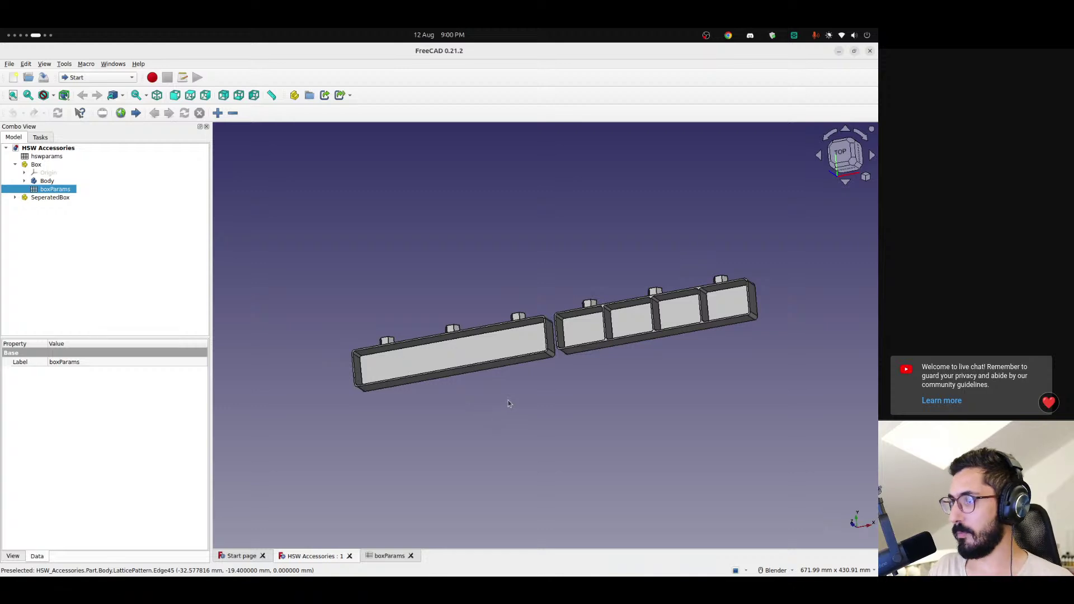
# - Examine the plain box and the four-compartment box of the HSW Accessories model from several angles
pyautogui.moveTo(508, 403); pyautogui.dragTo(567, 371, button='middle')
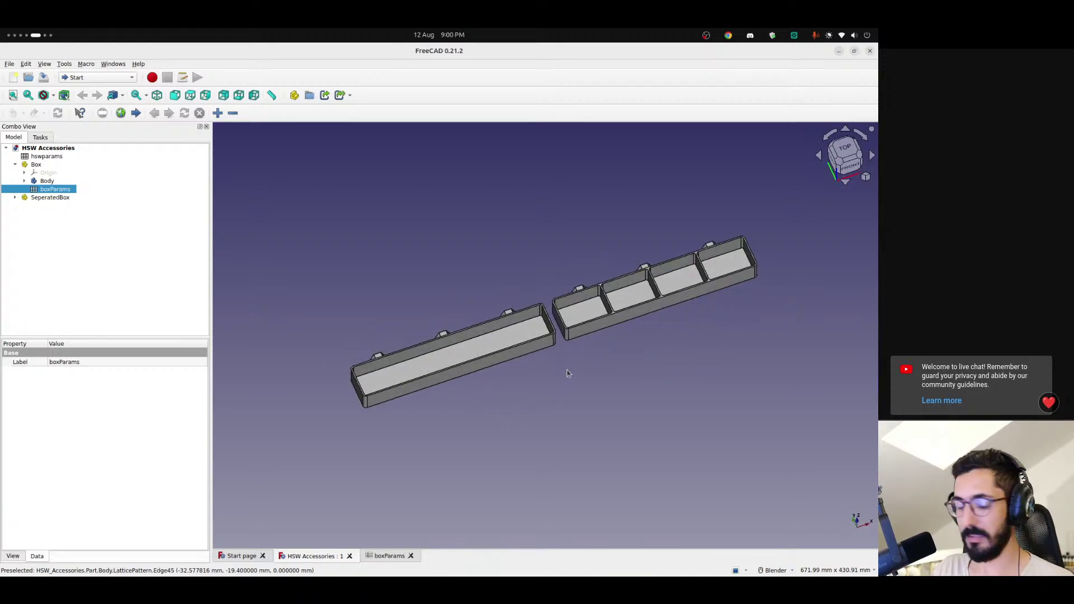
pyautogui.scroll(1, 543, 383)
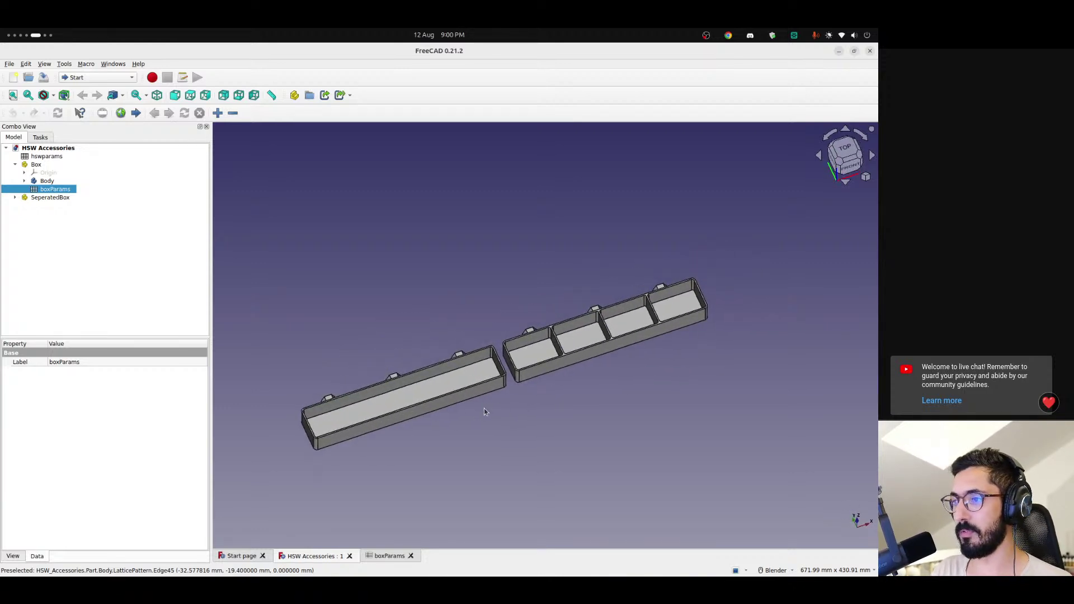
pyautogui.scroll(2, 536, 383)
pyautogui.scroll(-3, 536, 384)
pyautogui.moveTo(535, 385)
pyautogui.mouseDown(button='middle')
pyautogui.moveTo(513, 420)
pyautogui.moveTo(533, 382)
pyautogui.mouseUp(button='middle')
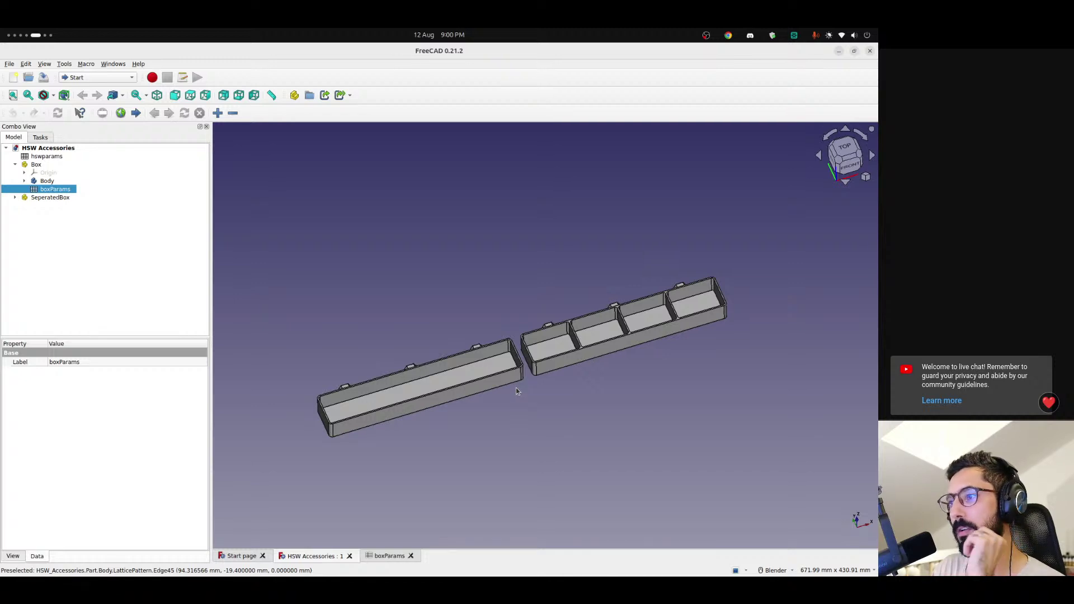
pyautogui.moveTo(512, 374); pyautogui.dragTo(499, 392, button='middle')
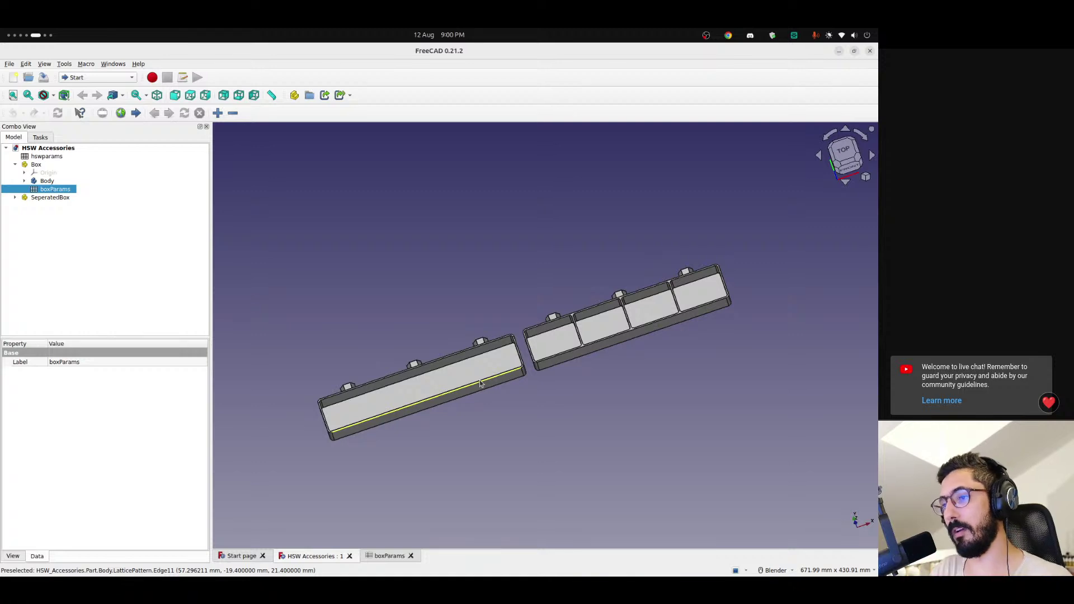
pyautogui.moveTo(489, 379); pyautogui.dragTo(517, 398, button='middle')
pyautogui.scroll(2, 502, 378)
pyautogui.scroll(2, 504, 394)
pyautogui.scroll(-2, 517, 401)
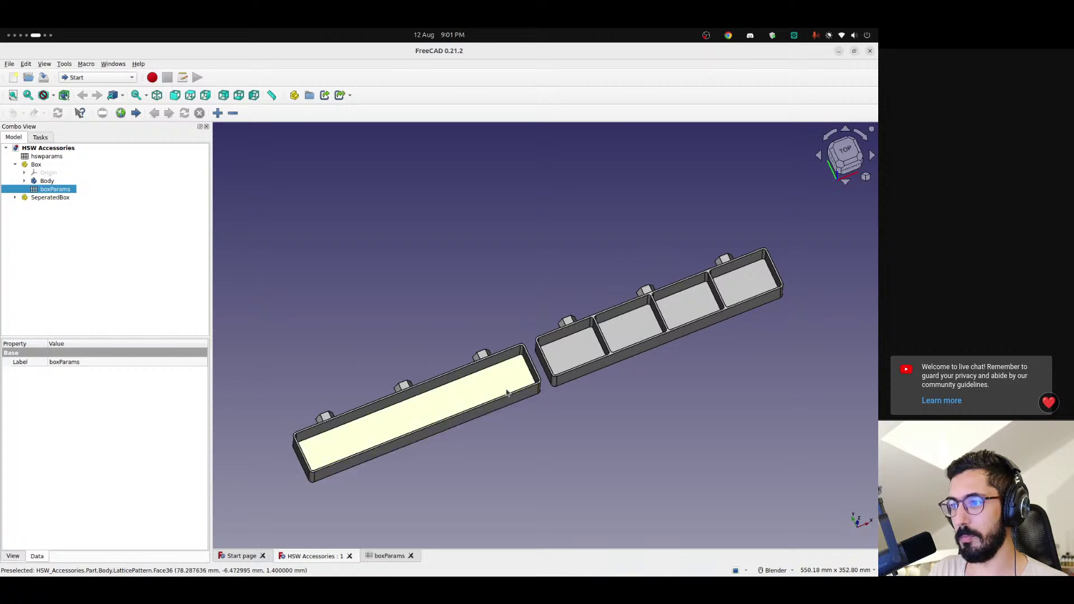
pyautogui.moveTo(516, 396); pyautogui.dragTo(530, 373, button='middle')
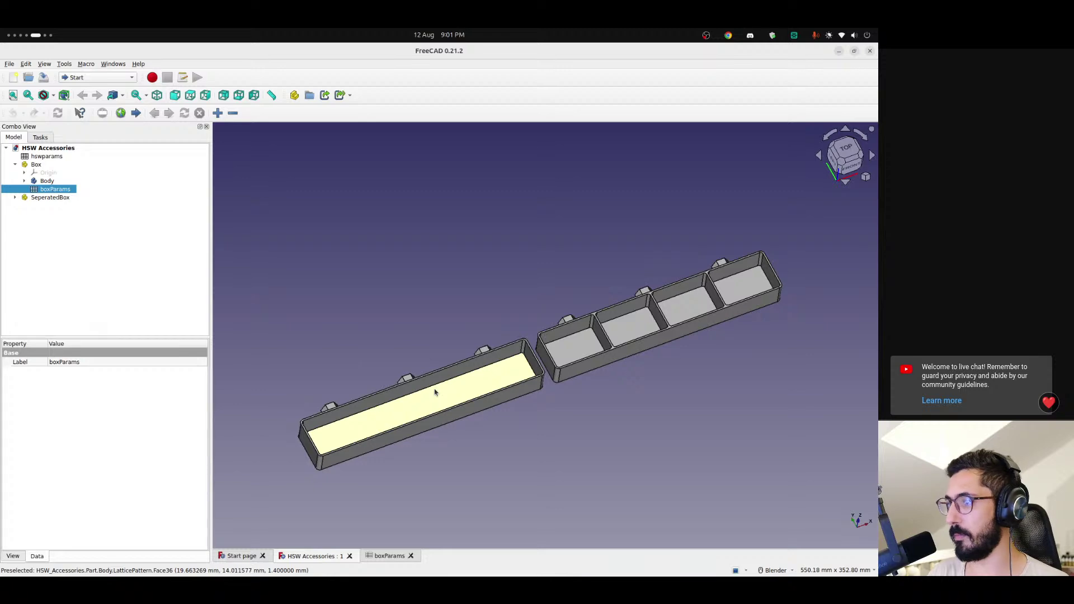
# - Switch to Discord, view the photos of the honeycomb tool wall and screw box in the 3d-printing channel, and return to FreeCAD
pyautogui.hotkey('alt', 'Tab')
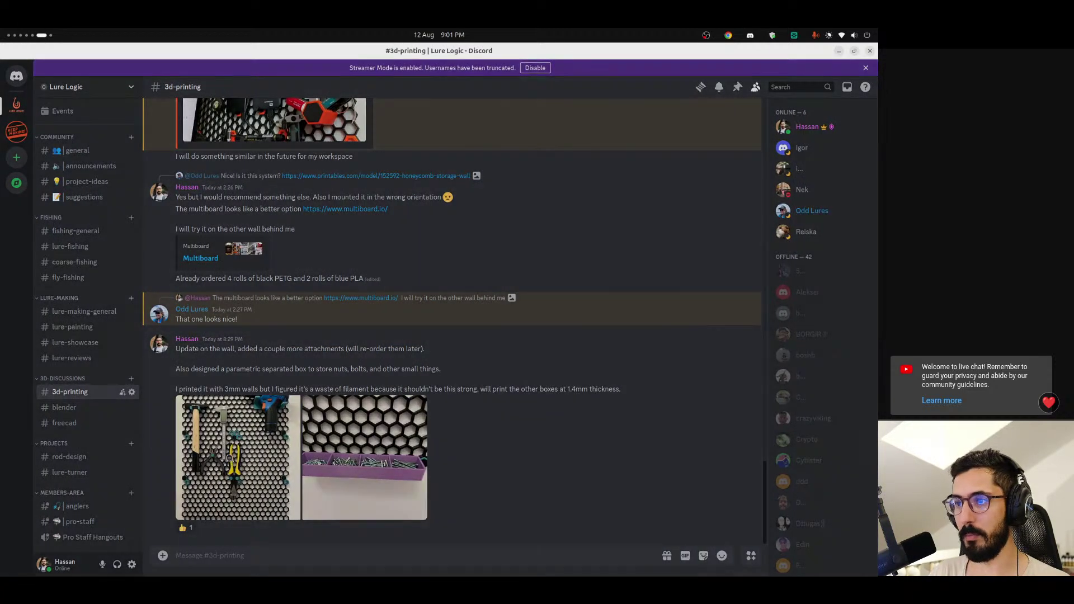
pyautogui.click(255, 438)
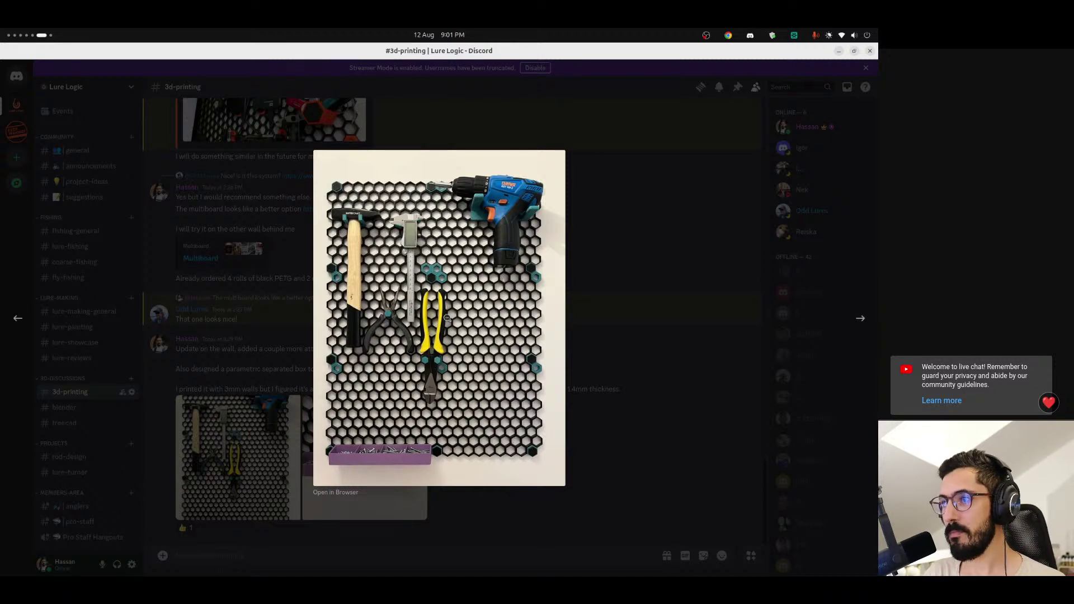
pyautogui.press('Right')
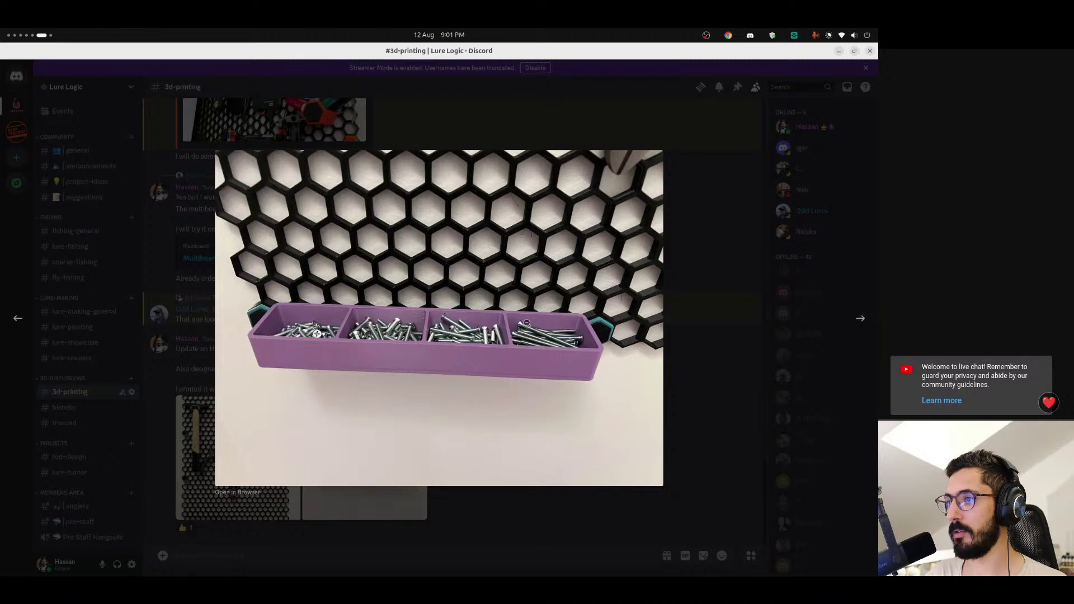
pyautogui.press('Left')
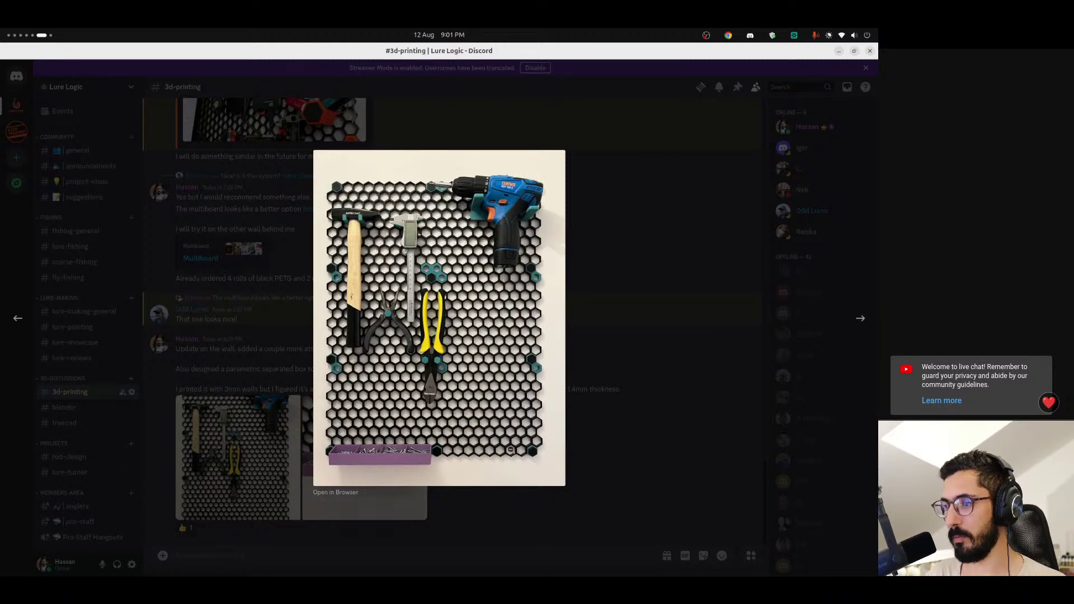
pyautogui.click(439, 420)
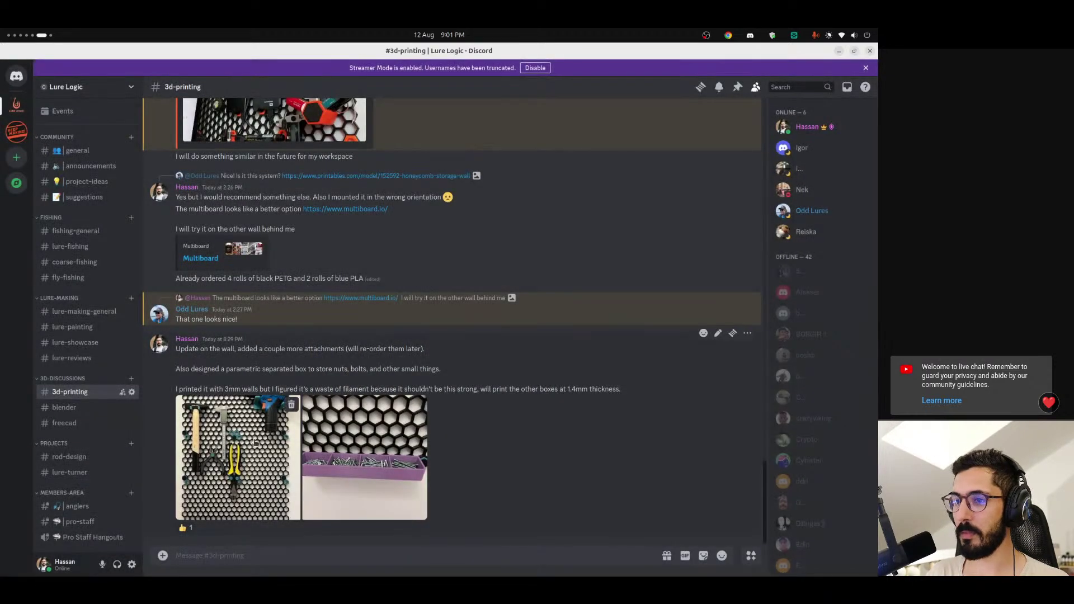
pyautogui.click(239, 441)
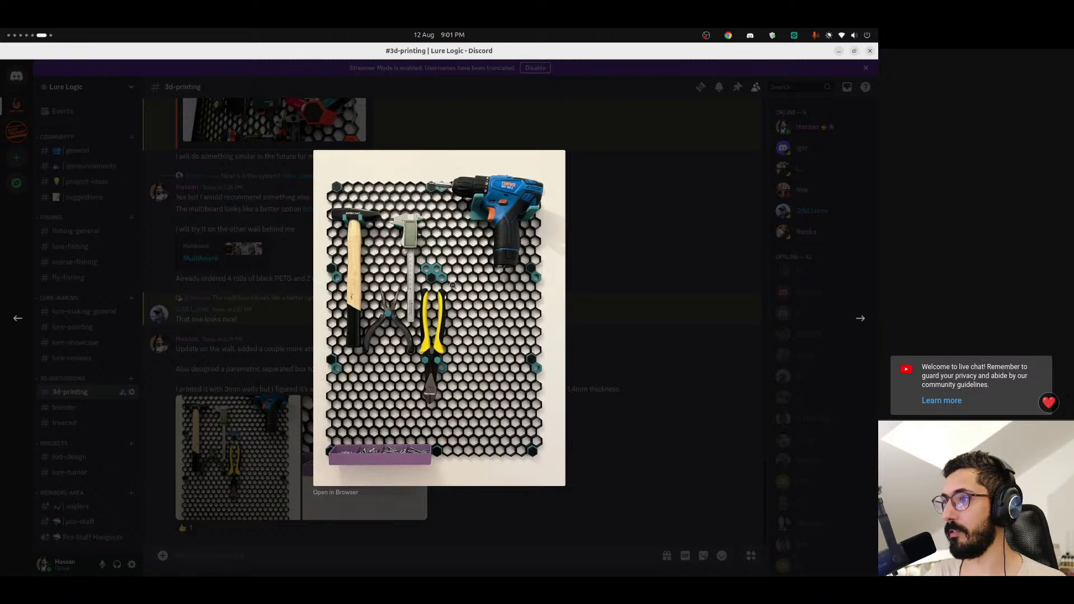
pyautogui.click(460, 307)
pyautogui.hotkey('alt', 'Tab')
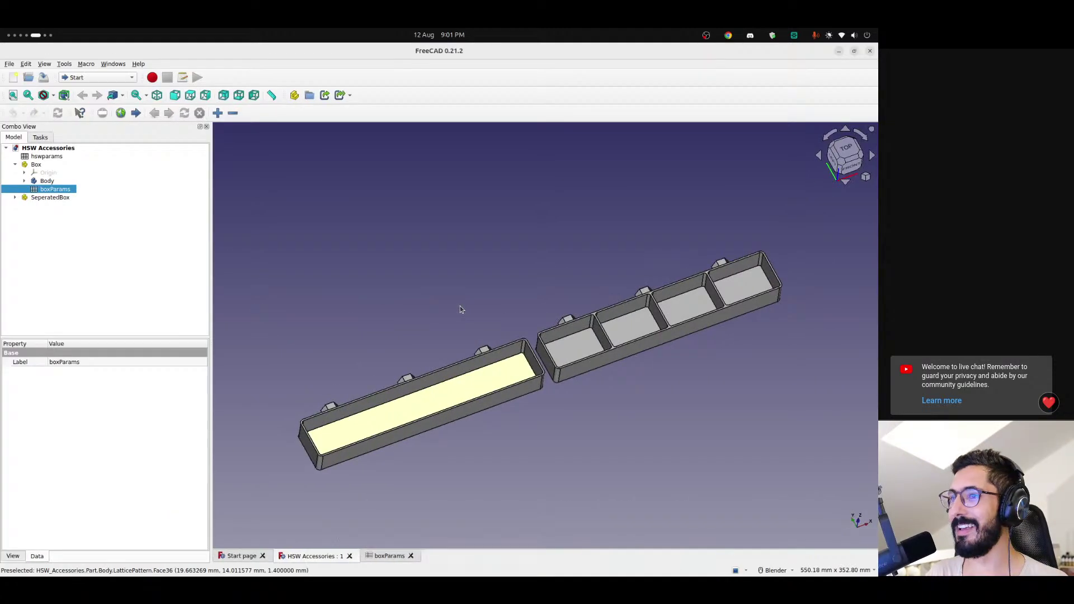
# - Close the HSW Accessories document and open Lure Turner V2.FCStd from the Lure Turner folder inside the Desktop's FreeCad folder
pyautogui.click(350, 556)
pyautogui.click(327, 556)
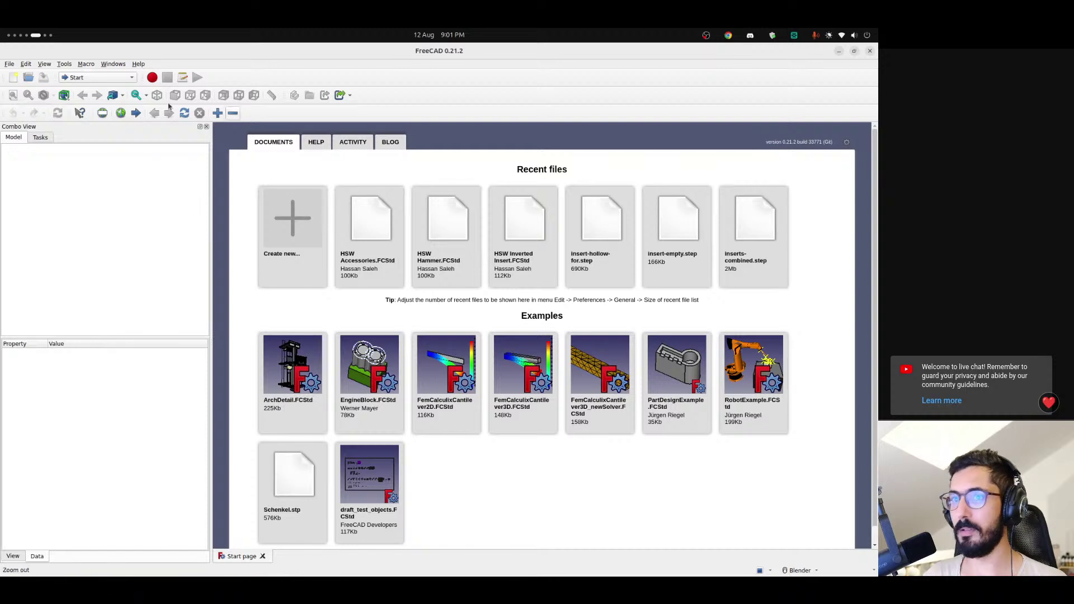
pyautogui.click(9, 64)
pyautogui.click(43, 96)
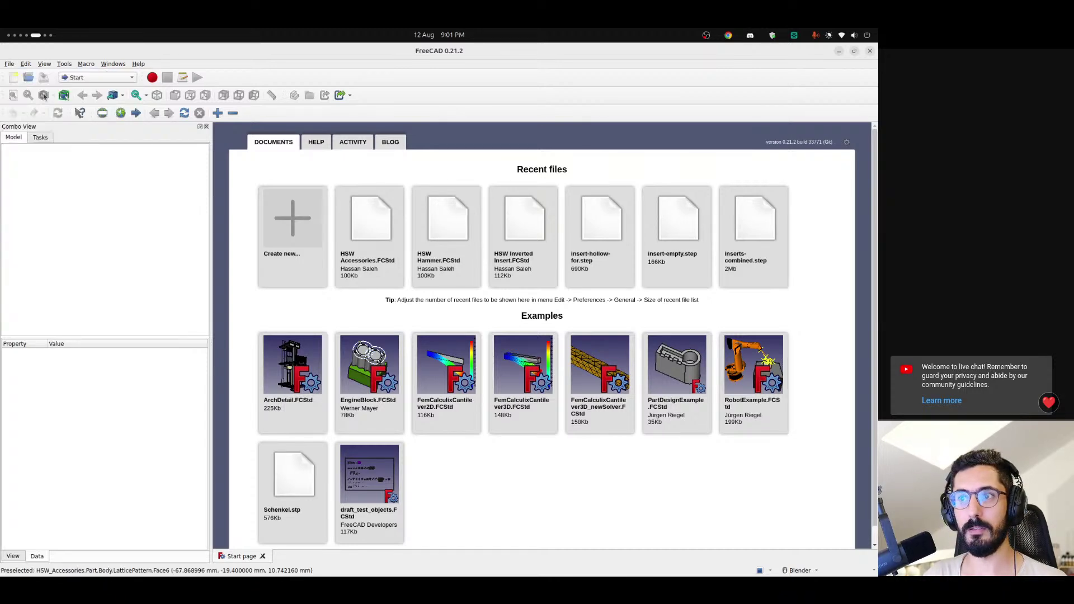
pyautogui.click(255, 216)
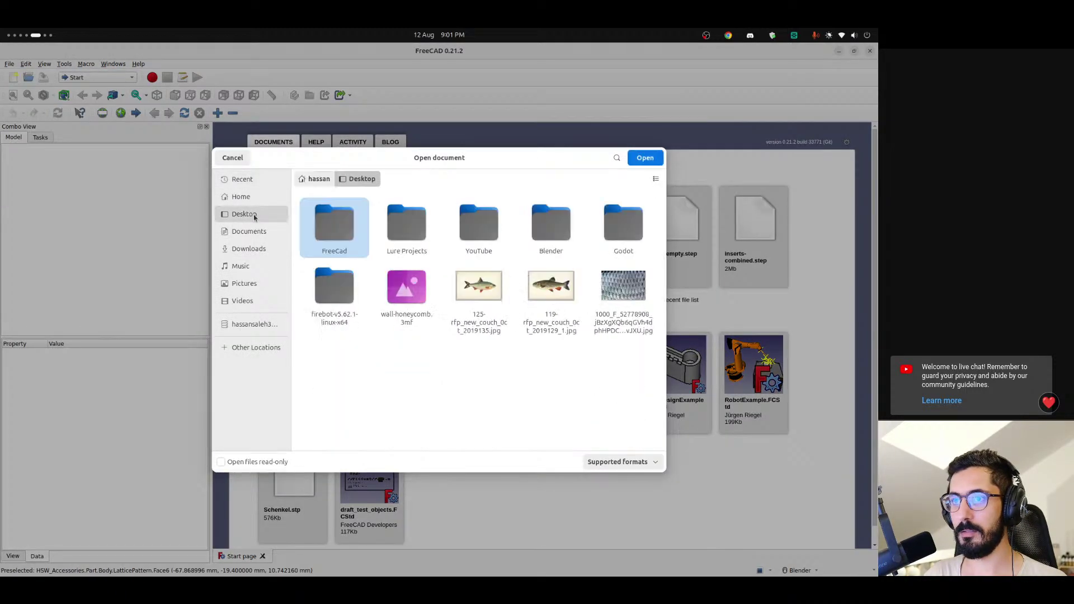
pyautogui.doubleClick(331, 234)
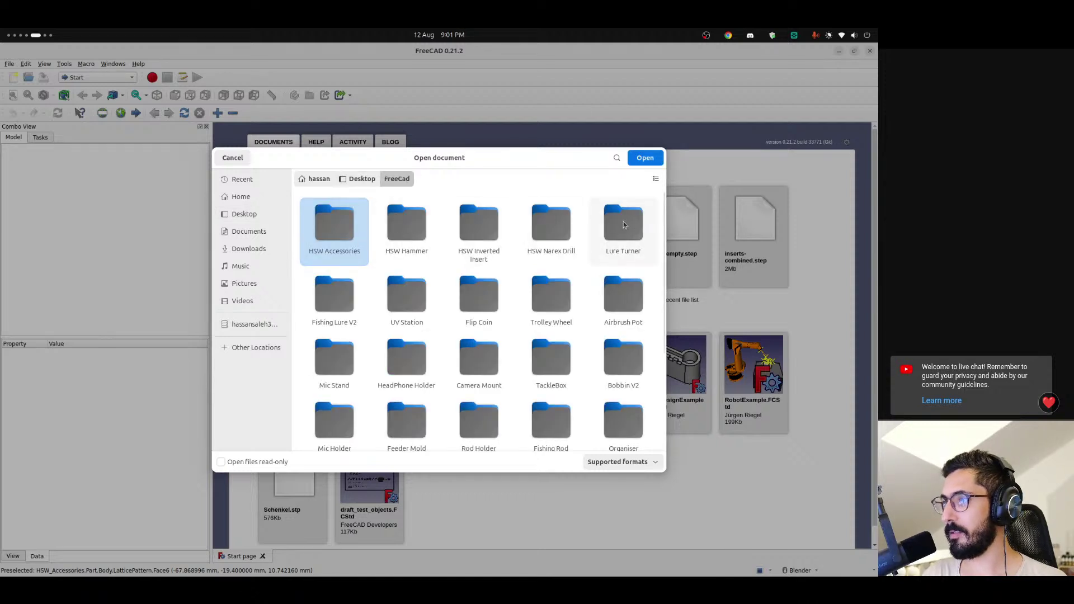
pyautogui.doubleClick(623, 224)
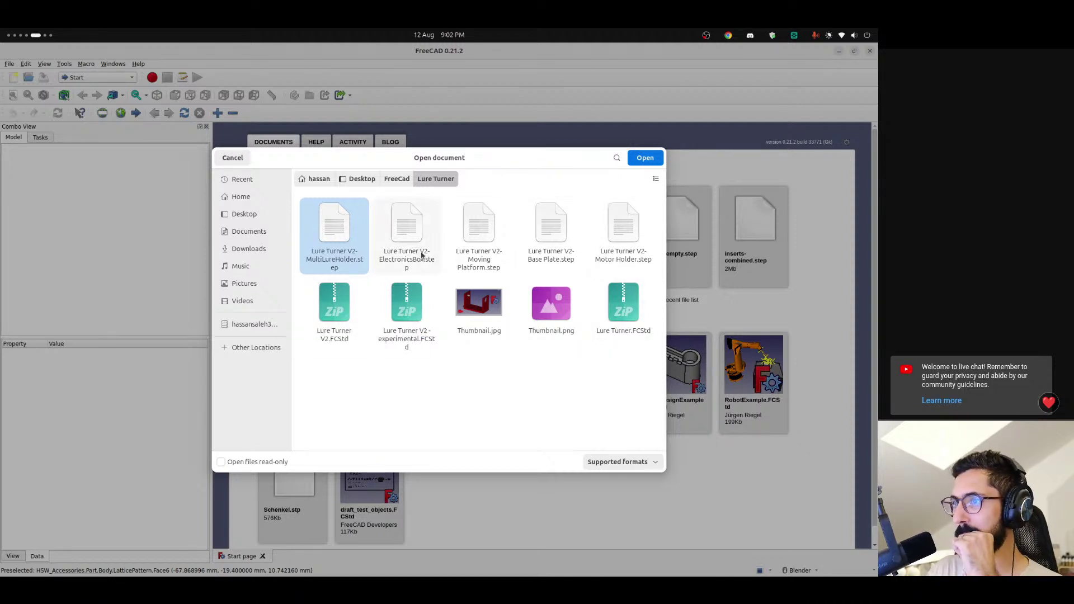
pyautogui.click(655, 179)
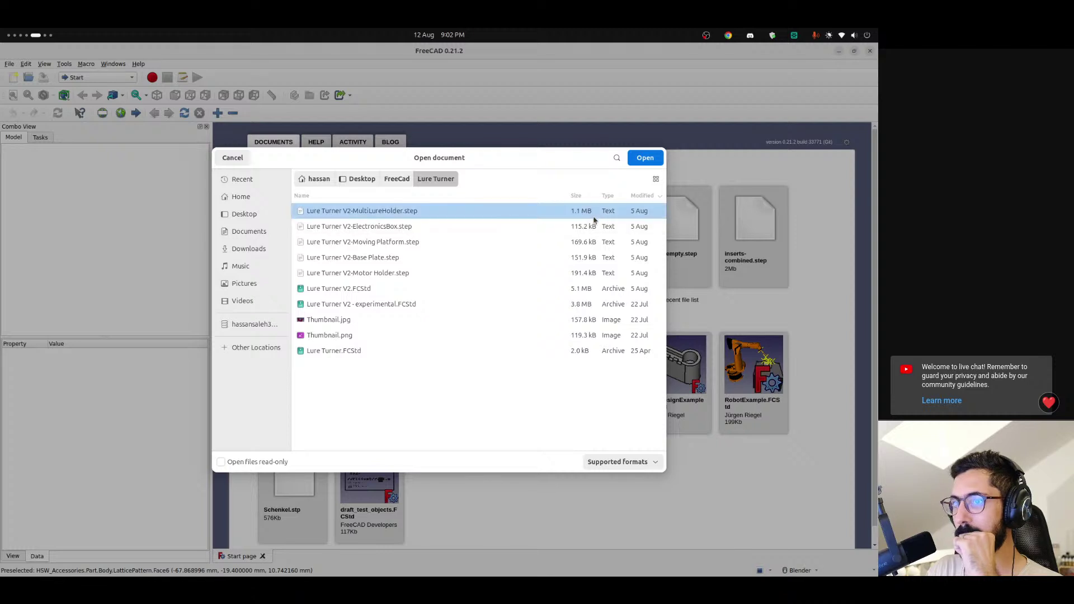
pyautogui.click(613, 290)
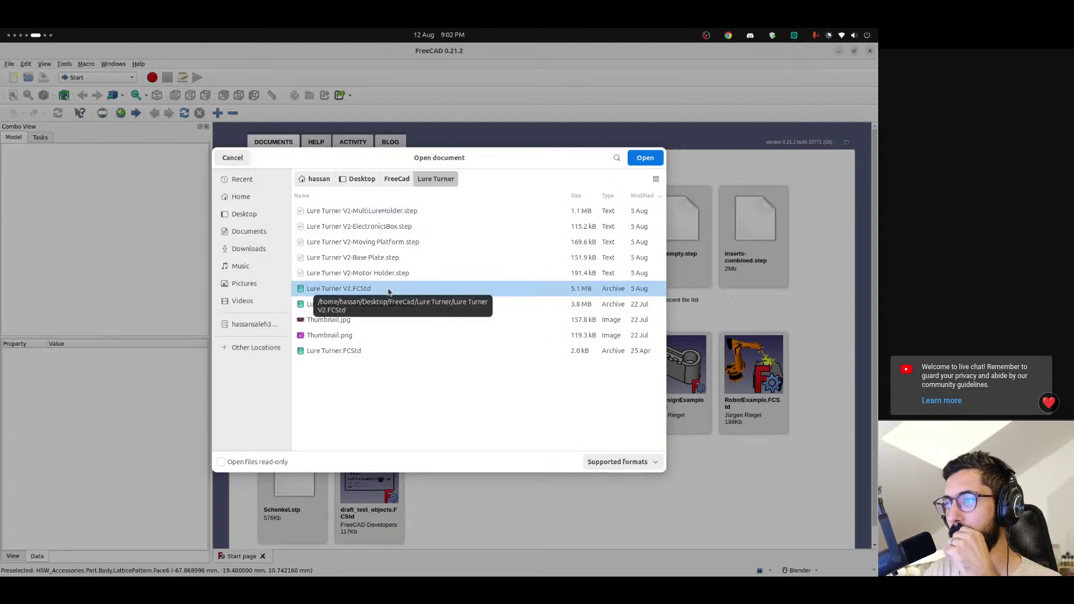
pyautogui.click(645, 157)
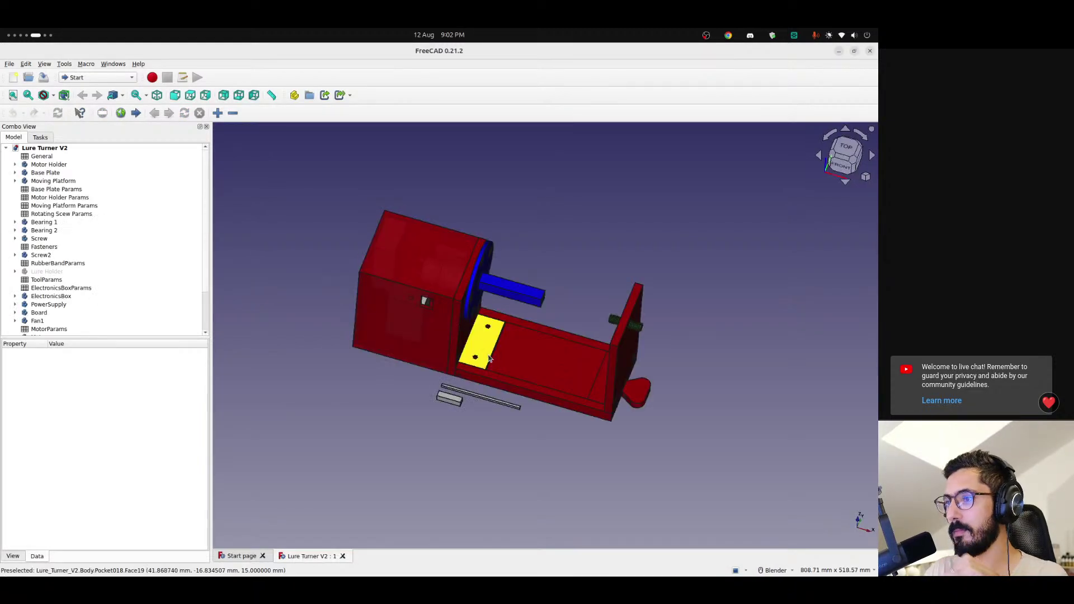
# - Check the hidden Lure Holder body in the model and leave it hidden
pyautogui.moveTo(491, 361); pyautogui.dragTo(597, 361, button='middle')
pyautogui.click(50, 272)
pyautogui.scroll(-2, 92, 288)
pyautogui.press('space')
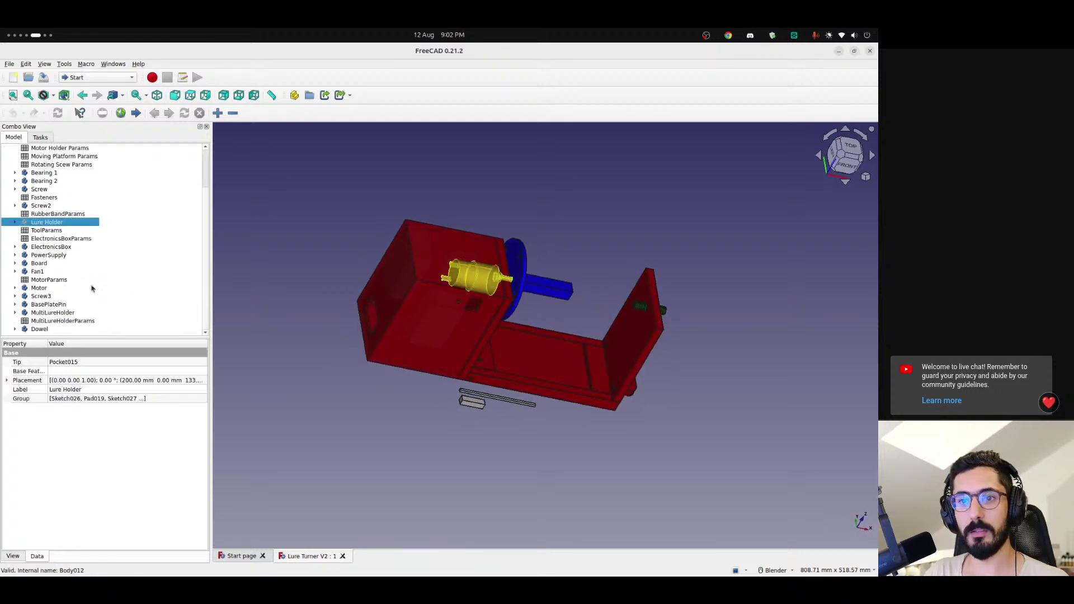
pyautogui.click(177, 273)
pyautogui.scroll(2, 178, 274)
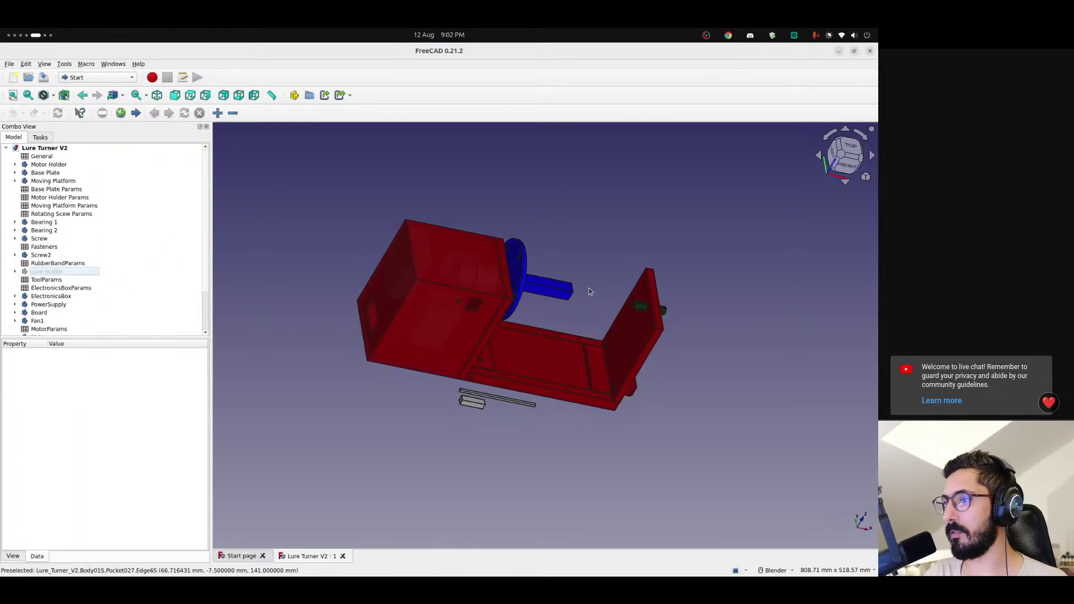
# - Examine the rotating disc with its square shaft, the base plate and the moving platform of the lure turner
pyautogui.moveTo(595, 292); pyautogui.dragTo(403, 300, button='middle')
pyautogui.scroll(7, 556, 328)
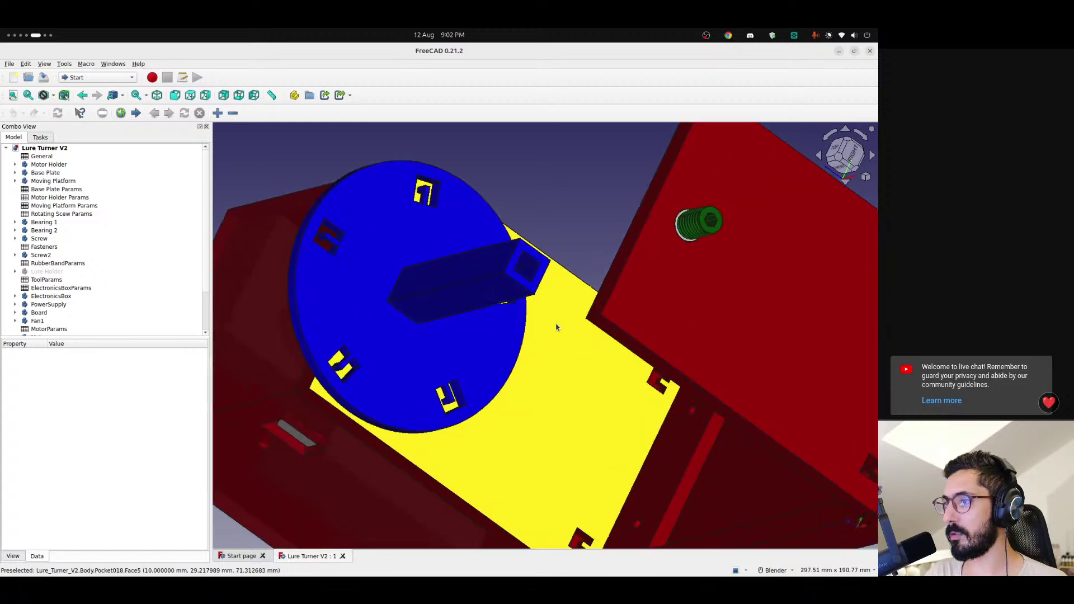
pyautogui.scroll(-4, 567, 339)
pyautogui.moveTo(568, 339); pyautogui.dragTo(643, 281, button='middle')
pyautogui.scroll(-2, 612, 314)
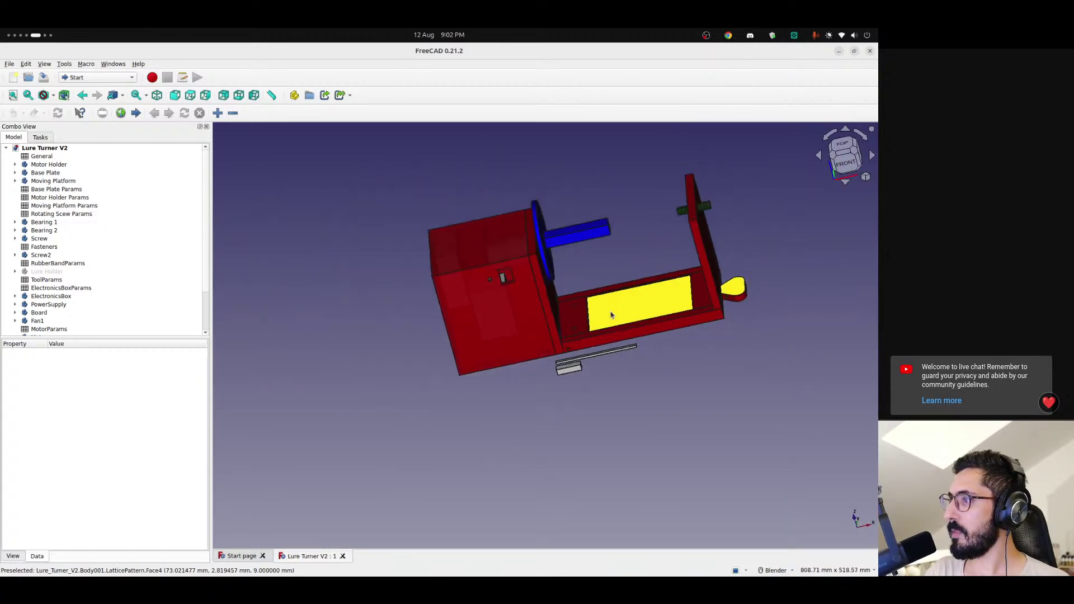
pyautogui.keyDown('shift'); pyautogui.moveTo(599, 314); pyautogui.dragTo(614, 293, button='middle'); pyautogui.keyUp('shift')
# - Examine the electronics box with its front and side openings and how it sits against the motor holder
pyautogui.scroll(3, 539, 327)
pyautogui.scroll(3, 476, 315)
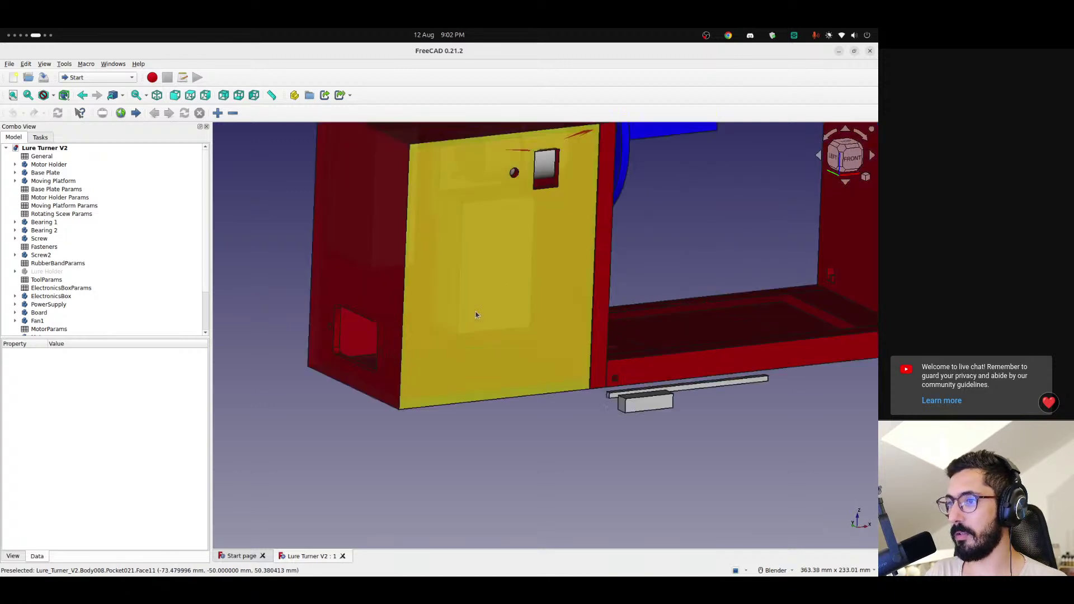
pyautogui.moveTo(417, 334); pyautogui.dragTo(454, 341, button='middle')
pyautogui.scroll(-3, 412, 332)
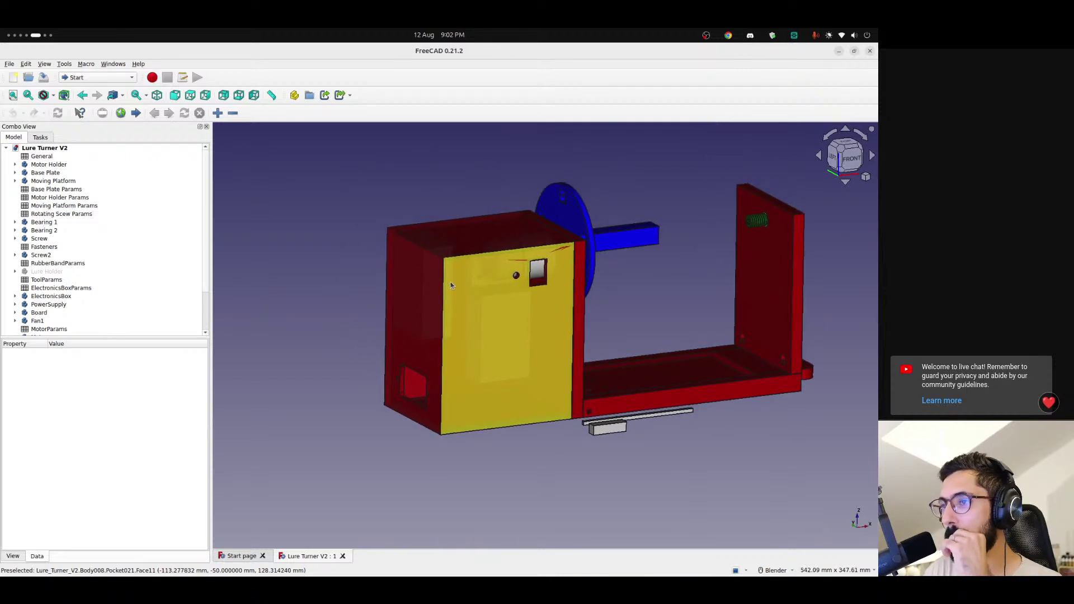
pyautogui.scroll(2, 451, 282)
pyautogui.moveTo(451, 281); pyautogui.dragTo(582, 269, button='middle')
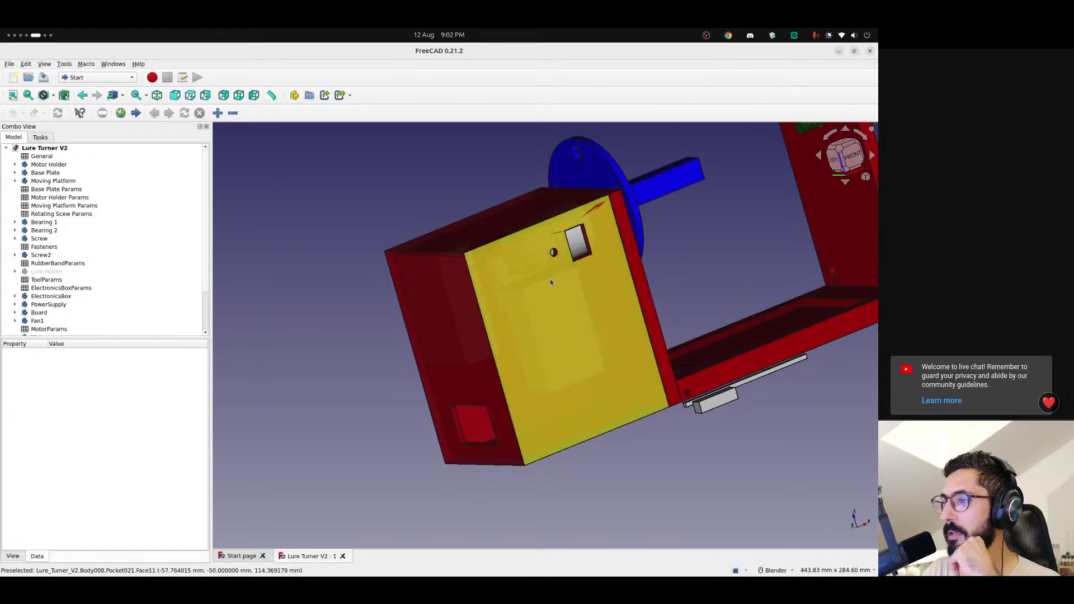
pyautogui.scroll(2, 555, 304)
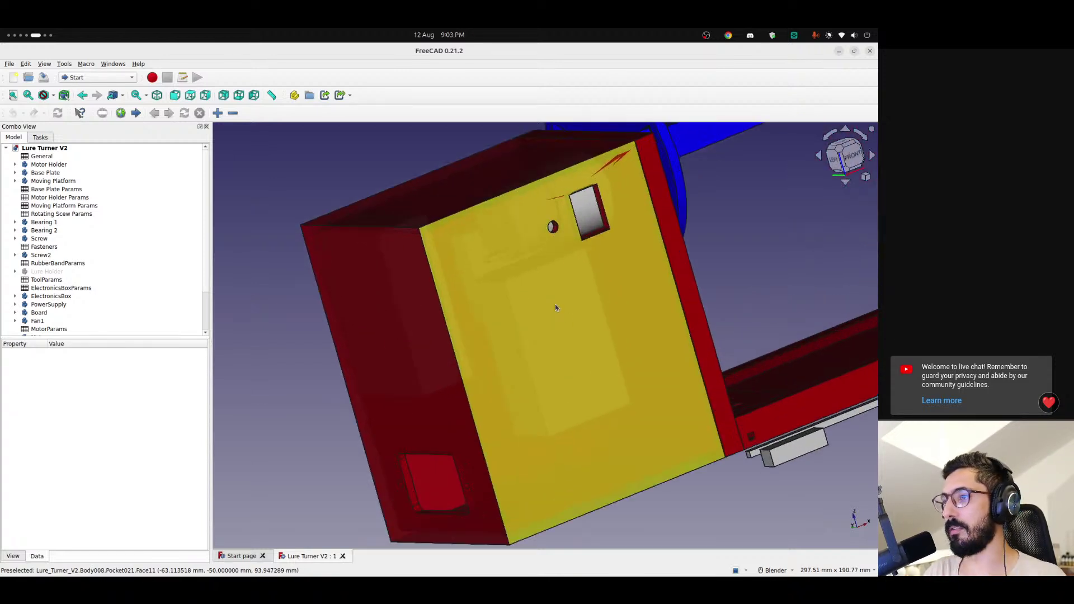
pyautogui.moveTo(555, 304); pyautogui.dragTo(410, 401, button='middle')
pyautogui.scroll(-4, 583, 313)
pyautogui.moveTo(583, 313); pyautogui.dragTo(543, 369, button='middle')
pyautogui.scroll(5, 517, 374)
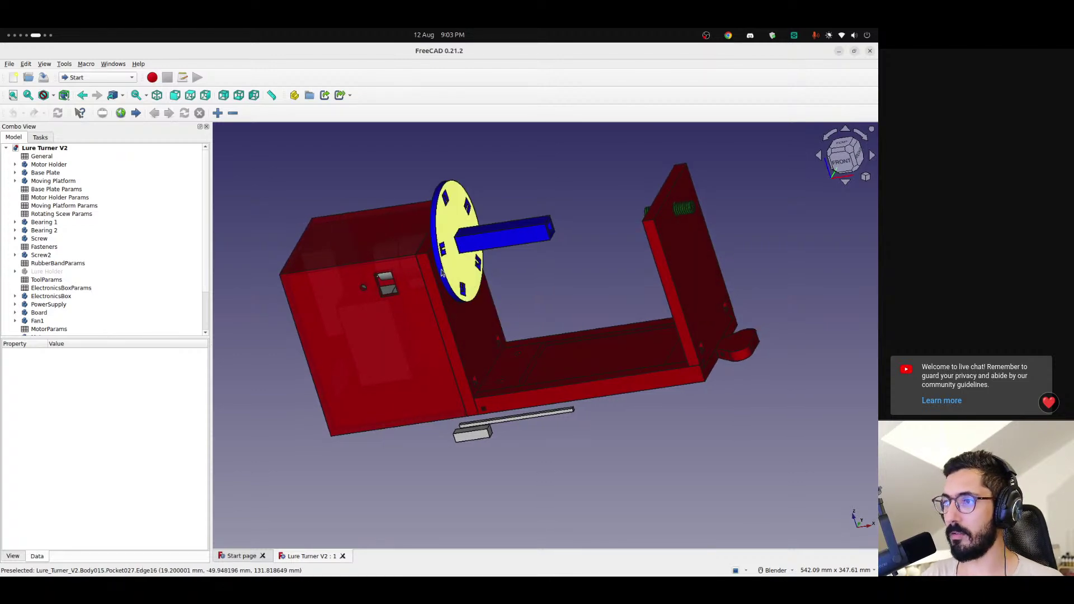
pyautogui.scroll(3, 438, 253)
pyautogui.moveTo(438, 254); pyautogui.dragTo(399, 364, button='middle')
pyautogui.scroll(-5, 473, 267)
pyautogui.scroll(2, 496, 260)
pyautogui.scroll(3, 384, 327)
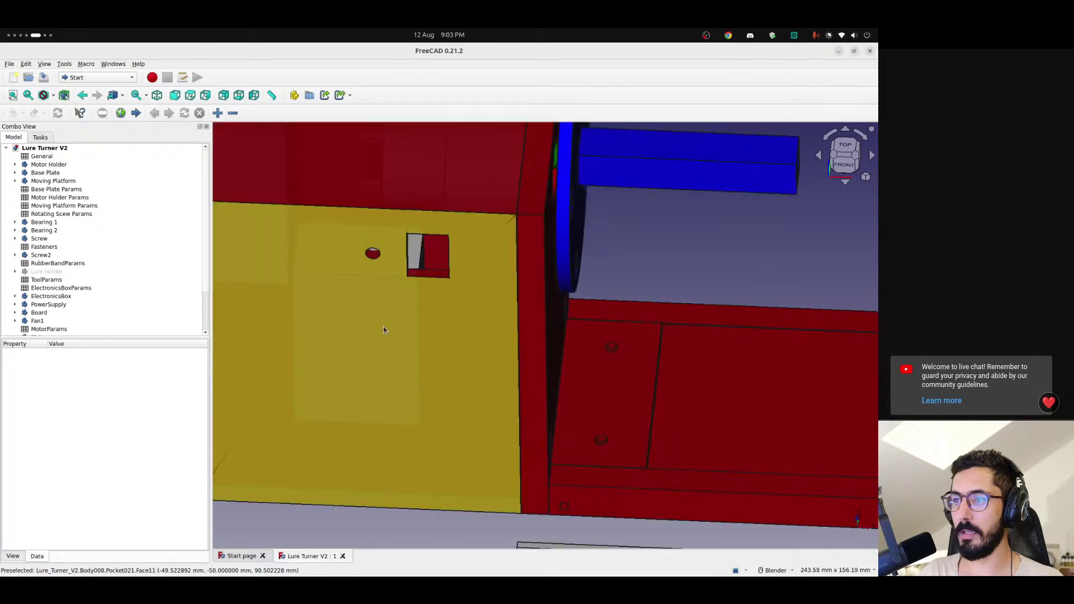
# - Inspect the electronics box in the straight left view, including the fan opening
pyautogui.keyDown('shift'); pyautogui.moveTo(386, 327); pyautogui.dragTo(535, 262, button='middle'); pyautogui.keyUp('shift')
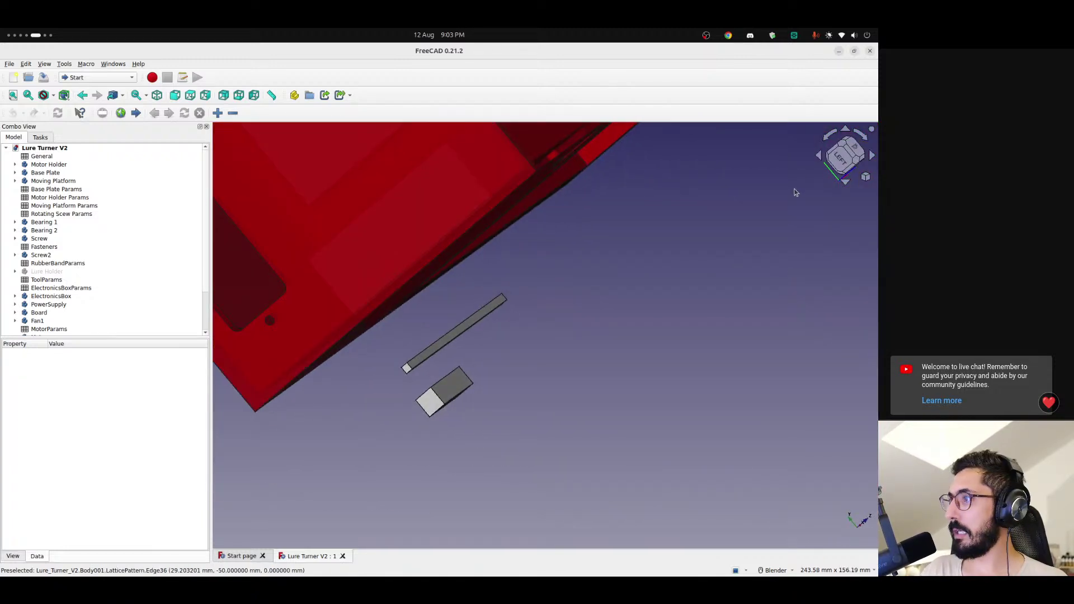
pyautogui.click(839, 160)
pyautogui.click(837, 140)
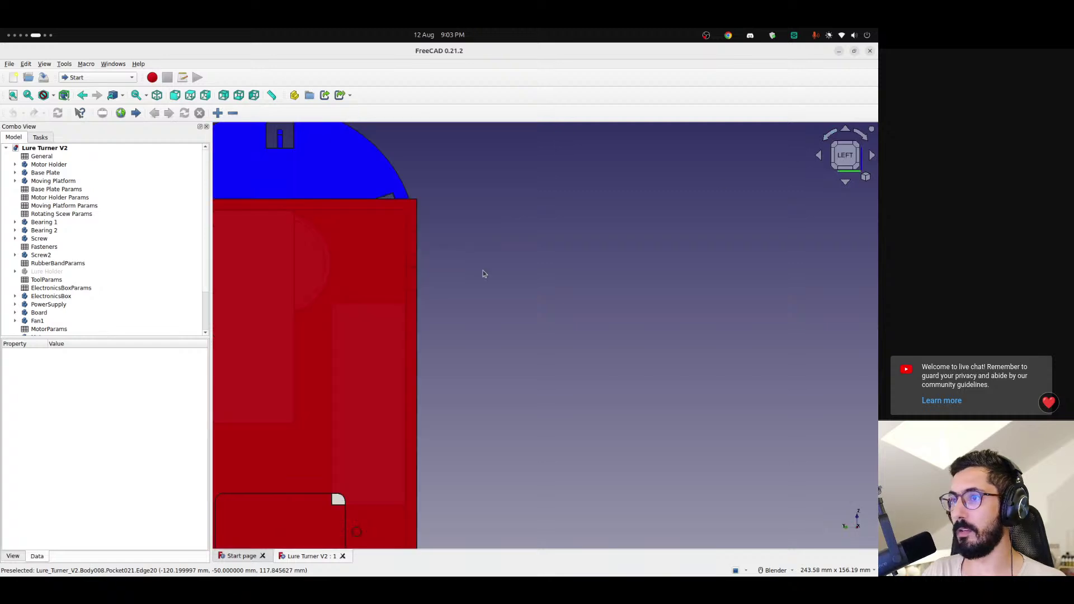
pyautogui.scroll(-5, 588, 257)
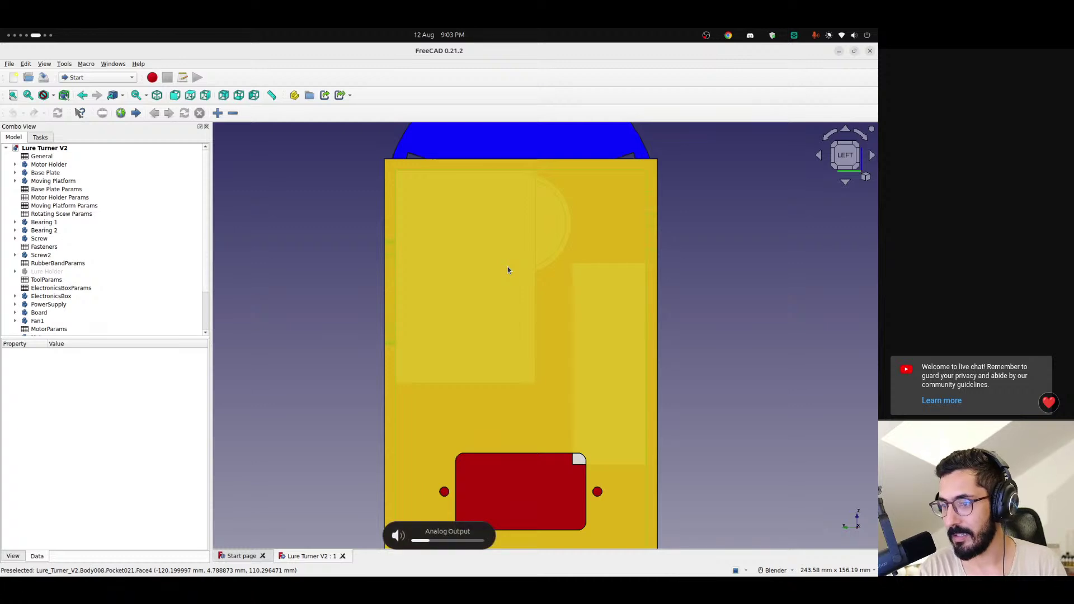
# - Switch to the Artlist page in the browser, skip to the next track in the Summertime collection, and return to FreeCAD
pyautogui.hotkey('alt', 'Tab')
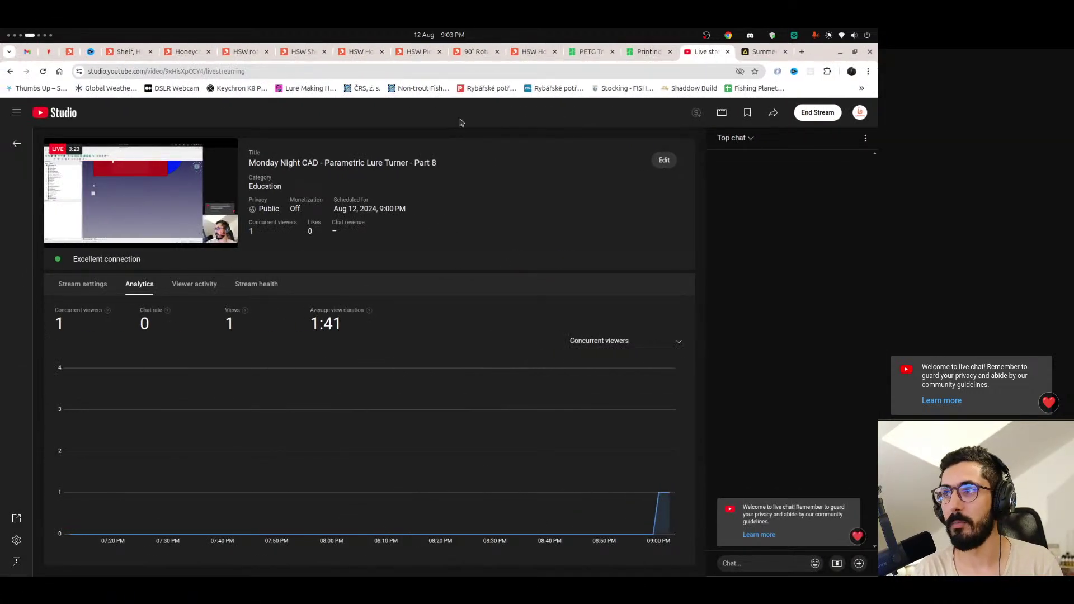
pyautogui.click(761, 52)
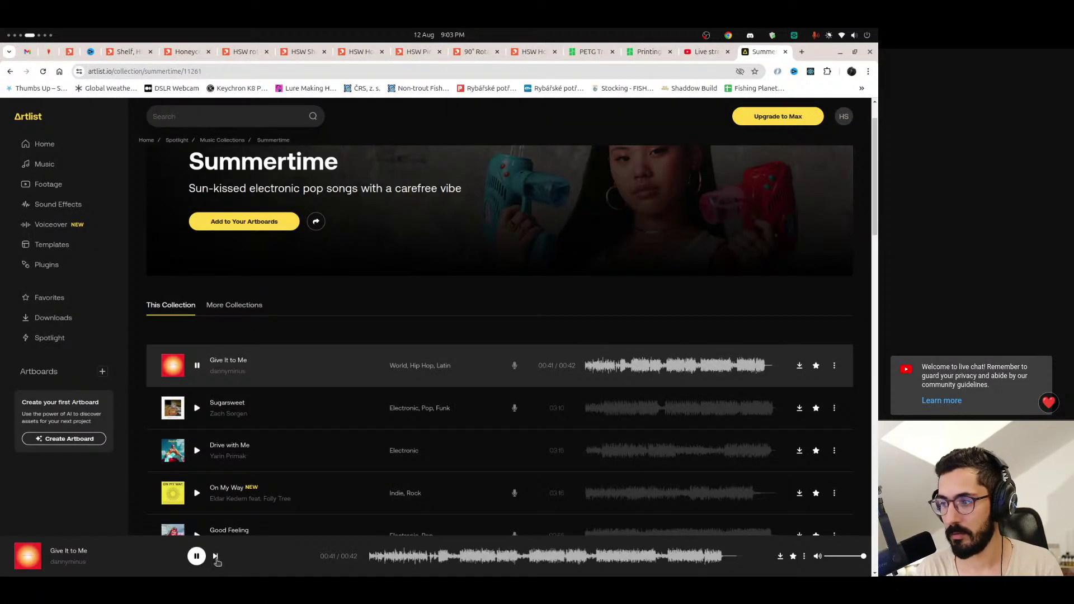
pyautogui.click(216, 556)
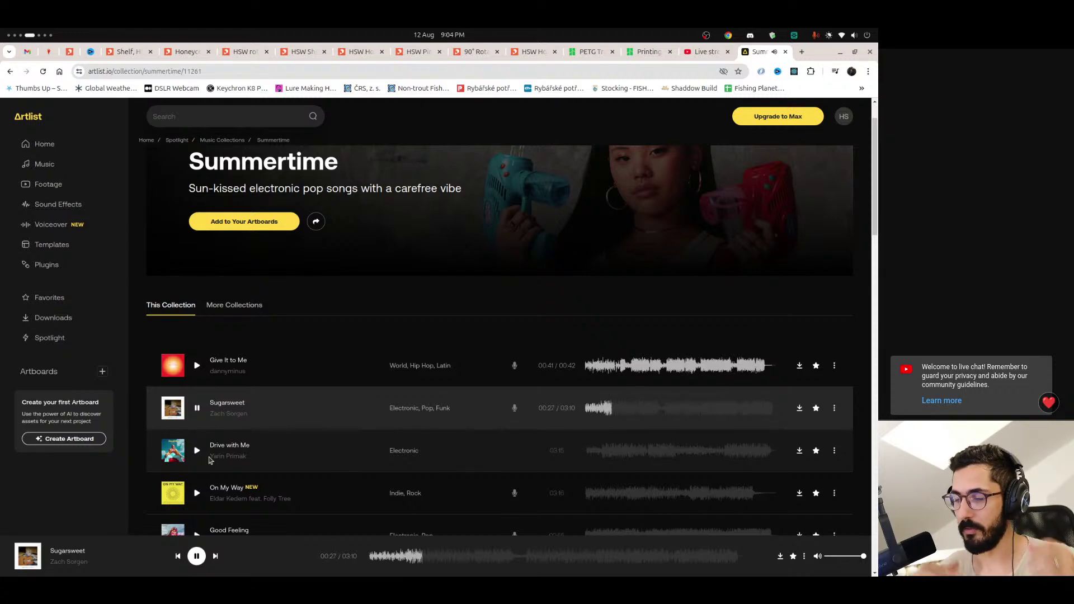
pyautogui.hotkey('ctrl', 'alt', 'Right')
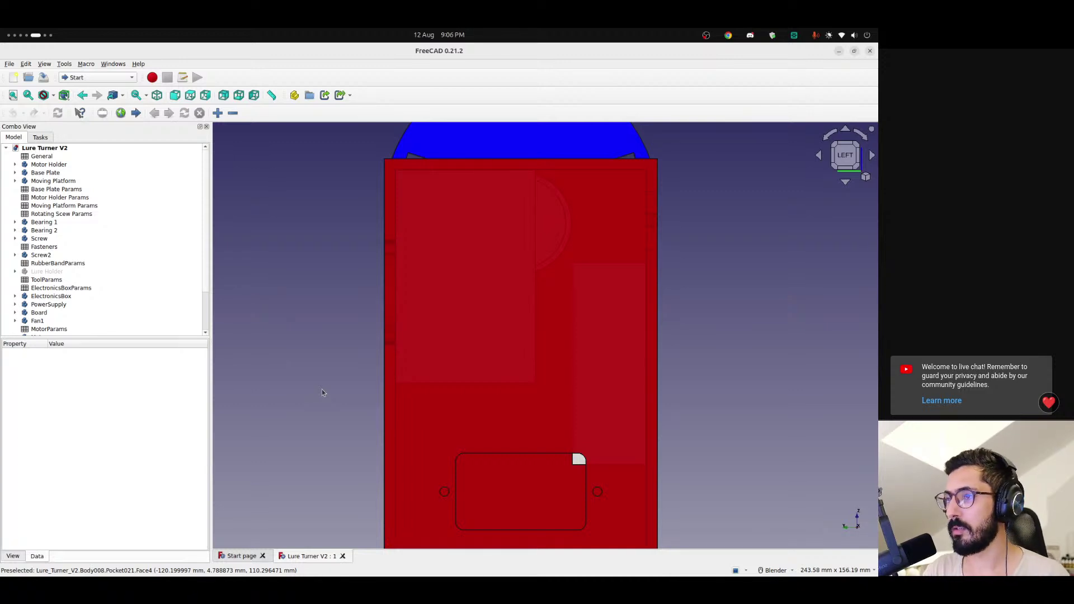
# - Bring the electronics box's side opening into close view and switch to the Part Design workbench
pyautogui.moveTo(321, 389); pyautogui.dragTo(424, 399, button='middle')
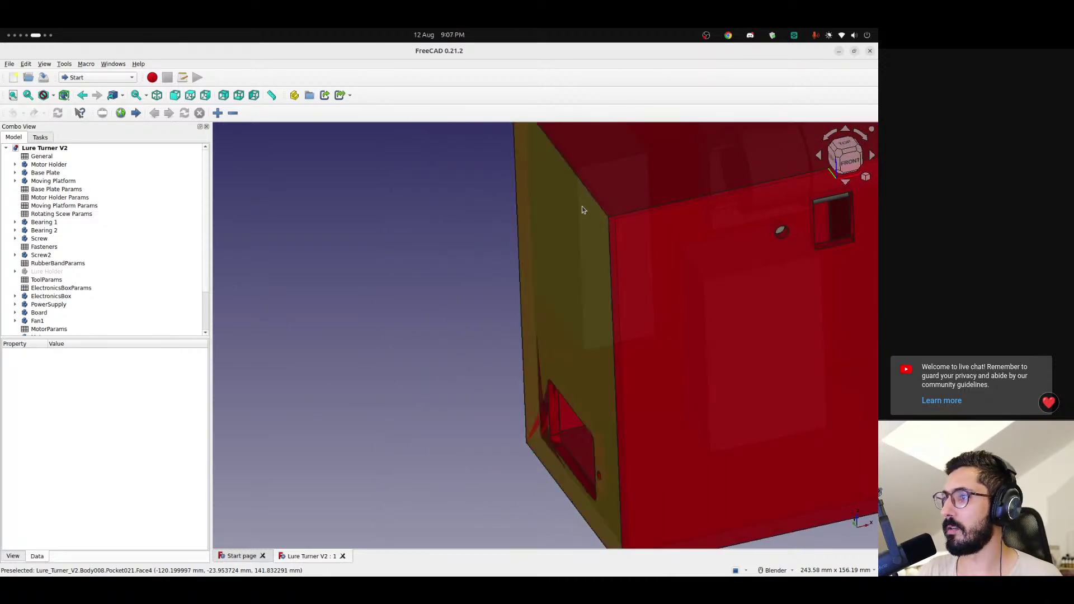
pyautogui.moveTo(588, 237); pyautogui.dragTo(578, 155, button='middle')
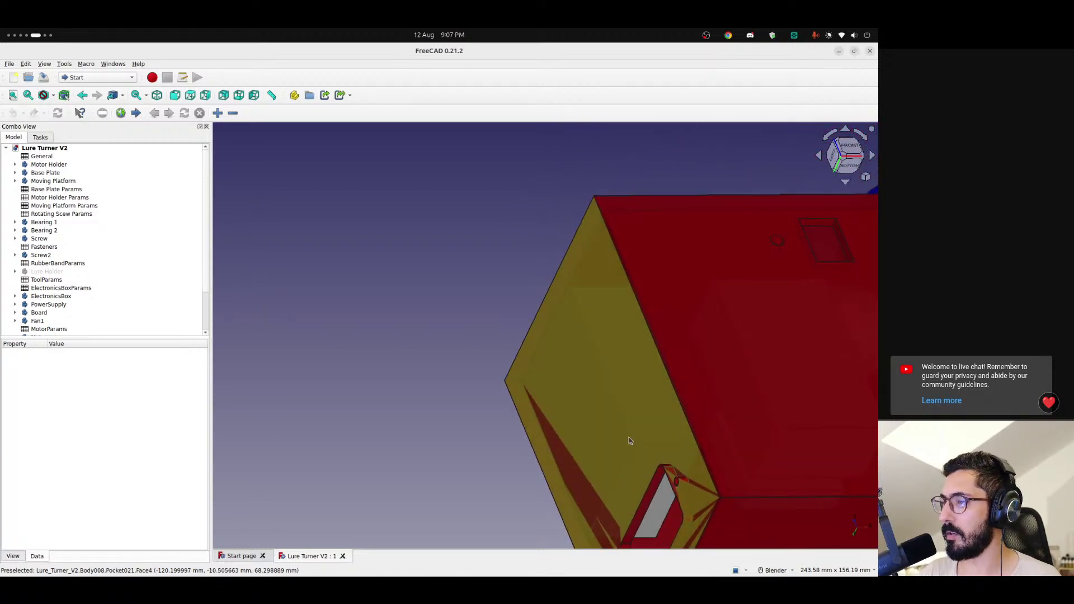
pyautogui.scroll(4, 628, 439)
pyautogui.keyDown('shift'); pyautogui.moveTo(643, 468); pyautogui.dragTo(616, 214, button='middle'); pyautogui.keyUp('shift')
pyautogui.click(98, 77)
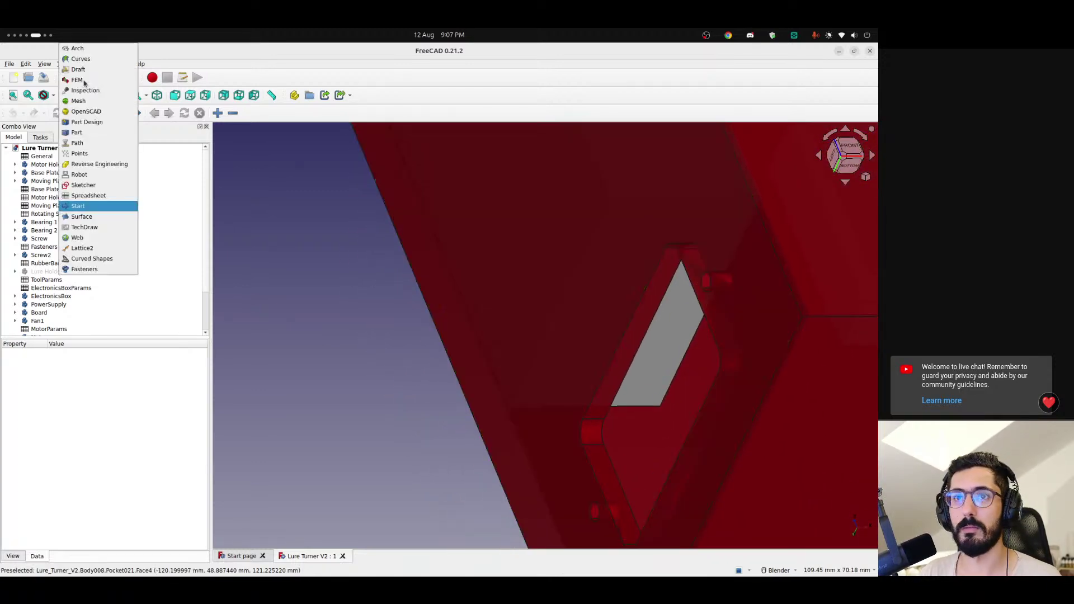
pyautogui.click(93, 120)
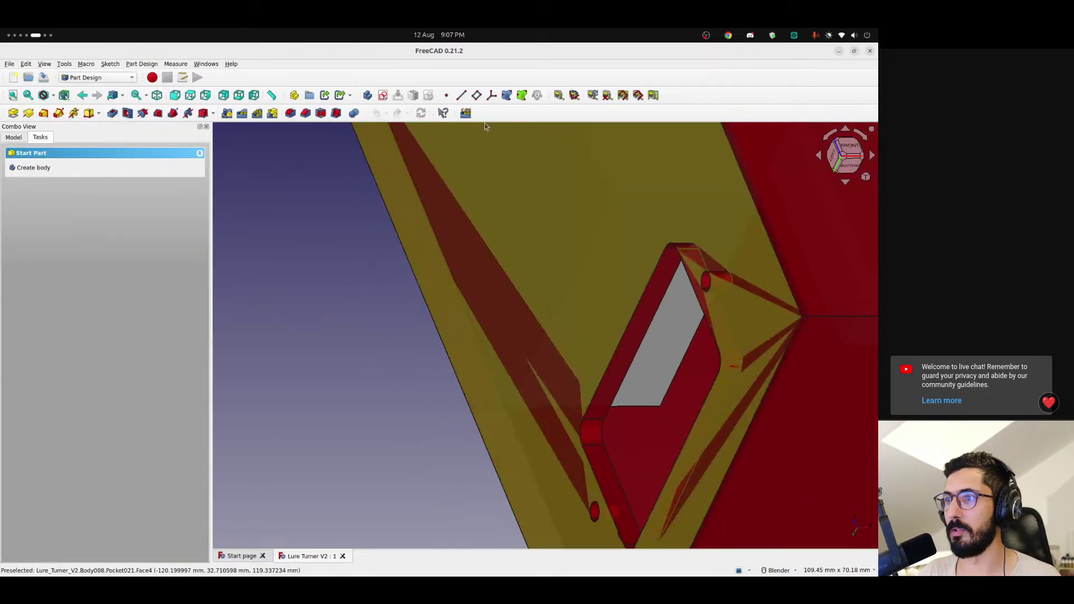
# - Measure the wall thickness at the electronics box's side opening, clear the dimension and close the measurement
pyautogui.click(558, 95)
pyautogui.click(626, 334)
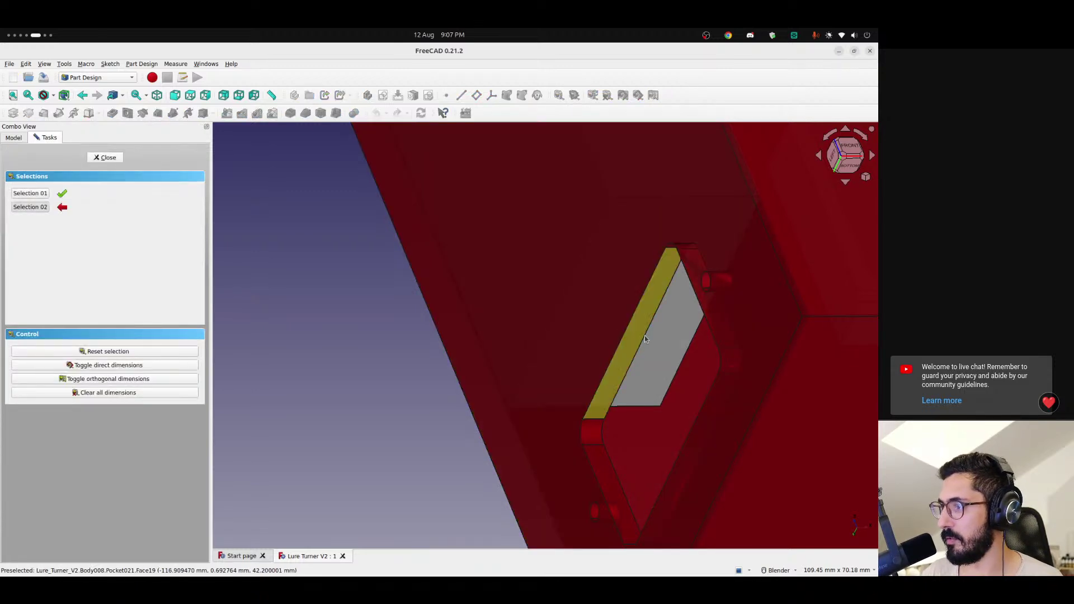
pyautogui.click(647, 337)
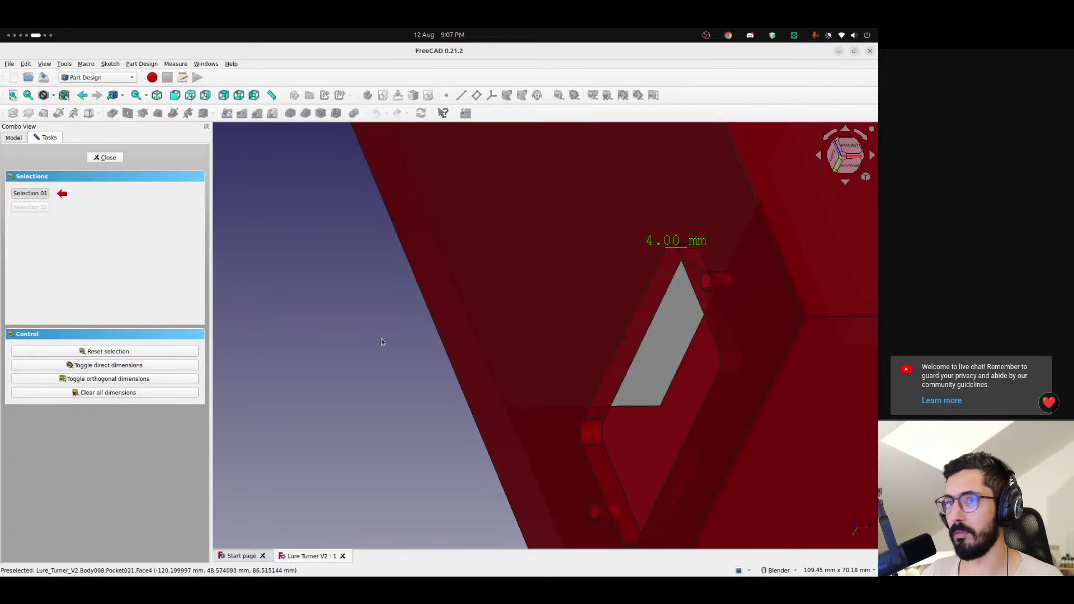
pyautogui.click(106, 392)
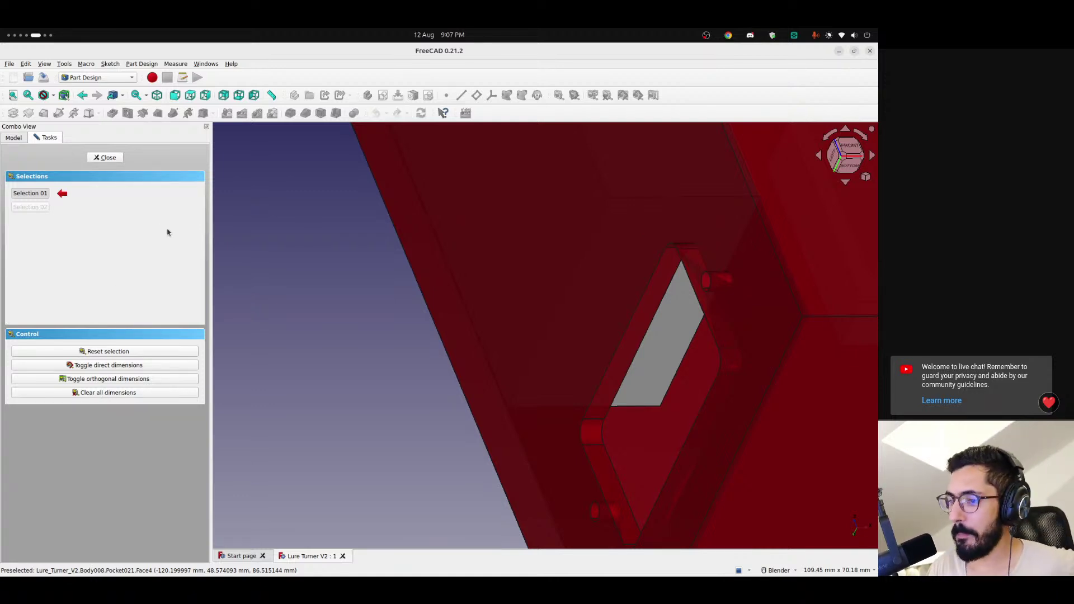
pyautogui.click(104, 158)
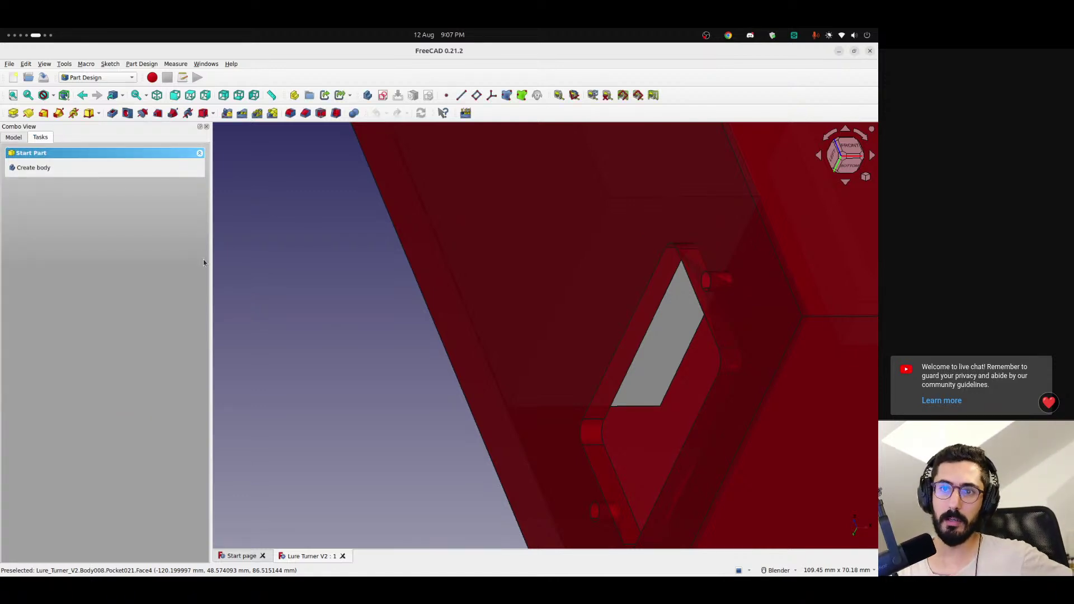
# - Show the model from the front and hide the Motor Holder, Base Plate and Moving Platform bodies
pyautogui.scroll(-2, 528, 228)
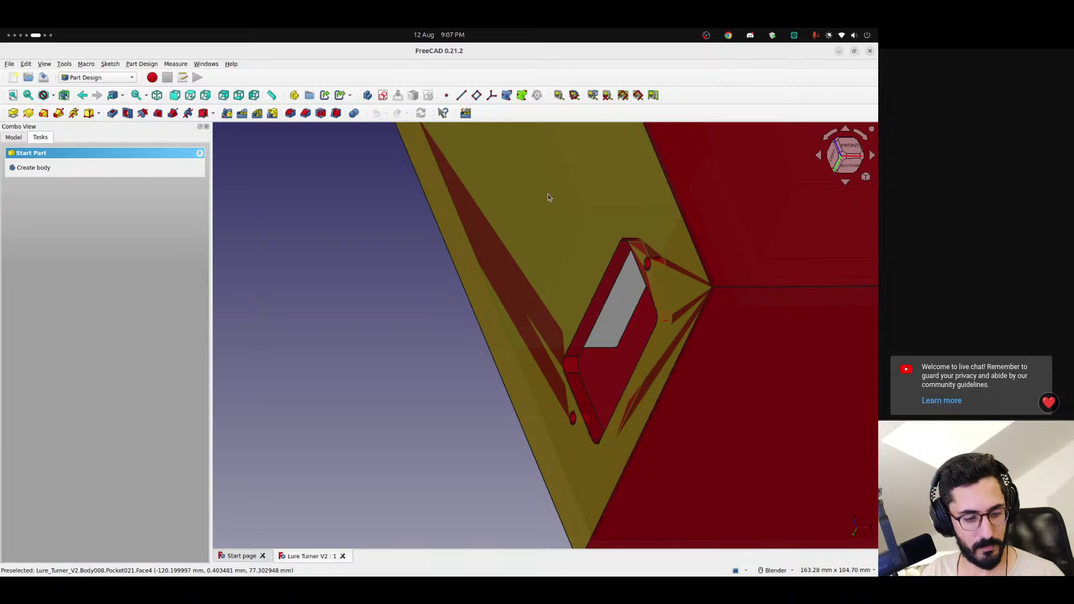
pyautogui.moveTo(559, 233); pyautogui.dragTo(537, 247, button='middle')
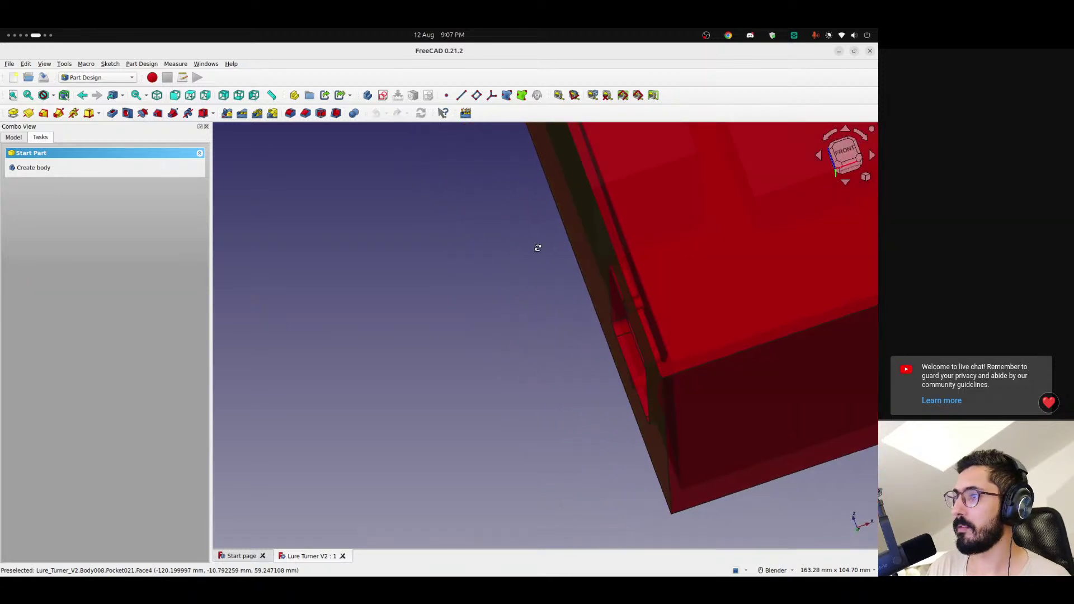
pyautogui.press('1')
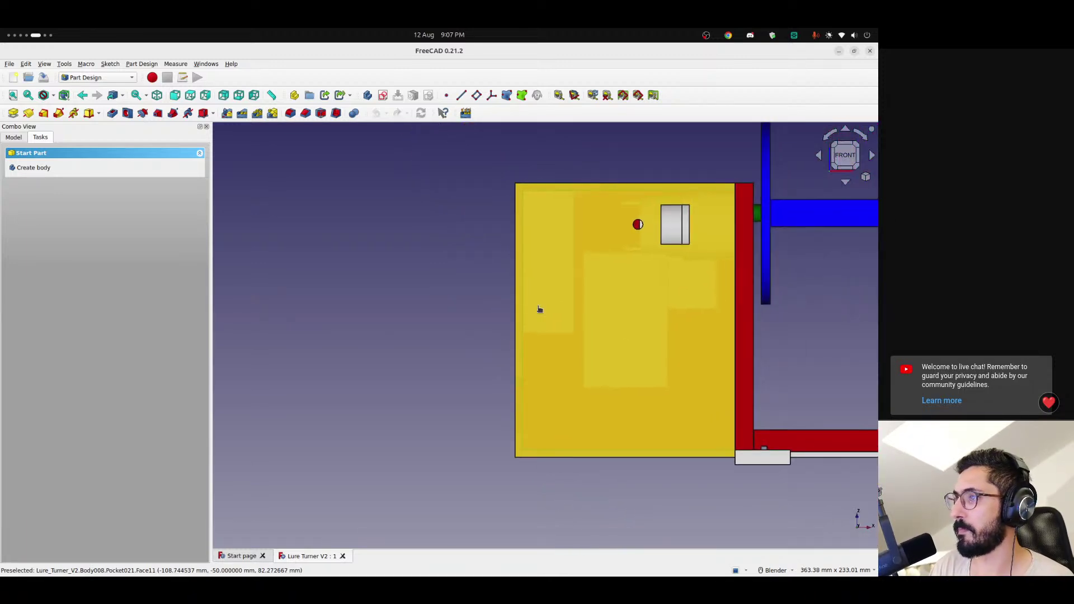
pyautogui.click(539, 309)
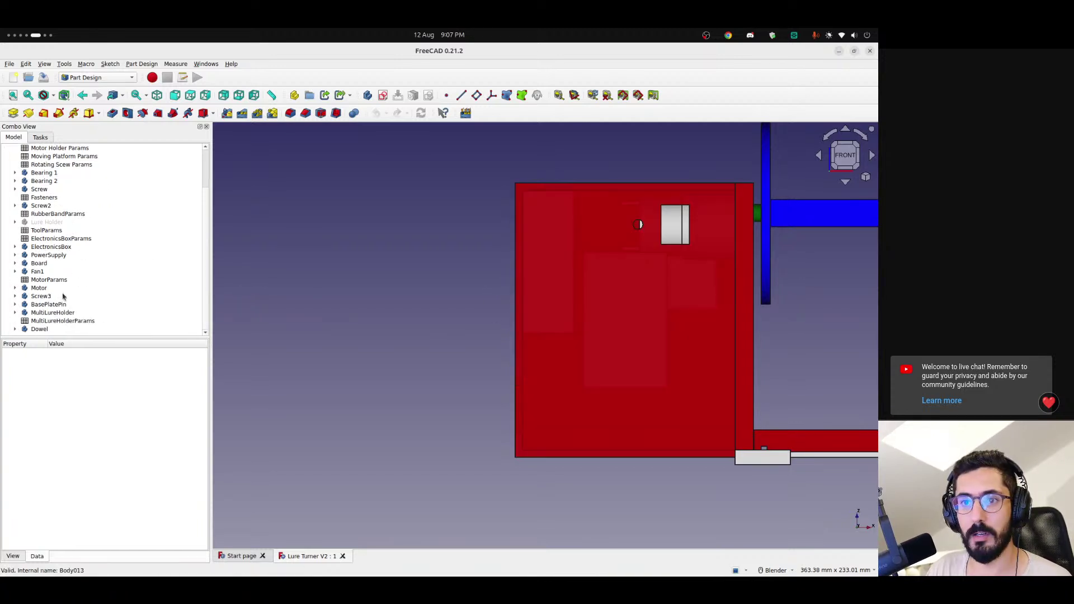
pyautogui.scroll(2, 65, 296)
pyautogui.click(42, 166)
pyautogui.press('space')
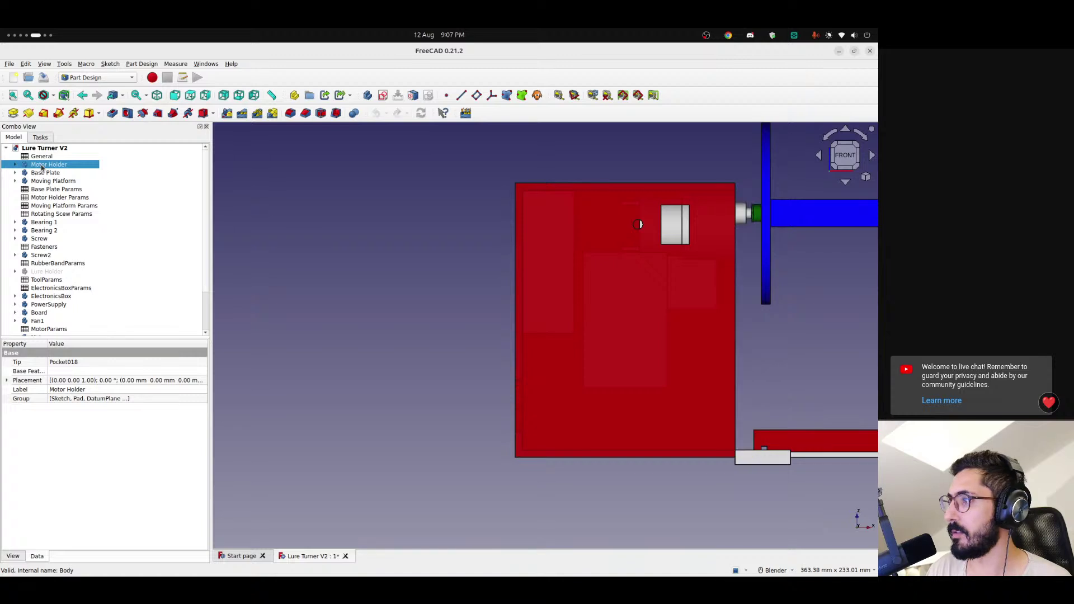
pyautogui.click(47, 173)
pyautogui.press('space')
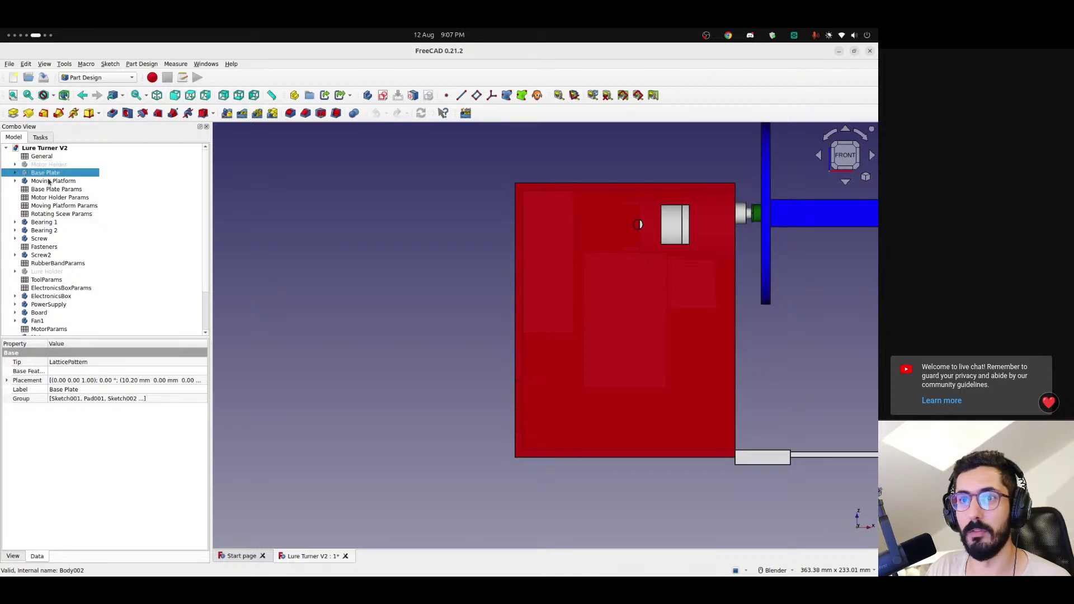
pyautogui.click(52, 181)
pyautogui.press('space')
# - Hide the Bearing 1, Bearing 2, Screw and Screw2 bodies
pyautogui.click(43, 223)
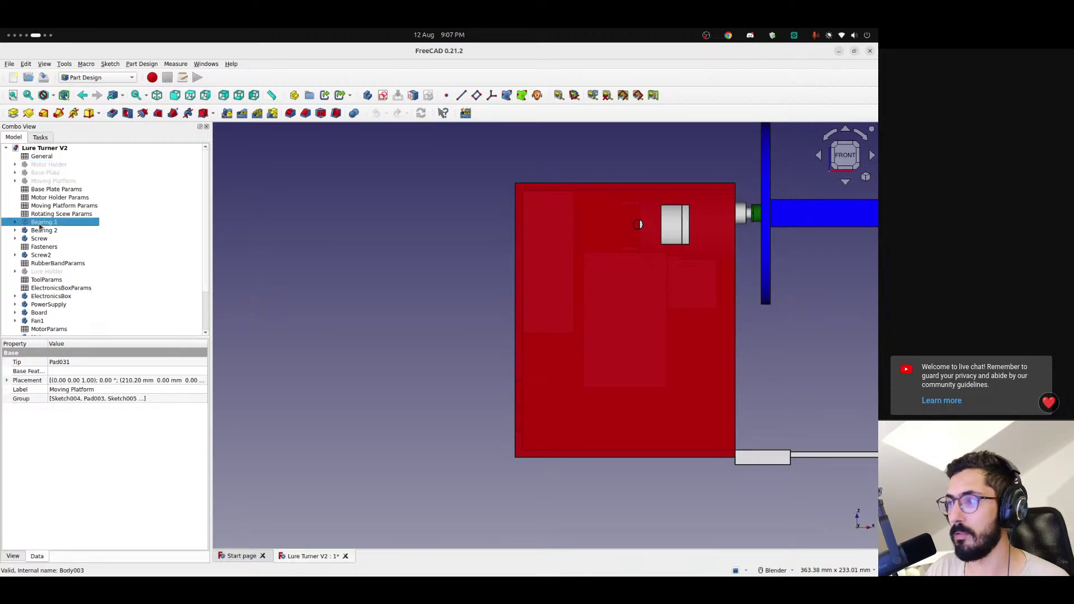
pyautogui.press('space')
pyautogui.click(43, 231)
pyautogui.press('space')
pyautogui.click(39, 239)
pyautogui.press('space')
pyautogui.click(41, 255)
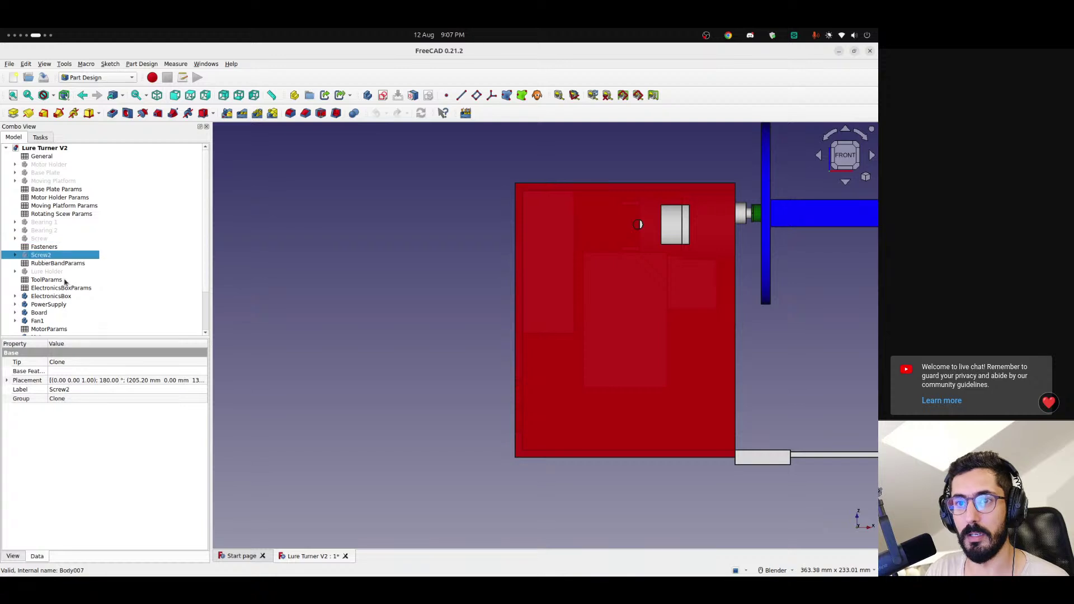
# - Hide the Board, Fan1 and Motor bodies, keeping the electronics box and power supply shown
pyautogui.click(49, 314)
pyautogui.press('space')
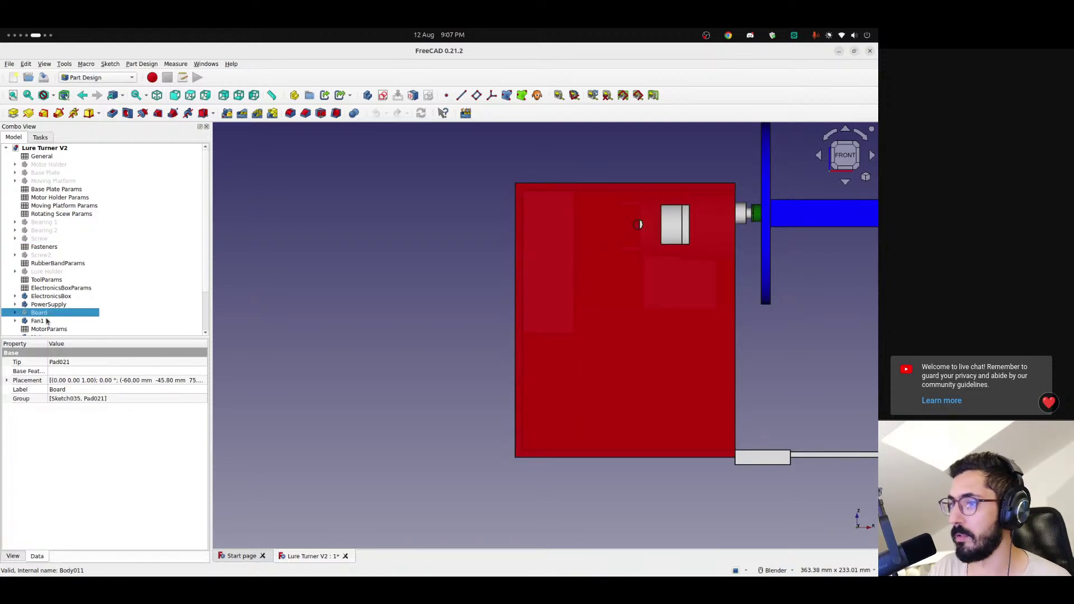
pyautogui.click(45, 323)
pyautogui.press('space')
pyautogui.scroll(-2, 45, 322)
pyautogui.click(48, 288)
pyautogui.press('space')
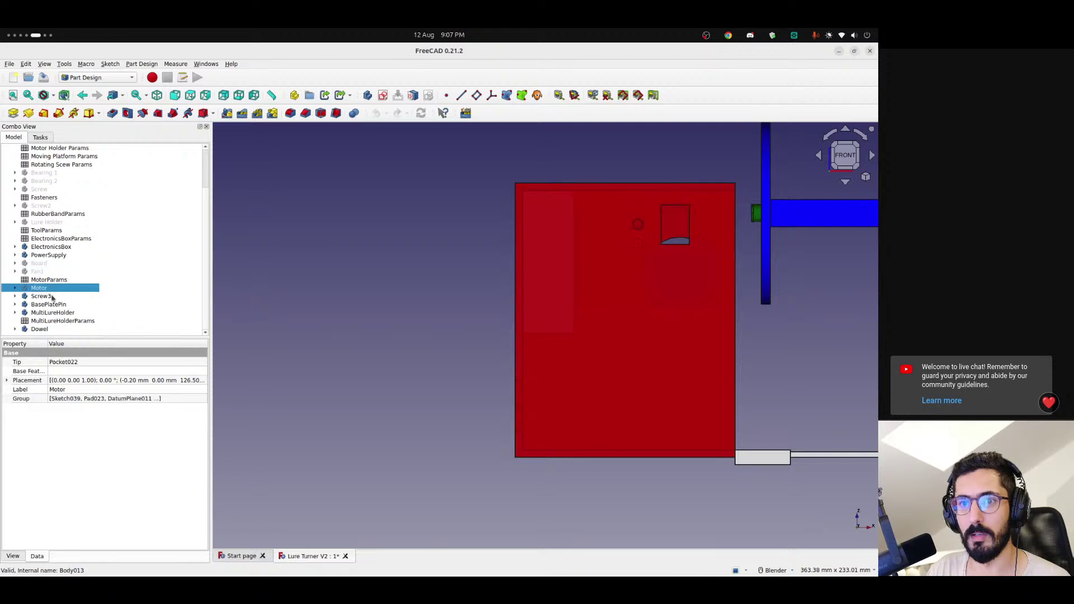
# - Hide the Screw3, BasePlatePin, MultiLureHolder and Dowel bodies
pyautogui.click(51, 296)
pyautogui.press('space')
pyautogui.click(48, 305)
pyautogui.press('space')
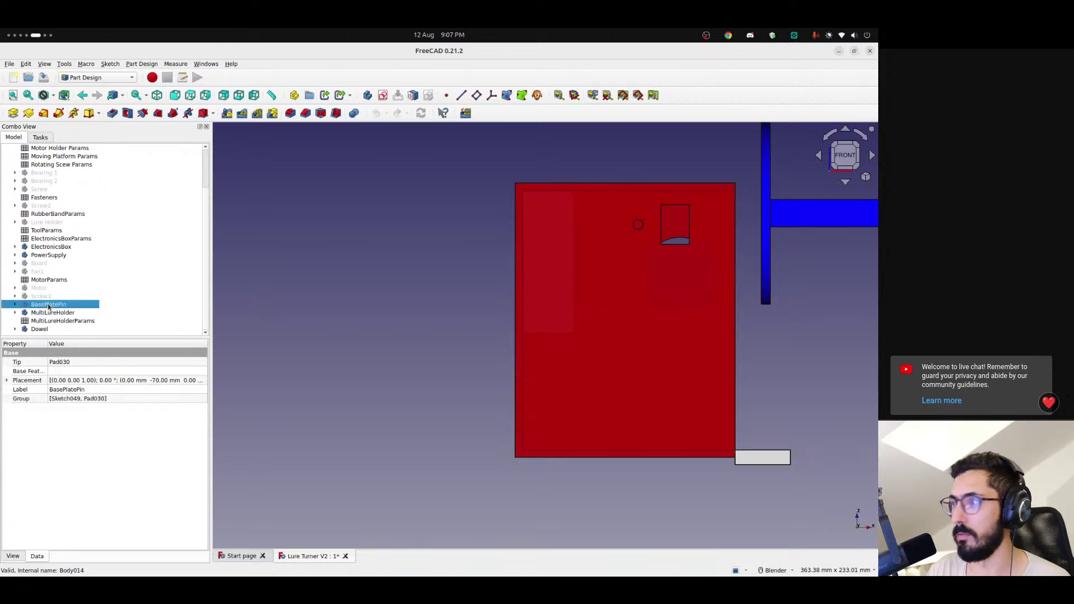
pyautogui.click(49, 313)
pyautogui.press('space')
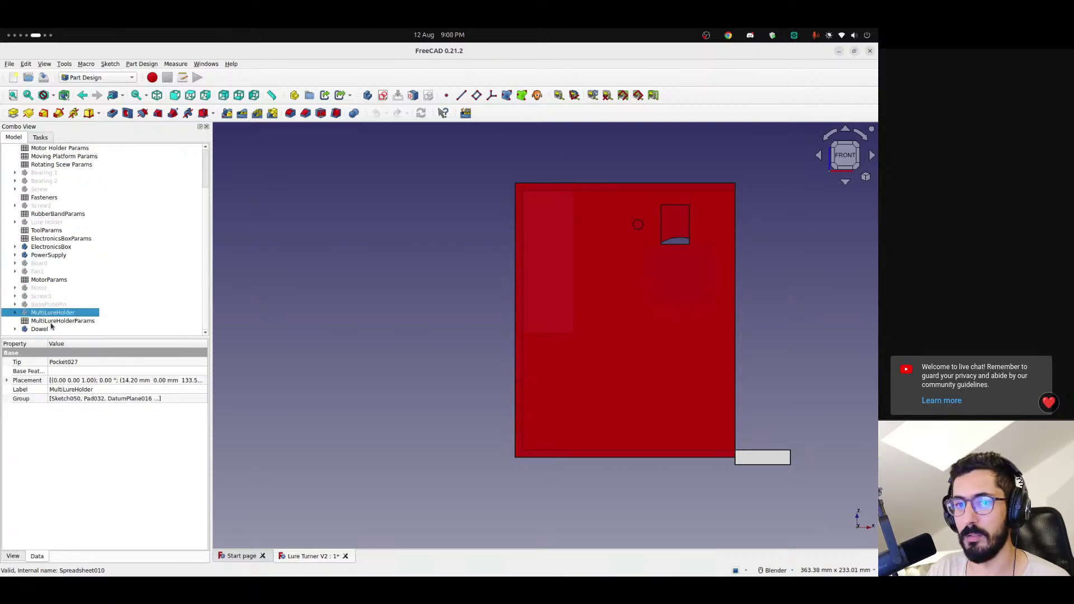
pyautogui.click(47, 329)
pyautogui.press('space')
# - Examine the power supply inside the electronics box and its gap to the side wall in the front view
pyautogui.moveTo(455, 318); pyautogui.dragTo(424, 321, button='middle')
pyautogui.scroll(8, 677, 268)
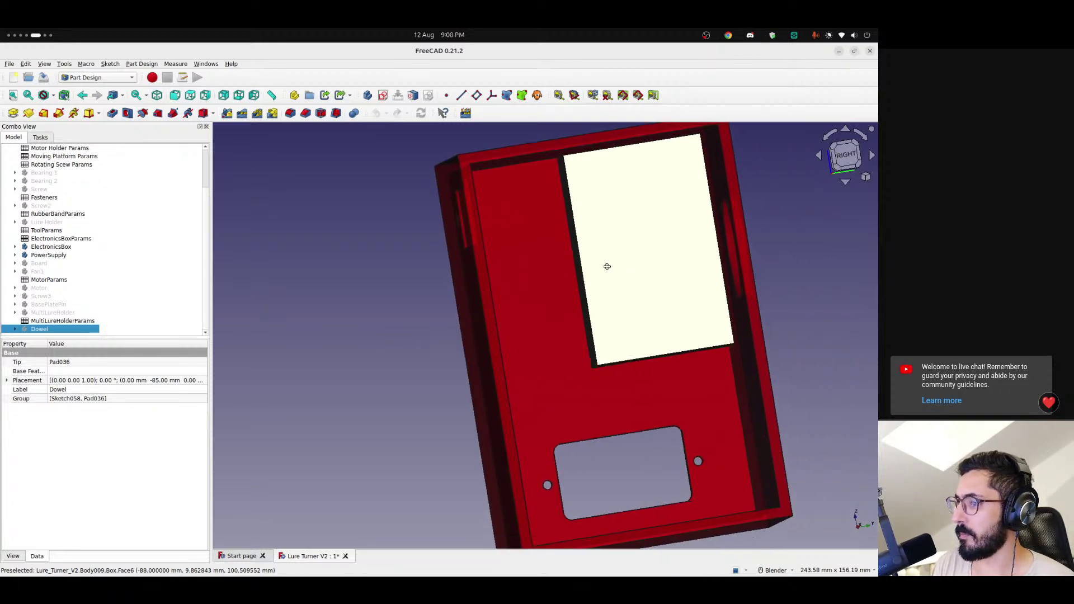
pyautogui.scroll(-10, 483, 285)
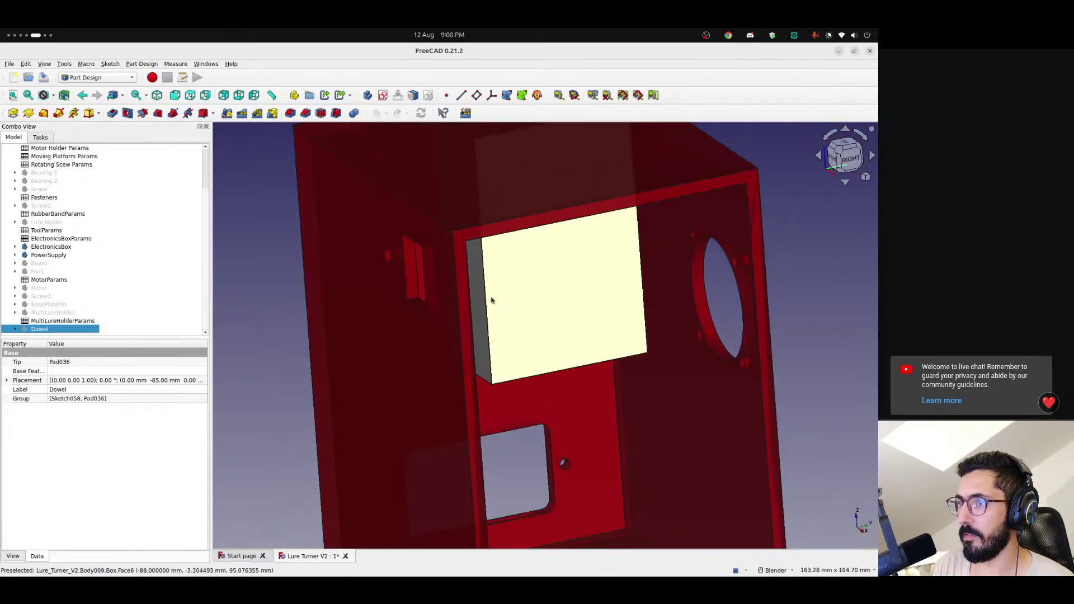
pyautogui.moveTo(492, 300); pyautogui.dragTo(630, 310, button='middle')
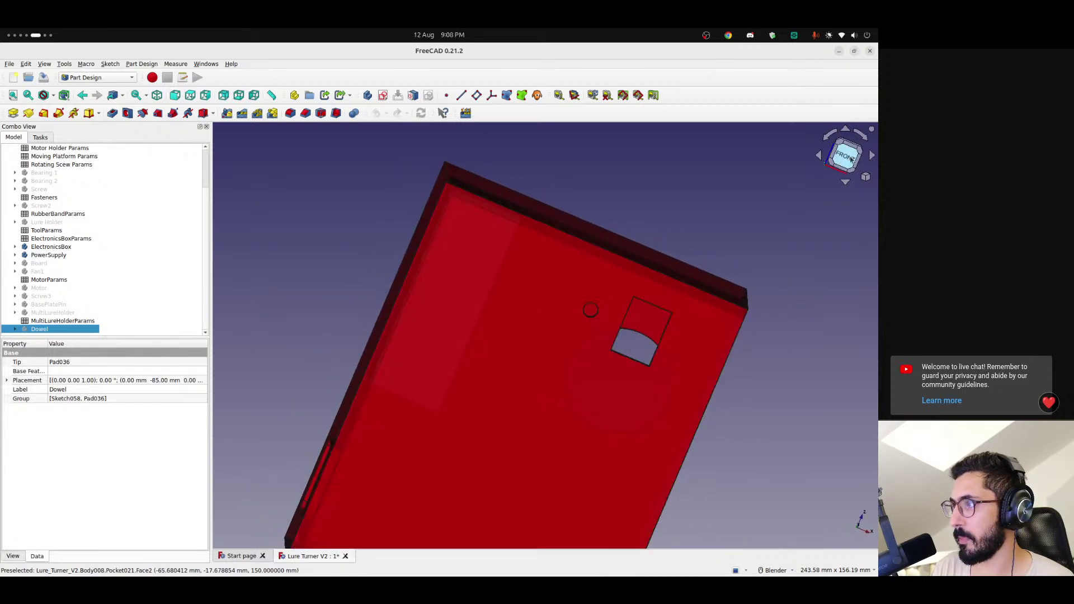
pyautogui.click(845, 156)
pyautogui.scroll(5, 419, 274)
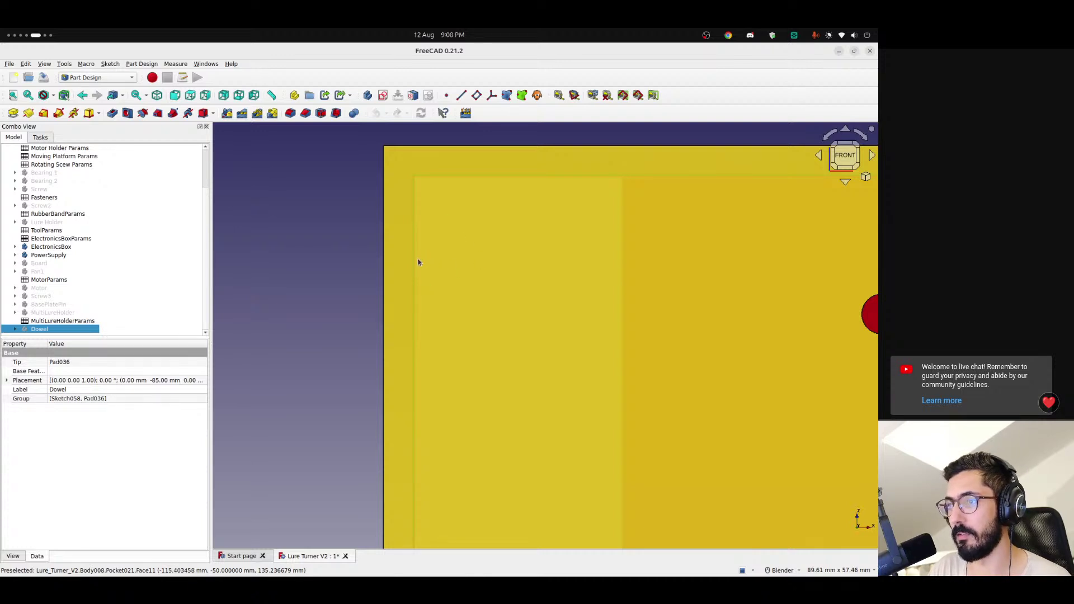
pyautogui.scroll(3, 414, 262)
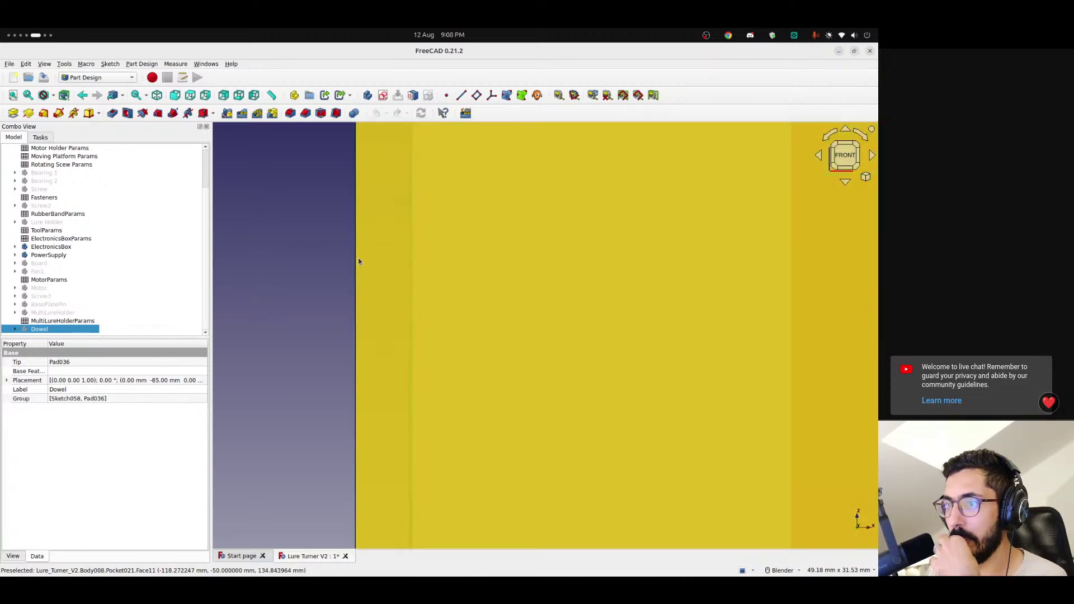
pyautogui.scroll(-2, 357, 263)
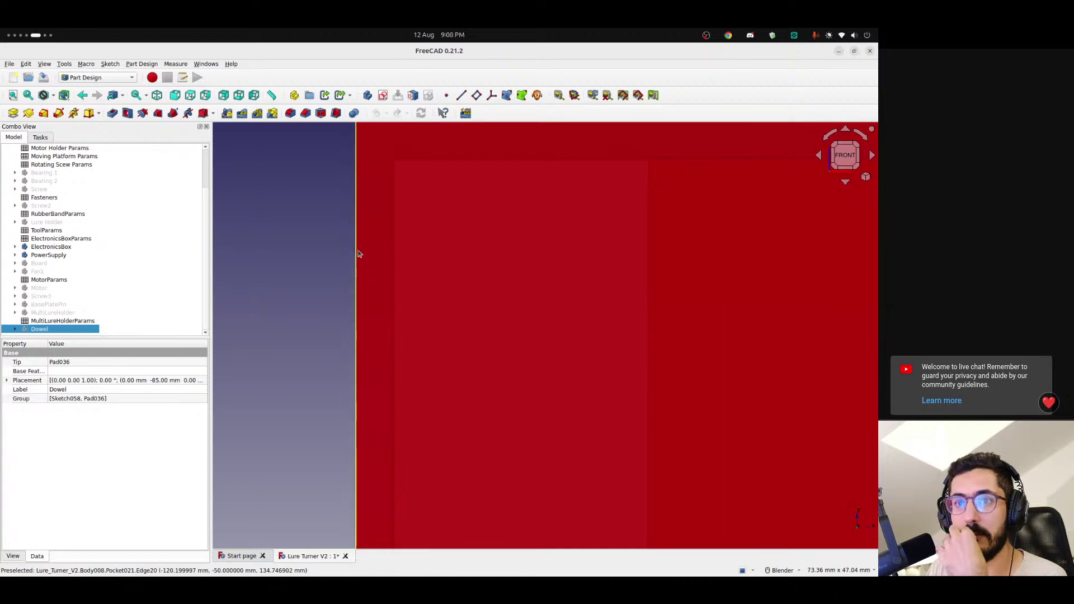
# - Check the x, y and z position expressions in the PowerSupply body's placement
pyautogui.click(47, 256)
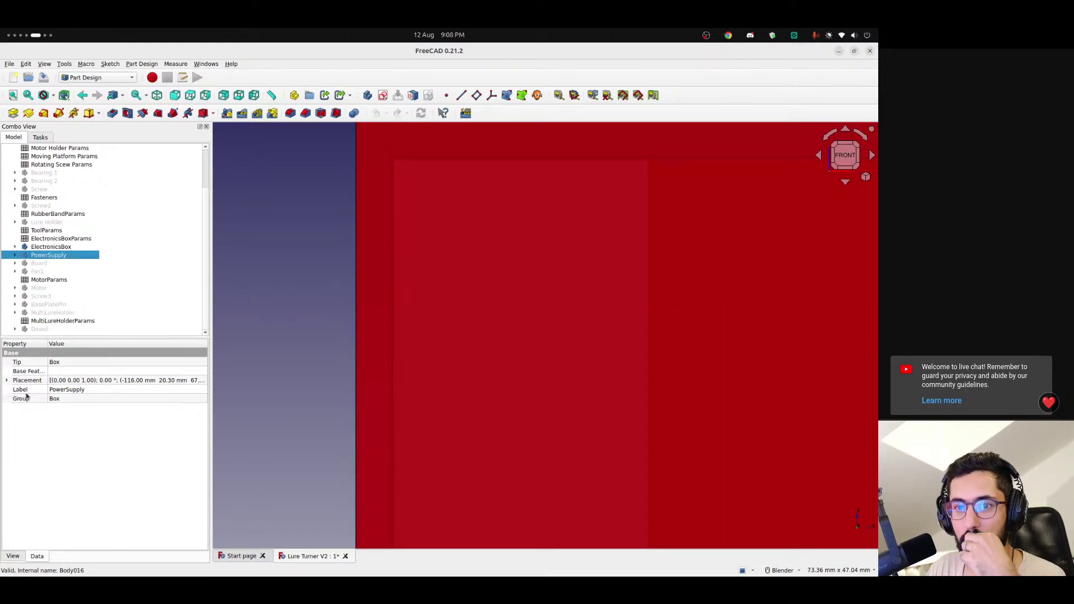
pyautogui.click(7, 381)
pyautogui.click(16, 407)
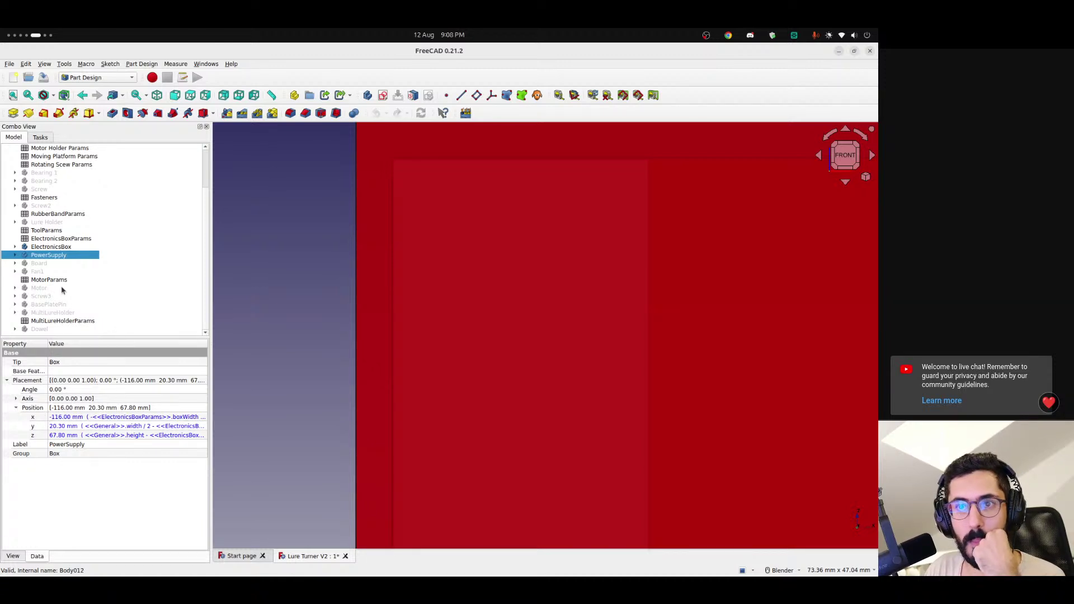
# - Set screwLength to 16 in the Fasteners spreadsheet
pyautogui.doubleClick(45, 198)
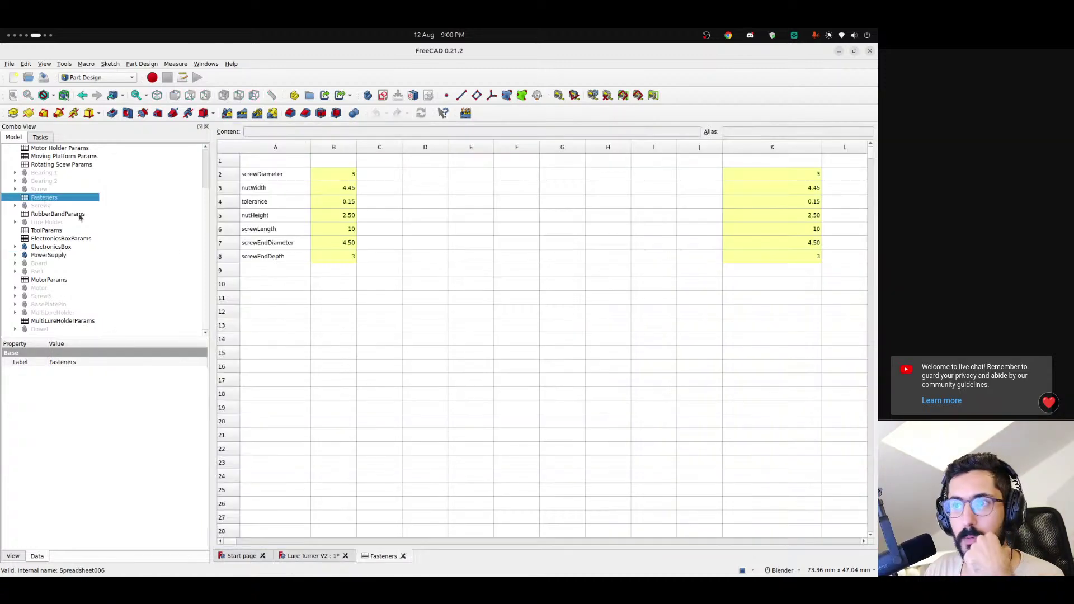
pyautogui.click(278, 230)
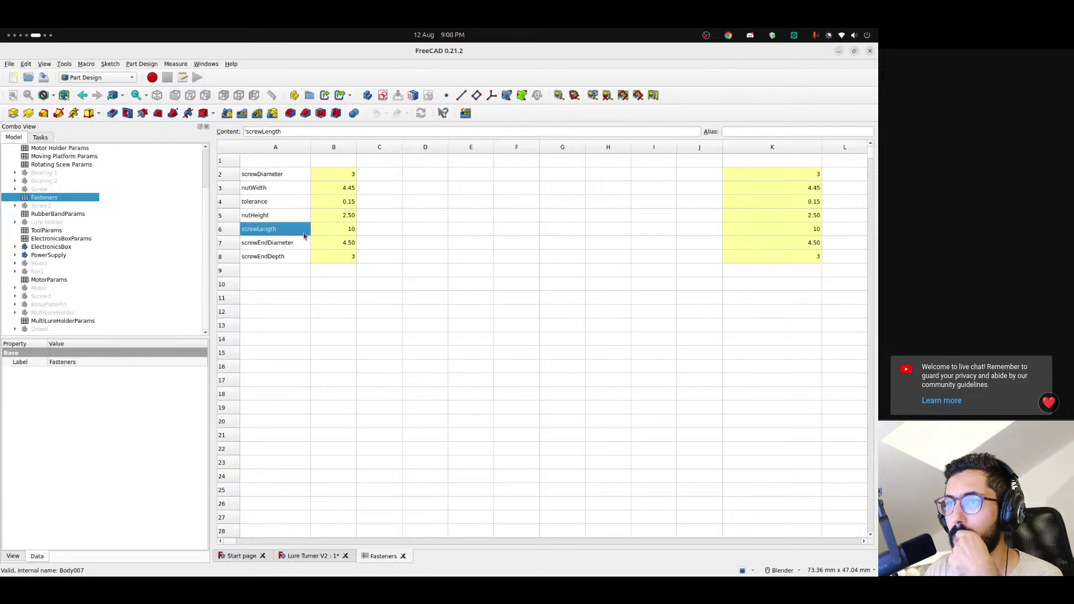
pyautogui.click(343, 232)
pyautogui.write('1')
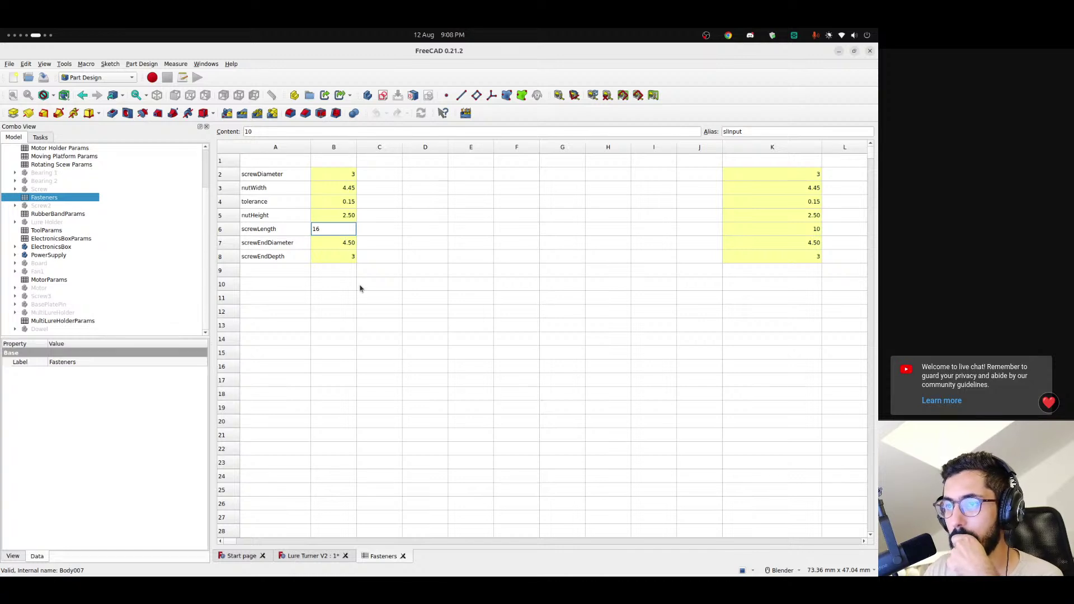
pyautogui.press('Return')
# - Examine the power supply's gap to the electronics box's side and top walls in the front view of the model
pyautogui.click(310, 556)
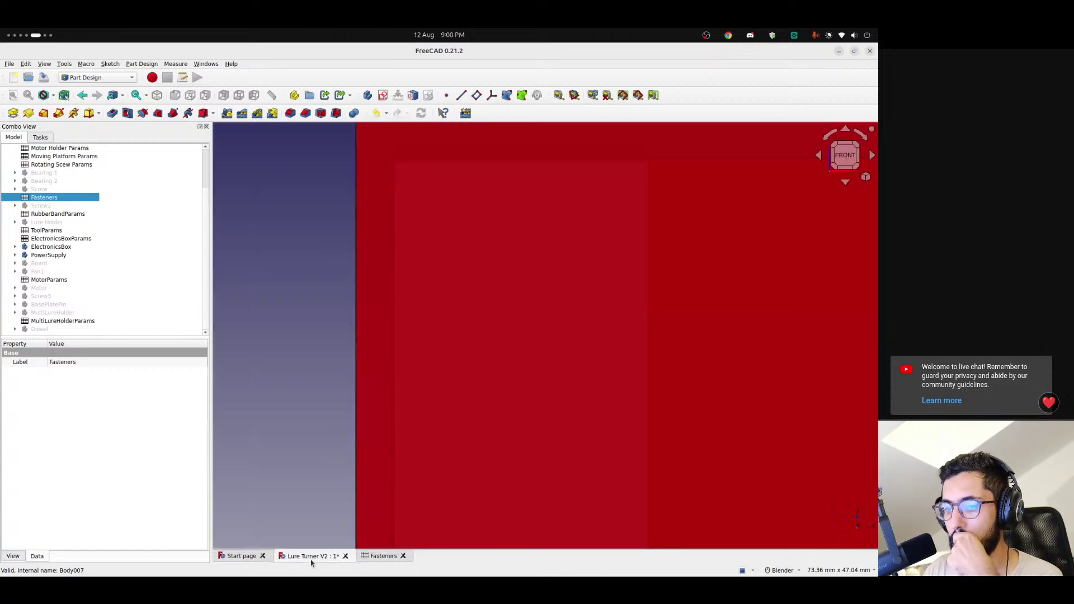
pyautogui.scroll(-5, 529, 454)
pyautogui.keyDown('shift'); pyautogui.moveTo(587, 513); pyautogui.dragTo(430, 373, button='middle'); pyautogui.keyUp('shift')
pyautogui.scroll(1, 376, 340)
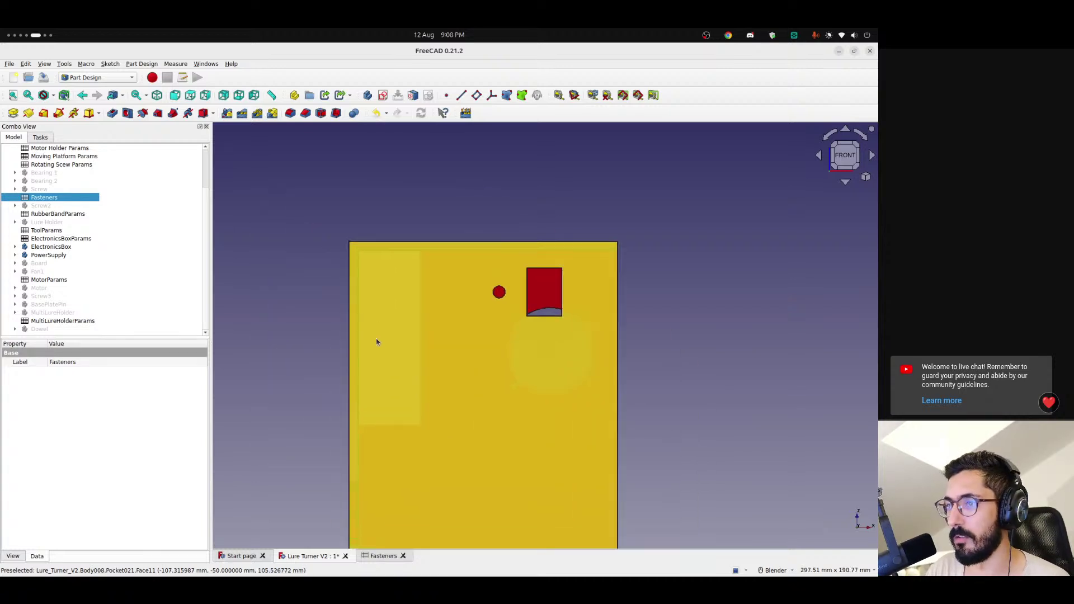
pyautogui.scroll(5, 360, 297)
pyautogui.scroll(-4, 358, 288)
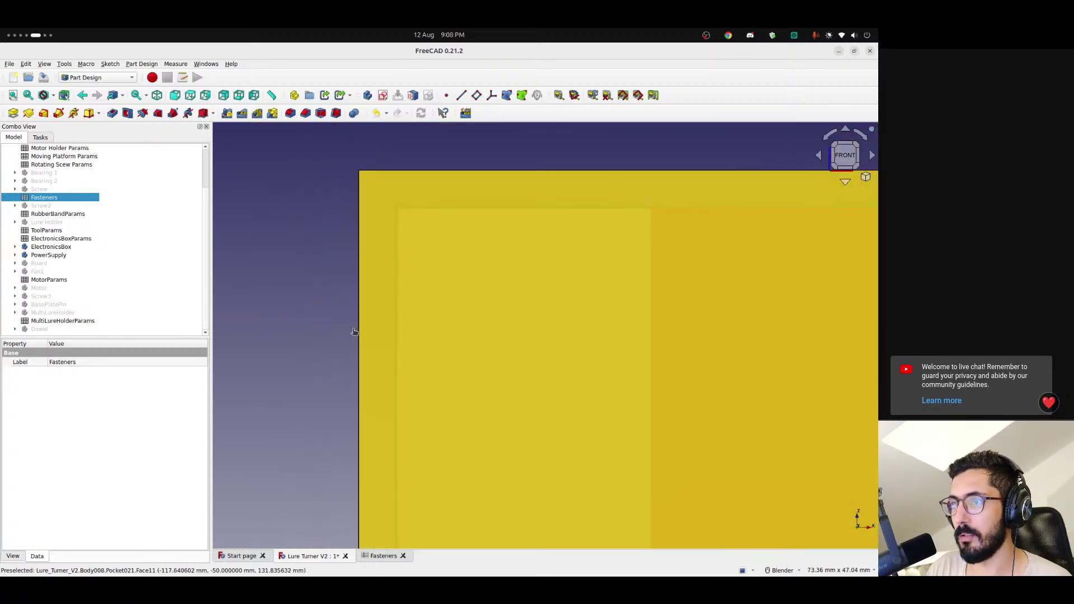
pyautogui.click(333, 349)
pyautogui.keyDown('shift'); pyautogui.moveTo(334, 351); pyautogui.dragTo(331, 271, button='middle'); pyautogui.keyUp('shift')
pyautogui.scroll(2, 331, 270)
pyautogui.rightClick(373, 541)
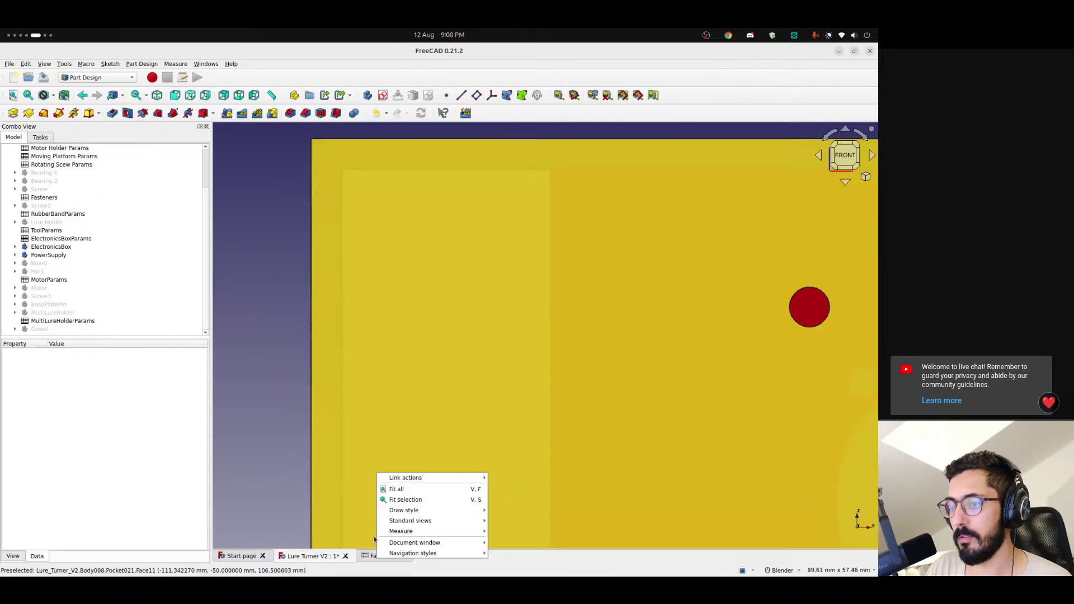
pyautogui.click(368, 546)
# - Compare the screwLength and screwEndDepth values in the Fasteners spreadsheet with the power supply's gap to the box wall
pyautogui.click(382, 557)
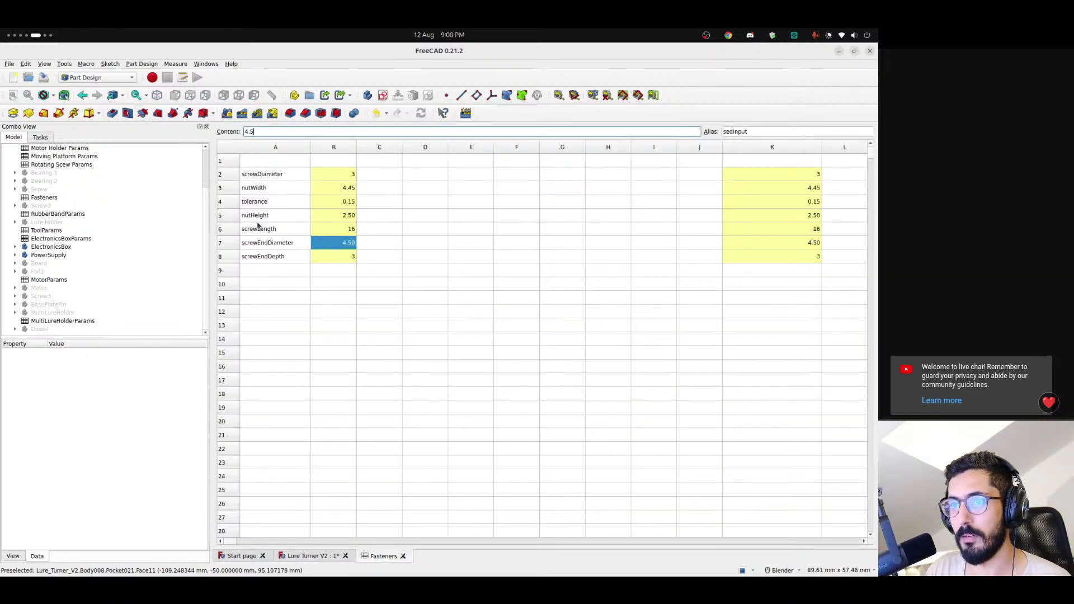
pyautogui.moveTo(255, 234); pyautogui.dragTo(326, 232)
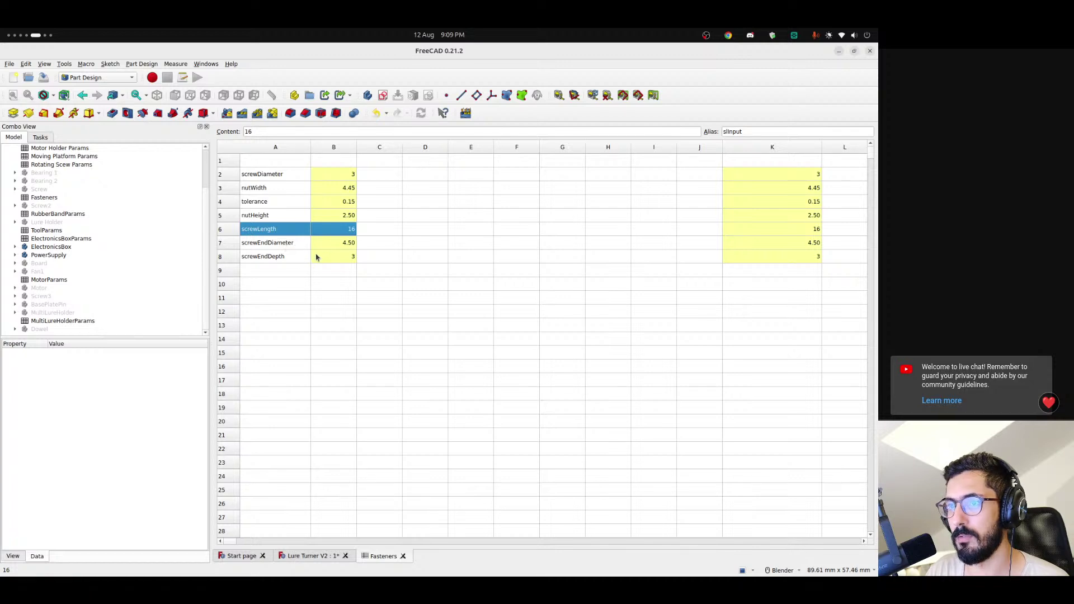
pyautogui.moveTo(332, 262); pyautogui.dragTo(341, 235)
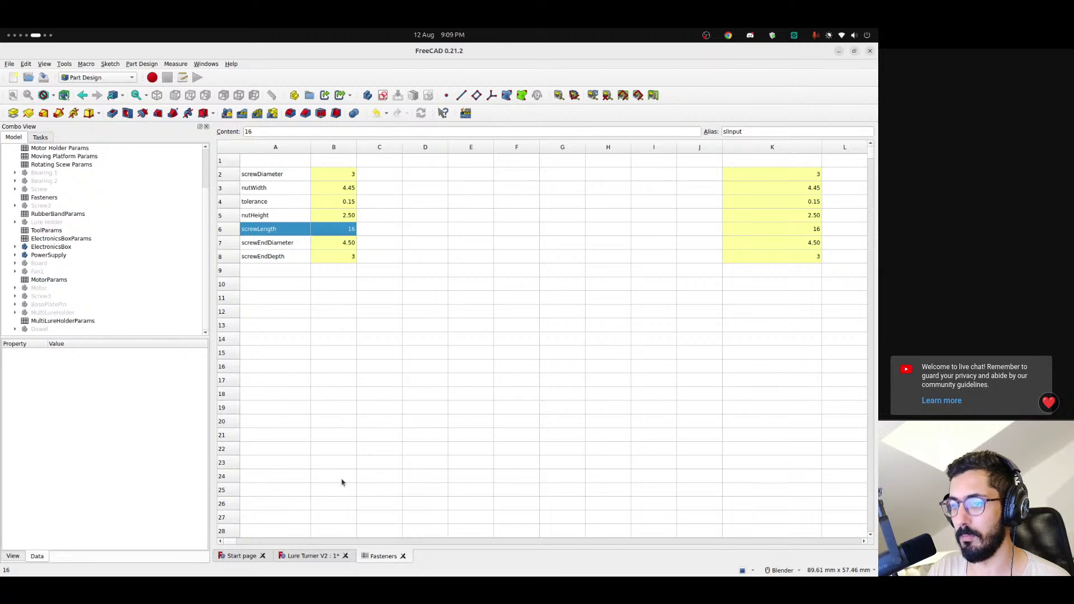
pyautogui.click(316, 556)
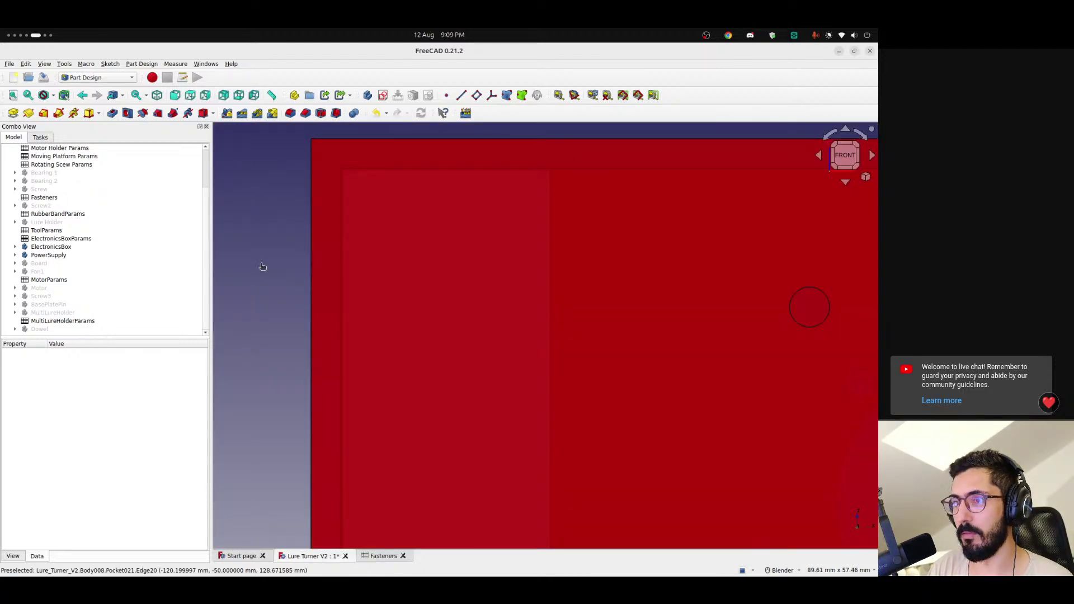
pyautogui.scroll(2, 323, 267)
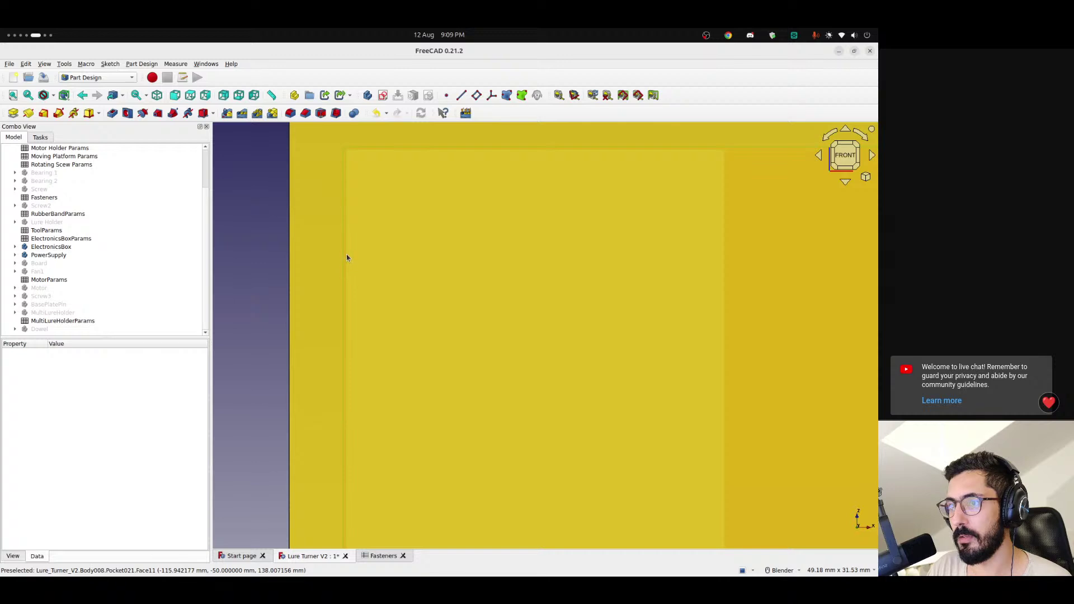
pyautogui.scroll(-4, 347, 256)
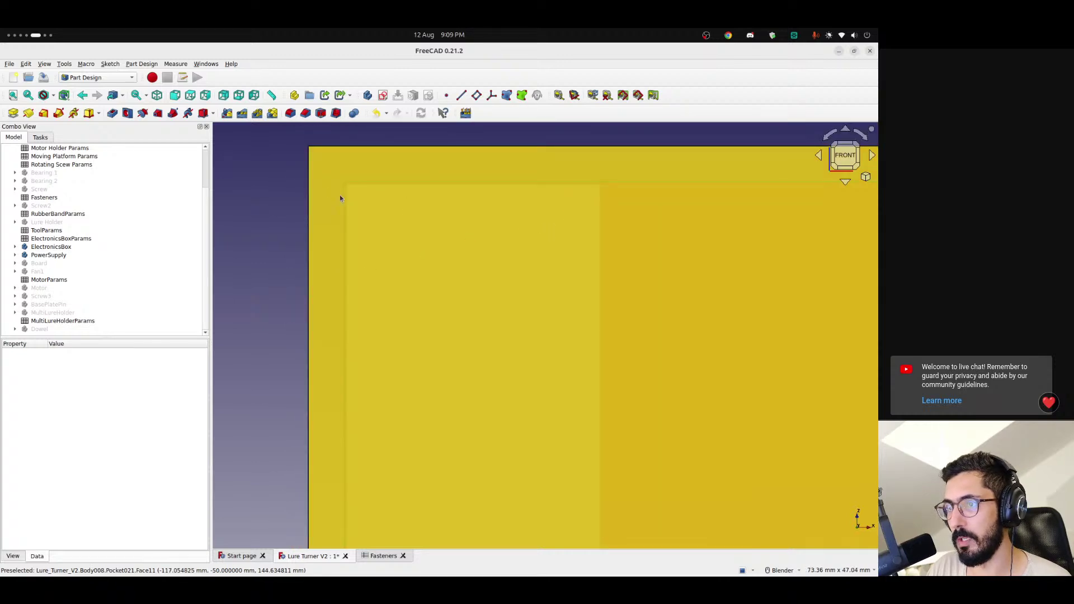
pyautogui.click(333, 240)
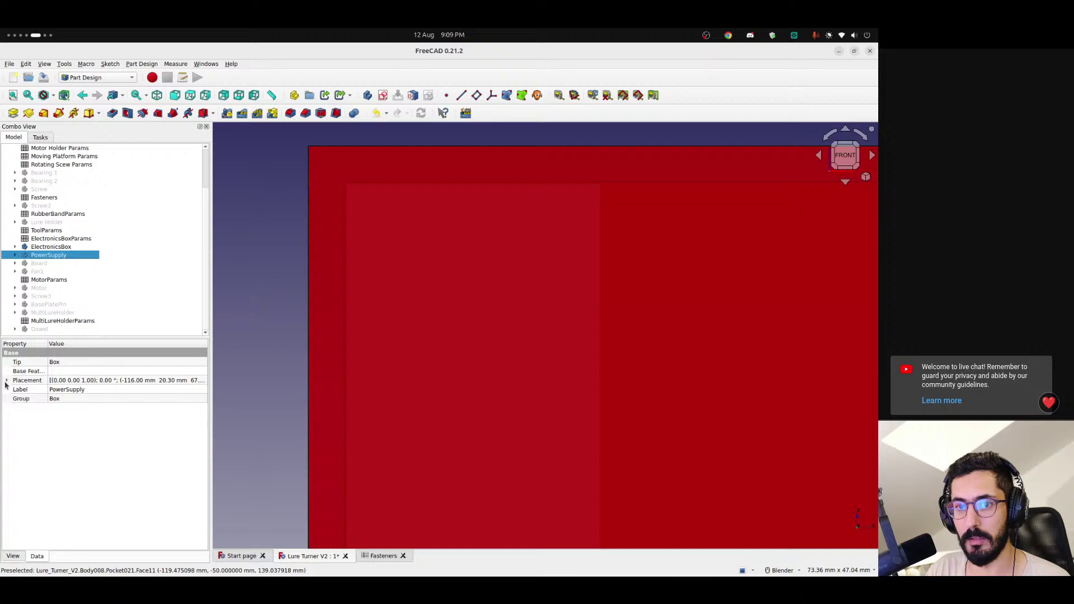
pyautogui.click(6, 381)
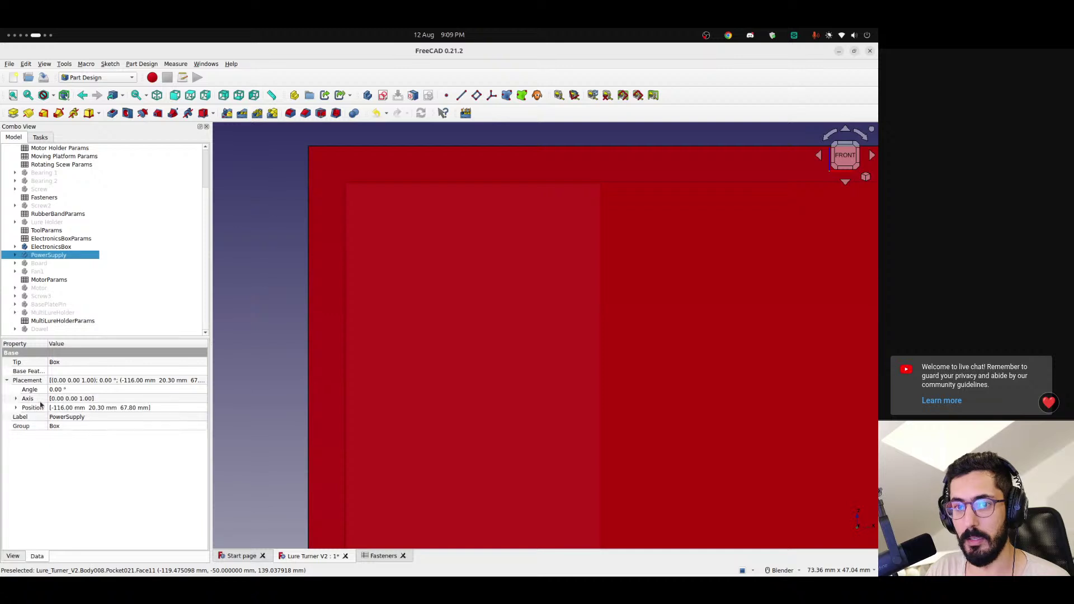
pyautogui.click(14, 408)
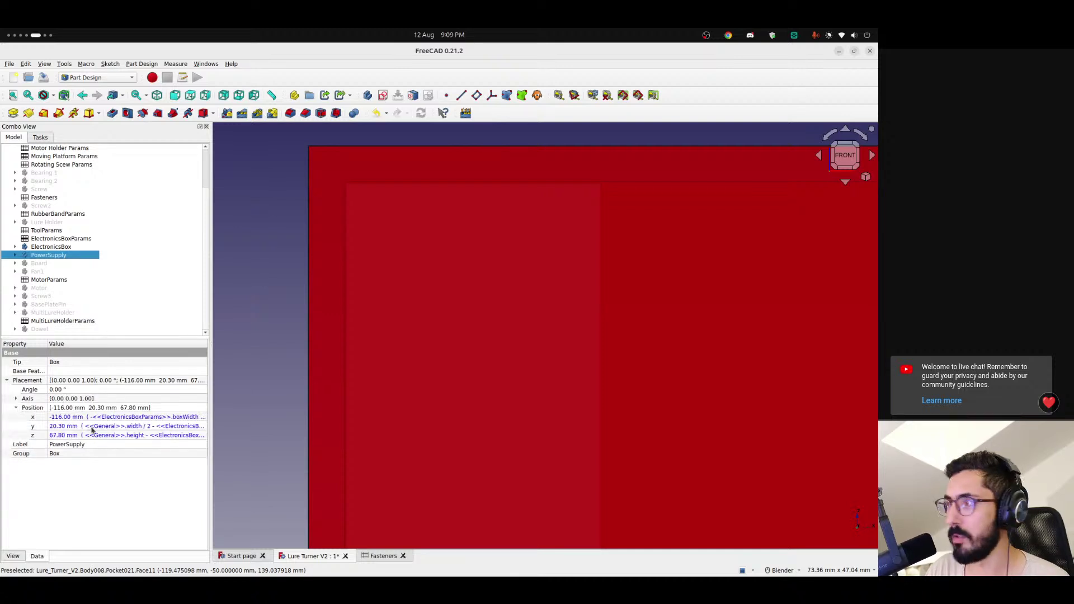
pyautogui.click(115, 422)
pyautogui.click(201, 420)
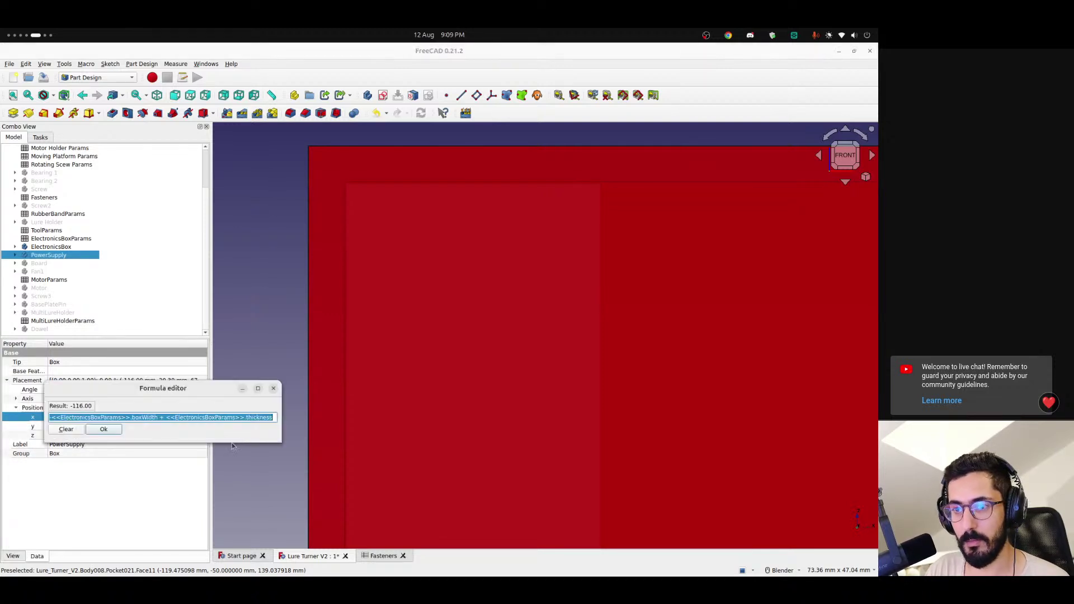
pyautogui.click(274, 418)
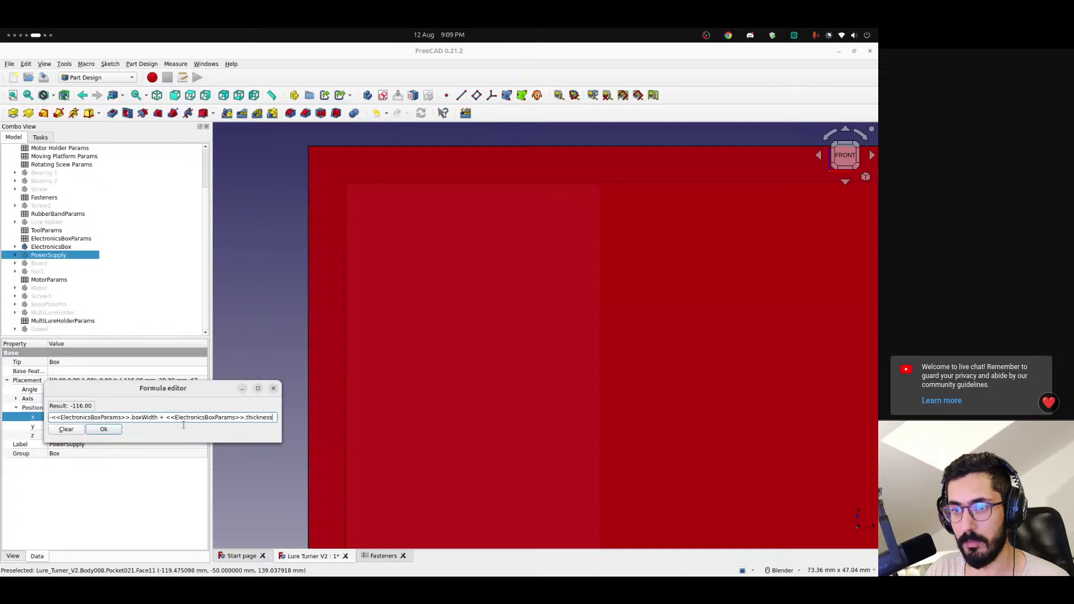
pyautogui.moveTo(275, 417); pyautogui.dragTo(175, 417)
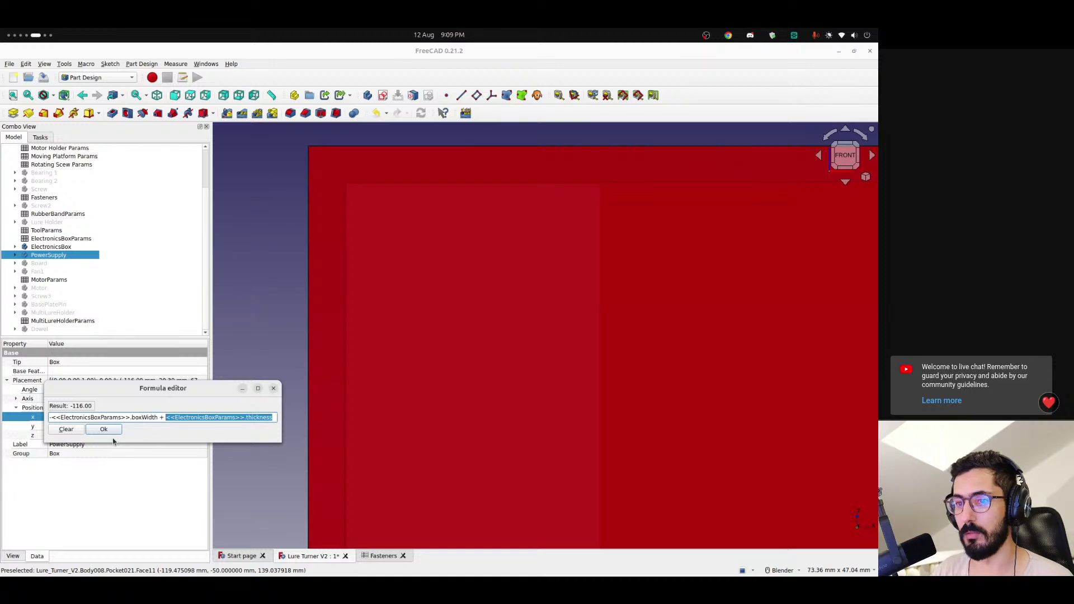
pyautogui.press('Right')
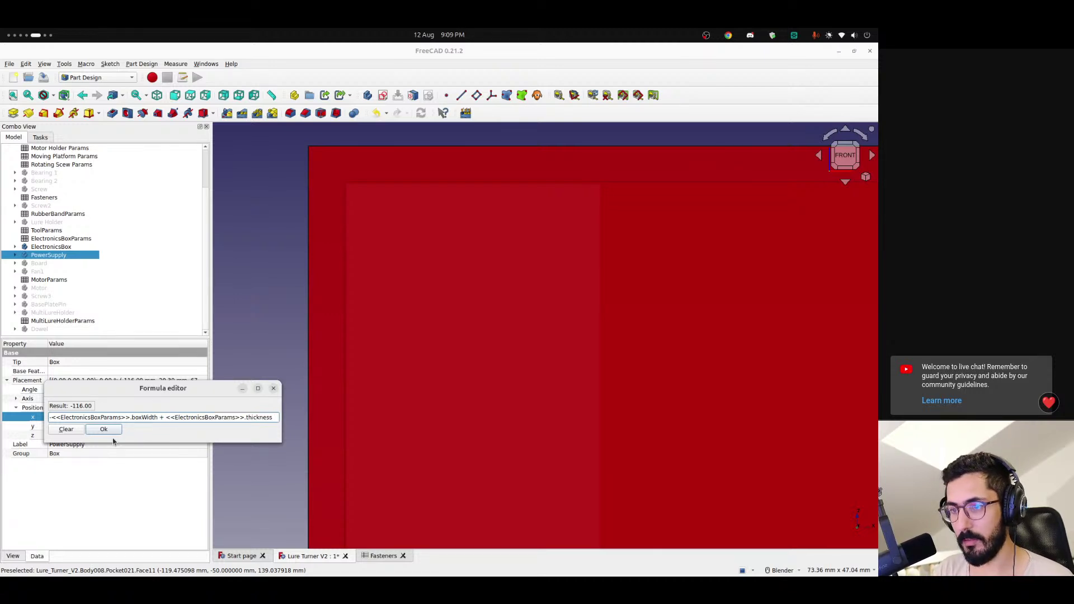
pyautogui.write('+')
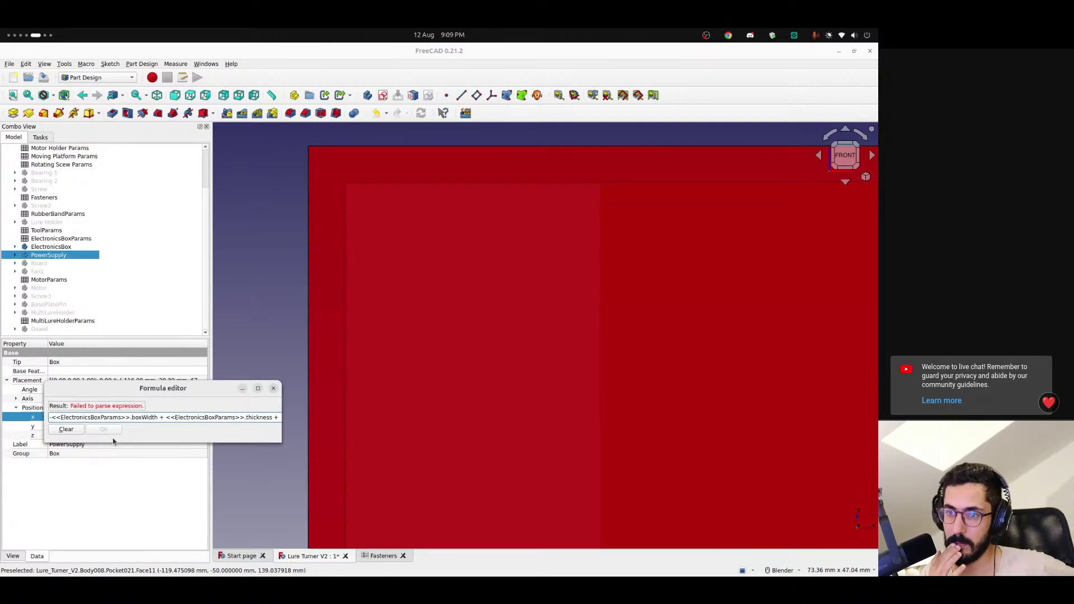
pyautogui.press('BackSpace')
pyautogui.press('BackSpace')
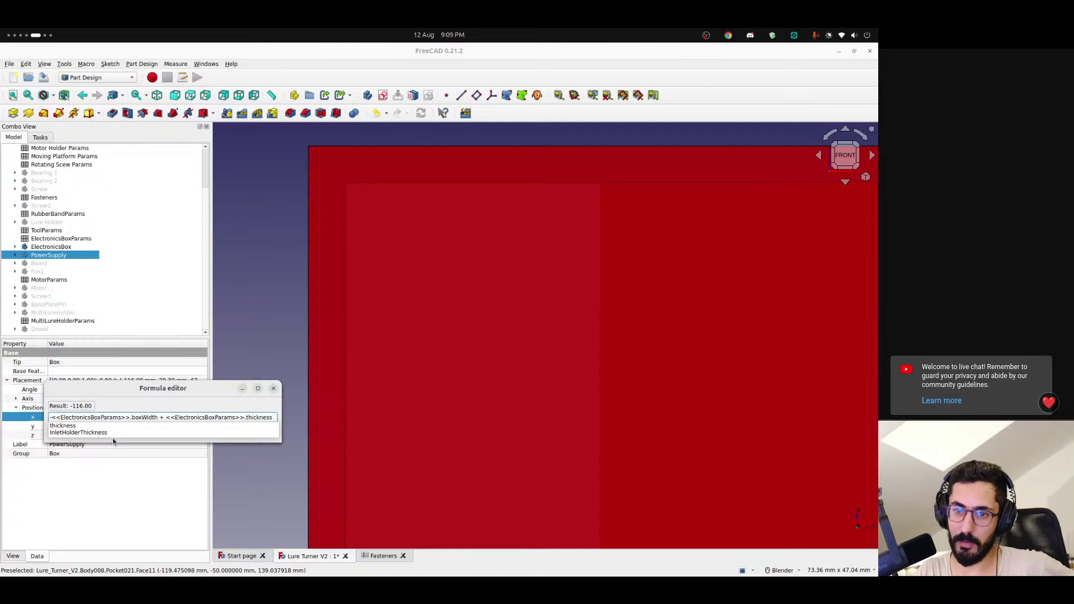
pyautogui.click(275, 390)
pyautogui.click(273, 389)
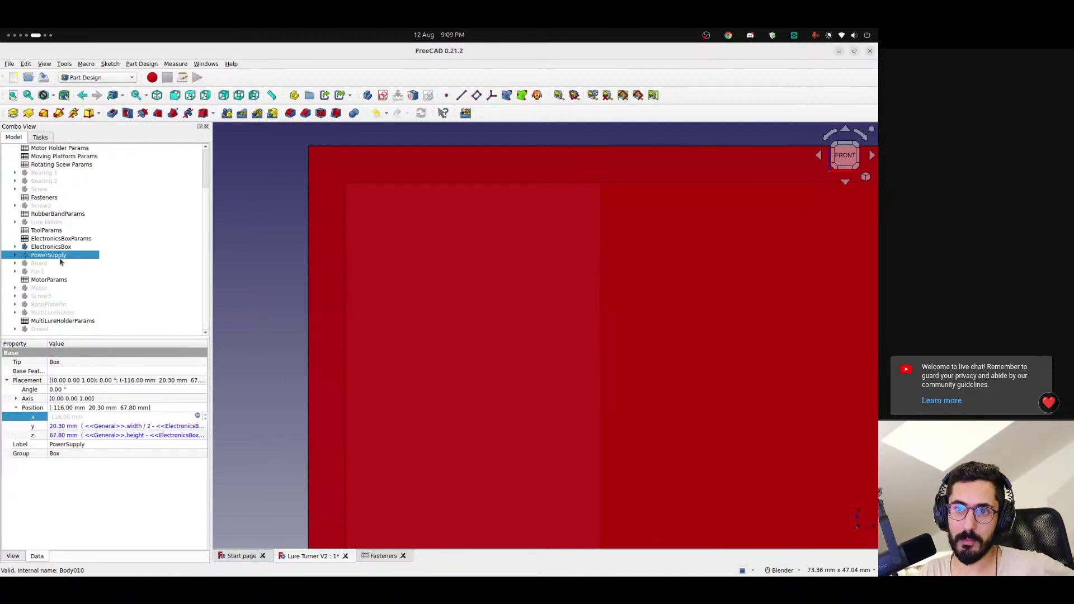
# - Add a poweSupplySpacerLength label below powerSupplyHeight in the ElectronicsBoxParams spreadsheet and widen column A to fit it
pyautogui.doubleClick(61, 238)
pyautogui.click(263, 257)
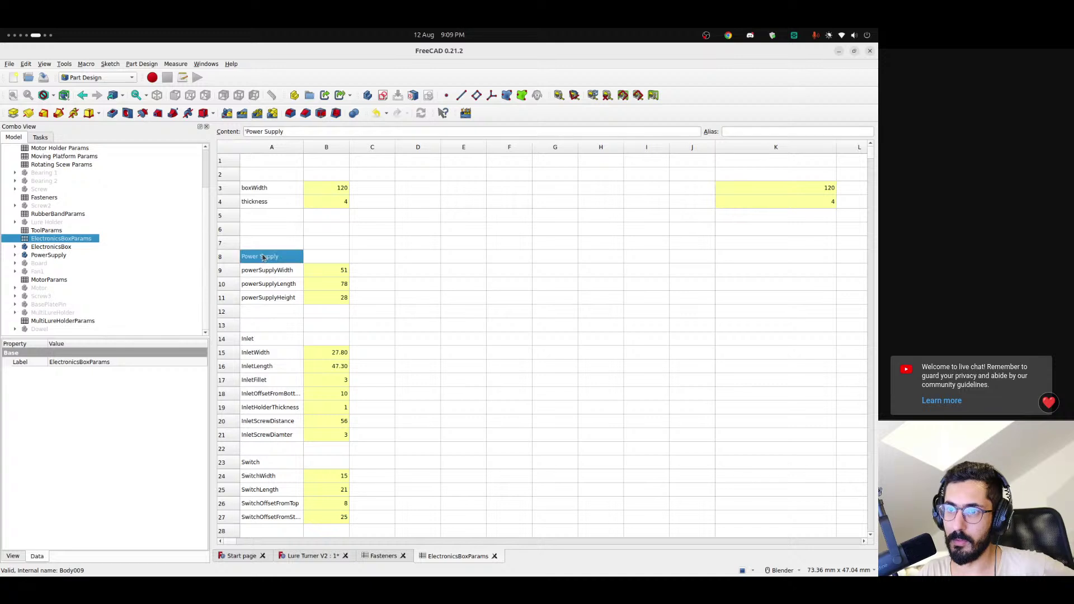
pyautogui.click(282, 273)
pyautogui.click(273, 313)
pyautogui.write('poweSupplySpace')
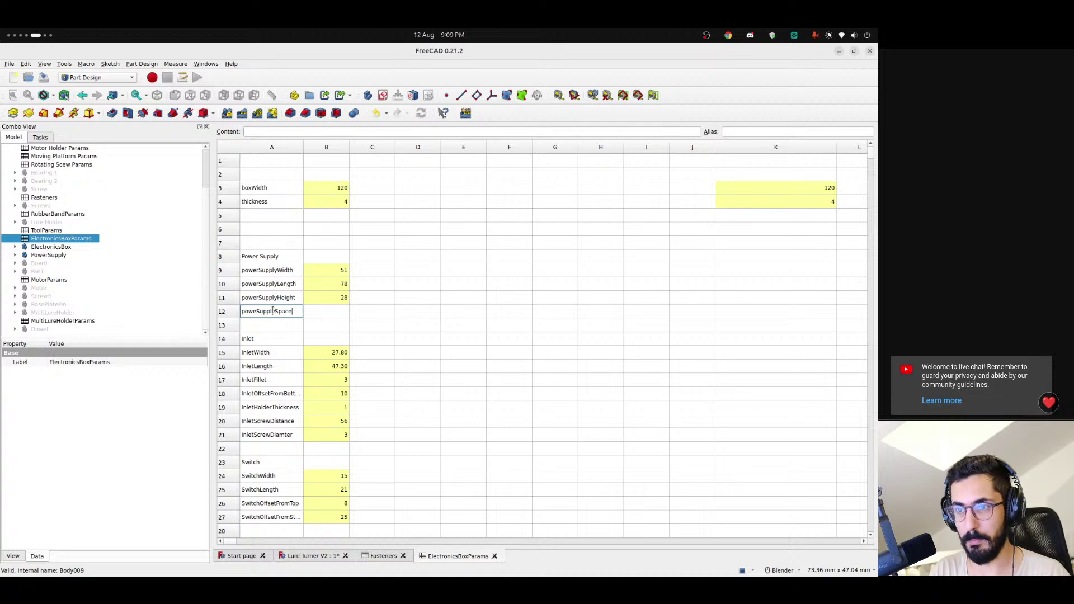
pyautogui.write('rLength')
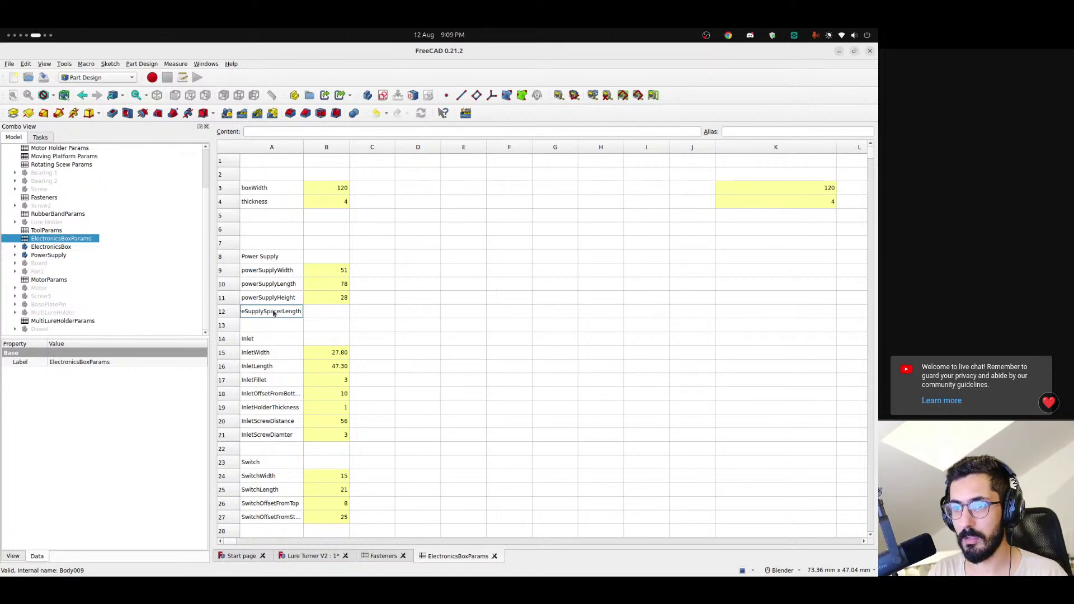
pyautogui.press('Return')
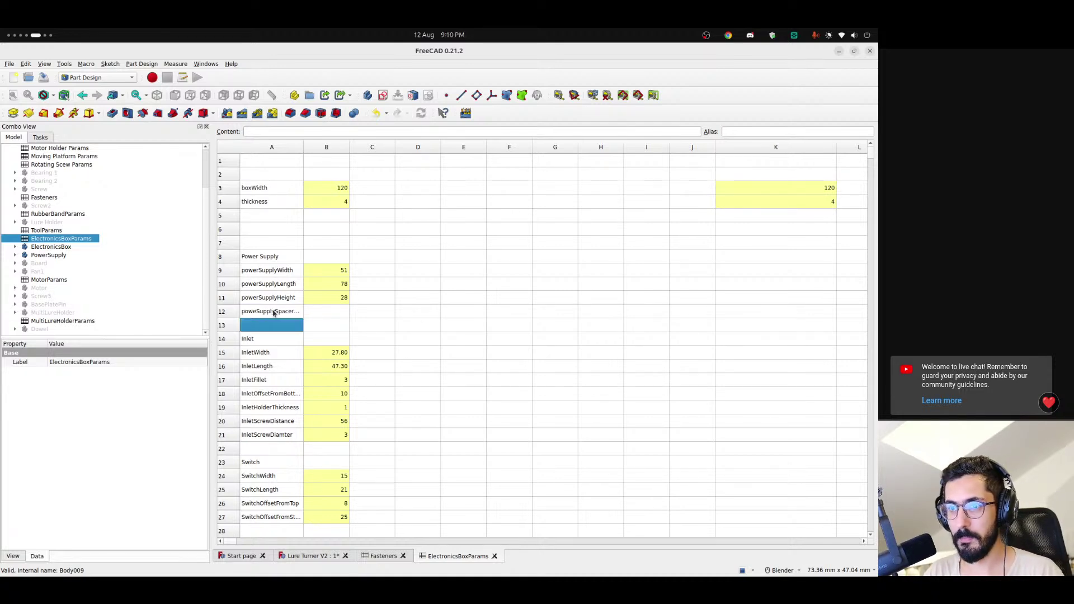
pyautogui.click(274, 313)
pyautogui.moveTo(304, 148); pyautogui.dragTo(321, 148)
# - Set the poweSupplySpacerLength value in ElectronicsBoxParams to the formula =<<Fasteners>>.screwLength - thickness - 3
pyautogui.click(338, 315)
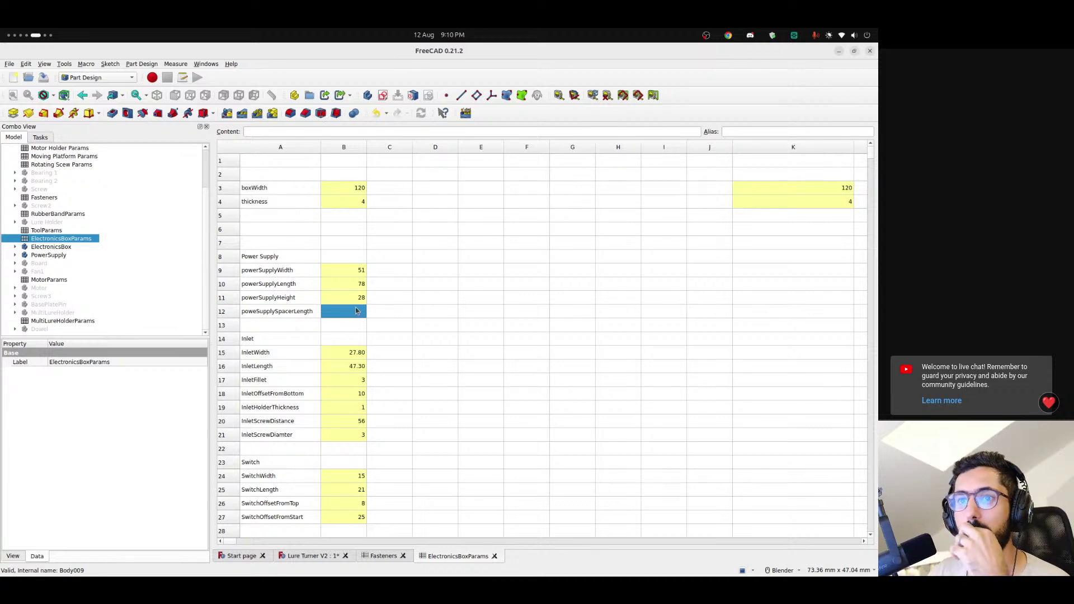
pyautogui.moveTo(270, 202); pyautogui.dragTo(343, 202)
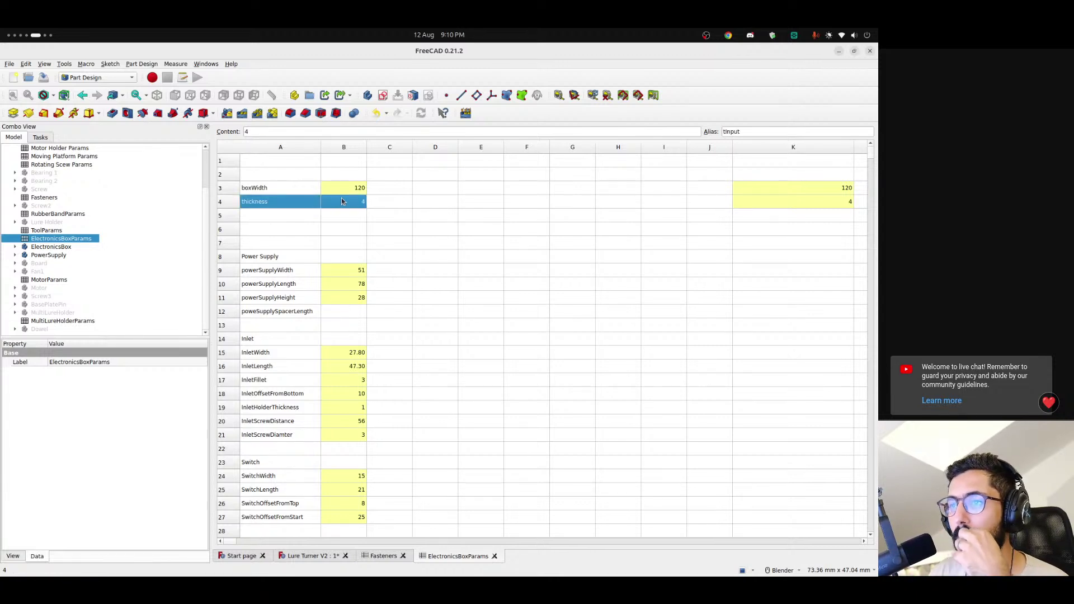
pyautogui.click(332, 315)
pyautogui.click(279, 131)
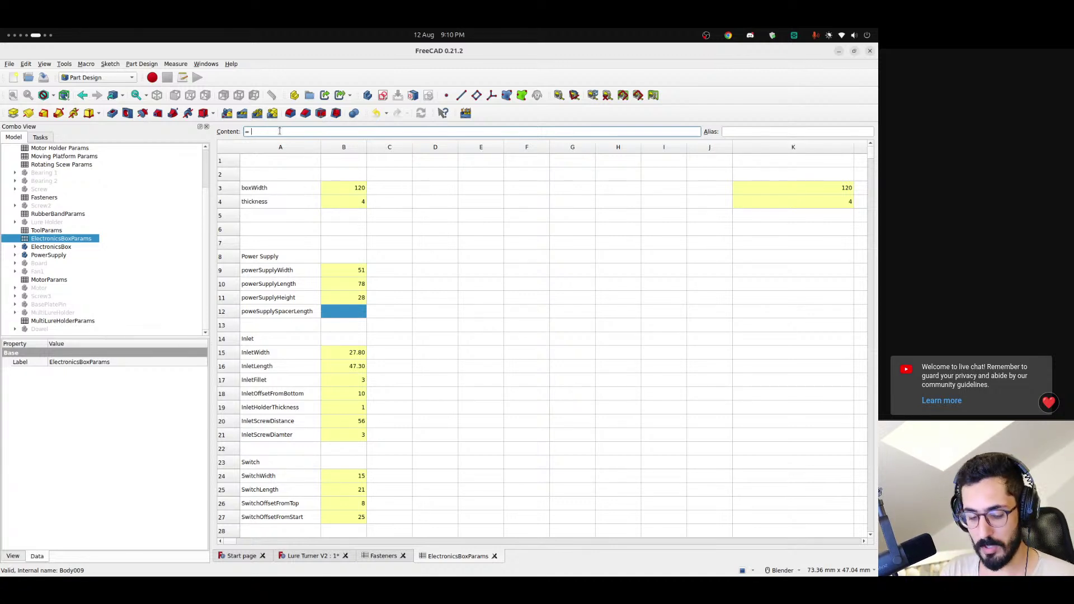
pyautogui.write('= <<Fasteners>>.screw')
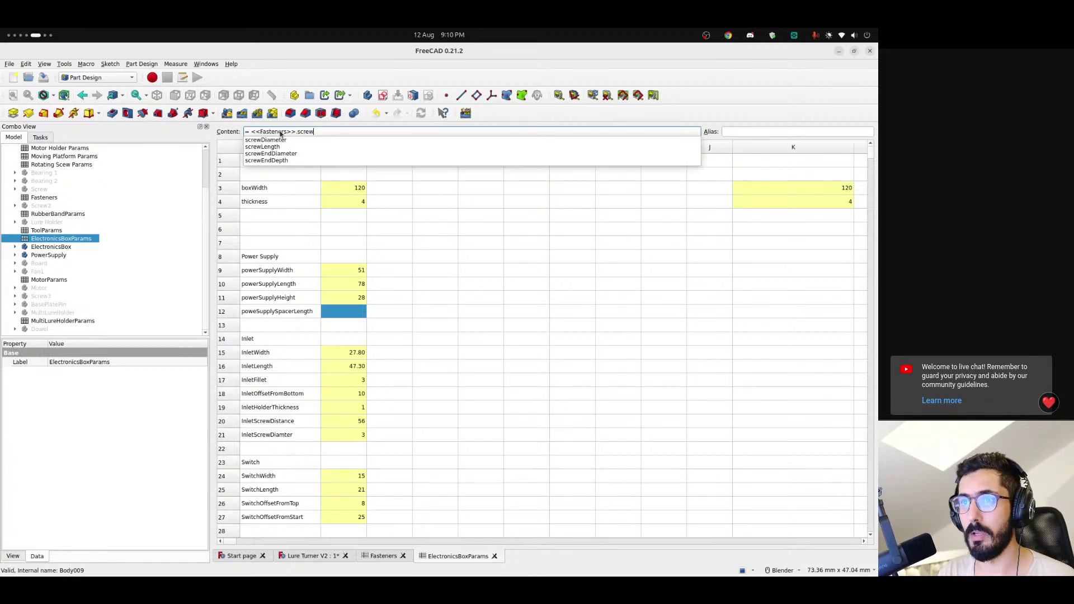
pyautogui.press('Down')
pyautogui.press('Down')
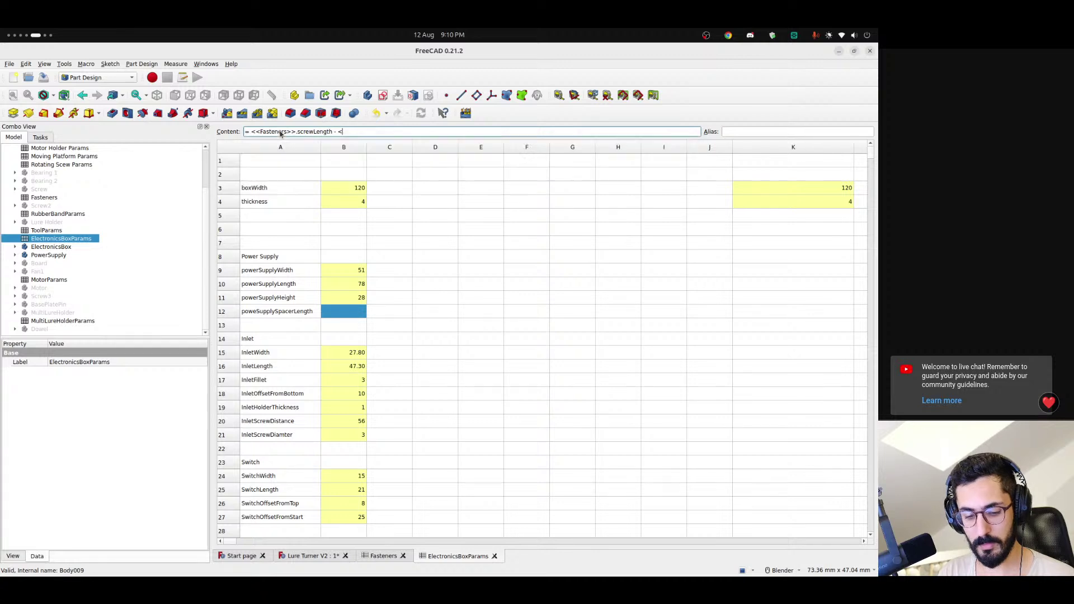
pyautogui.press('BackSpace')
pyautogui.write('t')
pyautogui.write('hickness')
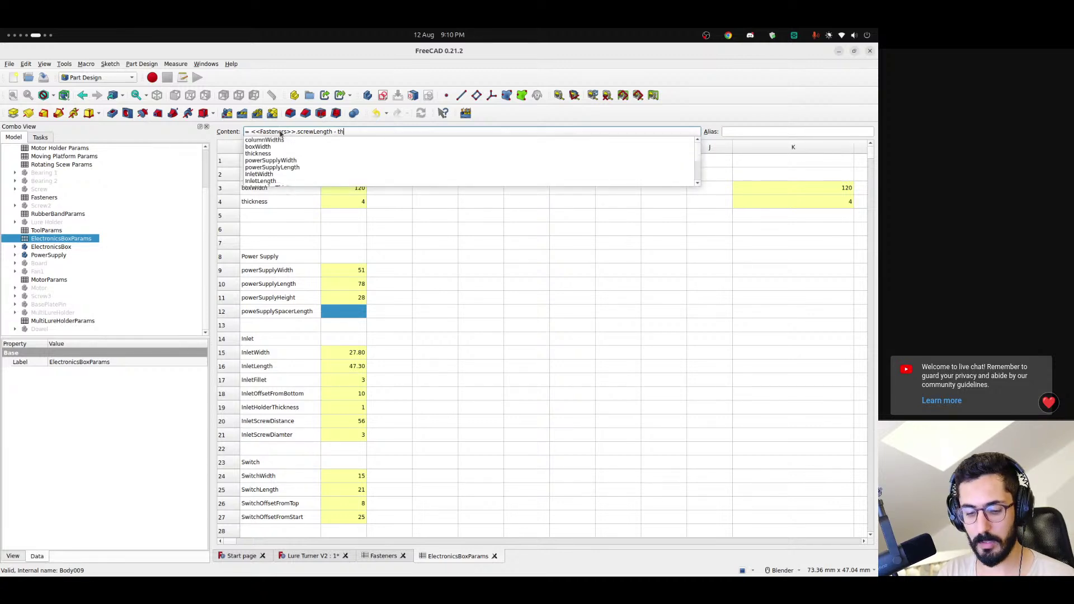
pyautogui.press('Down')
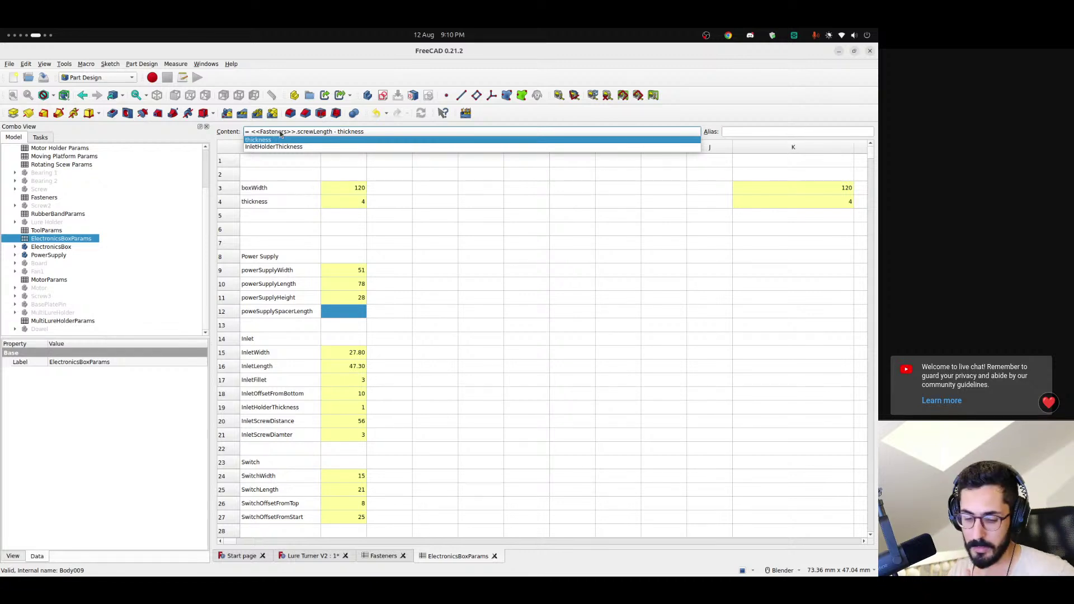
pyautogui.write('- ')
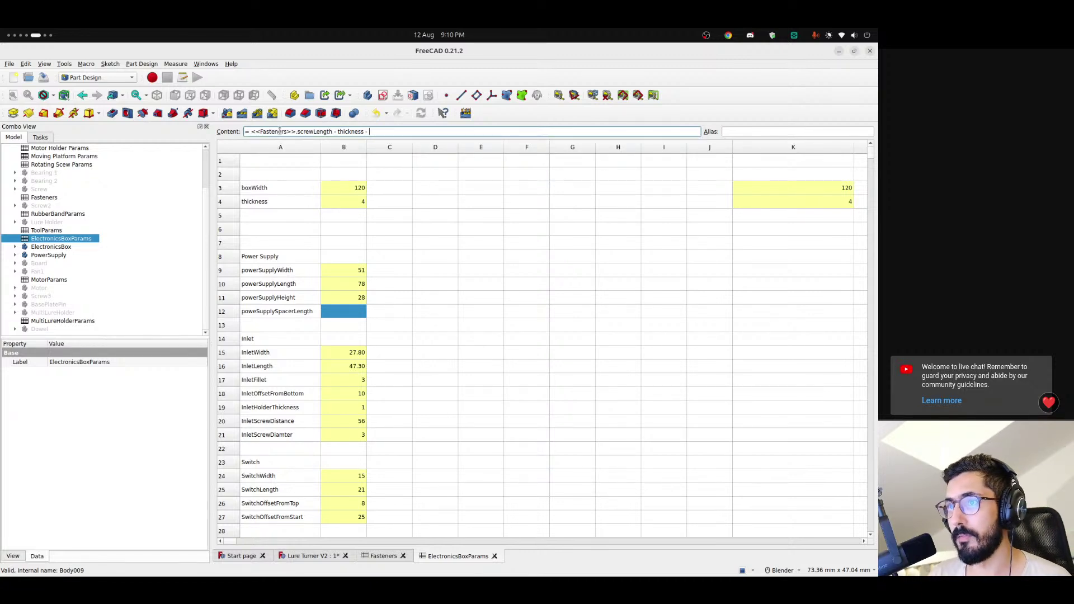
pyautogui.write('2')
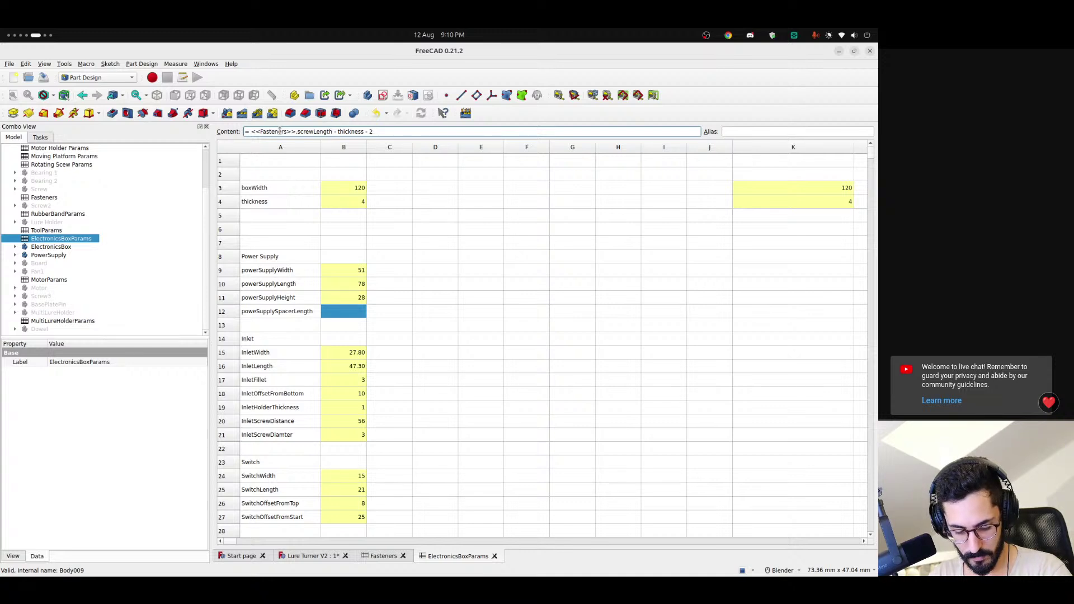
pyautogui.press('BackSpace')
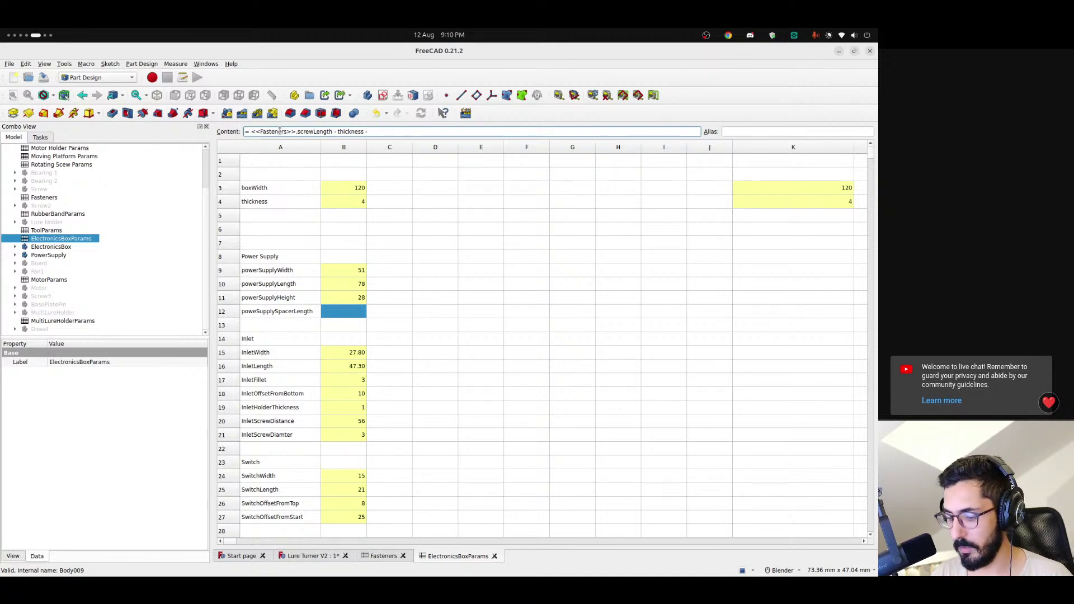
pyautogui.press('Return')
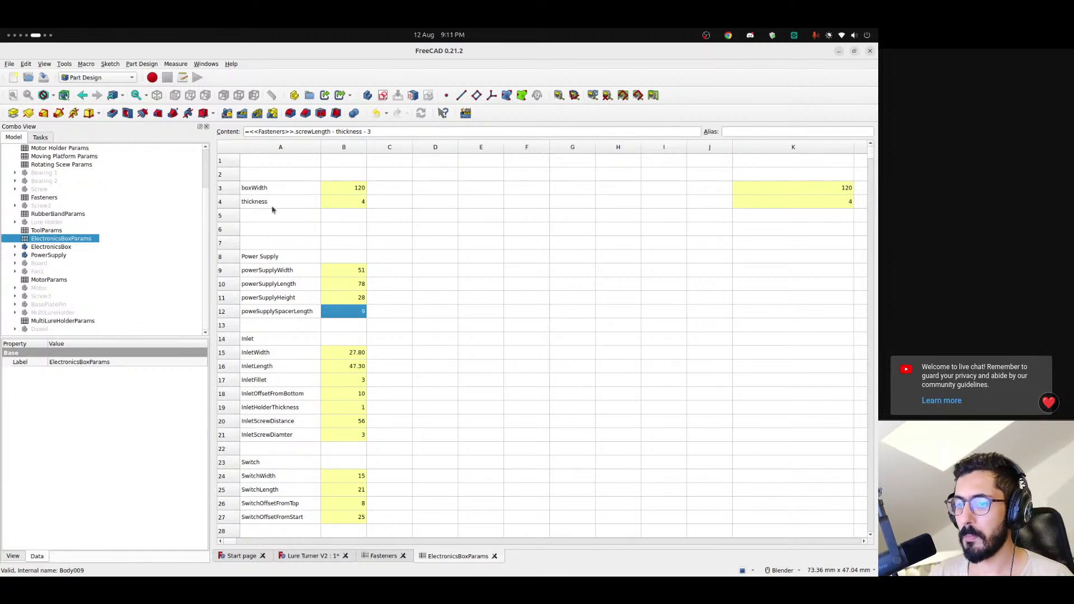
# - Check the electronics box in the 3D model, and insert a row above the Inlet section in ElectronicsBoxParams
pyautogui.click(284, 325)
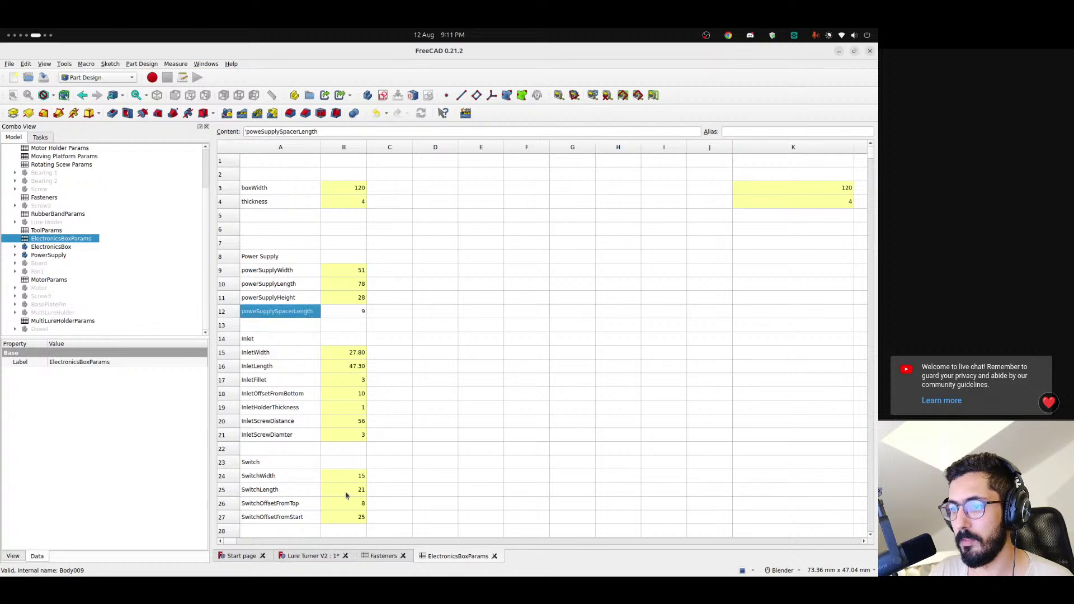
pyautogui.click(311, 556)
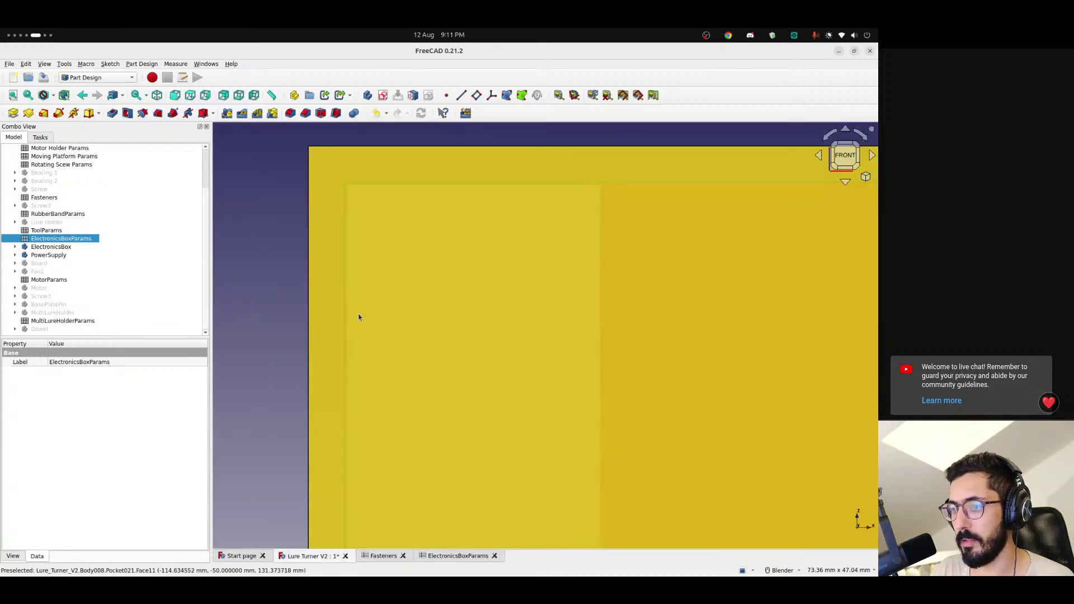
pyautogui.moveTo(360, 318); pyautogui.dragTo(362, 250, button='middle')
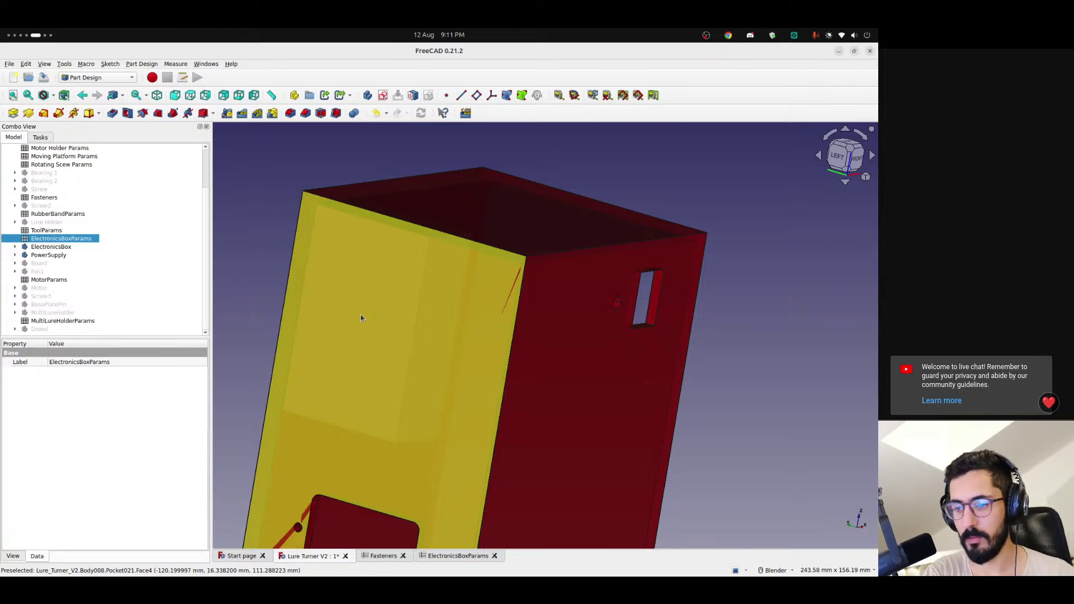
pyautogui.click(456, 555)
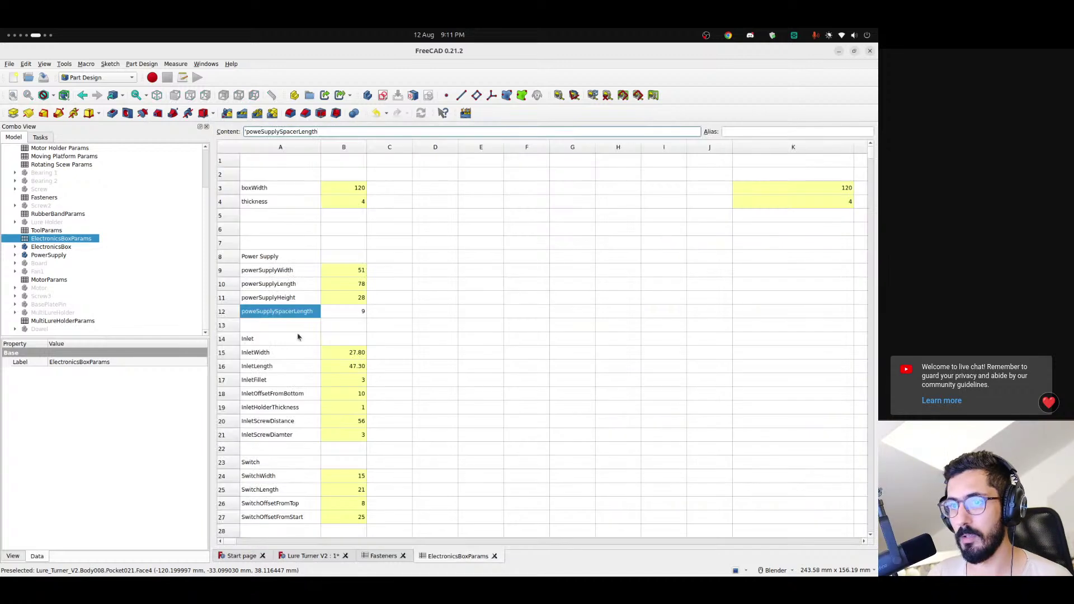
pyautogui.click(277, 325)
pyautogui.rightClick(222, 325)
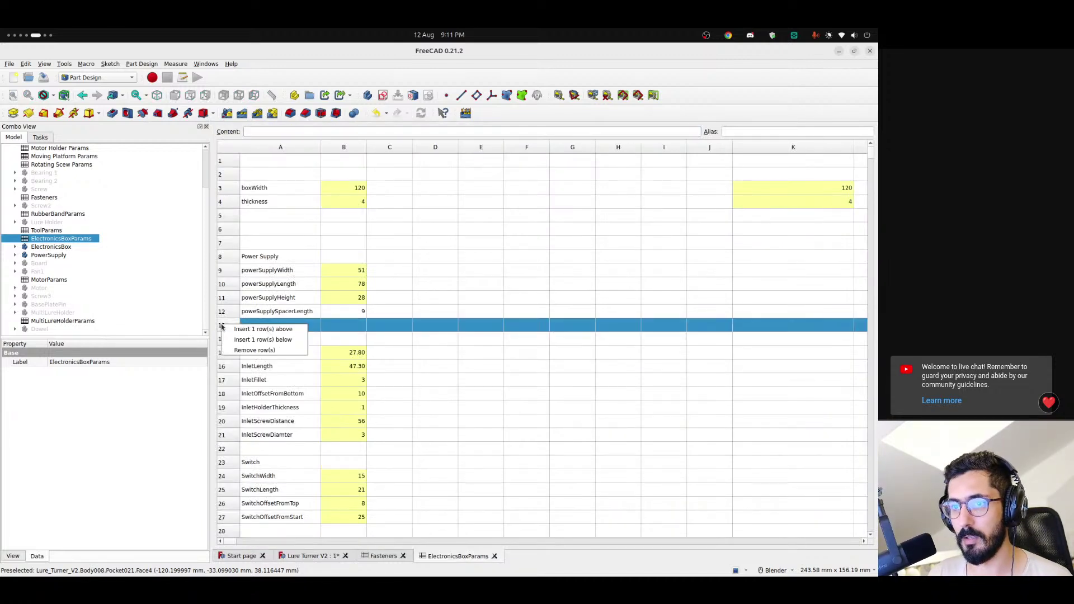
pyautogui.click(262, 339)
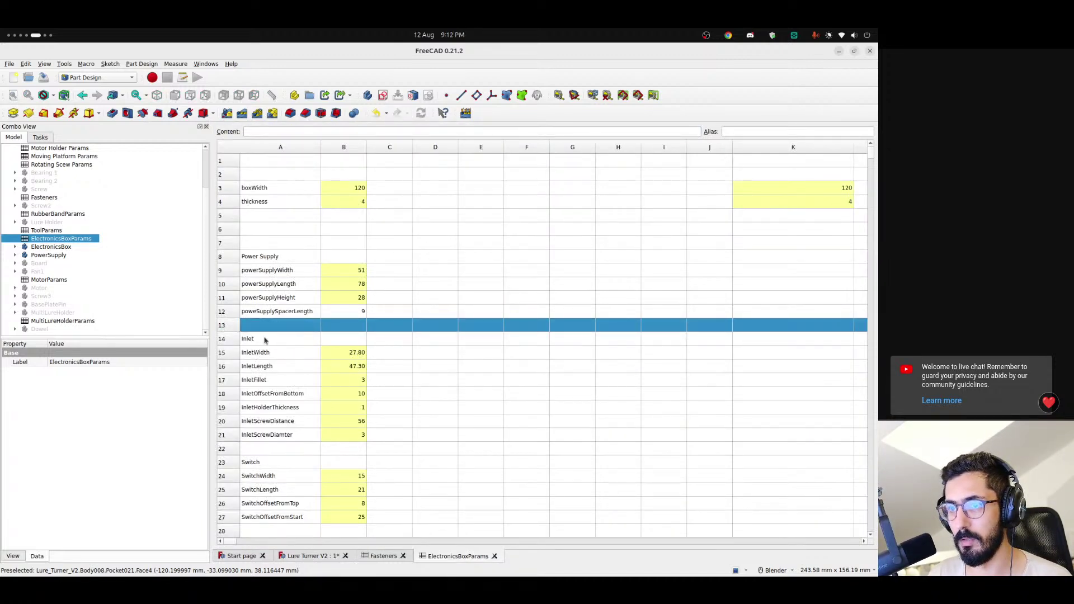
# - Add a powerSupplyDistanceBetweenScrews parameter with the value 52 directly below poweSupplySpacerLength
pyautogui.click(266, 330)
pyautogui.write('powe')
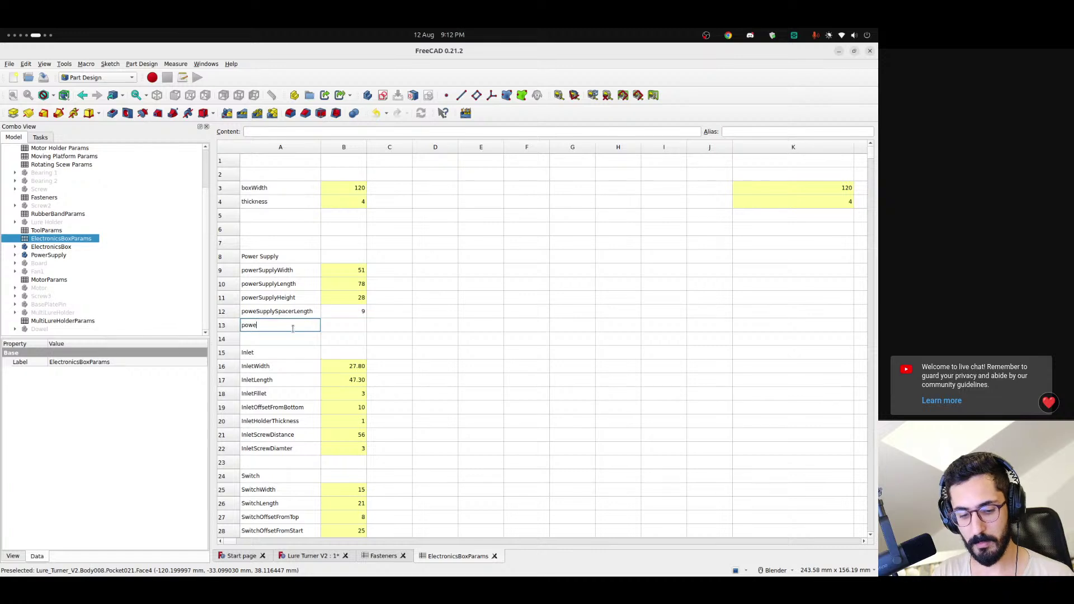
pyautogui.write('rSup')
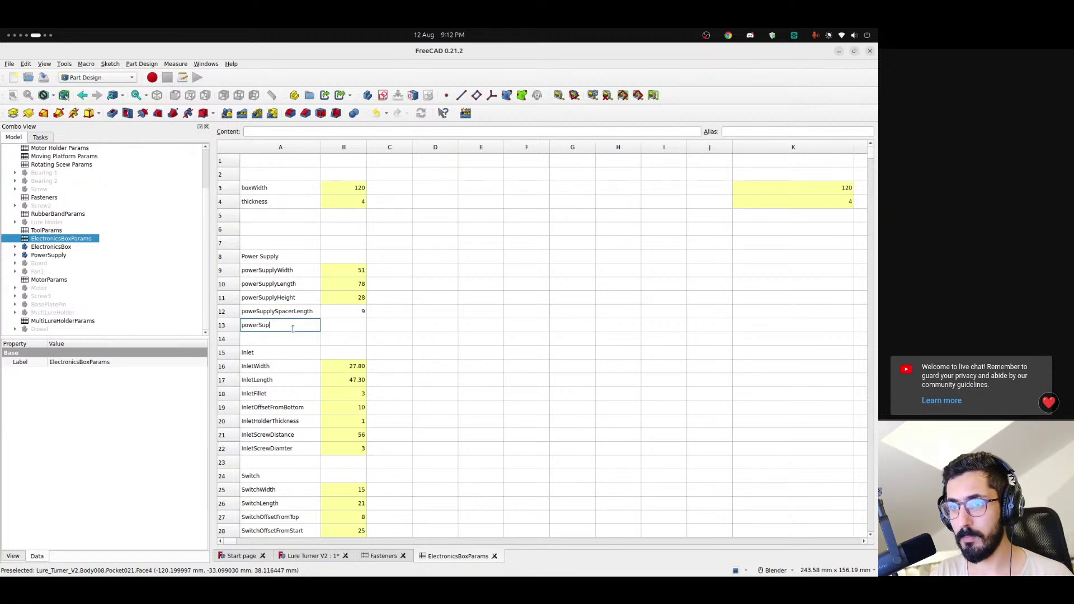
pyautogui.write('plyDi')
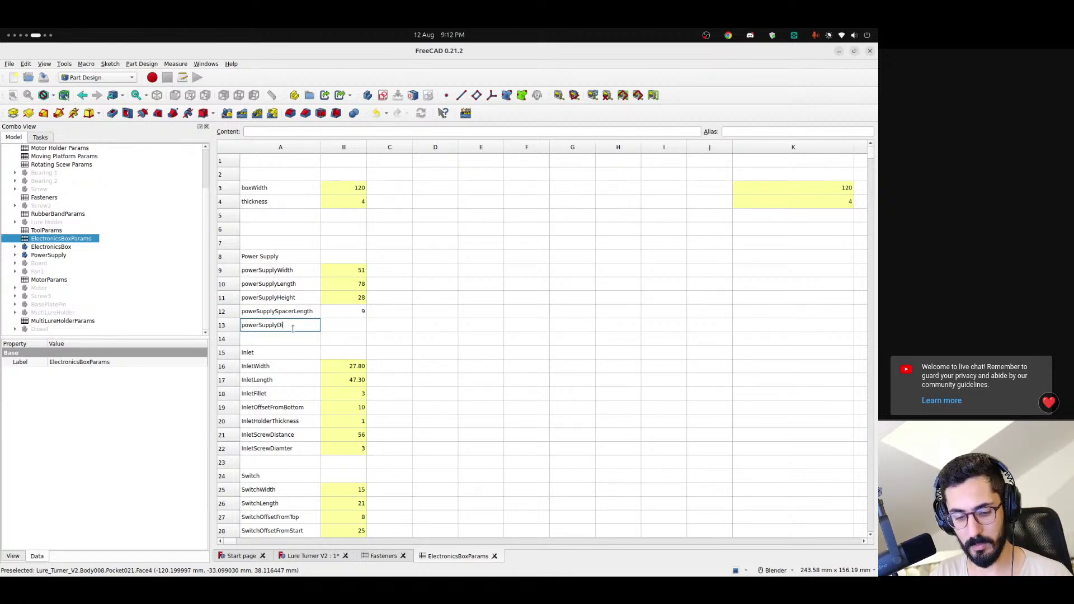
pyautogui.write('stanceBe')
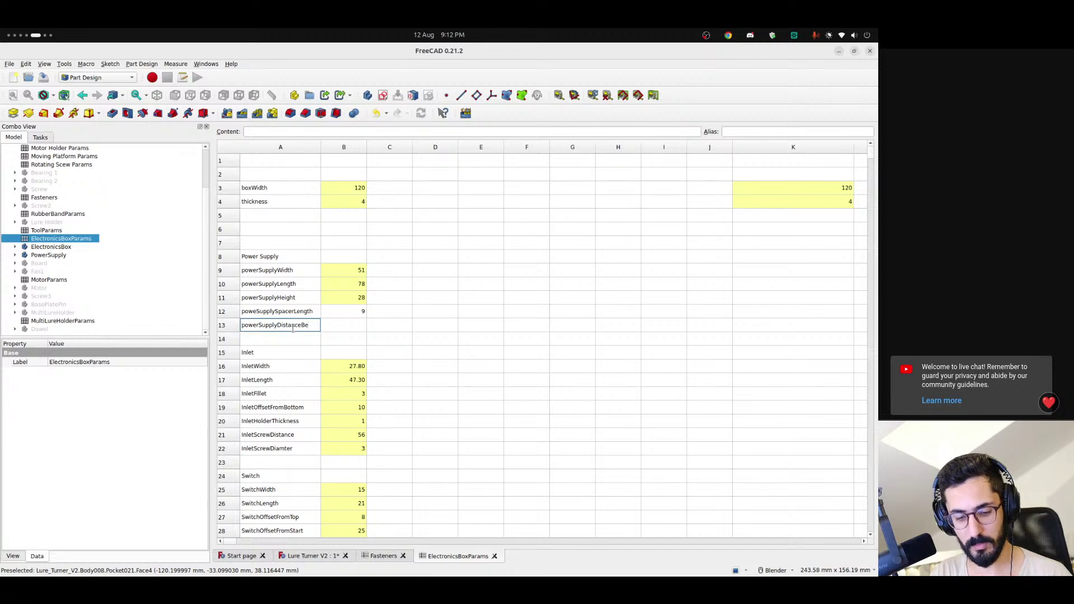
pyautogui.write('tweenS')
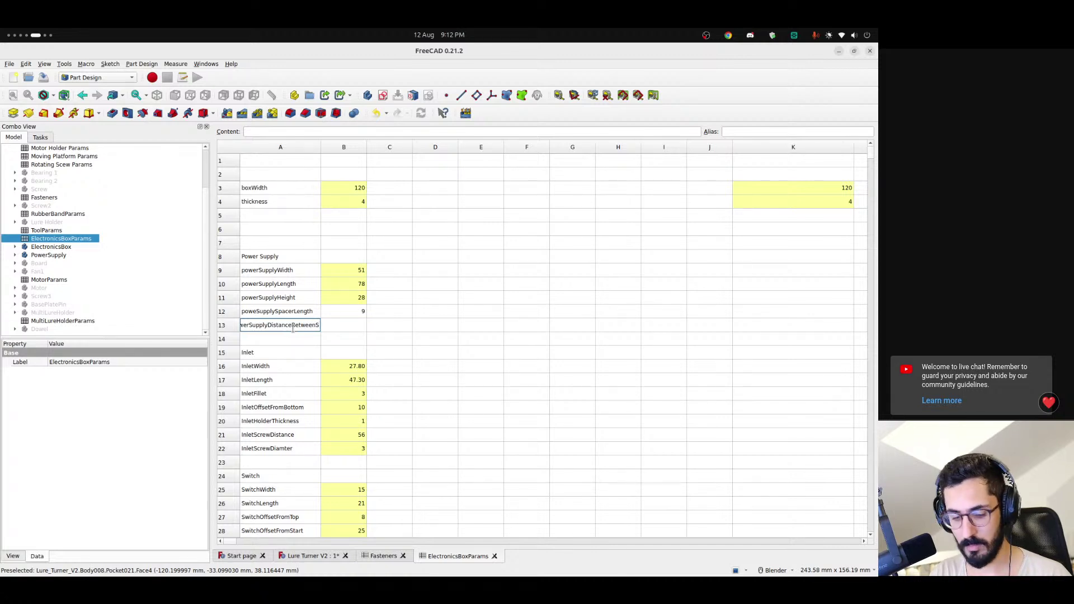
pyautogui.write('crews')
pyautogui.press('Return')
pyautogui.press('Up')
pyautogui.press('Right')
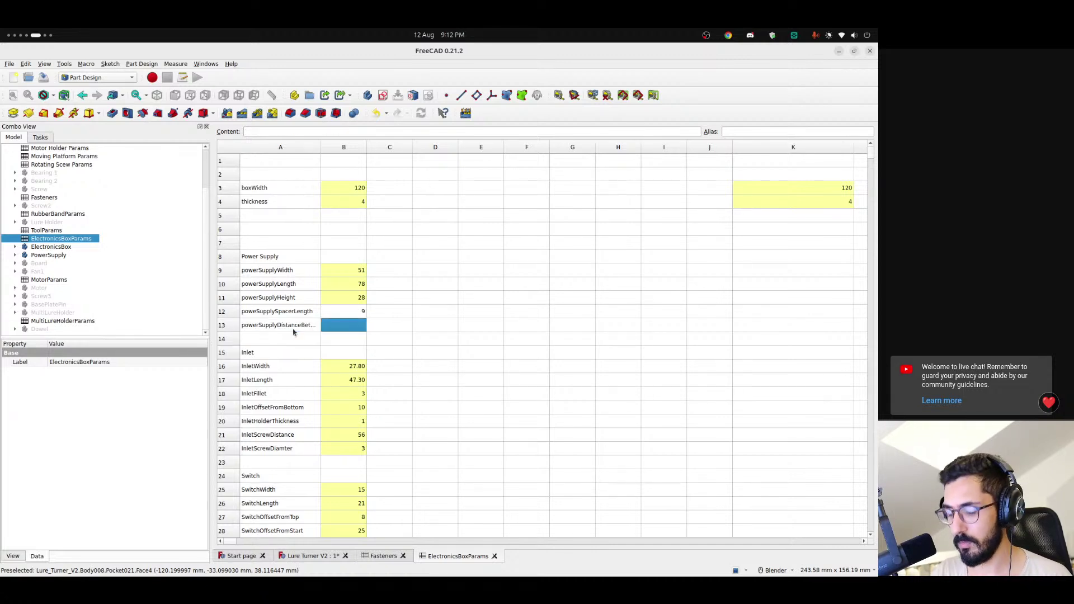
pyautogui.write('52')
pyautogui.press('Return')
# - Give the value cell B13 the alias powerSupplyDistanceBetweenScrews, copied from its label
pyautogui.click(286, 326)
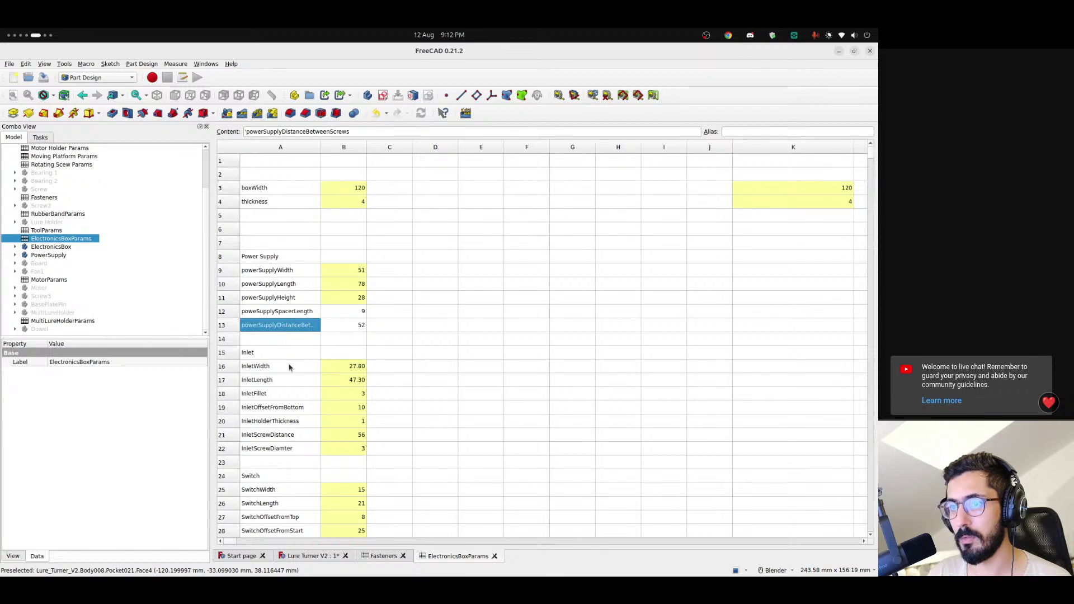
pyautogui.doubleClick(313, 133)
pyautogui.hotkey('ctrl', 'c')
pyautogui.click(355, 328)
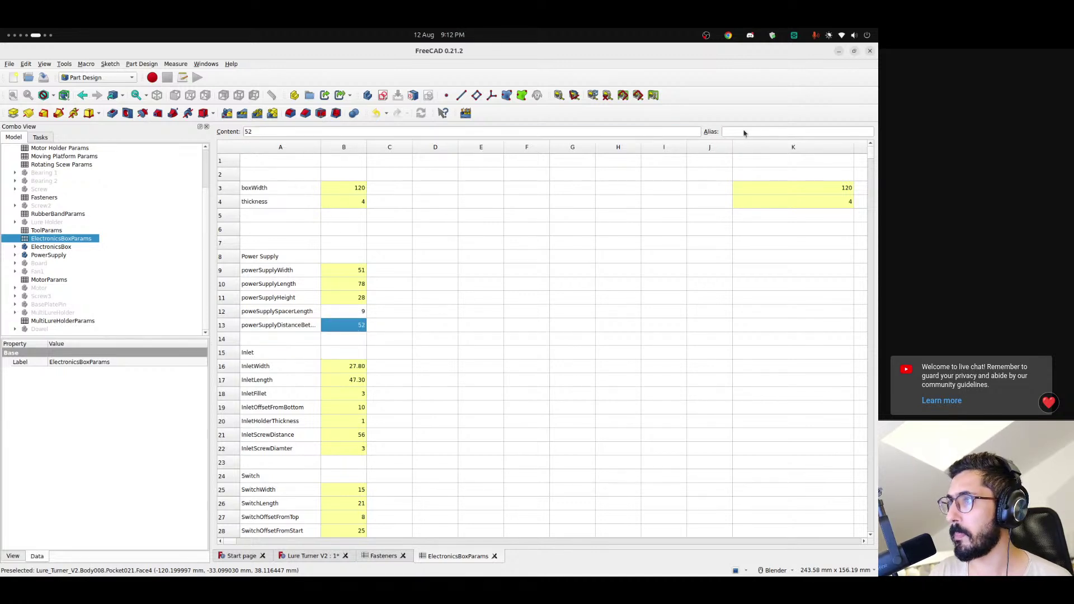
pyautogui.click(746, 134)
pyautogui.hotkey('ctrl', 'v')
# - Give the spacer length value in B12 the alias poweSupplySpacerLength, copied from its label
pyautogui.click(283, 312)
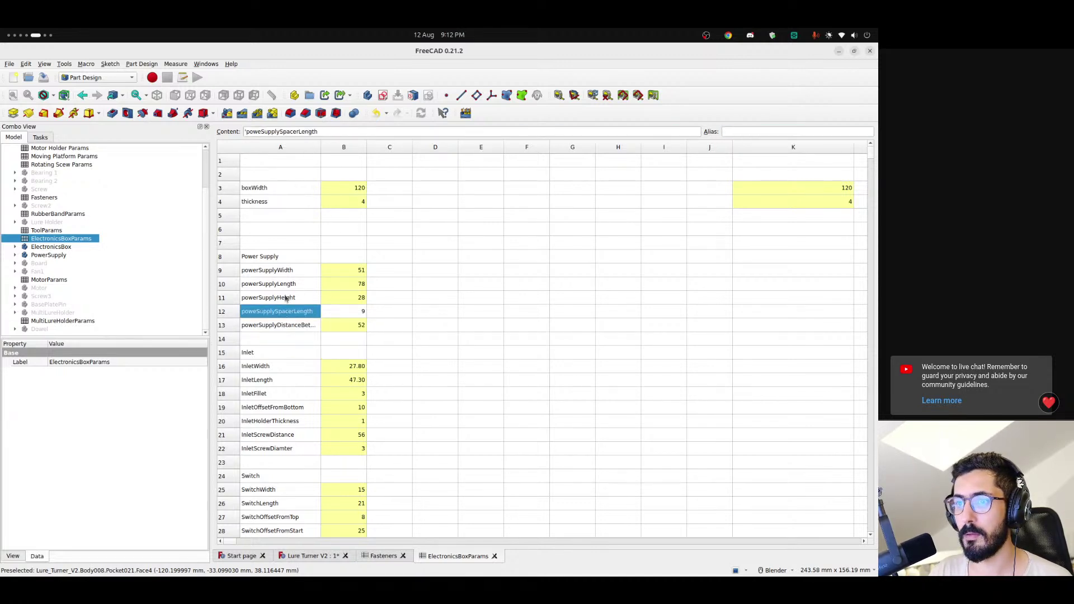
pyautogui.doubleClick(284, 132)
pyautogui.hotkey('ctrl', 'c')
pyautogui.click(355, 311)
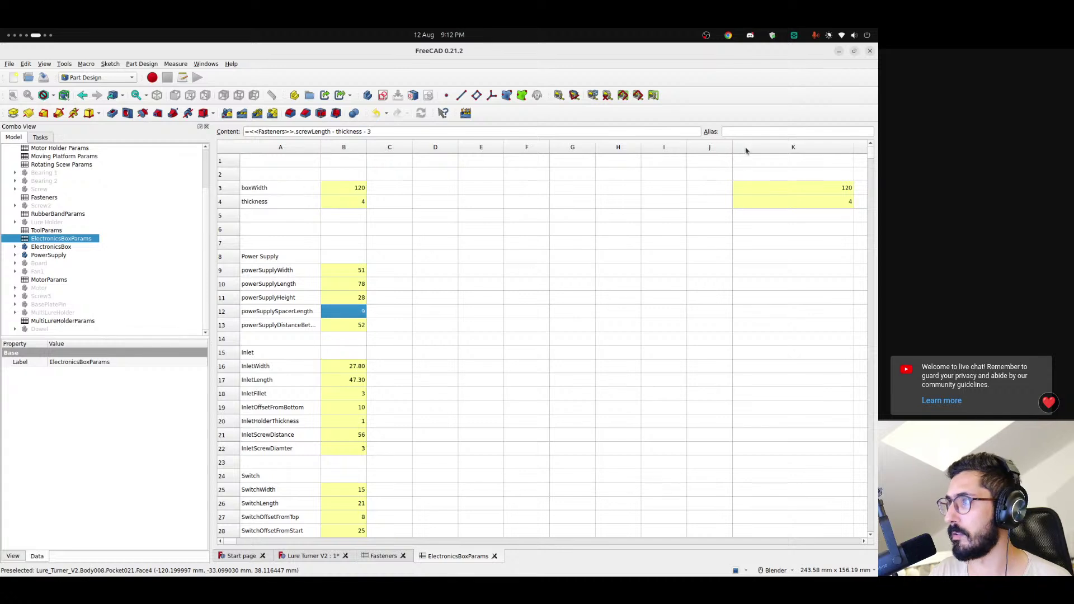
pyautogui.click(748, 132)
pyautogui.hotkey('ctrl', 'v')
# - Insert another row above the Inlet section and label row 14 powerSupplyScrewOffsetFromTop
pyautogui.click(280, 334)
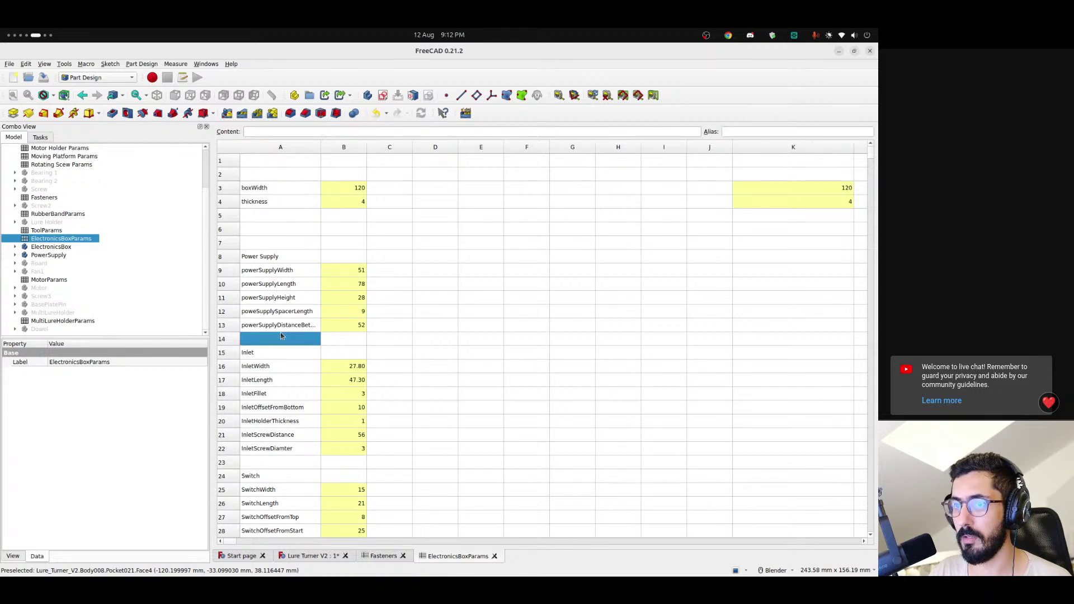
pyautogui.rightClick(229, 339)
pyautogui.click(247, 354)
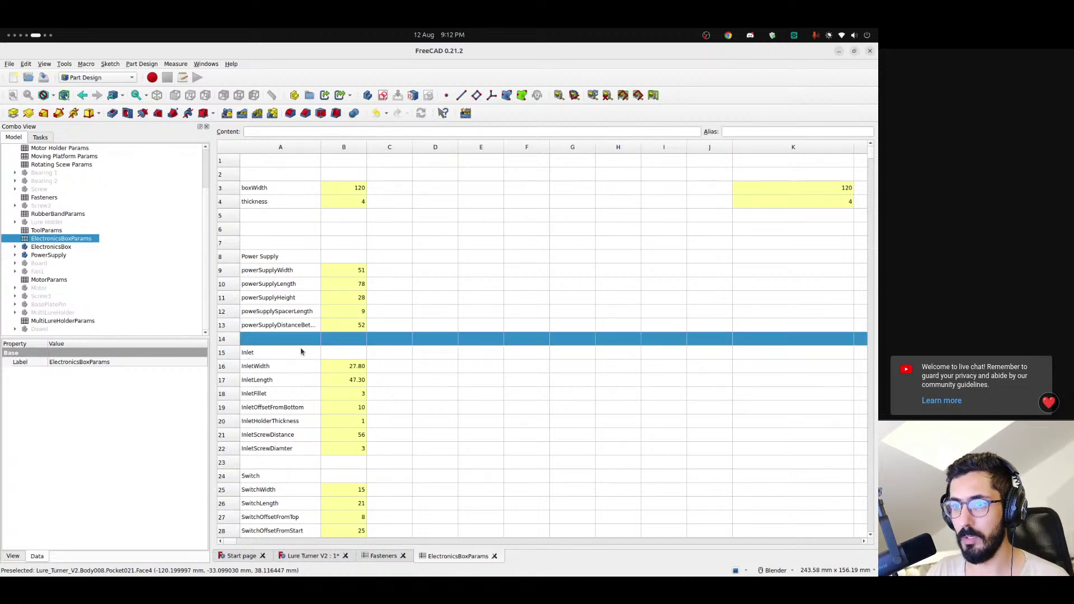
pyautogui.click(264, 342)
pyautogui.write('p')
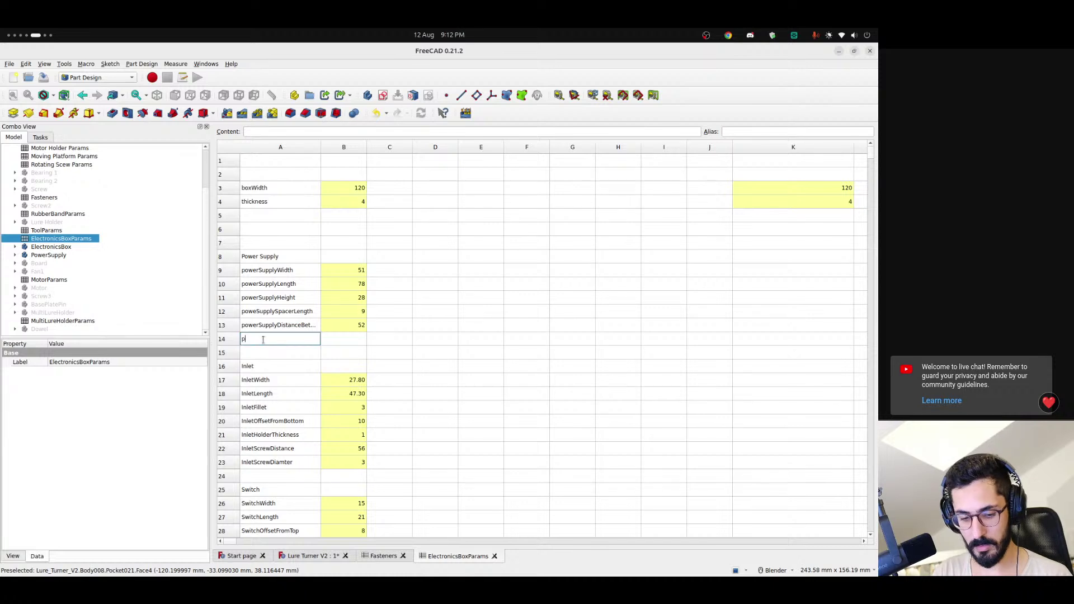
pyautogui.write('owerSupply')
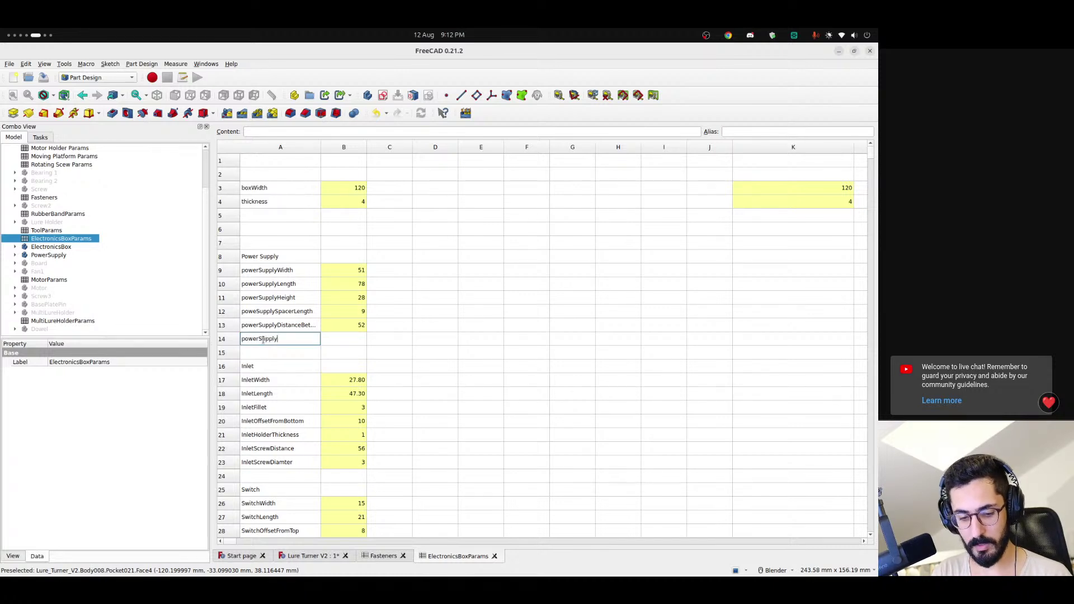
pyautogui.write('ScrewOf')
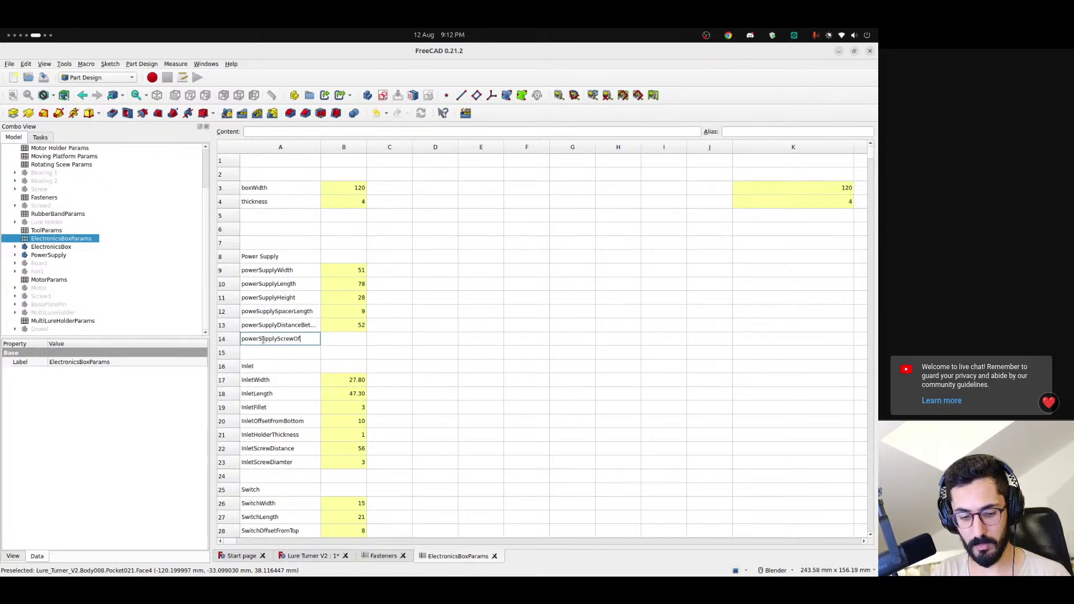
pyautogui.write('fsetFromTop')
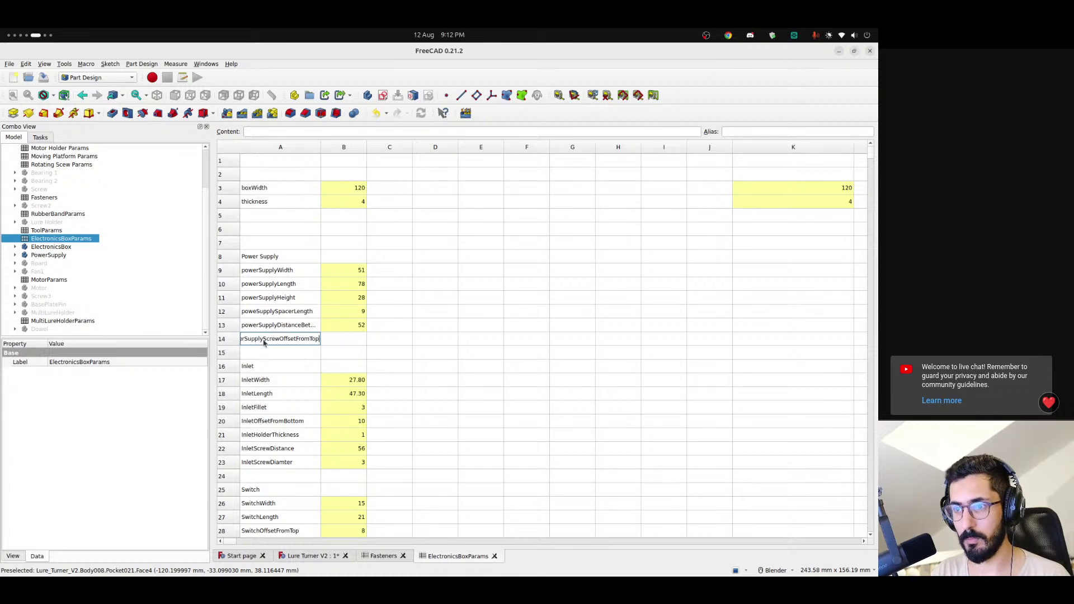
pyautogui.press('Return')
# - Enter the formula = 9 + <<Fasteners>>.screwDiameter / 2 as the powerSupplyScrewOffsetFromTop value in B14
pyautogui.press('Up')
pyautogui.press('Right')
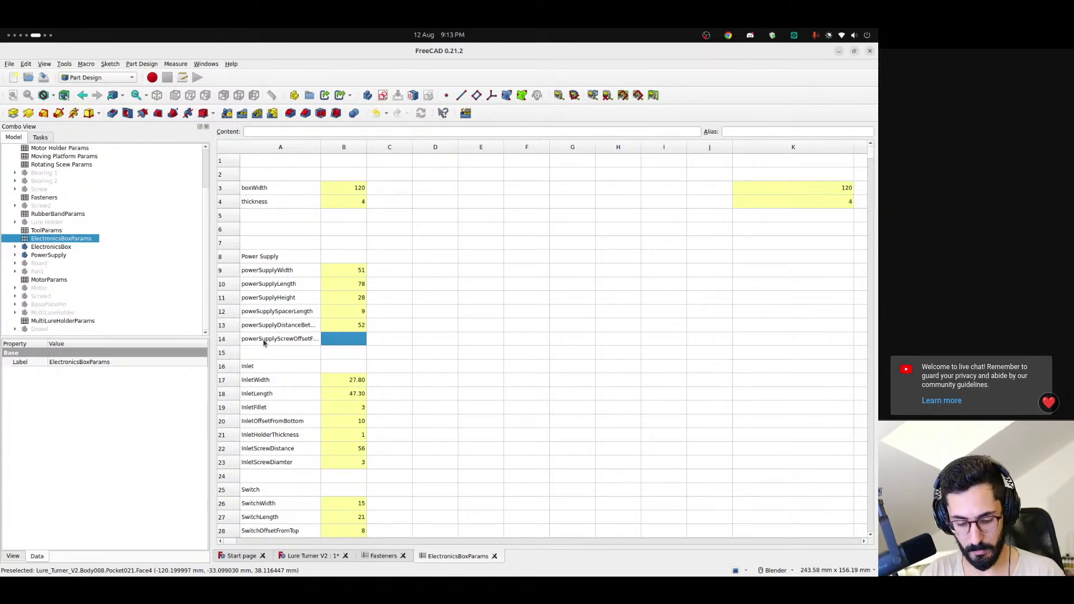
pyautogui.click(290, 132)
pyautogui.write('= 9')
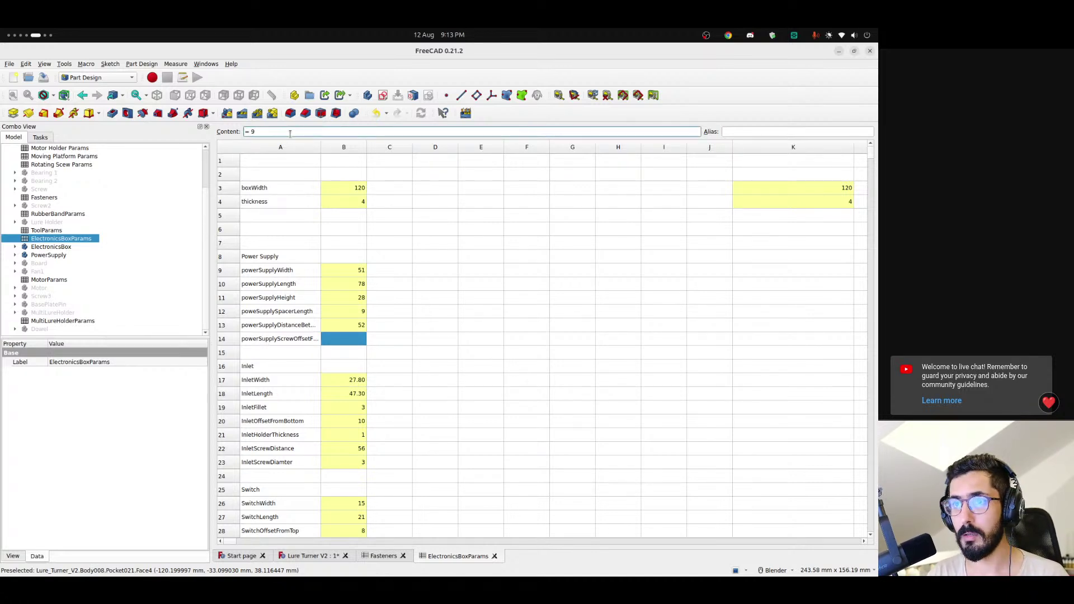
pyautogui.write(' + <<Fasteners>>.scr')
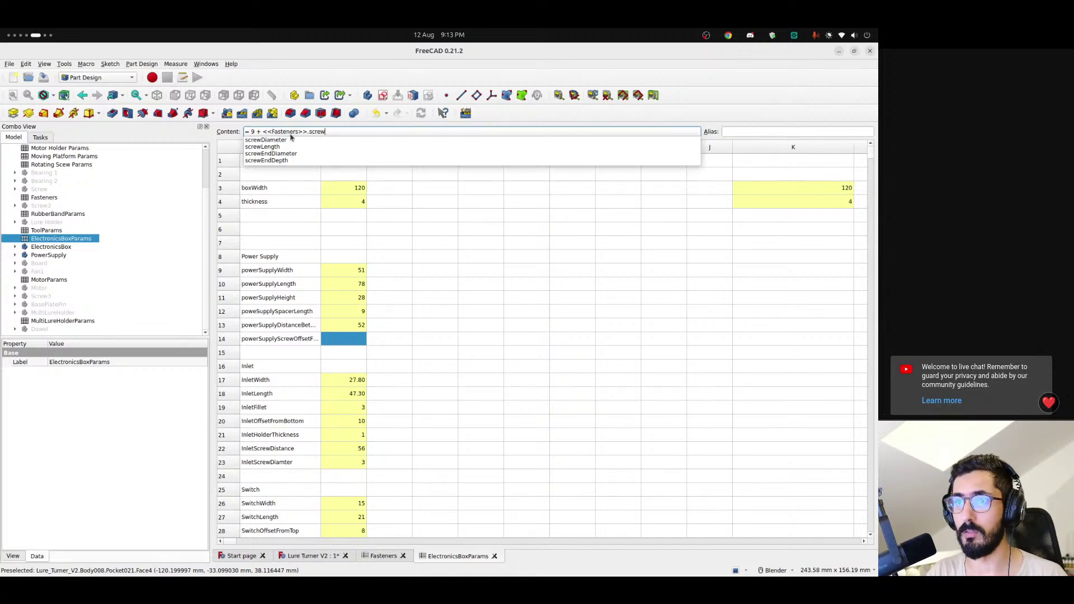
pyautogui.write('ew')
pyautogui.click(291, 138)
pyautogui.write('/ 2')
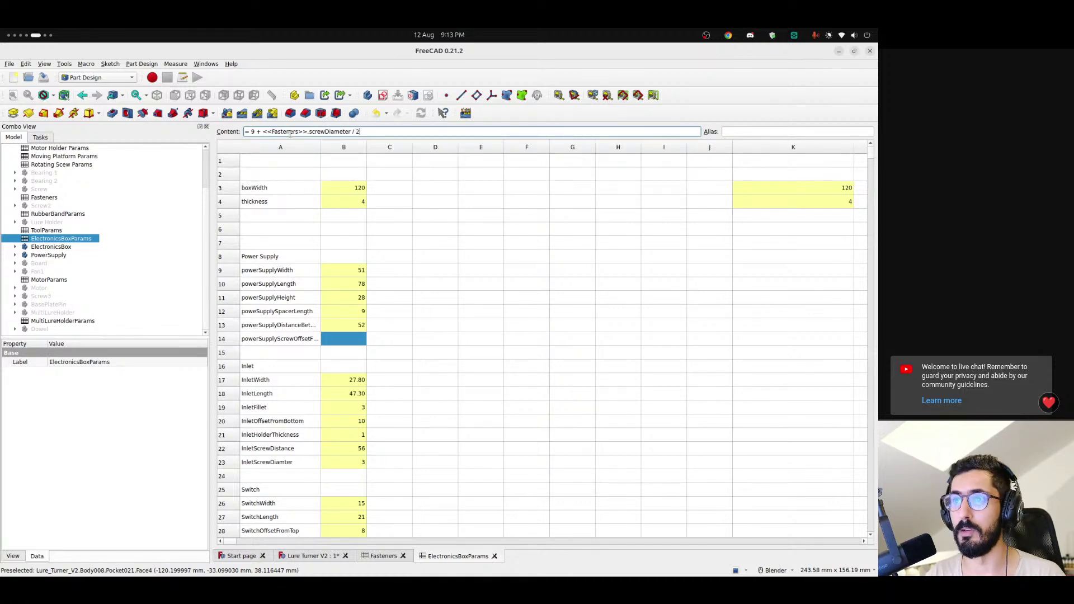
pyautogui.press('Return')
pyautogui.click(392, 355)
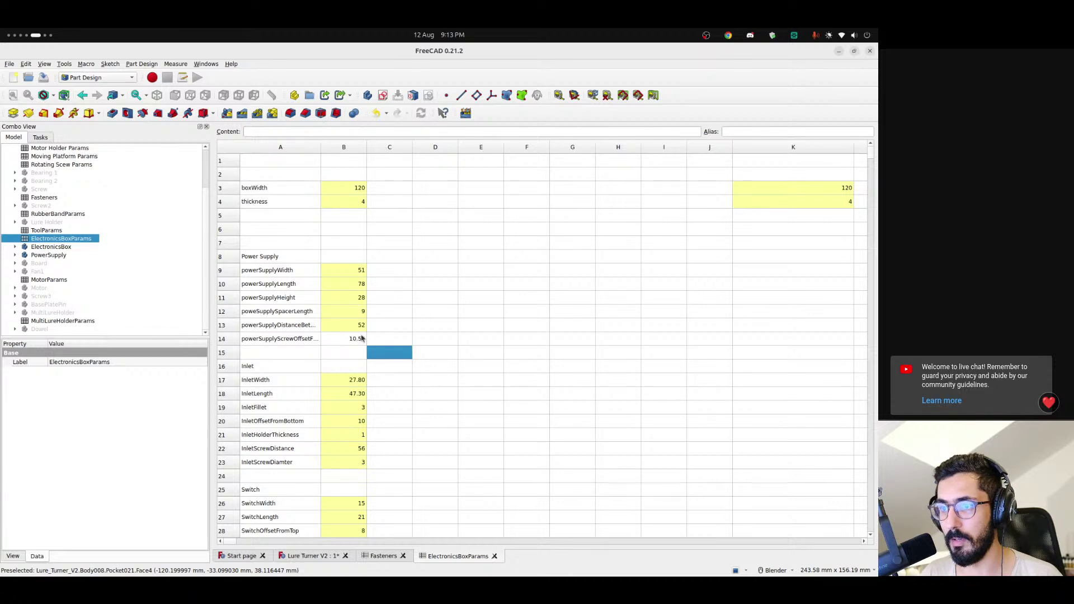
# - Try to copy the powerSupplyScrewOffsetFromTop label onto value cell B14, and undo the paste
pyautogui.click(343, 342)
pyautogui.click(285, 343)
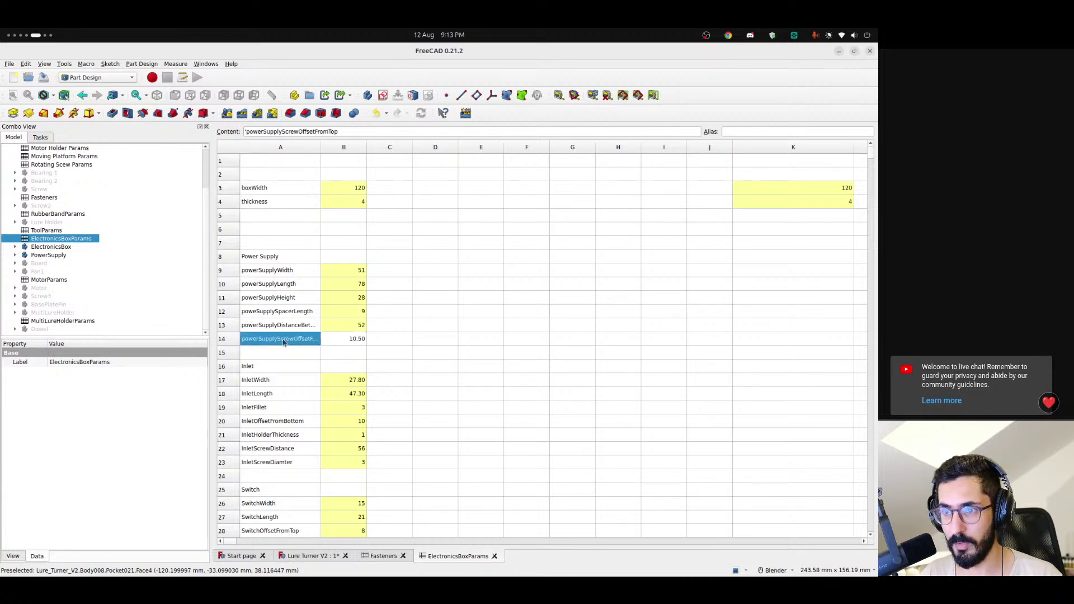
pyautogui.doubleClick(277, 132)
pyautogui.hotkey('ctrl', 'c')
pyautogui.click(342, 342)
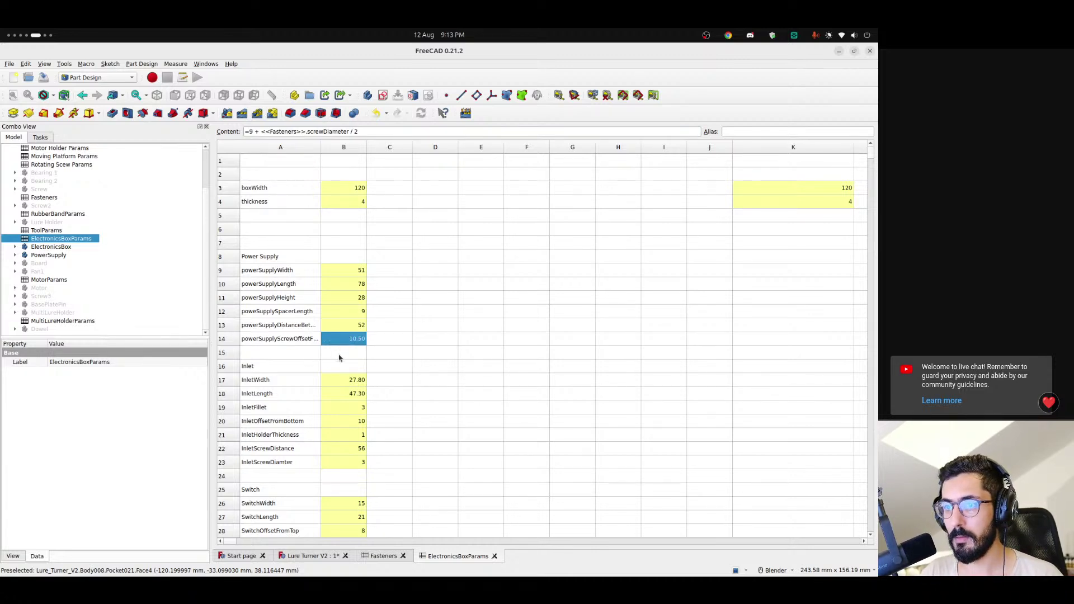
pyautogui.hotkey('ctrl', 'v')
pyautogui.click(377, 330)
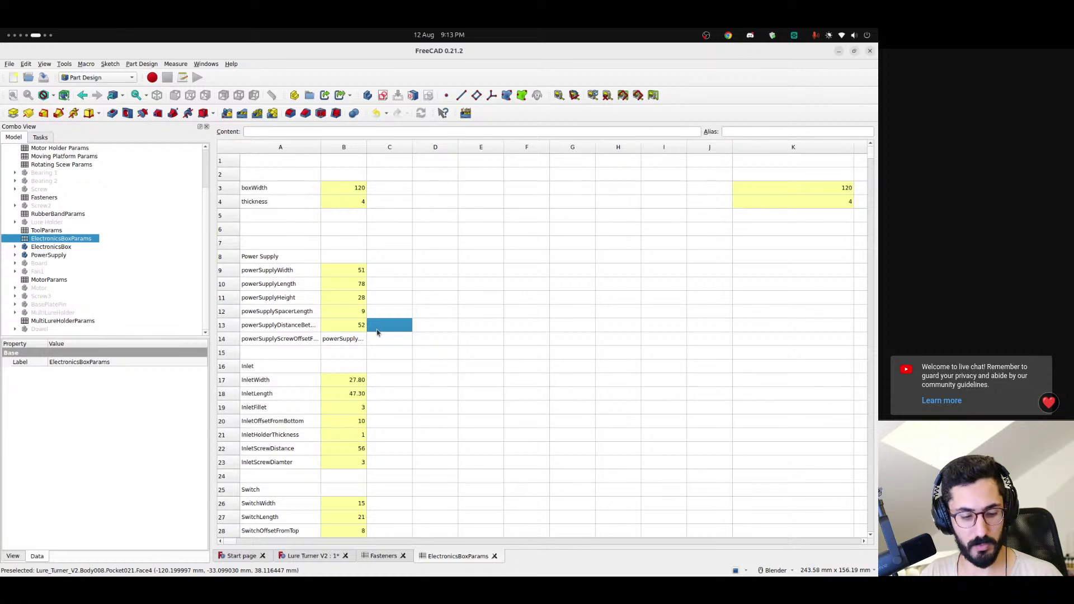
pyautogui.hotkey('ctrl', 'z')
# - Set the powerSupplyScrewOffsetFromTop value in B14 to 11
pyautogui.click(337, 341)
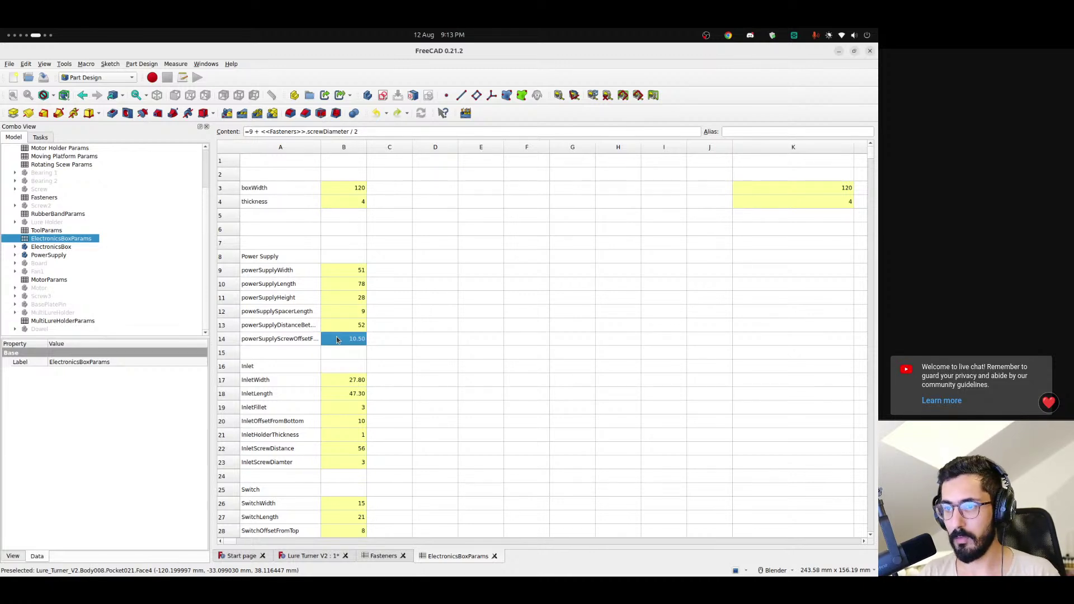
pyautogui.write('10')
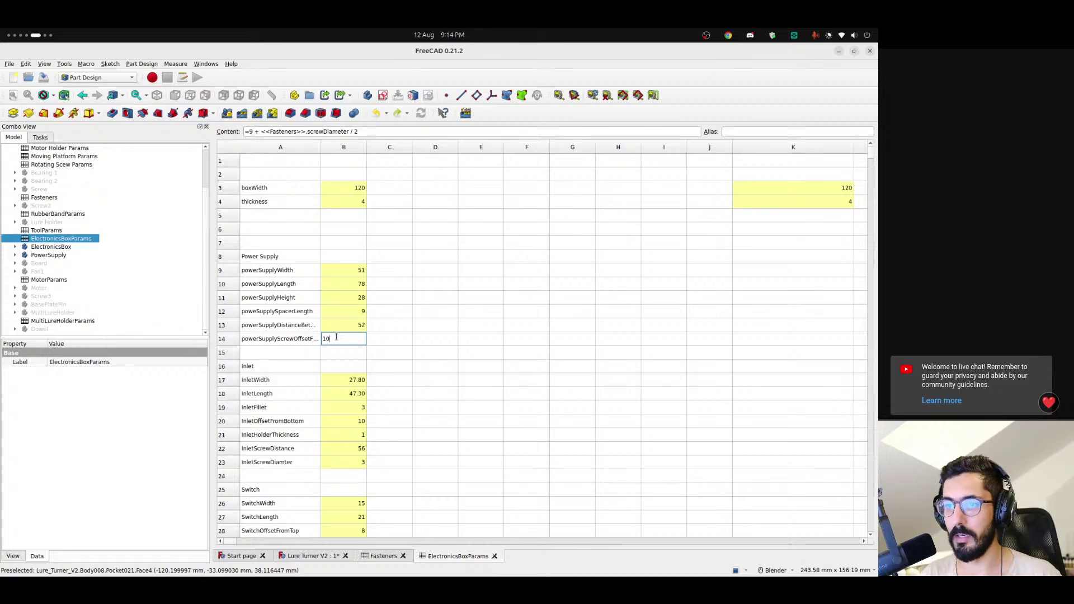
pyautogui.press('Return')
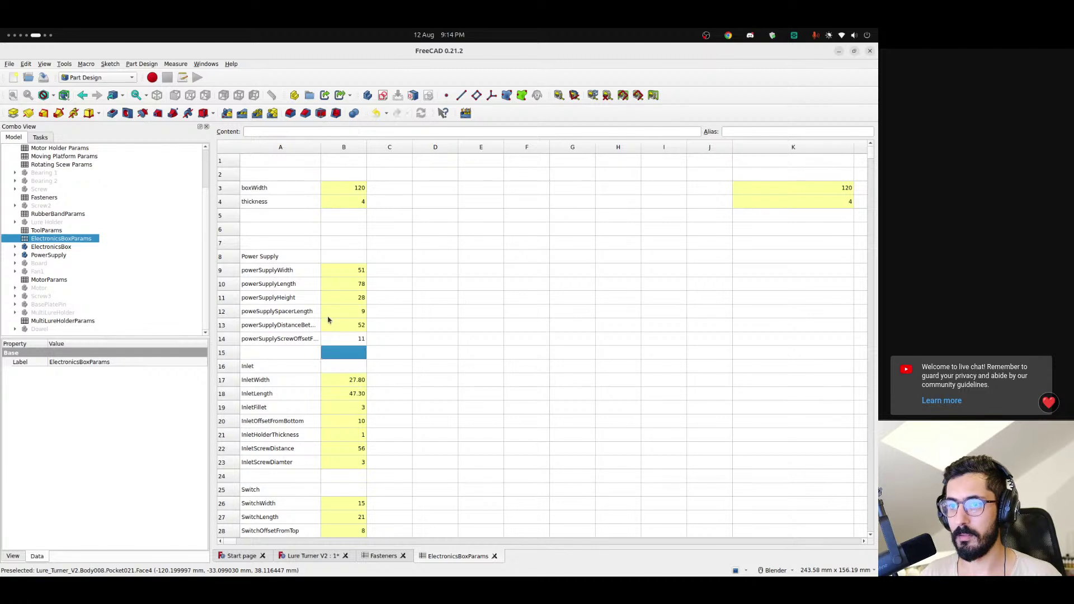
# - Give the value cell B14 the alias powerSupplyScrewOffsetFromTop, copied from its label
pyautogui.click(350, 338)
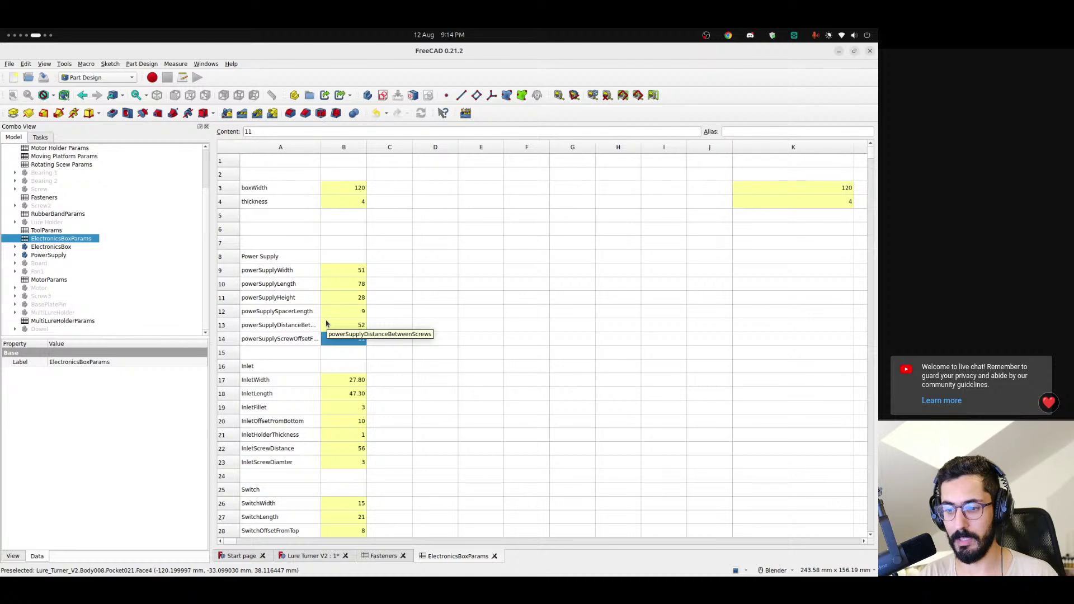
pyautogui.click(270, 343)
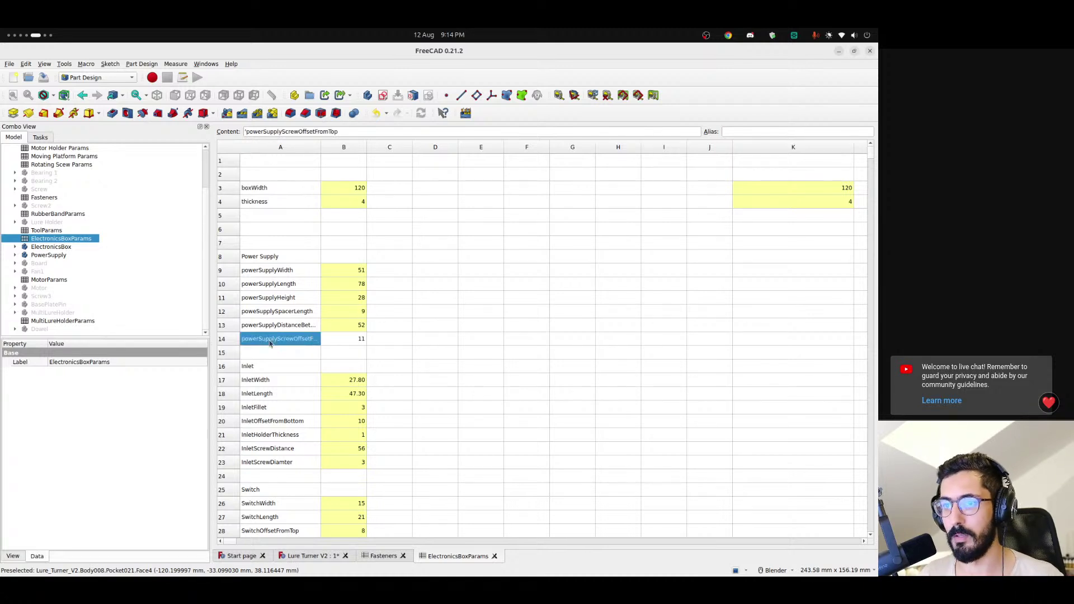
pyautogui.tripleClick(310, 132)
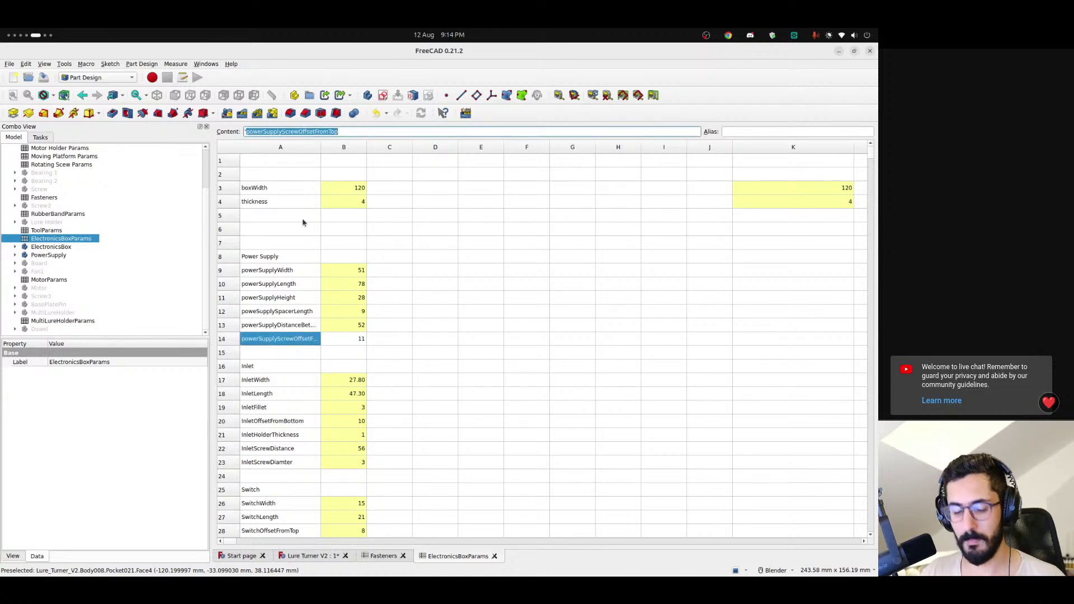
pyautogui.click(353, 342)
pyautogui.click(794, 132)
pyautogui.hotkey('ctrl', 'v')
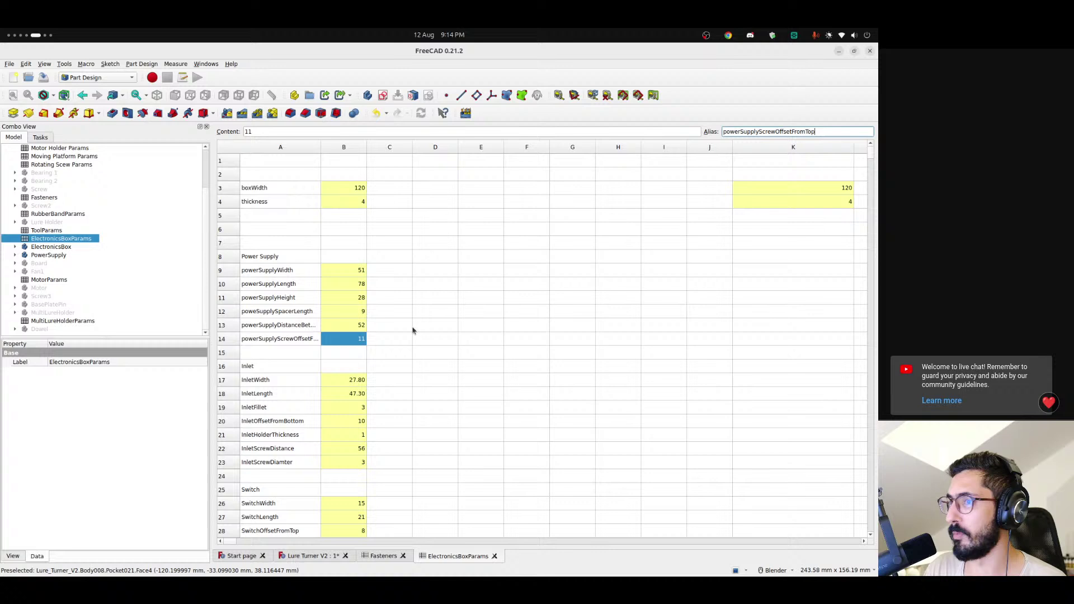
pyautogui.click(382, 354)
pyautogui.click(354, 342)
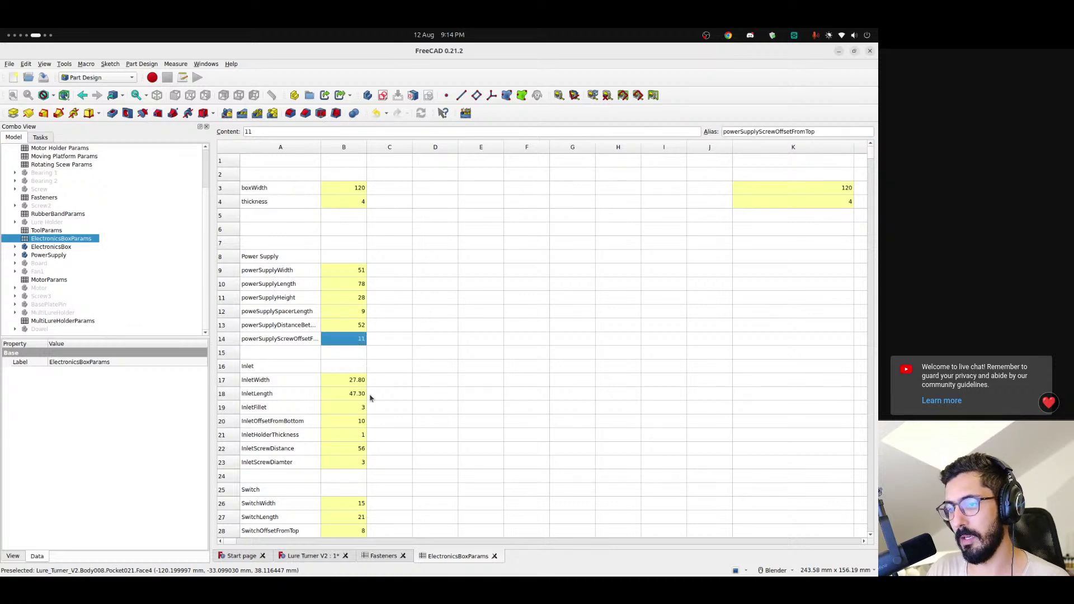
# - Examine the electronics box in the 3D model and recheck the power supply screw offset and spacer length cells in the spreadsheet
pyautogui.click(322, 555)
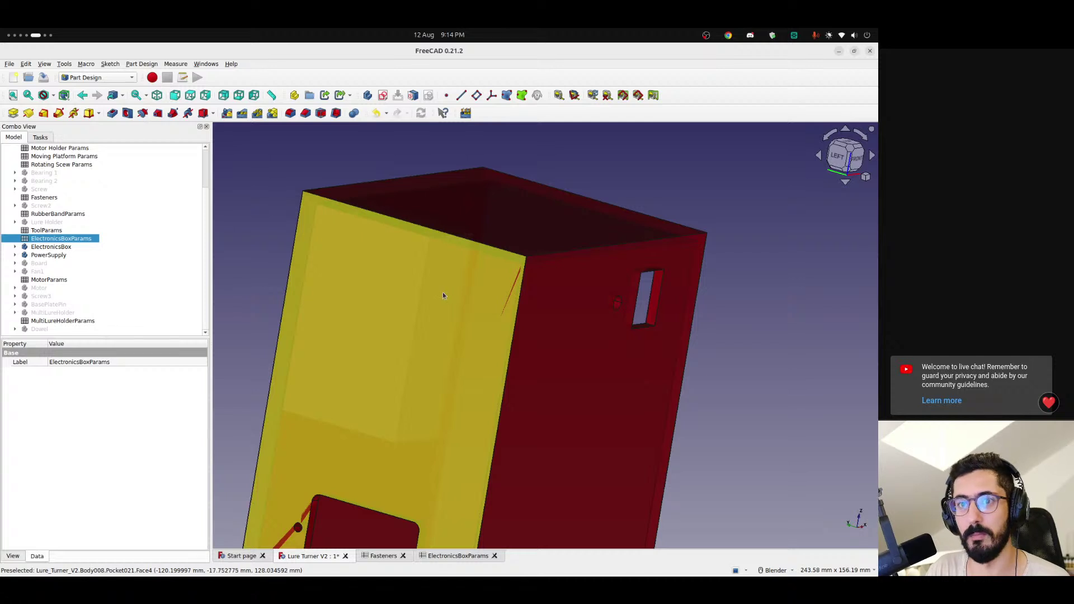
pyautogui.moveTo(442, 292); pyautogui.dragTo(386, 293, button='middle')
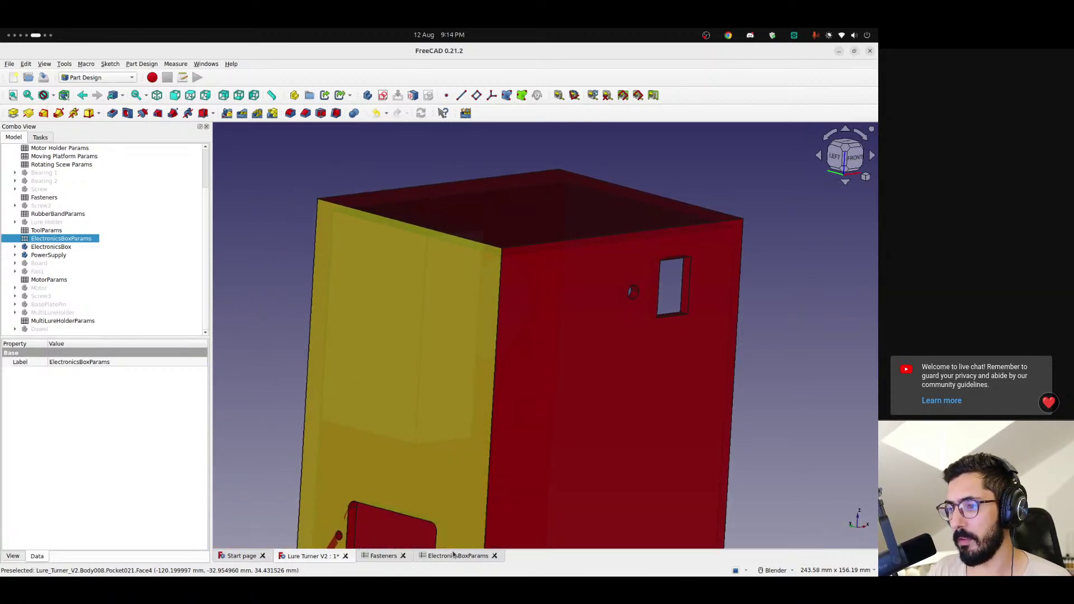
pyautogui.hotkey('ctrl', 'Tab')
pyautogui.click(264, 352)
pyautogui.moveTo(261, 339); pyautogui.dragTo(344, 339)
pyautogui.click(355, 342)
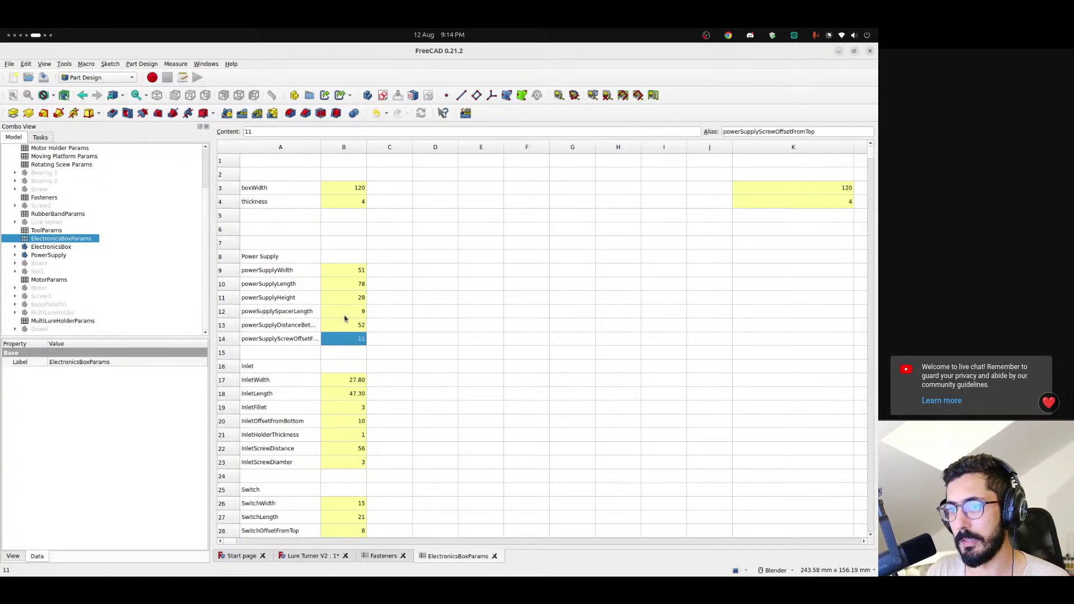
pyautogui.click(346, 314)
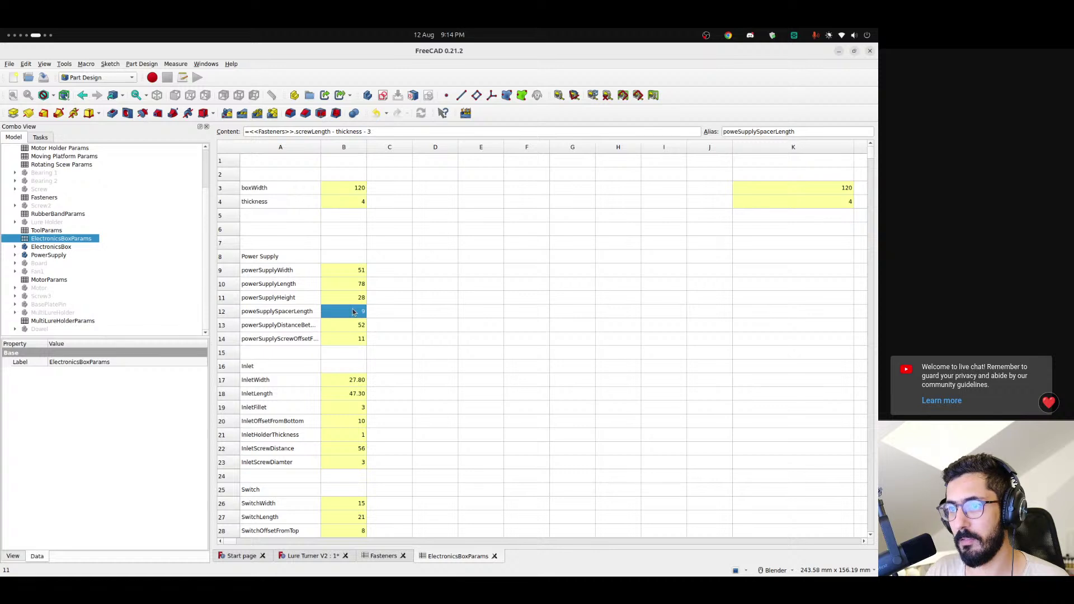
pyautogui.moveTo(353, 312); pyautogui.dragTo(295, 313)
pyautogui.click(351, 314)
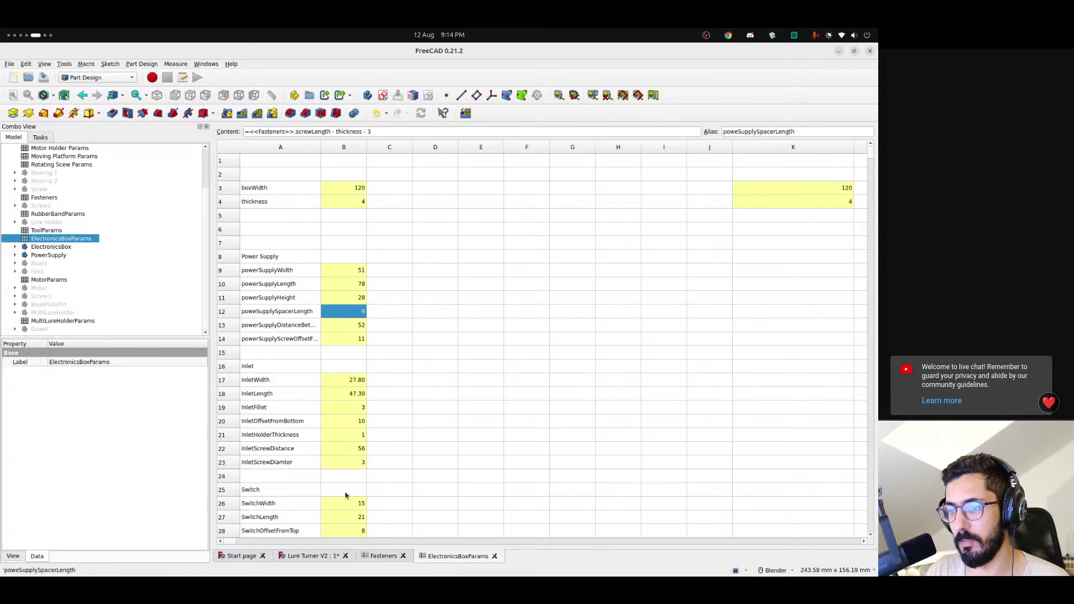
# - Extend the PowerSupply body's x position formula in the Lure Turner V2 model with - <<ElectronicsBoxParams>>.poweSupplySpacerLength
pyautogui.click(331, 555)
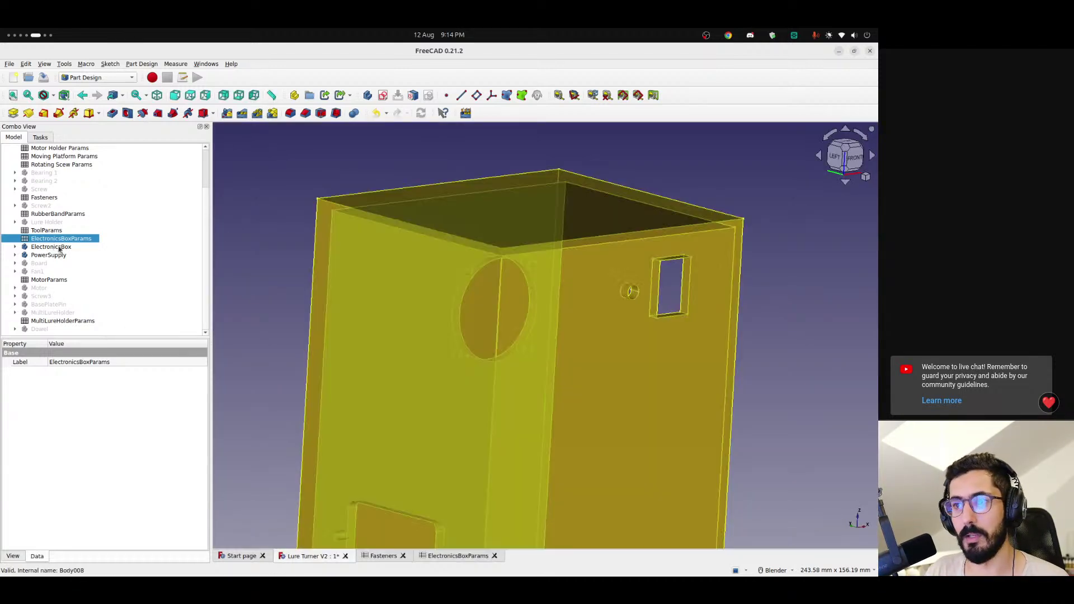
pyautogui.click(49, 256)
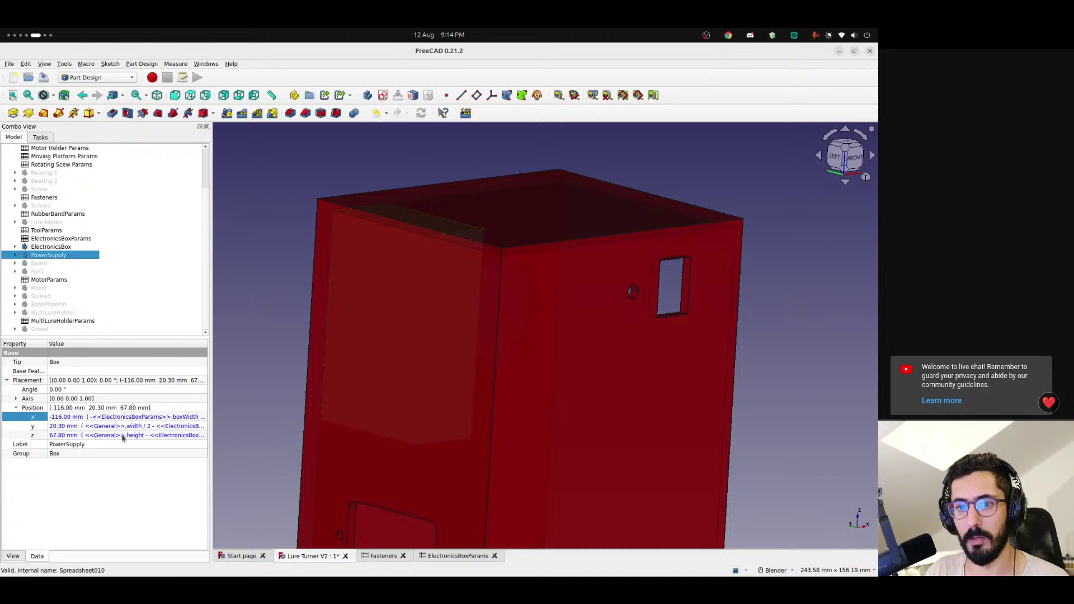
pyautogui.click(79, 416)
pyautogui.click(197, 417)
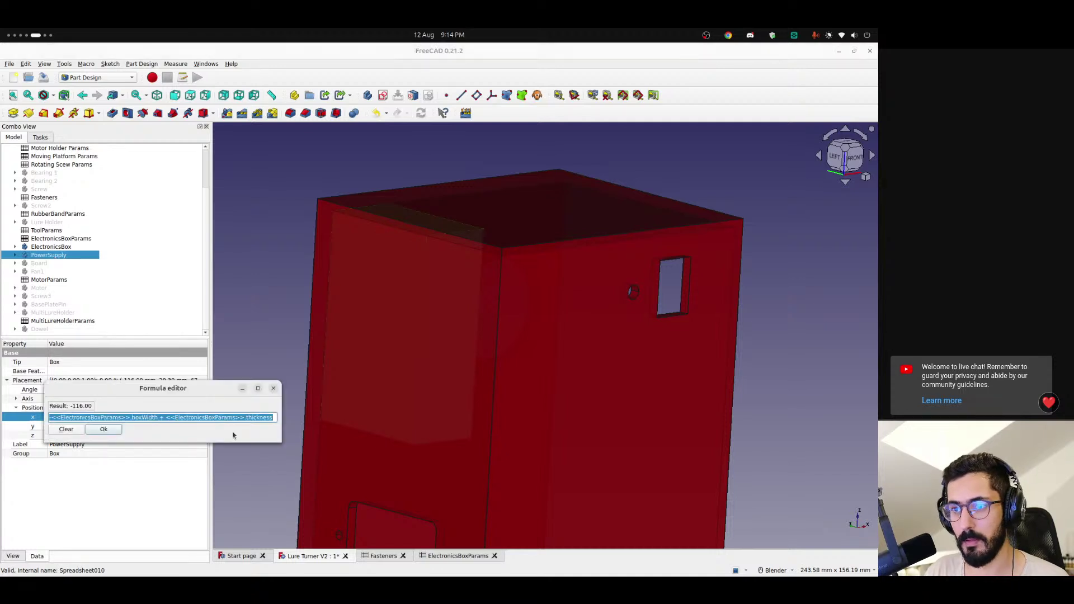
pyautogui.press('End')
pyautogui.write('- <<ele')
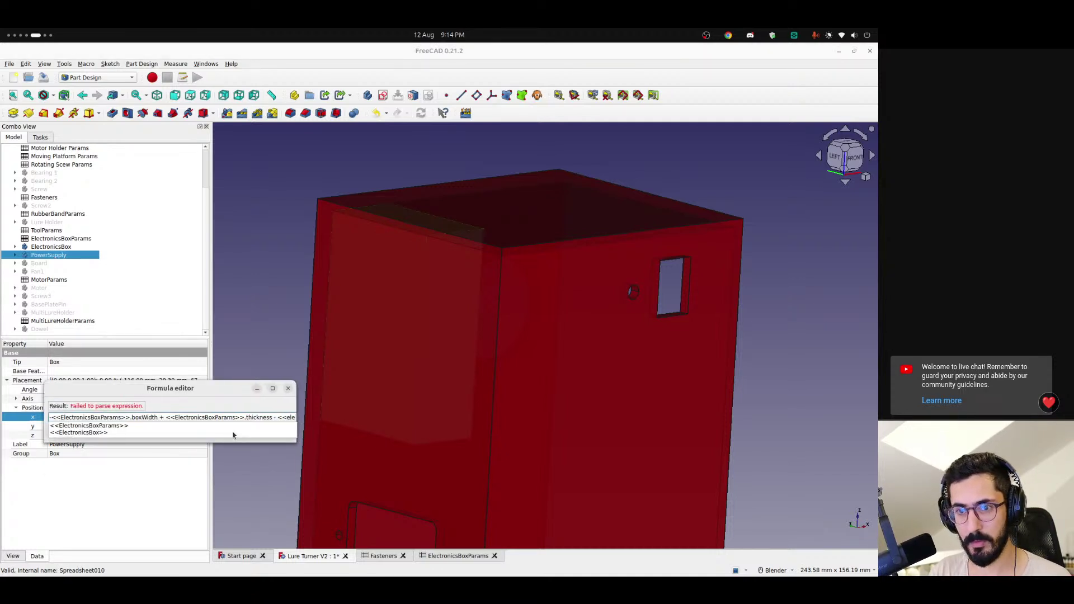
pyautogui.press('Return')
pyautogui.write('.powe')
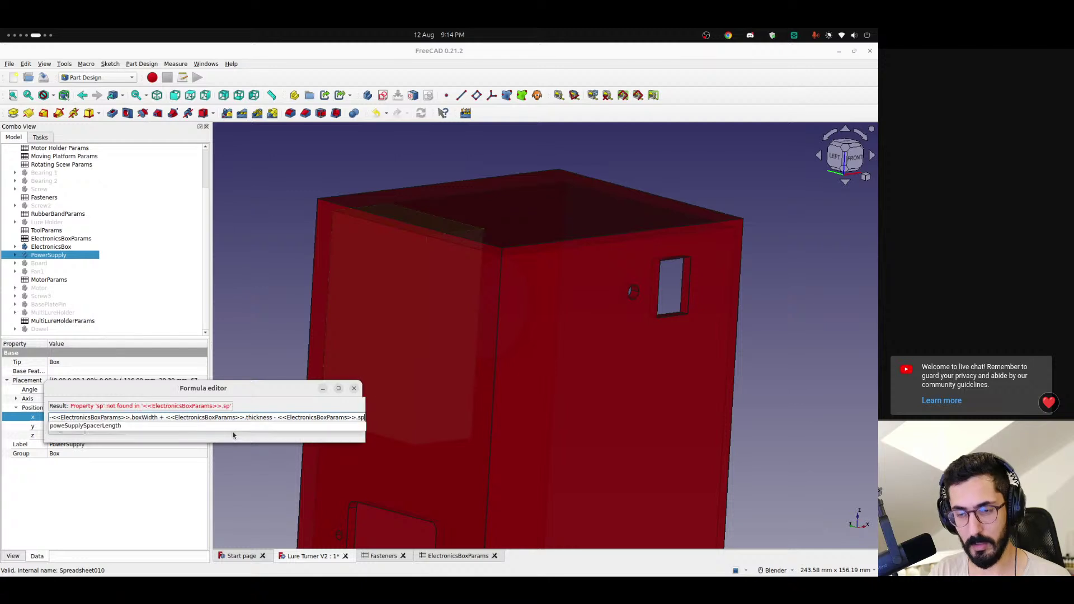
pyautogui.press('Down')
pyautogui.press('Return')
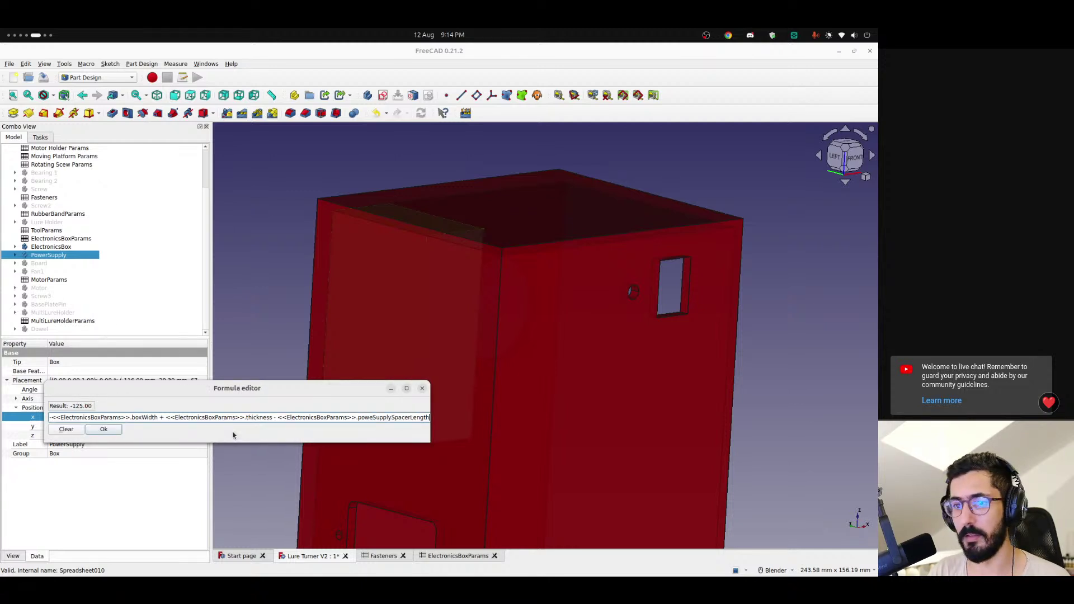
pyautogui.press('Return')
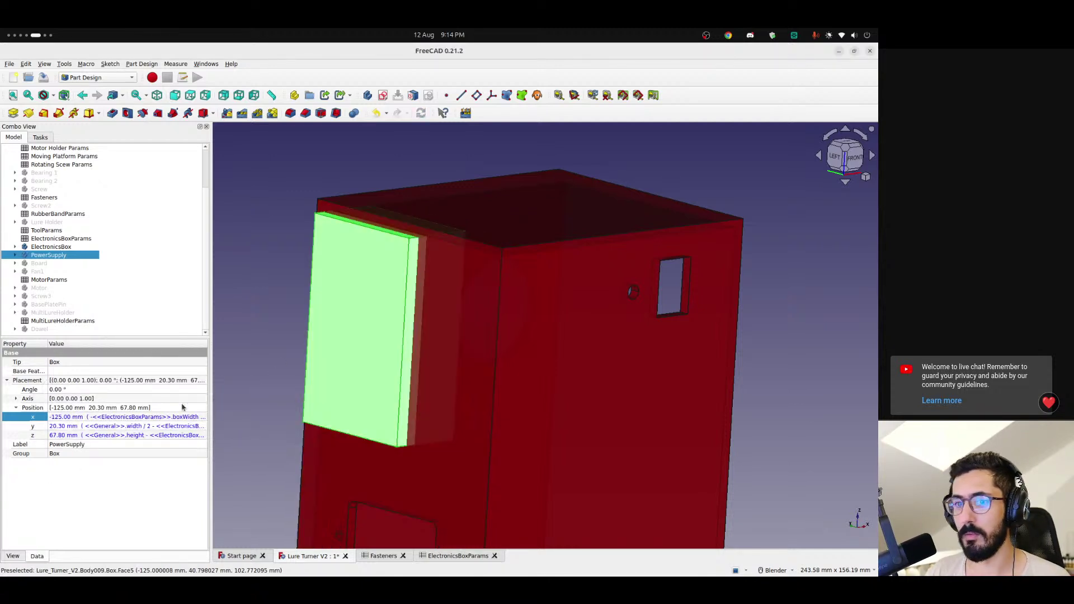
# - Change the sign before poweSupplySpacerLength in the PowerSupply x position formula to plus
pyautogui.click(155, 419)
pyautogui.click(204, 419)
pyautogui.press('End')
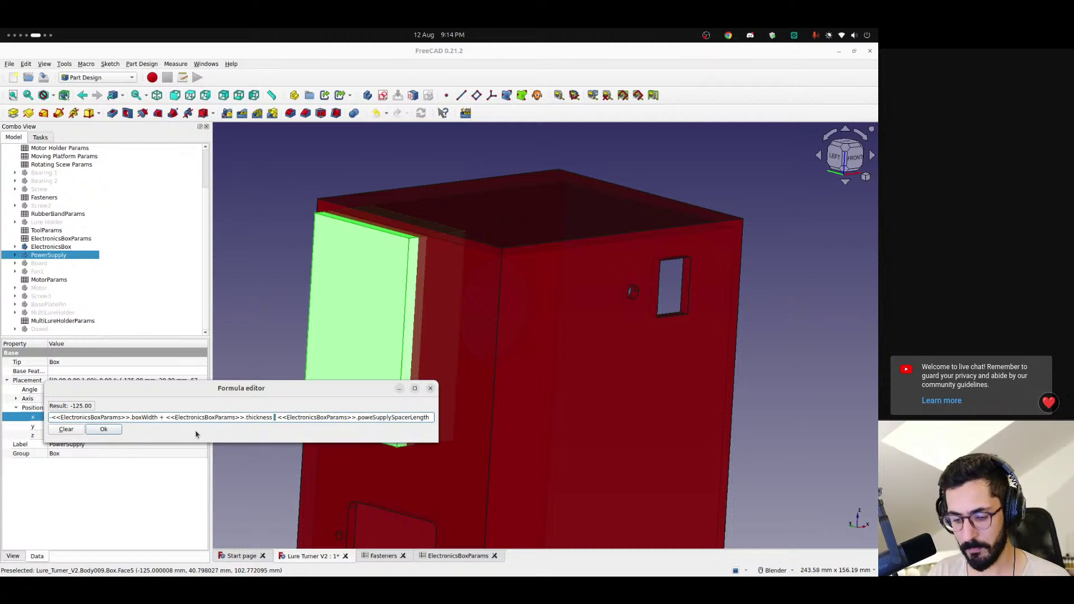
pyautogui.press('BackSpace')
pyautogui.write('+')
pyautogui.press('Return')
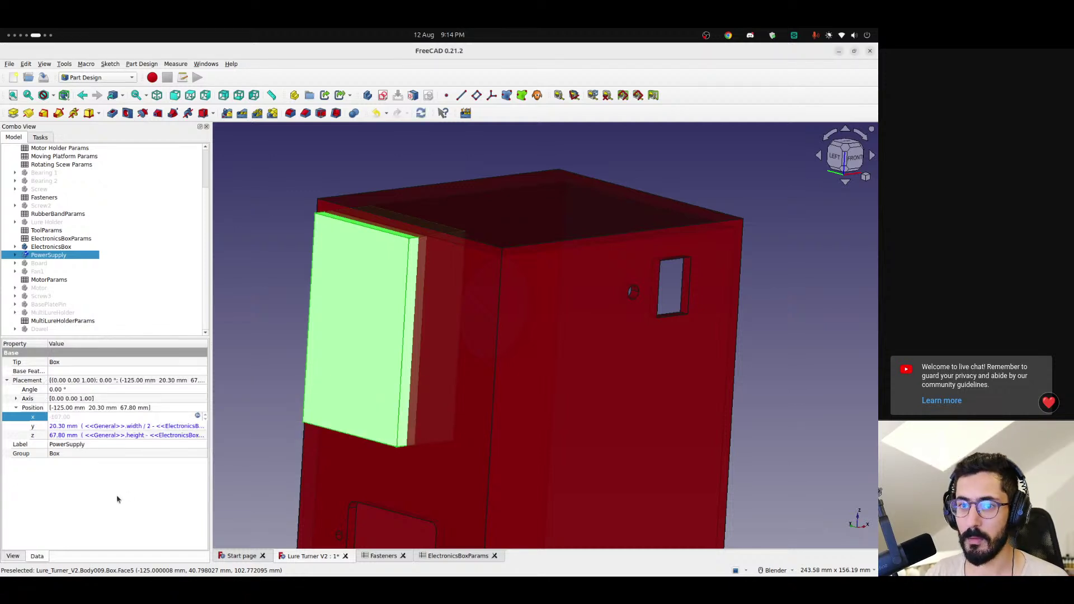
# - Inspect the spacer gap between the power supply and the box wall from the front, and return to the ElectronicsBoxParams spreadsheet
pyautogui.moveTo(414, 336); pyautogui.dragTo(404, 313, button='middle')
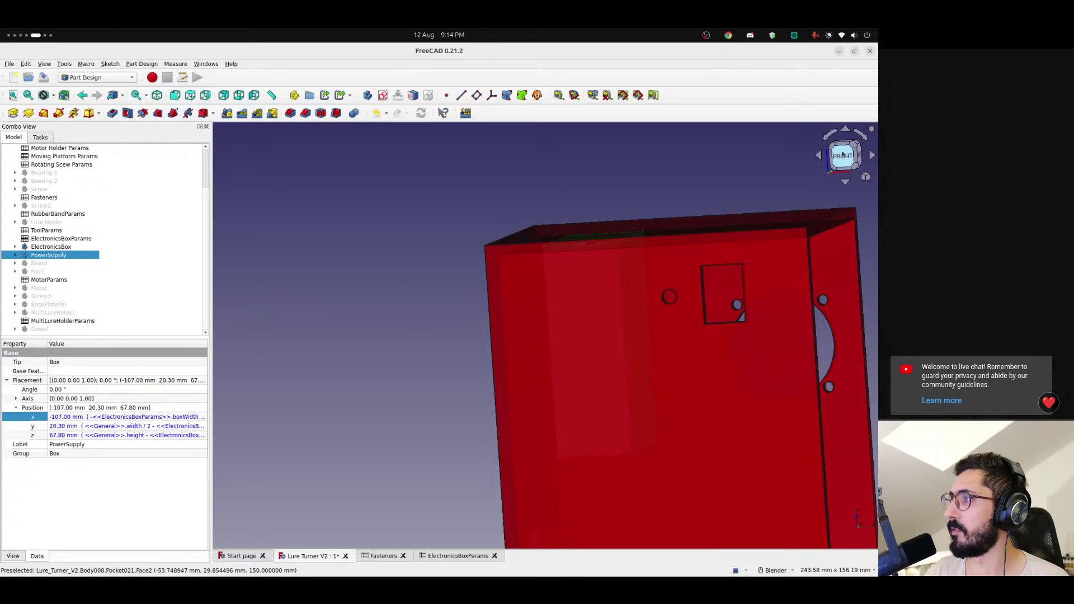
pyautogui.press('1')
pyautogui.scroll(3, 531, 285)
pyautogui.scroll(2, 531, 286)
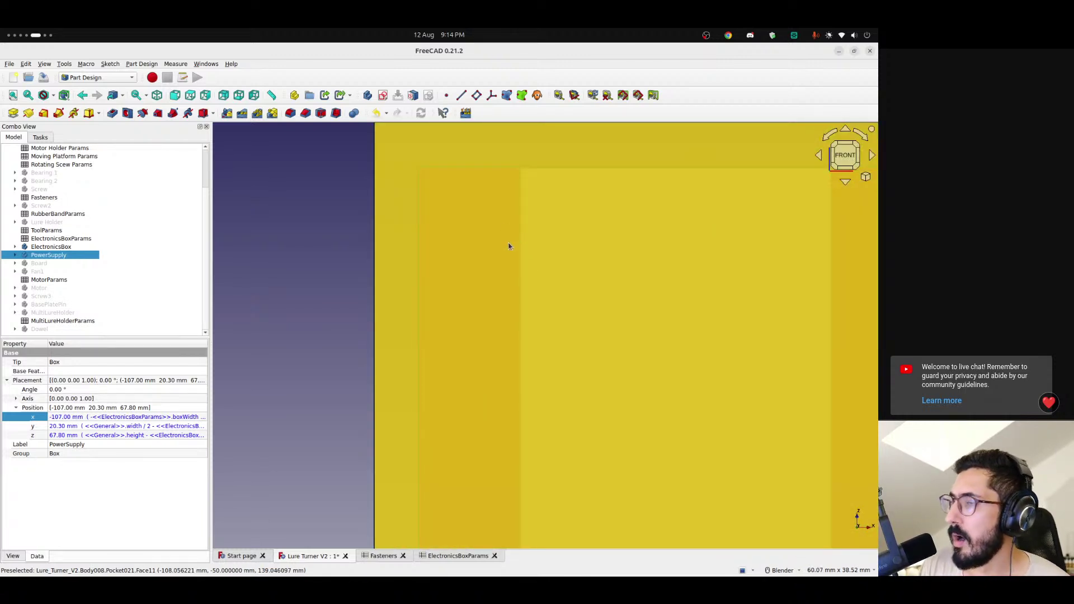
pyautogui.keyDown('shift'); pyautogui.moveTo(480, 220); pyautogui.dragTo(448, 211, button='middle'); pyautogui.keyUp('shift')
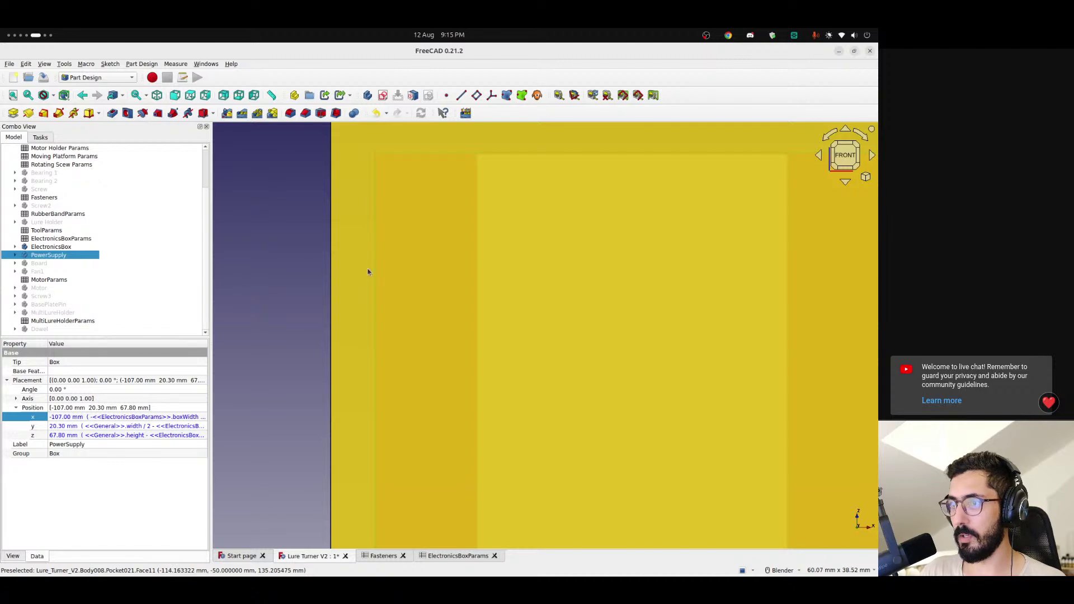
pyautogui.keyDown('shift'); pyautogui.moveTo(428, 399); pyautogui.dragTo(428, 312, button='middle'); pyautogui.keyUp('shift')
pyautogui.scroll(-4, 428, 312)
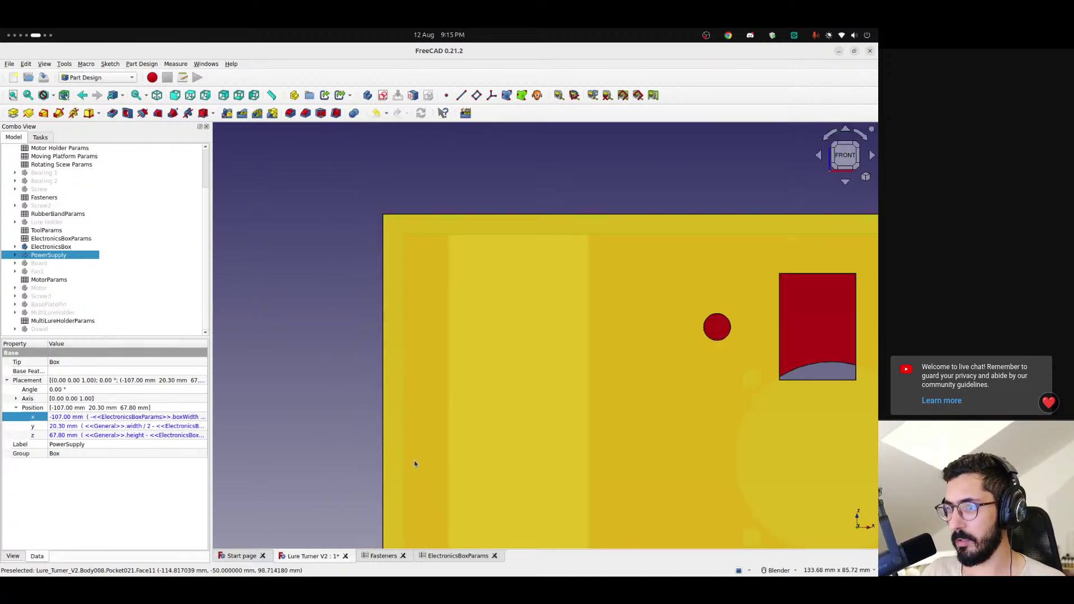
pyautogui.scroll(-1, 420, 428)
pyautogui.click(448, 557)
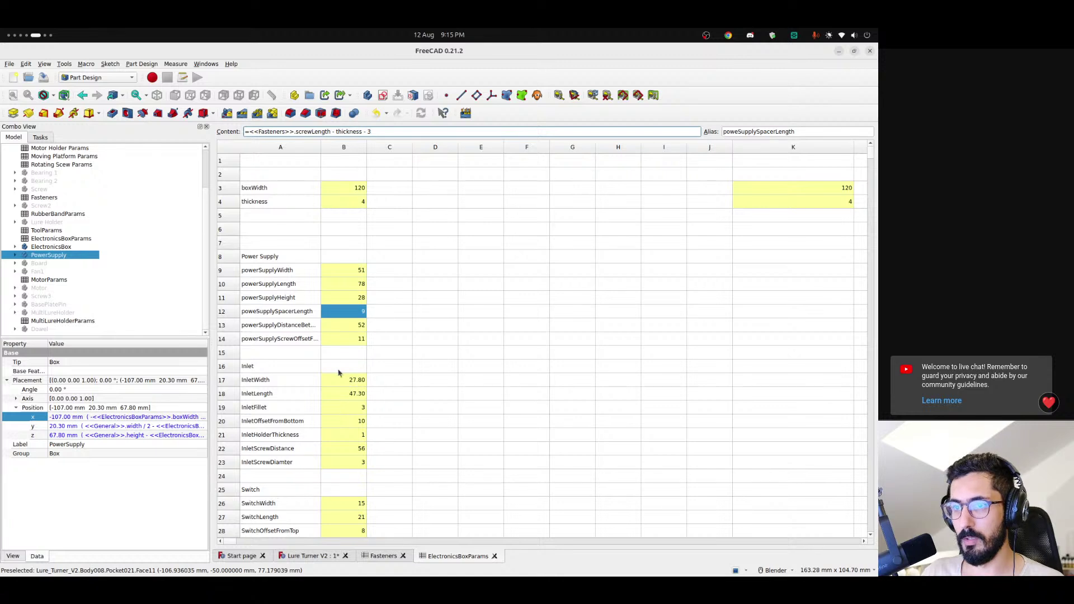
# - Review the powerSupplyScrewOffsetFromTop and powerSupplyDistanceBetweenScrews cells in the ElectronicsBoxParams spreadsheet
pyautogui.click(295, 344)
pyautogui.click(348, 341)
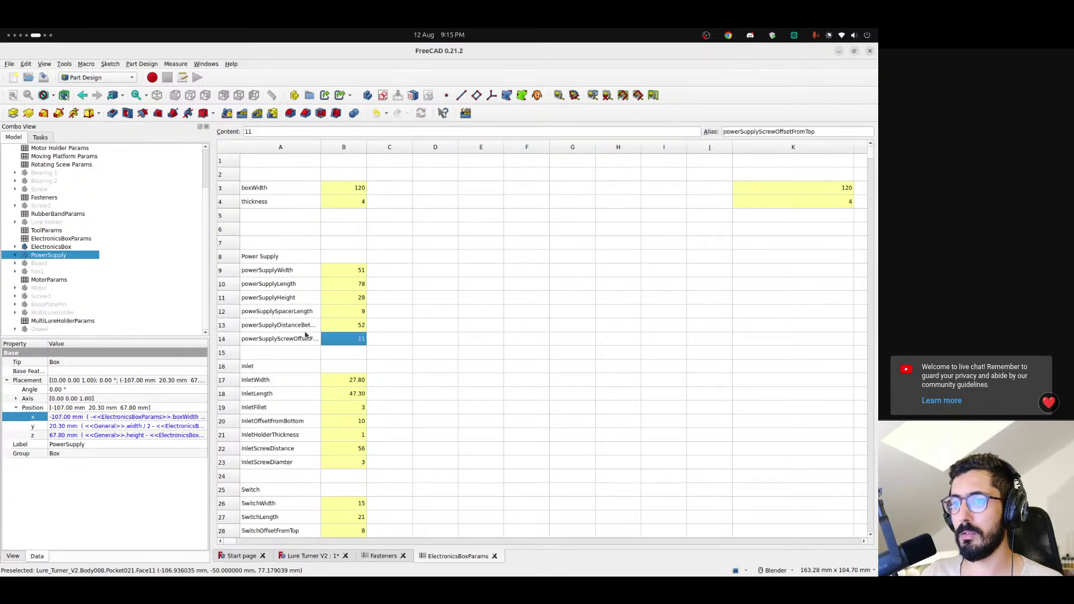
pyautogui.click(306, 339)
pyautogui.click(305, 325)
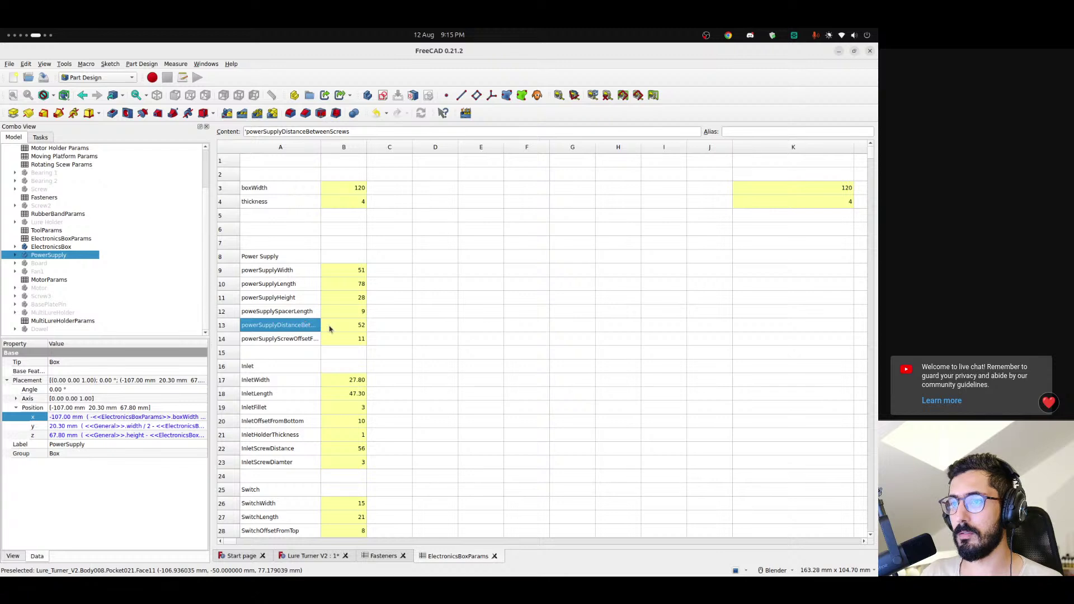
pyautogui.click(346, 329)
pyautogui.click(284, 328)
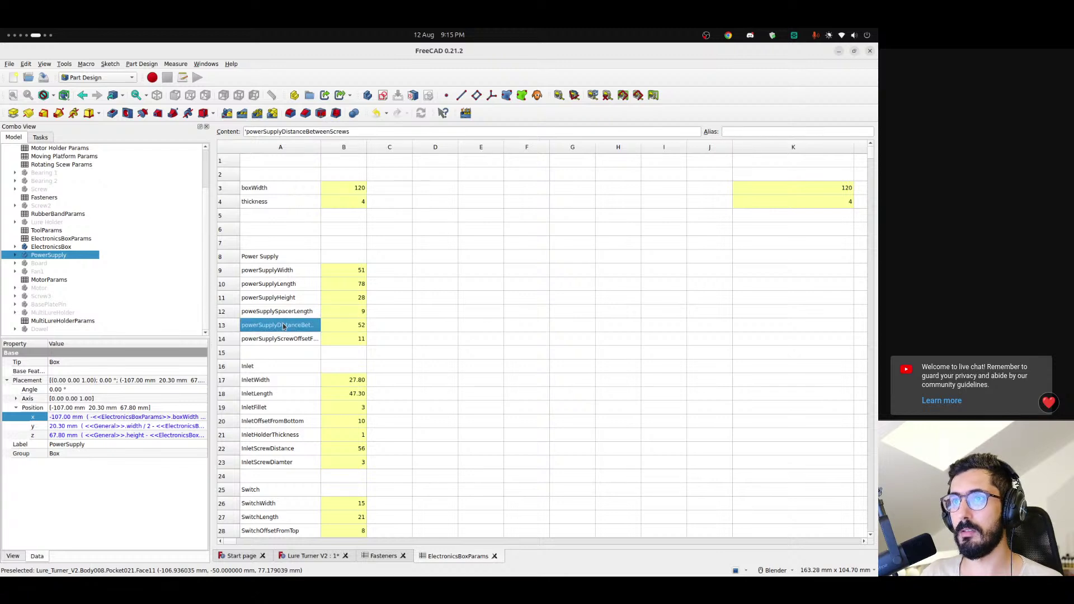
# - Extend the powerSupplyDistanceBetweenScrews cell content to 52 + <<Fasteners>>.screwDiameter
pyautogui.click(340, 327)
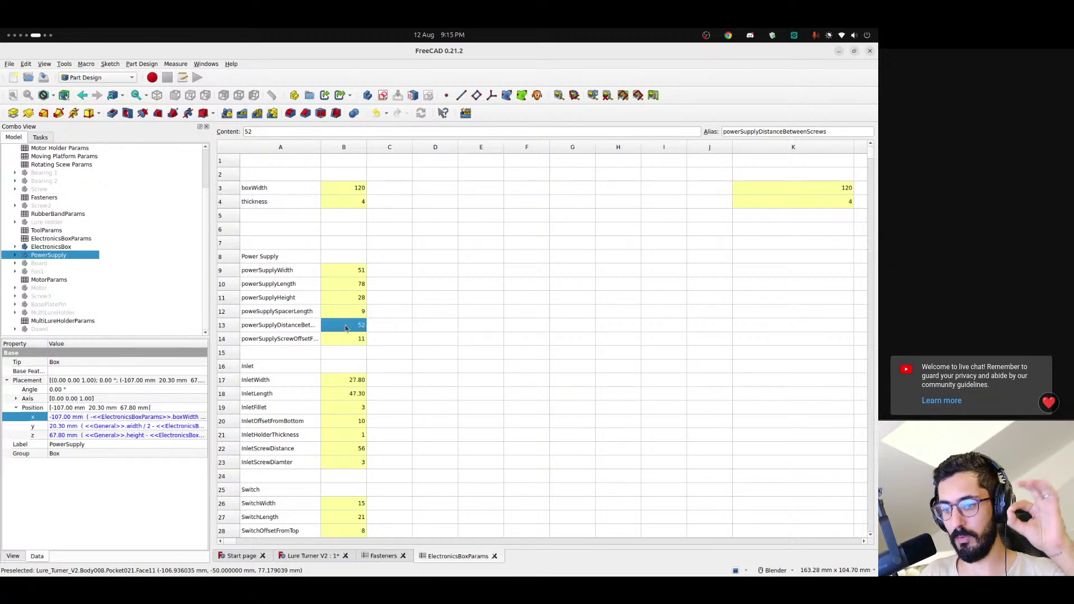
pyautogui.click(287, 131)
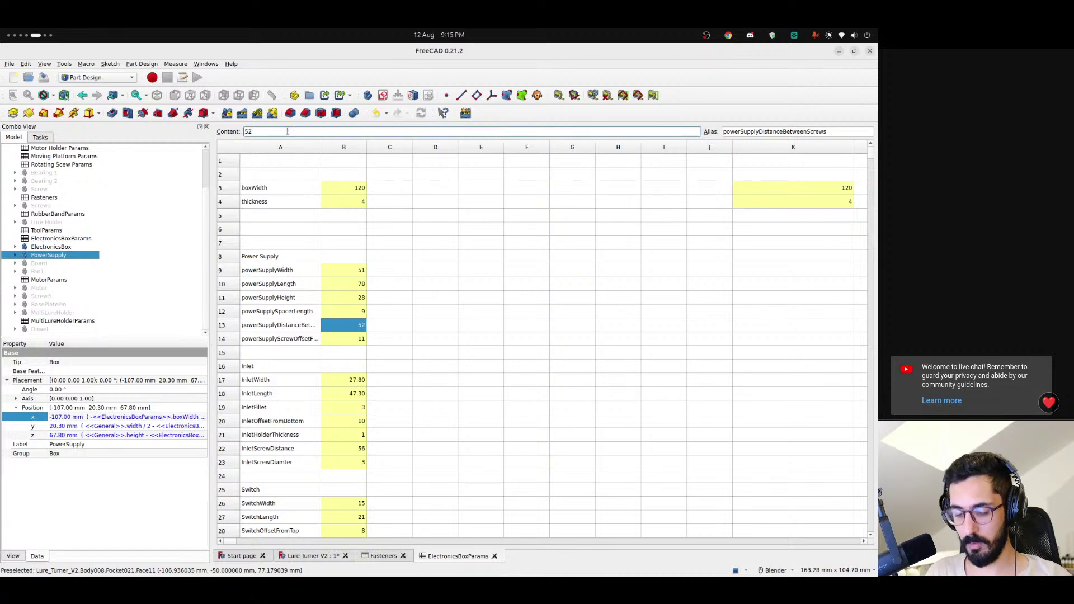
pyautogui.write('+ ')
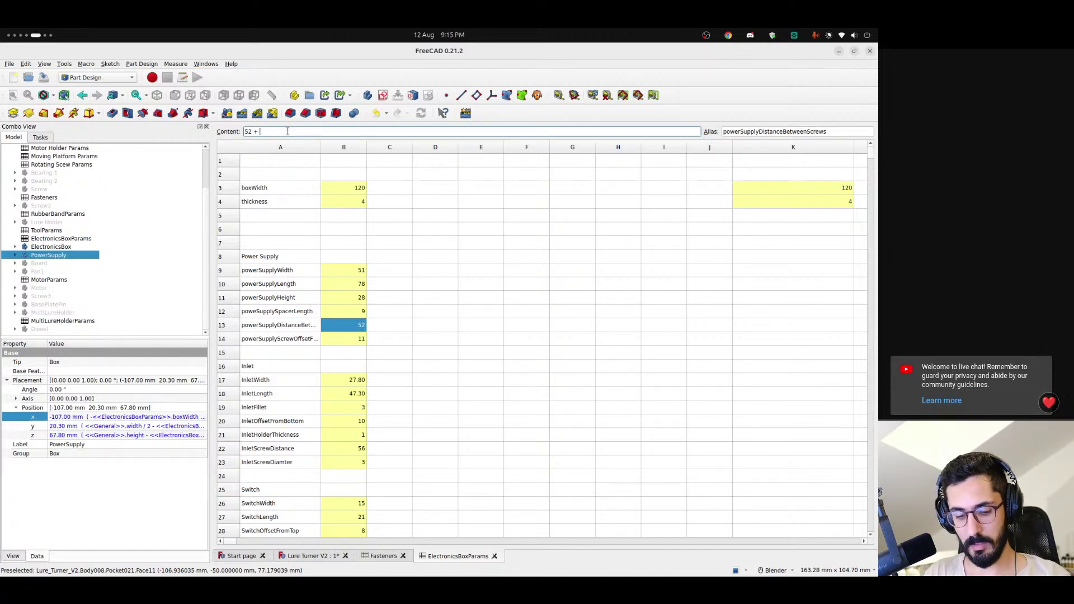
pyautogui.write('<<')
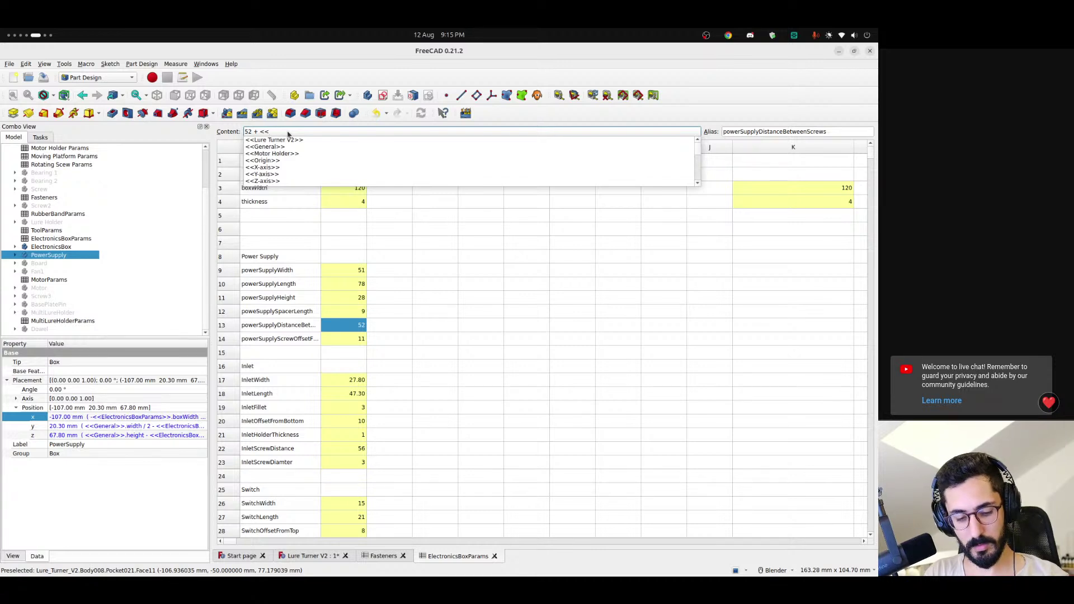
pyautogui.write('Fasteners>>.sc')
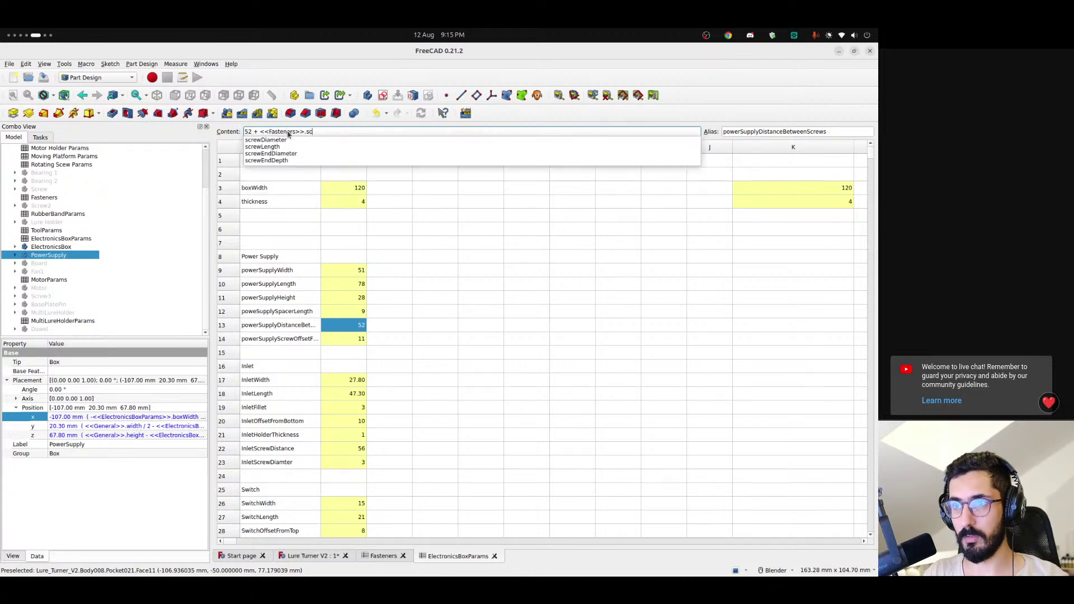
pyautogui.press('Down')
pyautogui.press('Return')
pyautogui.press('Return')
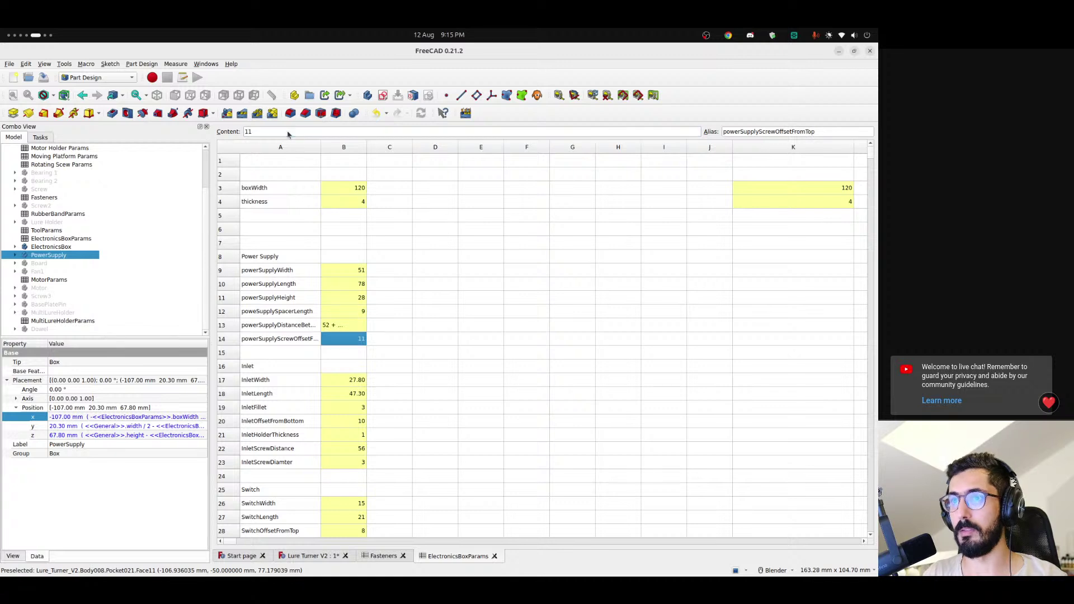
# - Convert the powerSupplyDistanceBetweenScrews entry into a formula by starting it with an equals sign
pyautogui.click(339, 330)
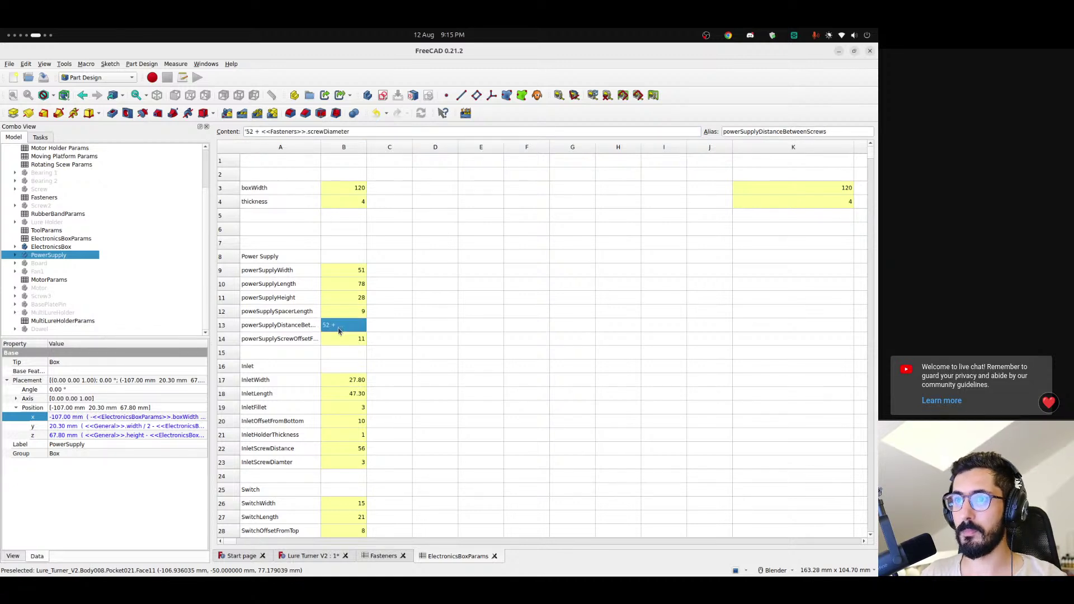
pyautogui.click(244, 132)
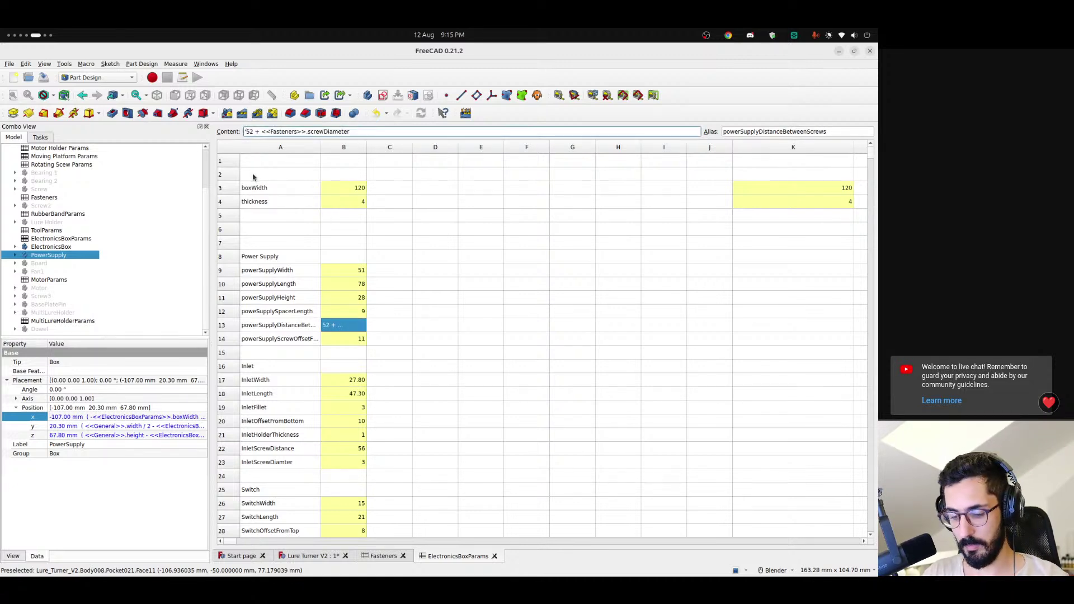
pyautogui.write('=')
pyautogui.press('Return')
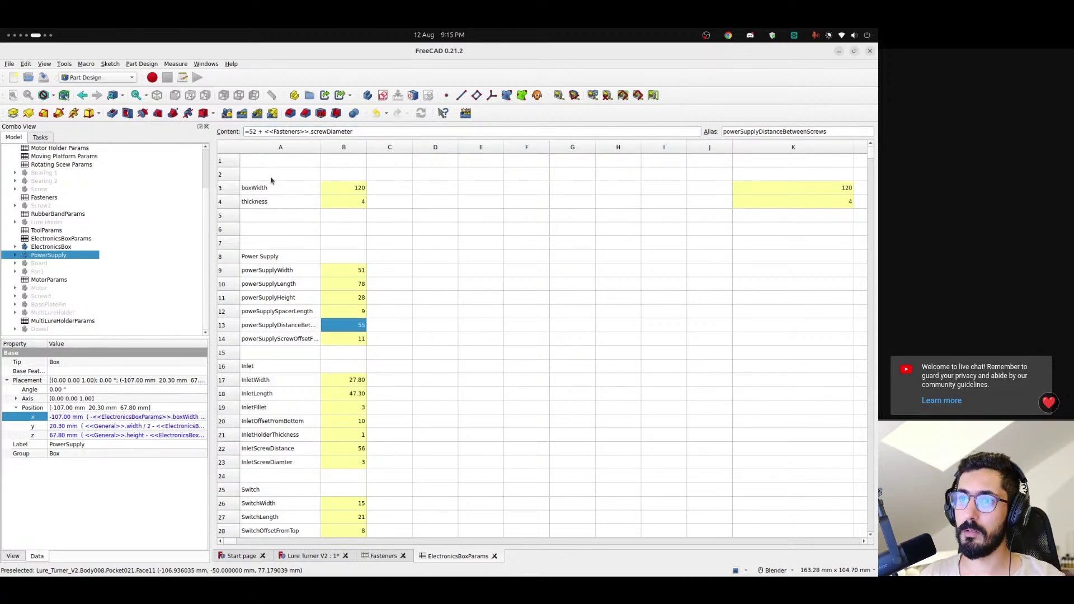
# - Recheck the power supply screw distance cell and inspect the electronics box from the front in the Lure Turner V2 model
pyautogui.click(368, 319)
pyautogui.click(343, 314)
pyautogui.click(348, 327)
pyautogui.moveTo(355, 326); pyautogui.dragTo(319, 326)
pyautogui.click(385, 325)
pyautogui.click(352, 327)
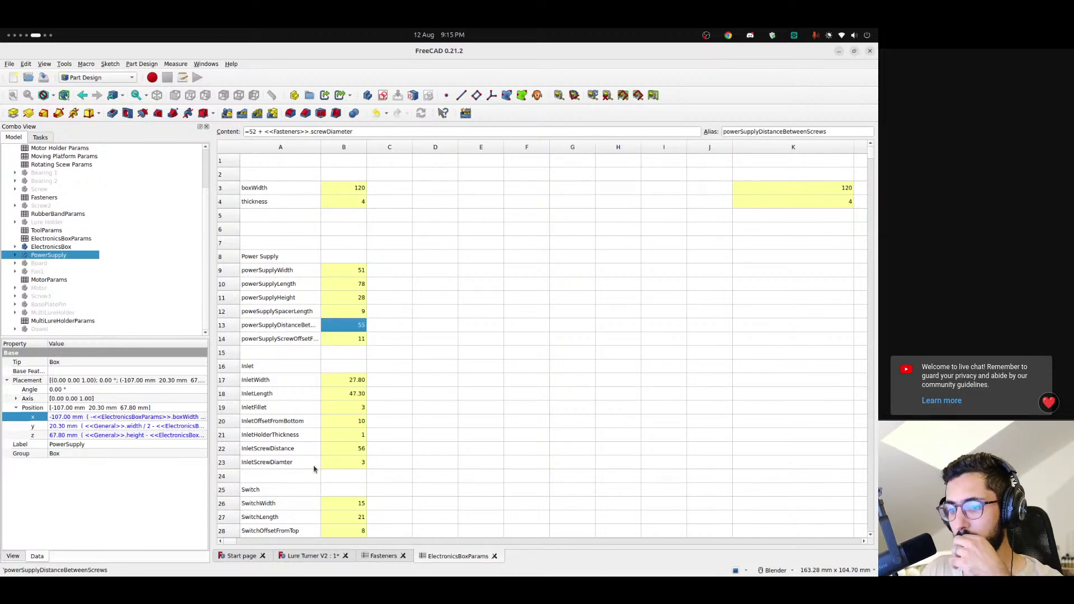
pyautogui.click(314, 556)
pyautogui.scroll(-3, 506, 391)
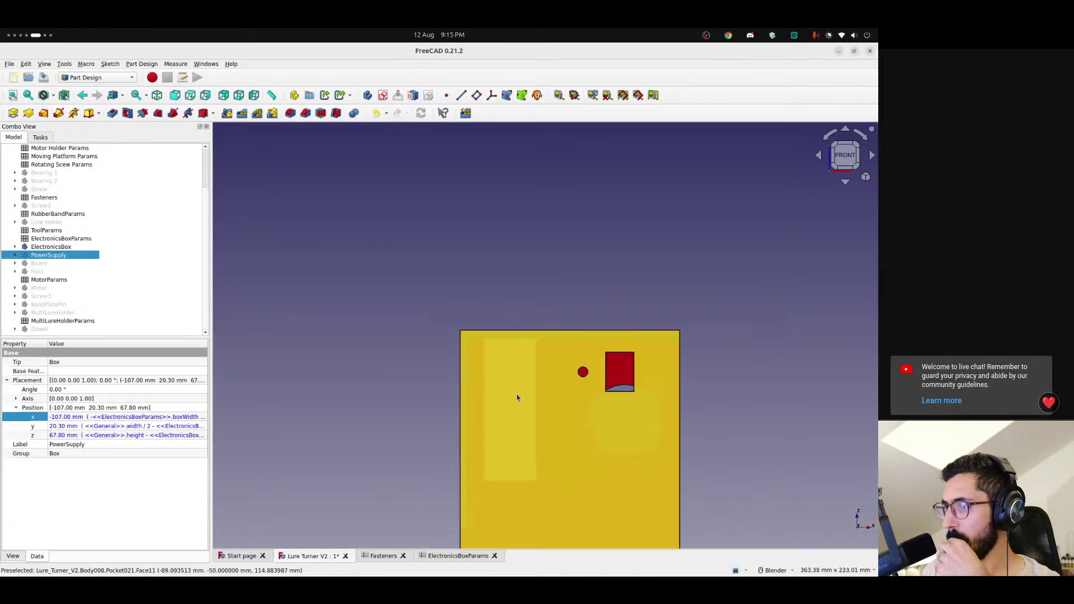
pyautogui.scroll(3, 516, 396)
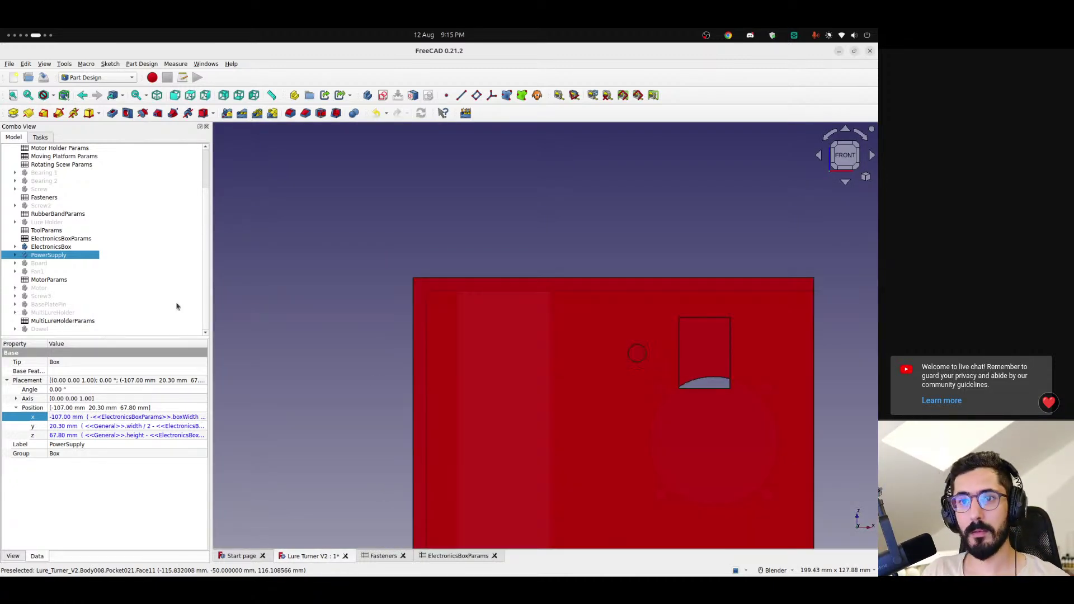
# - Make ElectronicsBox the active body and expand its feature list
pyautogui.click(55, 248)
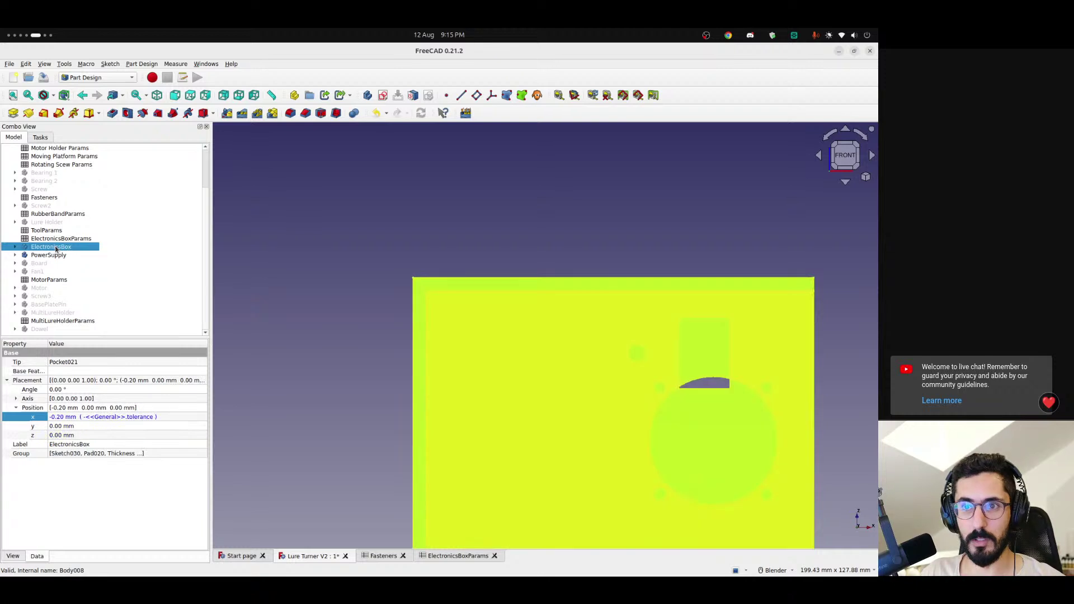
pyautogui.rightClick(67, 251)
pyautogui.click(69, 254)
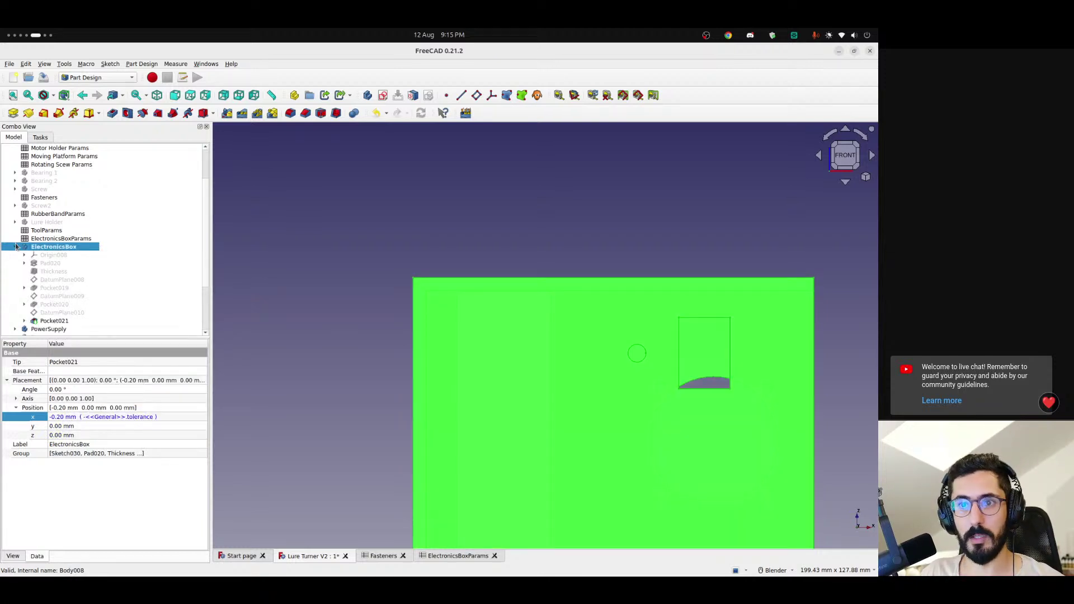
# - Check the ElectronicsBox datum planes one by one and show DatumPlane008 on the box's side wall
pyautogui.click(50, 313)
pyautogui.press('space')
pyautogui.scroll(-3, 299, 323)
pyautogui.moveTo(298, 323); pyautogui.dragTo(374, 323, button='middle')
pyautogui.press('space')
pyautogui.click(51, 296)
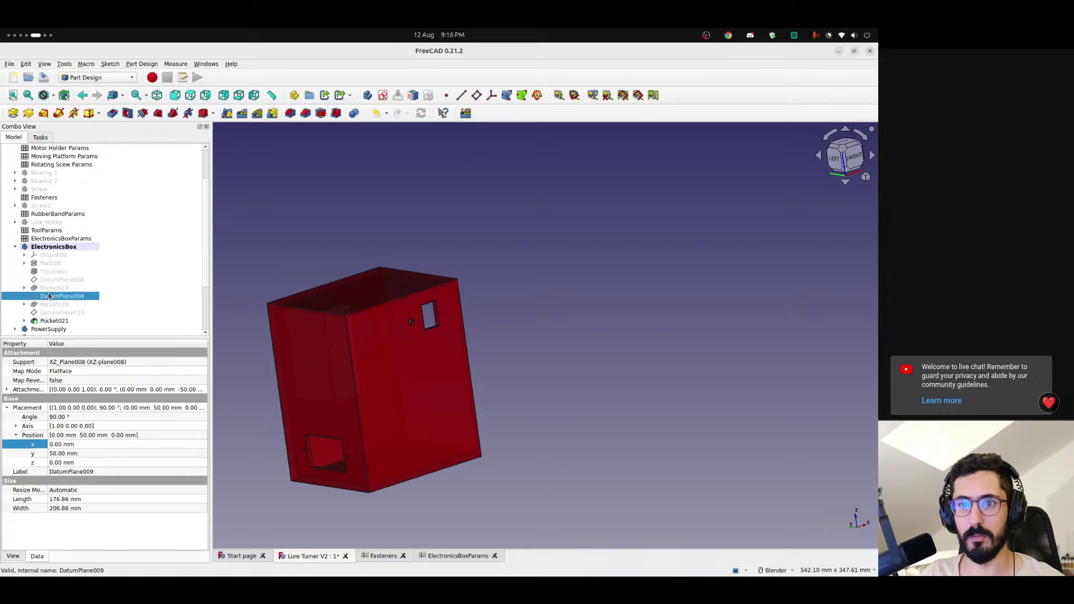
pyautogui.press('space')
pyautogui.press('space')
pyautogui.click(49, 281)
pyautogui.press('space')
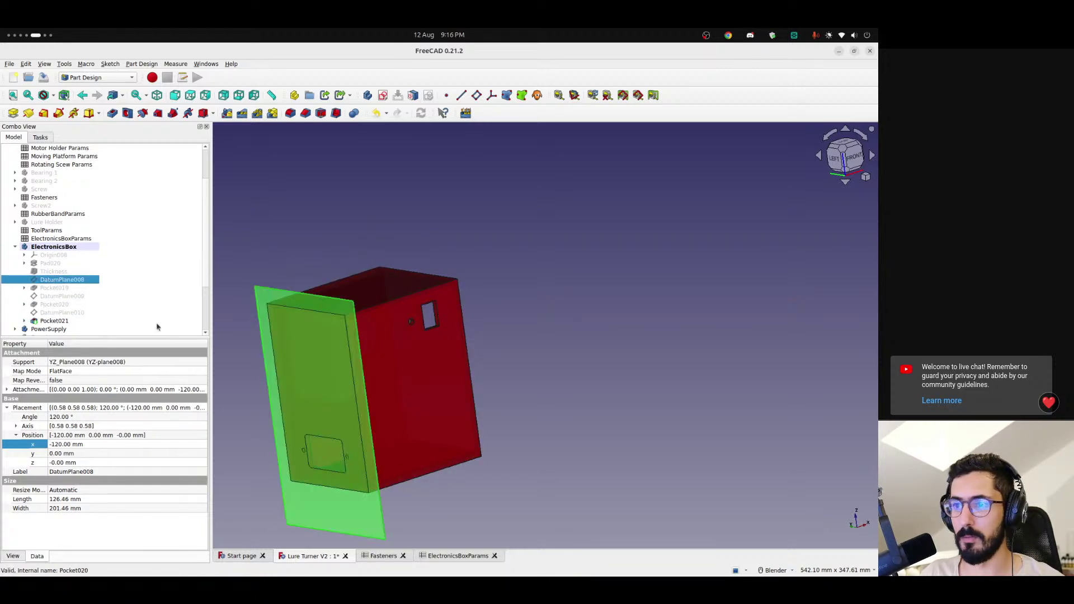
# - Create a datum plane in the ElectronicsBox body, attached to DatumPlane008 in Plane face mode
pyautogui.moveTo(442, 355); pyautogui.dragTo(370, 335, button='middle')
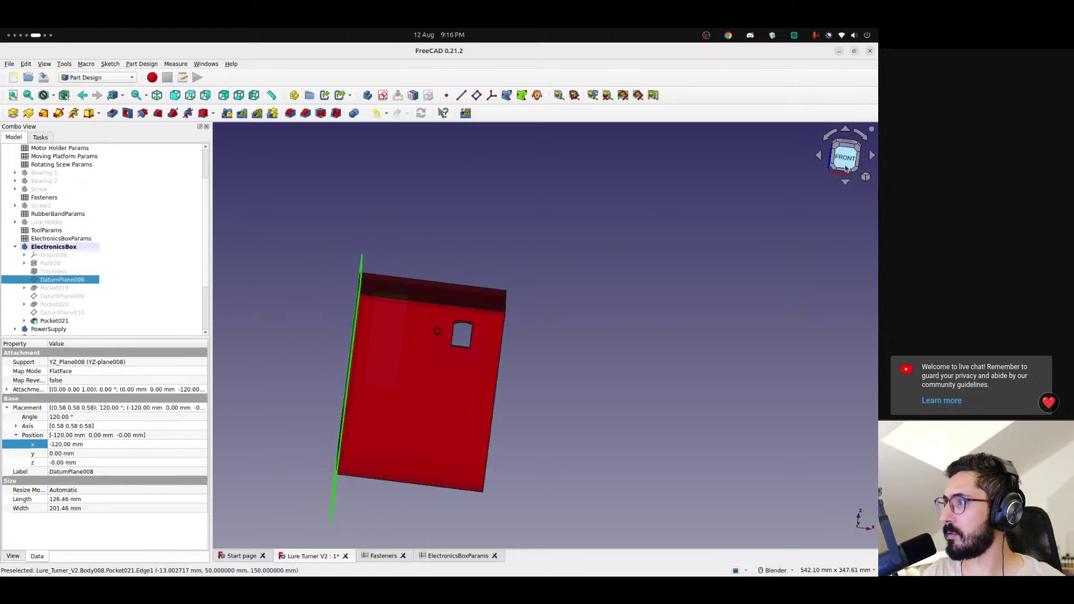
pyautogui.click(845, 157)
pyautogui.scroll(3, 361, 353)
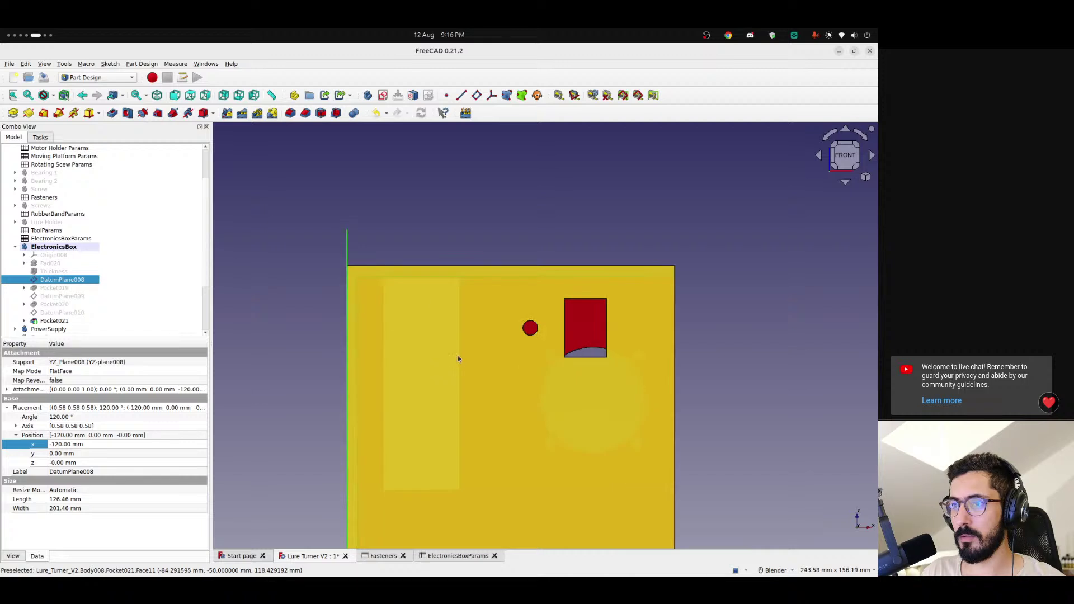
pyautogui.moveTo(458, 360); pyautogui.dragTo(410, 386, button='middle')
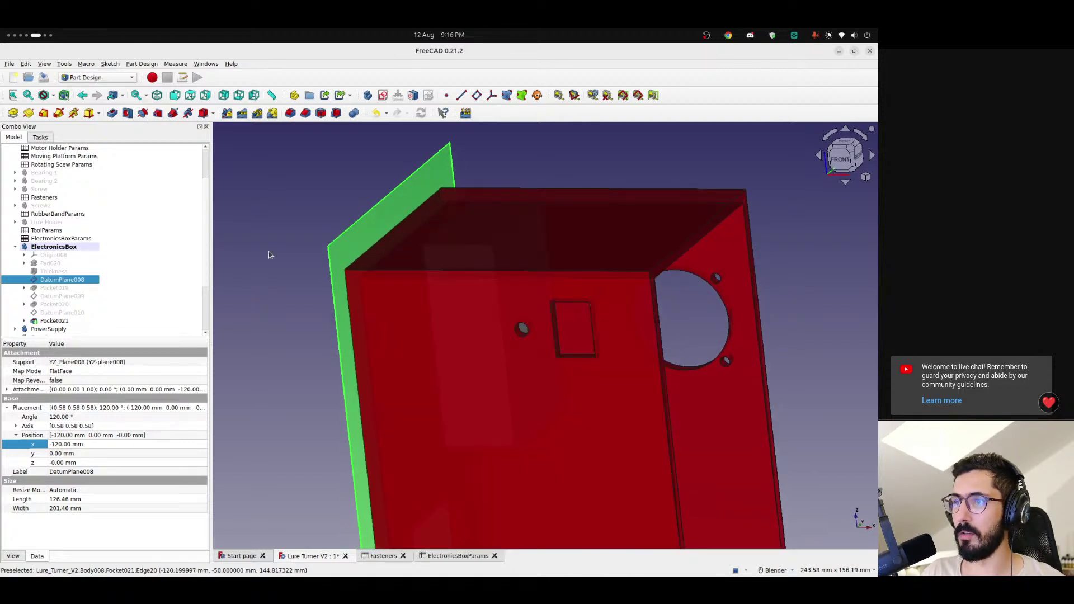
pyautogui.click(247, 247)
pyautogui.click(476, 95)
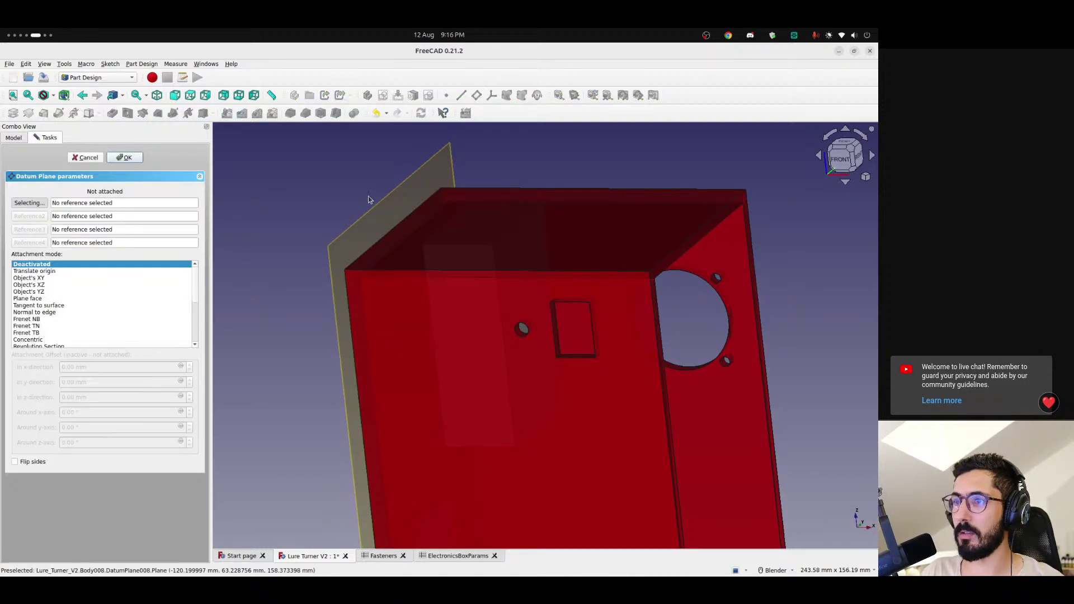
pyautogui.click(386, 215)
pyautogui.click(101, 404)
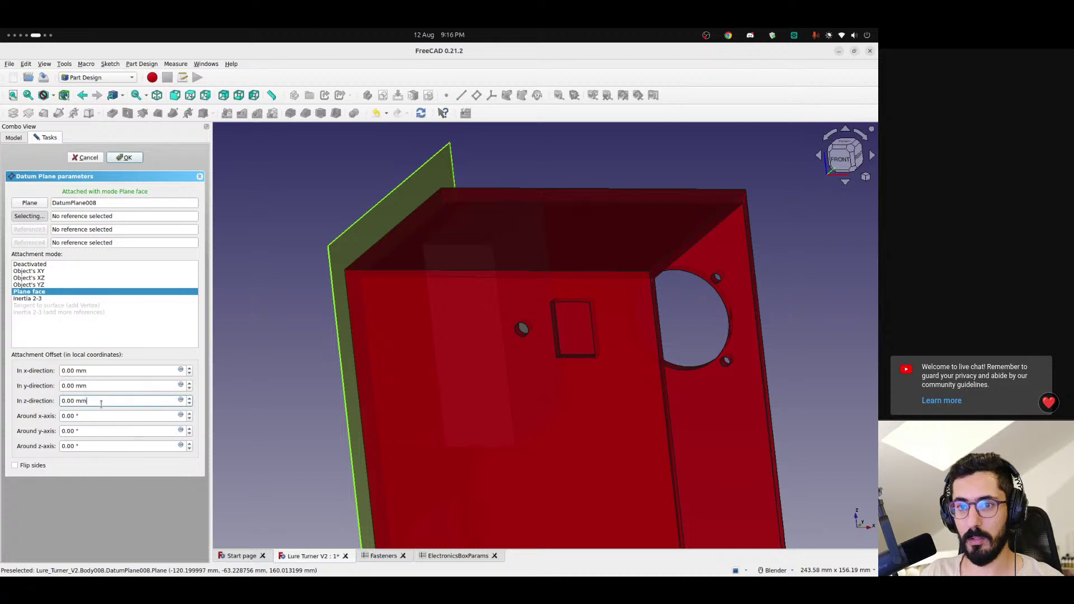
# - Set the new datum plane's z-direction offset to the formula <<ElectronicsBoxParams>>.thickness and accept the plane
pyautogui.scroll(4, 101, 404)
pyautogui.scroll(1, 101, 404)
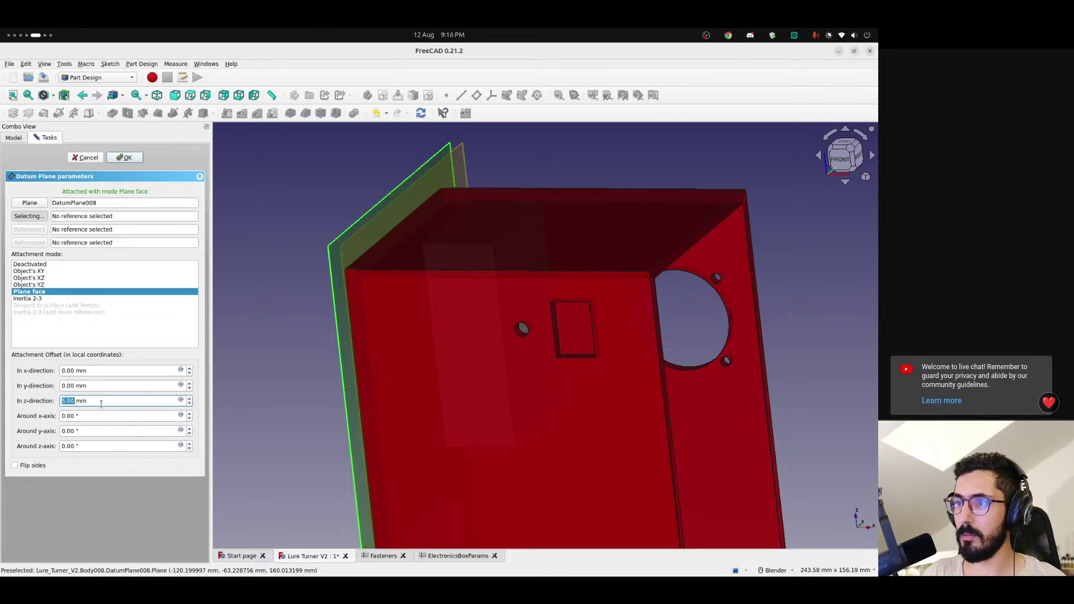
pyautogui.click(181, 400)
pyautogui.write('<')
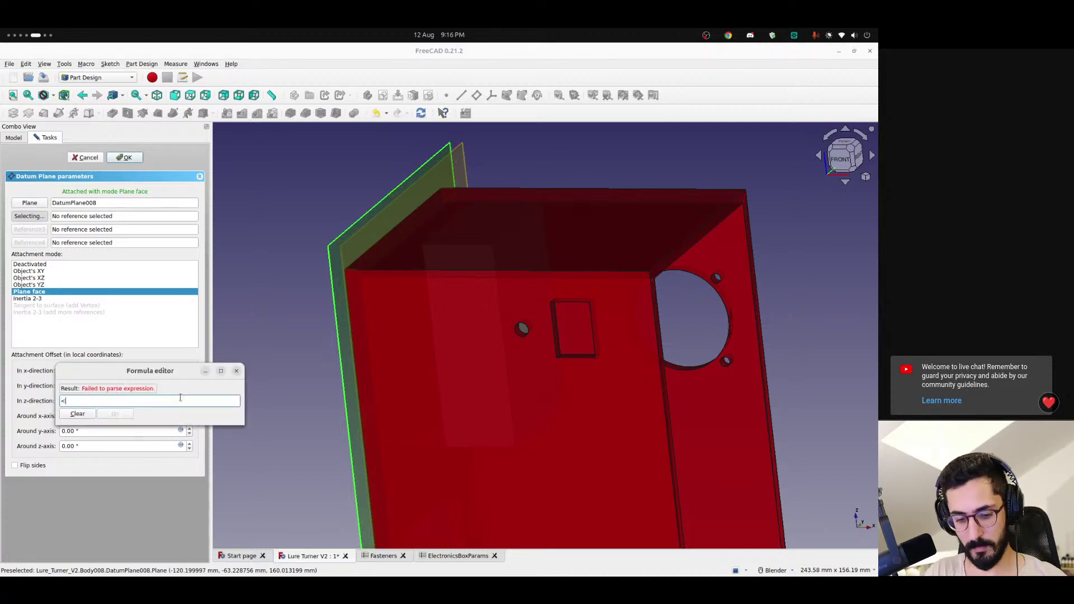
pyautogui.write('<ElectronicsBoxParams>>.Thickness')
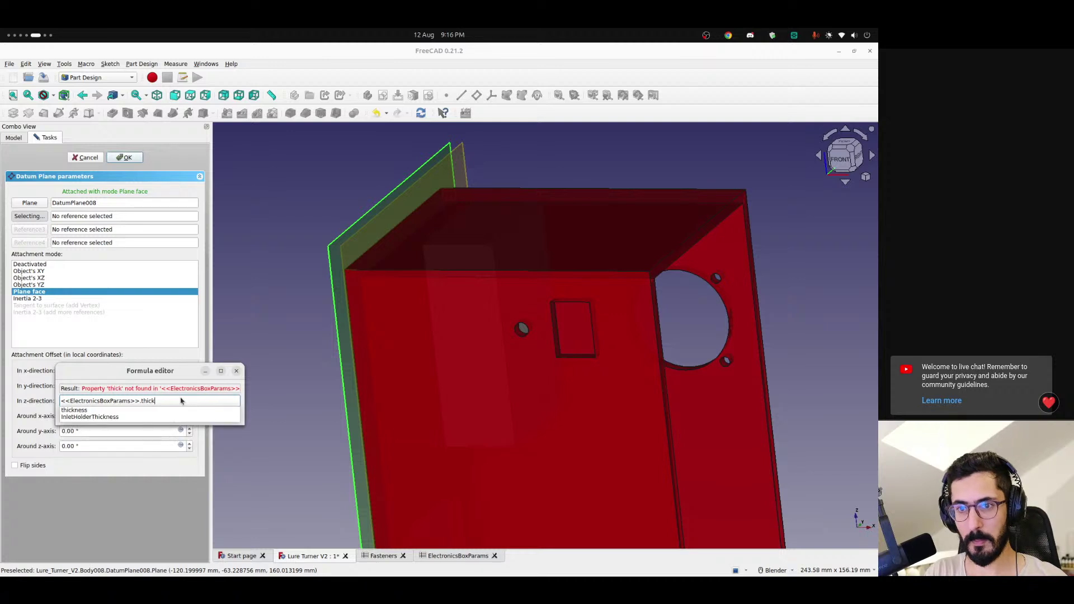
pyautogui.press('Down')
pyautogui.press('Return')
pyautogui.press('Return')
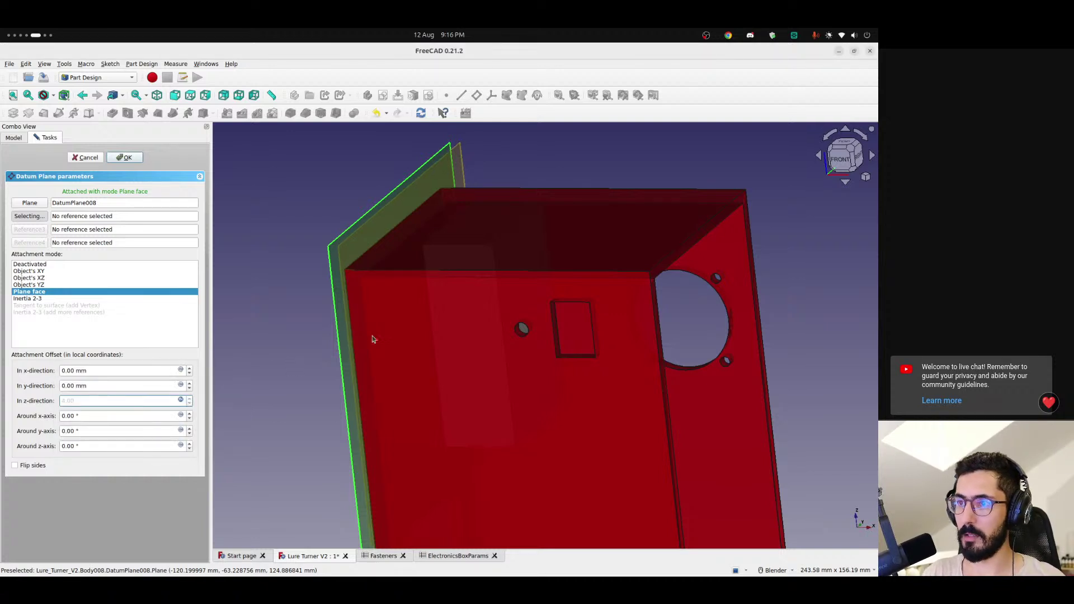
pyautogui.moveTo(371, 335); pyautogui.dragTo(444, 316, button='middle')
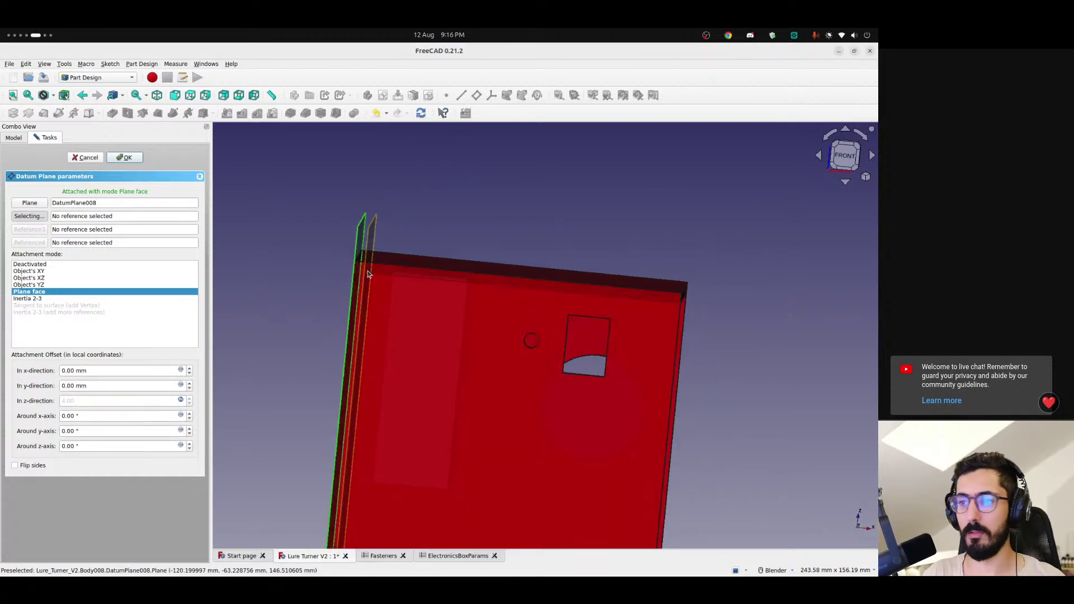
pyautogui.scroll(1, 385, 325)
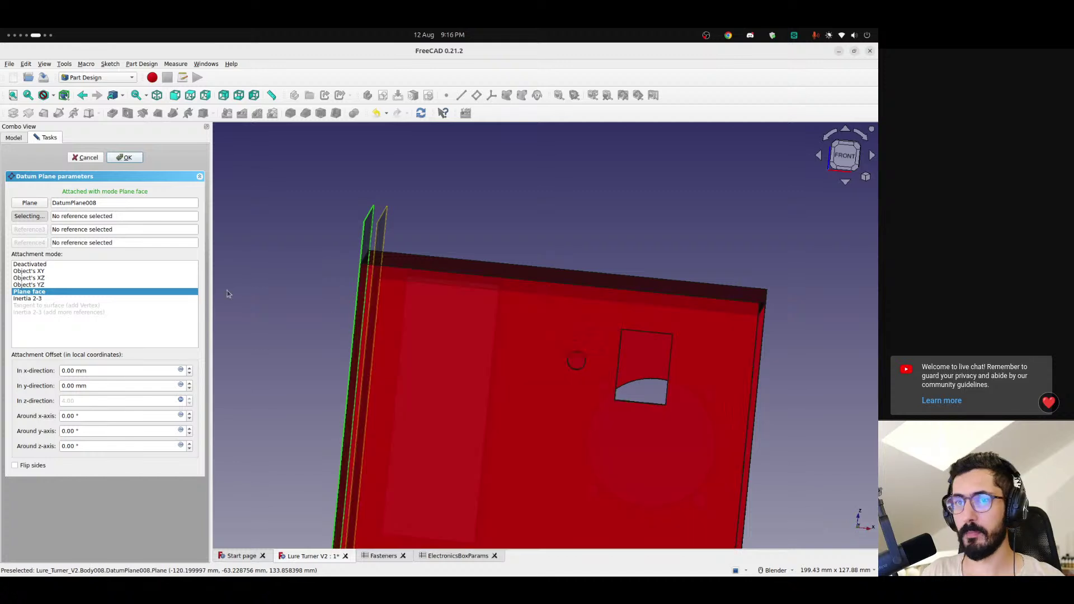
pyautogui.click(128, 158)
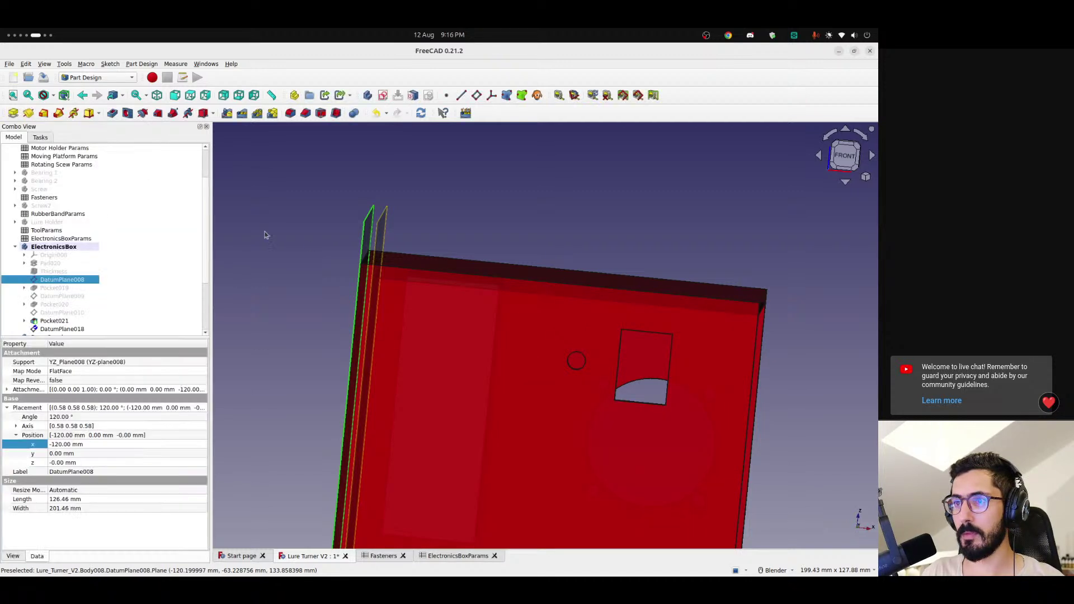
# - Hide DatumPlane008 and select the new DatumPlane018 of the ElectronicsBox
pyautogui.click(56, 272)
pyautogui.click(56, 280)
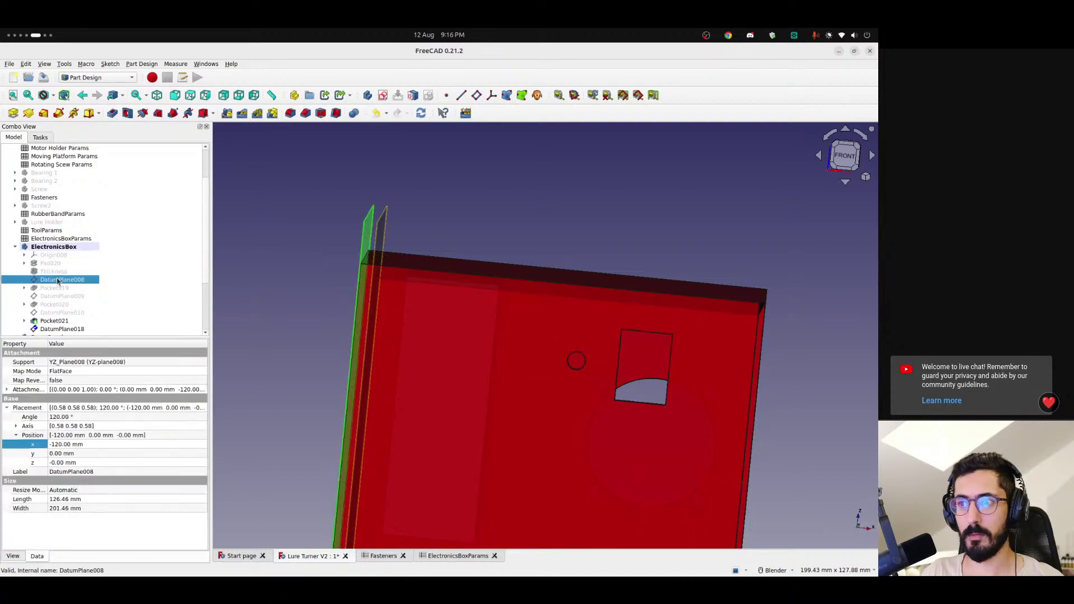
pyautogui.scroll(-2, 109, 314)
pyautogui.click(59, 280)
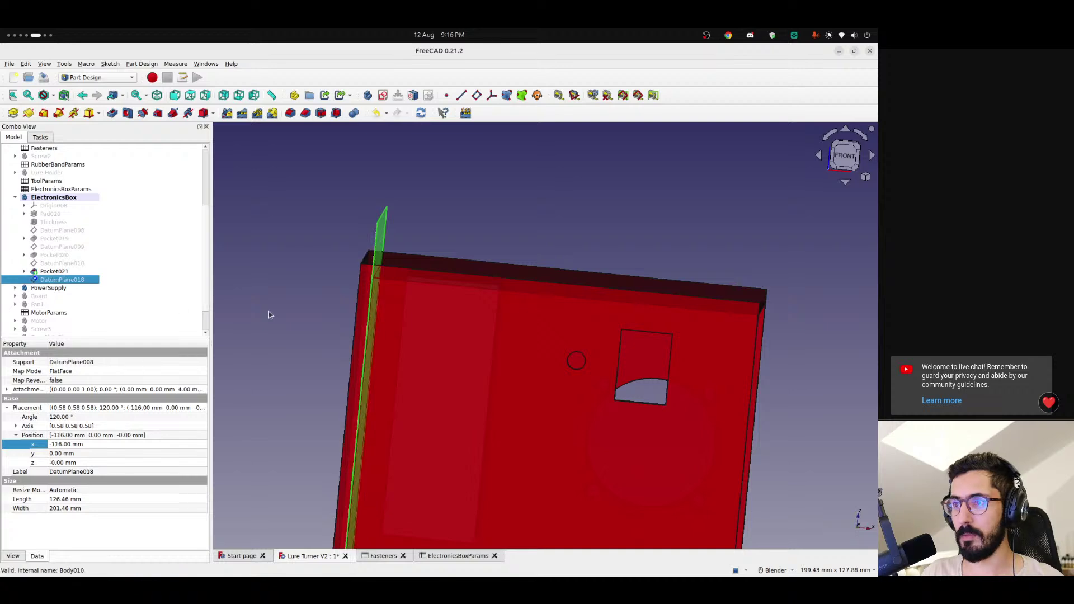
# - Hide DatumPlane018 and start a new sketch on it at the box's inner wall
pyautogui.scroll(-3, 465, 365)
pyautogui.moveTo(349, 253); pyautogui.dragTo(430, 350, button='middle')
pyautogui.scroll(3, 302, 257)
pyautogui.scroll(-5, 350, 348)
pyautogui.press('space')
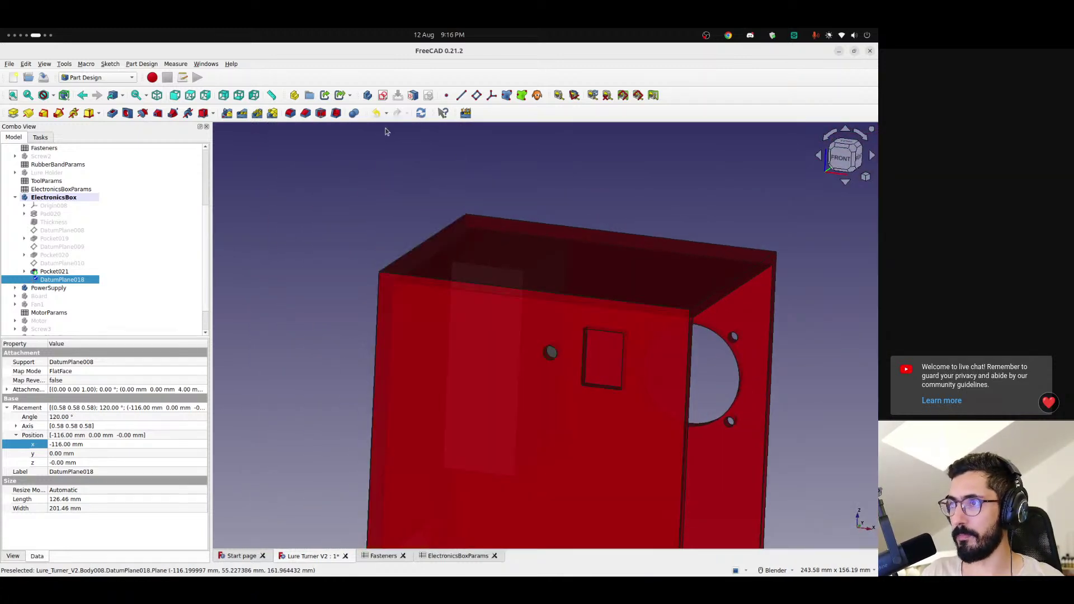
pyautogui.click(384, 98)
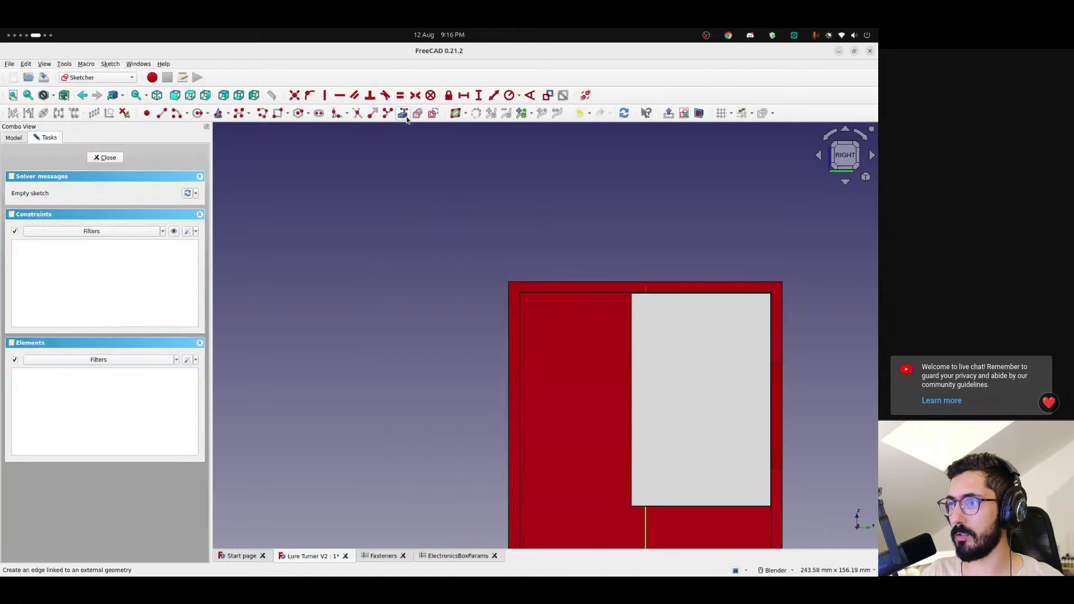
# - Draw two circles one above the other on the inner-wall sketch, over the power supply block, viewed from the left
pyautogui.moveTo(533, 376); pyautogui.dragTo(487, 349, button='middle')
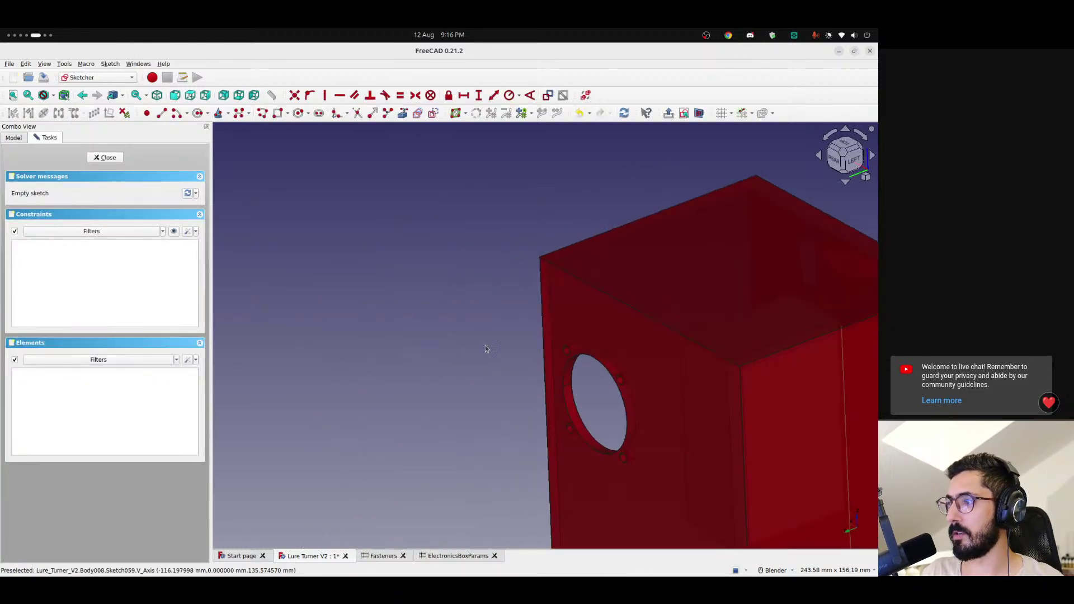
pyautogui.click(847, 162)
pyautogui.click(699, 113)
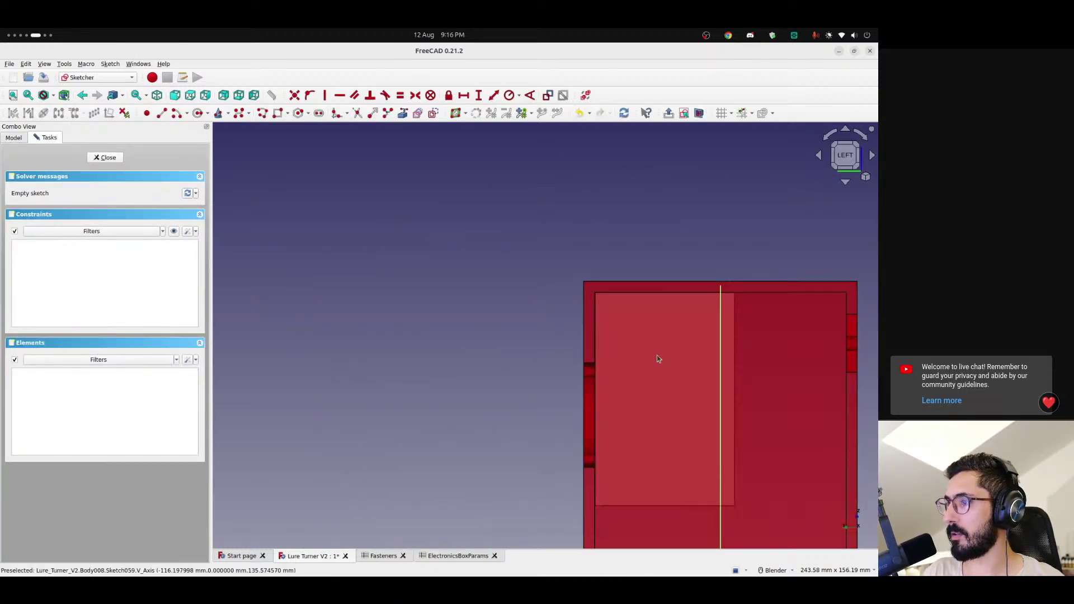
pyautogui.keyDown('shift'); pyautogui.moveTo(659, 360); pyautogui.dragTo(585, 354, button='middle'); pyautogui.keyUp('shift')
pyautogui.scroll(3, 439, 297)
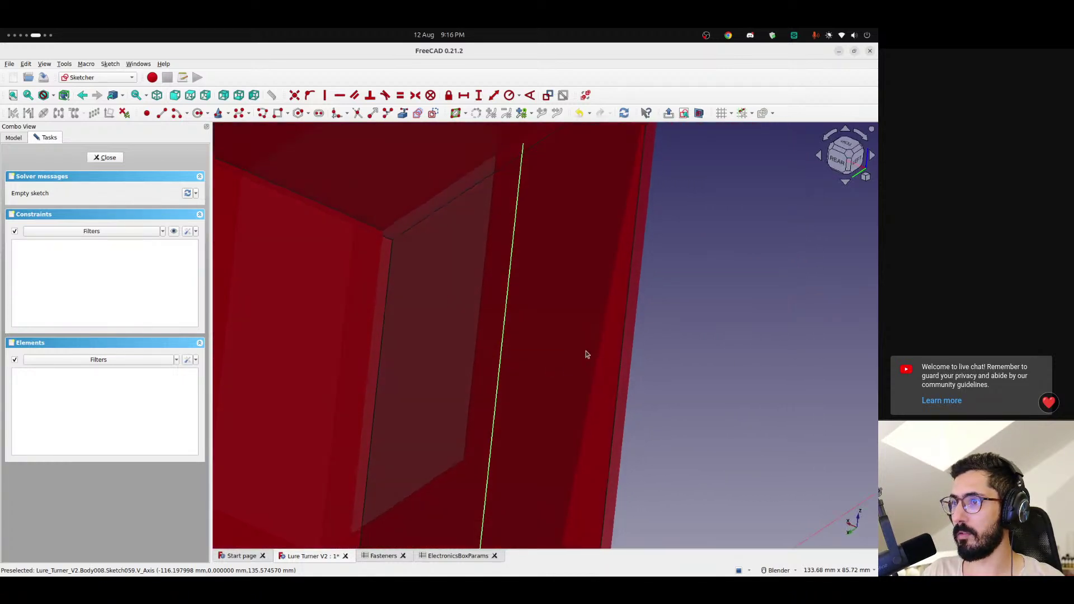
pyautogui.click(861, 165)
pyautogui.keyDown('shift'); pyautogui.moveTo(474, 283); pyautogui.dragTo(367, 259, button='middle'); pyautogui.keyUp('shift')
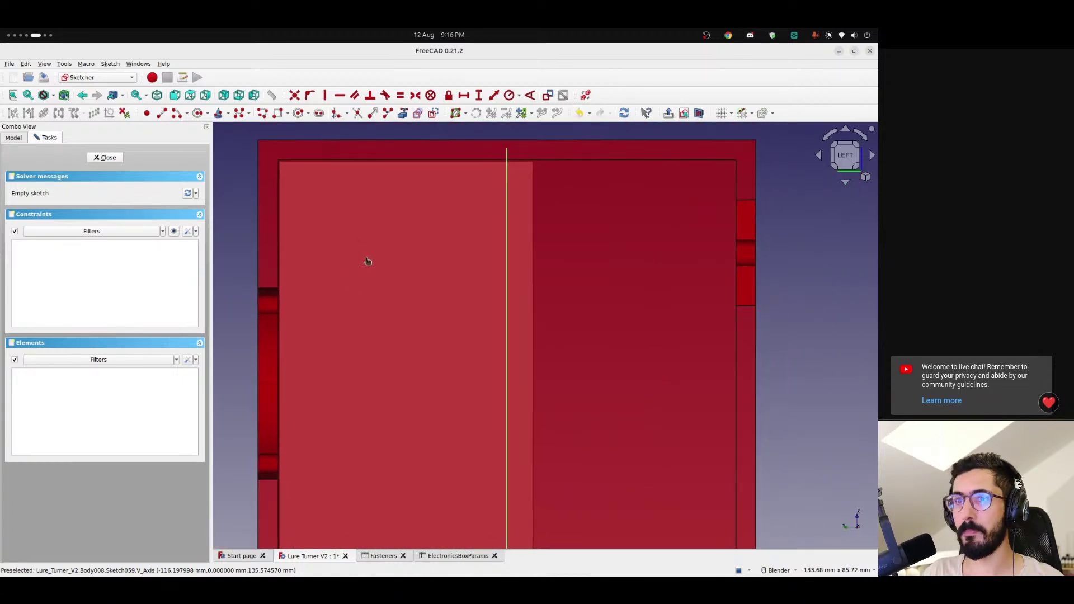
pyautogui.press('g')
pyautogui.press('c')
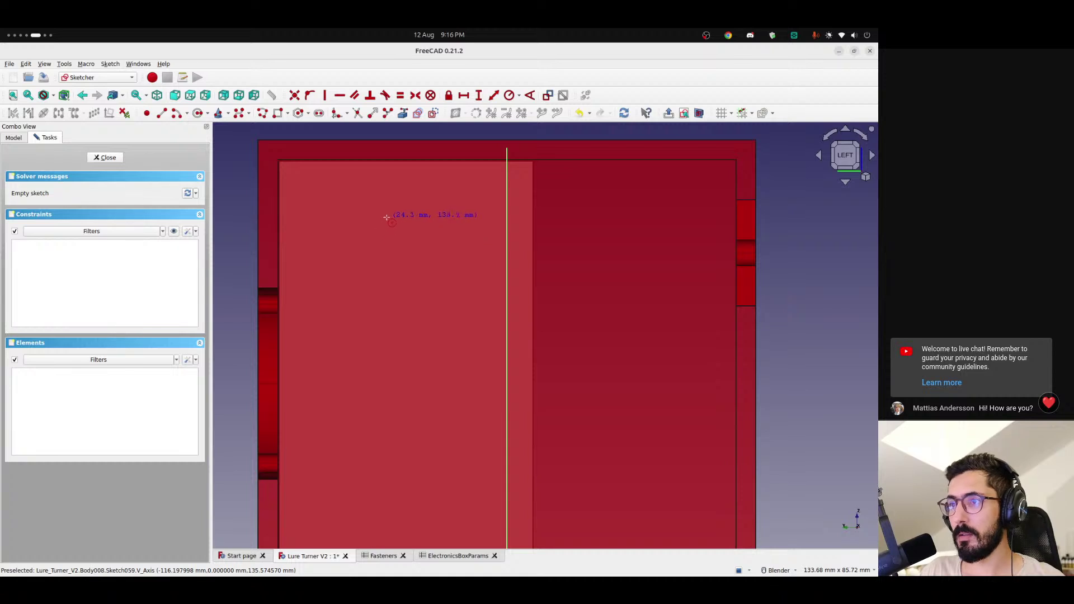
pyautogui.click(397, 212)
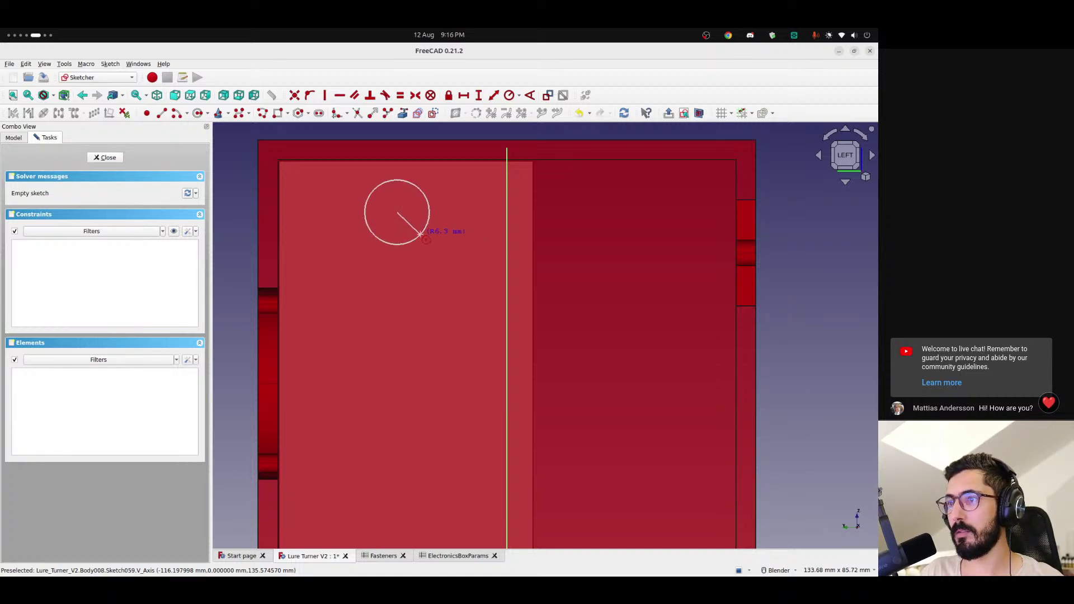
pyautogui.click(416, 220)
pyautogui.moveTo(409, 340)
pyautogui.keyDown('shift'); pyautogui.mouseDown(button='middle')
pyautogui.moveTo(376, 221)
pyautogui.moveTo(398, 285)
pyautogui.mouseUp(button='middle'); pyautogui.keyUp('shift')
pyautogui.click(379, 372)
pyautogui.click(404, 385)
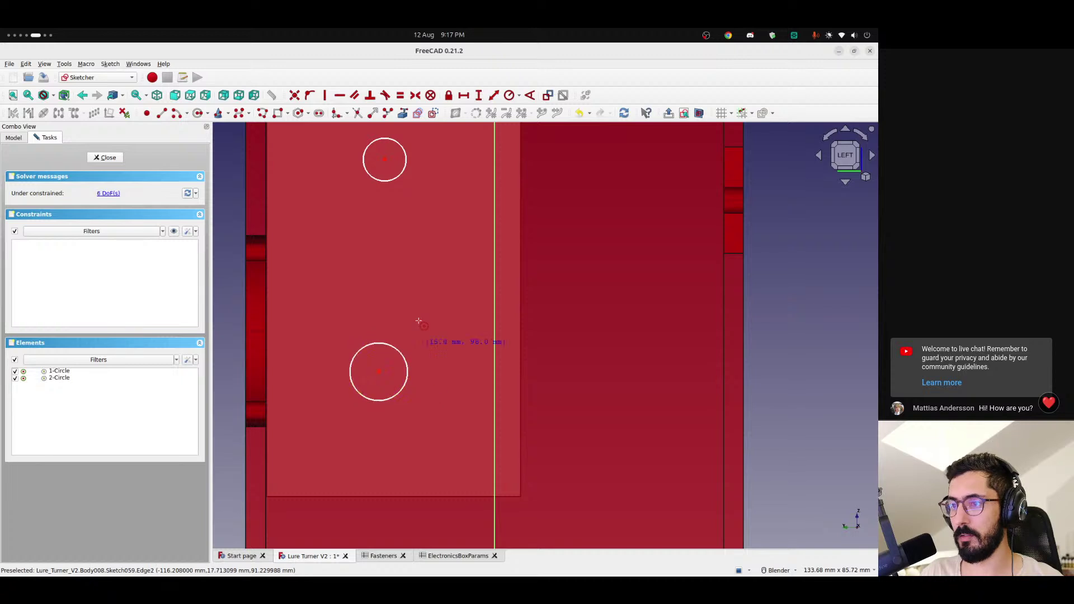
# - Constrain the two circles to equal size and align their centres vertically
pyautogui.rightClick(391, 355)
pyautogui.click(394, 352)
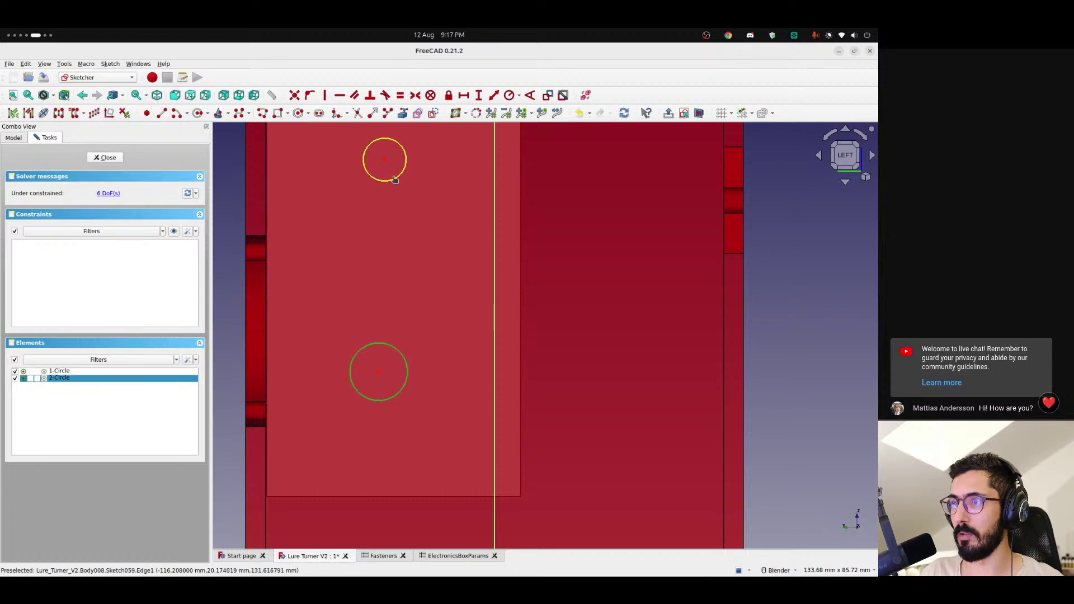
pyautogui.click(395, 179)
pyautogui.click(400, 96)
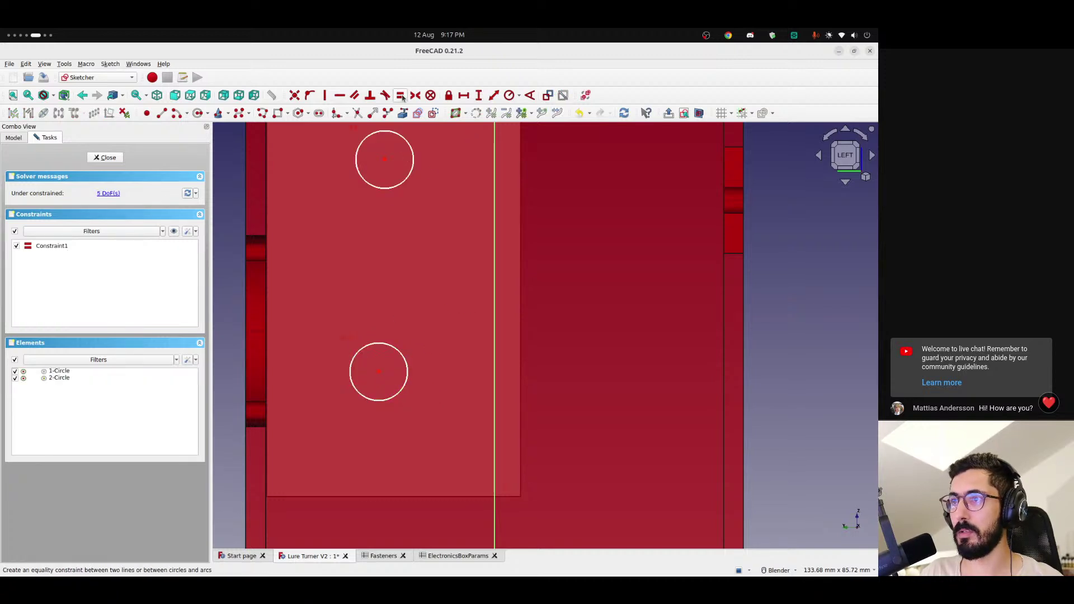
pyautogui.click(378, 372)
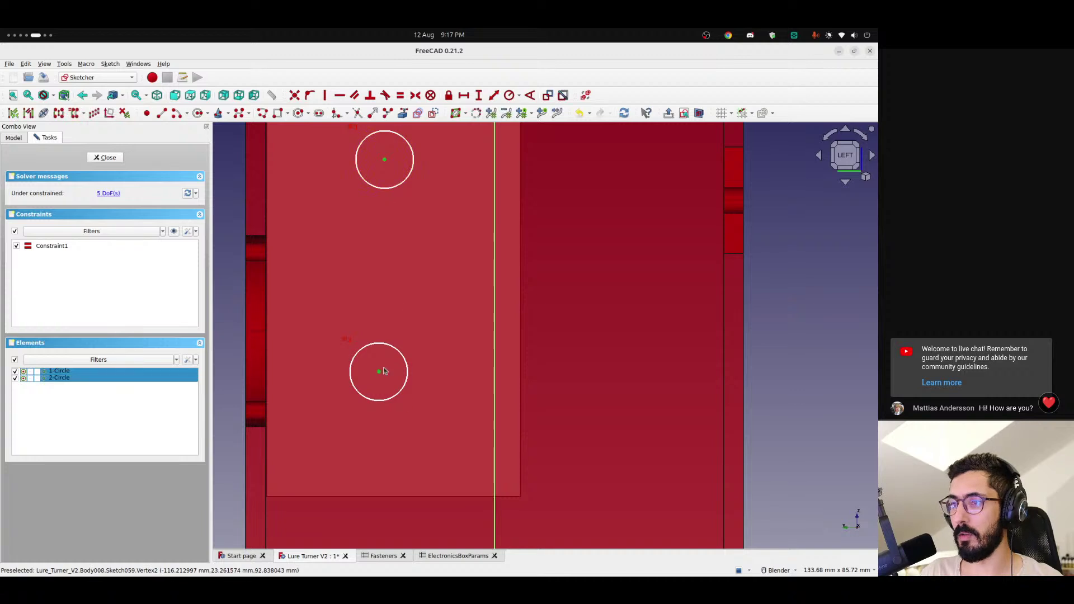
pyautogui.click(325, 96)
pyautogui.scroll(-4, 377, 206)
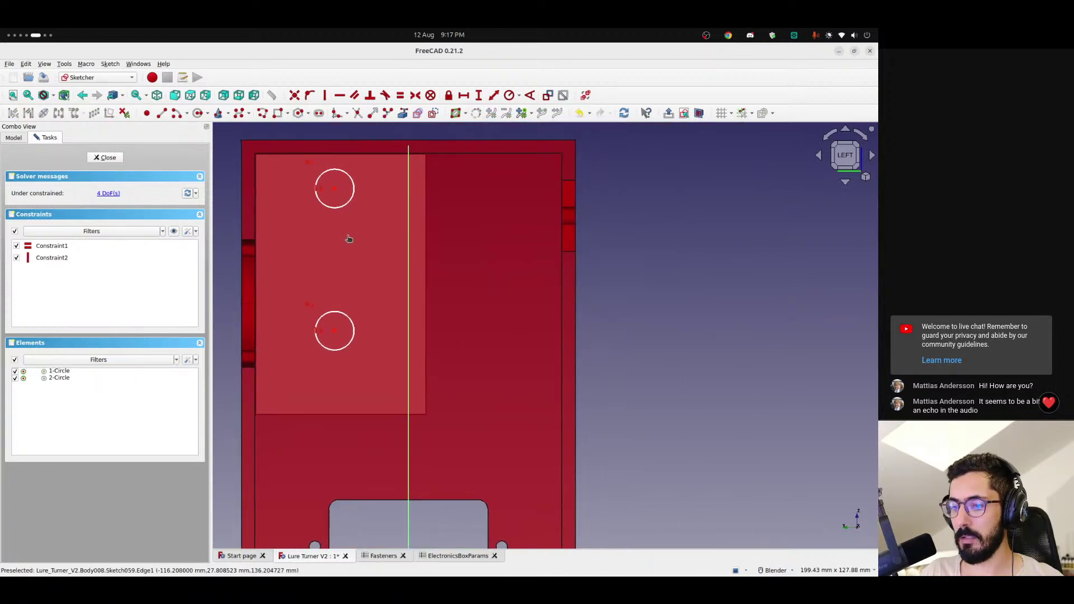
pyautogui.scroll(2, 348, 239)
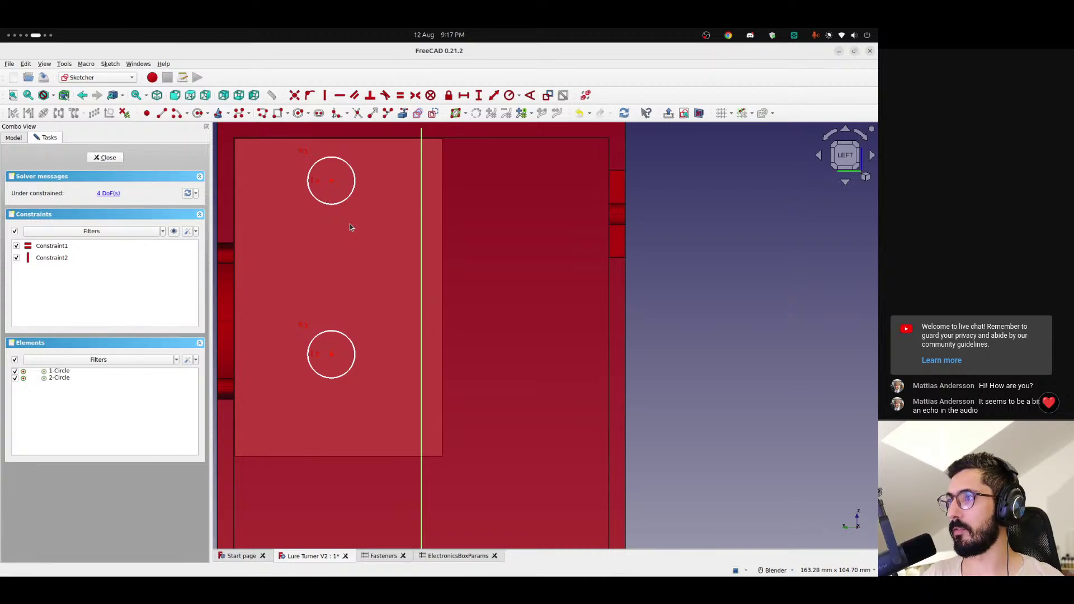
# - Switch to Carla and disconnect the fifine microphone's capture outputs from OBS inputs input_FL-217 and input_FR-219
pyautogui.hotkey('ctrl', 'alt', 'Right')
pyautogui.hotkey('ctrl', 'alt', 'Right')
pyautogui.hotkey('ctrl', 'alt', 'Left')
pyautogui.hotkey('ctrl', 'alt', 'Left')
pyautogui.hotkey('ctrl', 'alt', 'Left')
pyautogui.hotkey('ctrl', 'alt', 'Left')
pyautogui.hotkey('ctrl', 'alt', 'Left')
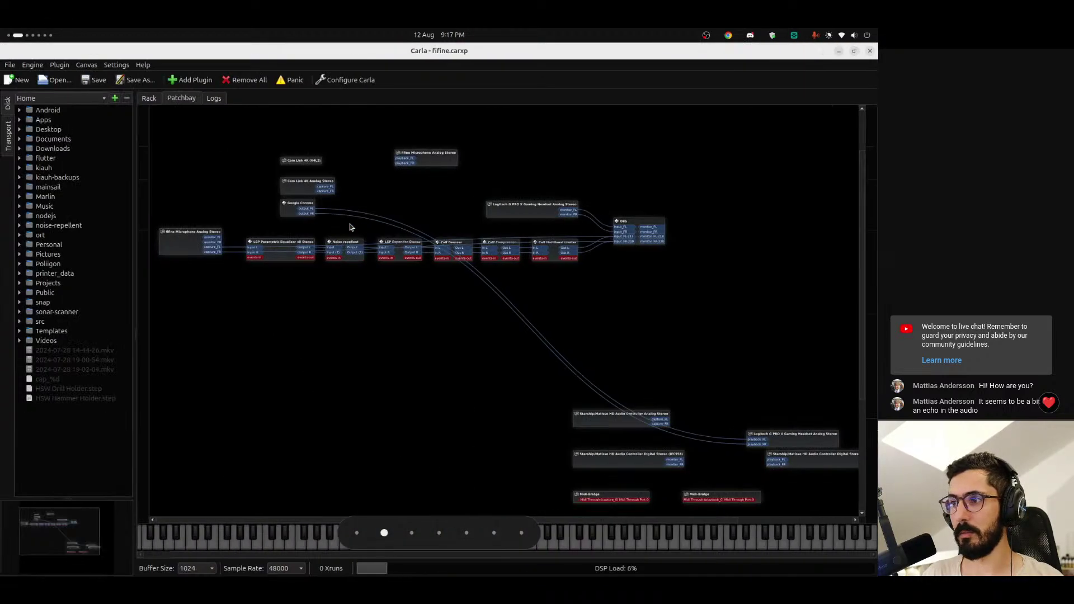
pyautogui.moveTo(190, 240)
pyautogui.mouseDown()
pyautogui.moveTo(175, 186)
pyautogui.moveTo(181, 225)
pyautogui.mouseUp()
pyautogui.rightClick(213, 240)
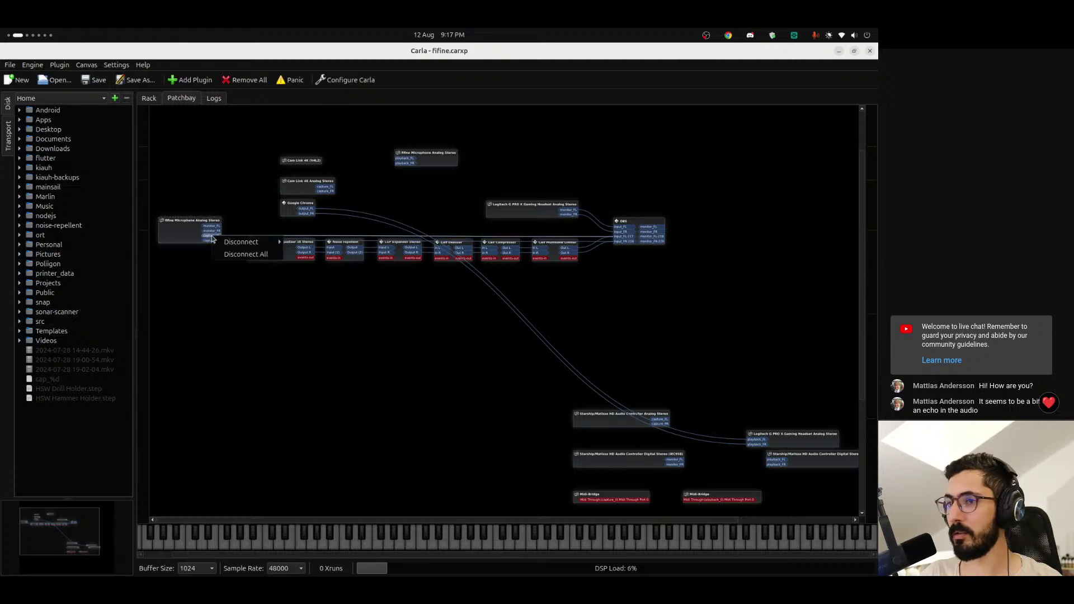
pyautogui.moveTo(242, 241)
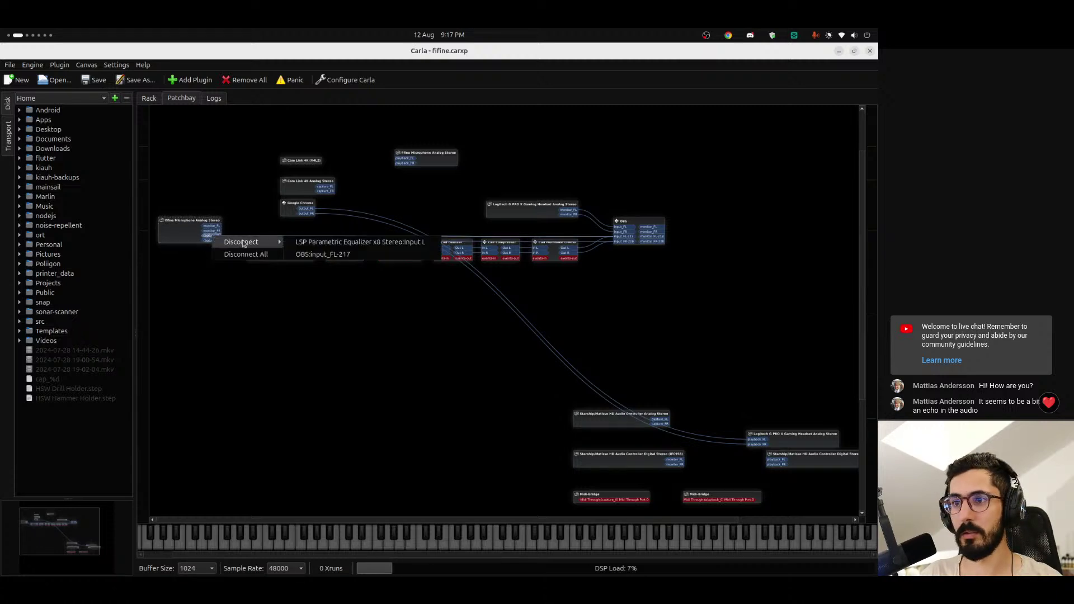
pyautogui.click(329, 254)
pyautogui.rightClick(215, 241)
pyautogui.moveTo(246, 248)
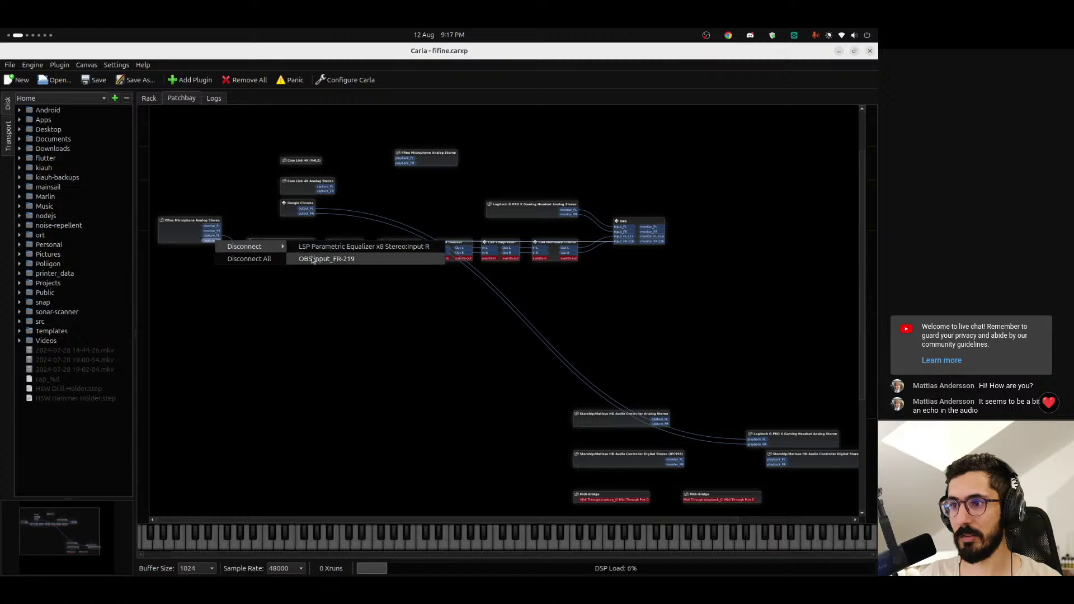
pyautogui.click(313, 246)
# - Rearrange the patchbay: microphone node near the equalizer, Google Chrome node near the headset playback, both Starship/Matisse source nodes around Chrome
pyautogui.moveTo(183, 230)
pyautogui.mouseDown()
pyautogui.moveTo(180, 187)
pyautogui.moveTo(182, 239)
pyautogui.mouseUp()
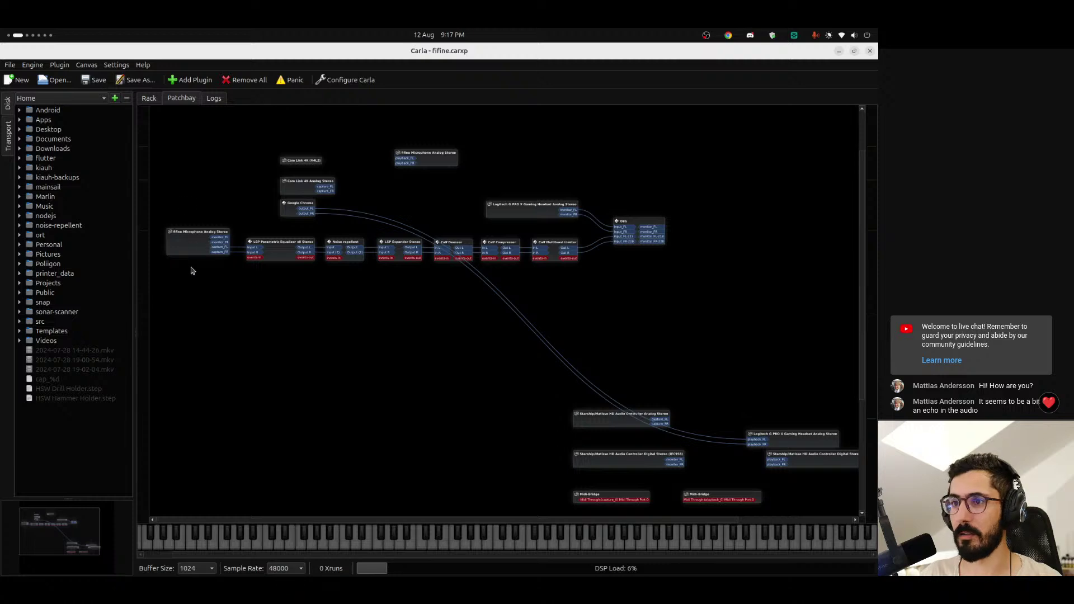
pyautogui.moveTo(185, 238)
pyautogui.mouseDown()
pyautogui.moveTo(213, 255)
pyautogui.moveTo(201, 240)
pyautogui.mouseUp()
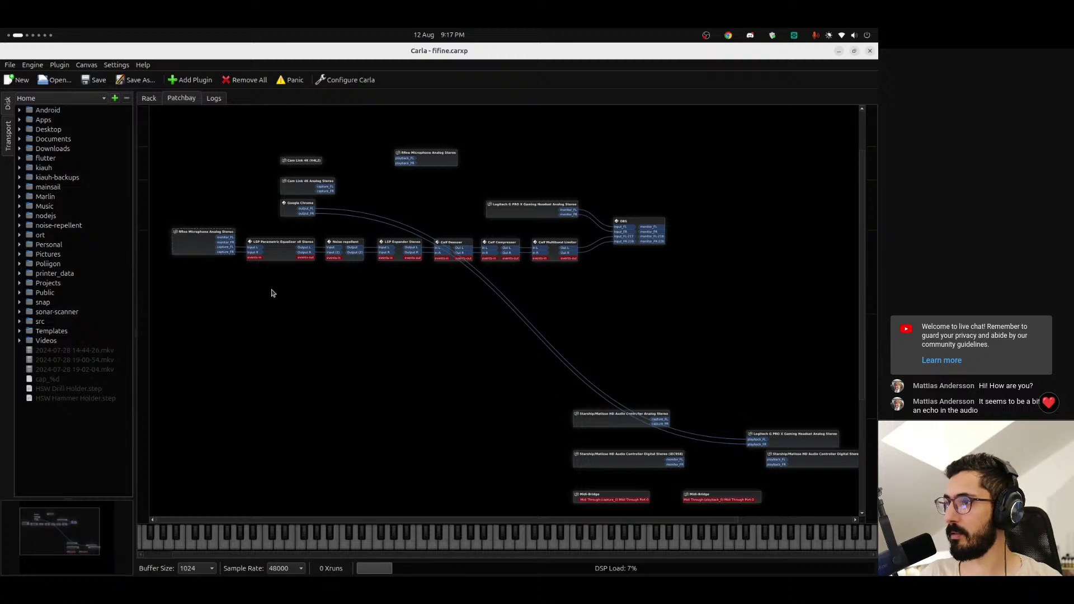
pyautogui.moveTo(287, 204); pyautogui.dragTo(513, 434)
pyautogui.moveTo(618, 417); pyautogui.dragTo(482, 397)
pyautogui.moveTo(613, 454); pyautogui.dragTo(466, 457)
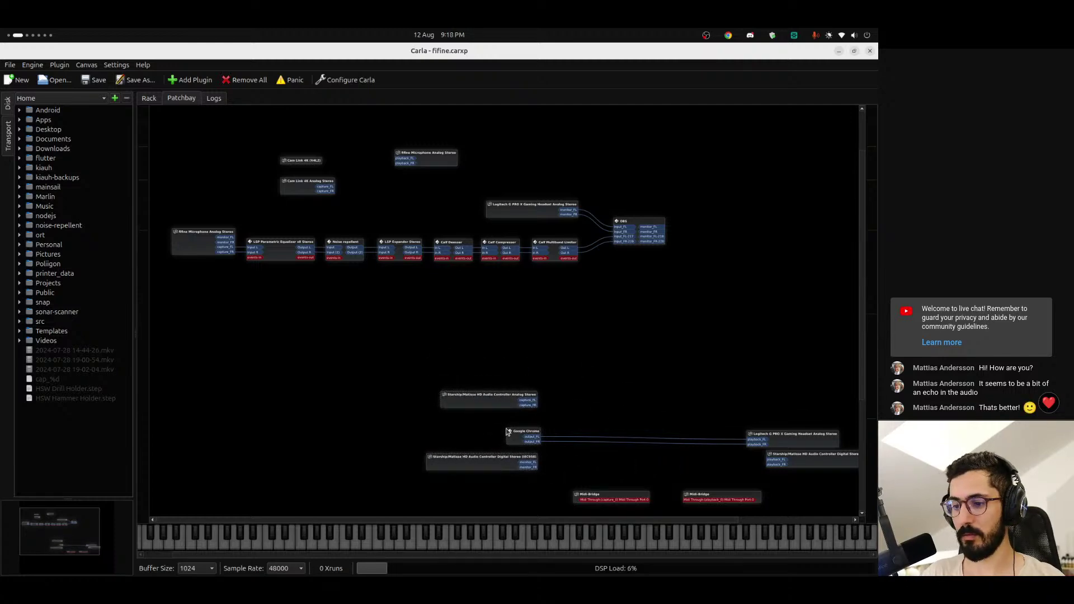
# - Switch back to FreeCAD and examine the circles' position between the box's inner wall and the power supply block
pyautogui.hotkey('ctrl', 'alt', 'Right')
pyautogui.hotkey('ctrl', 'alt', 'Right')
pyautogui.hotkey('ctrl', 'alt', 'Right')
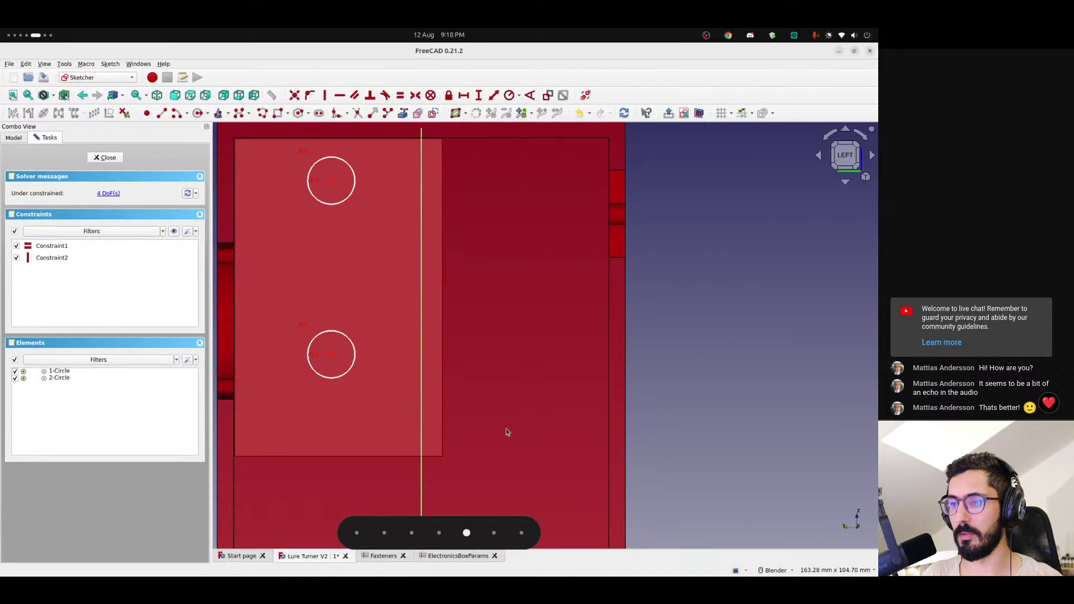
pyautogui.scroll(-2, 326, 241)
pyautogui.moveTo(328, 239)
pyautogui.keyDown('shift'); pyautogui.mouseDown(button='middle')
pyautogui.moveTo(396, 292)
pyautogui.moveTo(429, 266)
pyautogui.moveTo(405, 291)
pyautogui.mouseUp(button='middle'); pyautogui.keyUp('shift')
pyautogui.scroll(3, 387, 267)
pyautogui.scroll(-2, 429, 267)
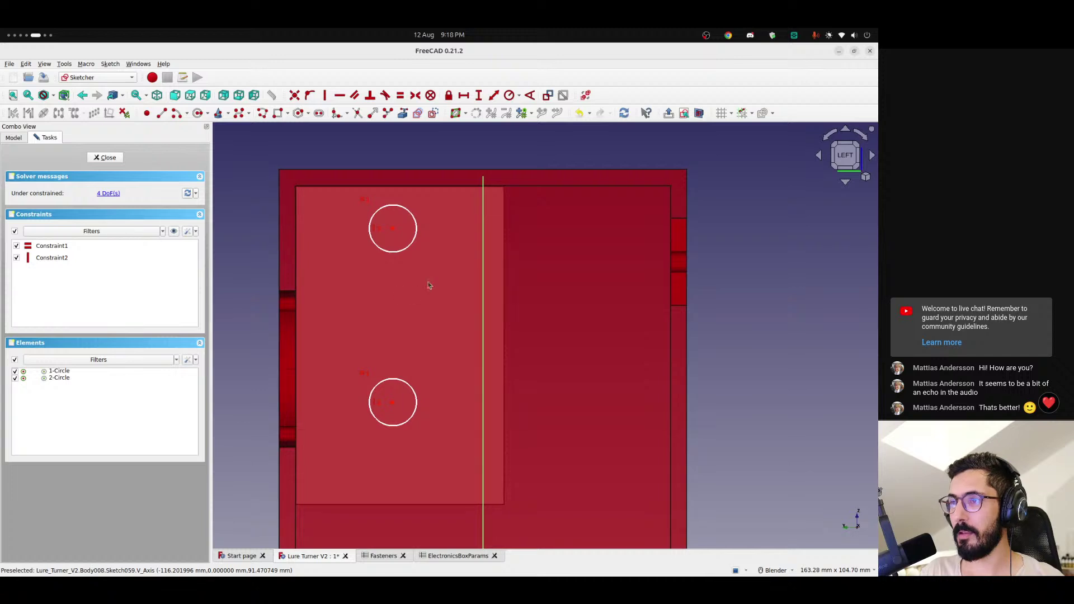
pyautogui.scroll(-5, 434, 290)
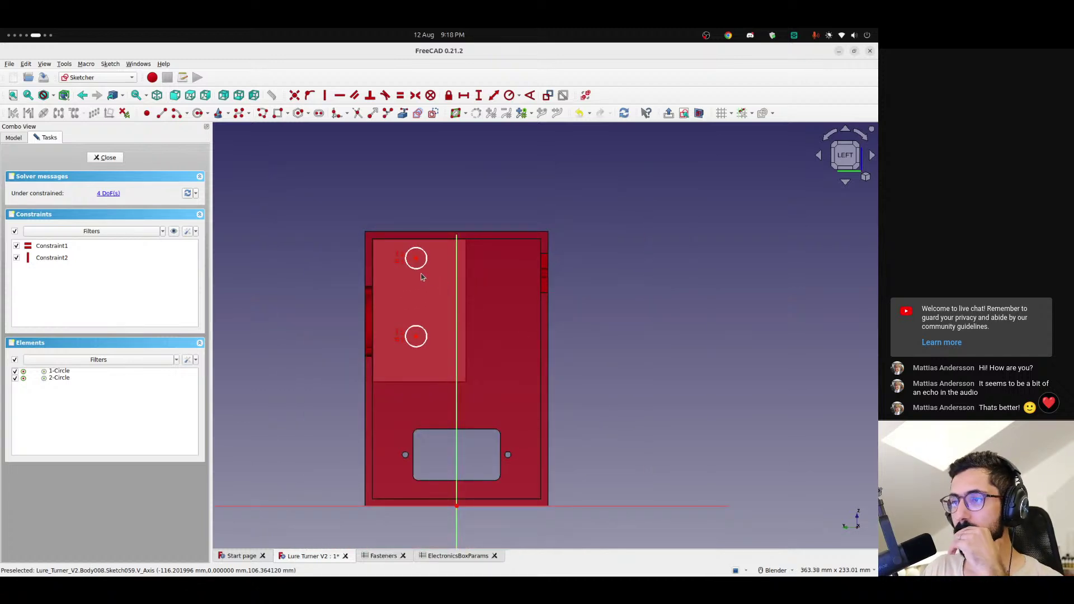
pyautogui.scroll(3, 420, 288)
pyautogui.moveTo(457, 307)
pyautogui.mouseDown(button='middle')
pyautogui.moveTo(314, 314)
pyautogui.moveTo(504, 352)
pyautogui.mouseUp(button='middle')
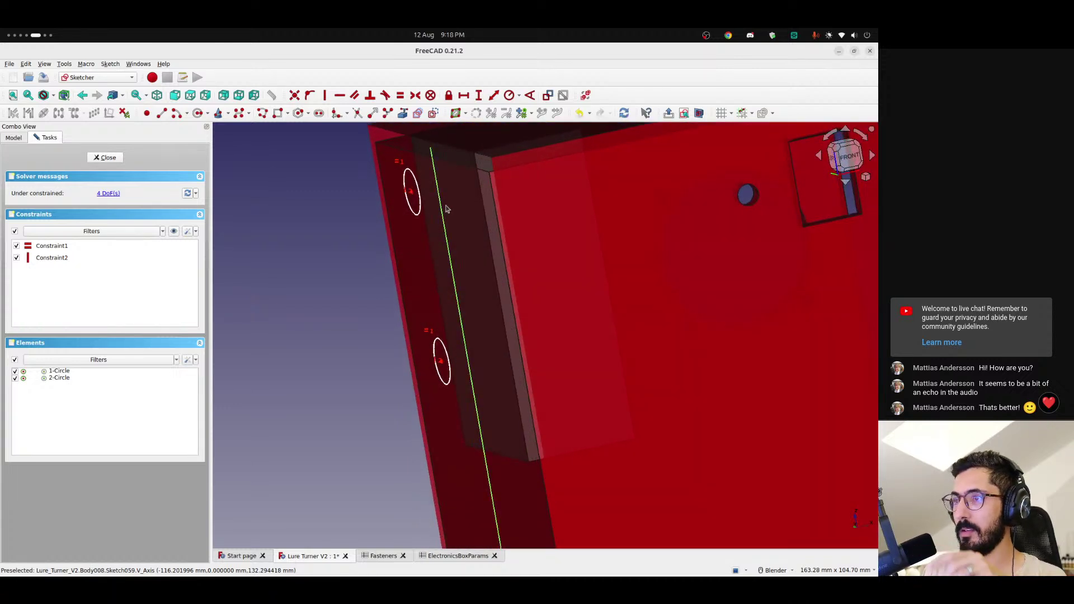
pyautogui.scroll(-3, 447, 209)
pyautogui.scroll(5, 459, 231)
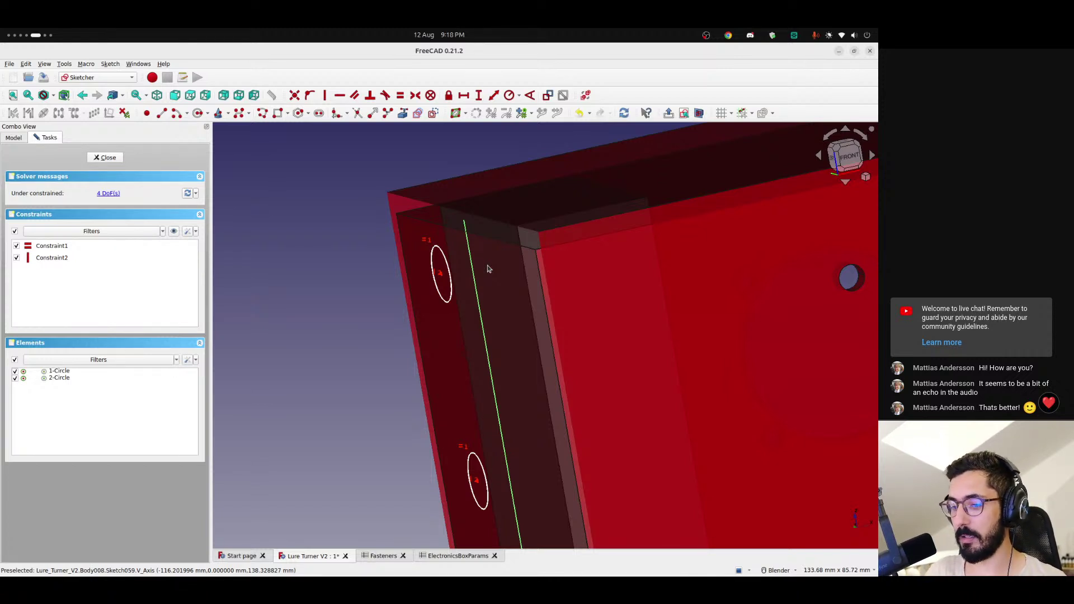
pyautogui.moveTo(486, 265); pyautogui.dragTo(442, 274, button='middle')
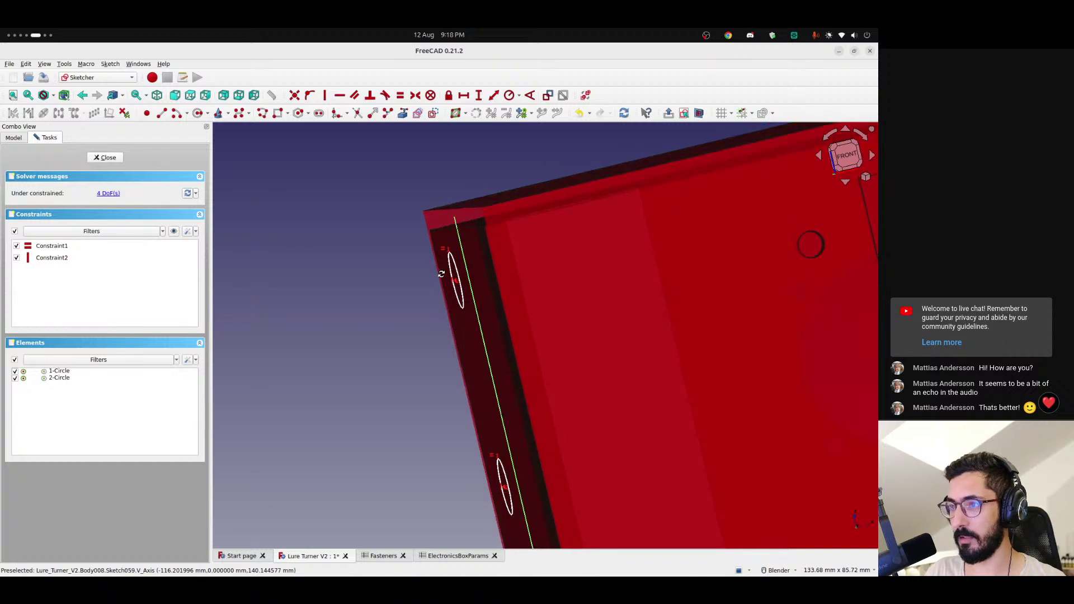
# - Check the screwLength parameter in the Fasteners spreadsheet
pyautogui.click(382, 555)
pyautogui.click(279, 215)
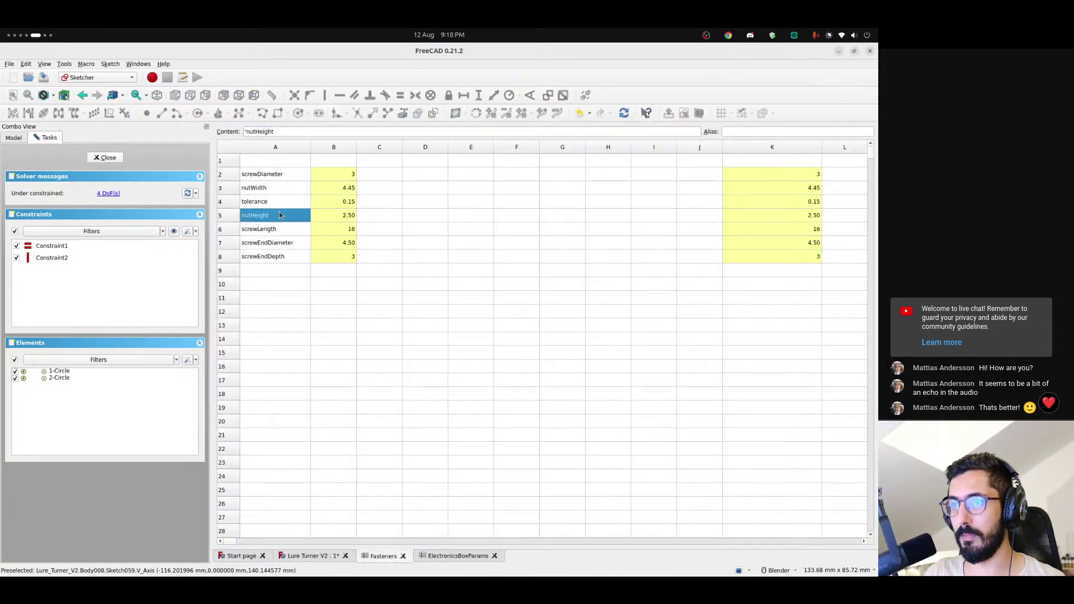
pyautogui.click(344, 180)
pyautogui.moveTo(351, 231); pyautogui.dragTo(275, 231)
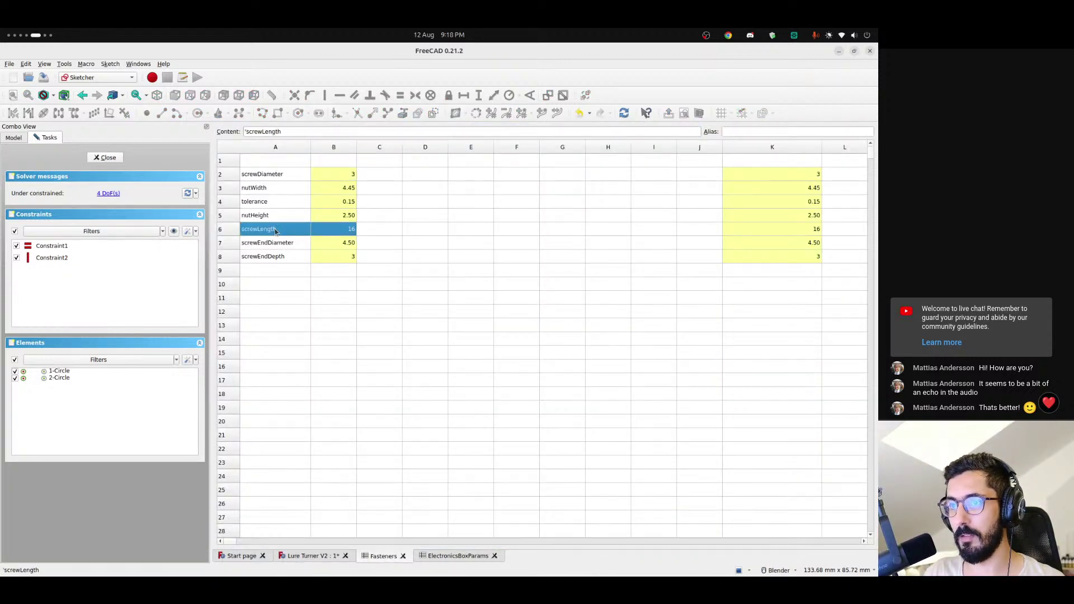
pyautogui.click(363, 234)
pyautogui.moveTo(352, 234); pyautogui.dragTo(270, 234)
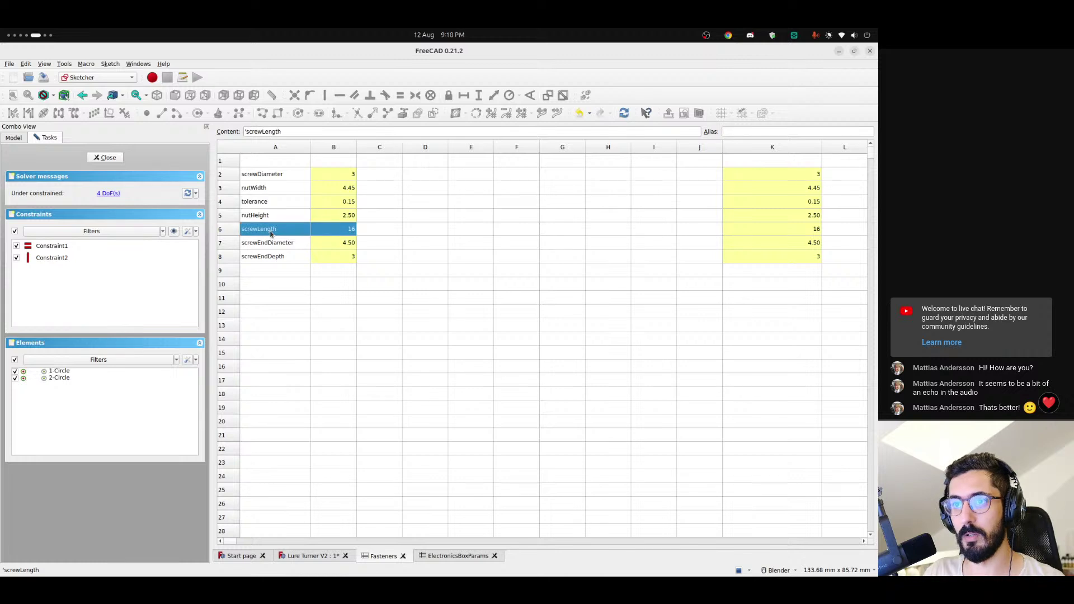
pyautogui.click(367, 233)
pyautogui.moveTo(351, 234); pyautogui.dragTo(269, 233)
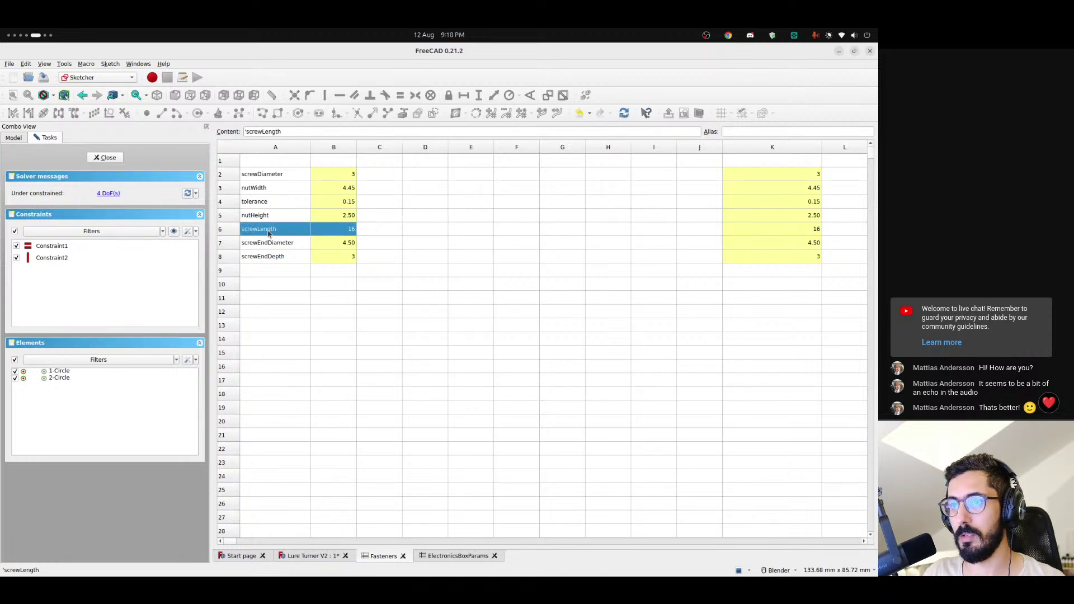
pyautogui.click(284, 272)
pyautogui.click(347, 231)
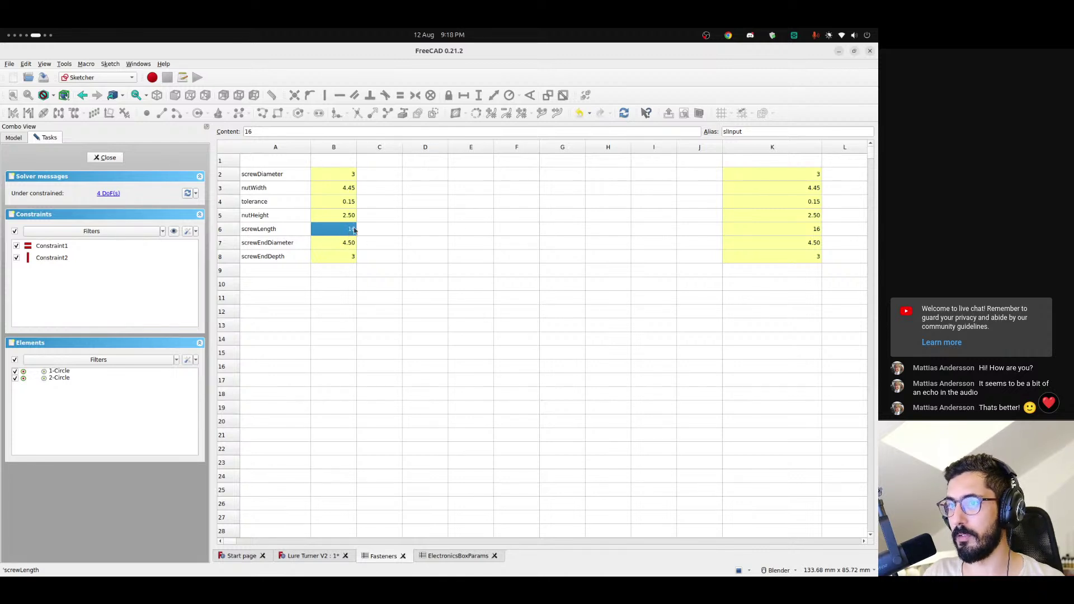
# - Return to the Lure Turner V2 model and select the upper spacer circle for a diameter constraint
pyautogui.click(309, 555)
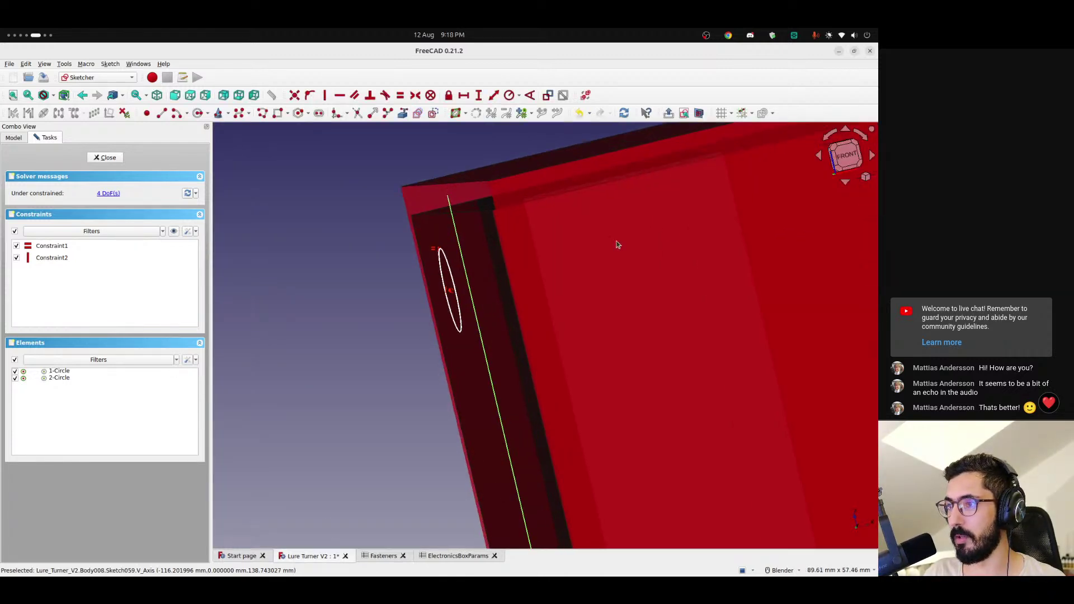
pyautogui.moveTo(635, 244)
pyautogui.mouseDown(button='middle')
pyautogui.moveTo(501, 341)
pyautogui.moveTo(535, 333)
pyautogui.mouseUp(button='middle')
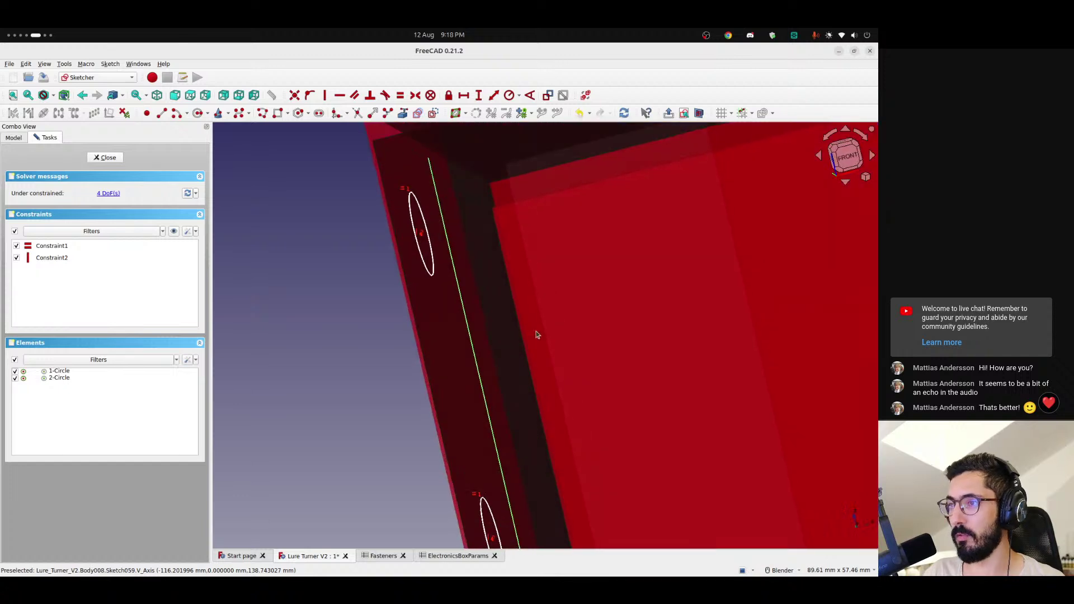
pyautogui.moveTo(428, 265); pyautogui.dragTo(525, 273, button='middle')
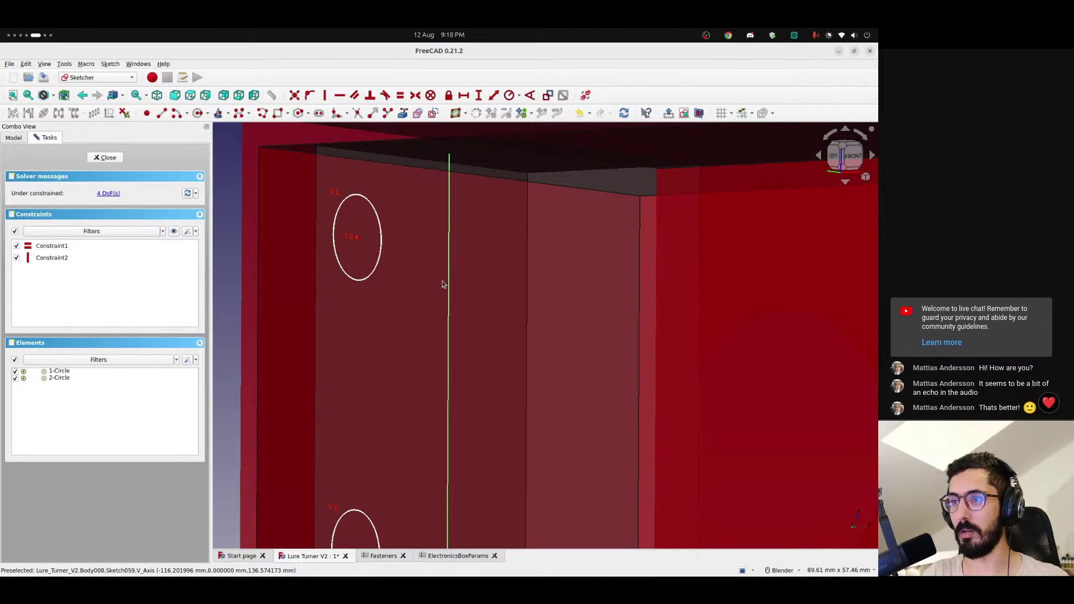
pyautogui.moveTo(389, 285)
pyautogui.mouseDown(button='middle')
pyautogui.moveTo(473, 288)
pyautogui.moveTo(432, 301)
pyautogui.moveTo(479, 279)
pyautogui.moveTo(528, 304)
pyautogui.moveTo(518, 307)
pyautogui.moveTo(477, 259)
pyautogui.moveTo(507, 229)
pyautogui.mouseUp(button='middle')
pyautogui.moveTo(450, 223); pyautogui.dragTo(449, 257)
pyautogui.click(450, 258)
pyautogui.click(519, 95)
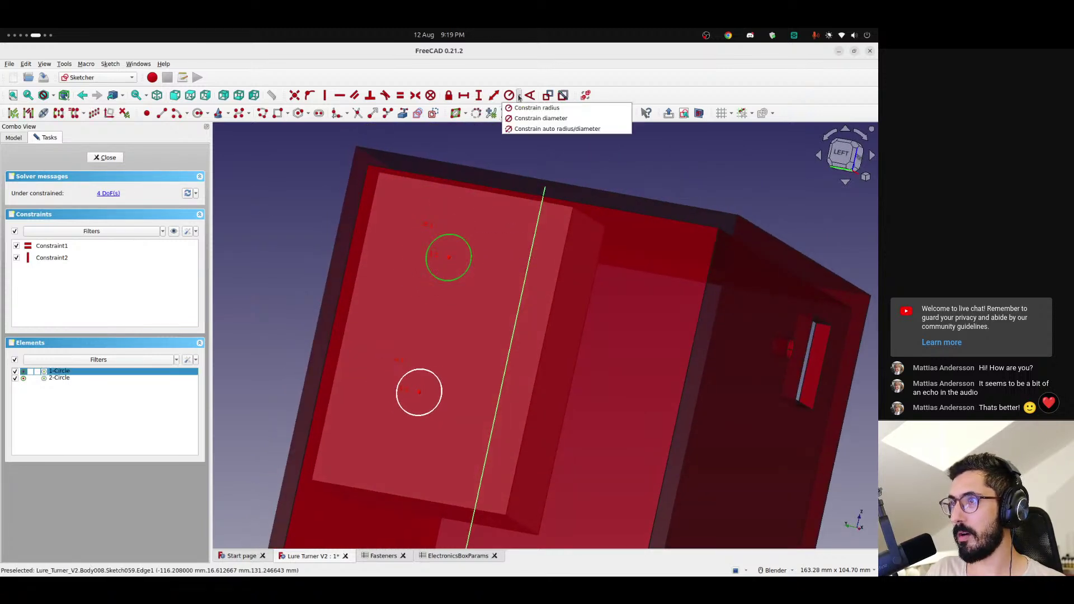
pyautogui.click(531, 117)
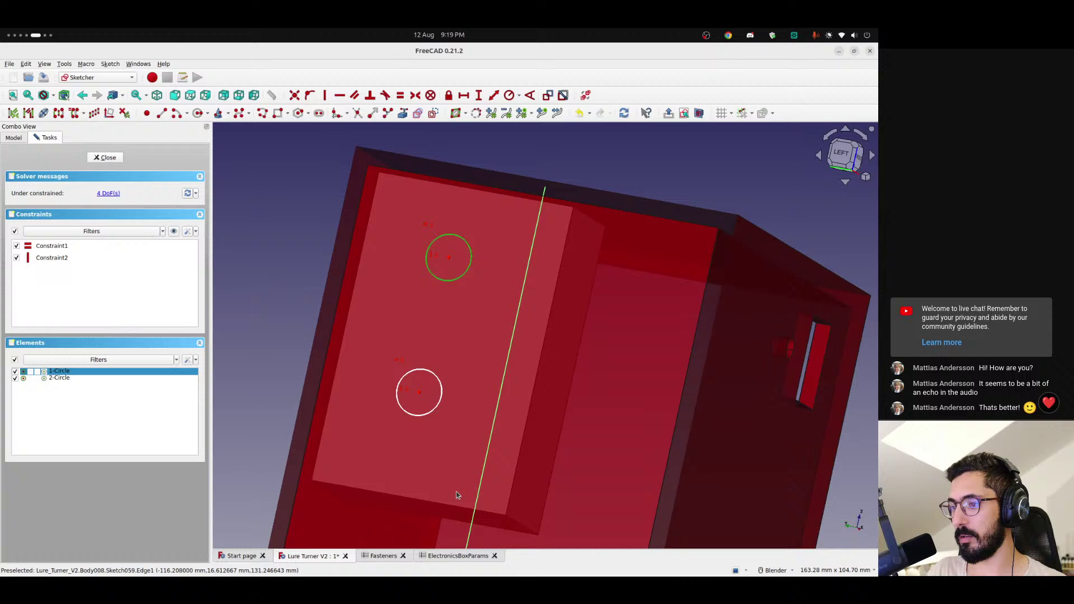
# - Check the power supply parameters in the ElectronicsBoxParams spreadsheet
pyautogui.click(435, 558)
pyautogui.click(263, 353)
pyautogui.rightClick(259, 351)
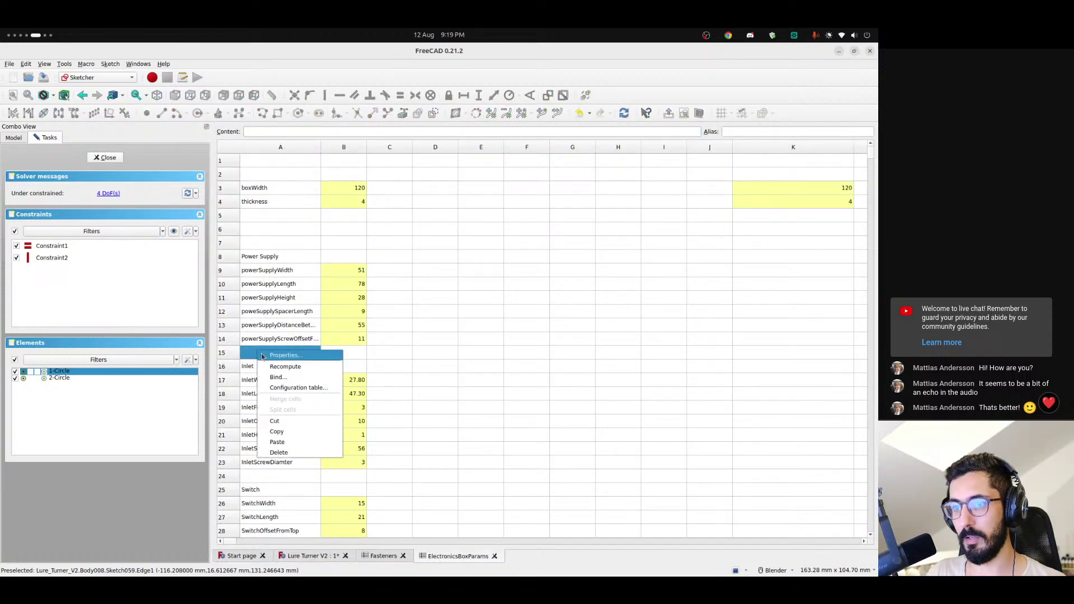
pyautogui.click(229, 354)
pyautogui.click(230, 355)
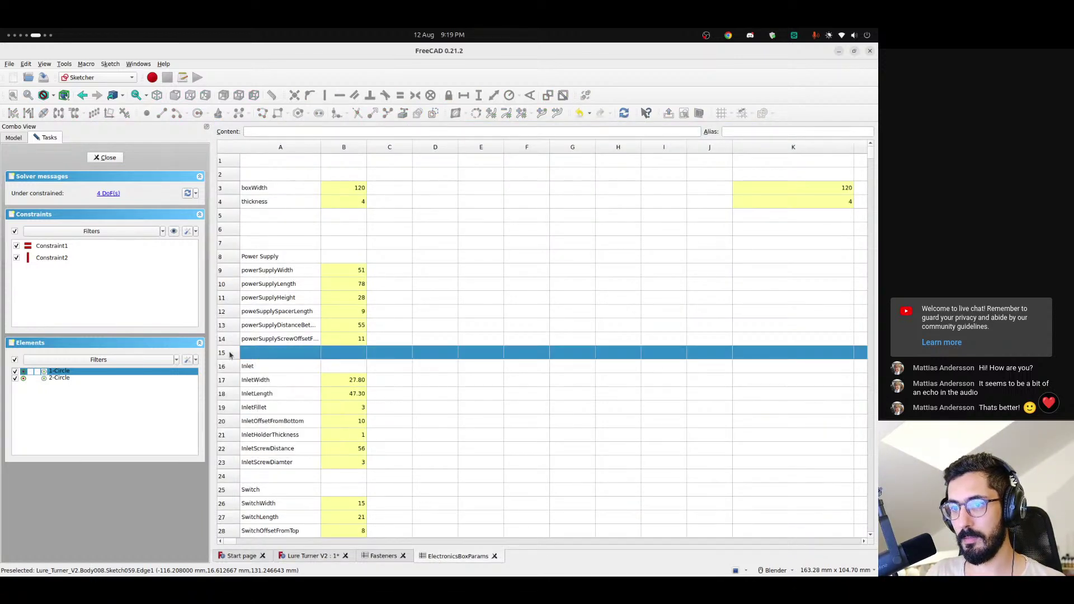
pyautogui.click(307, 325)
# - Back in the Lure Turner V2 model, constrain the upper circle's diameter with the formula <<Fasteners>>.screwDiameter + 6
pyautogui.click(311, 556)
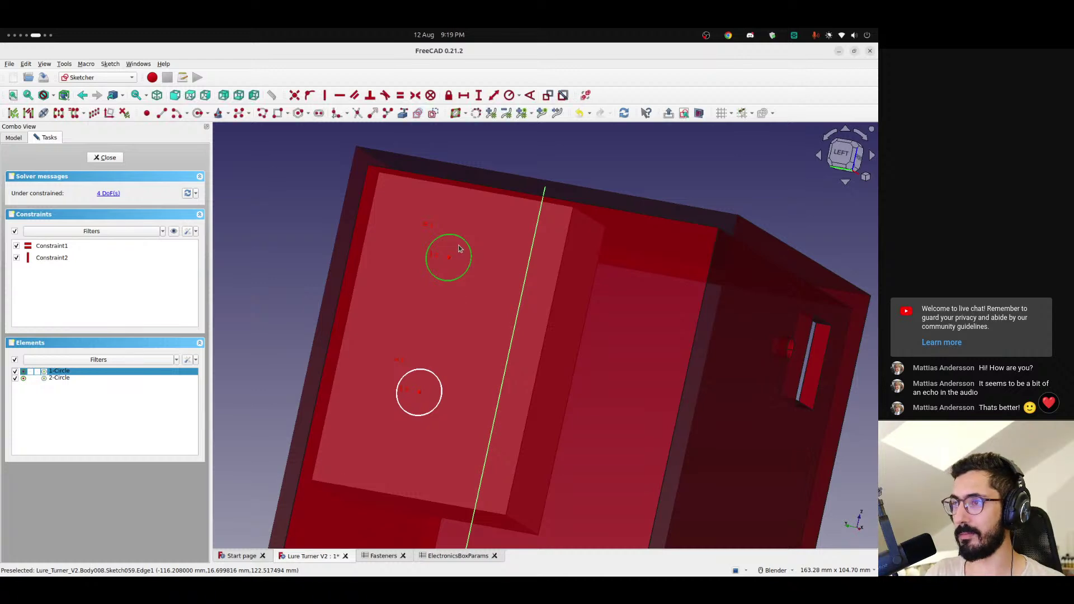
pyautogui.scroll(1, 464, 213)
pyautogui.click(518, 95)
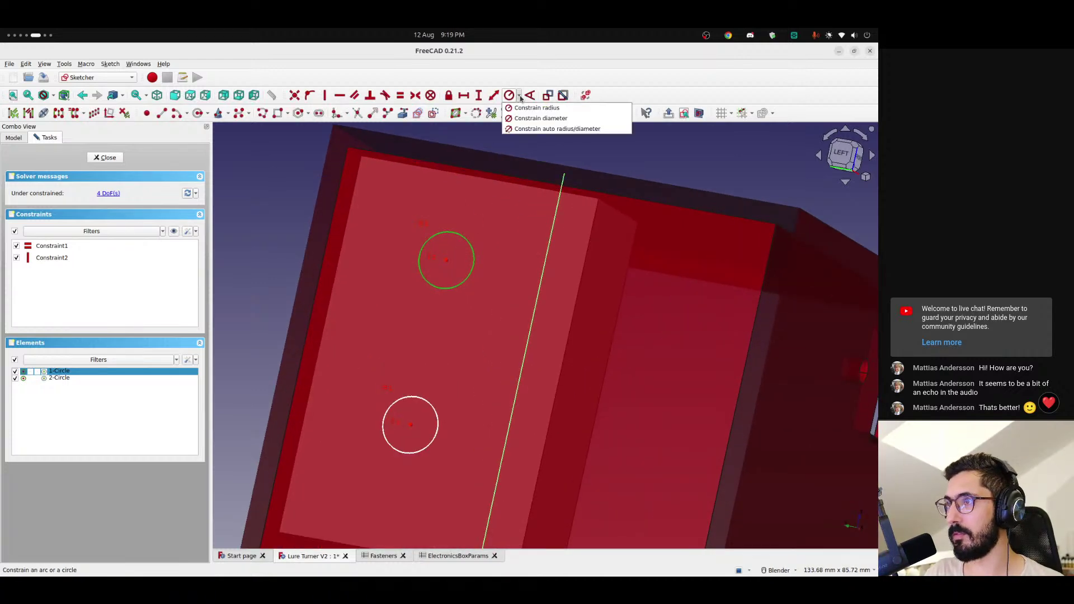
pyautogui.click(534, 122)
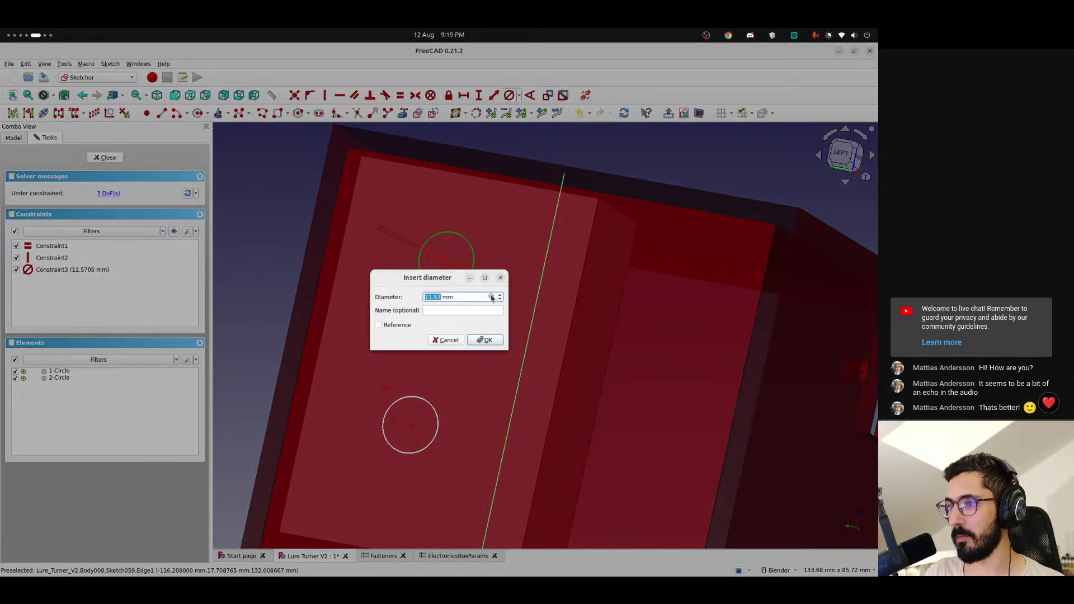
pyautogui.click(491, 297)
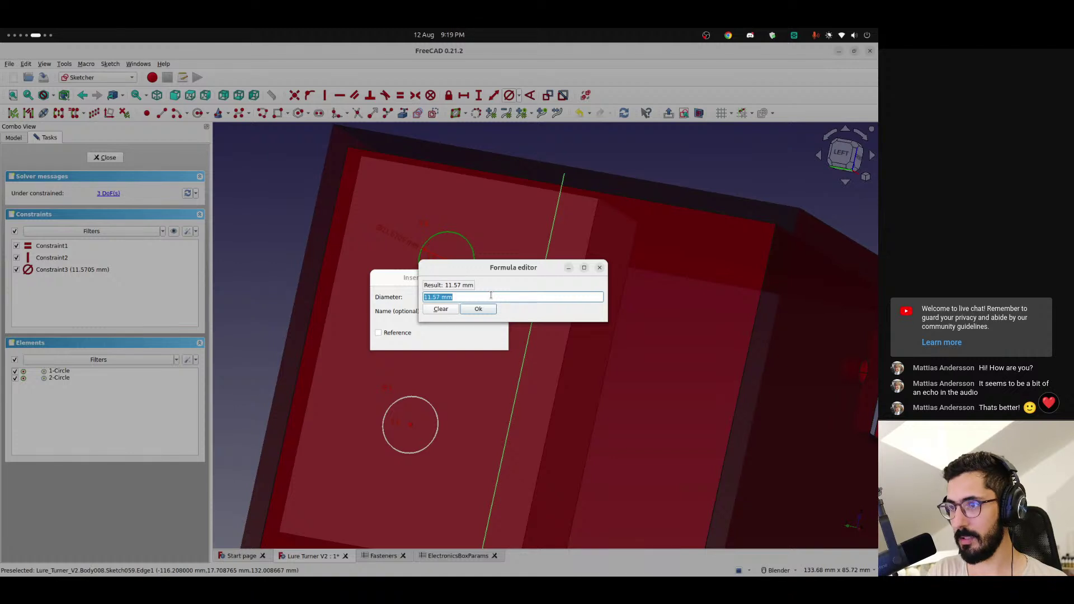
pyautogui.write('<<fas')
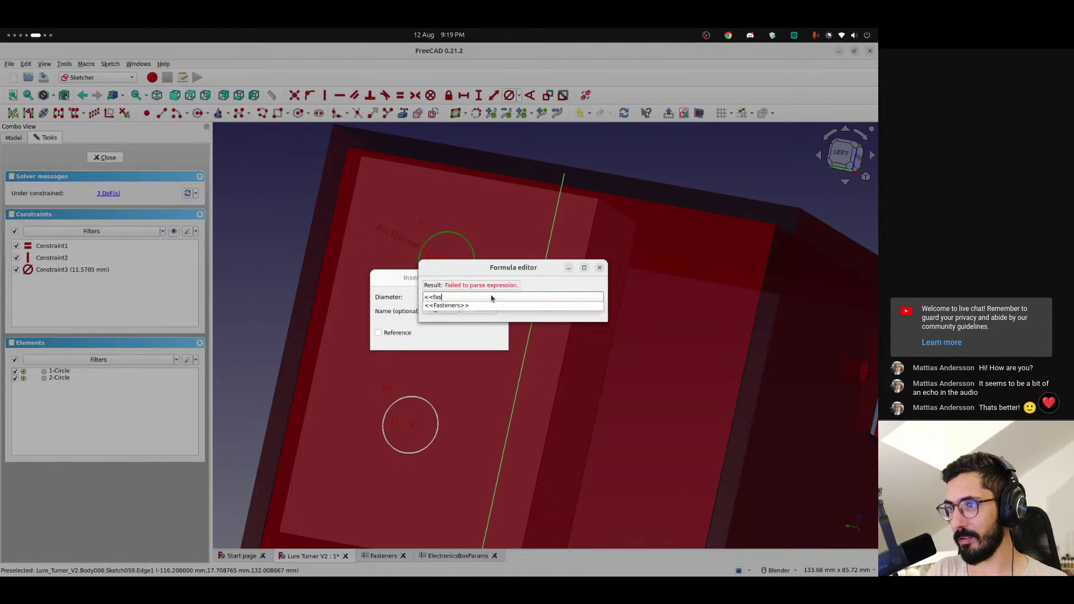
pyautogui.press('Down')
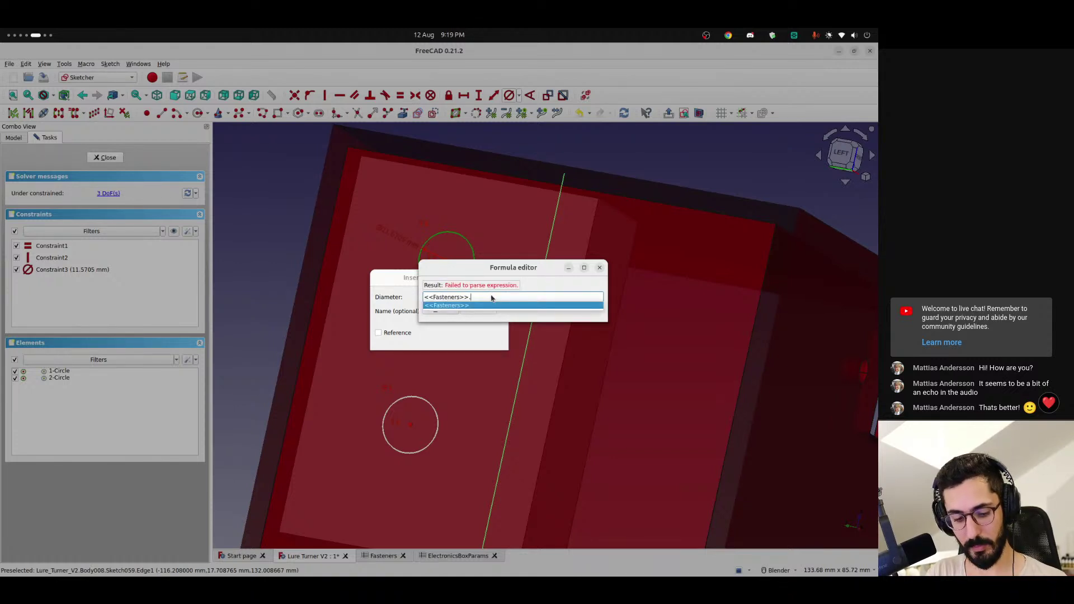
pyautogui.press('Return')
pyautogui.write('sc')
pyautogui.press('Down')
pyautogui.press('Return')
pyautogui.write('+')
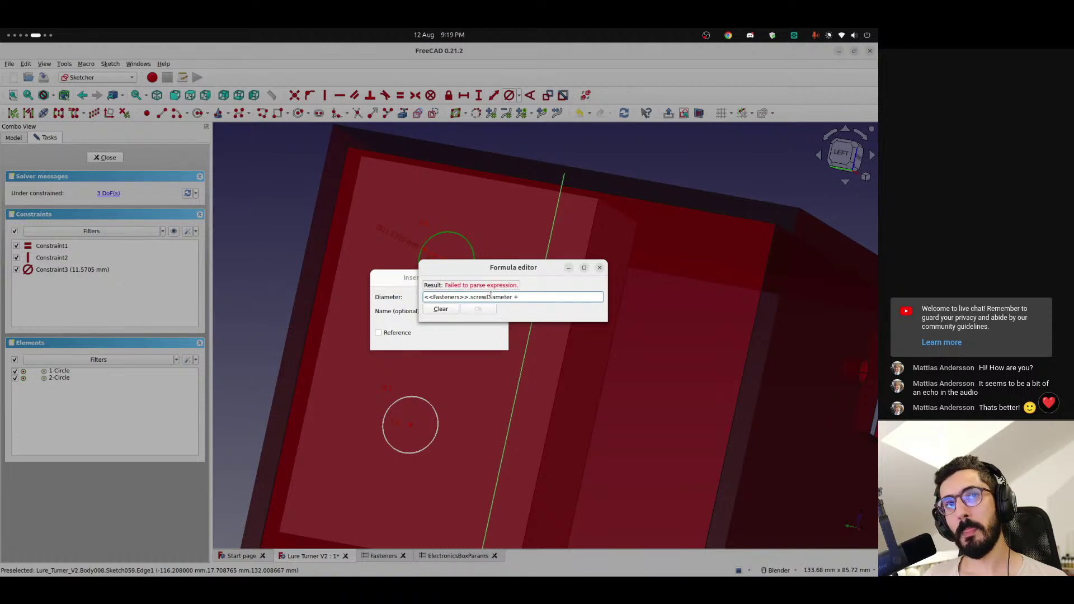
pyautogui.write(' 6')
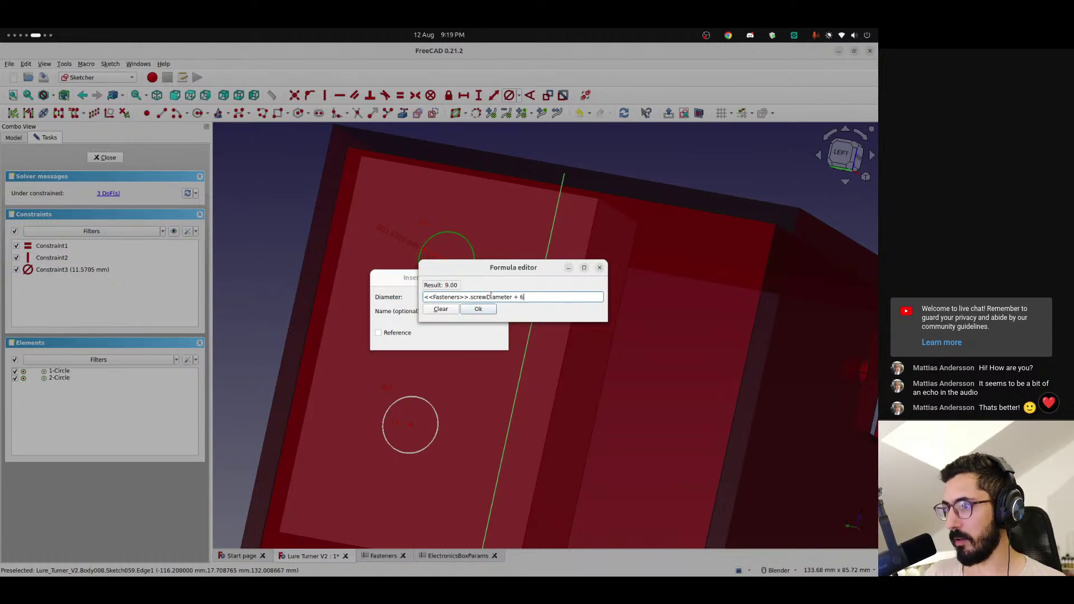
pyautogui.press('Return')
pyautogui.press('Return')
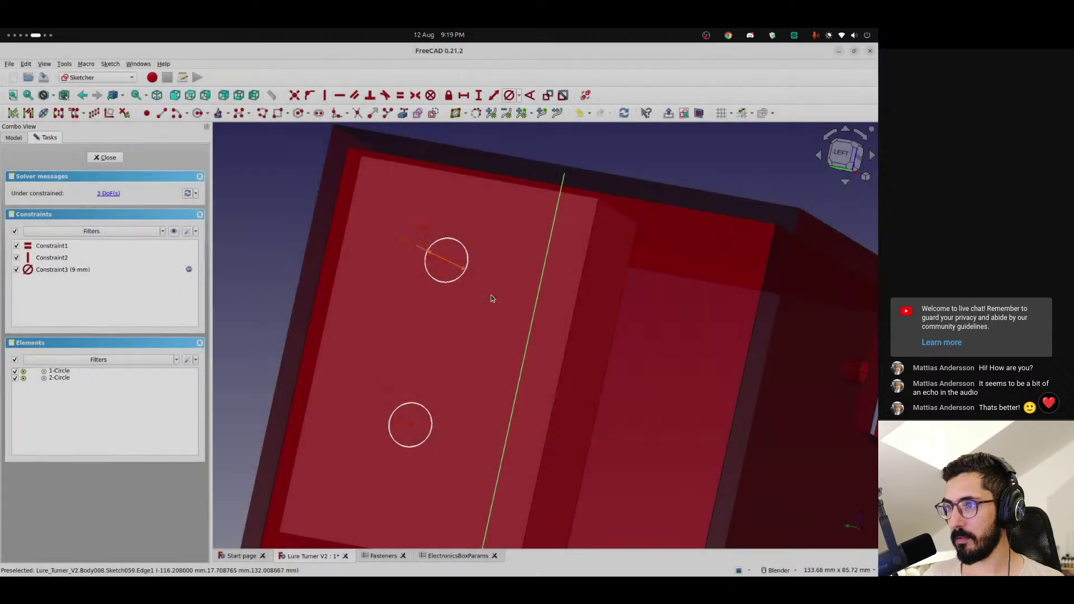
# - Constrain the vertical distance between the two circle centres to <<ElectronicsBoxParams>>.powerSupplyDistanceBetweenScrews
pyautogui.moveTo(459, 293)
pyautogui.mouseDown(button='middle')
pyautogui.moveTo(510, 318)
pyautogui.moveTo(544, 300)
pyautogui.moveTo(506, 319)
pyautogui.moveTo(473, 302)
pyautogui.moveTo(469, 278)
pyautogui.moveTo(498, 274)
pyautogui.moveTo(472, 246)
pyautogui.moveTo(481, 259)
pyautogui.mouseUp(button='middle')
pyautogui.moveTo(443, 274)
pyautogui.mouseDown()
pyautogui.moveTo(443, 286)
pyautogui.moveTo(445, 271)
pyautogui.mouseUp()
pyautogui.scroll(-1, 520, 287)
pyautogui.moveTo(521, 288)
pyautogui.mouseDown(button='middle')
pyautogui.moveTo(537, 302)
pyautogui.moveTo(555, 296)
pyautogui.moveTo(477, 280)
pyautogui.moveTo(527, 287)
pyautogui.mouseUp(button='middle')
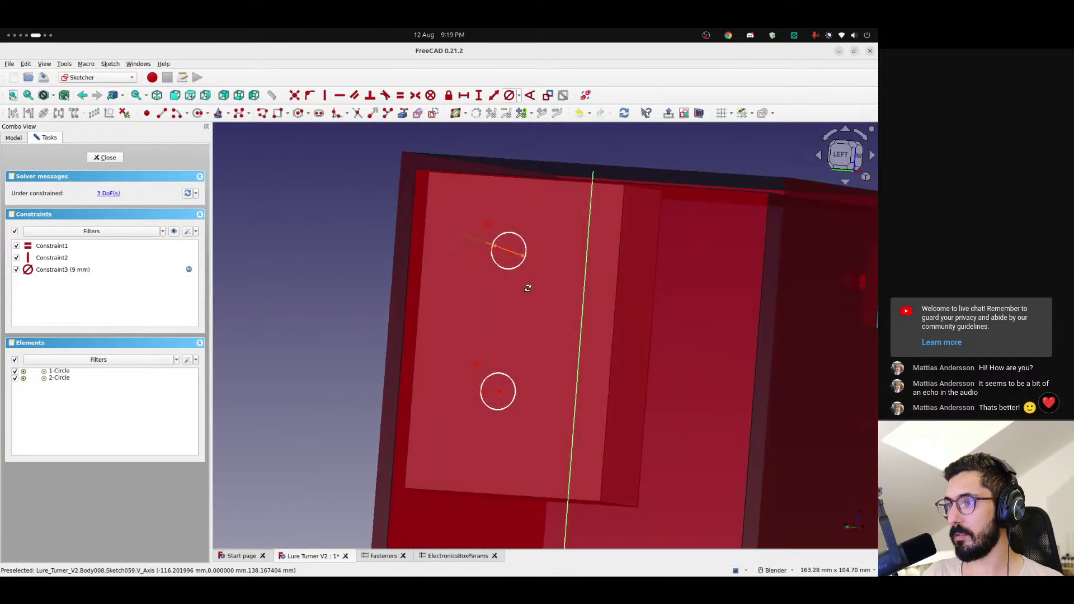
pyautogui.scroll(3, 507, 264)
pyautogui.scroll(-1, 508, 264)
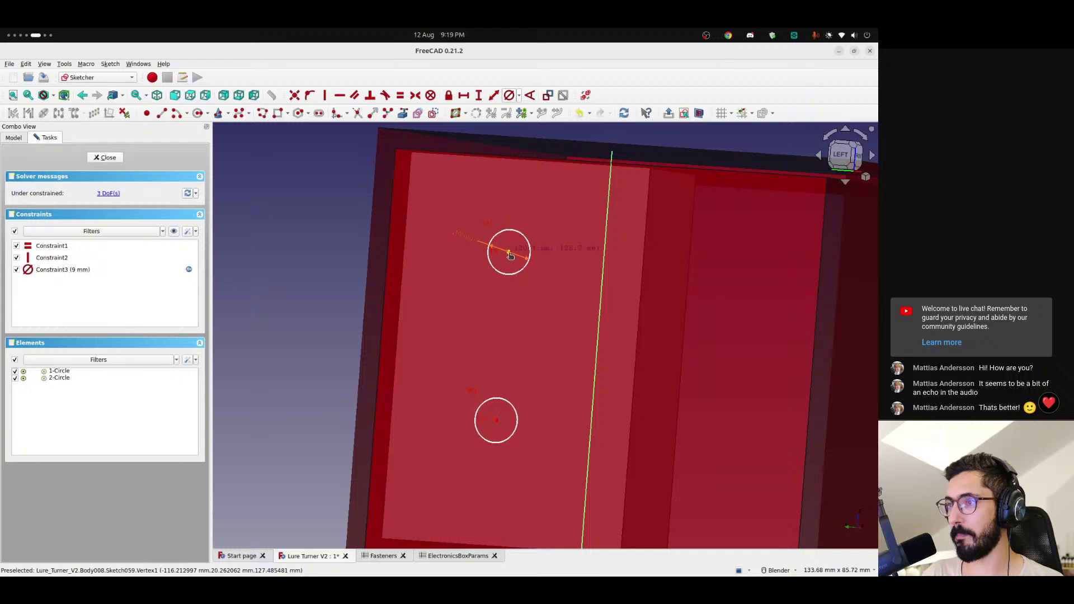
pyautogui.click(505, 247)
pyautogui.click(491, 420)
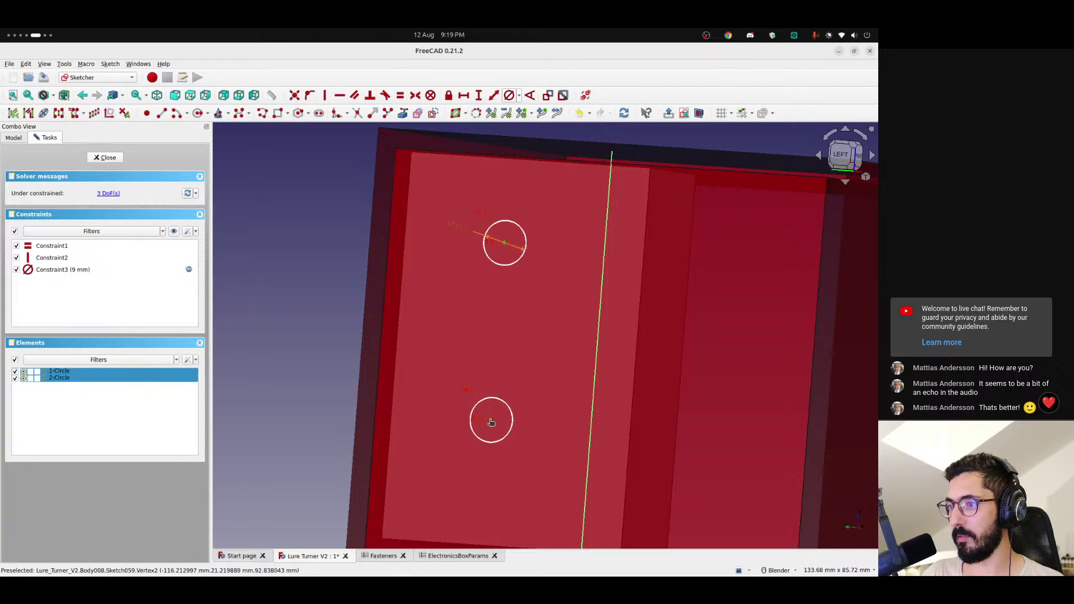
pyautogui.click(479, 96)
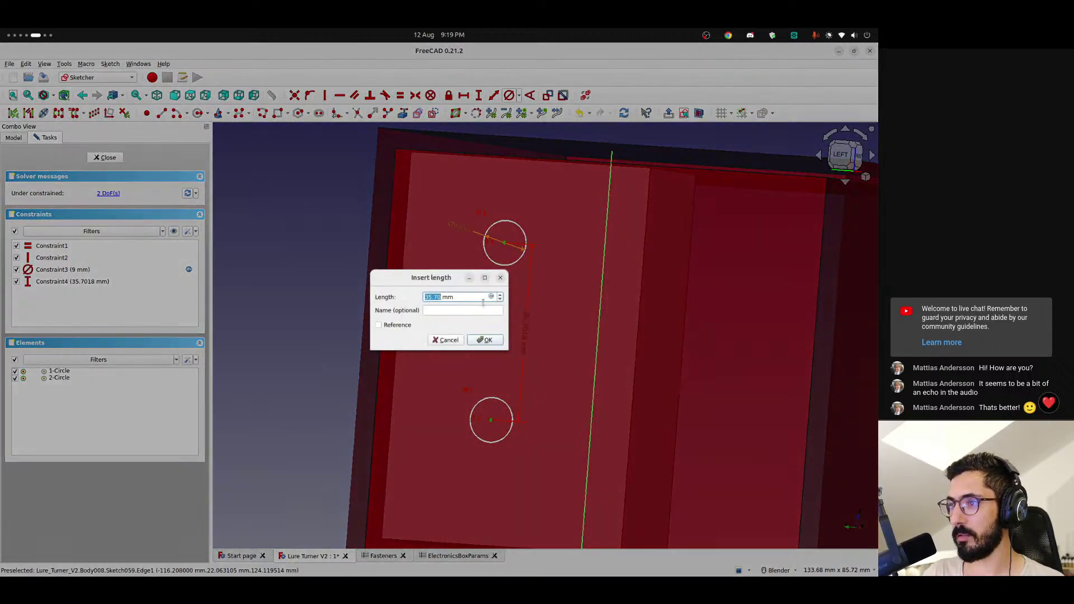
pyautogui.click(490, 297)
pyautogui.write('<<ElectronicsBoxParams>>.pow')
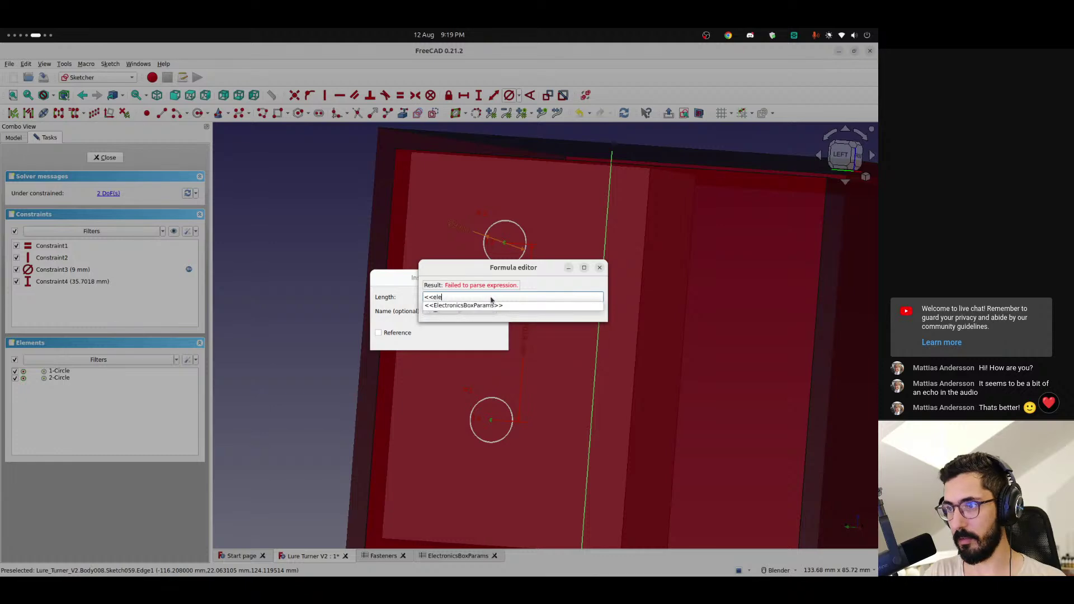
pyautogui.write('e')
pyautogui.press('BackSpace')
pyautogui.write('wer')
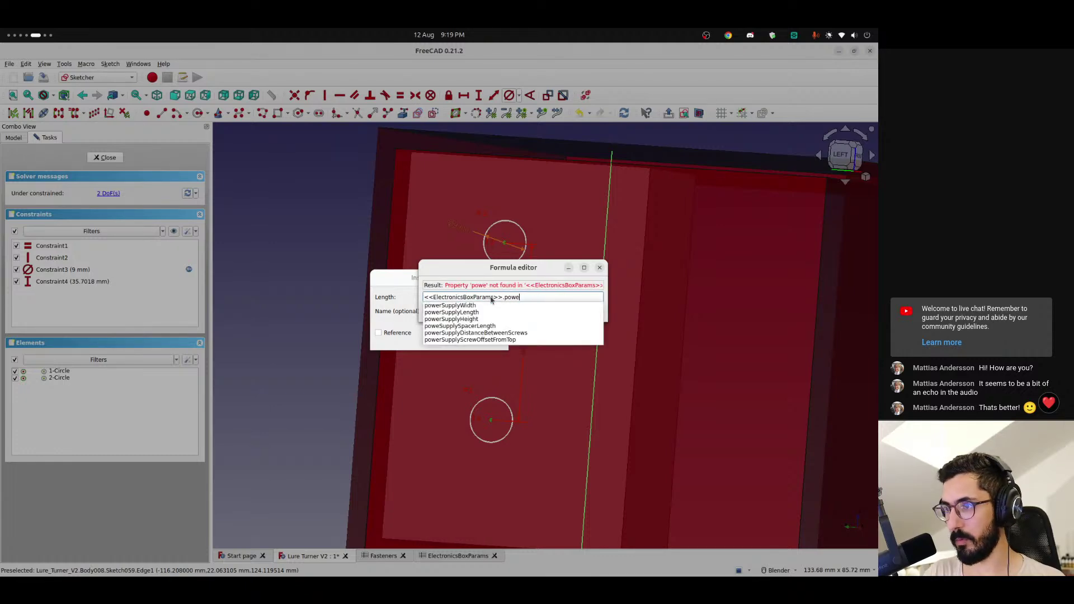
pyautogui.press('Down')
pyautogui.press('Down')
pyautogui.press('Down')
pyautogui.press('Down')
pyautogui.press('Return')
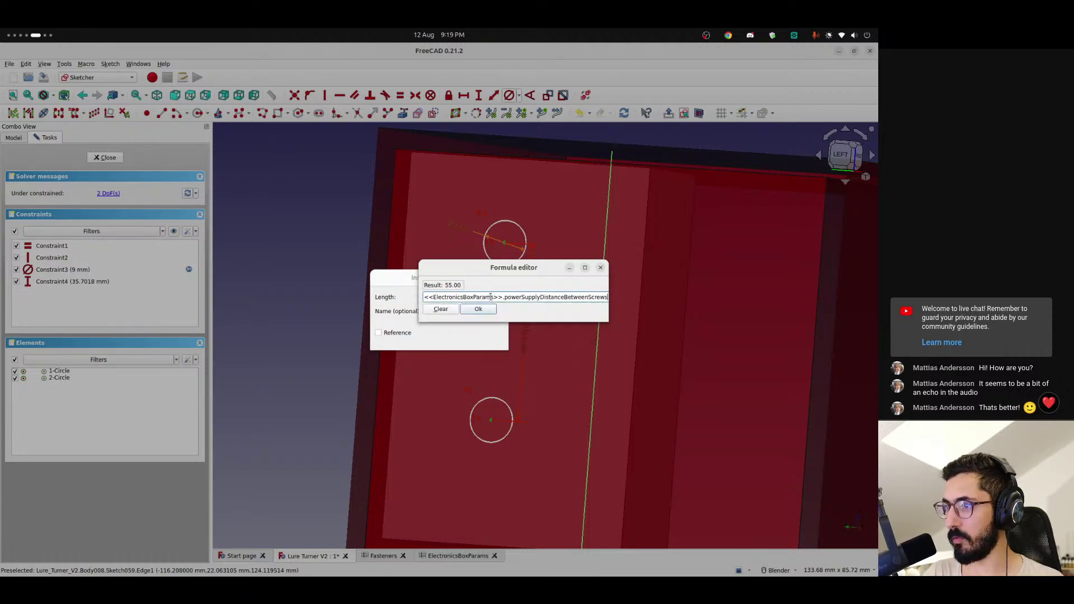
pyautogui.press('Return')
pyautogui.press('Return')
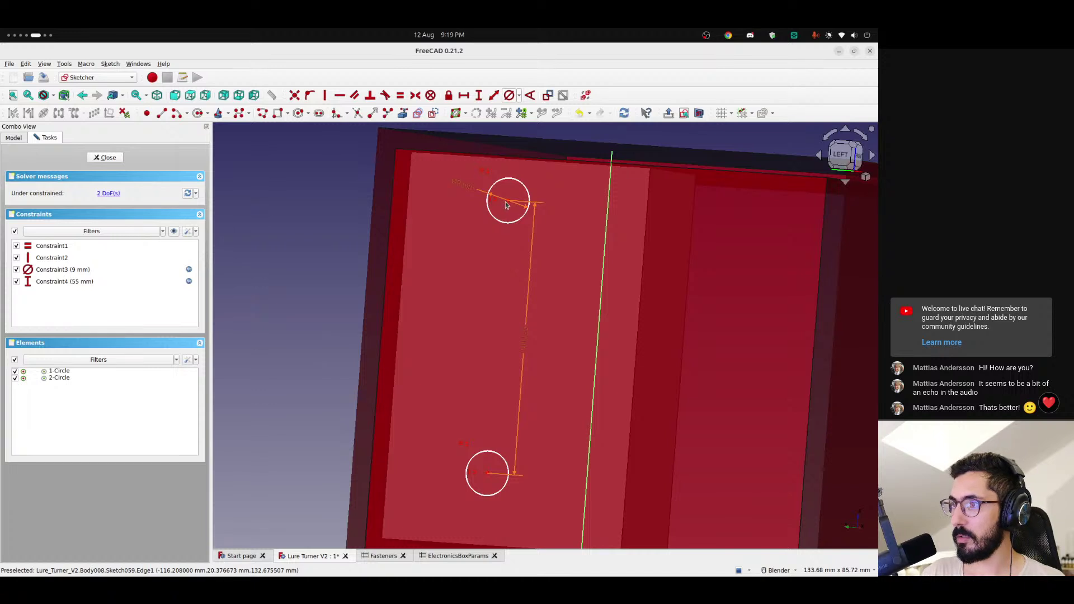
# - In the left view, move the circle pair up closer to the upper edge of the power supply block
pyautogui.press('6')
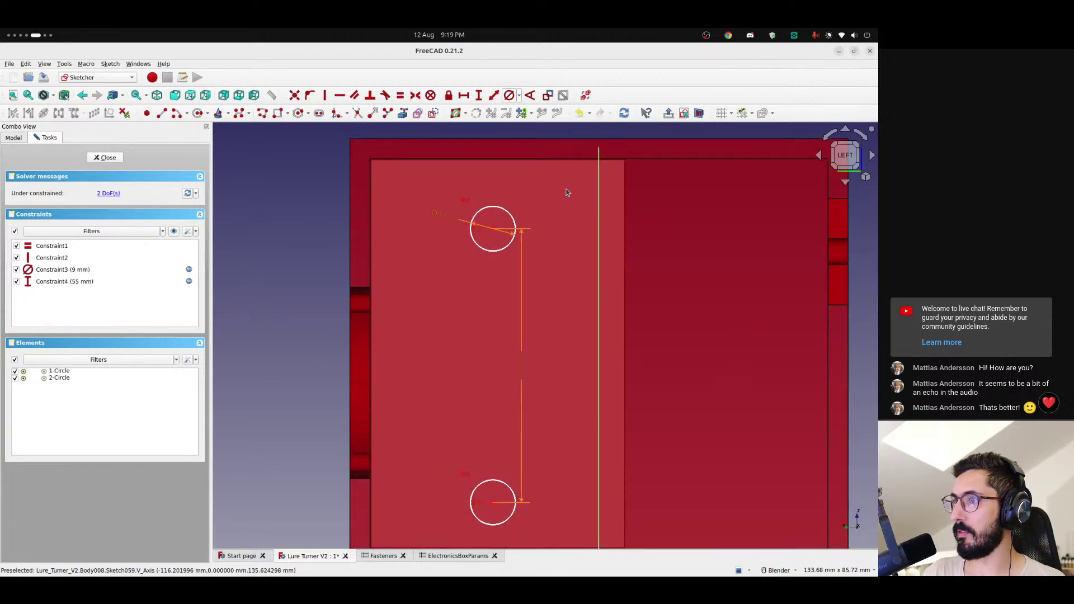
pyautogui.scroll(3, 502, 166)
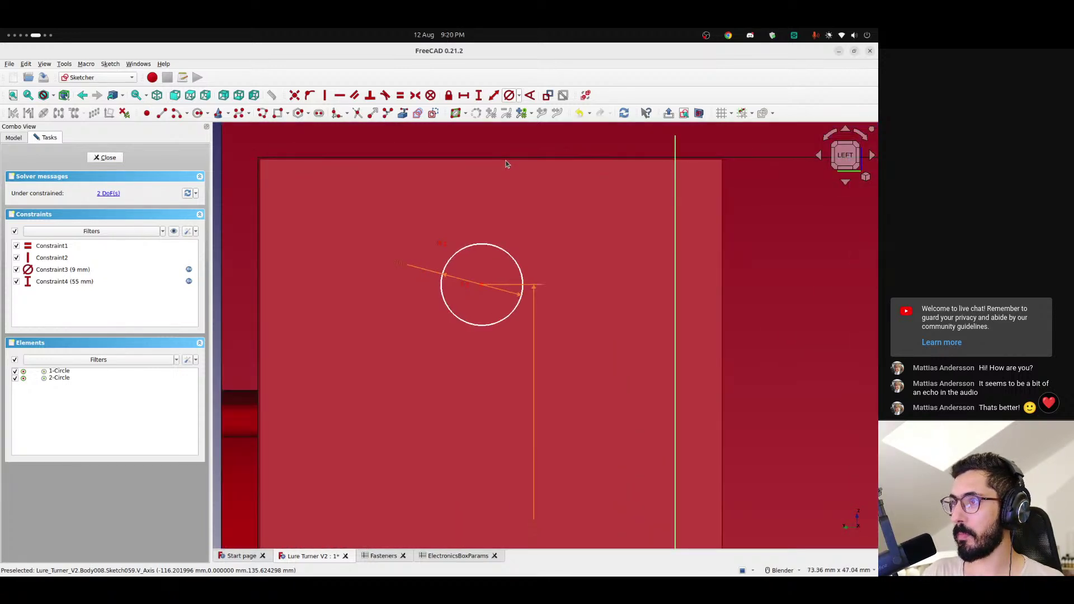
pyautogui.scroll(-5, 520, 192)
pyautogui.moveTo(469, 186)
pyautogui.mouseDown()
pyautogui.moveTo(468, 126)
pyautogui.moveTo(467, 154)
pyautogui.mouseUp()
pyautogui.scroll(-3, 520, 287)
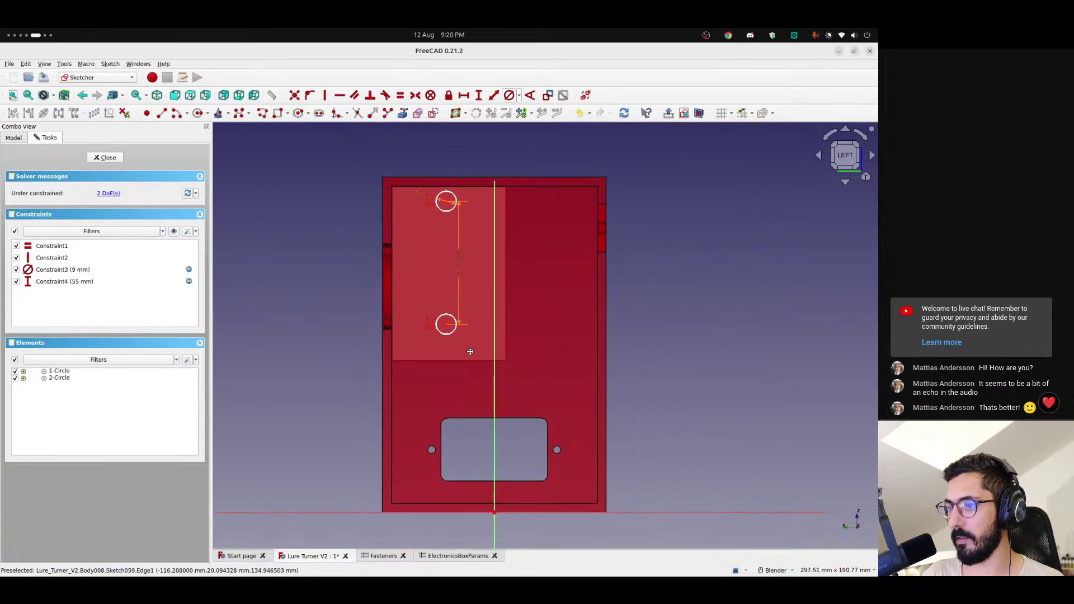
# - Add a horizontal distance constraint between the lower circle's centre and the sketch origin, and open its formula for editing
pyautogui.click(446, 324)
pyautogui.click(495, 513)
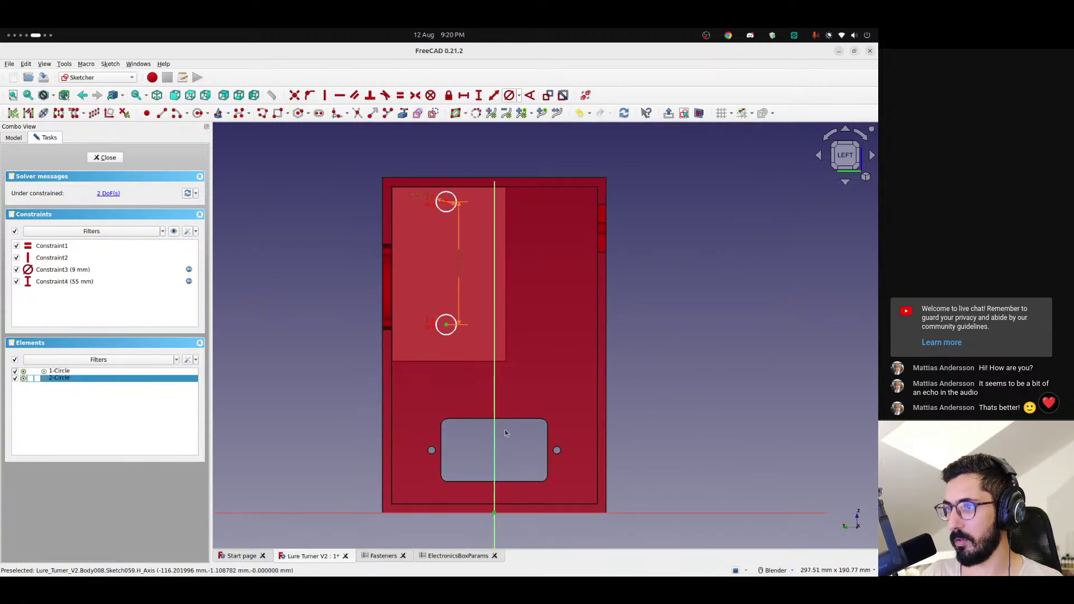
pyautogui.click(463, 95)
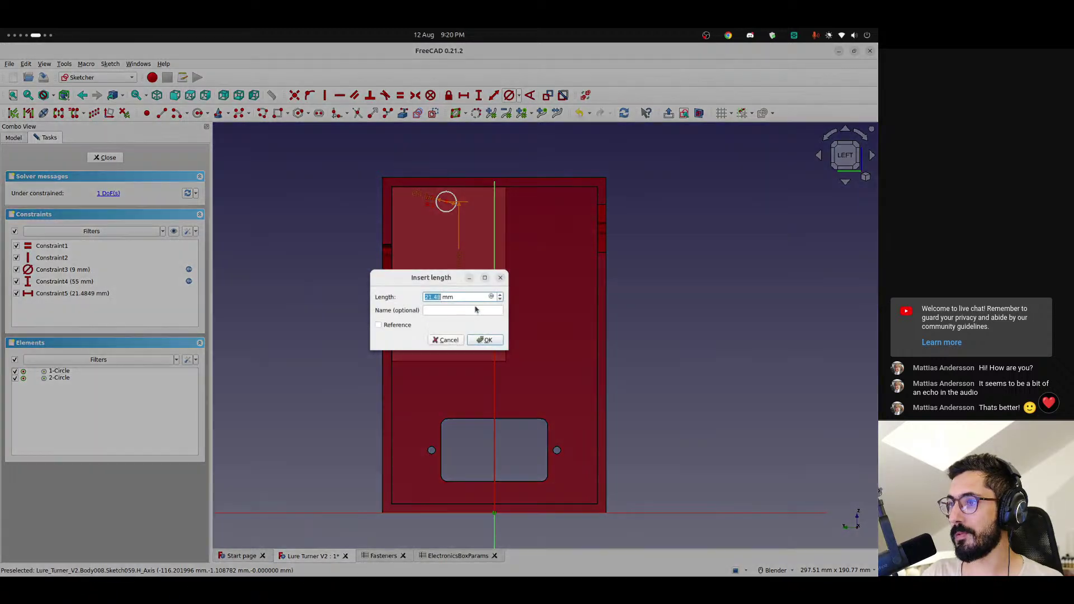
pyautogui.click(491, 297)
pyautogui.write('<<')
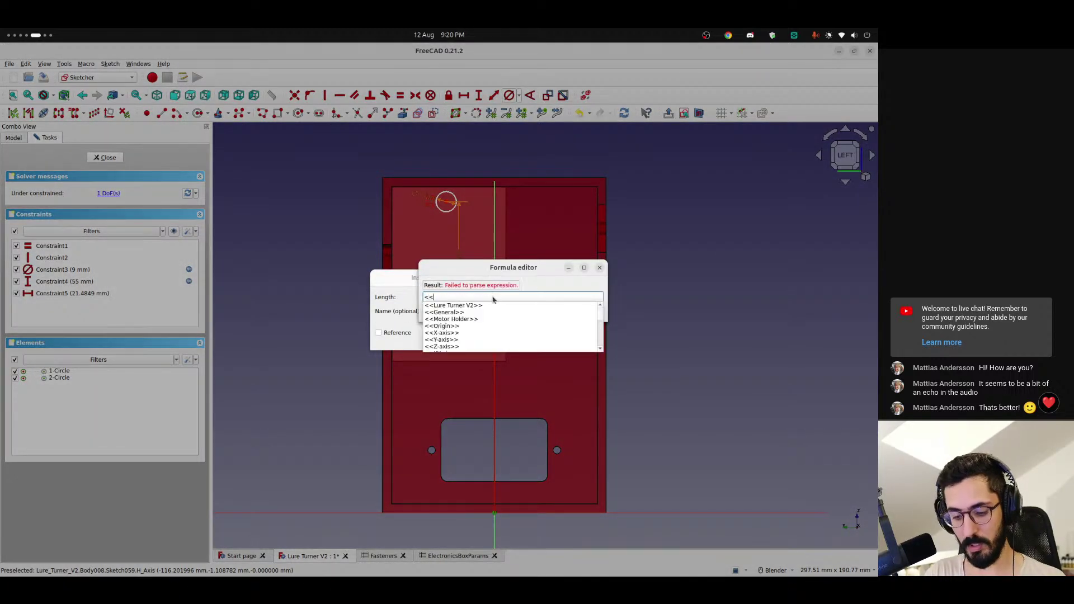
pyautogui.write('ElectronicsBoxParams>>.wid')
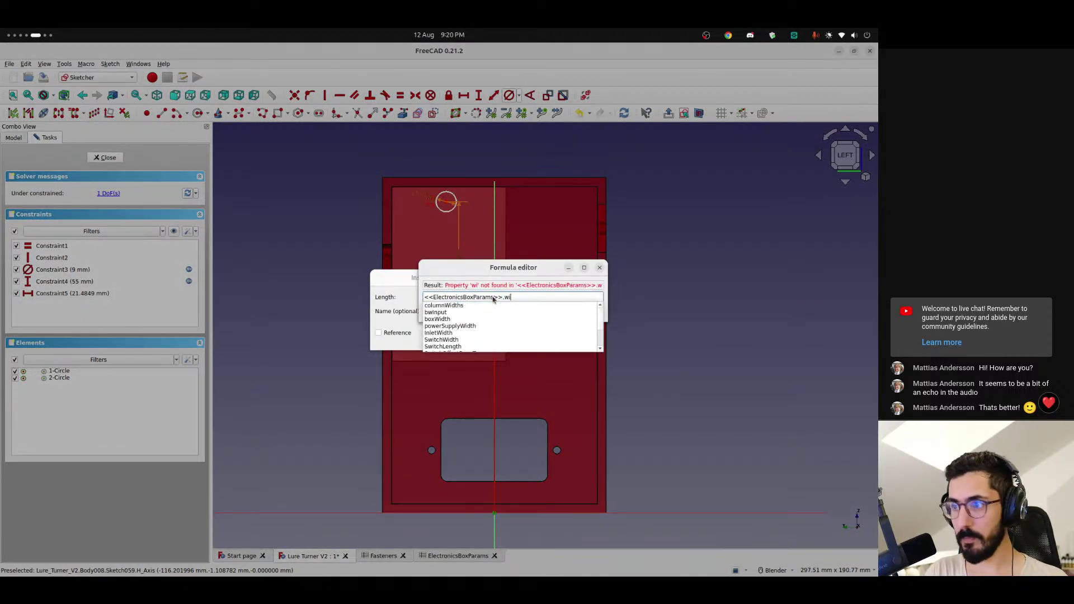
pyautogui.press('Down')
pyautogui.press('Down')
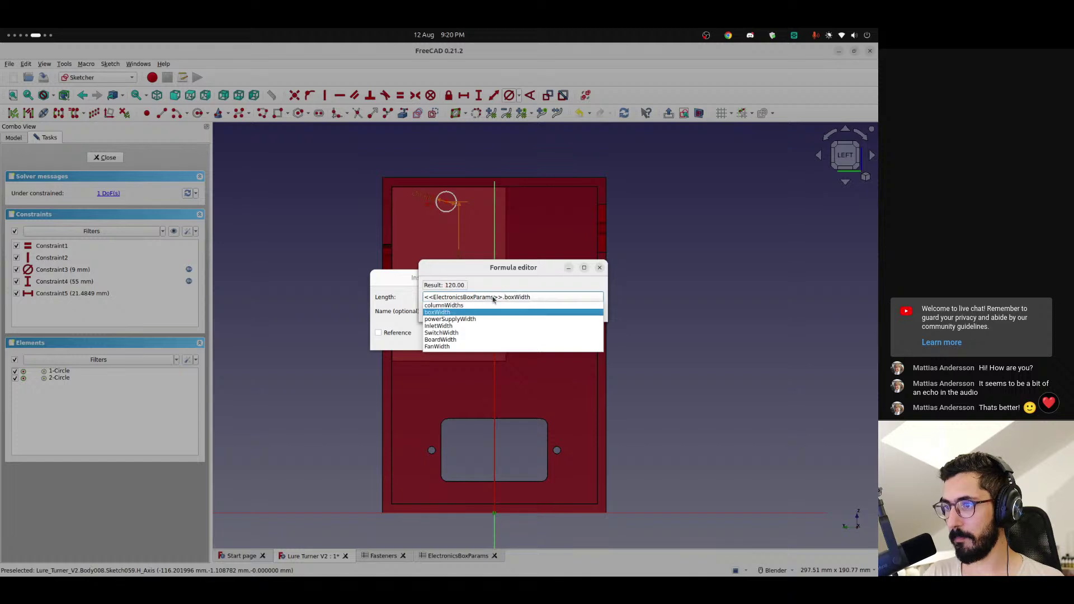
pyautogui.keyDown('shift'); pyautogui.click(492, 299); pyautogui.keyUp('shift')
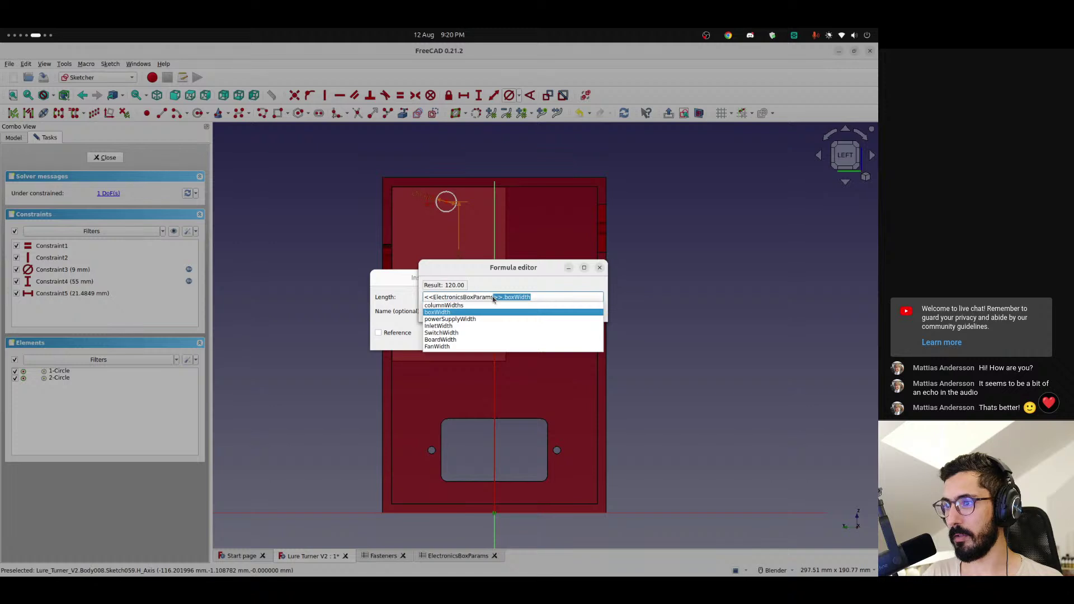
# - Begin the horizontal distance formula with <<General>>.width / 2 in place of the box width reference
pyautogui.write('G')
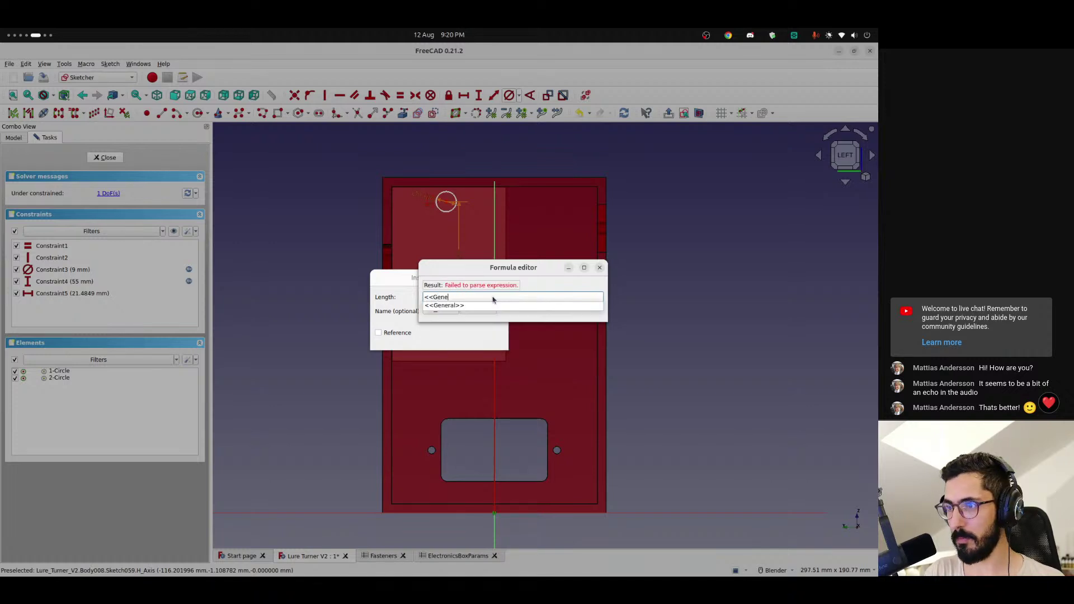
pyautogui.write('ene')
pyautogui.press('Down')
pyautogui.write('to')
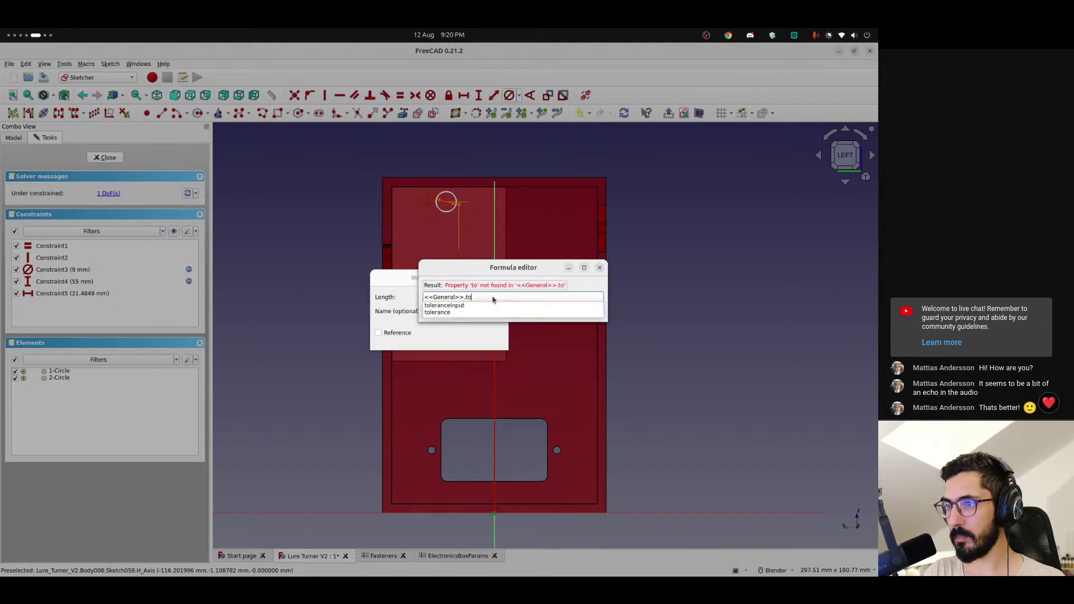
pyautogui.press('BackSpace')
pyautogui.press('BackSpace')
pyautogui.write('w')
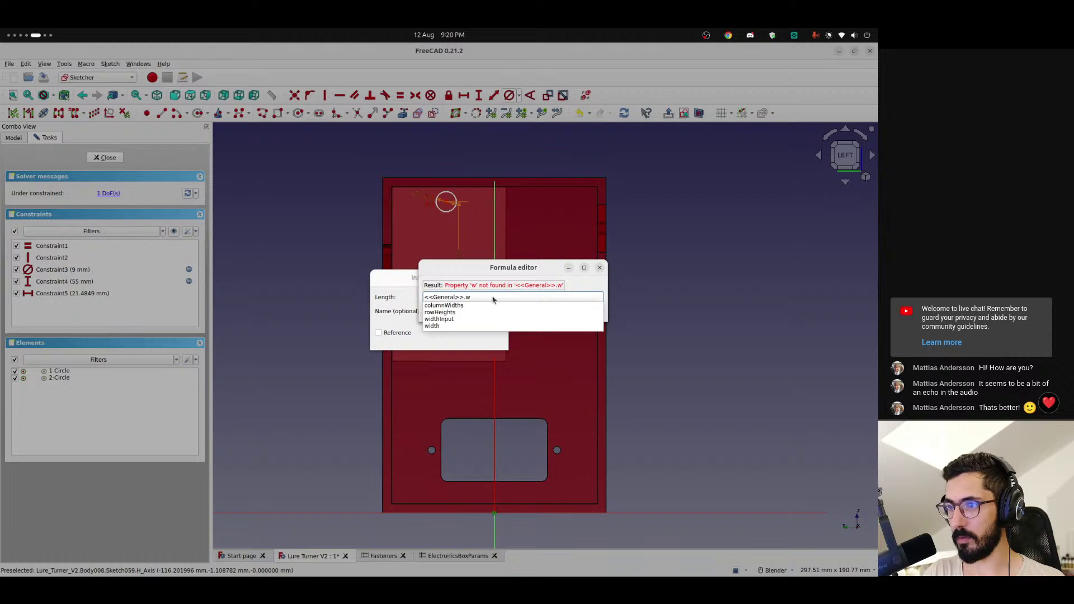
pyautogui.press('Down')
pyautogui.press('Down')
pyautogui.press('Down')
pyautogui.press('Down')
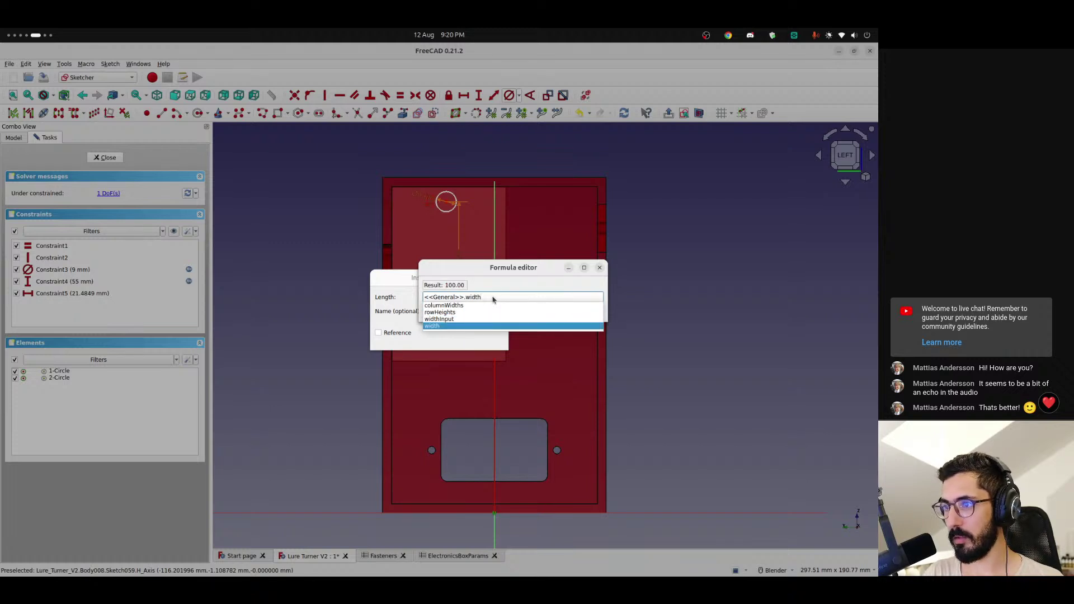
pyautogui.write('/ 2')
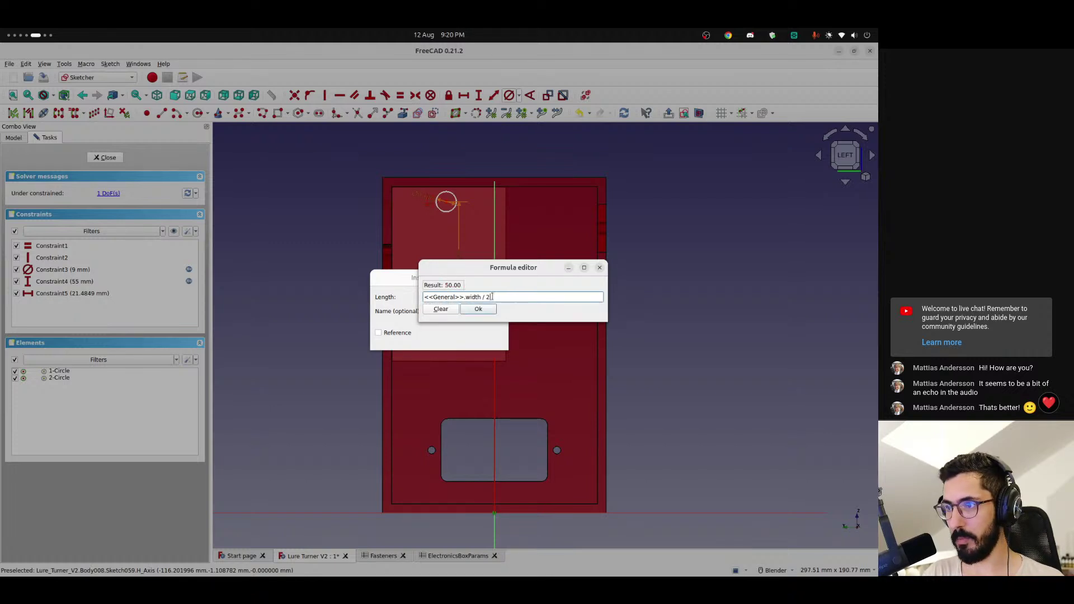
# - Subtract <<ElectronicsBoxParams>>.powerSupplyWidth / 2 and <<General>>.tolerance in the horizontal distance formula, and apply the constraint
pyautogui.write(' - <<ElectronicsBoxParams>>.')
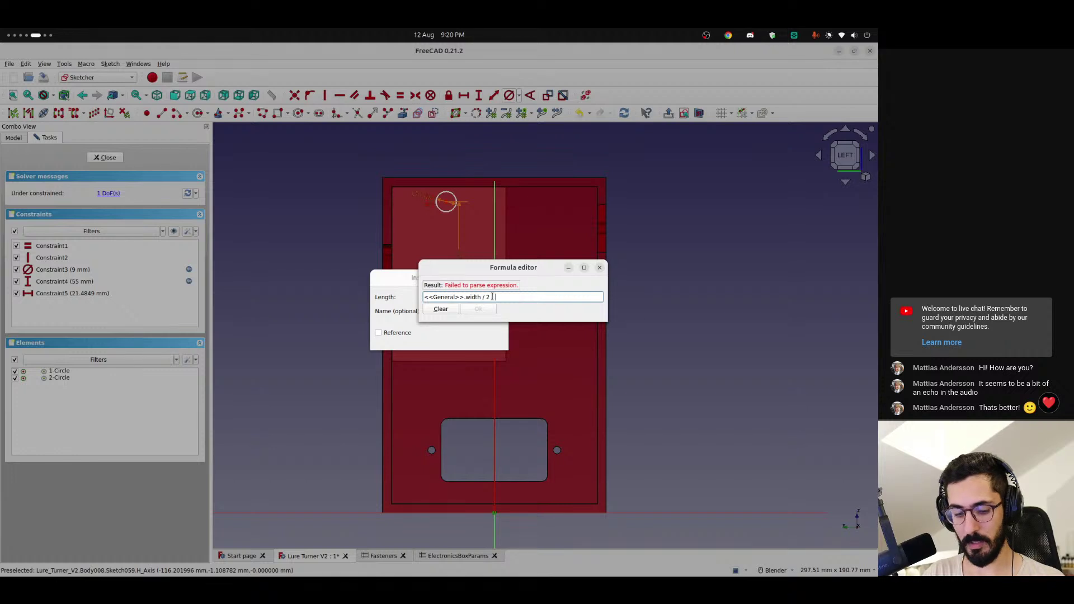
pyautogui.press('Down')
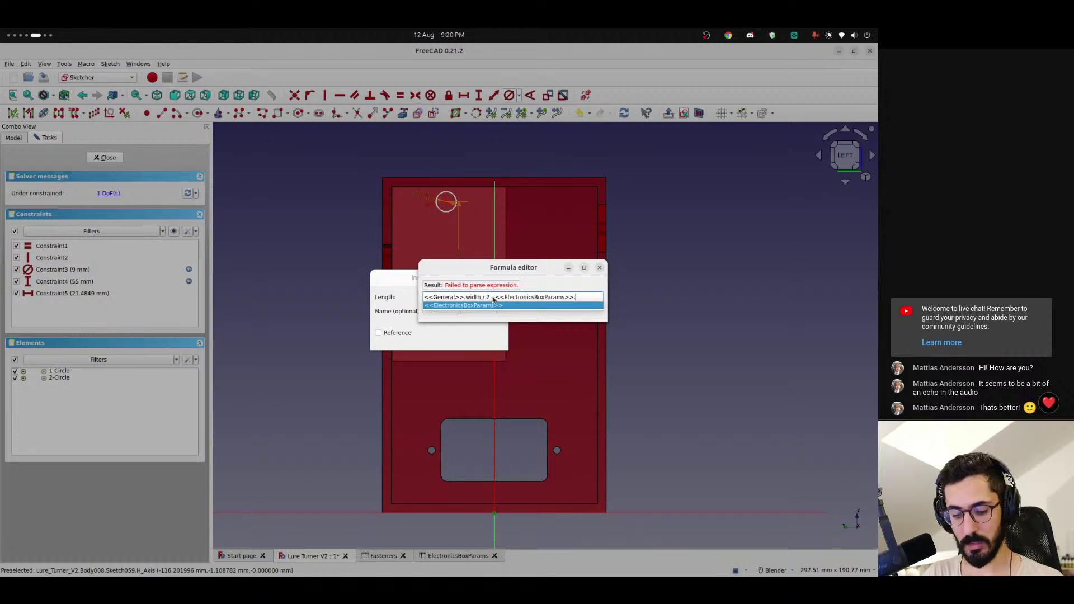
pyautogui.write('powe')
pyautogui.press('Down')
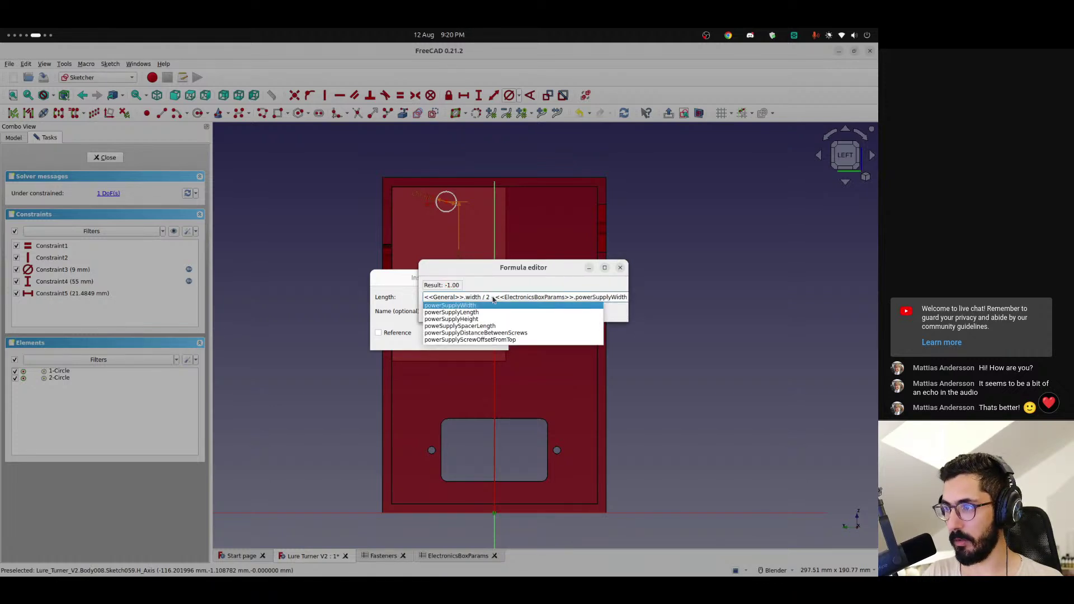
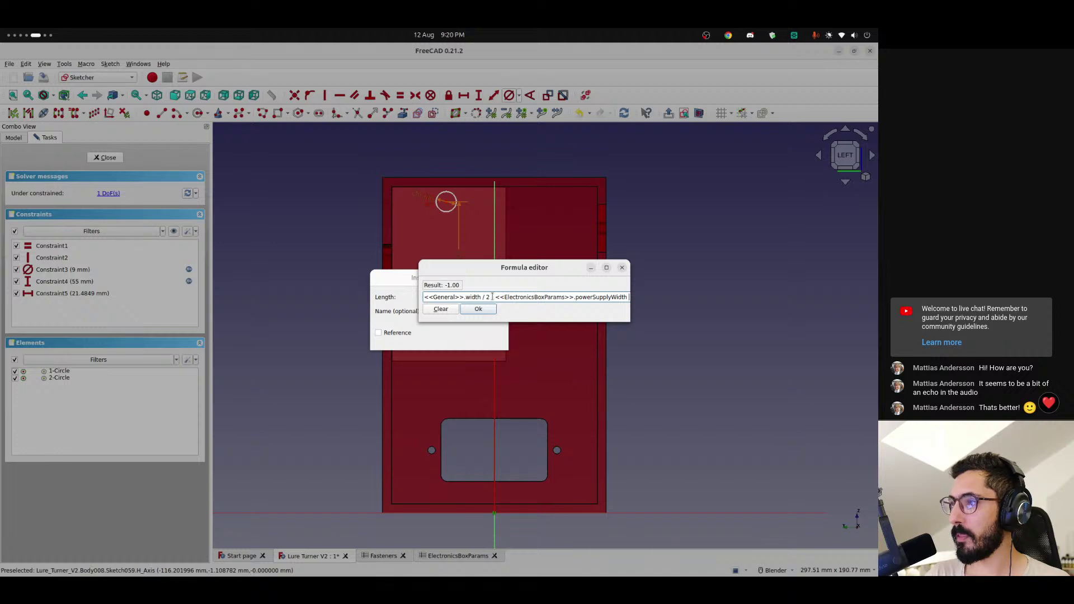
pyautogui.write('/ 2 -')
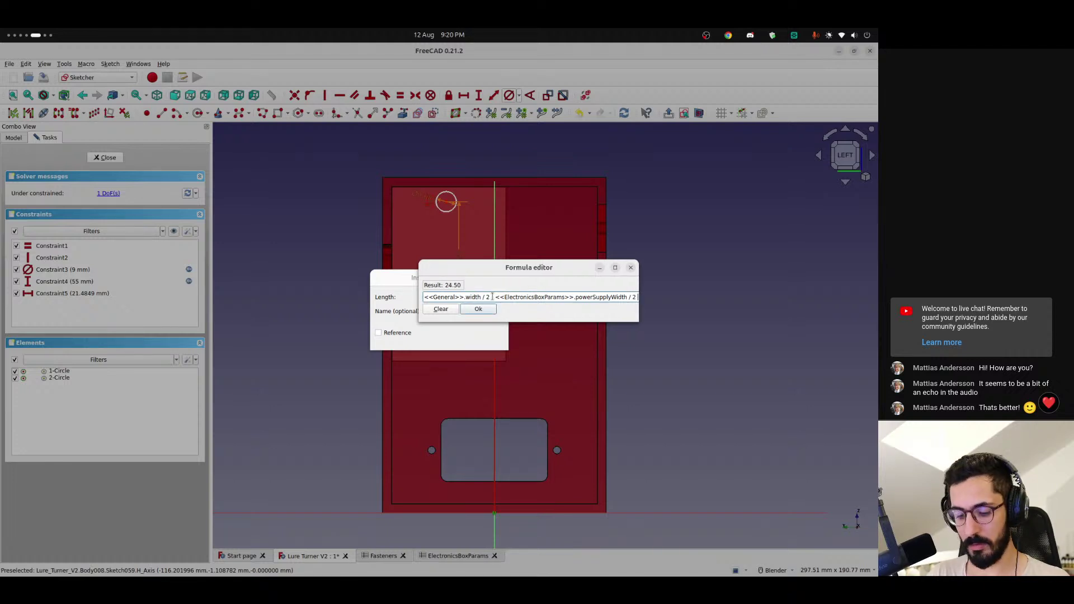
pyautogui.write(' <<General>>.')
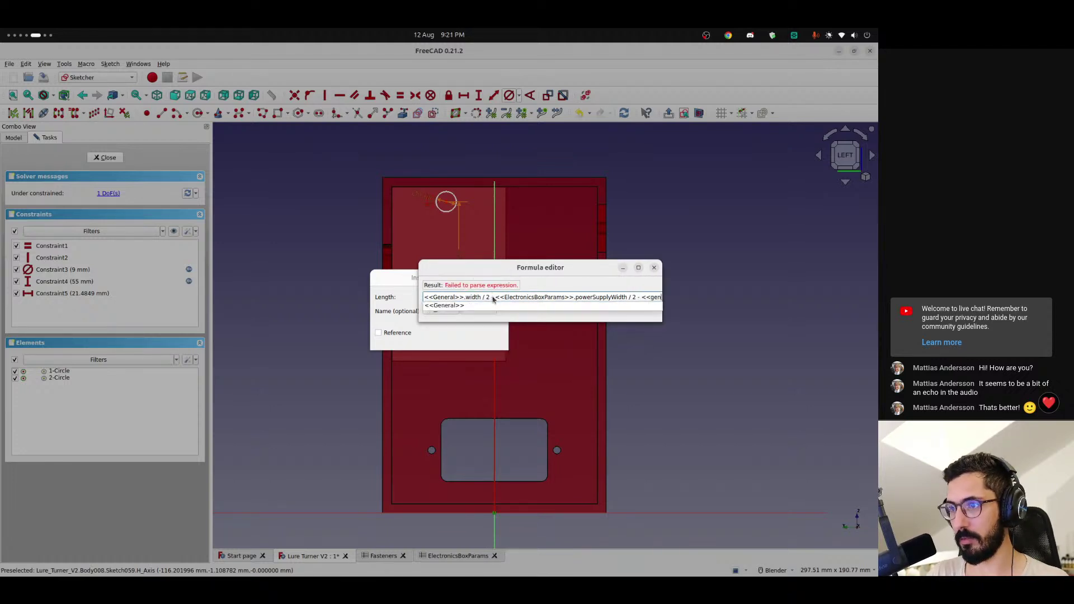
pyautogui.write('wallThickness')
pyautogui.press('Down')
pyautogui.press('Return')
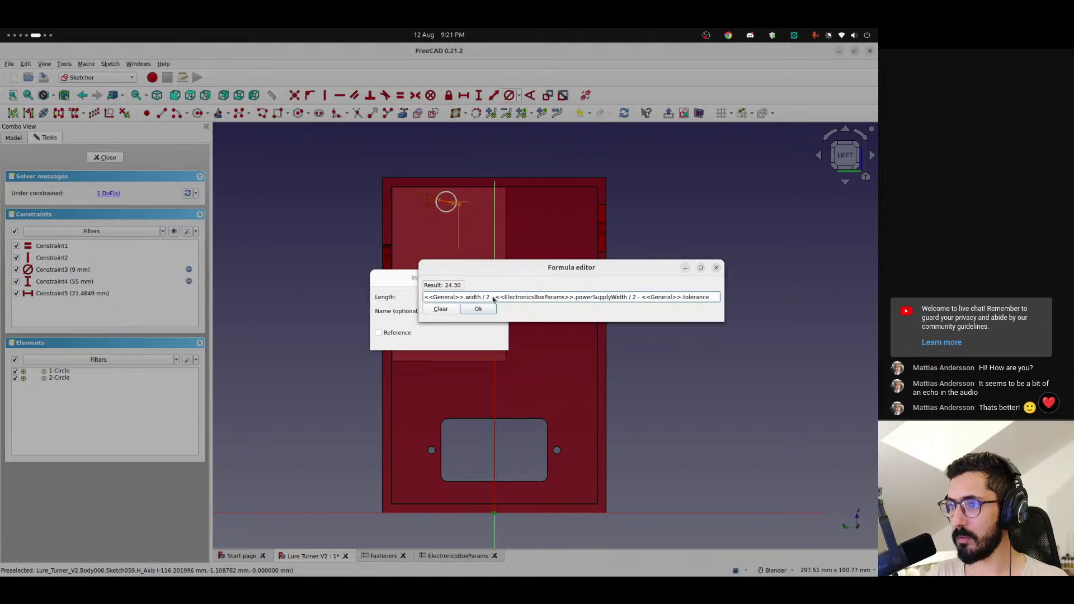
pyautogui.press('Return')
pyautogui.press('Return')
# - Move the horizontal distance dimension below the lower circle, onto the lower edge of the power supply block
pyautogui.scroll(4, 492, 279)
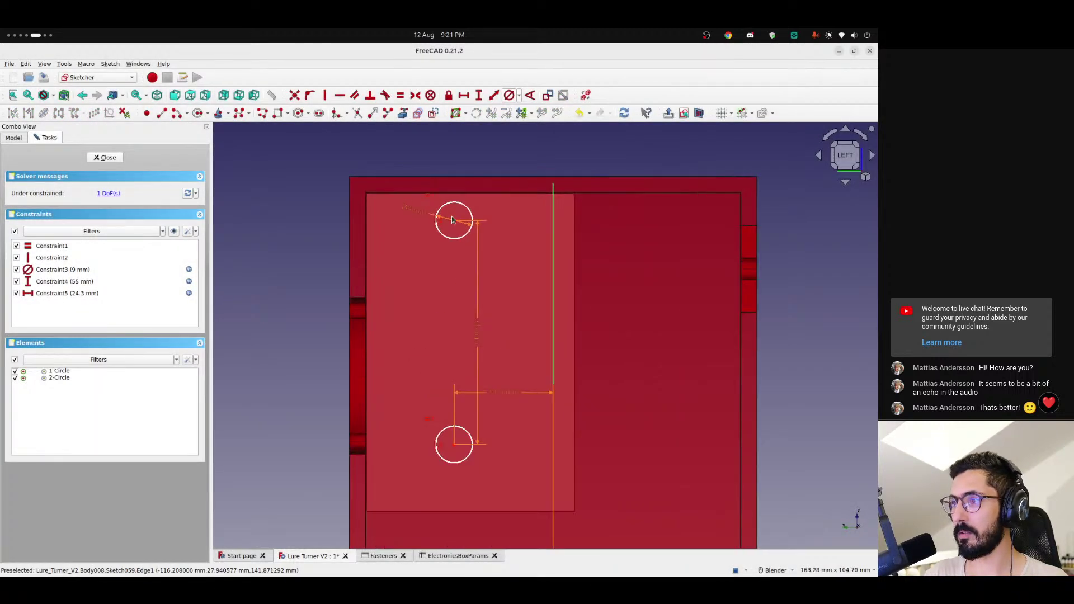
pyautogui.keyDown('shift'); pyautogui.moveTo(493, 253); pyautogui.dragTo(433, 213, button='middle'); pyautogui.keyUp('shift')
pyautogui.scroll(-1, 436, 223)
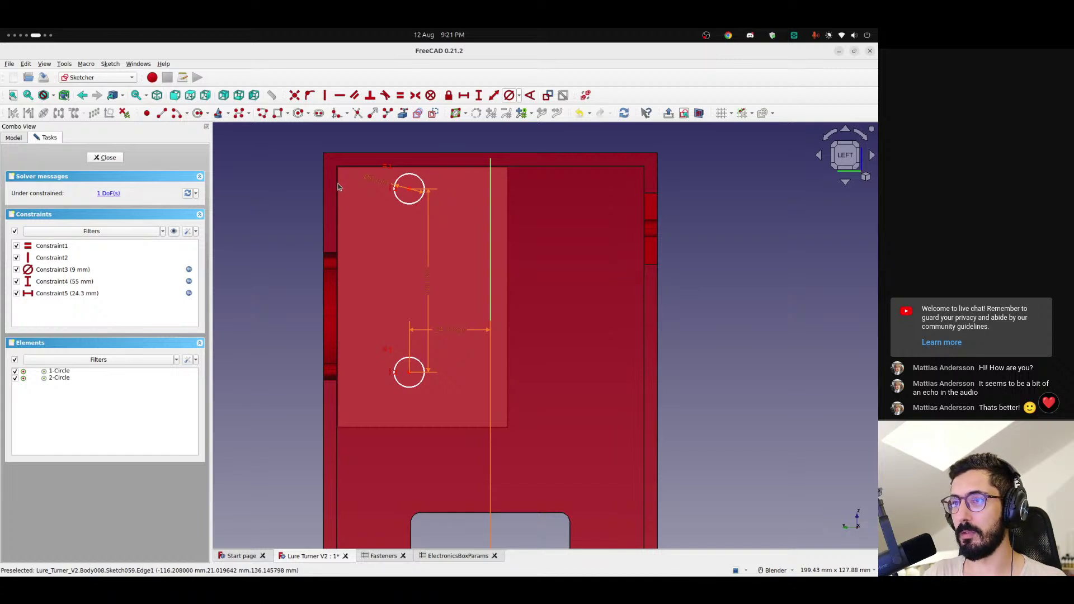
pyautogui.scroll(2, 337, 187)
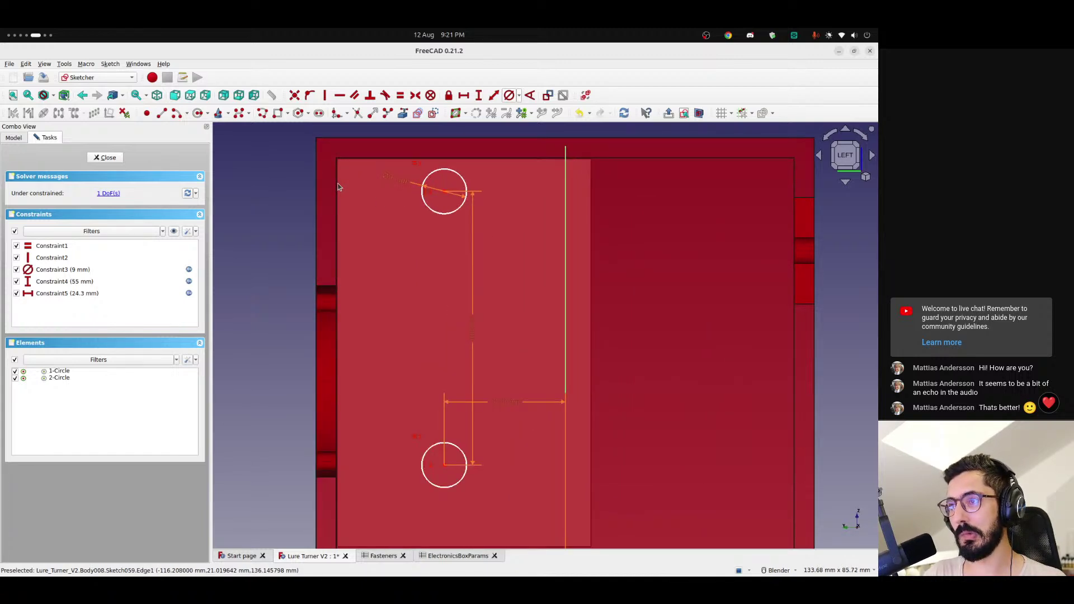
pyautogui.scroll(-2, 338, 187)
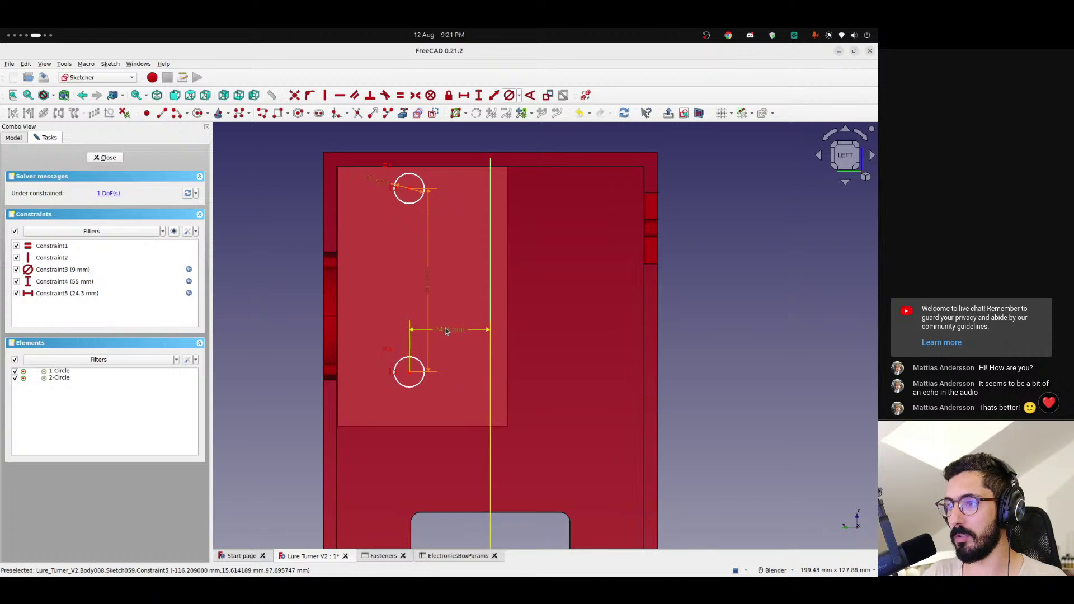
pyautogui.moveTo(449, 330); pyautogui.dragTo(448, 425)
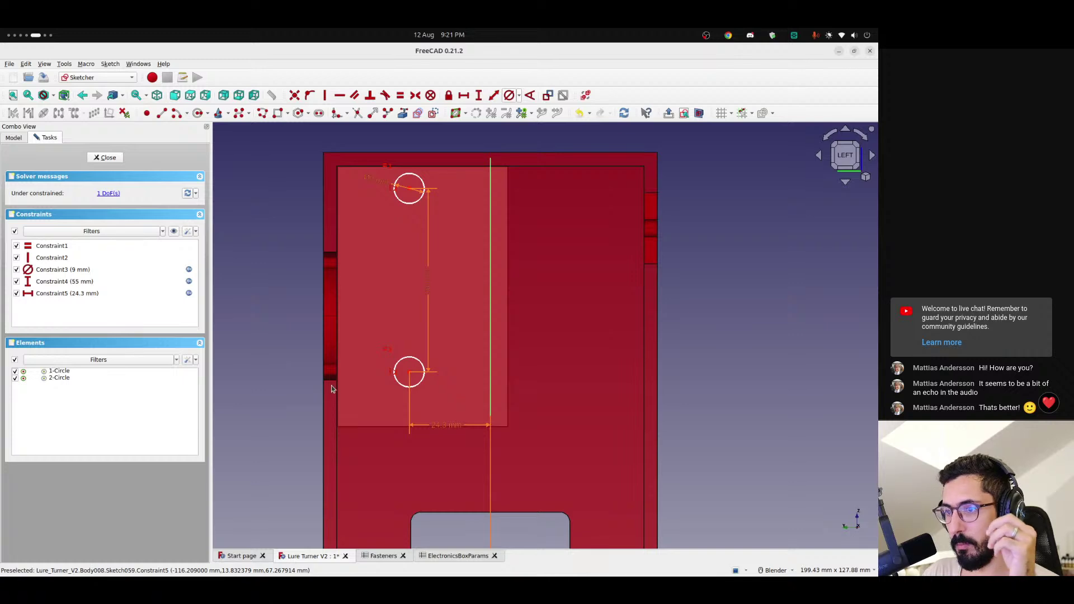
# - Reopen the horizontal distance formula and insert an extra minus sign after <<General>>.width / 2
pyautogui.doubleClick(428, 424)
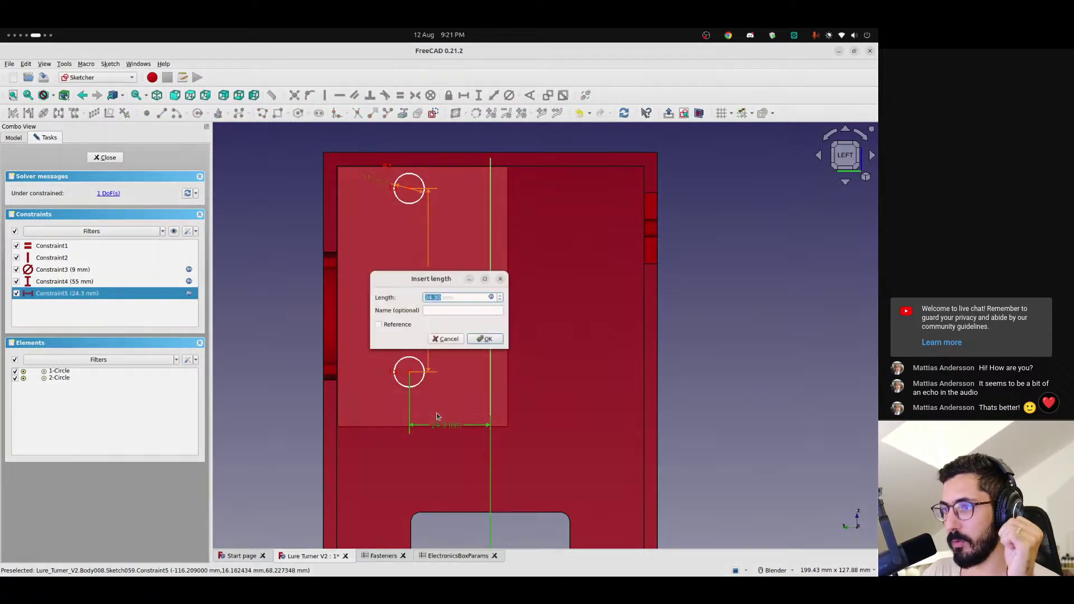
pyautogui.click(491, 296)
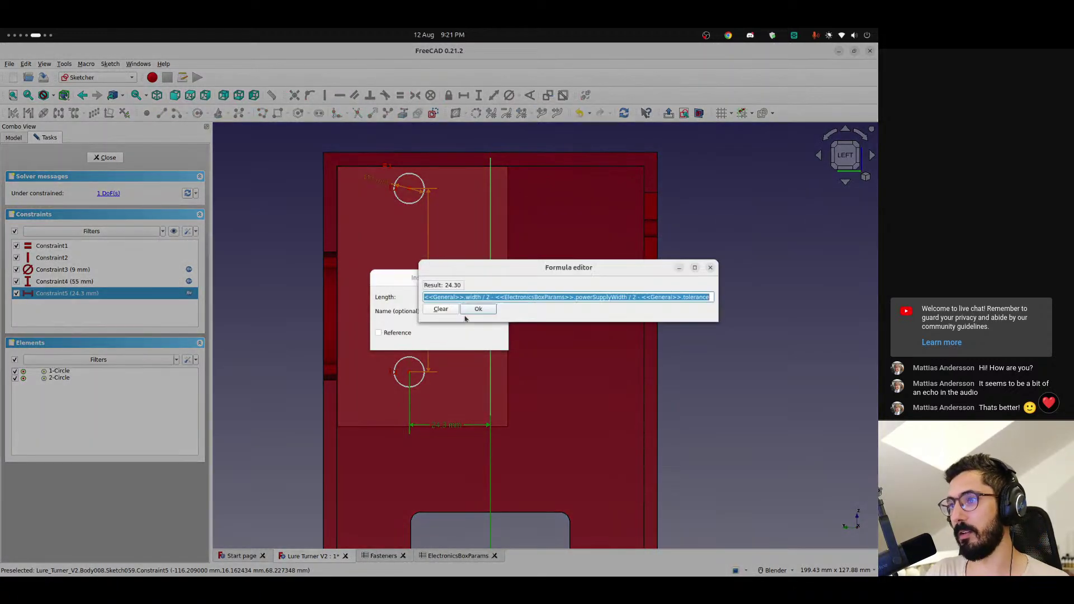
pyautogui.click(491, 296)
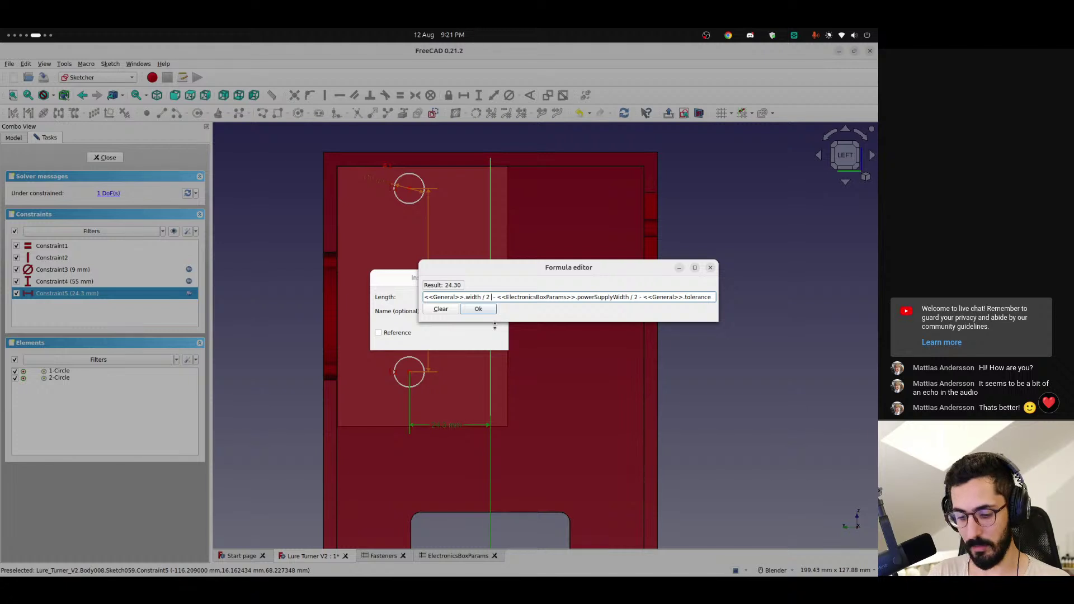
pyautogui.press('Right')
pyautogui.press('Delete')
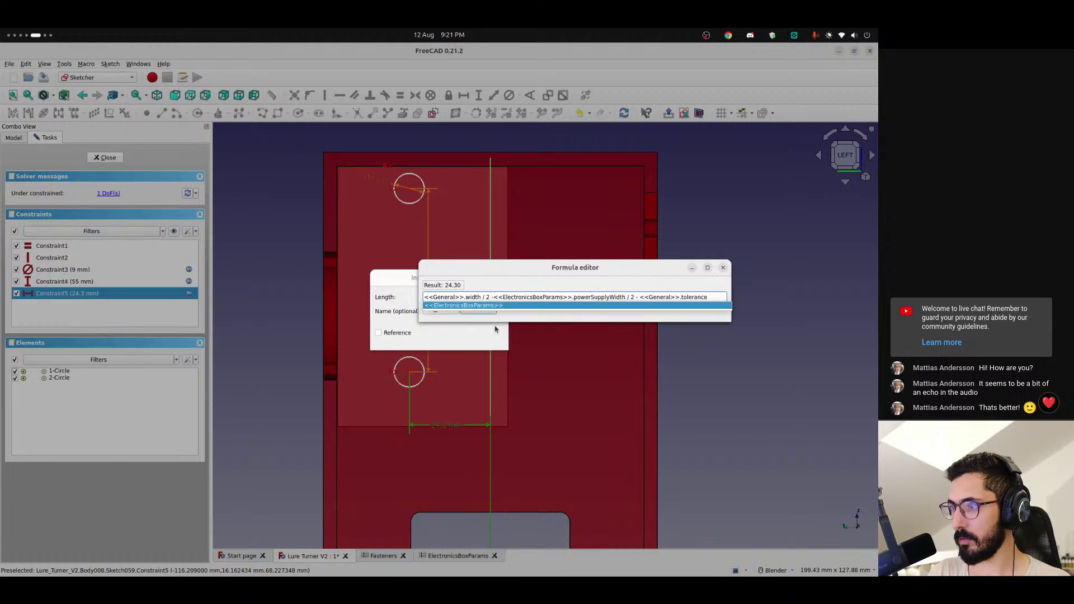
pyautogui.hotkey('ctrl', 'shift', 'Left')
pyautogui.hotkey('ctrl', 'shift', 'Left')
pyautogui.hotkey('ctrl', 'shift', 'Left')
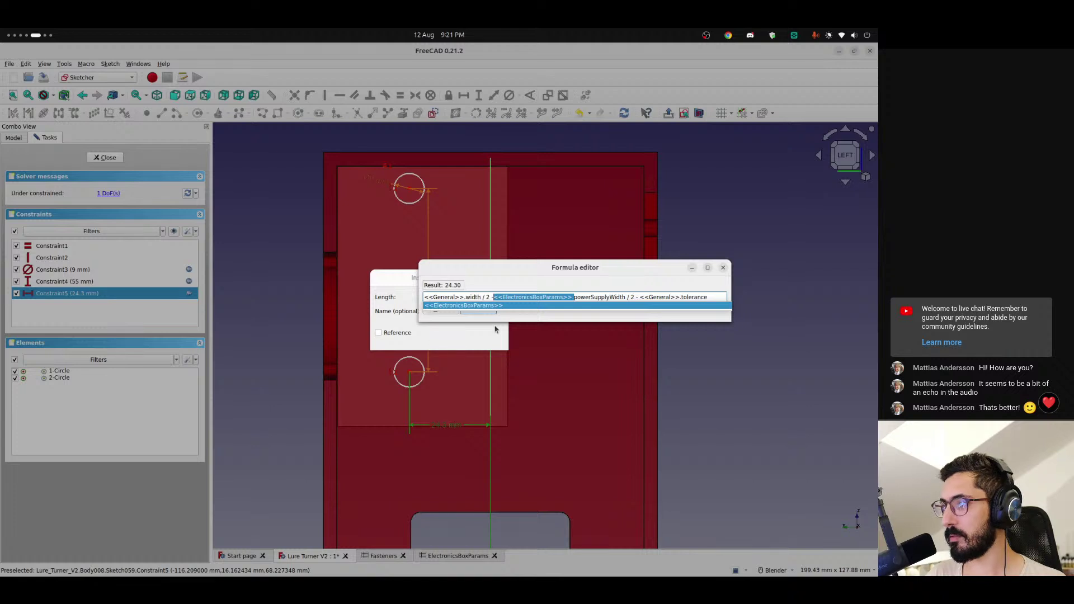
pyautogui.press('Left')
pyautogui.press('Right')
pyautogui.press('BackSpace')
pyautogui.press('BackSpace')
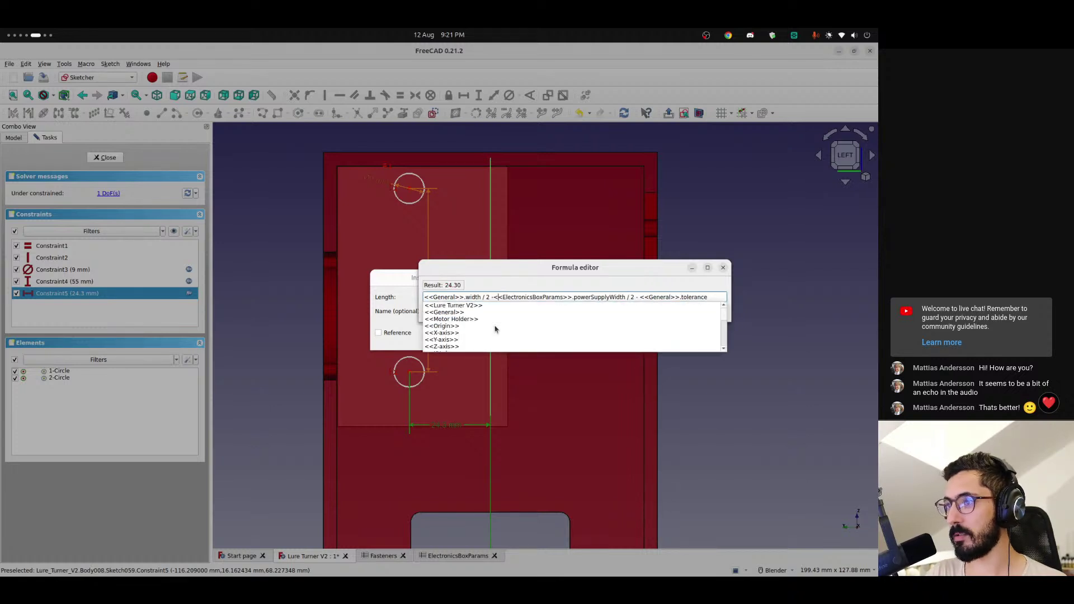
pyautogui.write('<')
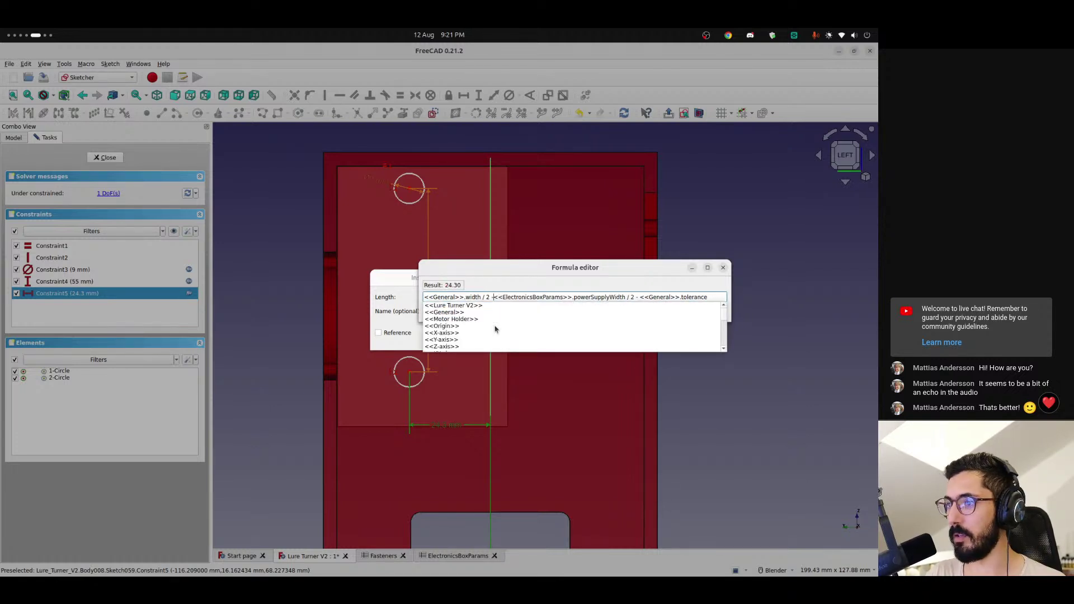
pyautogui.press('Escape')
pyautogui.write('-')
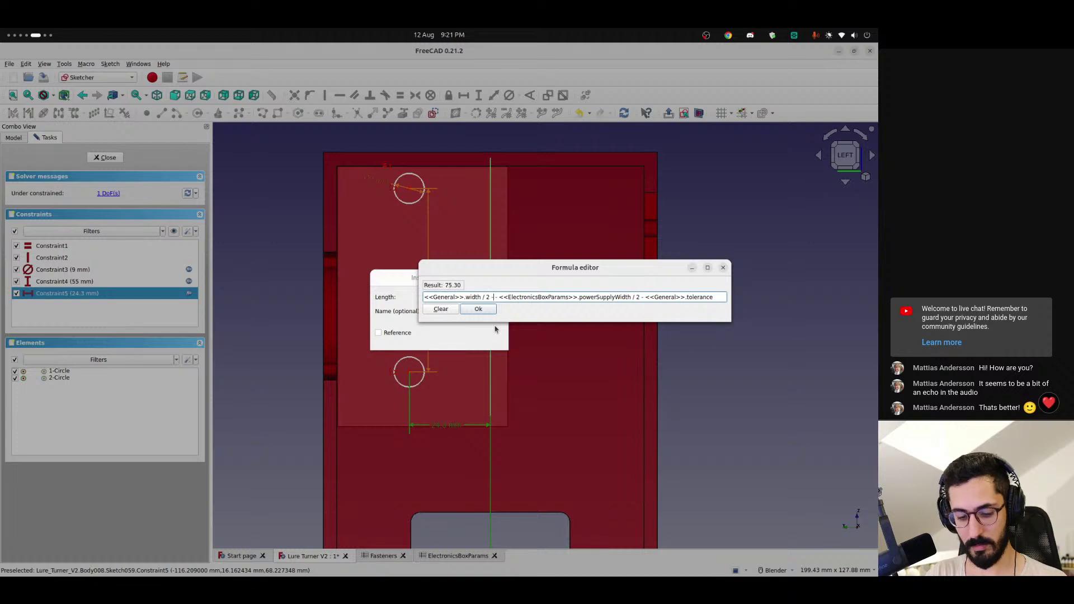
# - Insert <<ElectronicsBoxParams>>.thickness as the term subtracted right after <<General>>.width / 2, and apply the updated horizontal distance
pyautogui.write('<<ElectronicsBoxParams>>.')
pyautogui.write('thick')
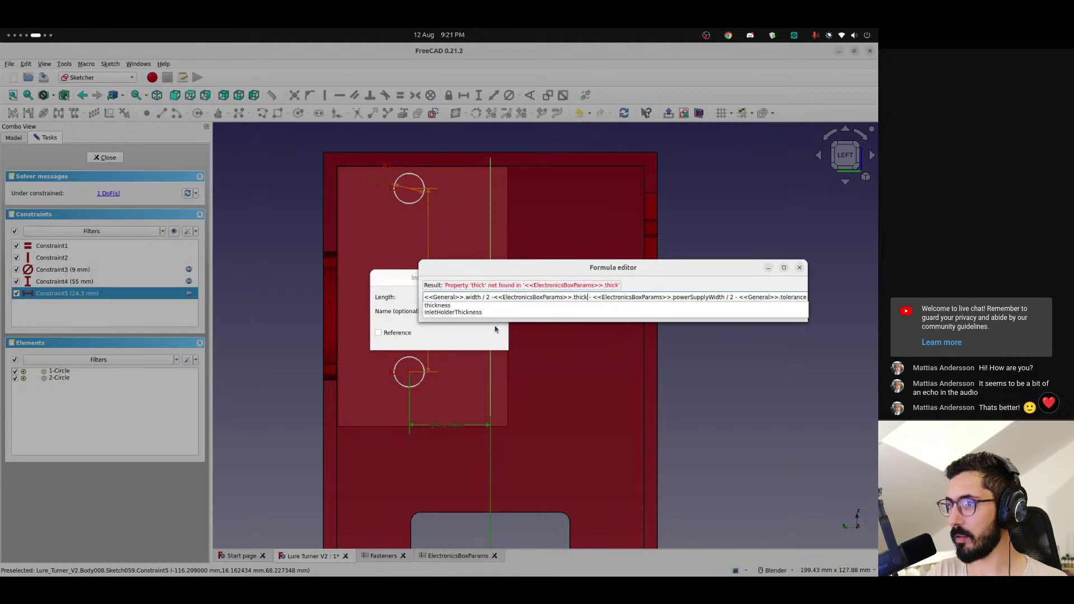
pyautogui.write('ness')
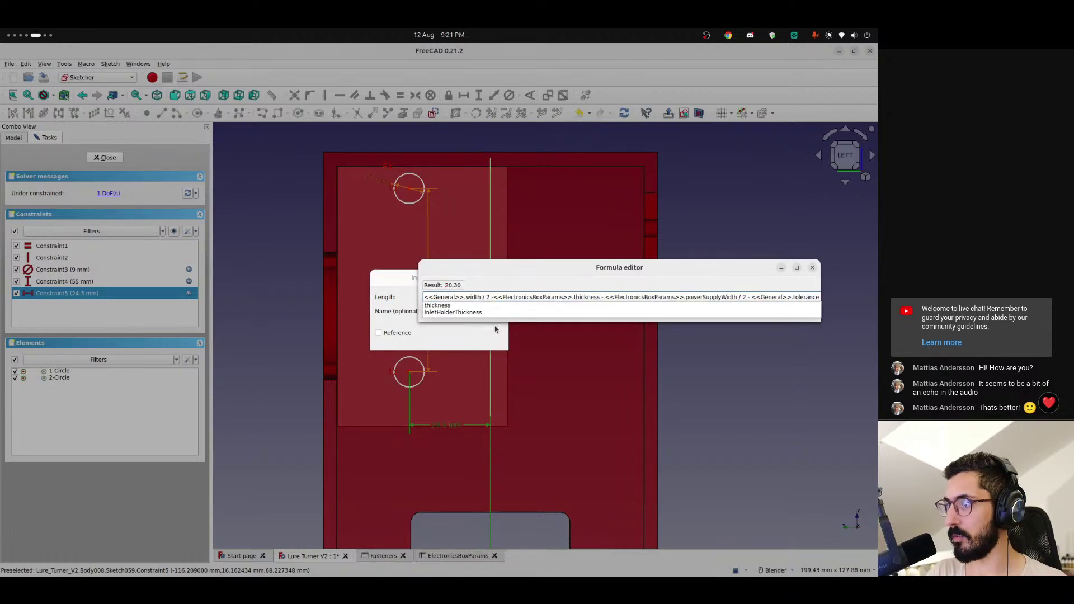
pyautogui.click(588, 278)
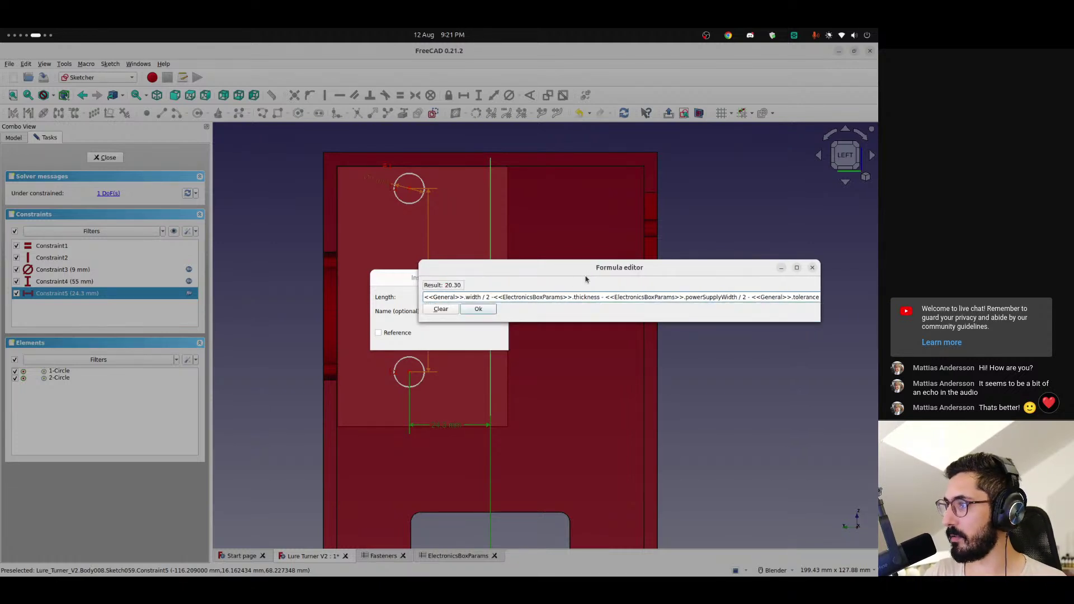
pyautogui.click(478, 310)
pyautogui.click(484, 341)
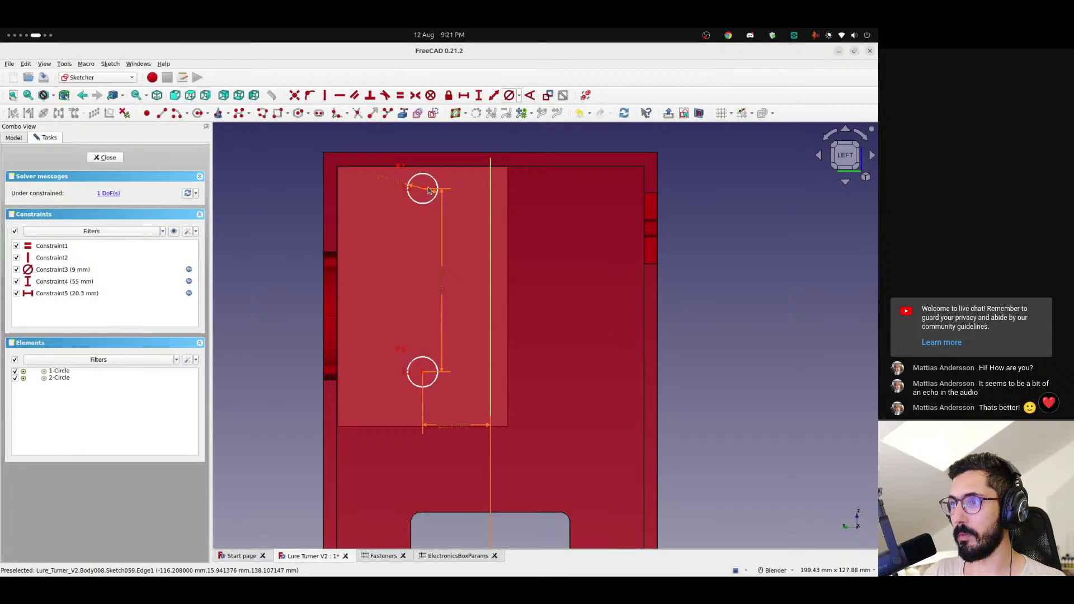
# - Move the circle pair down, away from the upper edge of the power supply block
pyautogui.moveTo(422, 189)
pyautogui.mouseDown()
pyautogui.moveTo(442, 336)
pyautogui.moveTo(429, 191)
pyautogui.moveTo(427, 221)
pyautogui.mouseUp()
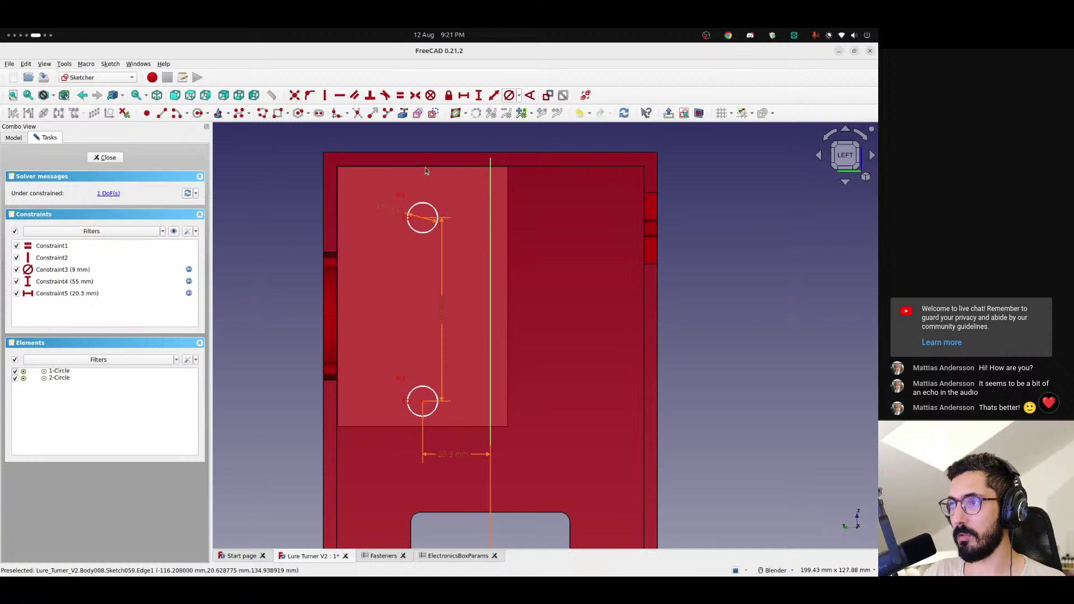
pyautogui.moveTo(459, 217)
pyautogui.keyDown('shift'); pyautogui.mouseDown(button='middle')
pyautogui.moveTo(423, 148)
pyautogui.moveTo(415, 213)
pyautogui.mouseUp(button='middle'); pyautogui.keyUp('shift')
pyautogui.scroll(-2, 423, 148)
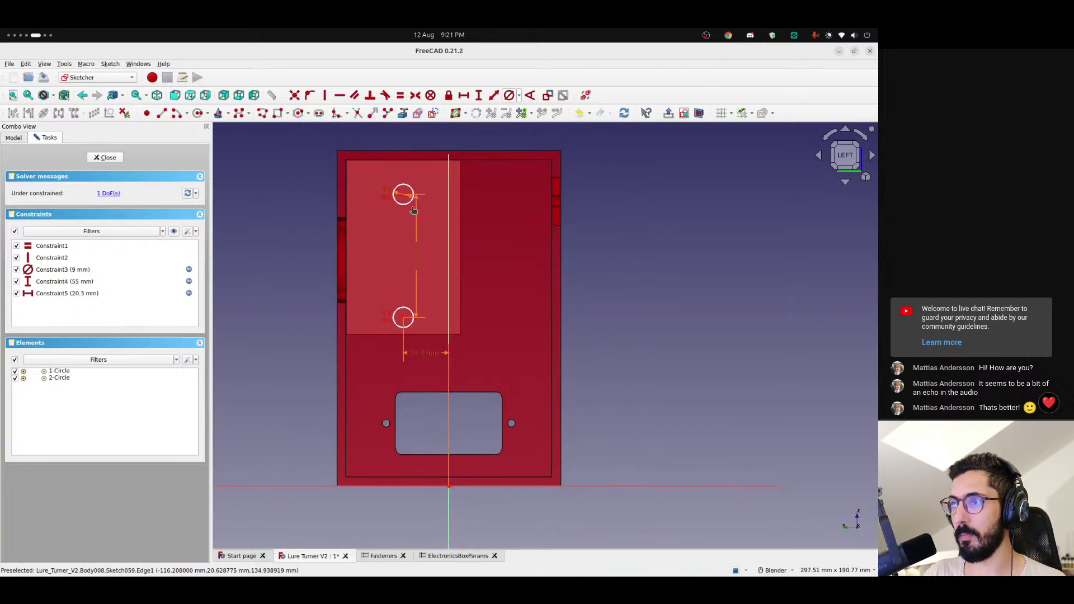
# - Add a vertical distance from the upper circle's center to the horizontal axis and begin its formula with <<General>>.height
pyautogui.click(403, 195)
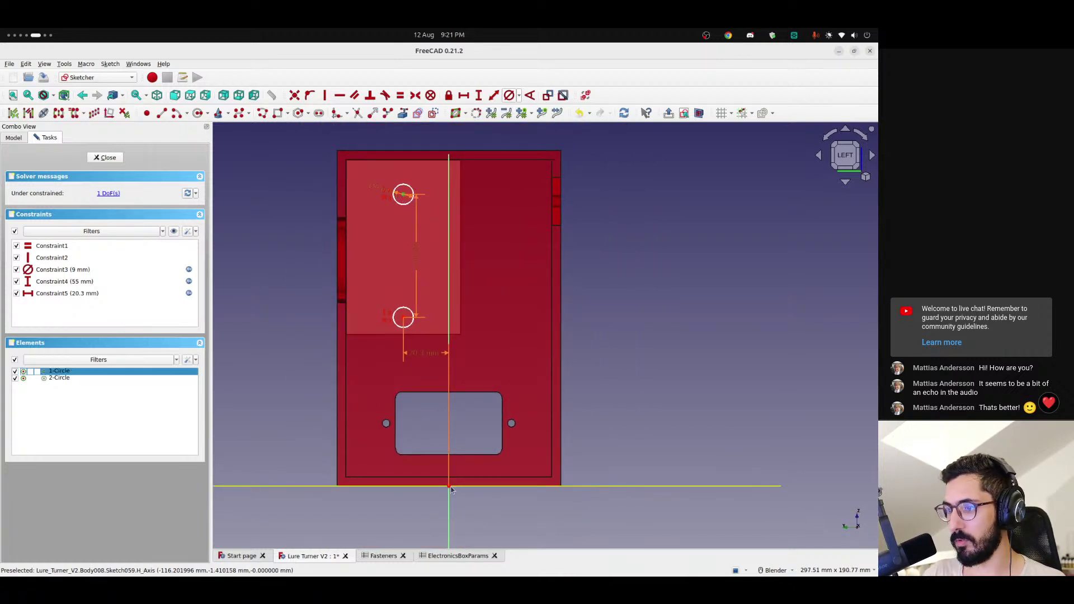
pyautogui.scroll(2, 446, 286)
pyautogui.scroll(-1, 446, 286)
pyautogui.keyDown('shift'); pyautogui.moveTo(437, 260); pyautogui.dragTo(422, 326, button='middle'); pyautogui.keyUp('shift')
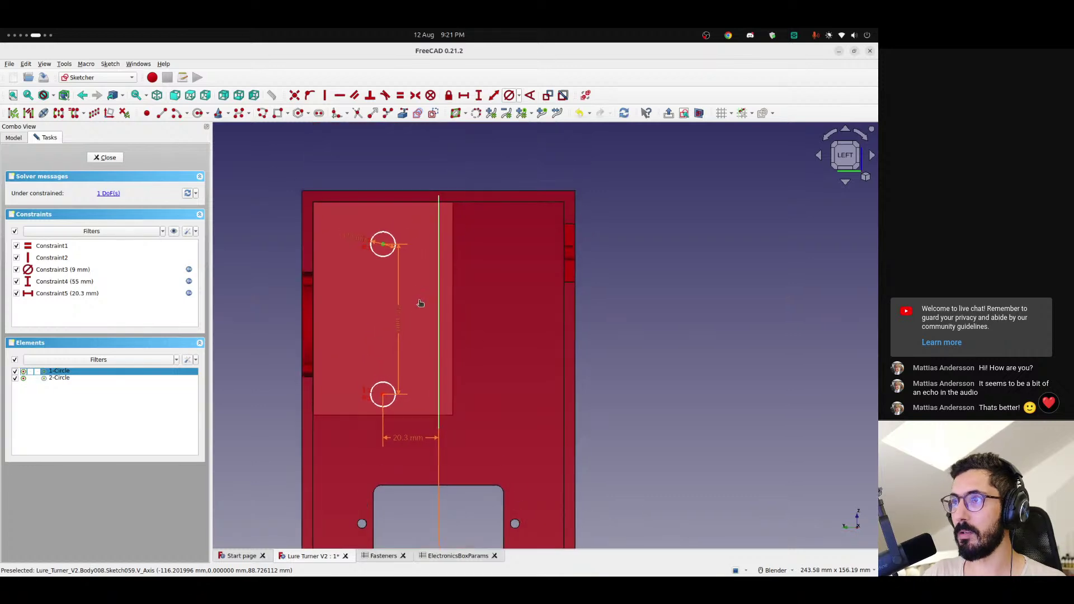
pyautogui.click(478, 95)
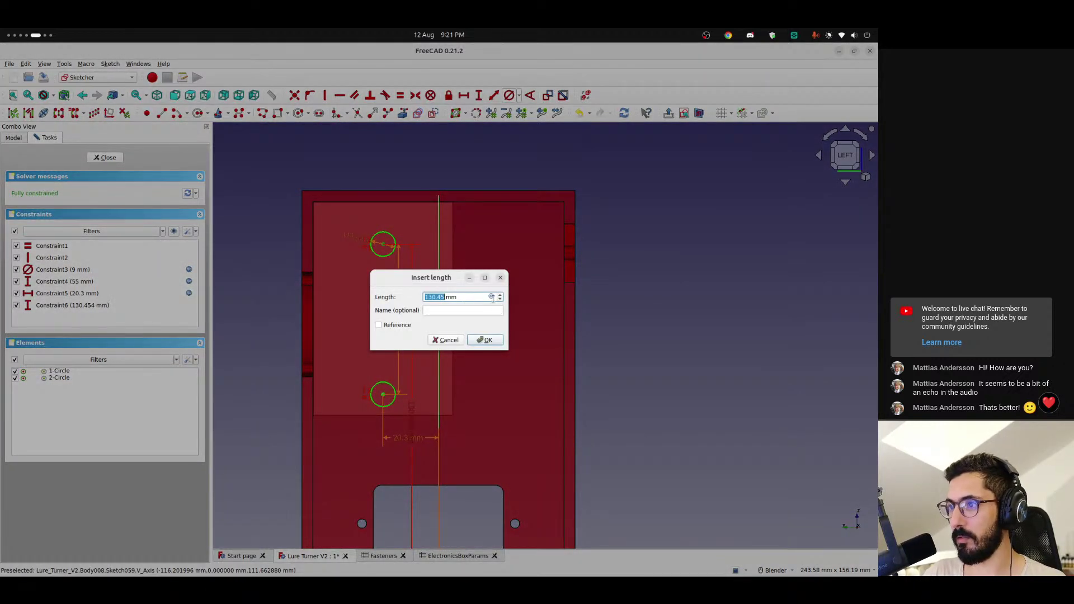
pyautogui.click(491, 297)
pyautogui.write('<<General>>.')
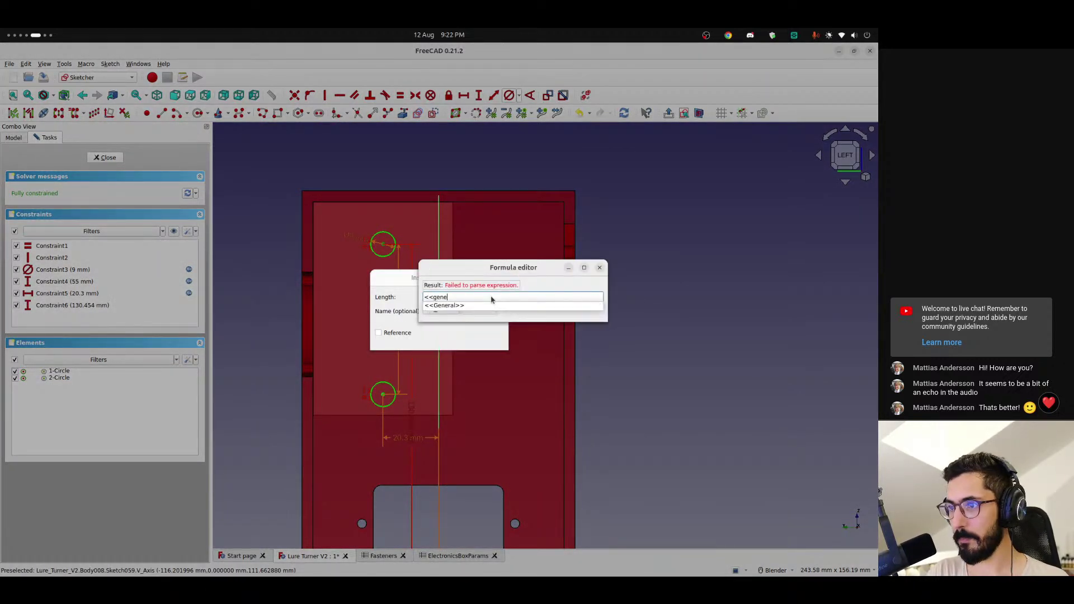
pyautogui.press('Down')
pyautogui.write('hei')
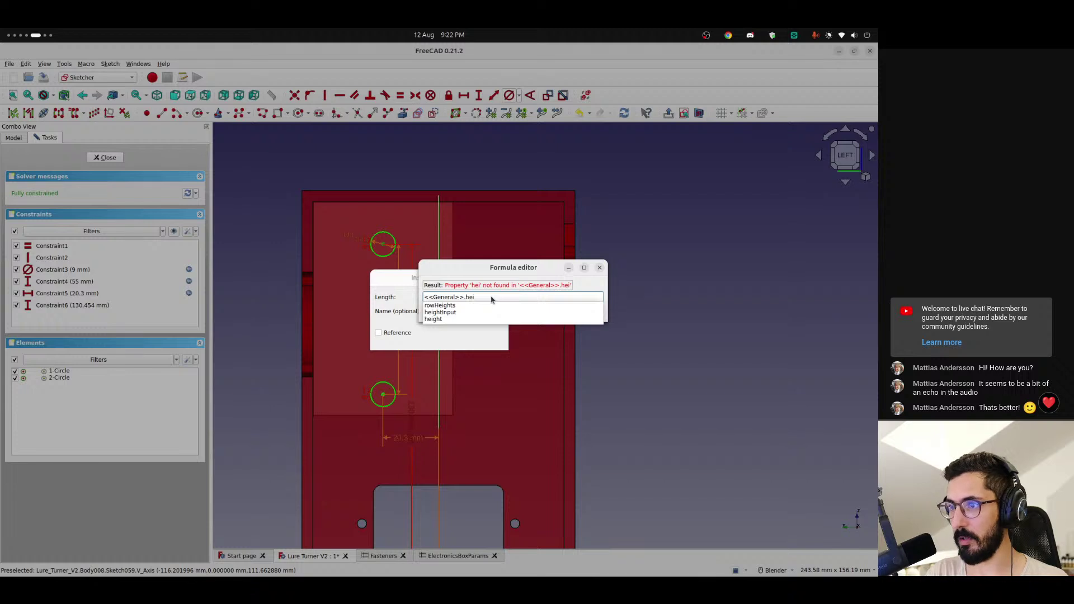
pyautogui.press('Down')
pyautogui.press('Down')
pyautogui.press('Down')
pyautogui.press('Return')
# - Subtract <<ElectronicsBoxParams>>.thickness in the vertical distance formula
pyautogui.write('- ')
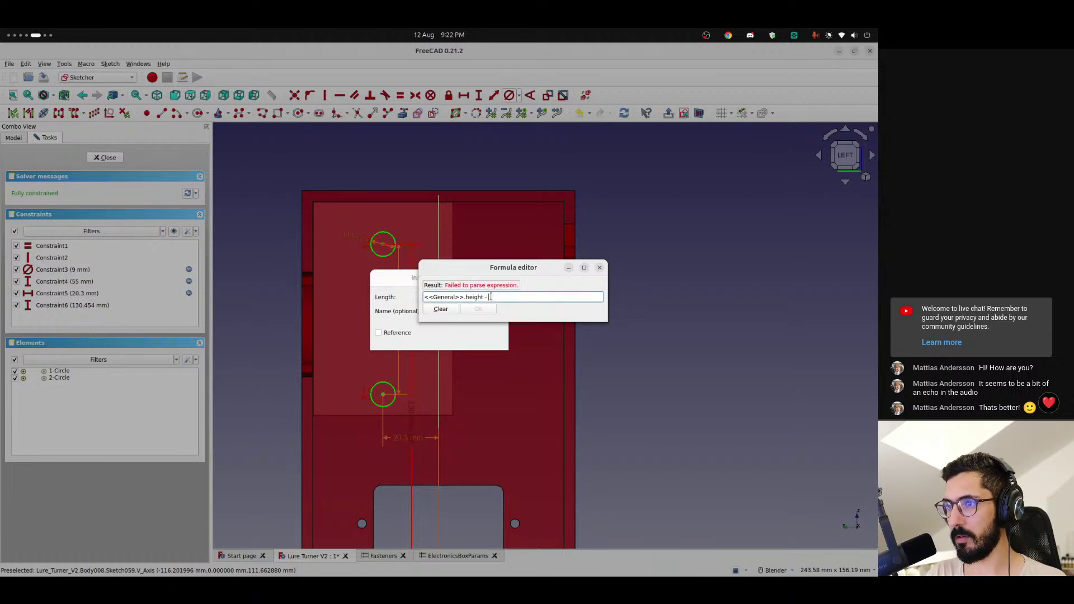
pyautogui.write('<<E')
pyautogui.press('Down')
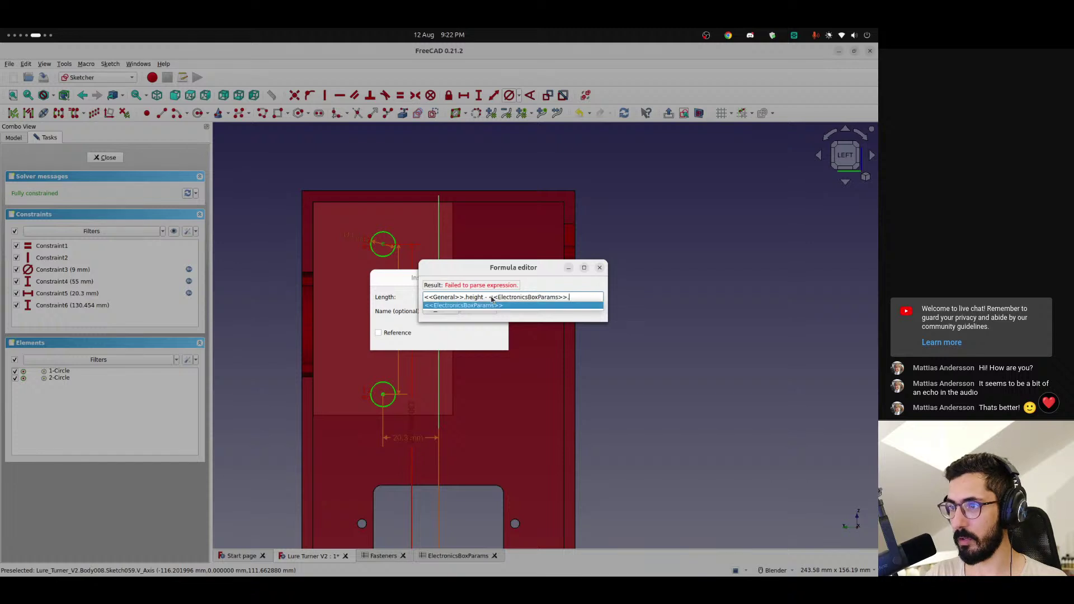
pyautogui.write('thi')
pyautogui.press('Down')
pyautogui.press('Return')
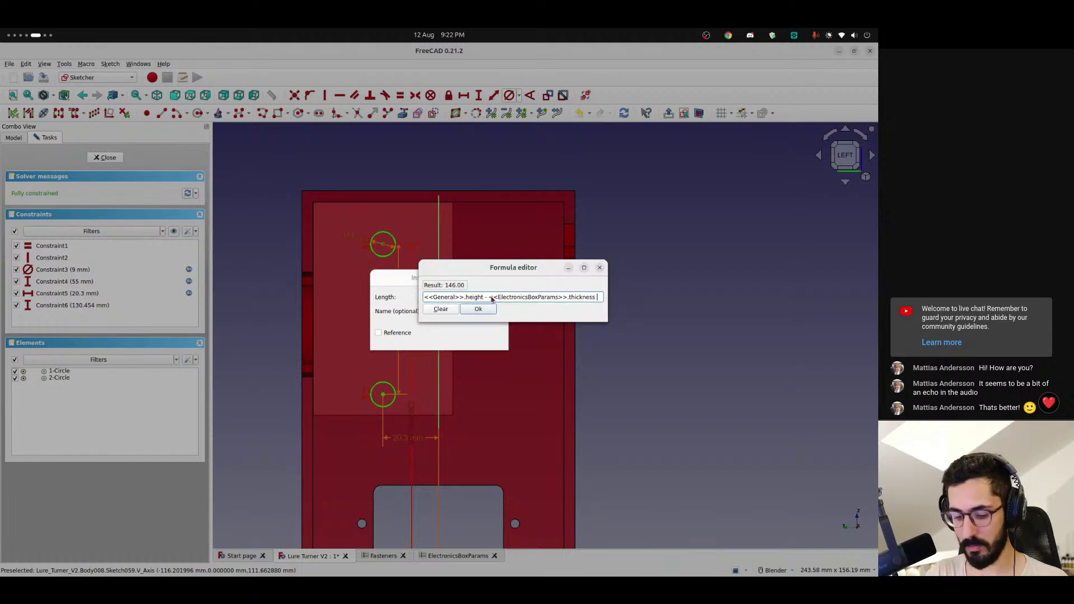
# - Subtract <<General>>.tolerance as the next term of the vertical distance formula
pyautogui.write('- <<G')
pyautogui.press('Down')
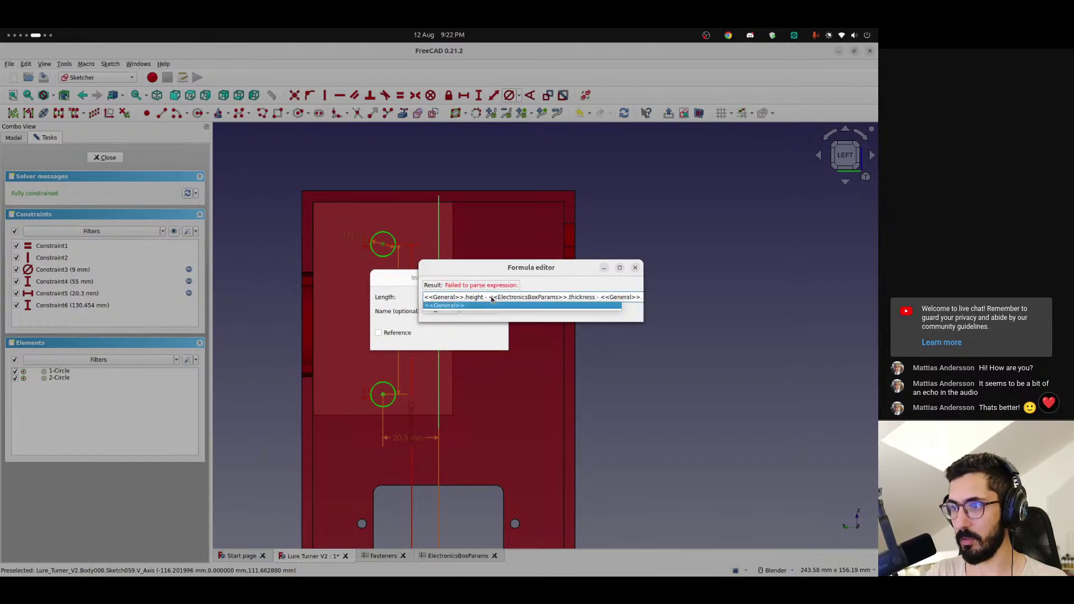
pyautogui.write('tolerance')
pyautogui.press('Down')
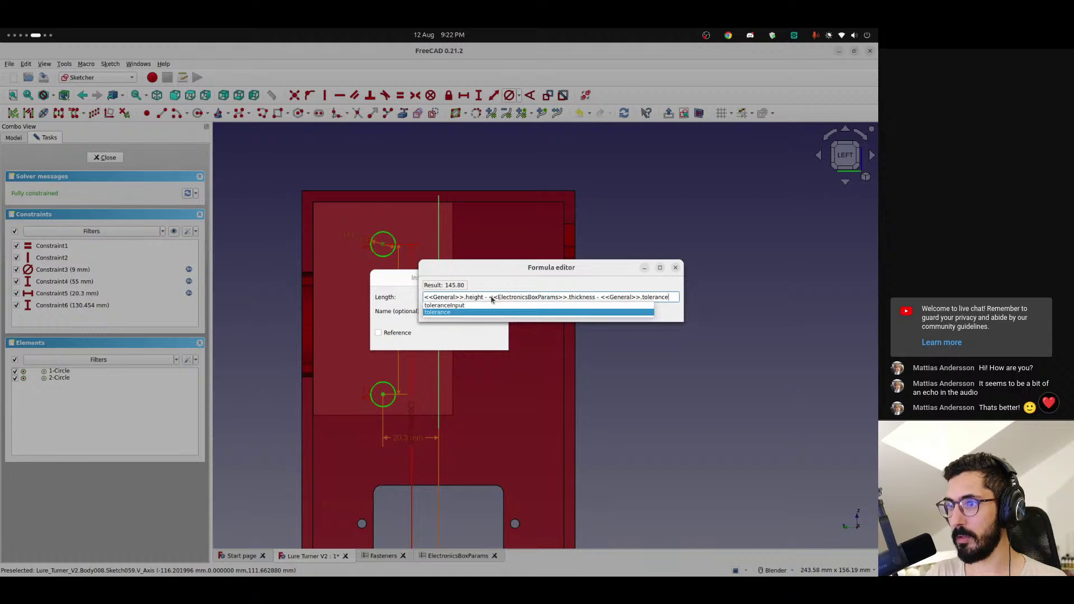
pyautogui.press('Return')
# - Subtract <<ElectronicsBoxParams>>.powerSupplyScrewOffsetFromTop as the last term and apply the vertical distance
pyautogui.write('- <')
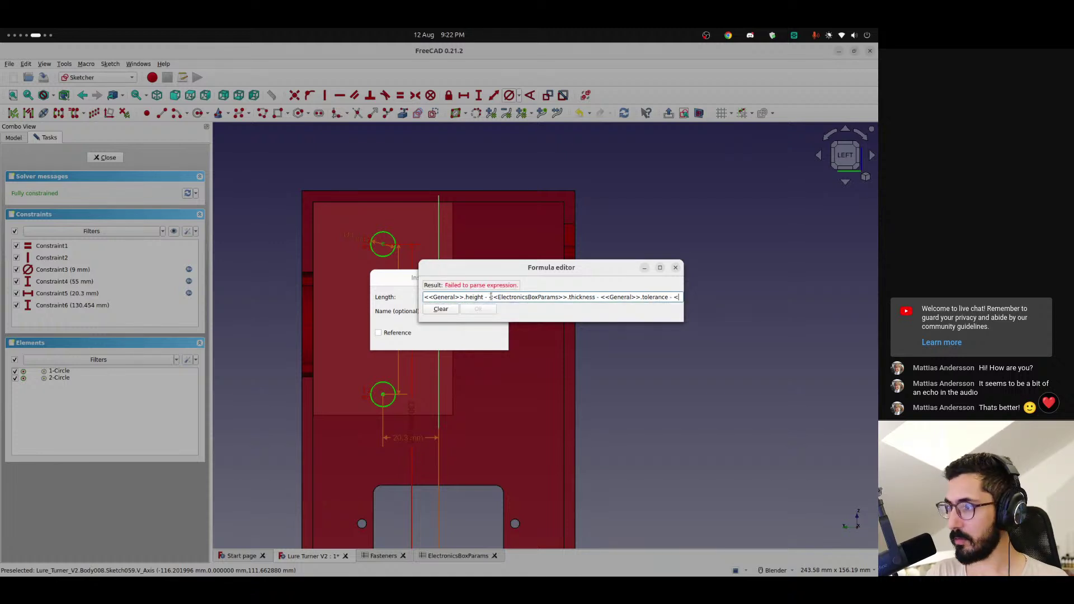
pyautogui.write('<el')
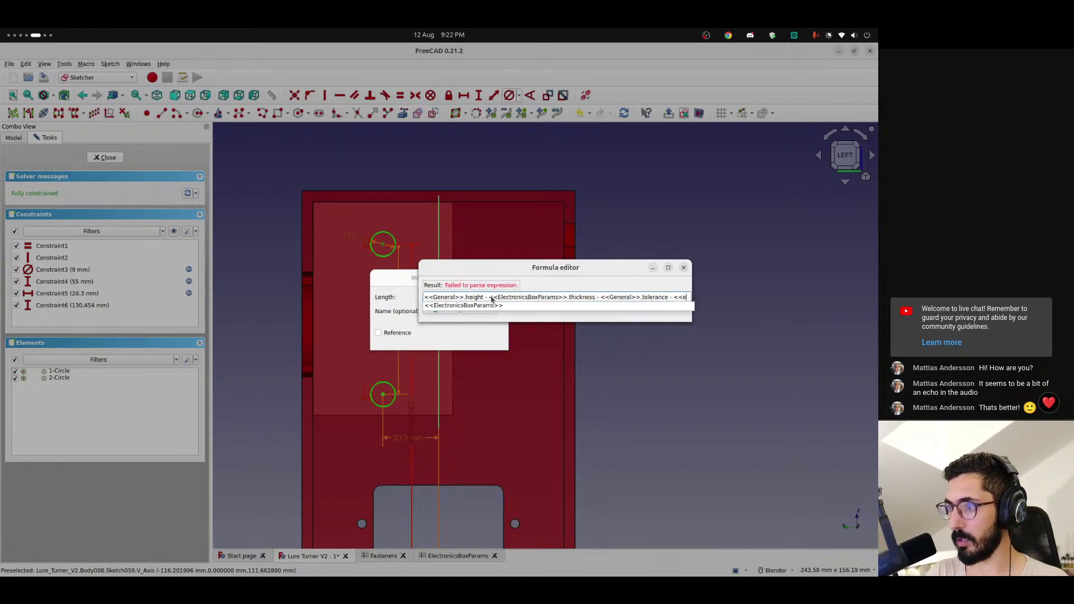
pyautogui.press('Down')
pyautogui.write('off')
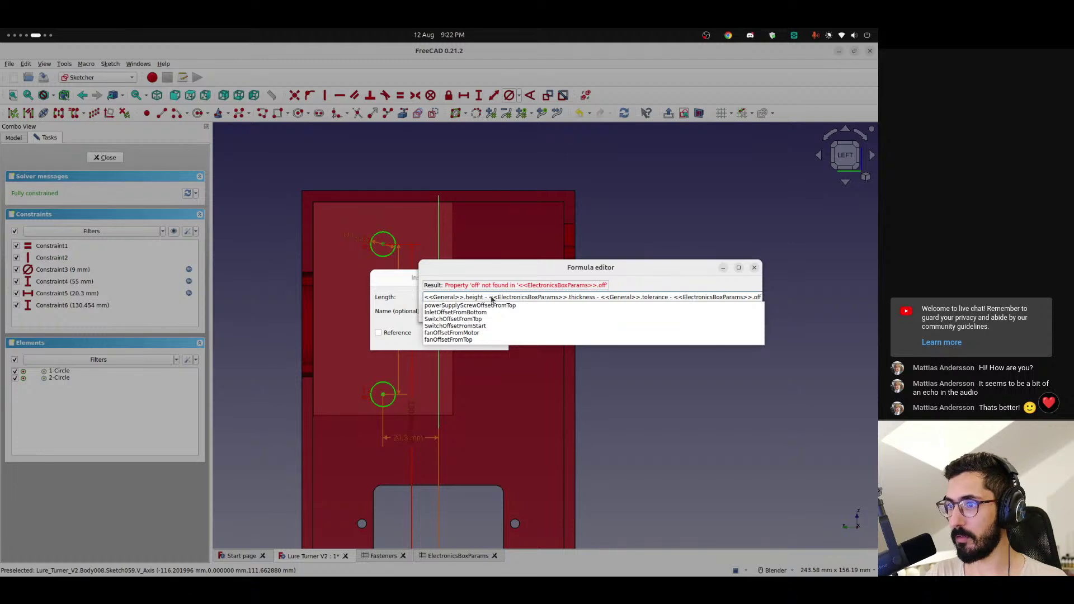
pyautogui.press('Down')
pyautogui.press('Return')
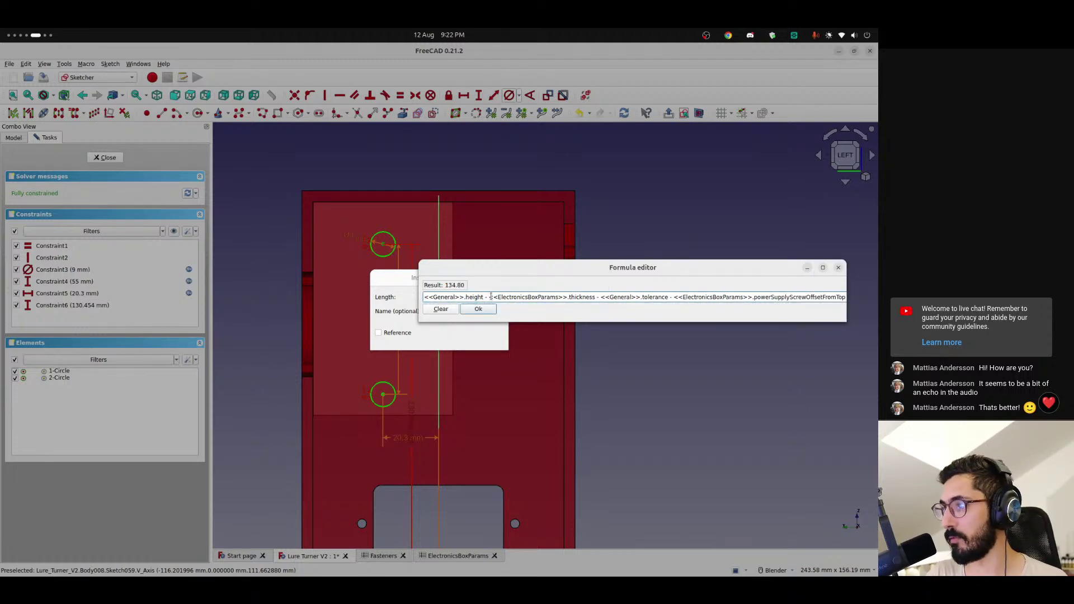
pyautogui.press('Return')
pyautogui.press('Return')
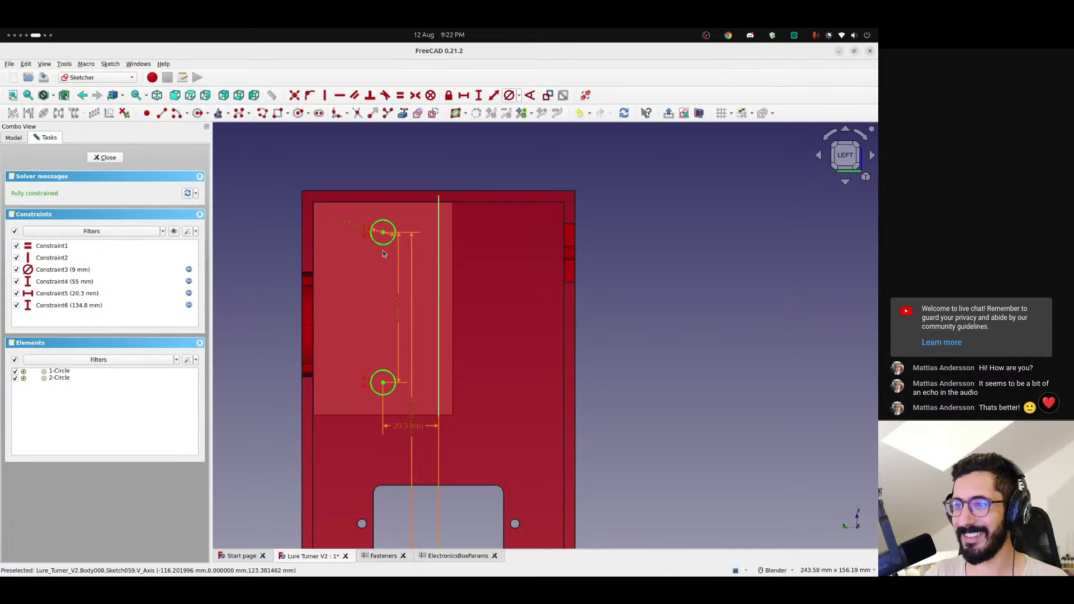
# - Check the placement of both circles on the power supply block and close the sketch
pyautogui.scroll(3, 378, 241)
pyautogui.scroll(-2, 379, 241)
pyautogui.moveTo(404, 266)
pyautogui.keyDown('shift'); pyautogui.mouseDown(button='middle')
pyautogui.moveTo(498, 231)
pyautogui.moveTo(456, 265)
pyautogui.mouseUp(button='middle'); pyautogui.keyUp('shift')
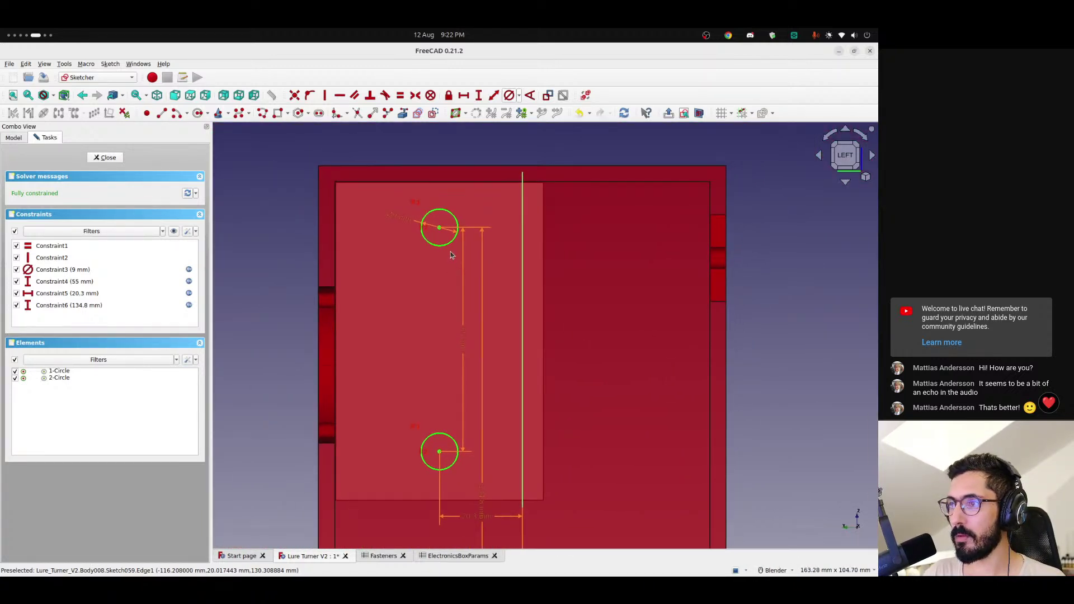
pyautogui.scroll(-1, 450, 255)
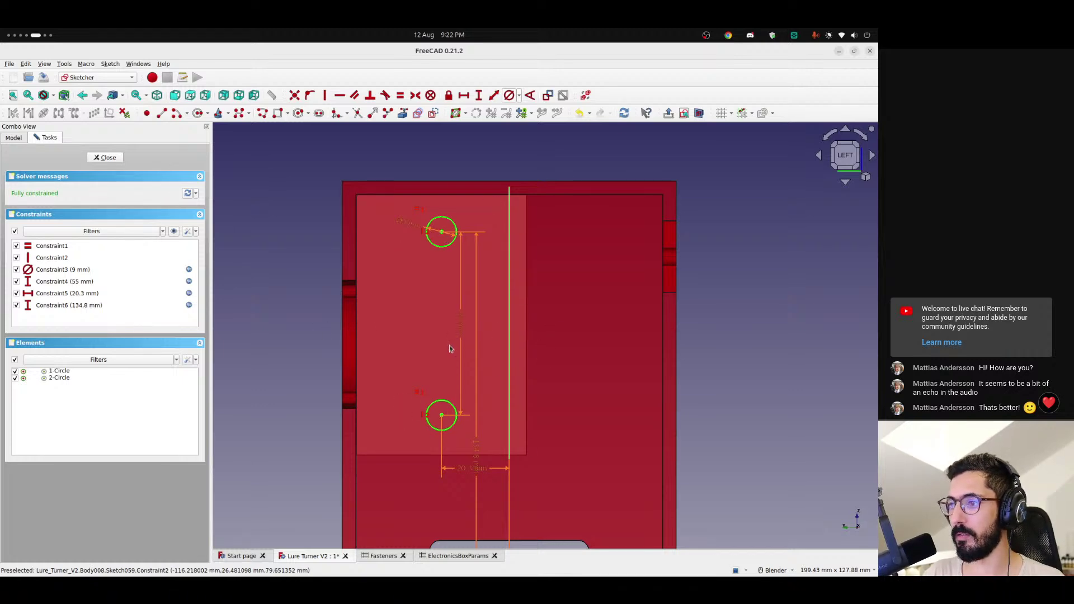
pyautogui.moveTo(532, 450); pyautogui.dragTo(517, 332, button='middle')
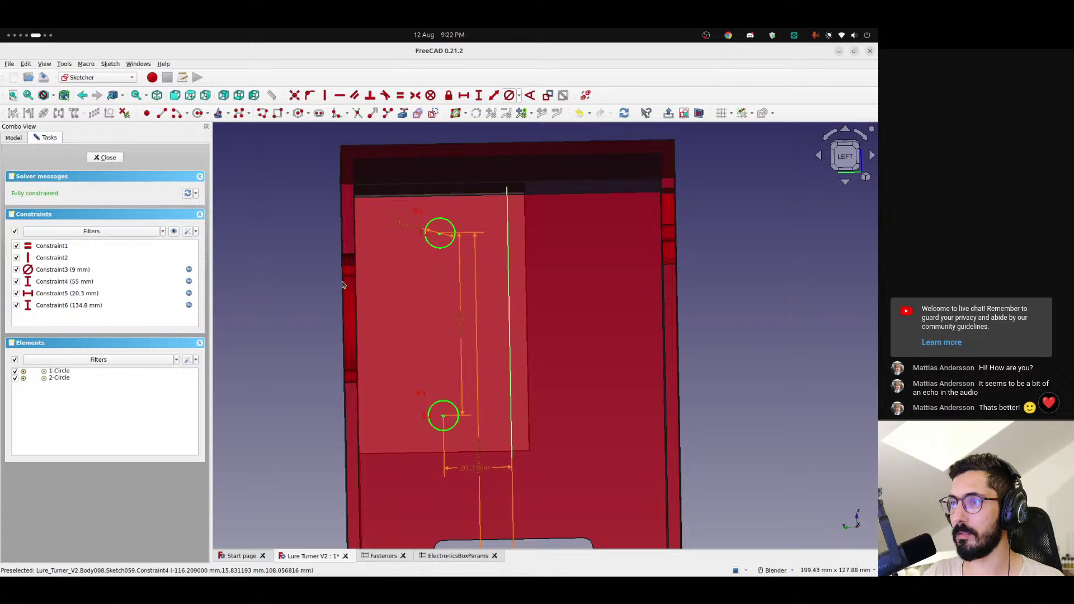
pyautogui.click(105, 157)
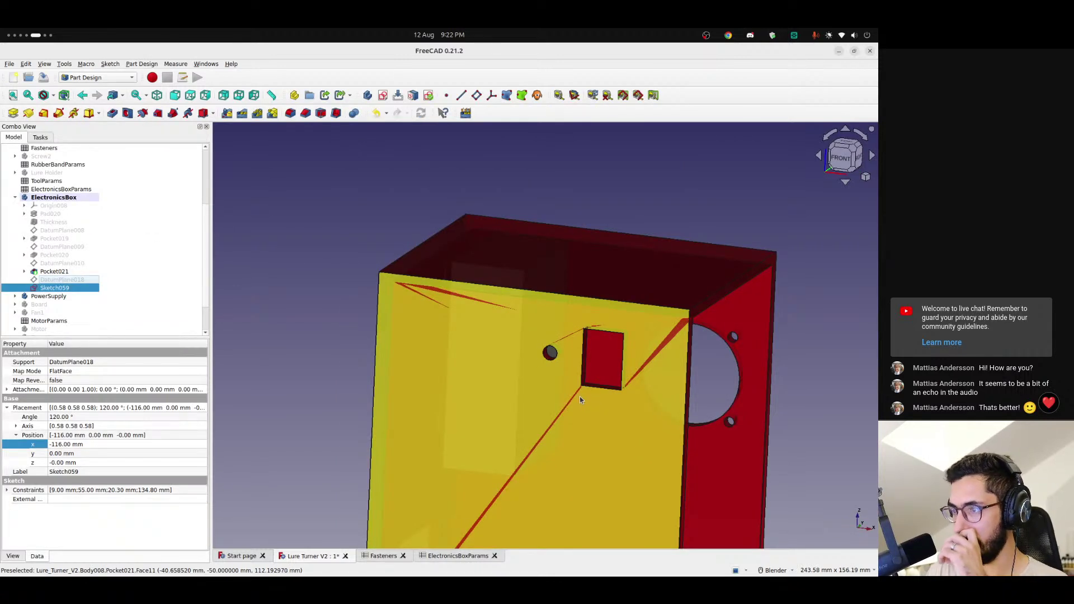
# - Start a Pad of the spacer circle sketch and begin its length formula with <<ElectronicsBoxParams>>
pyautogui.moveTo(629, 407); pyautogui.dragTo(534, 340, button='middle')
pyautogui.click(852, 158)
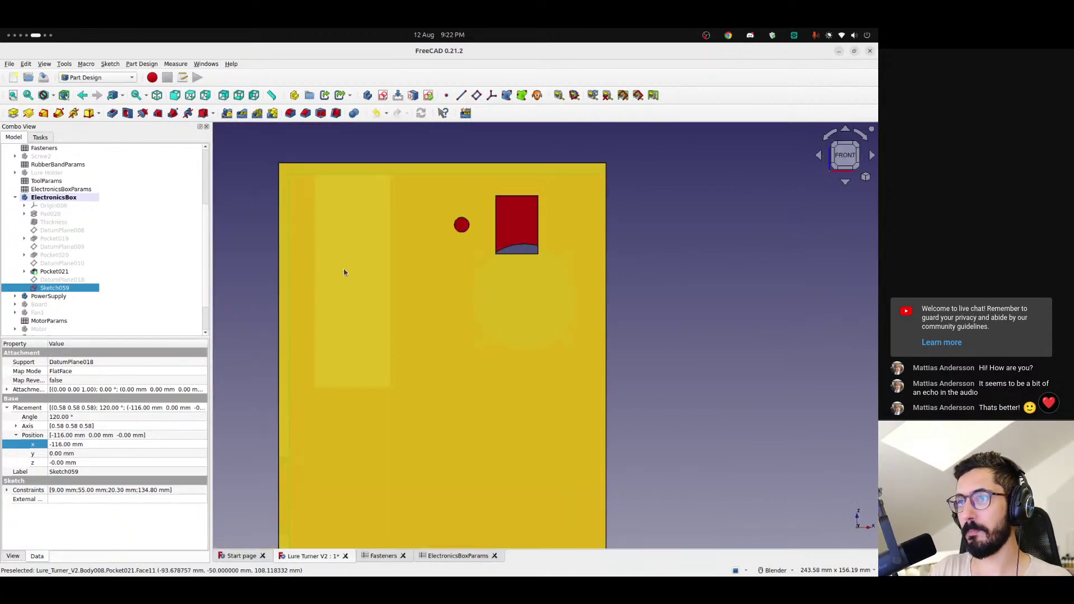
pyautogui.scroll(5, 313, 238)
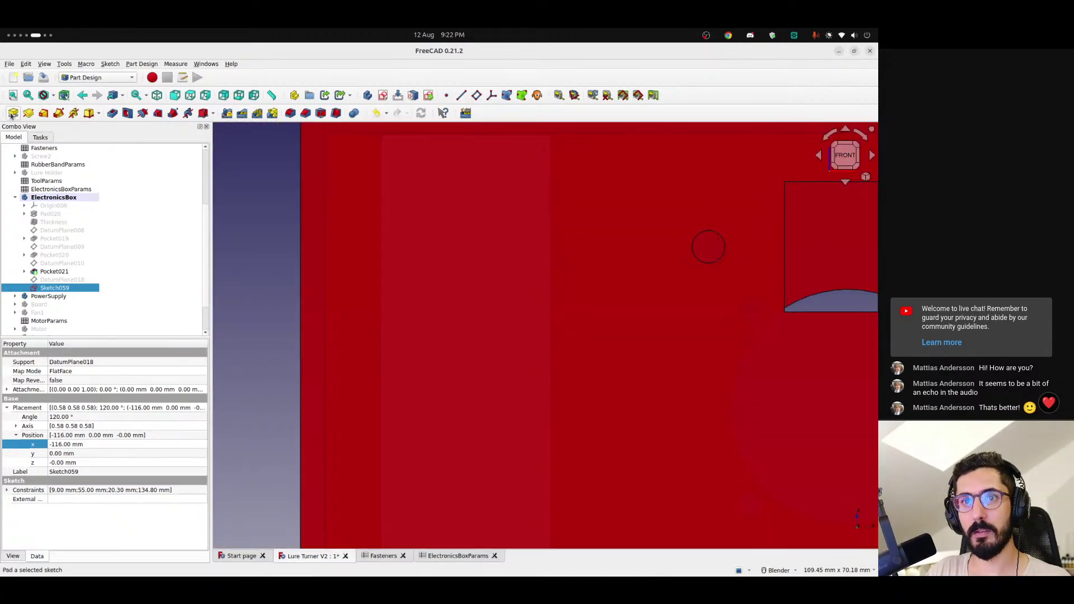
pyautogui.click(12, 113)
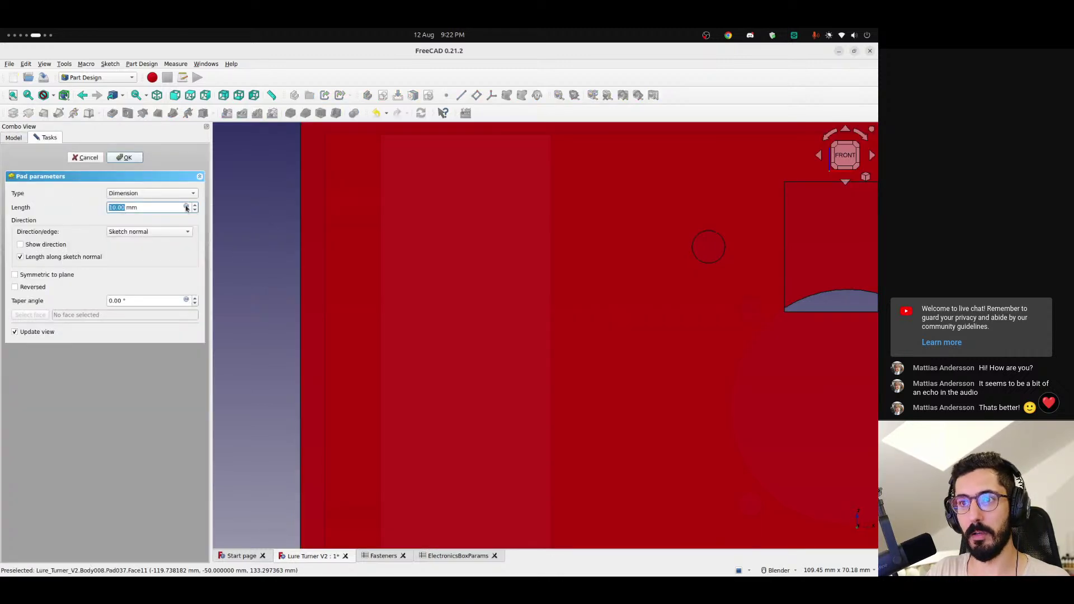
pyautogui.click(186, 207)
pyautogui.write('<<ElectronicsBoxParams>>')
pyautogui.press('Down')
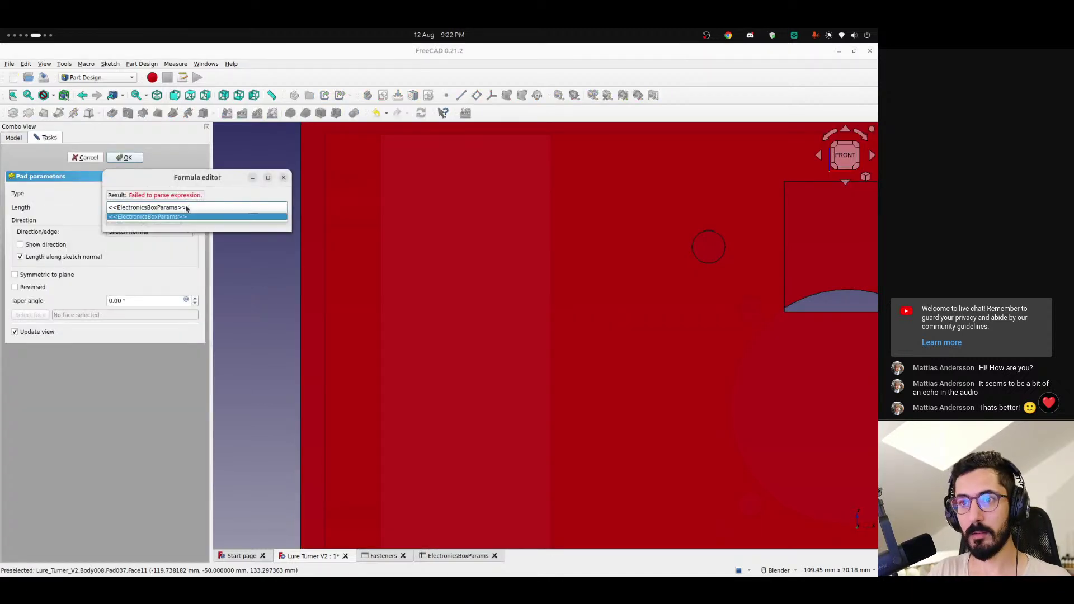
pyautogui.write('.powerSupply')
pyautogui.press('Down')
pyautogui.press('Down')
pyautogui.press('Down')
pyautogui.press('Down')
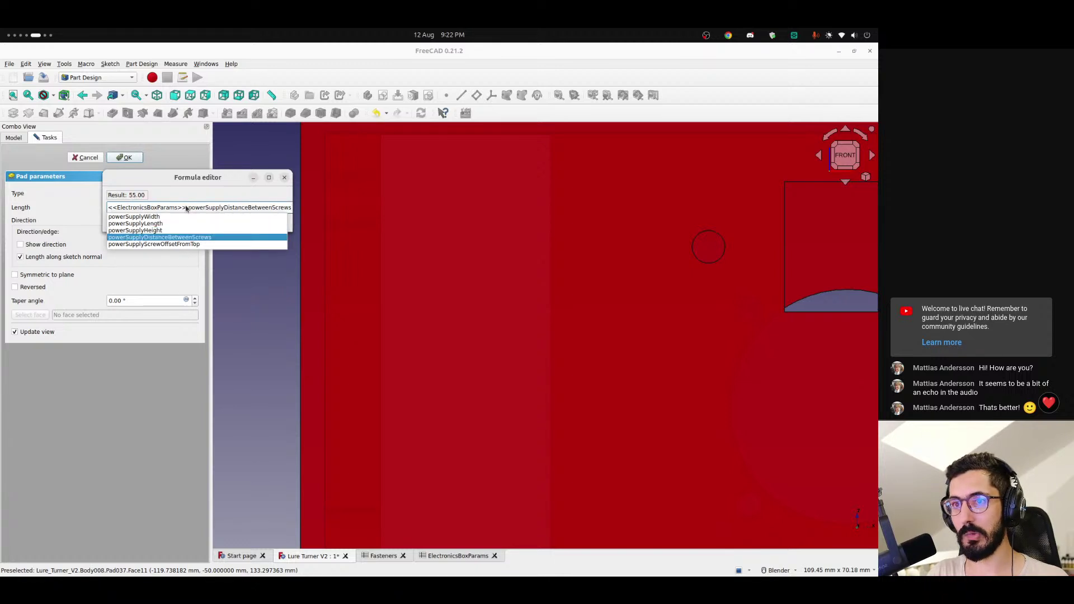
pyautogui.hotkey('ctrl', 'shift', 'Left')
# - Complete the pad length formula as <<ElectronicsBoxParams>>.poweSupplySpacerLength and create the pad
pyautogui.write('space')
pyautogui.press('Down')
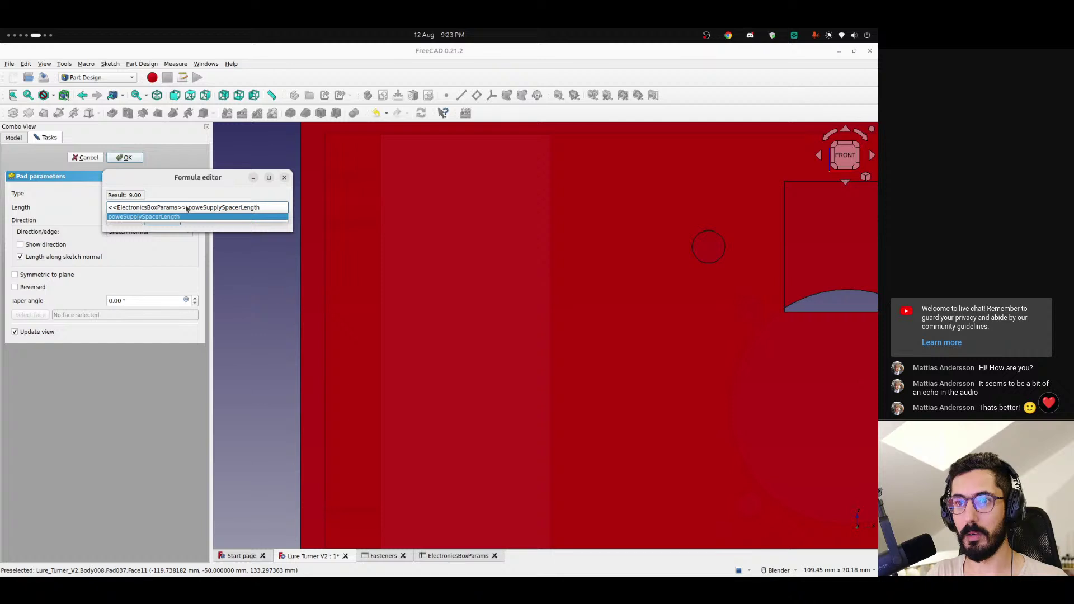
pyautogui.press('Return')
pyautogui.press('Return')
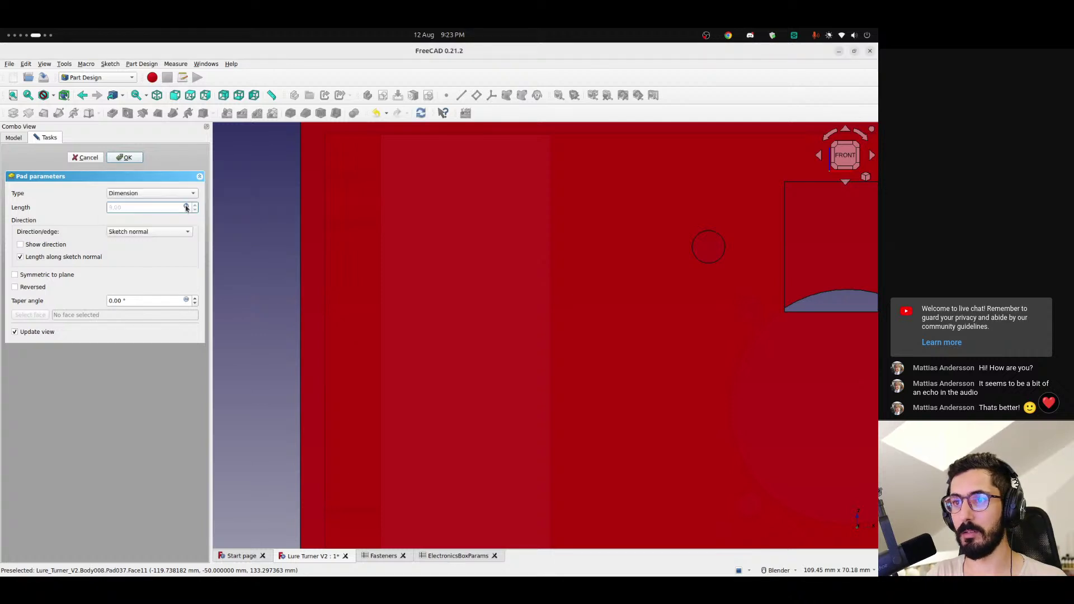
pyautogui.click(124, 158)
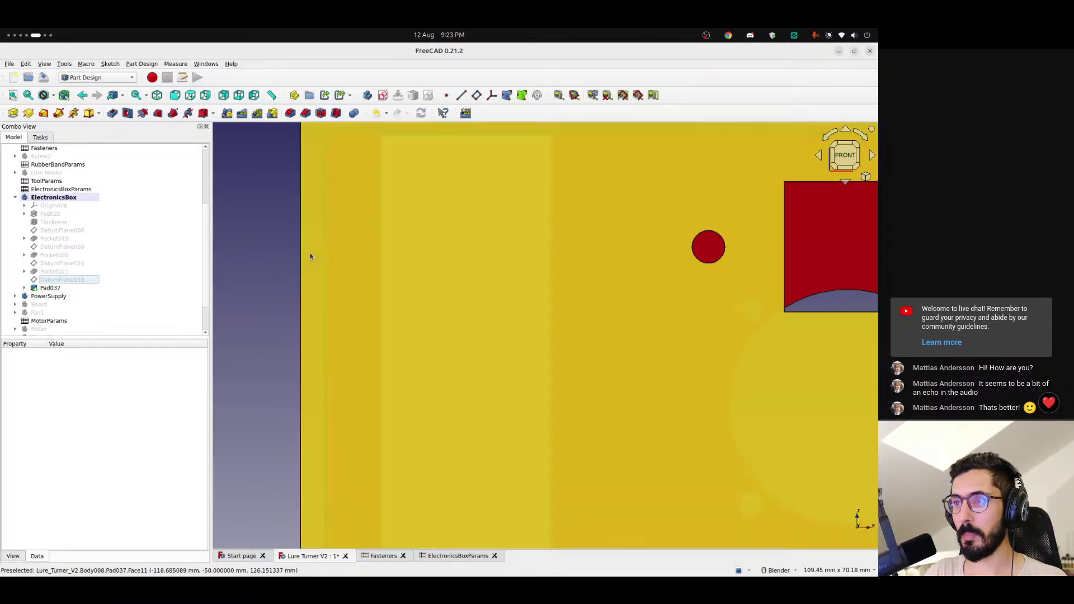
# - Examine the two padded screw spacers on the electronics box wall from the left side and at an angle
pyautogui.scroll(-3, 313, 251)
pyautogui.moveTo(434, 268); pyautogui.dragTo(424, 199, button='middle')
pyautogui.press('6')
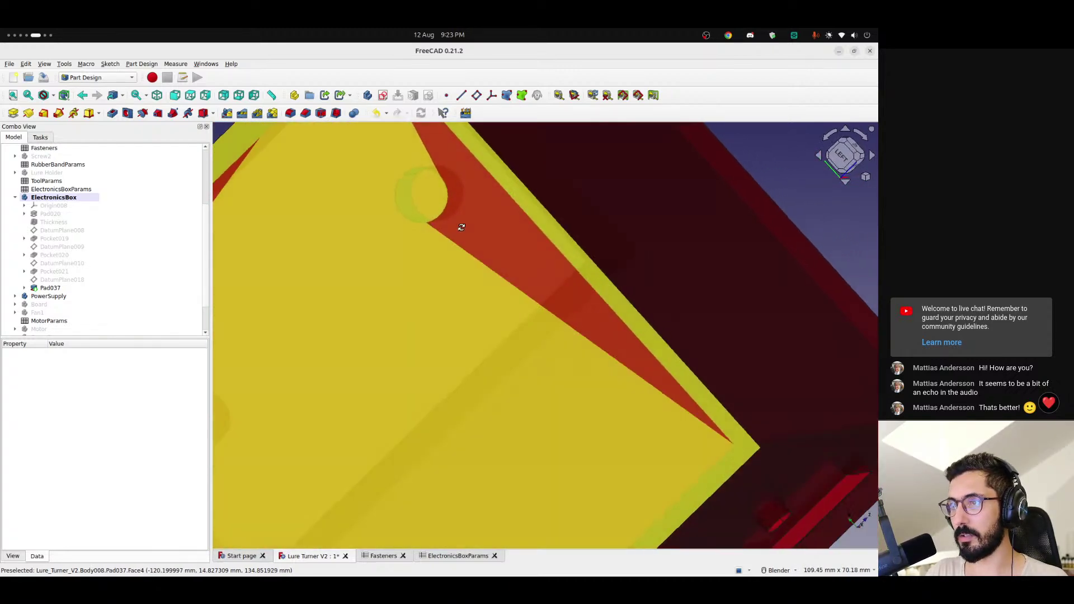
pyautogui.scroll(-3, 494, 255)
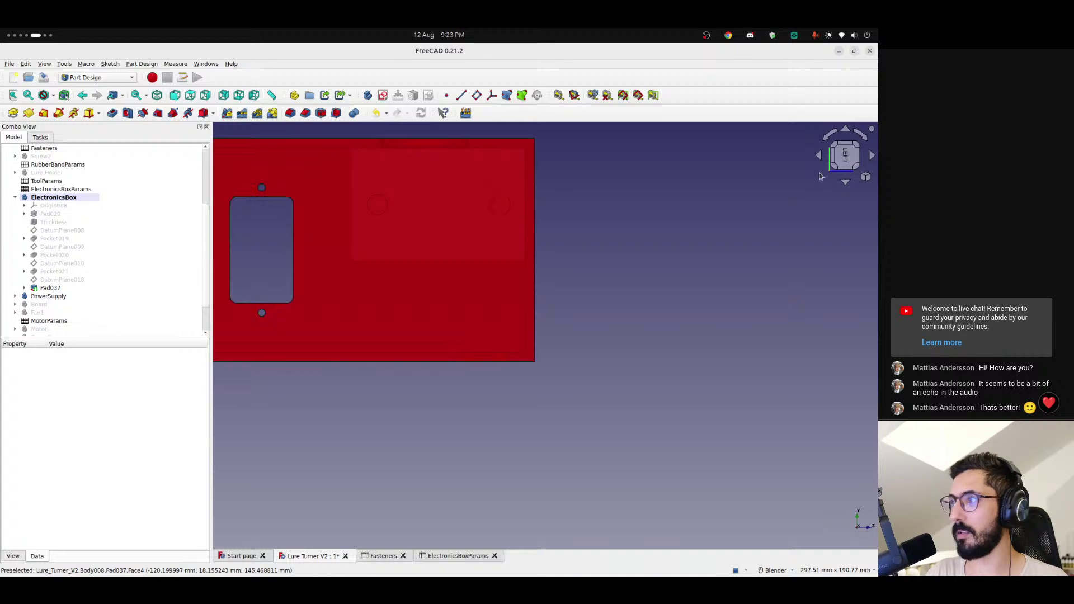
pyautogui.click(829, 137)
pyautogui.keyDown('shift'); pyautogui.moveTo(405, 343); pyautogui.dragTo(396, 215, button='middle'); pyautogui.keyUp('shift')
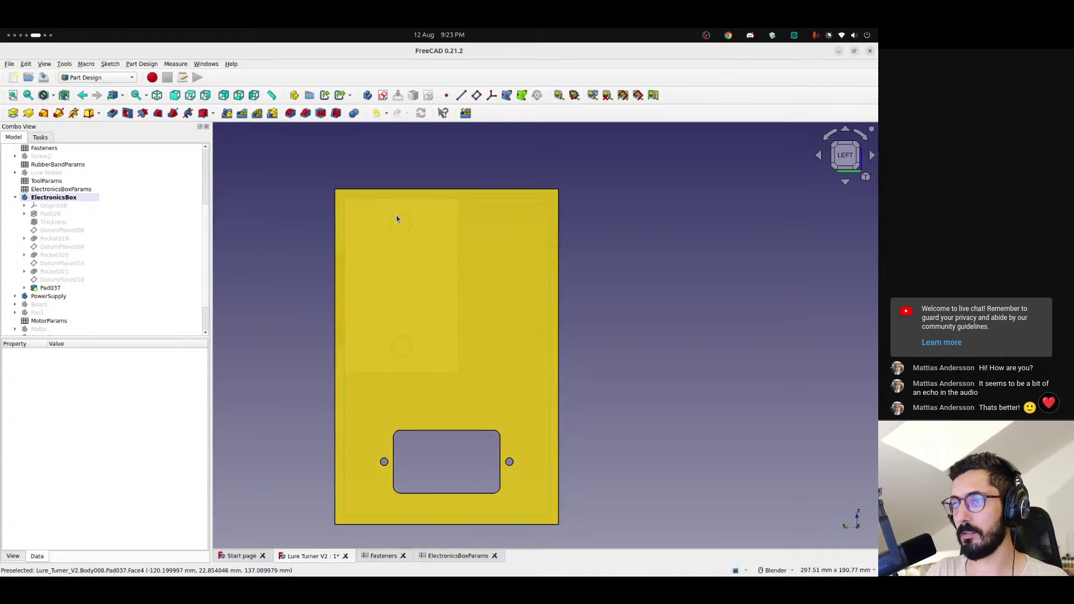
pyautogui.scroll(2, 396, 215)
pyautogui.scroll(1, 442, 280)
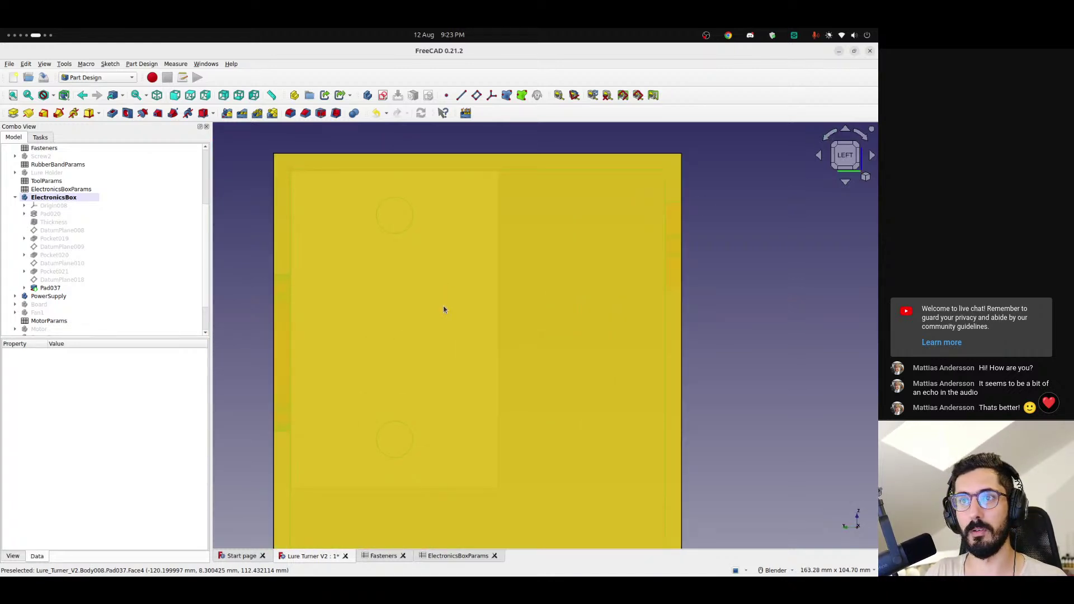
pyautogui.keyDown('shift'); pyautogui.moveTo(443, 283); pyautogui.dragTo(405, 263, button='middle'); pyautogui.keyUp('shift')
pyautogui.scroll(-3, 413, 302)
pyautogui.moveTo(413, 303); pyautogui.dragTo(355, 360, button='middle')
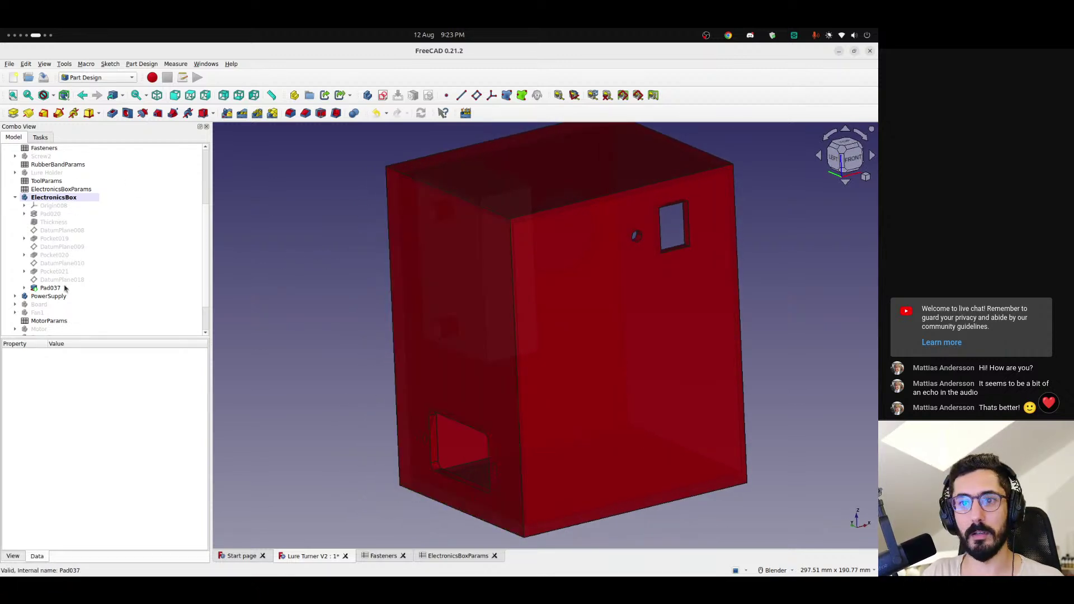
# - Expand the spacer pad in the model tree to list its underlying sketch, and clear the selection
pyautogui.click(22, 289)
pyautogui.click(24, 288)
pyautogui.click(24, 289)
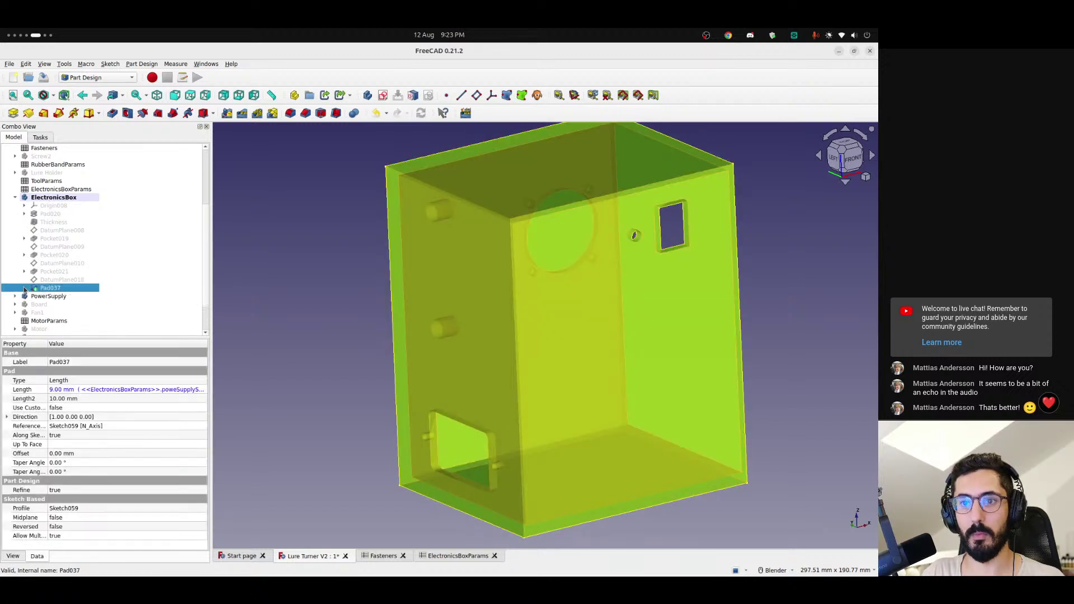
pyautogui.click(24, 289)
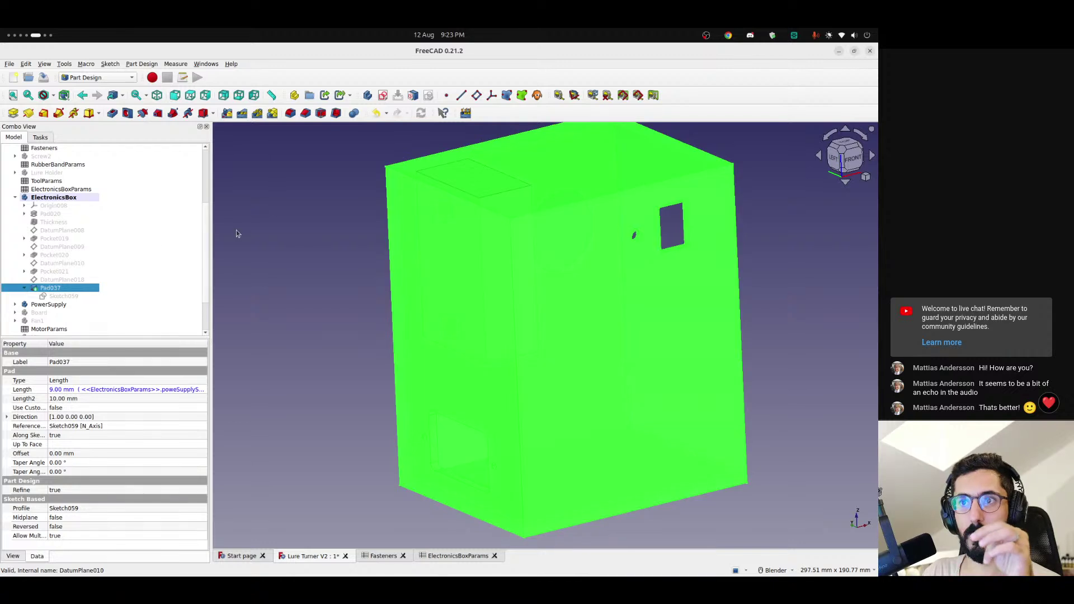
pyautogui.click(236, 230)
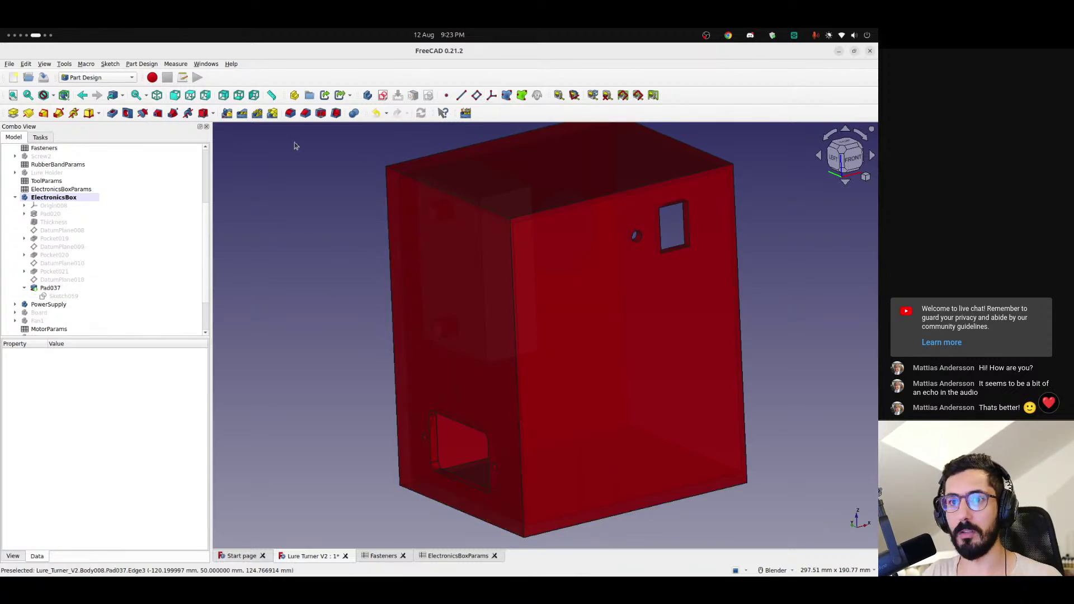
# - Show DatumPlane008 at the electronics box's side wall and create a new sketch on it
pyautogui.click(53, 264)
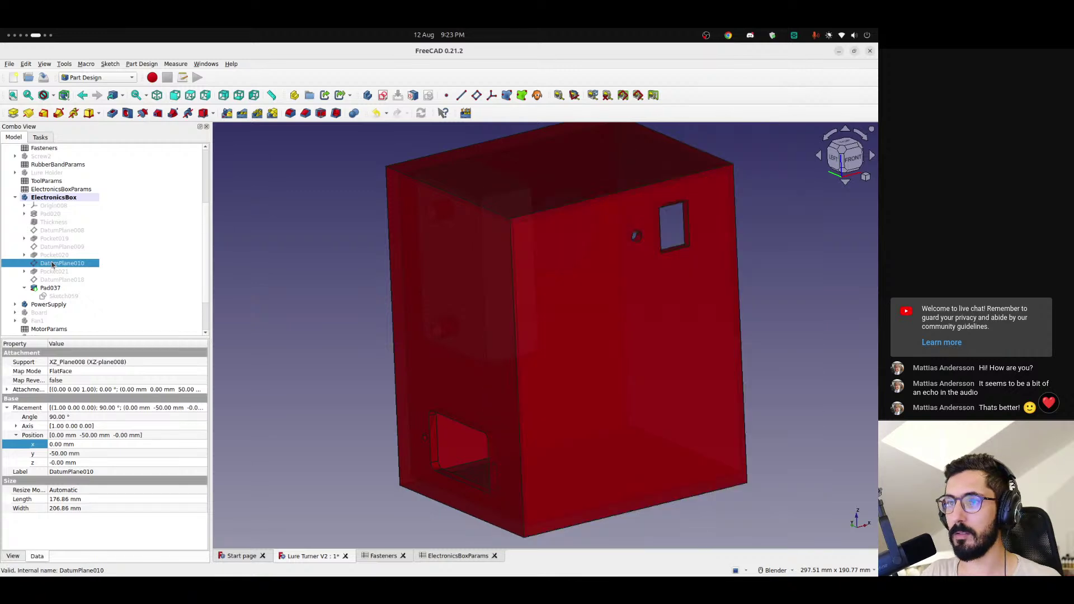
pyautogui.click(58, 231)
pyautogui.press('space')
pyautogui.click(313, 280)
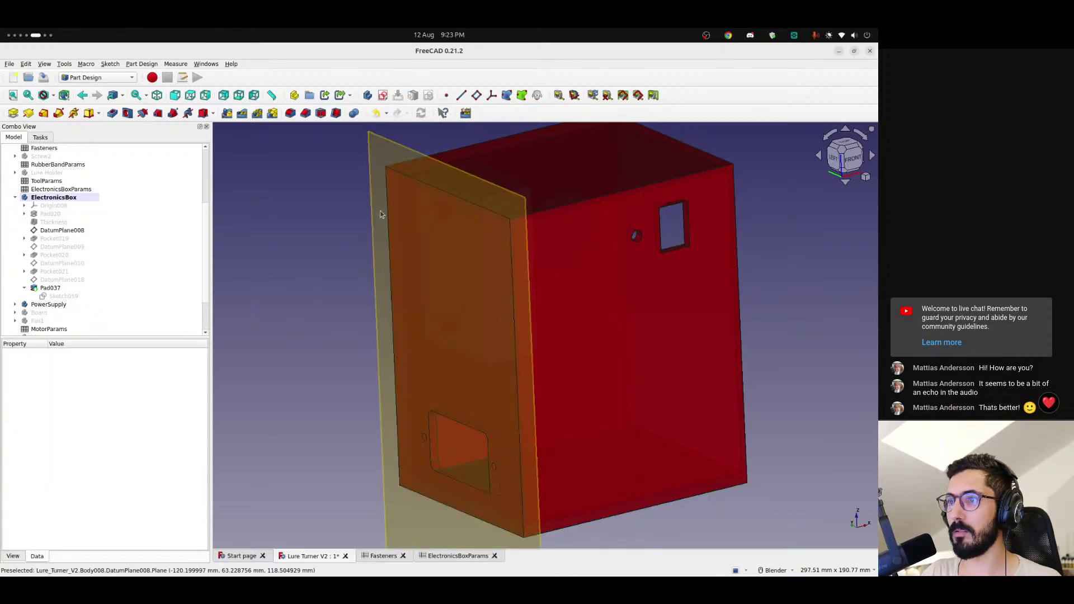
pyautogui.click(382, 95)
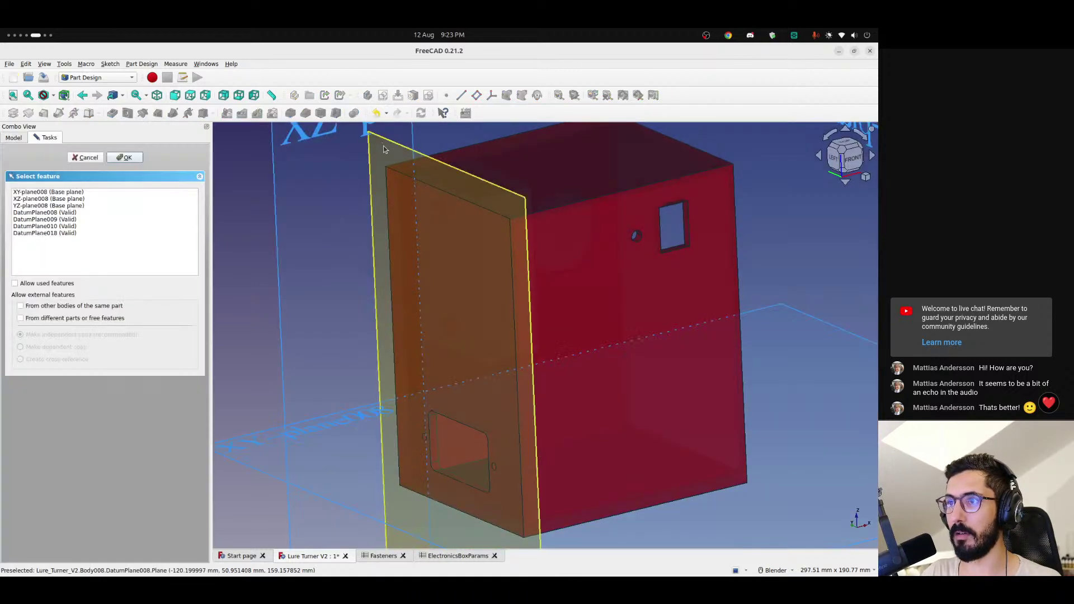
pyautogui.click(385, 149)
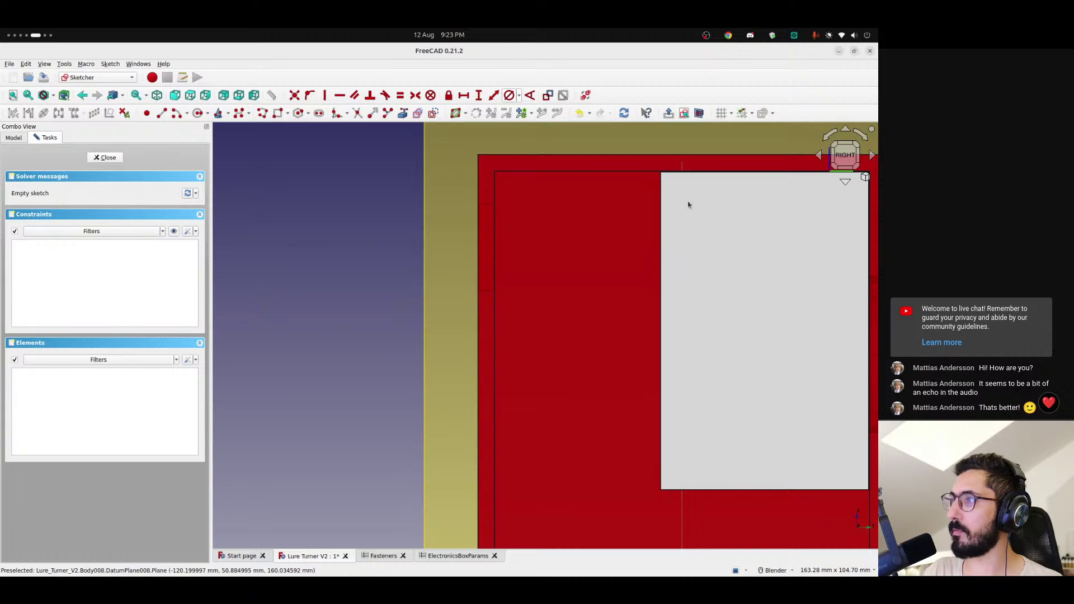
# - View the new sketch from the box's left side and hide DatumPlane008
pyautogui.click(819, 156)
pyautogui.click(819, 156)
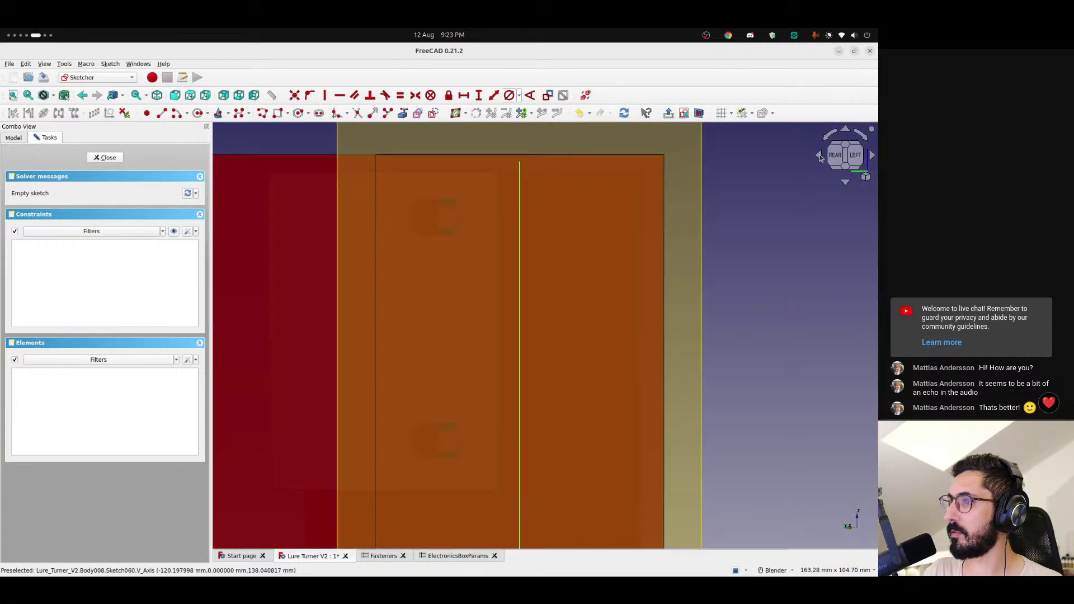
pyautogui.click(8, 137)
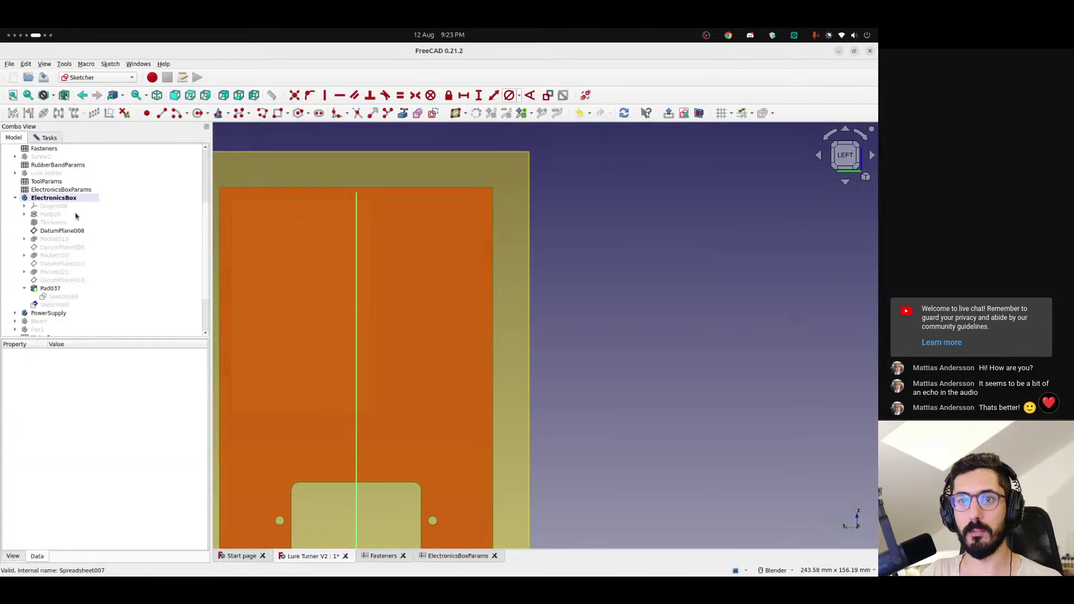
pyautogui.click(62, 231)
pyautogui.keyDown('shift'); pyautogui.moveTo(378, 254); pyautogui.dragTo(510, 231, button='middle'); pyautogui.keyUp('shift')
pyautogui.scroll(1, 399, 196)
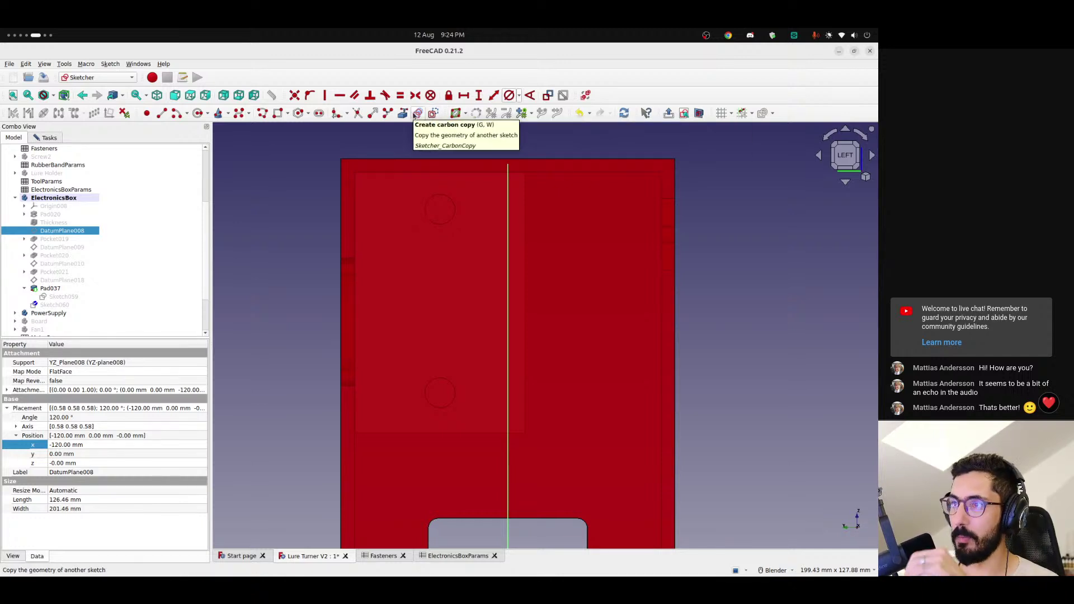
# - Carbon copy the spacer circle sketch, Sketch059, into the new sketch
pyautogui.click(415, 115)
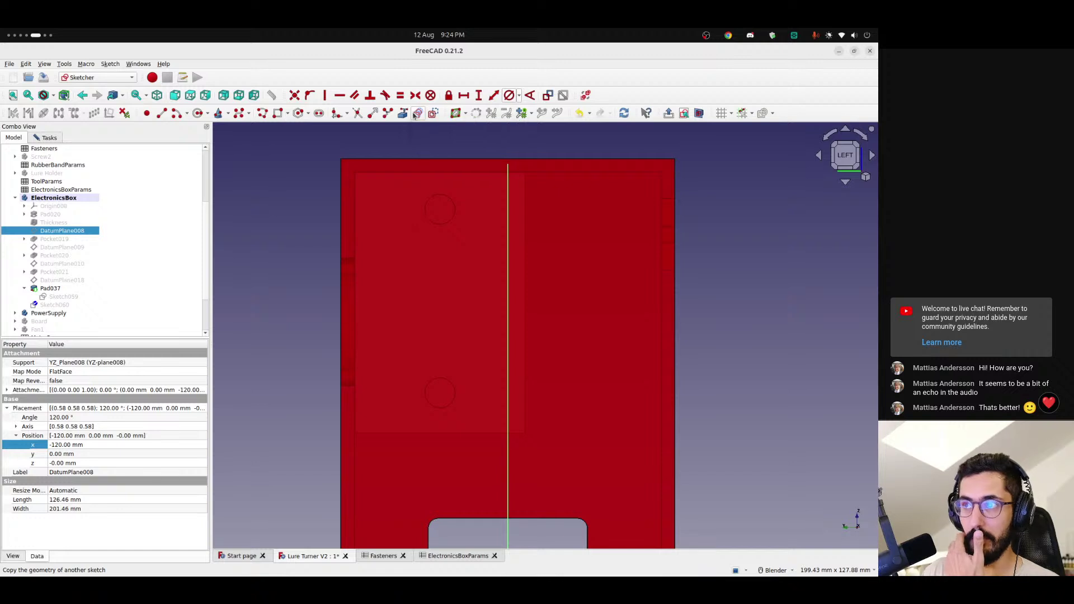
pyautogui.click(58, 299)
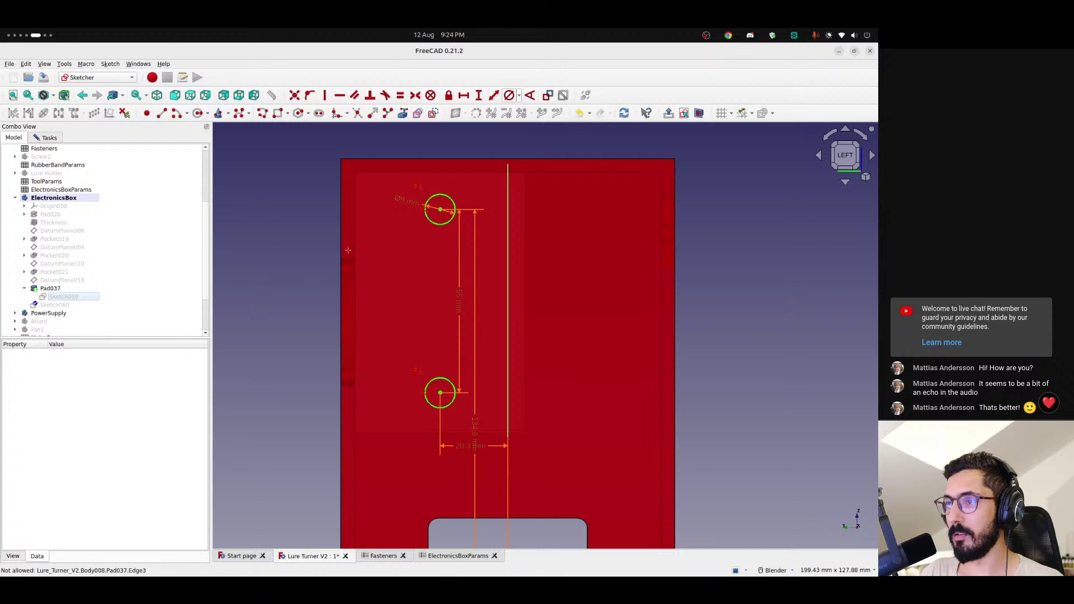
pyautogui.scroll(-2, 298, 242)
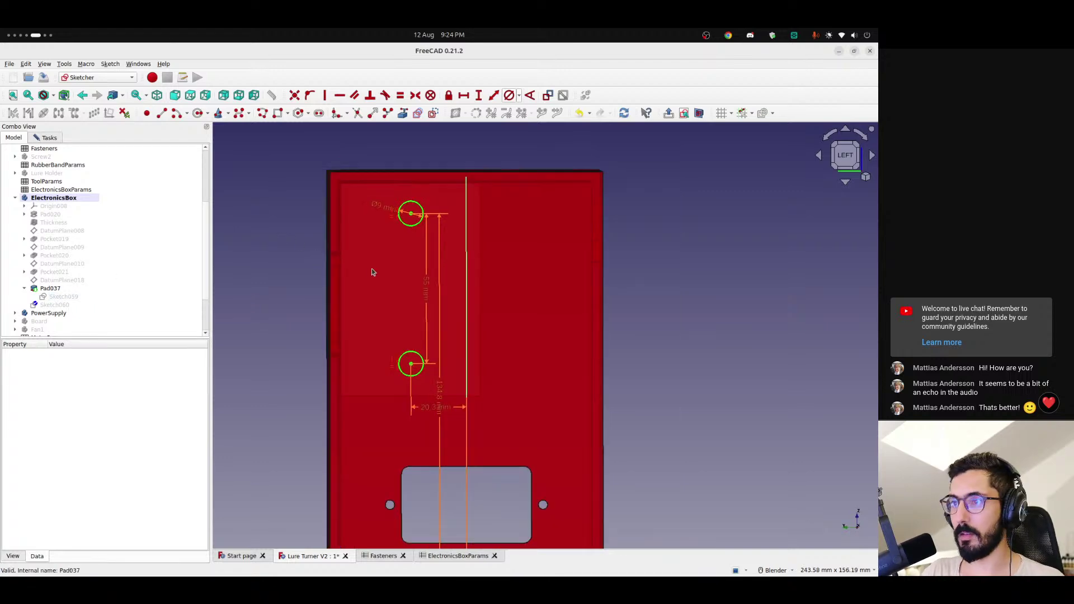
# - Examine the formula that links the copied circles' vertical spacing to the source sketch, leaving it as is
pyautogui.moveTo(372, 271); pyautogui.dragTo(415, 288, button='middle')
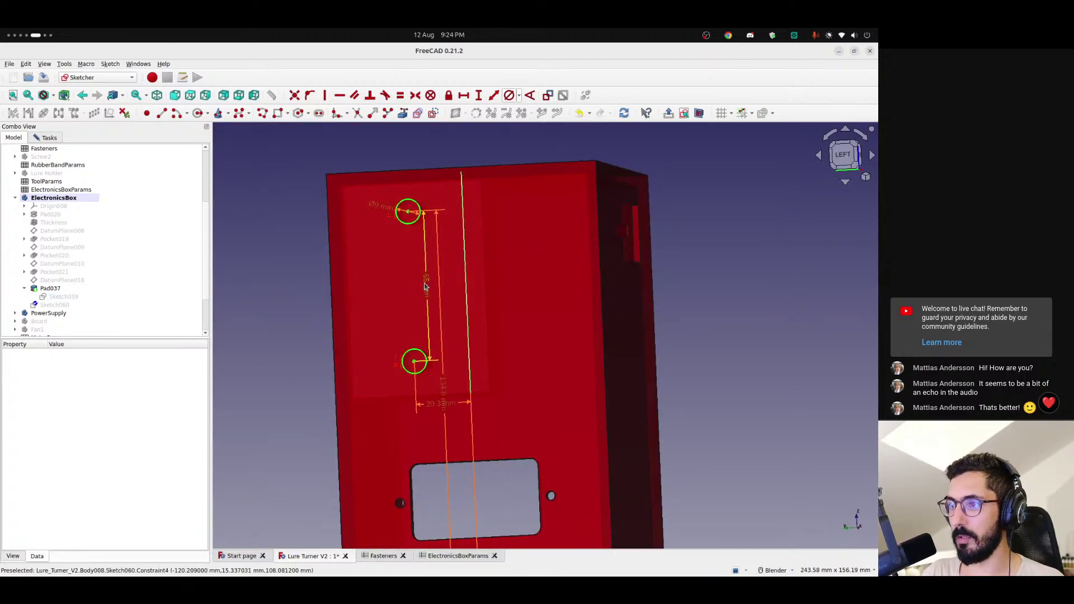
pyautogui.doubleClick(425, 286)
pyautogui.click(491, 296)
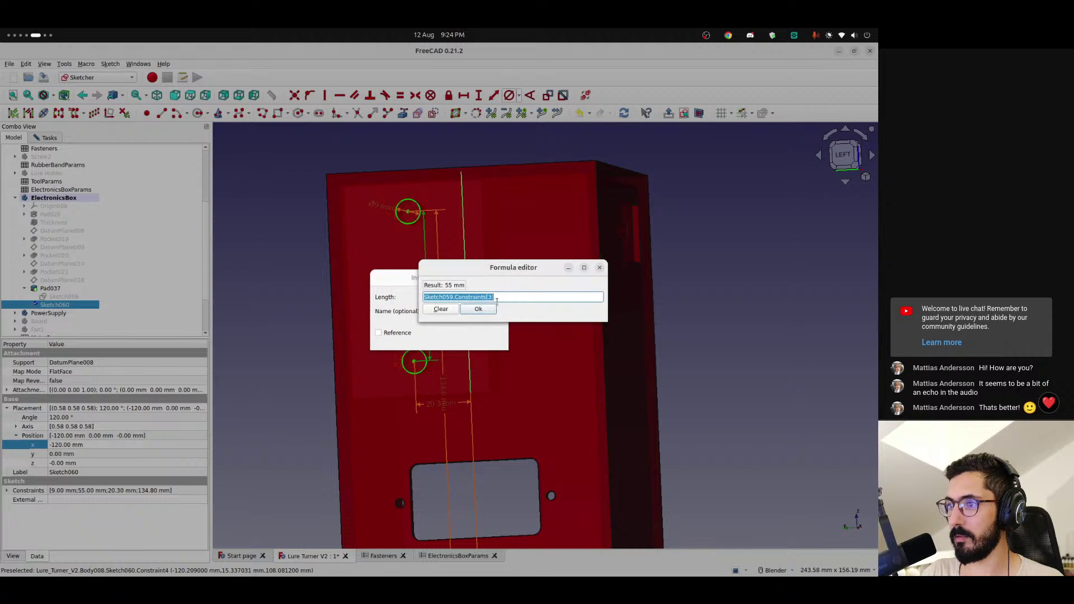
pyautogui.click(495, 297)
pyautogui.moveTo(494, 297); pyautogui.dragTo(415, 298)
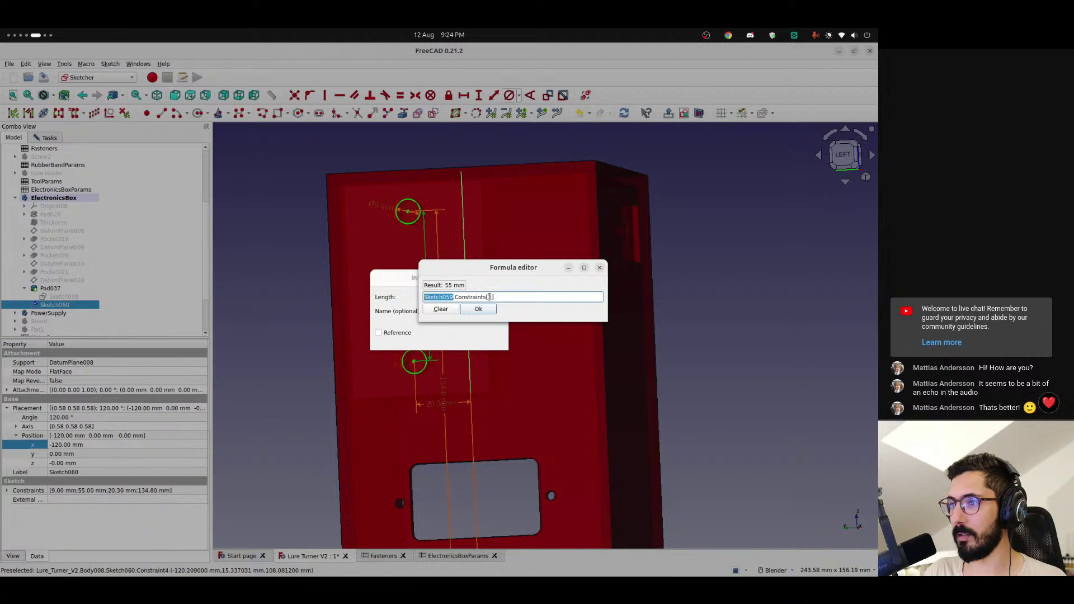
pyautogui.moveTo(490, 297); pyautogui.dragTo(456, 297)
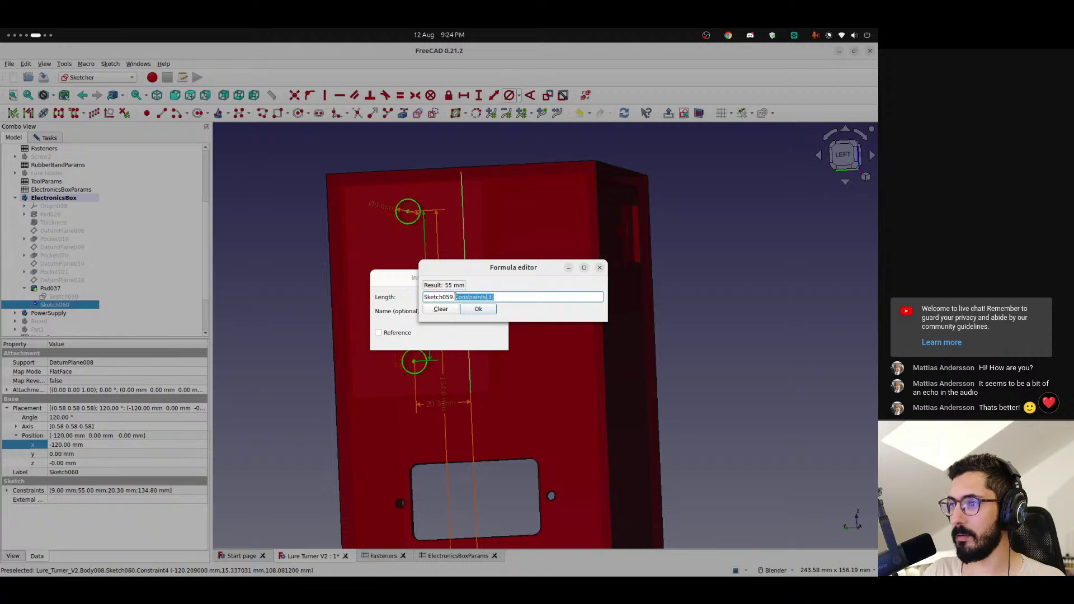
pyautogui.click(496, 296)
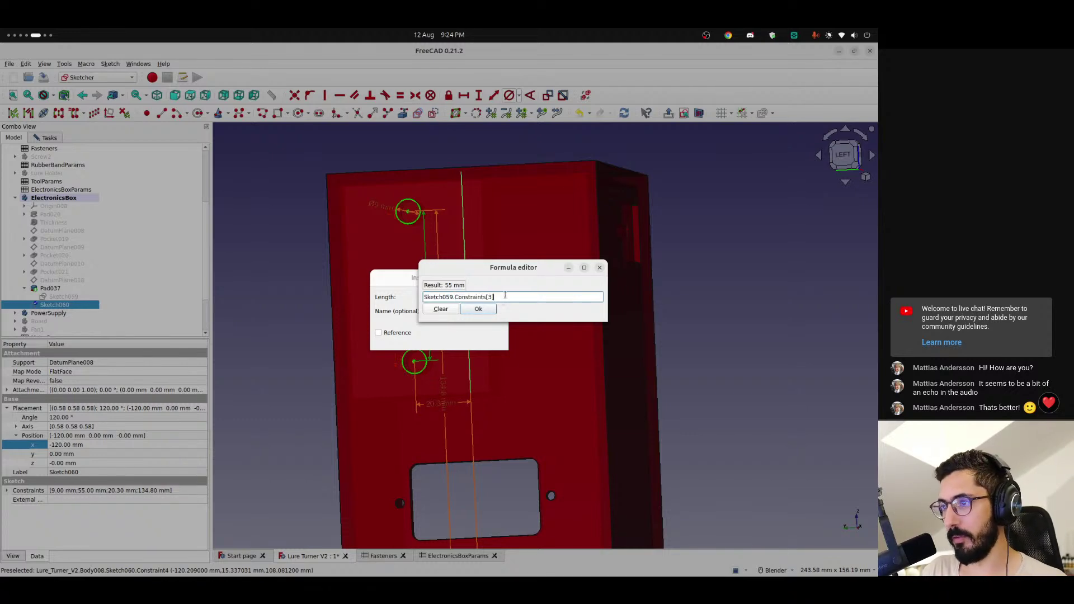
pyautogui.click(599, 267)
pyautogui.press('Escape')
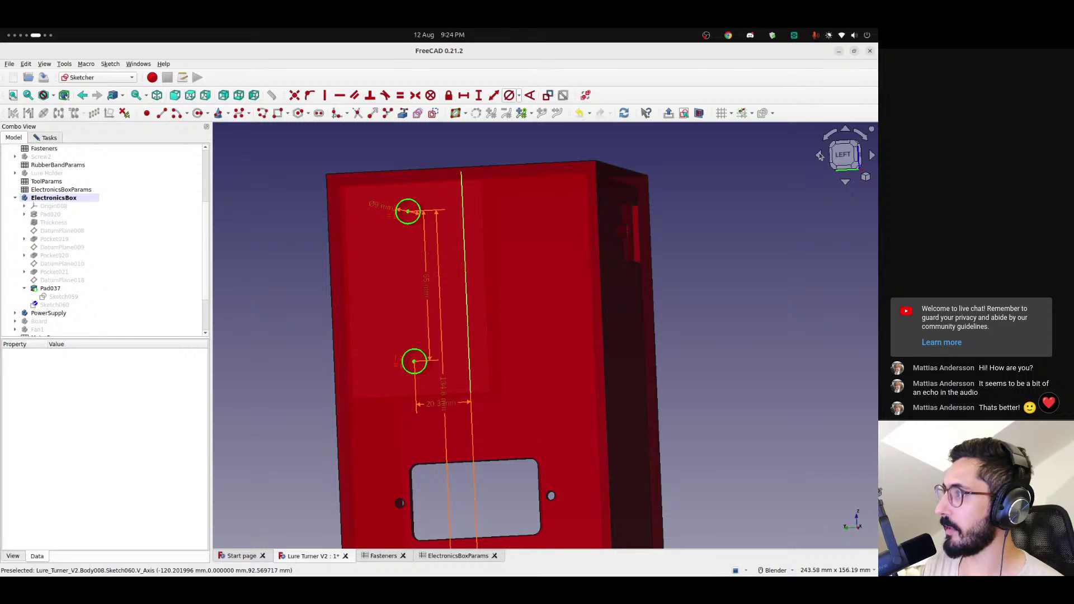
# - Face the sketch from the left and spread out the spacing, horizontal offset and diameter dimension labels around the circles
pyautogui.click(843, 155)
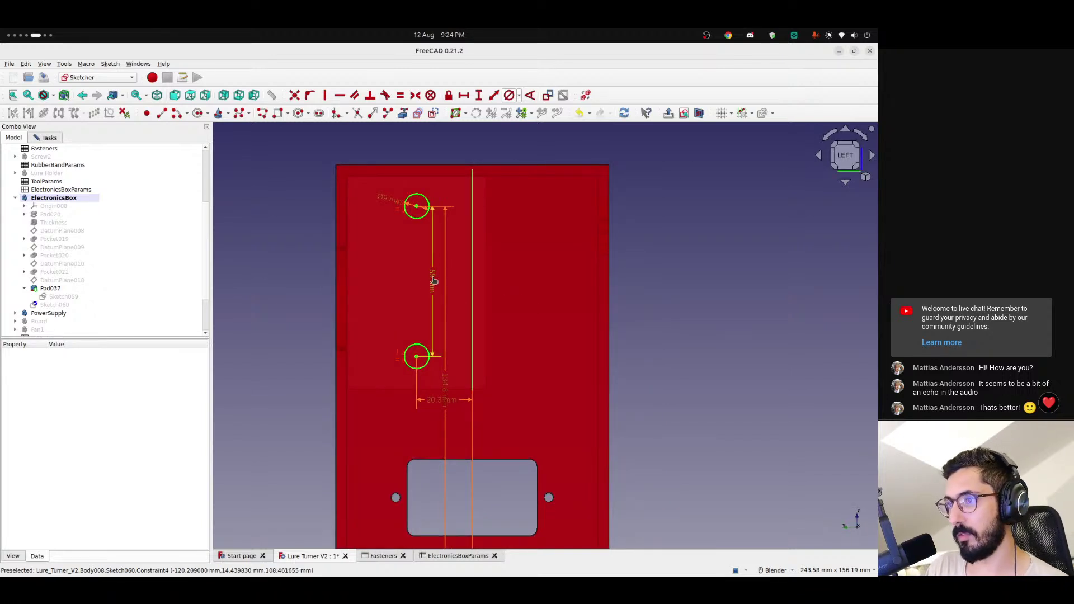
pyautogui.moveTo(432, 282); pyautogui.dragTo(324, 235)
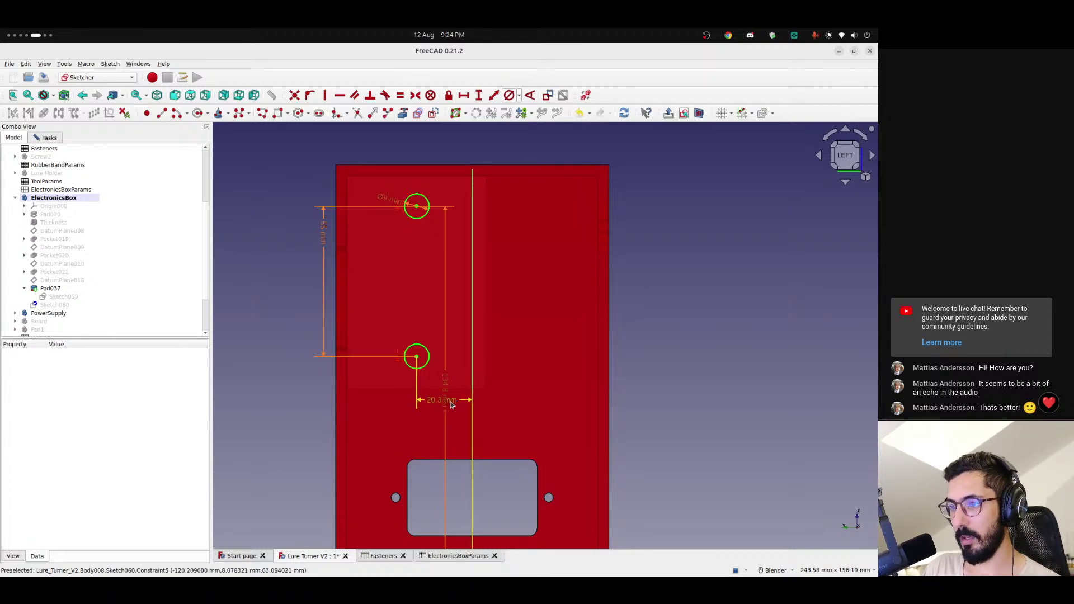
pyautogui.moveTo(450, 401); pyautogui.dragTo(527, 318)
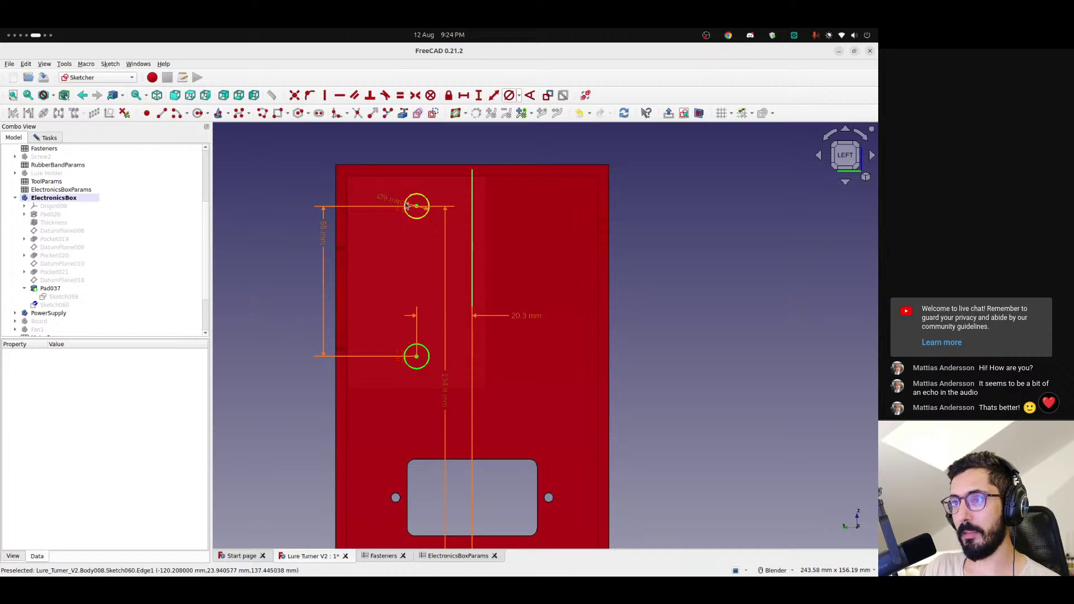
pyautogui.moveTo(385, 200); pyautogui.dragTo(366, 174)
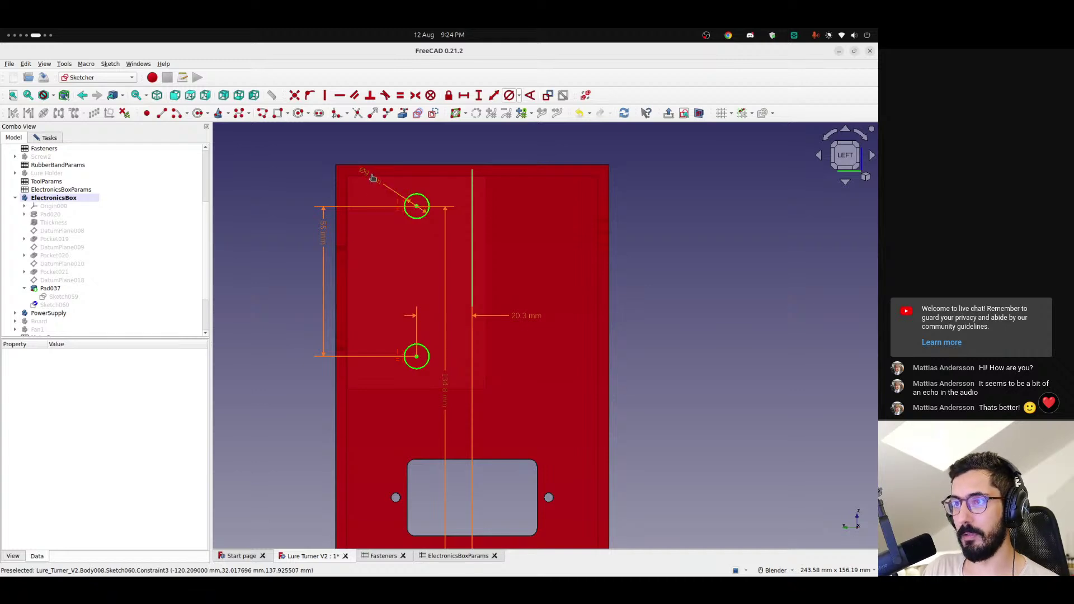
# - Examine the formula that links the upper circle's diameter to Sketch059's constraint, leaving it as is
pyautogui.doubleClick(366, 175)
pyautogui.click(491, 297)
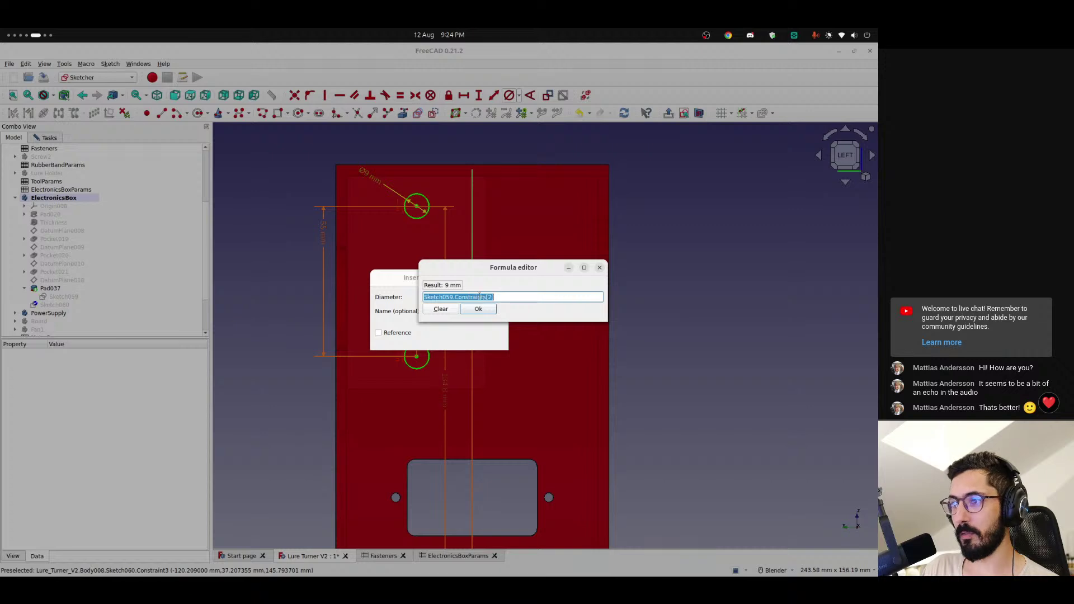
pyautogui.click(500, 297)
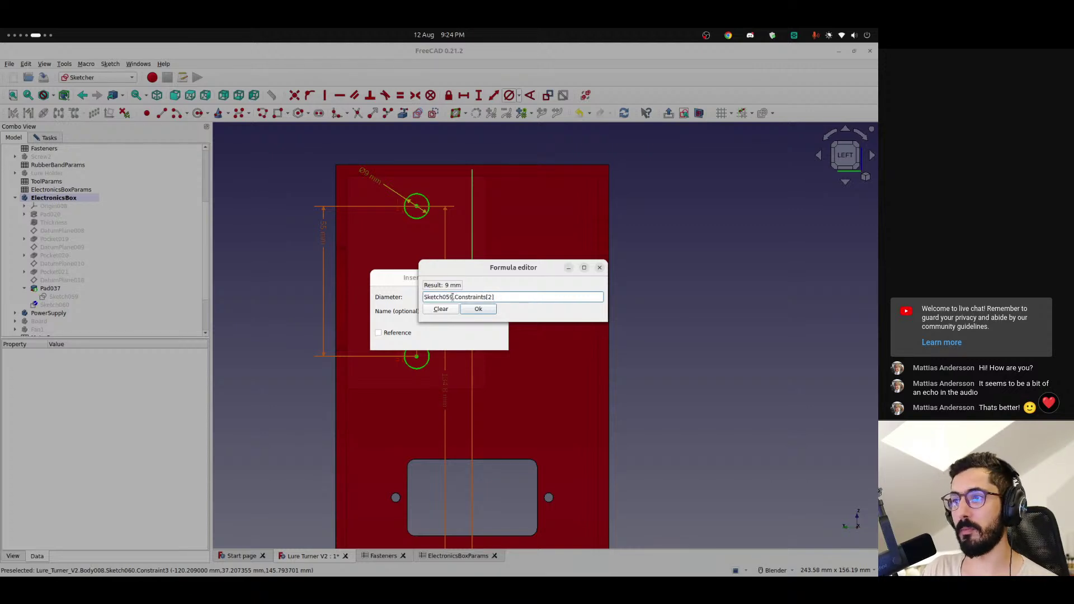
pyautogui.moveTo(452, 297); pyautogui.dragTo(419, 295)
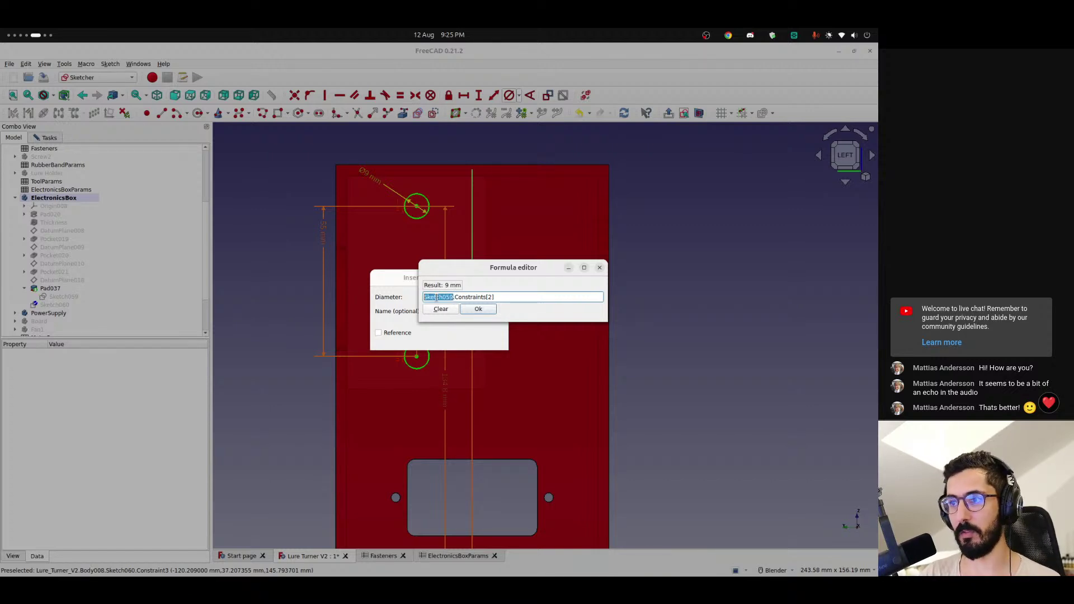
pyautogui.doubleClick(489, 297)
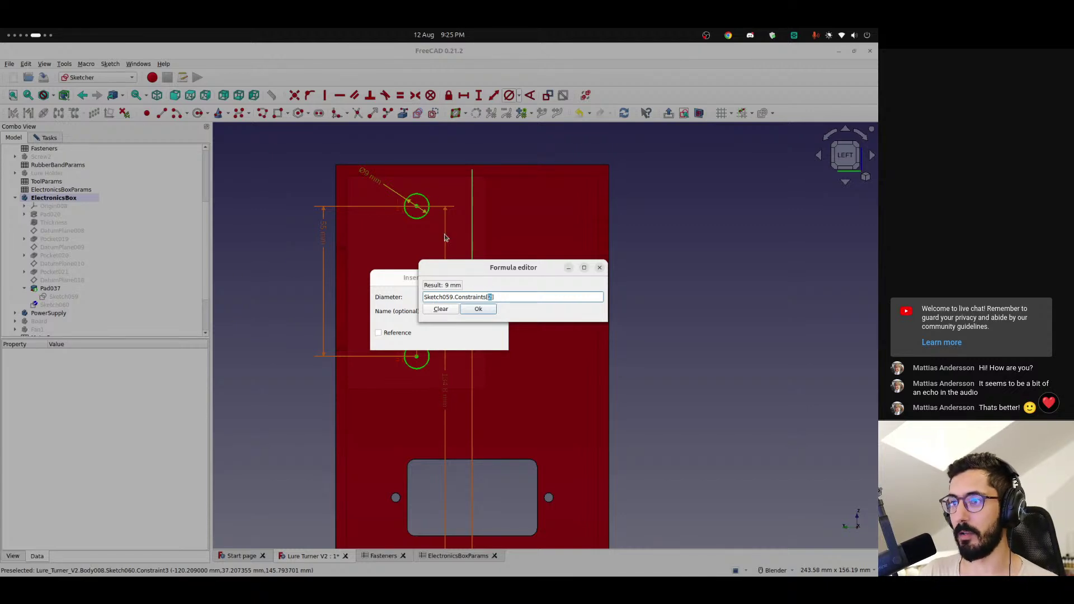
pyautogui.click(495, 296)
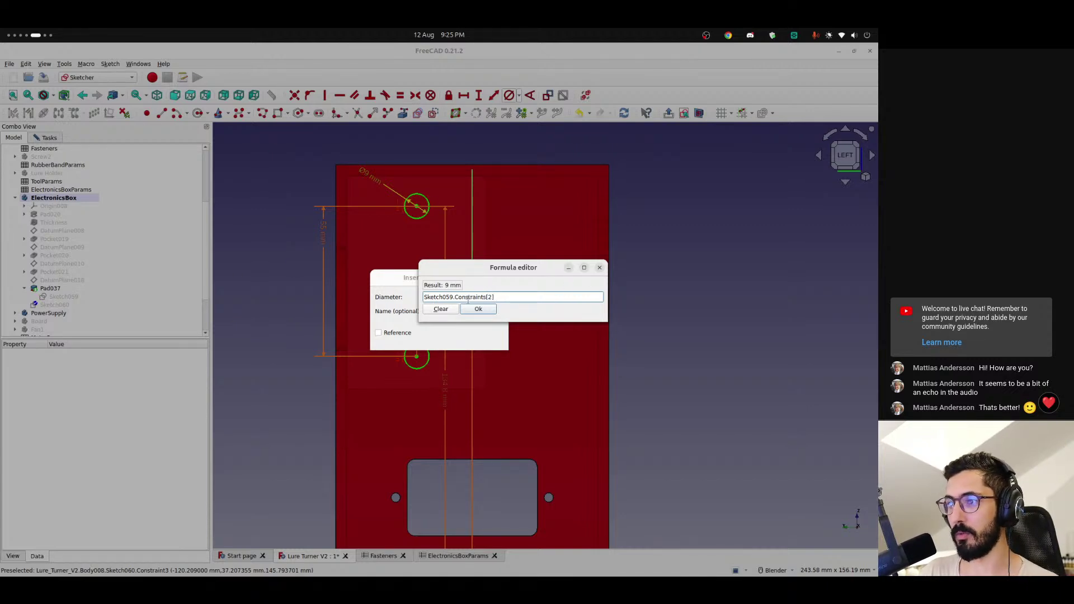
pyautogui.moveTo(453, 297); pyautogui.dragTo(414, 297)
pyautogui.moveTo(492, 297)
pyautogui.mouseDown()
pyautogui.moveTo(421, 297)
pyautogui.moveTo(456, 297)
pyautogui.mouseUp()
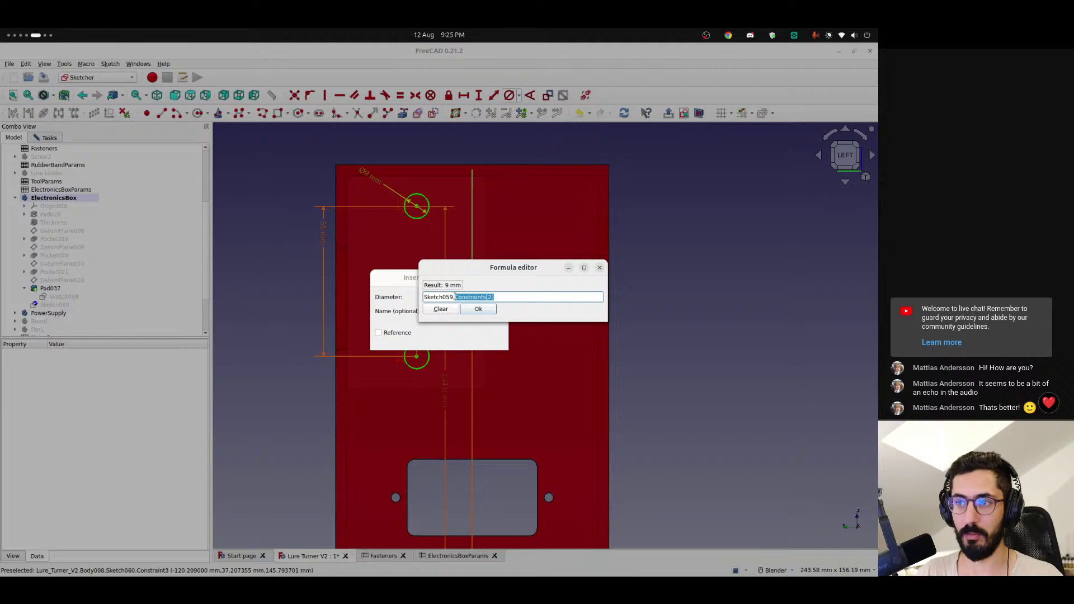
pyautogui.click(504, 297)
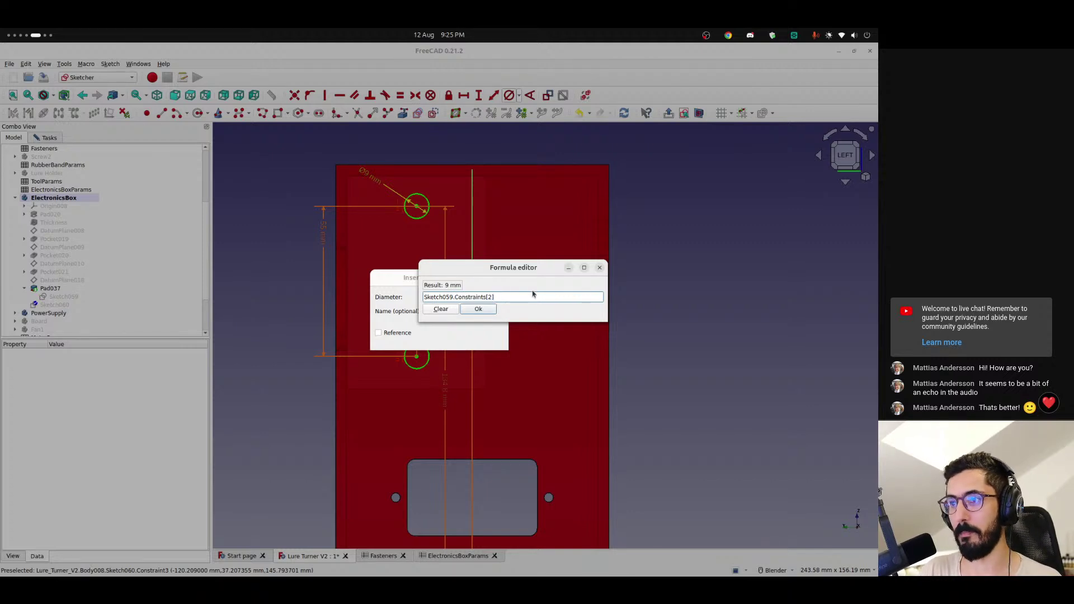
pyautogui.click(599, 267)
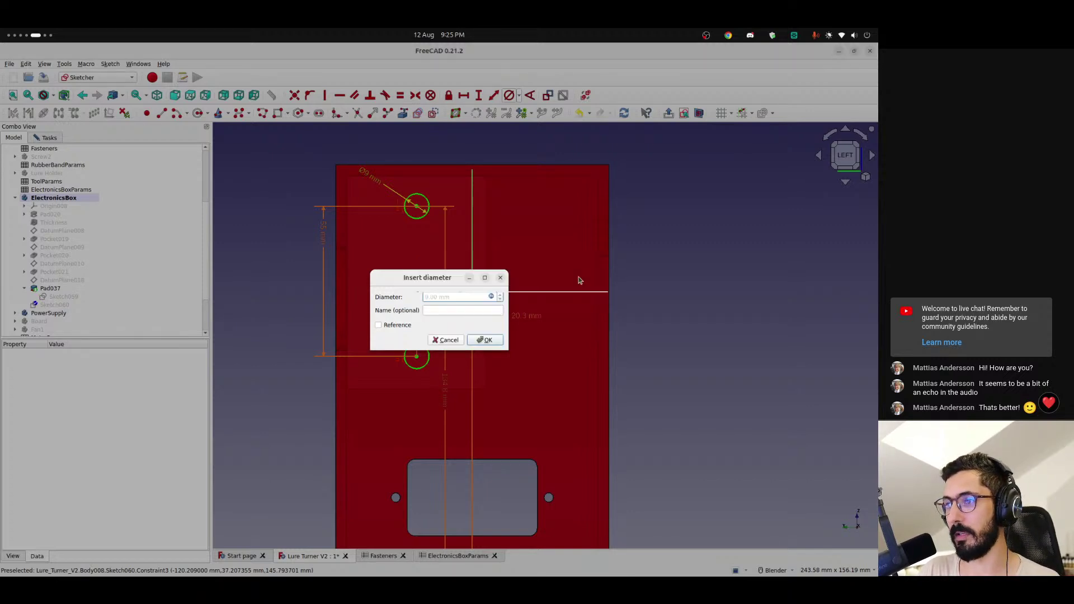
pyautogui.click(500, 278)
pyautogui.scroll(-4, 402, 363)
pyautogui.moveTo(314, 227); pyautogui.dragTo(580, 529)
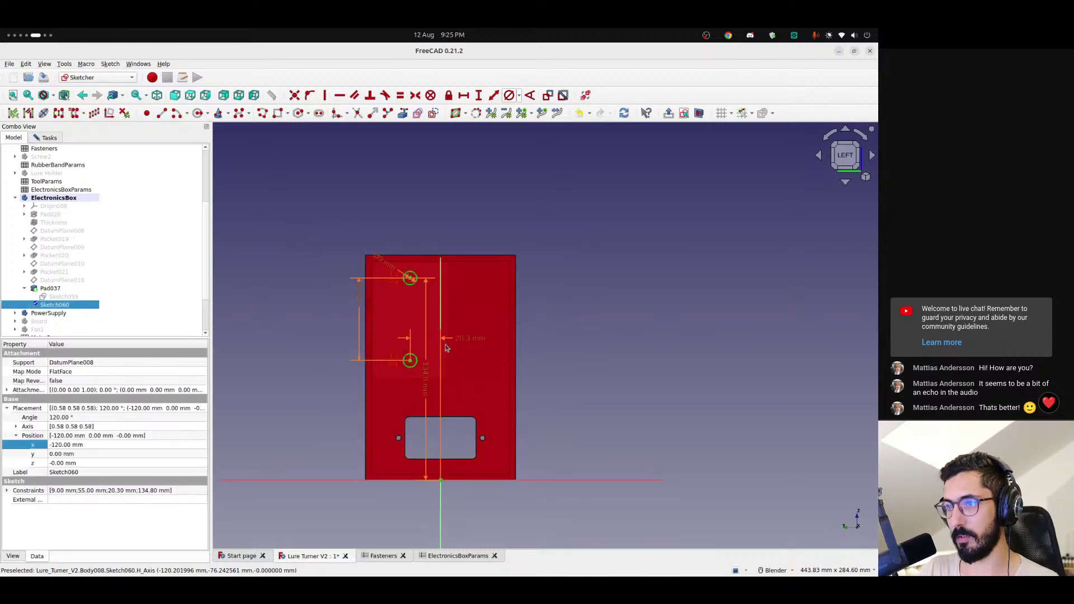
pyautogui.click(556, 300)
pyautogui.scroll(3, 423, 309)
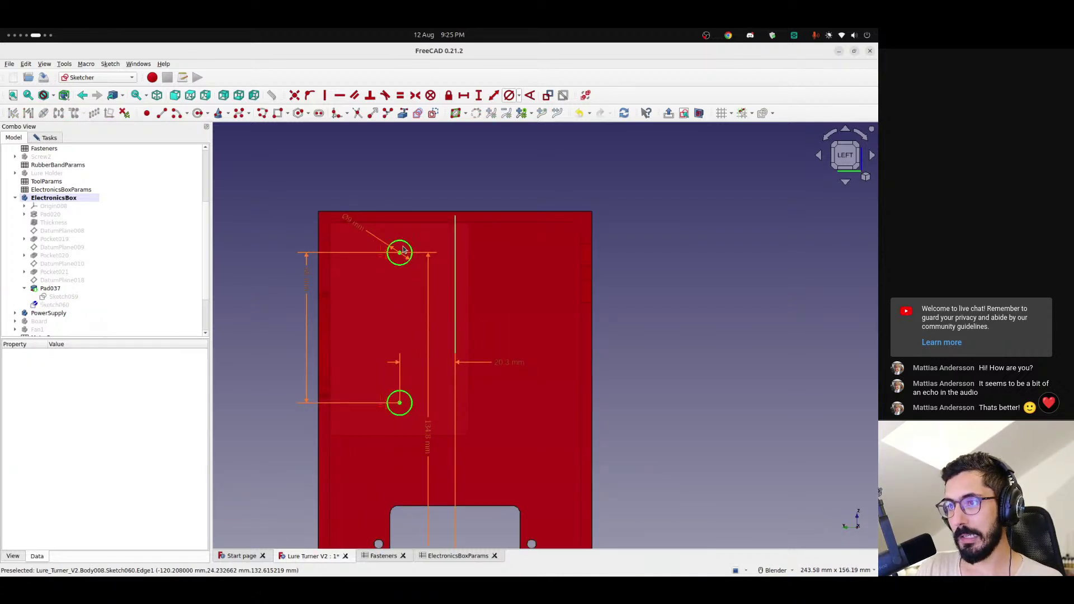
pyautogui.scroll(2, 403, 250)
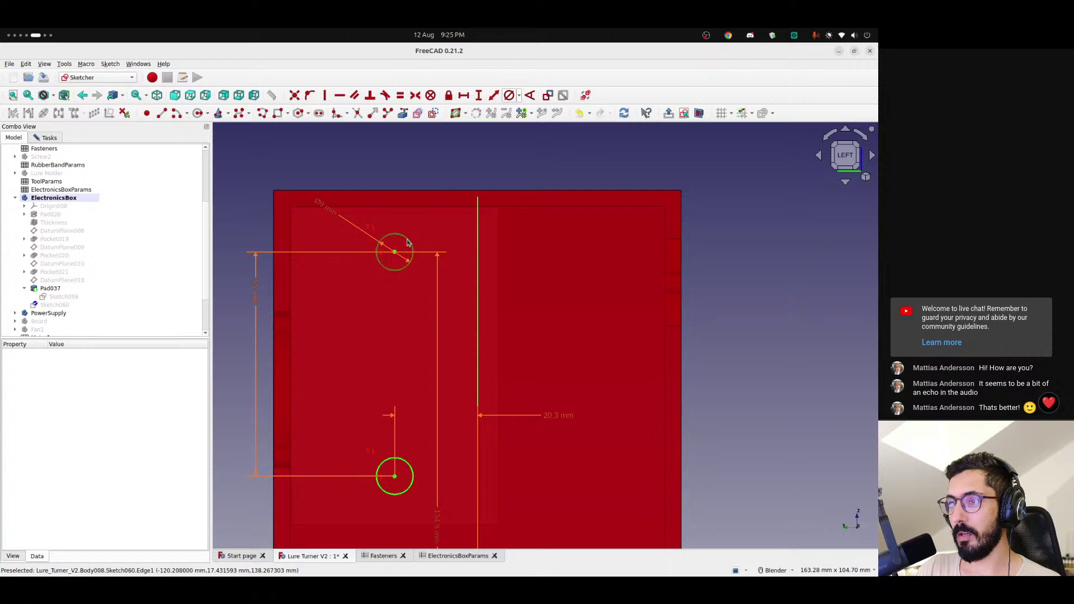
pyautogui.click(407, 242)
pyautogui.scroll(-2, 412, 268)
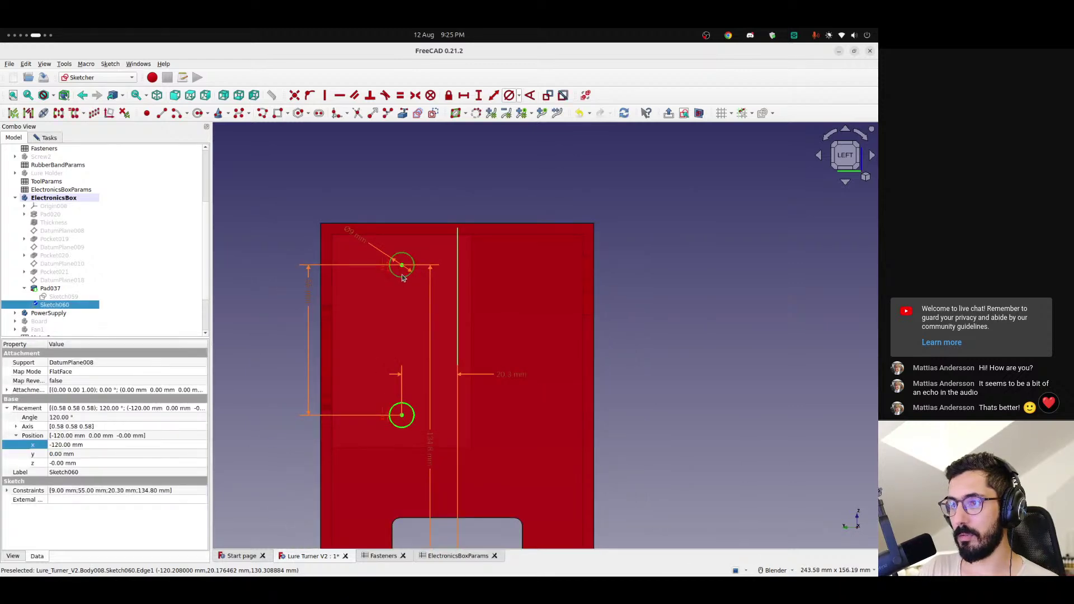
# - Drive the upper circle's diameter with the formula <<Fasteners>>.screwDiameter + <<Fasteners>>.tolerance * 2
pyautogui.doubleClick(353, 233)
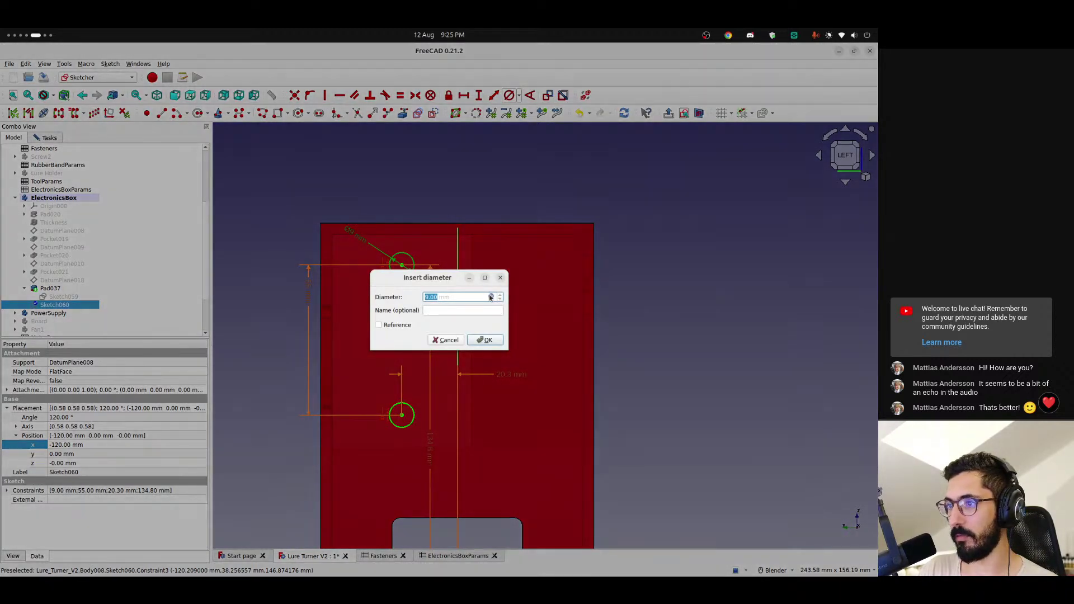
pyautogui.click(495, 297)
pyautogui.write('<<Fasteners>>.')
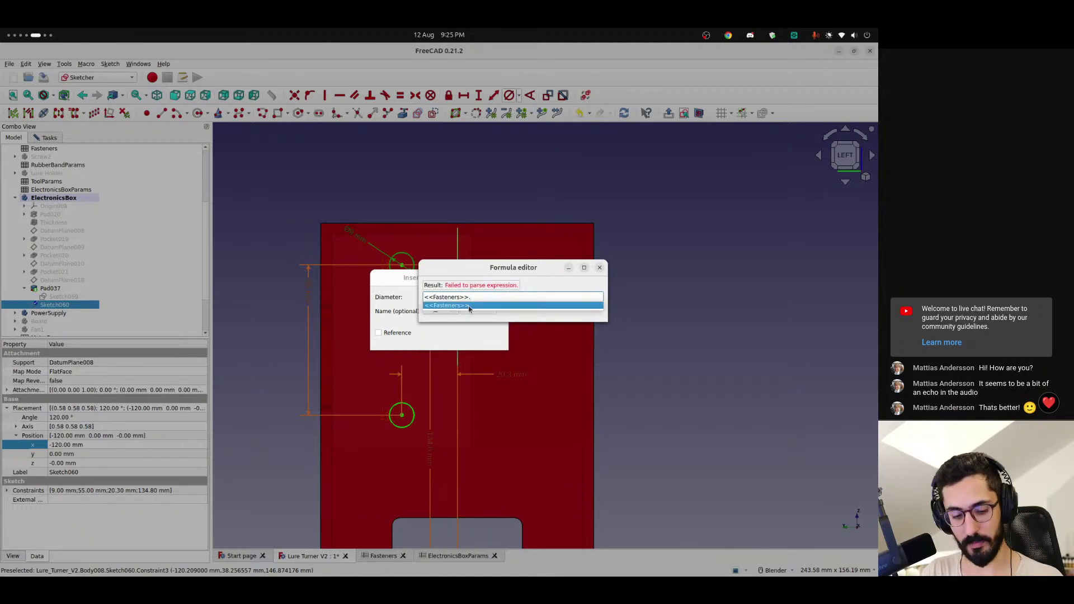
pyautogui.write('screwDiameter')
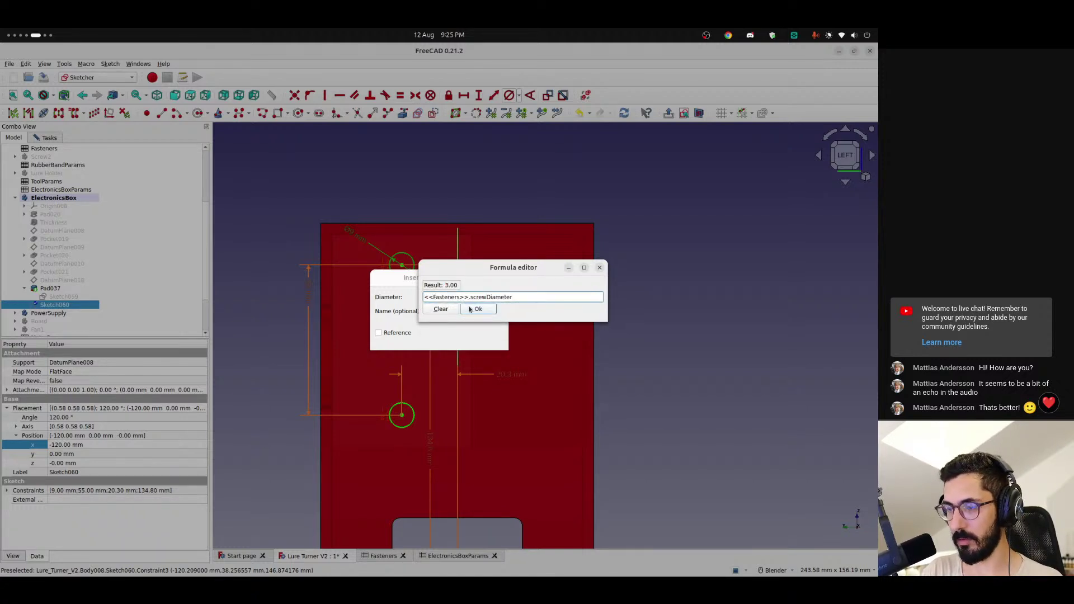
pyautogui.write(' + <<Fasteners>>.')
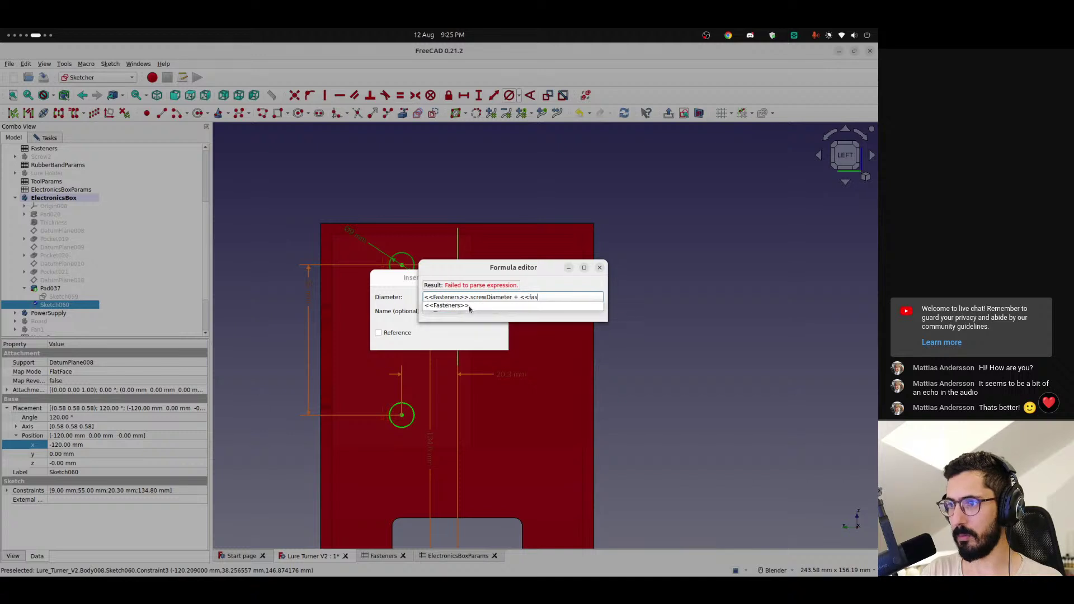
pyautogui.write('tolerance')
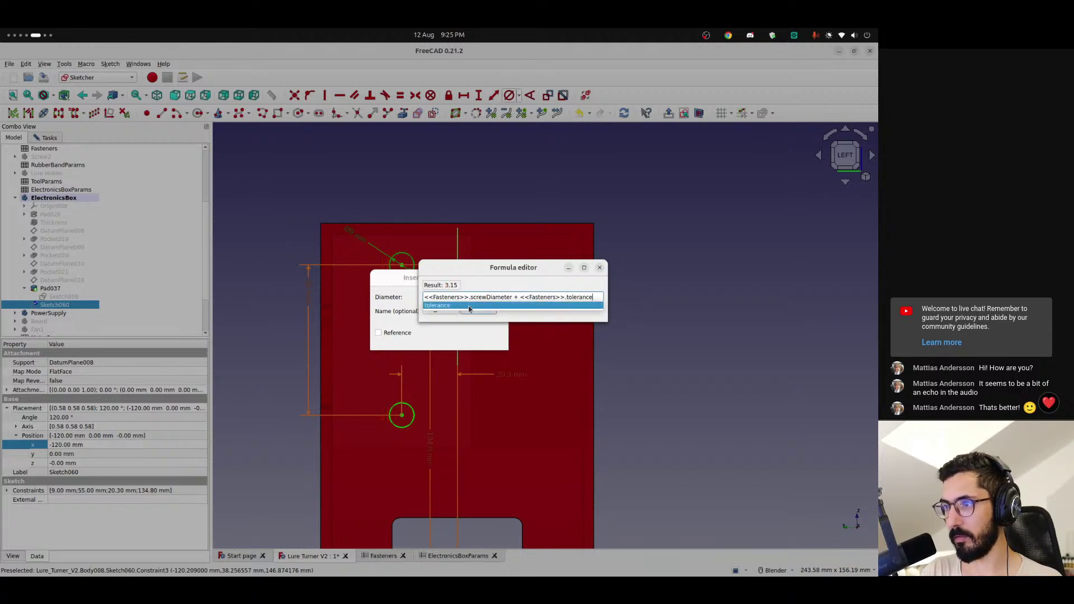
pyautogui.write(' * 2')
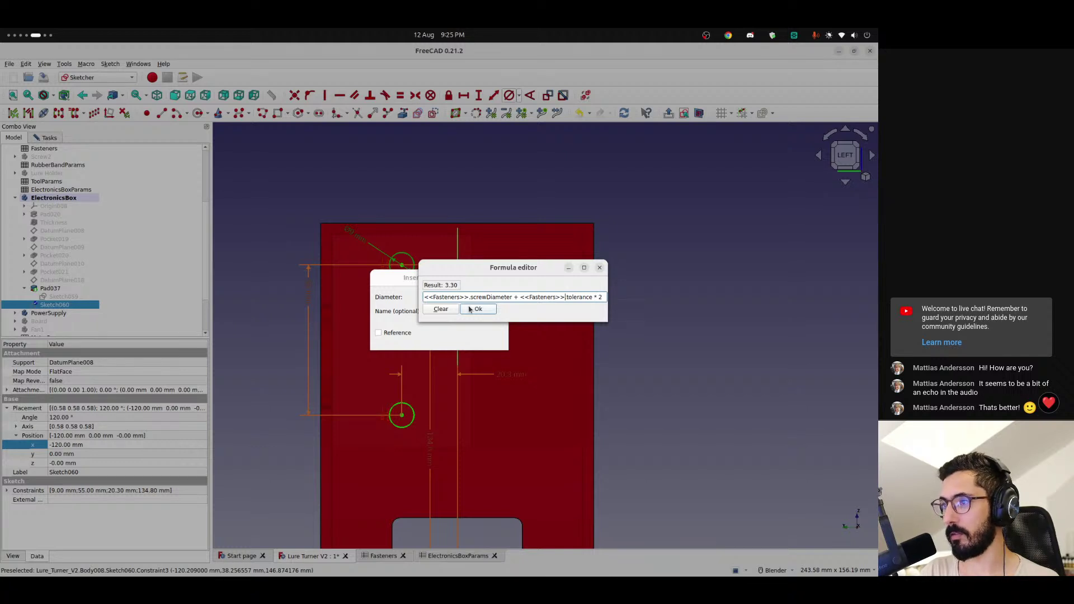
# - Take the tolerance in the diameter formula from <<General>> instead of <<Fasteners>> and apply <<Fasteners>>.screwDiameter + <<General>>.tolerance * 2
pyautogui.hotkey('ctrl', 'shift', 'Left')
pyautogui.write('General')
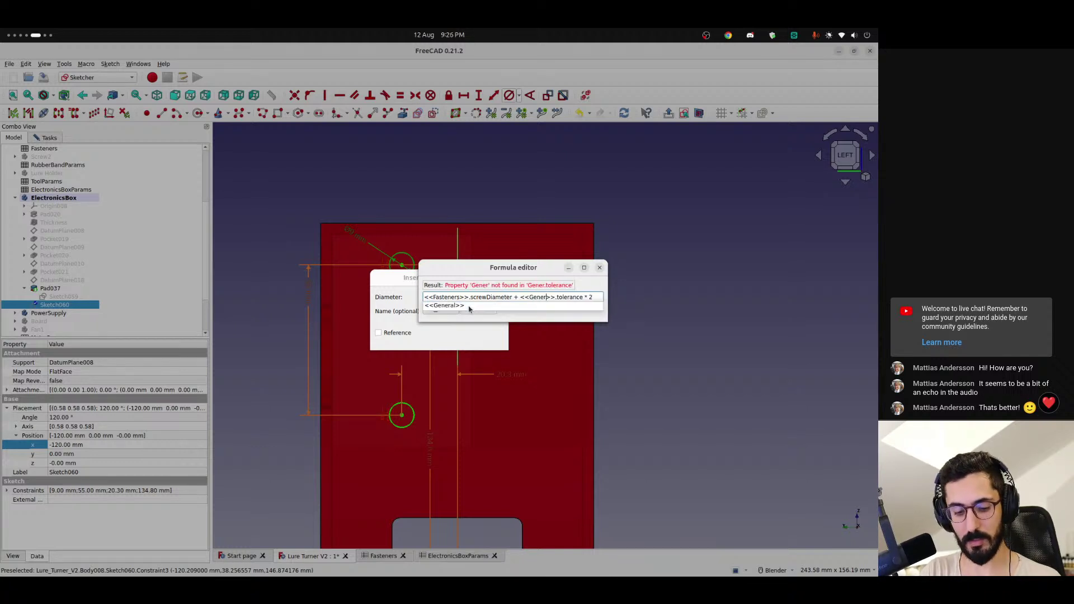
pyautogui.click(497, 284)
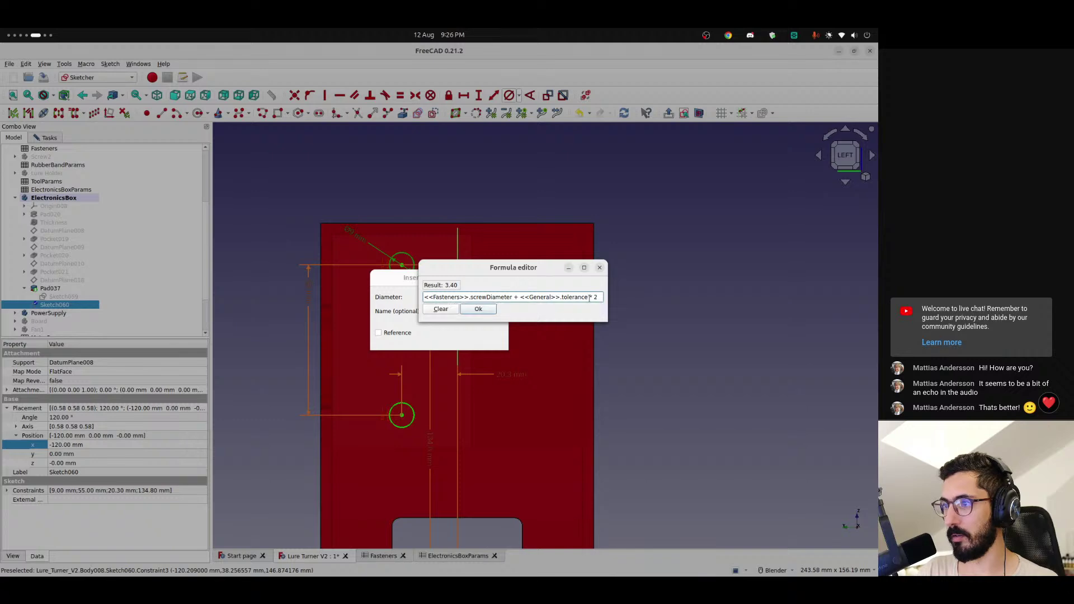
pyautogui.click(488, 309)
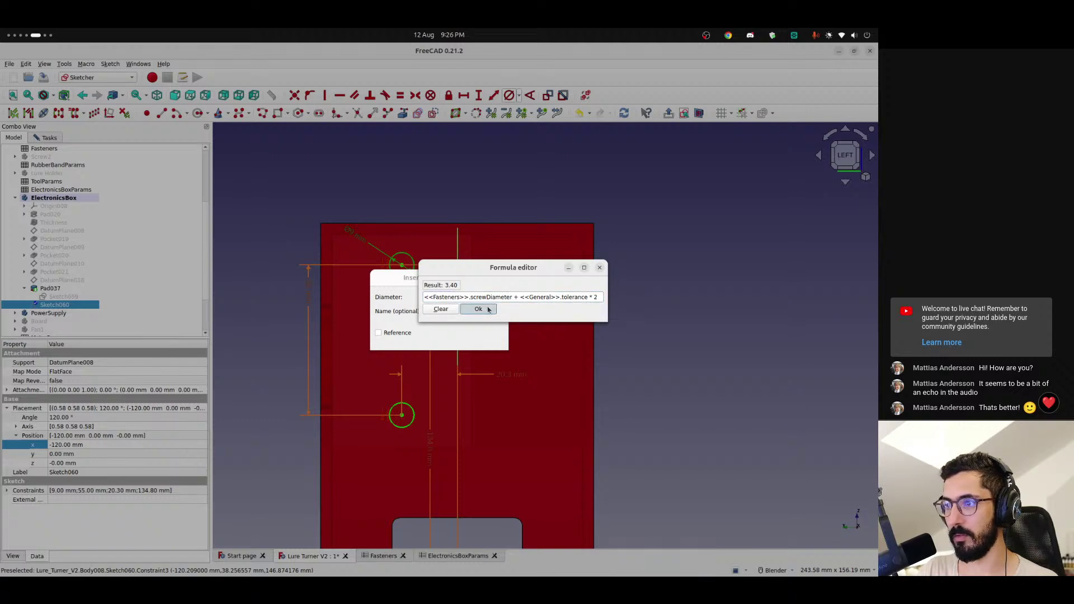
pyautogui.click(491, 296)
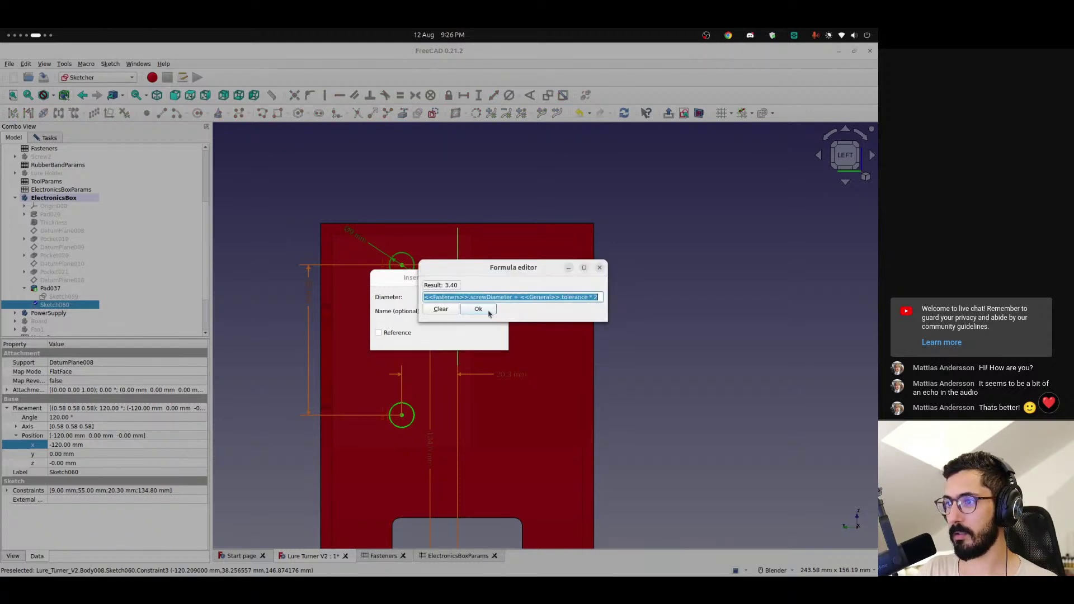
pyautogui.click(487, 309)
pyautogui.click(486, 340)
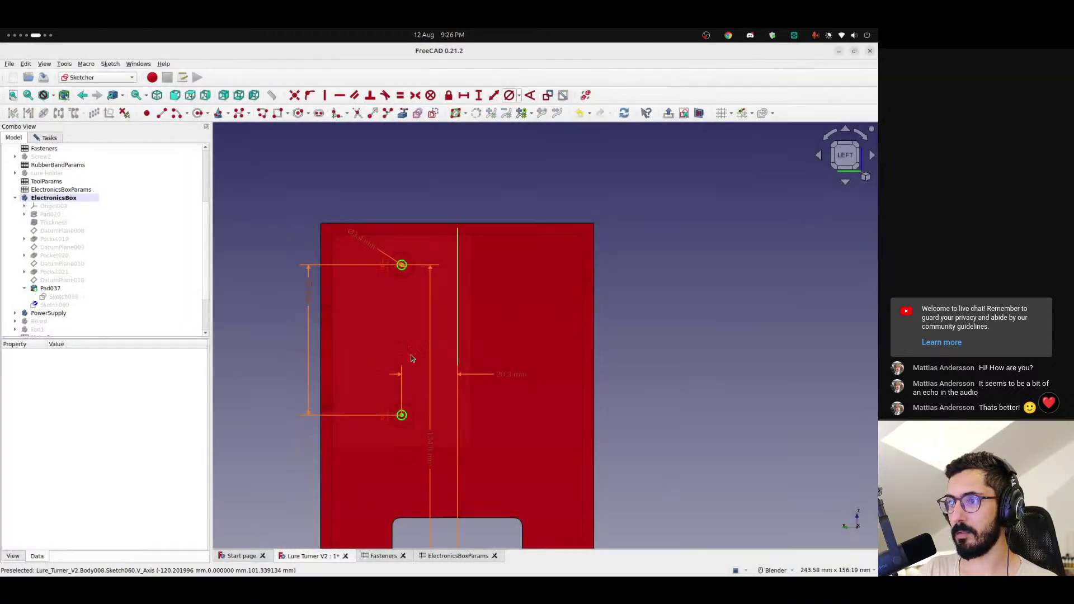
# - Examine the sketch's six constraints one by one to see which geometry or dimension each controls
pyautogui.click(384, 422)
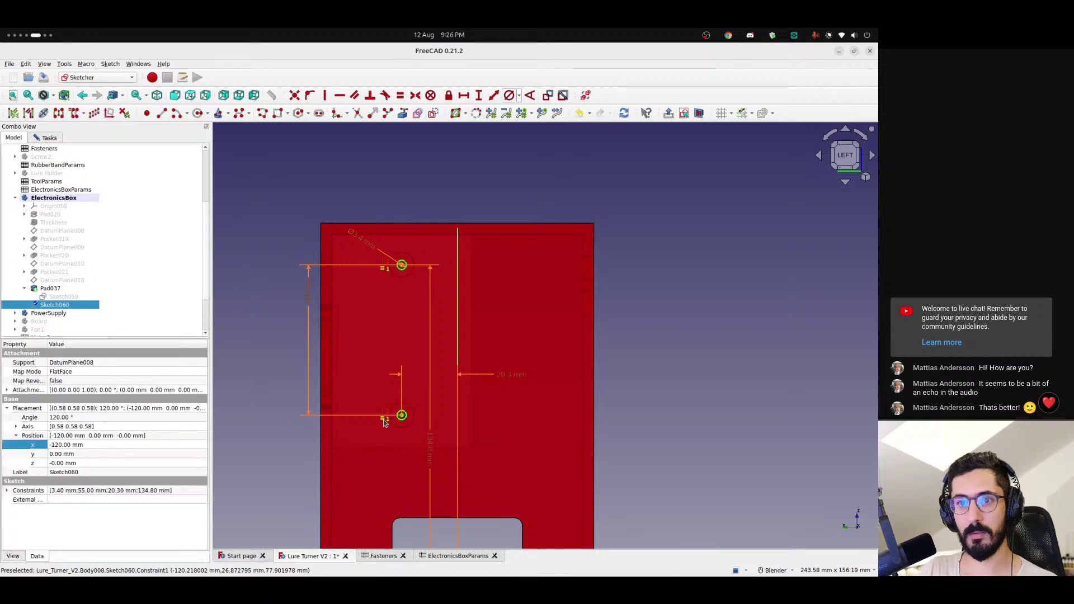
pyautogui.click(49, 137)
pyautogui.click(59, 271)
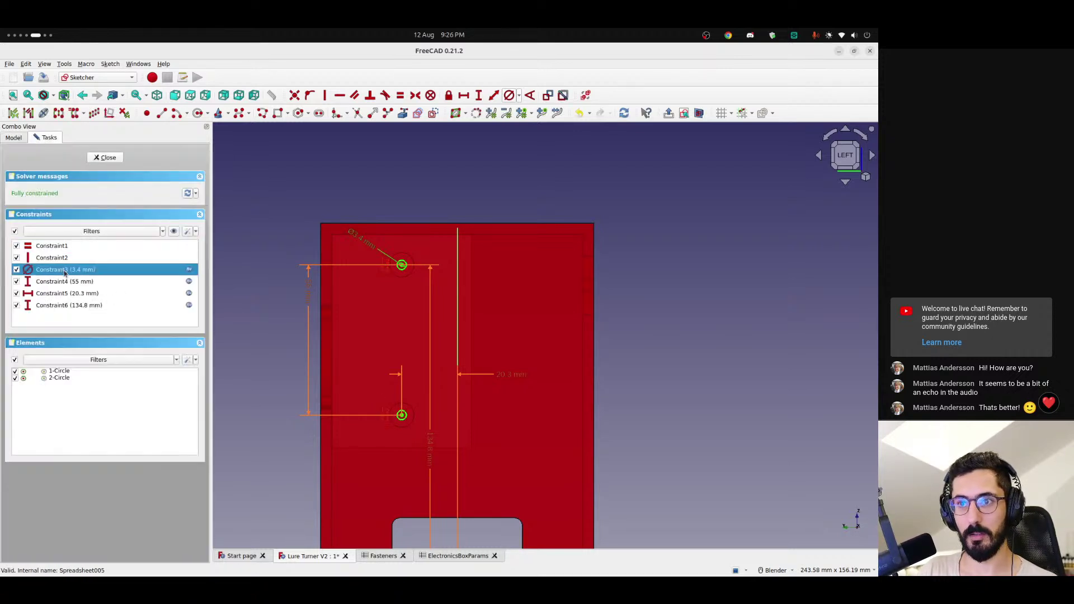
pyautogui.click(90, 282)
pyautogui.click(88, 294)
pyautogui.click(76, 306)
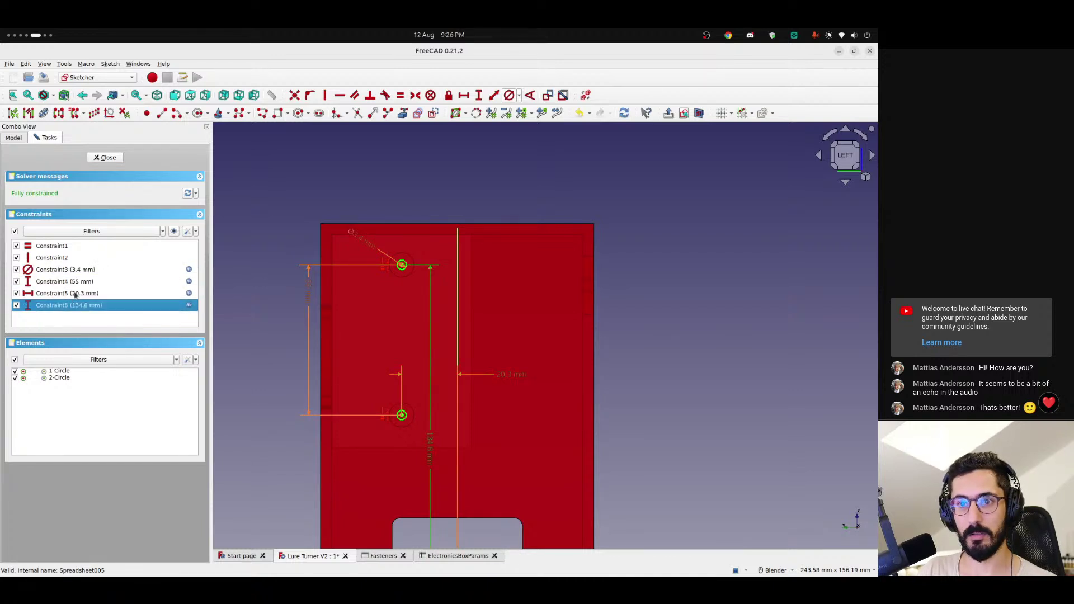
pyautogui.click(79, 293)
pyautogui.click(80, 270)
pyautogui.click(76, 258)
pyautogui.click(73, 246)
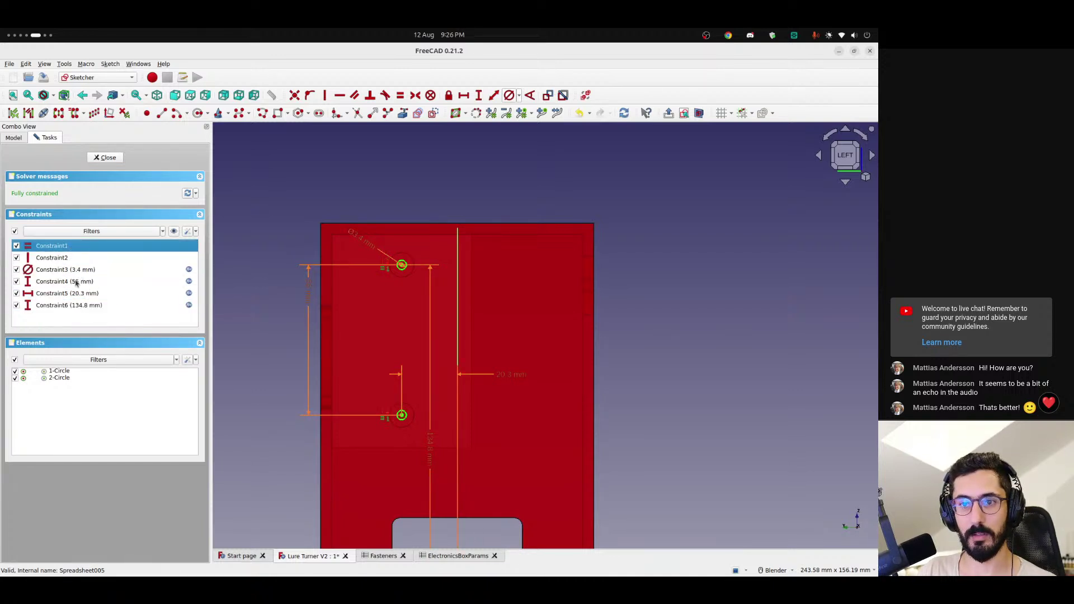
pyautogui.click(78, 282)
pyautogui.click(79, 306)
pyautogui.click(235, 224)
# - Link the vertical spacing between the two circles to <<ElectronicsBoxParams>>.powerSupplyDistanceBetweenScrews
pyautogui.scroll(5, 271, 216)
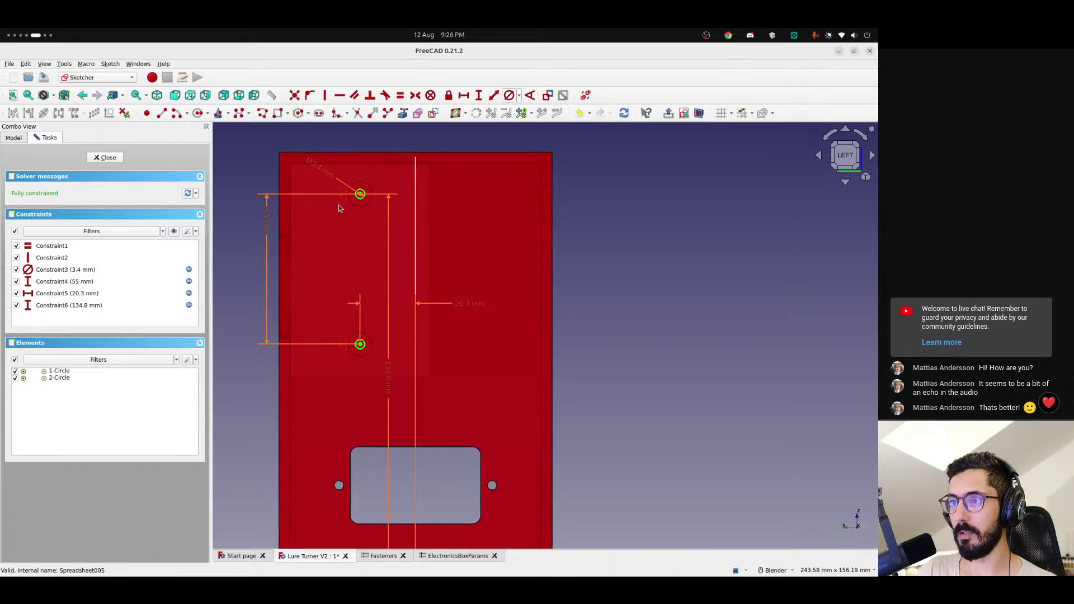
pyautogui.scroll(-5, 368, 197)
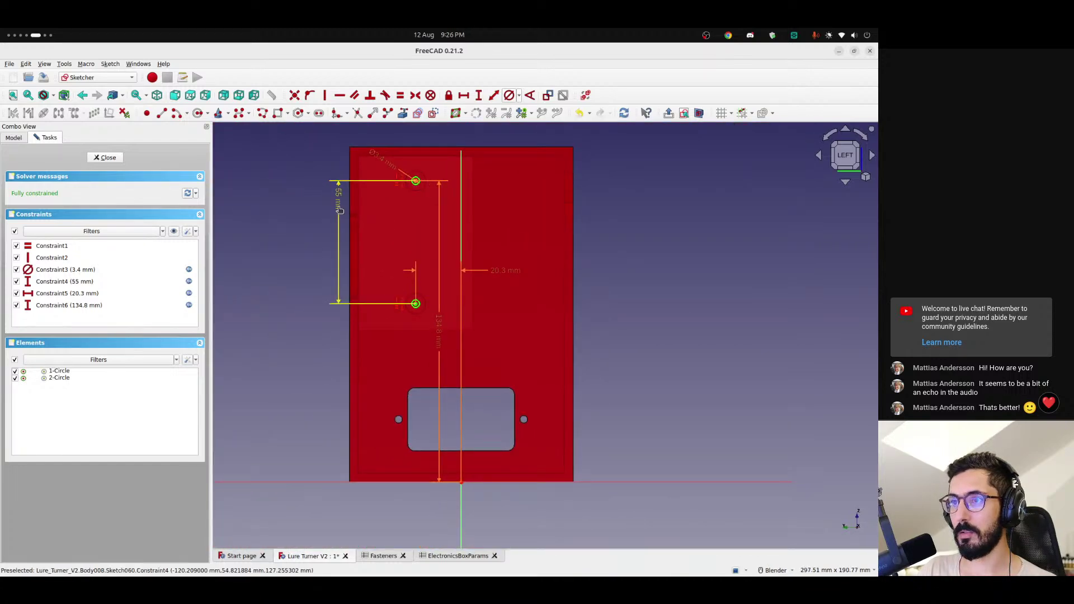
pyautogui.doubleClick(338, 237)
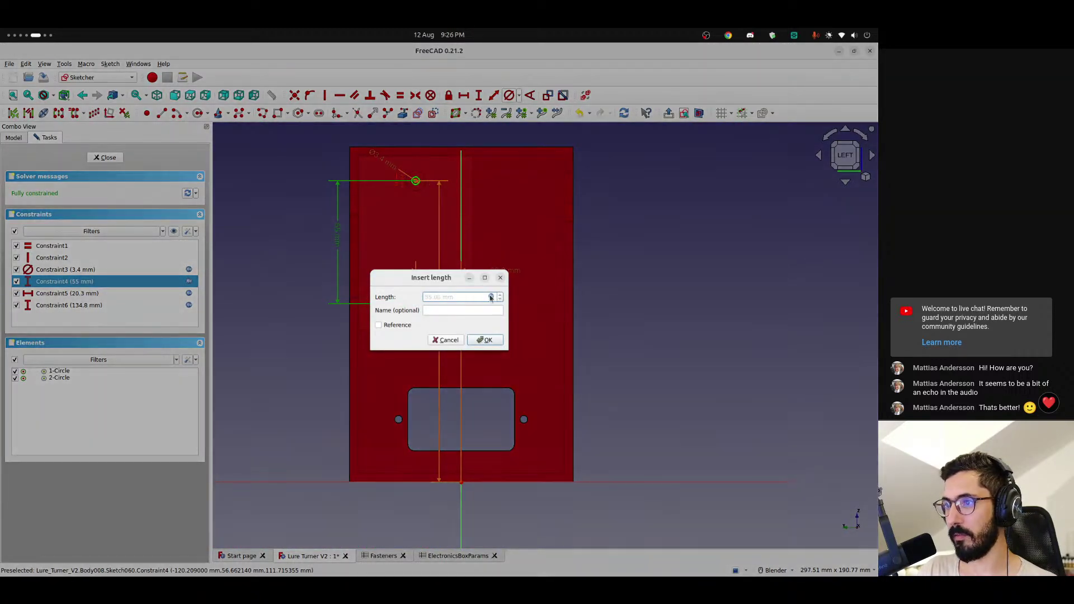
pyautogui.click(492, 297)
pyautogui.write('<<ElectronicsBoxParams>>.')
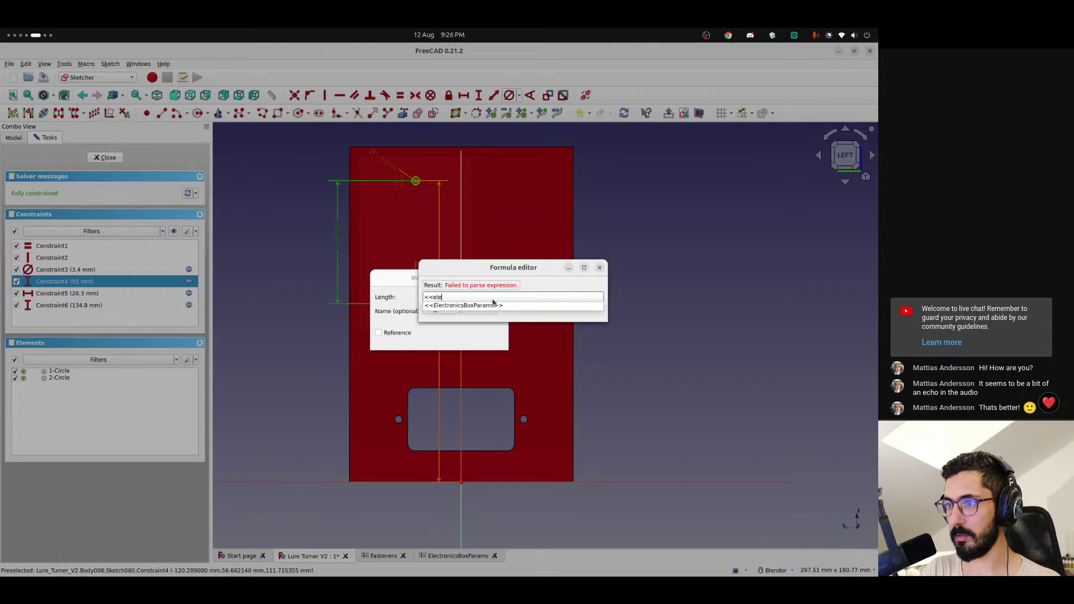
pyautogui.write('powerSupplyWidth')
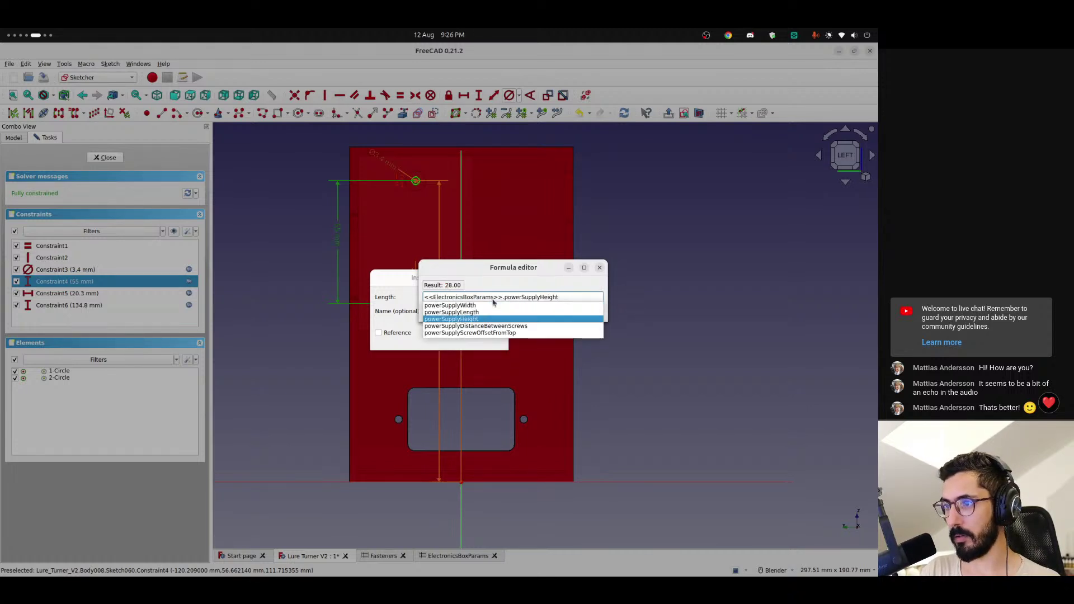
pyautogui.press('Return')
pyautogui.press('Return')
pyautogui.press('Return')
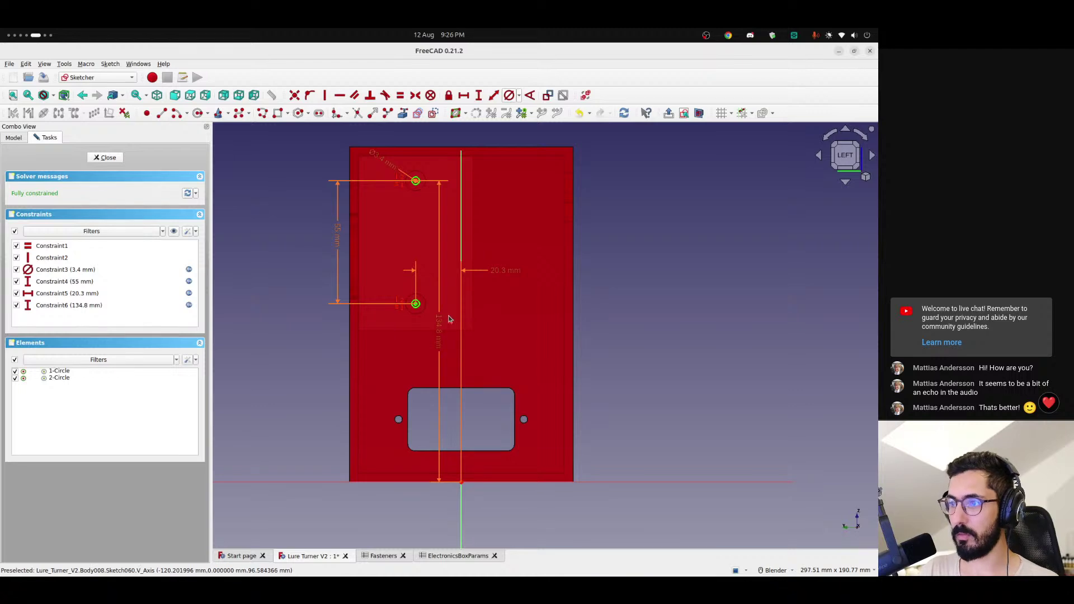
# - Replace the formula for the upper circle's vertical distance from the origin with <<General>>.height
pyautogui.doubleClick(439, 333)
pyautogui.click(491, 297)
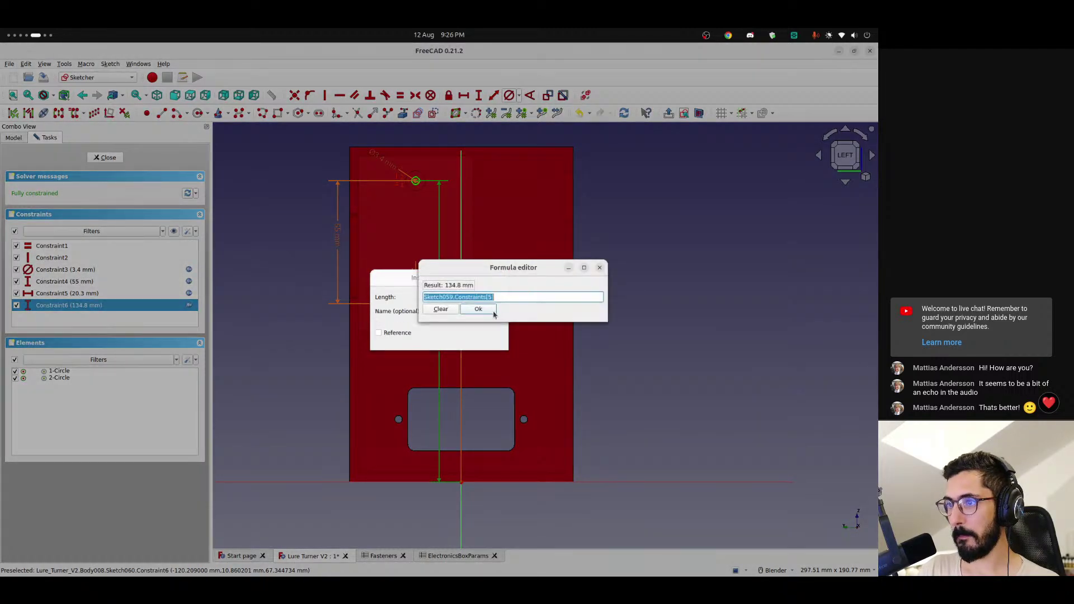
pyautogui.write('<<genr')
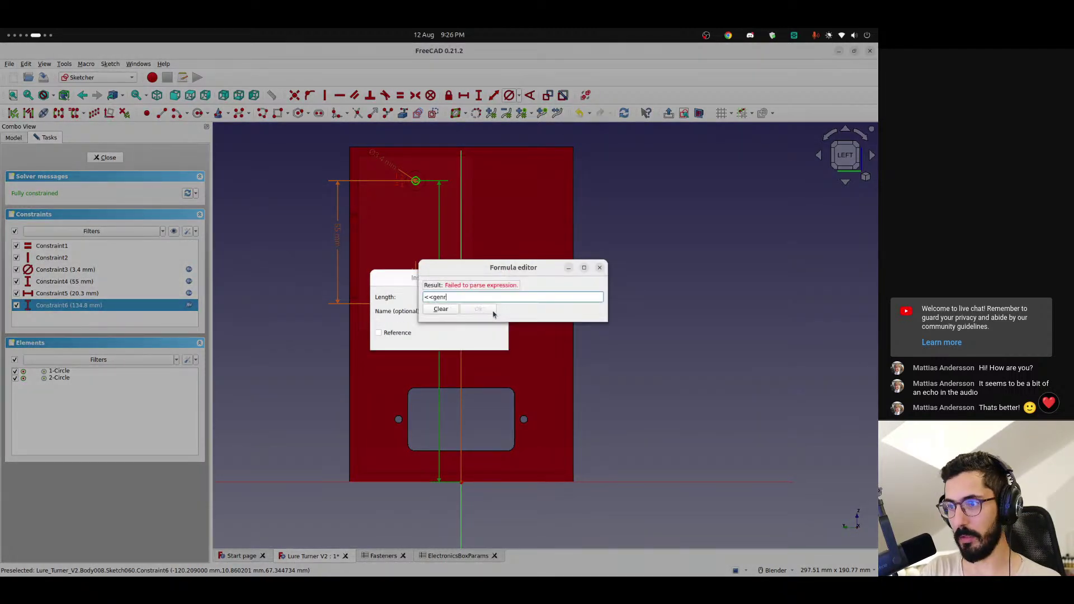
pyautogui.press('Down')
pyautogui.press('Return')
pyautogui.write('.heig')
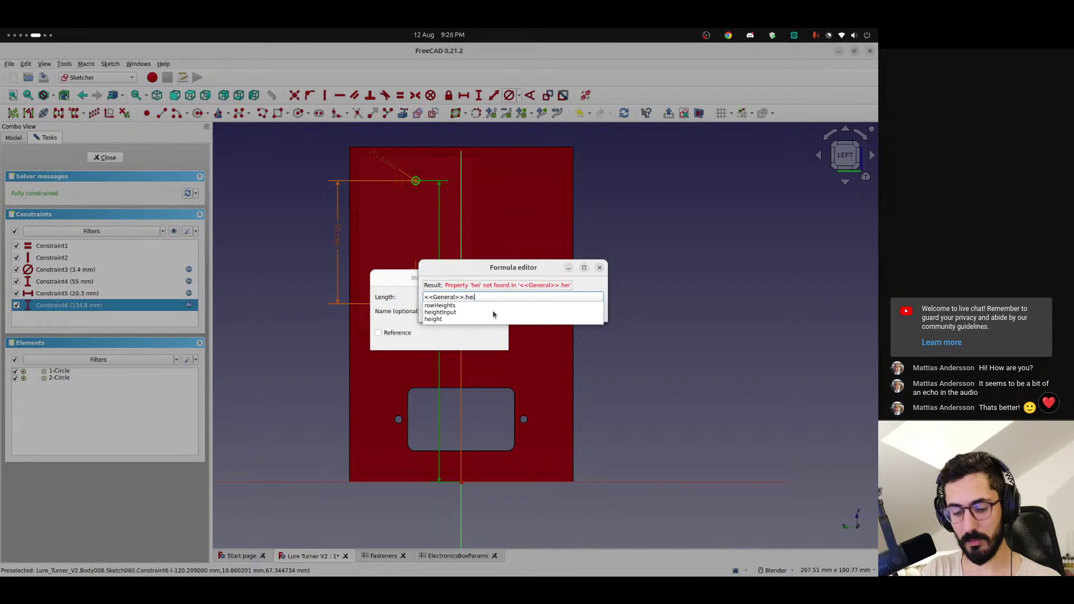
pyautogui.press('Down')
pyautogui.press('Down')
pyautogui.press('Down')
# - Subtract <<ElectronicsBoxParams>>.thickness in the upper circle's vertical distance formula
pyautogui.write('- <<')
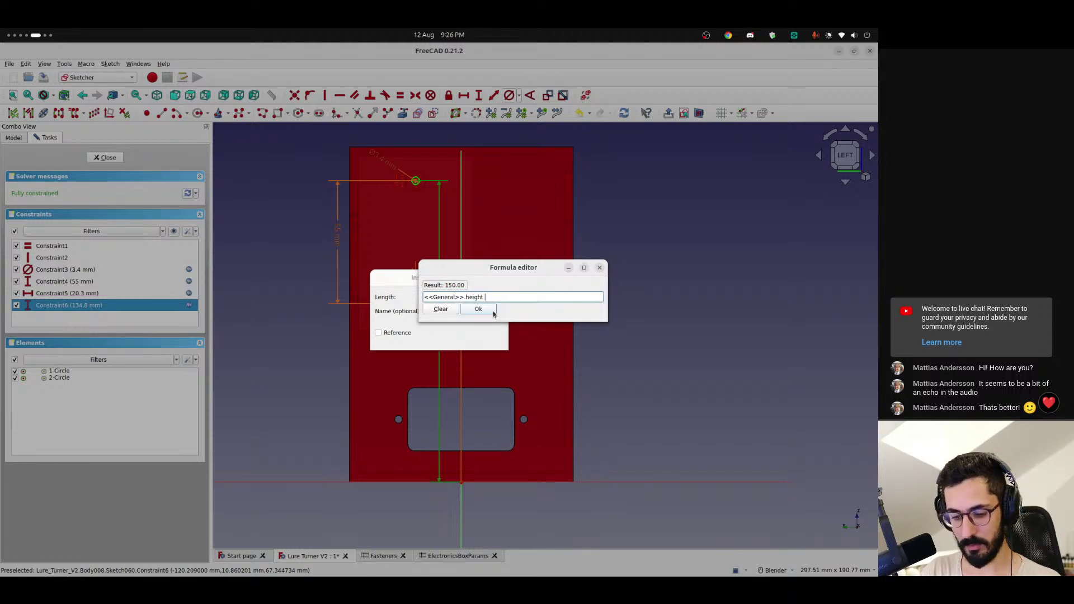
pyautogui.write('e')
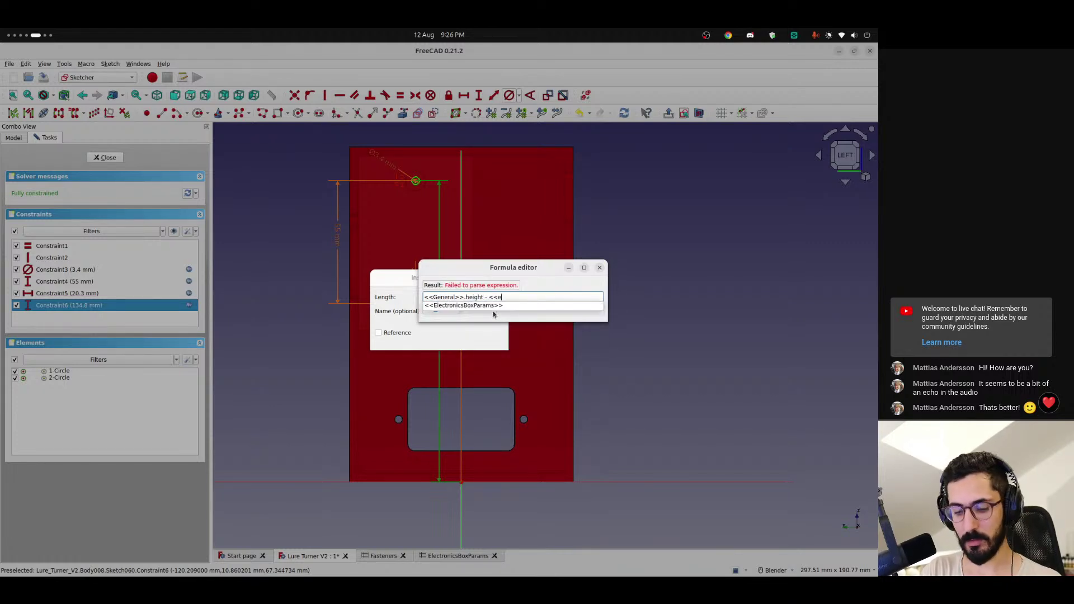
pyautogui.write('le')
pyautogui.press('Down')
pyautogui.press('Return')
pyautogui.write('thick')
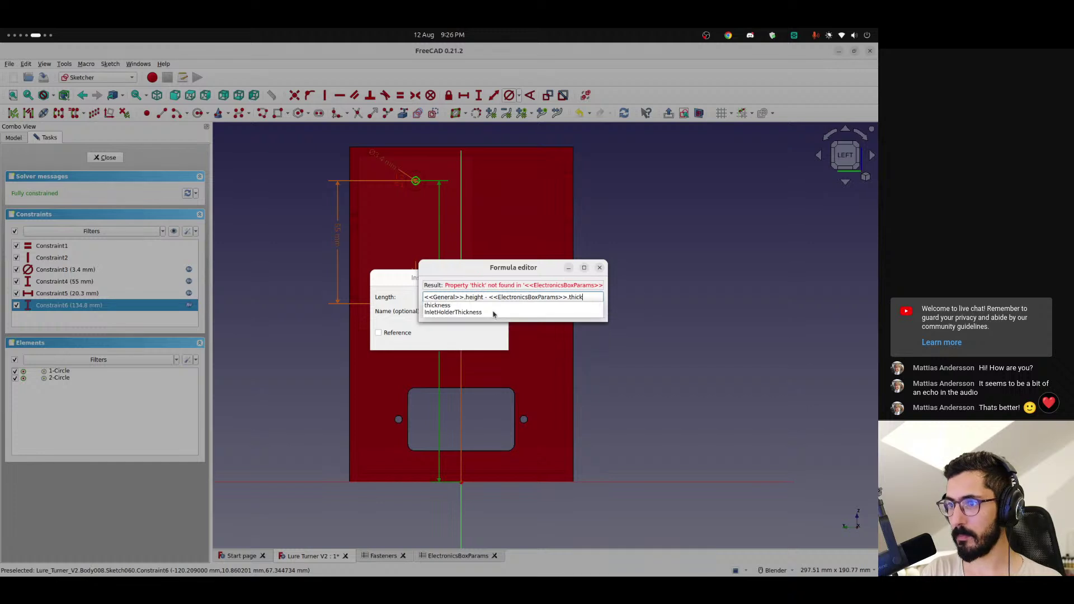
pyautogui.press('Down')
pyautogui.press('Return')
# - Subtract <<General>>.tolerance as well in the upper circle's vertical distance formula
pyautogui.write('- <<gen')
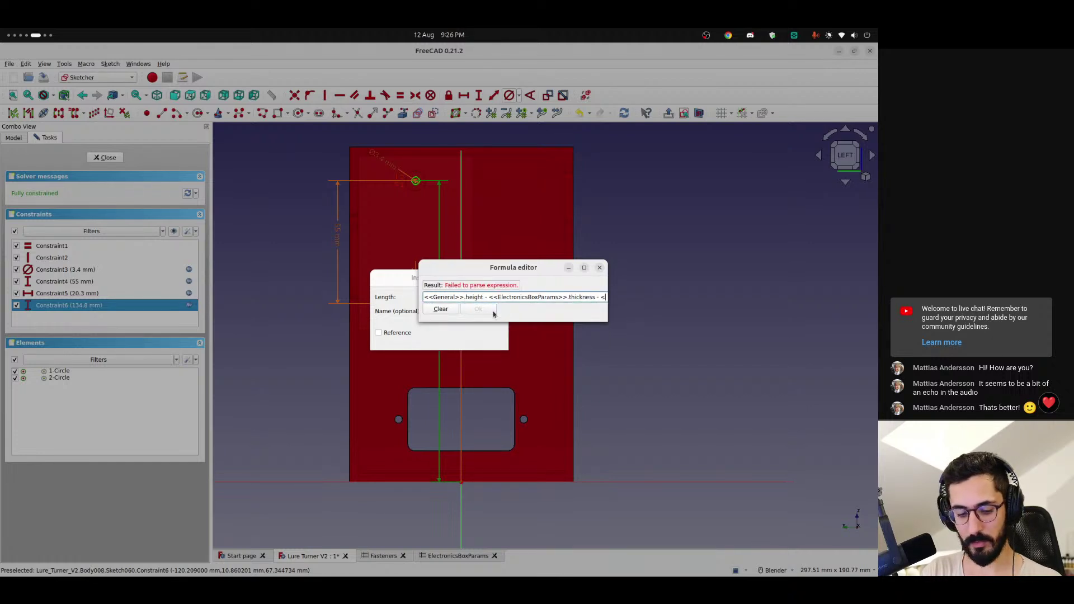
pyautogui.press('Down')
pyautogui.write('tol')
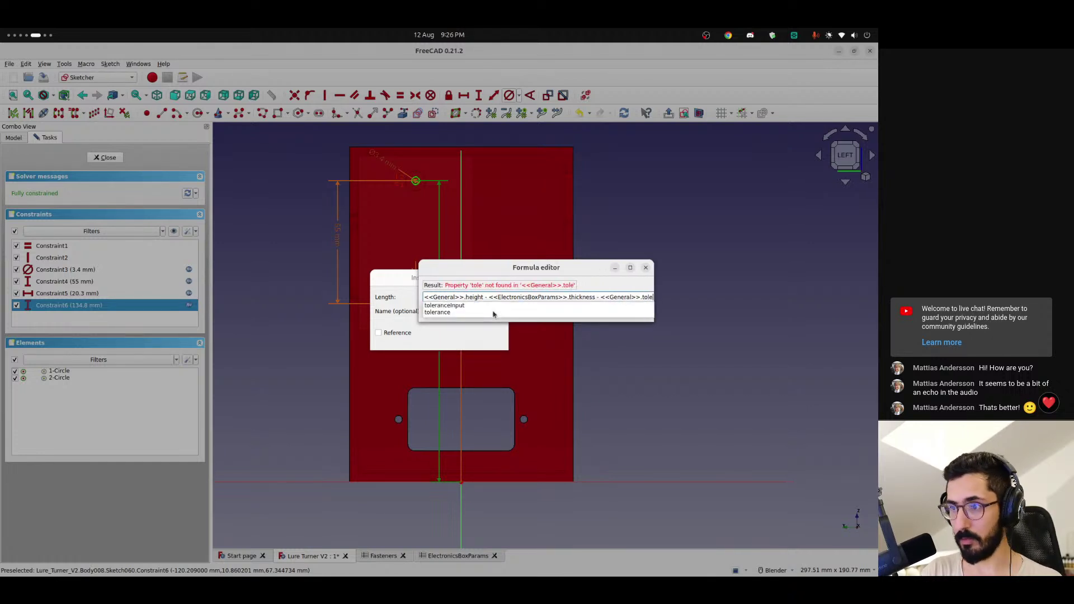
pyautogui.press('Down')
pyautogui.press('Down')
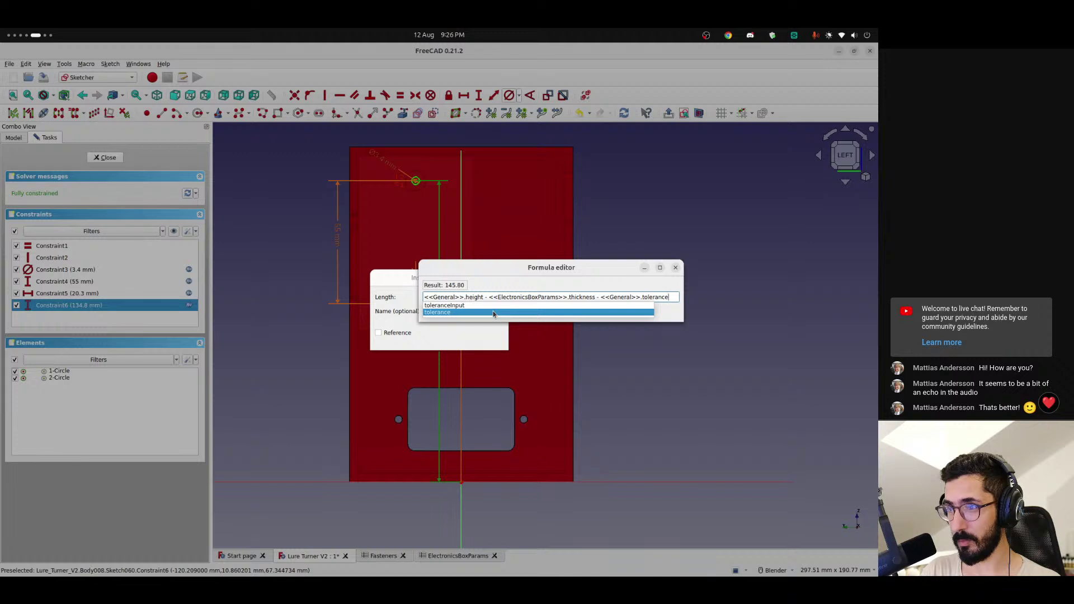
pyautogui.press('Return')
# - Subtract <<ElectronicsBoxParams>>.powerSupplyScrewOffsetFromTop at the end of the upper circle's vertical distance formula and apply the constraint
pyautogui.write('_')
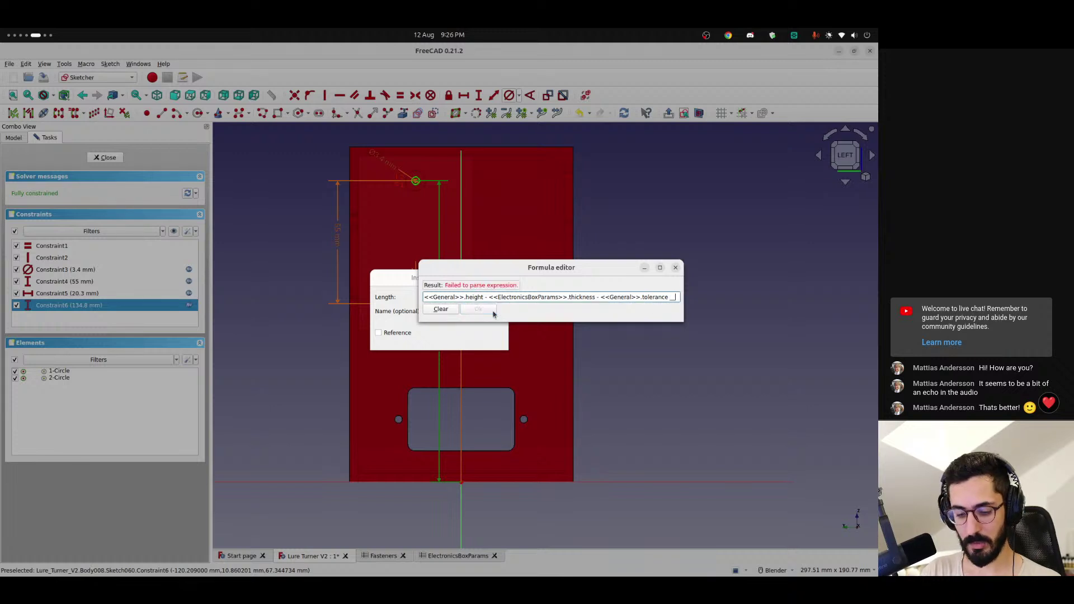
pyautogui.write(' <<Ele')
pyautogui.press('Down')
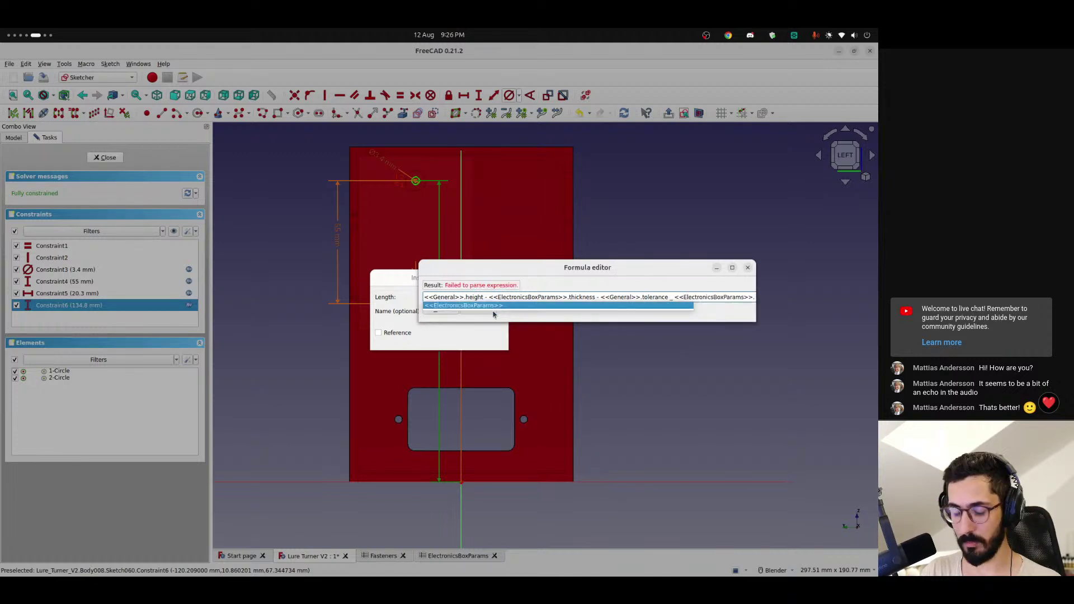
pyautogui.write('off')
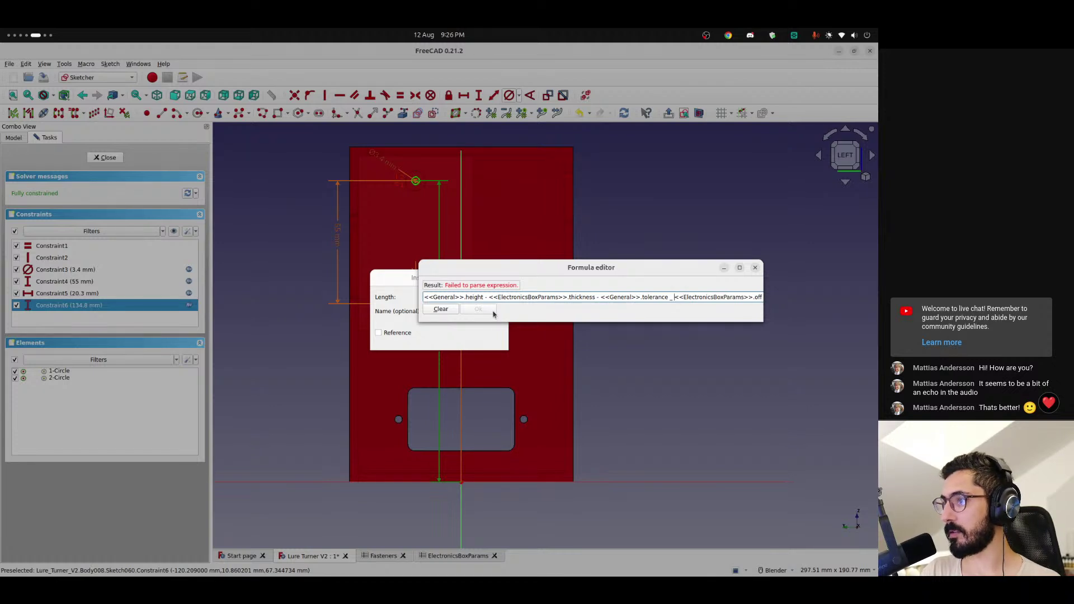
pyautogui.press('BackSpace')
pyautogui.write('-')
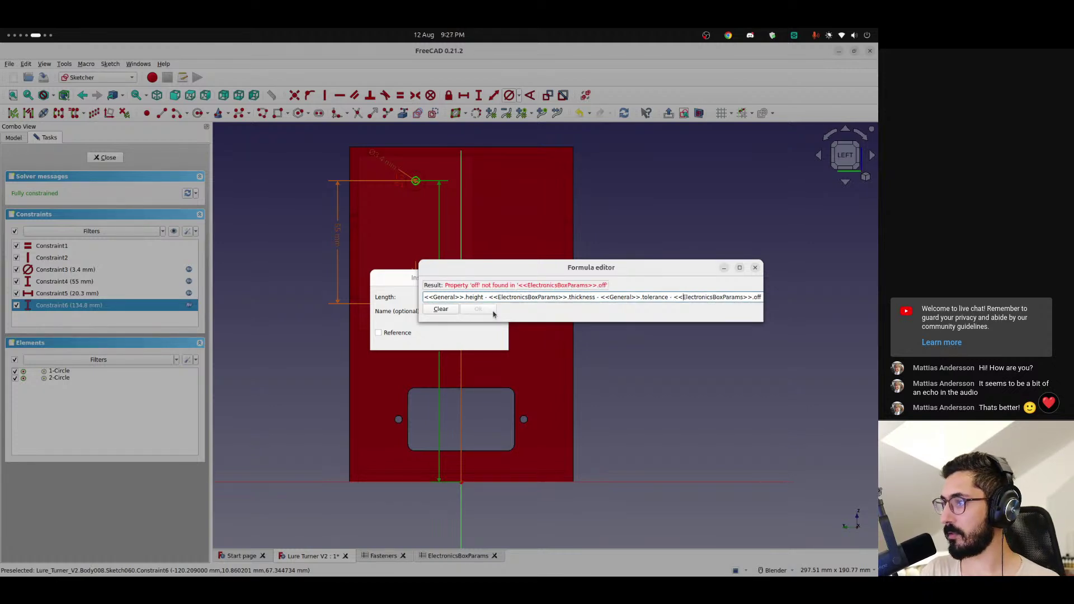
pyautogui.write('s')
pyautogui.press('Down')
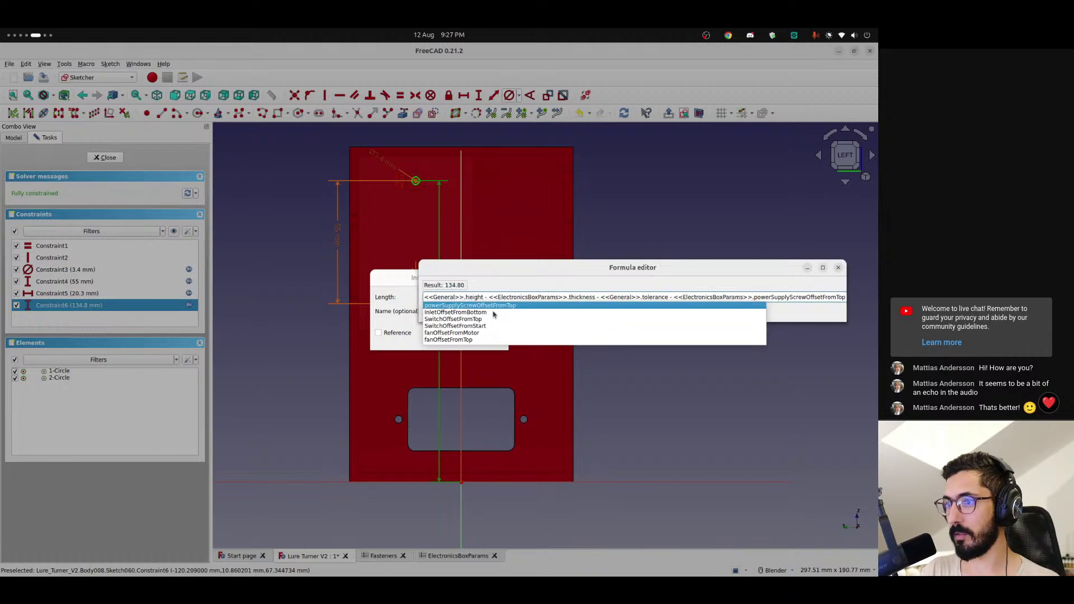
pyautogui.press('Return')
pyautogui.press('Return')
pyautogui.press('Return')
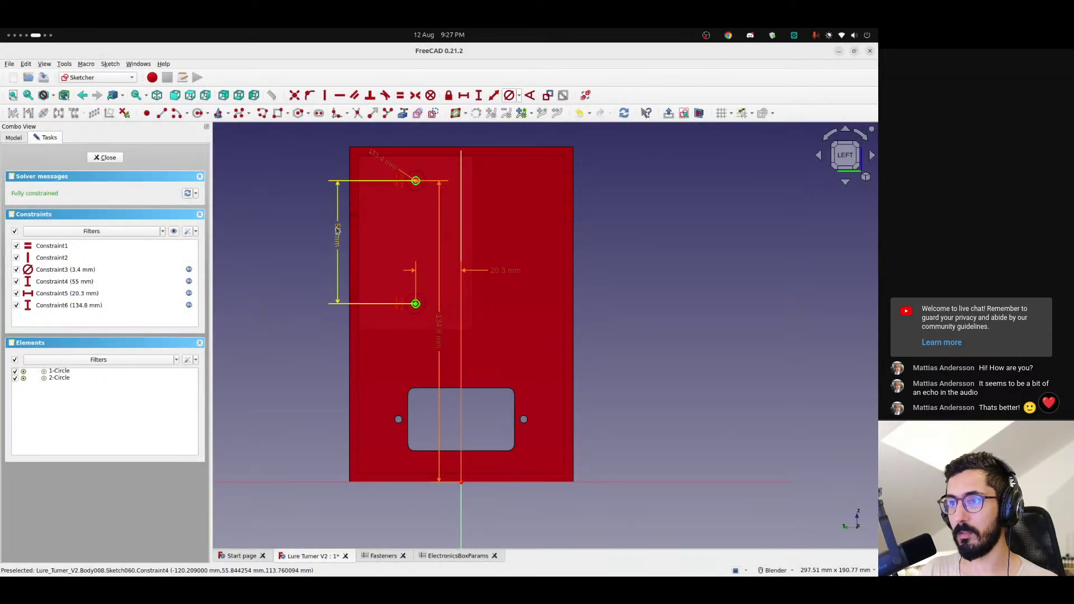
# - Open the horizontal distance constraint between the circles and the vertical axis for editing
pyautogui.doubleClick(504, 270)
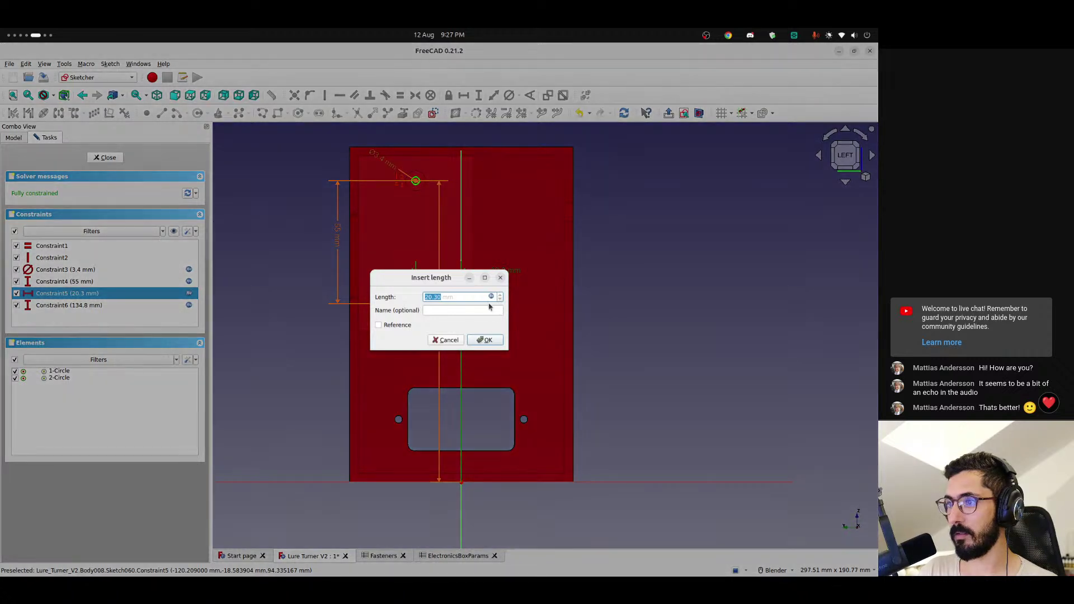
# - Start a formula for the 20.3 mm horizontal distance constraint: <<General>>.width / 2 minus <<ElectronicsBoxParams>>.thickness minus <<General>>.tolerance
pyautogui.click(491, 296)
pyautogui.write('<<')
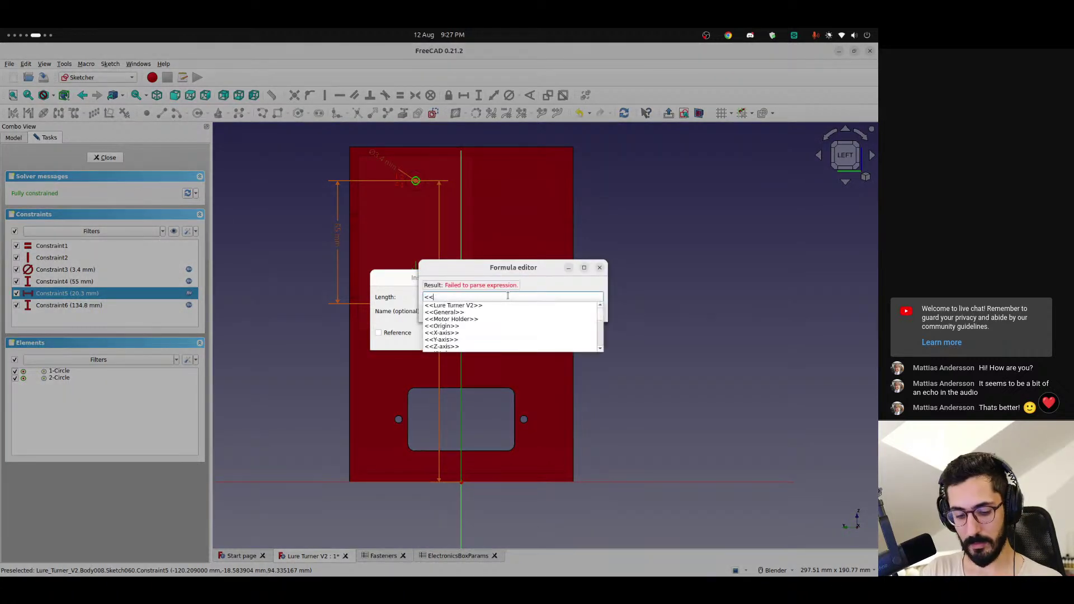
pyautogui.write('g')
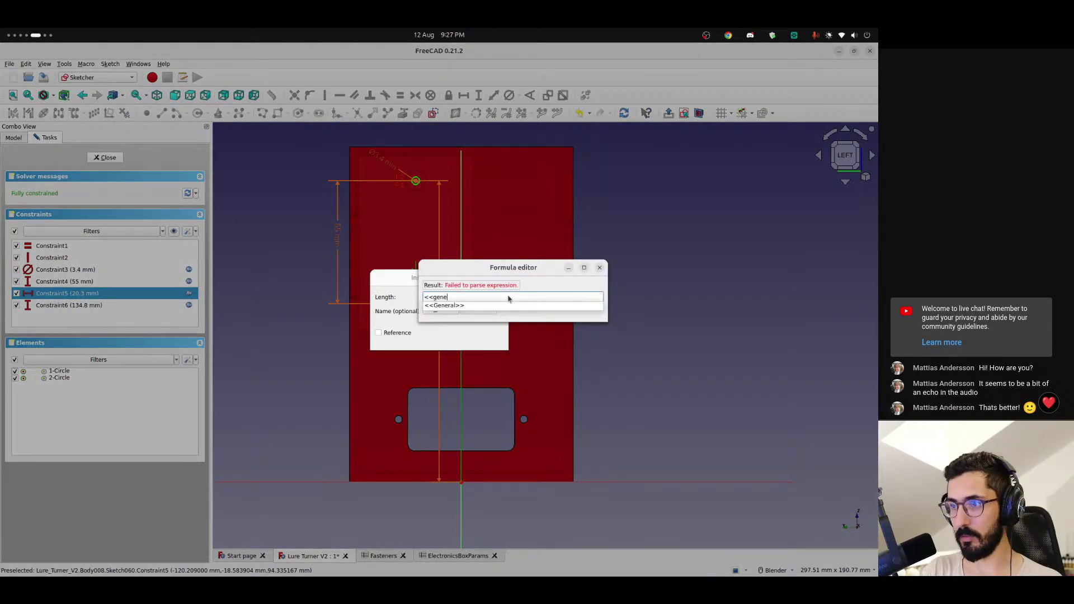
pyautogui.write('ene')
pyautogui.press('Down')
pyautogui.write('wid')
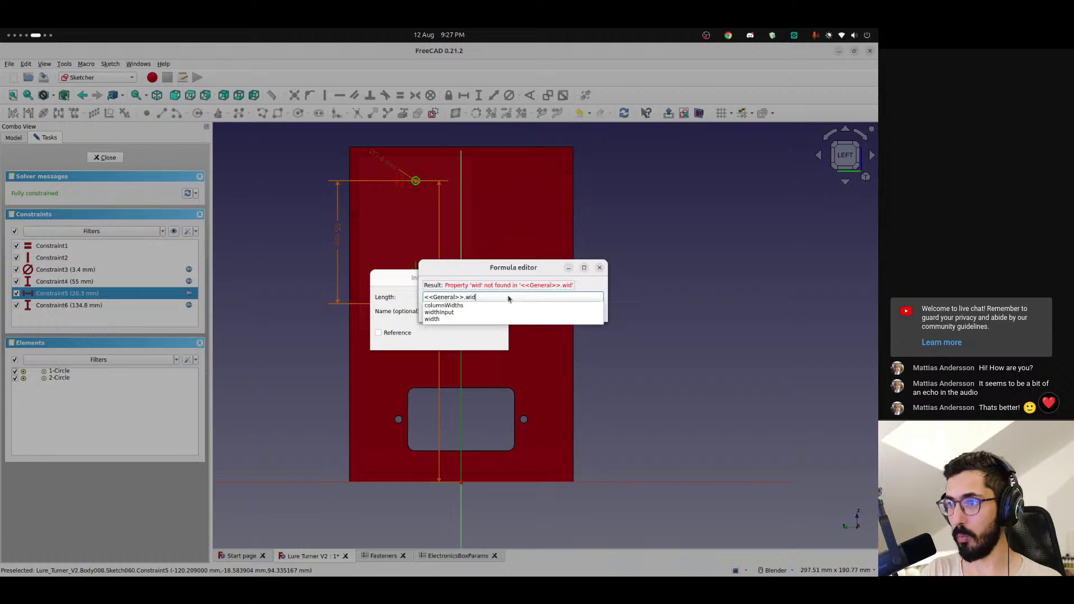
pyautogui.write('th / 2 - <,<<ElectronicsBoxParams>>.')
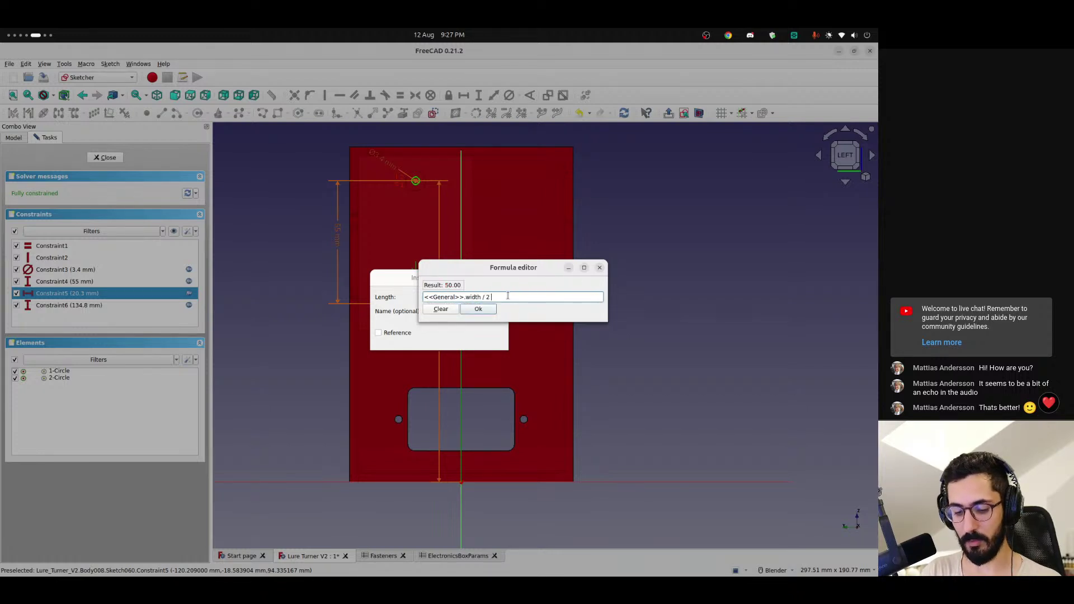
pyautogui.press('Down')
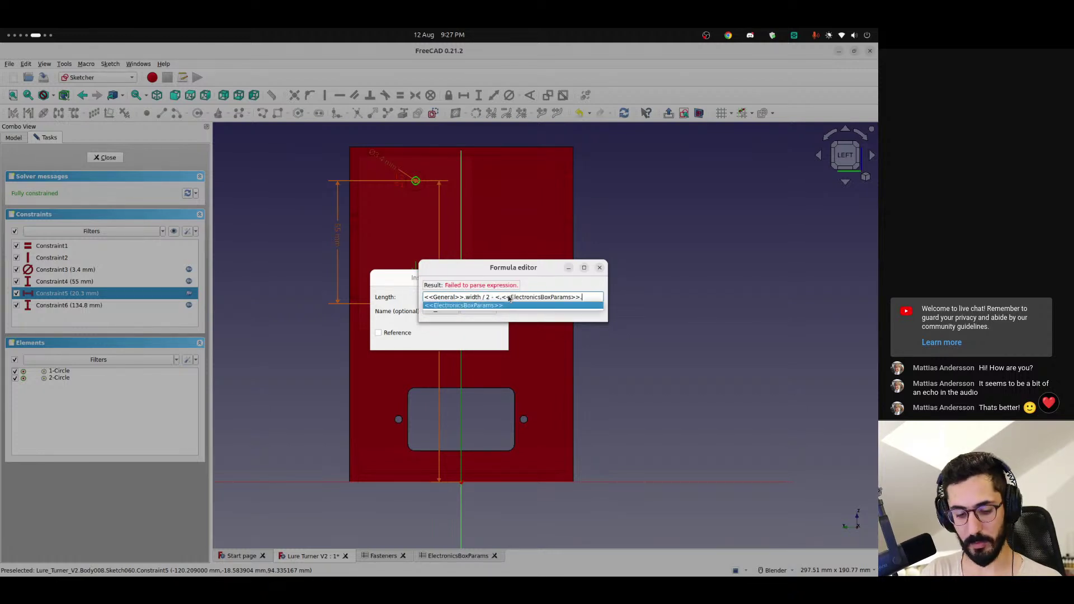
pyautogui.write('thickness - <<gen')
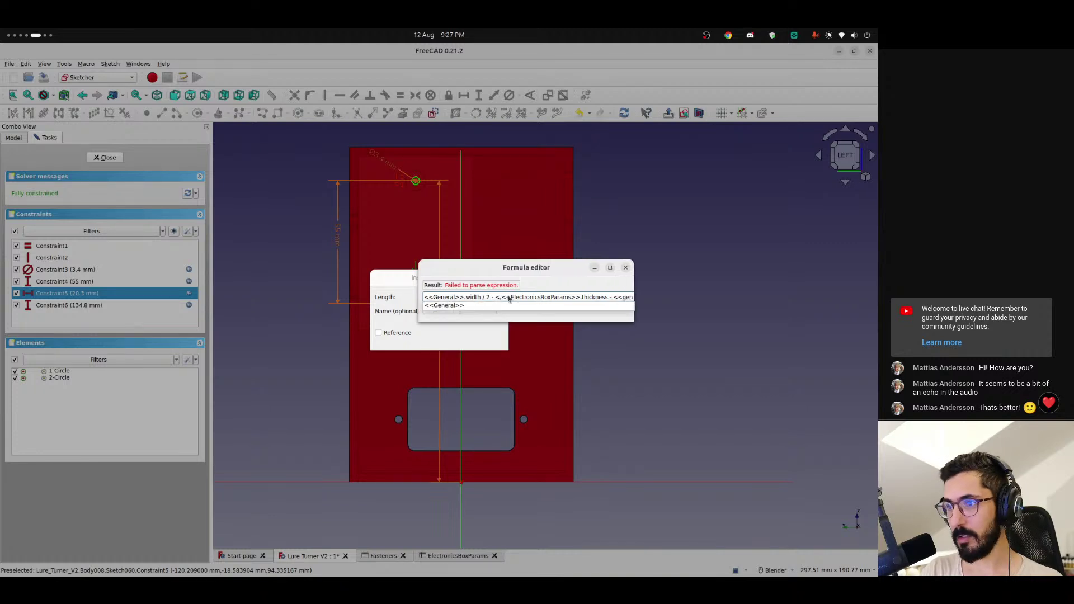
pyautogui.press('Down')
pyautogui.write('tol')
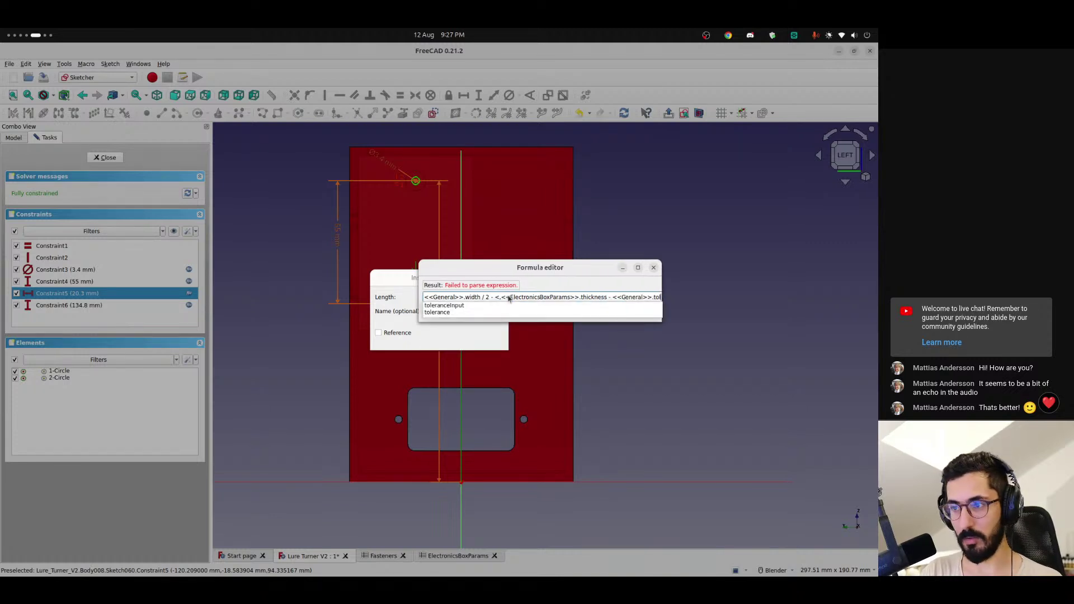
pyautogui.press('Down')
pyautogui.press('Down')
# - Complete the formula with - <<ElectronicsBoxParams>>.powerSupplyWidth / 2, remove the stray characters before the thickness term, and apply it to the constraint
pyautogui.write('- <<ele')
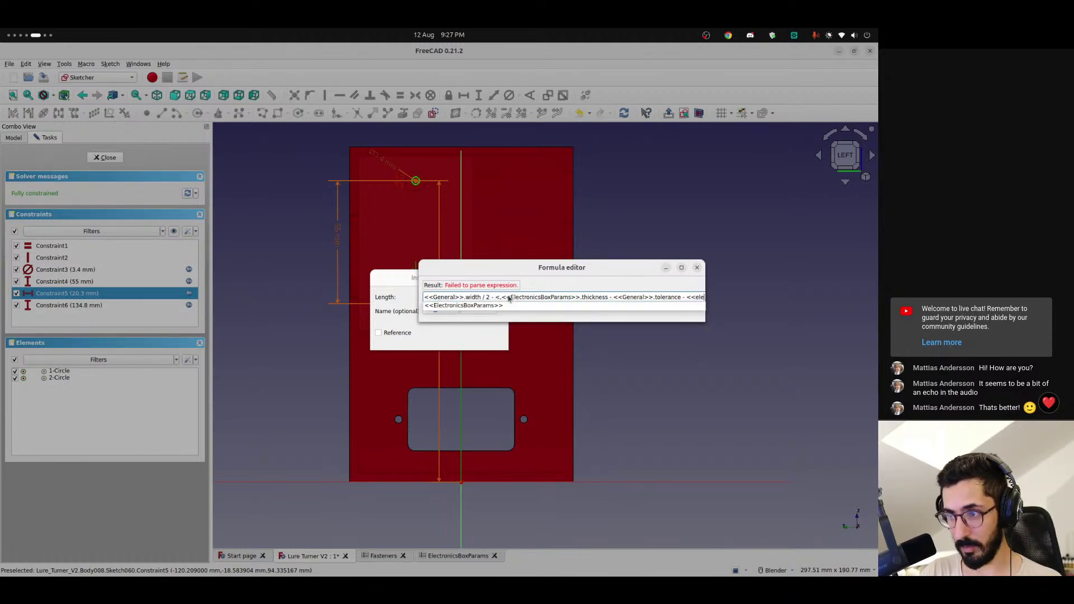
pyautogui.press('Down')
pyautogui.write('.wid')
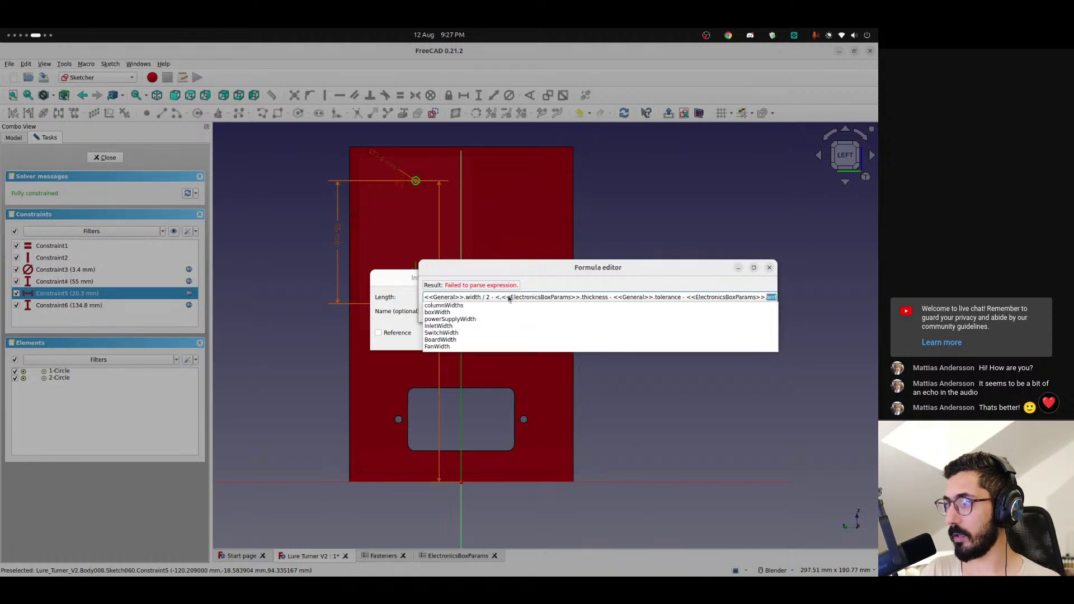
pyautogui.press('Down')
pyautogui.press('Down')
pyautogui.press('Down')
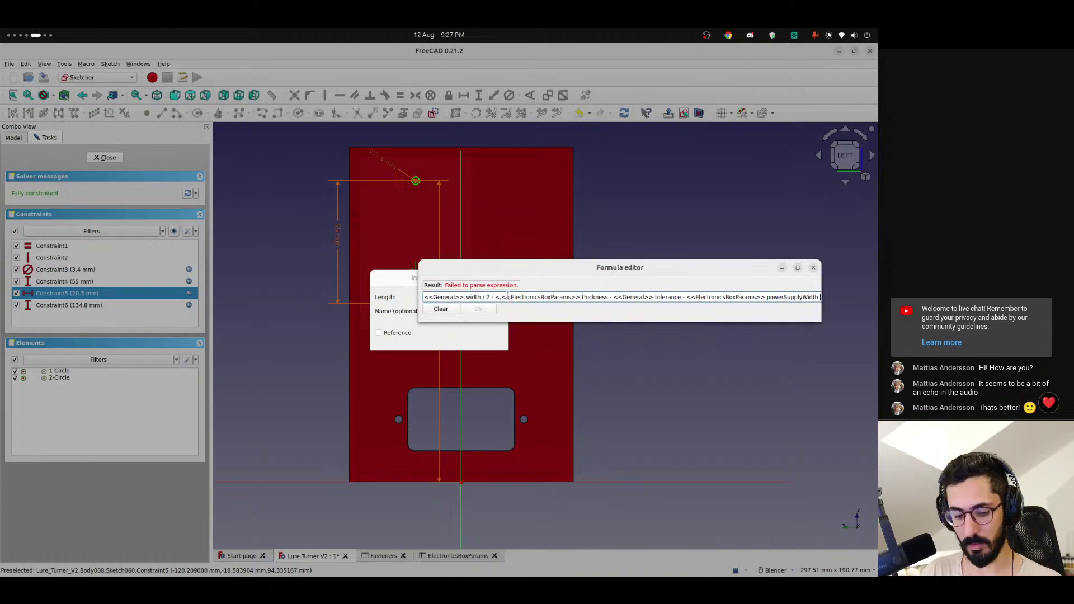
pyautogui.write('/ 2')
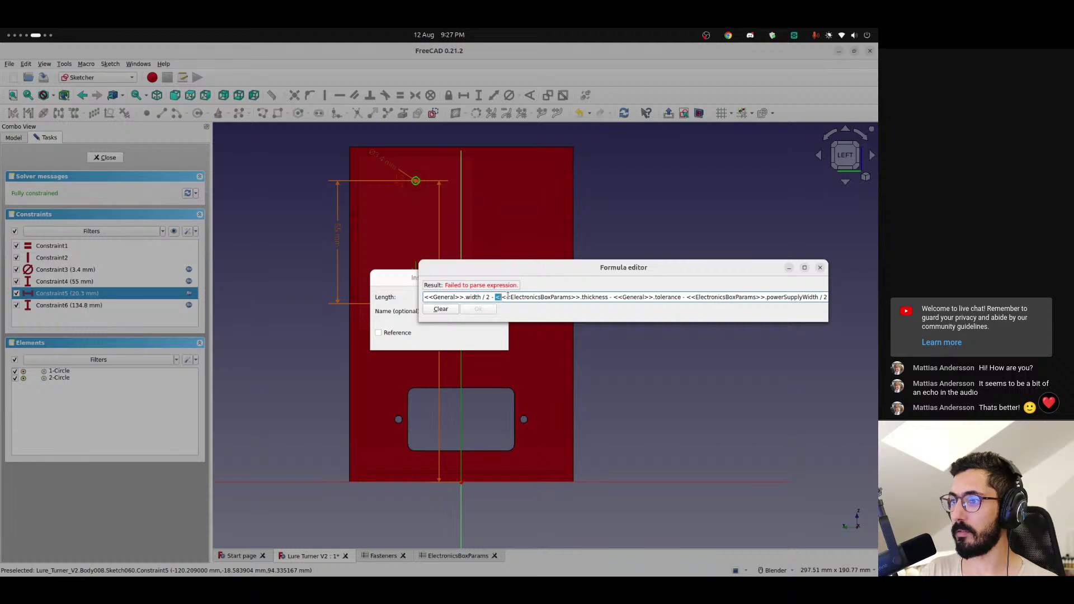
pyautogui.press('BackSpace')
pyautogui.press('Return')
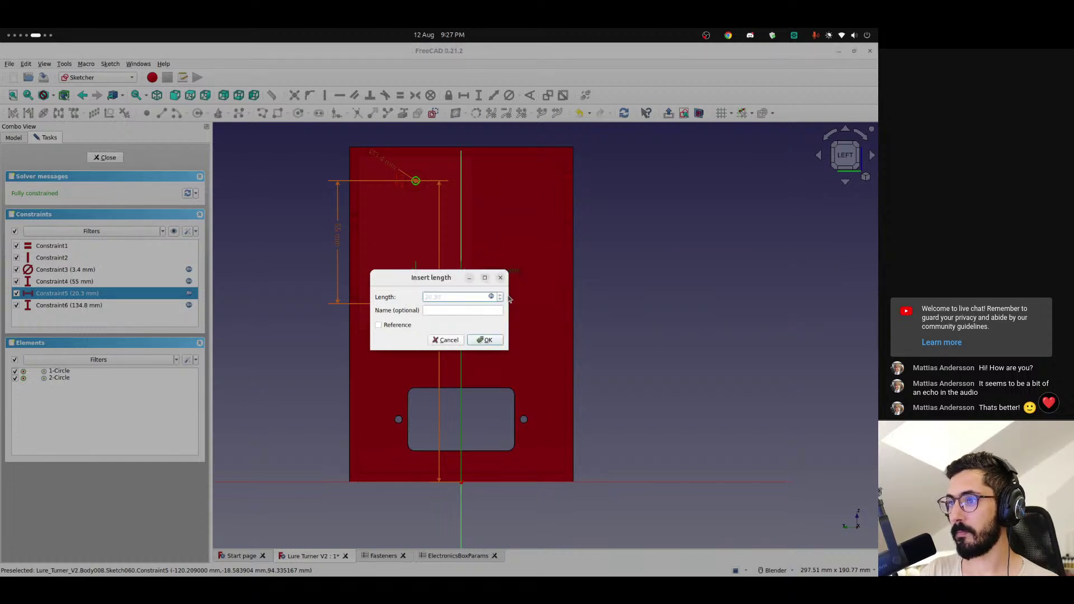
pyautogui.press('Return')
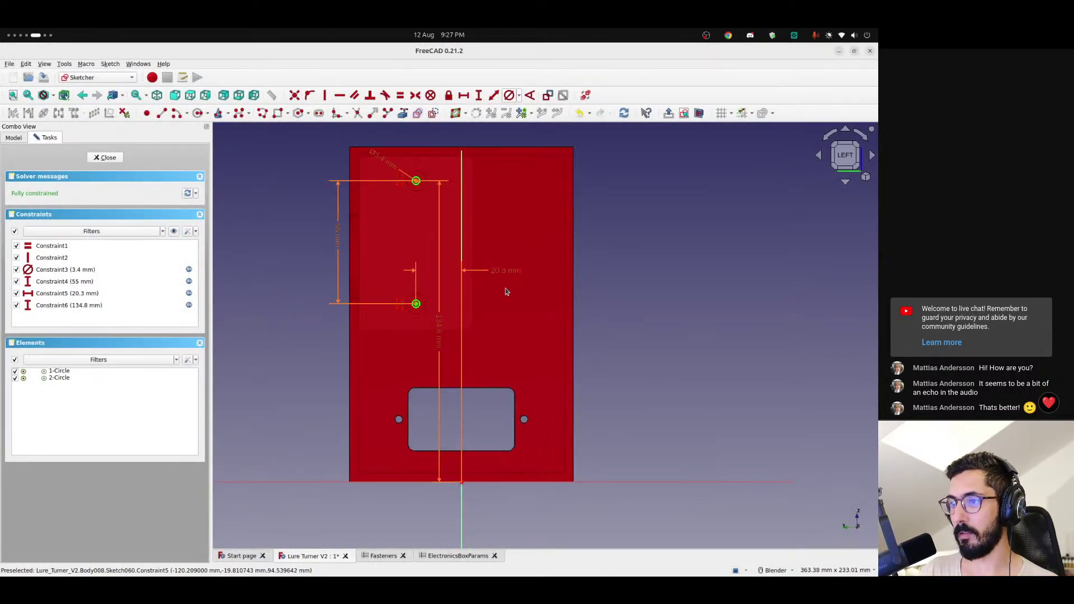
# - Close the sketch and cut its two circles with a Pocket of type Through all, reversed
pyautogui.scroll(2, 506, 288)
pyautogui.scroll(-2, 396, 246)
pyautogui.keyDown('shift'); pyautogui.moveTo(392, 236); pyautogui.dragTo(425, 267, button='middle'); pyautogui.keyUp('shift')
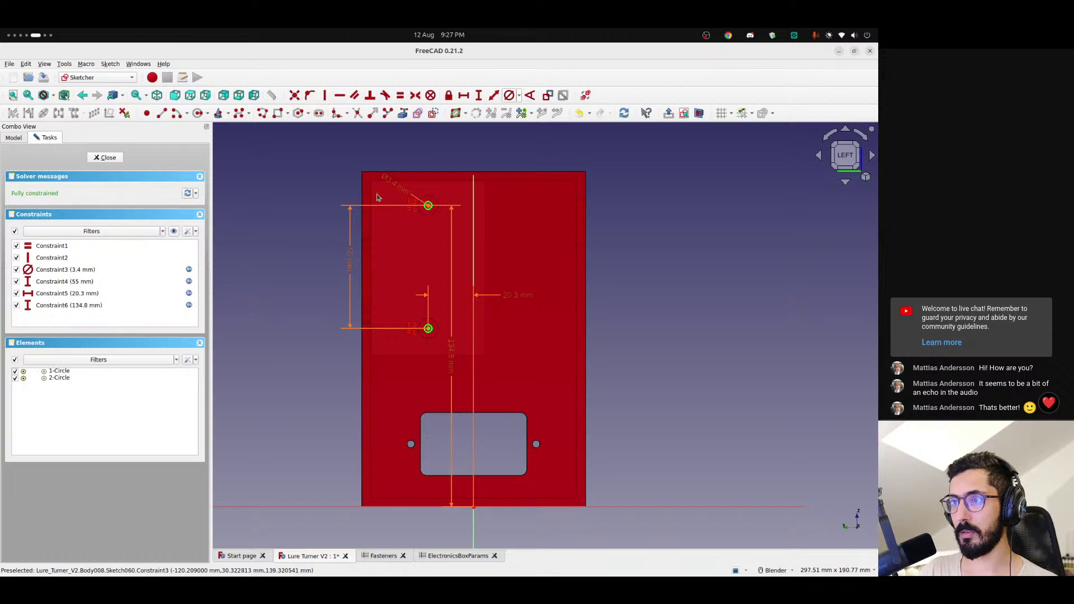
pyautogui.click(104, 159)
pyautogui.moveTo(449, 316)
pyautogui.mouseDown(button='middle')
pyautogui.moveTo(546, 331)
pyautogui.moveTo(439, 340)
pyautogui.mouseUp(button='middle')
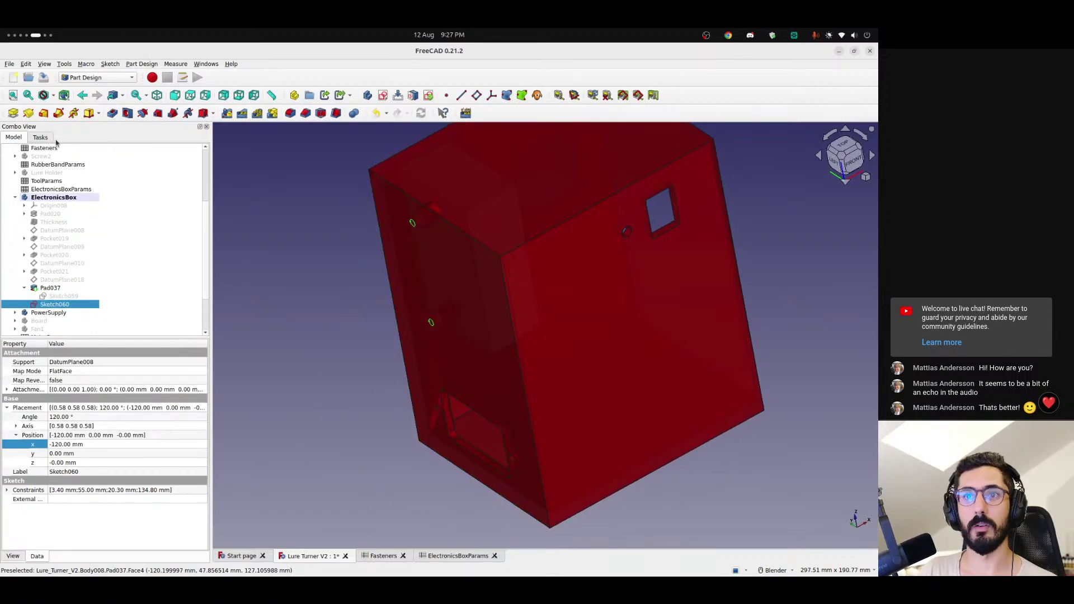
pyautogui.click(128, 113)
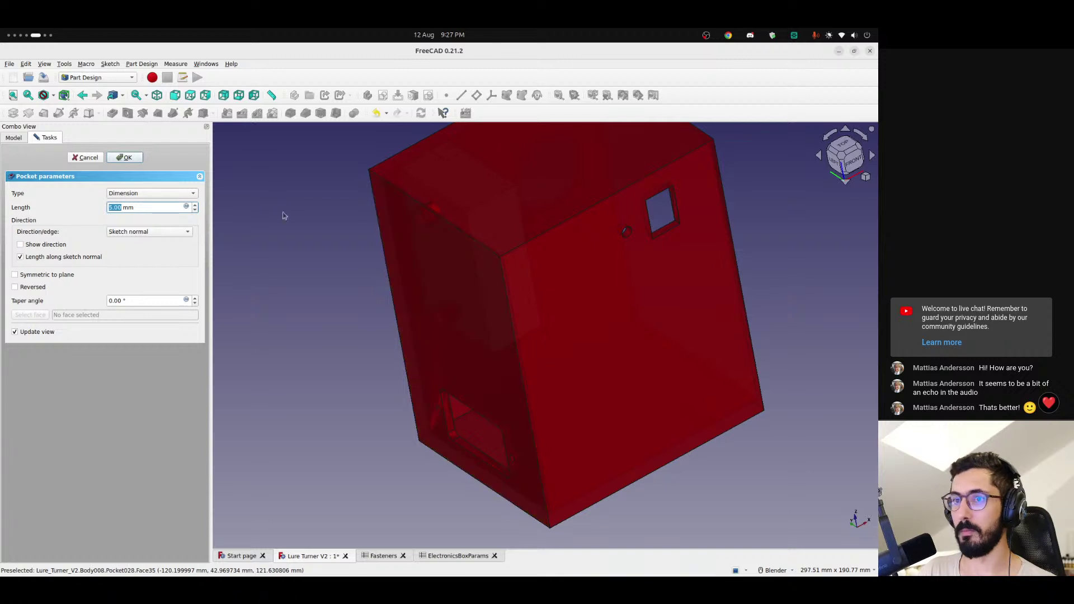
pyautogui.click(31, 289)
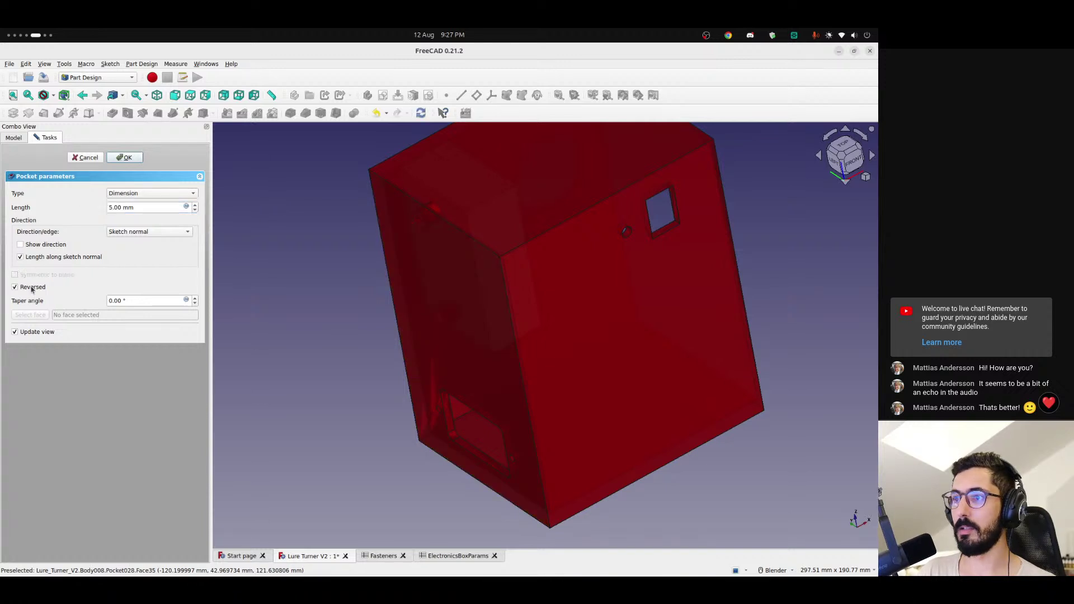
pyautogui.moveTo(431, 247); pyautogui.dragTo(439, 269, button='middle')
pyautogui.moveTo(538, 262); pyautogui.dragTo(574, 272, button='middle')
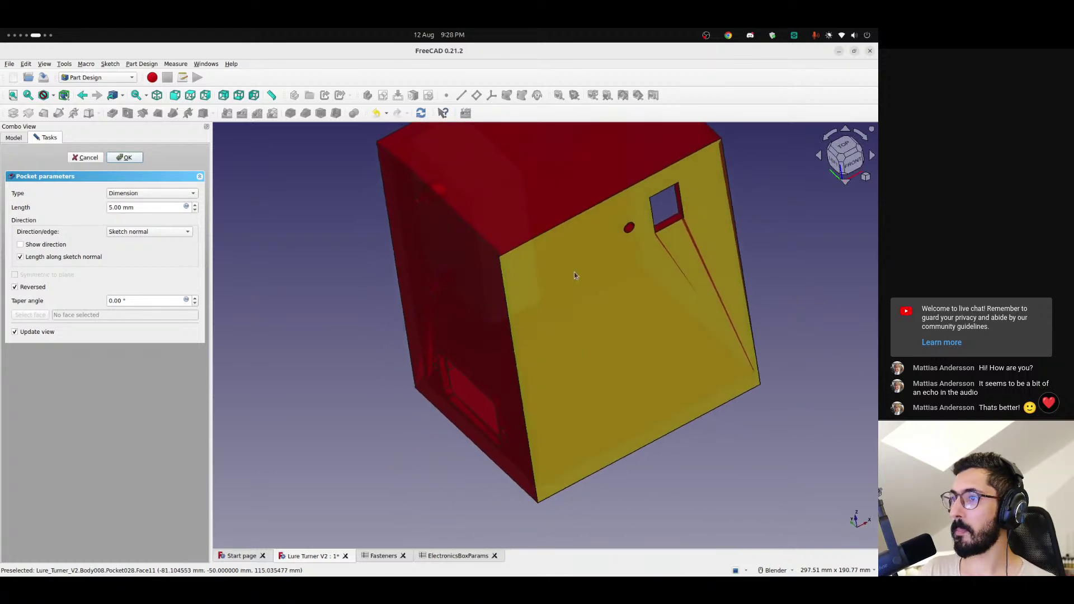
pyautogui.click(133, 194)
pyautogui.click(125, 204)
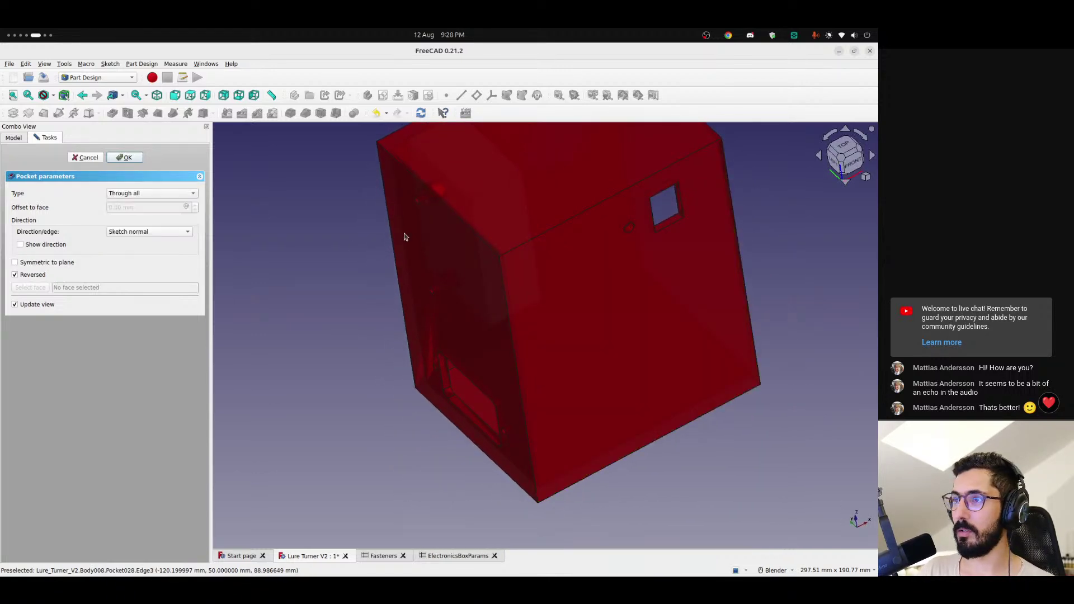
pyautogui.moveTo(407, 236); pyautogui.dragTo(587, 291, button='middle')
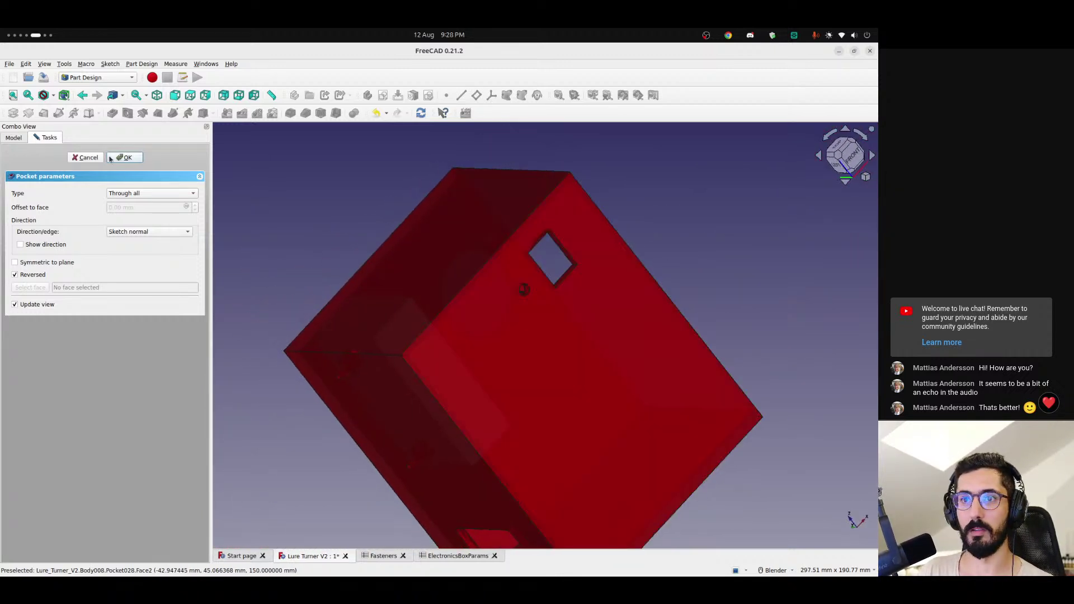
pyautogui.click(128, 158)
# - Try to chamfer the outer edge of the upper screw hole with an equal distance of 1.6 mm
pyautogui.moveTo(347, 333); pyautogui.dragTo(477, 287, button='middle')
pyautogui.scroll(4, 317, 380)
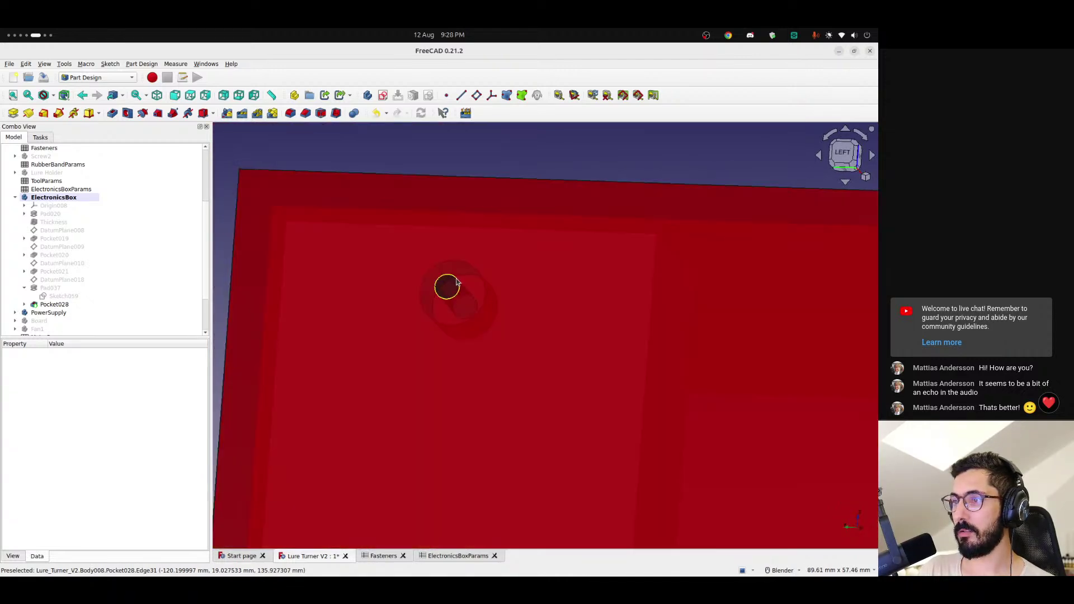
pyautogui.click(445, 287)
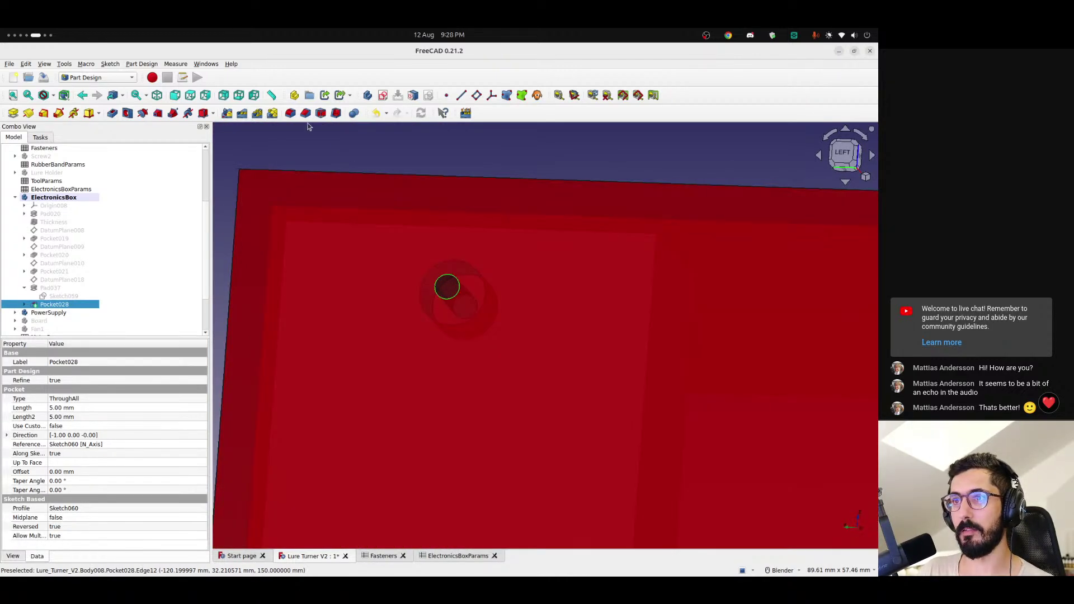
pyautogui.click(305, 114)
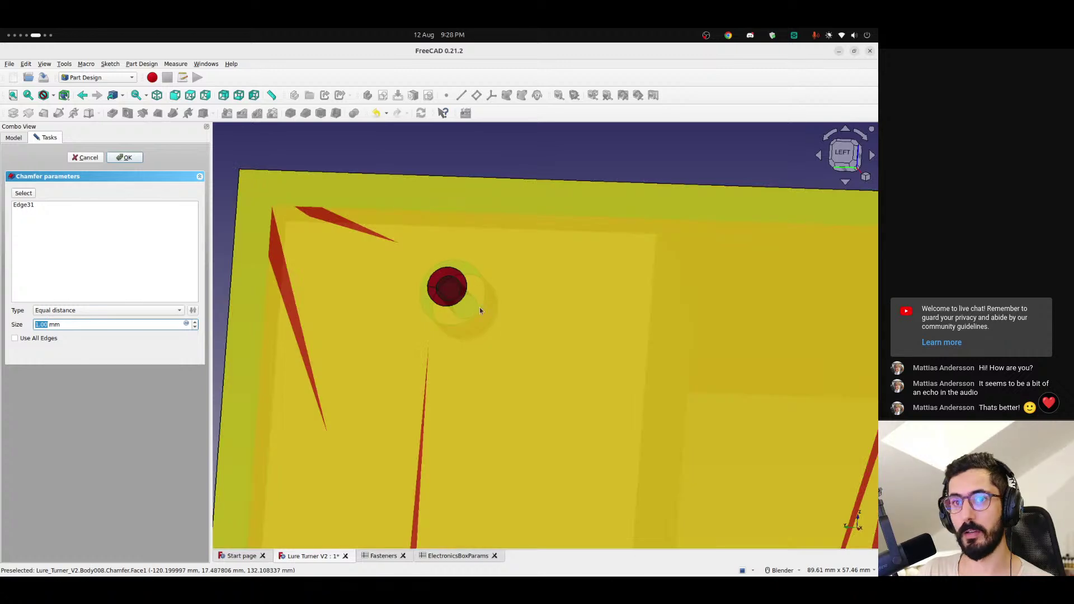
pyautogui.scroll(3, 468, 288)
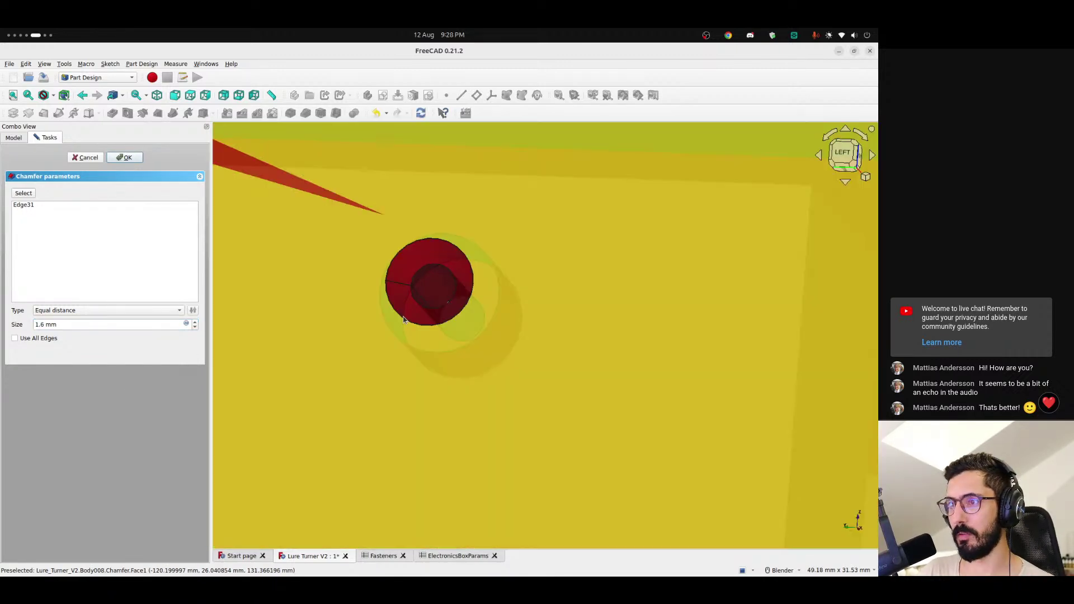
pyautogui.scroll(-5, 428, 313)
pyautogui.moveTo(416, 330); pyautogui.dragTo(523, 307, button='middle')
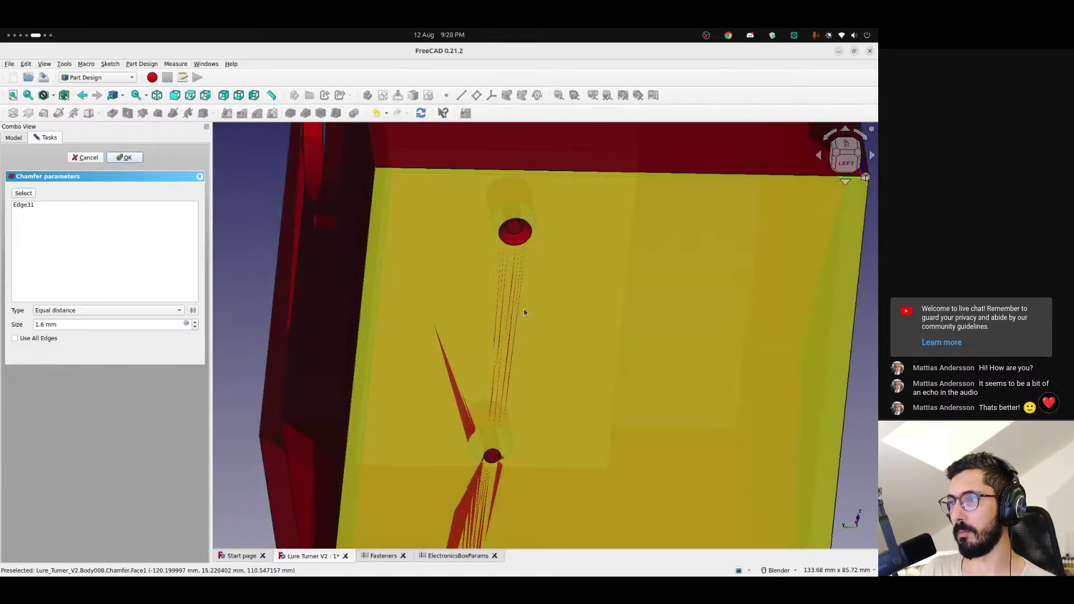
pyautogui.scroll(2, 520, 224)
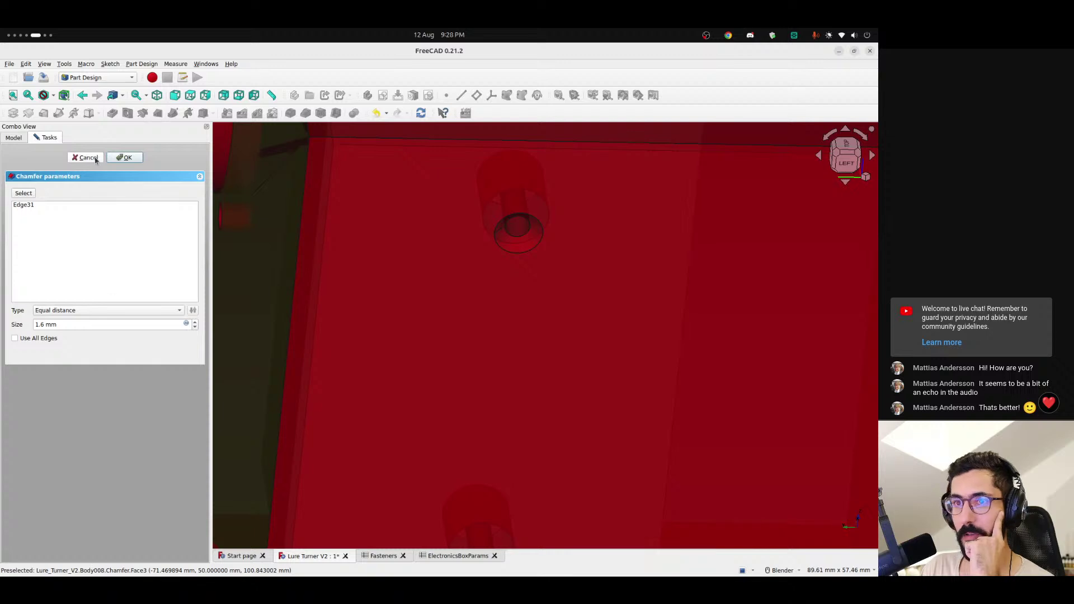
pyautogui.click(89, 158)
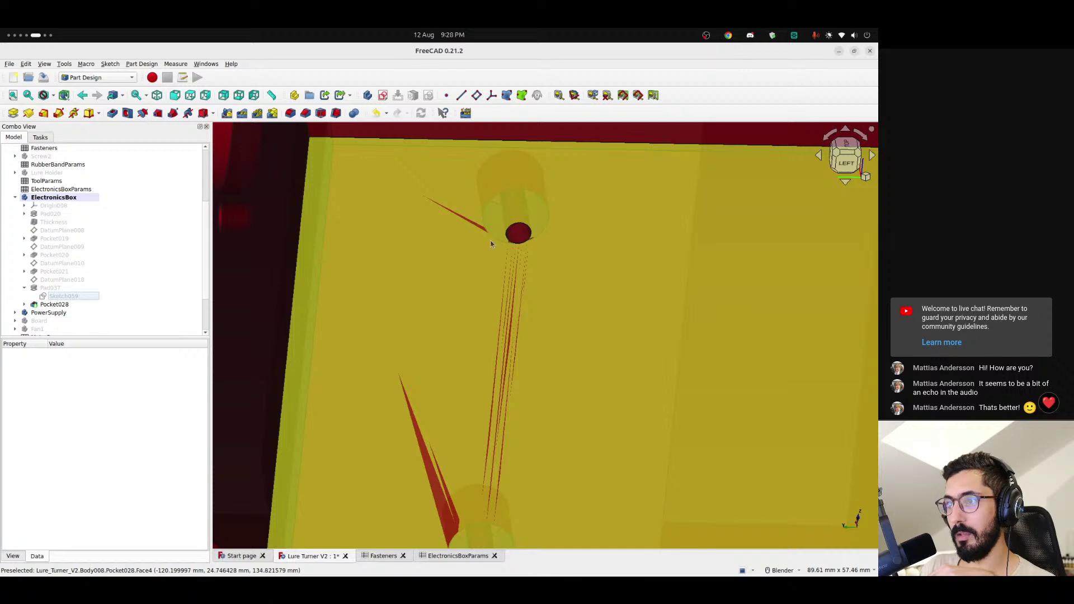
# - Examine the two screw holes and the rectangular cutout on the electronics box's left wall from several angles
pyautogui.moveTo(547, 235); pyautogui.dragTo(521, 215, button='middle')
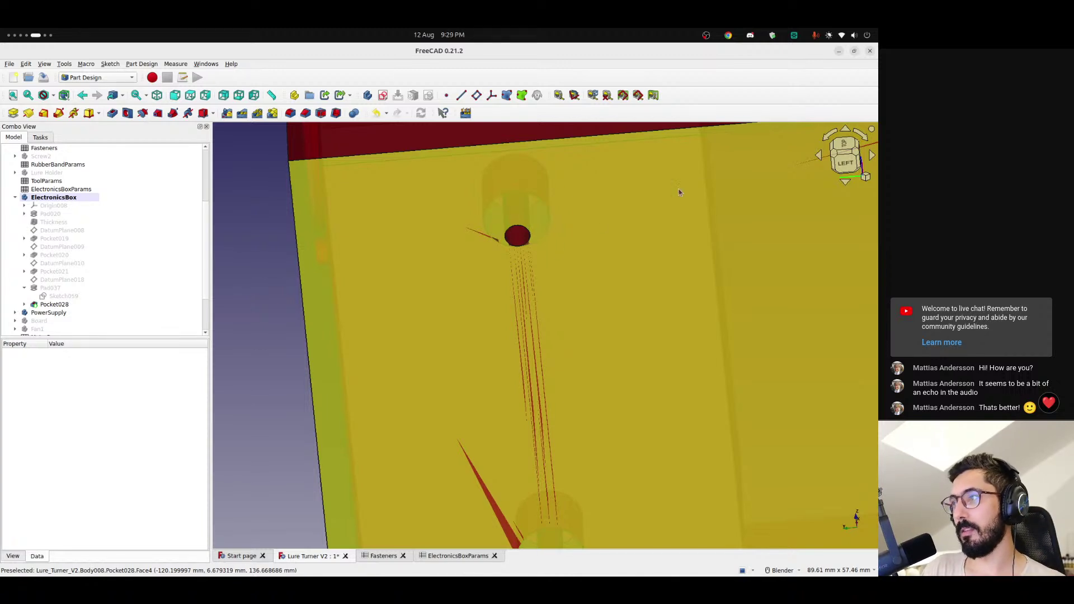
pyautogui.click(853, 167)
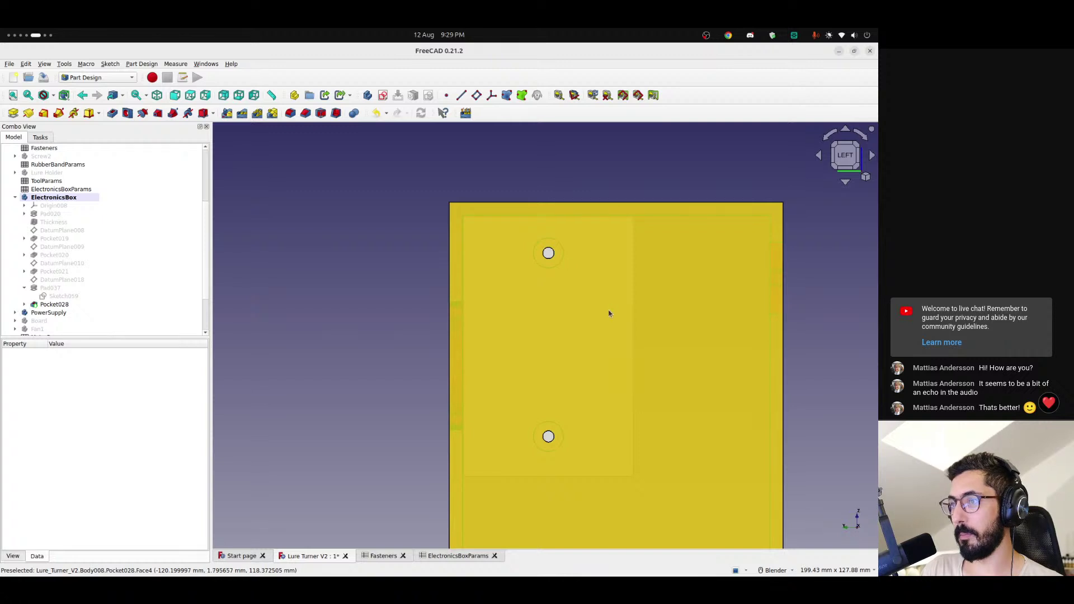
pyautogui.keyDown('shift'); pyautogui.moveTo(590, 333); pyautogui.dragTo(485, 236, button='middle'); pyautogui.keyUp('shift')
pyautogui.moveTo(578, 313); pyautogui.dragTo(692, 314, button='middle')
pyautogui.scroll(-1, 567, 184)
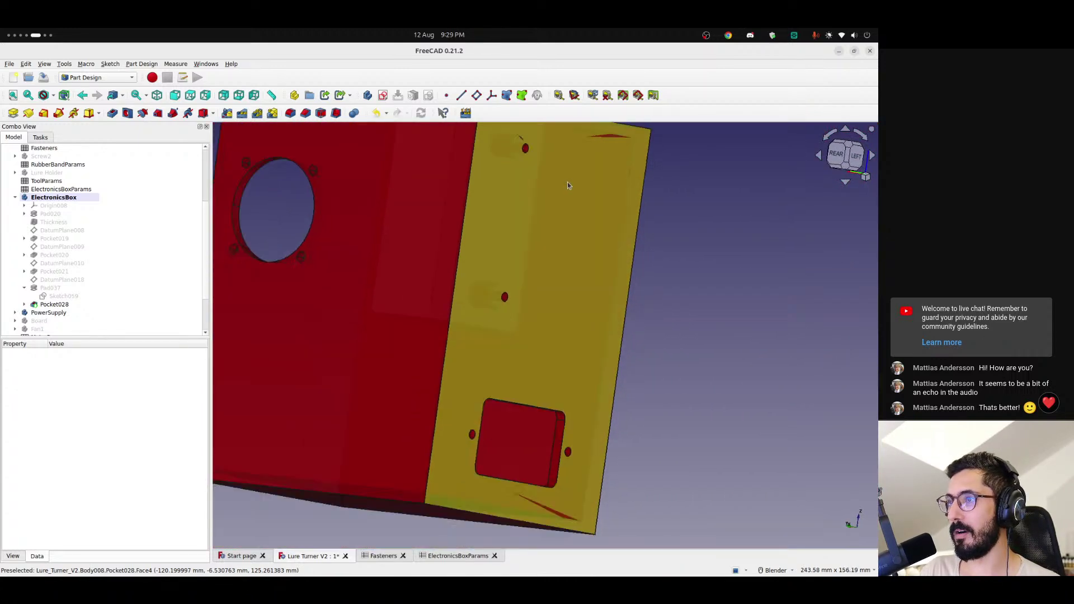
pyautogui.scroll(2, 560, 271)
pyautogui.scroll(2, 560, 271)
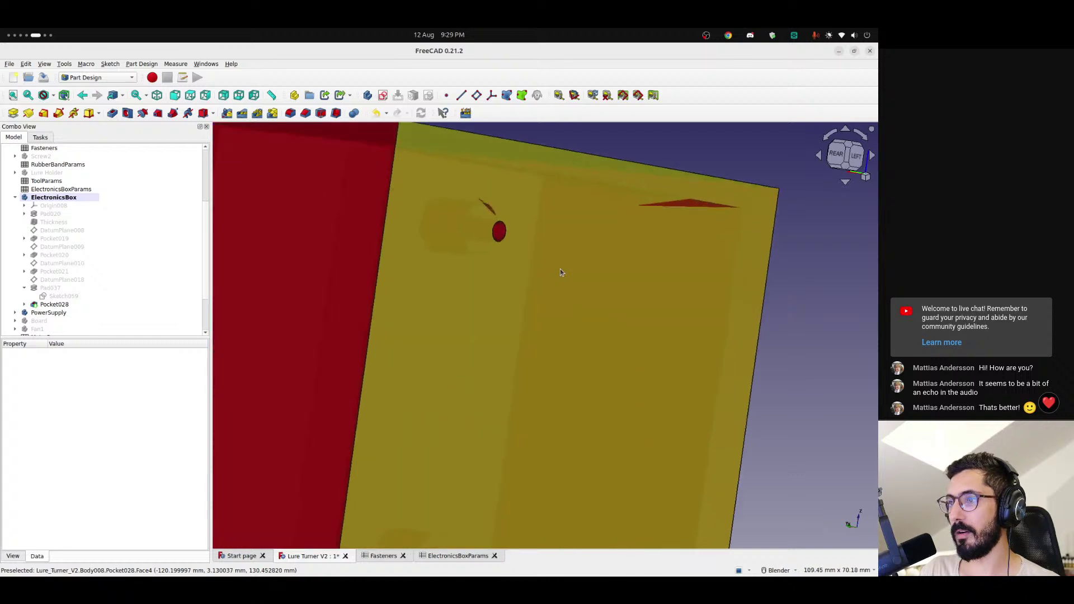
pyautogui.scroll(-6, 560, 272)
pyautogui.moveTo(553, 308); pyautogui.dragTo(524, 314, button='middle')
pyautogui.scroll(-1, 601, 226)
pyautogui.scroll(4, 600, 226)
pyautogui.scroll(-2, 601, 226)
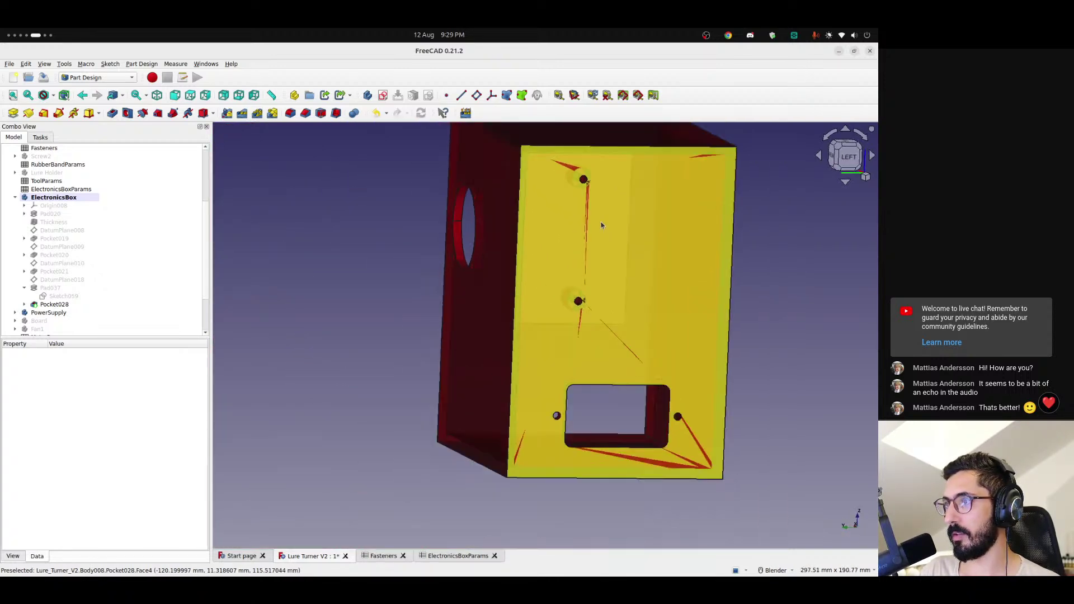
pyautogui.moveTo(629, 274); pyautogui.dragTo(702, 246, button='middle')
pyautogui.scroll(4, 652, 418)
pyautogui.scroll(-1, 514, 301)
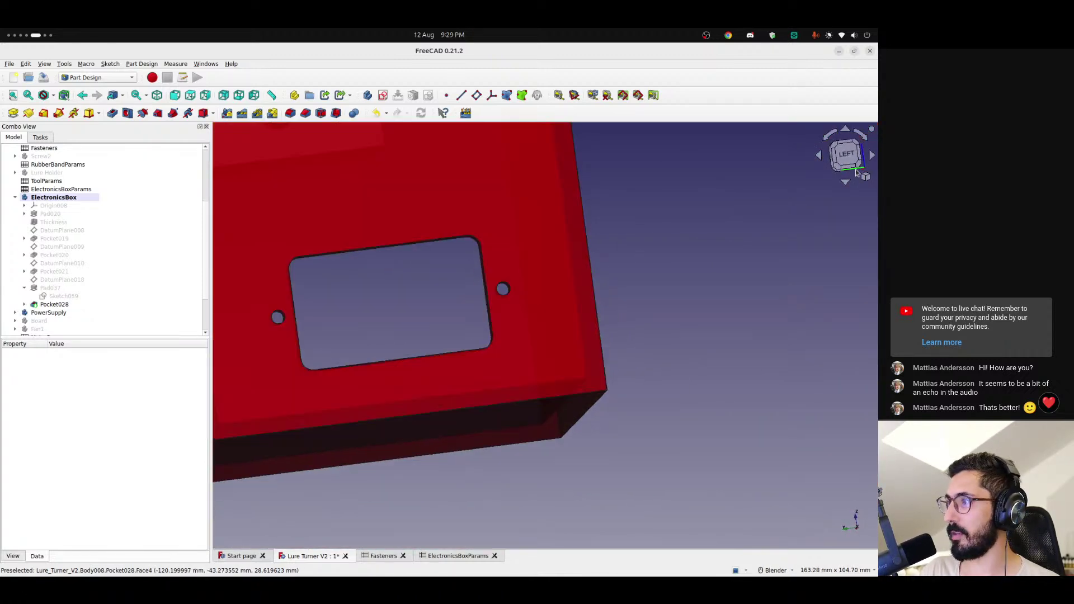
pyautogui.click(847, 157)
pyautogui.keyDown('shift'); pyautogui.moveTo(390, 249); pyautogui.dragTo(522, 324, button='middle'); pyautogui.keyUp('shift')
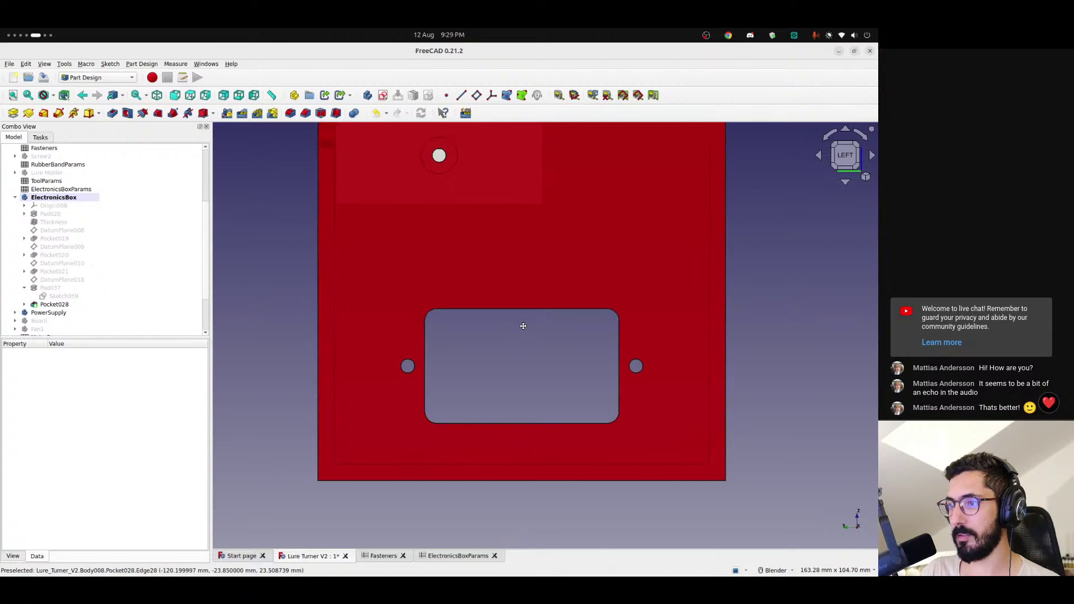
# - Switch to the Chrome browser and open aliexpress.com in a new tab
pyautogui.hotkey('alt', 'Tab')
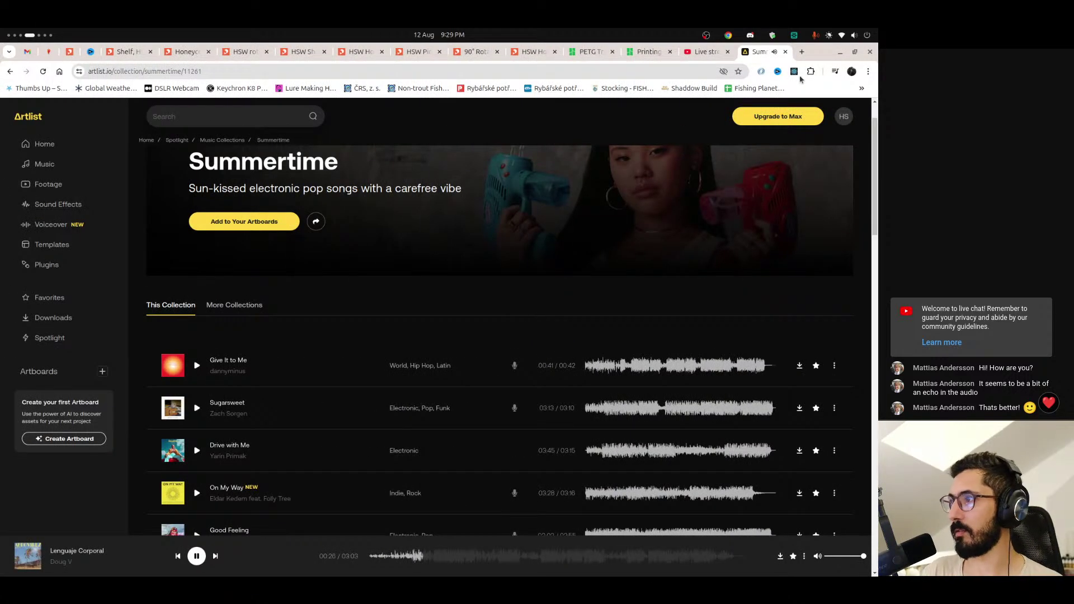
pyautogui.click(801, 53)
pyautogui.write('aliexpress.com')
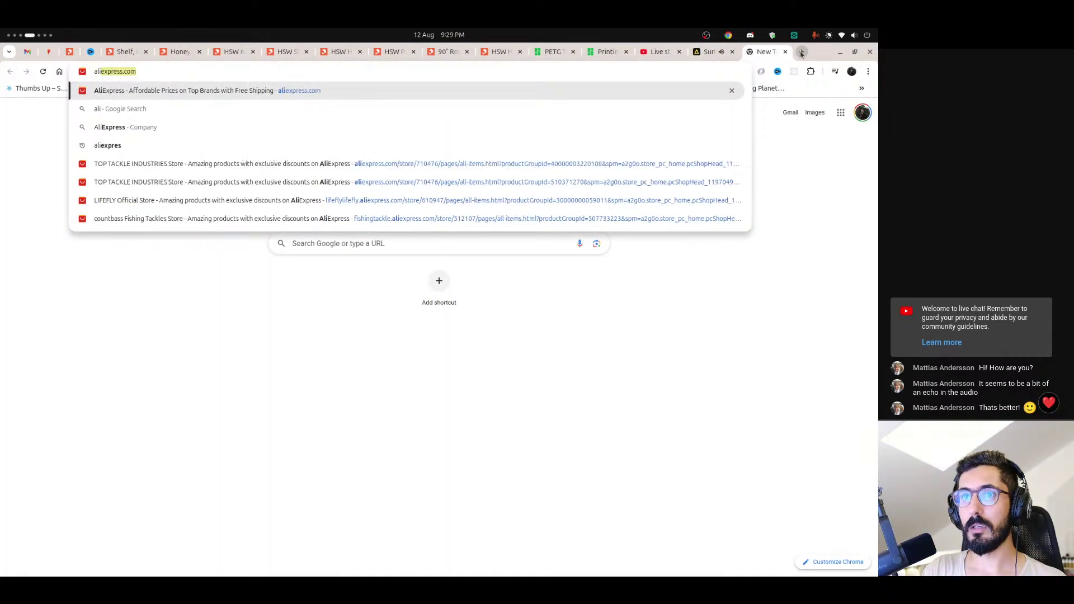
pyautogui.press('Return')
pyautogui.hotkey('alt', 'Tab')
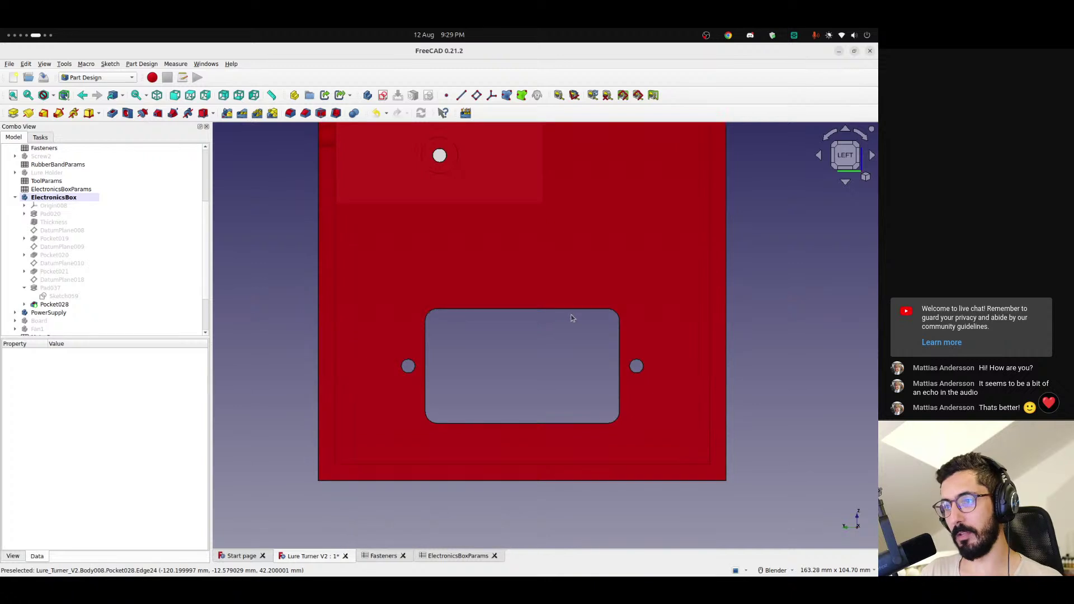
pyautogui.moveTo(542, 375); pyautogui.dragTo(506, 410, button='middle')
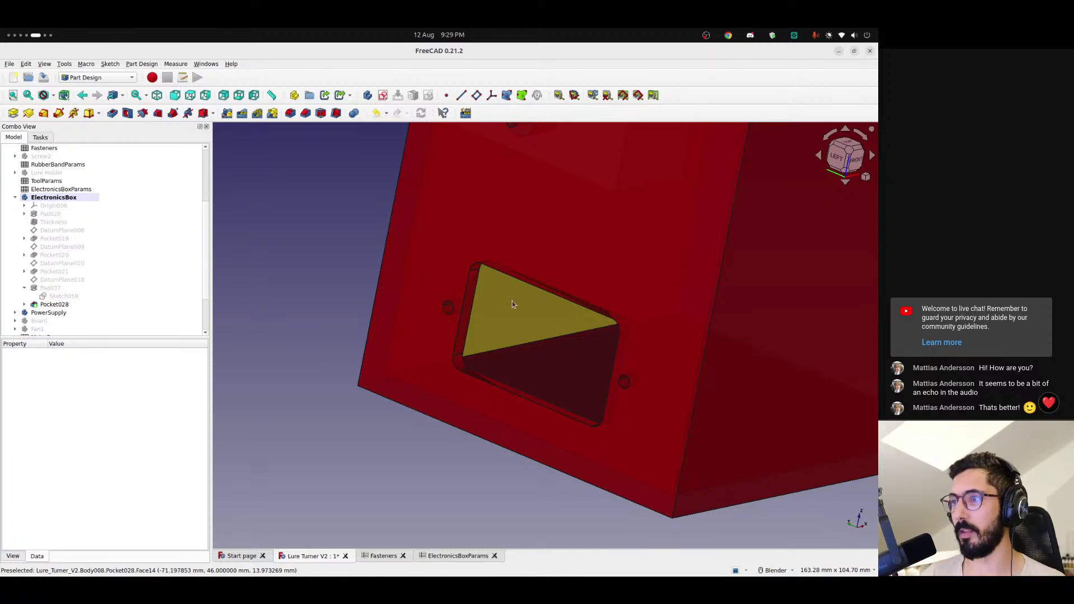
pyautogui.scroll(-5, 513, 303)
pyautogui.moveTo(569, 252)
pyautogui.mouseDown(button='middle')
pyautogui.moveTo(485, 312)
pyautogui.moveTo(347, 271)
pyautogui.moveTo(517, 284)
pyautogui.moveTo(446, 236)
pyautogui.moveTo(588, 255)
pyautogui.mouseUp(button='middle')
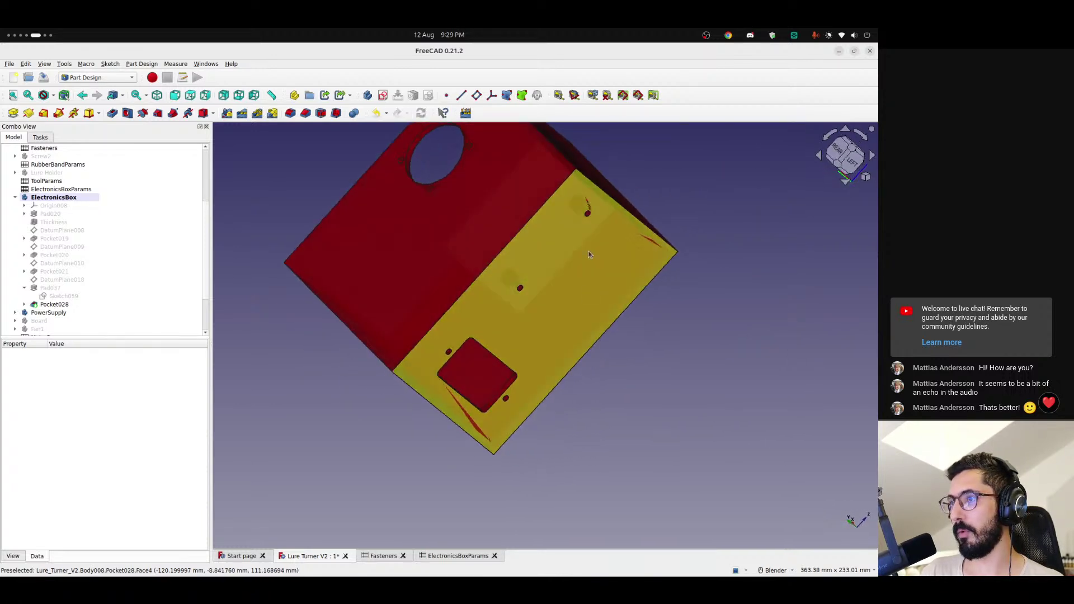
pyautogui.moveTo(463, 211); pyautogui.dragTo(594, 285, button='middle')
# - Return to Chrome and sign in to the AliExpress account
pyautogui.press('super+Page_Up')
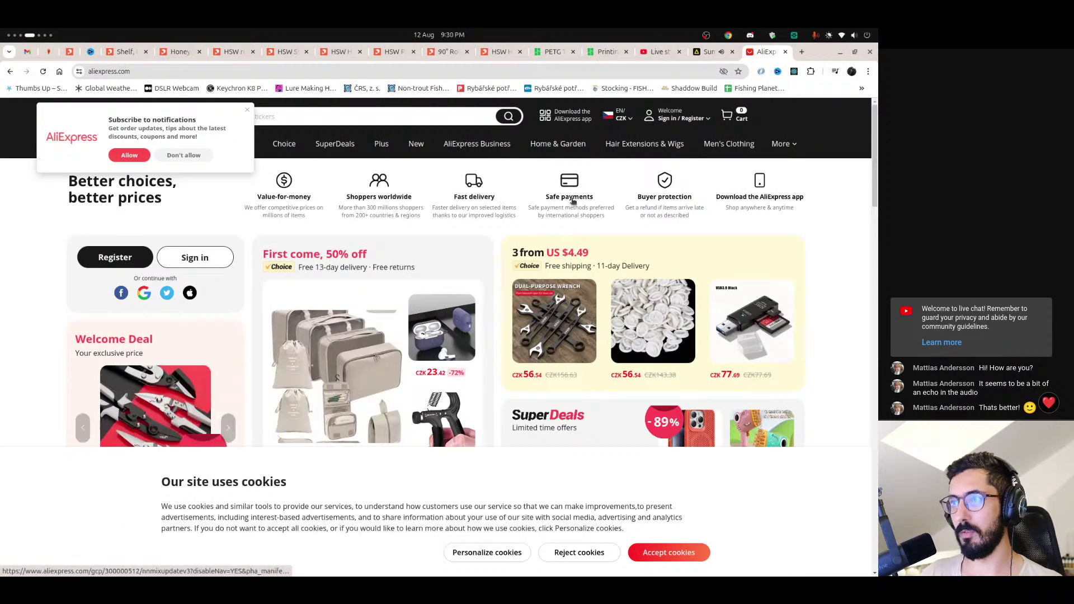
pyautogui.moveTo(664, 121)
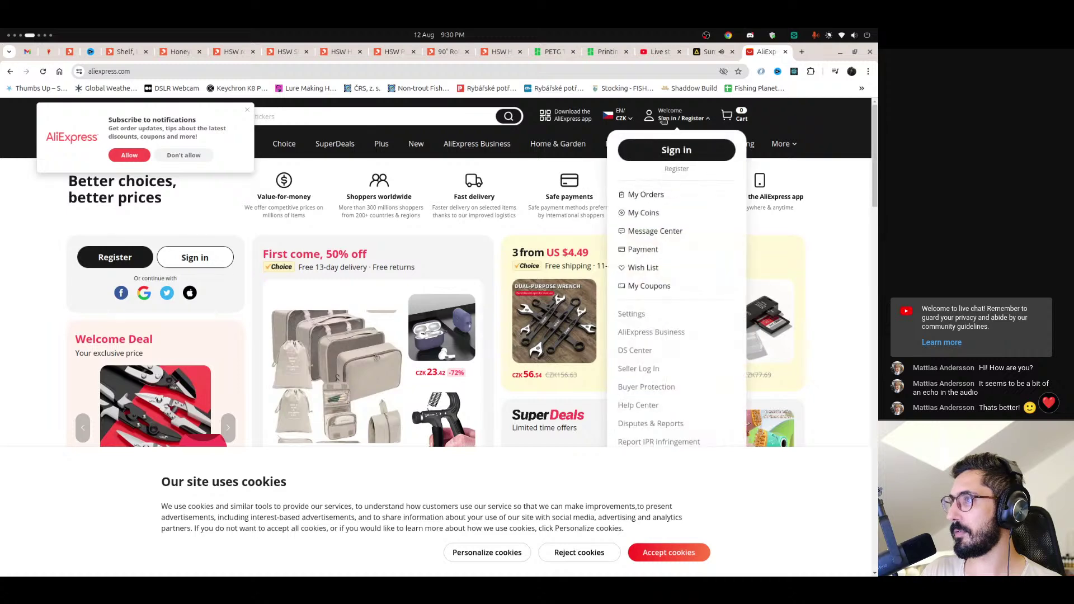
pyautogui.click(649, 150)
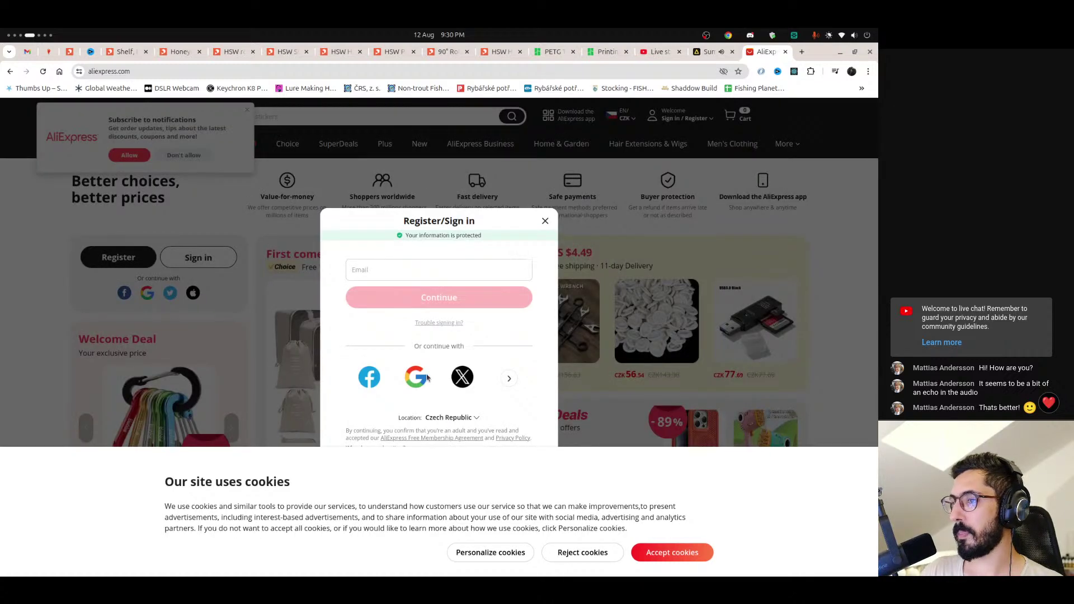
pyautogui.press('super+Page_Down')
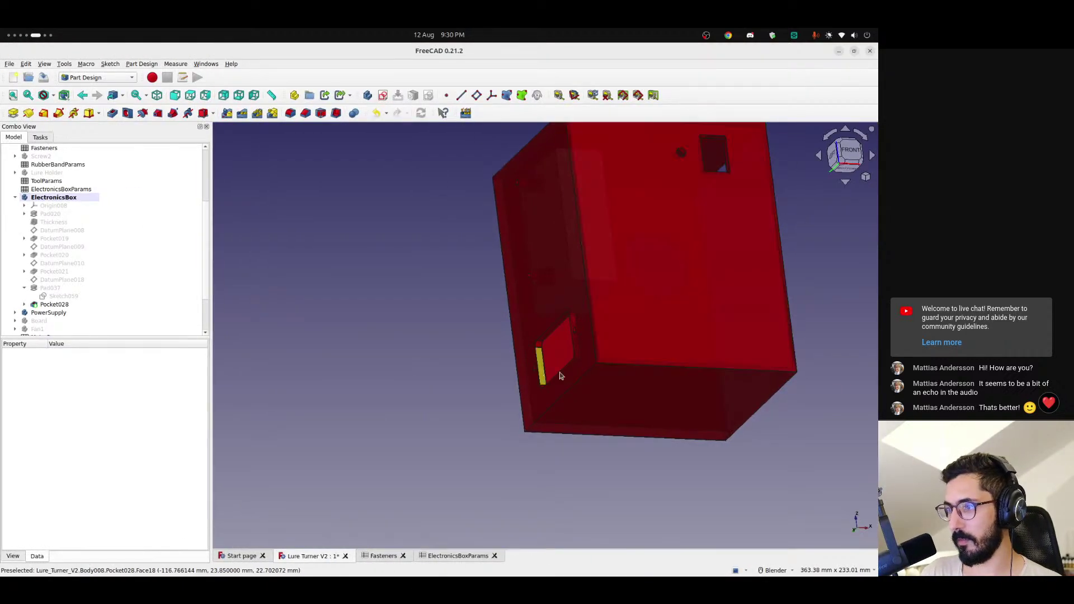
pyautogui.moveTo(555, 360); pyautogui.dragTo(627, 165, button='middle')
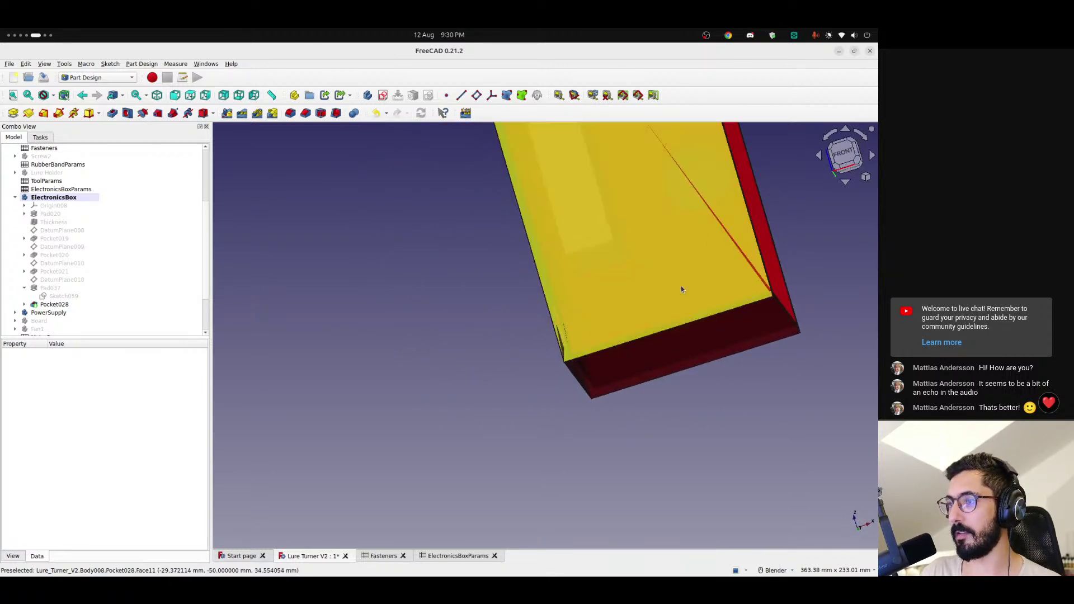
pyautogui.moveTo(680, 286); pyautogui.dragTo(707, 302, button='middle')
pyautogui.moveTo(565, 301); pyautogui.dragTo(470, 270, button='middle')
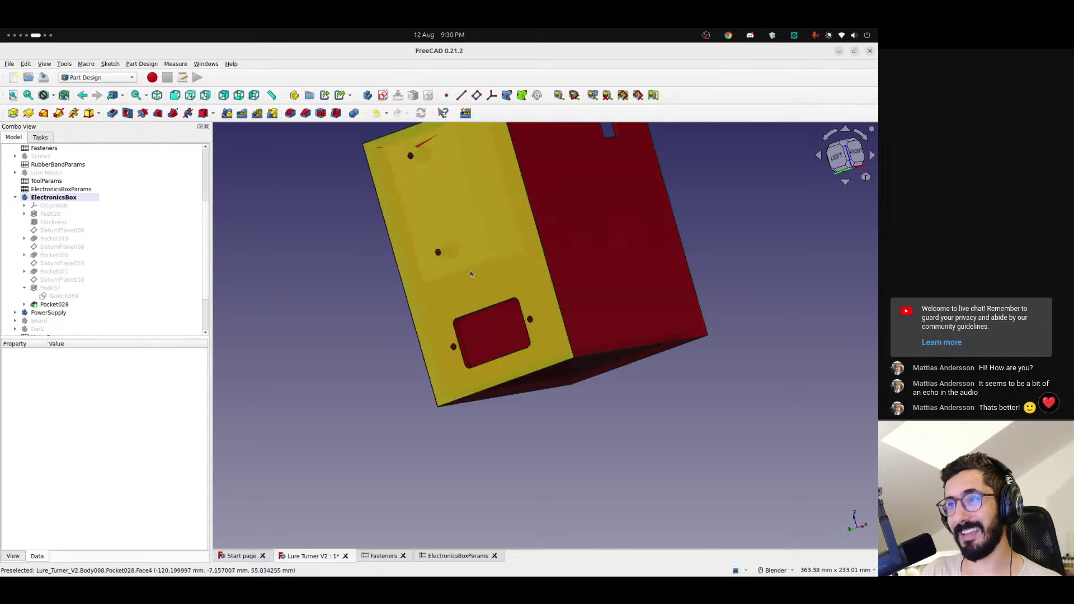
pyautogui.scroll(-3, 503, 224)
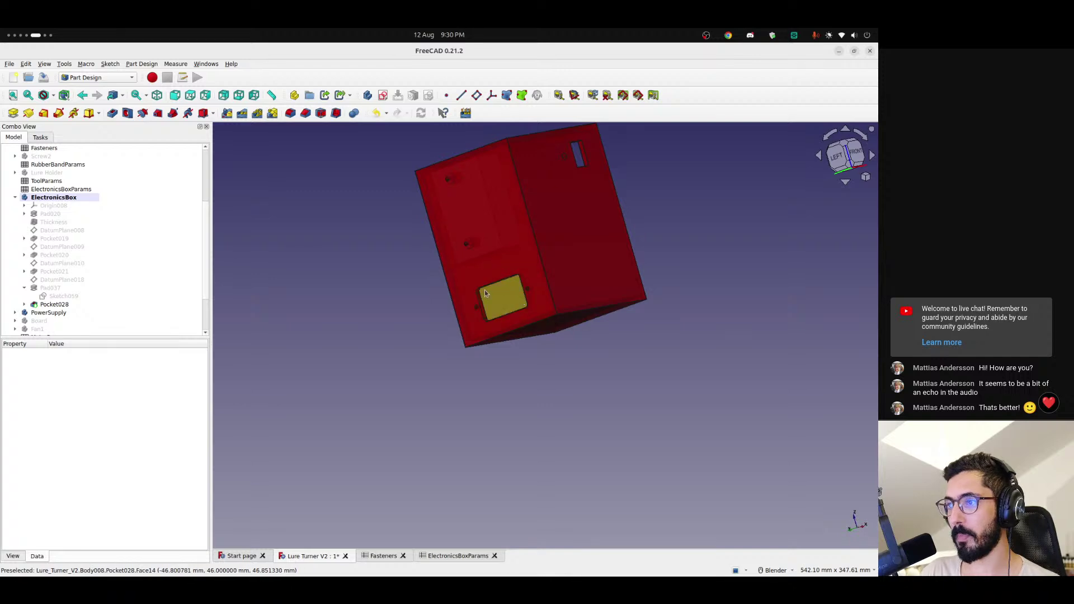
pyautogui.scroll(-2, 402, 356)
pyautogui.moveTo(402, 356); pyautogui.dragTo(564, 303, button='middle')
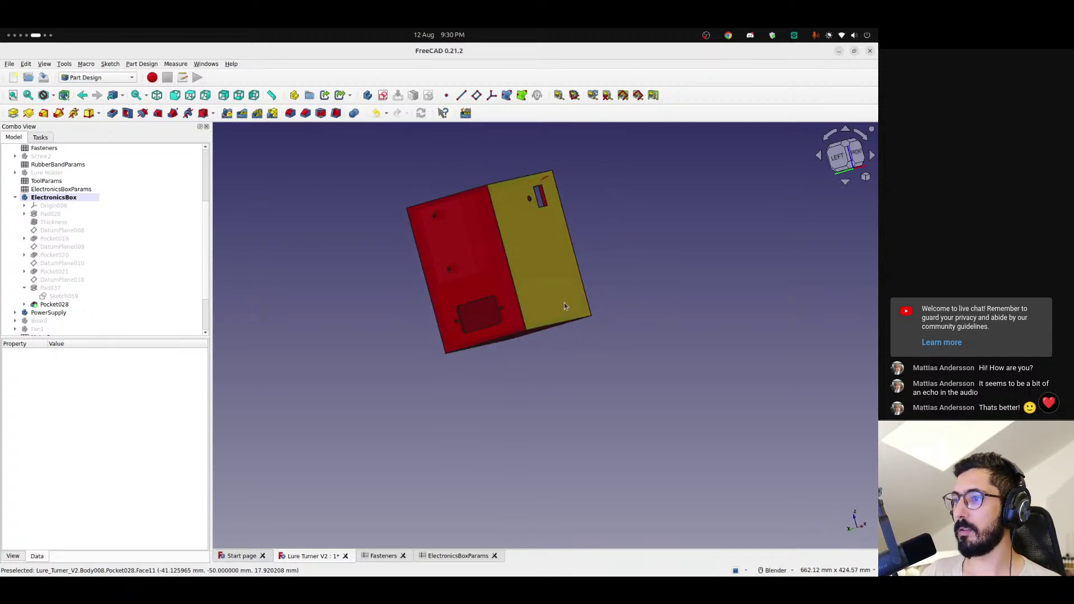
# - Switch to AliExpress in Chrome, accept the cookies and open the account's order list
pyautogui.hotkey('alt', 'Tab')
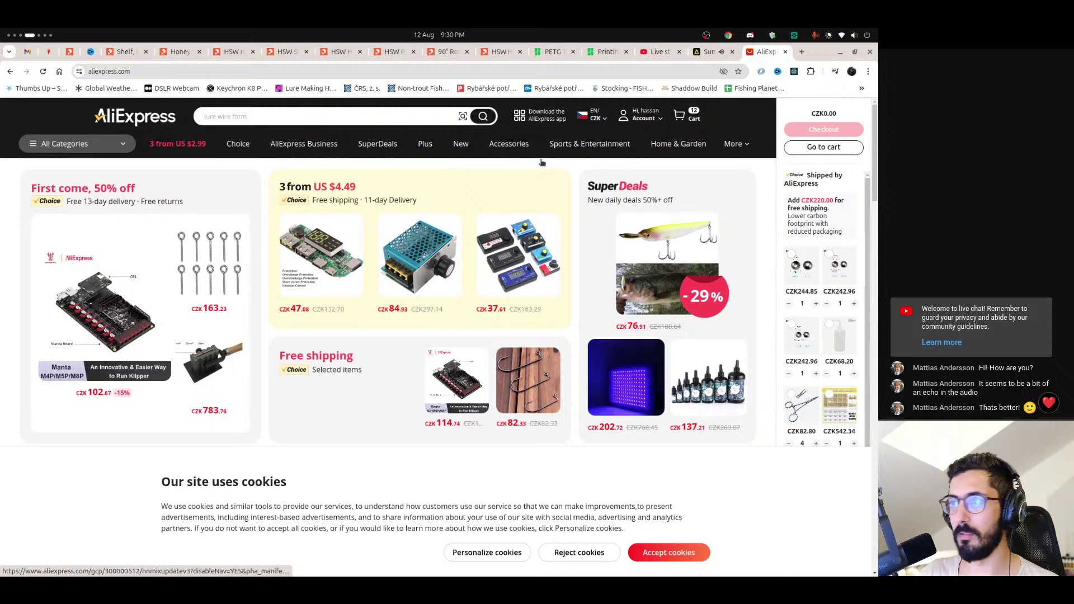
pyautogui.moveTo(660, 121)
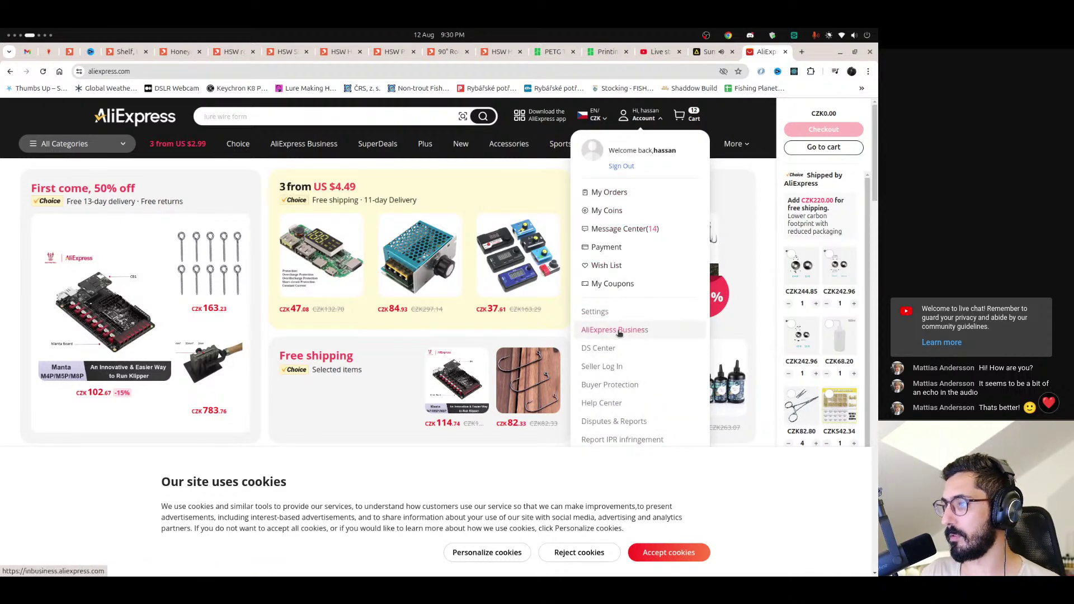
pyautogui.click(664, 554)
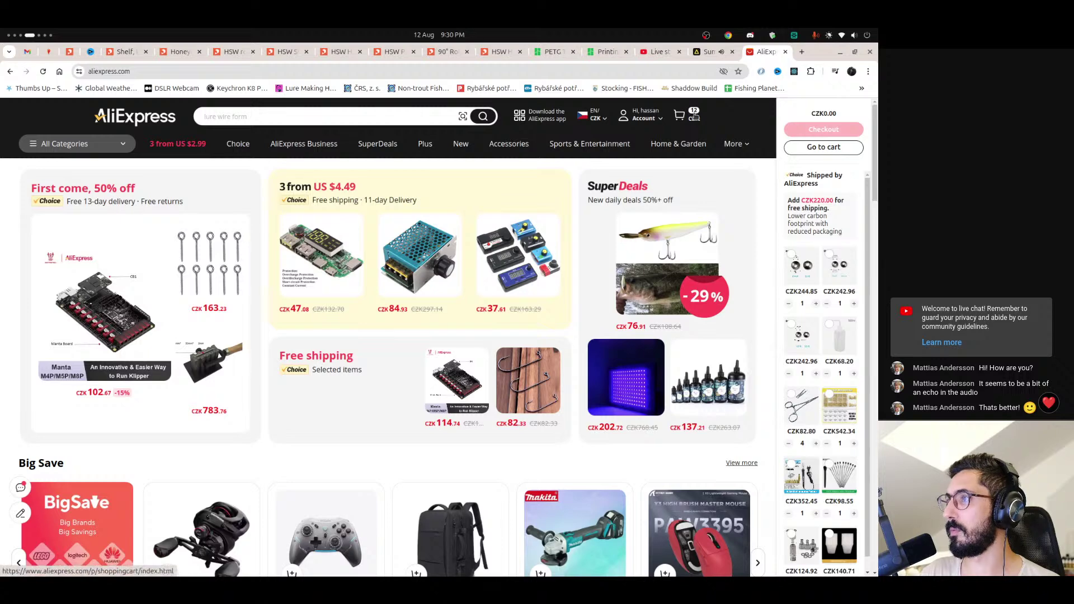
pyautogui.moveTo(641, 117)
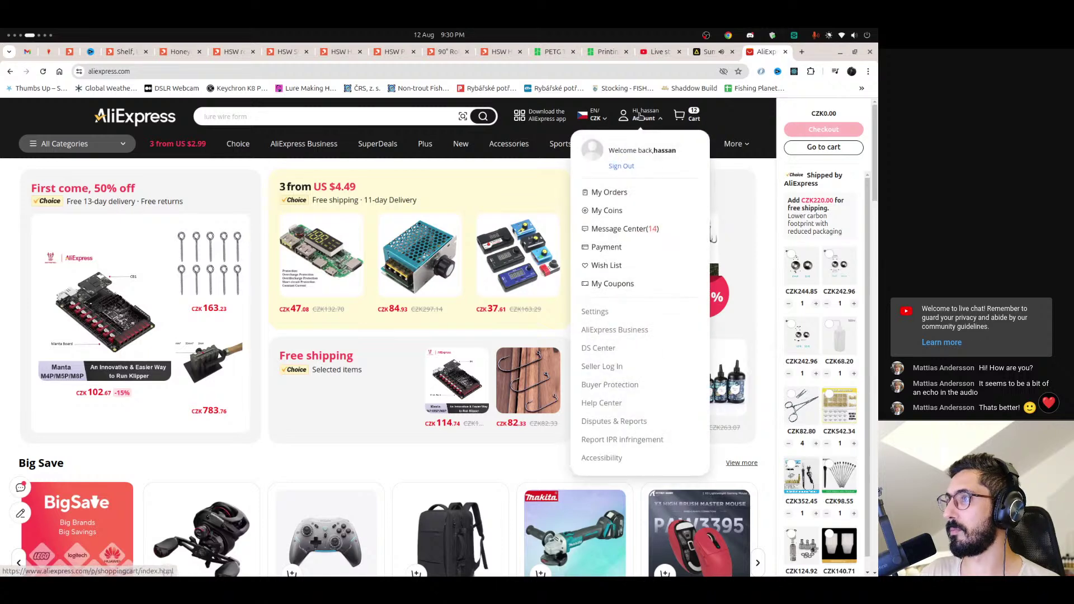
pyautogui.click(626, 194)
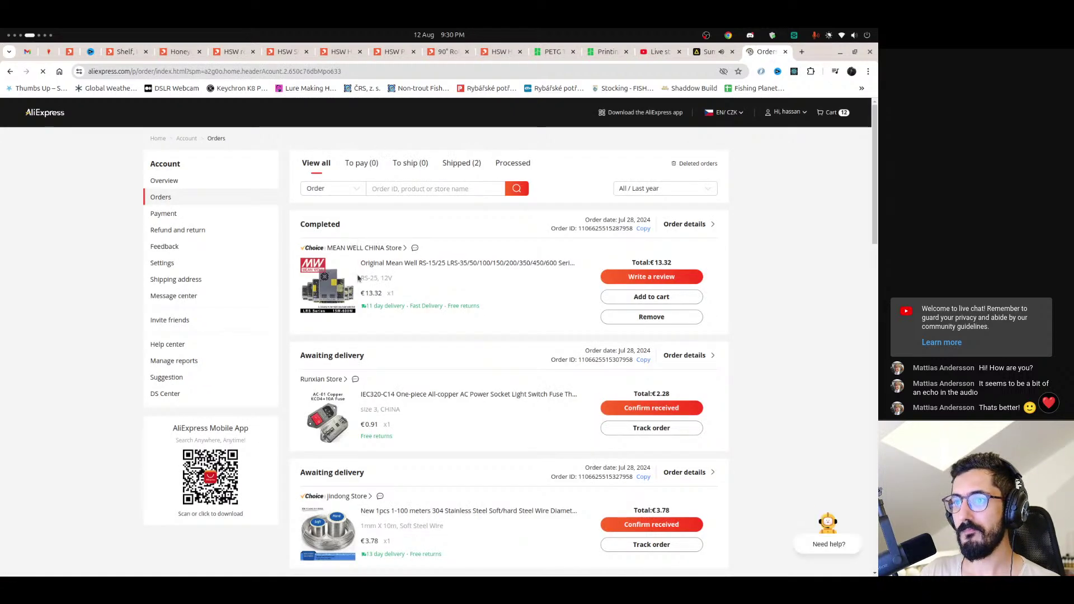
# - Open the ordered IEC320-C14 AC power socket's product page and expand its description to read the dimension drawings
pyautogui.click(418, 394)
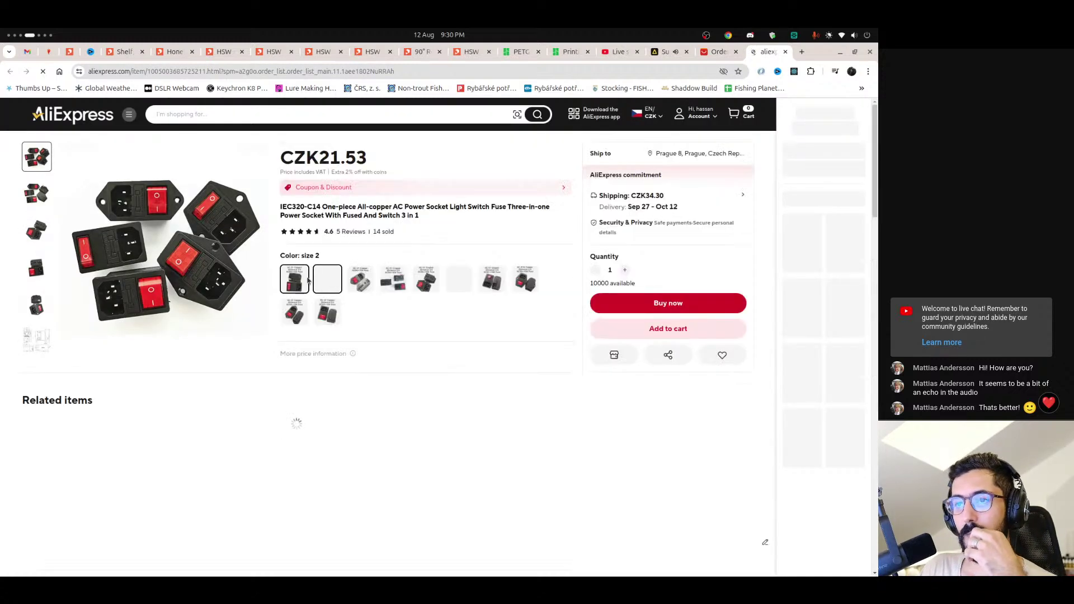
pyautogui.scroll(-5, 237, 327)
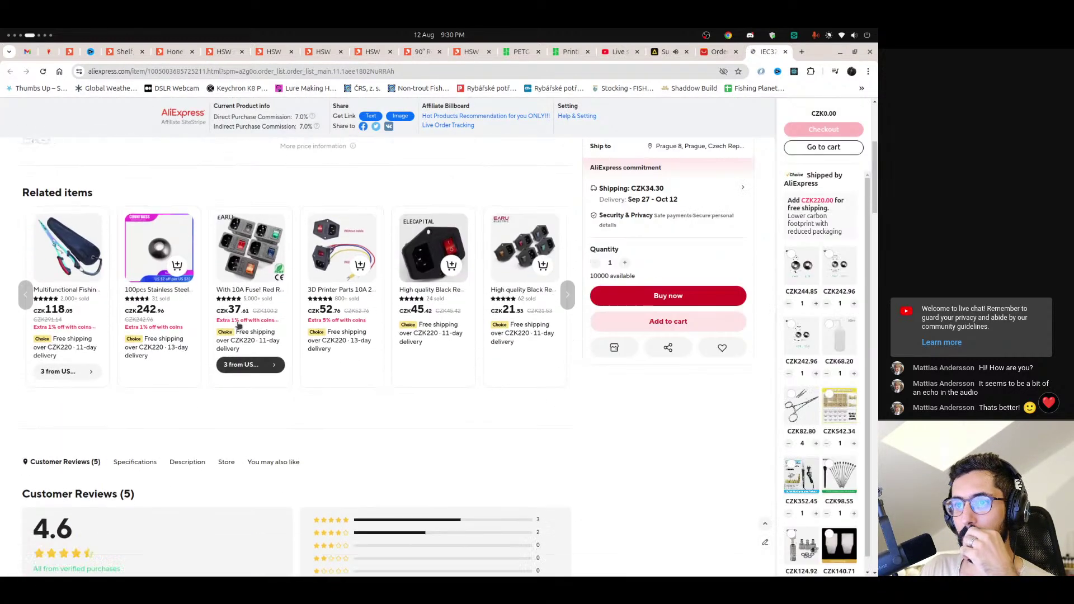
pyautogui.scroll(-6, 237, 327)
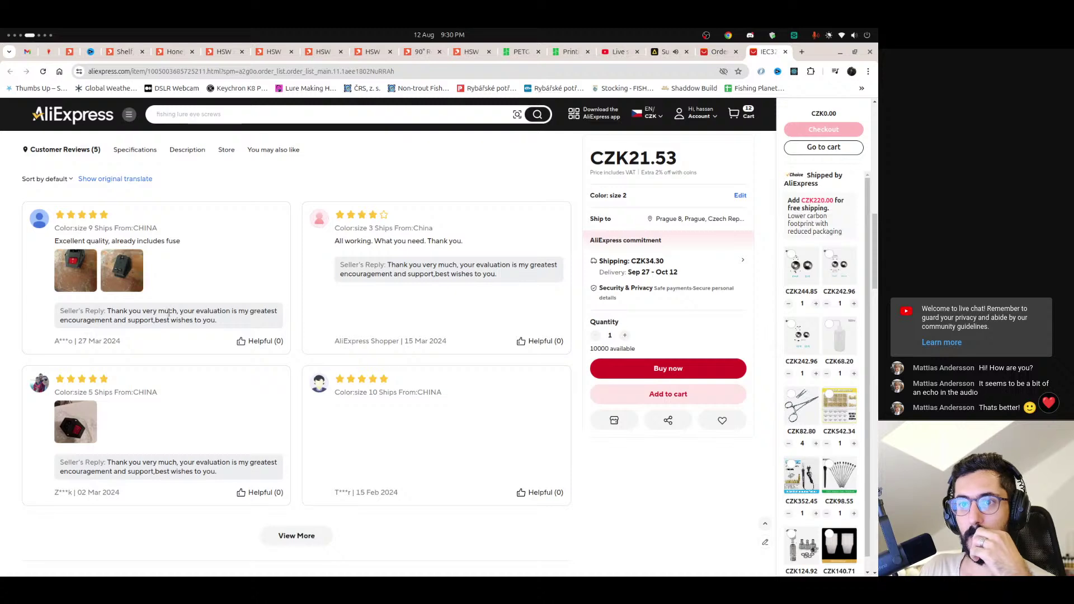
pyautogui.scroll(-8, 216, 307)
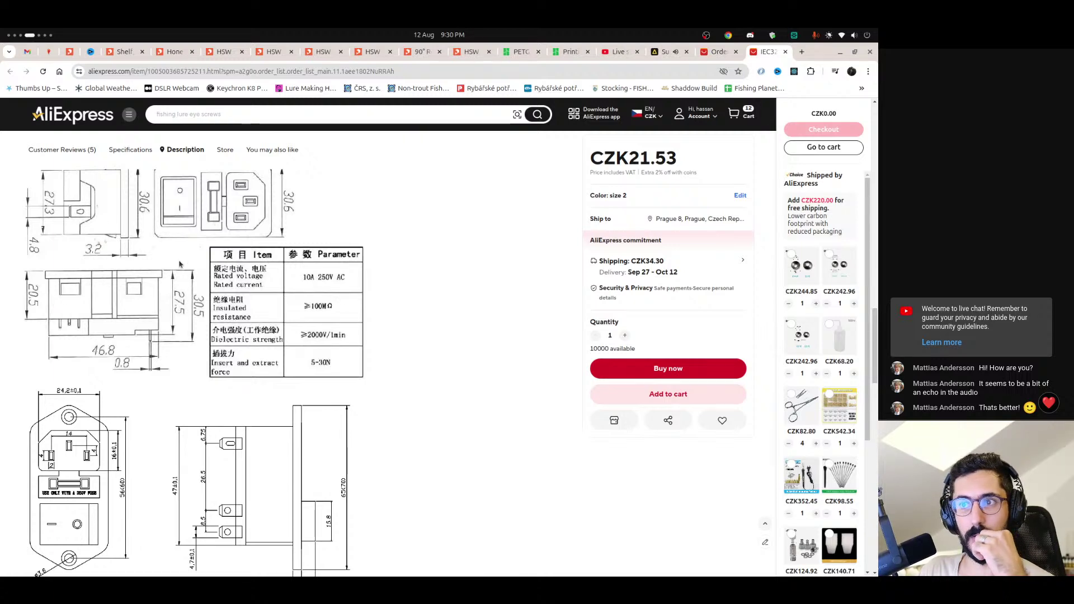
pyautogui.scroll(-3, 180, 264)
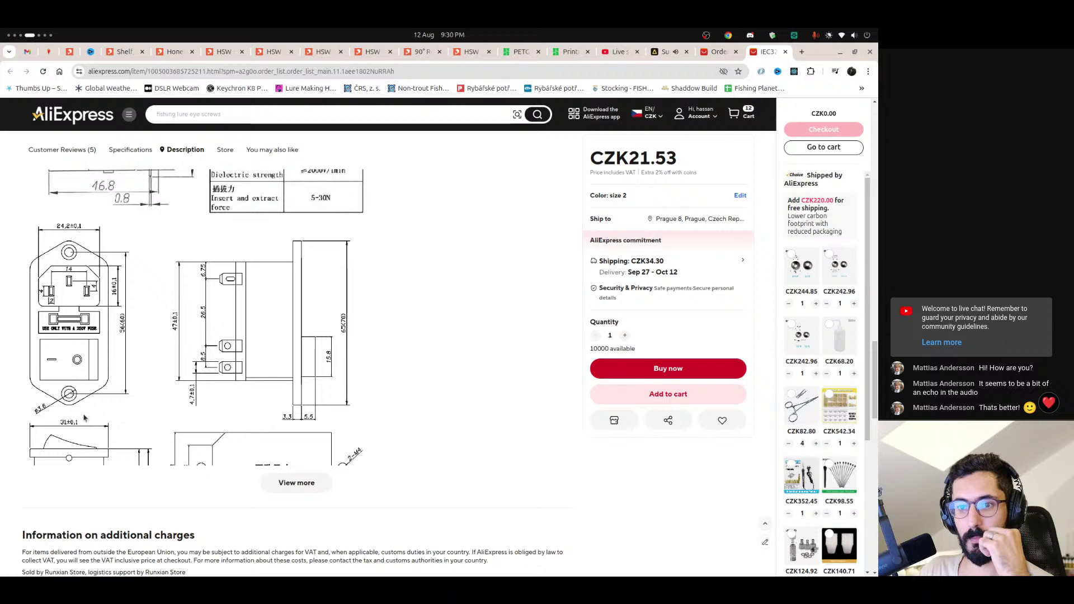
pyautogui.click(297, 482)
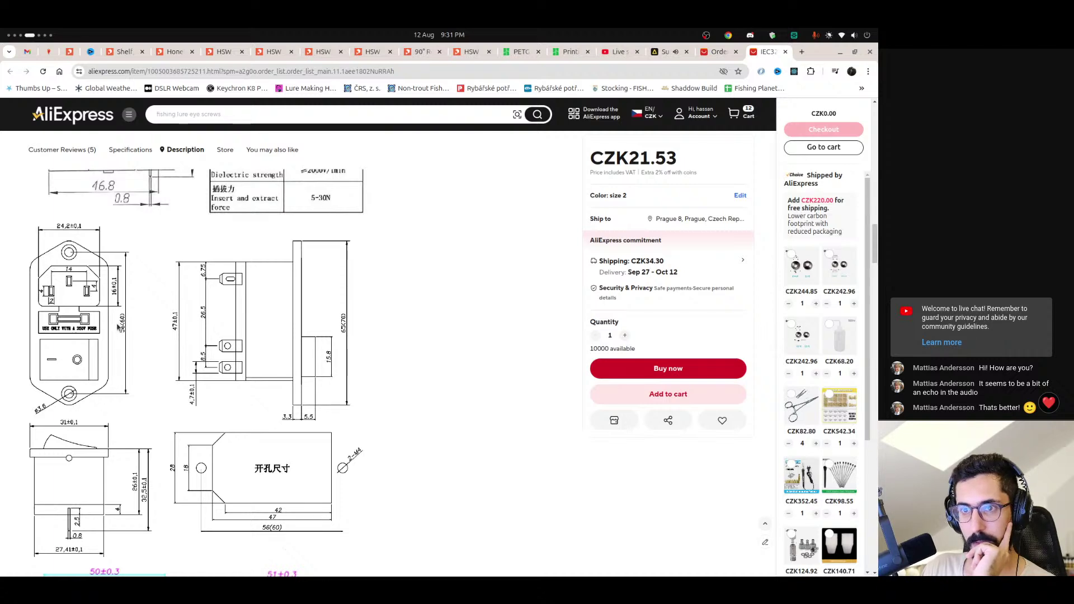
# - Save the power socket's dimension drawing from the product description as an image
pyautogui.moveTo(87, 304); pyautogui.dragTo(163, 306)
pyautogui.rightClick(95, 314)
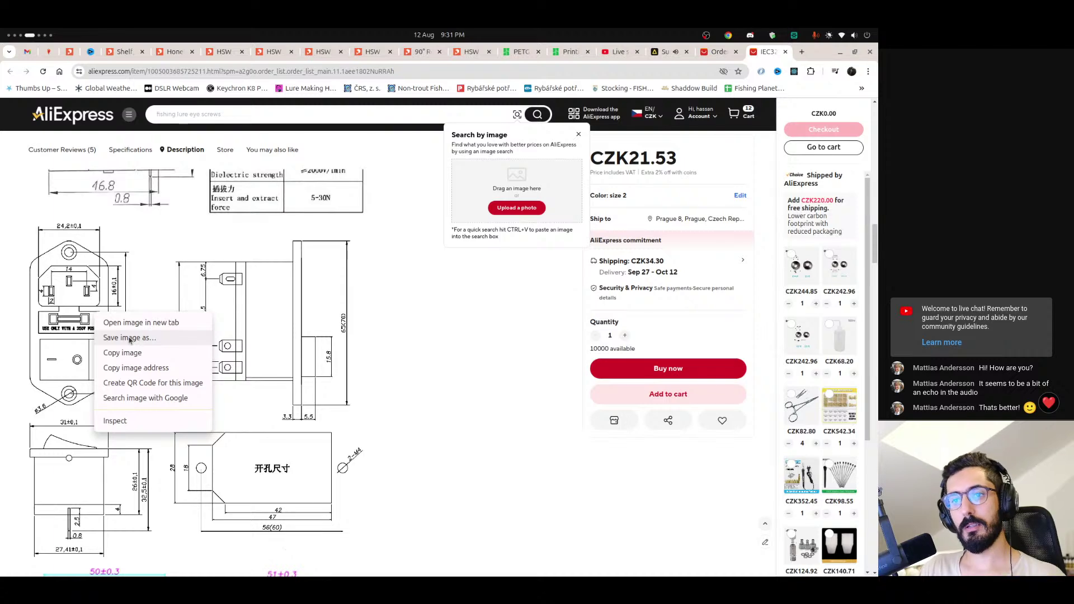
pyautogui.click(129, 337)
pyautogui.press('Return')
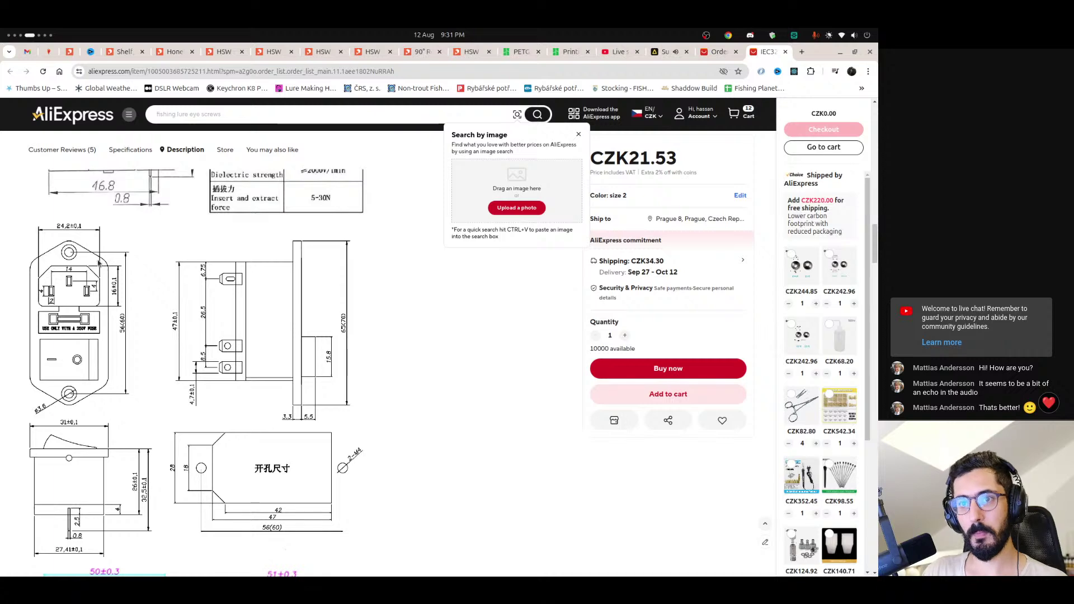
# - Switch back to FreeCAD and examine the rectangular cutout's side edges and depth through the electronics box's left wall
pyautogui.press('super+Page_Down')
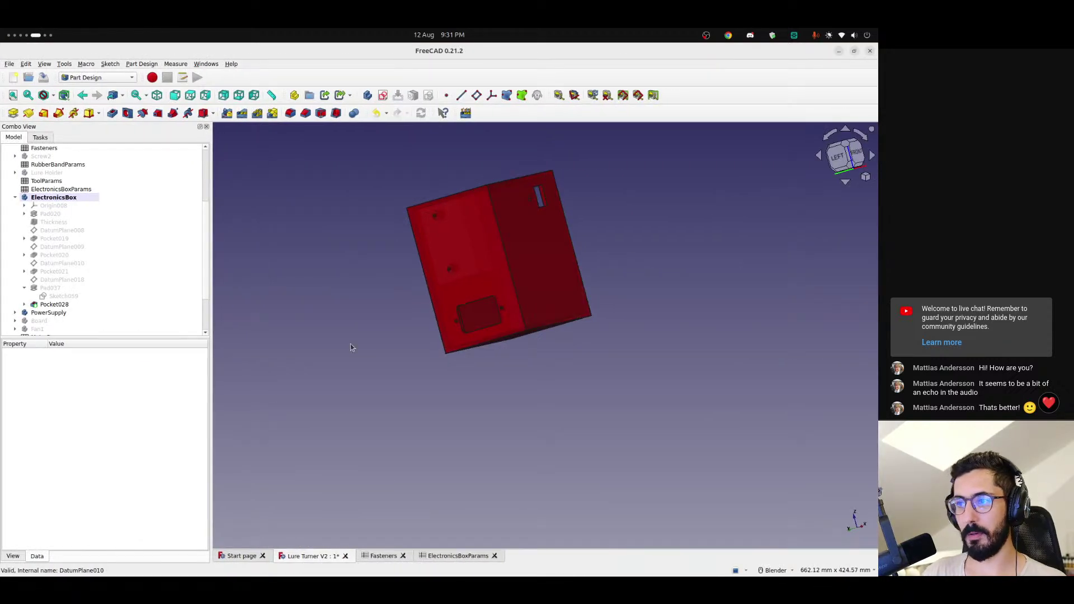
pyautogui.press('super+Page_Up')
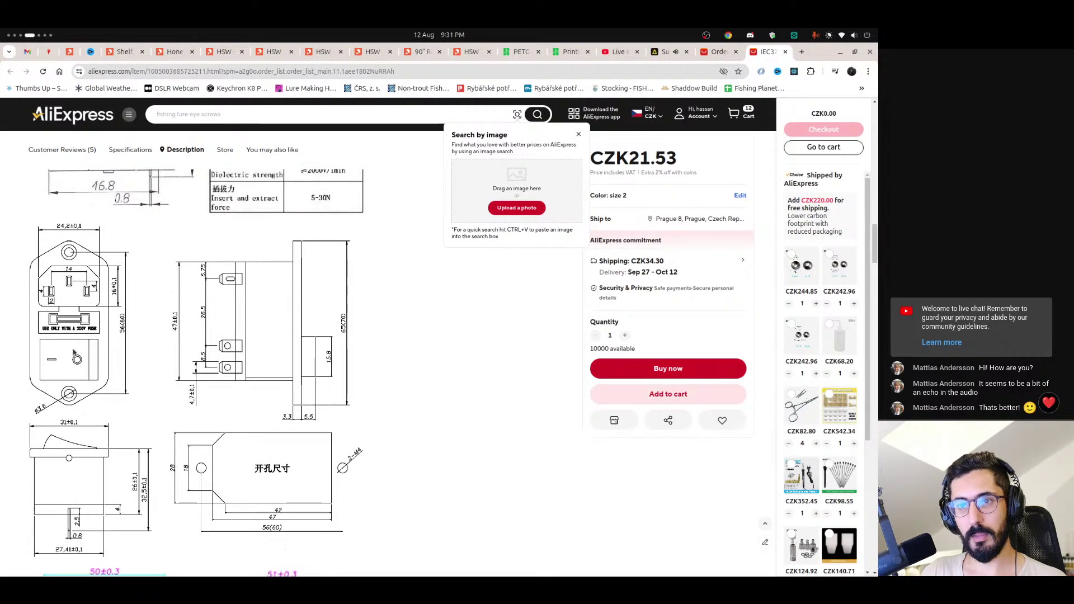
pyautogui.press('super+Page_Down')
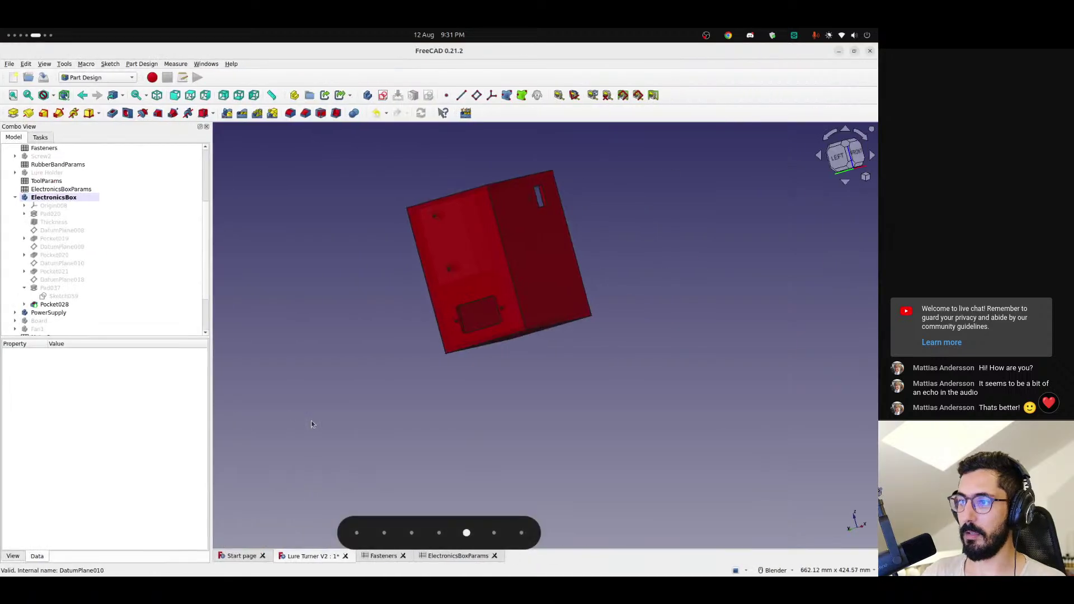
pyautogui.scroll(5, 502, 362)
pyautogui.moveTo(502, 363); pyautogui.dragTo(441, 365, button='middle')
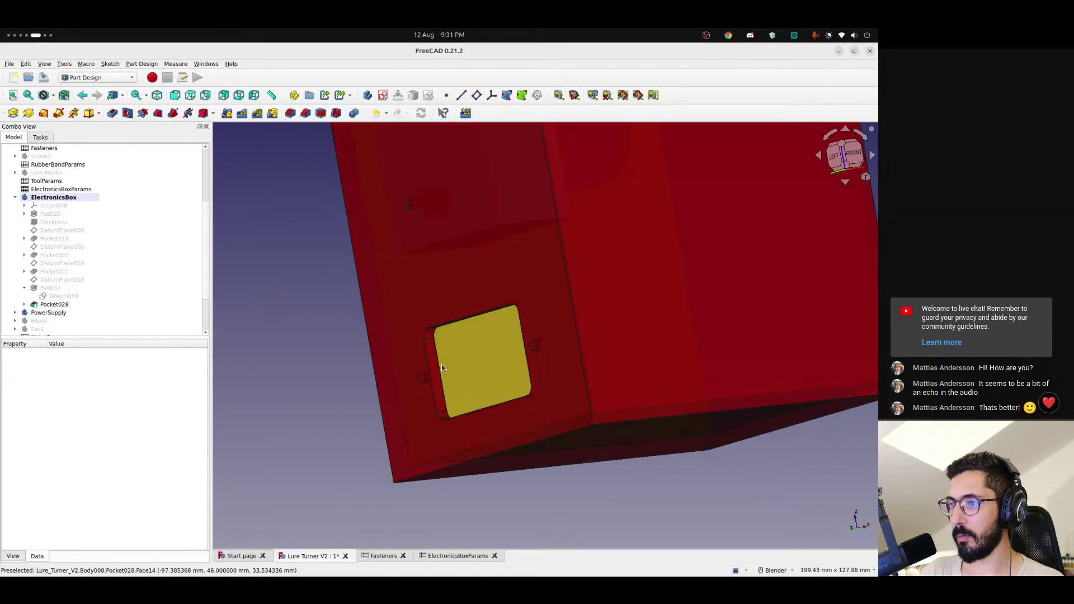
pyautogui.click(436, 369)
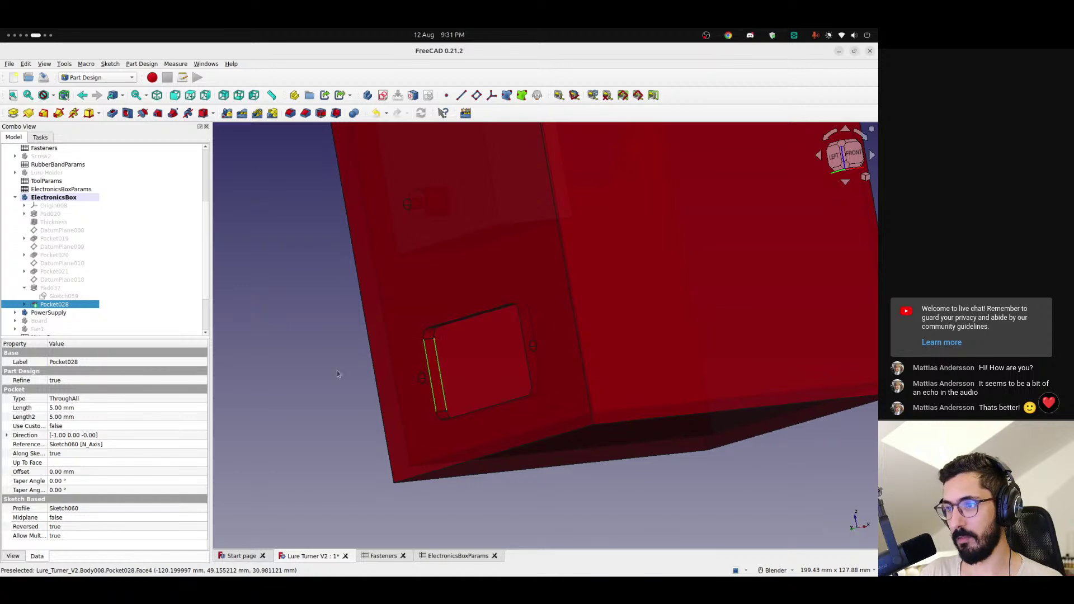
pyautogui.moveTo(336, 370); pyautogui.dragTo(361, 366, button='middle')
pyautogui.scroll(3, 335, 364)
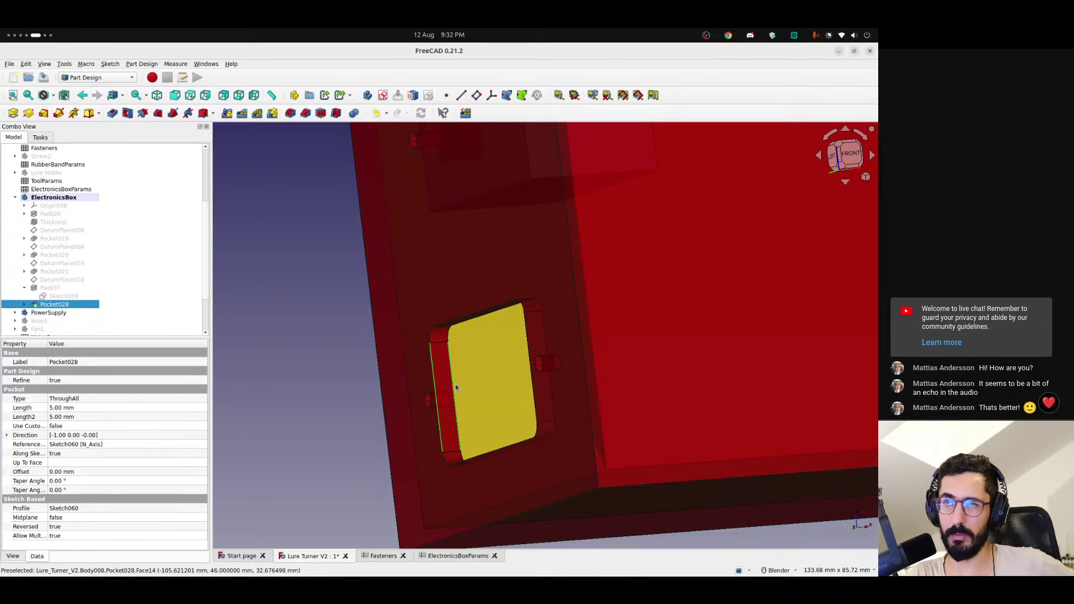
# - Calculate 5-3.3 with the desktop search and close the search
pyautogui.press('super')
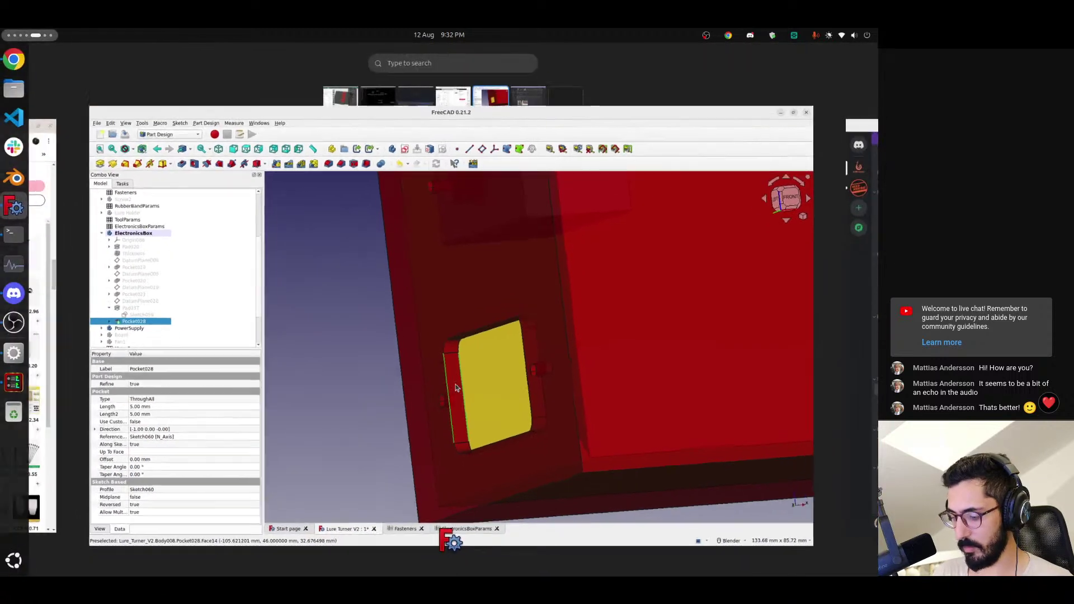
pyautogui.write('5-3.3')
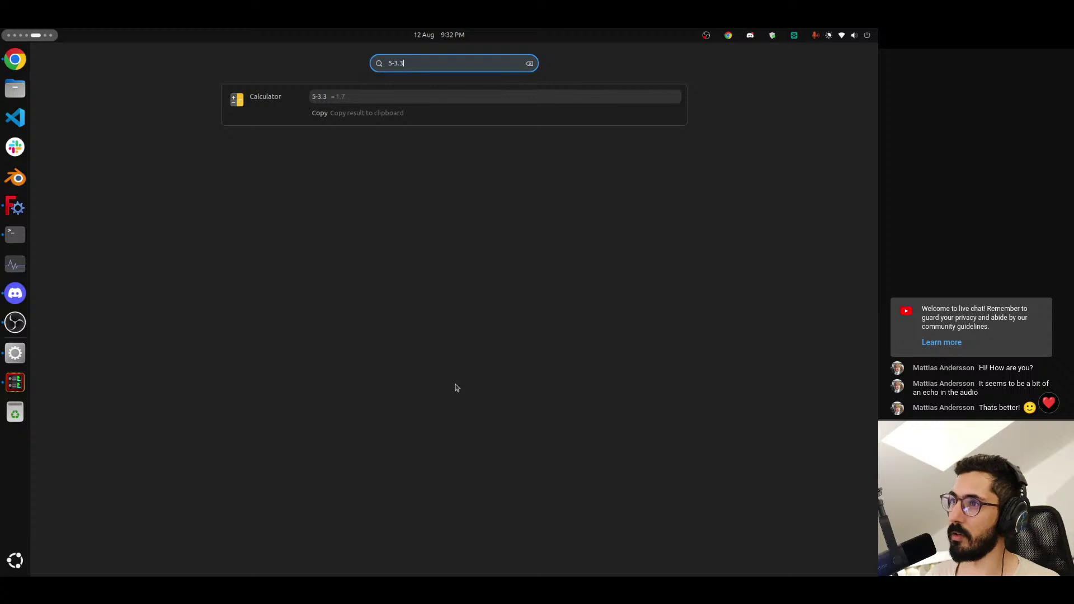
pyautogui.press('Escape')
pyautogui.press('Escape')
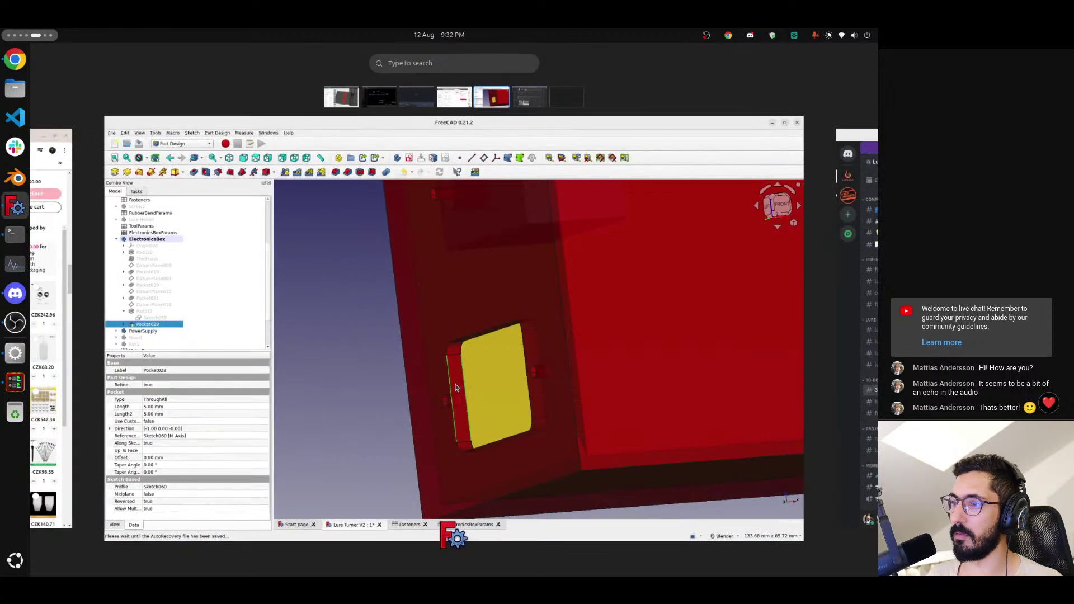
# - Examine the power socket cutout and its two screw holes from outside the electronics box, ending in the straight left view
pyautogui.scroll(-5, 467, 391)
pyautogui.scroll(6, 467, 392)
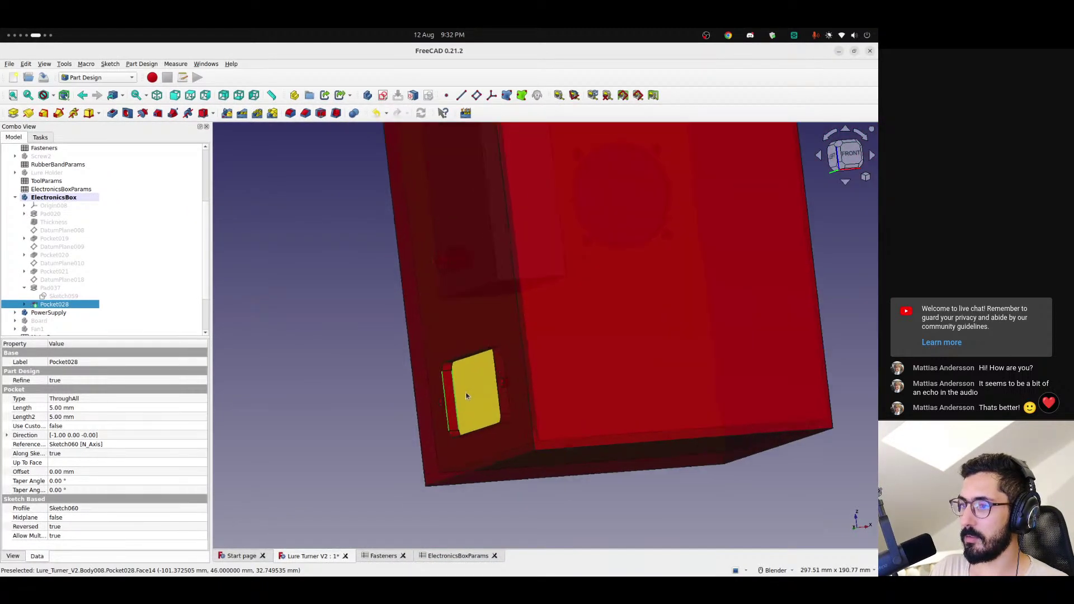
pyautogui.scroll(-2, 467, 393)
pyautogui.moveTo(475, 388); pyautogui.dragTo(620, 410, button='middle')
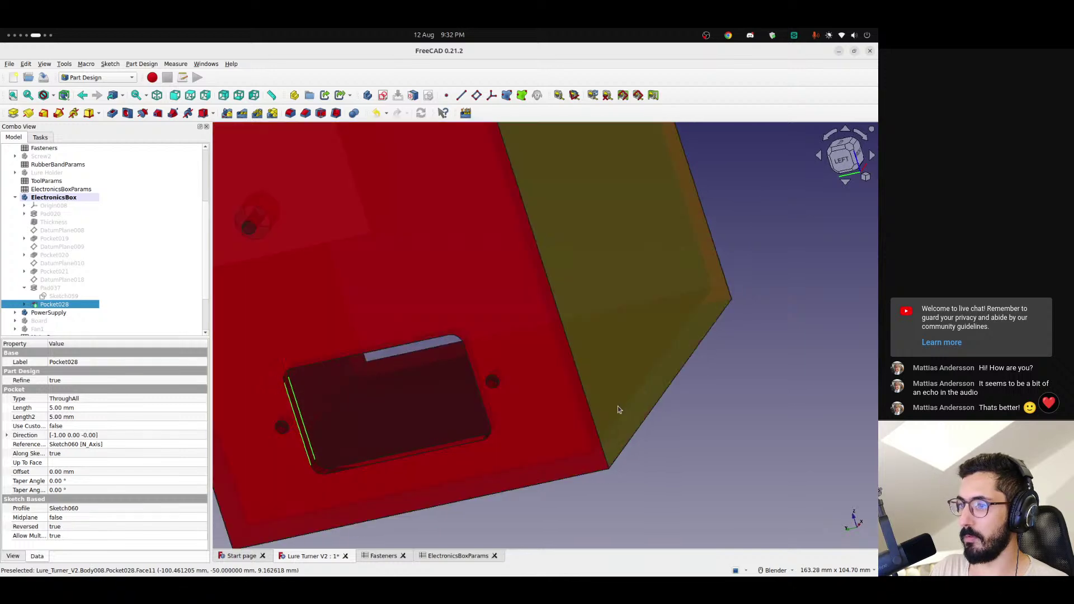
pyautogui.click(842, 161)
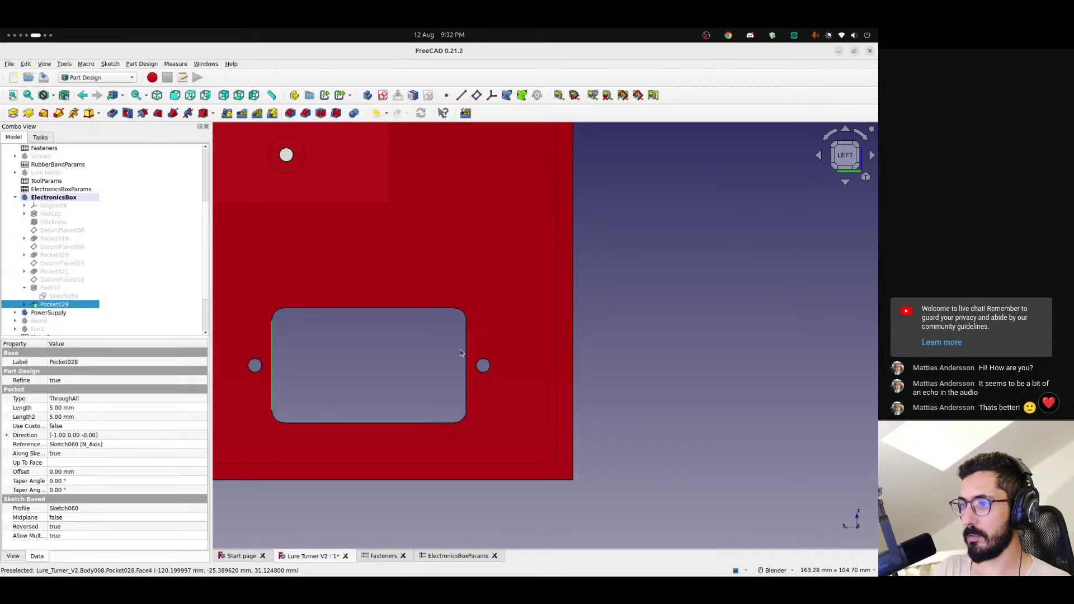
# - Switch to the browser and save the socket's dimension drawing as a webp image in the Desktop/FreeCad/Lure Turner folder
pyautogui.hotkey('alt', 'Tab')
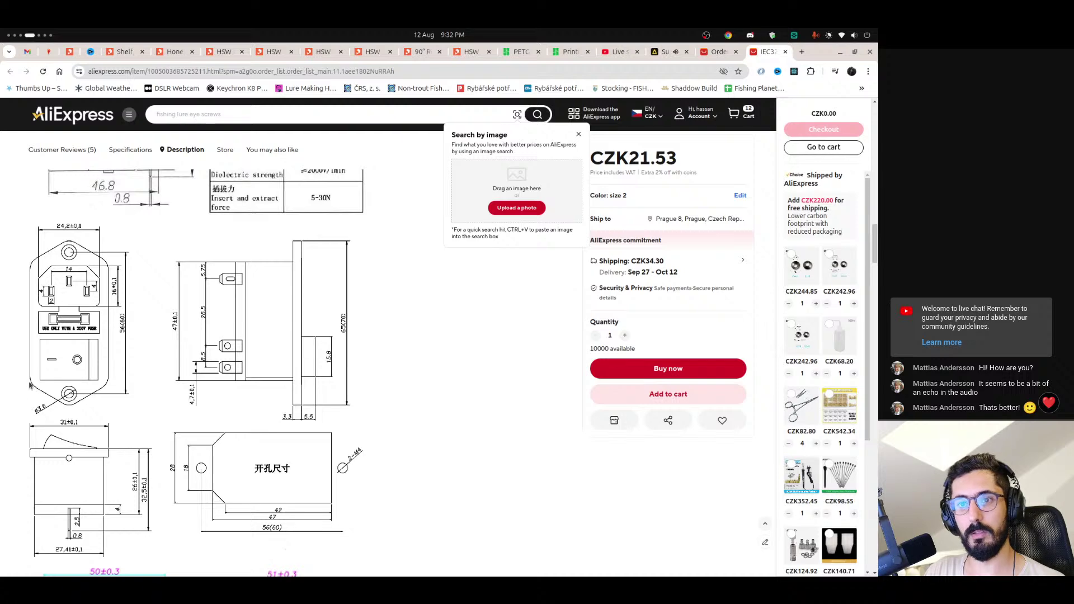
pyautogui.rightClick(98, 285)
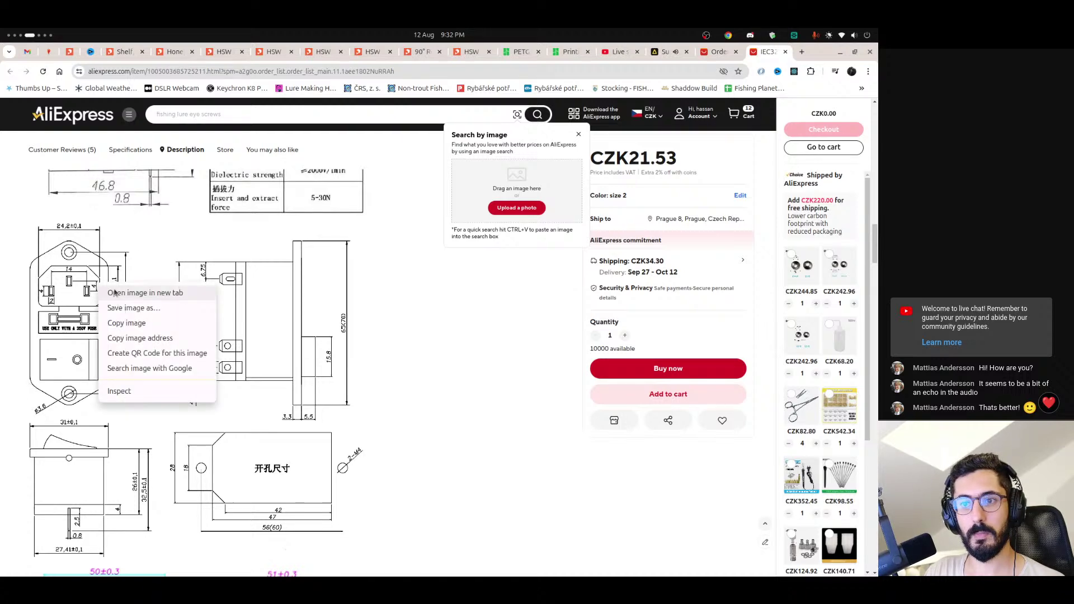
pyautogui.click(139, 307)
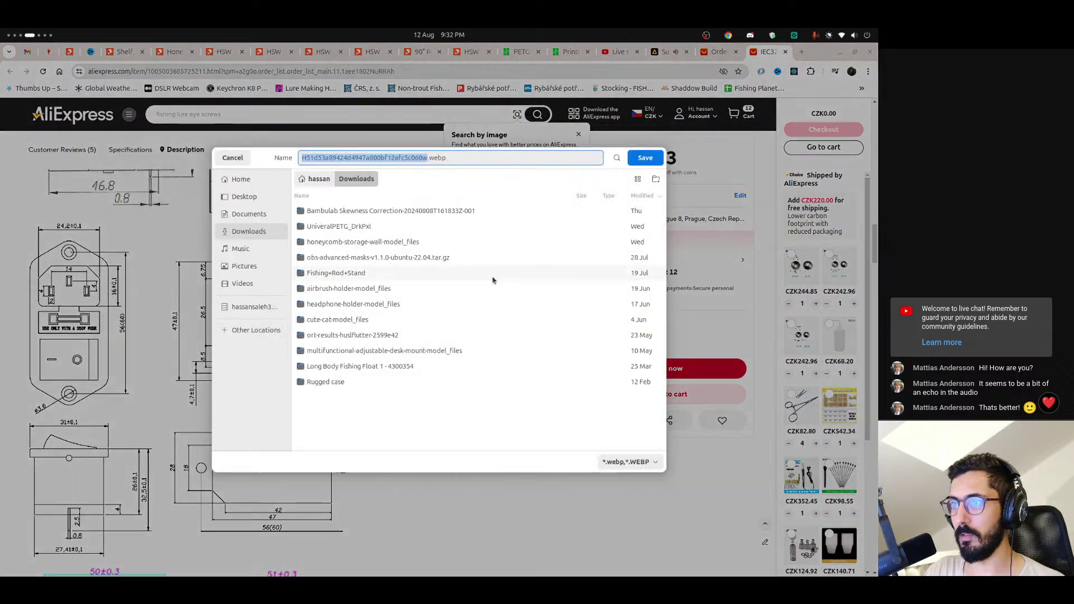
pyautogui.click(243, 196)
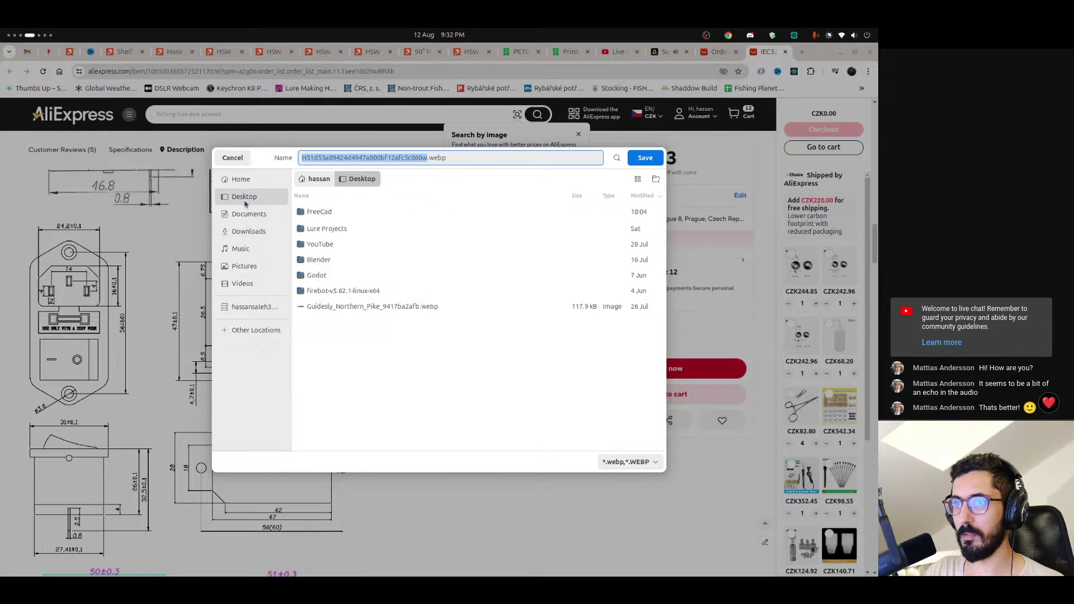
pyautogui.doubleClick(337, 213)
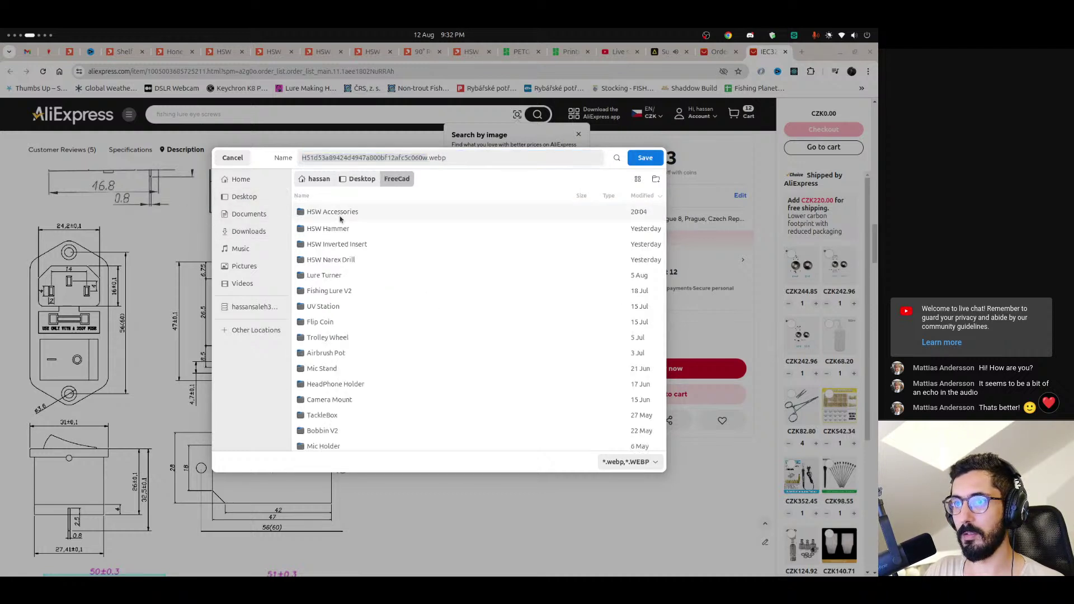
pyautogui.doubleClick(346, 276)
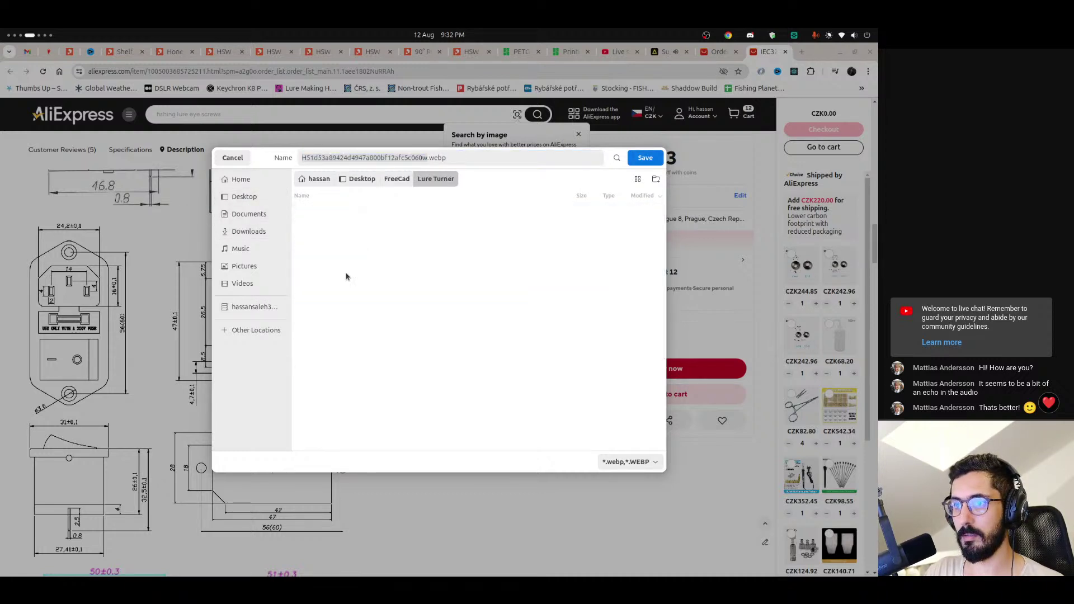
pyautogui.click(645, 159)
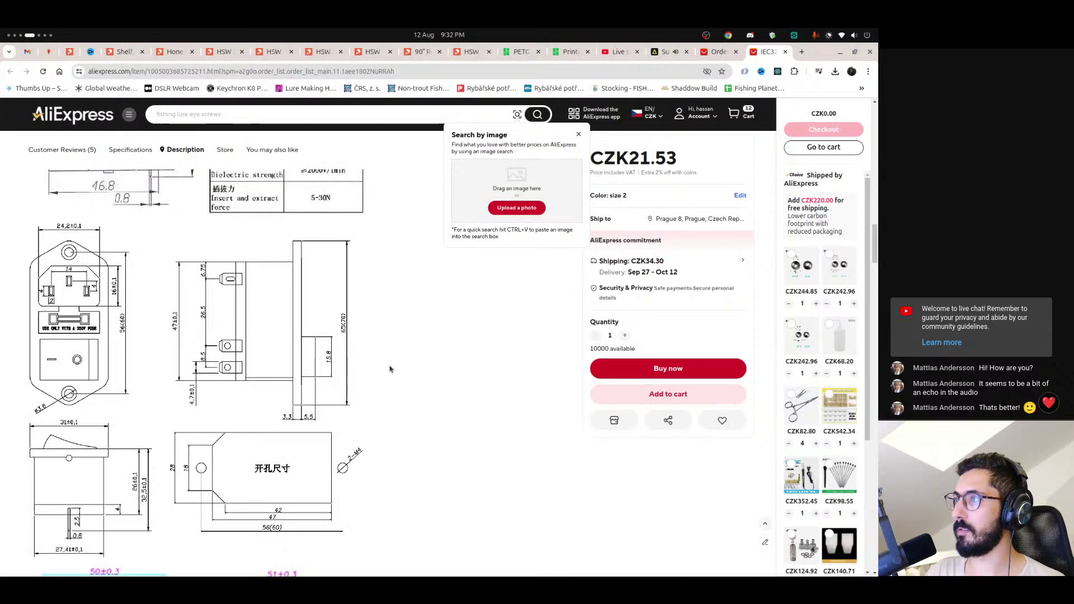
# - Return to the FreeCAD workspace, open a terminal, change to the Desktop/FreeCad/Lure Turner directory and list its files
pyautogui.hotkey('ctrl', 'alt', 'Right')
pyautogui.hotkey('ctrl', 'alt', 'Right')
pyautogui.hotkey('ctrl', 'alt', 'Left')
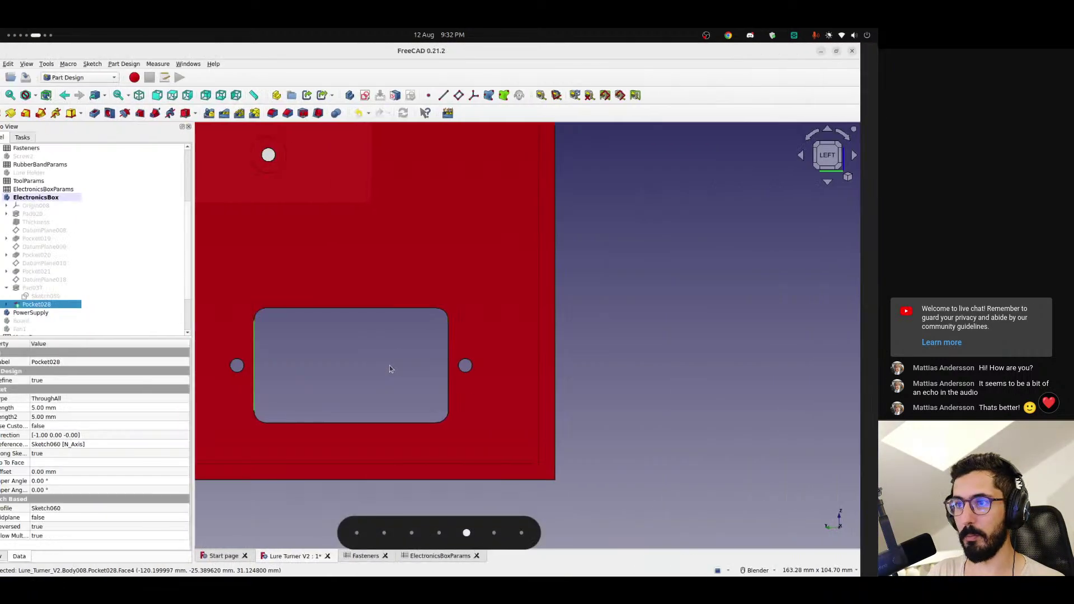
pyautogui.hotkey('ctrl', 'alt', 't')
pyautogui.write('cd ')
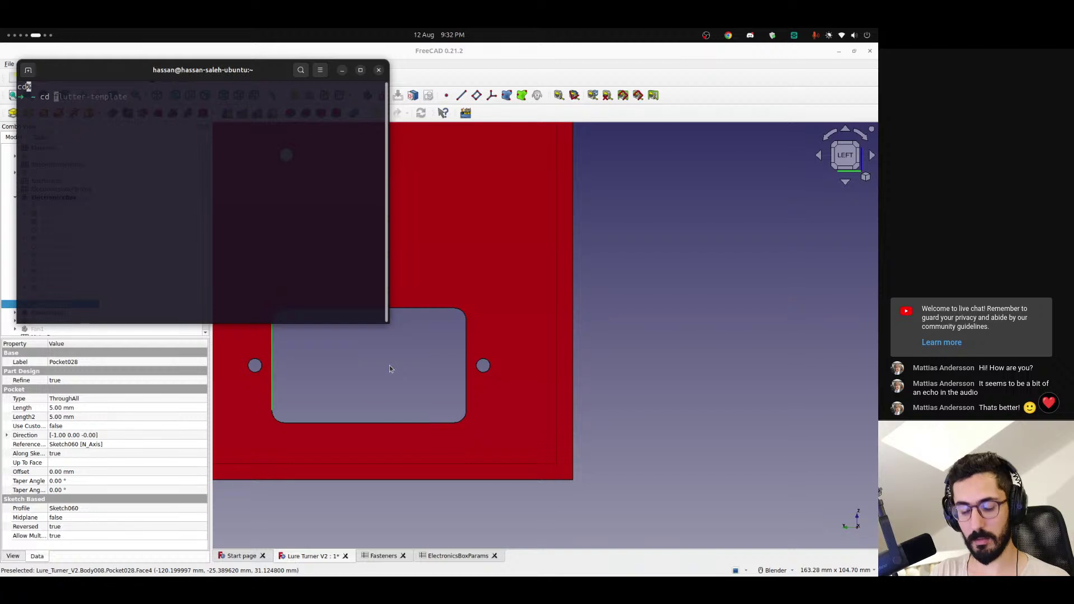
pyautogui.write('Desktop/')
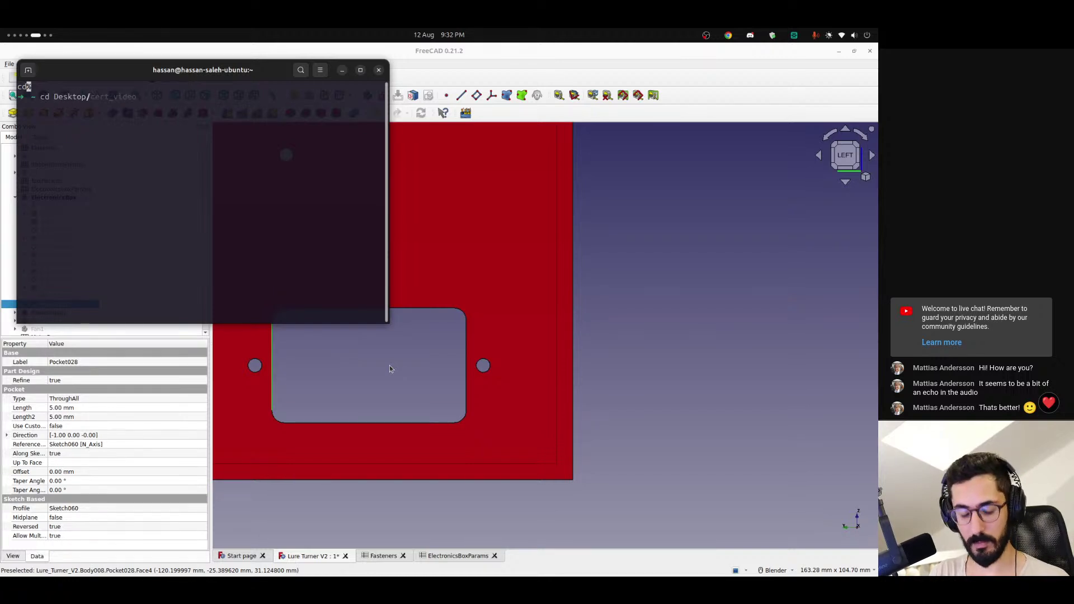
pyautogui.write('FreeCad/lu')
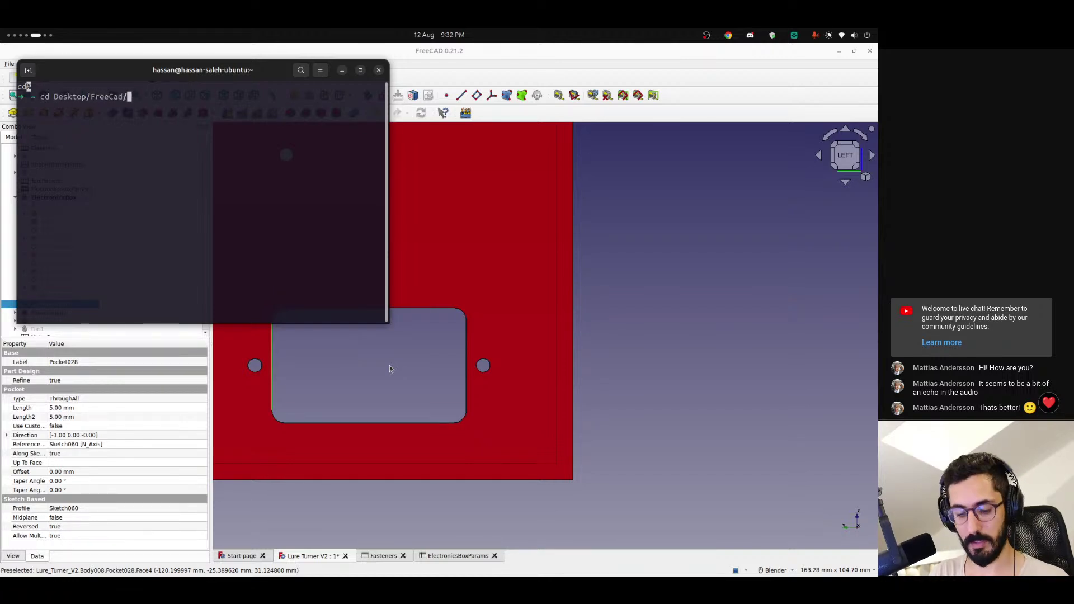
pyautogui.press('Tab')
pyautogui.press('Tab')
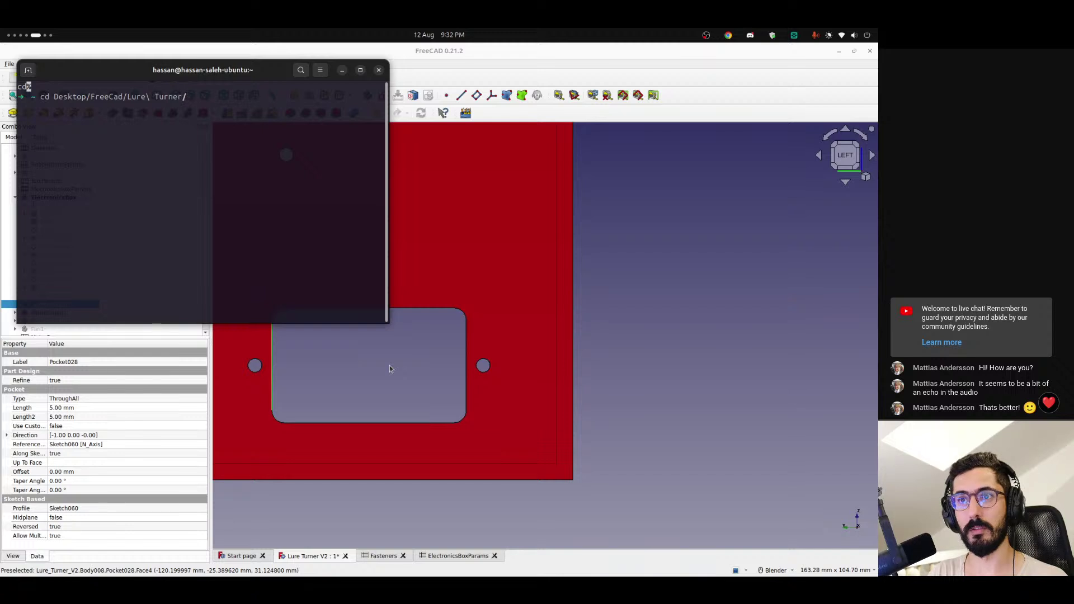
pyautogui.press('Return')
pyautogui.write('ls')
pyautogui.press('Return')
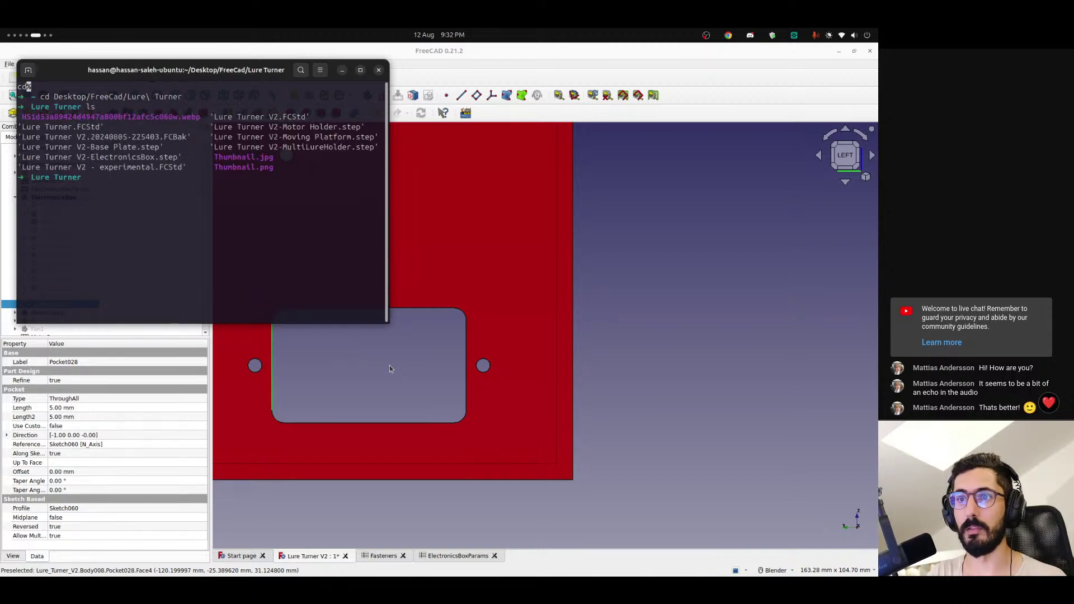
# - Convert the saved webp drawing to inlet.jpeg with the convert command, list the folder's files again and close the terminal
pyautogui.write('convert H')
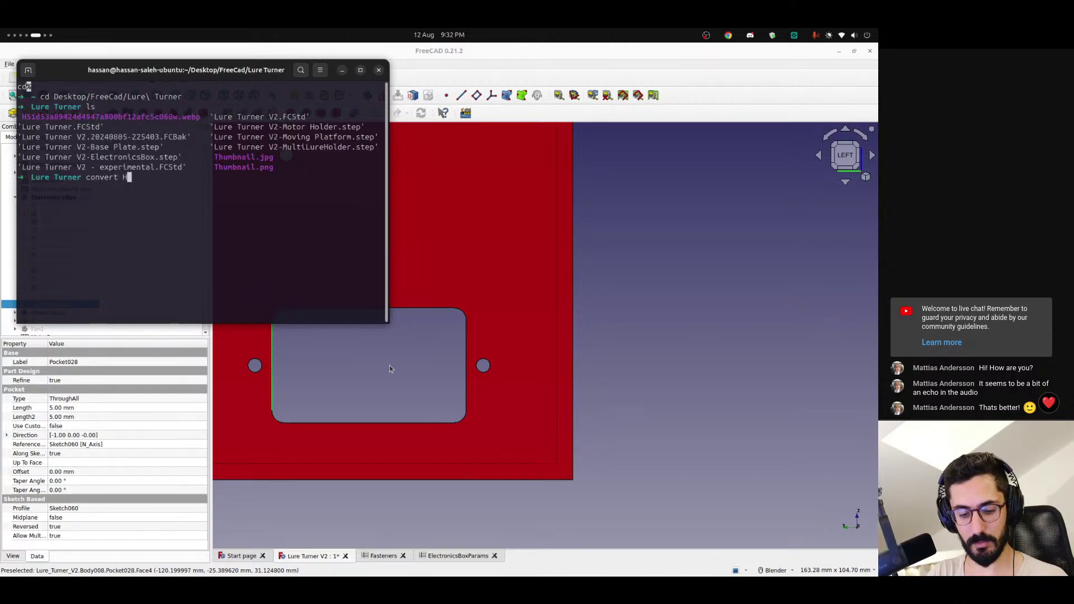
pyautogui.press('Tab')
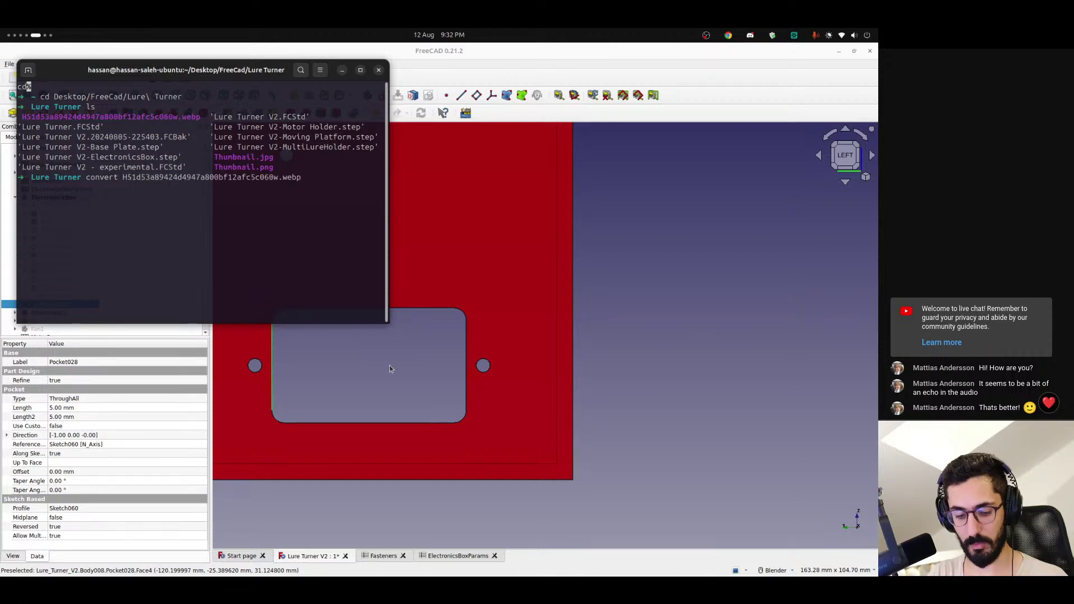
pyautogui.write('inlet')
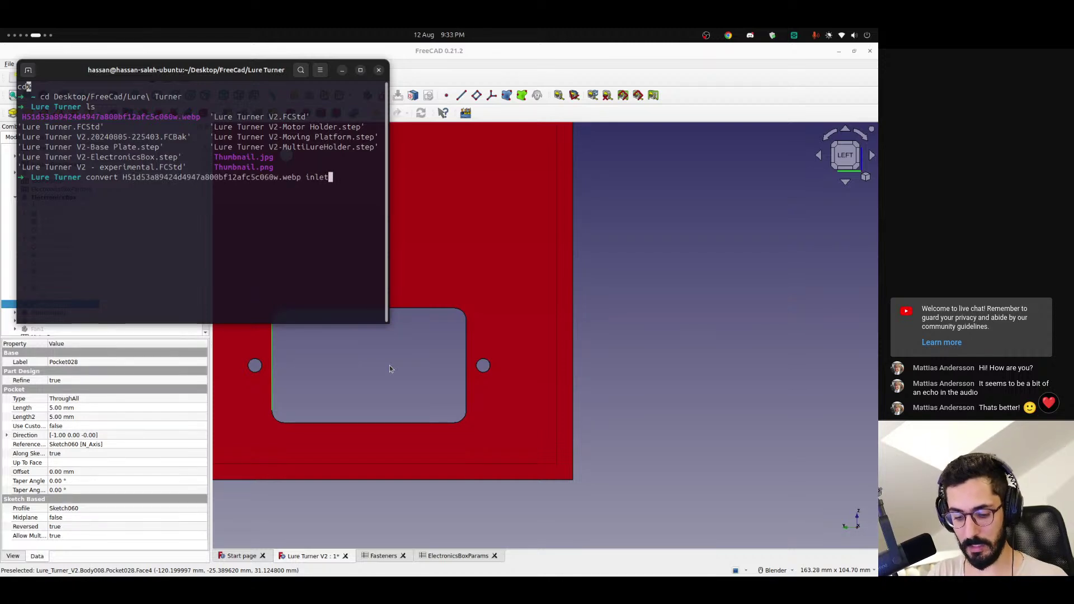
pyautogui.write('.p')
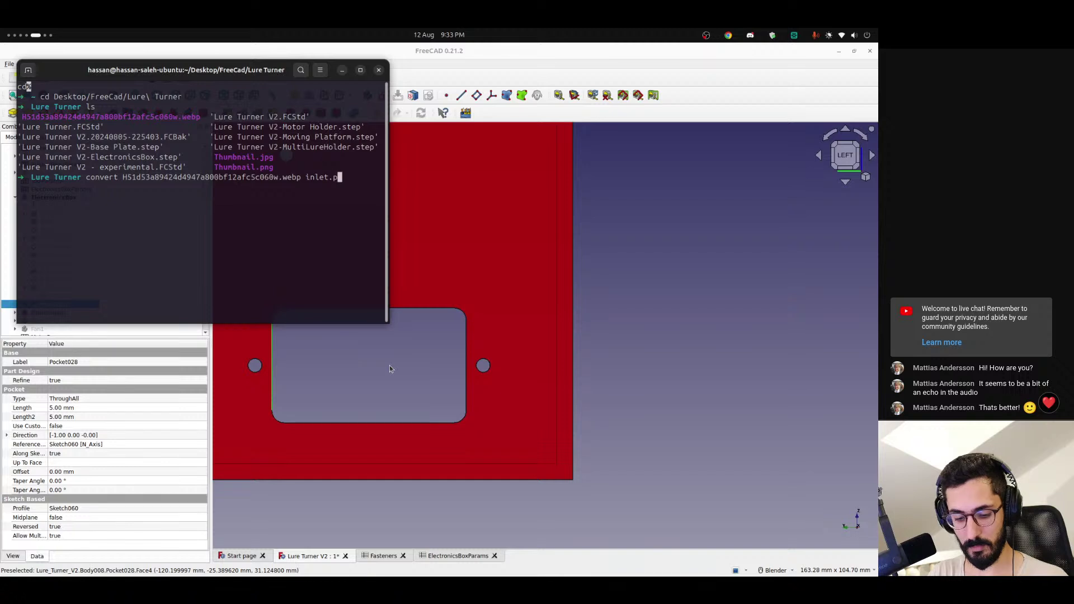
pyautogui.write('ng')
pyautogui.press('BackSpace')
pyautogui.press('BackSpace')
pyautogui.press('BackSpace')
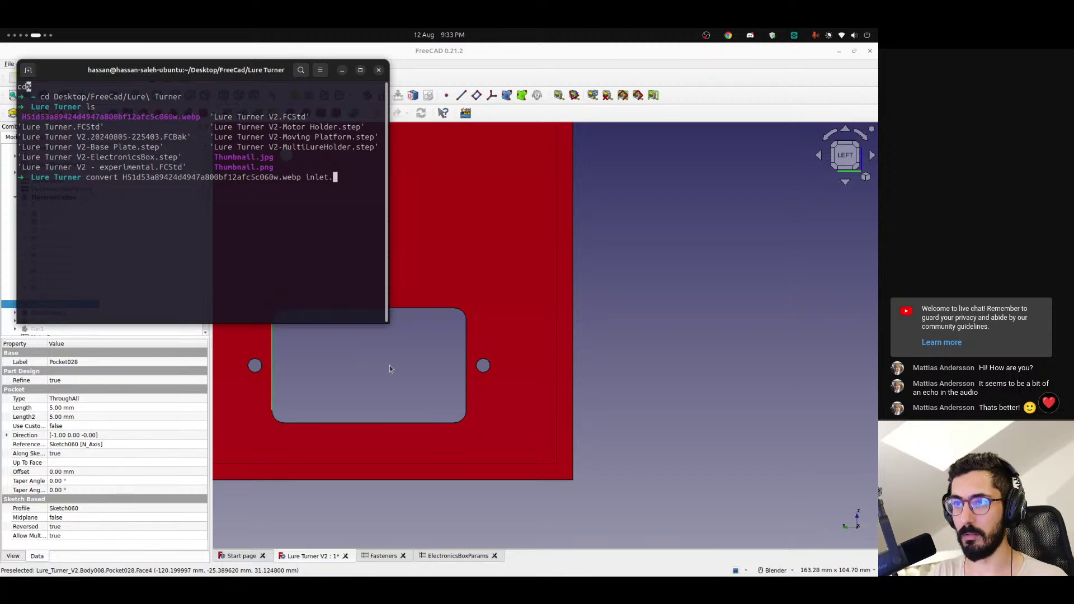
pyautogui.write('jpeg')
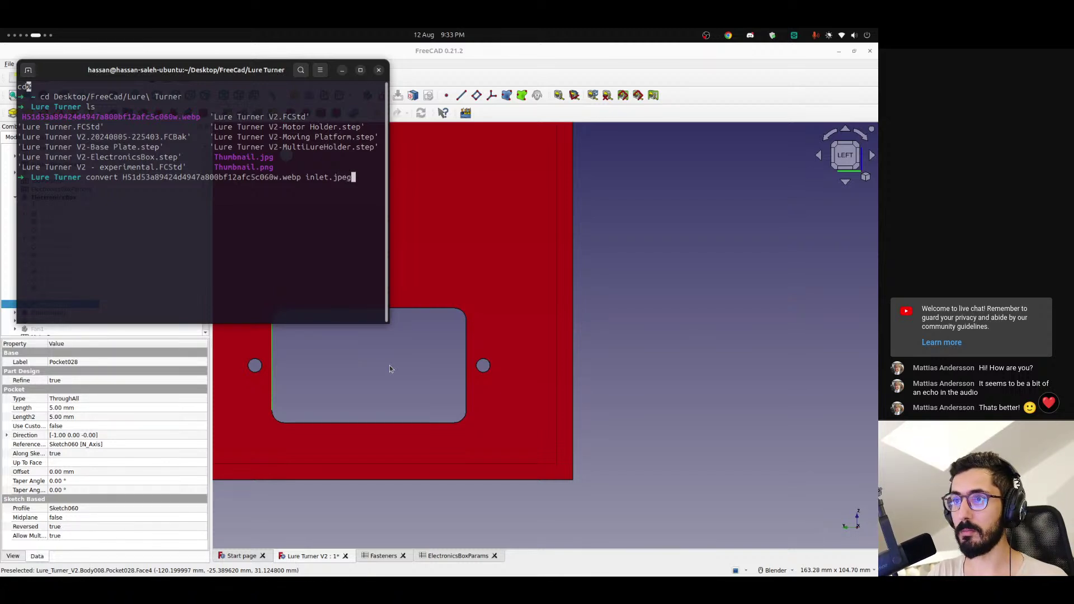
pyautogui.press('Return')
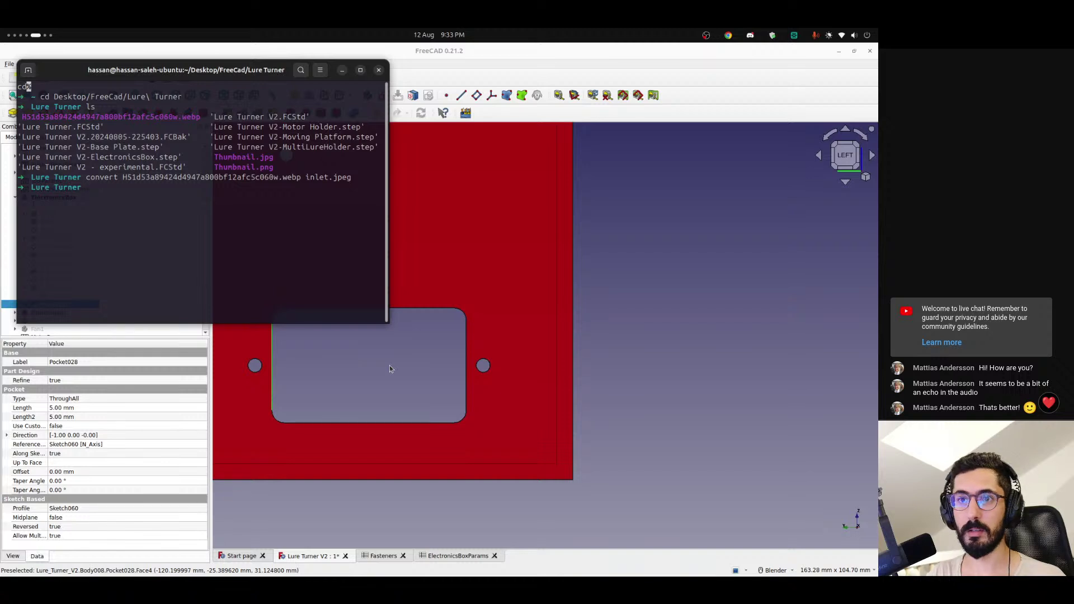
pyautogui.write('ls')
pyautogui.press('Return')
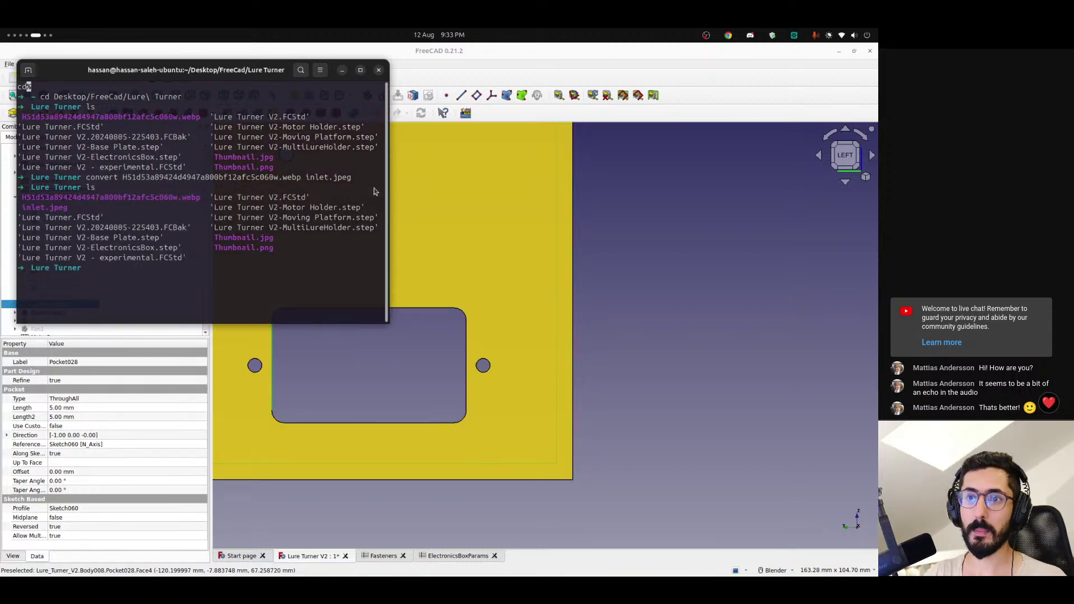
pyautogui.click(379, 69)
pyautogui.scroll(-5, 476, 373)
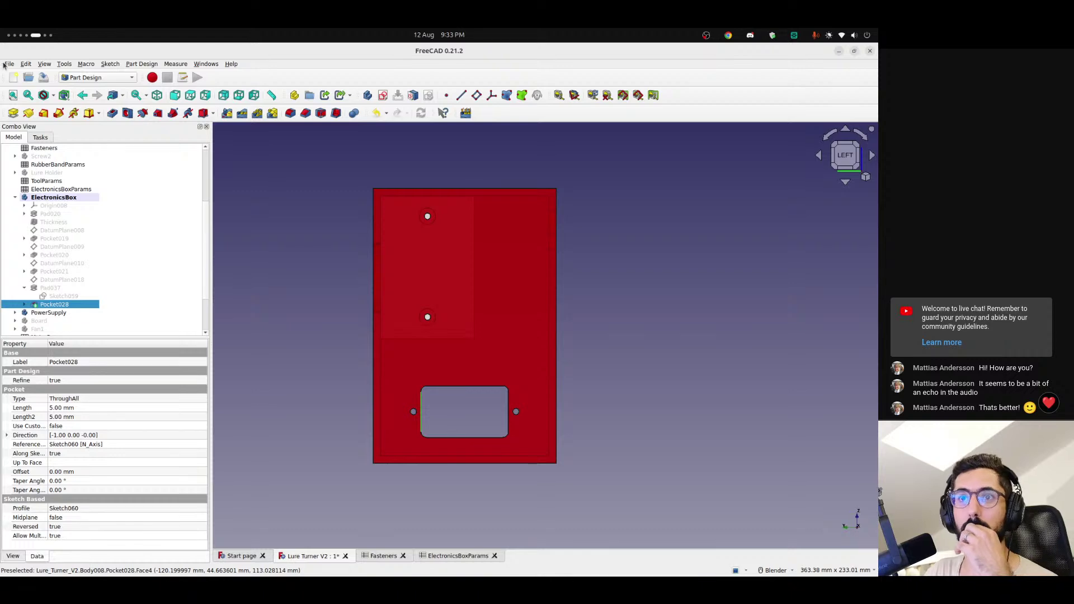
pyautogui.click(9, 65)
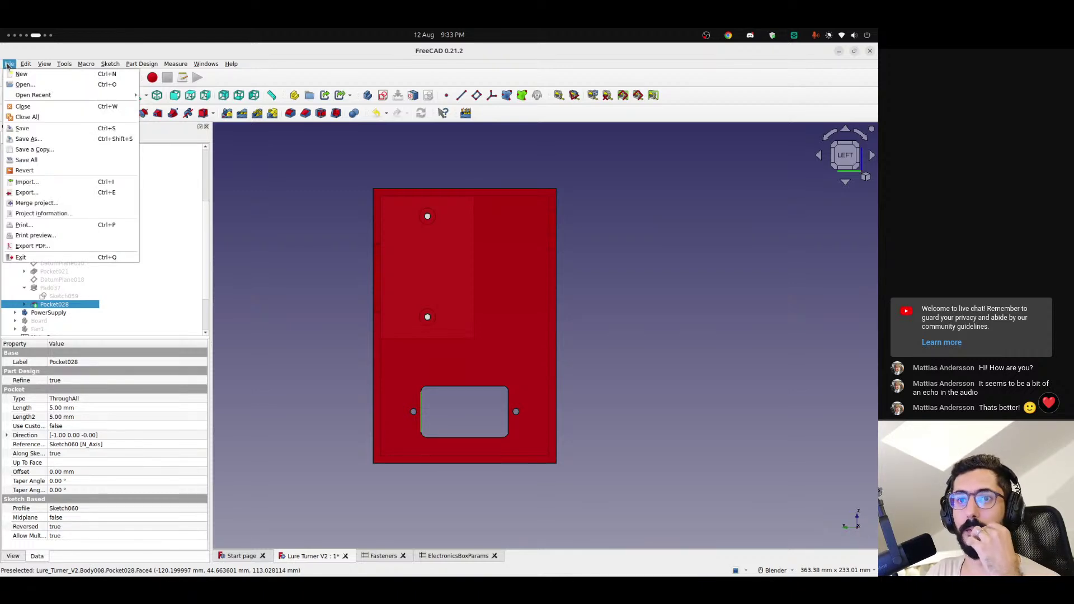
pyautogui.click(8, 64)
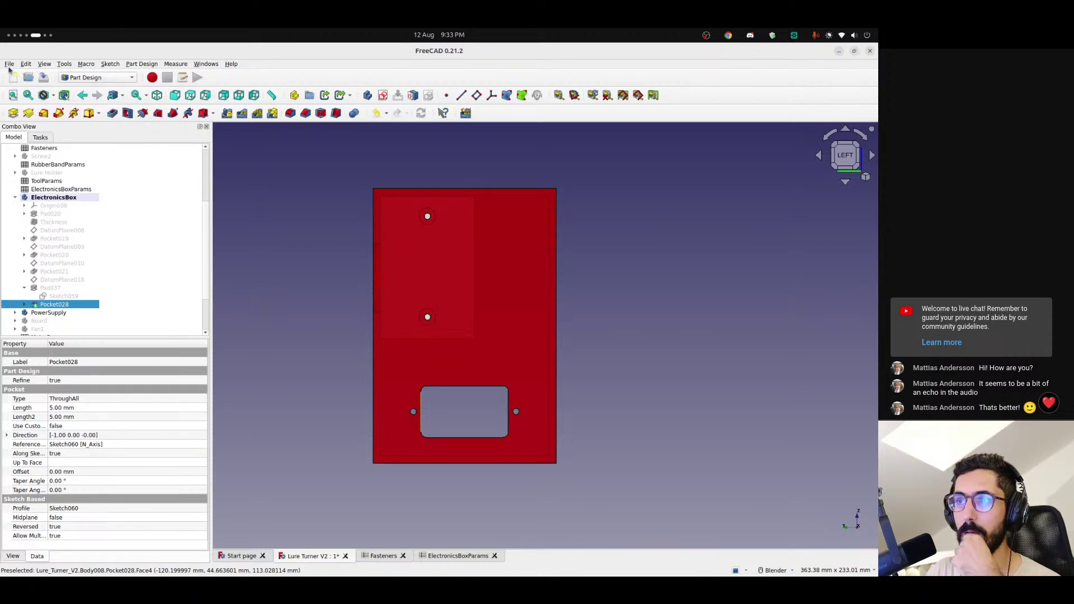
pyautogui.click(267, 245)
# - Switch to the browser and search Google for "freecad reference image" in a new tab
pyautogui.hotkey('alt', 'Tab')
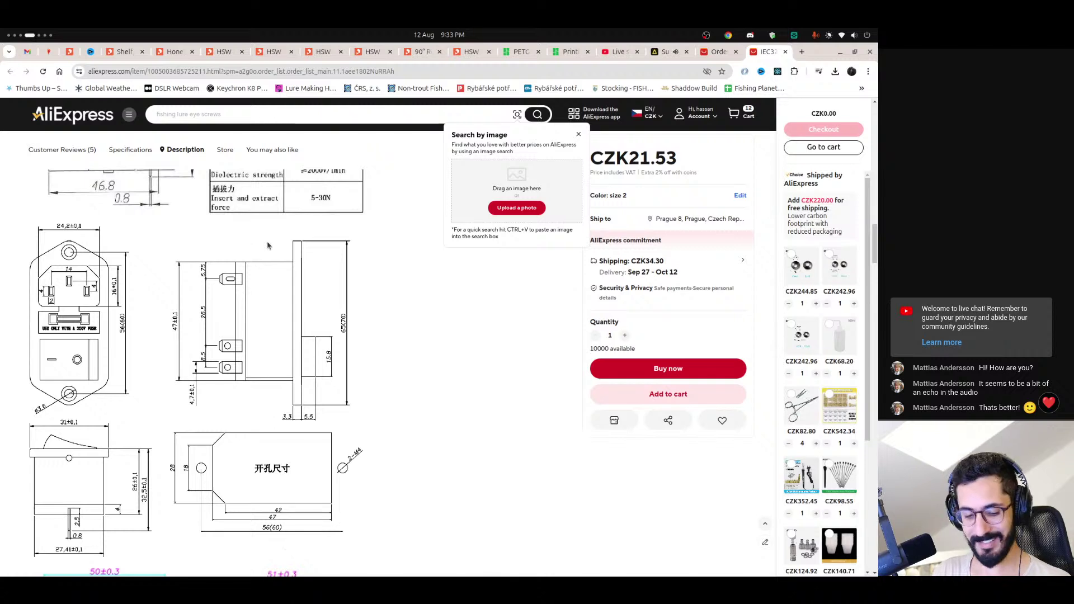
pyautogui.hotkey('ctrl', 't')
pyautogui.write('freecad re')
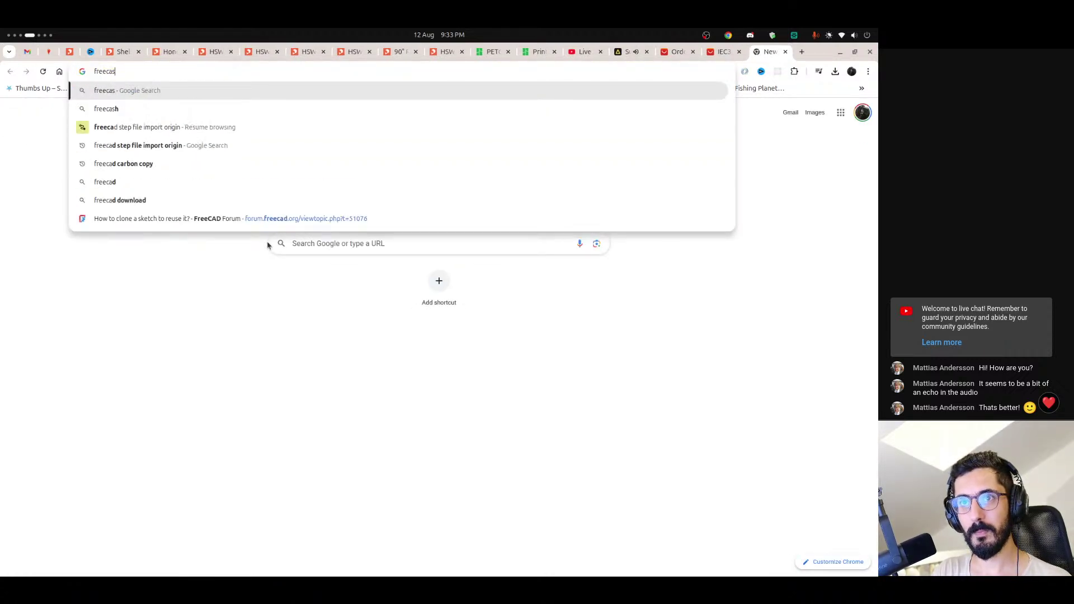
pyautogui.write('fer')
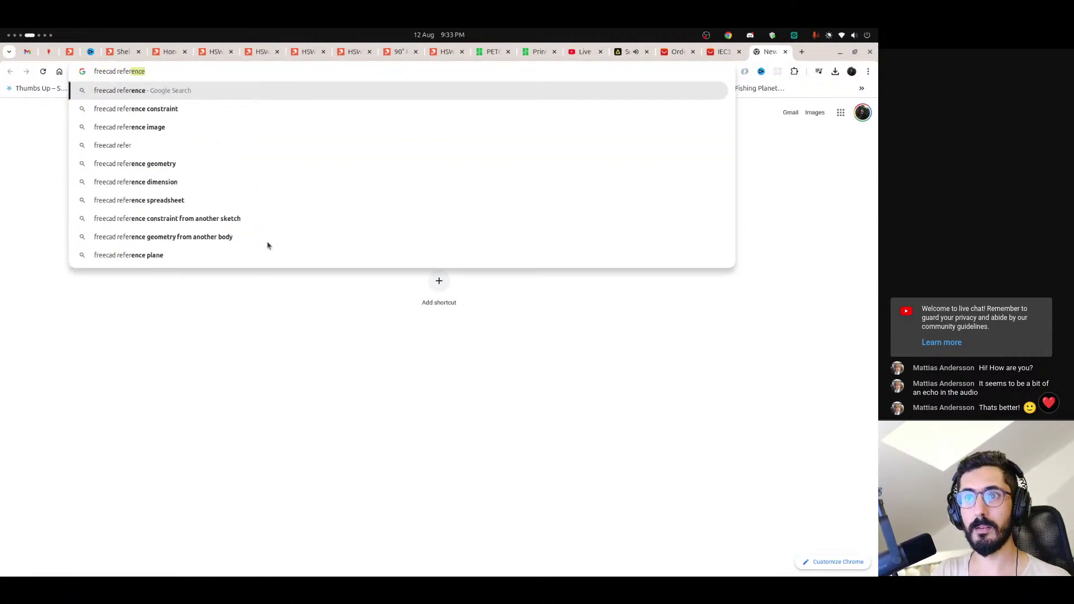
pyautogui.write('ence ima')
pyautogui.press('Return')
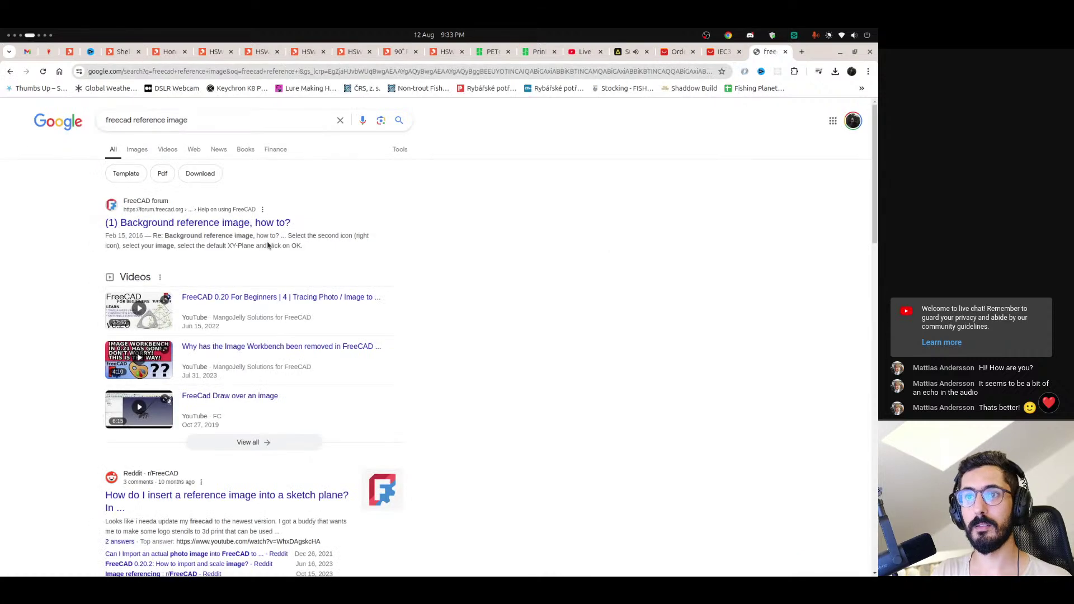
# - Open the FreeCAD forum thread "Background reference image, how to?" and read the reply about loading an image through the Image Workbench
pyautogui.click(214, 224)
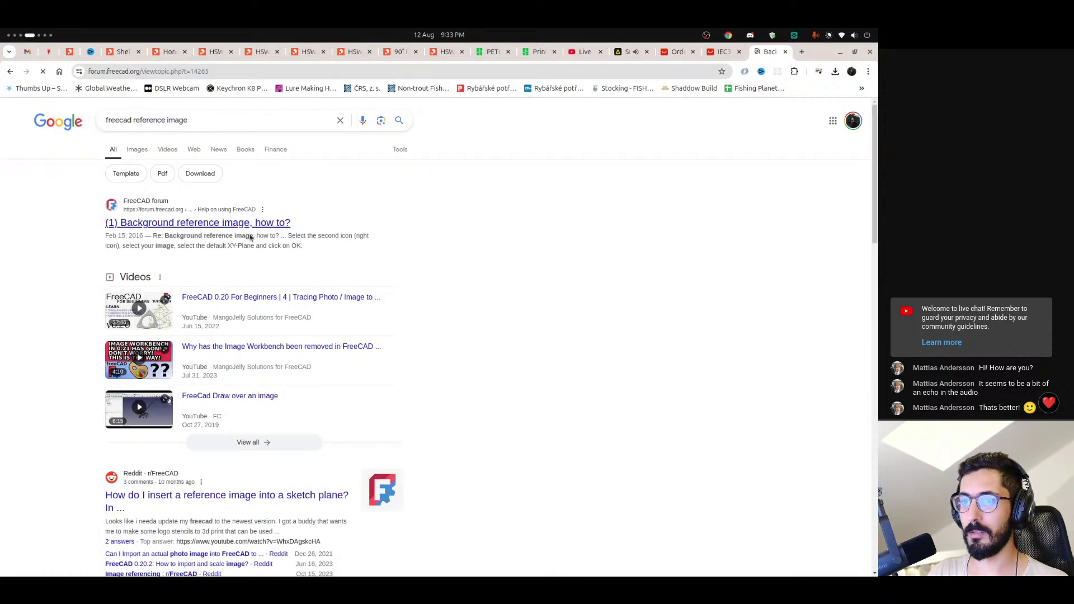
pyautogui.scroll(-3, 262, 274)
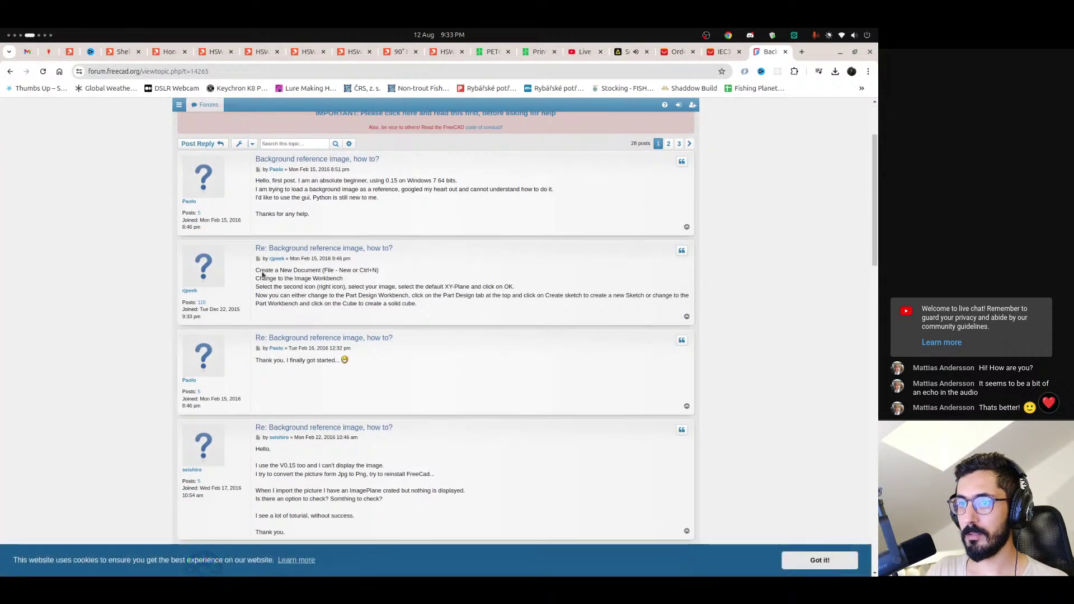
pyautogui.moveTo(256, 271); pyautogui.dragTo(337, 279)
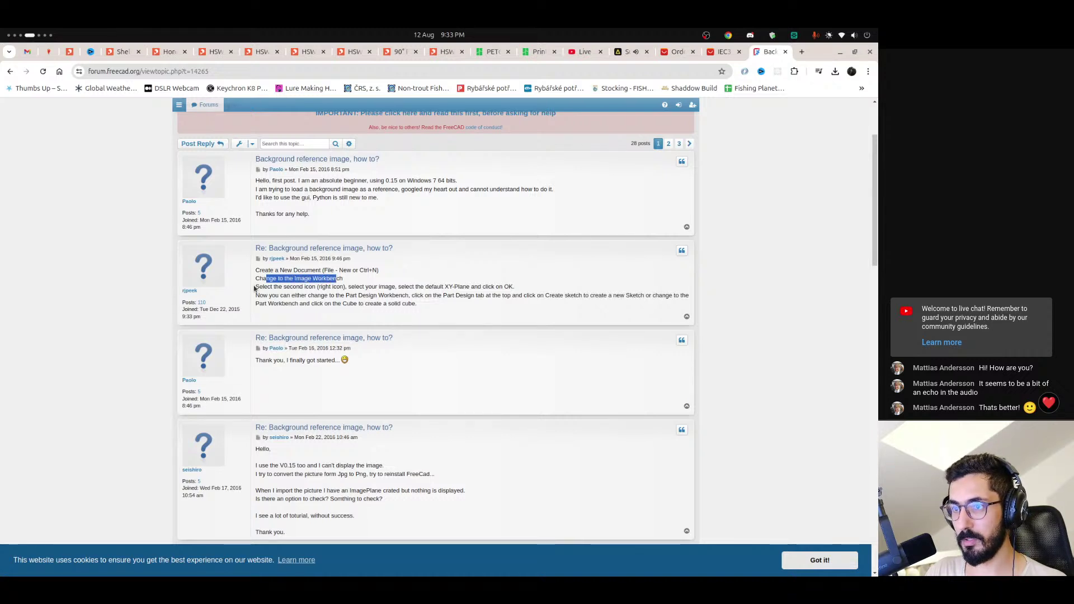
pyautogui.moveTo(254, 288); pyautogui.dragTo(315, 287)
pyautogui.click(418, 286)
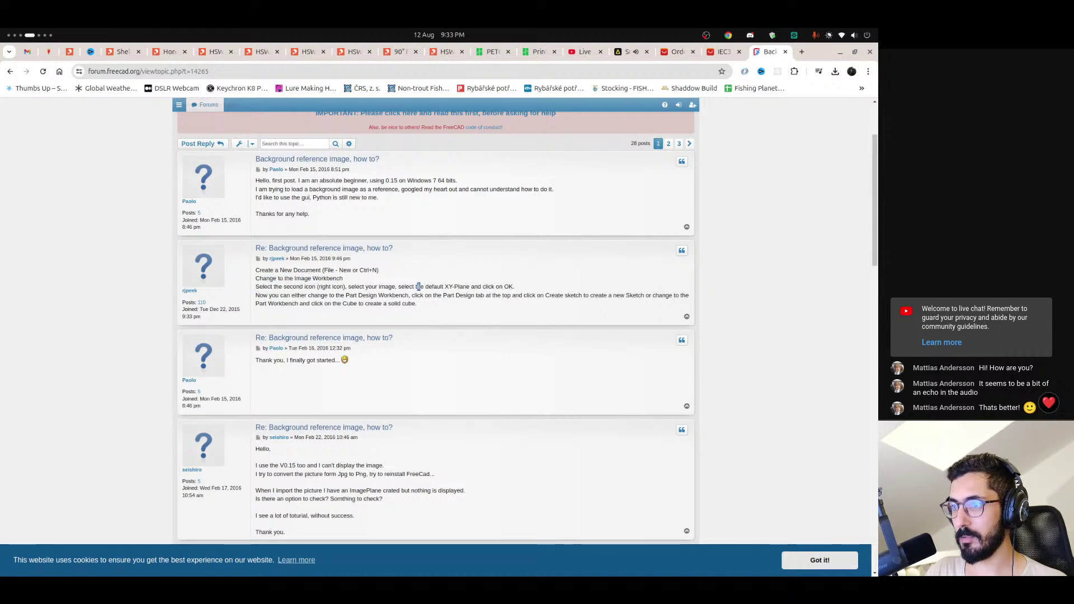
# - Read the rest of the forum reply about placing the image on the XY-Plane and continuing in the Part Design Workbench
pyautogui.moveTo(419, 287); pyautogui.dragTo(493, 286)
pyautogui.moveTo(263, 295); pyautogui.dragTo(360, 301)
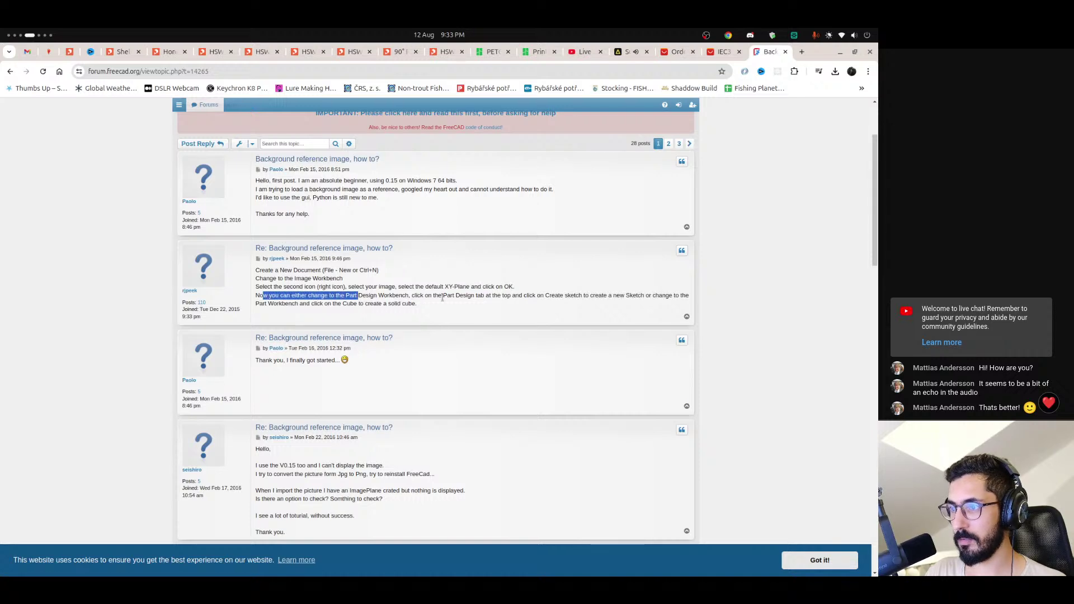
pyautogui.moveTo(493, 296); pyautogui.dragTo(554, 298)
pyautogui.click(464, 320)
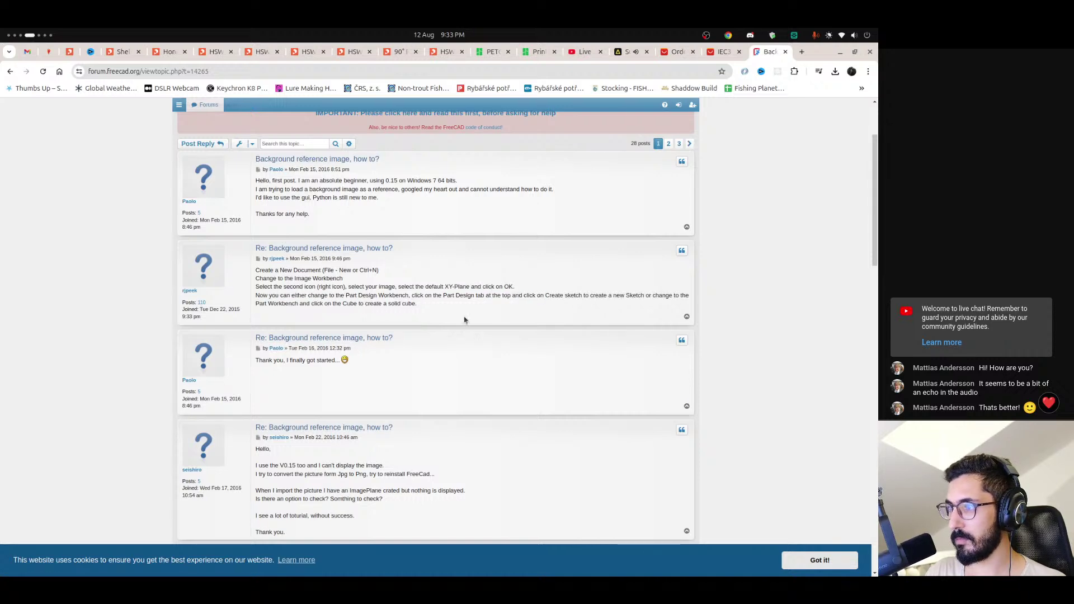
# - Switch to FreeCAD and look through the available workbenches for the Image Workbench
pyautogui.hotkey('alt', 'Tab')
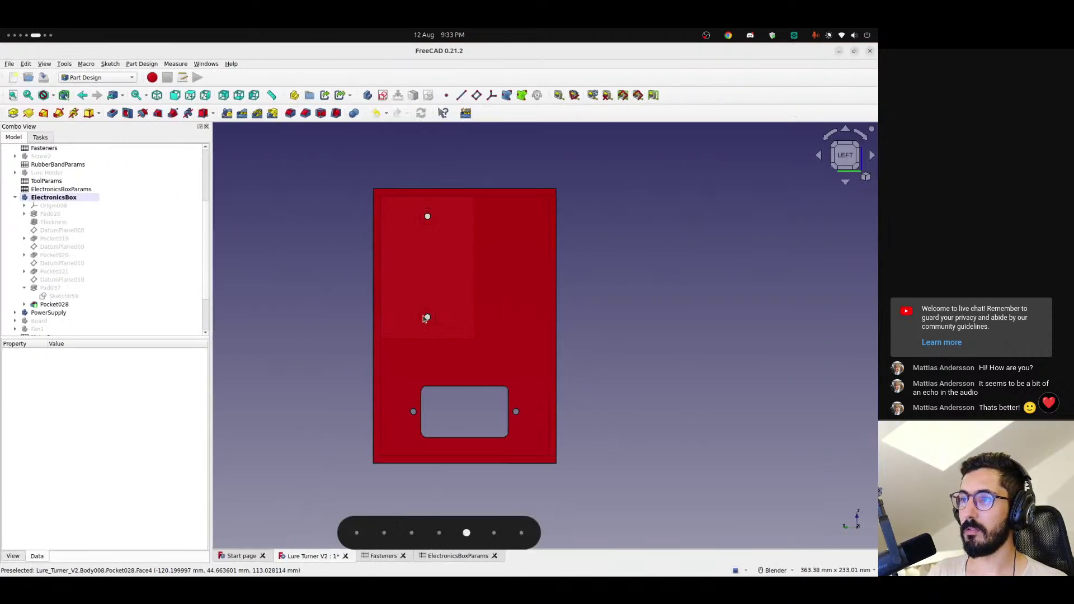
pyautogui.click(92, 81)
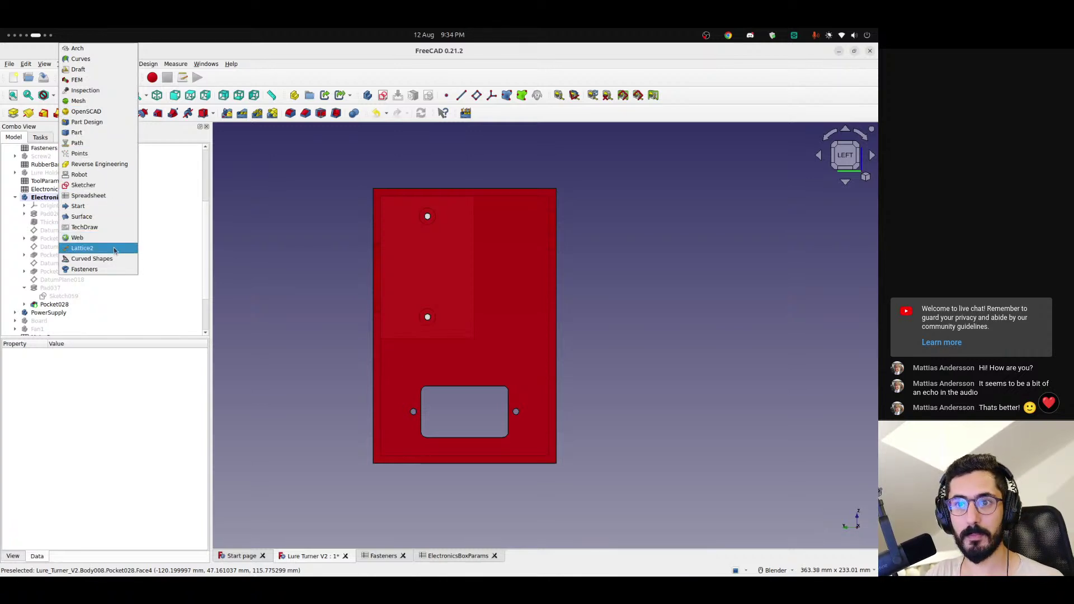
pyautogui.press('Escape')
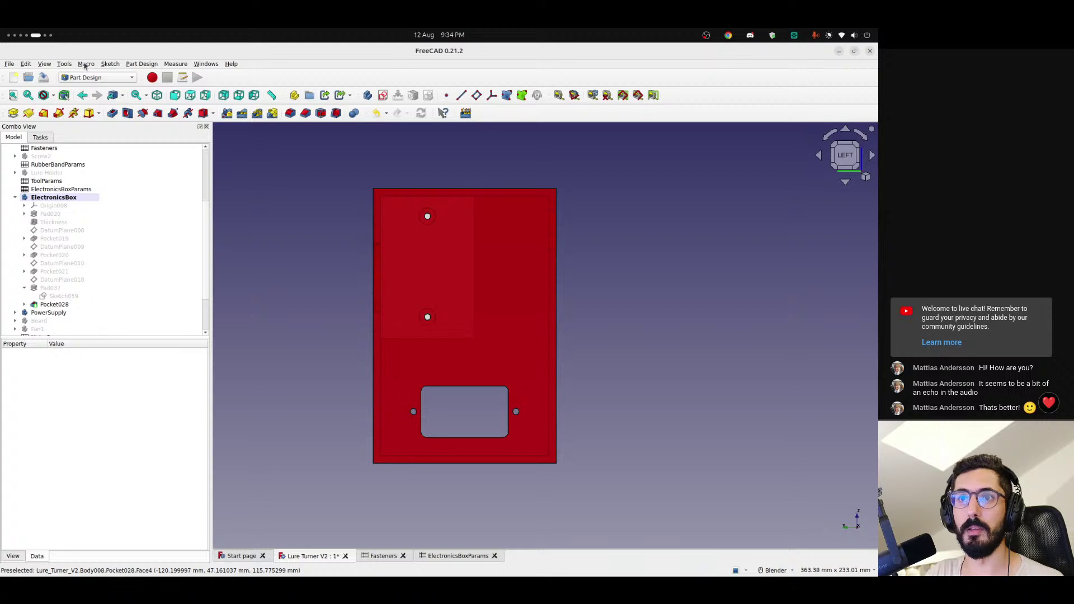
# - Search the Addon Manager for "image" and close it again
pyautogui.click(65, 65)
pyautogui.click(100, 204)
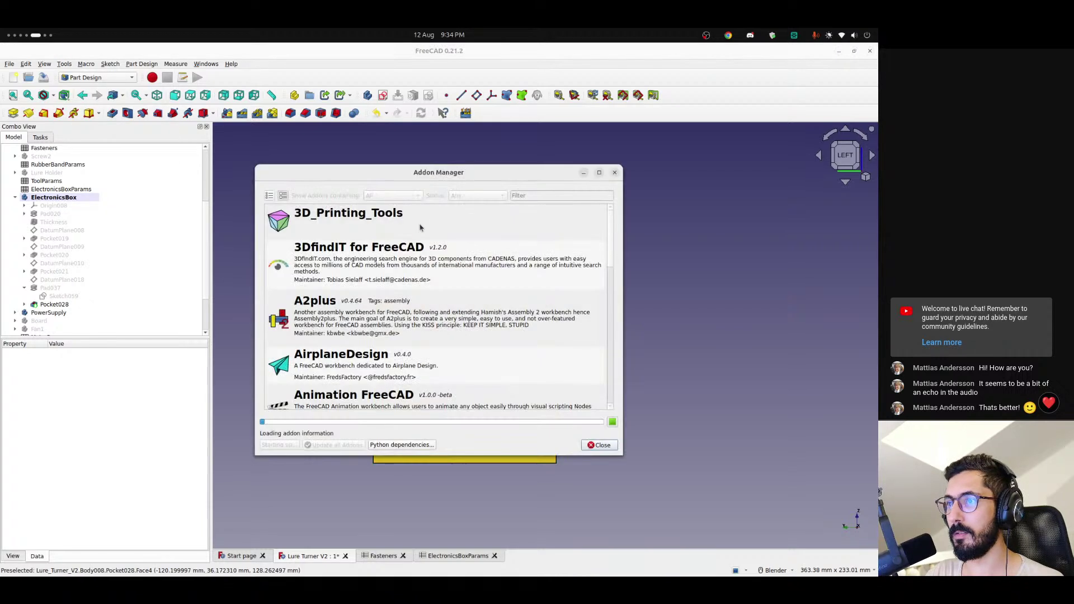
pyautogui.click(536, 194)
pyautogui.write('image')
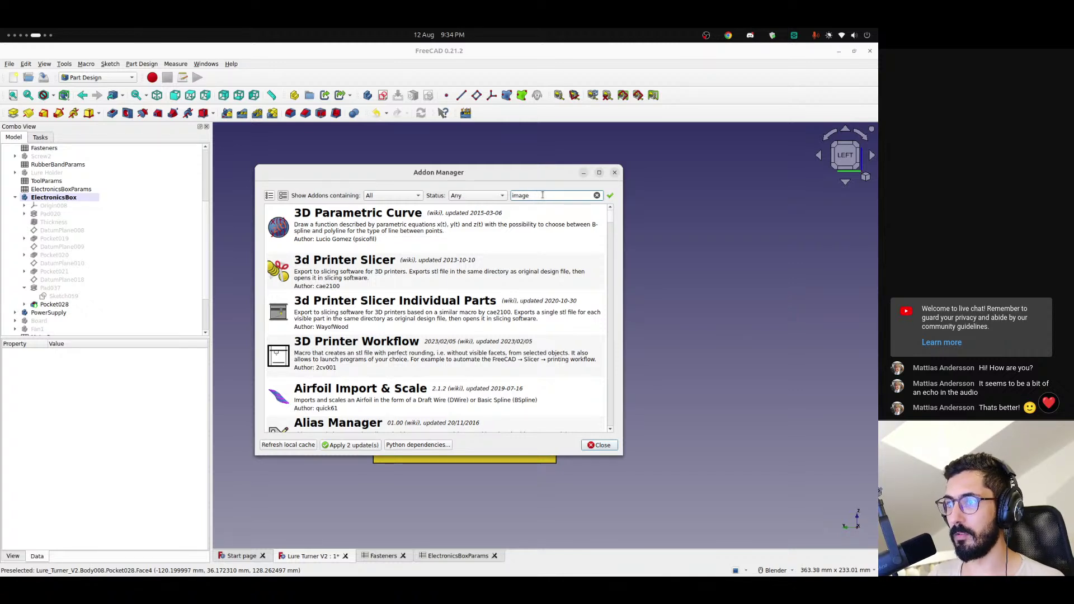
pyautogui.press('Escape')
pyautogui.click(386, 190)
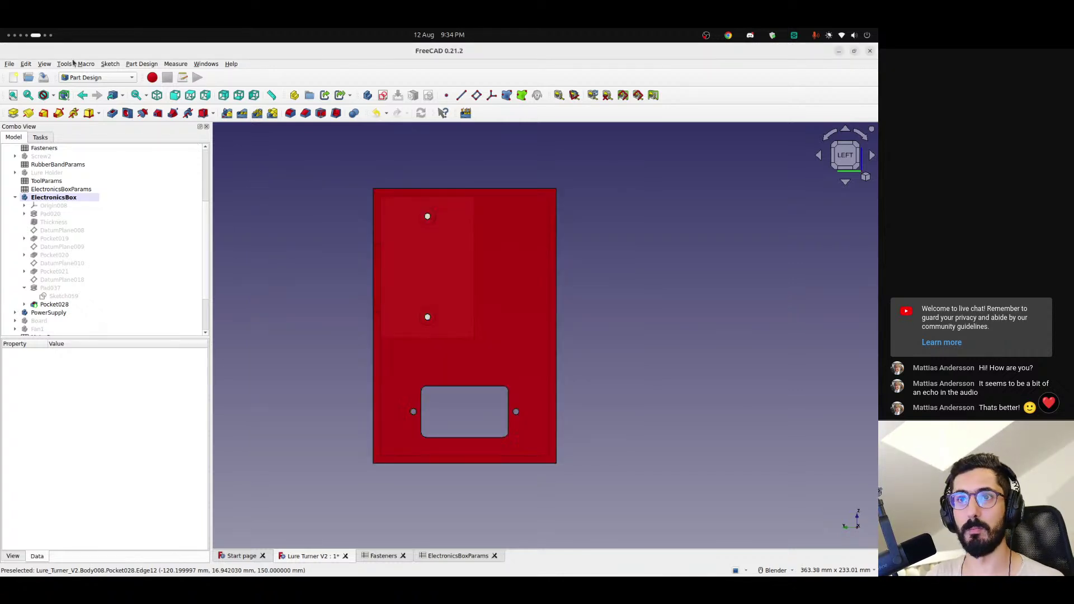
# - Reopen the Addon Manager, filter it by "image", look through the whole addon list for an image workbench and close it
pyautogui.click(64, 64)
pyautogui.click(96, 208)
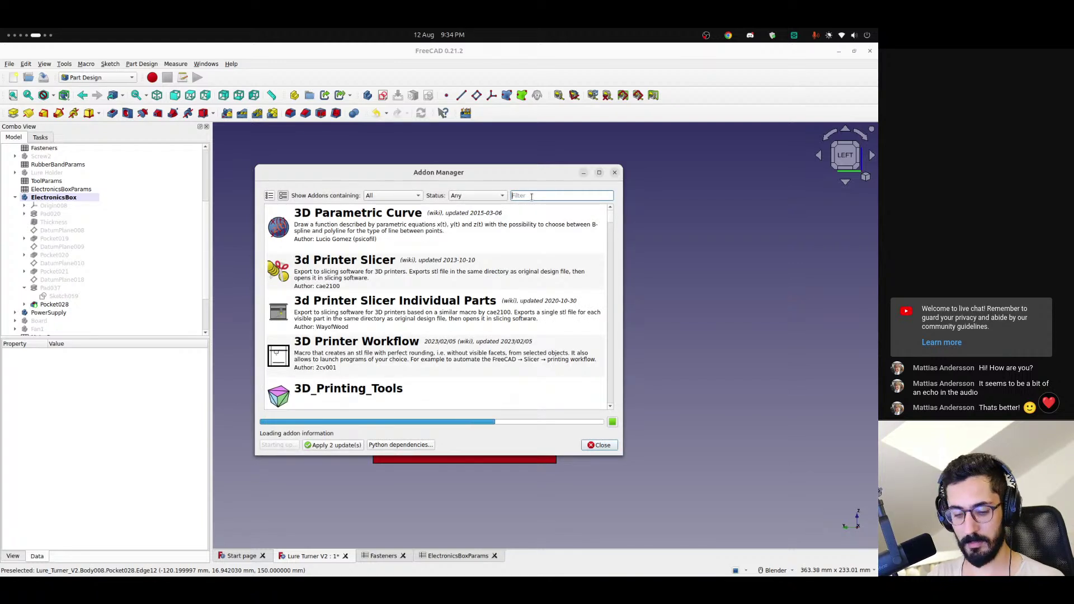
pyautogui.write('image')
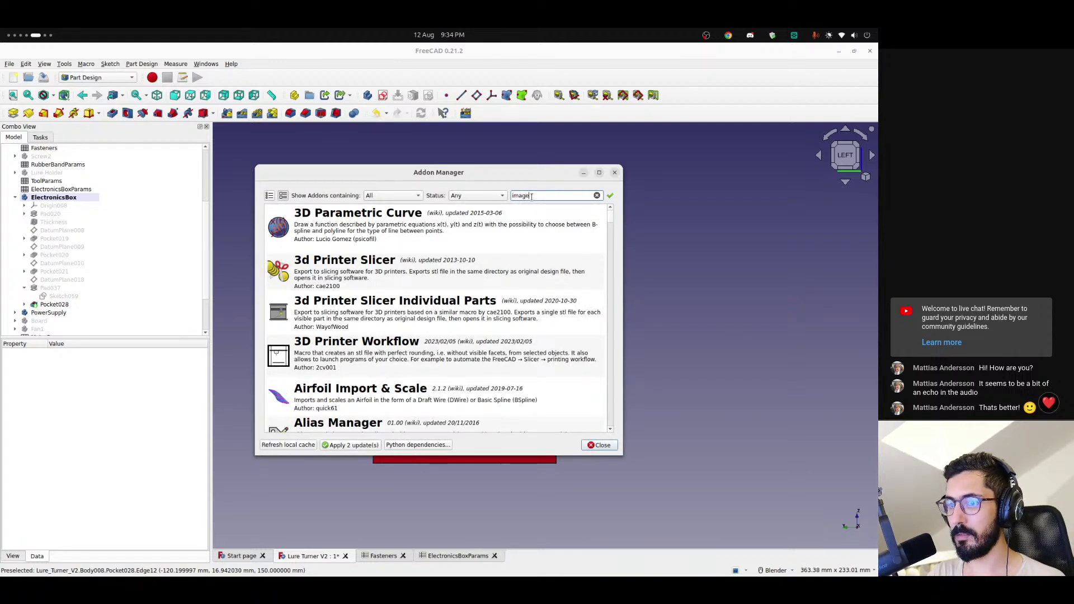
pyautogui.scroll(-5, 386, 273)
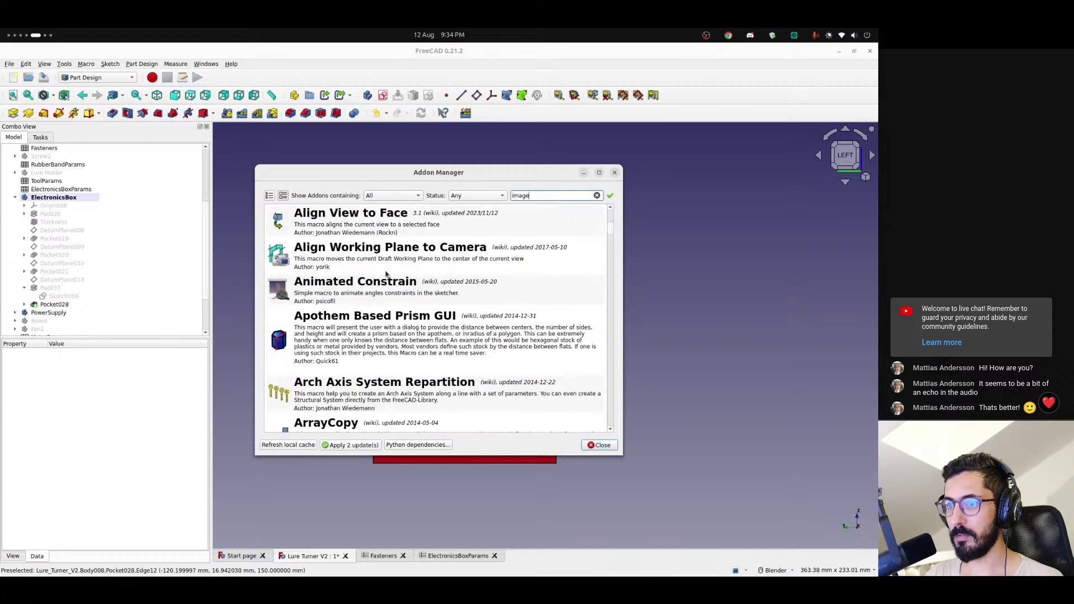
pyautogui.scroll(-10, 386, 273)
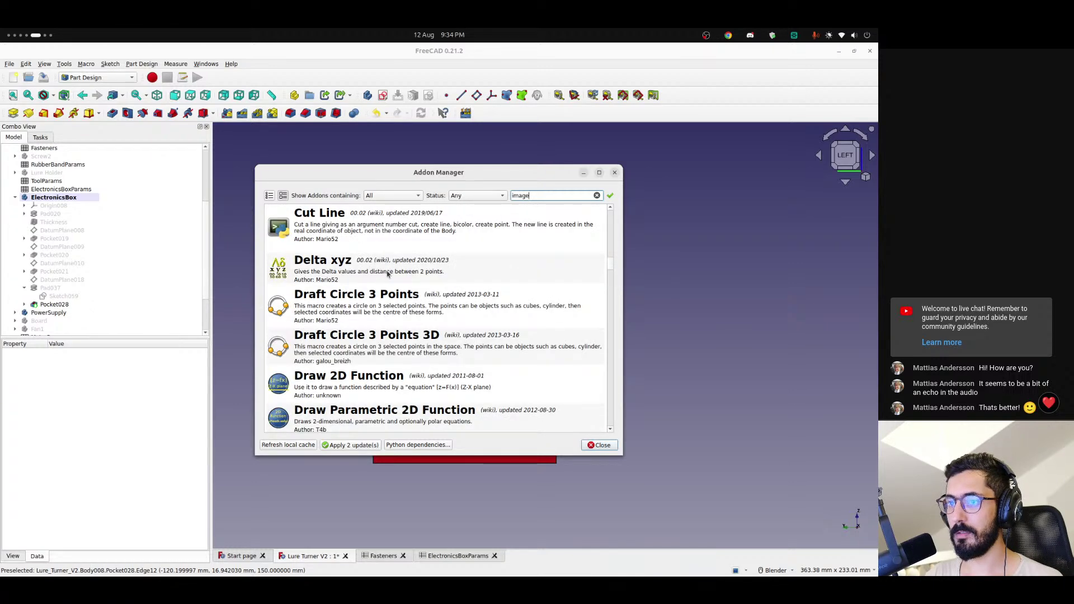
pyautogui.scroll(-5, 387, 273)
pyautogui.scroll(-4, 387, 273)
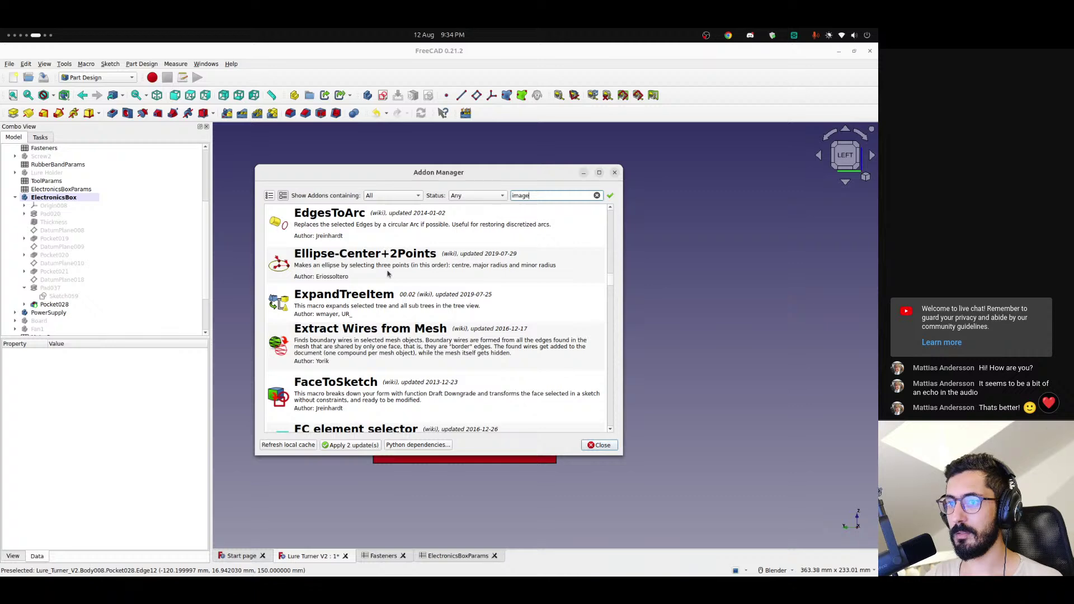
pyautogui.scroll(-15, 391, 273)
pyautogui.scroll(-15, 394, 272)
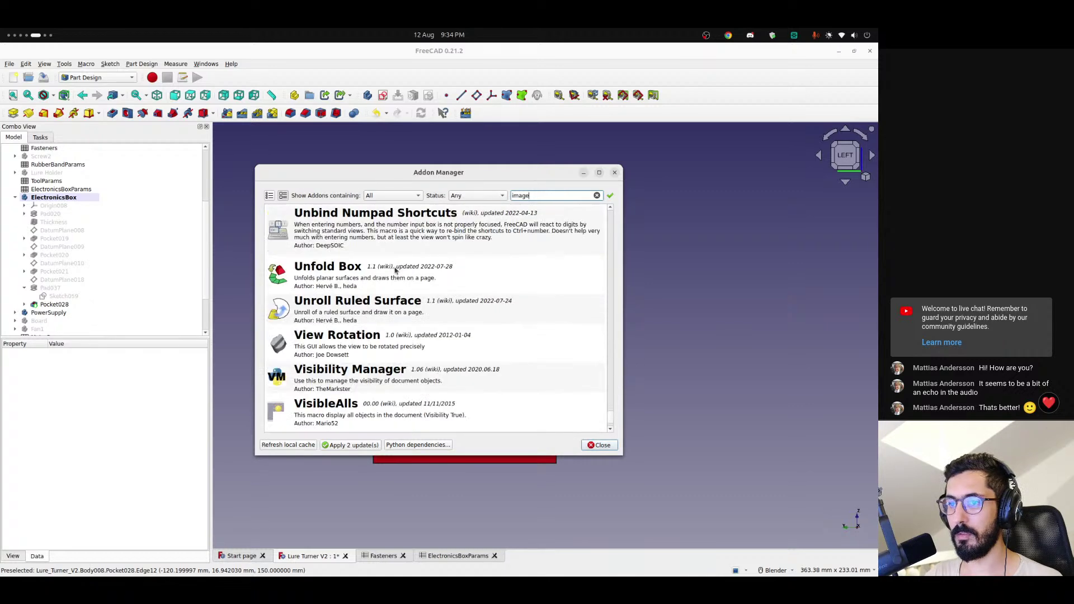
pyautogui.scroll(15, 394, 271)
pyautogui.scroll(10, 394, 271)
pyautogui.press('Escape')
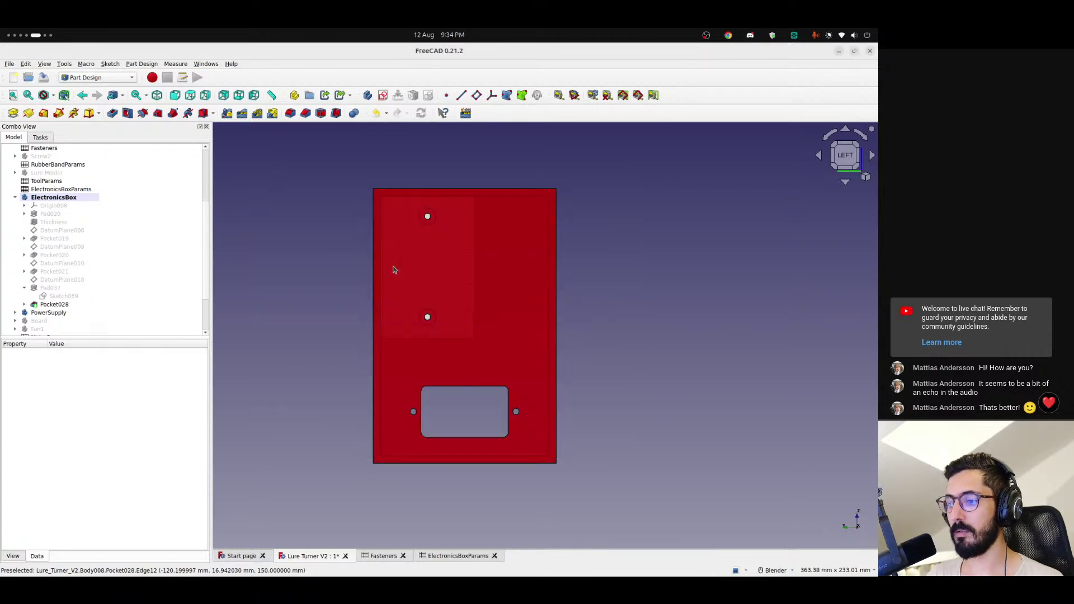
# - Switch back to the browser and read the further replies in the forum thread about problems displaying an imported image
pyautogui.hotkey('ctrl', 'alt', 'Left')
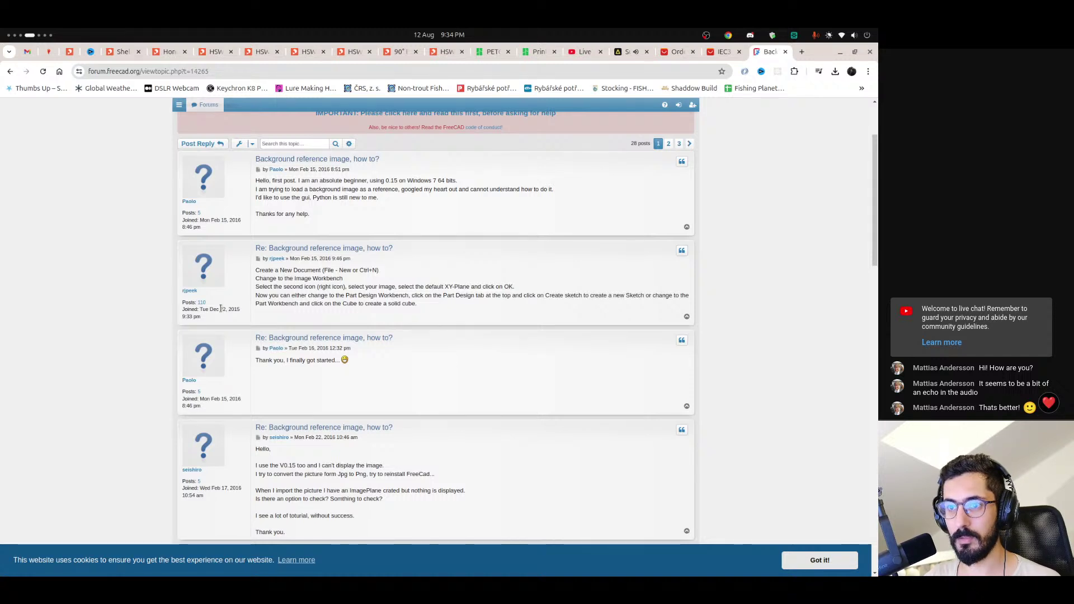
pyautogui.moveTo(221, 309); pyautogui.dragTo(243, 309)
pyautogui.click(370, 371)
pyautogui.scroll(-3, 369, 370)
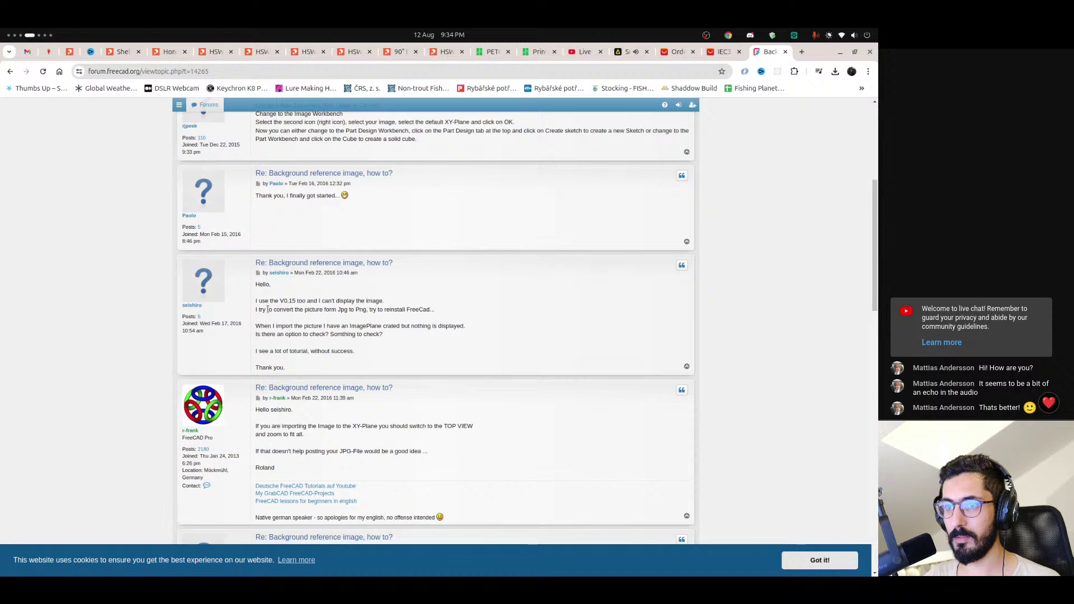
pyautogui.moveTo(268, 309); pyautogui.dragTo(370, 310)
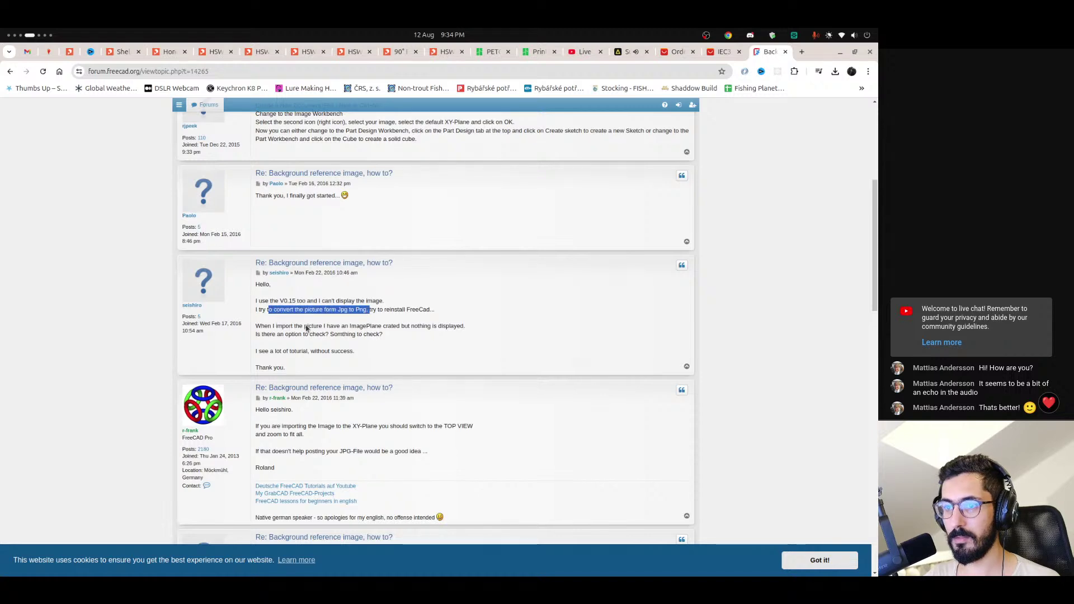
pyautogui.moveTo(272, 326); pyautogui.dragTo(370, 326)
pyautogui.click(384, 337)
pyautogui.scroll(-4, 321, 324)
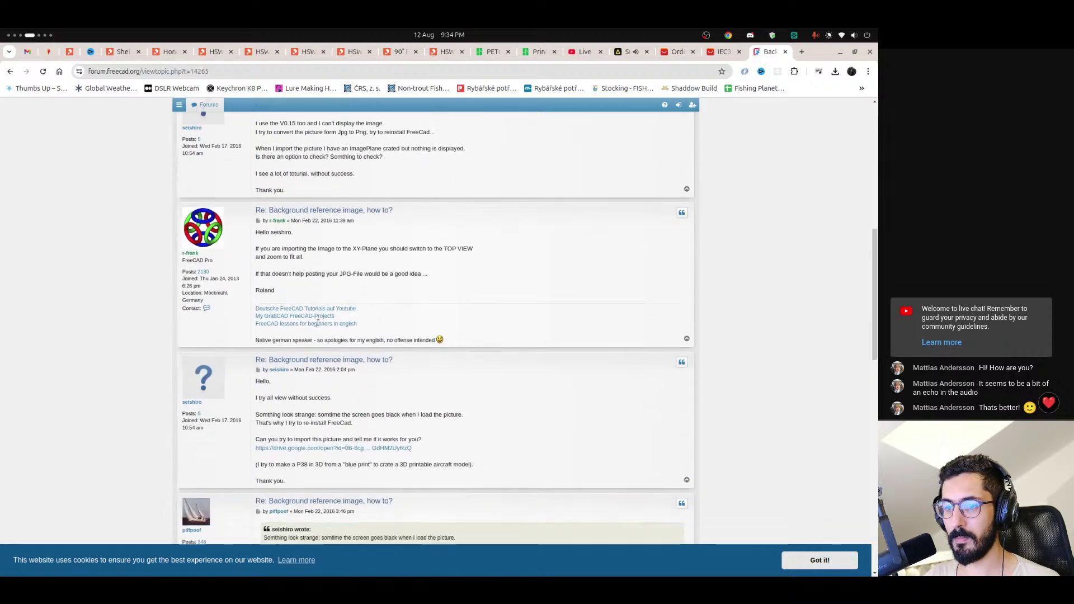
# - Return to the Google results and open the Reddit thread "How do I insert a reference image into a sketch plane?" in a new tab
pyautogui.hotkey('alt', 'Left')
pyautogui.scroll(-3, 64, 296)
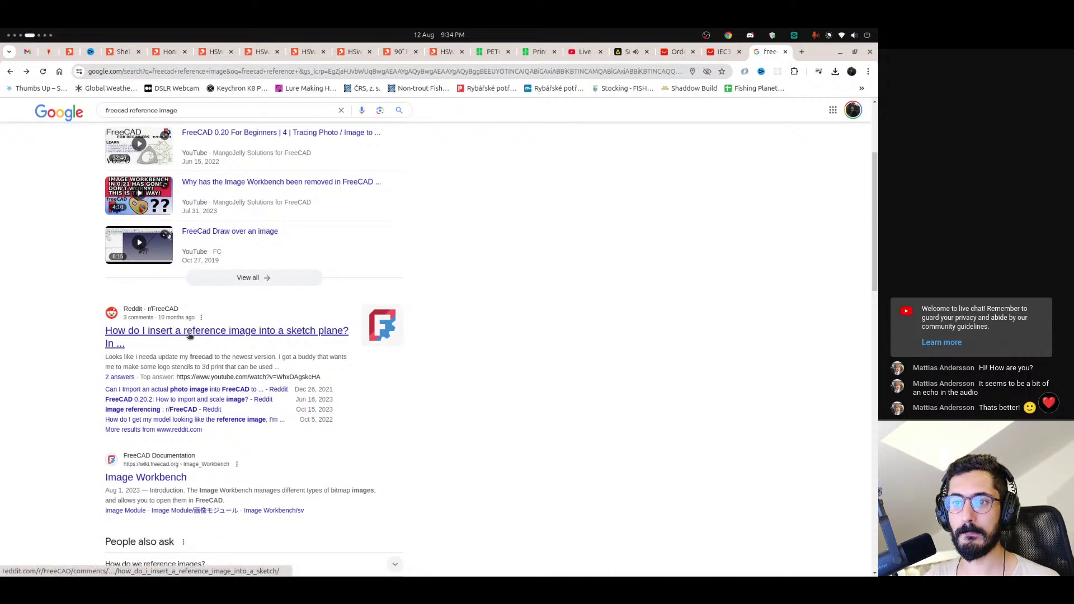
pyautogui.rightClick(189, 335)
pyautogui.click(221, 341)
pyautogui.click(771, 52)
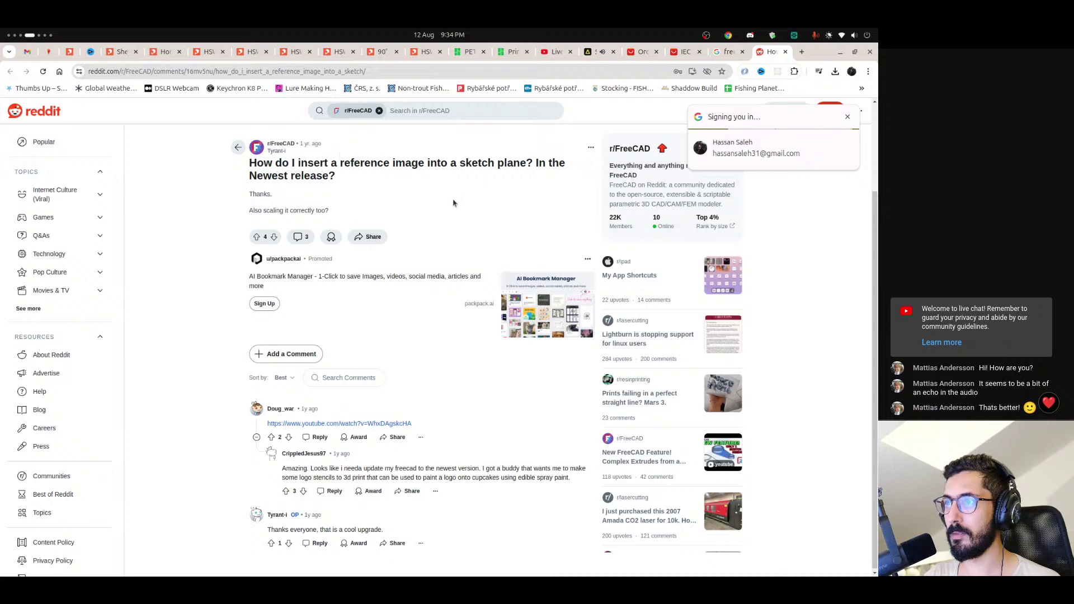
# - Read the Reddit comments, open the YouTube video linked in the first one and skip ahead through its Image Workbench demonstration
pyautogui.moveTo(295, 468); pyautogui.dragTo(479, 467)
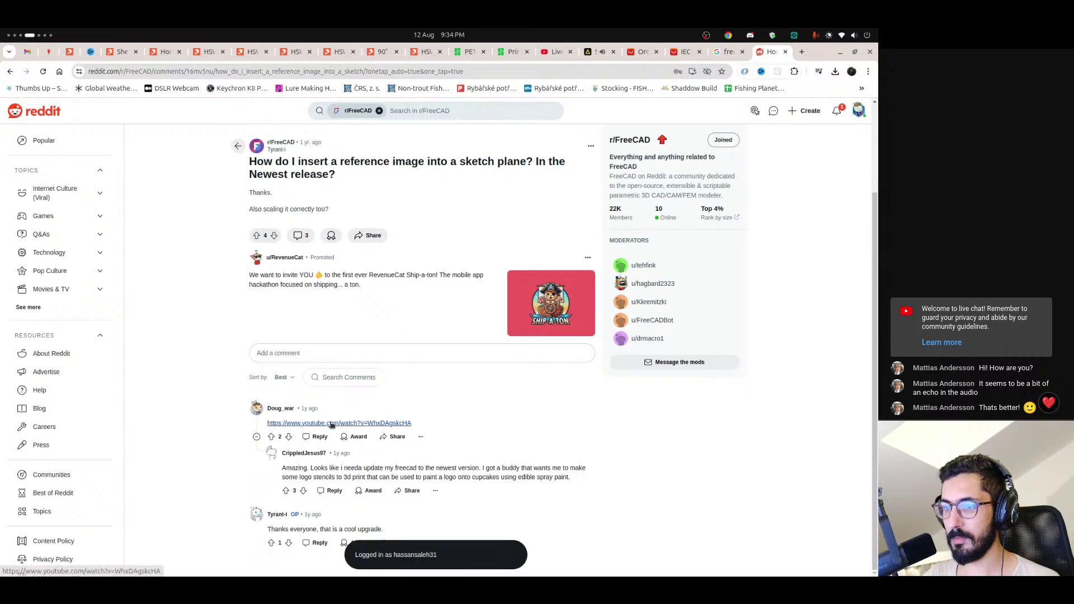
pyautogui.click(335, 423)
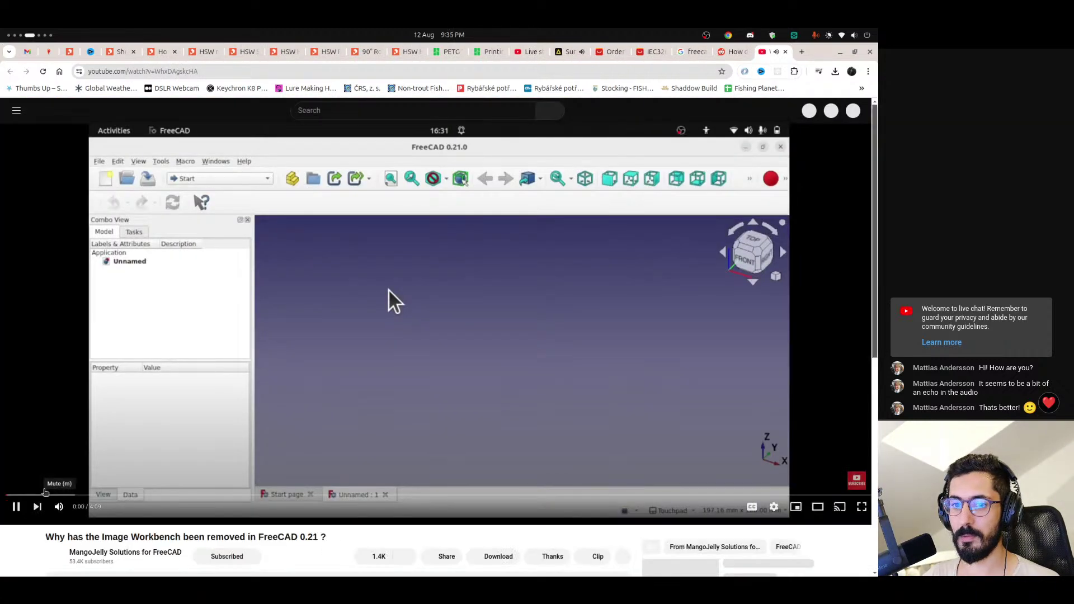
pyautogui.click(72, 503)
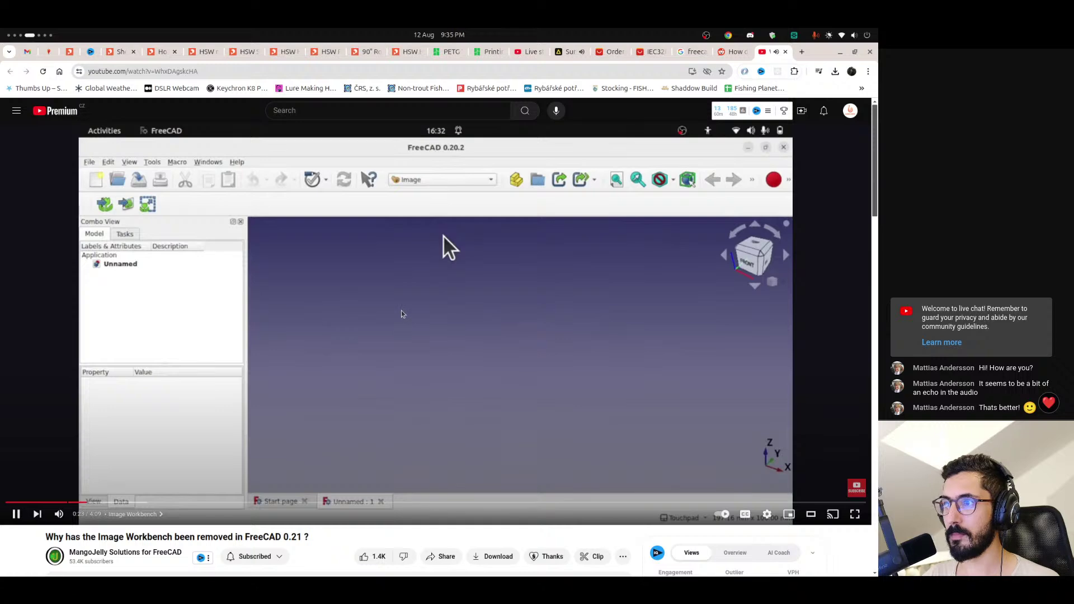
pyautogui.press('Right')
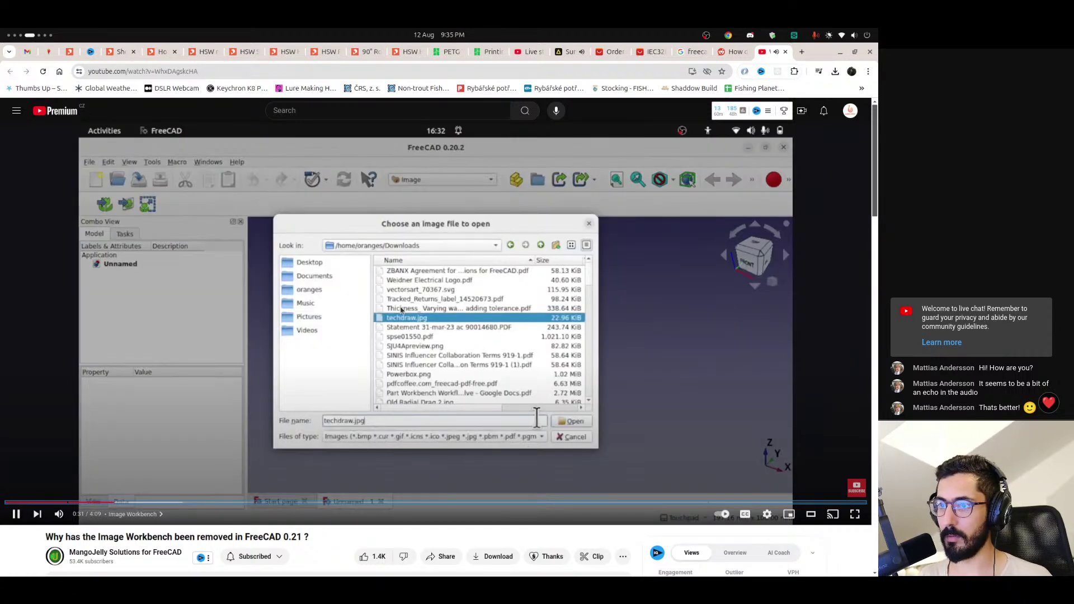
pyautogui.press('Right')
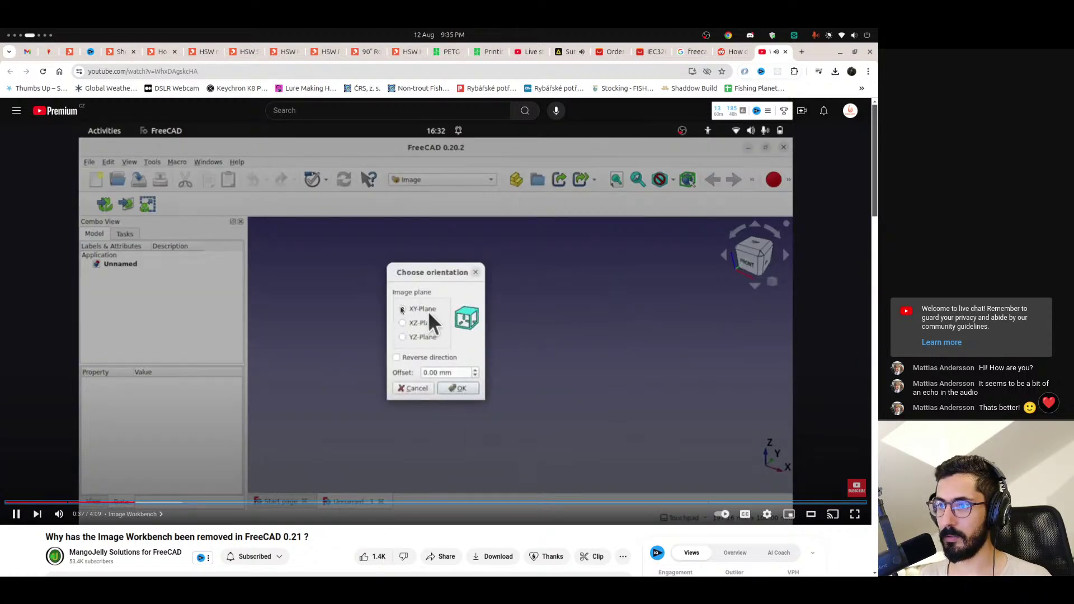
pyautogui.press('Right')
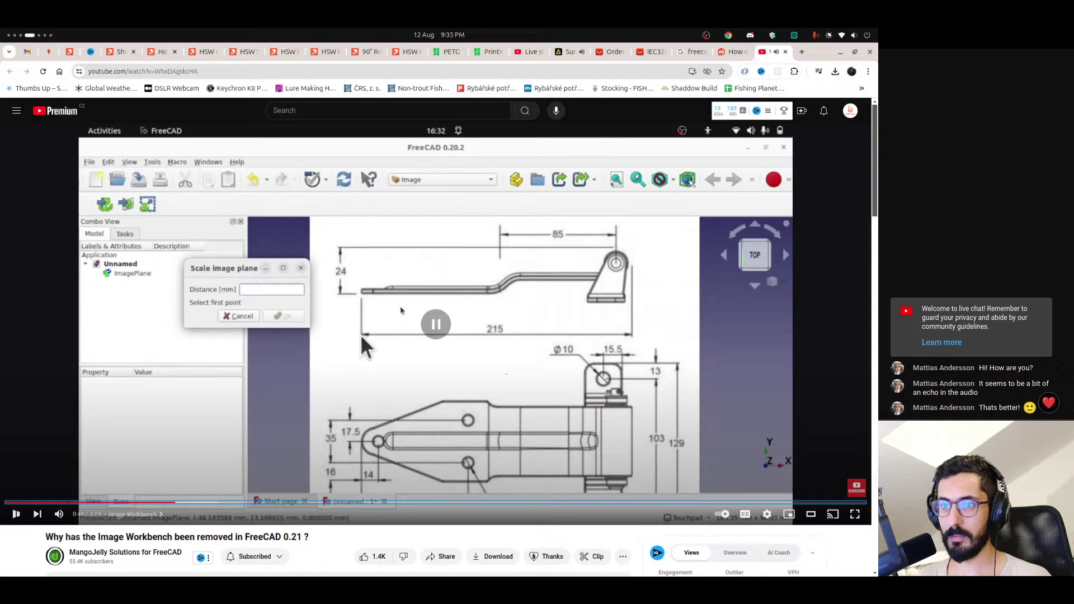
# - Switch back to the FreeCAD workspace and check the workbench list again for the Image Workbench
pyautogui.press('super+Page_Up')
pyautogui.press('super+Page_Up')
pyautogui.press('super+Page_Down')
pyautogui.press('super+Page_Down')
pyautogui.press('super+Page_Down')
pyautogui.press('super+Page_Down')
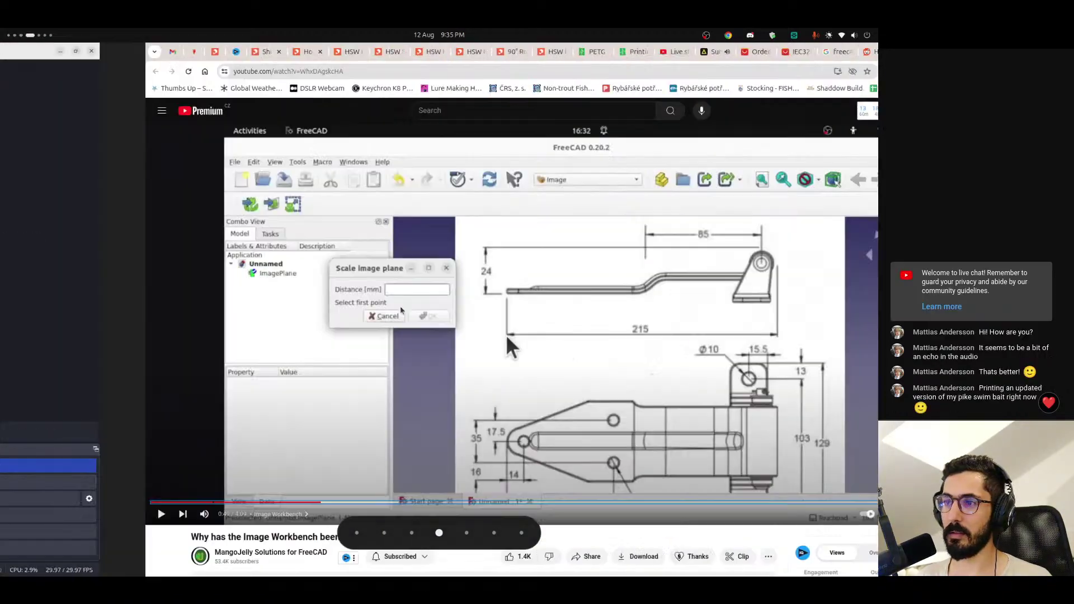
pyautogui.press('super+Page_Up')
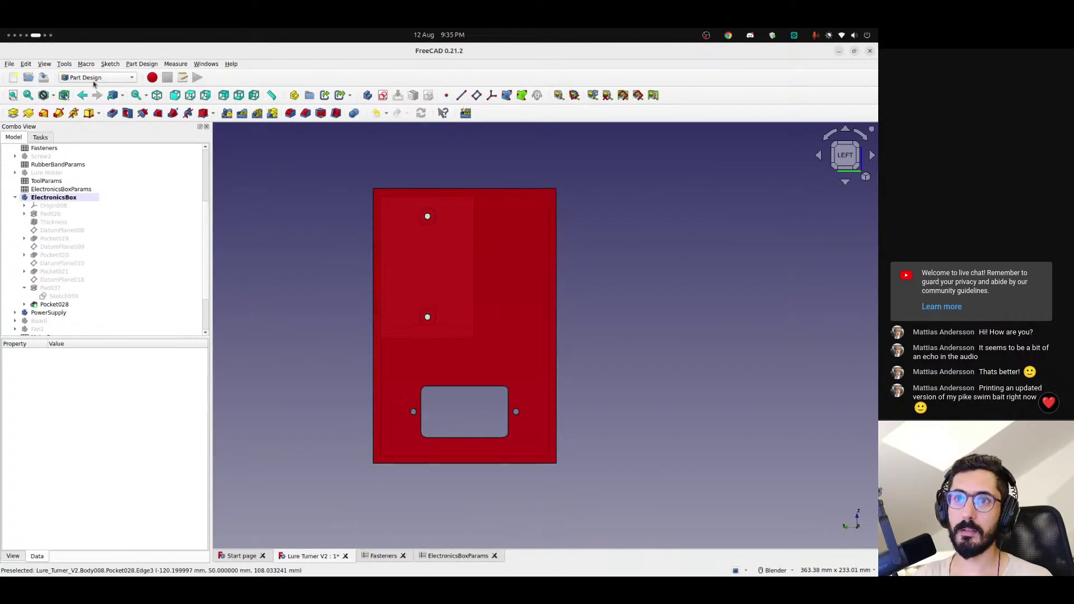
pyautogui.click(95, 83)
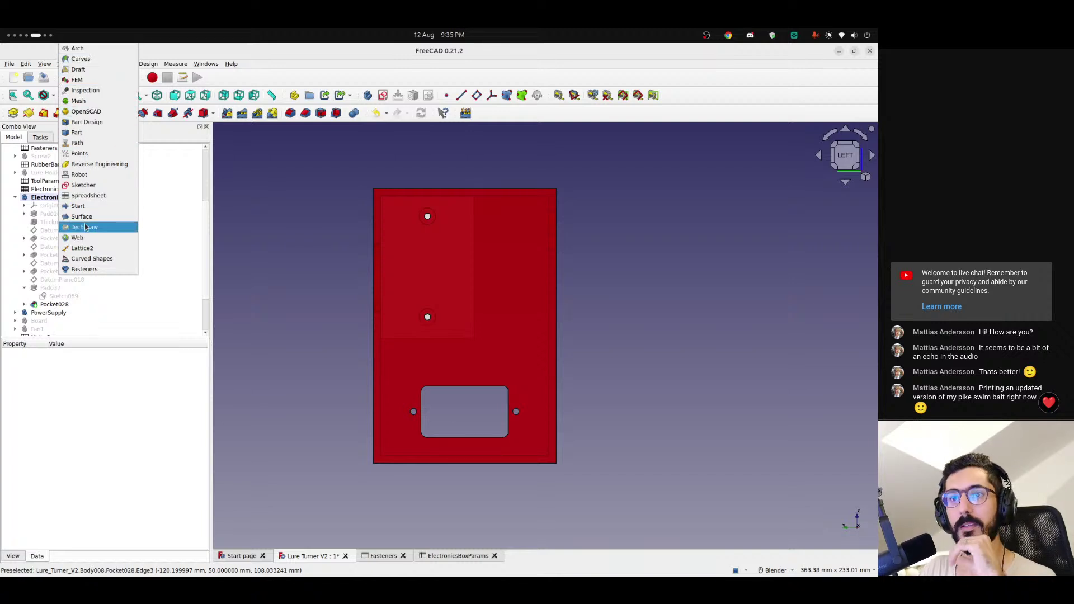
pyautogui.press('Escape')
# - Open the Addon Manager and filter the addons by "image w" and by "image"
pyautogui.click(112, 66)
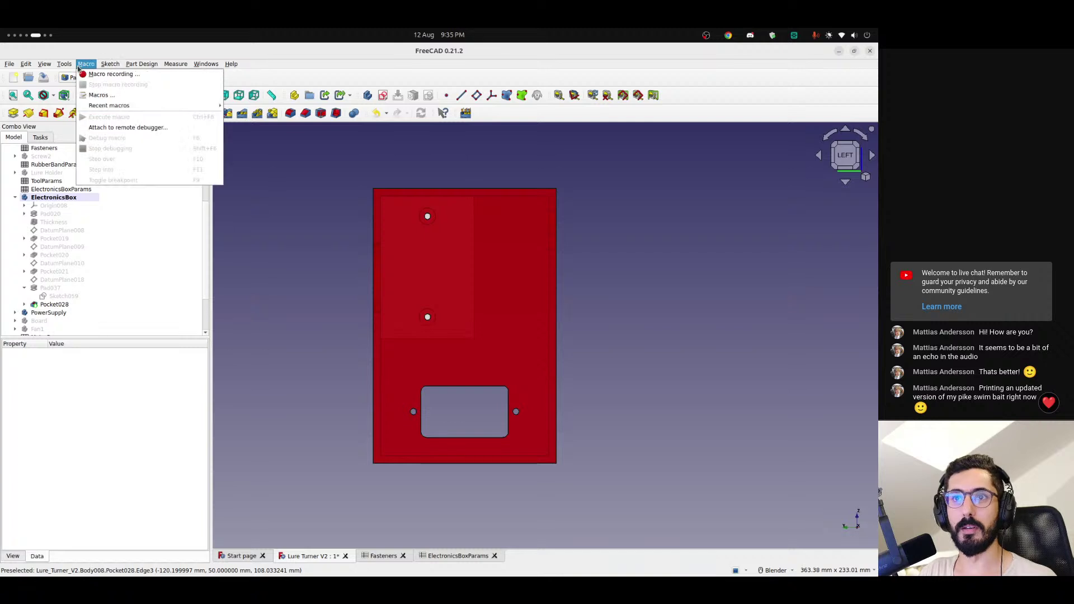
pyautogui.moveTo(64, 64)
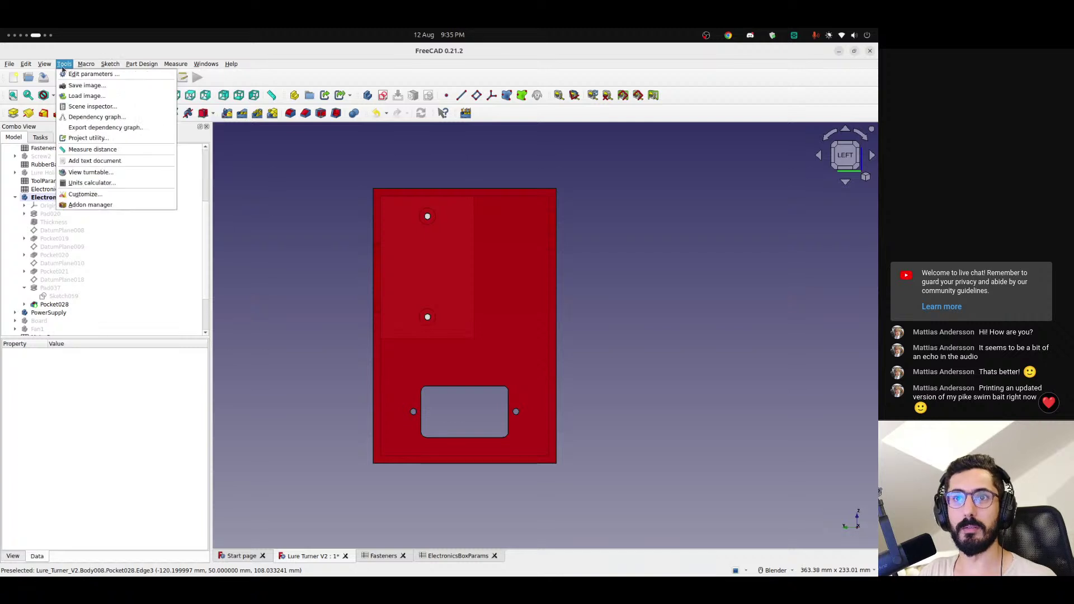
pyautogui.click(86, 205)
pyautogui.write('image ')
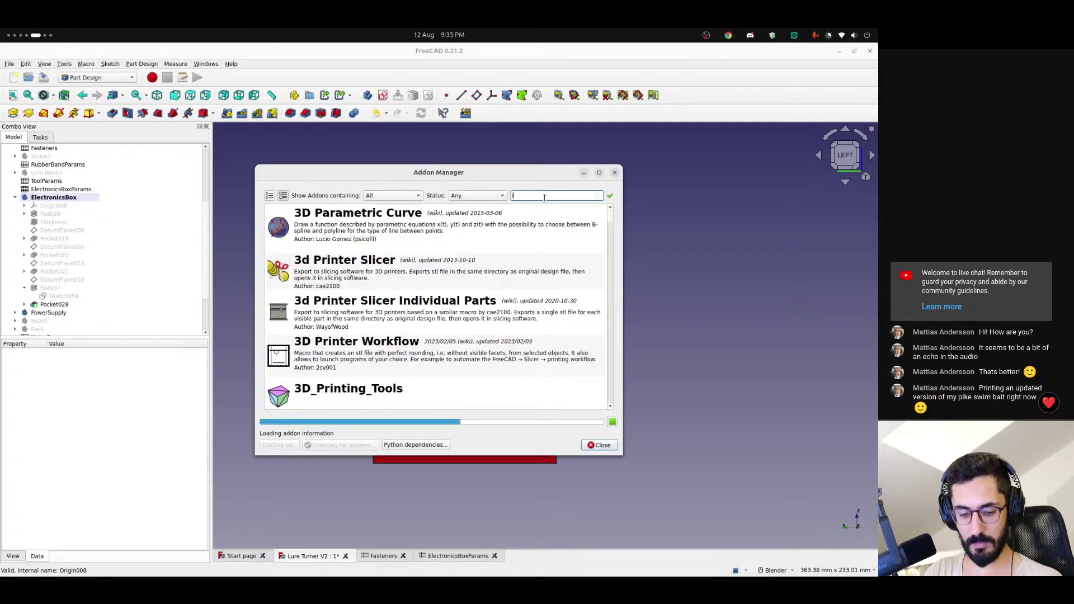
pyautogui.write('w')
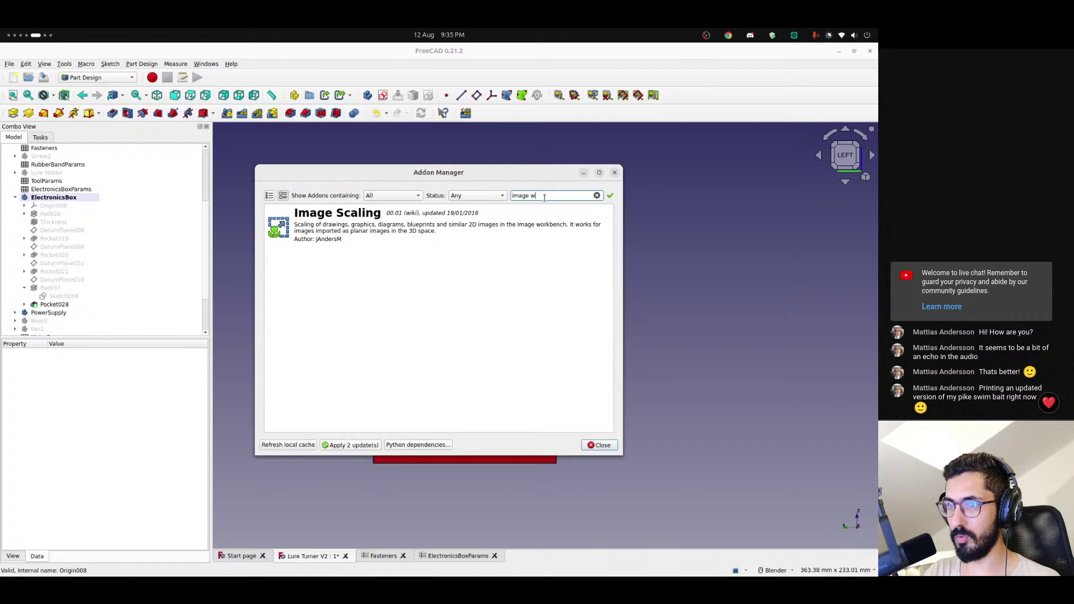
pyautogui.press('BackSpace')
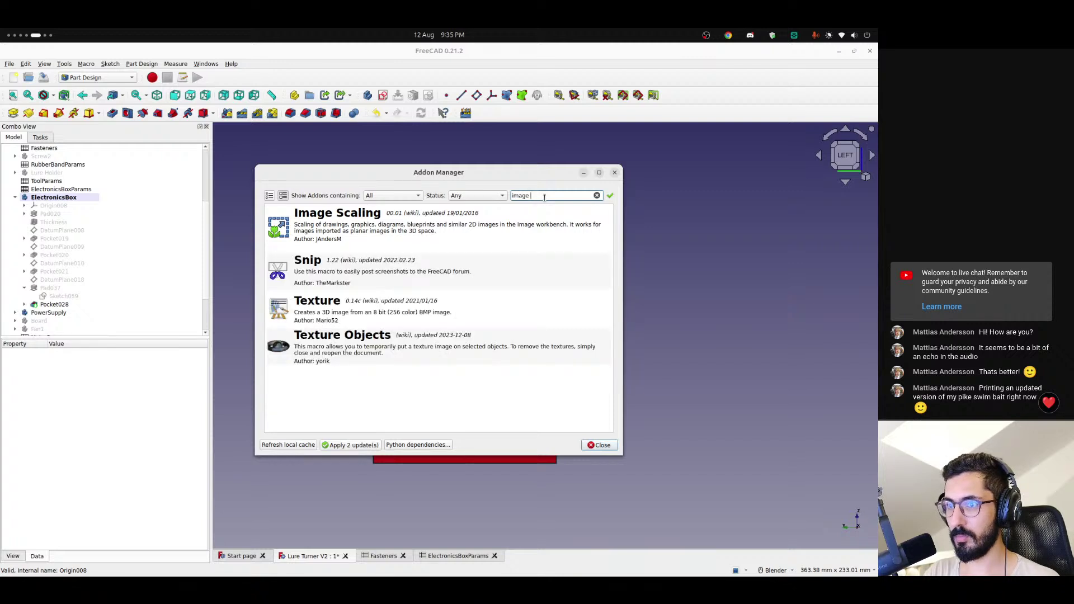
# - Filter the Addon Manager by "image", restrict it to Workbenches and check the status options, keeping Any
pyautogui.press('BackSpace')
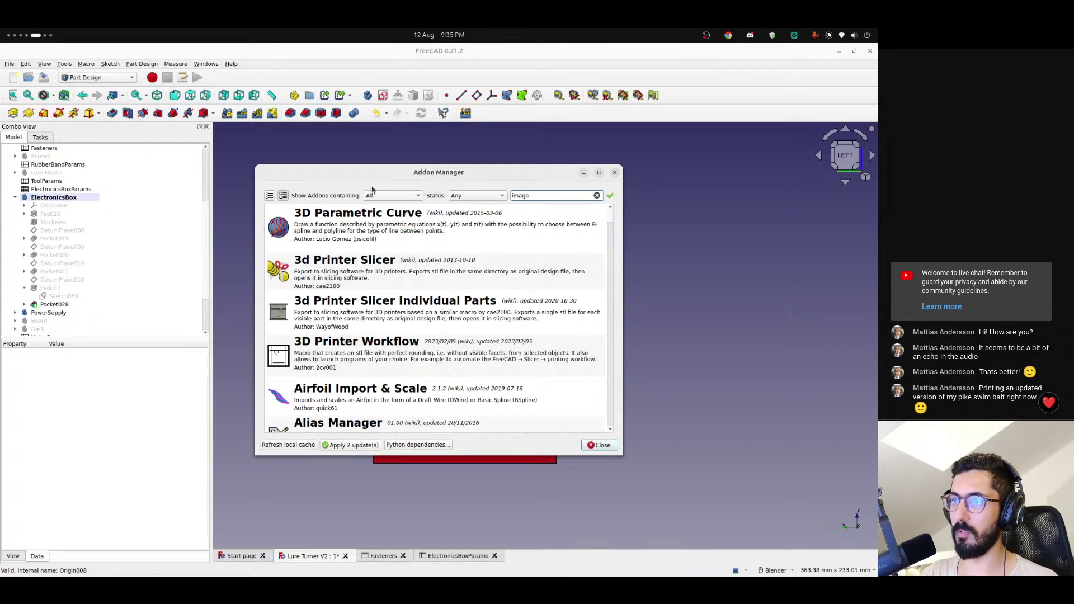
pyautogui.click(394, 196)
pyautogui.click(398, 208)
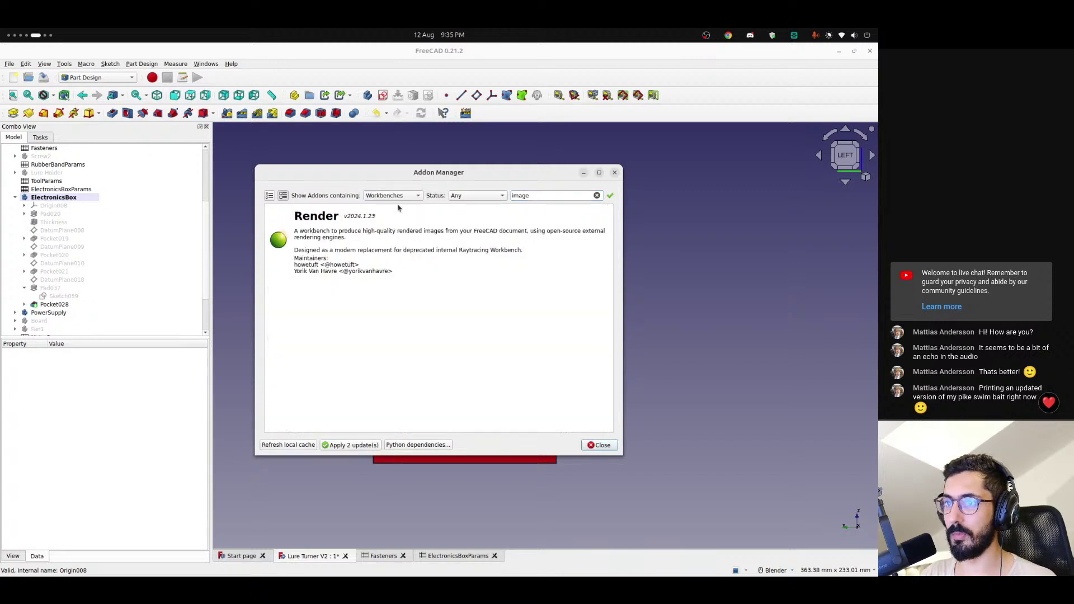
pyautogui.click(466, 197)
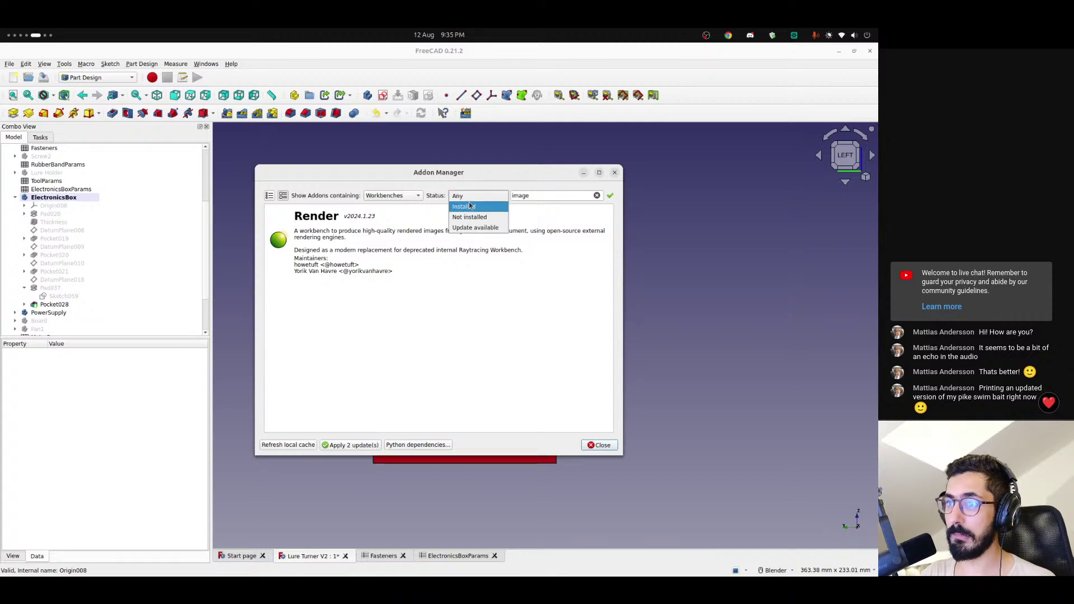
pyautogui.click(467, 195)
pyautogui.click(470, 196)
pyautogui.click(472, 175)
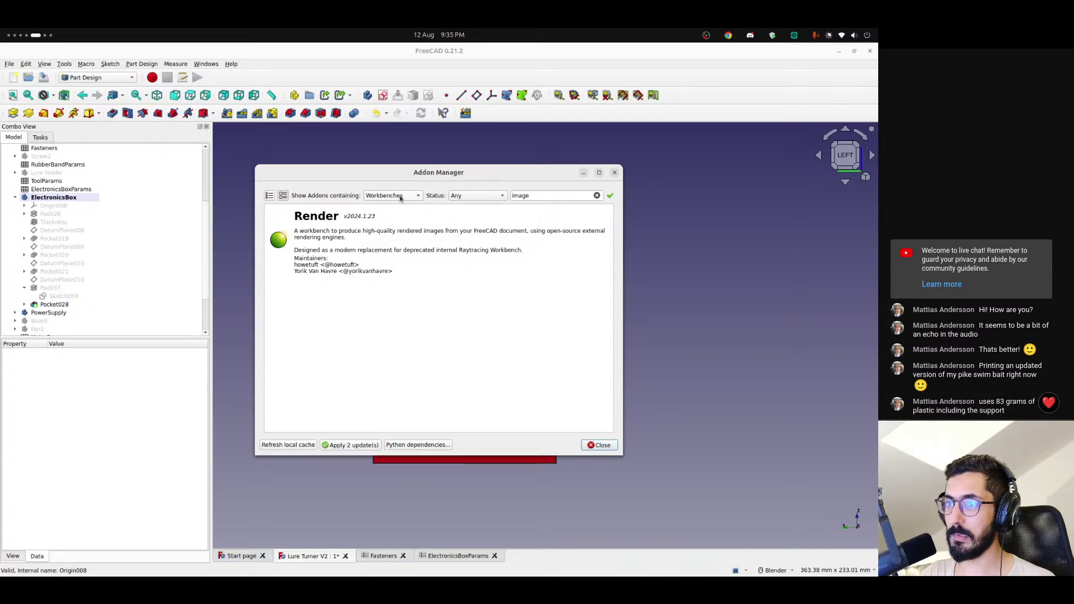
# - Set the addon type back to All, clear the filter text and close the Addon Manager
pyautogui.click(393, 195)
pyautogui.click(385, 184)
pyautogui.click(538, 197)
pyautogui.doubleClick(538, 197)
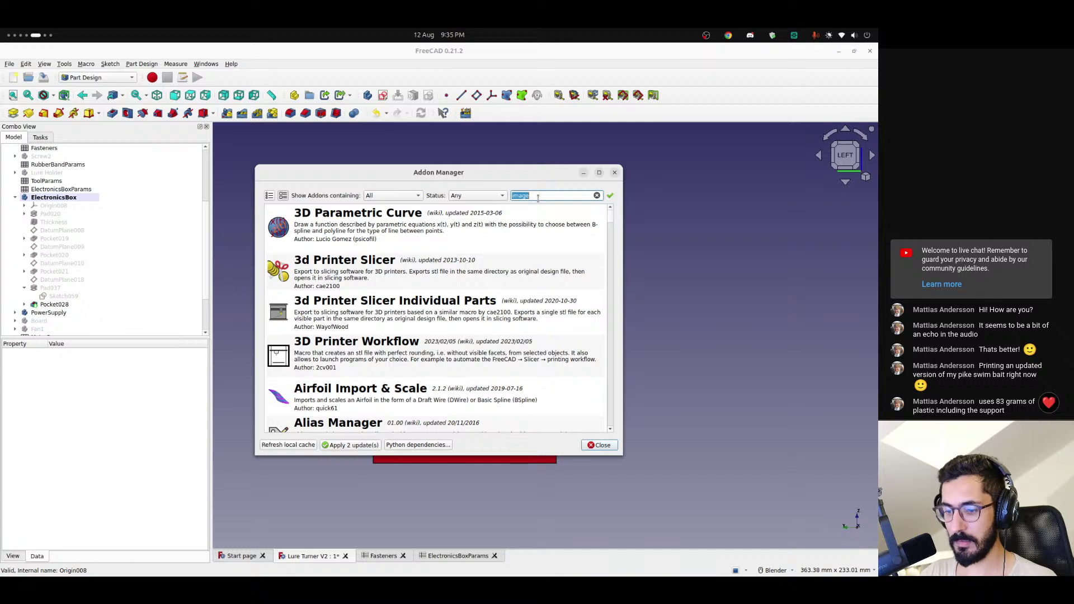
pyautogui.press('BackSpace')
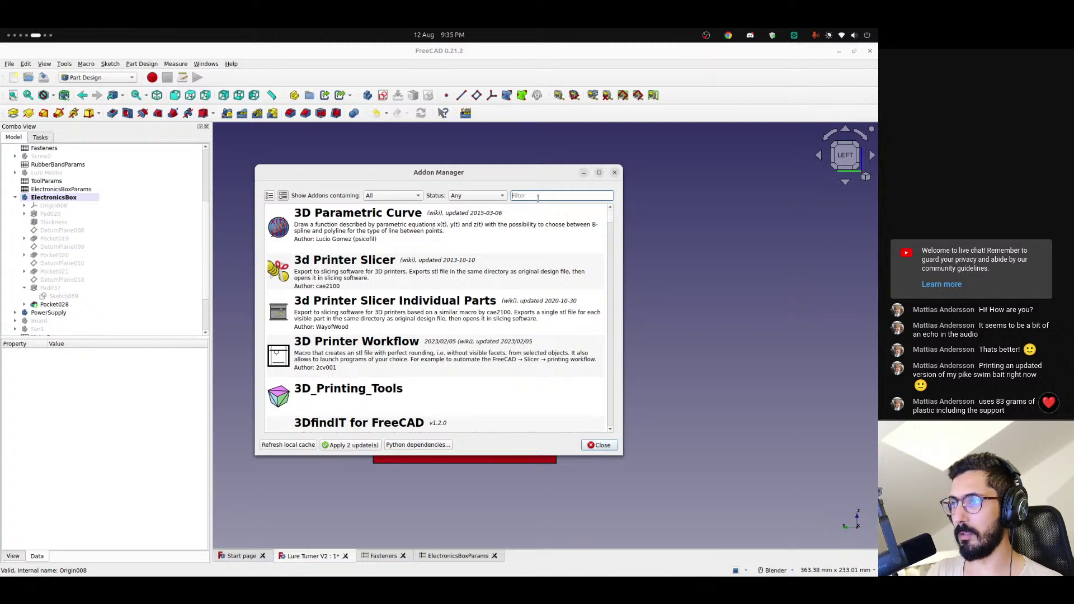
pyautogui.click(614, 172)
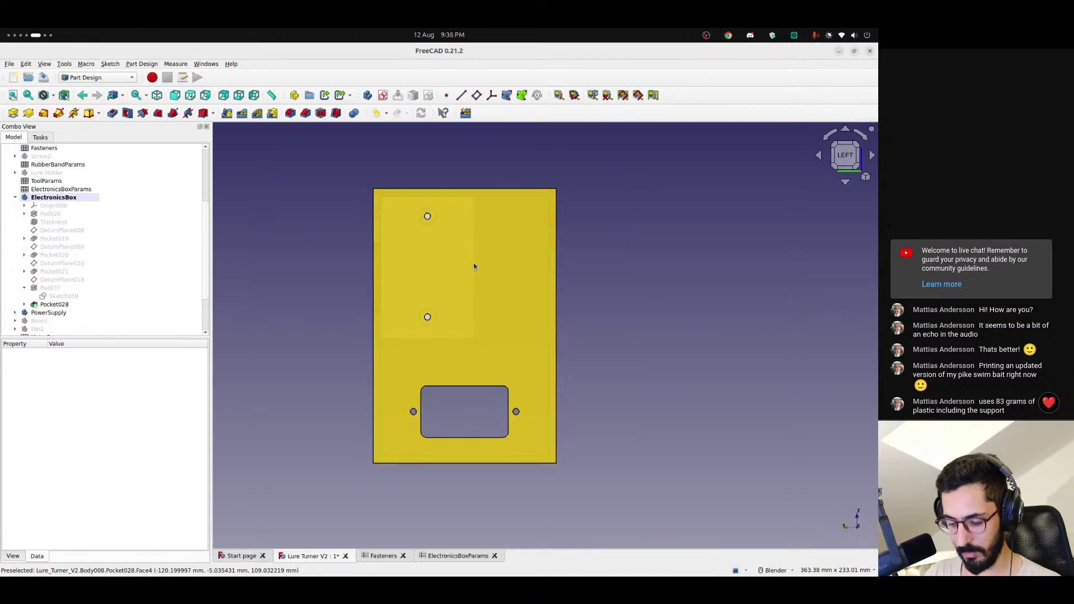
pyautogui.press('XF86AudioLowerVolume')
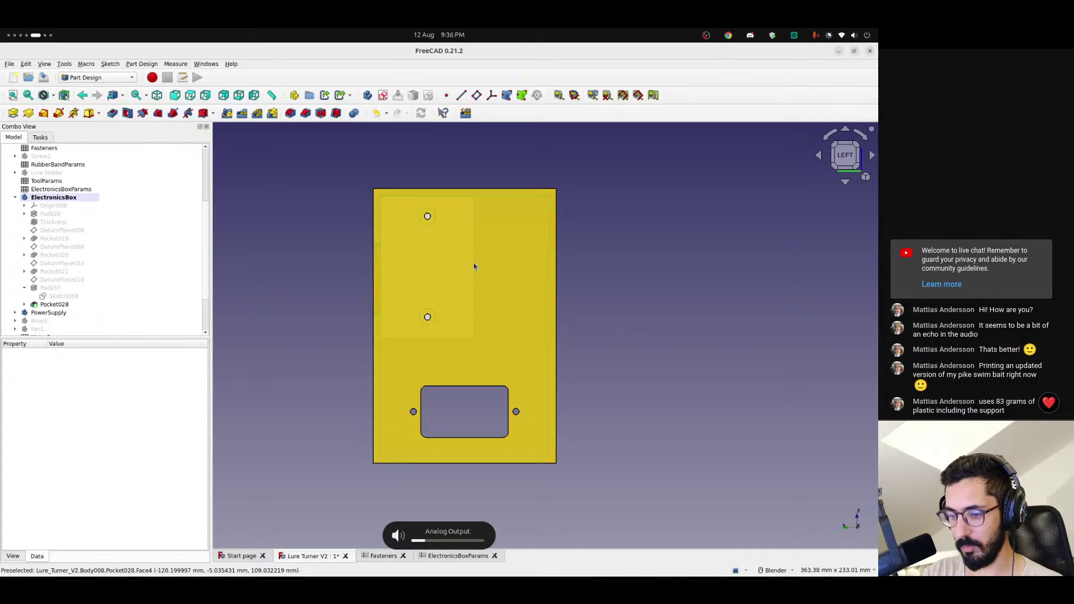
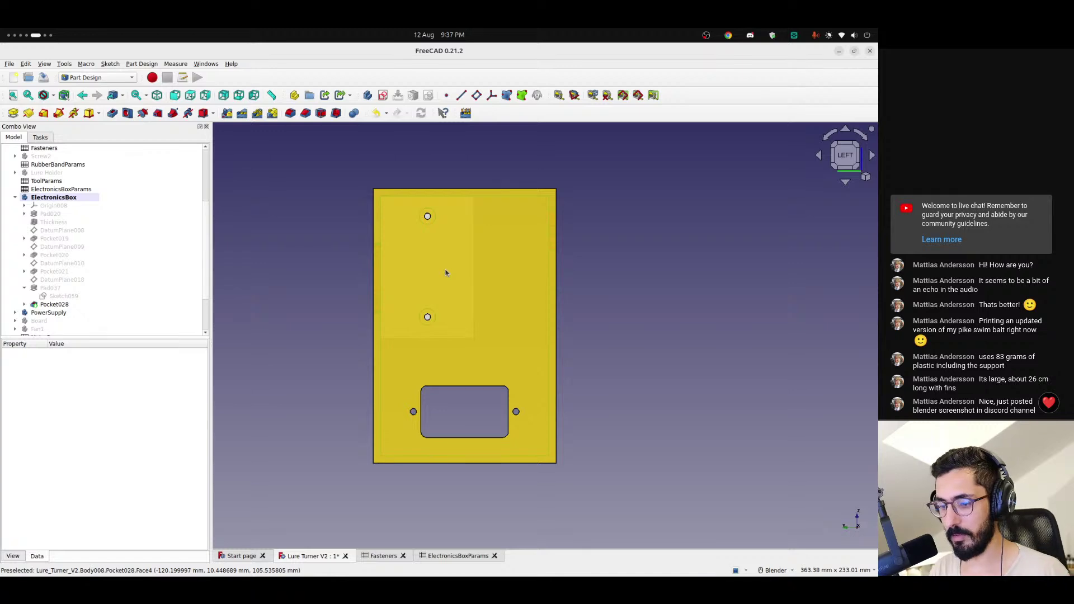
# - Switch to Discord, open the blender channel and view both images of the pike swimbait post at full size
pyautogui.hotkey('alt', 'Tab')
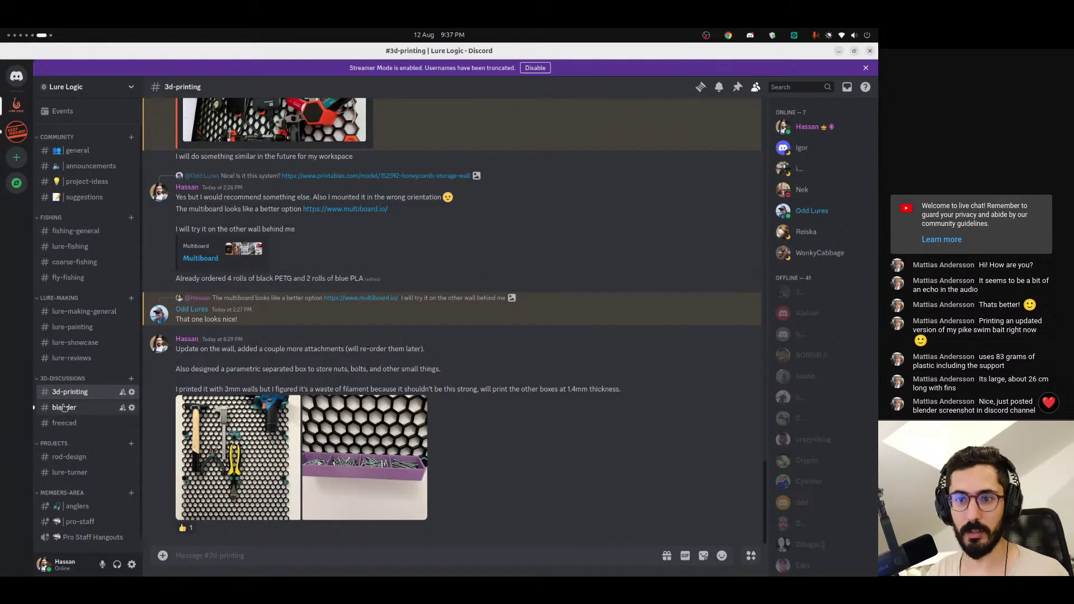
pyautogui.click(64, 408)
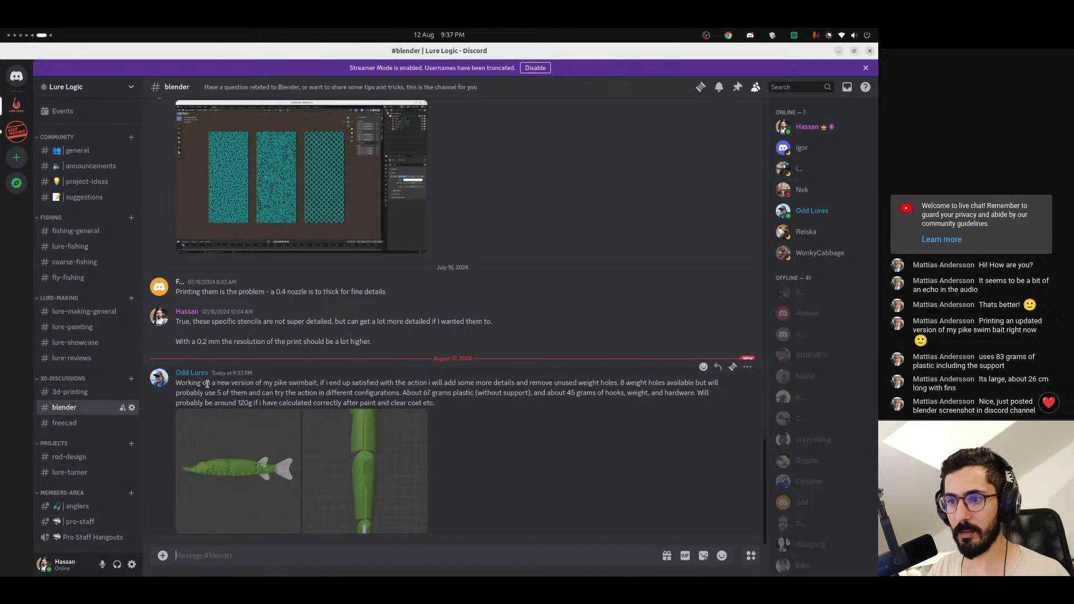
pyautogui.click(258, 457)
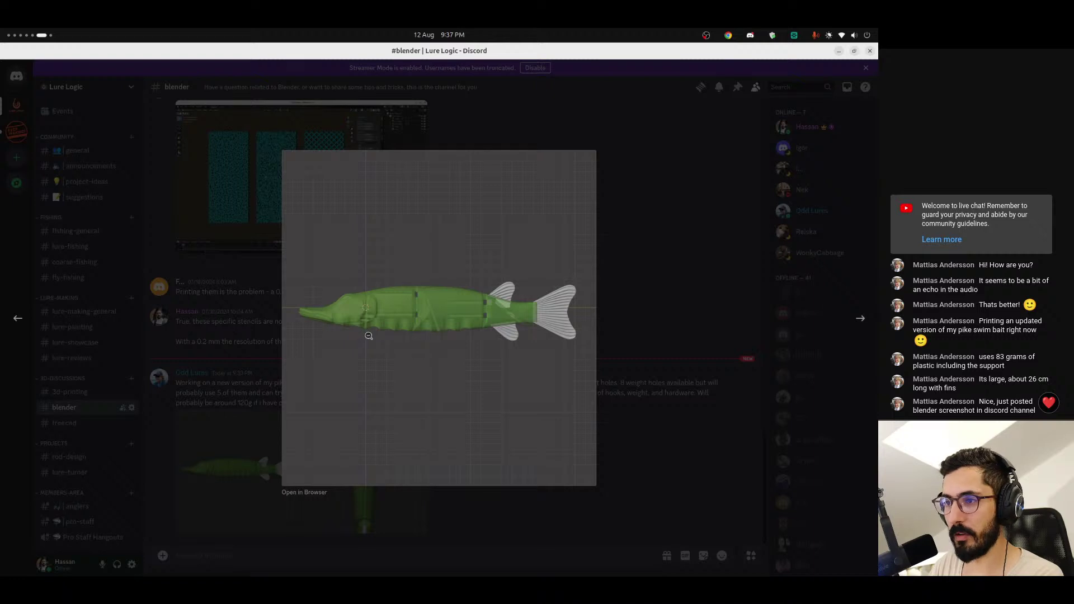
pyautogui.press('Right')
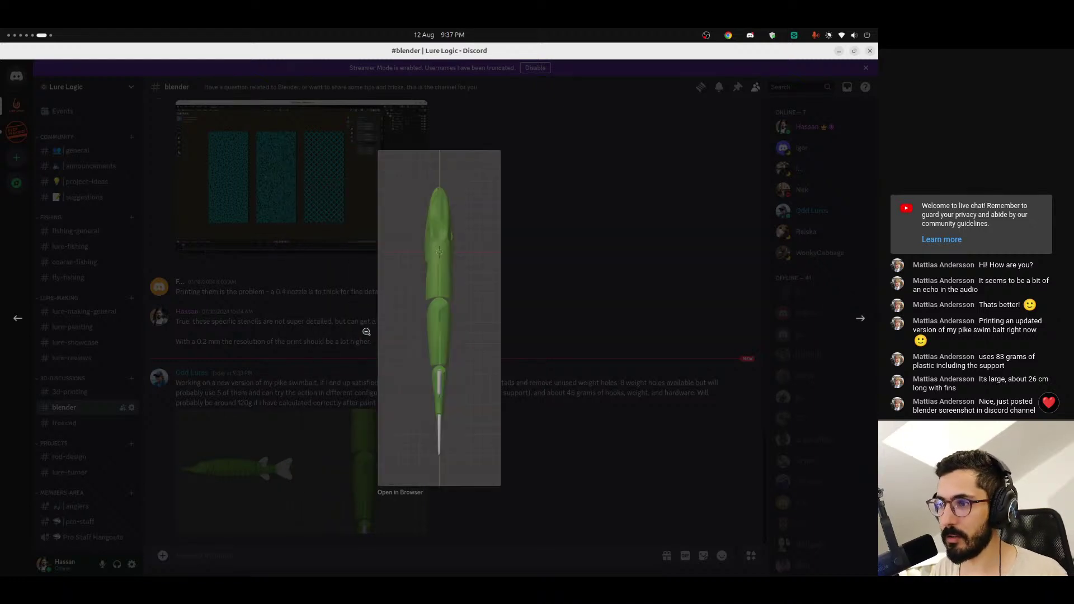
pyautogui.press('Left')
pyautogui.press('Right')
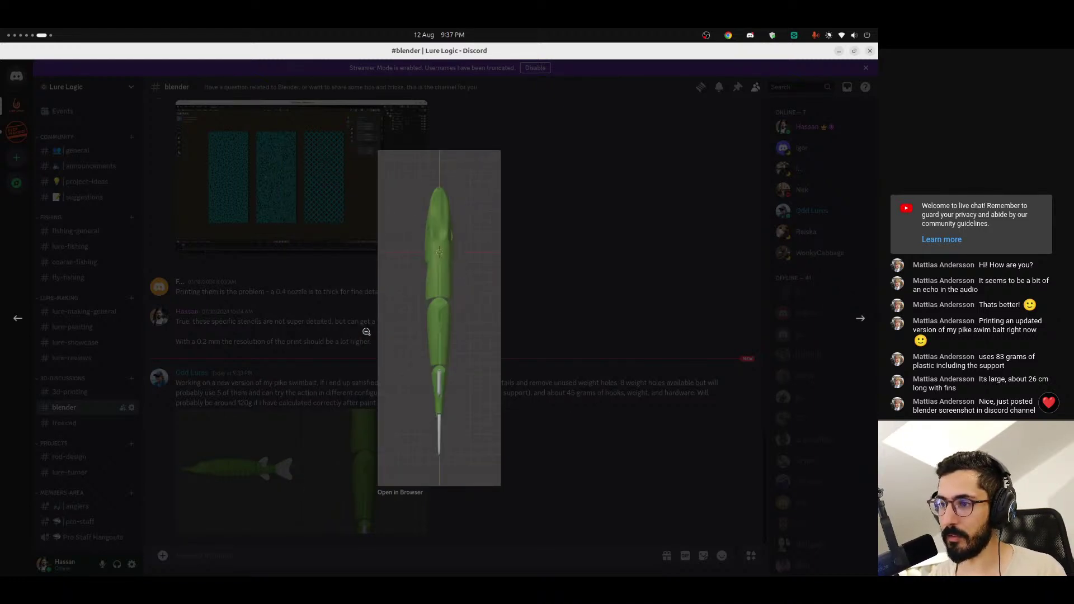
pyautogui.press('Left')
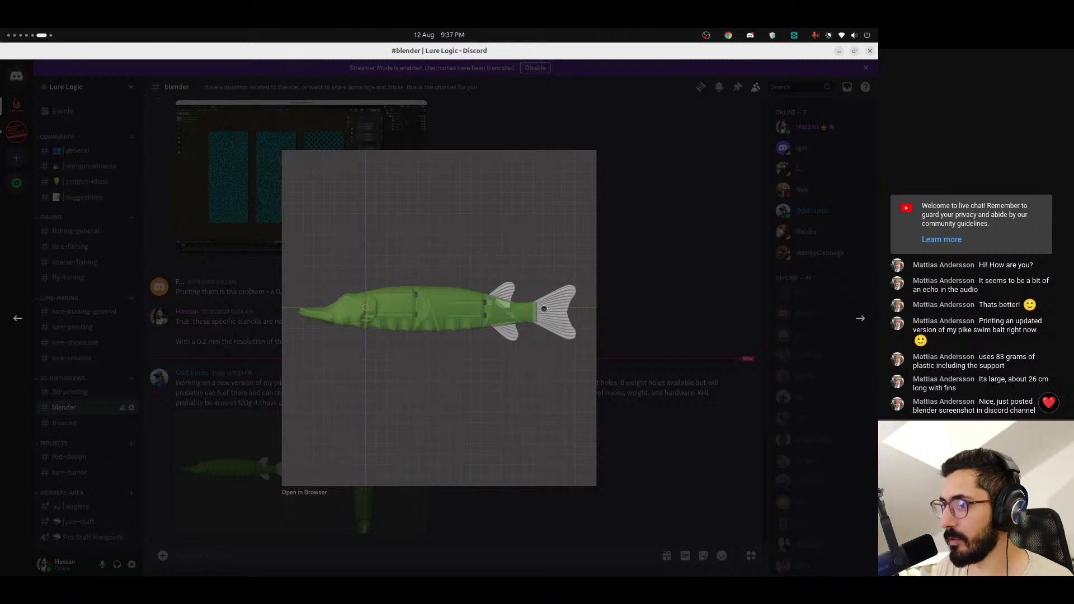
pyautogui.press('Escape')
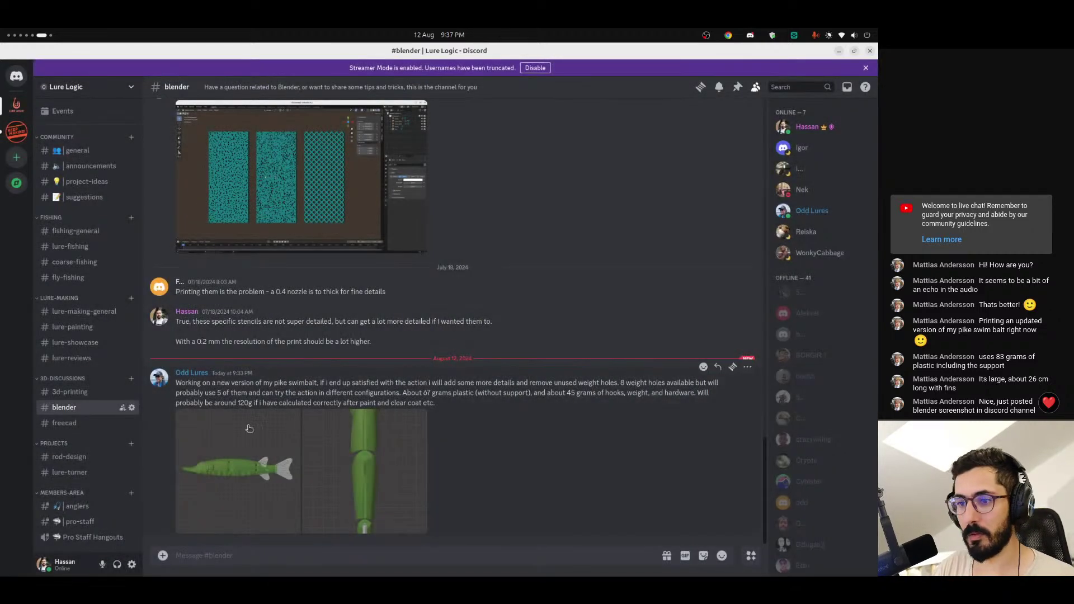
# - Reopen the side-view image of the pike swimbait twice for a closer look, closing it each time
pyautogui.click(264, 462)
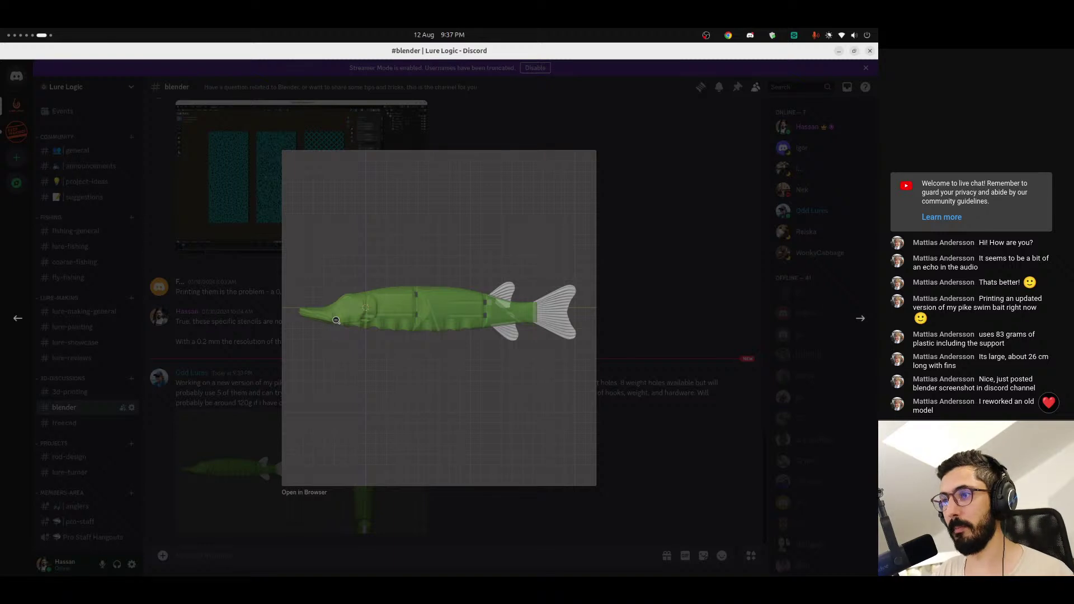
pyautogui.press('Escape')
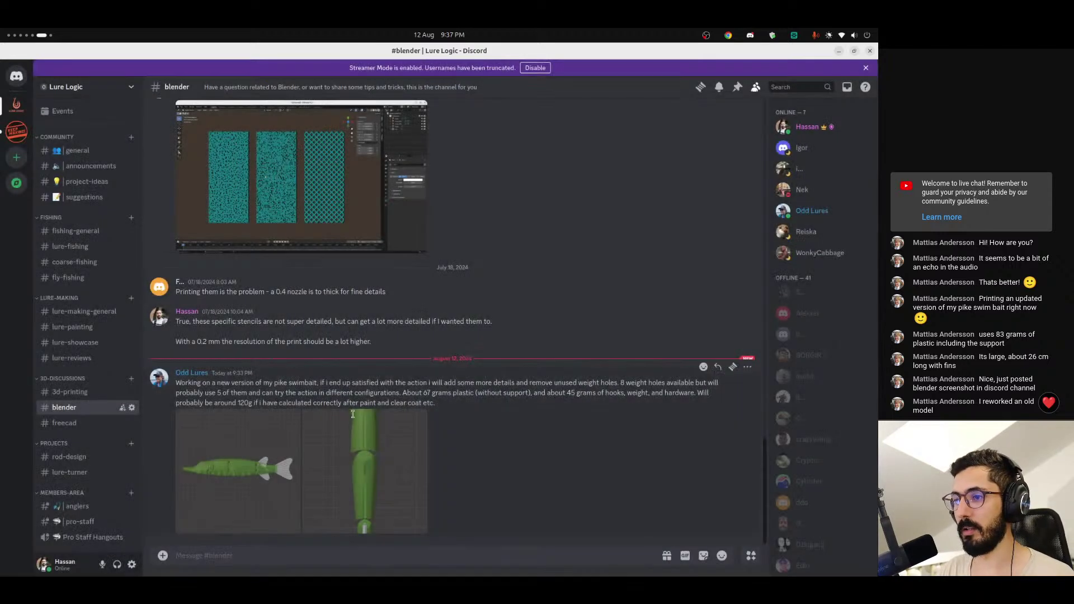
pyautogui.click(261, 449)
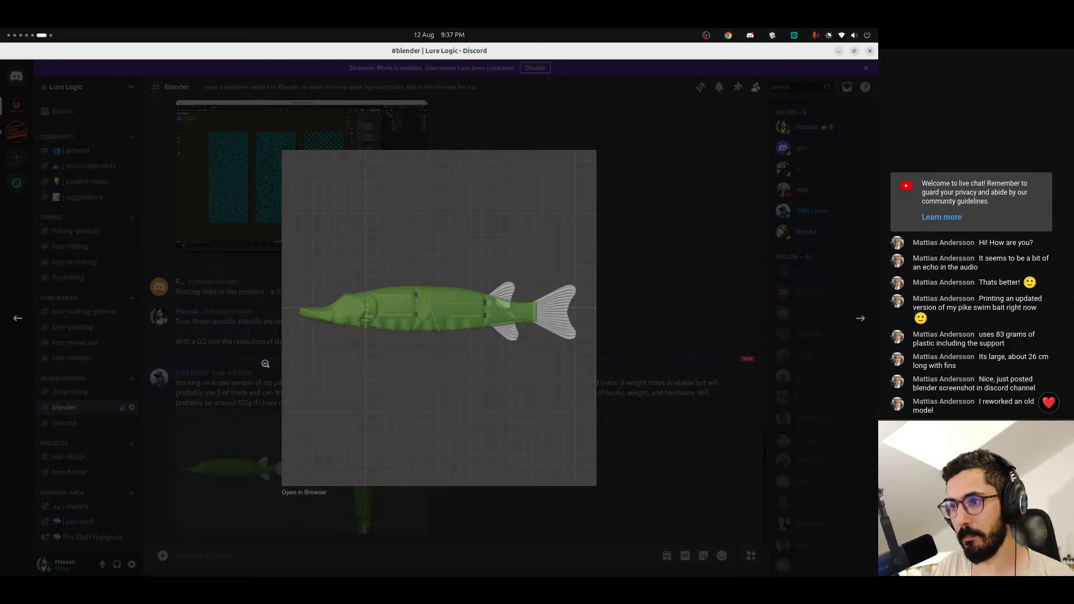
pyautogui.click(268, 353)
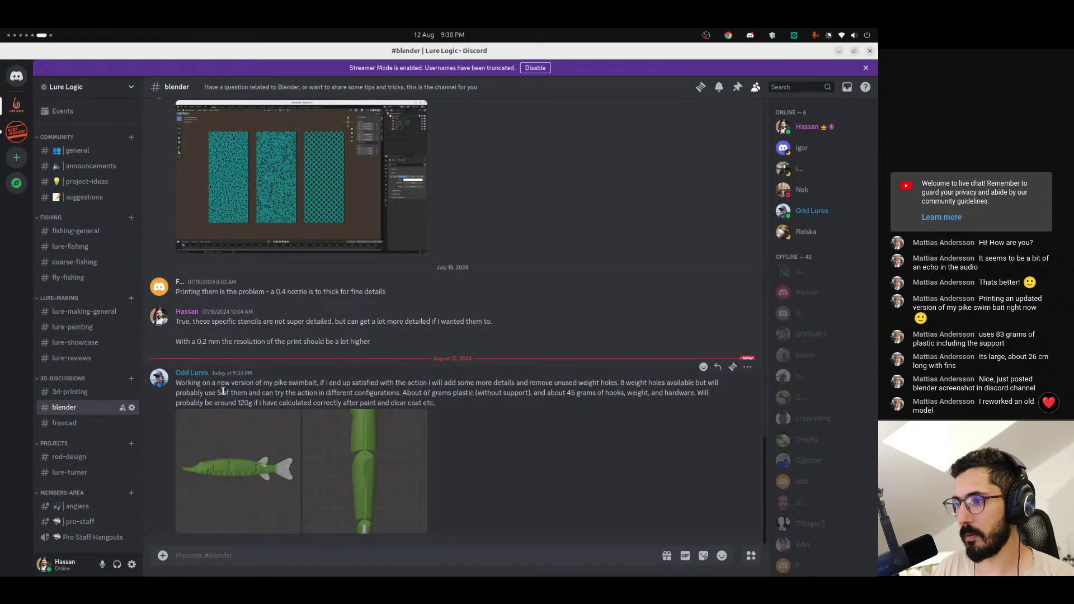
pyautogui.hotkey('alt', 'Tab')
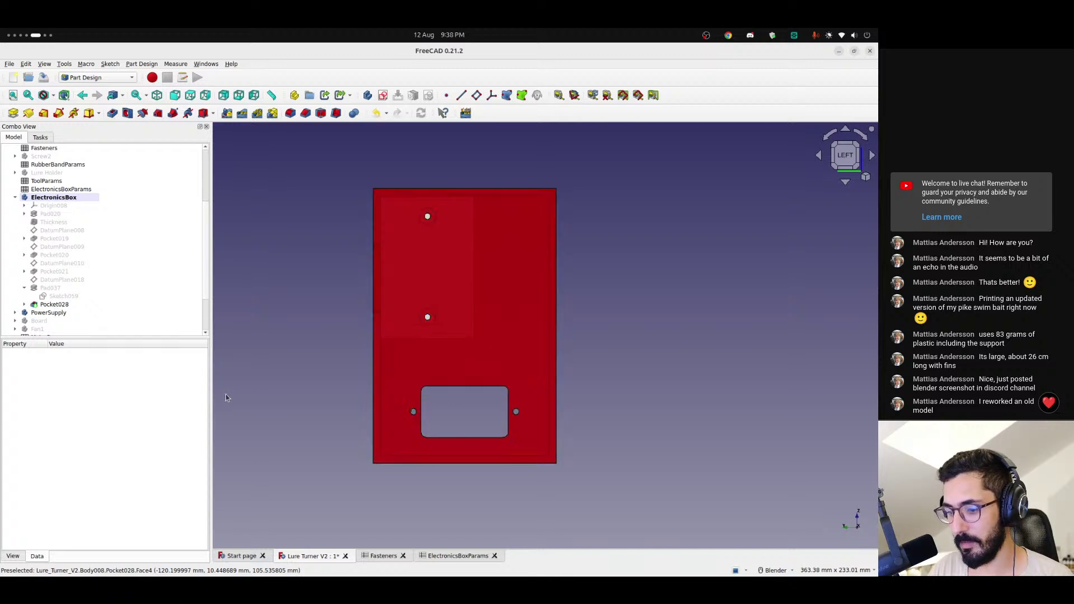
pyautogui.scroll(-1, 227, 394)
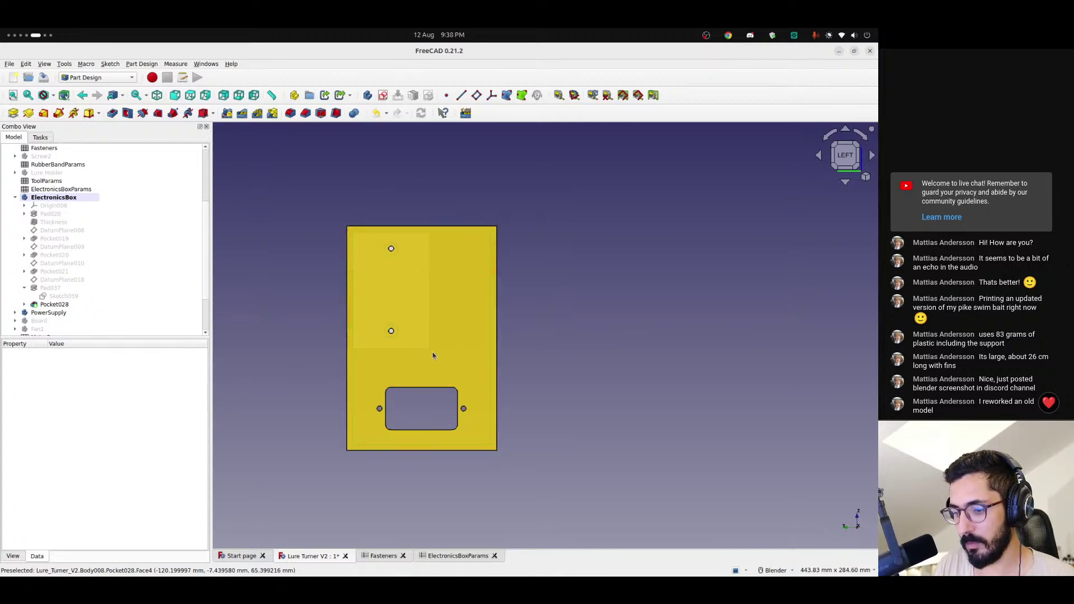
pyautogui.keyDown('shift'); pyautogui.moveTo(434, 356); pyautogui.dragTo(372, 431, button='middle'); pyautogui.keyUp('shift')
pyautogui.scroll(3, 421, 324)
pyautogui.moveTo(443, 371)
pyautogui.keyDown('shift'); pyautogui.mouseDown(button='middle')
pyautogui.moveTo(442, 332)
pyautogui.moveTo(439, 370)
pyautogui.mouseUp(button='middle'); pyautogui.keyUp('shift')
pyautogui.scroll(-3, 439, 370)
# - Return to the Discord blender channel and examine the joints and body of the pike swimbait in its side-view image
pyautogui.hotkey('ctrl', 'alt', 'Right')
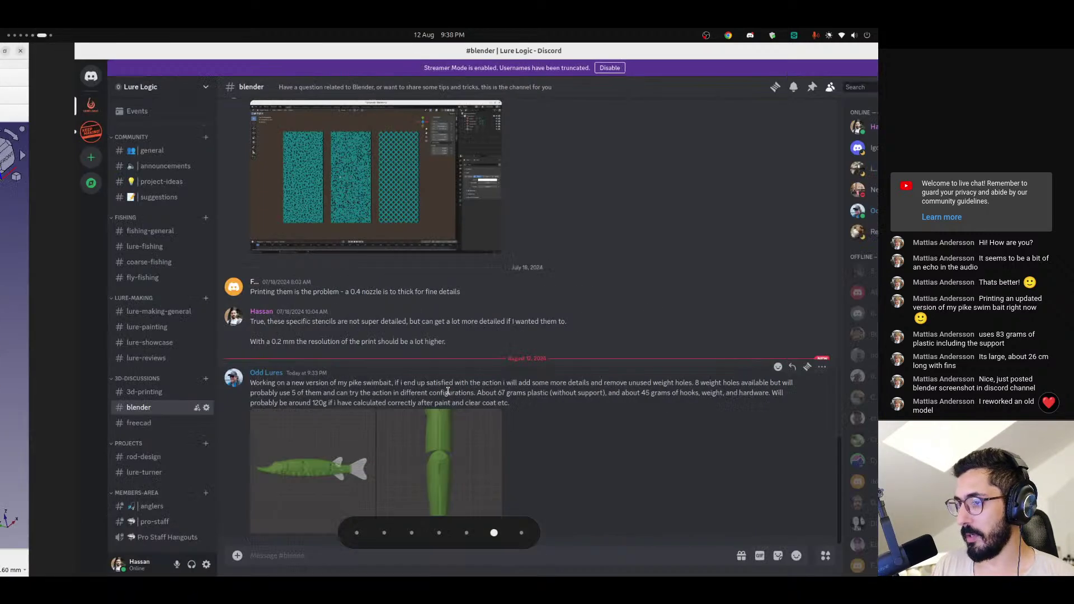
pyautogui.click(275, 441)
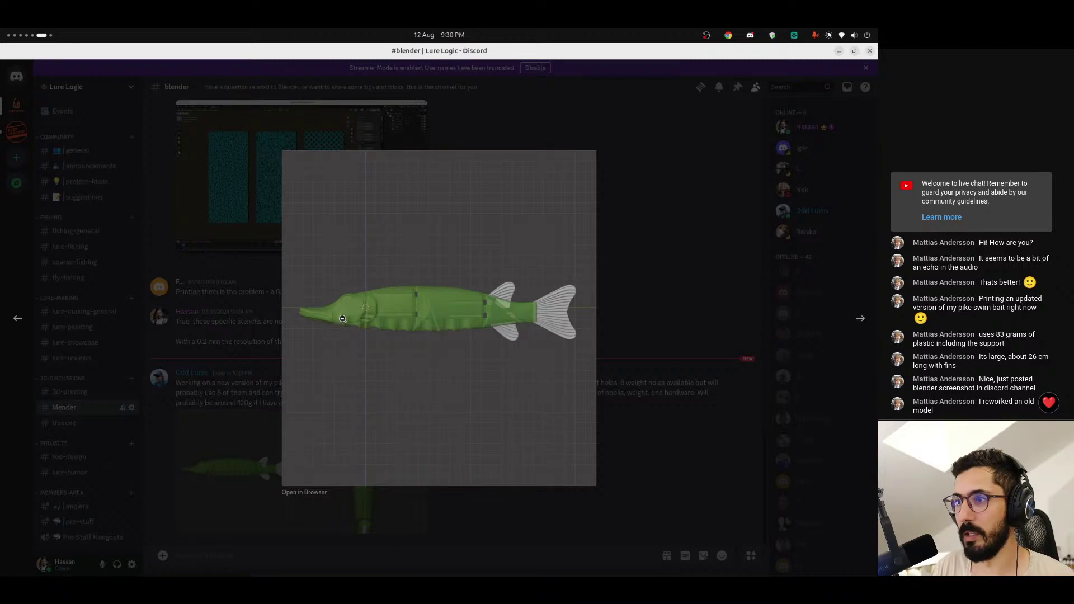
pyautogui.rightClick(346, 317)
pyautogui.click(268, 430)
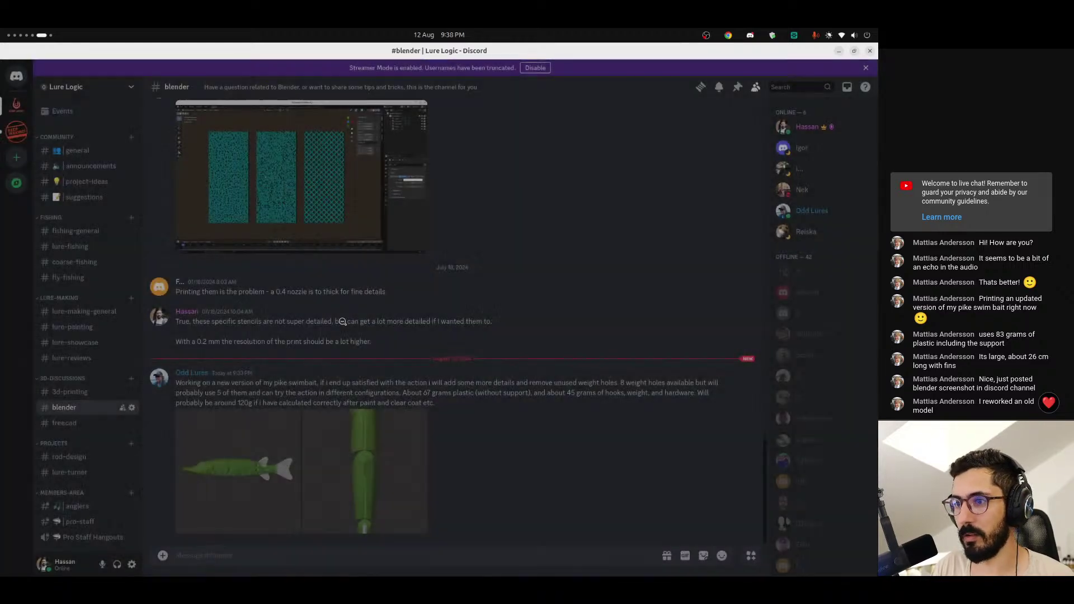
pyautogui.click(267, 430)
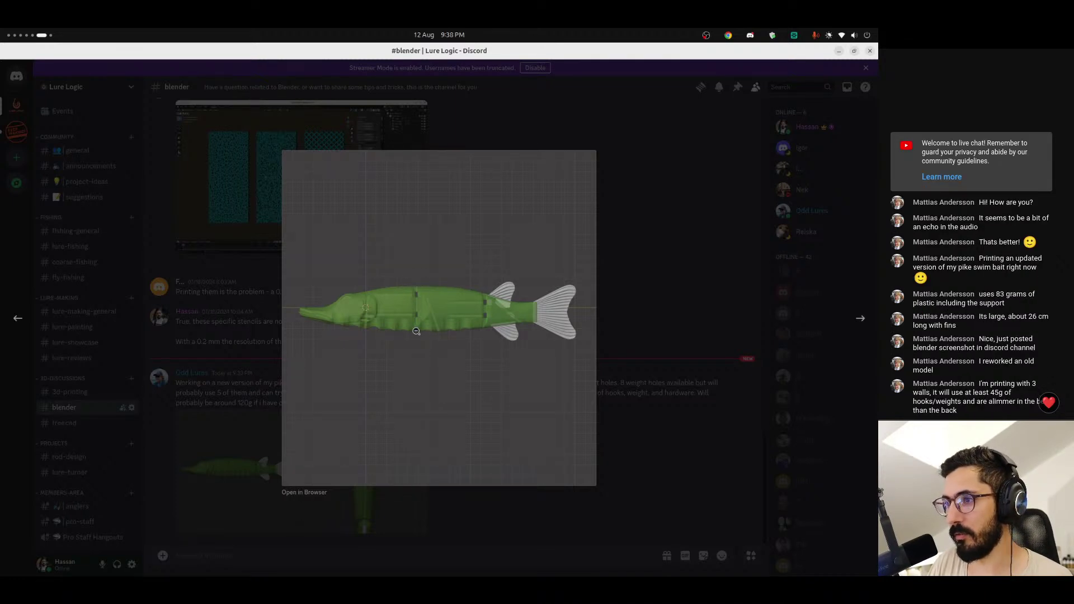
pyautogui.press('Escape')
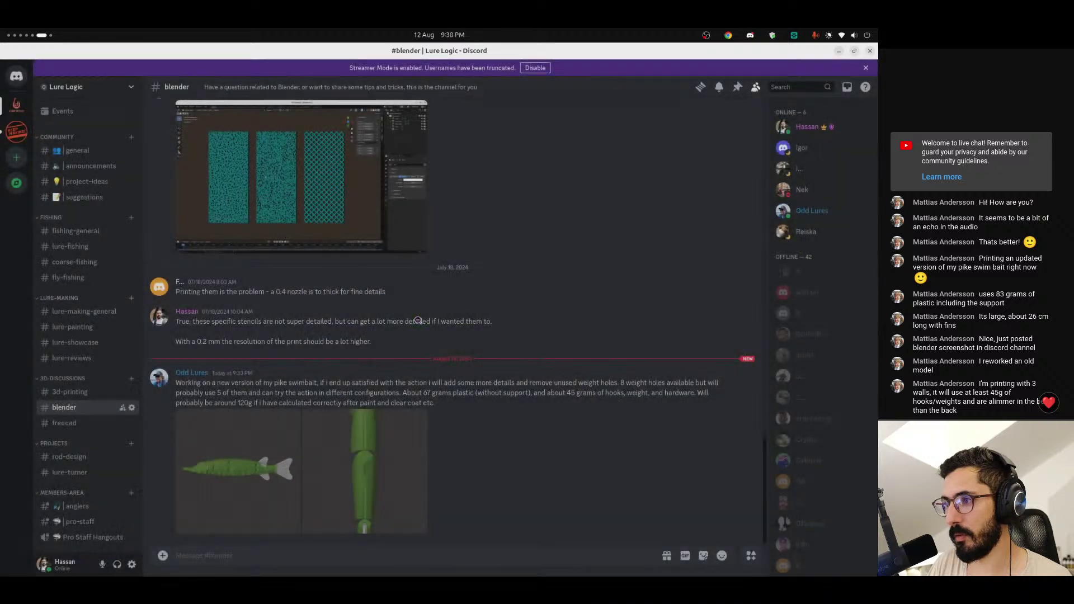
pyautogui.click(260, 439)
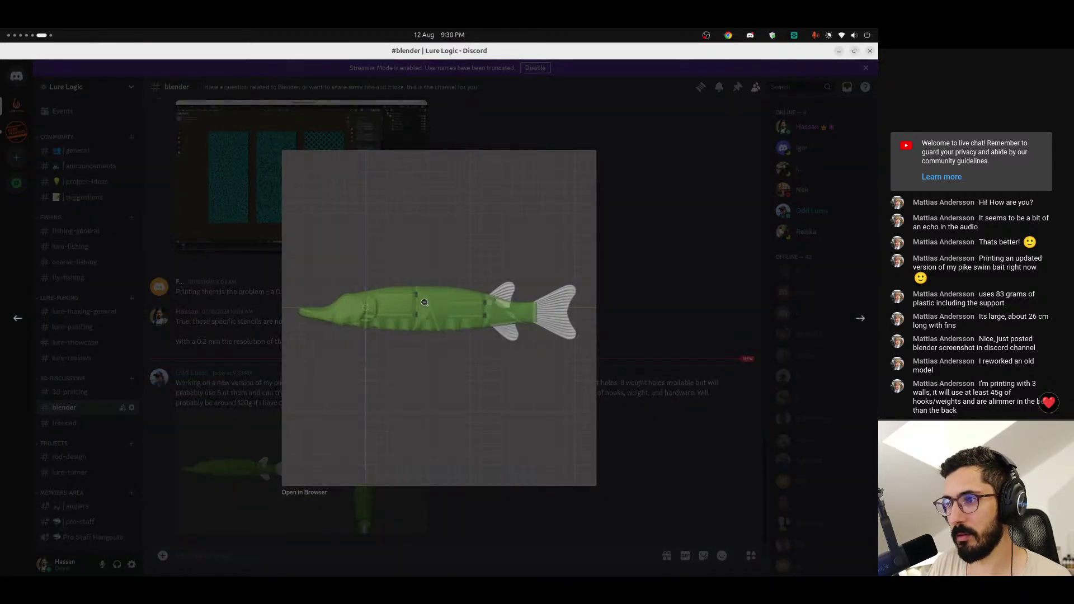
pyautogui.press('Escape')
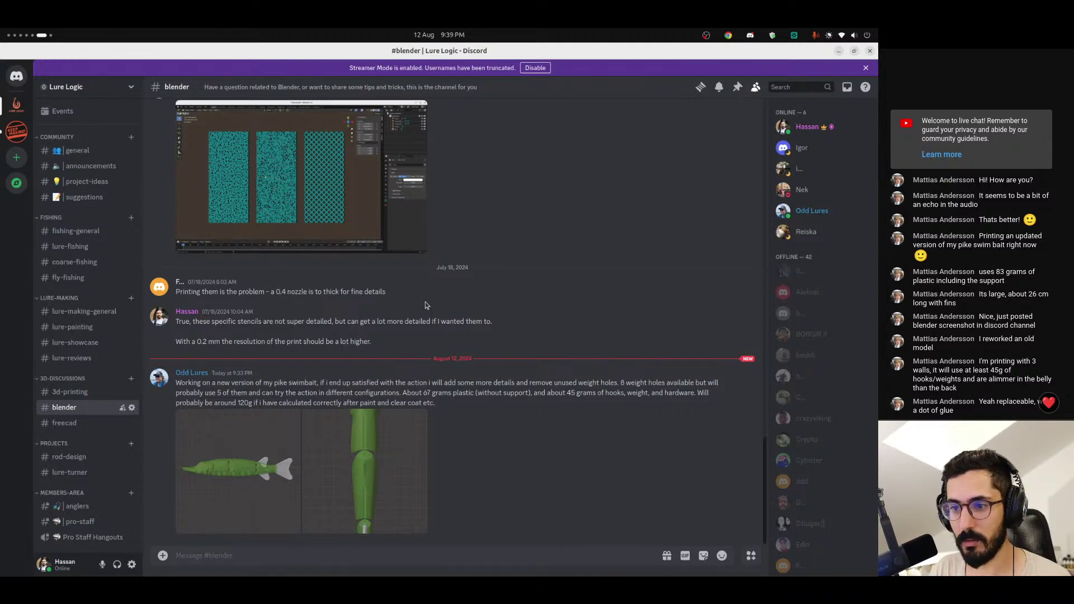
pyautogui.click(241, 486)
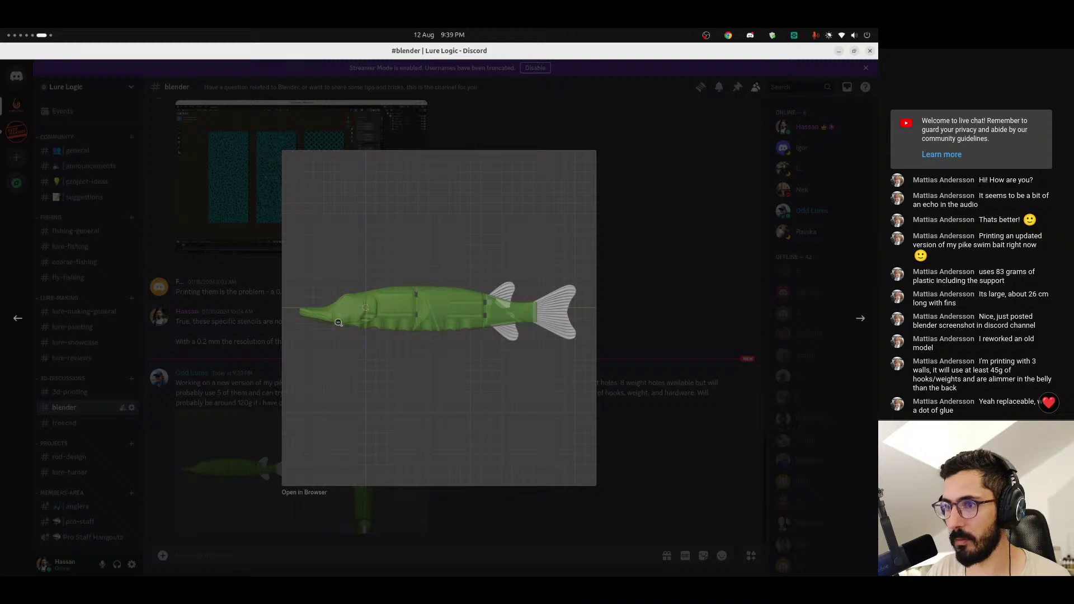
pyautogui.click(450, 351)
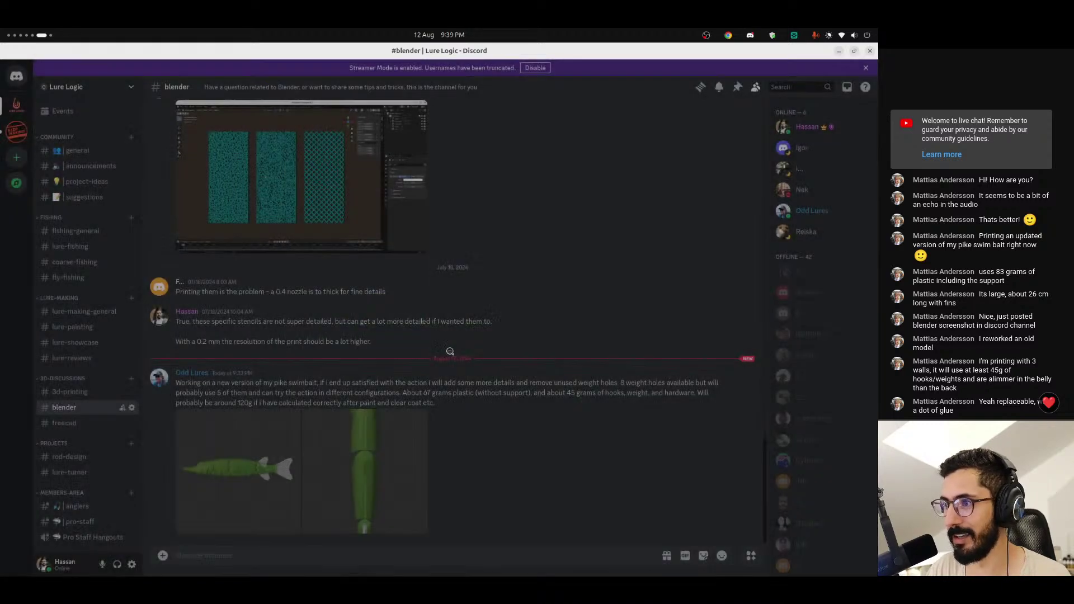
# - Switch back to FreeCAD, show the electronics box from the left and look through the workbench list
pyautogui.hotkey('alt', 'Tab')
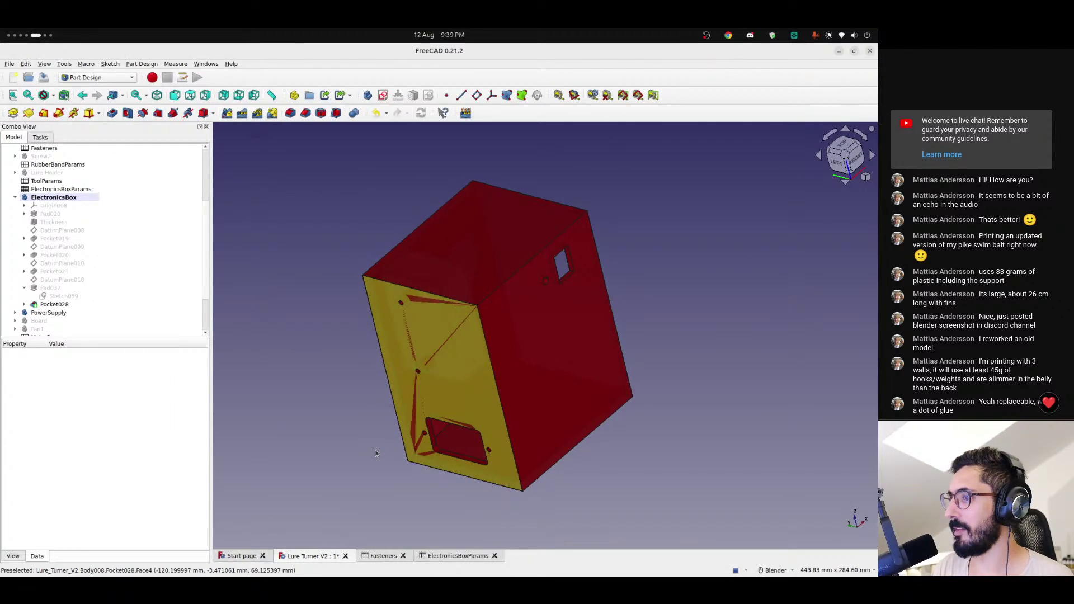
pyautogui.moveTo(448, 400); pyautogui.dragTo(516, 381, button='middle')
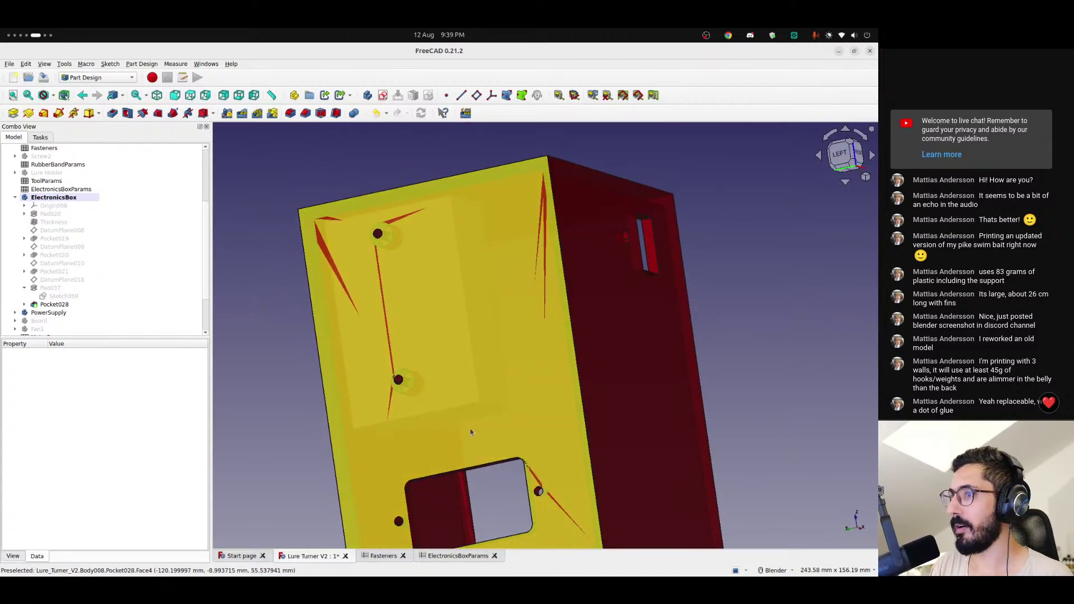
pyautogui.scroll(-3, 503, 386)
pyautogui.press('6')
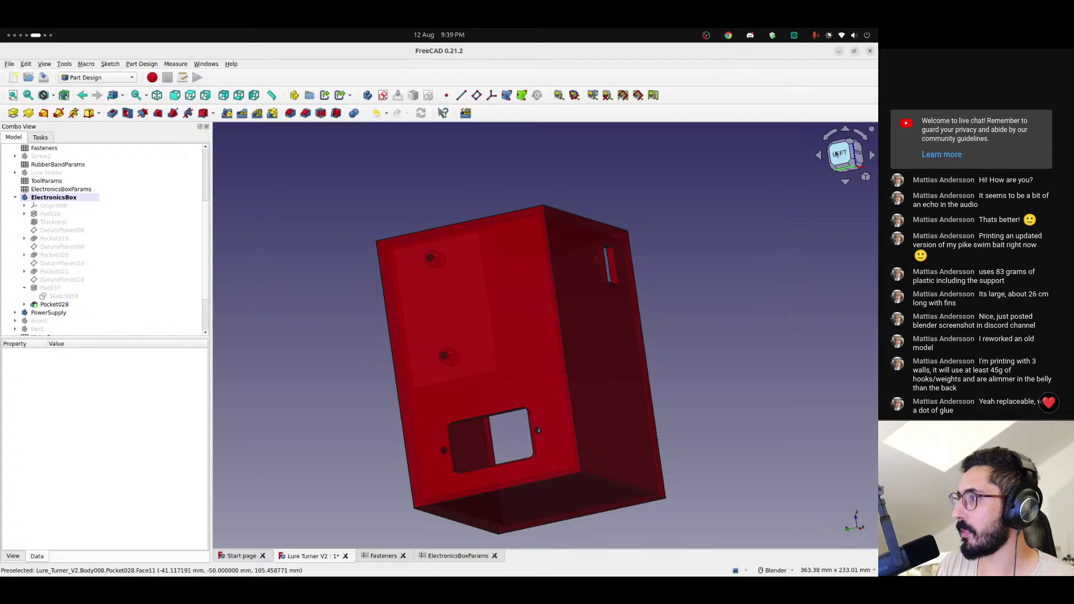
pyautogui.click(95, 78)
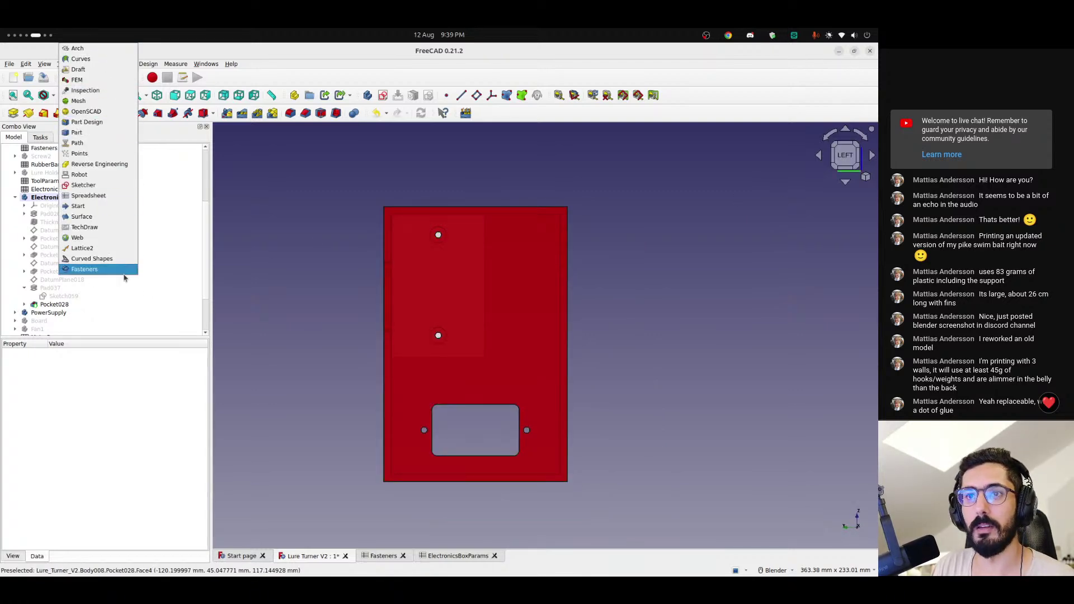
# - Close the workbench list, switch to the browser and search Google in a new tab for "freecad image workbench missing"
pyautogui.click(338, 312)
pyautogui.hotkey('alt', 'Tab')
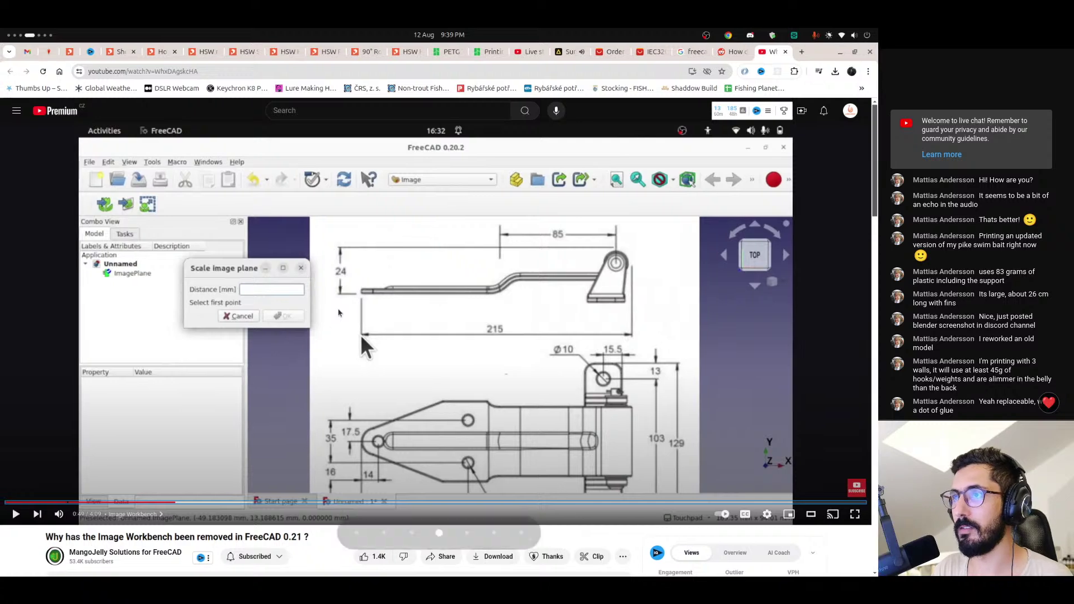
pyautogui.hotkey('ctrl', 't')
pyautogui.write('f')
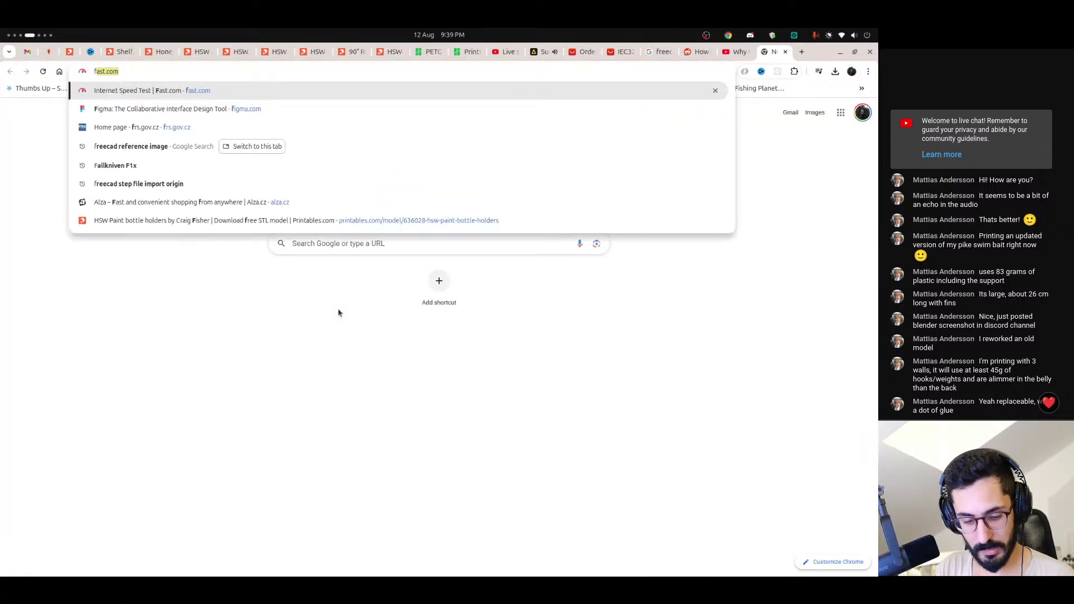
pyautogui.write('reecad image workb')
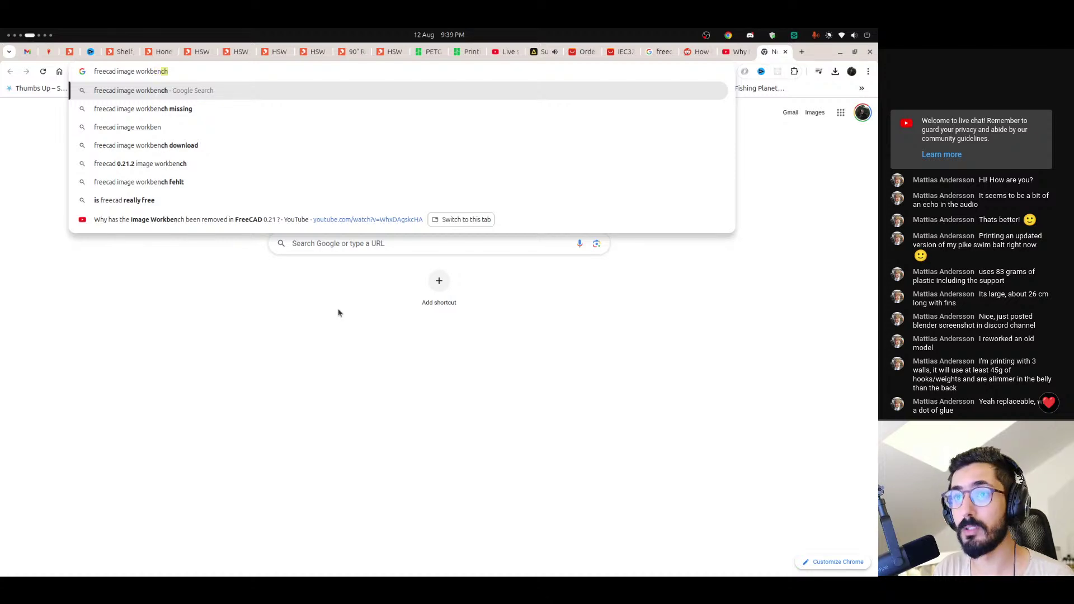
pyautogui.write('en')
pyautogui.press('Down')
pyautogui.press('Return')
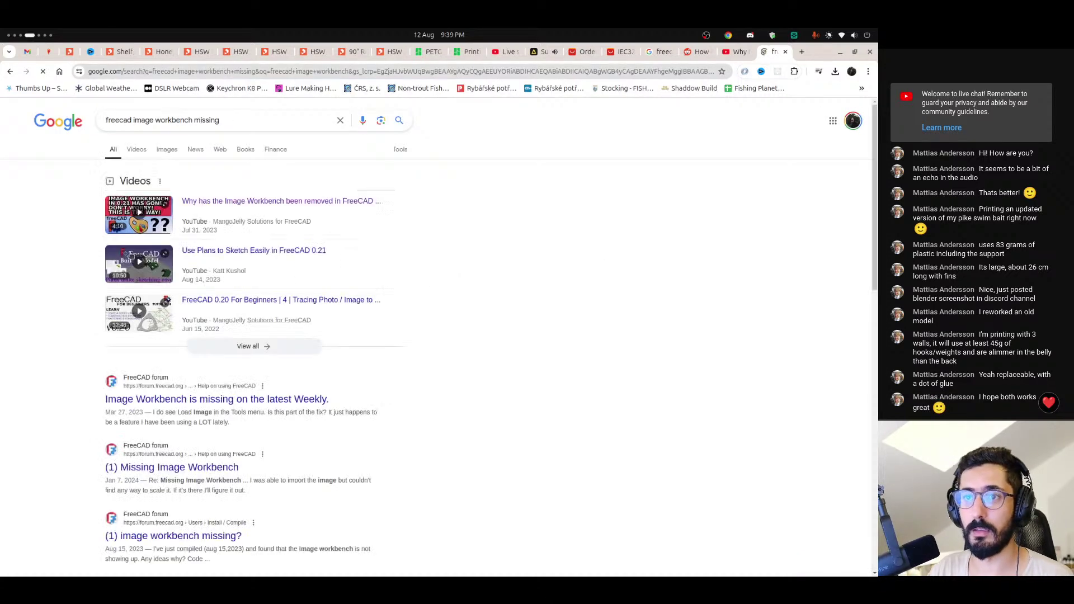
# - Read the replies in the forum topic "Image Workbench is missing on the latest Weekly." and return to the search results
pyautogui.click(224, 400)
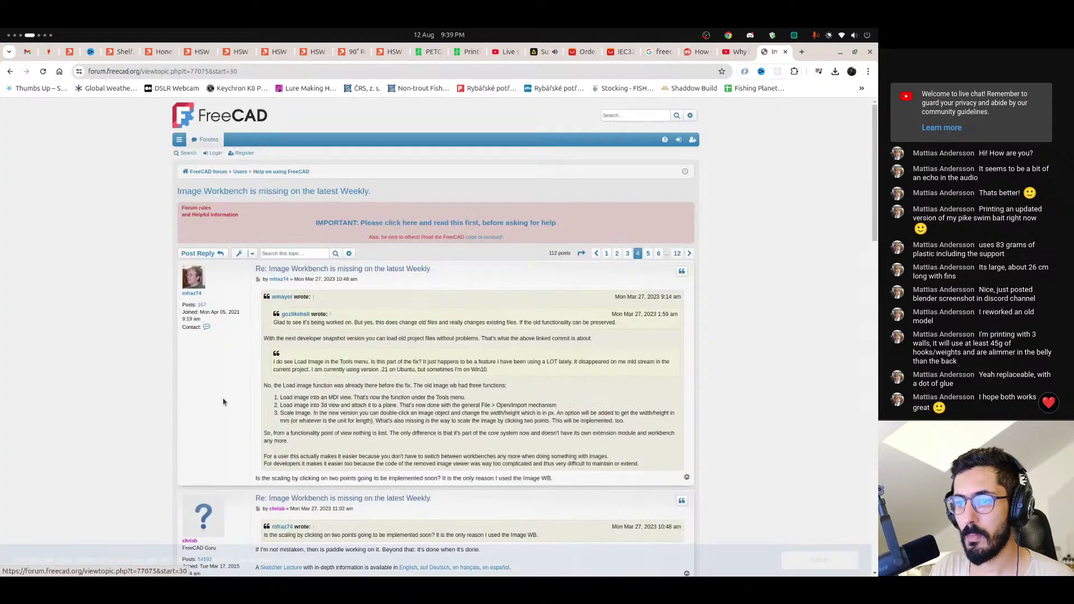
pyautogui.scroll(-4, 288, 331)
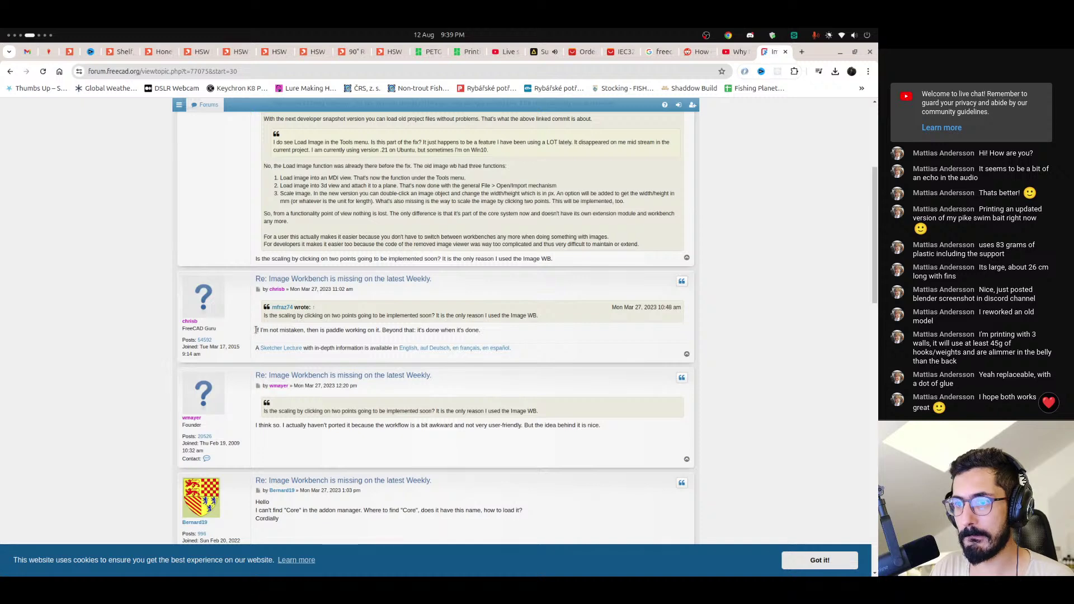
pyautogui.moveTo(255, 331); pyautogui.dragTo(368, 330)
pyautogui.scroll(-1, 384, 328)
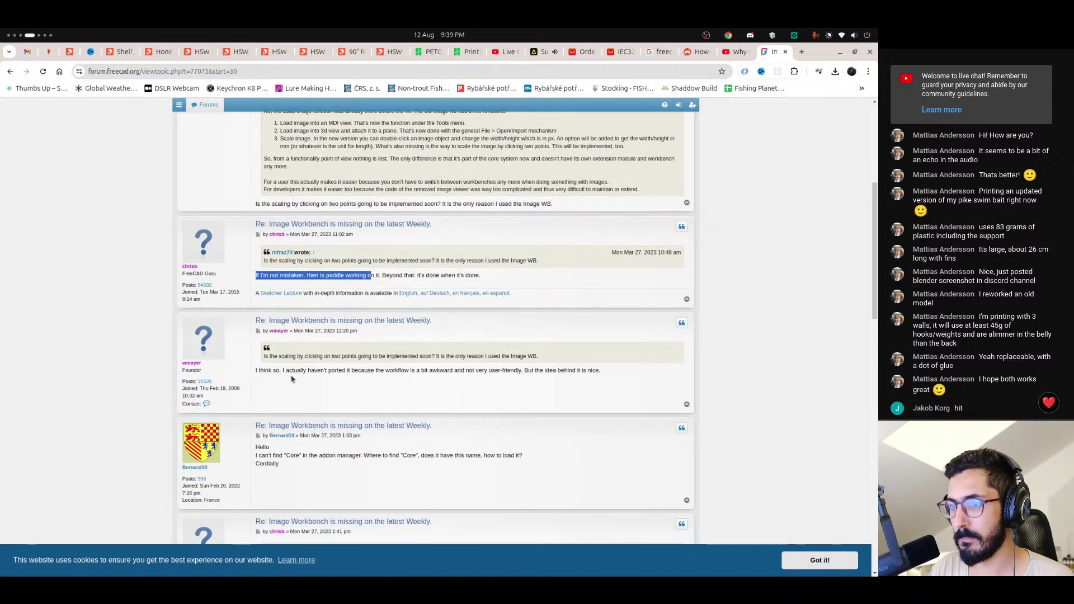
pyautogui.moveTo(297, 370); pyautogui.dragTo(342, 370)
pyautogui.scroll(-2, 293, 354)
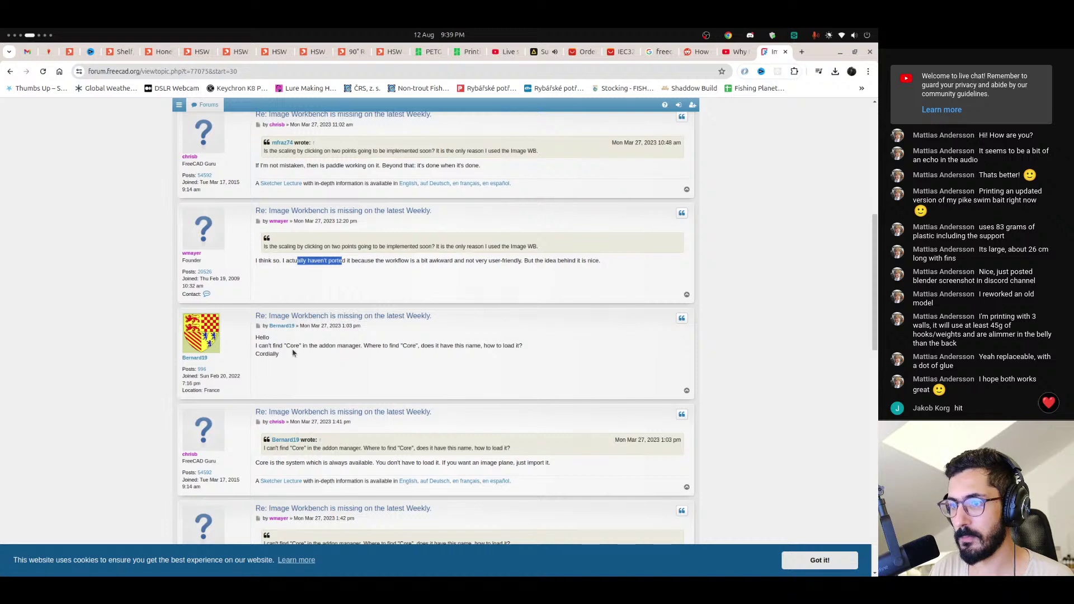
pyautogui.scroll(-1, 293, 353)
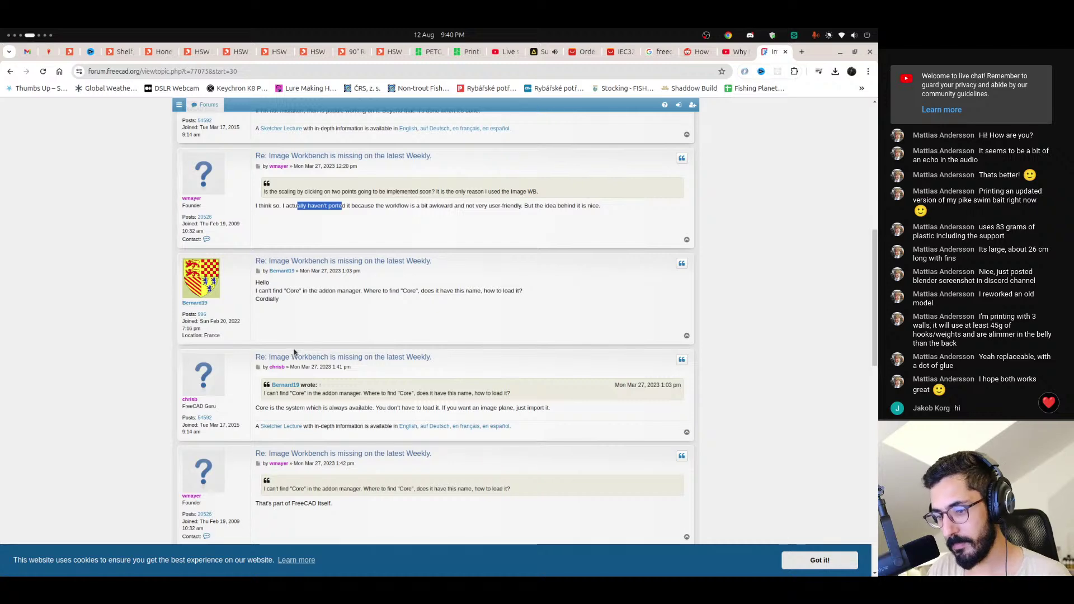
pyautogui.hotkey('alt', 'Left')
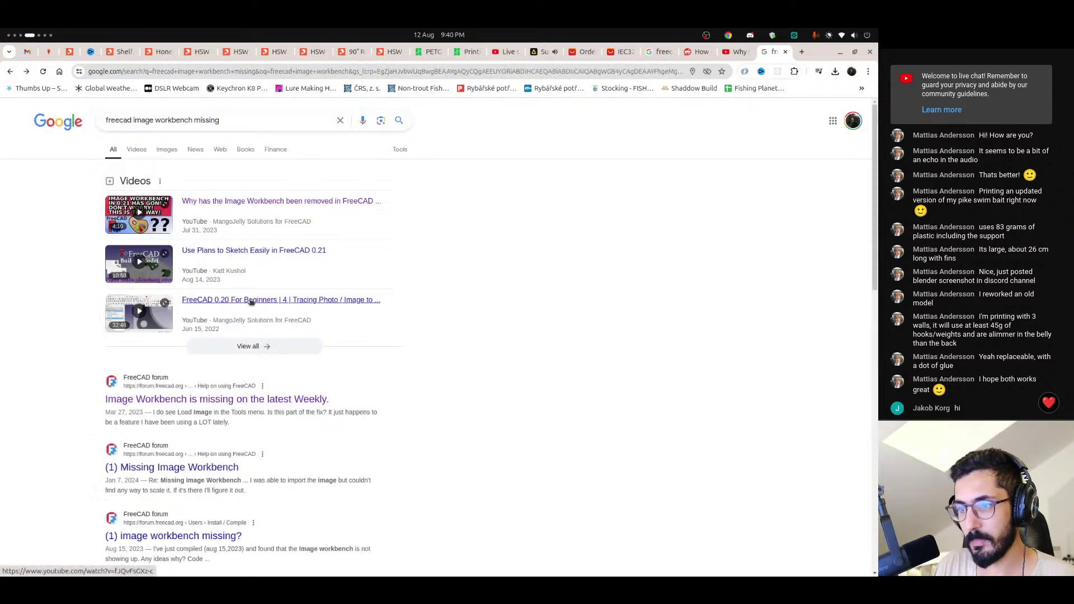
# - Open the FreeCAD forum result "Missing Image Workbench" in a new tab and switch to it
pyautogui.scroll(-1, 55, 319)
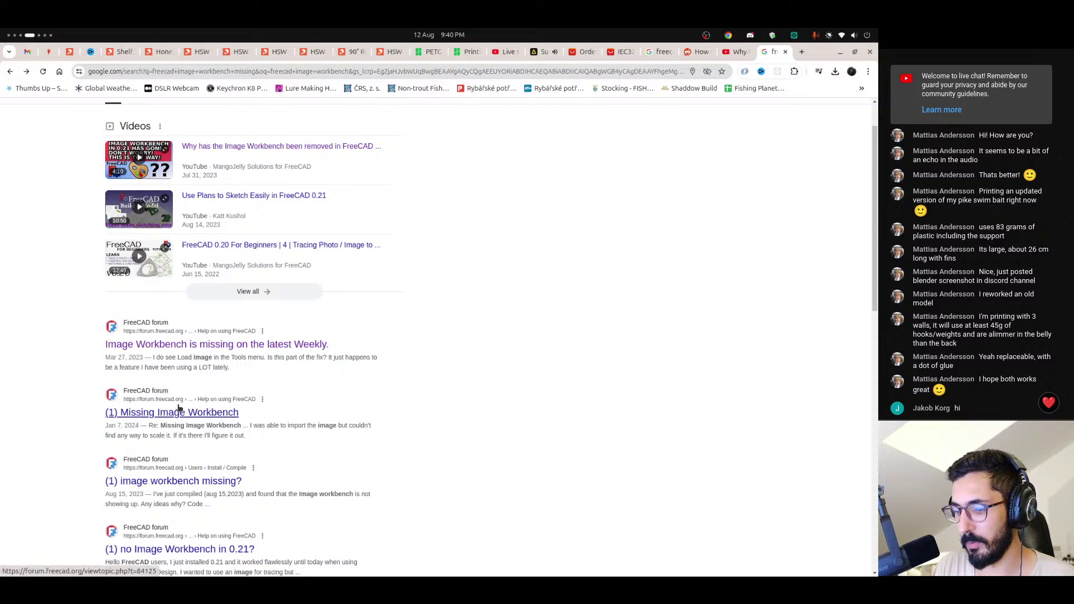
pyautogui.scroll(-1, 170, 411)
pyautogui.rightClick(178, 359)
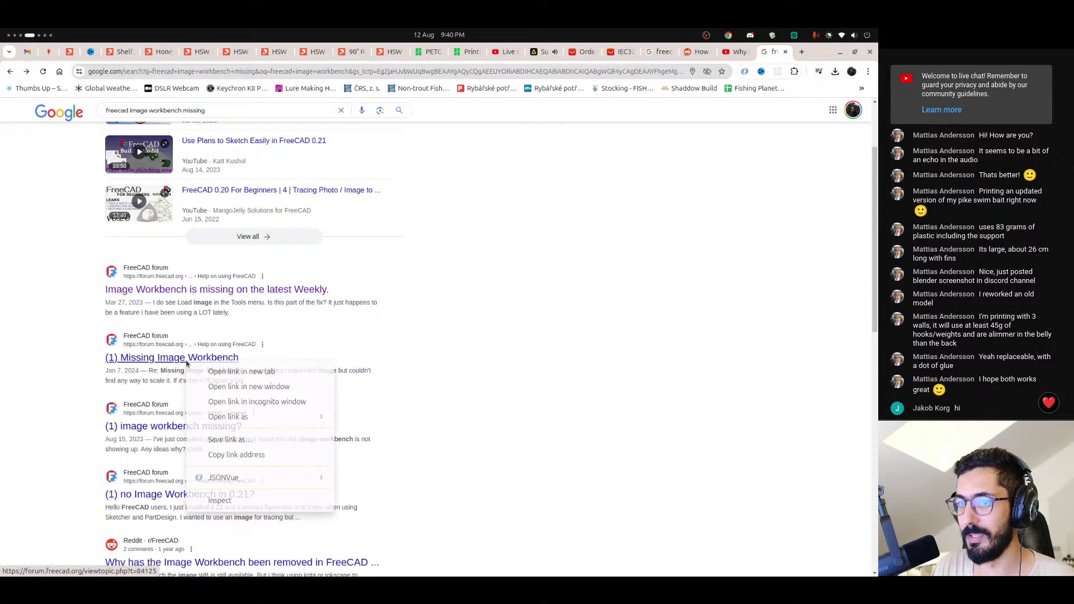
pyautogui.click(221, 371)
pyautogui.click(777, 52)
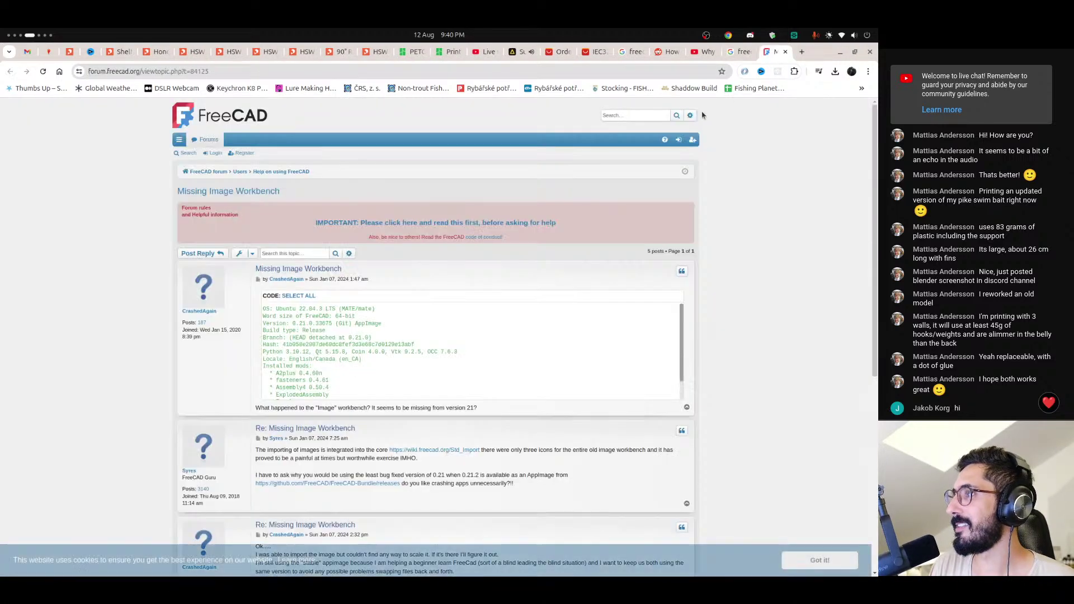
# - Read the "Missing Image Workbench" topic for how images are imported and scaled in FreeCAD 0.21
pyautogui.scroll(1, 265, 312)
pyautogui.scroll(-3, 253, 298)
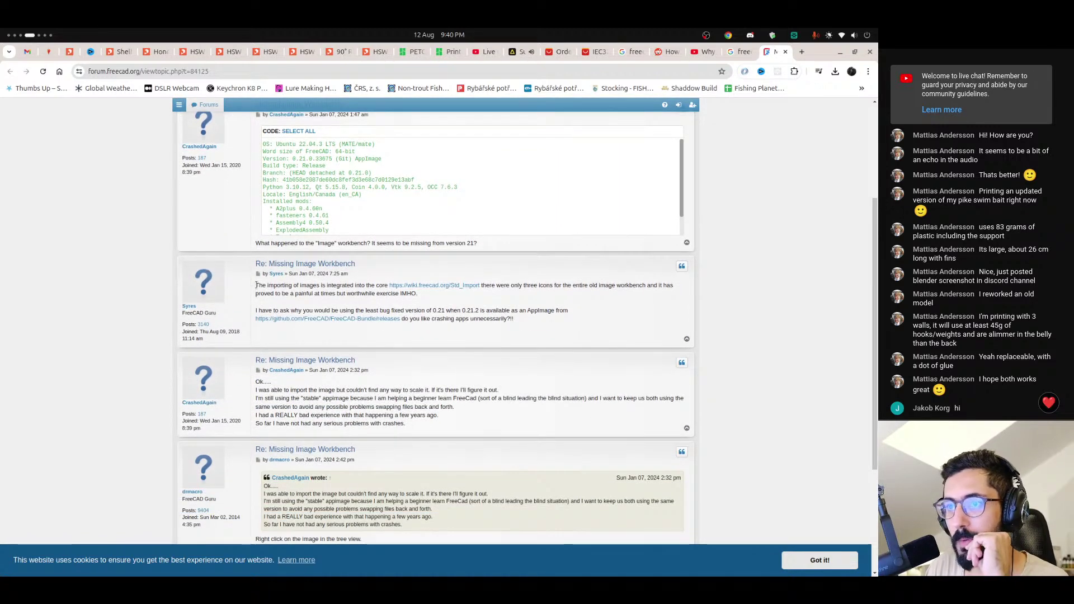
pyautogui.moveTo(255, 285); pyautogui.dragTo(348, 285)
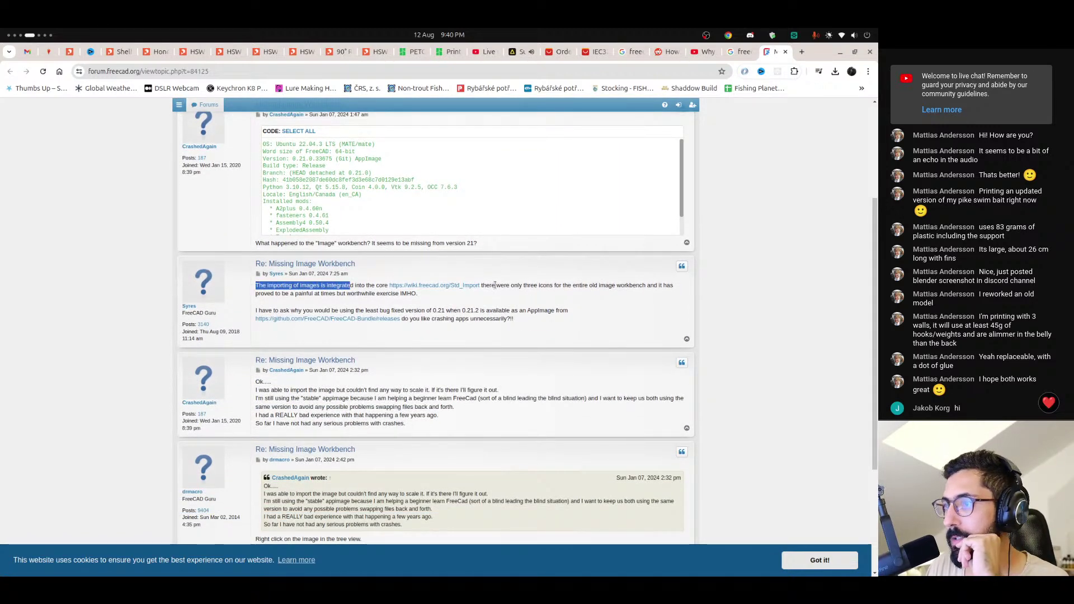
pyautogui.moveTo(496, 285); pyautogui.dragTo(555, 286)
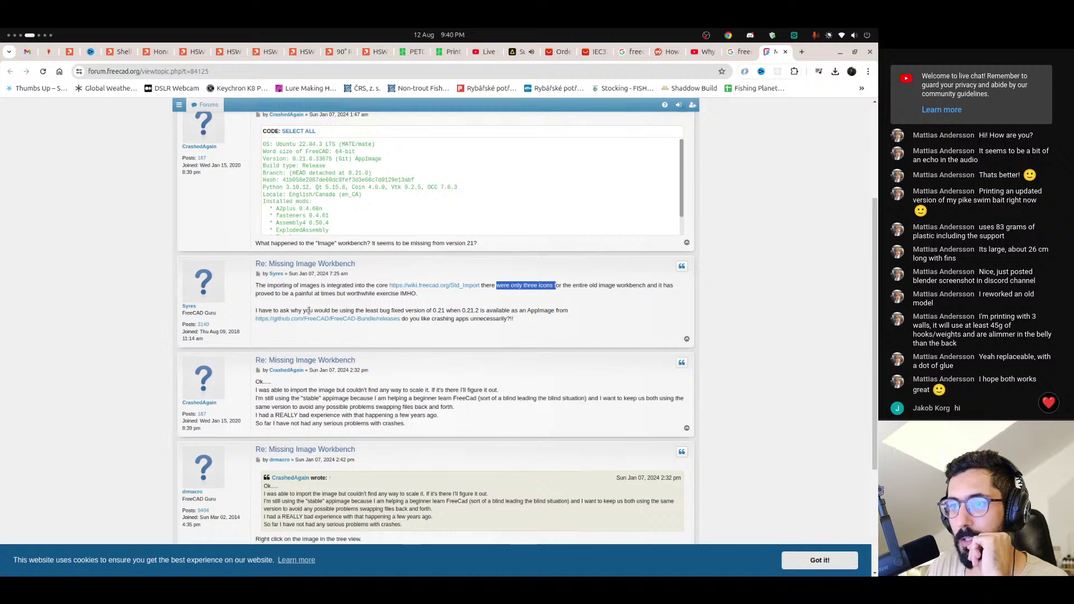
pyautogui.scroll(-1, 307, 310)
pyautogui.click(316, 344)
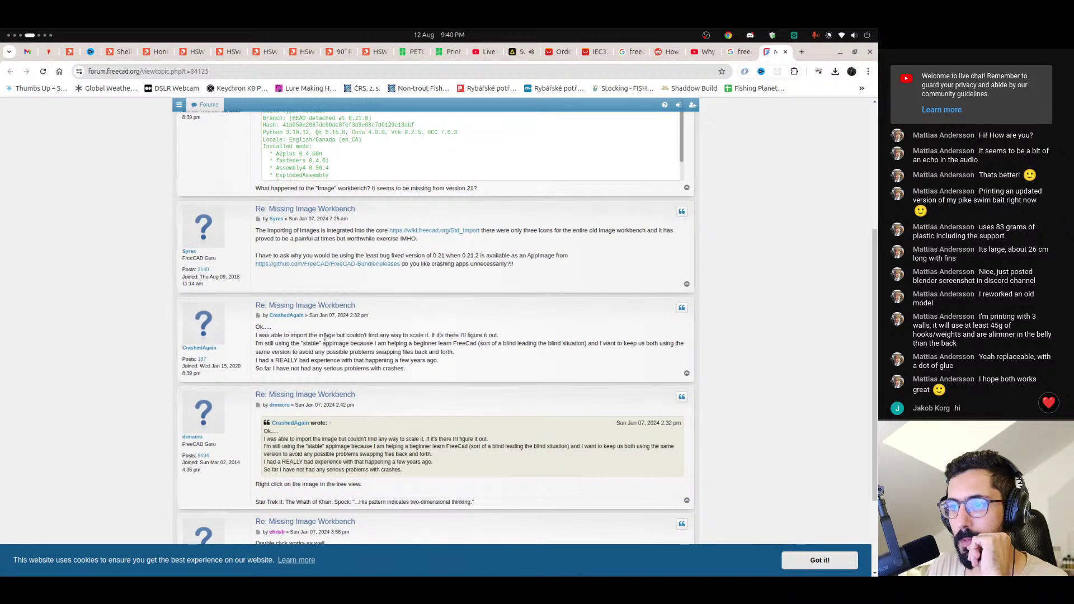
pyautogui.moveTo(325, 335); pyautogui.dragTo(415, 335)
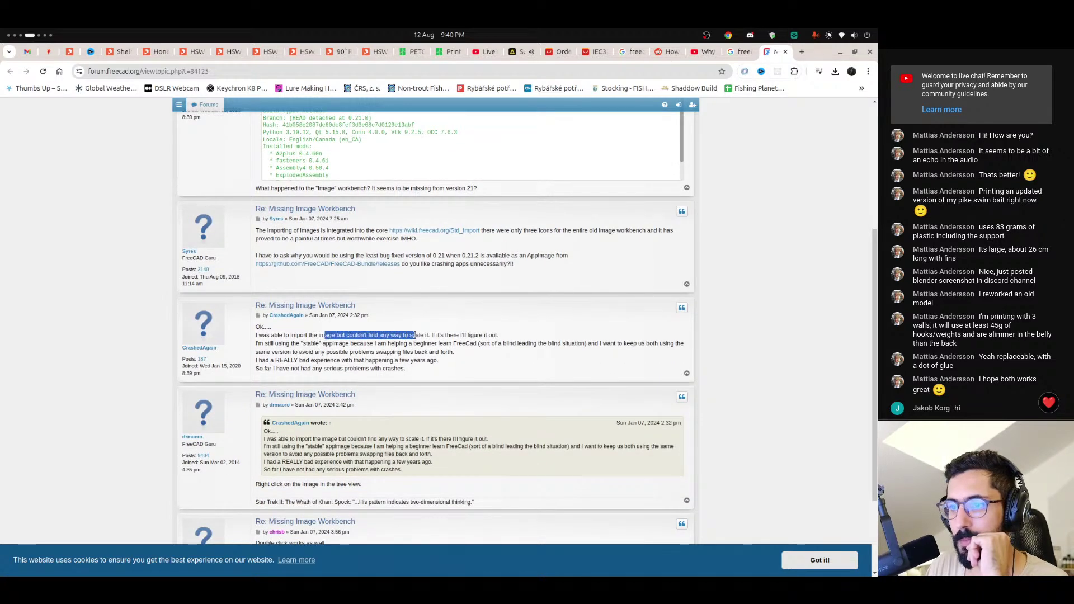
pyautogui.scroll(-2, 415, 335)
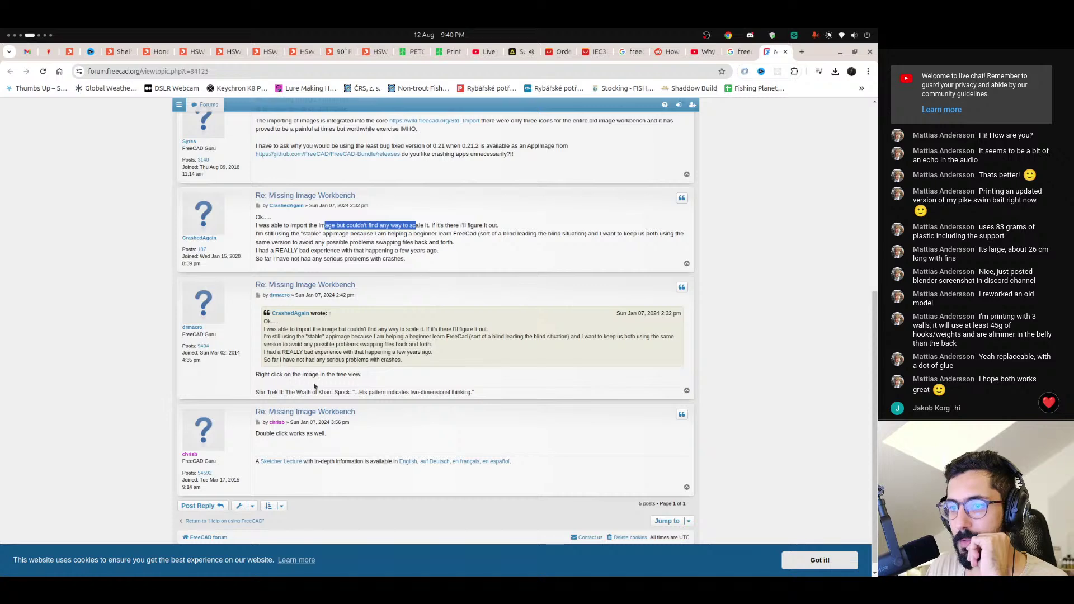
pyautogui.scroll(5, 283, 444)
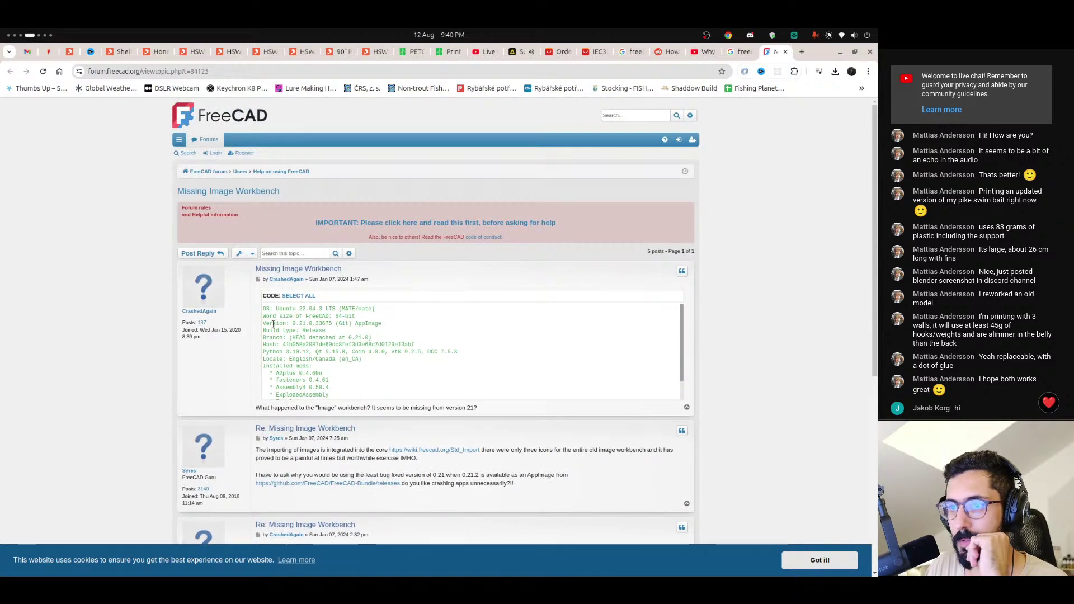
pyautogui.scroll(-3, 274, 323)
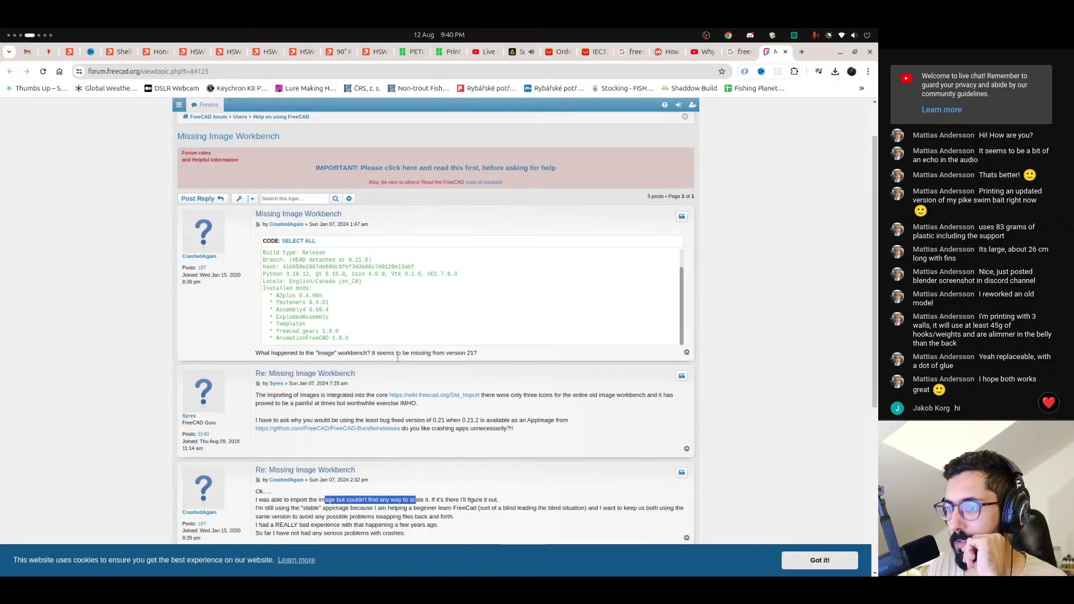
pyautogui.scroll(-1, 324, 364)
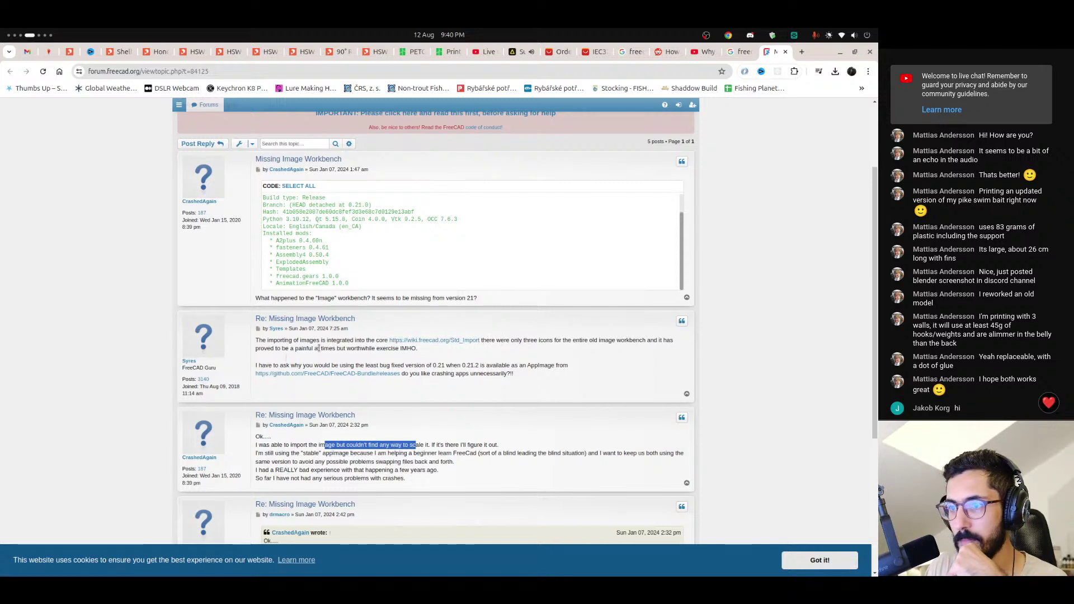
# - Open the Std_Import wiki page linked in the forum reply and read its Usage and Image Plane sections
pyautogui.click(448, 340)
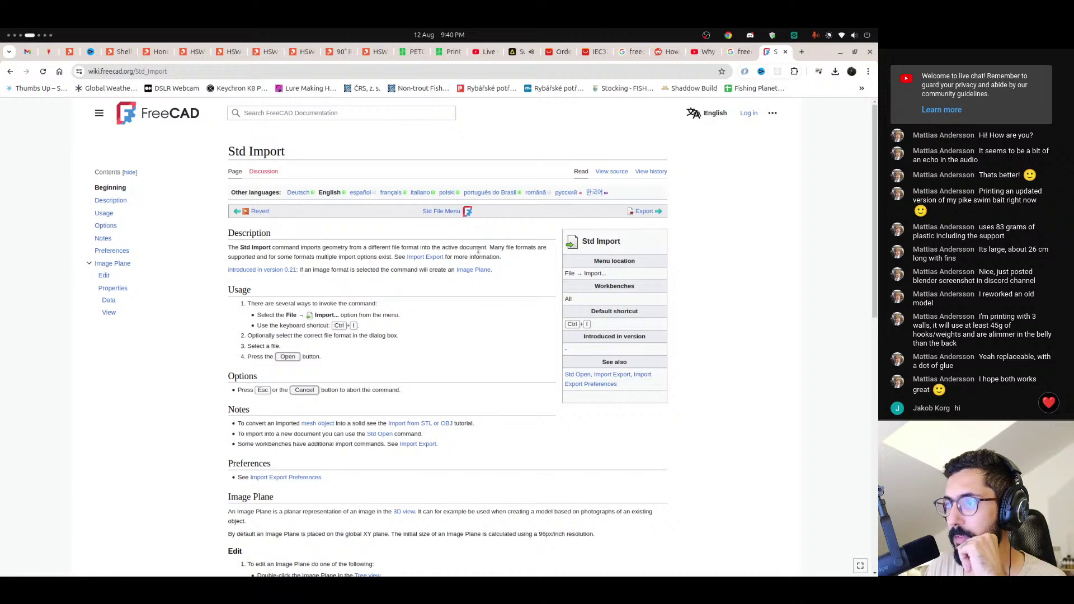
pyautogui.scroll(-1, 242, 258)
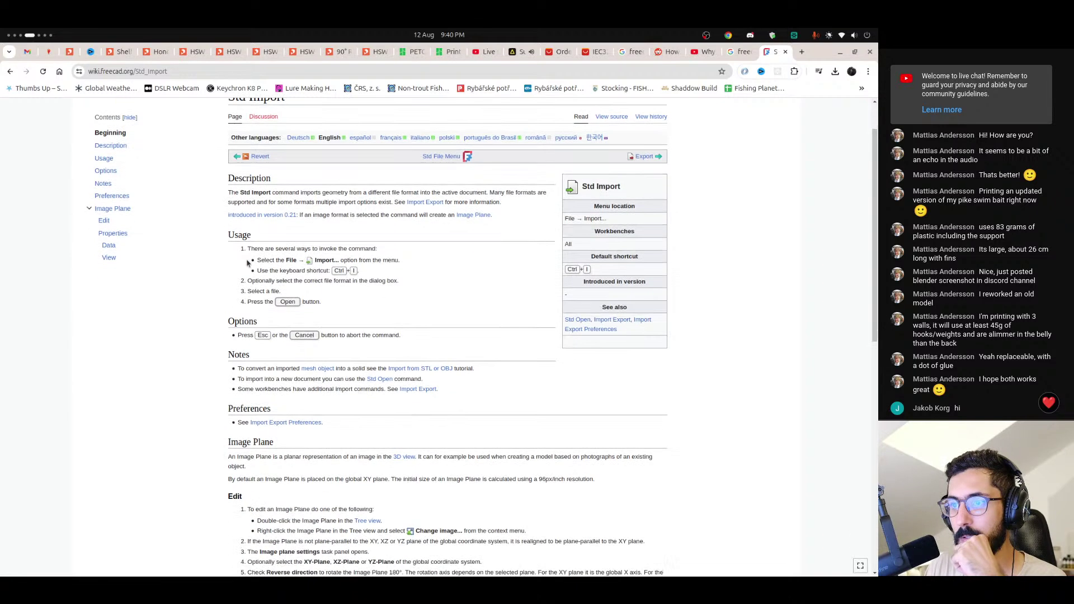
pyautogui.scroll(-1, 248, 281)
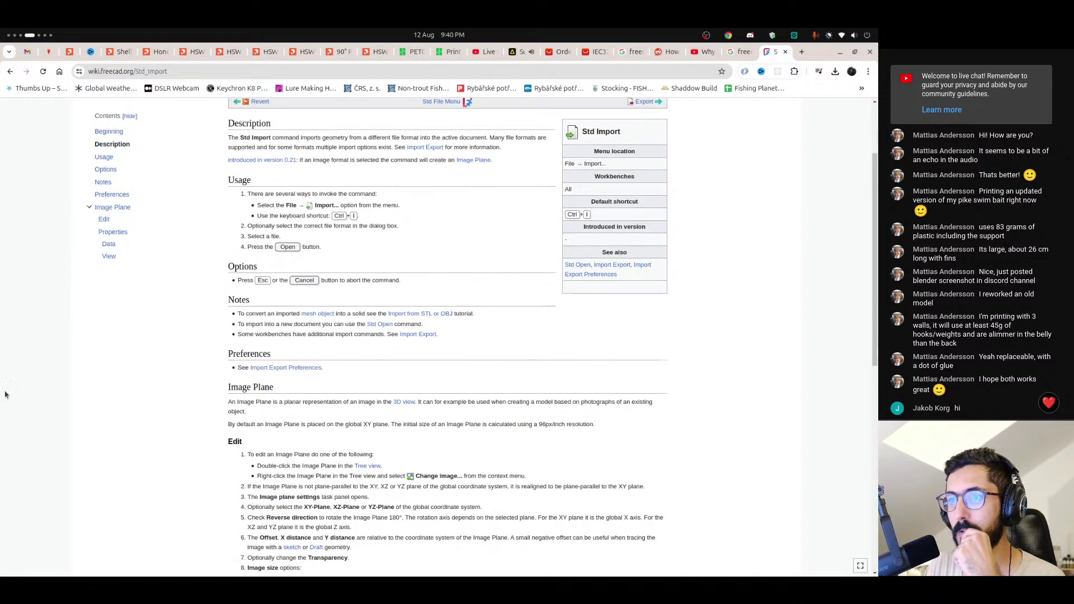
# - Switch back to FreeCAD and import inlet.jpeg from the Lure Turner folder under Desktop/FreeCad into the document
pyautogui.click(10, 391)
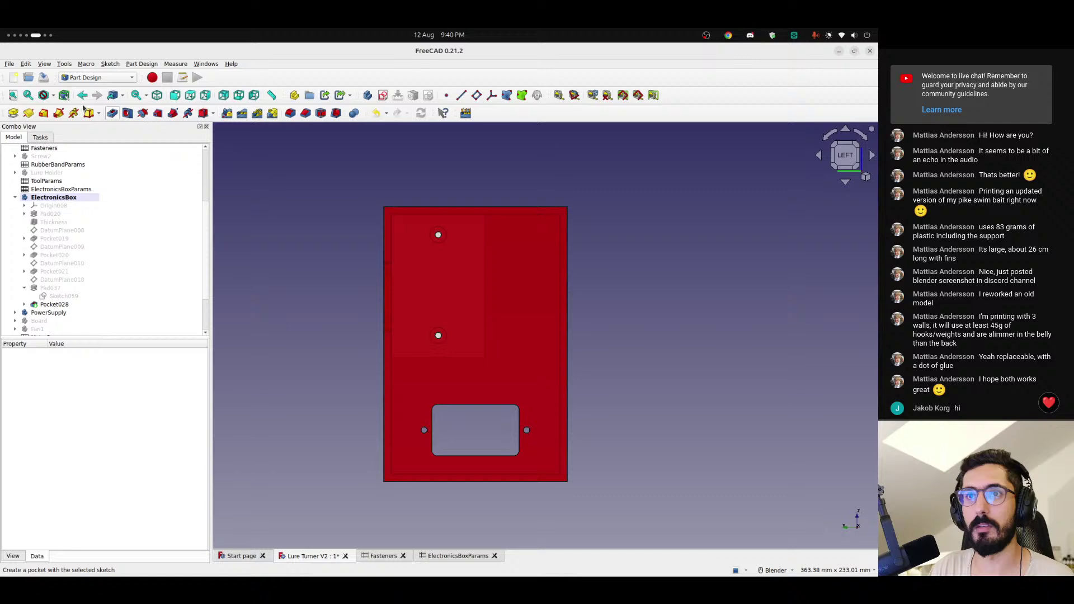
pyautogui.click(9, 63)
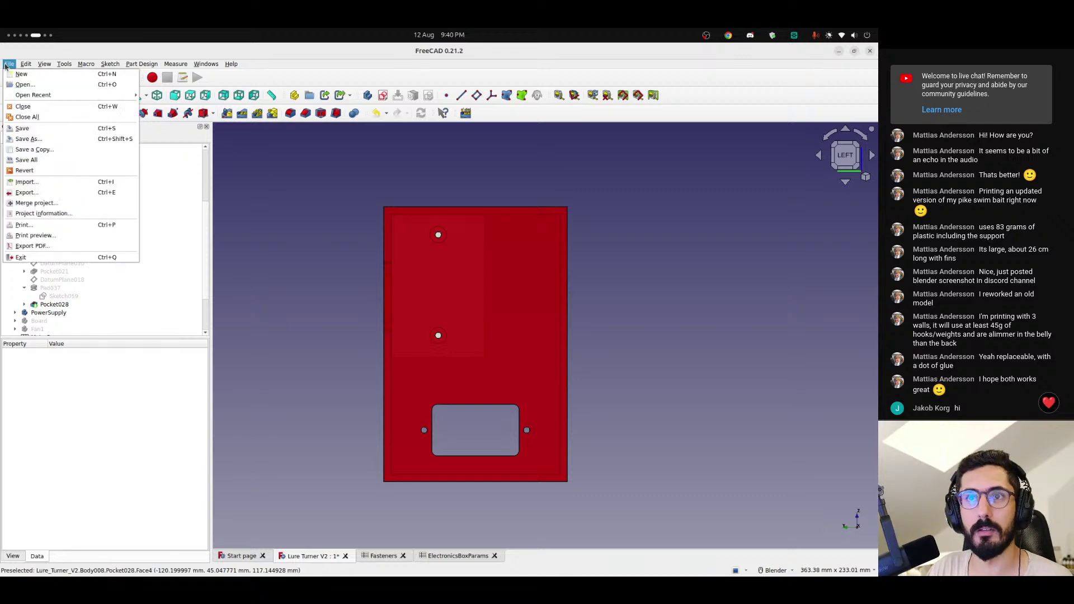
pyautogui.click(39, 183)
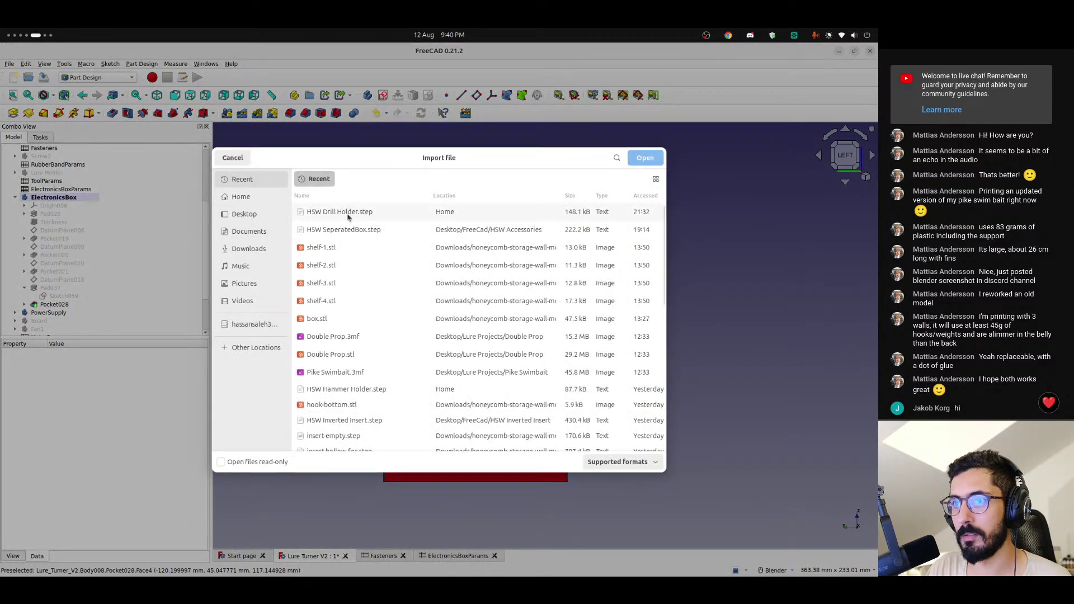
pyautogui.click(250, 213)
pyautogui.doubleClick(358, 216)
pyautogui.doubleClick(344, 211)
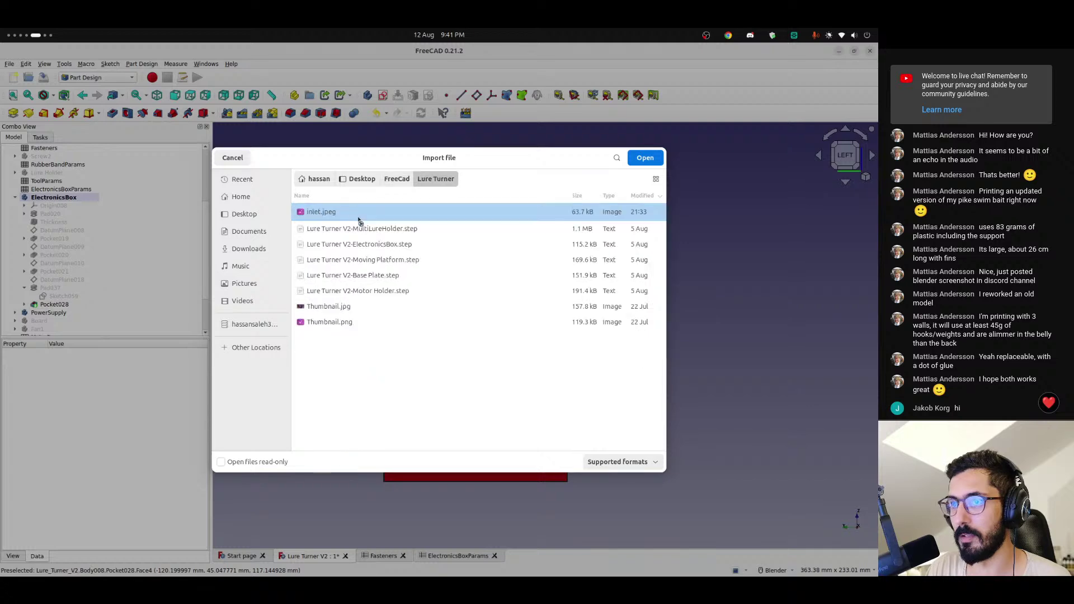
pyautogui.doubleClick(350, 211)
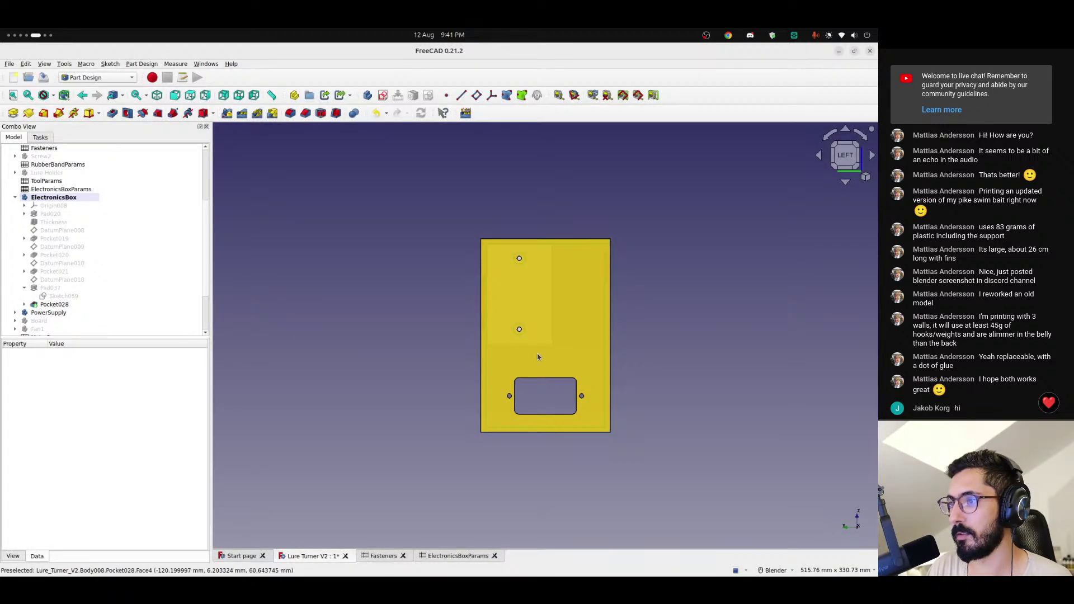
# - Rotate the imported inlet image plane by setting its placement axis to y 1, z 0 and its angle to 90°
pyautogui.scroll(-2, 537, 353)
pyautogui.moveTo(564, 343); pyautogui.dragTo(619, 351, button='middle')
pyautogui.scroll(2, 619, 355)
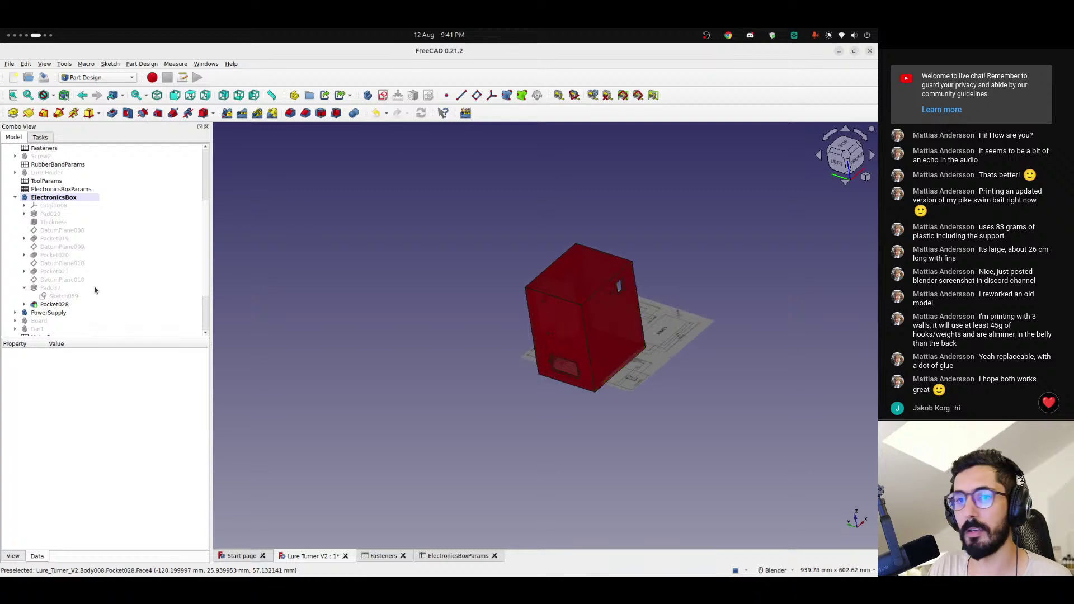
pyautogui.scroll(-3, 78, 280)
pyautogui.click(38, 329)
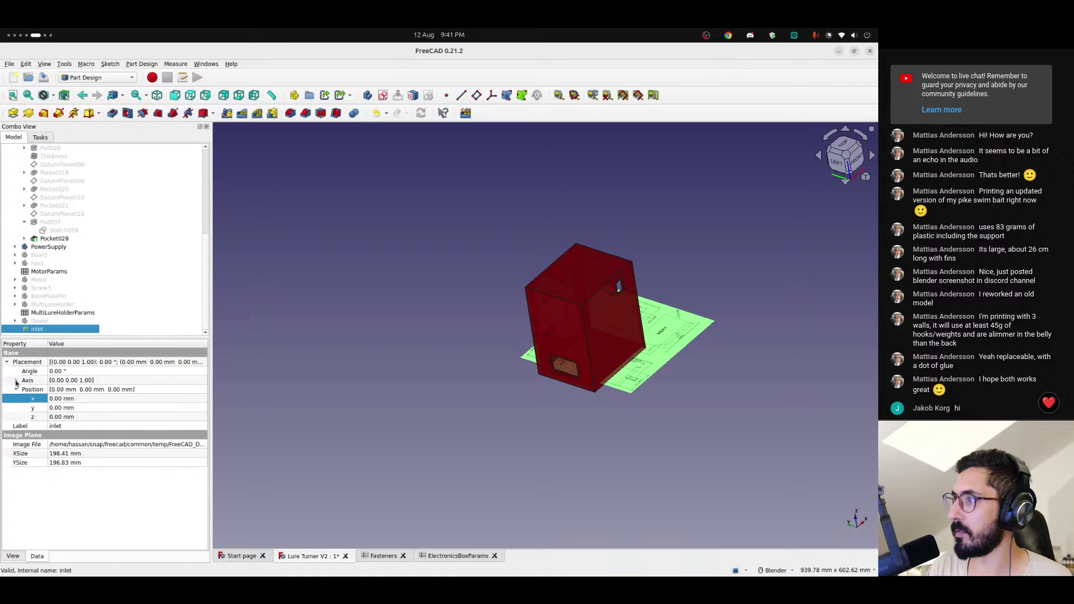
pyautogui.click(16, 382)
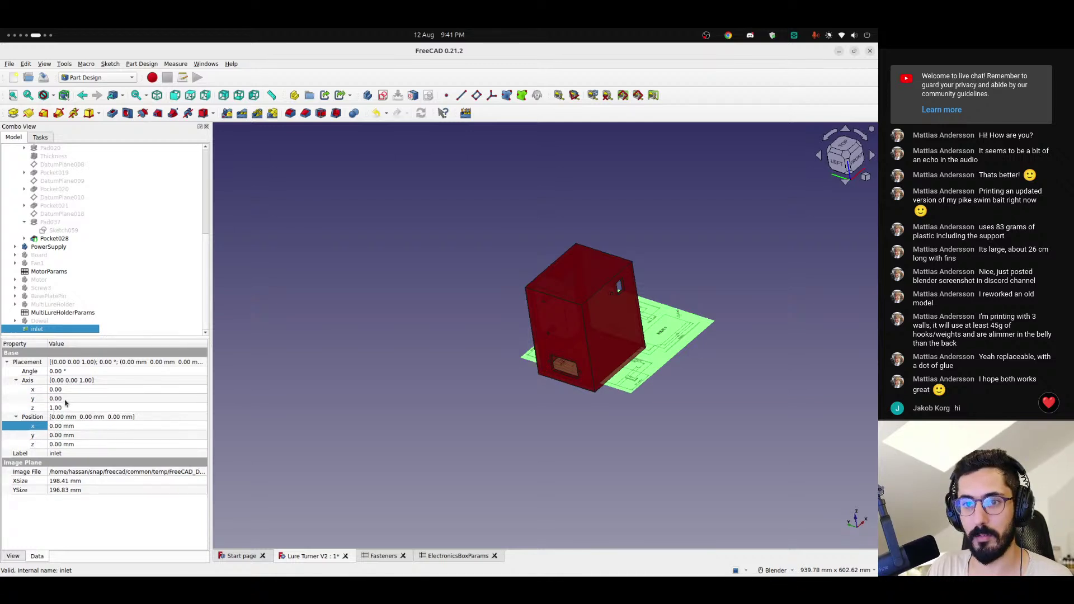
pyautogui.click(65, 401)
pyautogui.write('1')
pyautogui.press('Tab')
pyautogui.write('0')
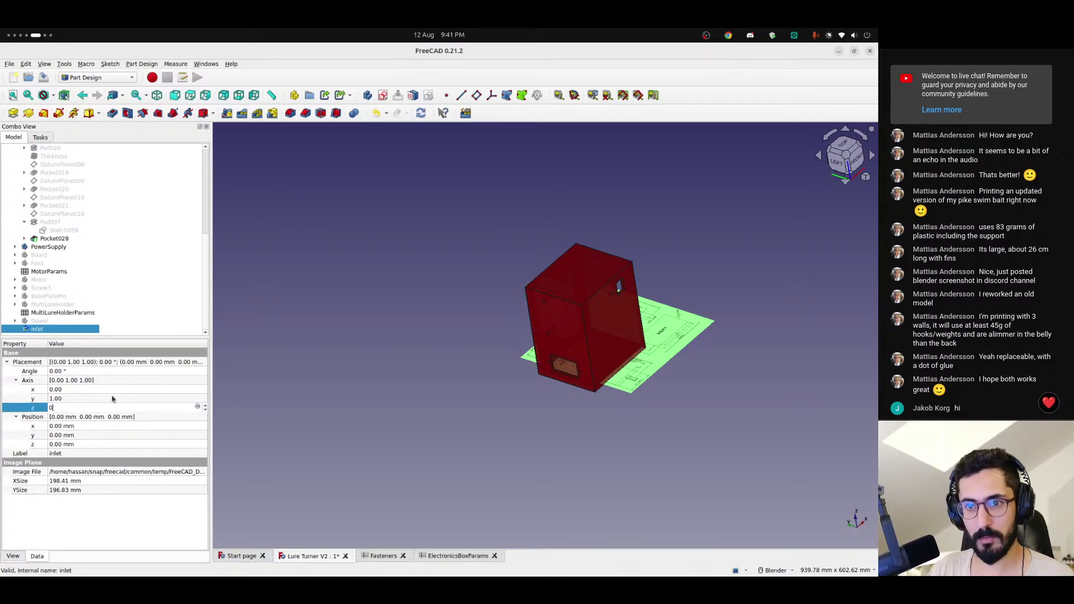
pyautogui.click(69, 371)
pyautogui.write('90')
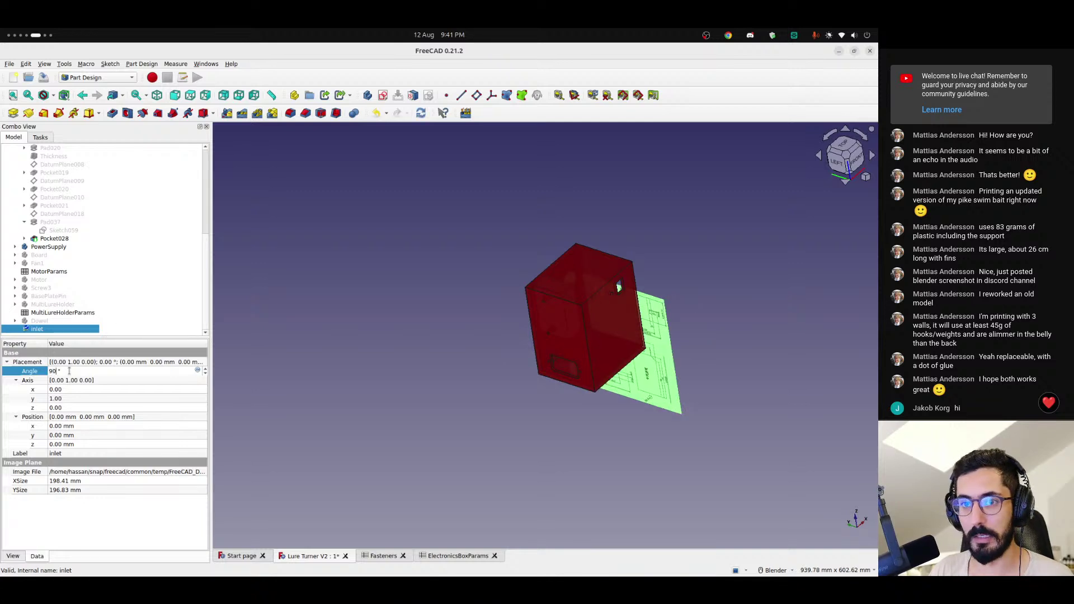
# - Move the inlet image plane to y -40 mm, z -43 mm so its socket drawing lies behind the box's socket cutout
pyautogui.press('Return')
pyautogui.moveTo(581, 267); pyautogui.dragTo(650, 252, button='middle')
pyautogui.rightClick(43, 331)
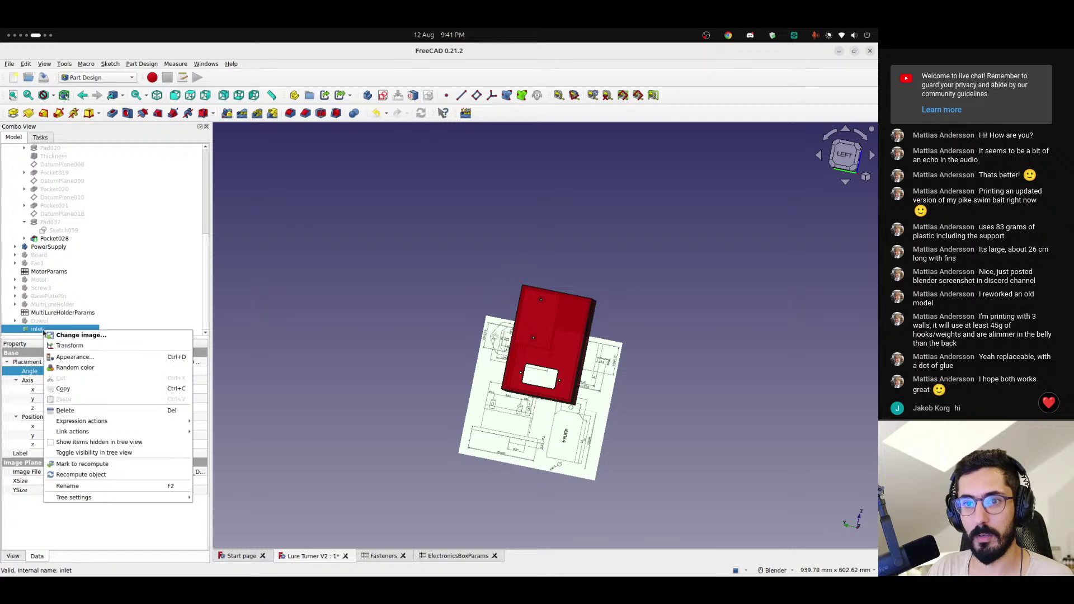
pyautogui.click(70, 347)
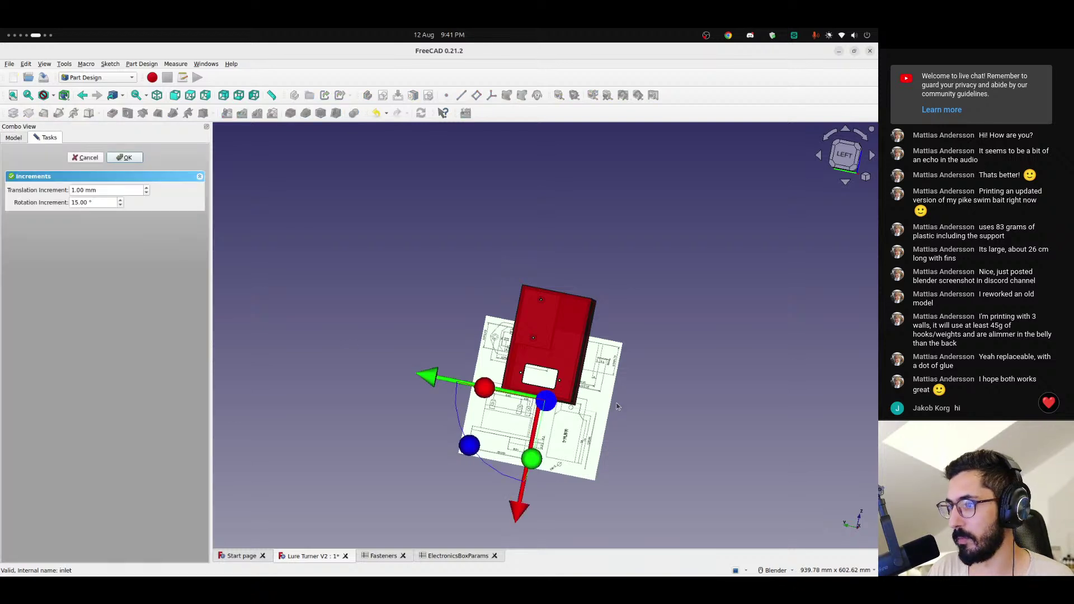
pyautogui.click(845, 154)
pyautogui.scroll(3, 618, 378)
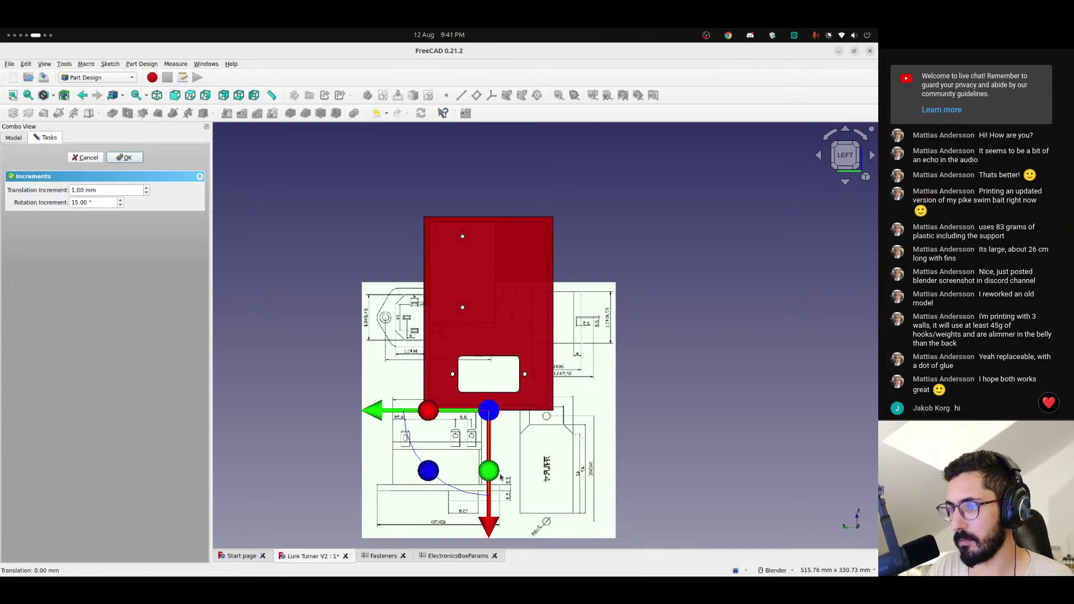
pyautogui.moveTo(485, 529); pyautogui.dragTo(492, 585)
pyautogui.moveTo(375, 468); pyautogui.dragTo(427, 471)
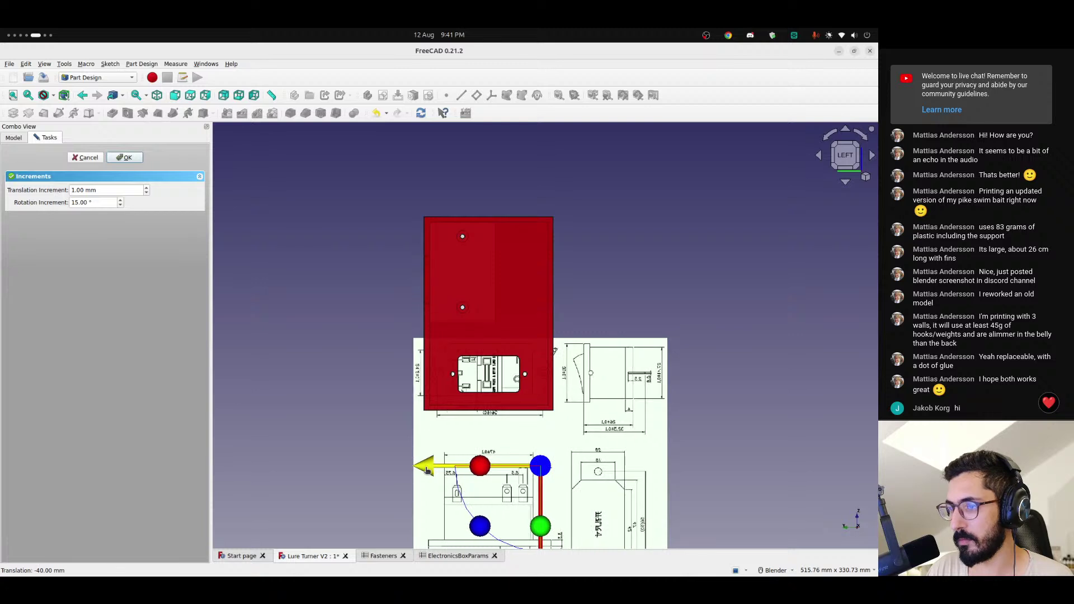
pyautogui.scroll(-2, 502, 394)
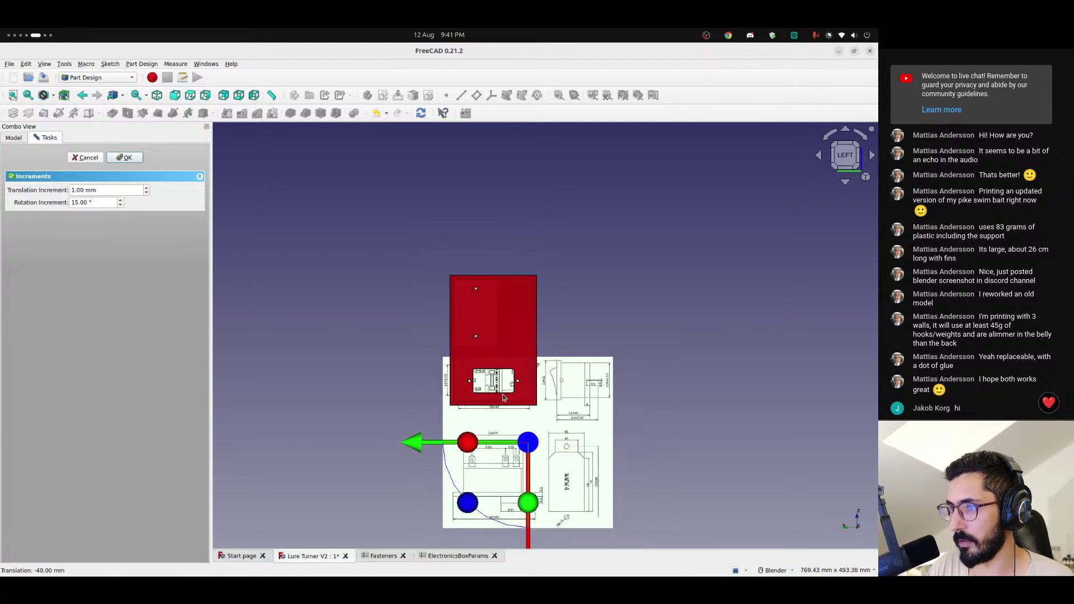
pyautogui.keyDown('shift'); pyautogui.moveTo(503, 395); pyautogui.dragTo(503, 348, button='middle'); pyautogui.keyUp('shift')
pyautogui.moveTo(466, 462); pyautogui.dragTo(471, 457)
pyautogui.scroll(6, 492, 343)
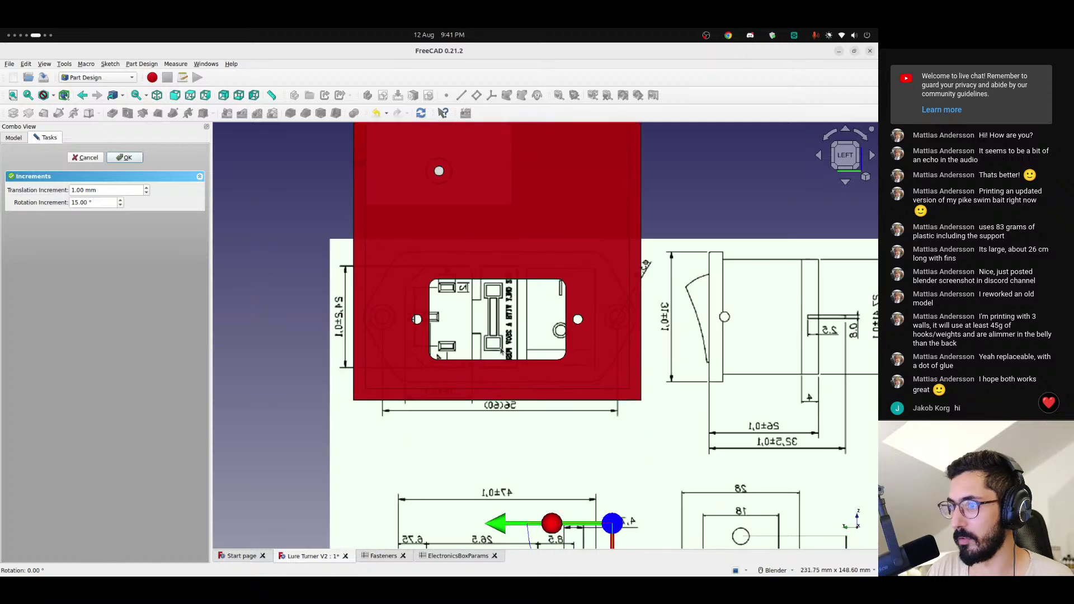
pyautogui.scroll(-4, 501, 350)
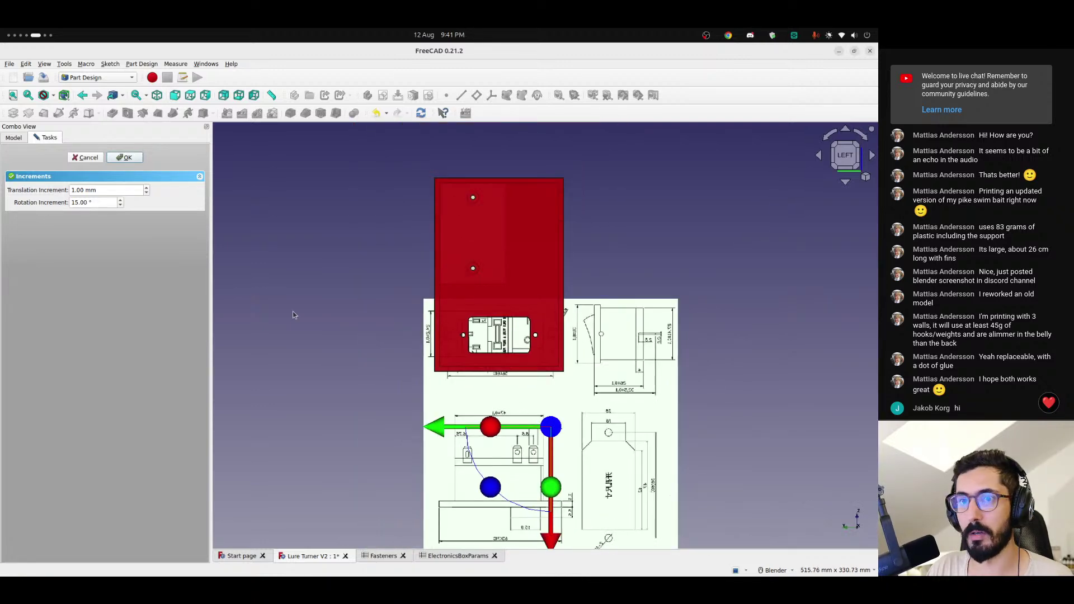
pyautogui.click(135, 162)
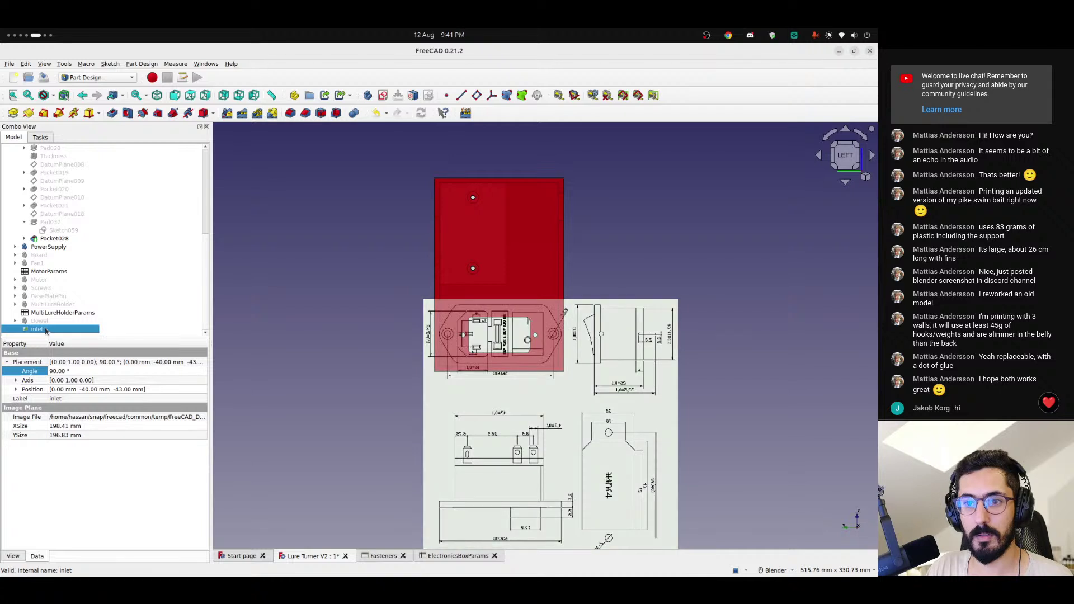
pyautogui.rightClick(46, 330)
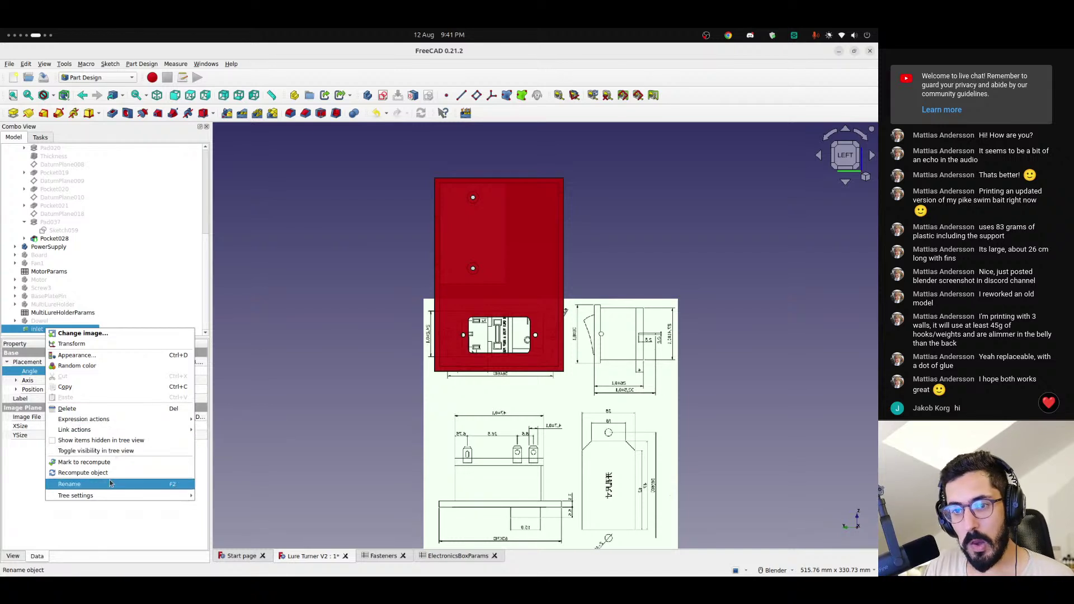
pyautogui.moveTo(101, 498)
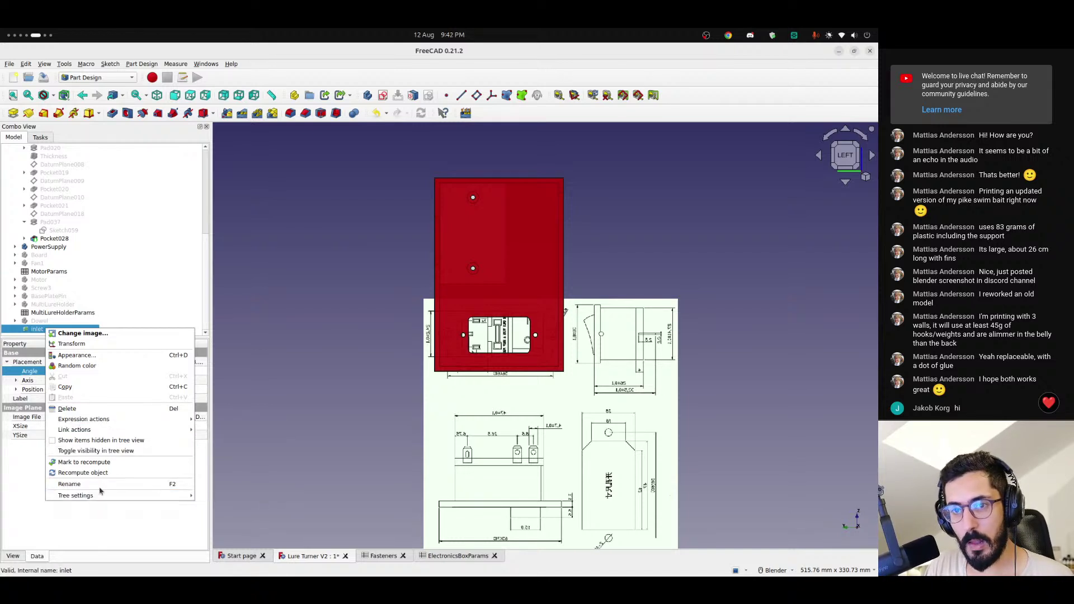
pyautogui.click(137, 320)
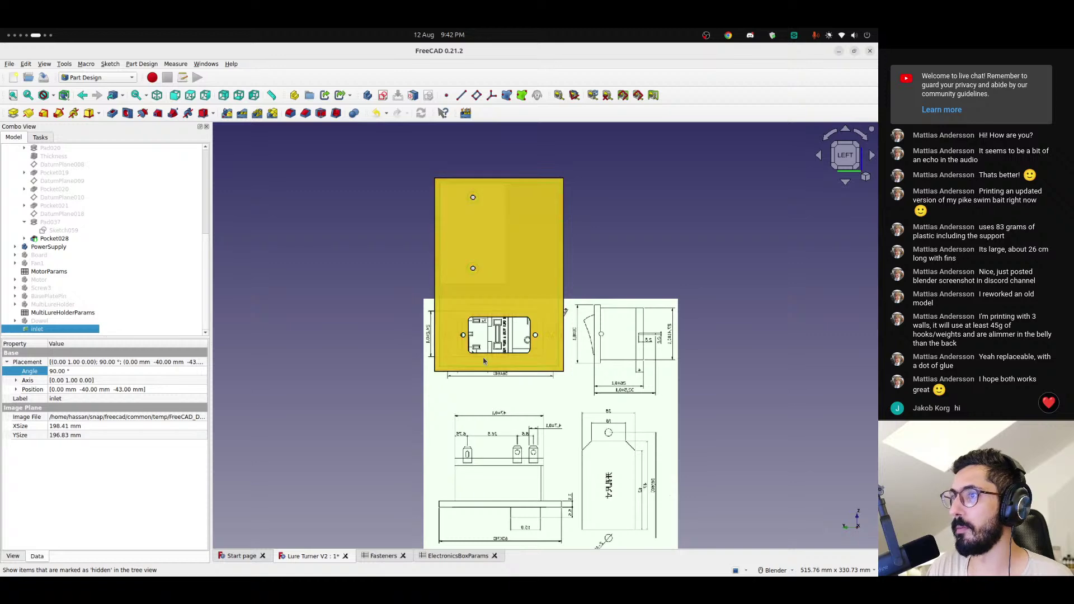
# - Shift the inlet image plane 1 mm along y to -39 mm to centre the socket drawing on the cutout
pyautogui.scroll(-1, 425, 336)
pyautogui.scroll(5, 514, 348)
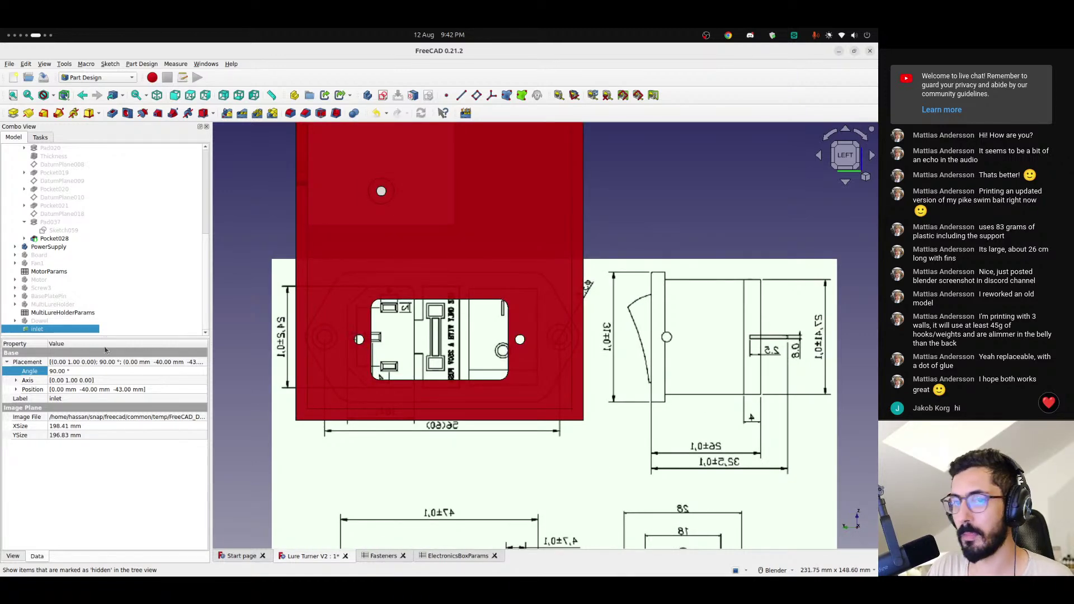
pyautogui.rightClick(45, 329)
pyautogui.click(69, 343)
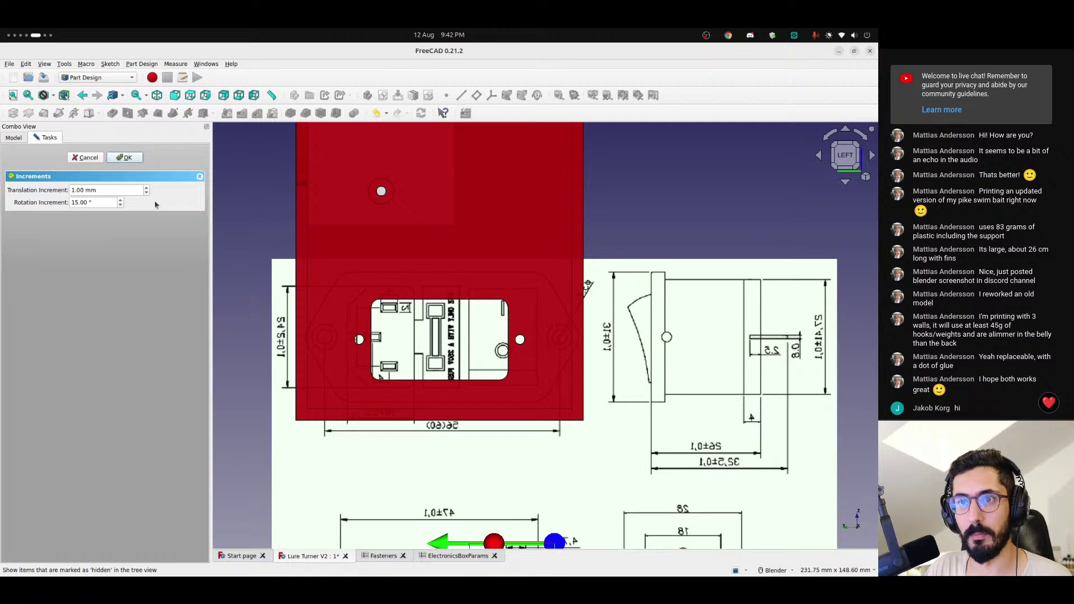
pyautogui.scroll(-1, 428, 327)
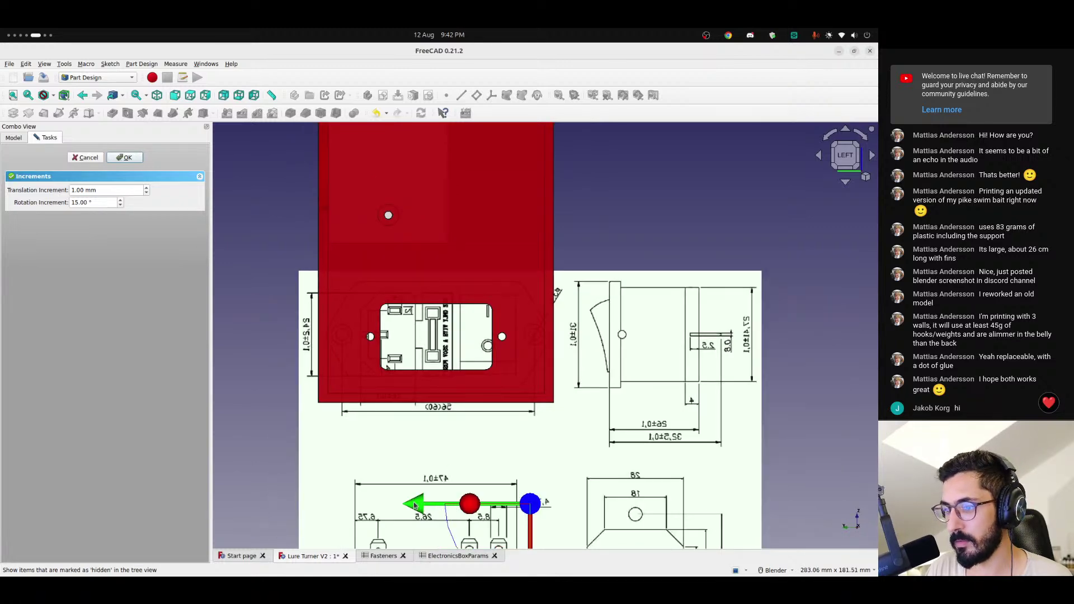
pyautogui.moveTo(414, 505); pyautogui.dragTo(411, 504)
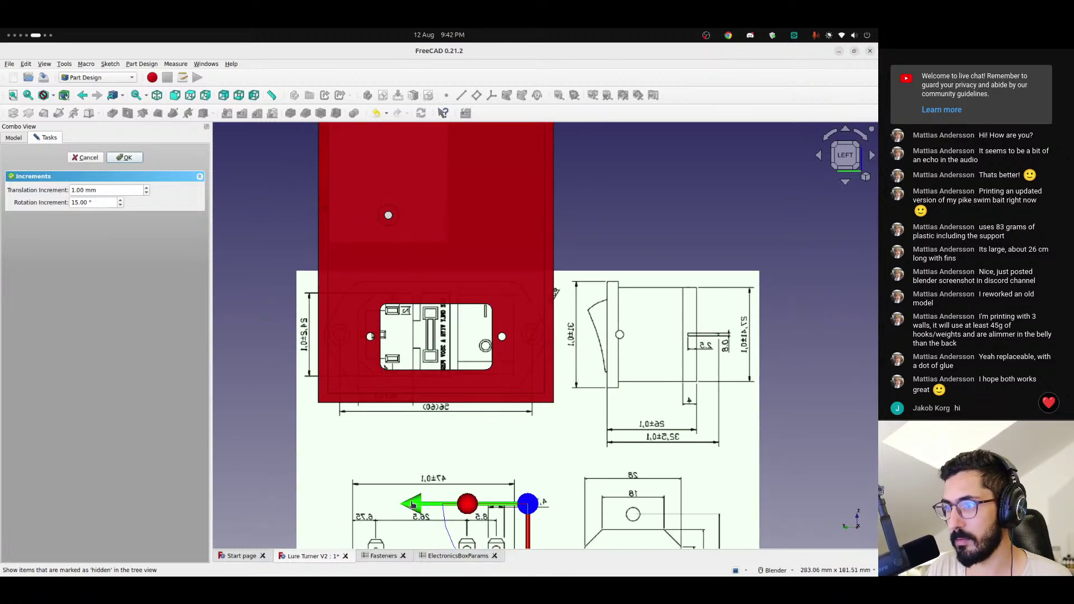
pyautogui.scroll(3, 488, 343)
pyautogui.scroll(-2, 489, 343)
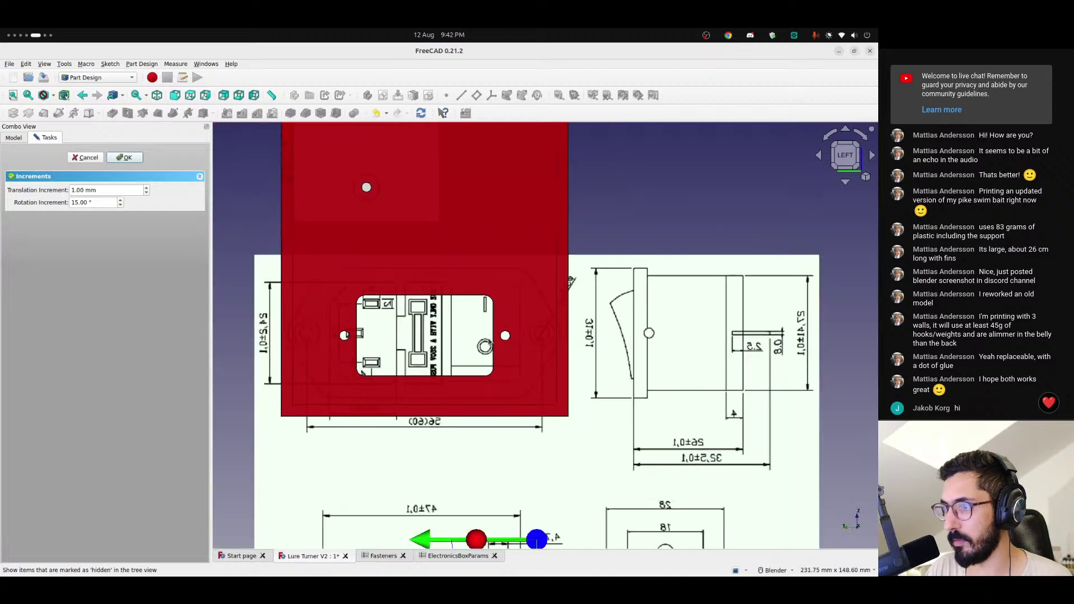
pyautogui.click(123, 156)
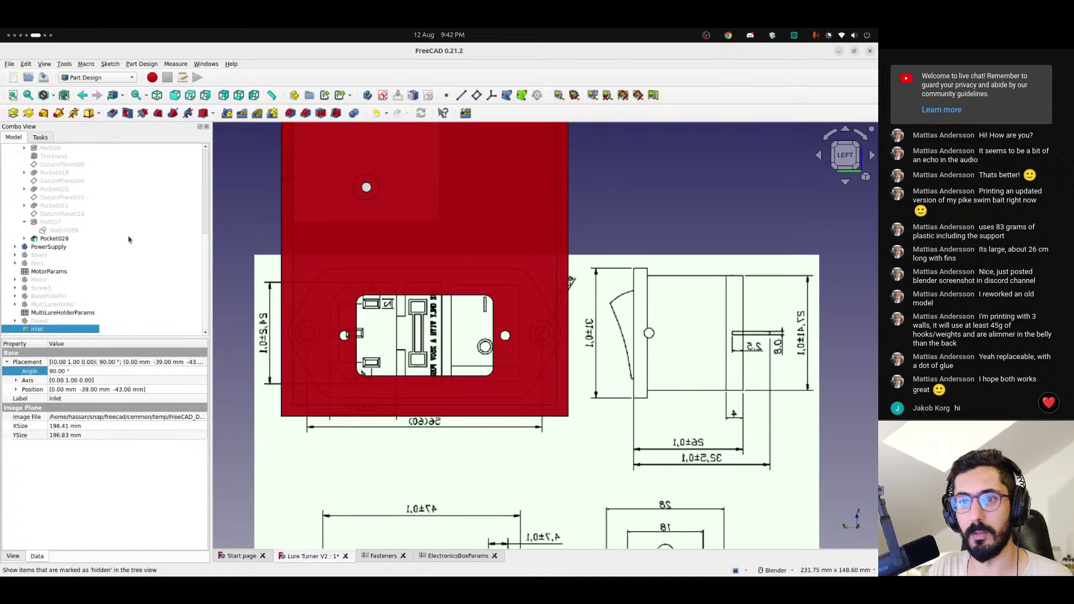
pyautogui.scroll(-3, 347, 396)
pyautogui.keyDown('shift'); pyautogui.moveTo(433, 456); pyautogui.dragTo(437, 359, button='middle'); pyautogui.keyUp('shift')
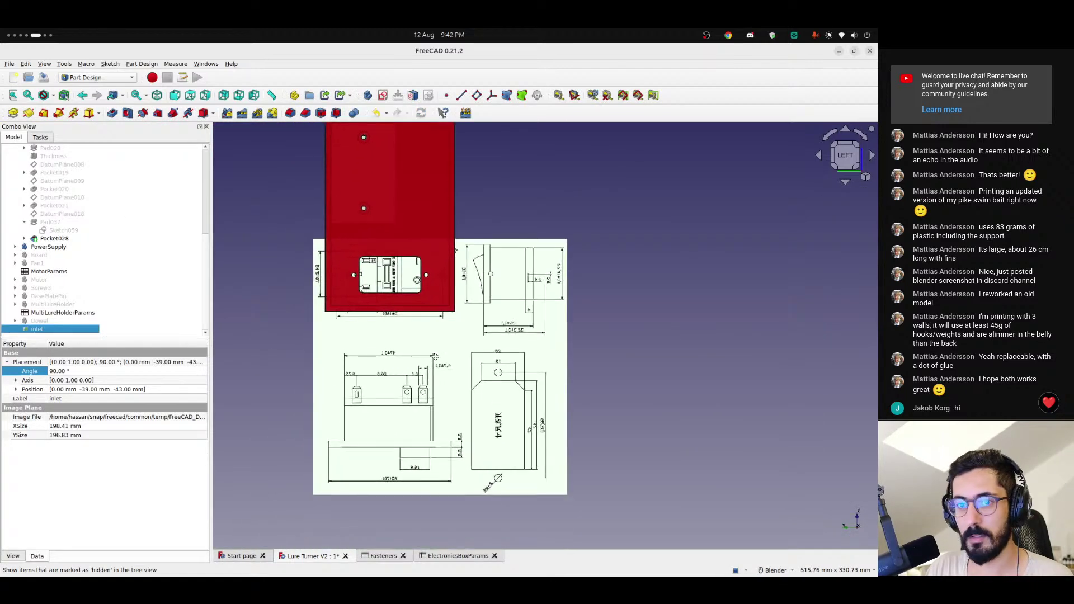
pyautogui.rightClick(374, 363)
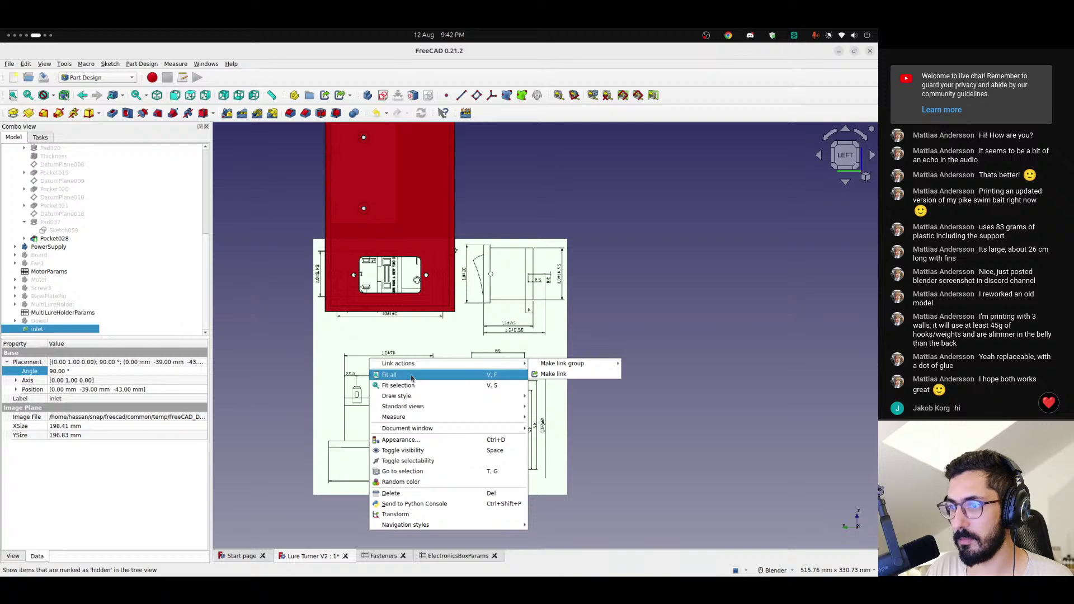
pyautogui.moveTo(418, 409)
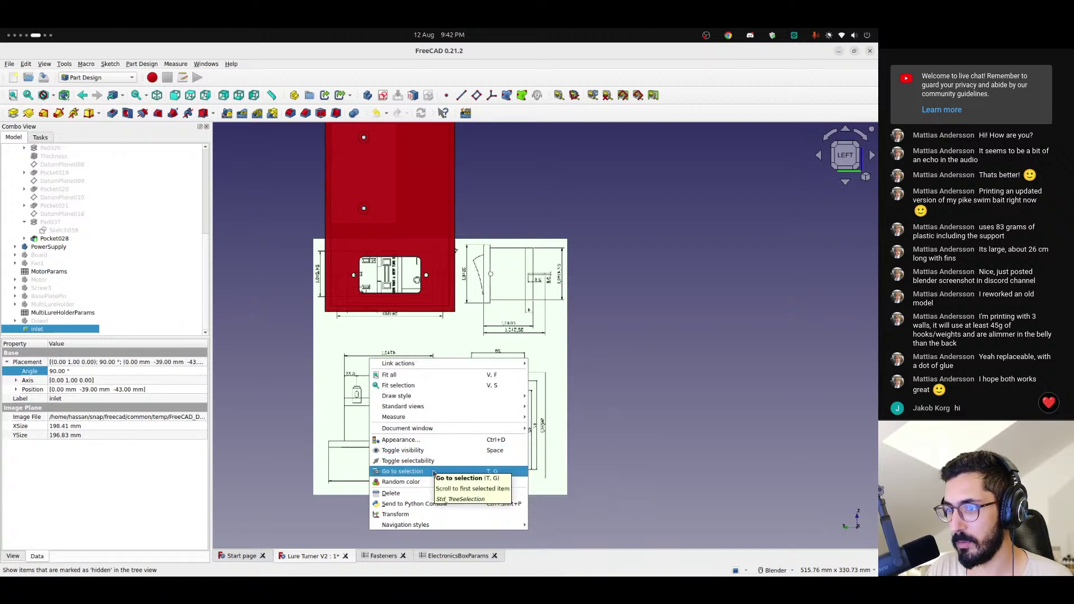
pyautogui.click(303, 390)
# - Switch to the browser, return to the "Missing Image Workbench" topic and read the replies on scaling an imported image
pyautogui.hotkey('ctrl', 'alt', 'Left')
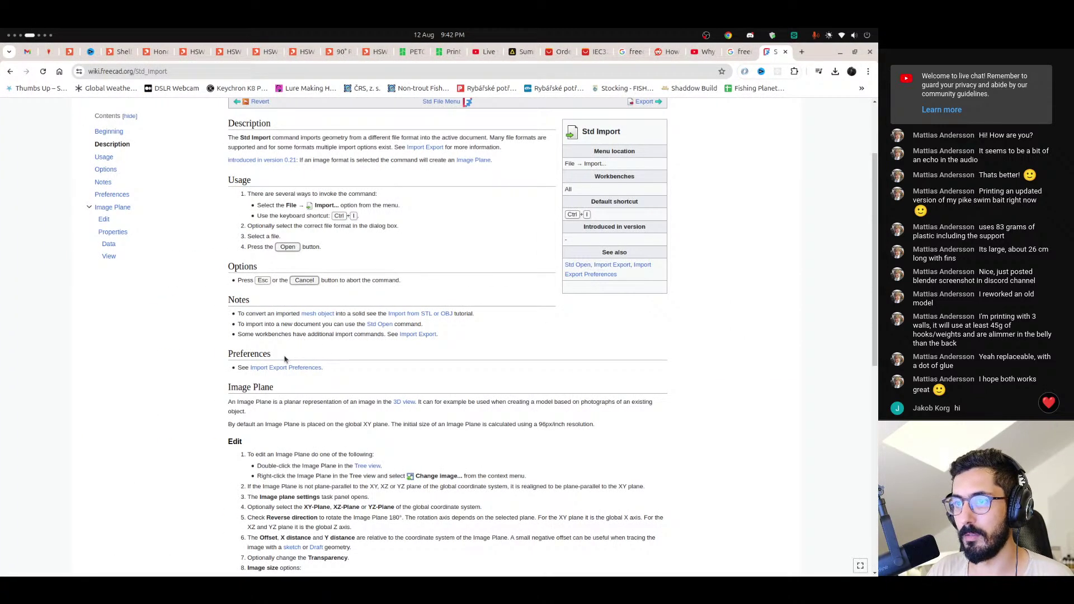
pyautogui.hotkey('alt', 'Left')
pyautogui.scroll(-1, 288, 394)
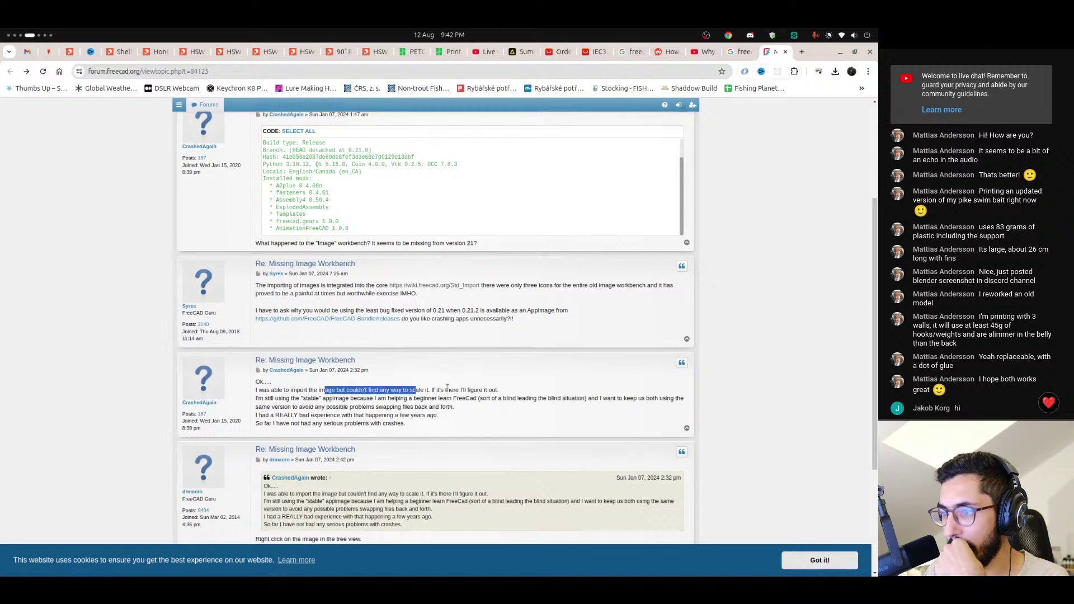
pyautogui.scroll(-2, 348, 399)
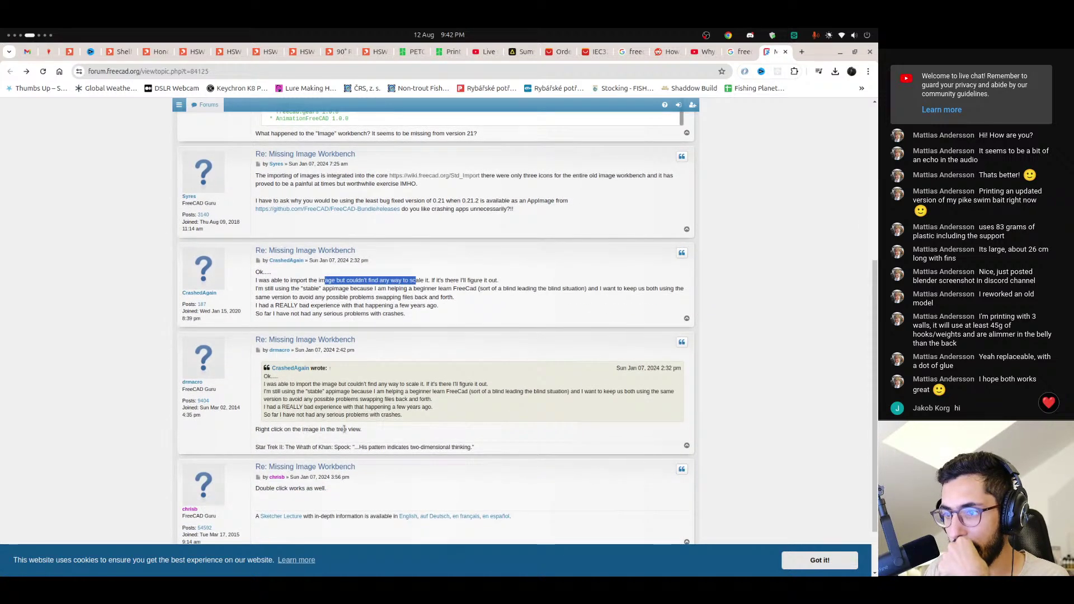
pyautogui.scroll(-2, 325, 431)
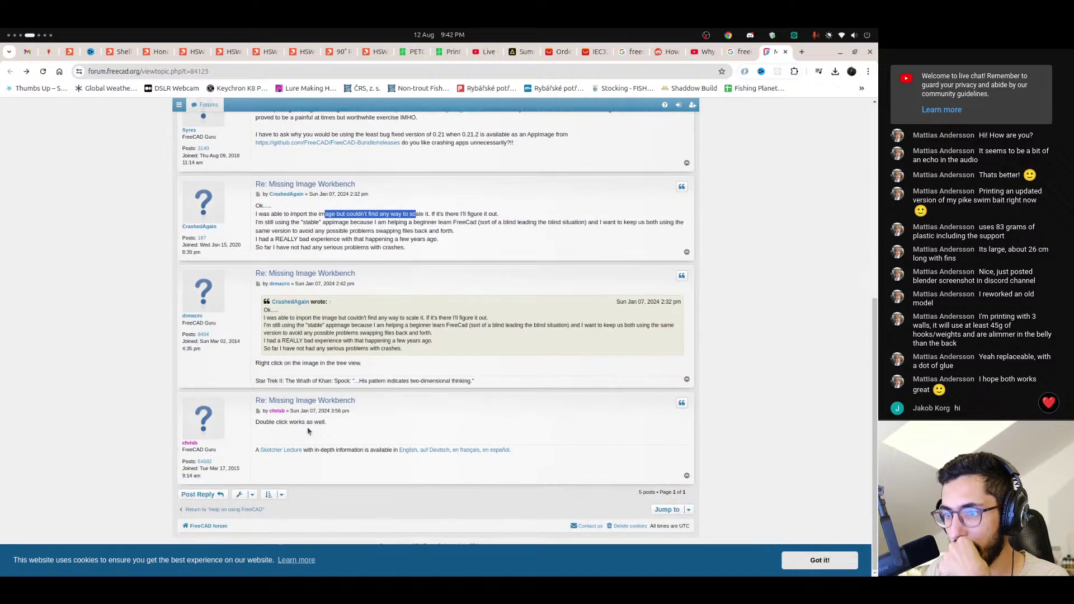
pyautogui.scroll(-1, 1, 490)
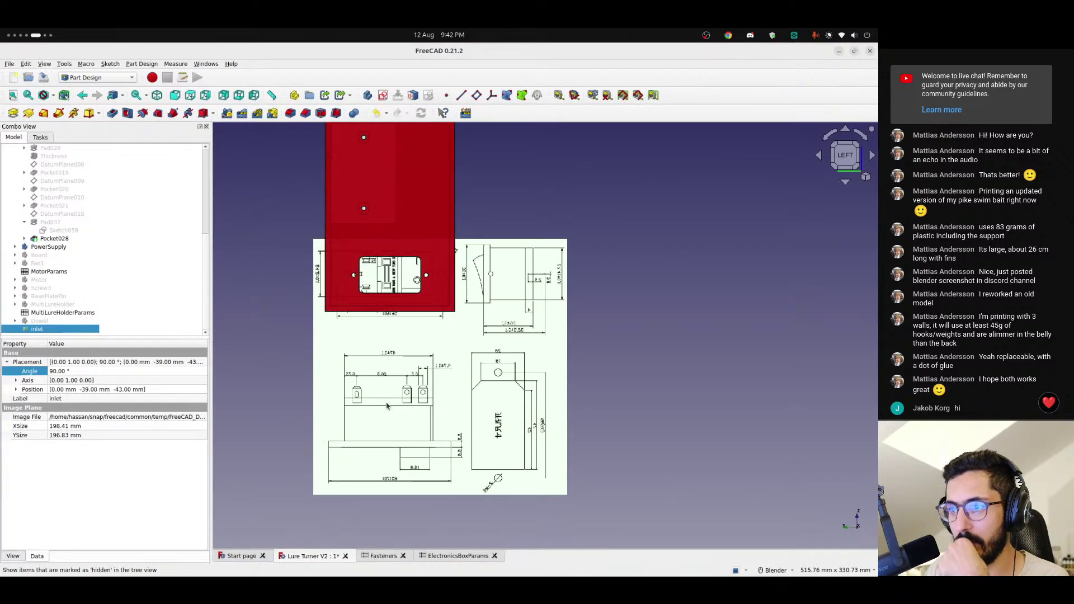
# - Calibrate the inlet image plane by marking the drawing's 56(60) dimension line end to end and setting its length to 56 mm
pyautogui.doubleClick(49, 331)
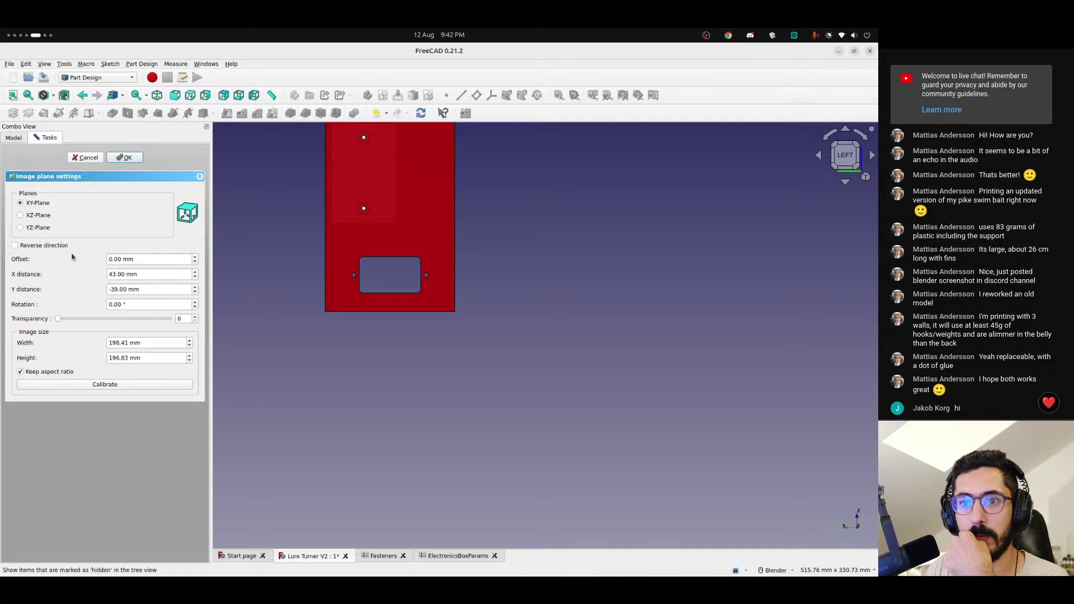
pyautogui.scroll(-4, 399, 332)
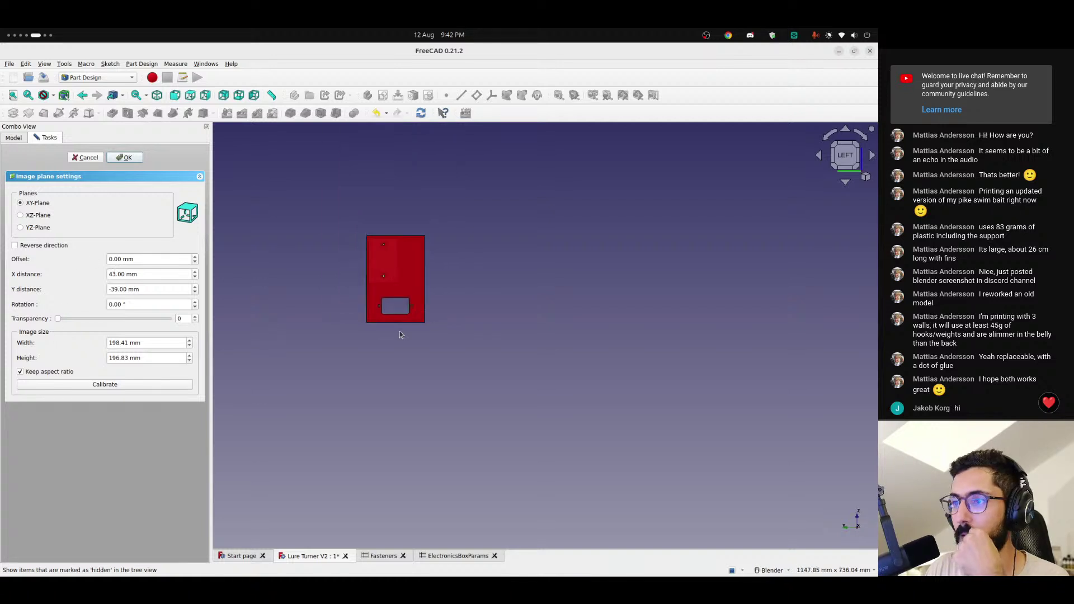
pyautogui.moveTo(407, 350); pyautogui.dragTo(494, 433, button='middle')
pyautogui.scroll(3, 330, 262)
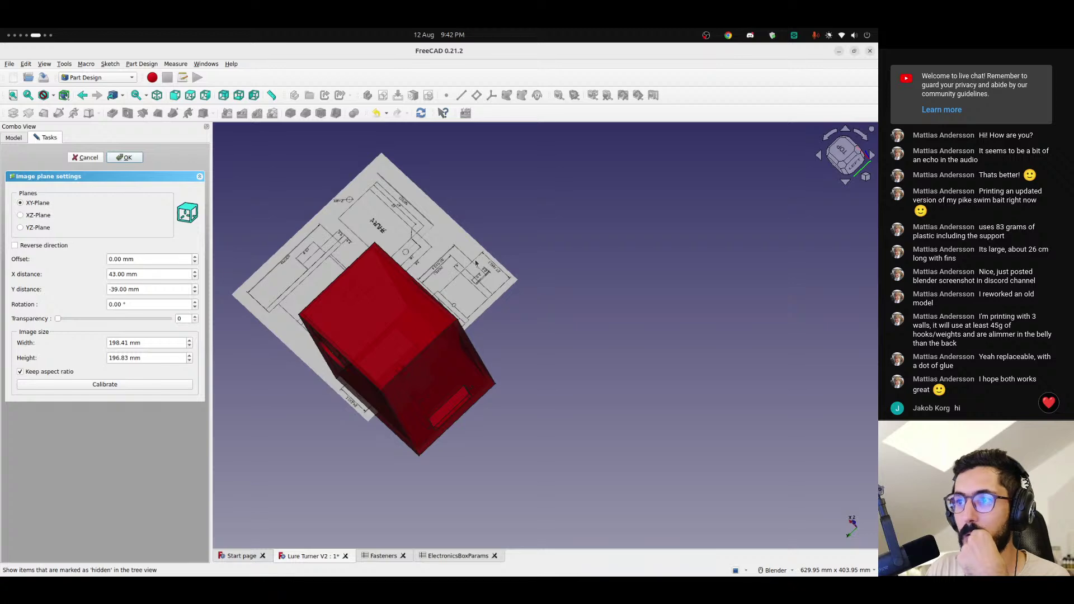
pyautogui.moveTo(475, 262); pyautogui.dragTo(540, 308, button='middle')
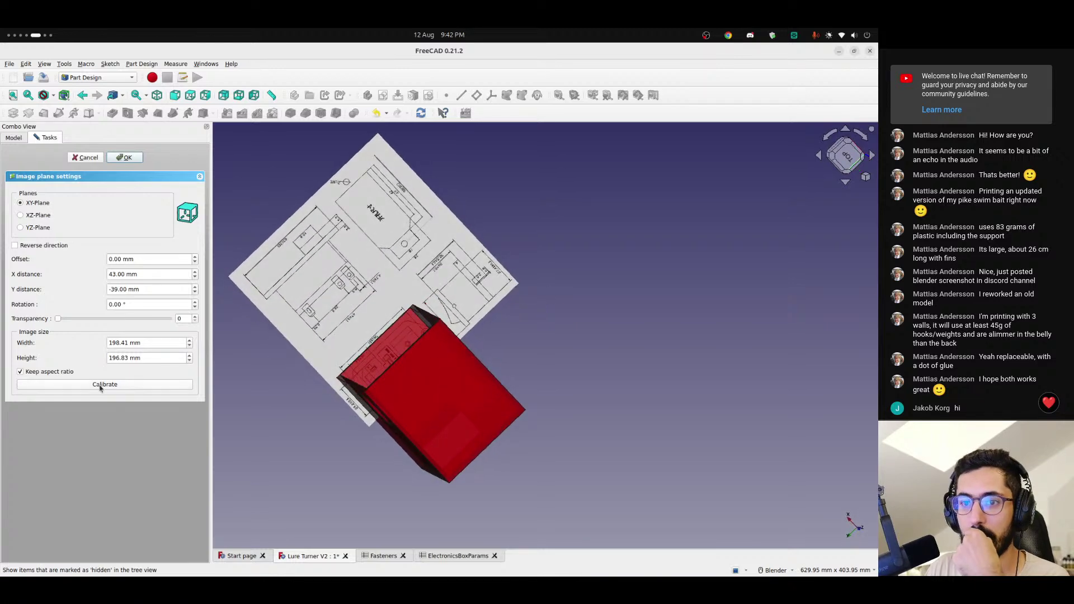
pyautogui.click(846, 155)
pyautogui.scroll(5, 456, 207)
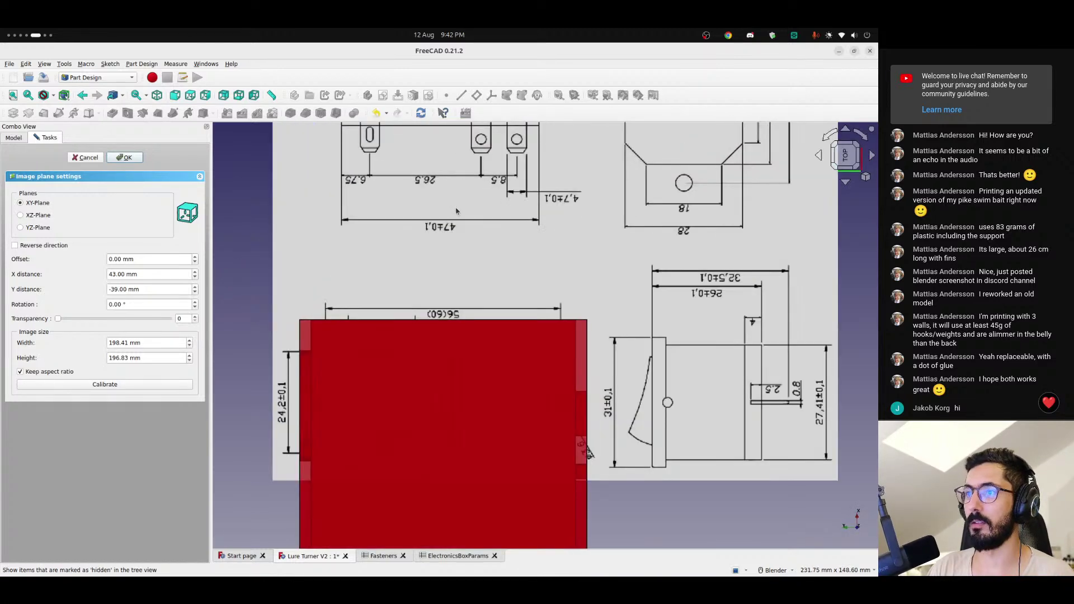
pyautogui.scroll(-4, 453, 196)
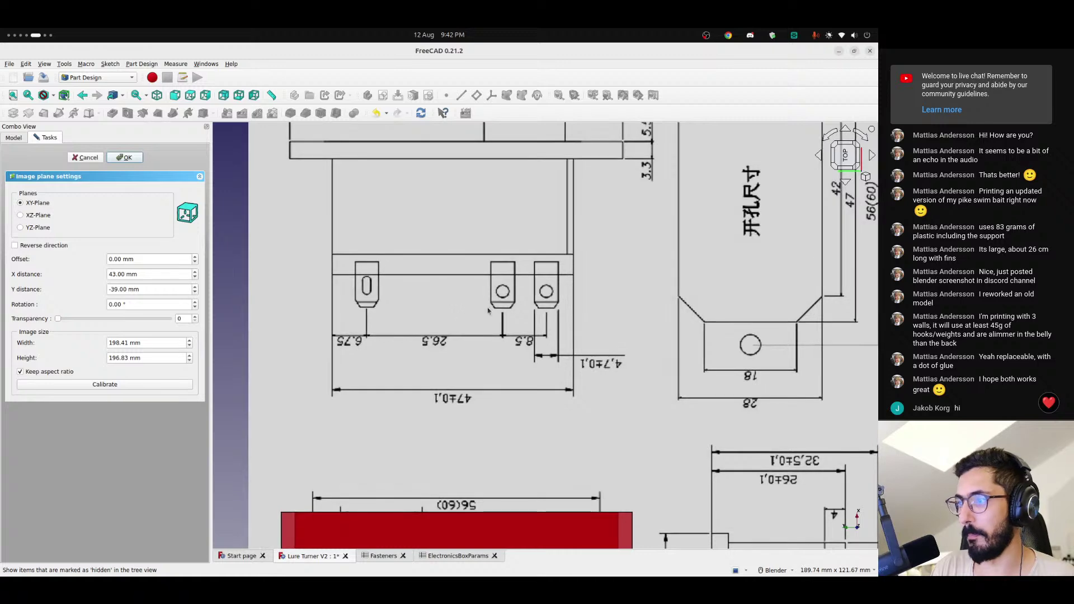
pyautogui.moveTo(500, 244)
pyautogui.keyDown('shift'); pyautogui.mouseDown(button='middle')
pyautogui.moveTo(497, 338)
pyautogui.moveTo(471, 269)
pyautogui.moveTo(426, 208)
pyautogui.mouseUp(button='middle'); pyautogui.keyUp('shift')
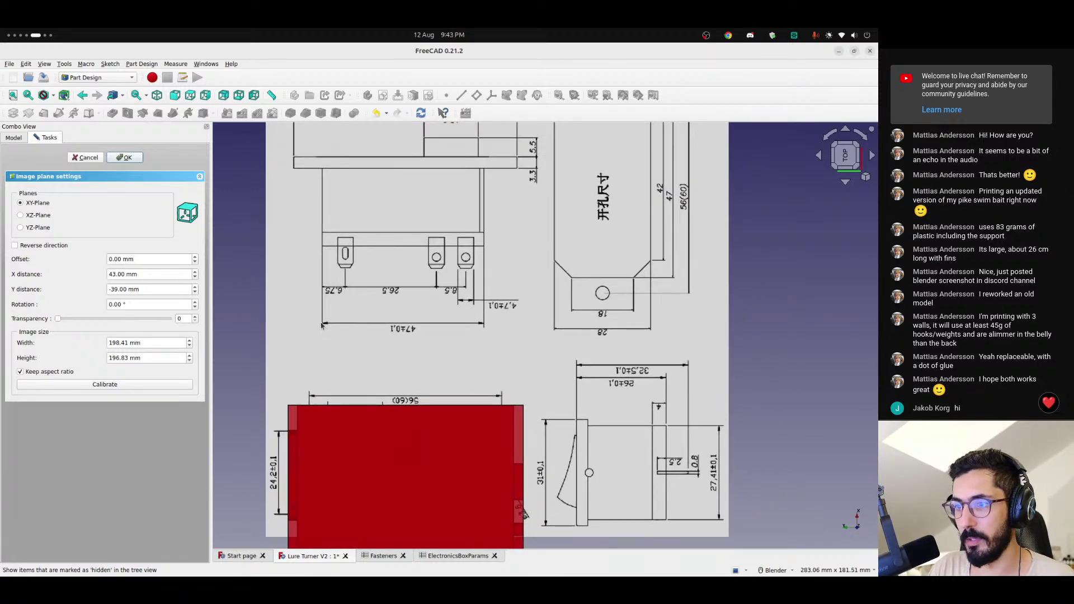
pyautogui.scroll(3, 318, 376)
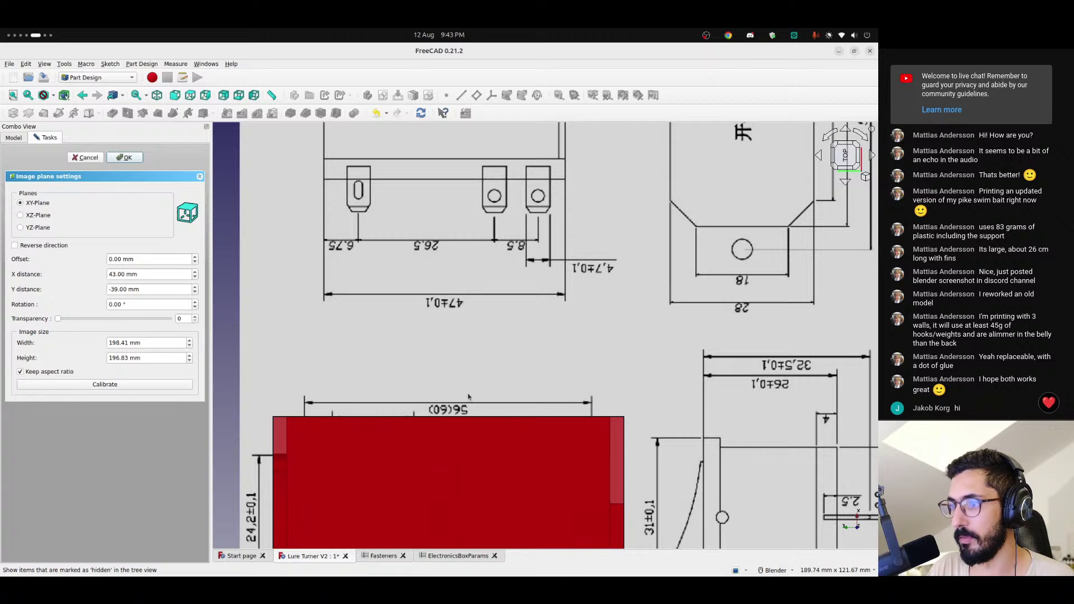
pyautogui.scroll(3, 459, 404)
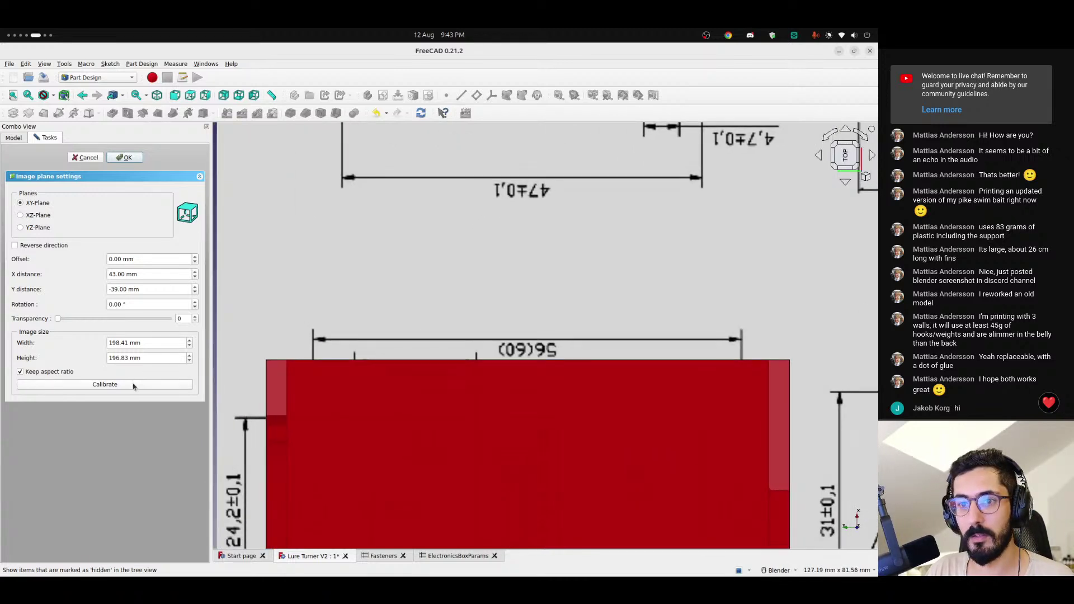
pyautogui.click(134, 384)
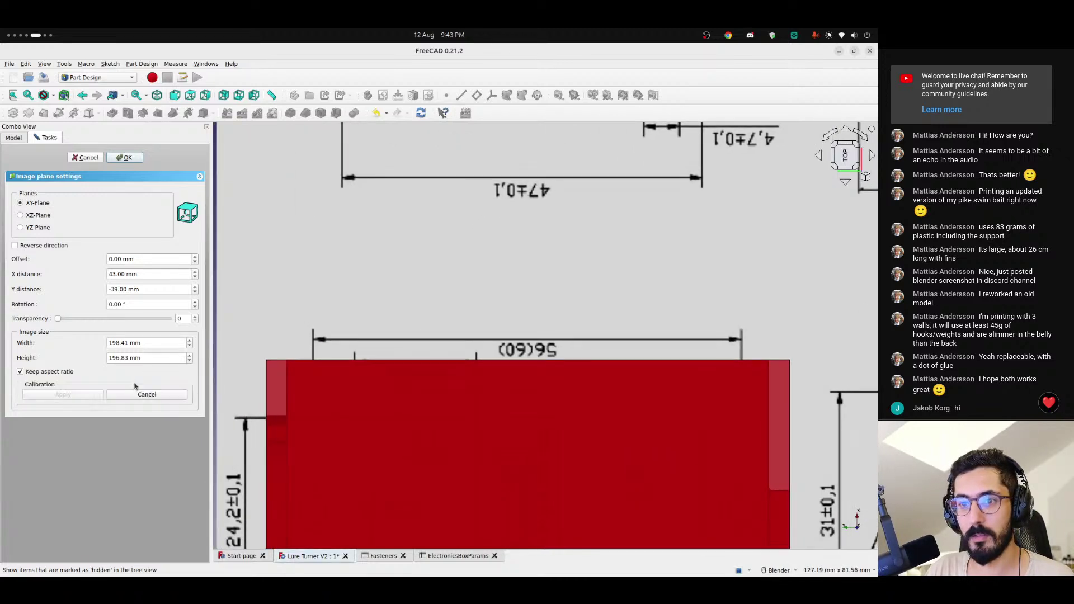
pyautogui.click(313, 339)
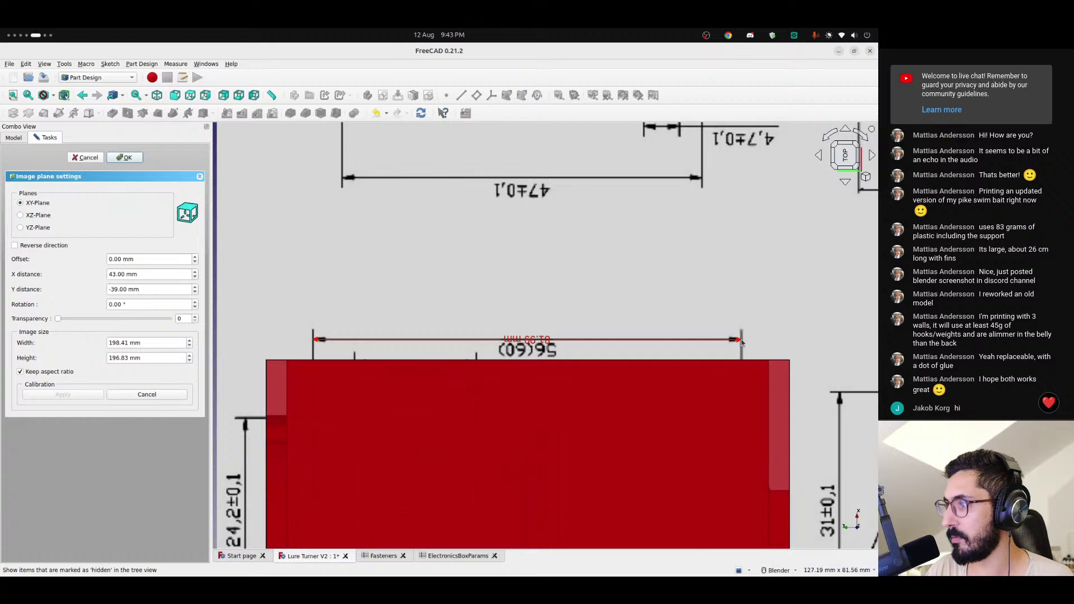
pyautogui.click(741, 340)
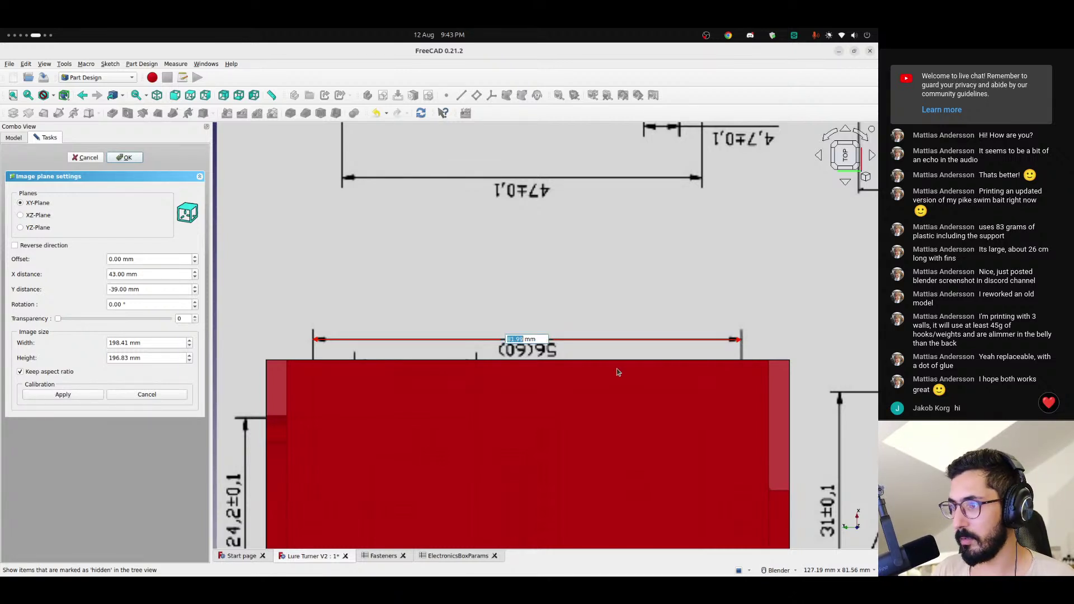
pyautogui.write('56')
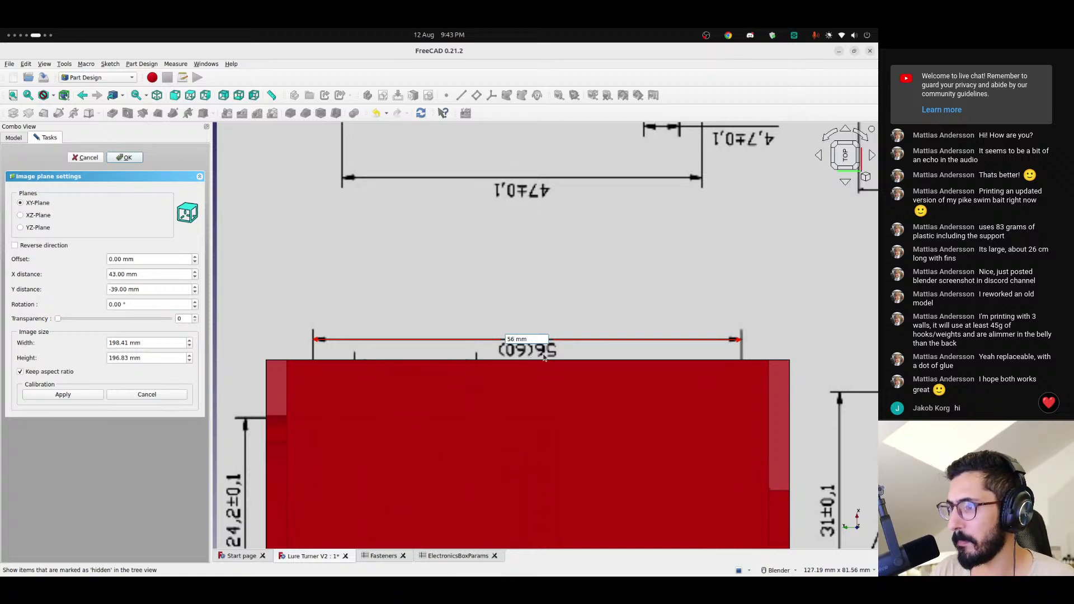
pyautogui.press('Return')
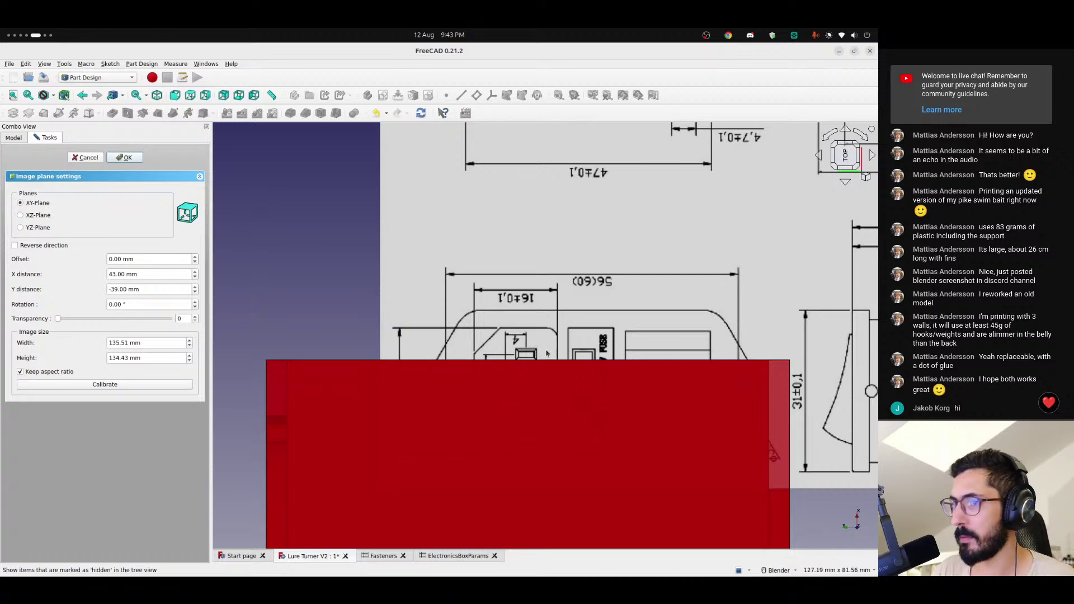
pyautogui.click(123, 158)
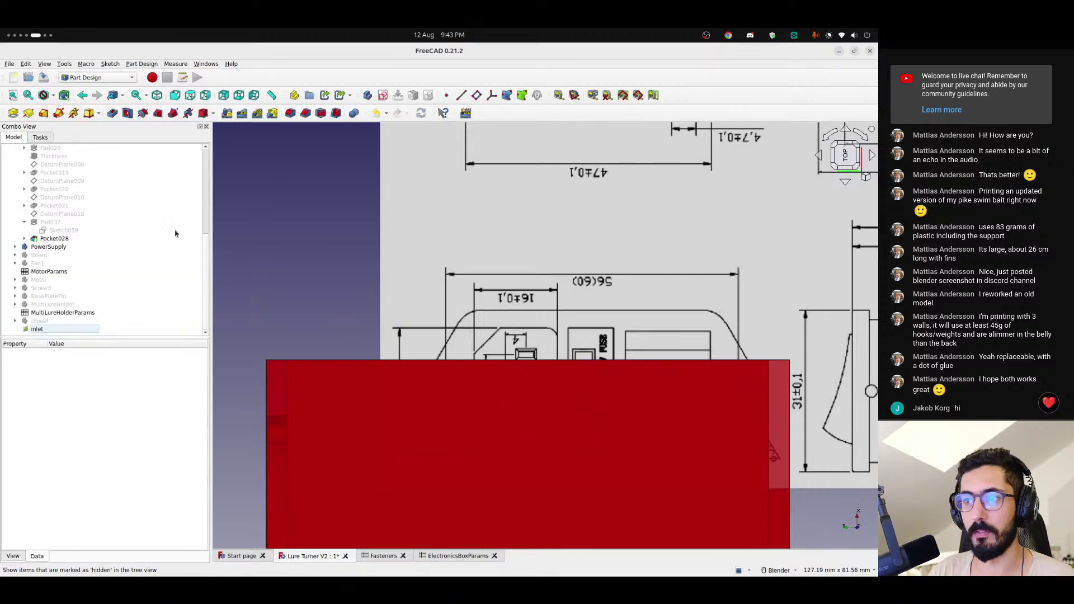
# - Inspect the calibrated image plane's orientation and position relative to the electronics box, ending on the side with the socket cutout
pyautogui.moveTo(572, 386)
pyautogui.mouseDown(button='middle')
pyautogui.moveTo(592, 481)
pyautogui.moveTo(702, 457)
pyautogui.moveTo(626, 512)
pyautogui.moveTo(522, 438)
pyautogui.moveTo(455, 444)
pyautogui.moveTo(492, 468)
pyautogui.moveTo(652, 518)
pyautogui.moveTo(442, 434)
pyautogui.moveTo(522, 426)
pyautogui.moveTo(722, 359)
pyautogui.moveTo(394, 492)
pyautogui.moveTo(475, 425)
pyautogui.moveTo(781, 259)
pyautogui.mouseUp(button='middle')
pyautogui.scroll(-8, 583, 449)
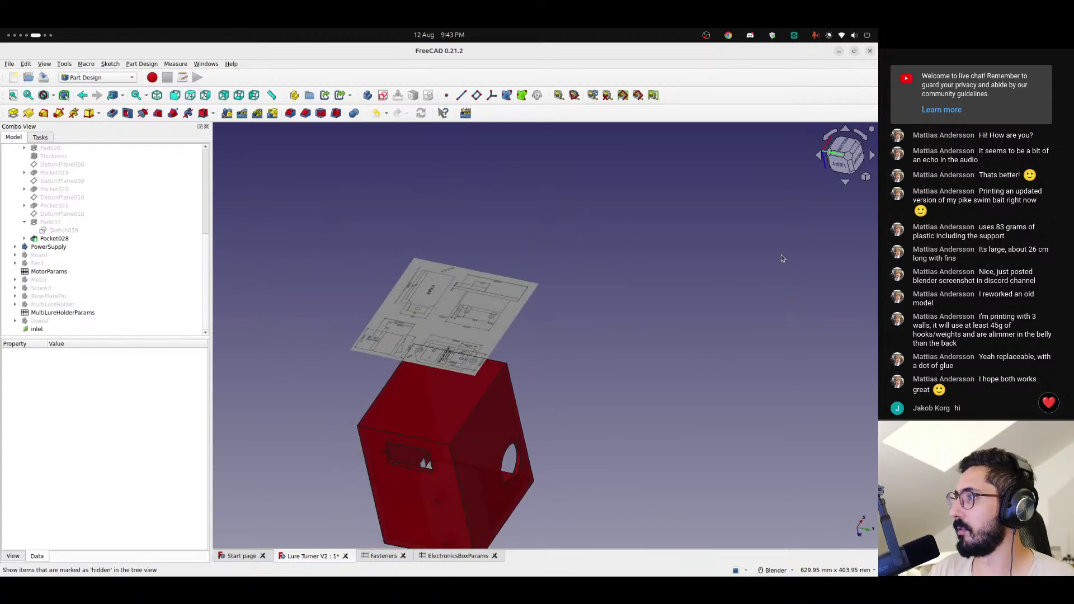
pyautogui.click(830, 138)
pyautogui.click(830, 138)
pyautogui.click(830, 139)
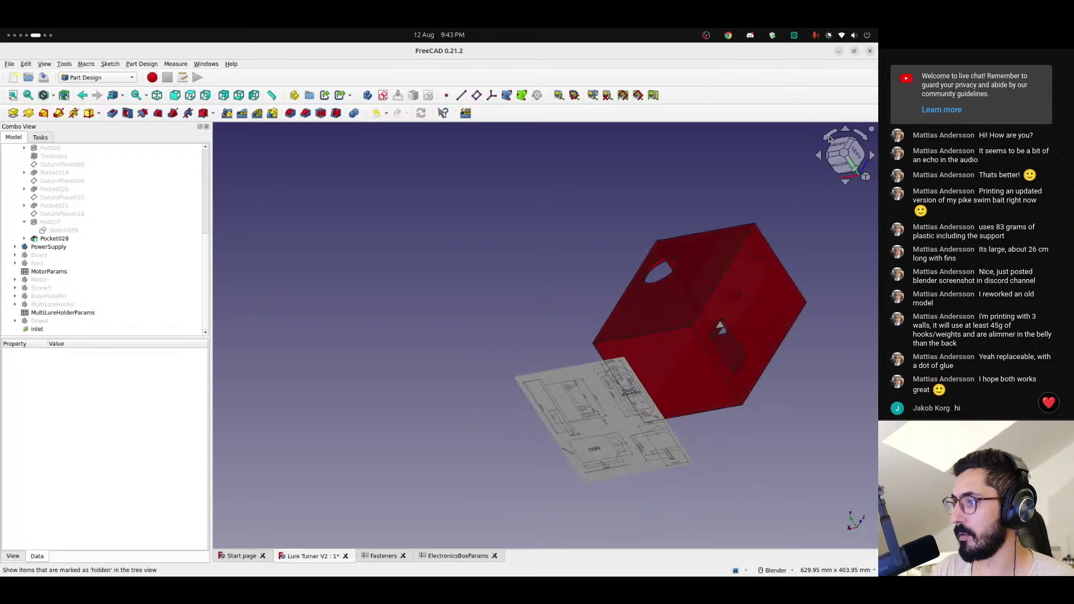
pyautogui.click(830, 138)
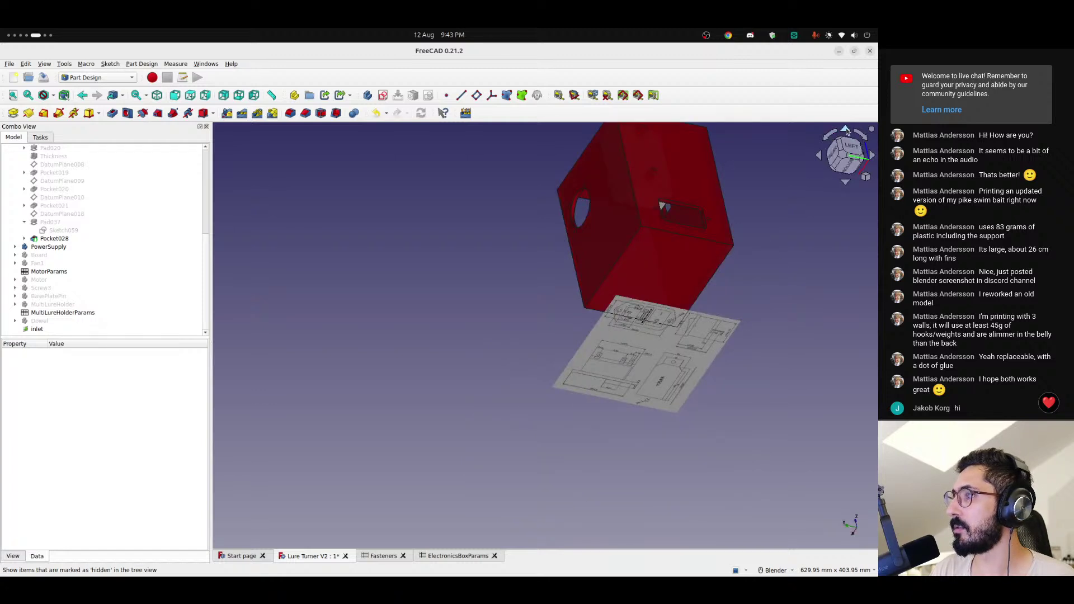
pyautogui.click(848, 133)
pyautogui.click(846, 183)
pyautogui.click(846, 184)
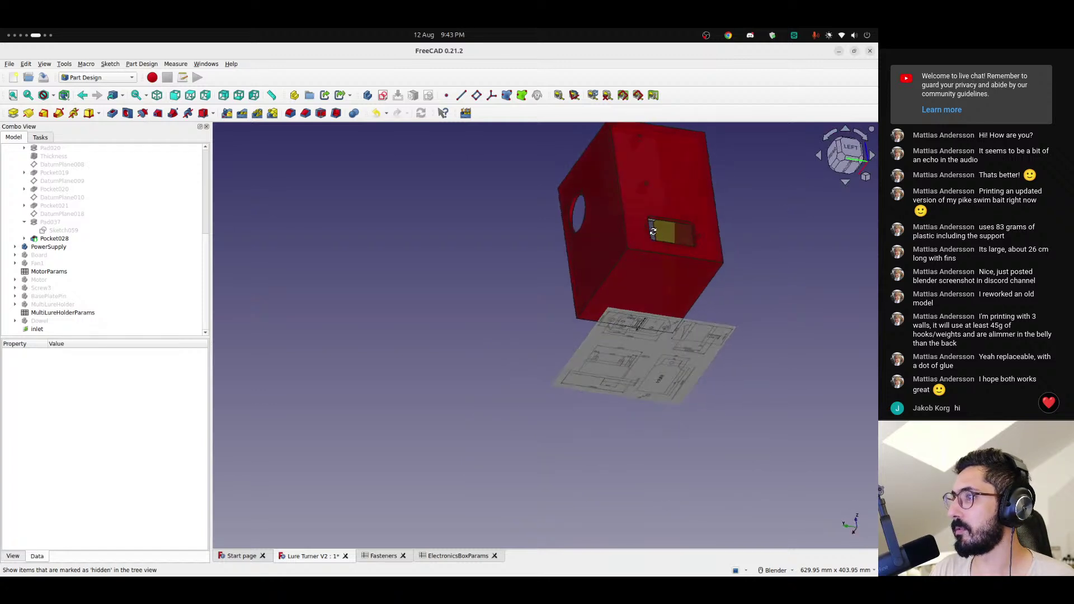
# - Transform the inlet image plane, rotating it 90° about its y axis and moving it just behind the box's socket wall
pyautogui.click(38, 328)
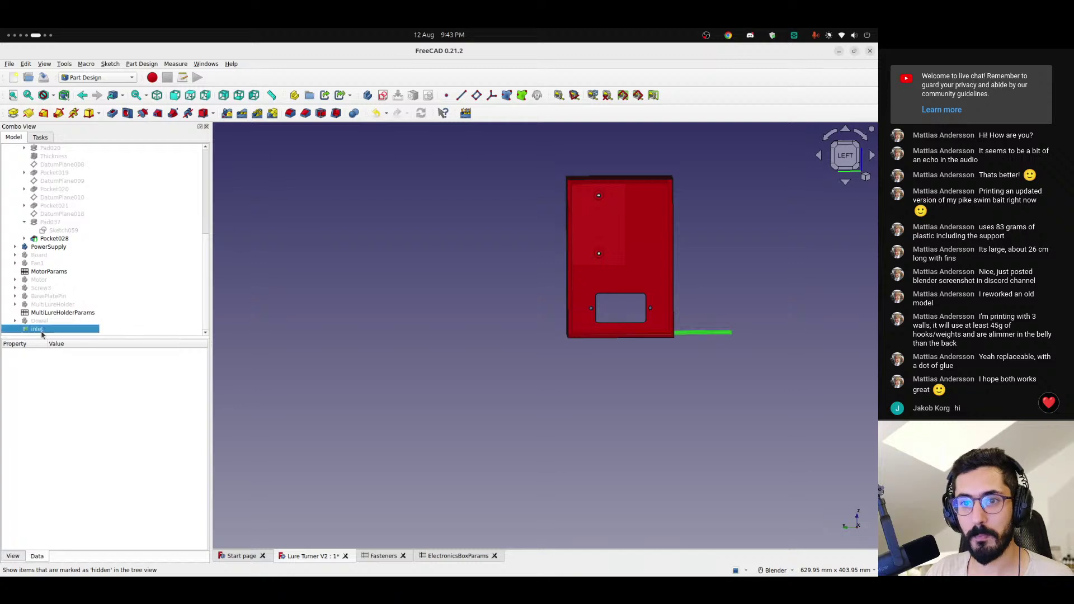
pyautogui.rightClick(43, 329)
pyautogui.click(56, 345)
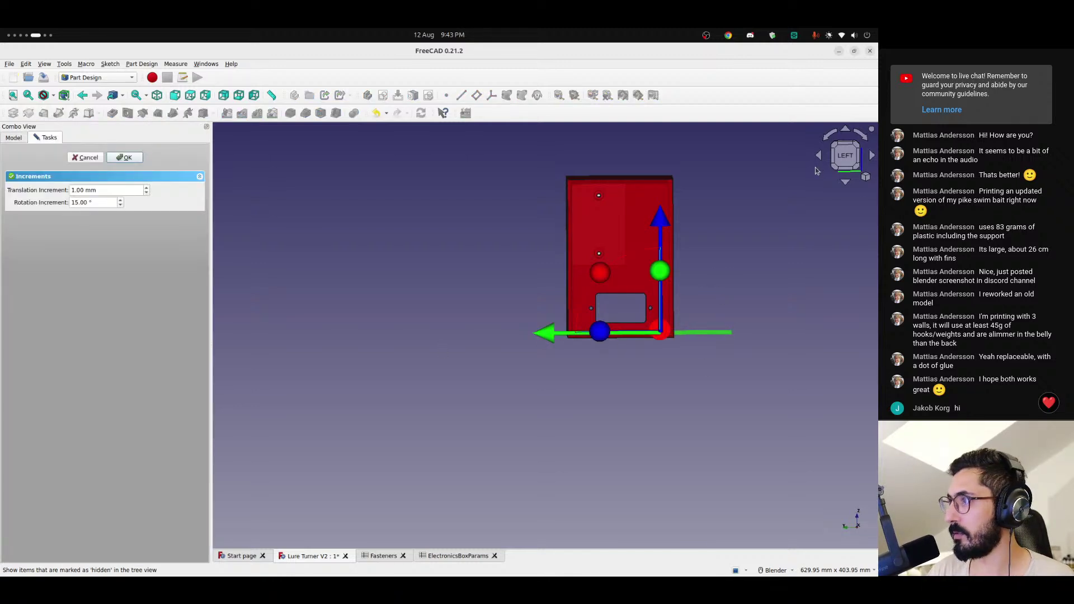
pyautogui.moveTo(711, 241); pyautogui.dragTo(860, 250, button='middle')
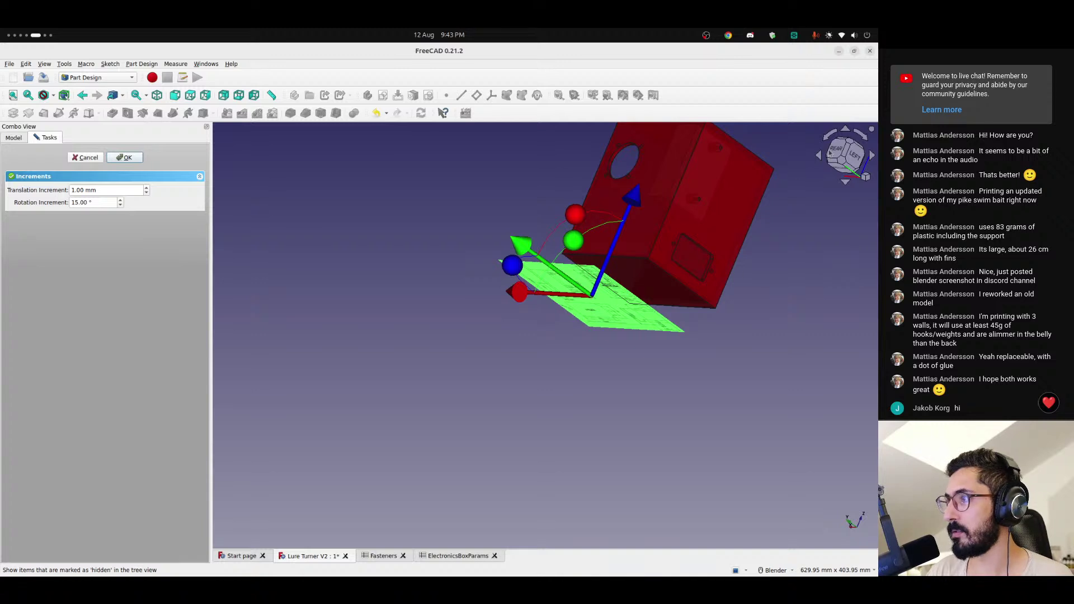
pyautogui.click(851, 160)
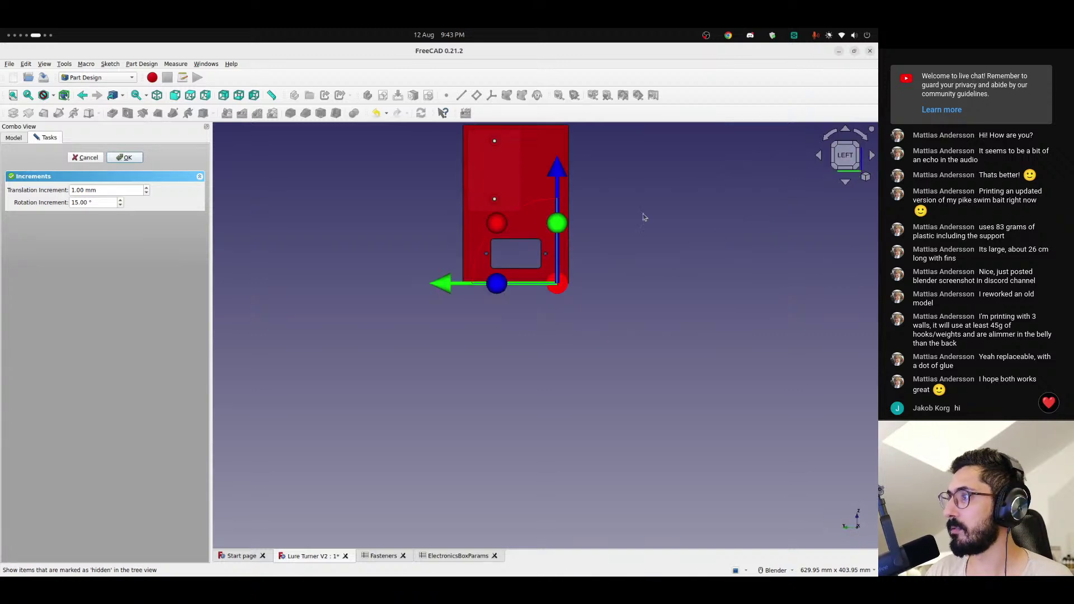
pyautogui.moveTo(669, 270); pyautogui.dragTo(403, 362, button='middle')
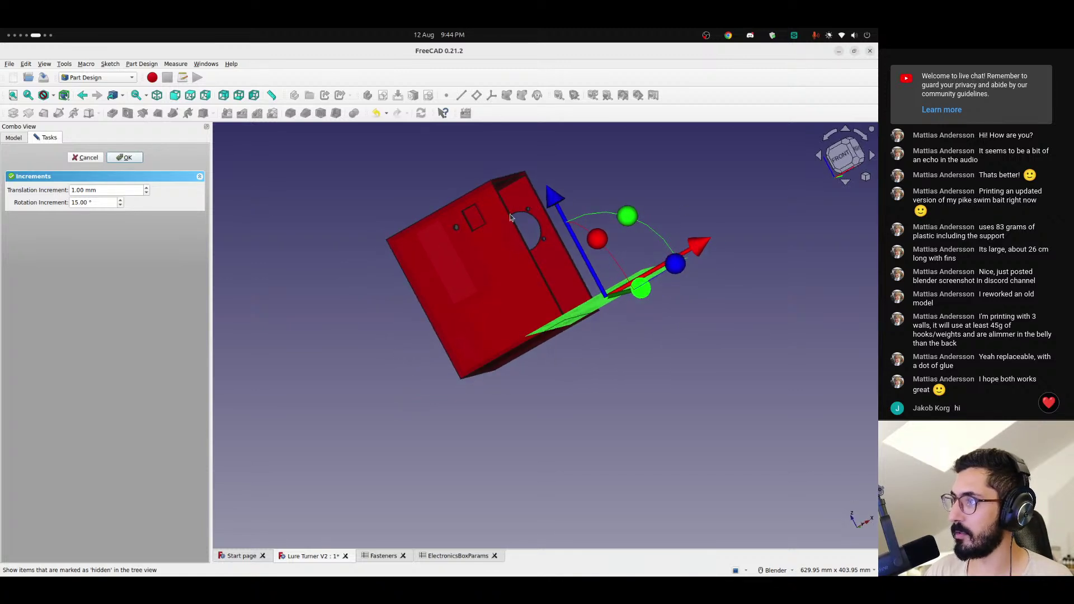
pyautogui.moveTo(510, 217); pyautogui.dragTo(559, 220, button='middle')
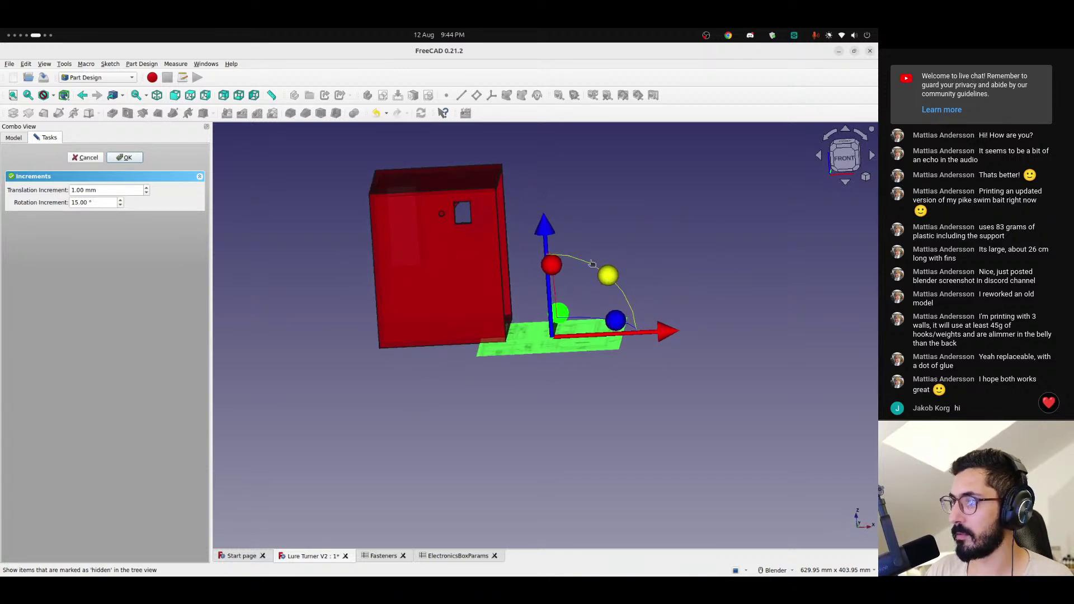
pyautogui.moveTo(592, 263); pyautogui.dragTo(456, 274)
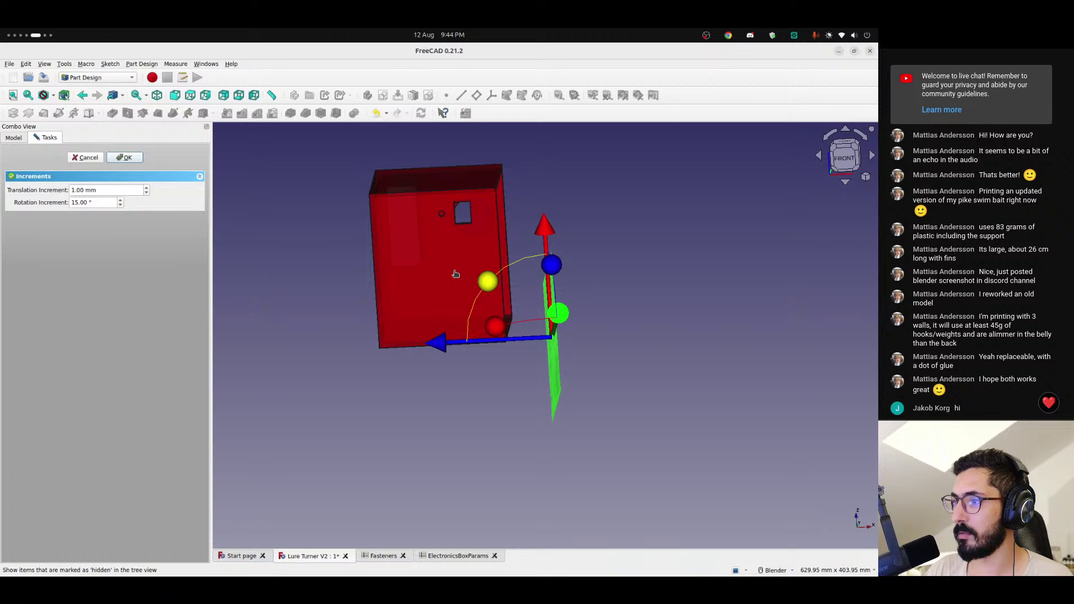
pyautogui.moveTo(443, 343); pyautogui.dragTo(276, 319)
pyautogui.moveTo(481, 297); pyautogui.dragTo(654, 293, button='middle')
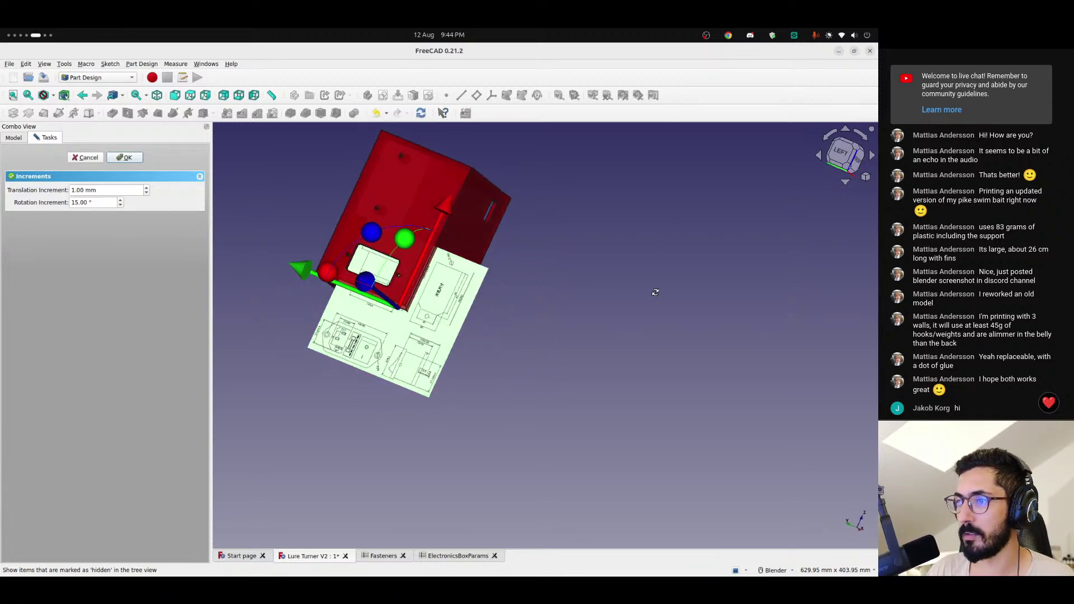
# - Move the inlet image plane 77 mm up and 12 mm along y so its socket drawing sits in the box's cutout
pyautogui.click(843, 154)
pyautogui.scroll(3, 470, 413)
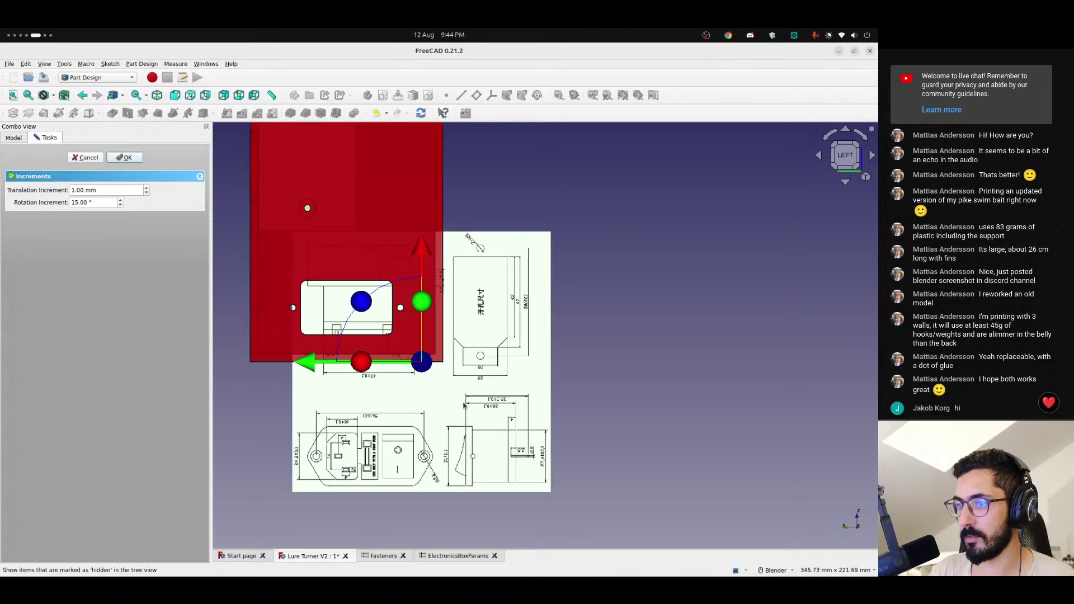
pyautogui.moveTo(423, 306)
pyautogui.mouseDown()
pyautogui.moveTo(412, 79)
pyautogui.moveTo(407, 100)
pyautogui.mouseUp()
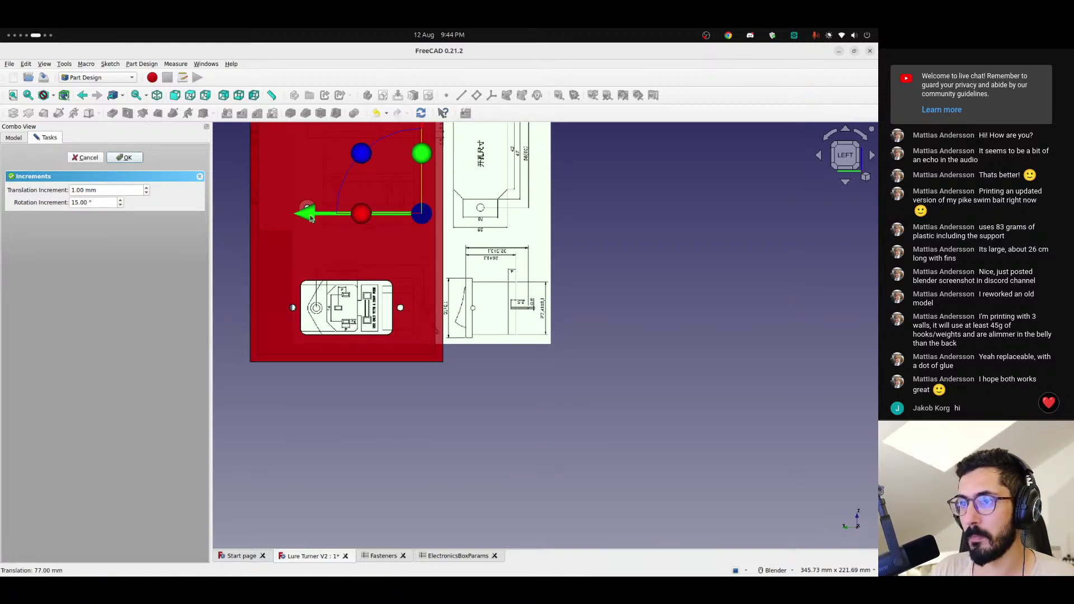
pyautogui.moveTo(311, 218); pyautogui.dragTo(288, 213)
pyautogui.scroll(5, 336, 310)
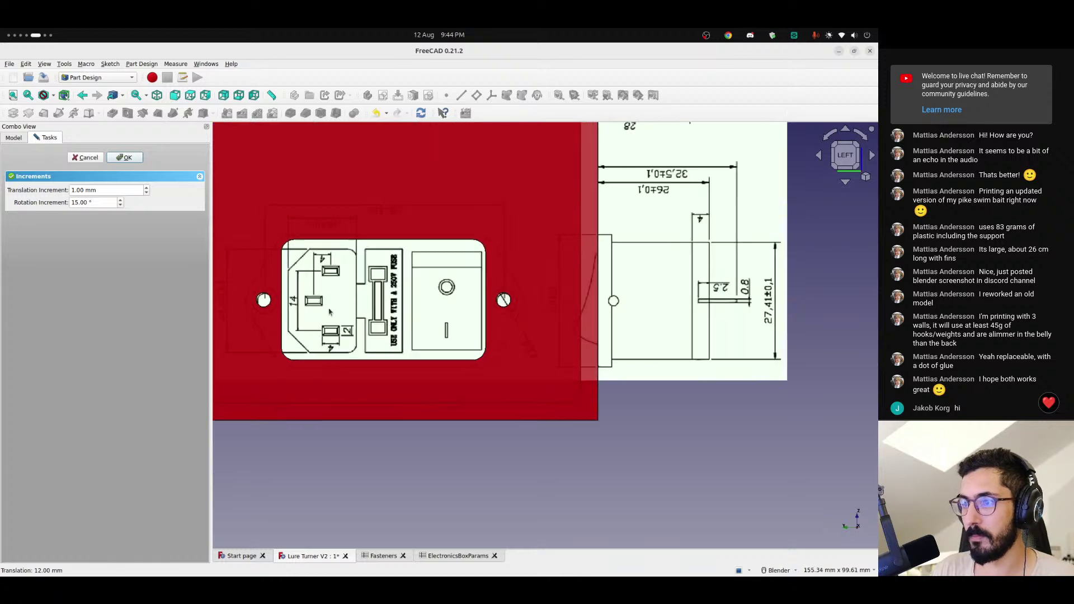
# - Try to nudge the image plane vertically and compare the drawn socket and screw holes with the box's cutout and holes
pyautogui.keyDown('shift'); pyautogui.moveTo(361, 280); pyautogui.dragTo(475, 393, button='middle'); pyautogui.keyUp('shift')
pyautogui.scroll(-1, 476, 391)
pyautogui.keyDown('shift'); pyautogui.moveTo(499, 293); pyautogui.dragTo(478, 350, button='middle'); pyautogui.keyUp('shift')
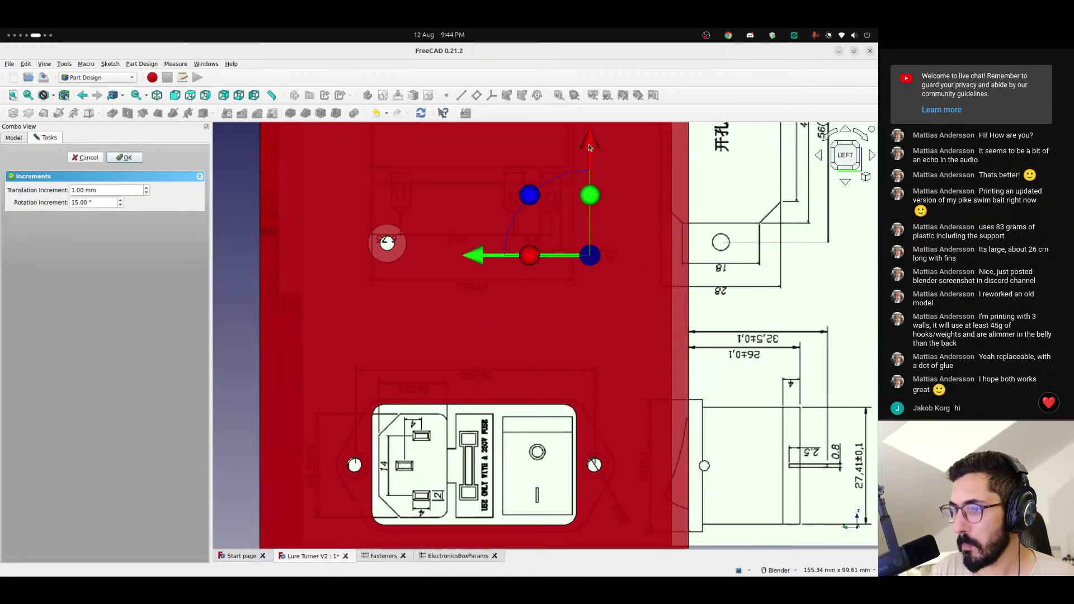
pyautogui.moveTo(588, 146); pyautogui.dragTo(589, 144)
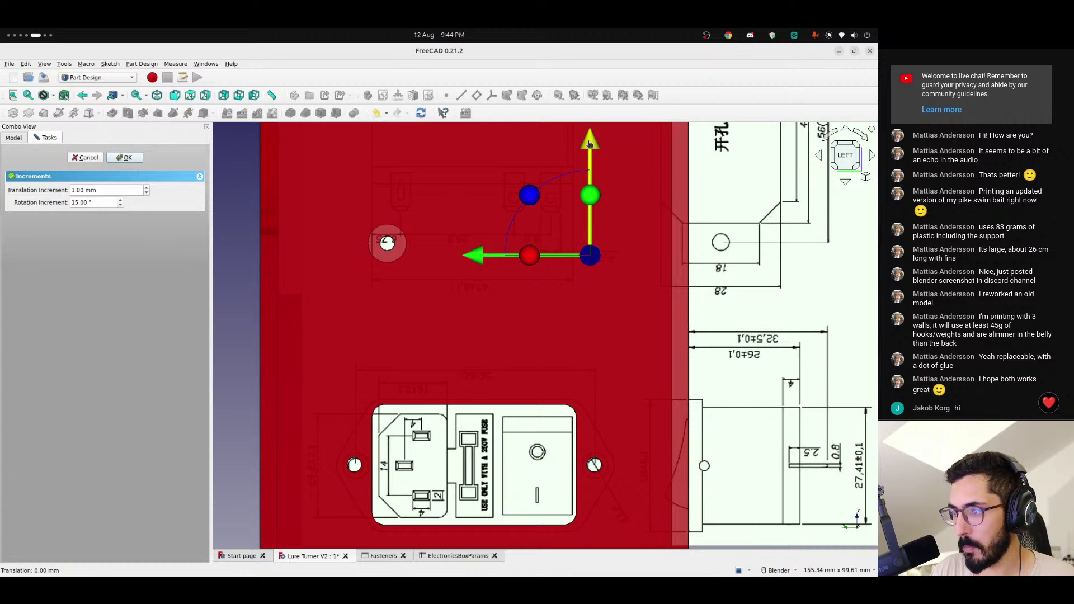
pyautogui.scroll(4, 436, 394)
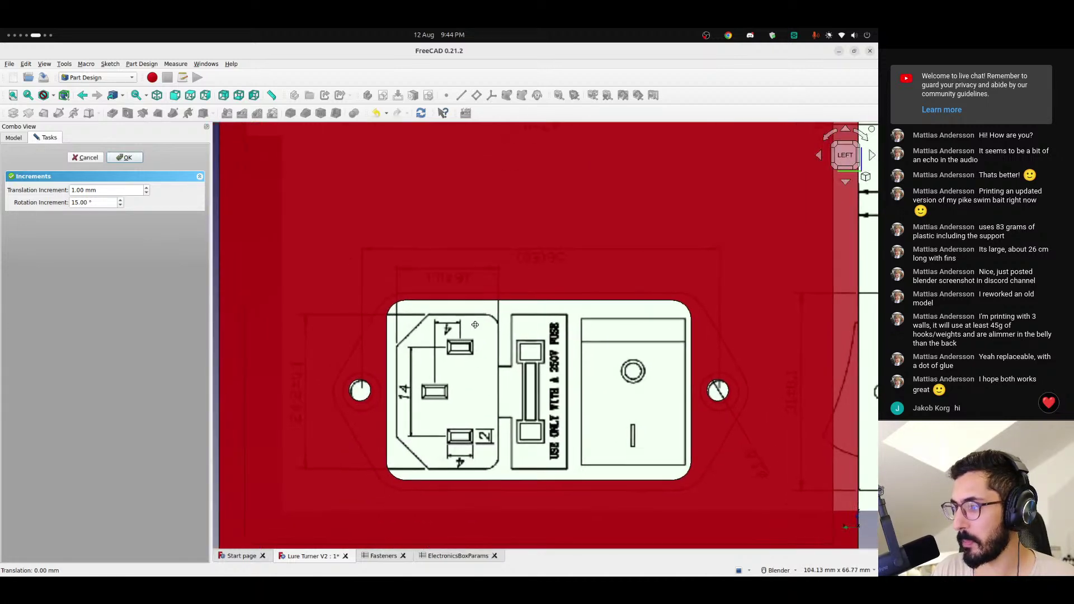
pyautogui.keyDown('shift'); pyautogui.moveTo(475, 325); pyautogui.dragTo(470, 337, button='middle'); pyautogui.keyUp('shift')
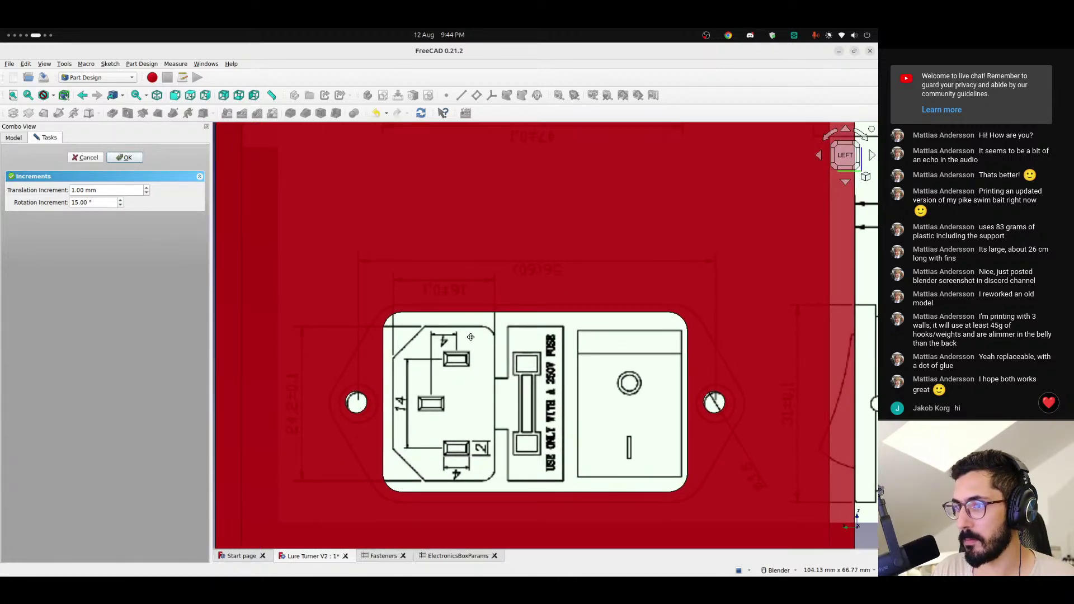
pyautogui.scroll(-4, 400, 372)
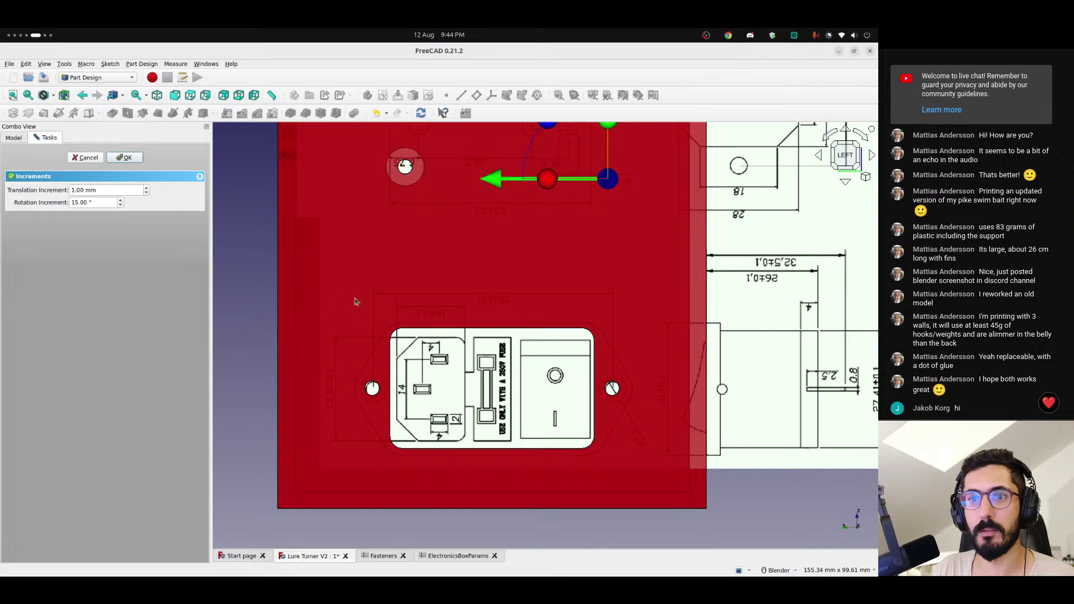
# - Set the translation increment to 0.10 mm, move the inlet image plane 0.3 mm up and 0.3 mm along y, and accept the transform
pyautogui.scroll(2, 310, 289)
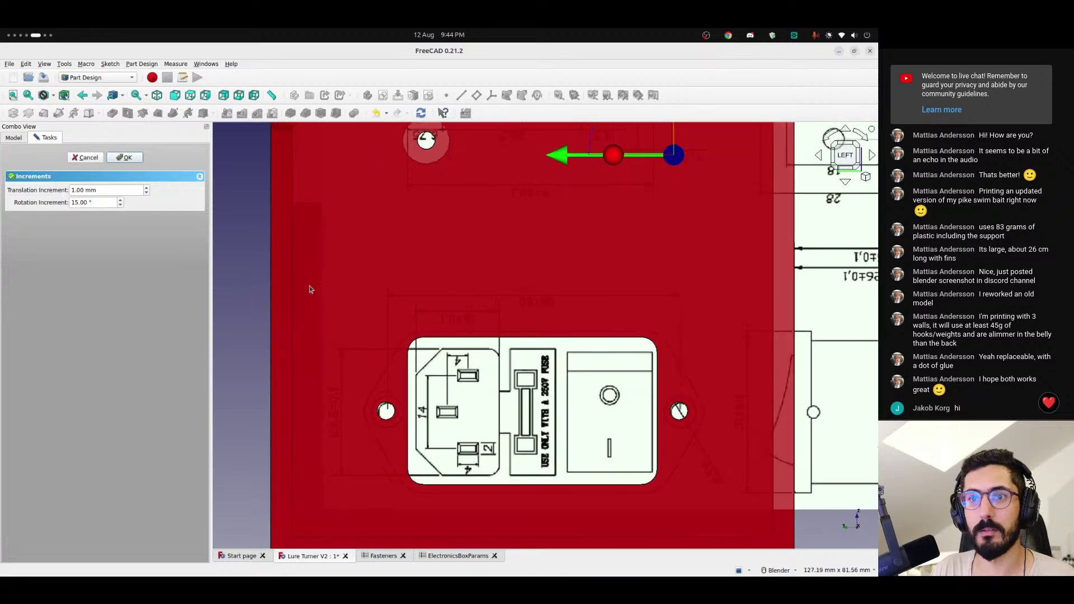
pyautogui.click(73, 190)
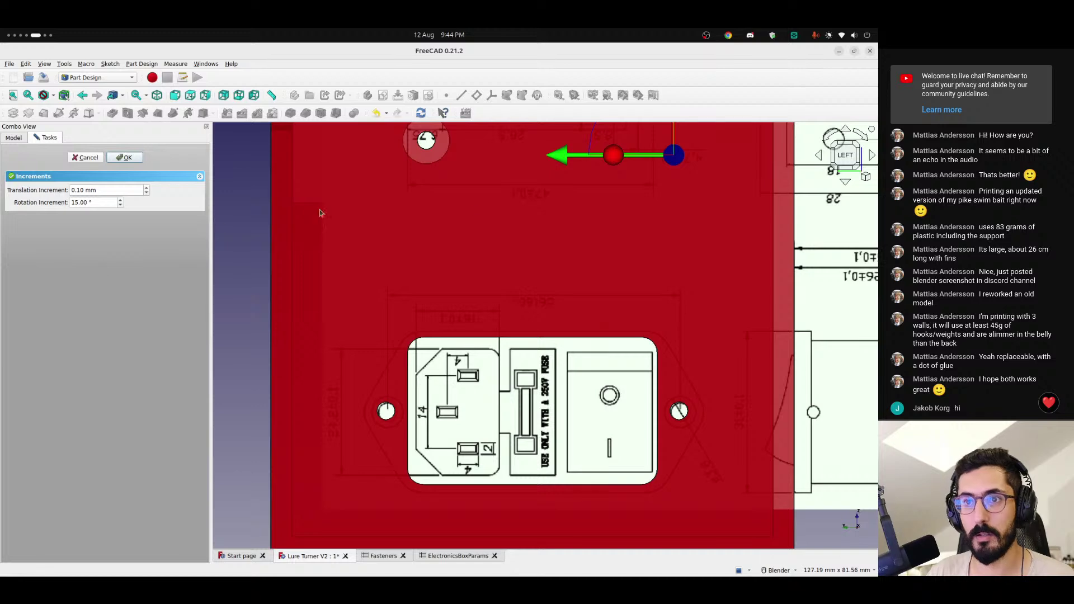
pyautogui.scroll(-3, 595, 214)
pyautogui.scroll(2, 570, 236)
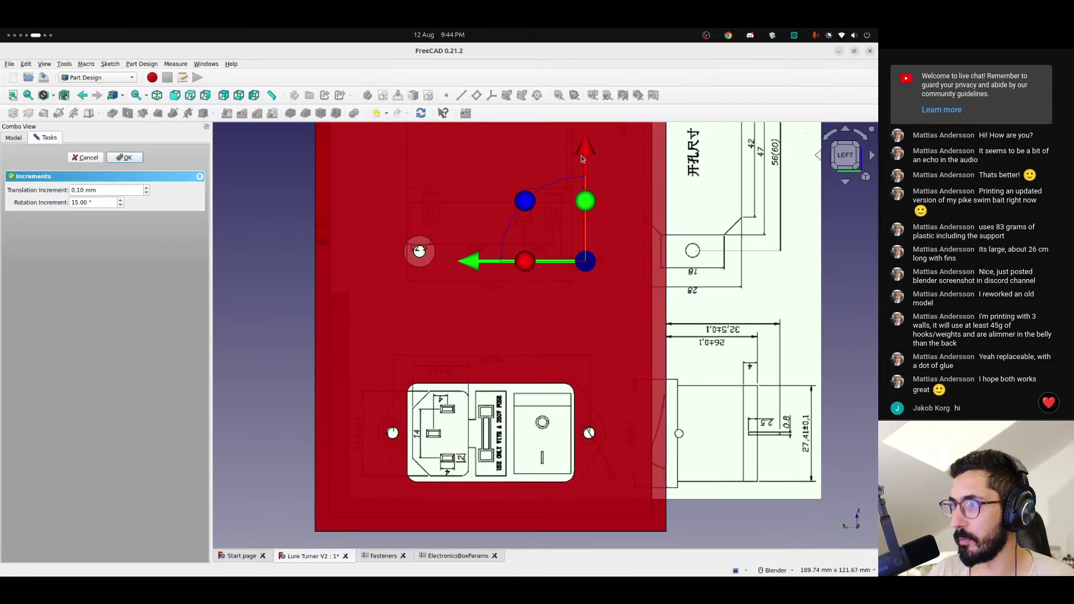
pyautogui.moveTo(582, 156); pyautogui.dragTo(583, 155)
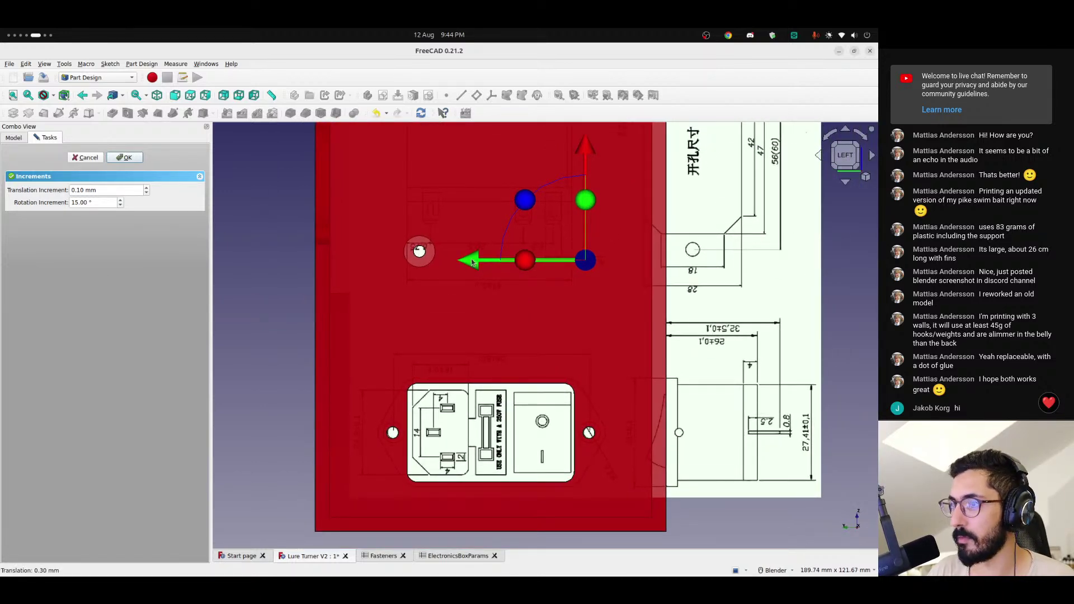
pyautogui.moveTo(471, 262); pyautogui.dragTo(470, 263)
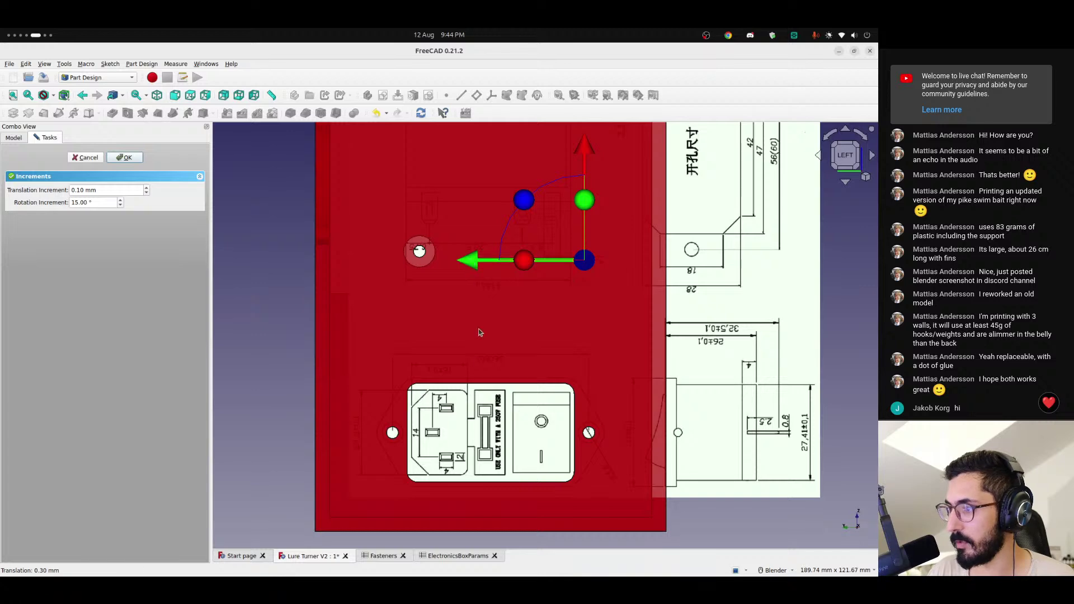
pyautogui.scroll(5, 481, 424)
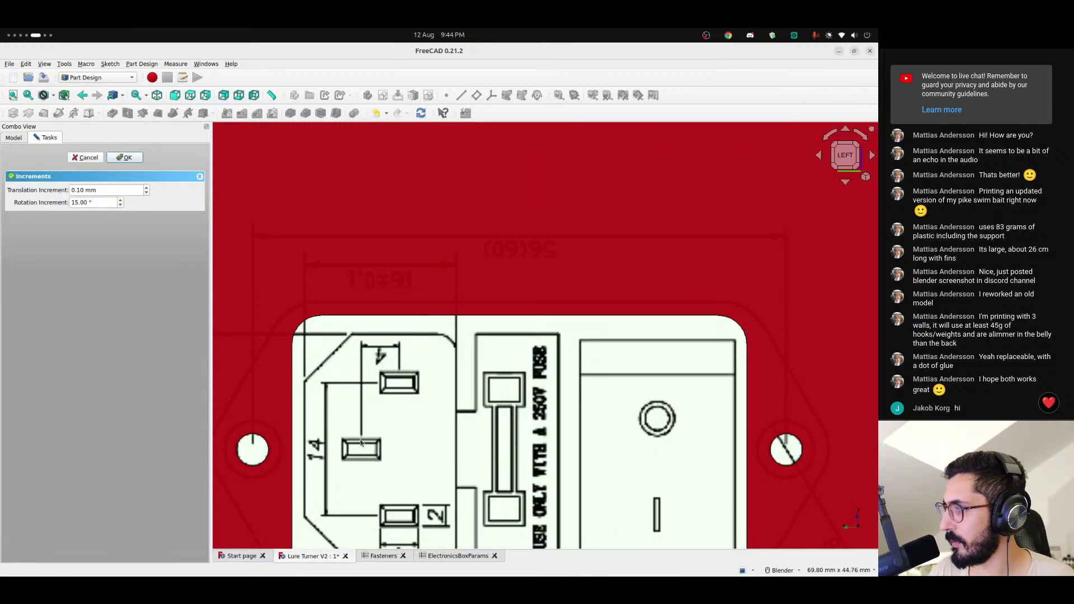
pyautogui.scroll(-3, 361, 442)
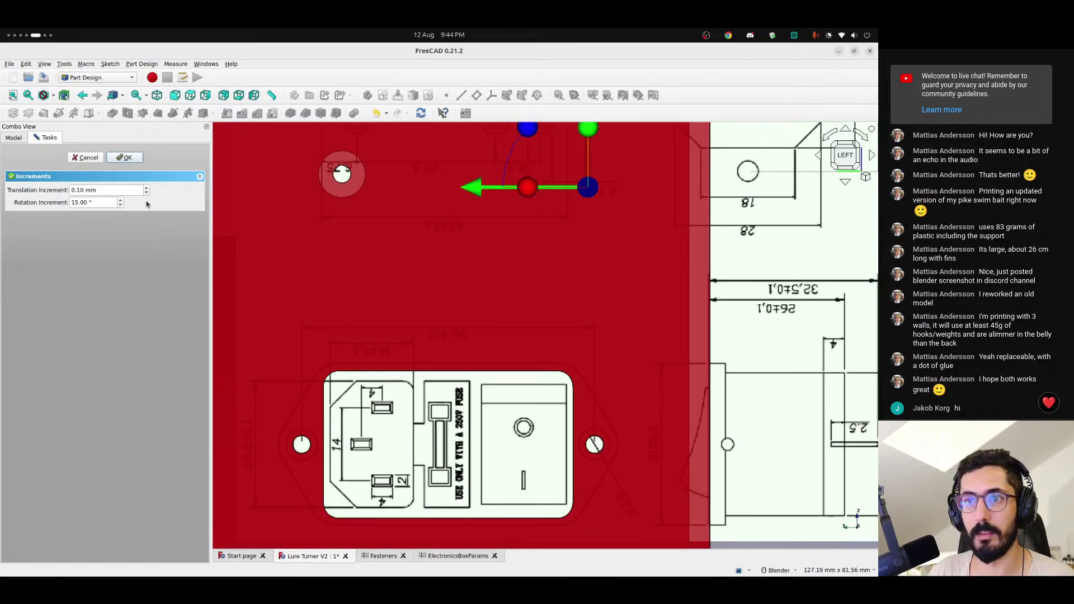
pyautogui.click(129, 160)
pyautogui.scroll(-6, 437, 294)
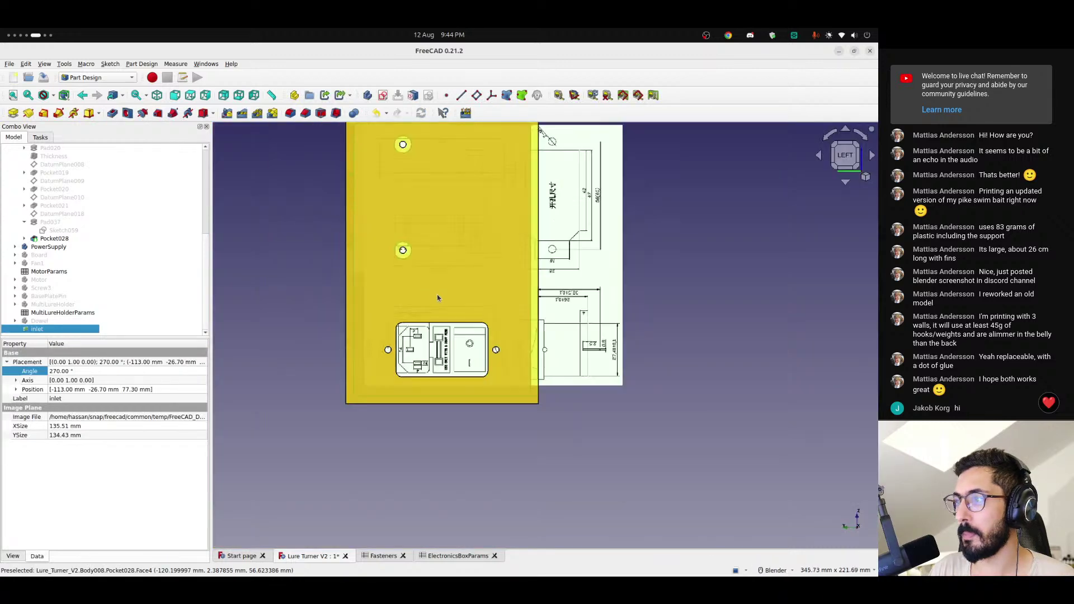
# - Create a new sketch on DatumPlane008 of the ElectronicsBox body
pyautogui.scroll(6, 438, 294)
pyautogui.moveTo(436, 310); pyautogui.dragTo(387, 351, button='middle')
pyautogui.press('6')
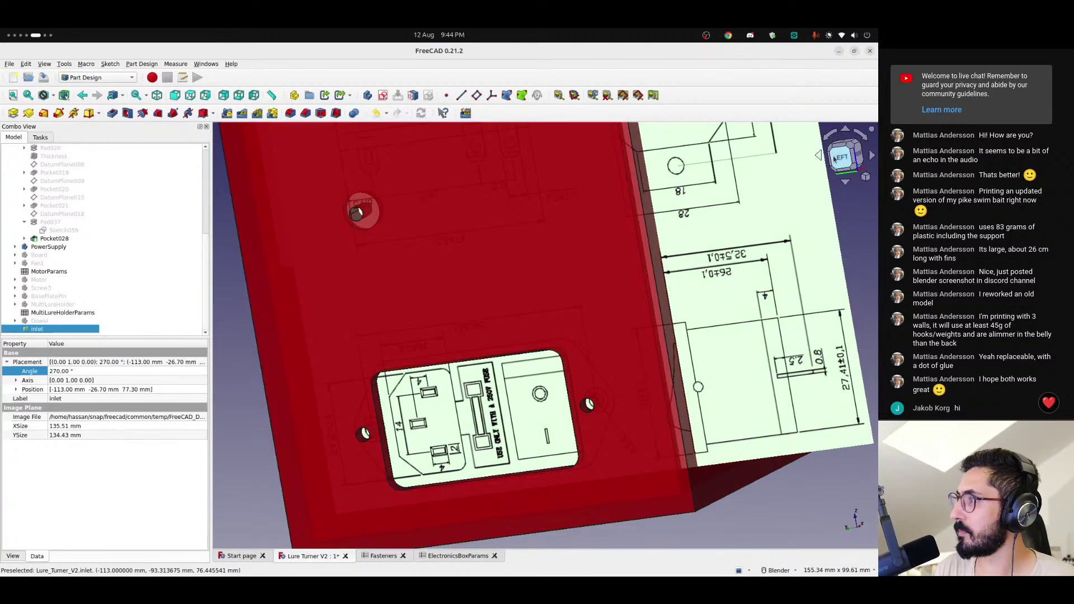
pyautogui.scroll(-2, 370, 328)
pyautogui.scroll(3, 53, 256)
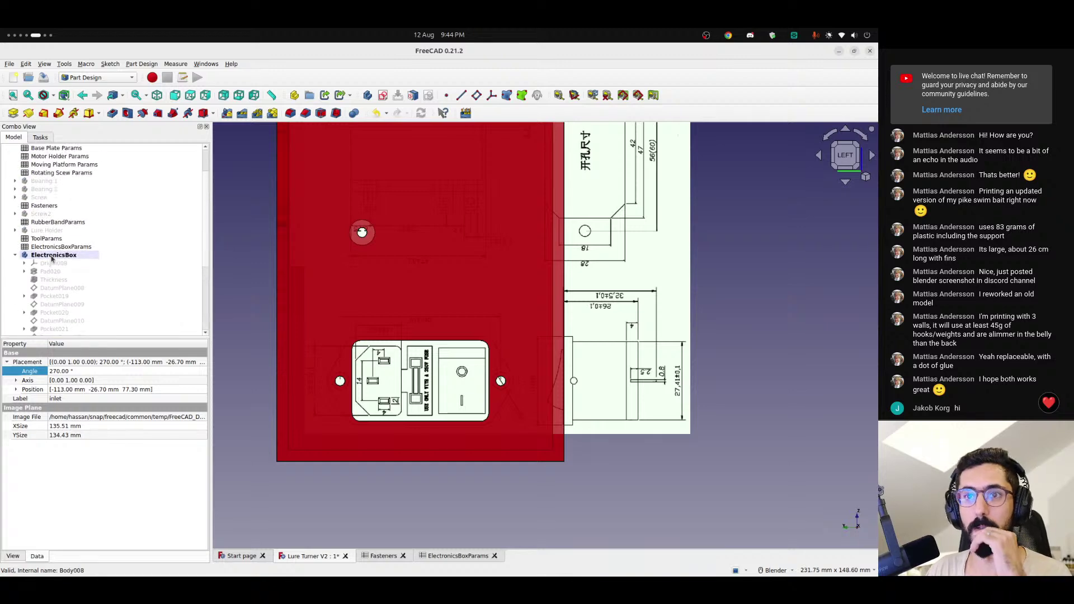
pyautogui.click(56, 239)
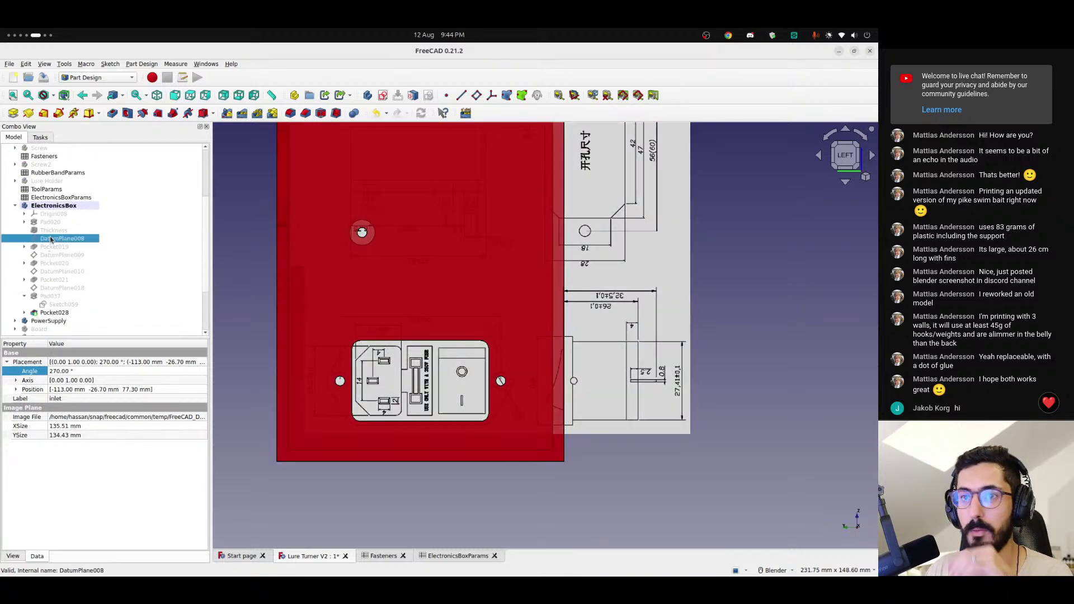
pyautogui.moveTo(470, 288); pyautogui.dragTo(252, 339, button='middle')
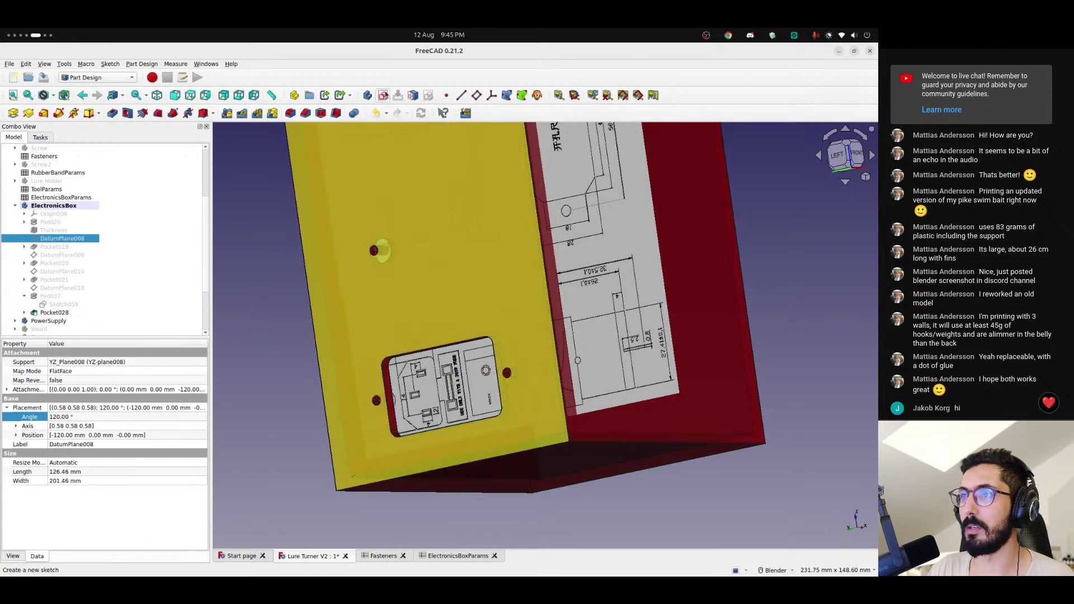
pyautogui.click(382, 95)
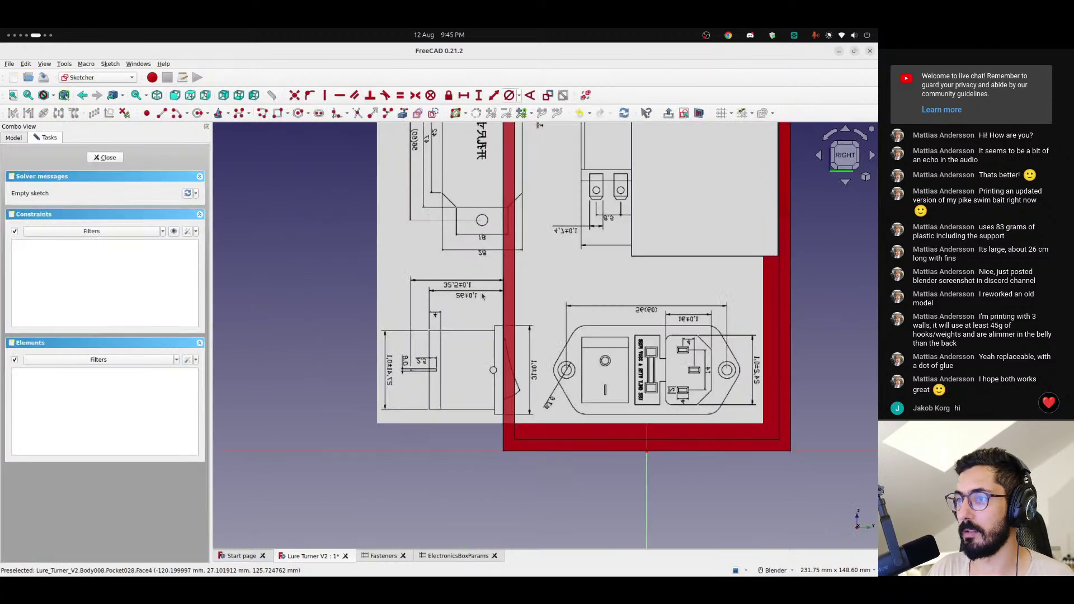
# - View the empty sketch from the box's outer socket side, compare the cutout with the inlet drawing, and close the sketch
pyautogui.click(818, 157)
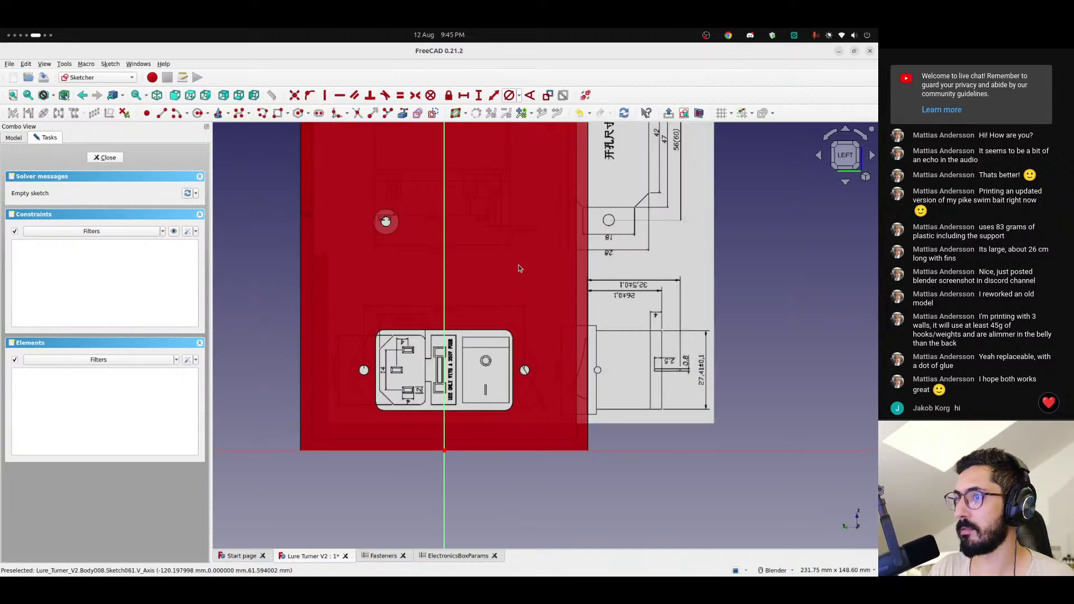
pyautogui.moveTo(517, 234)
pyautogui.keyDown('shift'); pyautogui.mouseDown(button='middle')
pyautogui.moveTo(498, 386)
pyautogui.moveTo(529, 364)
pyautogui.moveTo(553, 206)
pyautogui.moveTo(558, 245)
pyautogui.mouseUp(button='middle'); pyautogui.keyUp('shift')
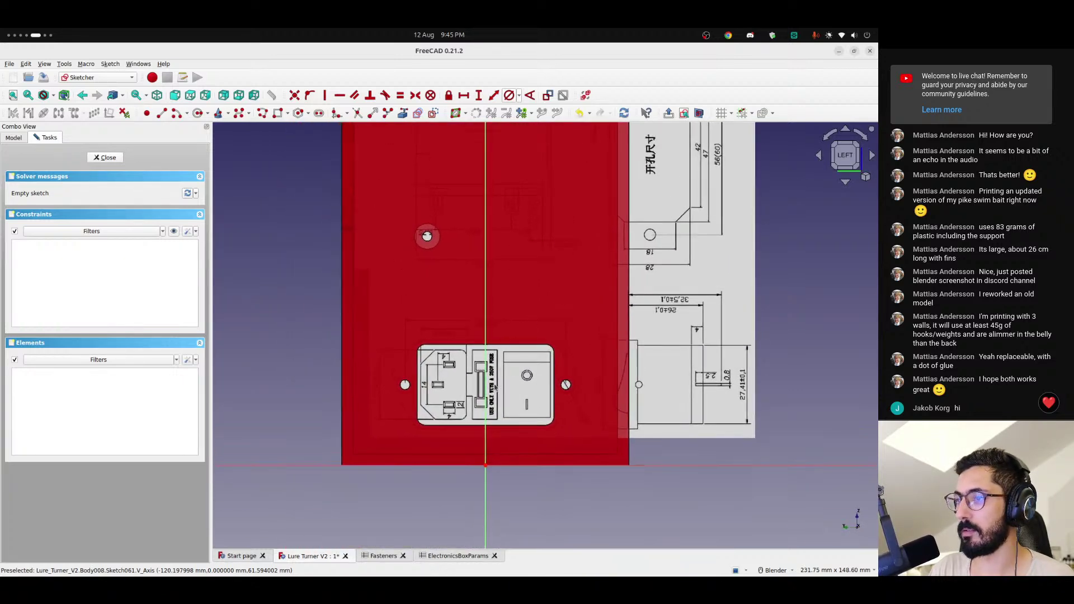
pyautogui.scroll(5, 495, 387)
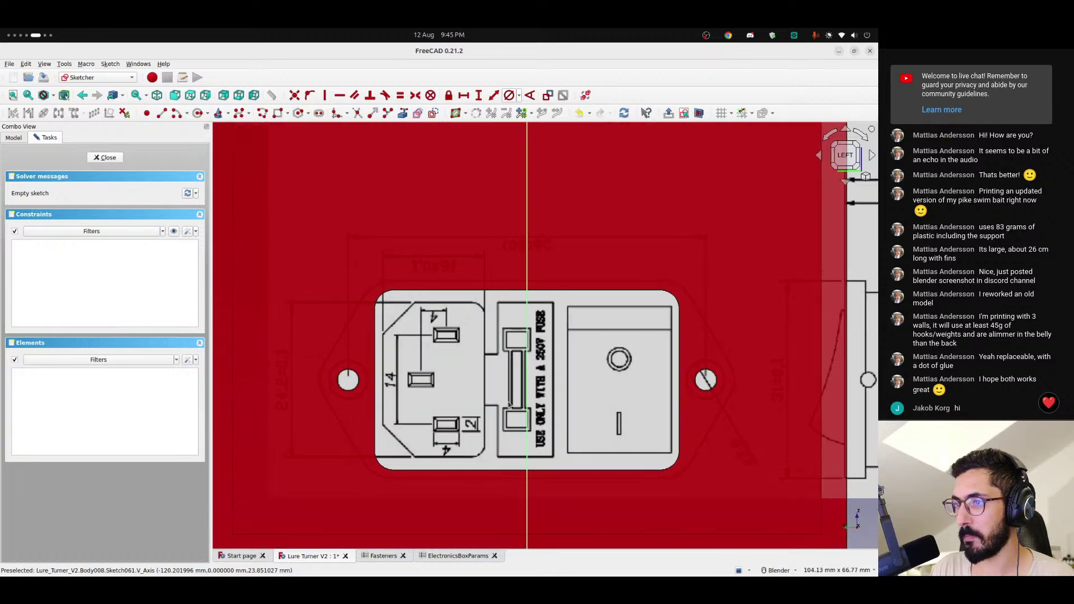
pyautogui.keyDown('shift'); pyautogui.moveTo(509, 404); pyautogui.dragTo(468, 382, button='middle'); pyautogui.keyUp('shift')
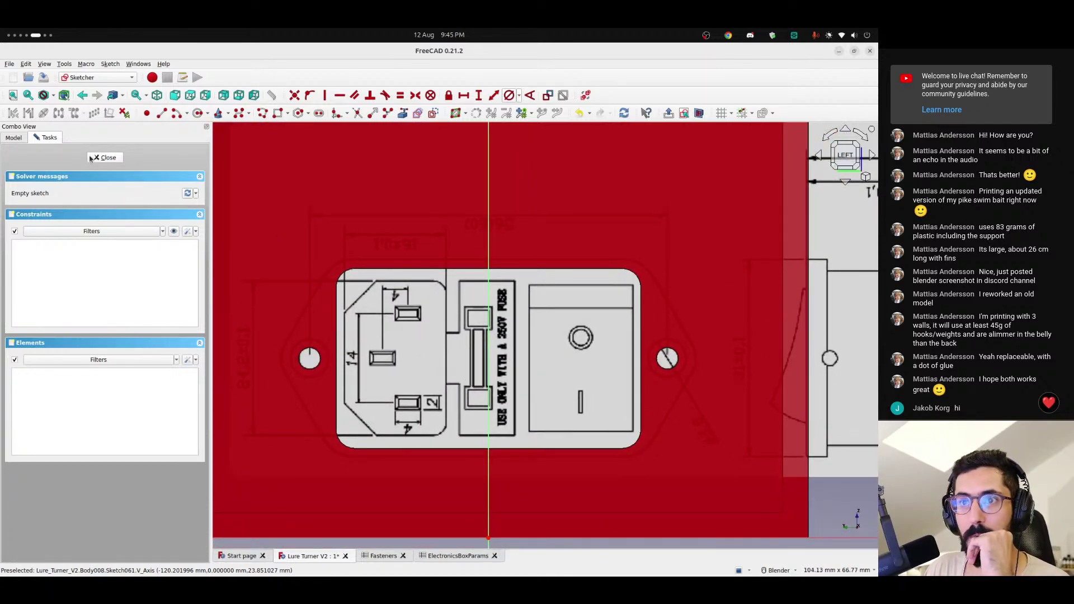
pyautogui.click(107, 159)
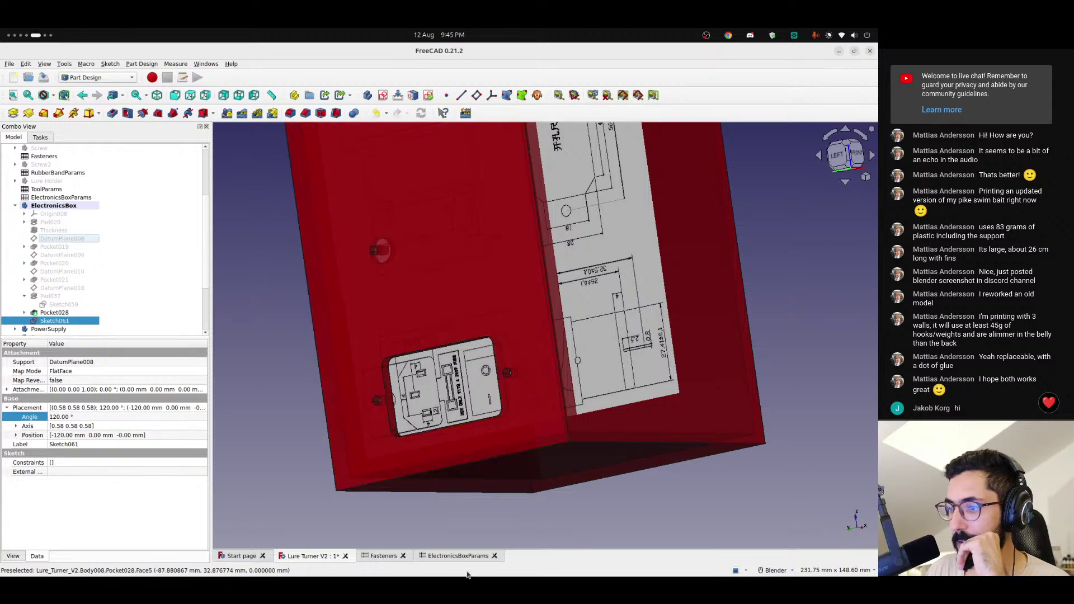
# - Set the thickness parameter in the ElectronicsBoxParams spreadsheet to 5 and return to the Lure Turner V2 model
pyautogui.click(459, 559)
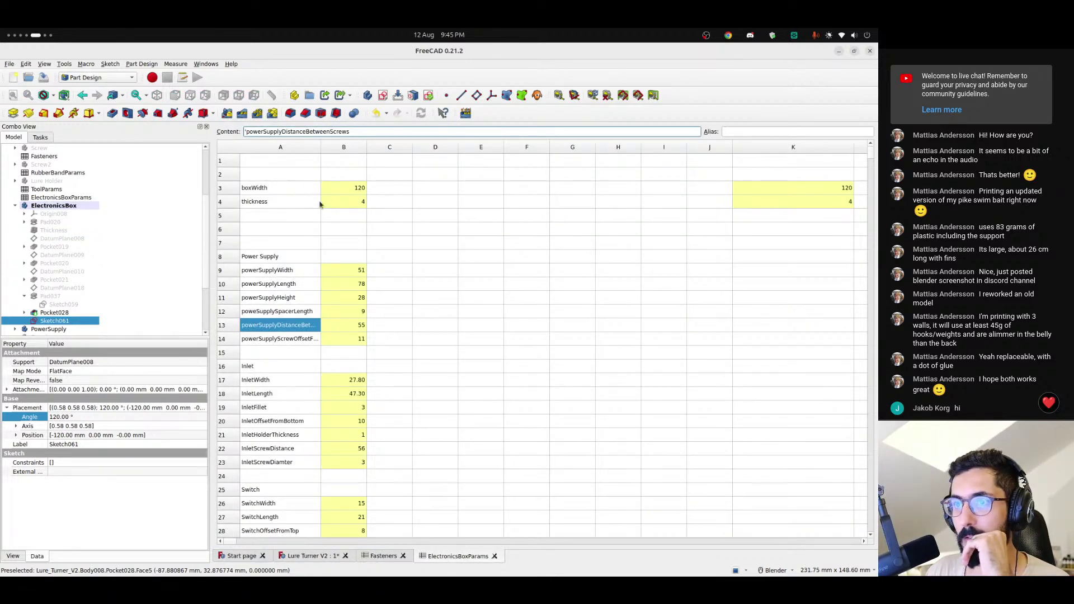
pyautogui.click(343, 206)
pyautogui.write('5')
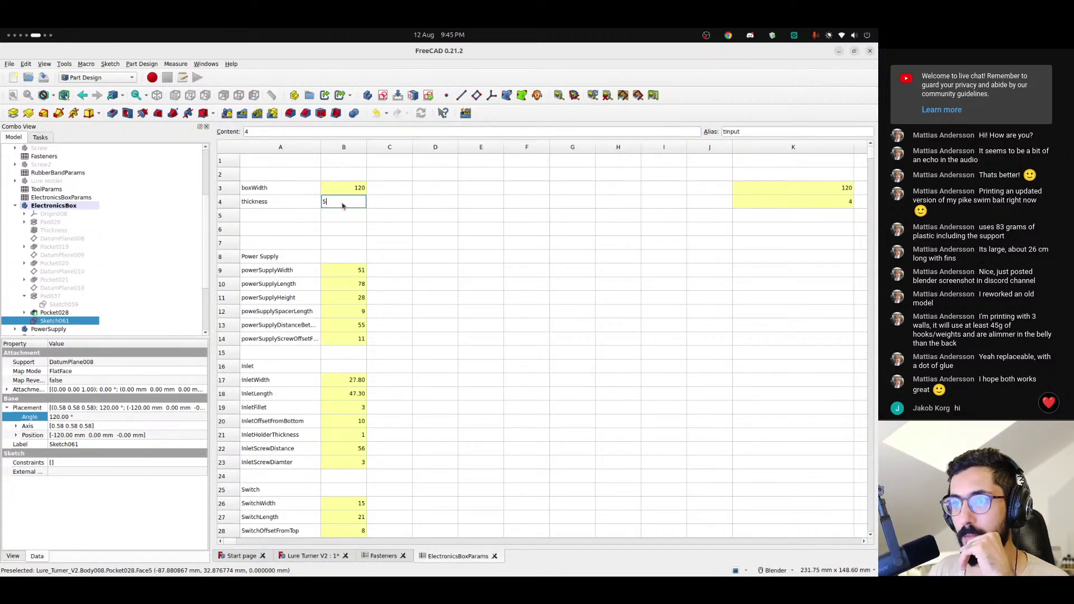
pyautogui.press('Return')
pyautogui.click(328, 554)
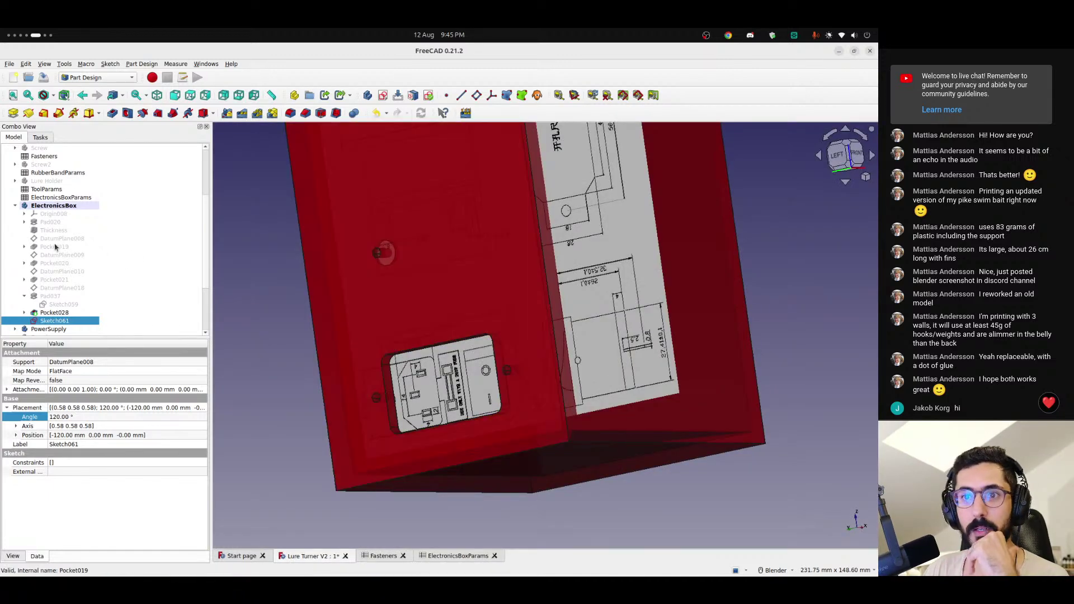
# - Reopen the empty Sketch061, compare the cutout and screw holes with the inlet drawing from the left view, and close it
pyautogui.doubleClick(54, 322)
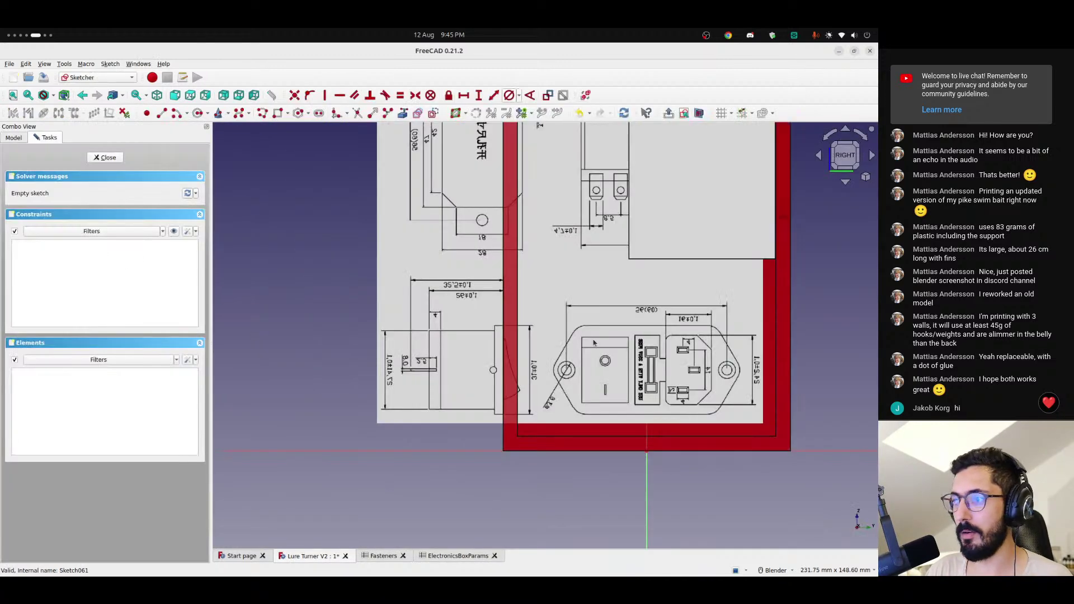
pyautogui.moveTo(458, 364); pyautogui.dragTo(766, 296, button='middle')
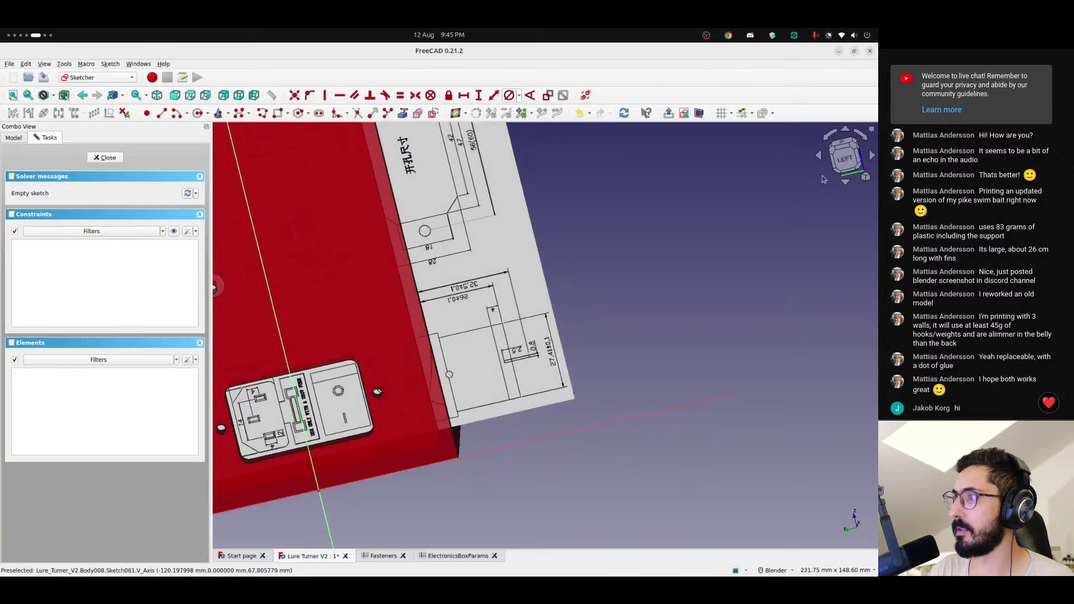
pyautogui.click(843, 158)
pyautogui.keyDown('shift'); pyautogui.moveTo(383, 336); pyautogui.dragTo(579, 329, button='middle'); pyautogui.keyUp('shift')
pyautogui.scroll(5, 485, 354)
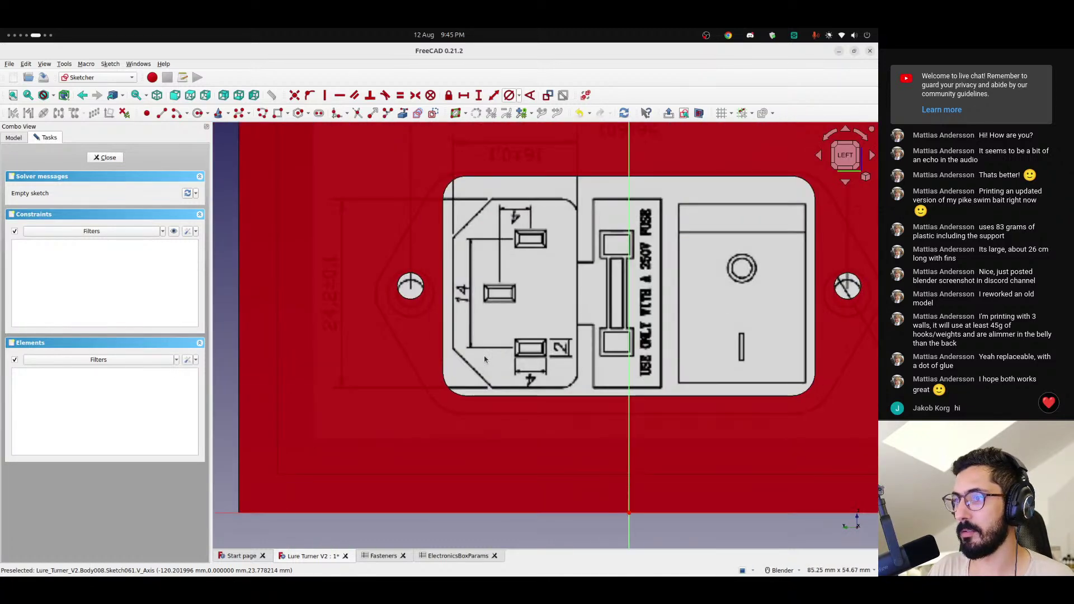
pyautogui.scroll(-4, 526, 349)
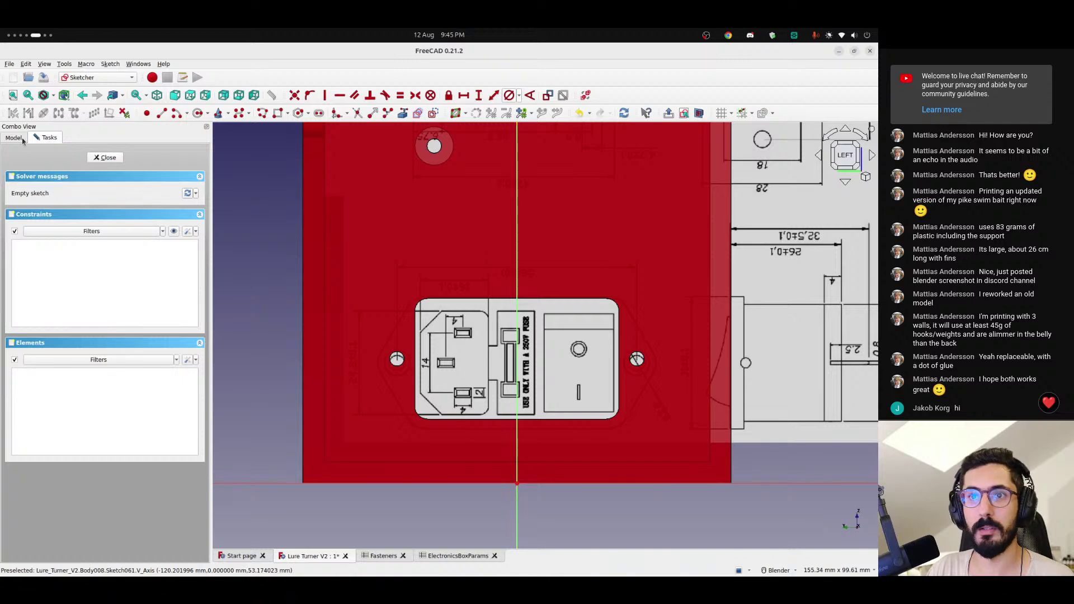
pyautogui.click(105, 158)
# - Transform the inlet image plane in the left view, raising it 0.8 mm to follow the cutout, and undo the last change
pyautogui.moveTo(422, 355); pyautogui.dragTo(503, 335, button='middle')
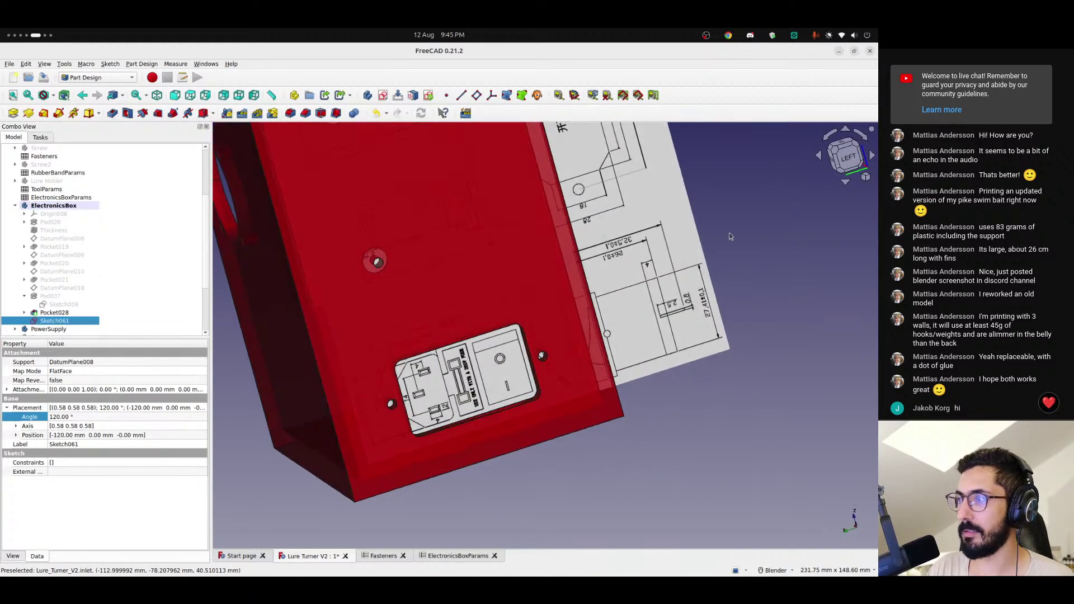
pyautogui.click(845, 156)
pyautogui.scroll(-3, 62, 319)
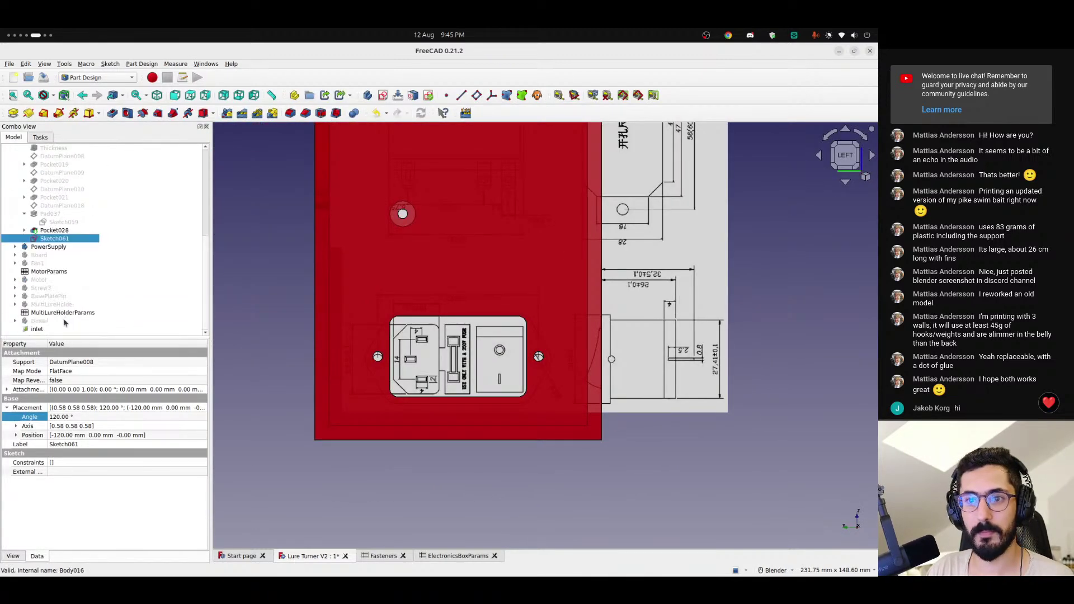
pyautogui.rightClick(36, 329)
pyautogui.click(59, 346)
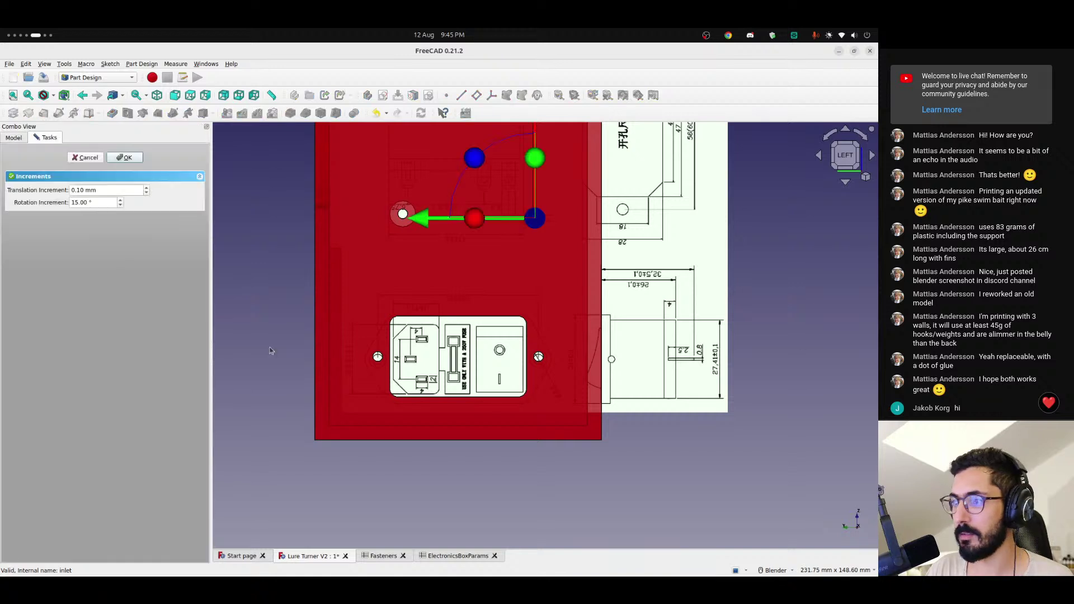
pyautogui.keyDown('shift'); pyautogui.moveTo(578, 186); pyautogui.dragTo(561, 284, button='middle'); pyautogui.keyUp('shift')
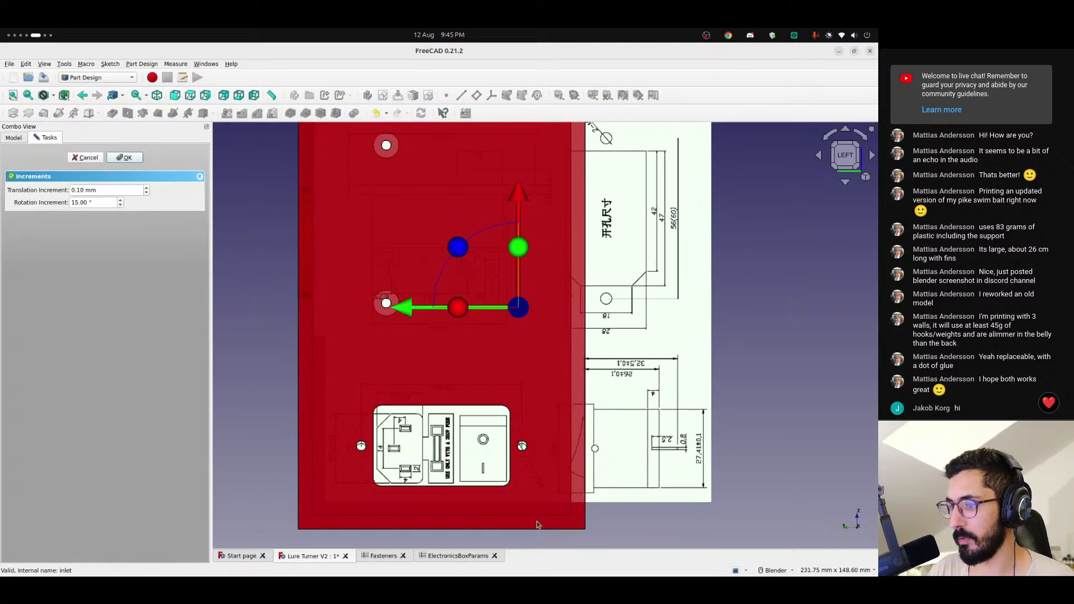
pyautogui.moveTo(522, 196); pyautogui.dragTo(518, 191)
pyautogui.hotkey('ctrl', 'z')
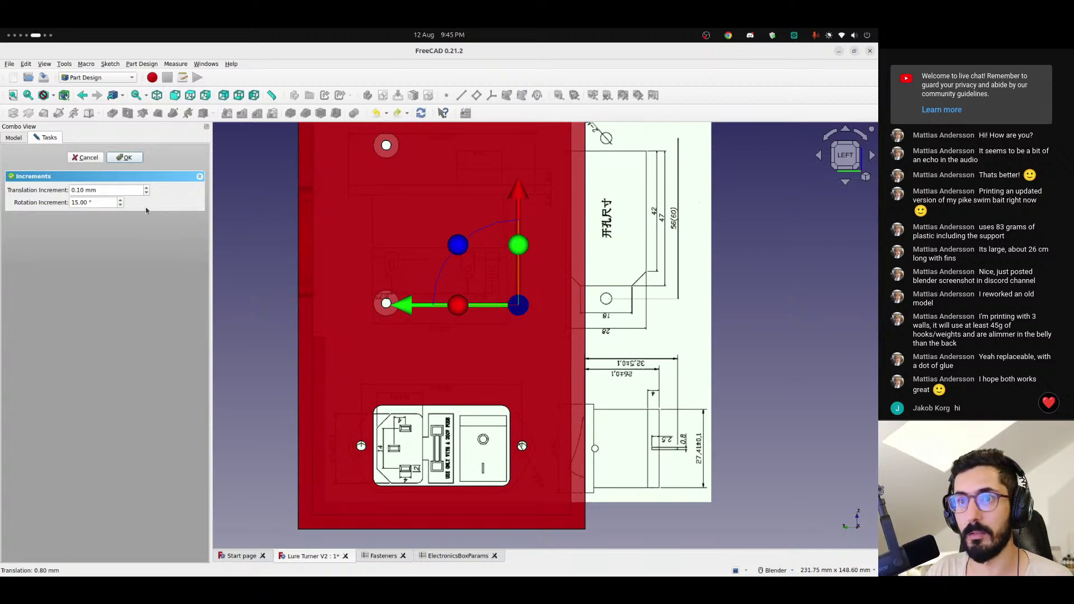
# - Set the translation increment to 1 mm, nudge the image plane so its socket drawing lines up with the cutout, and accept the transform
pyautogui.click(76, 190)
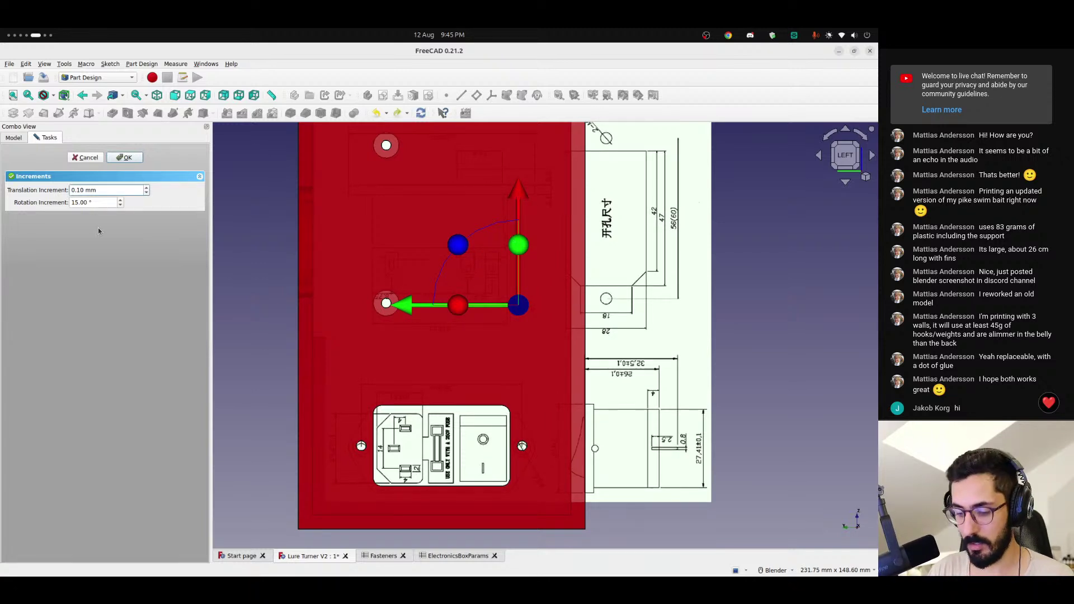
pyautogui.press('Delete')
pyautogui.write('1')
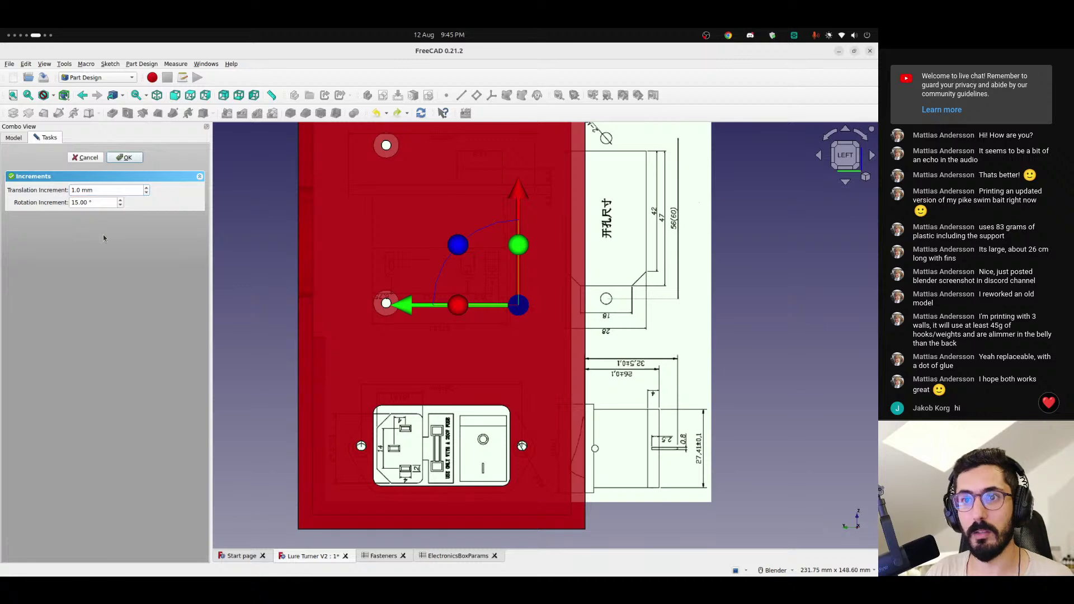
pyautogui.moveTo(518, 192); pyautogui.dragTo(513, 192)
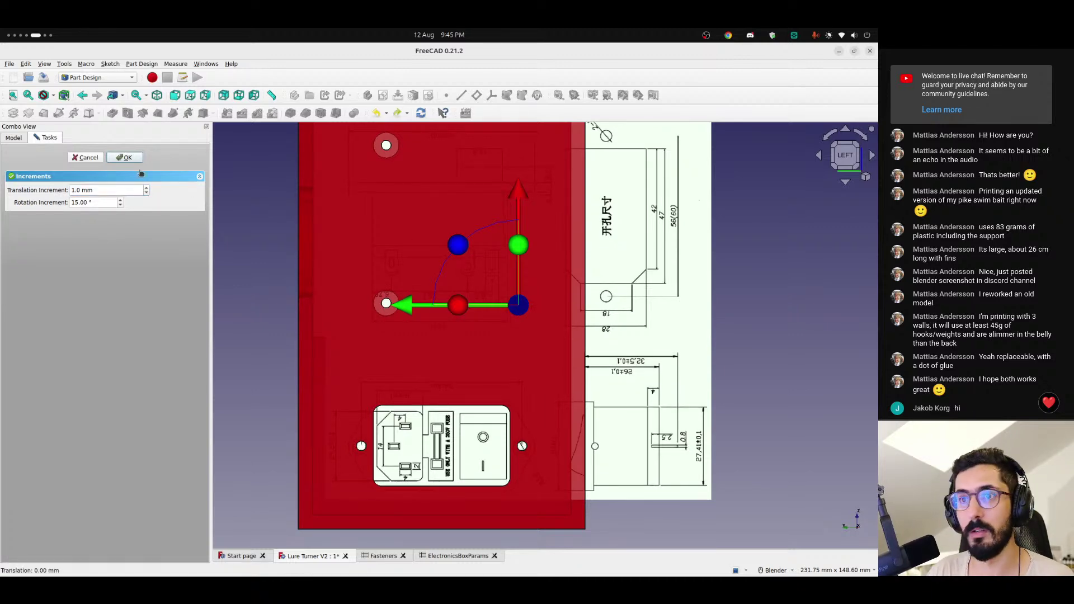
pyautogui.click(126, 157)
pyautogui.scroll(4, 445, 448)
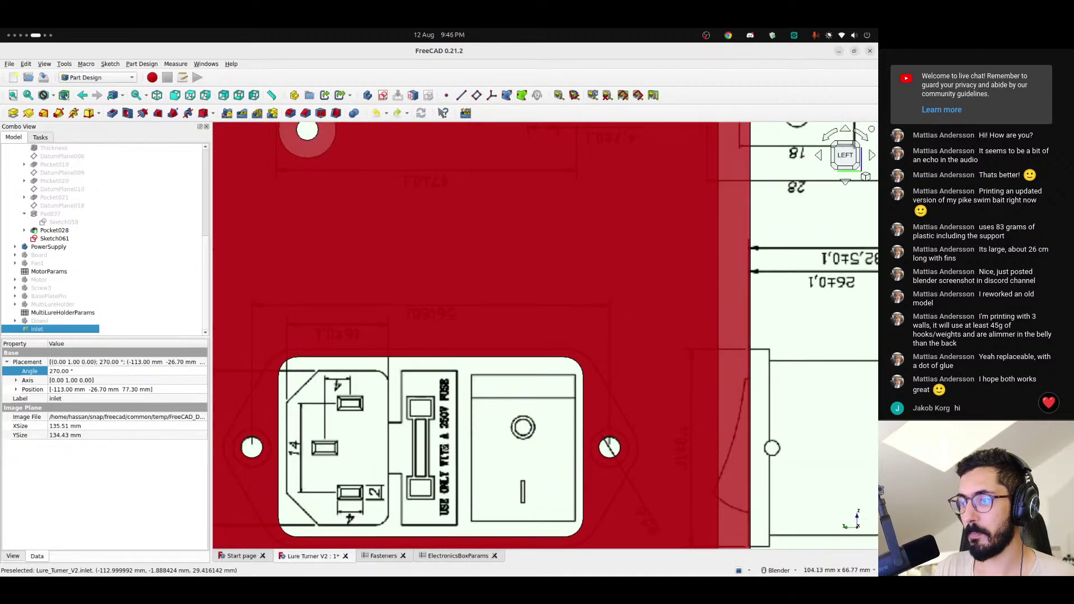
pyautogui.scroll(-2, 445, 447)
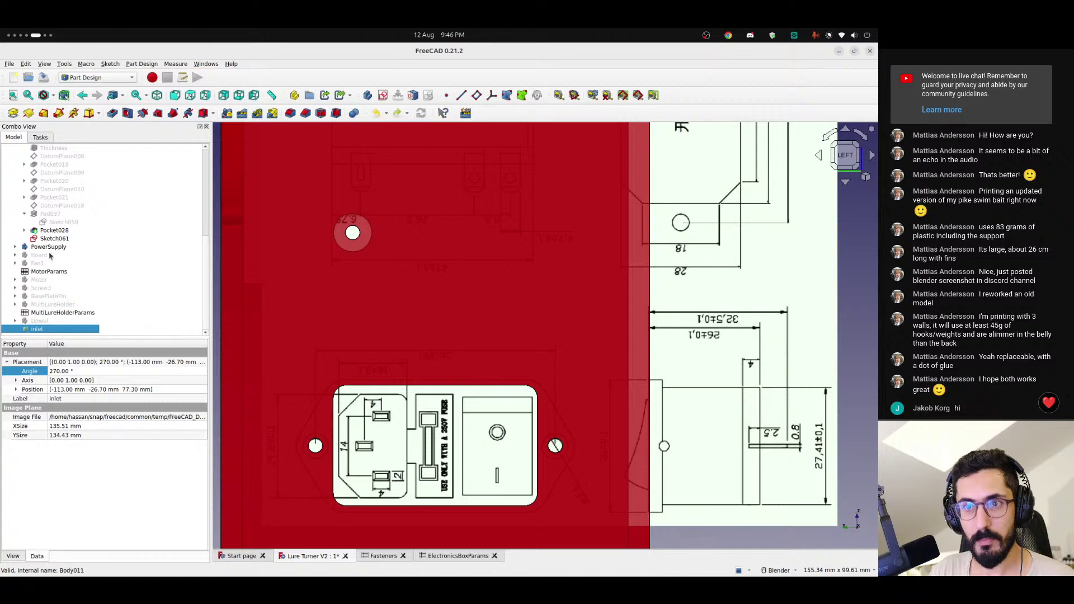
# - Open Sketch061 for editing, inspect the box wall in 3D, and frame the socket cutout from the left view
pyautogui.doubleClick(54, 238)
pyautogui.moveTo(588, 362); pyautogui.dragTo(626, 367, button='middle')
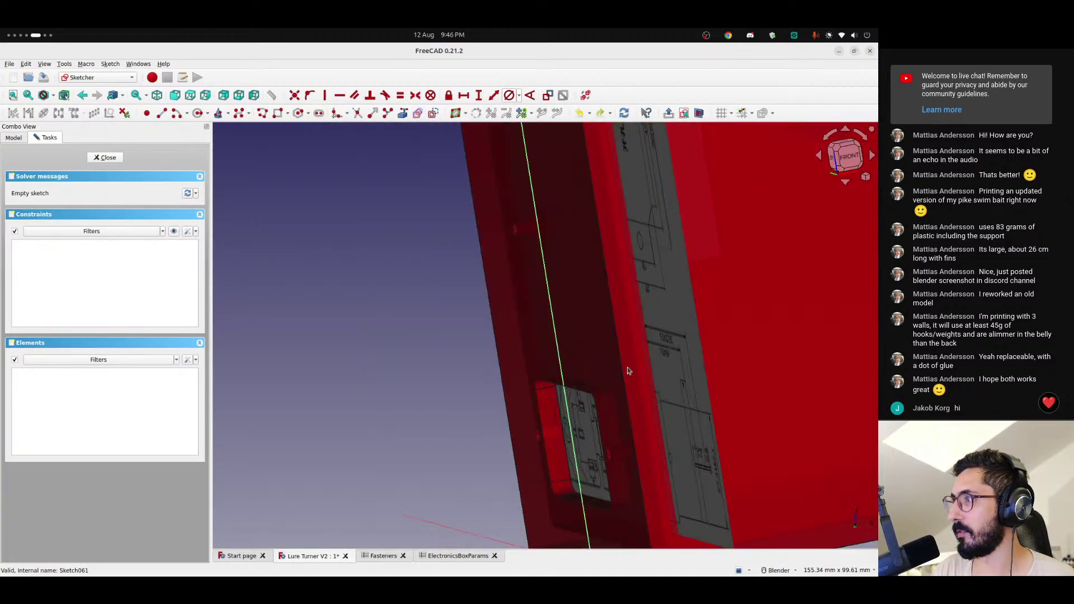
pyautogui.moveTo(537, 366); pyautogui.dragTo(680, 351, button='middle')
pyautogui.click(840, 160)
pyautogui.moveTo(475, 404)
pyautogui.keyDown('shift'); pyautogui.mouseDown(button='middle')
pyautogui.moveTo(575, 311)
pyautogui.moveTo(509, 308)
pyautogui.mouseUp(button='middle'); pyautogui.keyUp('shift')
pyautogui.scroll(3, 524, 357)
pyautogui.click(699, 114)
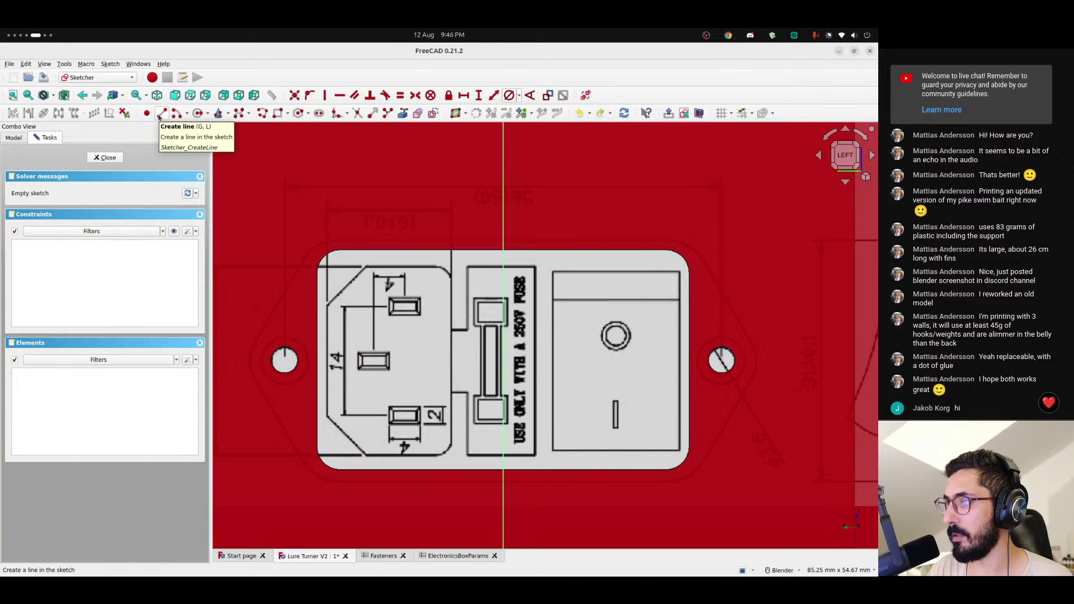
pyautogui.keyDown('shift'); pyautogui.moveTo(454, 255); pyautogui.dragTo(439, 205, button='middle'); pyautogui.keyUp('shift')
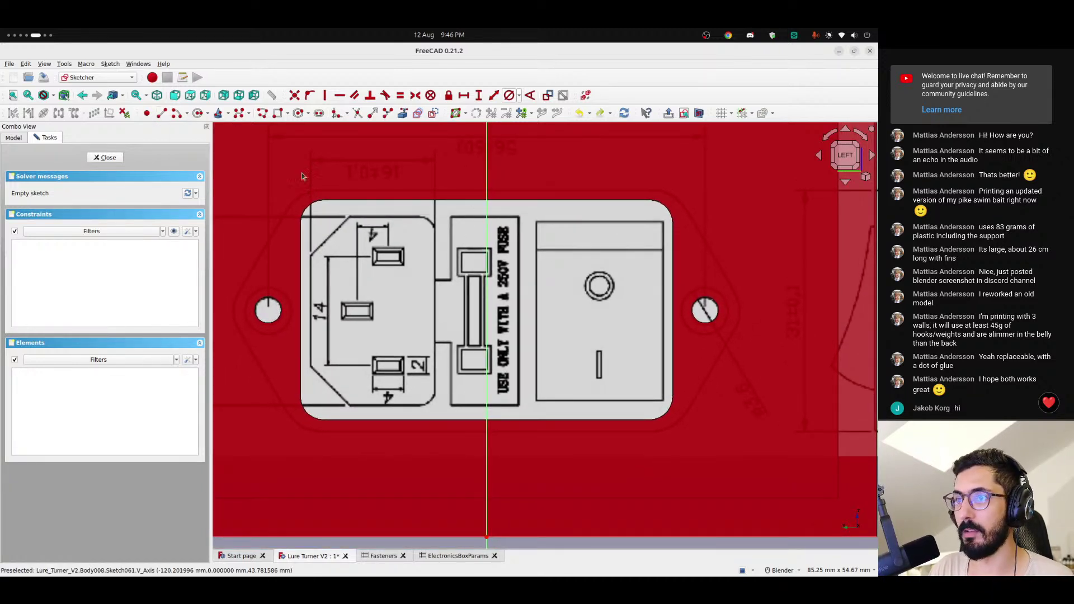
# - Draw half of the socket flange outline with lines: a vertical on the axis, two horizontals, and two slanted edges meeting beyond the screw hole
pyautogui.click(161, 113)
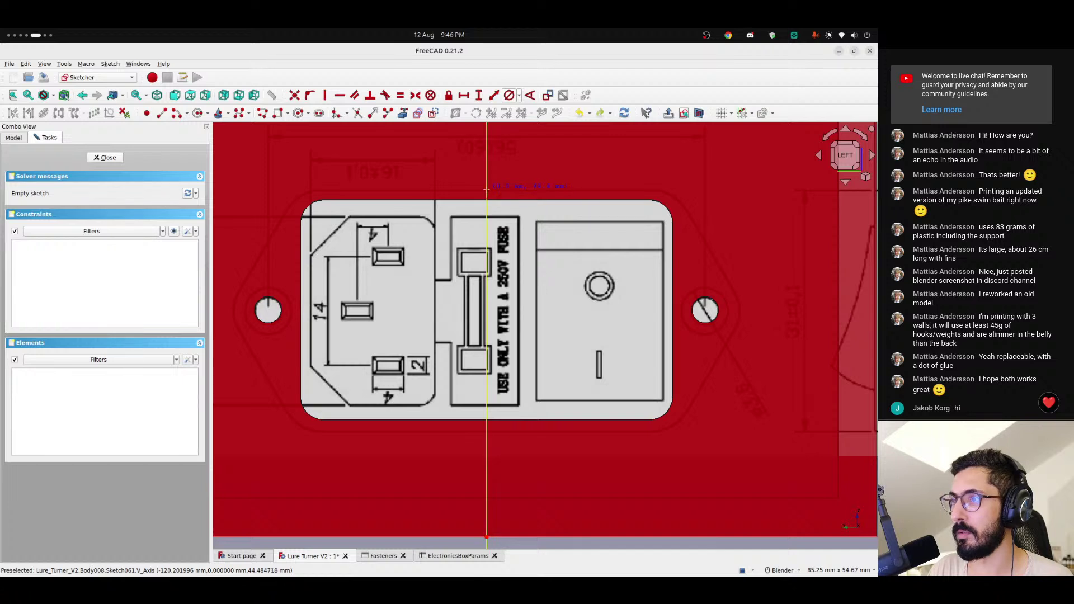
pyautogui.click(486, 430)
pyautogui.click(487, 190)
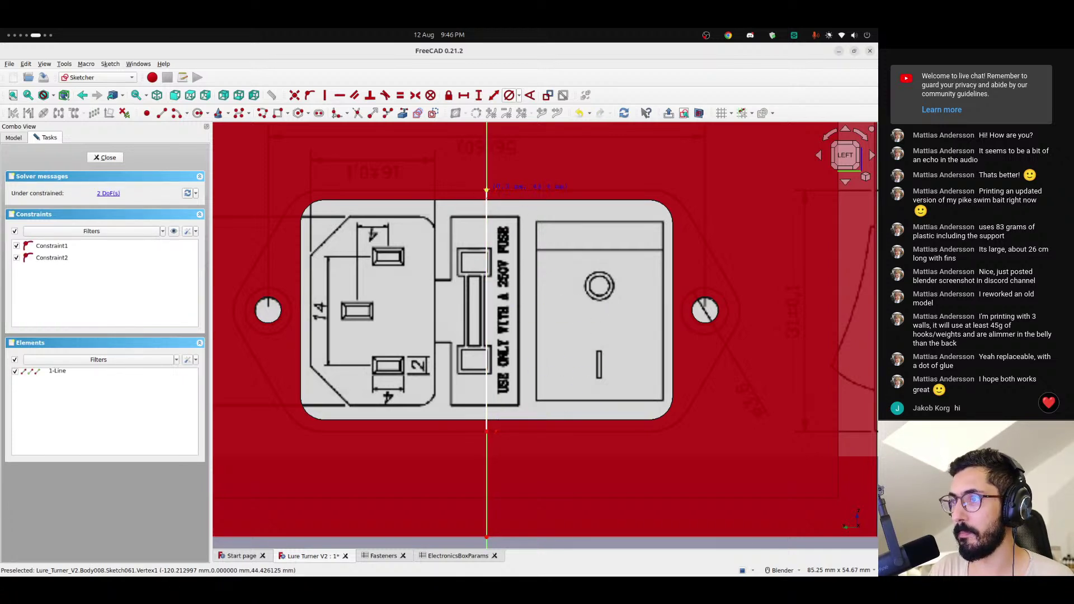
pyautogui.click(487, 191)
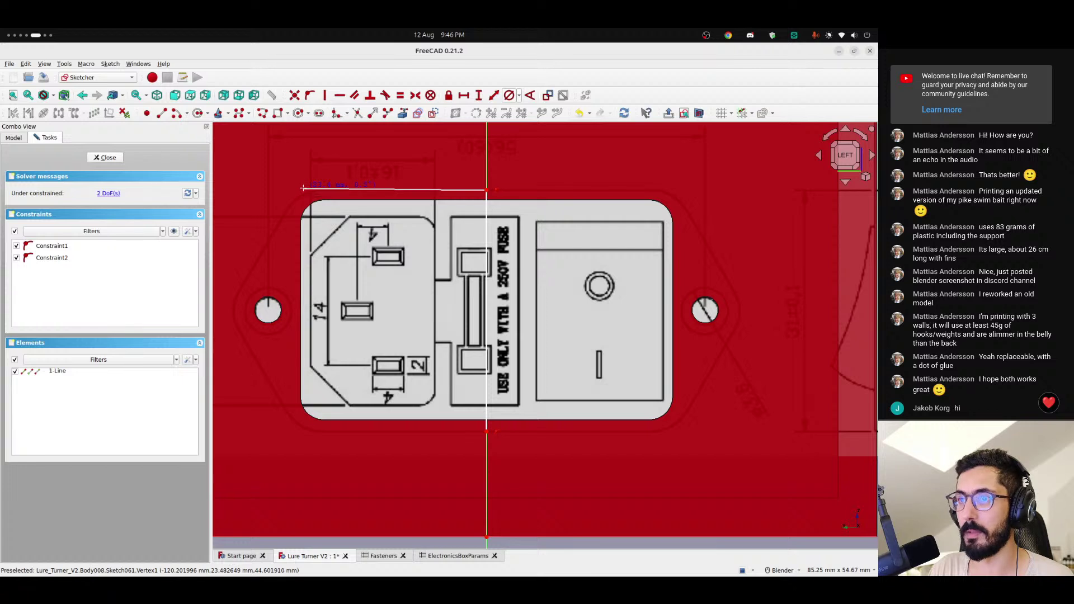
pyautogui.click(302, 190)
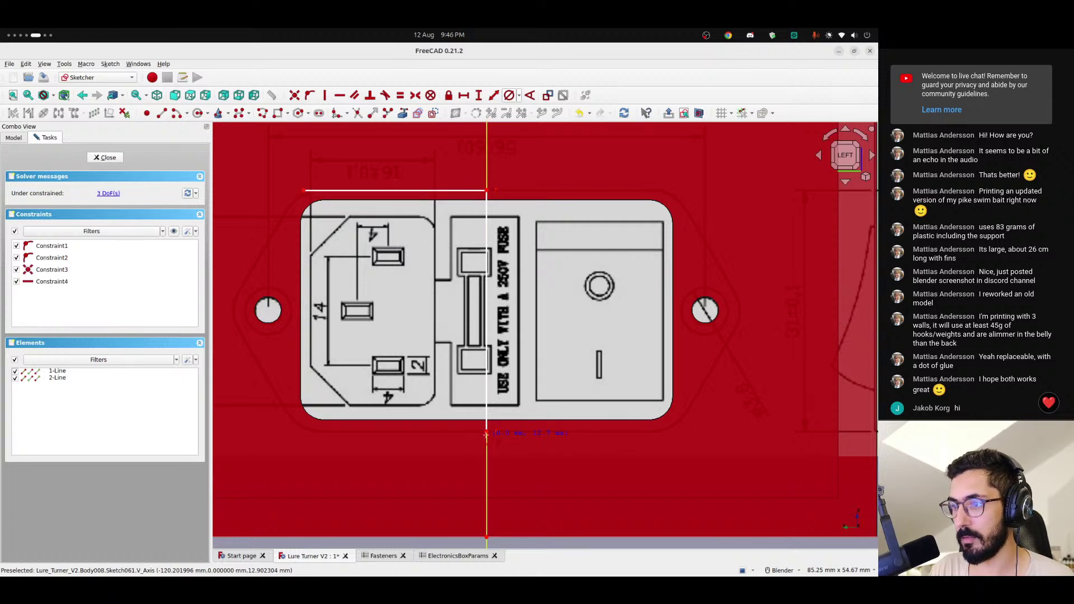
pyautogui.click(486, 431)
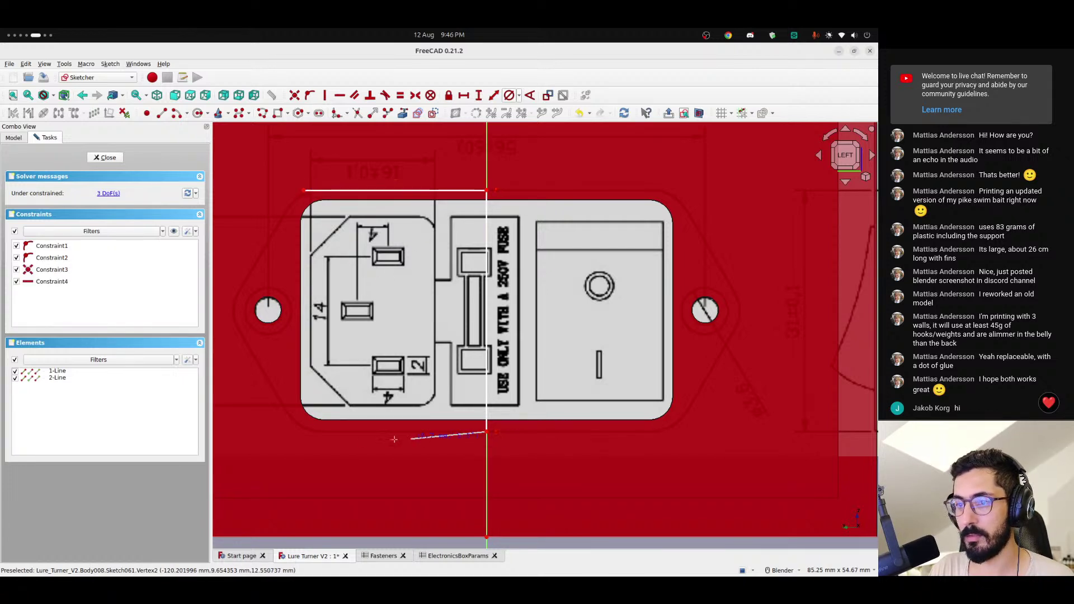
pyautogui.click(303, 432)
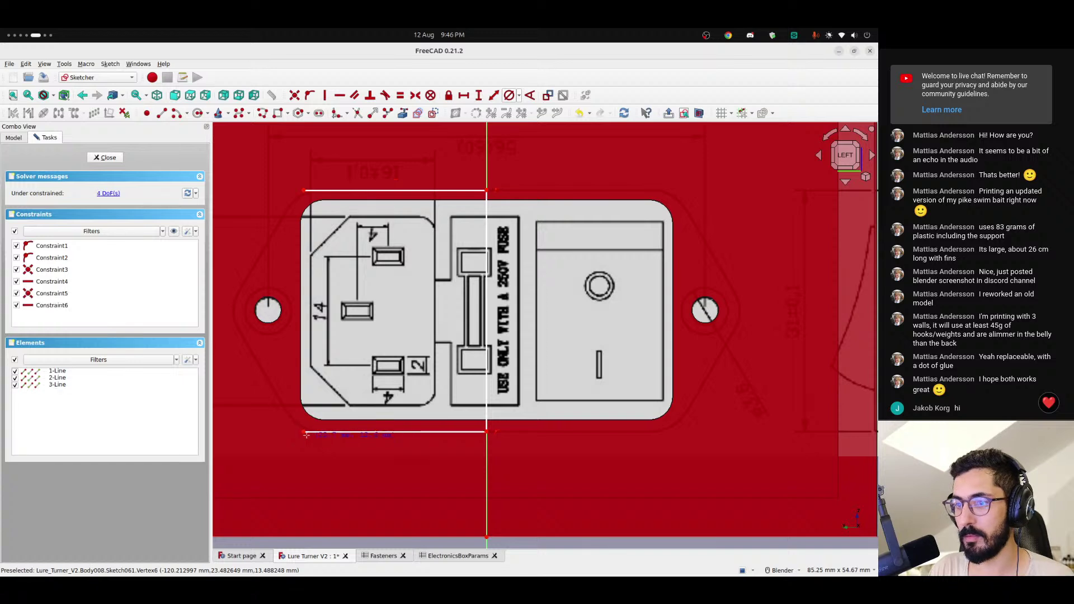
pyautogui.click(231, 314)
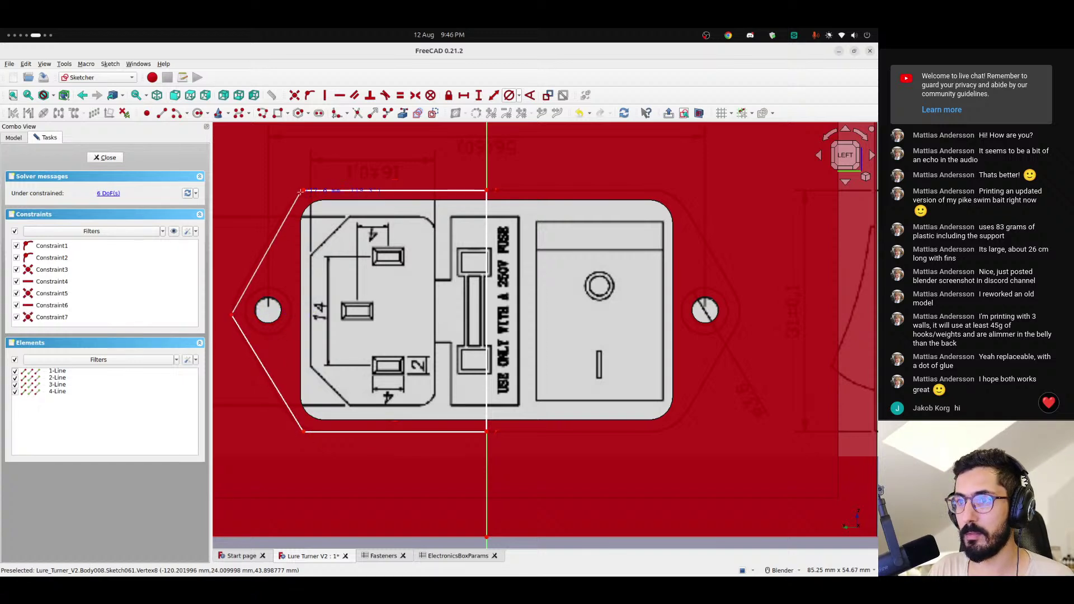
pyautogui.click(304, 190)
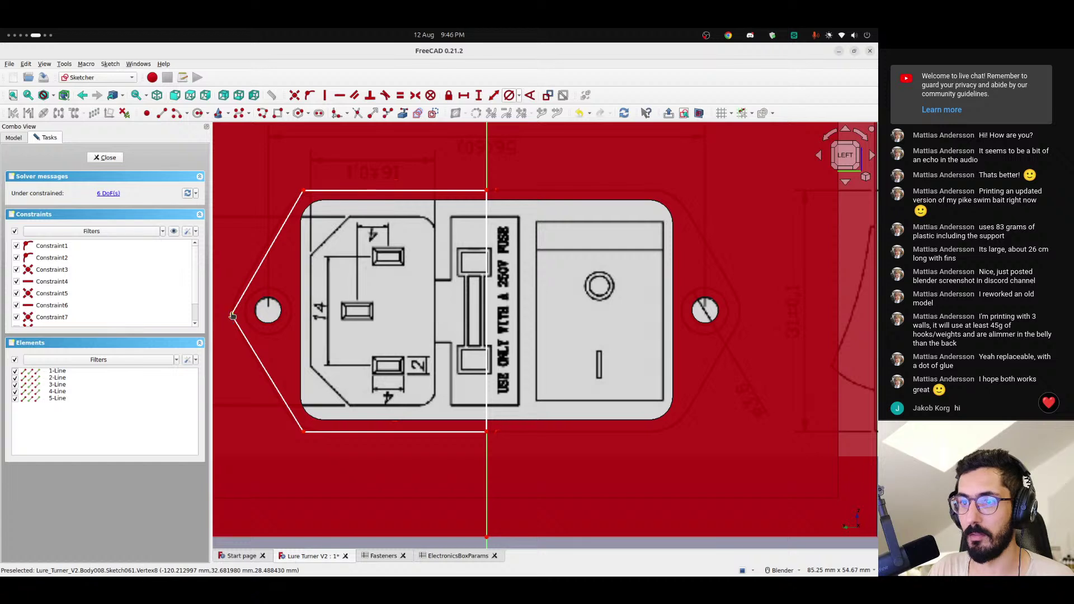
# - Fillet the upper, lower and outer pointed corners of the half flange outline to match the drawing's rounding
pyautogui.scroll(3, 394, 214)
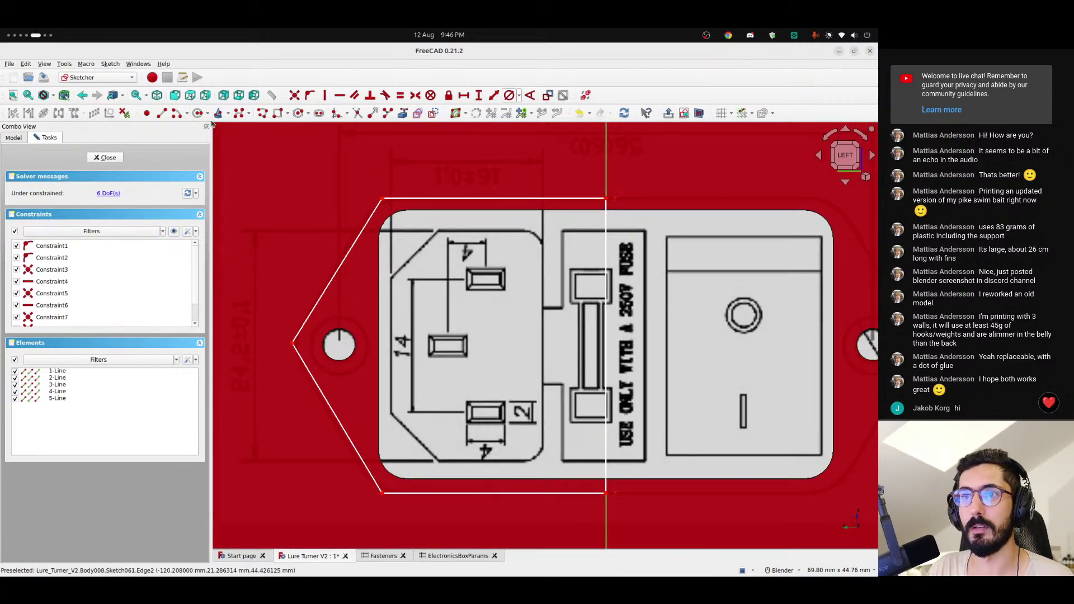
pyautogui.click(365, 225)
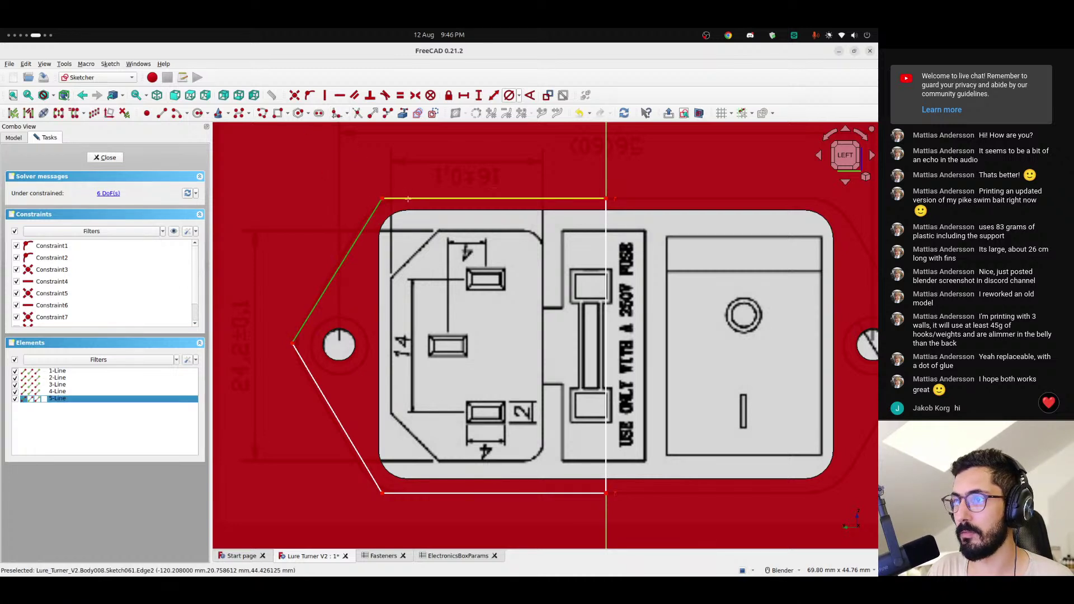
pyautogui.click(406, 198)
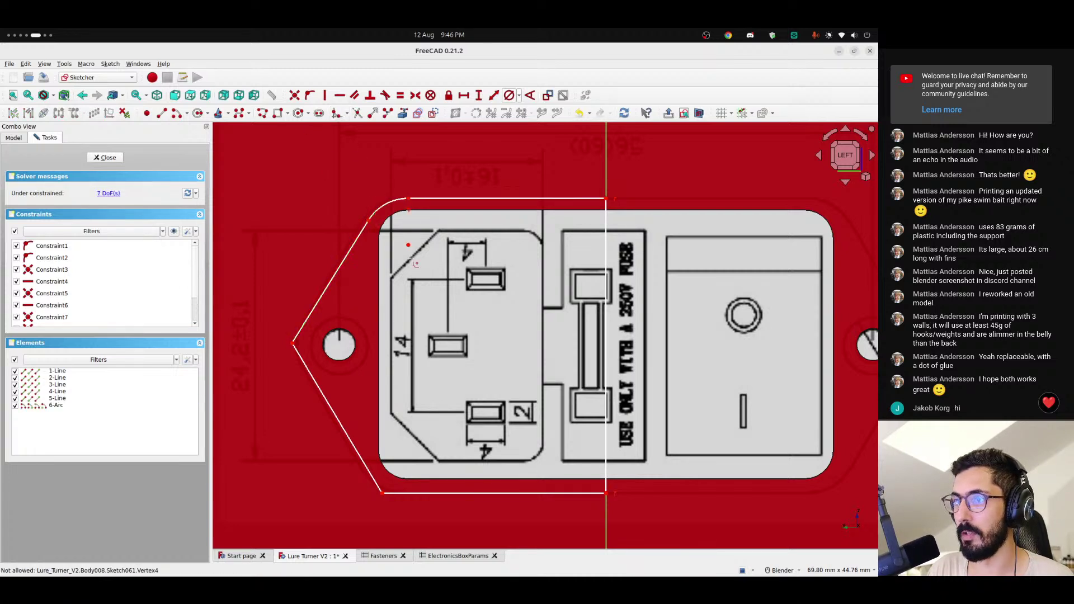
pyautogui.click(365, 464)
pyautogui.click(410, 493)
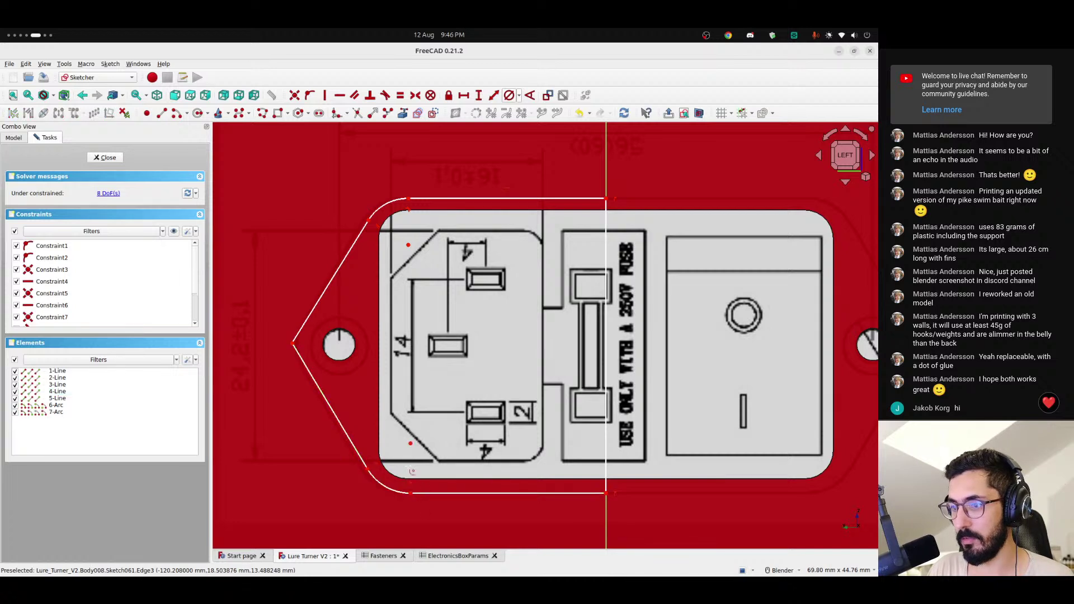
pyautogui.click(302, 356)
pyautogui.click(332, 279)
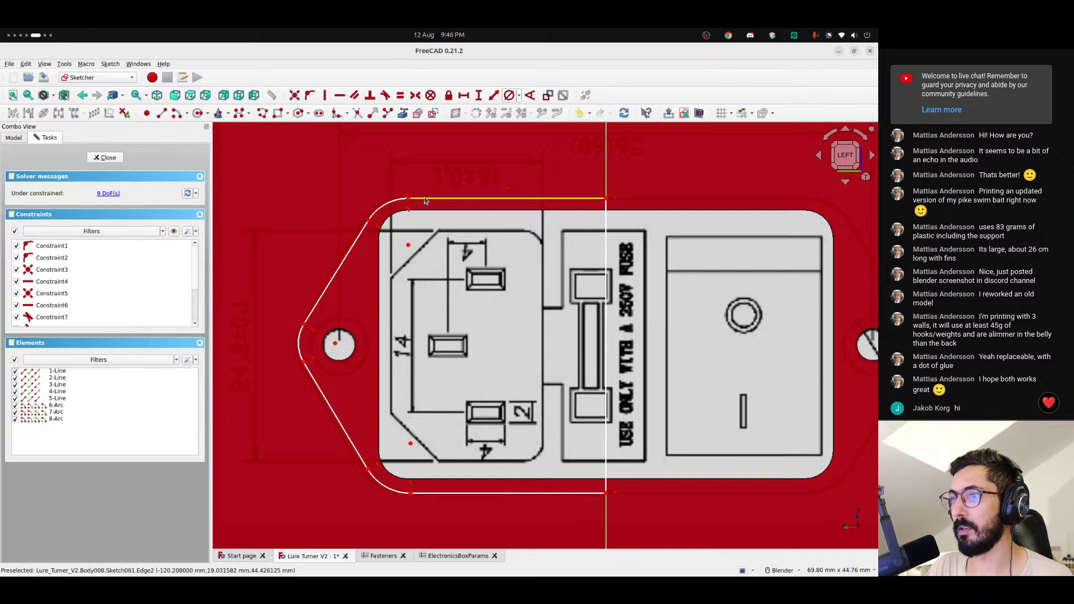
# - Adjust the upper horizontal and upper slanted edges to follow the flange contour in the drawing
pyautogui.moveTo(417, 200); pyautogui.dragTo(420, 200)
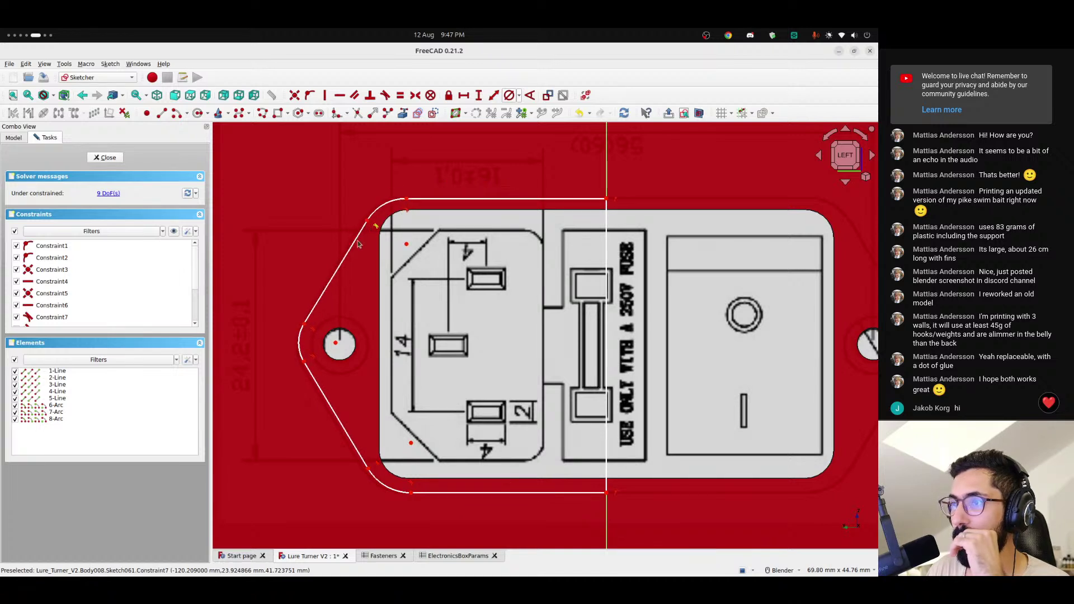
pyautogui.moveTo(344, 262); pyautogui.dragTo(343, 260)
pyautogui.moveTo(341, 258)
pyautogui.mouseDown()
pyautogui.moveTo(353, 268)
pyautogui.moveTo(342, 261)
pyautogui.mouseUp()
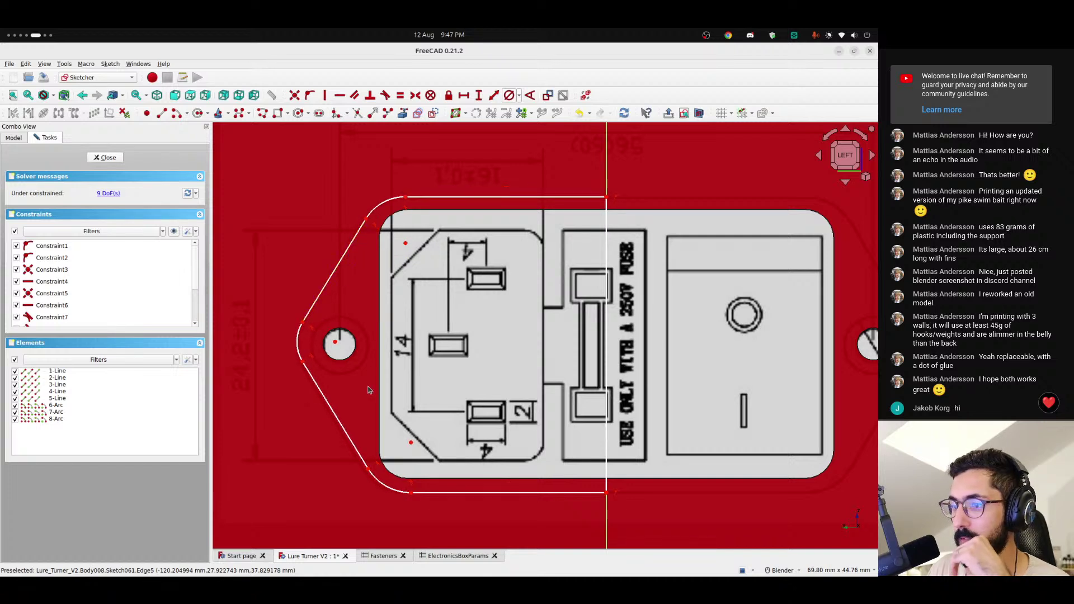
# - Make the upper and lower corner arcs equal and reposition the upper end of the vertical line on the flange edge
pyautogui.click(387, 486)
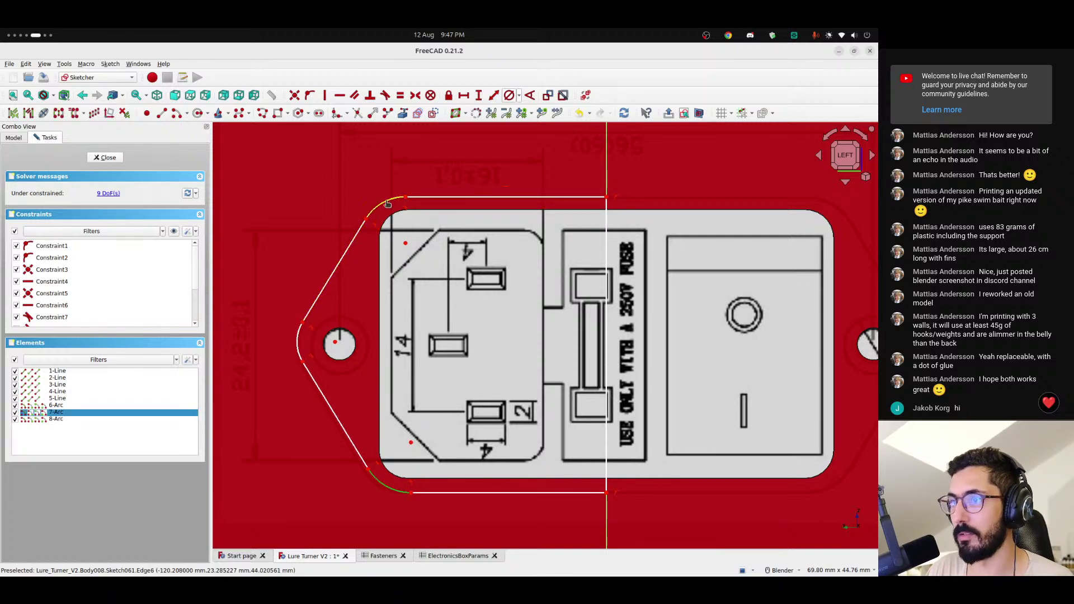
pyautogui.click(400, 202)
pyautogui.click(399, 96)
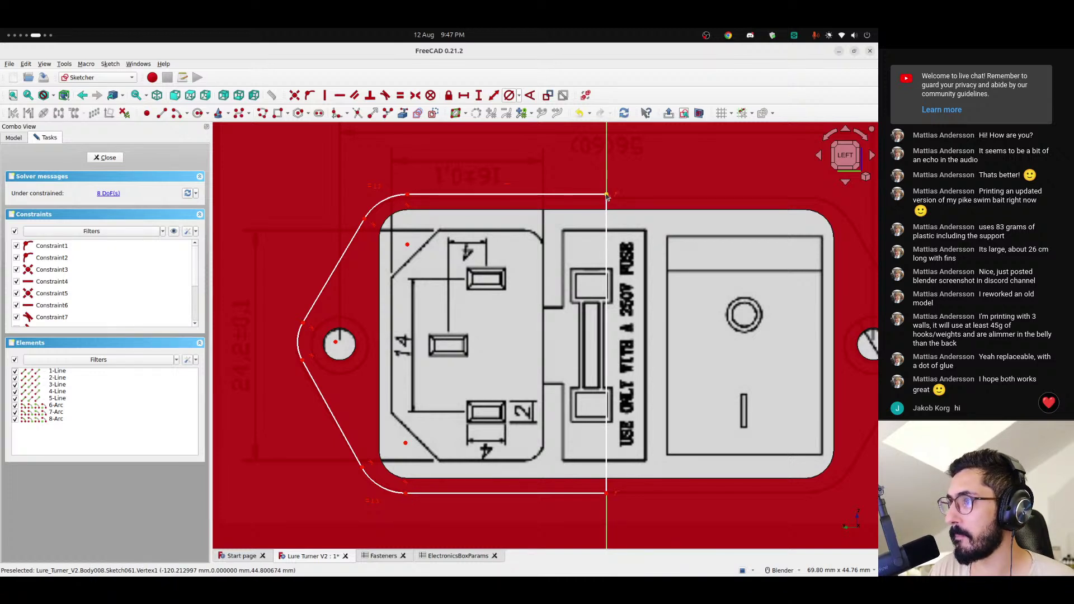
pyautogui.moveTo(606, 195); pyautogui.dragTo(608, 199)
pyautogui.scroll(-3, 614, 319)
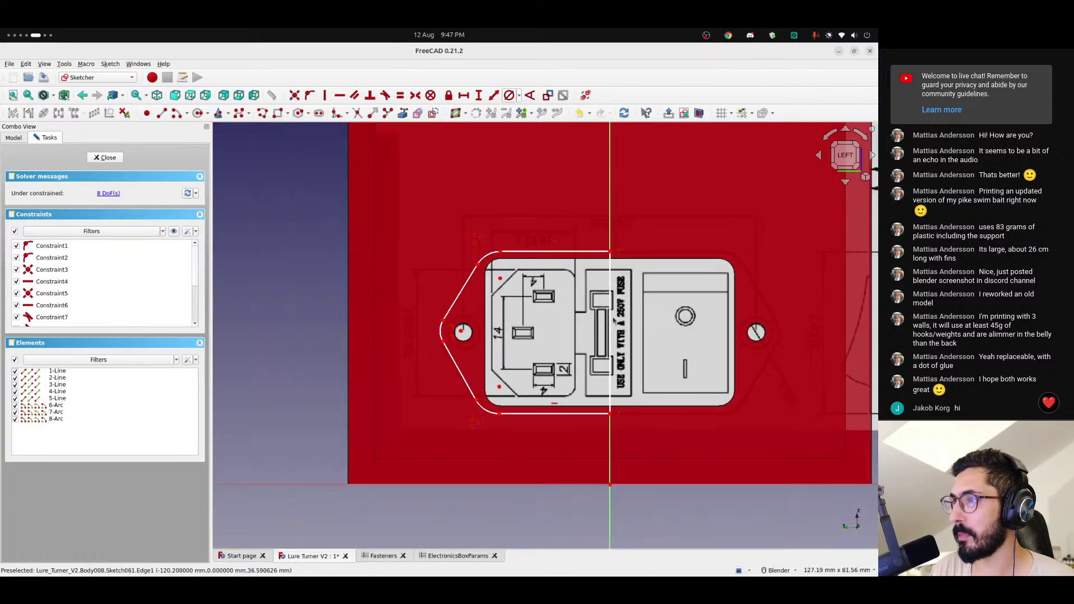
pyautogui.keyDown('shift'); pyautogui.moveTo(641, 306); pyautogui.dragTo(529, 307, button='middle'); pyautogui.keyUp('shift')
# - Switch to the browser and close the FreeCAD image-import help pages to return to the AliExpress socket listing
pyautogui.press('super+Page_Down')
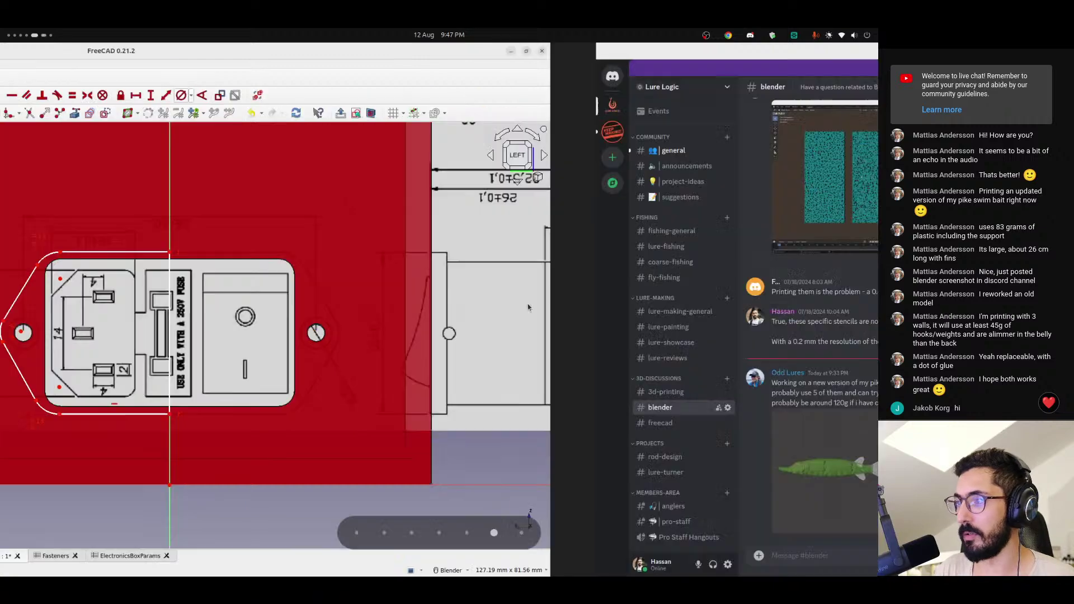
pyautogui.press('super+Page_Up')
pyautogui.press('super+Page_Up')
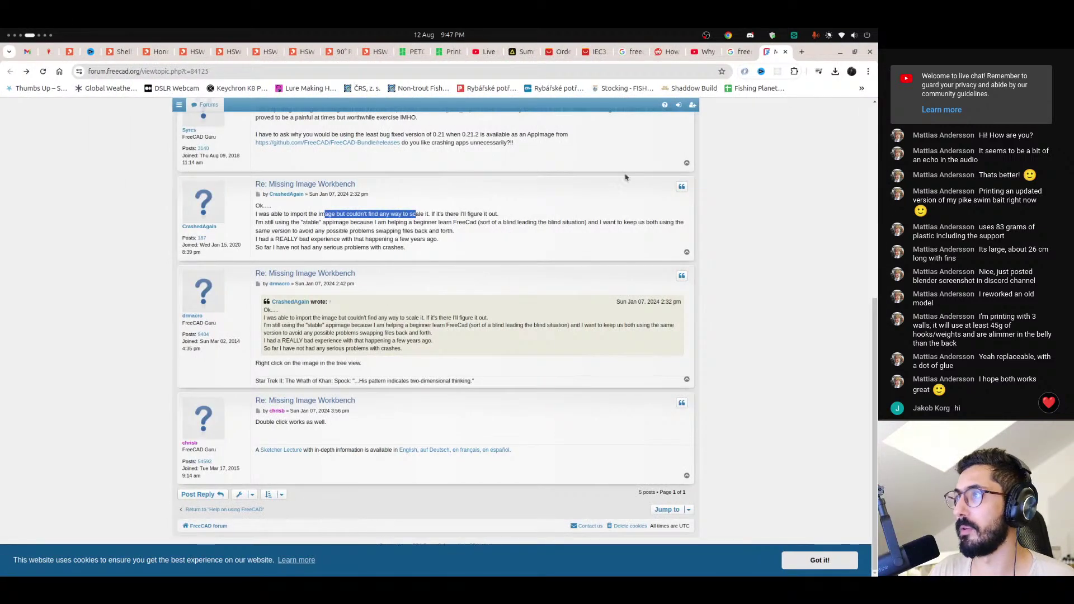
pyautogui.hotkey('ctrl', 'w')
pyautogui.hotkey('ctrl', 'w')
pyautogui.hotkey('ctrl', 'w')
pyautogui.hotkey('ctrl', 'w')
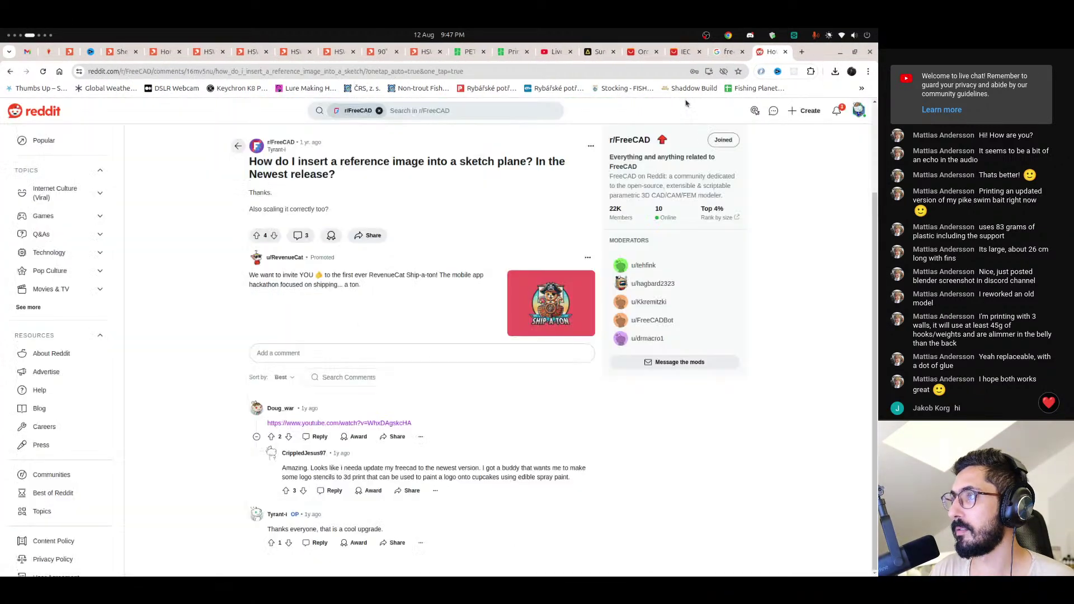
pyautogui.hotkey('ctrl', 'w')
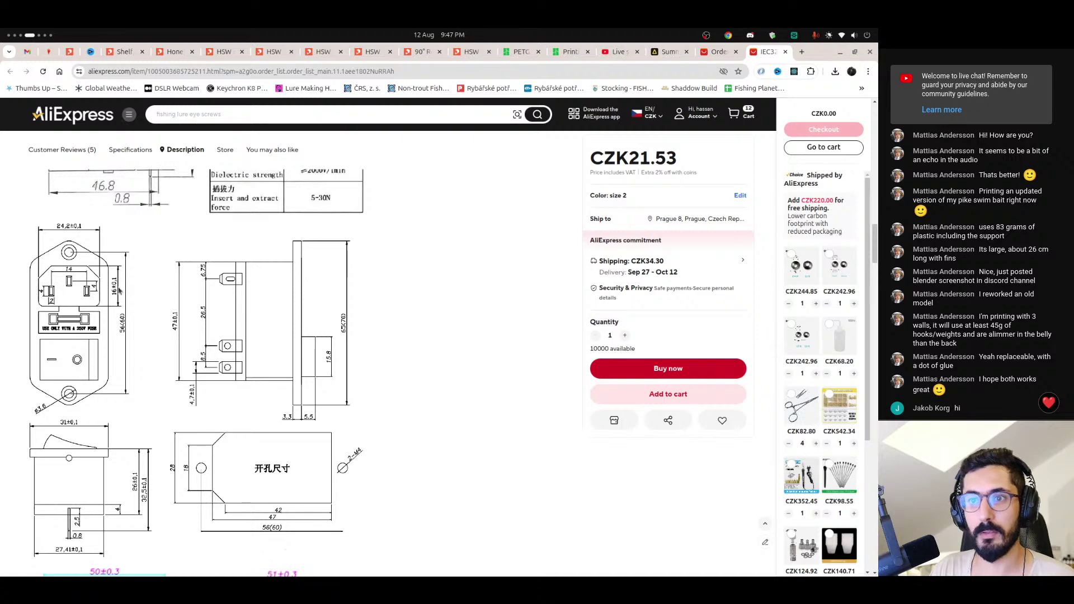
# - Examine the socket drawings in the AliExpress description for the flange width, length, thickness and hole spacing
pyautogui.scroll(-1, 100, 294)
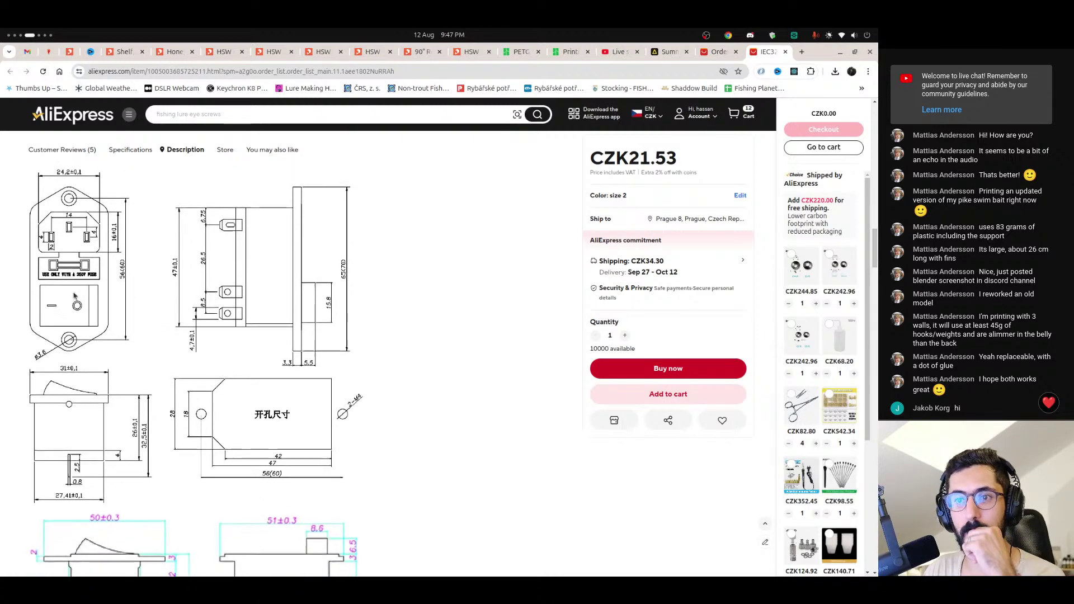
pyautogui.scroll(1, 80, 308)
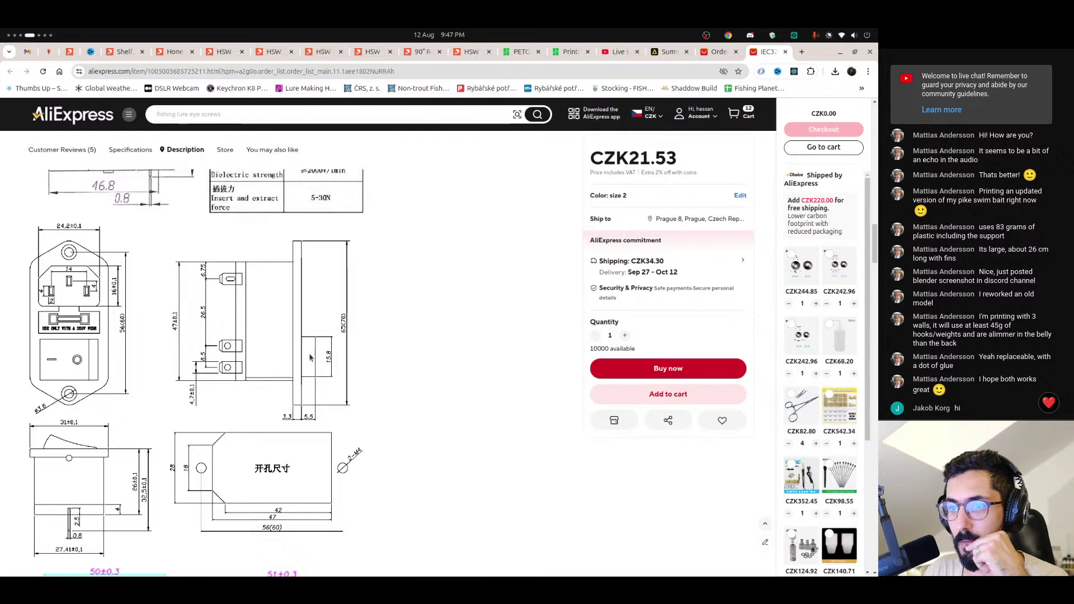
pyautogui.scroll(-1, 232, 376)
pyautogui.scroll(3, 230, 374)
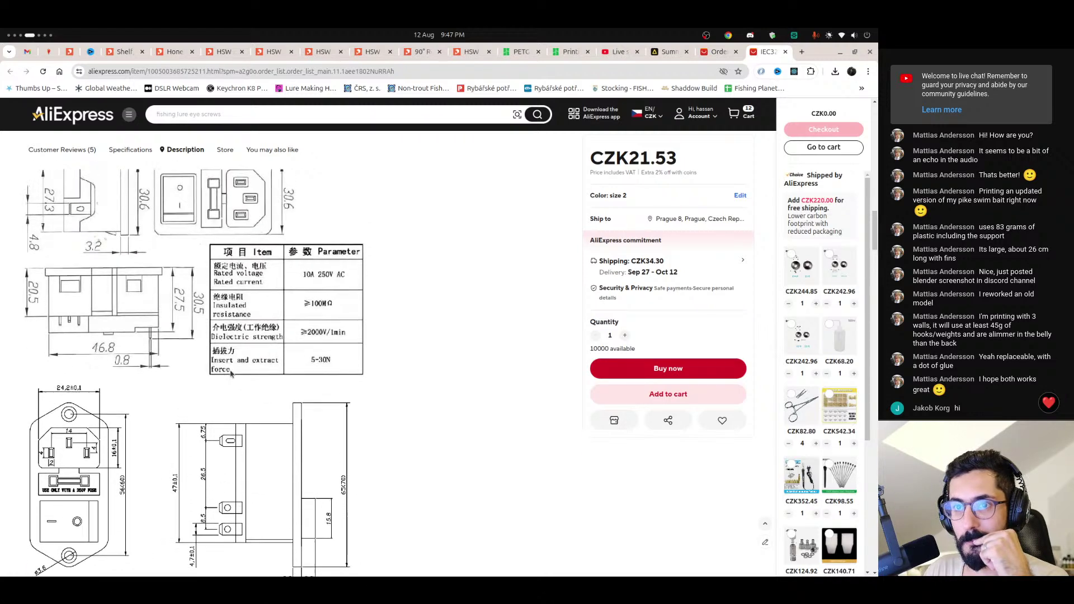
pyautogui.scroll(2, 230, 373)
pyautogui.scroll(-5, 171, 368)
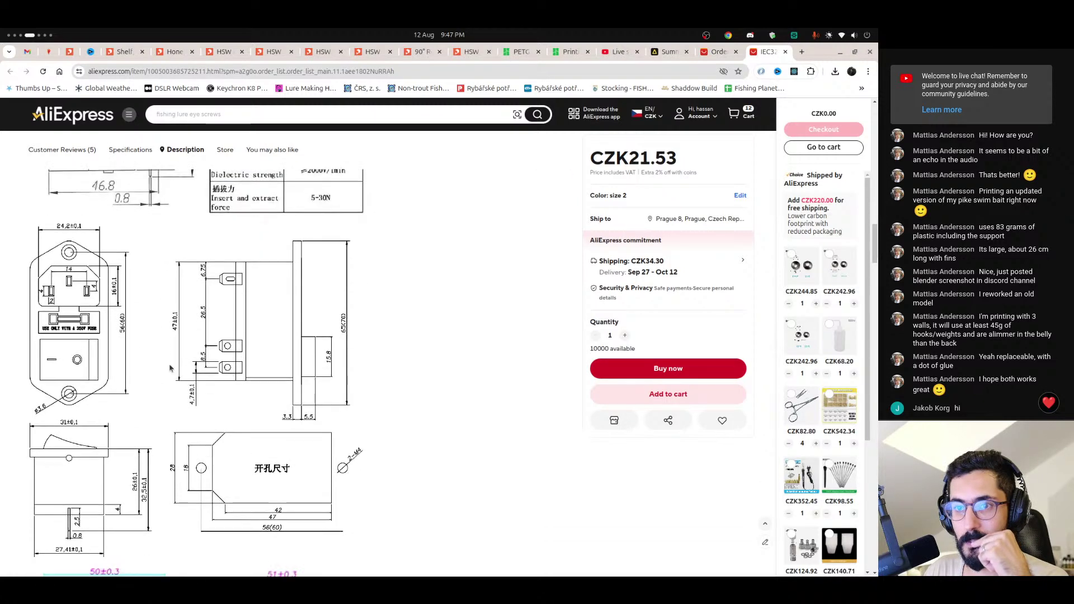
pyautogui.scroll(-5, 170, 368)
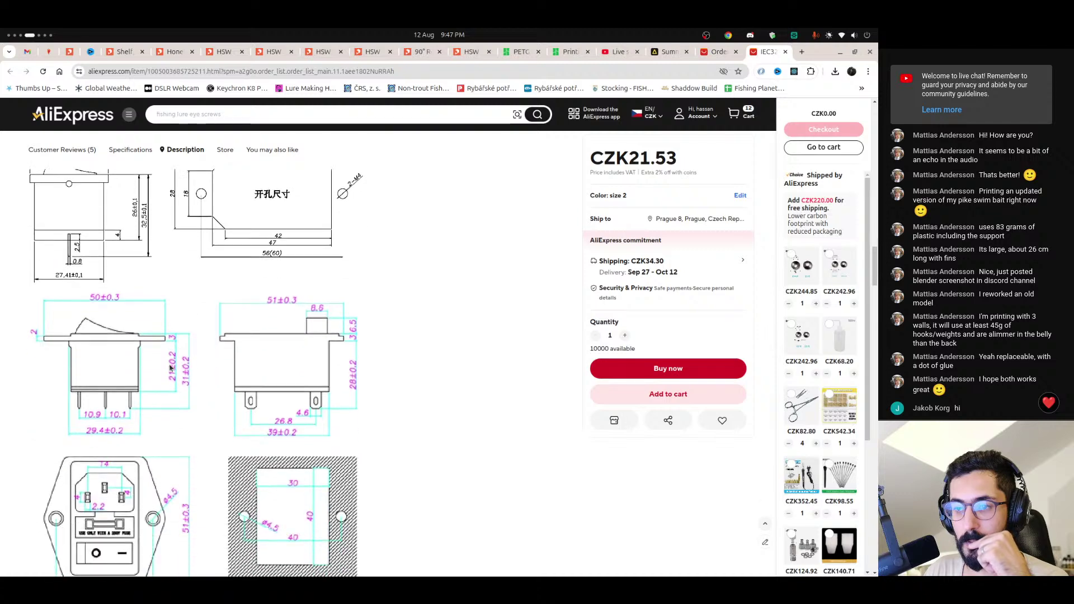
pyautogui.scroll(5, 171, 368)
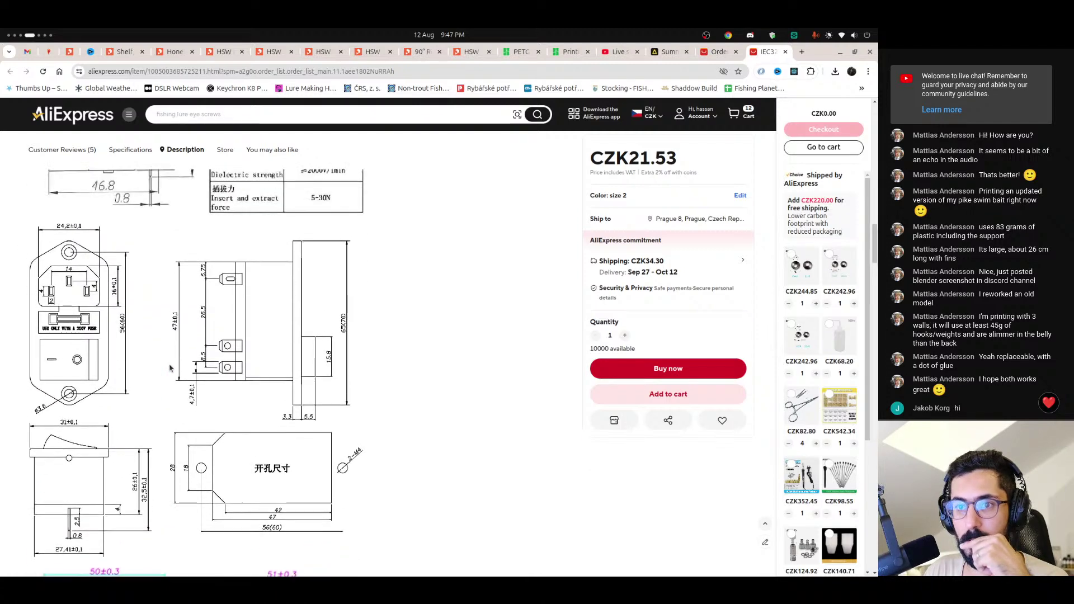
pyautogui.scroll(-1, 162, 365)
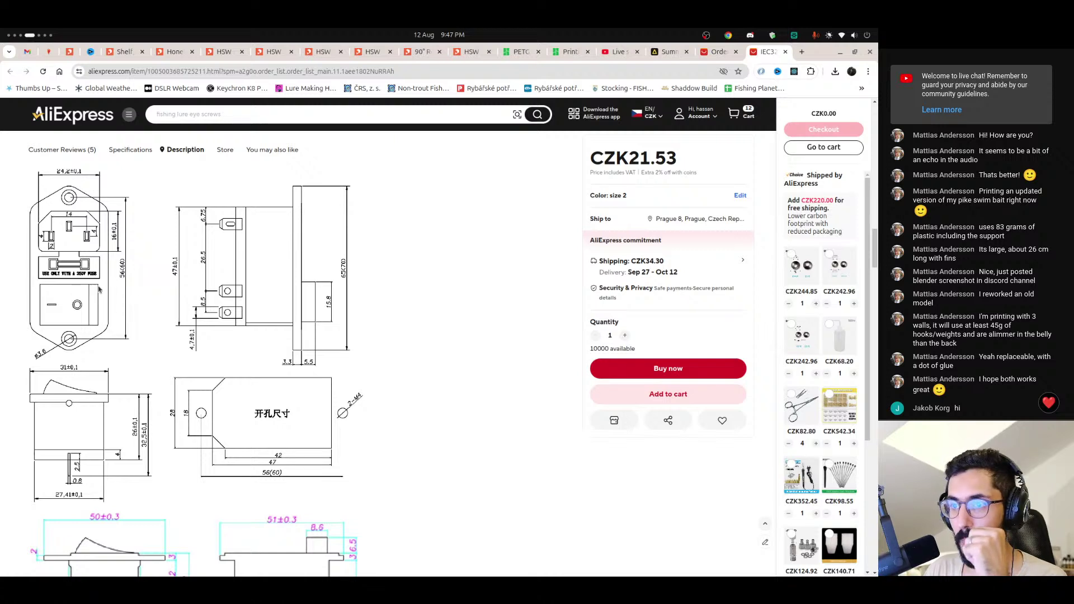
pyautogui.scroll(1, 72, 272)
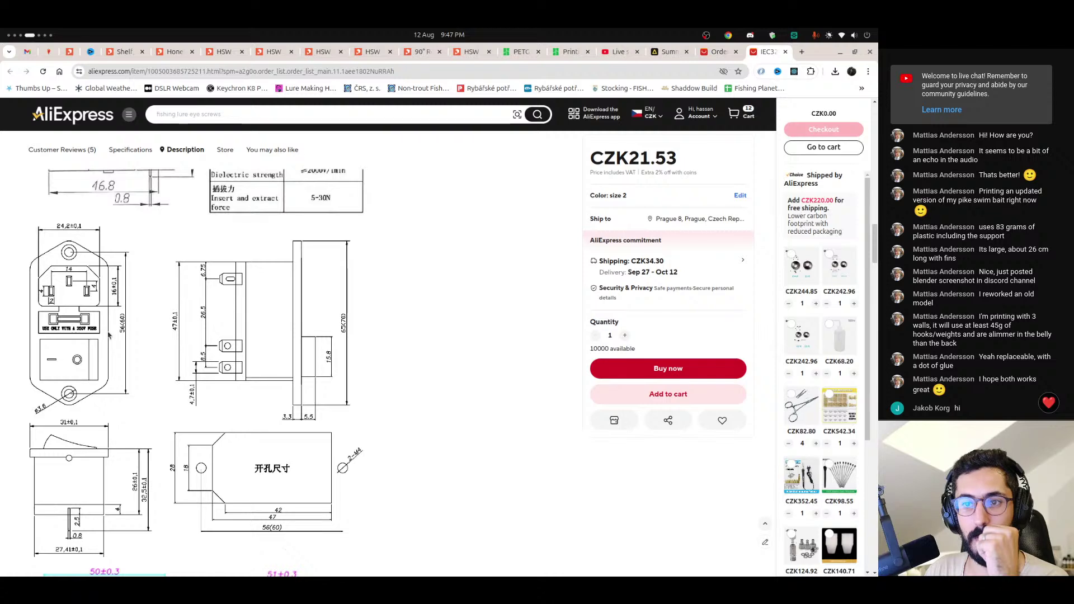
pyautogui.scroll(2, 109, 335)
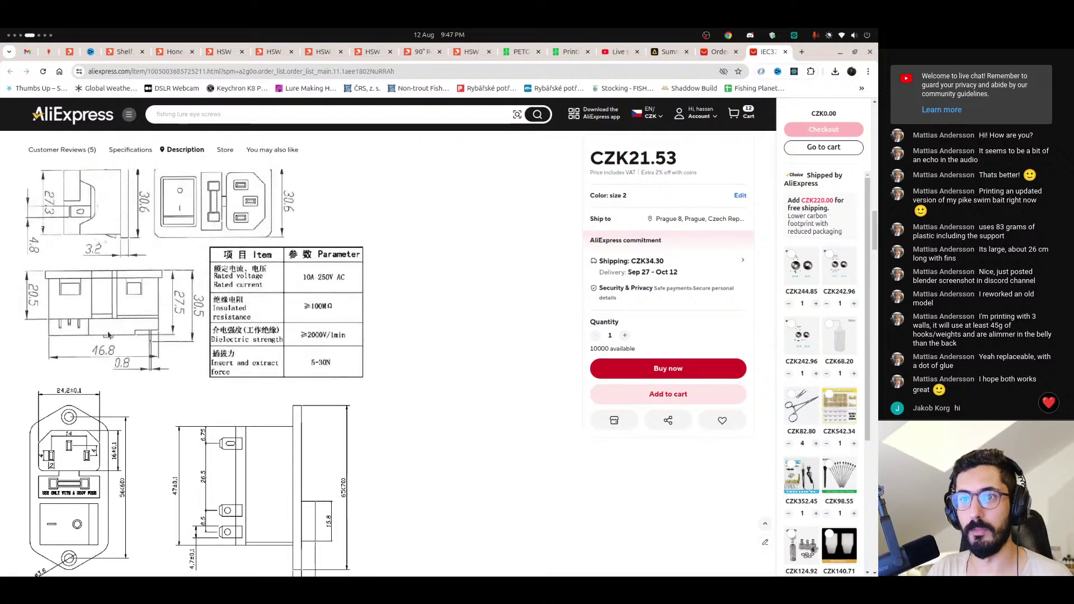
pyautogui.scroll(-2, 109, 334)
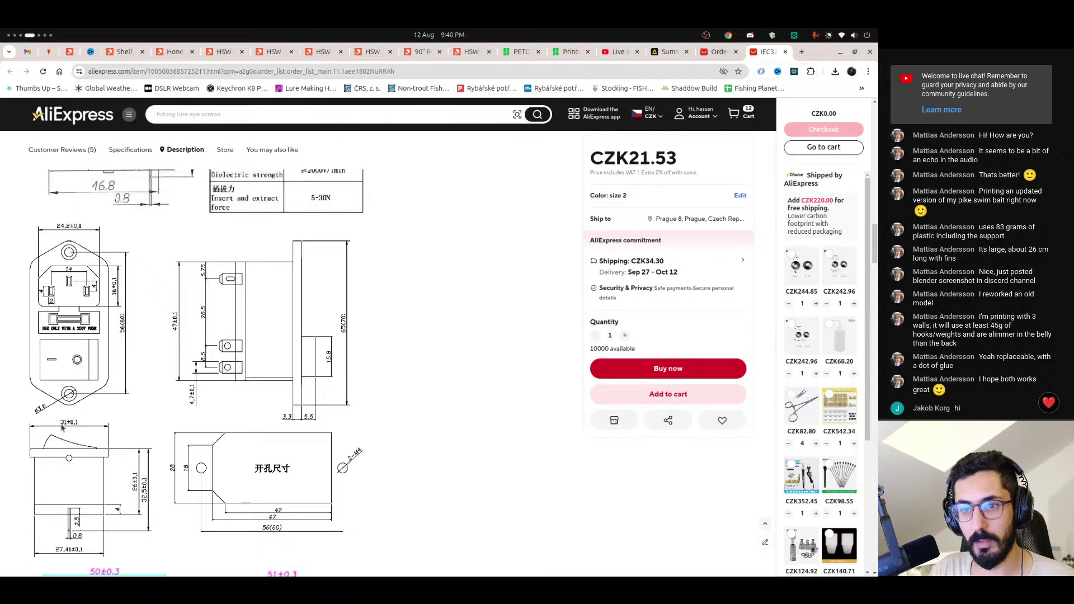
# - Switch to FreeCAD and open the ElectronicsBoxParams spreadsheet at the Inlet width and length parameters
pyautogui.scroll(-1, 65, 428)
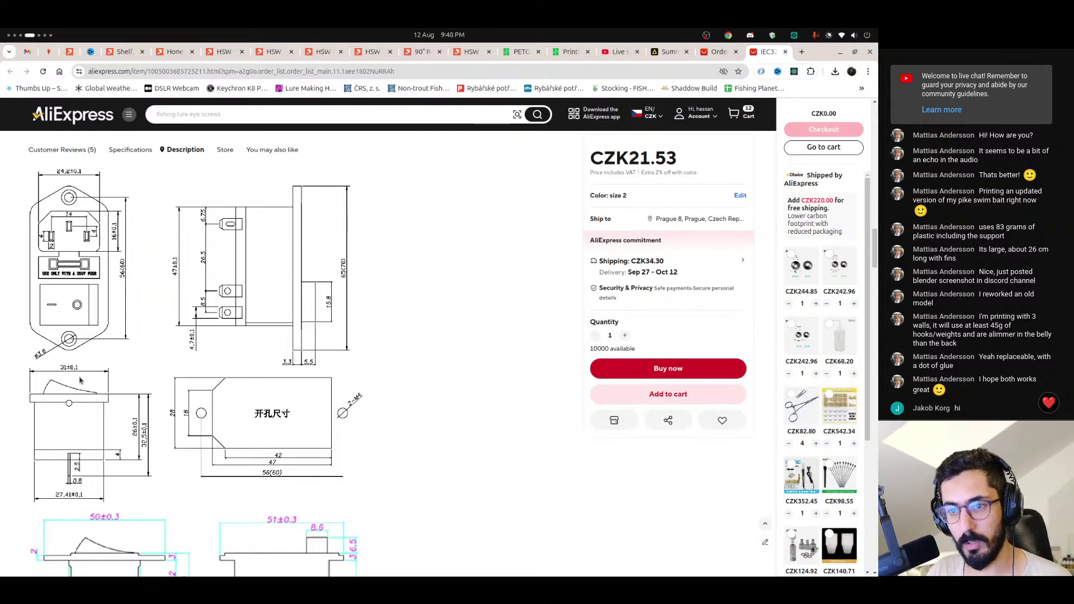
pyautogui.hotkey('alt', 'Tab')
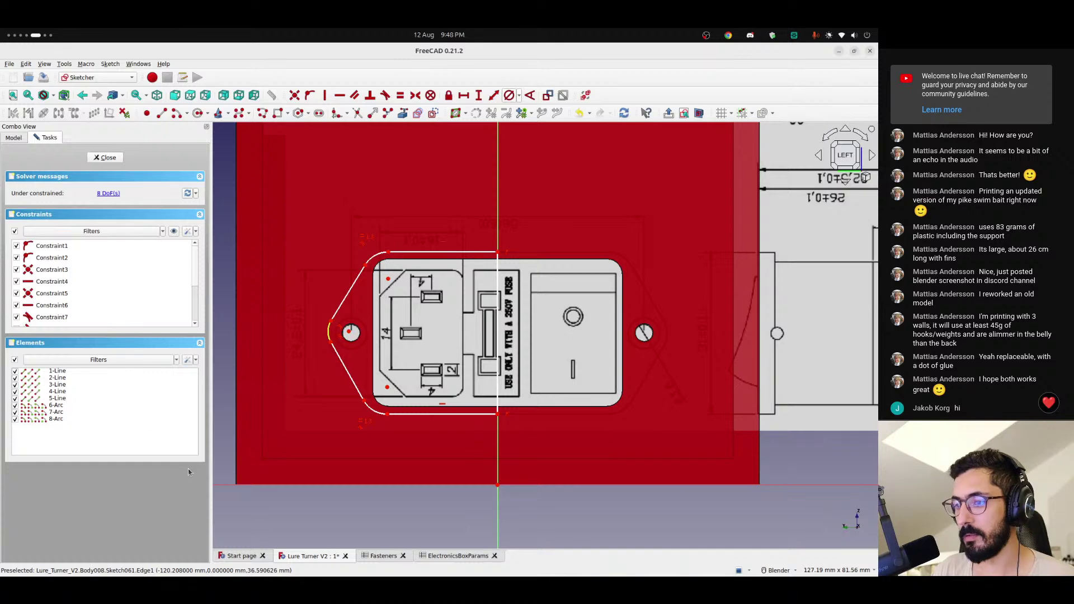
pyautogui.click(454, 556)
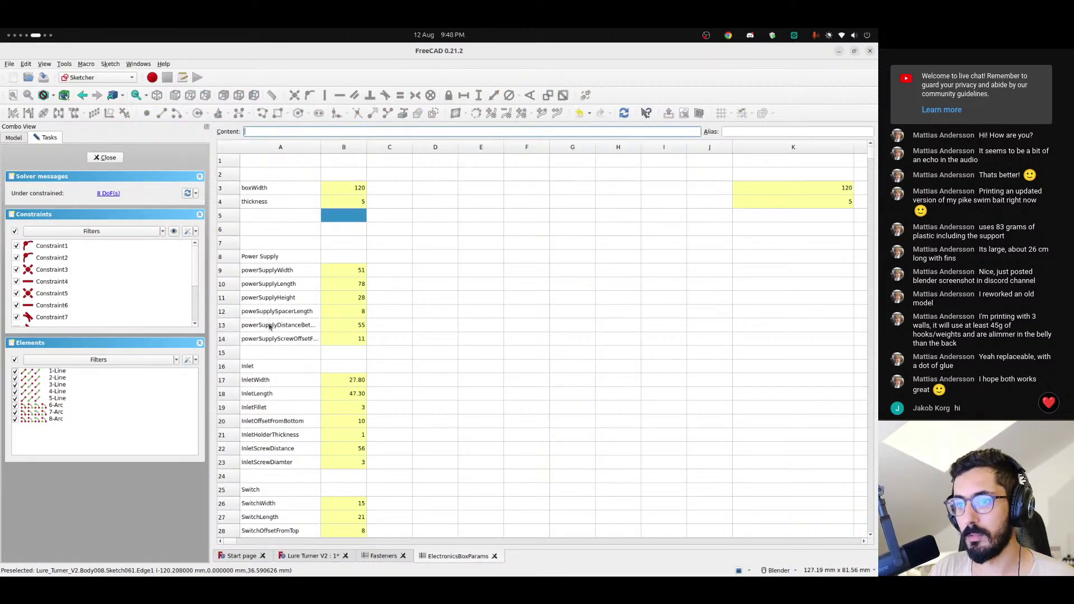
pyautogui.scroll(-2, 269, 327)
pyautogui.moveTo(269, 306); pyautogui.dragTo(342, 317)
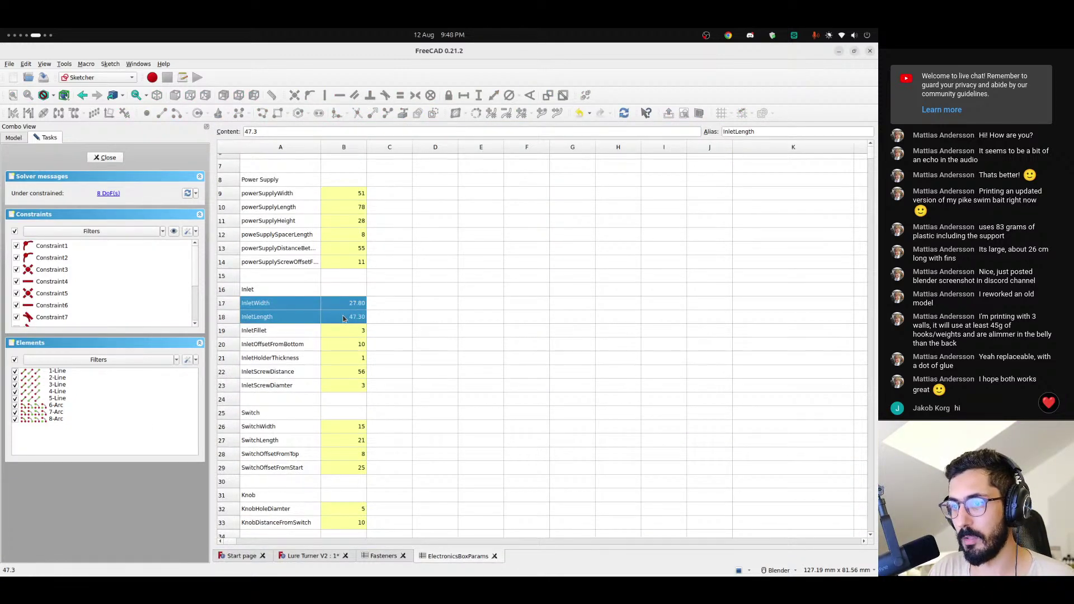
# - Insert two empty rows below InletScrewDiamter in the Inlet section of the spreadsheet
pyautogui.click(266, 398)
pyautogui.rightClick(250, 397)
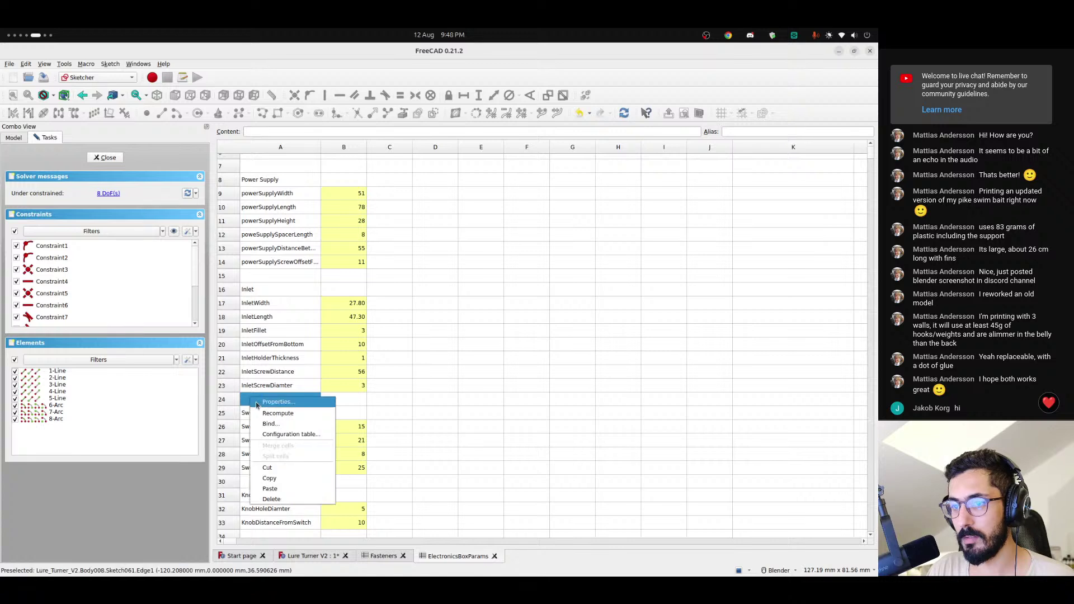
pyautogui.click(309, 399)
pyautogui.rightClick(229, 400)
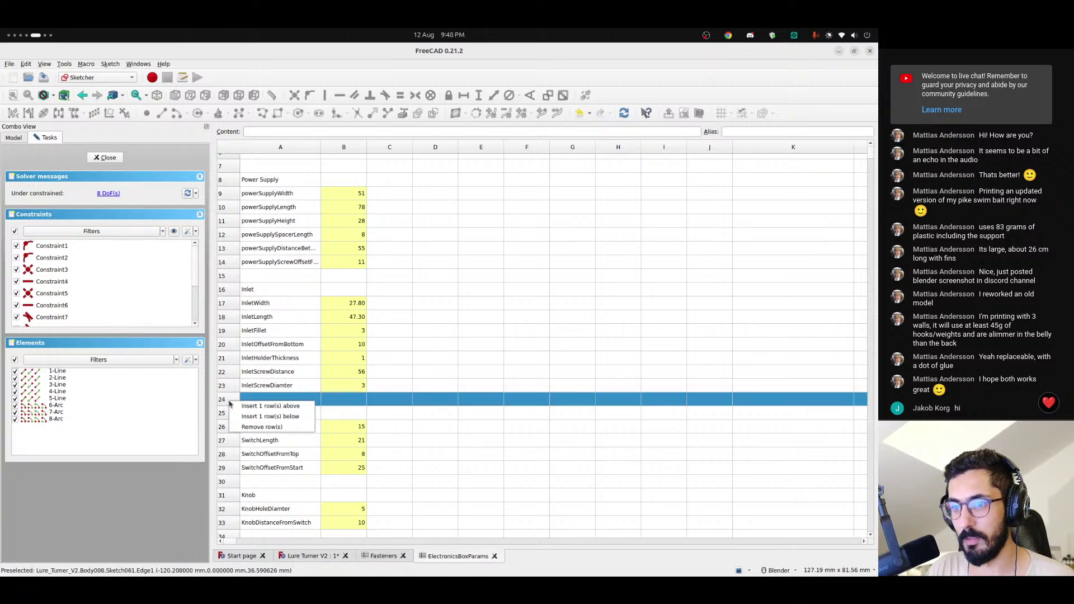
pyautogui.click(255, 420)
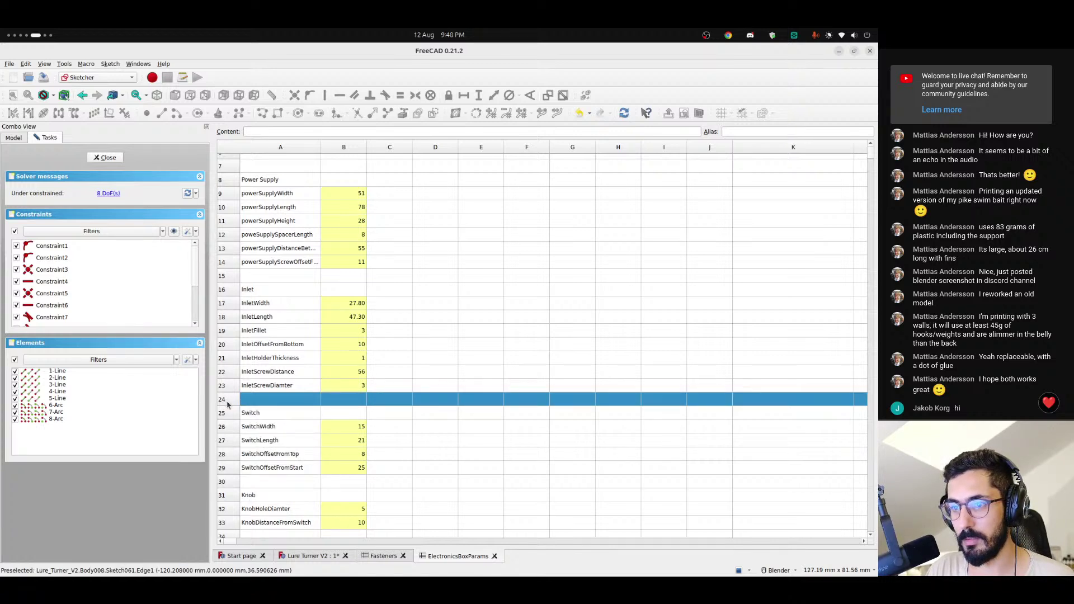
pyautogui.rightClick(227, 401)
pyautogui.click(246, 418)
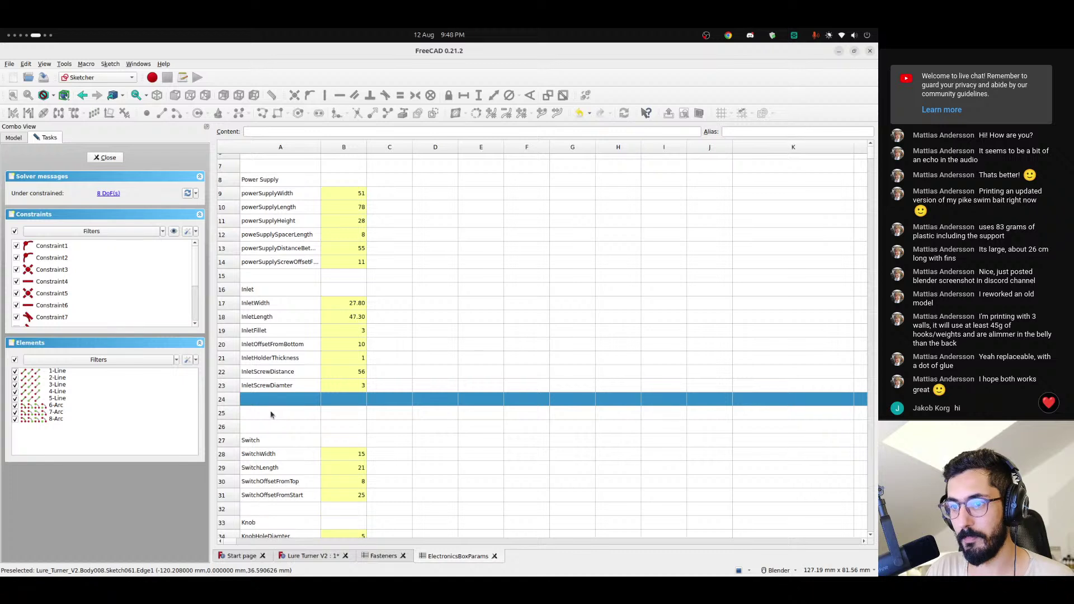
# - Add an InletOuterWidth parameter with the value 31.1 in row 24, below InletScrewDiamter
pyautogui.click(263, 403)
pyautogui.write('InletOuterWidth')
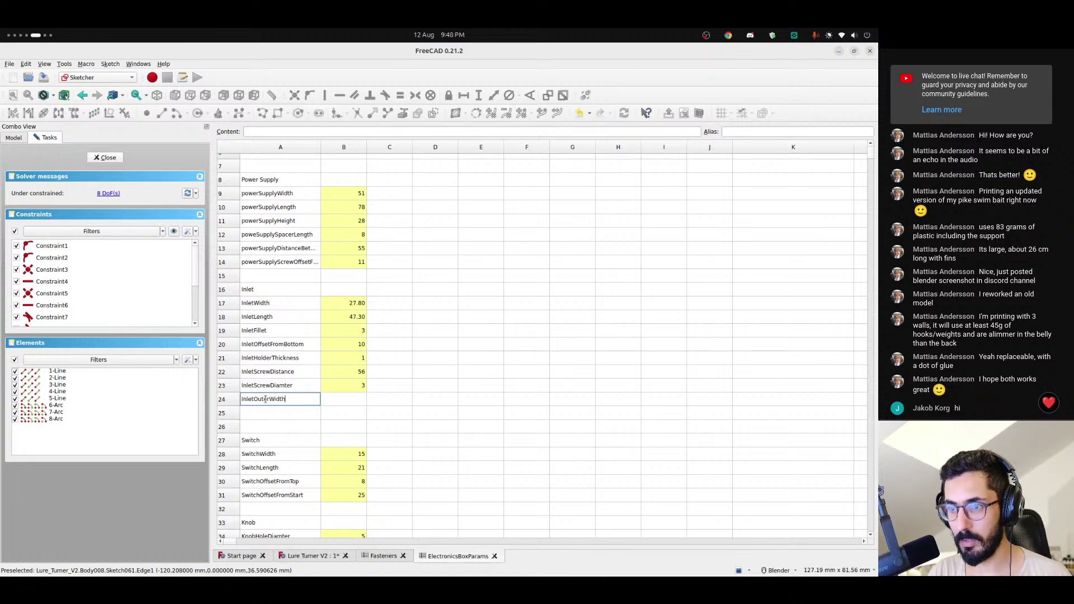
pyautogui.press('Tab')
pyautogui.write('3')
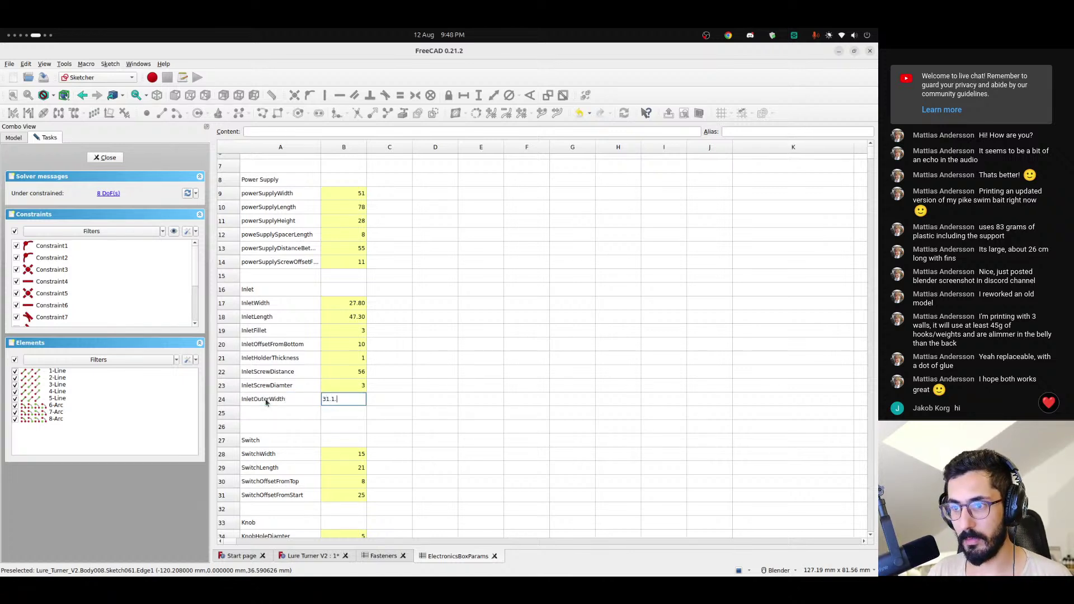
pyautogui.press('Return')
pyautogui.click(348, 398)
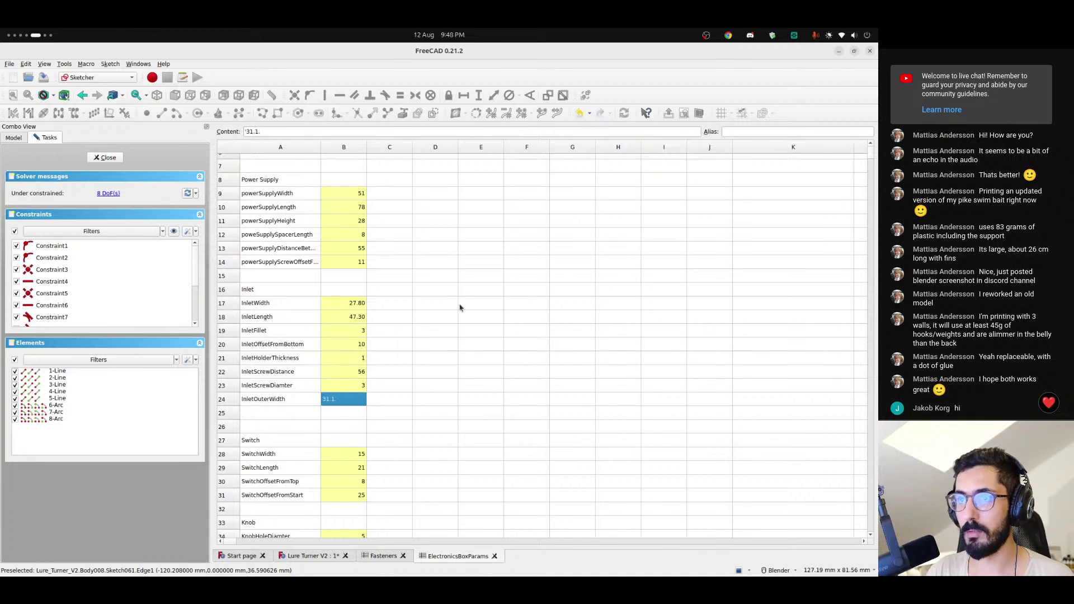
pyautogui.click(337, 128)
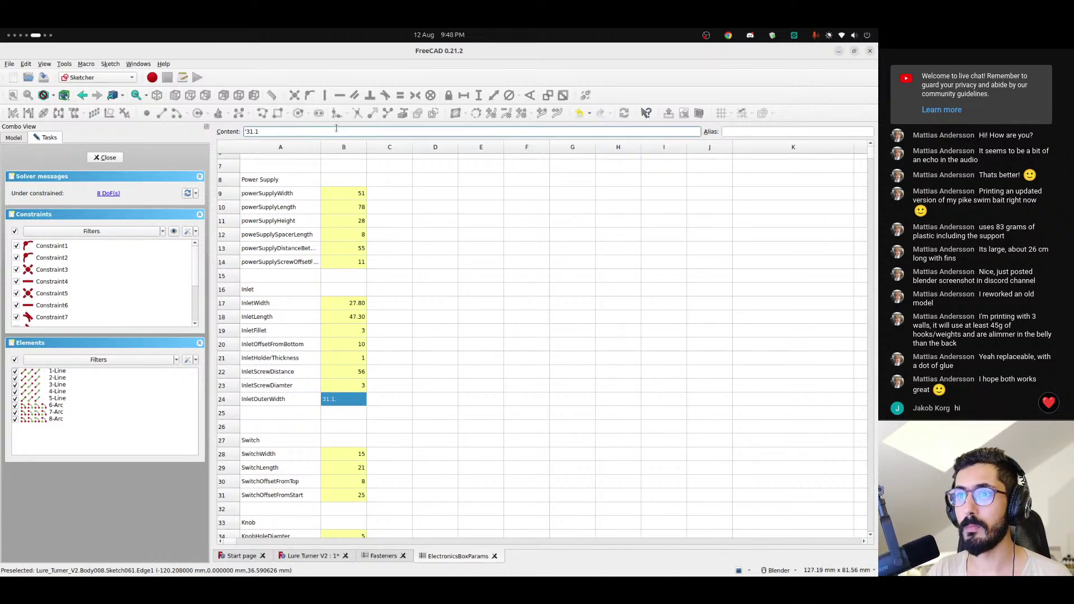
pyautogui.press('Return')
# - Copy the InletOuterWidth label and assign it as the alias of cell B24
pyautogui.click(273, 403)
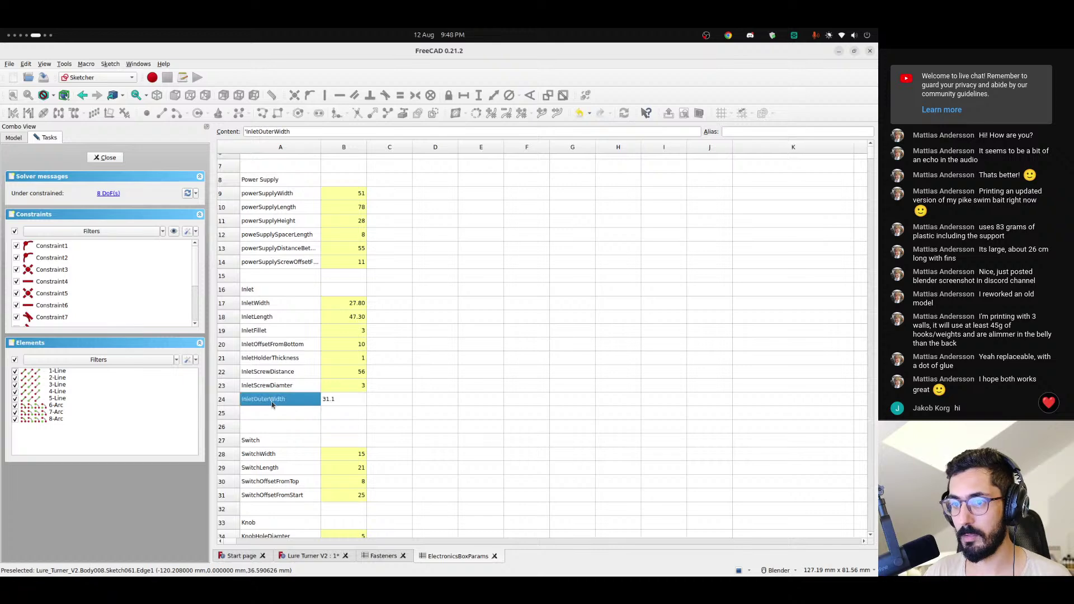
pyautogui.doubleClick(269, 132)
pyautogui.hotkey('ctrl', 'c')
pyautogui.click(329, 402)
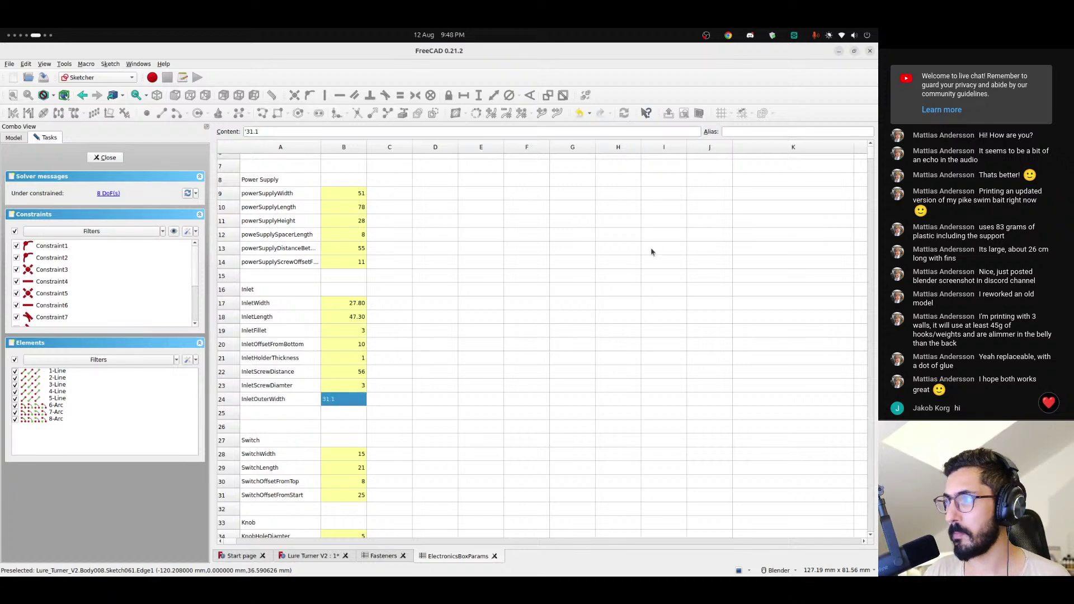
pyautogui.click(746, 130)
pyautogui.hotkey('ctrl', 'v')
pyautogui.click(482, 317)
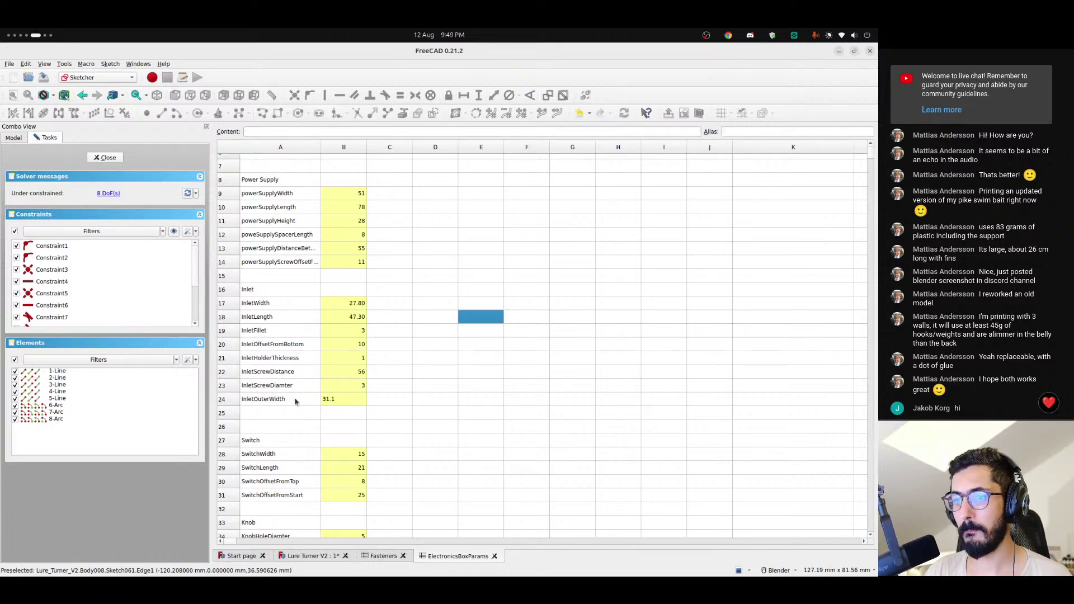
pyautogui.click(297, 401)
# - Check the overall flange length in the AliExpress socket drawing and return to the FreeCAD spreadsheet
pyautogui.hotkey('ctrl', 'alt', 'Left')
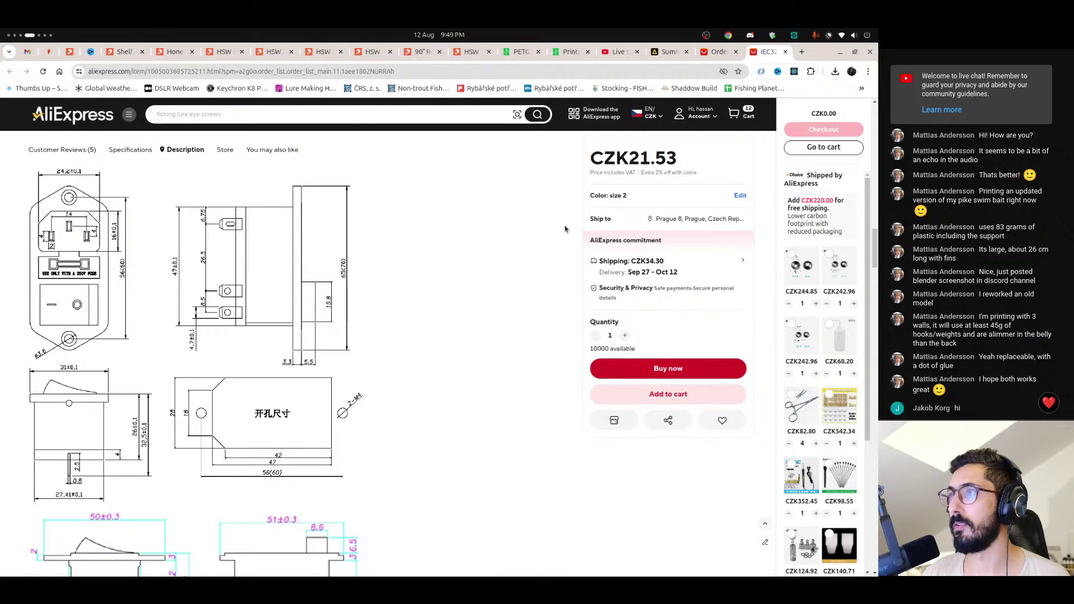
pyautogui.click(666, 53)
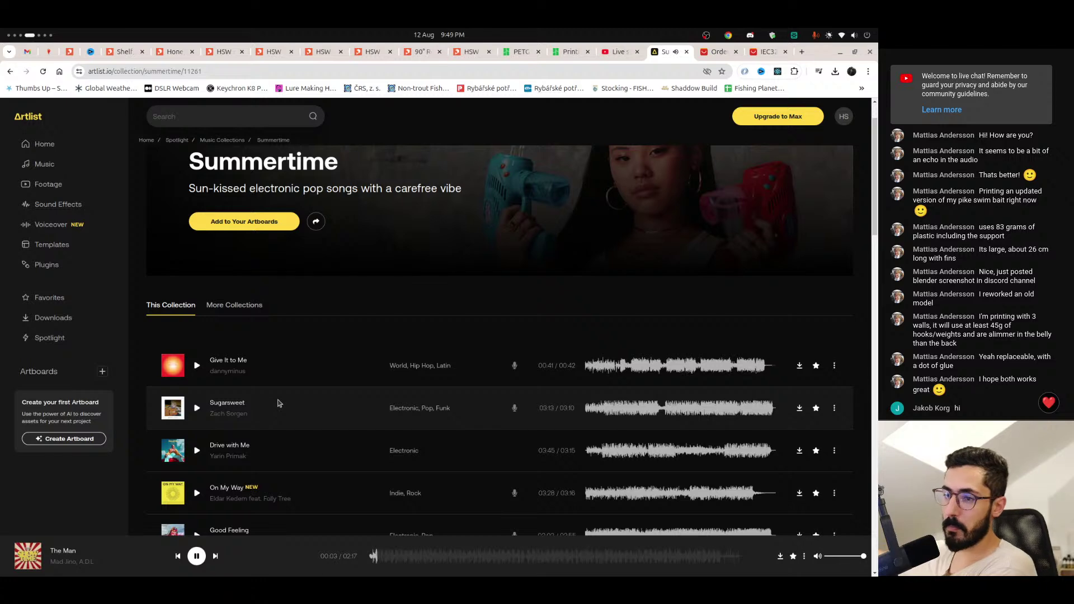
pyautogui.hotkey('ctrl', 'alt', 'Right')
pyautogui.hotkey('ctrl', 'alt', 'Left')
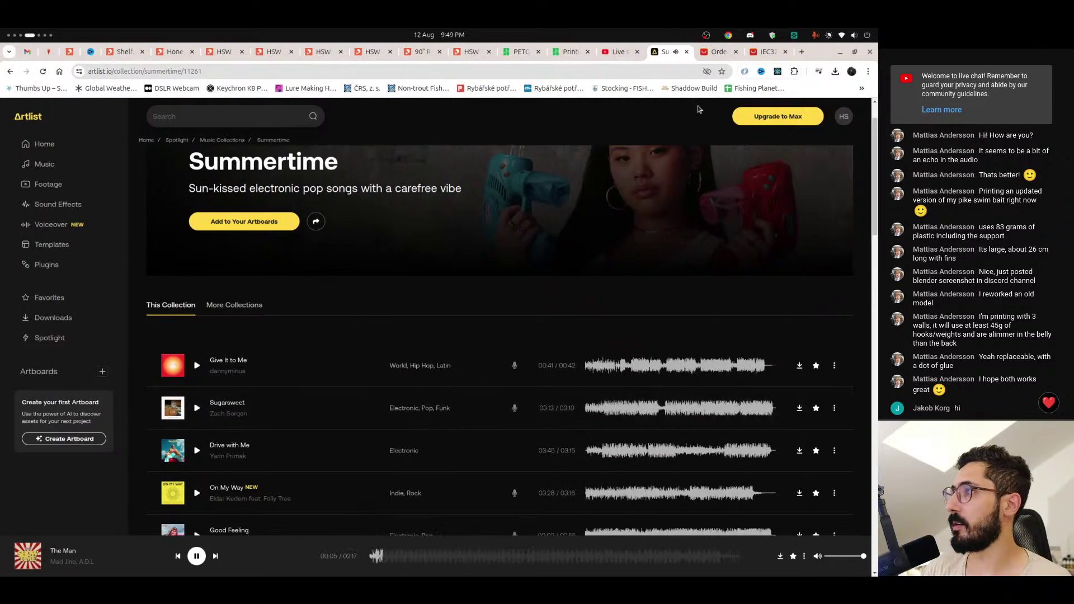
pyautogui.click(771, 54)
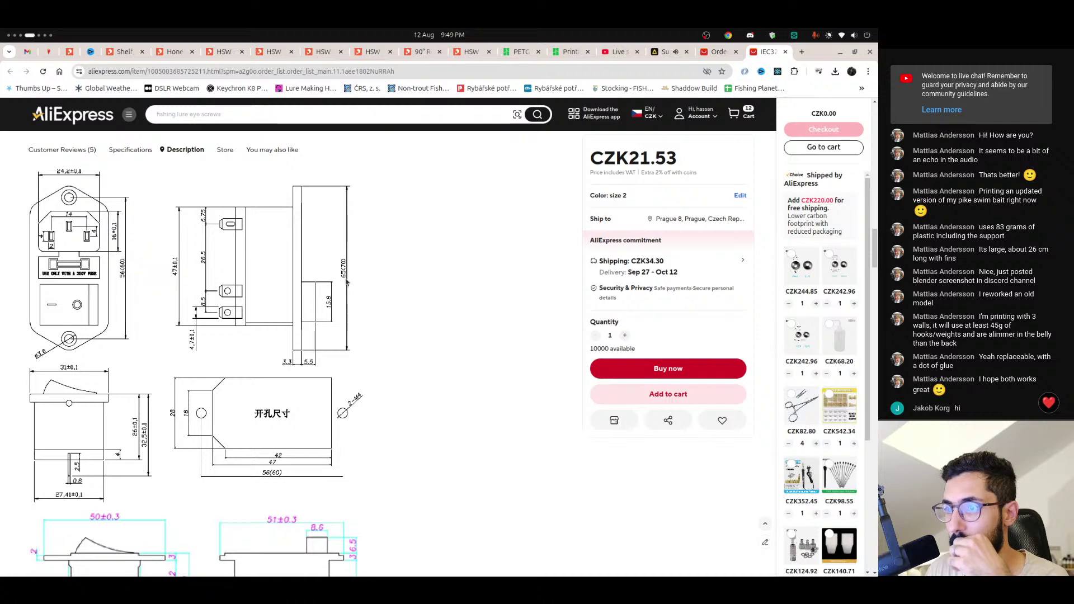
pyautogui.hotkey('ctrl', 'alt', 'Right')
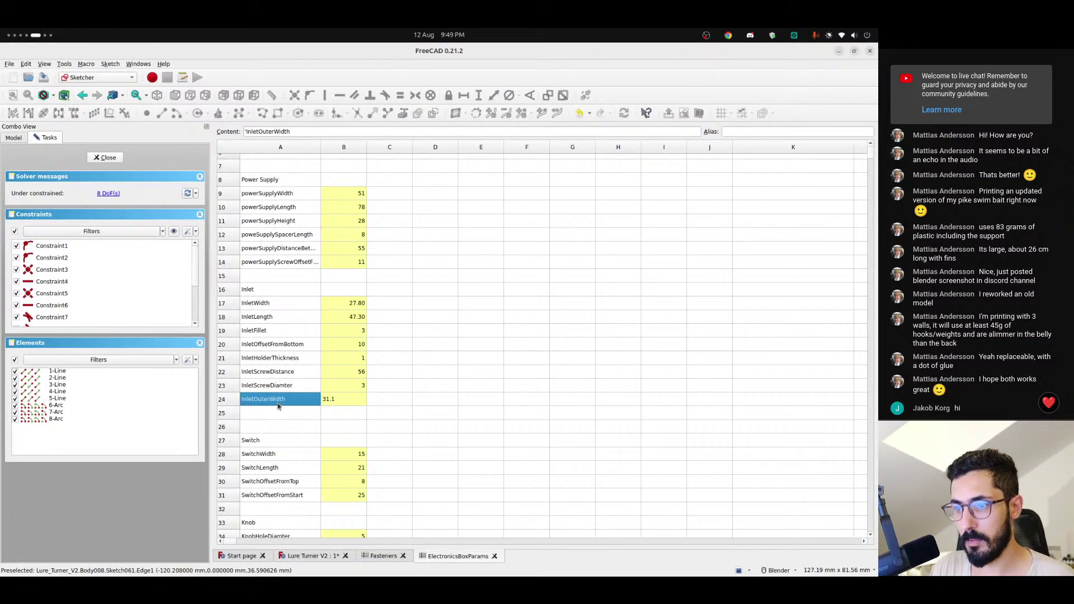
# - Add an InletOuterHeight parameter with the value 65 in row 25, below InletOuterWidth
pyautogui.click(278, 413)
pyautogui.write('InletOuterHe')
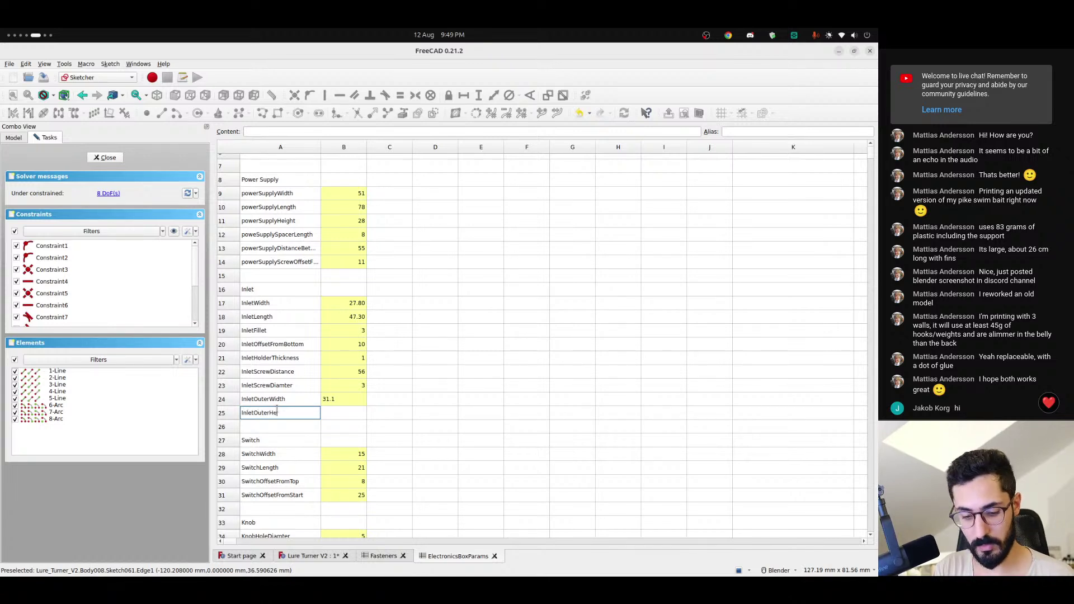
pyautogui.write('ight')
pyautogui.press('Tab')
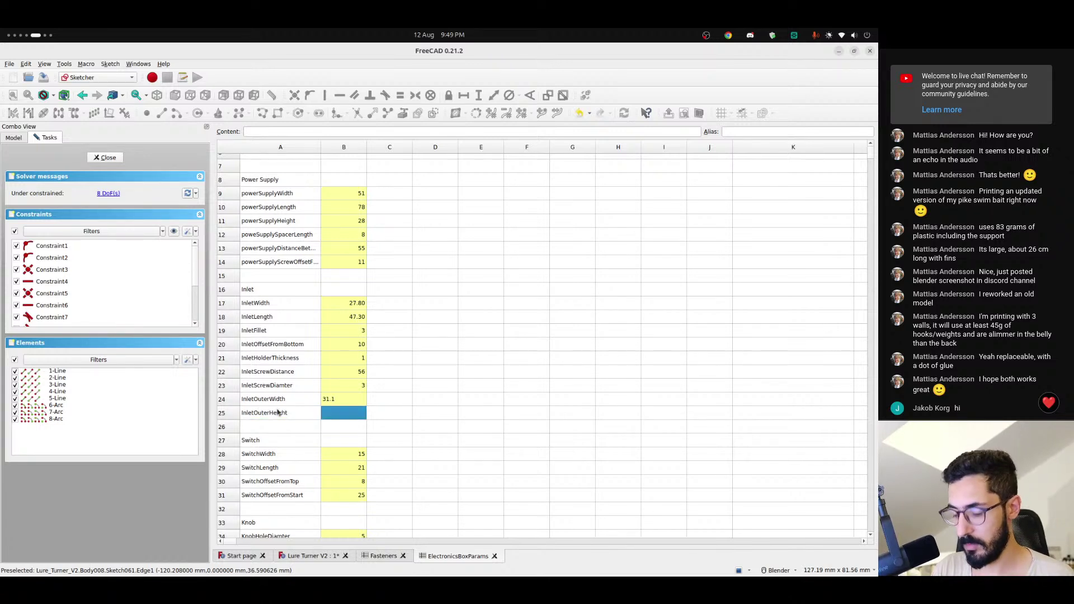
pyautogui.write('64')
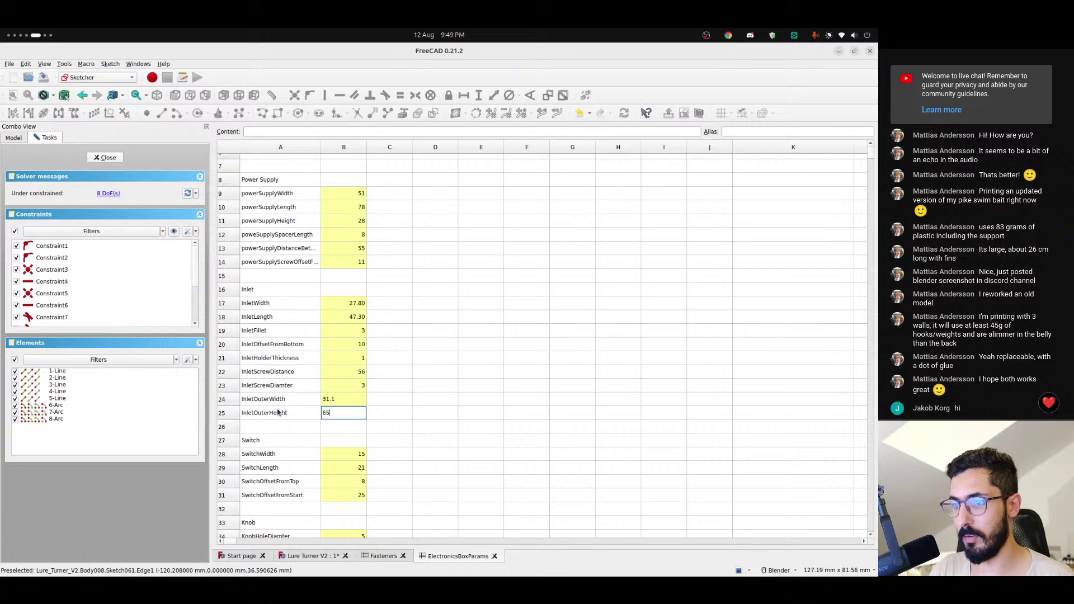
pyautogui.press('Return')
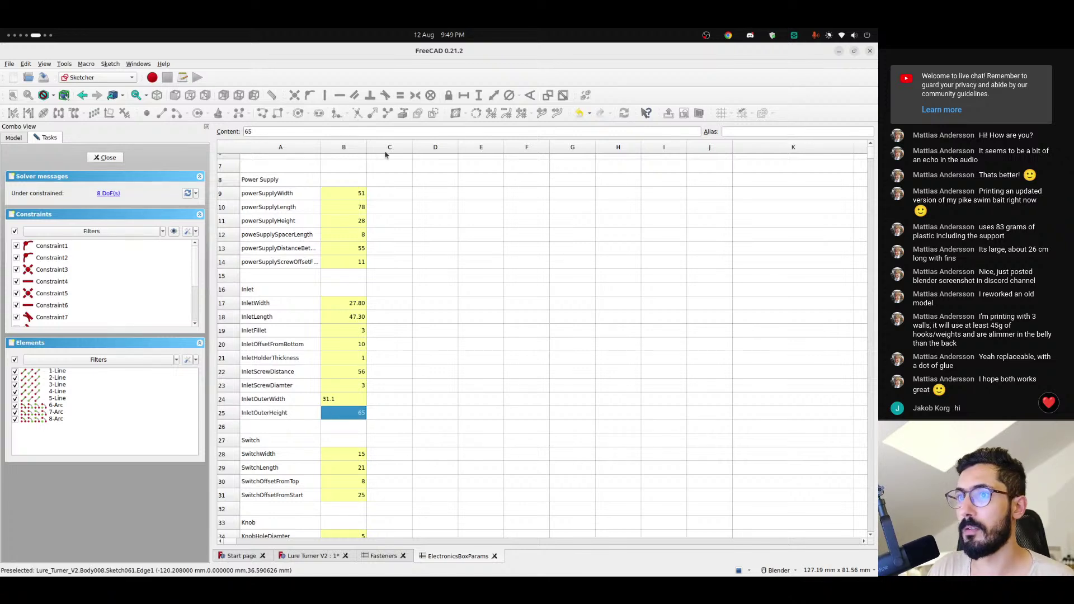
# - Copy the InletOuterHeight label and assign it as the alias of its value cell B25
pyautogui.click(283, 417)
pyautogui.doubleClick(289, 132)
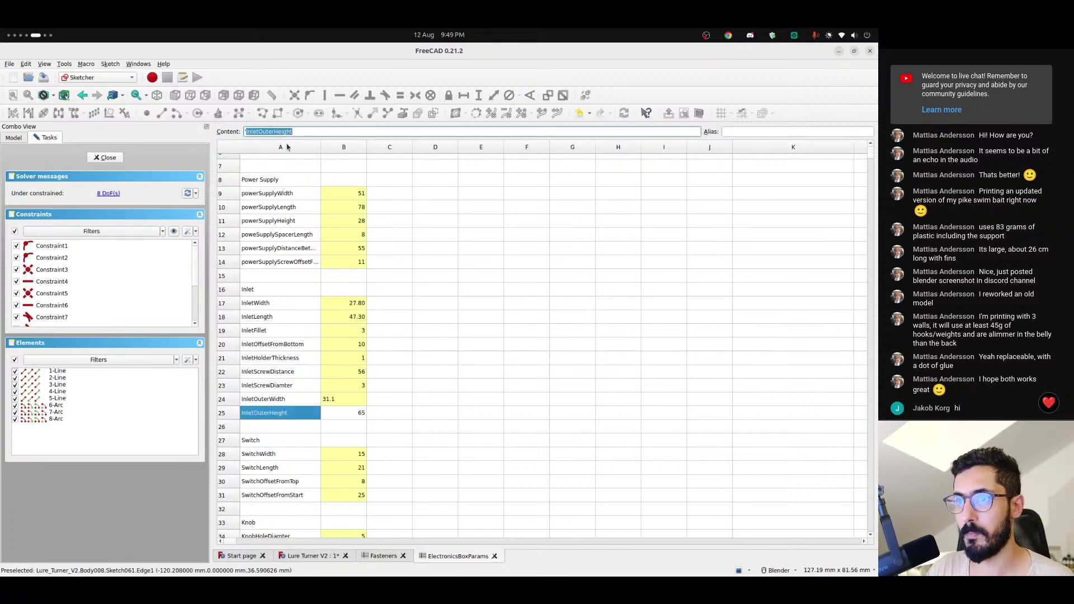
pyautogui.hotkey('ctrl', 'c')
pyautogui.click(350, 417)
pyautogui.click(739, 132)
pyautogui.hotkey('ctrl', 'v')
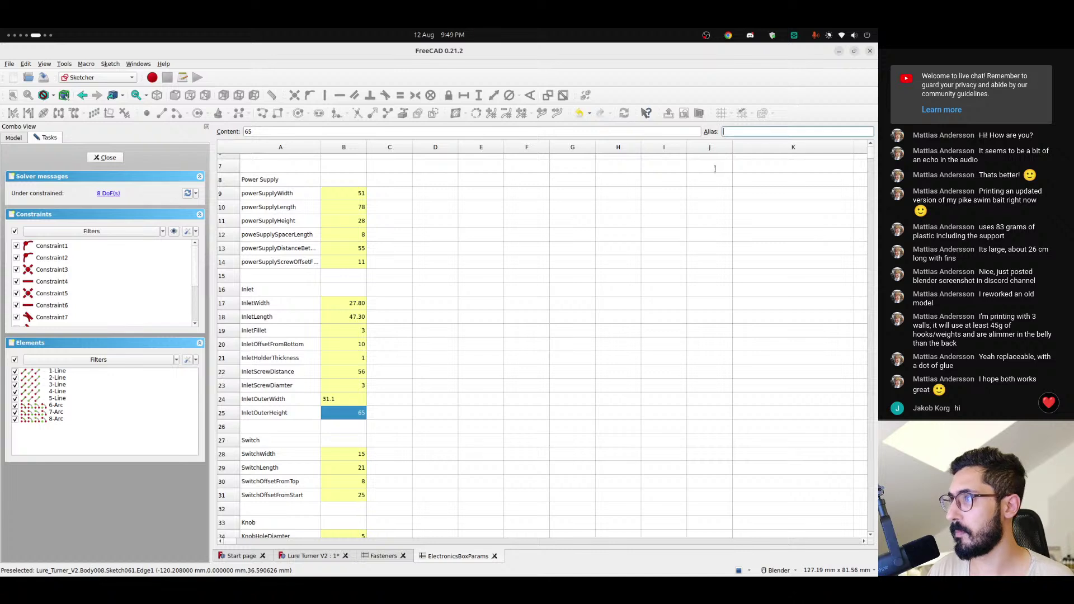
pyautogui.click(378, 401)
# - Re-enter the InletOuterWidth value in cell B24 as the number 31.1 instead of text
pyautogui.click(335, 401)
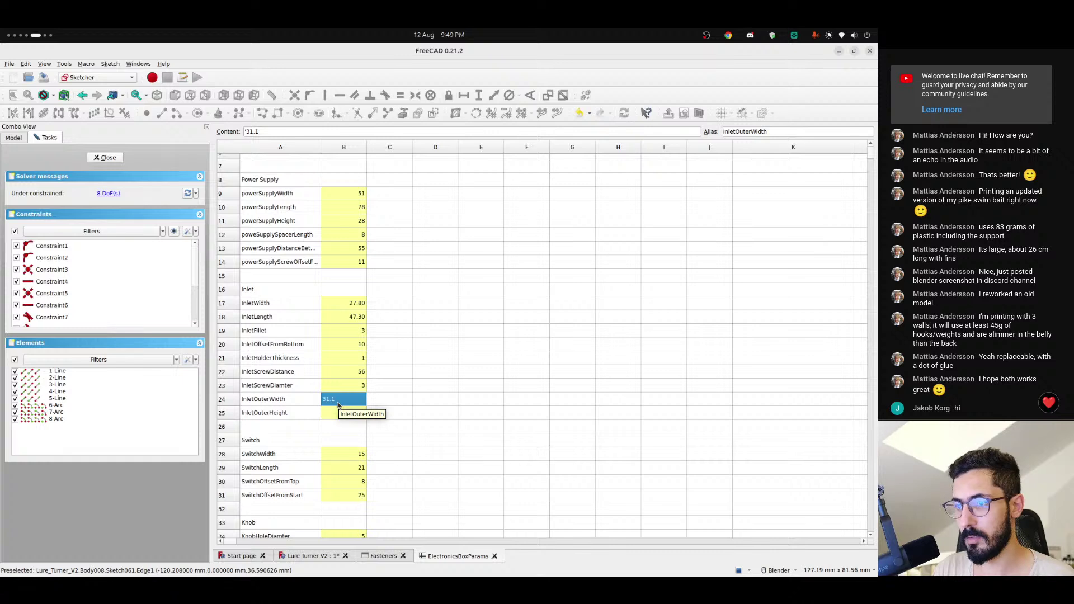
pyautogui.write('31')
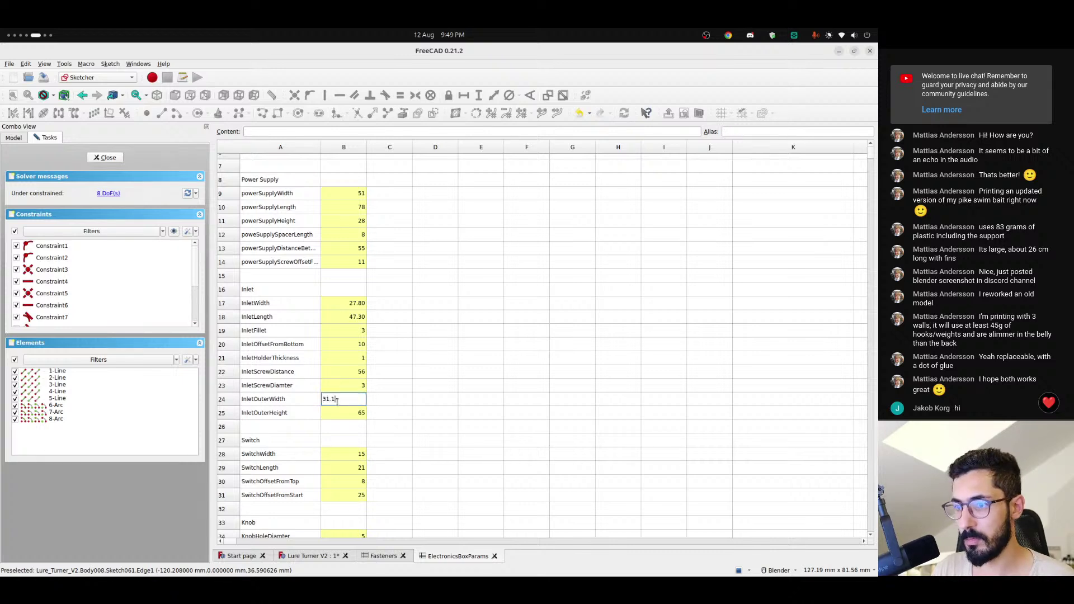
pyautogui.write('.1')
pyautogui.press('Return')
# - Reassign the alias InletOuterWidth to the numeric value cell in row 24
pyautogui.click(278, 399)
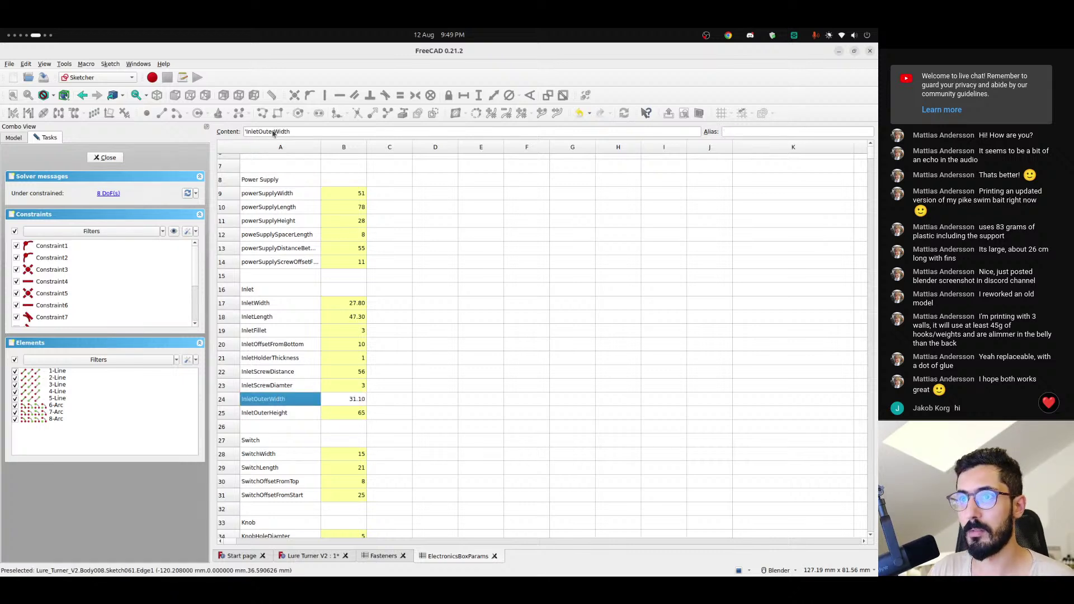
pyautogui.click(342, 403)
pyautogui.click(744, 131)
pyautogui.hotkey('ctrl', 'v')
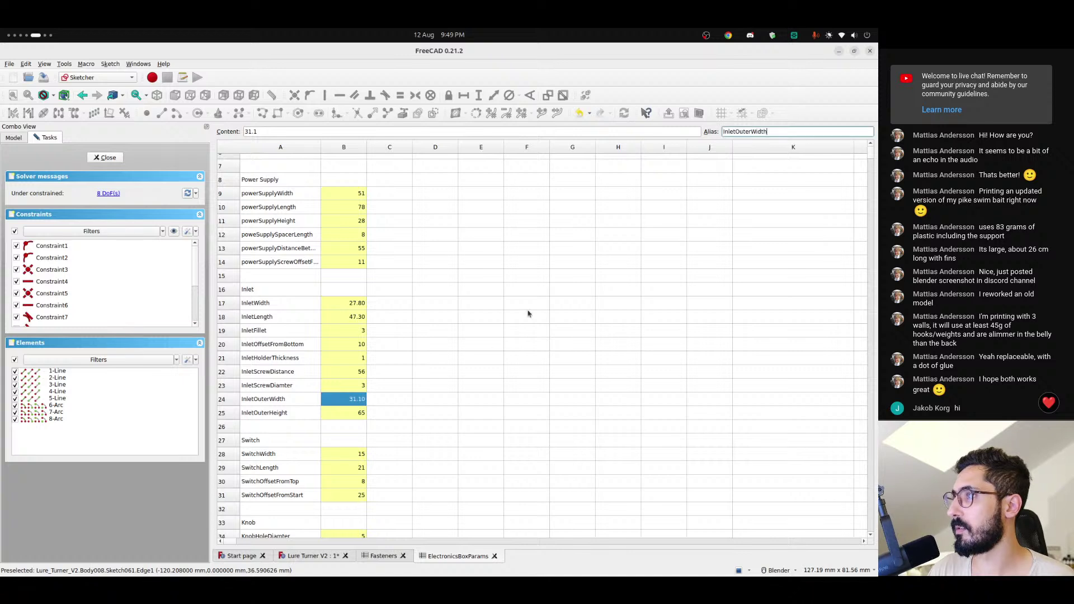
pyautogui.click(287, 411)
pyautogui.click(287, 395)
pyautogui.click(342, 395)
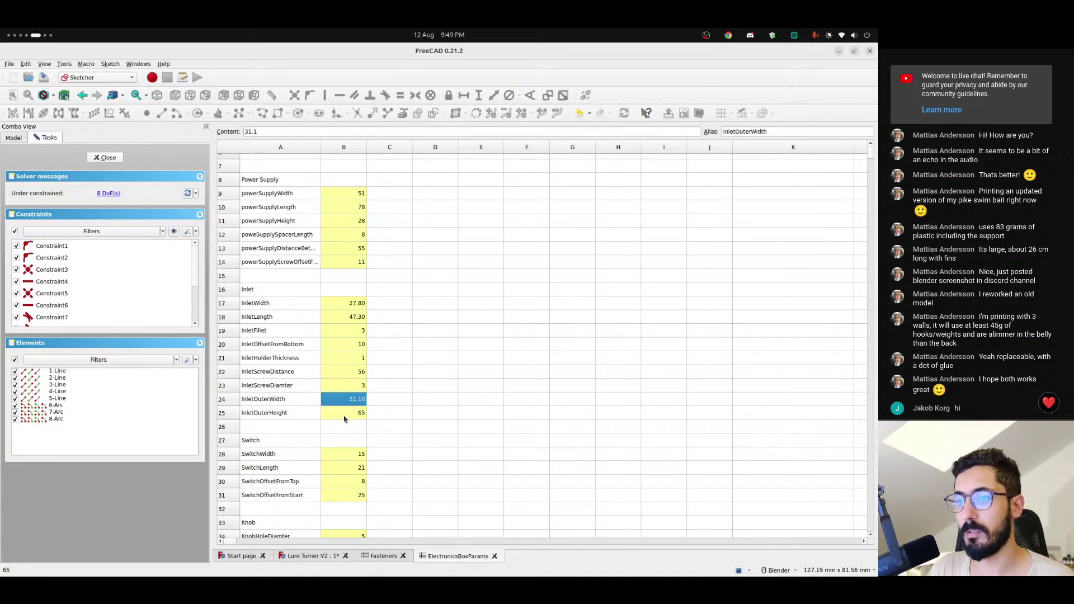
# - Return to the flange sketch and add a vertical distance constraint between the axis-side endpoints of the outline's upper and lower horizontal lines
pyautogui.click(311, 555)
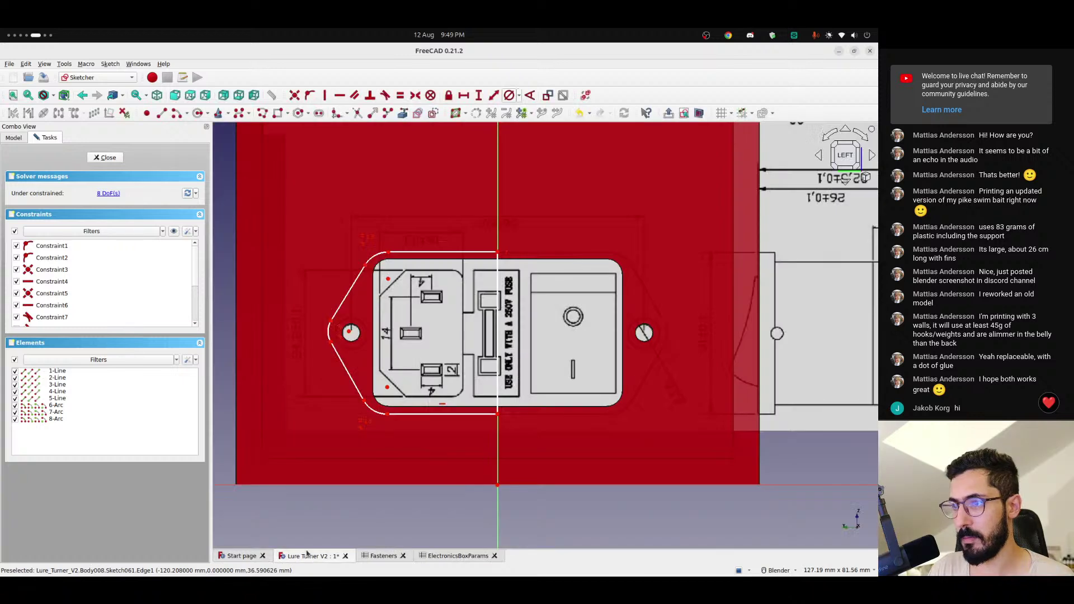
pyautogui.scroll(1, 496, 272)
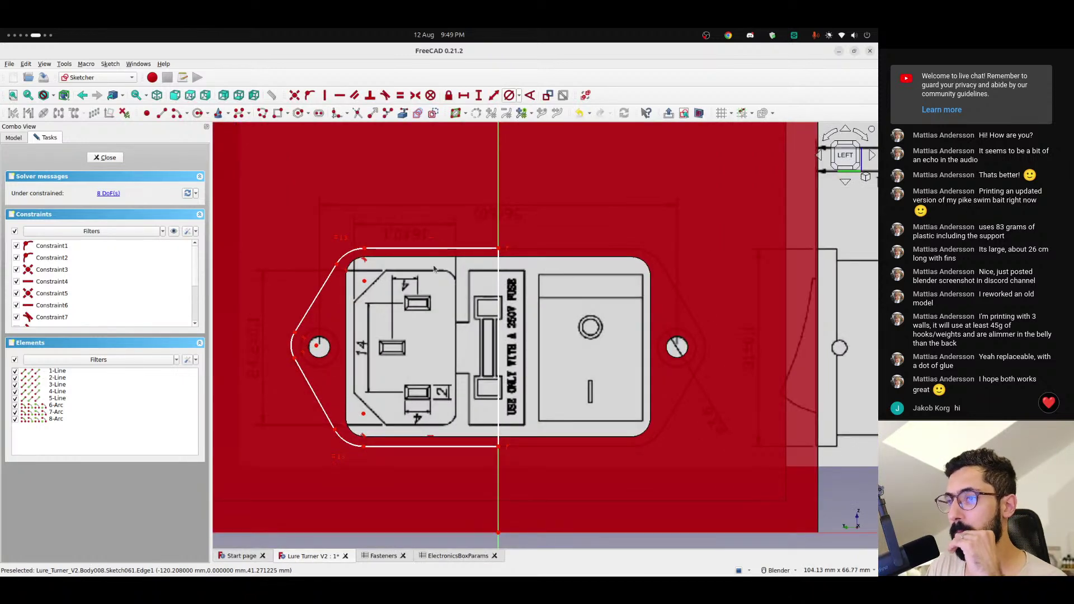
pyautogui.click(494, 249)
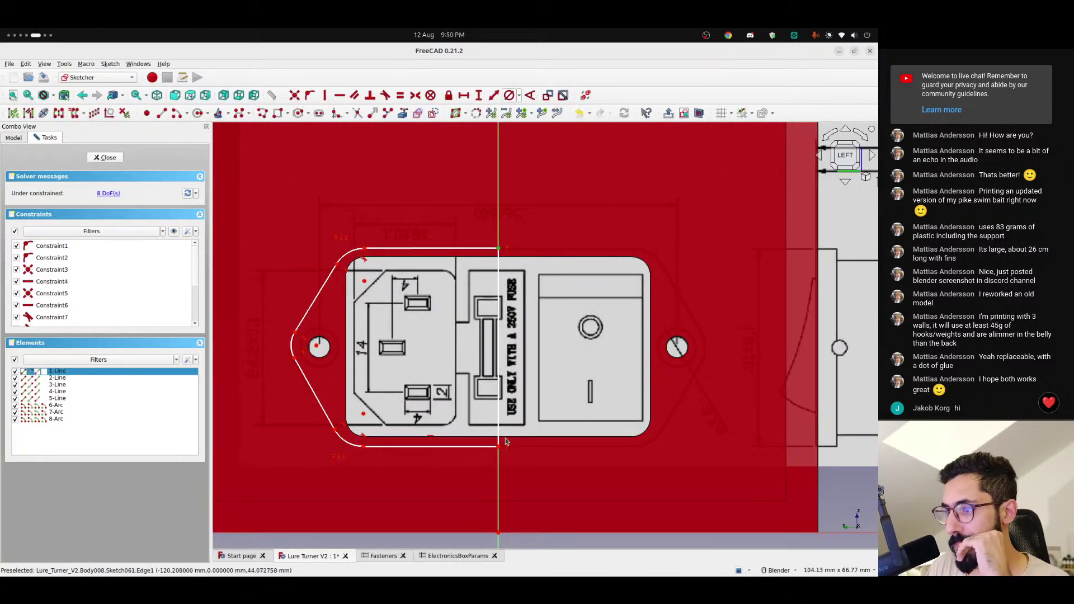
pyautogui.click(505, 442)
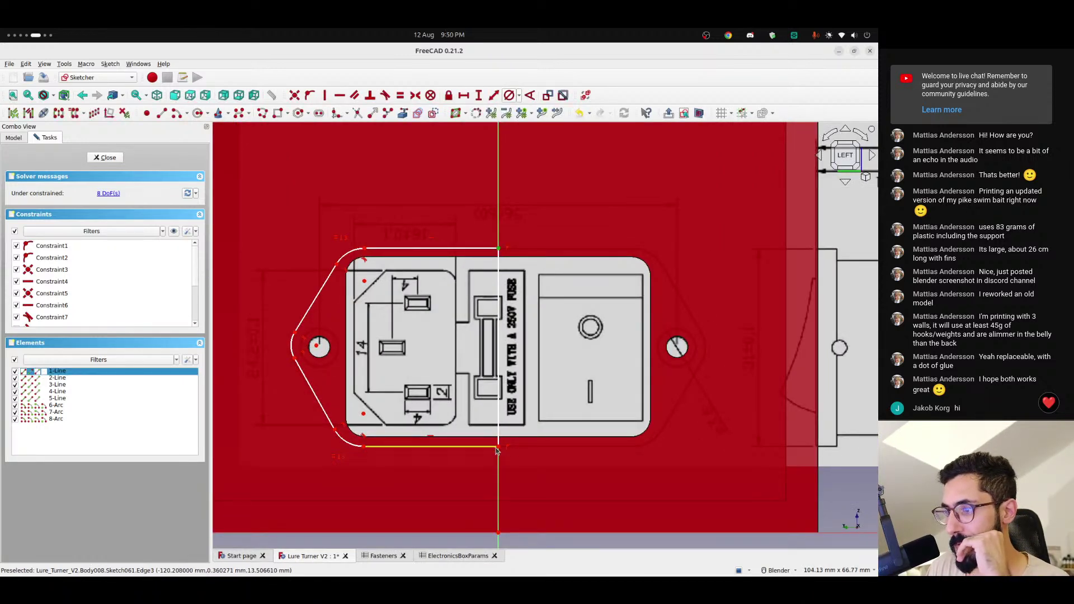
pyautogui.click(477, 96)
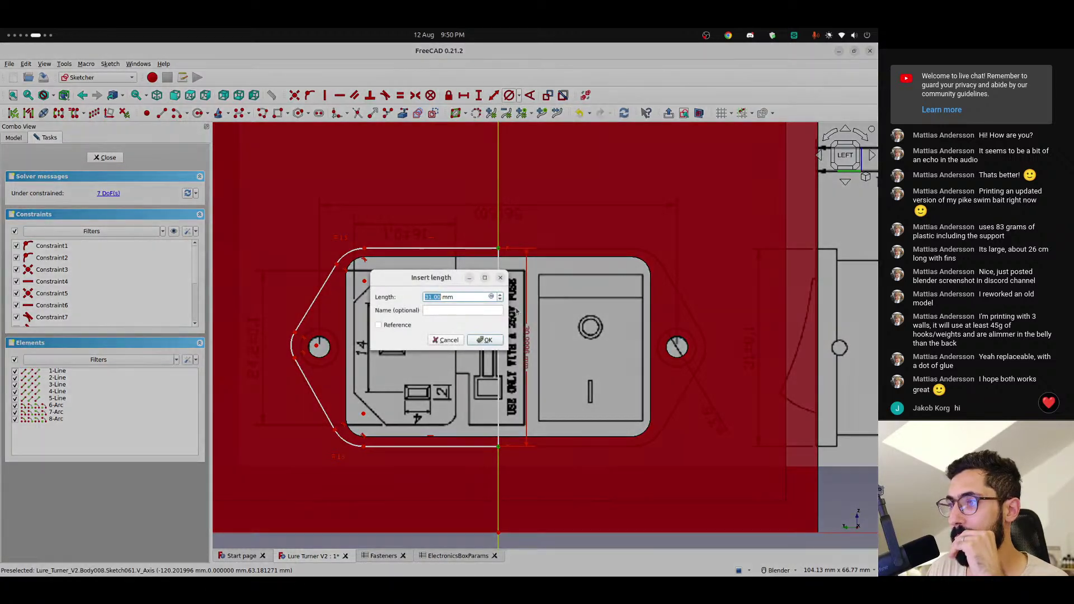
# - Drive the outline's vertical distance with the expression <<ElectronicsBoxParams>>.InletOuterWidth
pyautogui.click(491, 297)
pyautogui.write('<<')
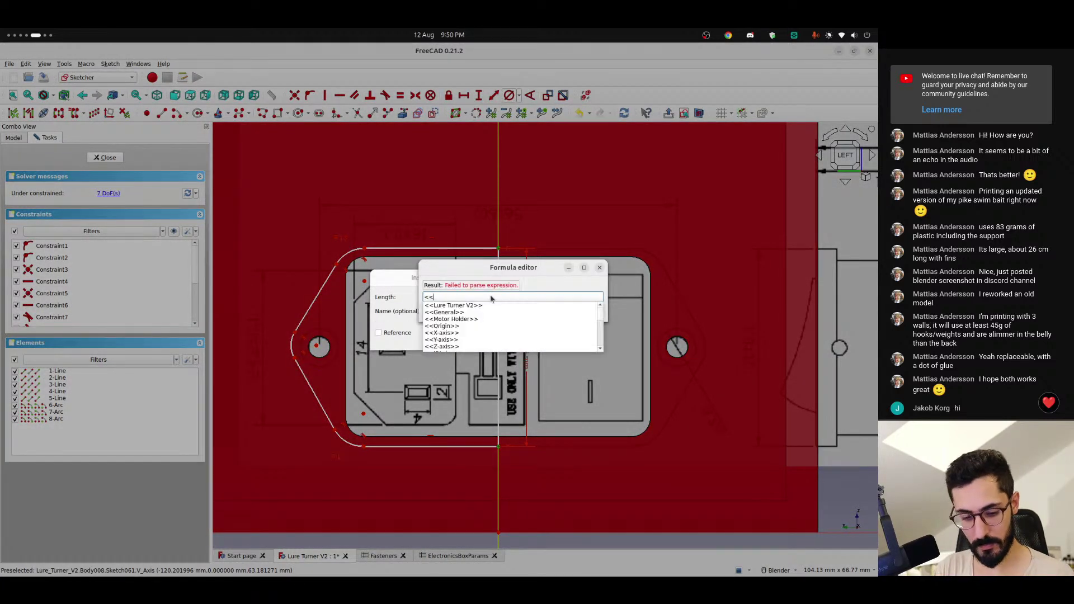
pyautogui.write('ElectronicsBoxParams>>.inlet')
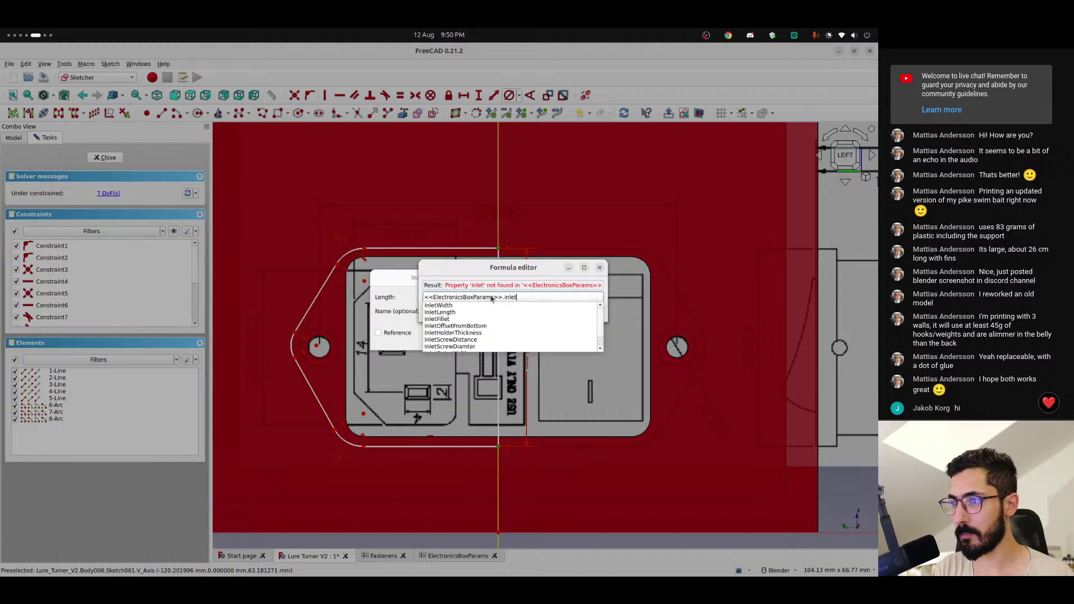
pyautogui.write('oute')
pyautogui.press('Down')
pyautogui.press('Return')
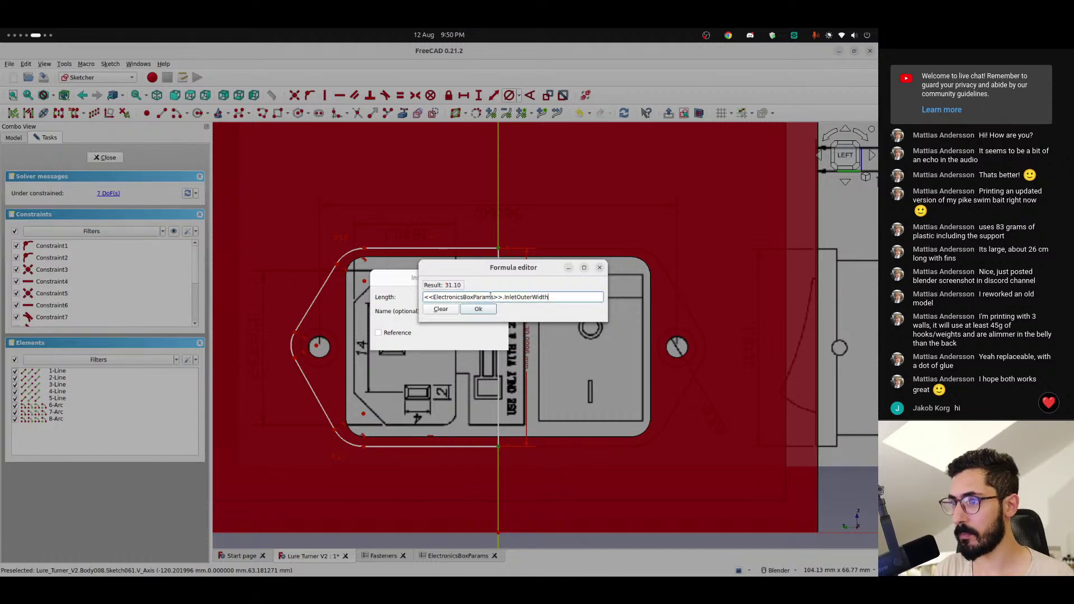
pyautogui.press('Return')
pyautogui.press('Return')
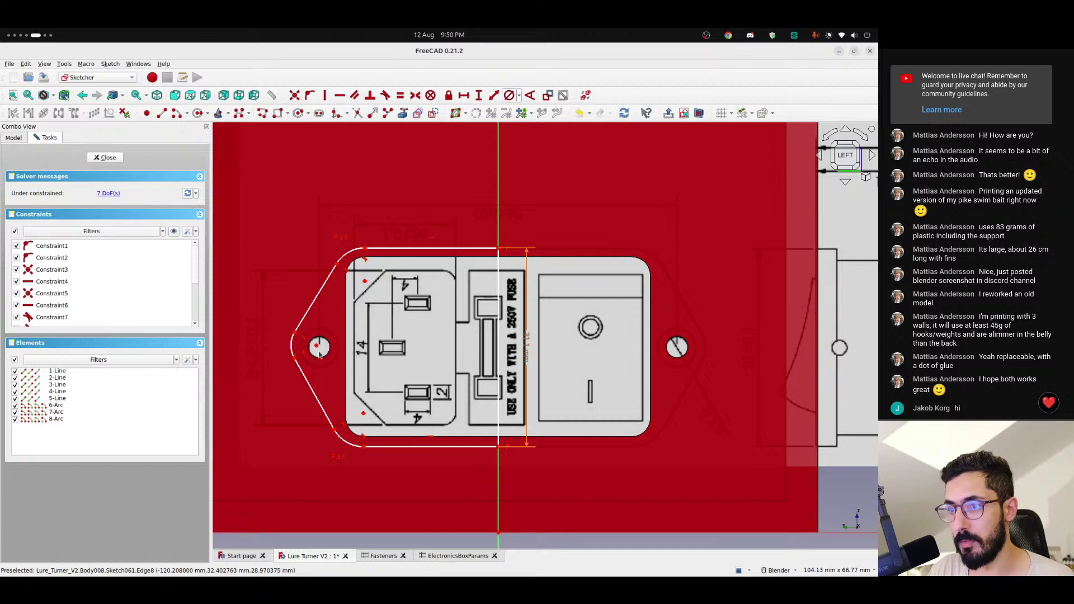
# - Nudge the small arc at the flange tip to line it up with the reference drawing's screw hole
pyautogui.moveTo(317, 346)
pyautogui.mouseDown()
pyautogui.moveTo(327, 348)
pyautogui.moveTo(317, 347)
pyautogui.mouseUp()
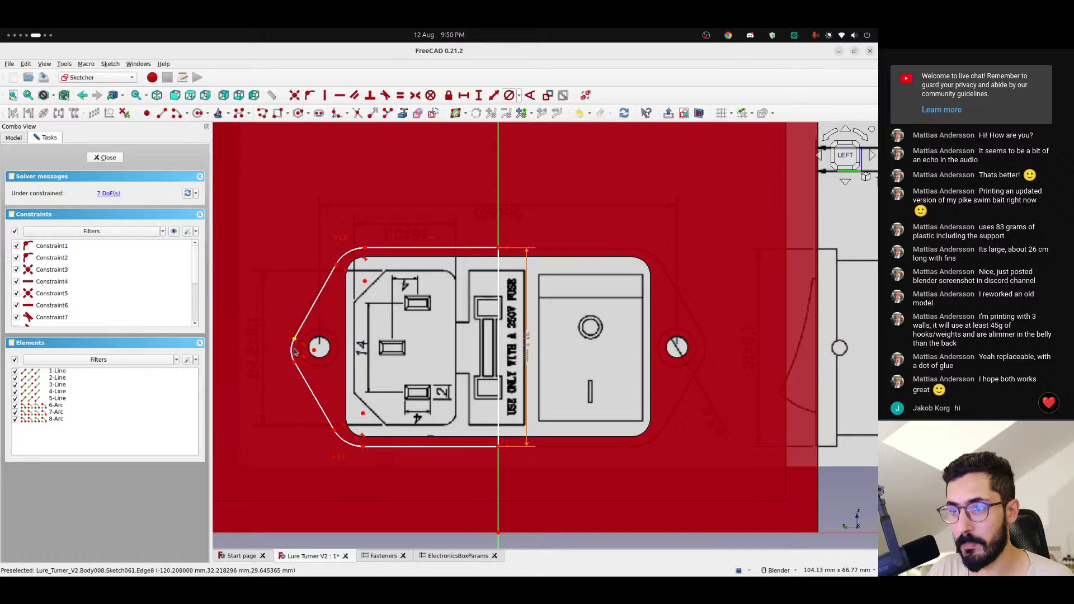
pyautogui.moveTo(293, 362); pyautogui.dragTo(293, 360)
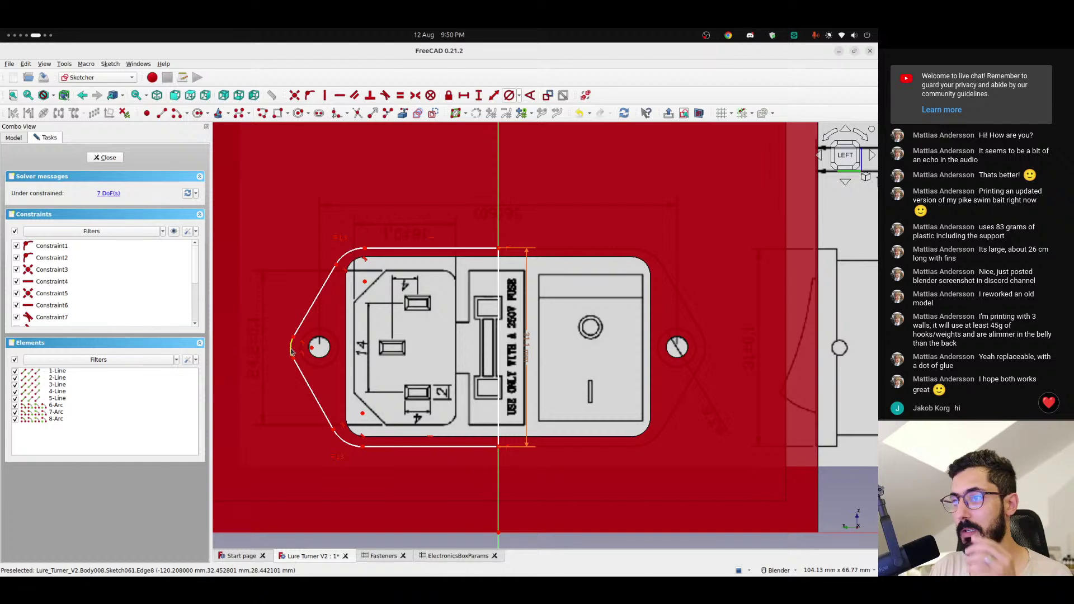
pyautogui.scroll(3, 290, 350)
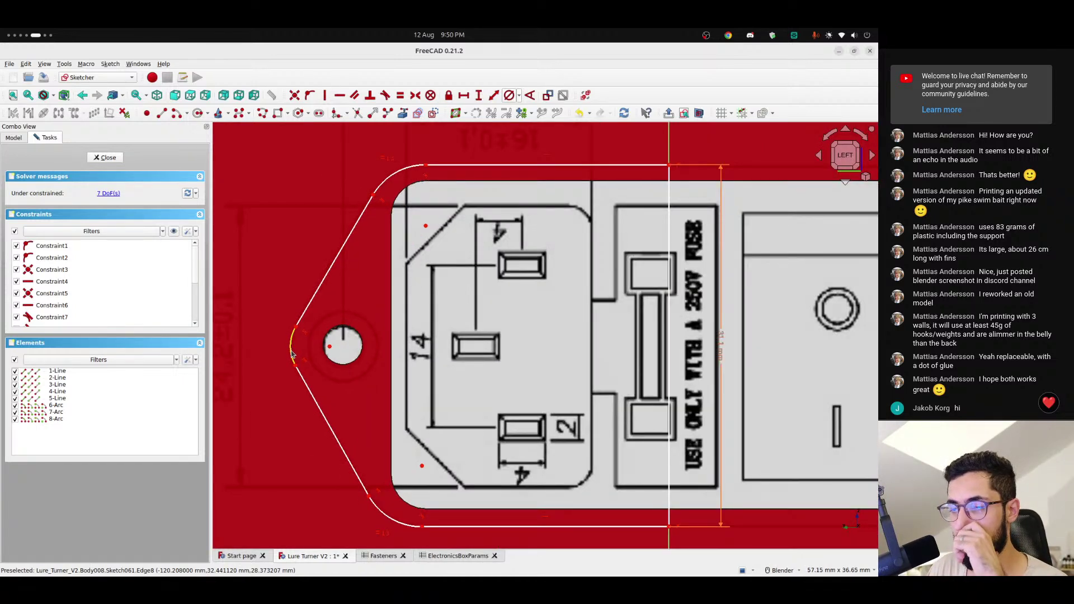
pyautogui.scroll(-1, 291, 346)
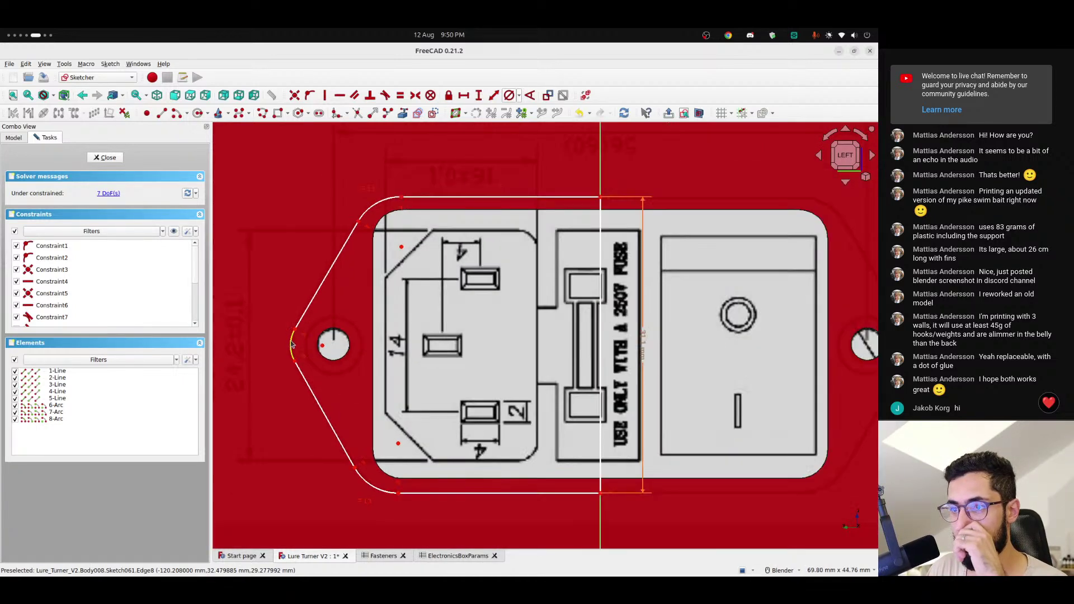
pyautogui.scroll(2, 291, 344)
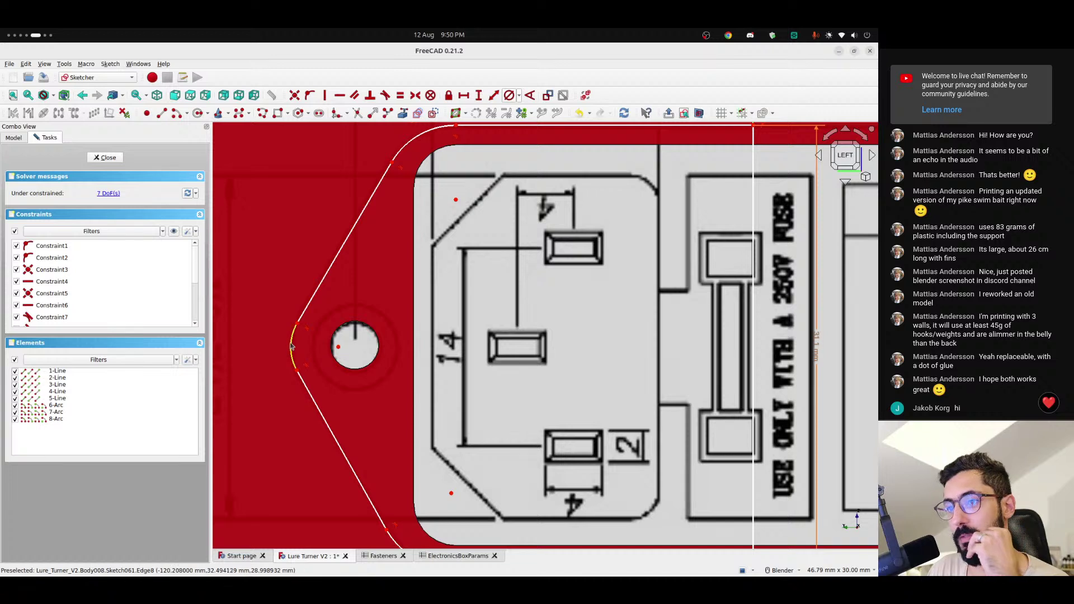
# - Draw a vertical line about 11 mm long just outside the flange tip arc and convert it to construction geometry
pyautogui.press('g')
pyautogui.press('l')
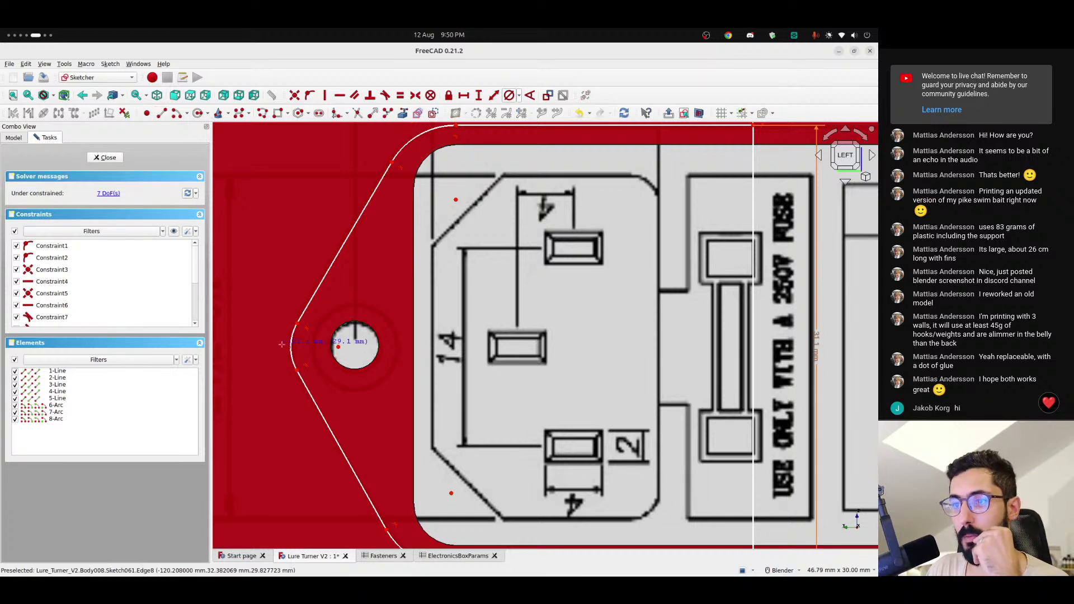
pyautogui.click(281, 286)
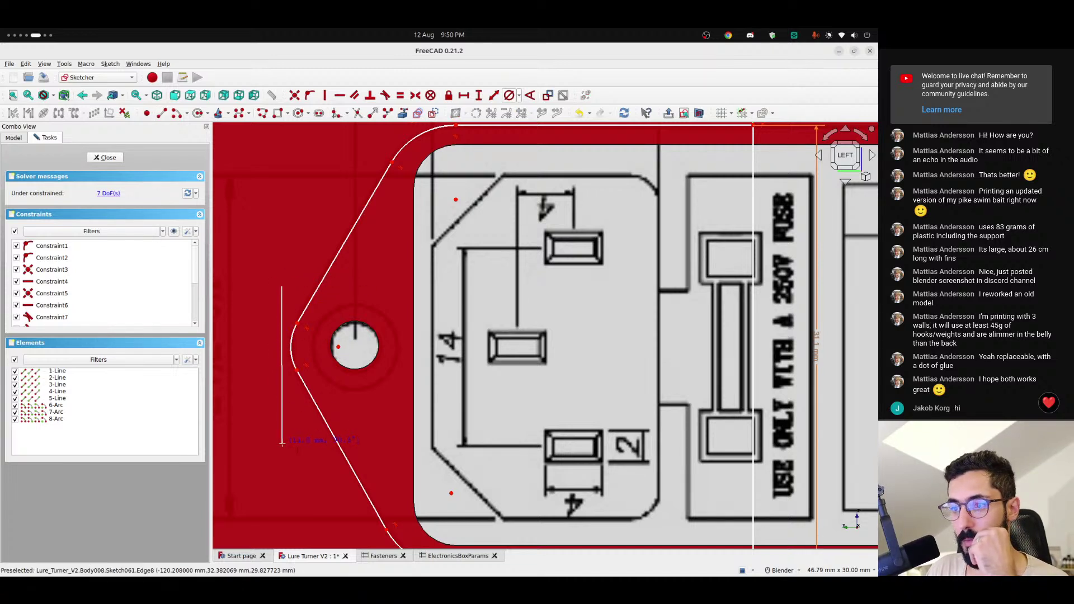
pyautogui.click(281, 439)
pyautogui.rightClick(285, 382)
pyautogui.click(284, 380)
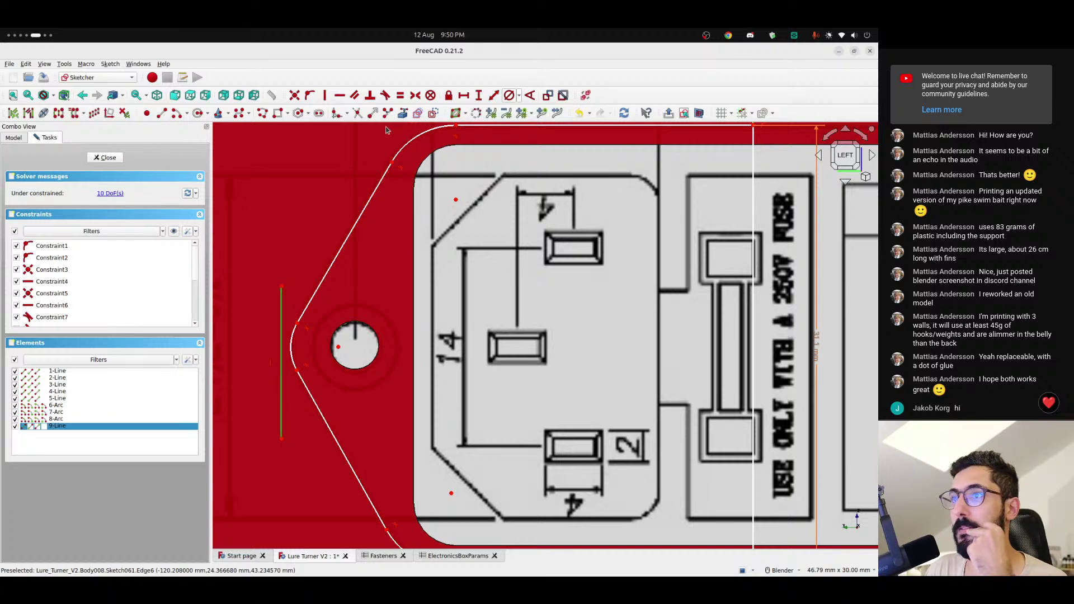
pyautogui.click(432, 114)
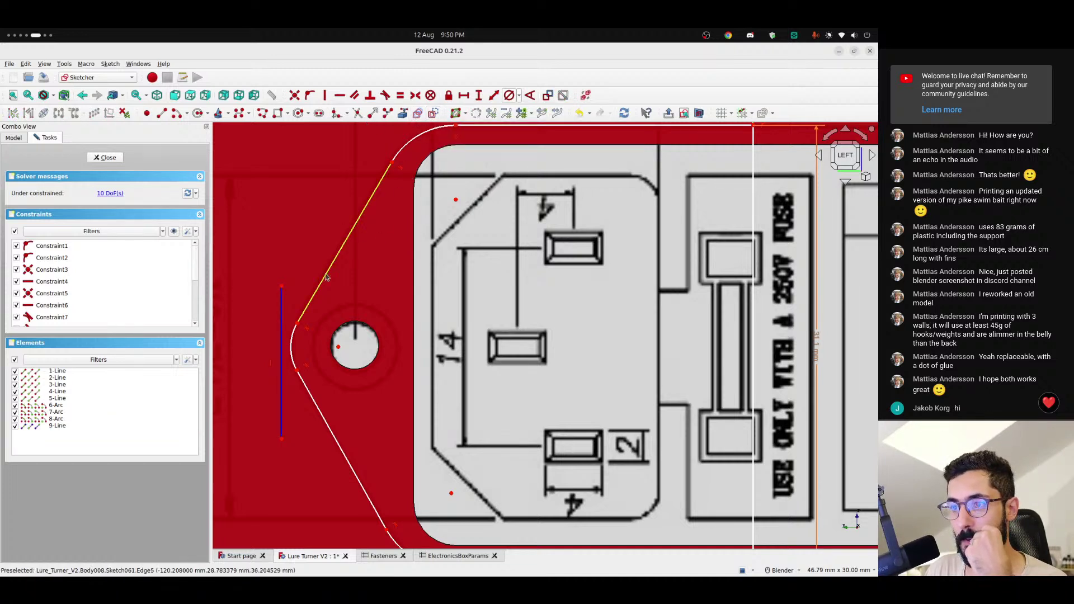
# - Constrain the vertical construction line tangent to the flange tip arc
pyautogui.click(281, 328)
pyautogui.click(294, 343)
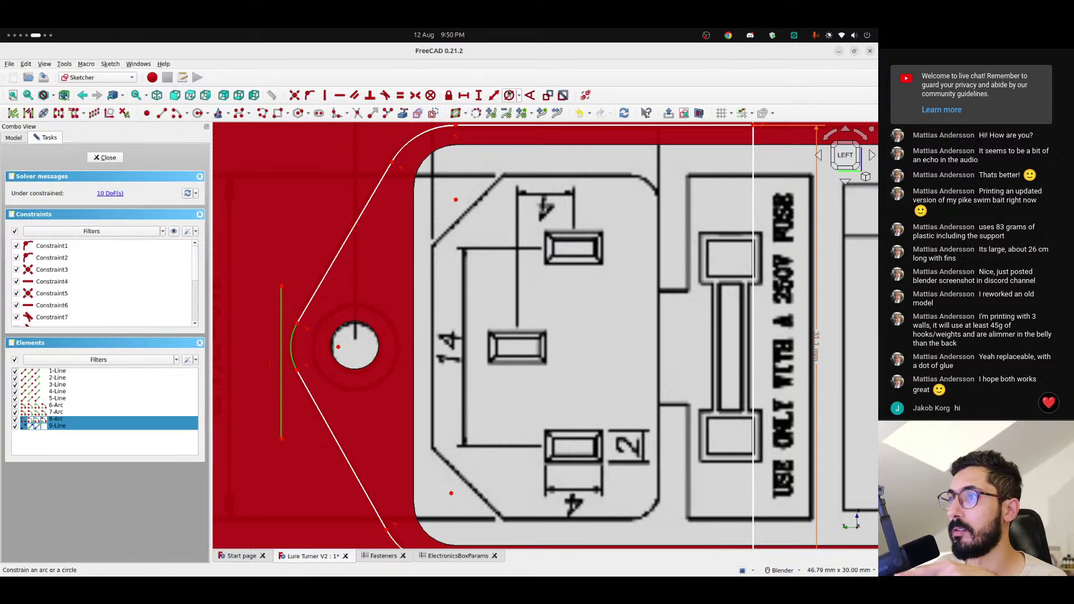
pyautogui.click(317, 98)
# - Add a horizontal distance constraint from the upper line's axis endpoint to the construction line's upper end, and start its formula
pyautogui.scroll(-2, 388, 277)
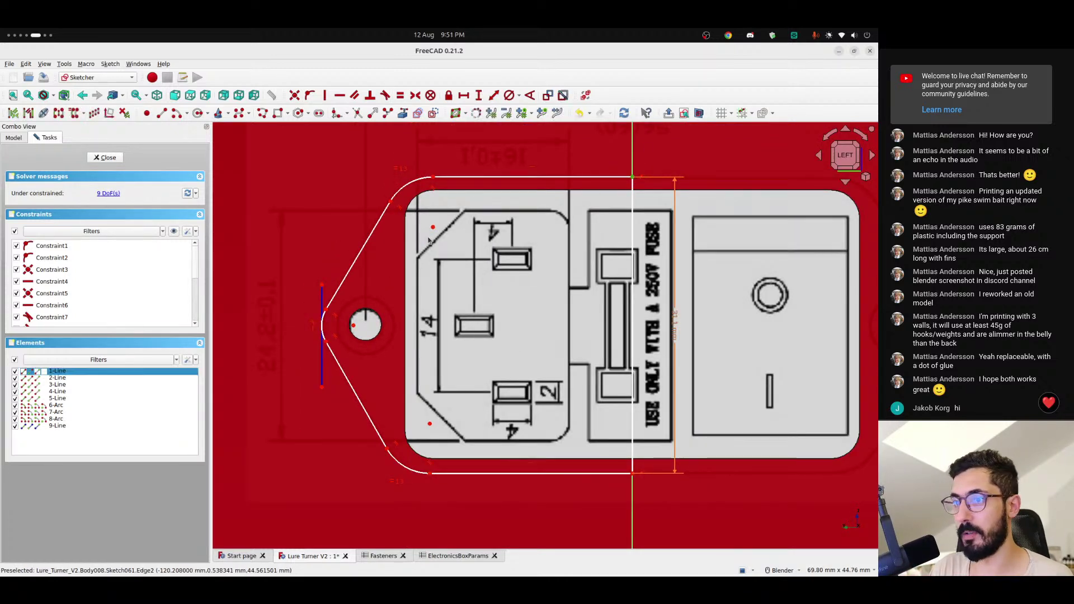
pyautogui.click(322, 285)
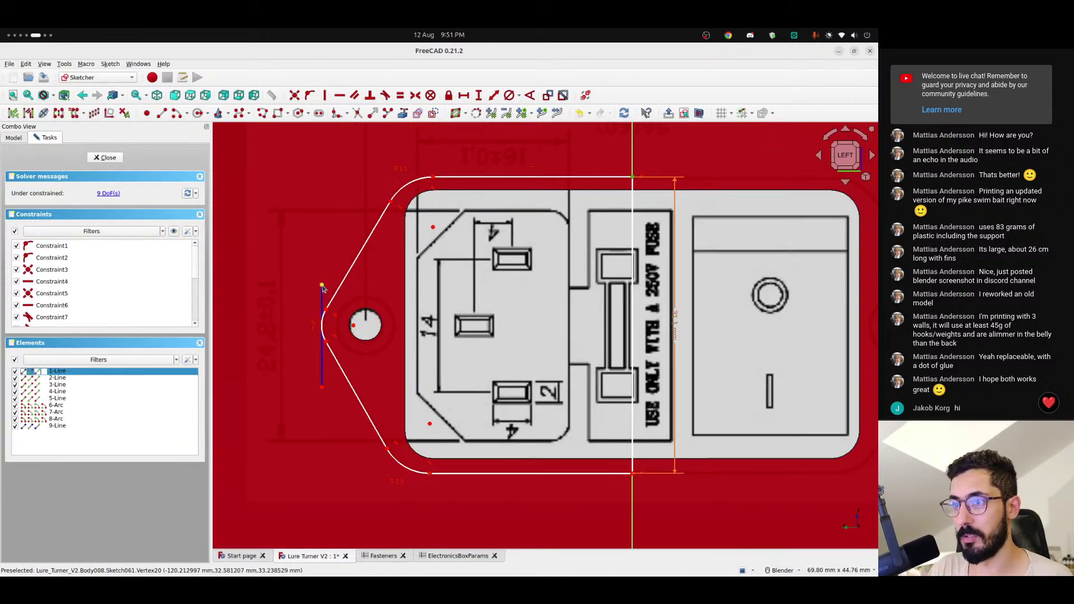
pyautogui.click(468, 97)
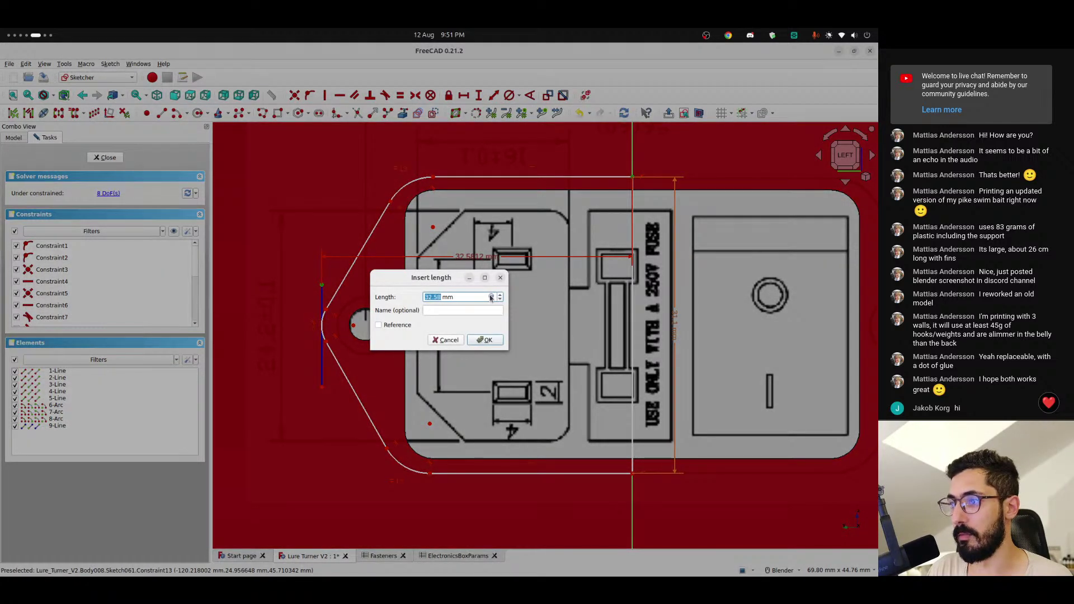
pyautogui.click(491, 297)
pyautogui.write('<<')
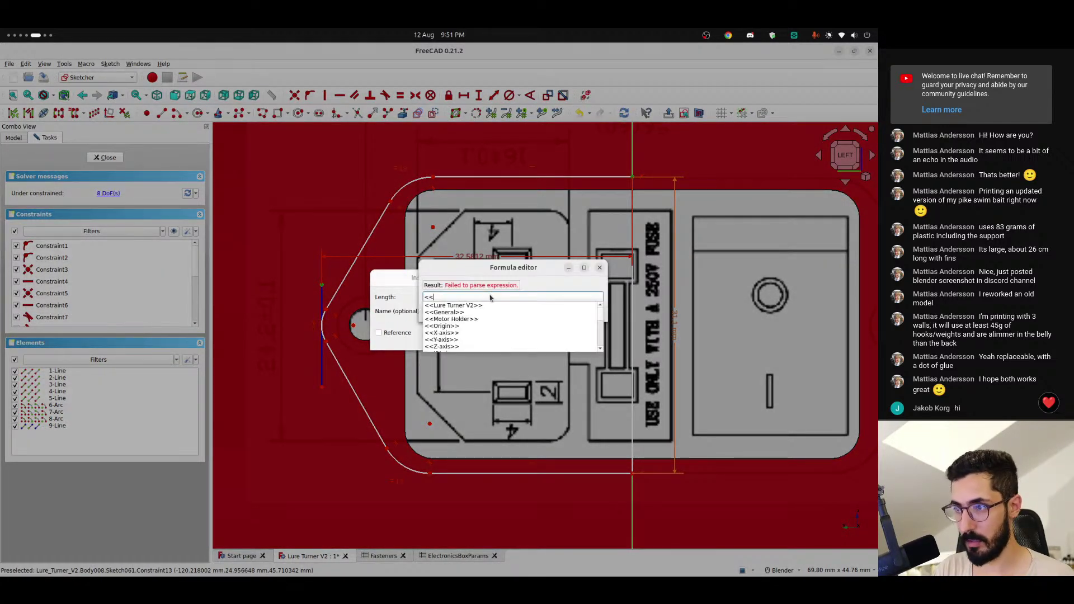
# - Set the horizontal distance from the profile's nose to the vertical axis to the expression <<ElectronicsBoxParams>>.InletOuterHeight / 2
pyautogui.write('ElectronicsBoxParams>>.')
pyautogui.press('Down')
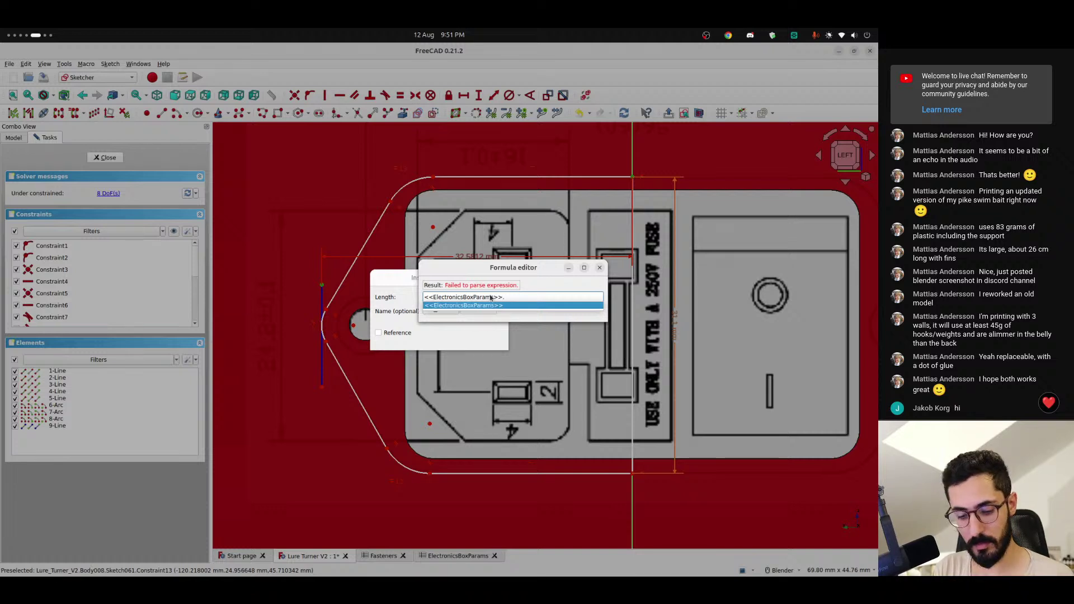
pyautogui.write('inle')
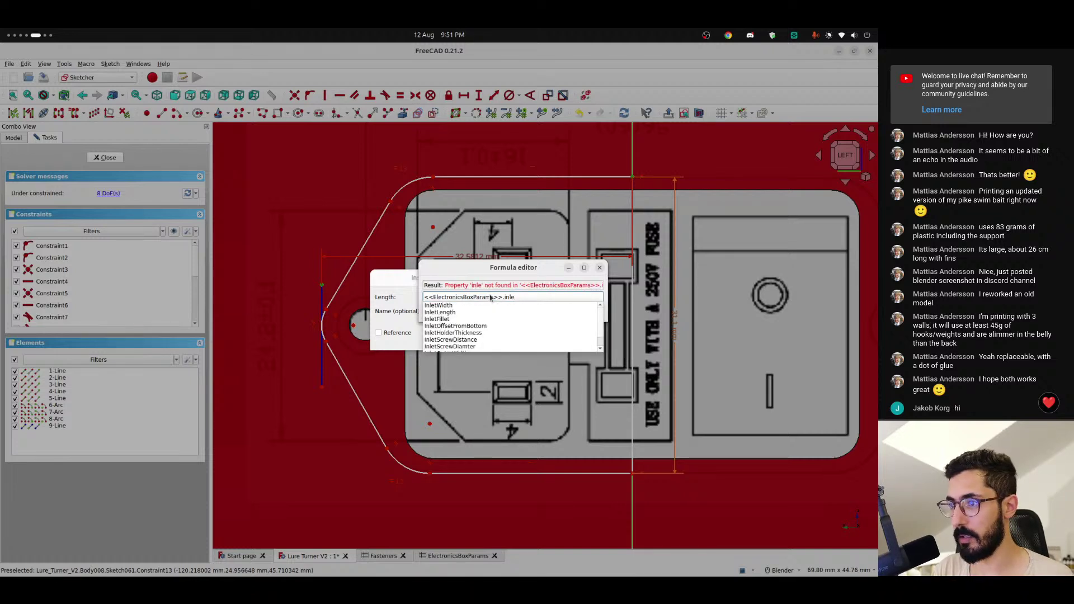
pyautogui.press('Down')
pyautogui.press('Down')
pyautogui.press('Down')
pyautogui.press('Down')
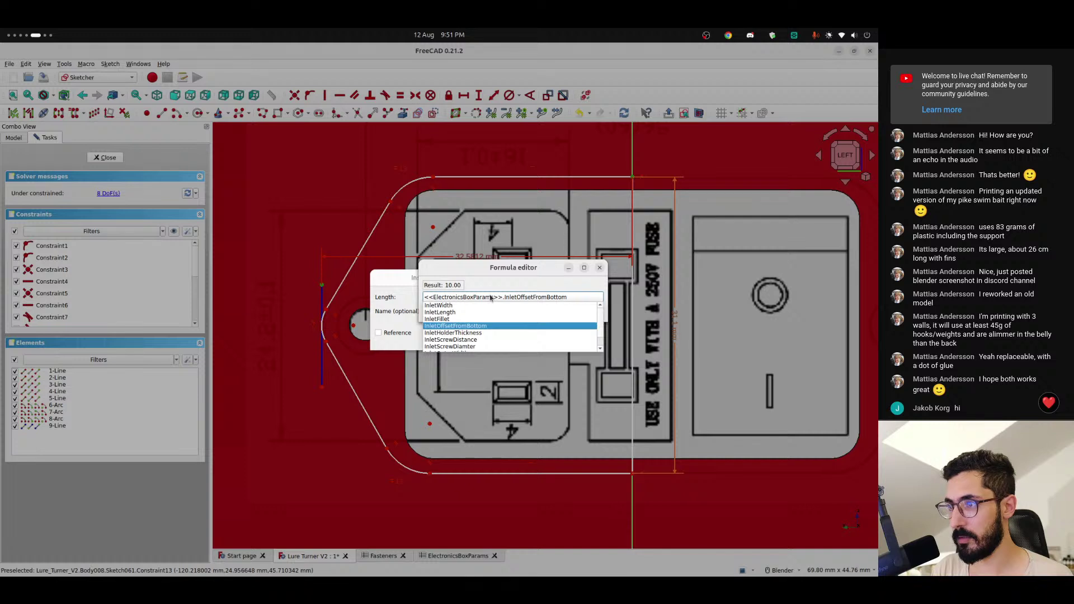
pyautogui.hotkey('ctrl', 'shift', 'Left')
pyautogui.write('inlet')
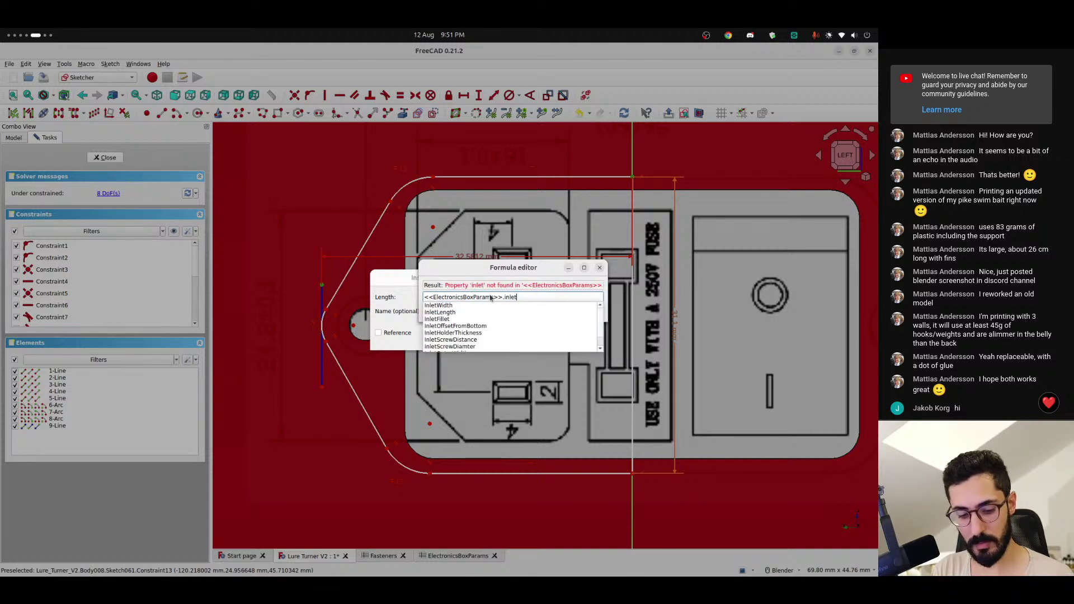
pyautogui.write('ouh')
pyautogui.press('Down')
pyautogui.press('Return')
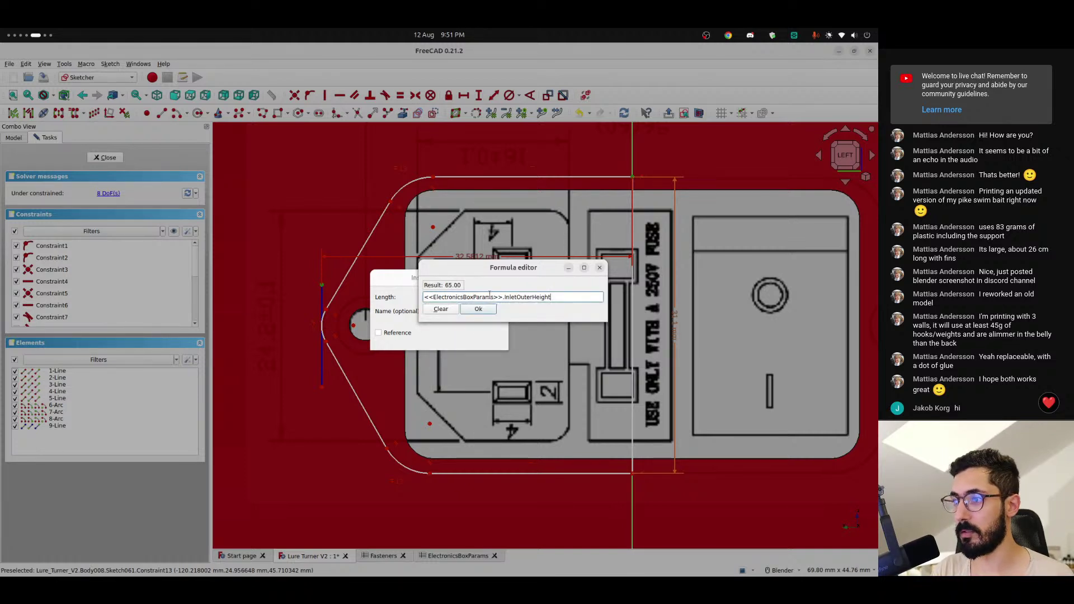
pyautogui.write('/ 2')
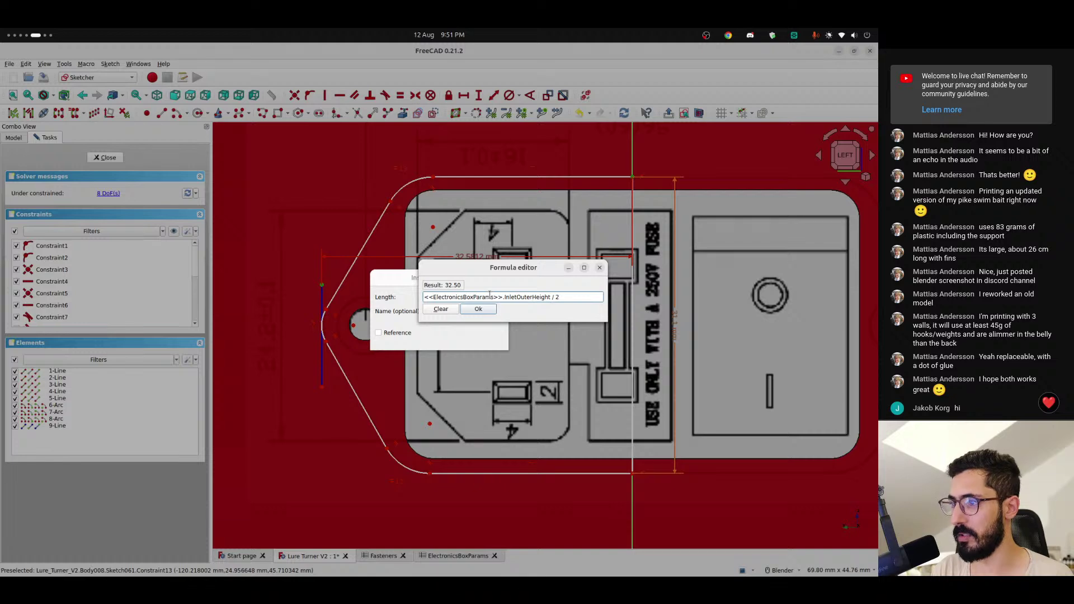
pyautogui.press('Return')
pyautogui.press('Return')
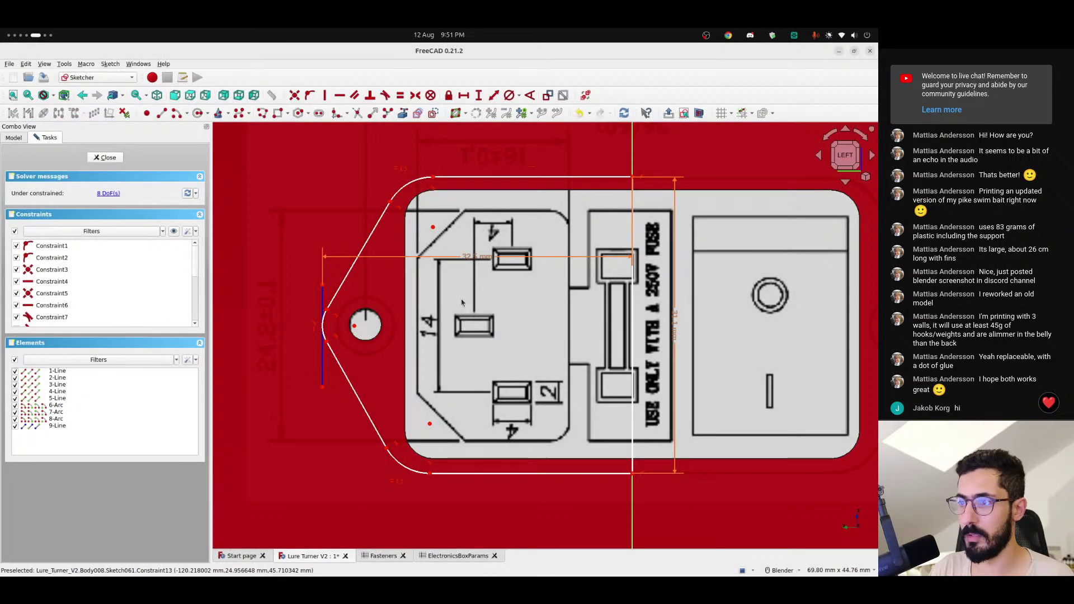
# - Move the upper end of the nose arc to test how freely the under-constrained profile still shifts
pyautogui.click(324, 299)
pyautogui.moveTo(324, 298)
pyautogui.mouseDown()
pyautogui.moveTo(348, 300)
pyautogui.moveTo(354, 314)
pyautogui.moveTo(329, 299)
pyautogui.mouseUp()
pyautogui.scroll(-5, 542, 294)
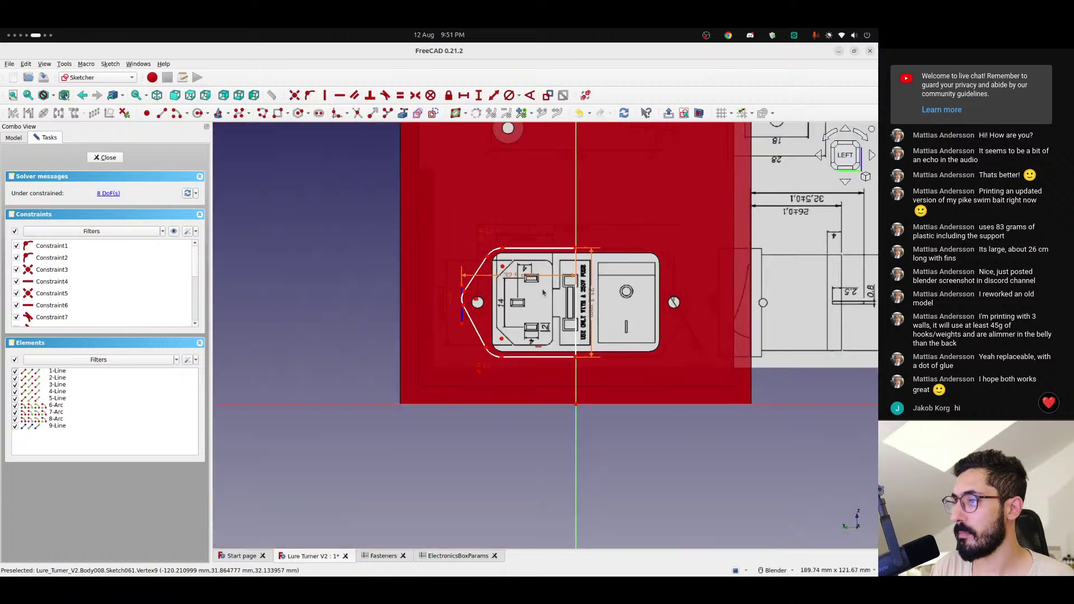
pyautogui.scroll(5, 543, 294)
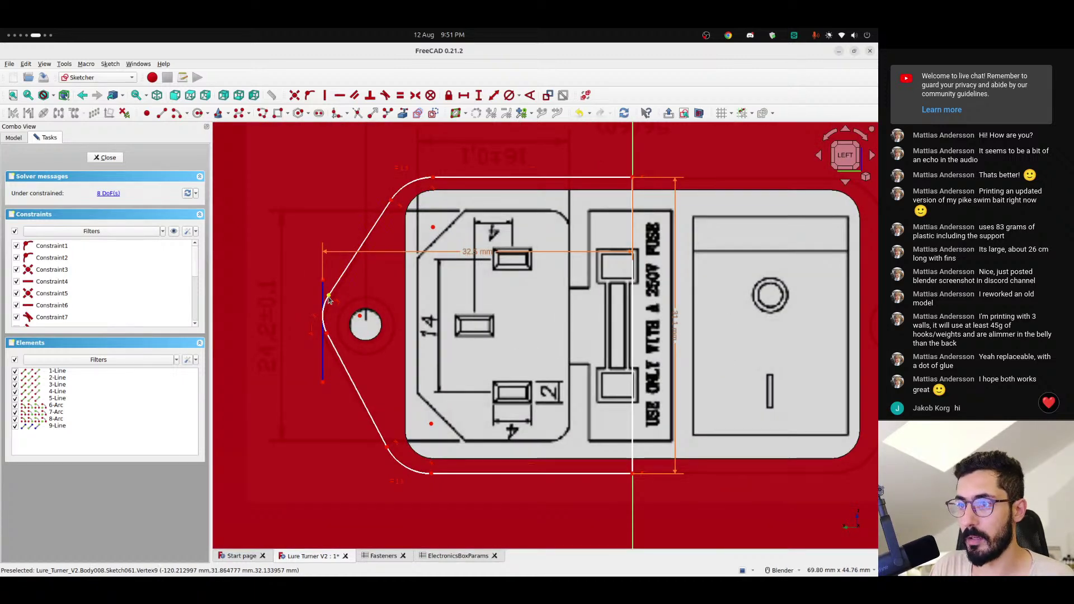
pyautogui.moveTo(336, 301); pyautogui.dragTo(332, 340)
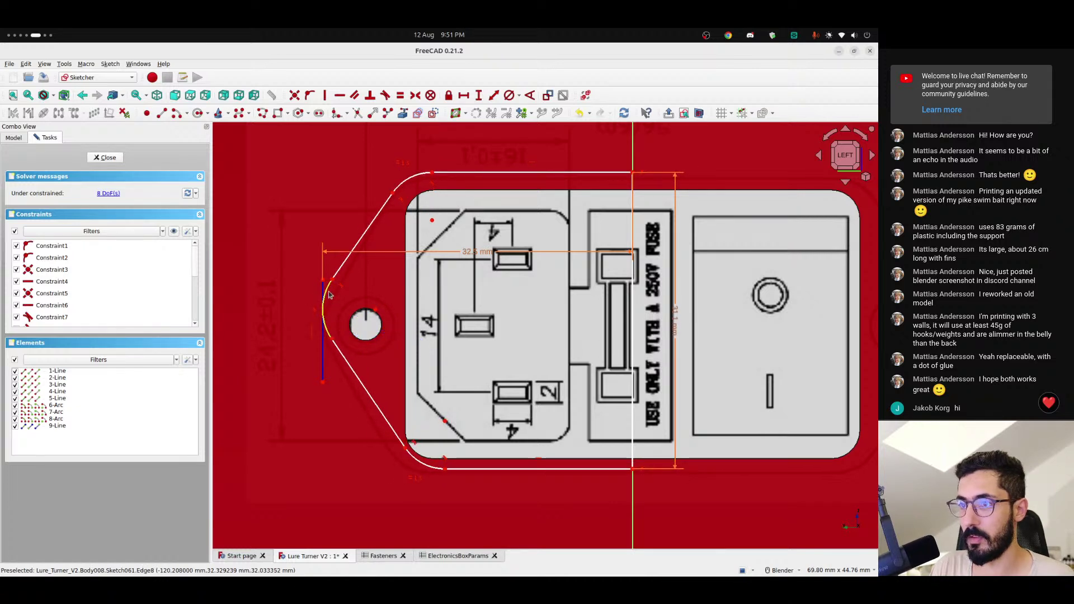
# - Extend the vertical construction line beside the nose both ways and constrain its lower endpoint onto the horizontal axis
pyautogui.moveTo(323, 292)
pyautogui.mouseDown()
pyautogui.moveTo(331, 265)
pyautogui.moveTo(322, 184)
pyautogui.mouseUp()
pyautogui.scroll(-4, 311, 239)
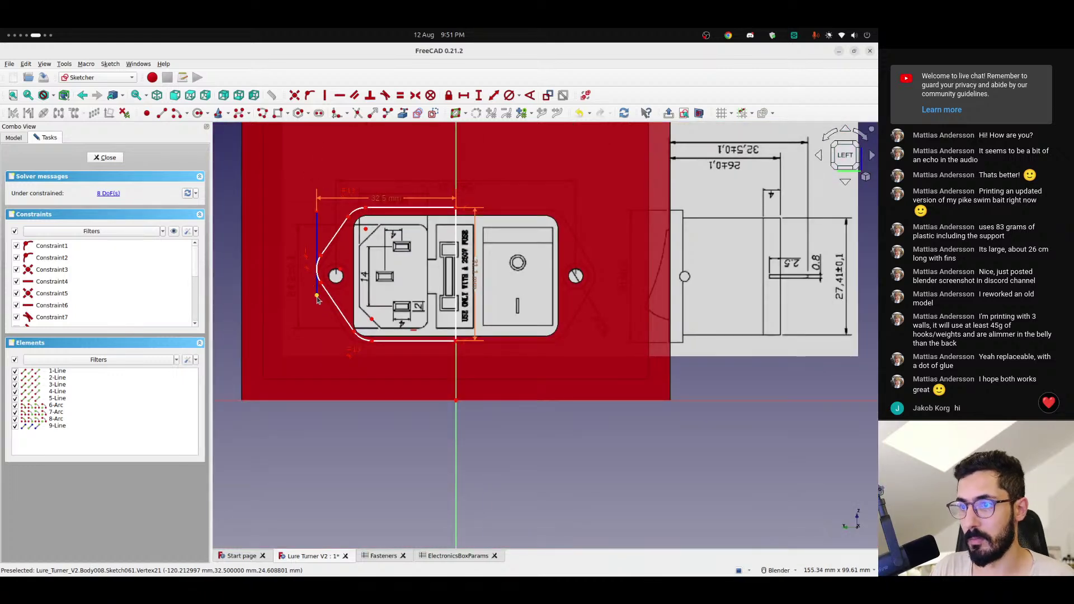
pyautogui.moveTo(317, 300); pyautogui.dragTo(317, 367)
pyautogui.click(316, 382)
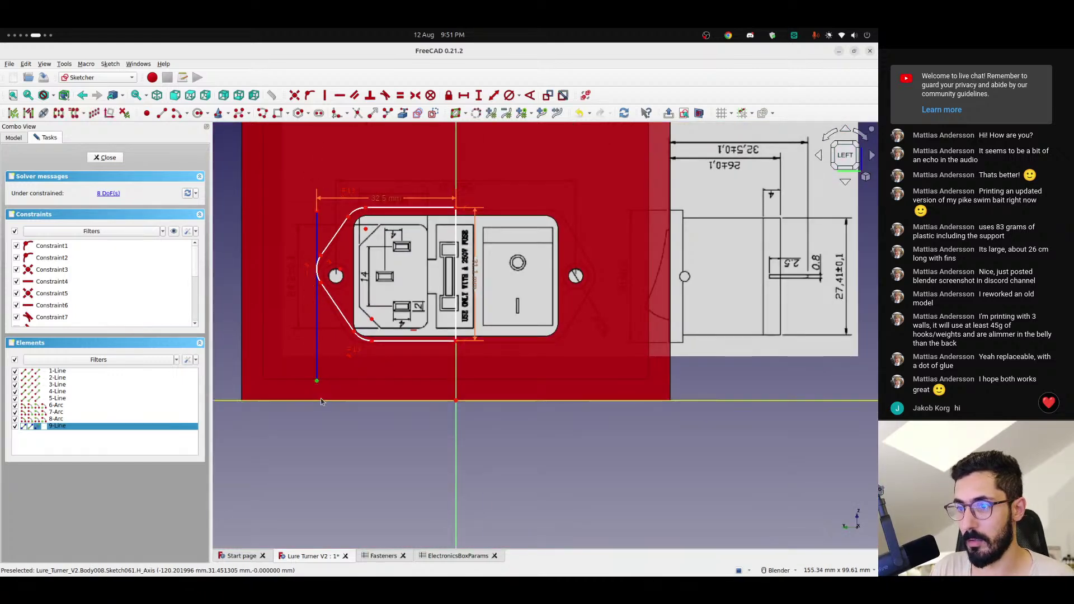
pyautogui.click(321, 400)
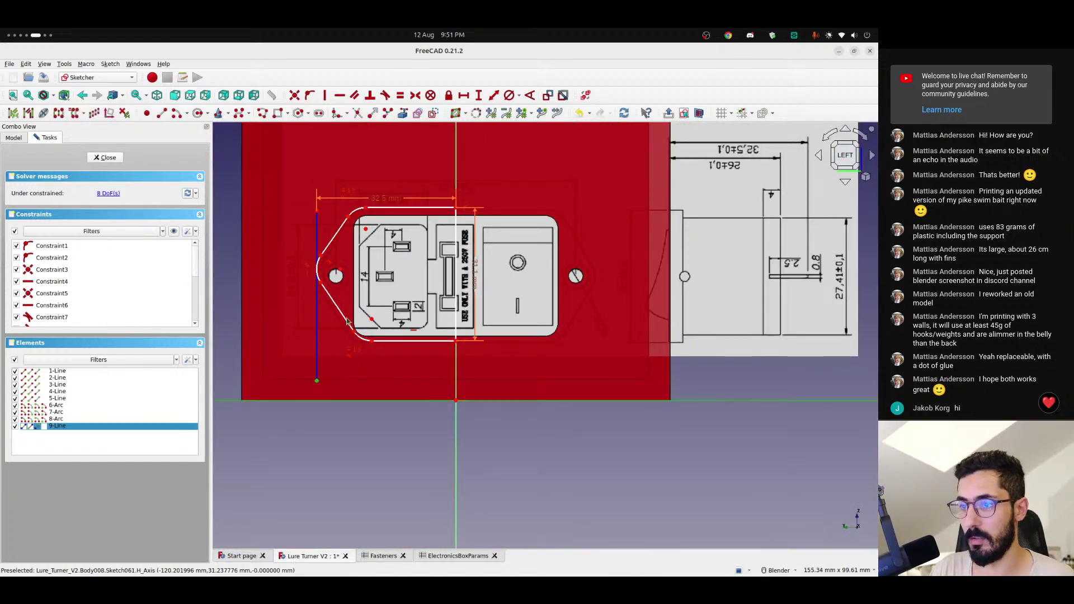
pyautogui.click(309, 96)
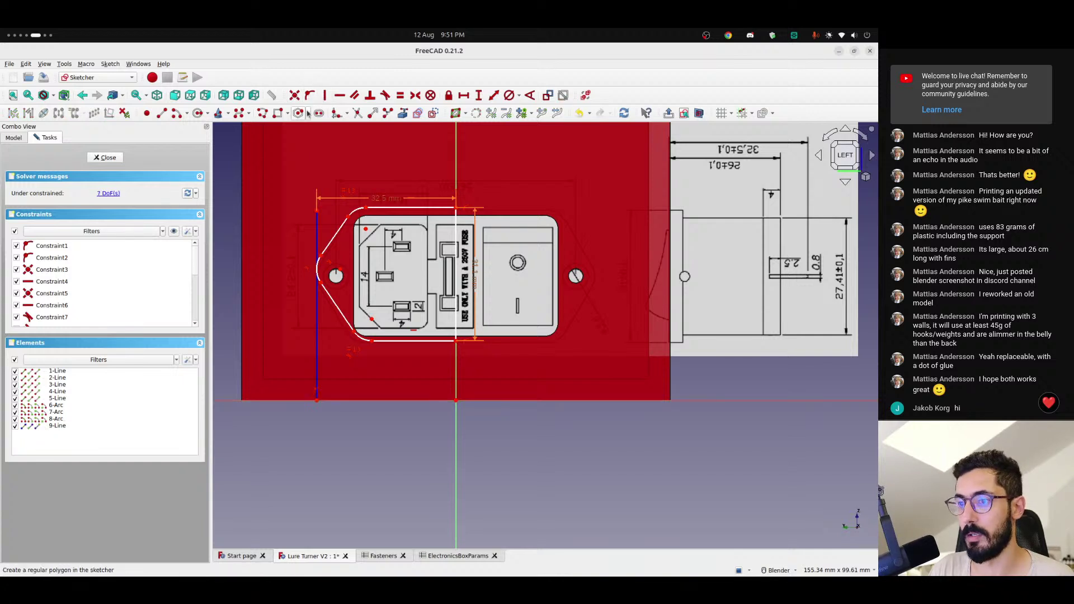
# - Constrain the upper endpoint of the vertical construction line tangent to the nose arc
pyautogui.click(319, 267)
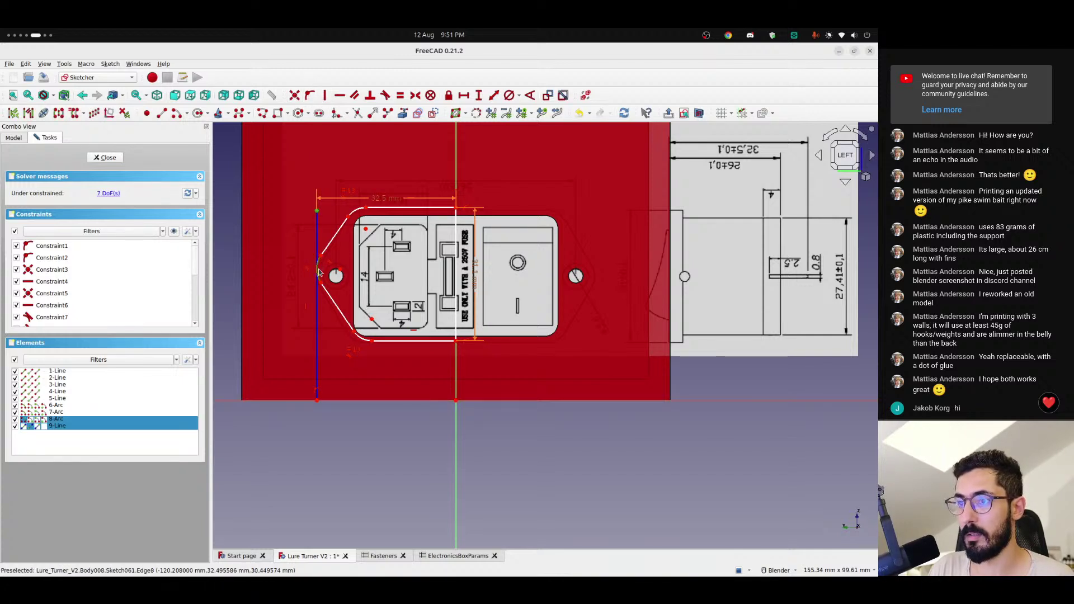
pyautogui.click(309, 96)
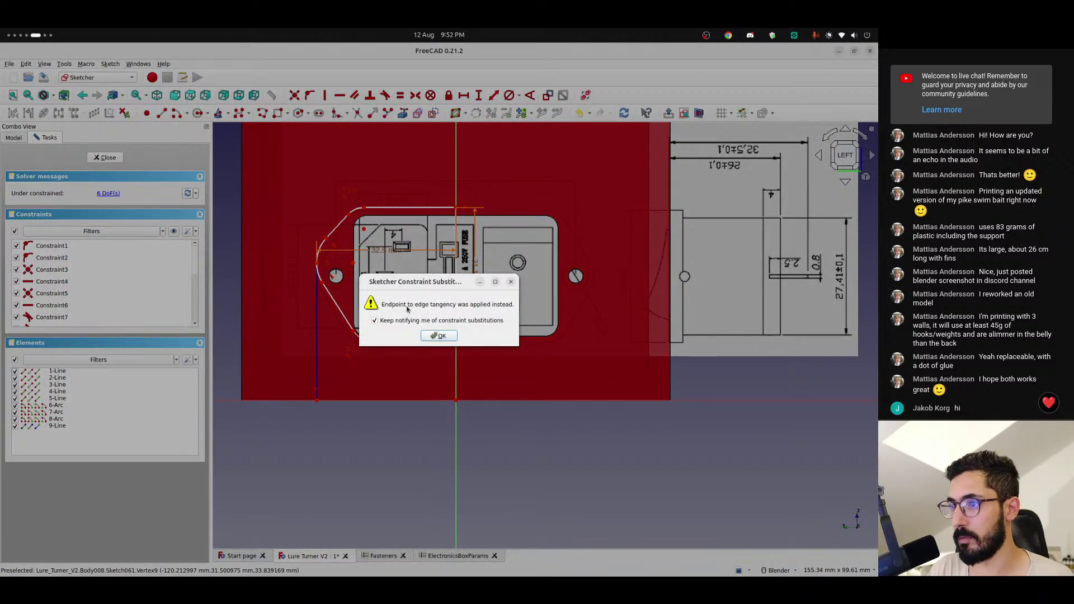
pyautogui.click(443, 337)
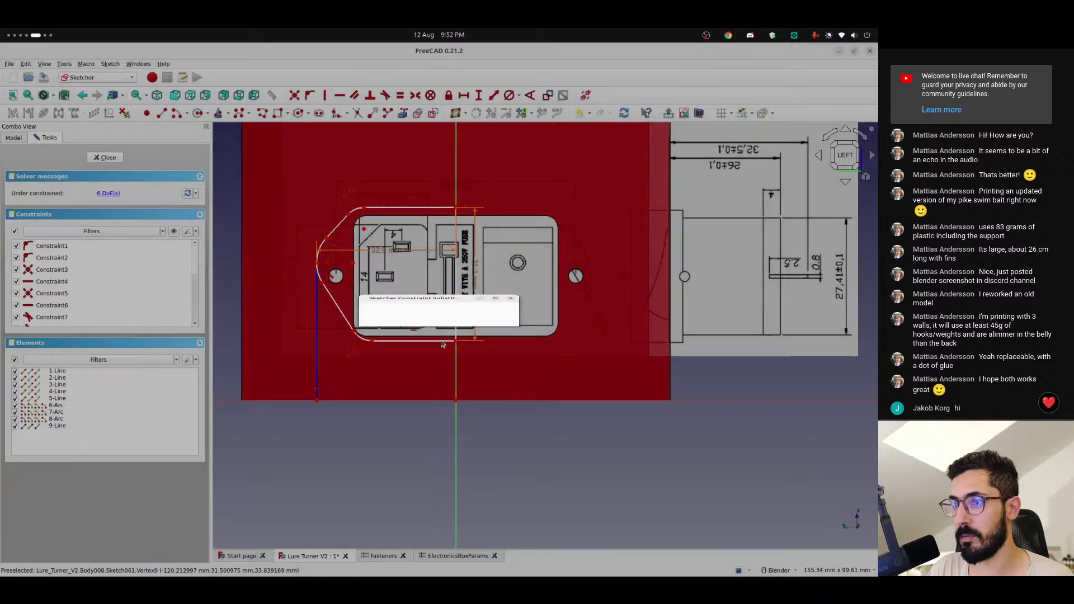
# - Move the nose arc to test its tangency, then place the tangent point level with the neighbouring screw hole
pyautogui.scroll(5, 326, 263)
pyautogui.moveTo(314, 208); pyautogui.dragTo(310, 334)
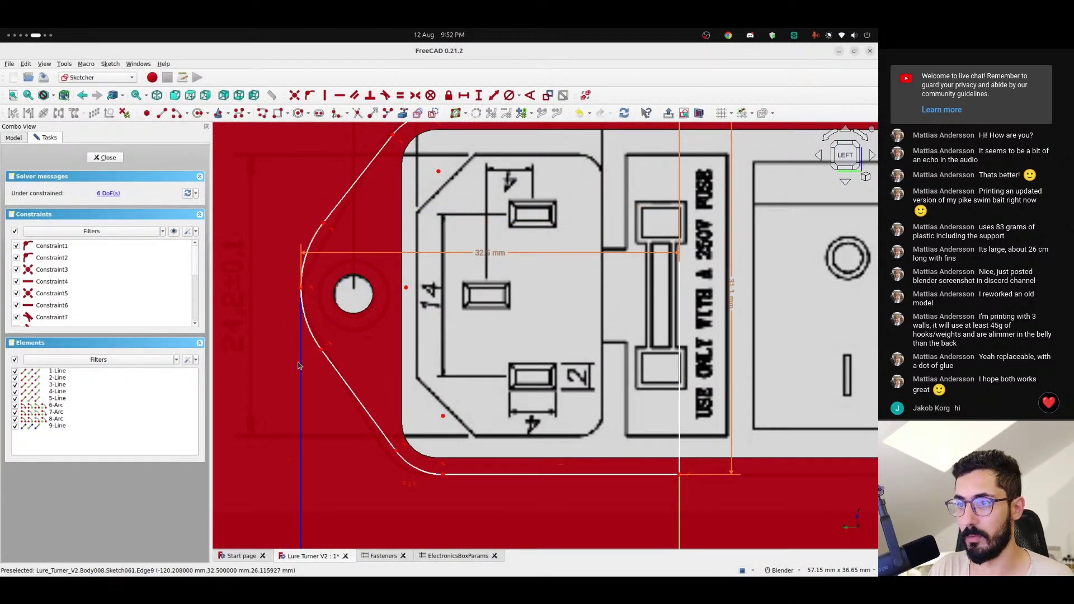
pyautogui.click(295, 347)
pyautogui.click(242, 269)
pyautogui.moveTo(324, 224); pyautogui.dragTo(307, 283)
pyautogui.scroll(-3, 308, 283)
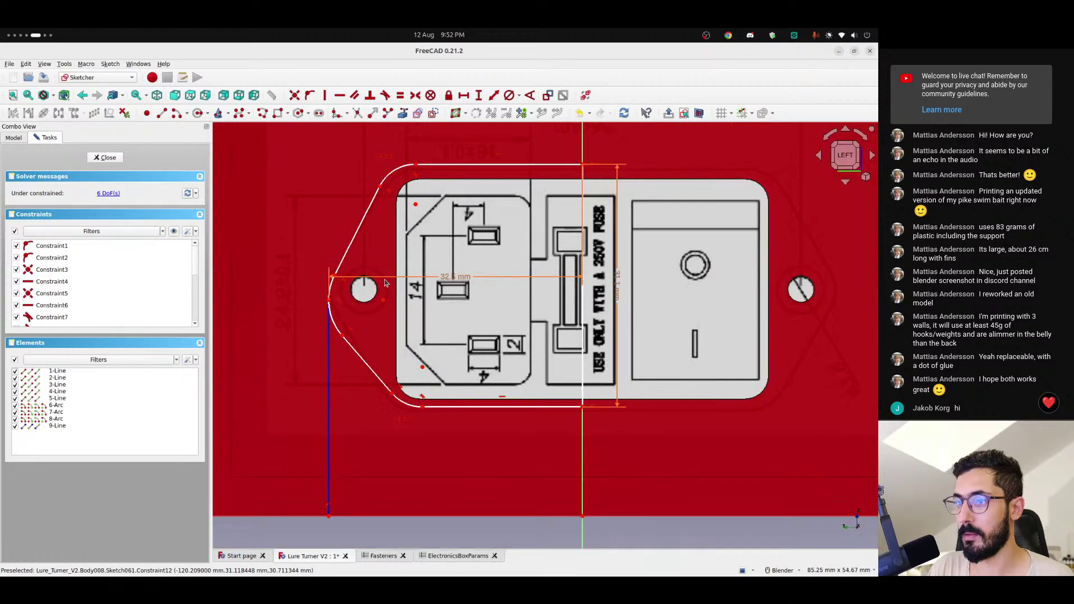
pyautogui.keyDown('shift'); pyautogui.moveTo(410, 287); pyautogui.dragTo(419, 282, button='middle'); pyautogui.keyUp('shift')
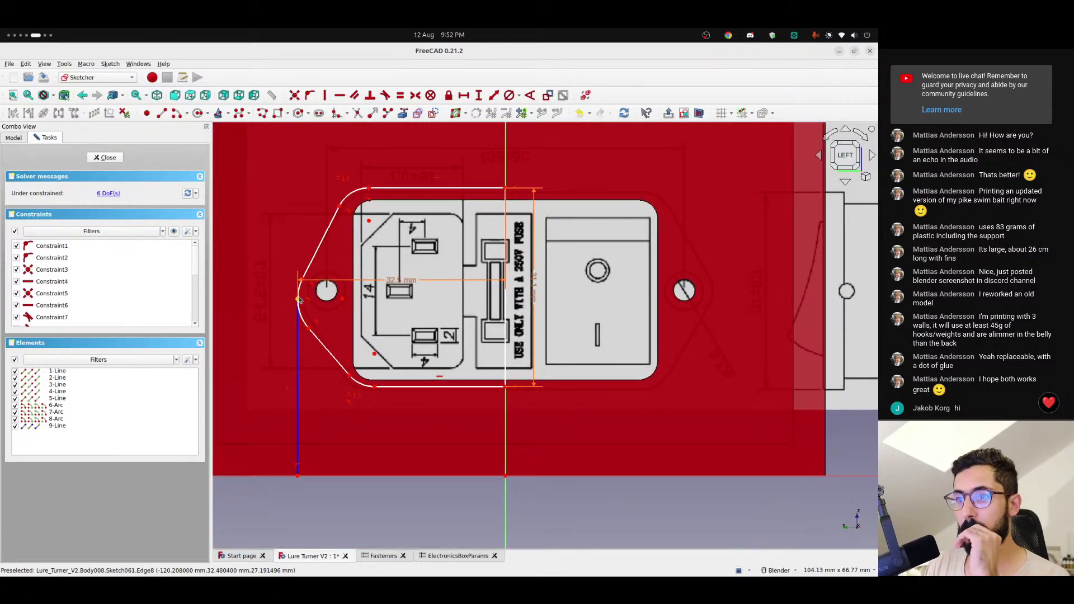
pyautogui.moveTo(299, 300)
pyautogui.mouseDown()
pyautogui.moveTo(284, 257)
pyautogui.moveTo(298, 292)
pyautogui.mouseUp()
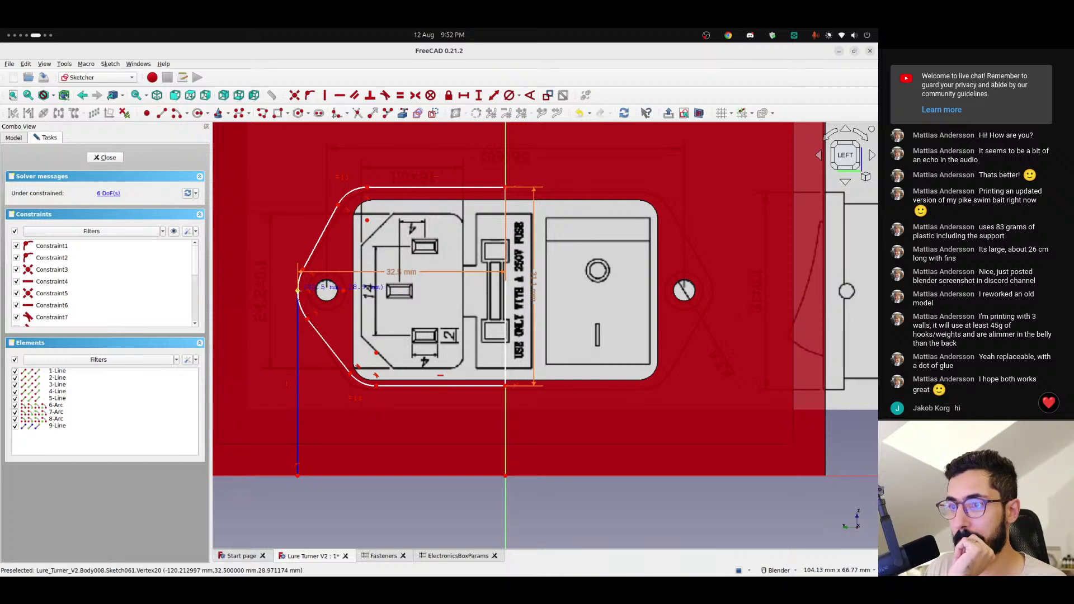
# - Draw a horizontal line from the nose's tangent point to the profile's vertical edge and convert it to construction geometry
pyautogui.click(297, 290)
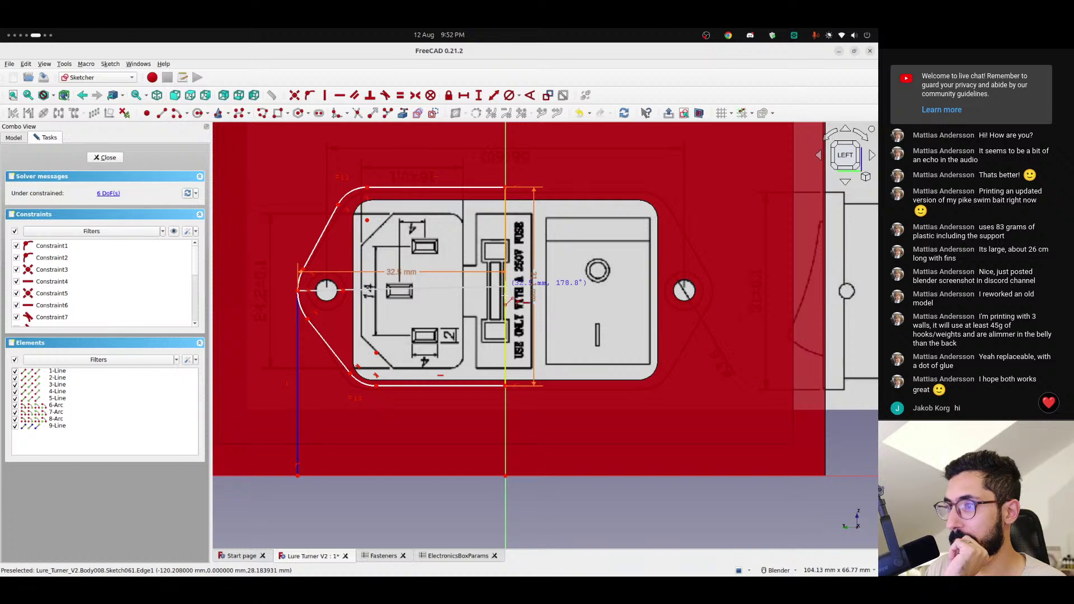
pyautogui.click(506, 290)
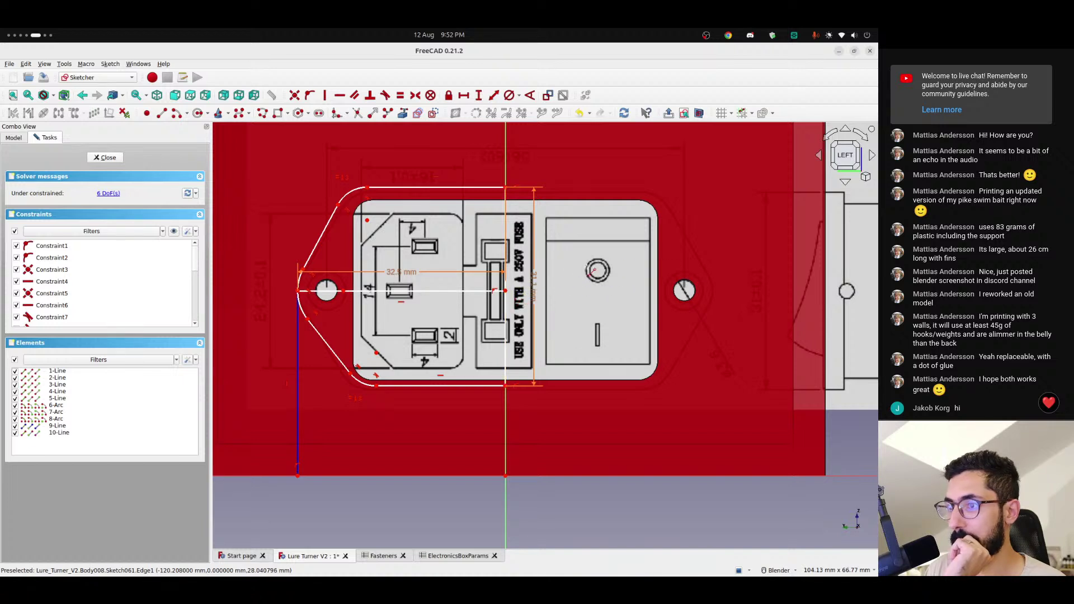
pyautogui.click(410, 291)
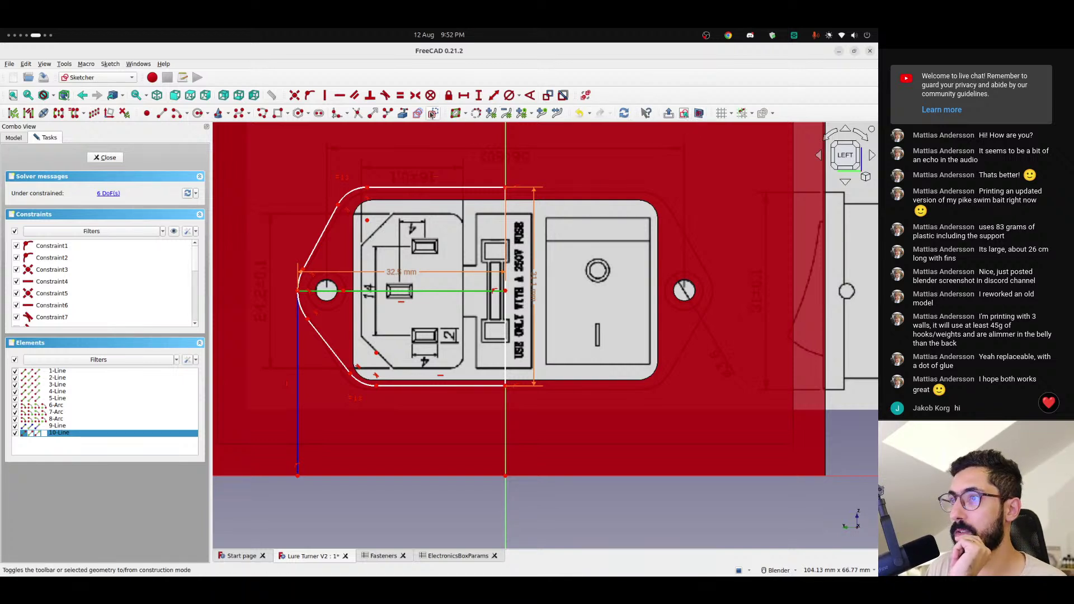
pyautogui.click(432, 114)
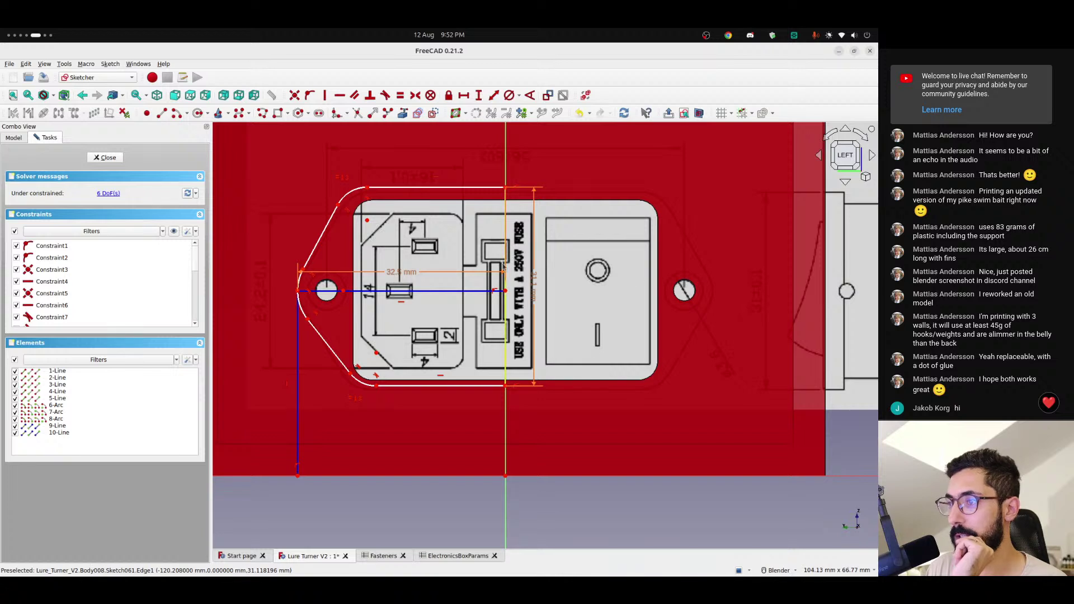
# - Make the vertical edge's two ends symmetric about the horizontal construction line's inner endpoint and test it by shifting the profile
pyautogui.click(506, 190)
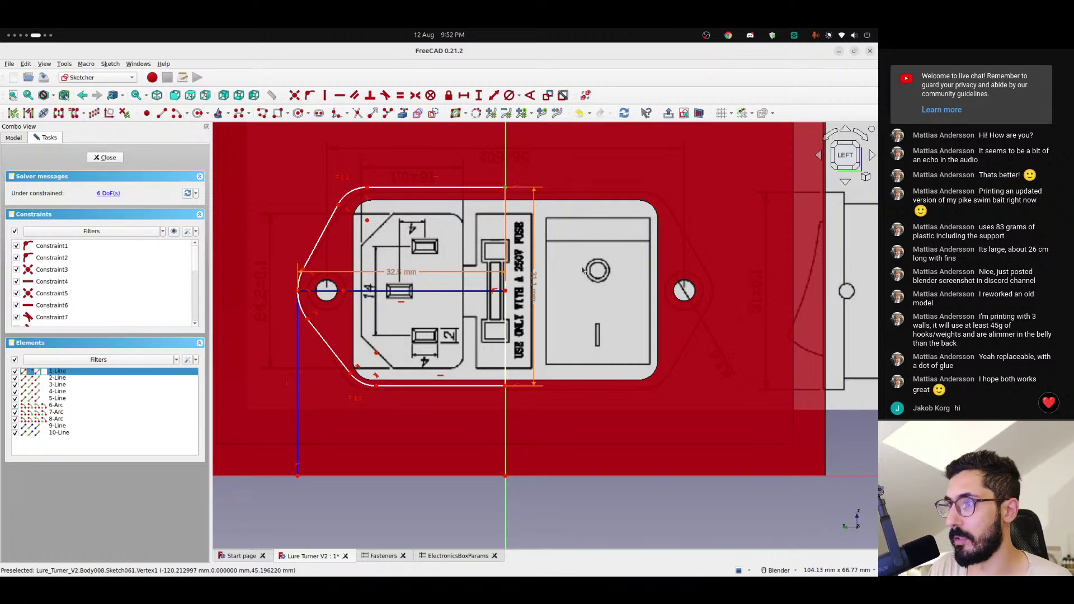
pyautogui.click(505, 294)
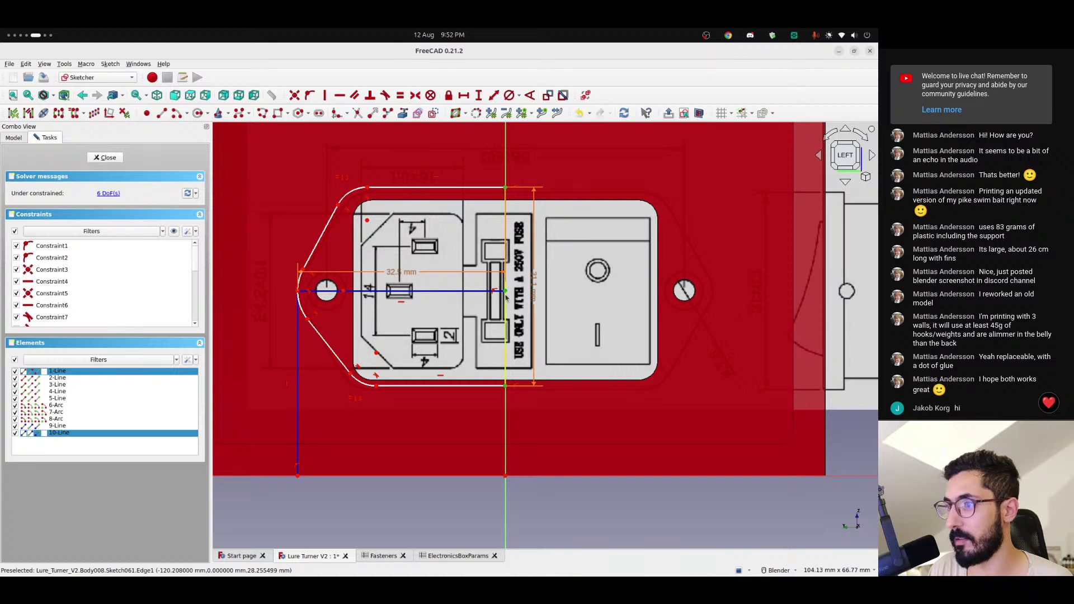
pyautogui.click(414, 96)
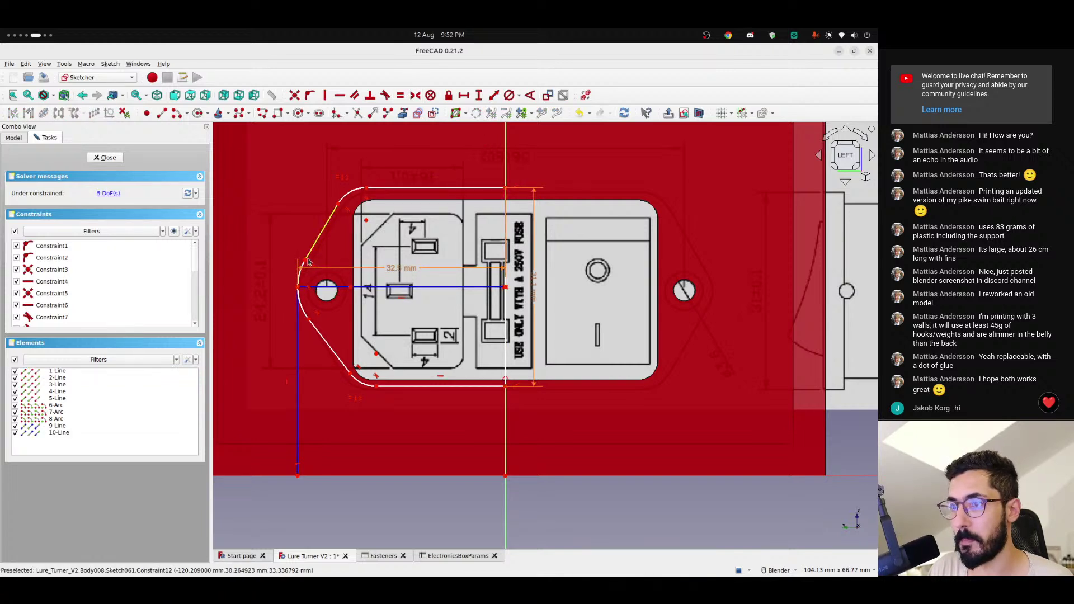
pyautogui.moveTo(505, 189)
pyautogui.mouseDown()
pyautogui.moveTo(497, 205)
pyautogui.moveTo(513, 194)
pyautogui.mouseUp()
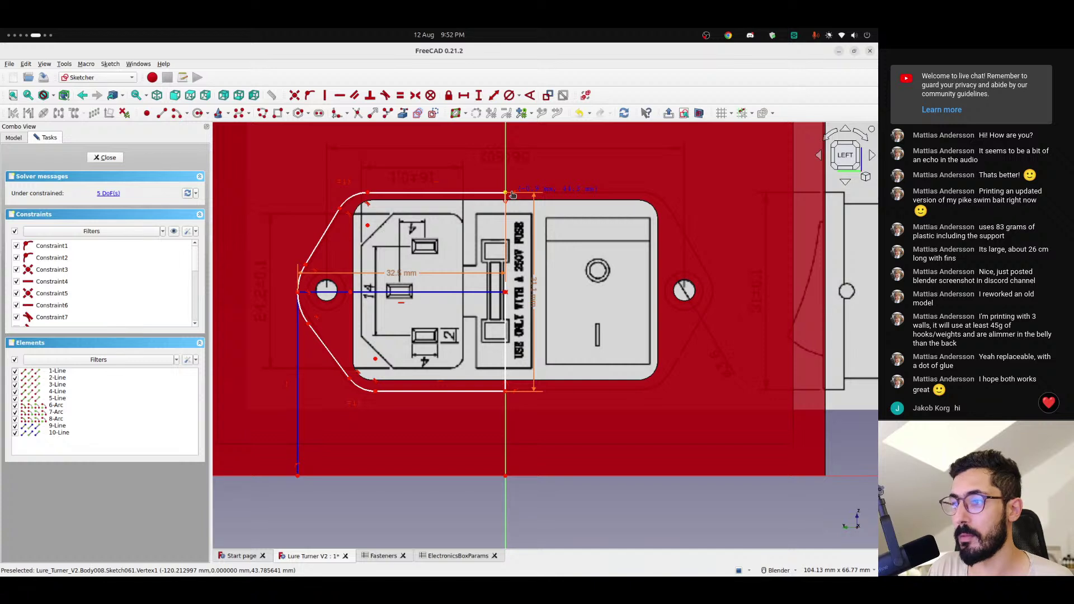
pyautogui.moveTo(507, 394); pyautogui.dragTo(509, 391)
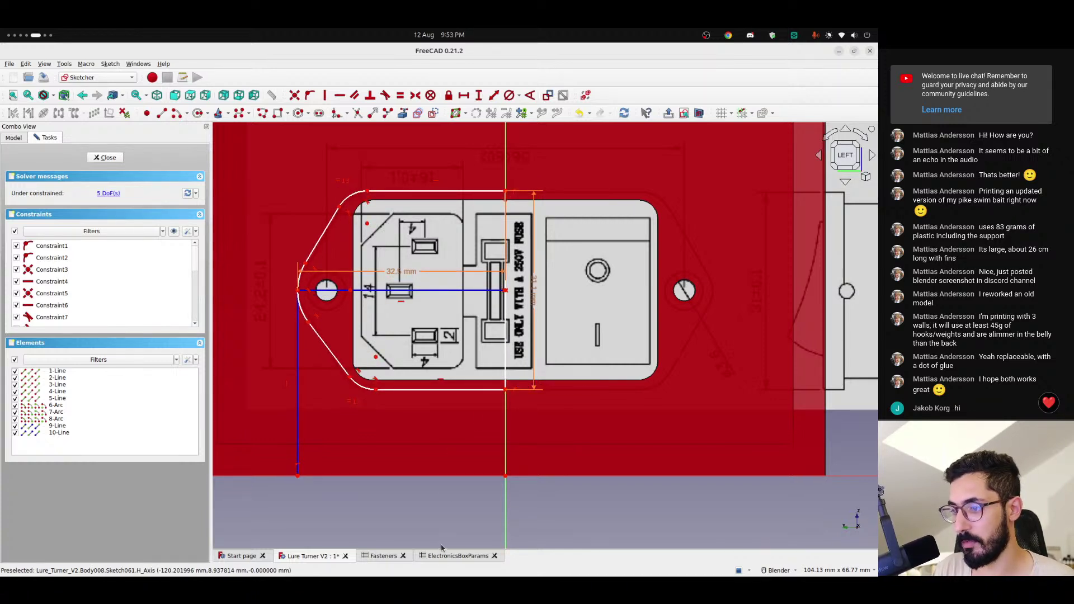
# - Look up the inlet's bottom offset parameter in the ElectronicsBoxParams spreadsheet
pyautogui.click(443, 556)
pyautogui.click(258, 303)
pyautogui.click(269, 331)
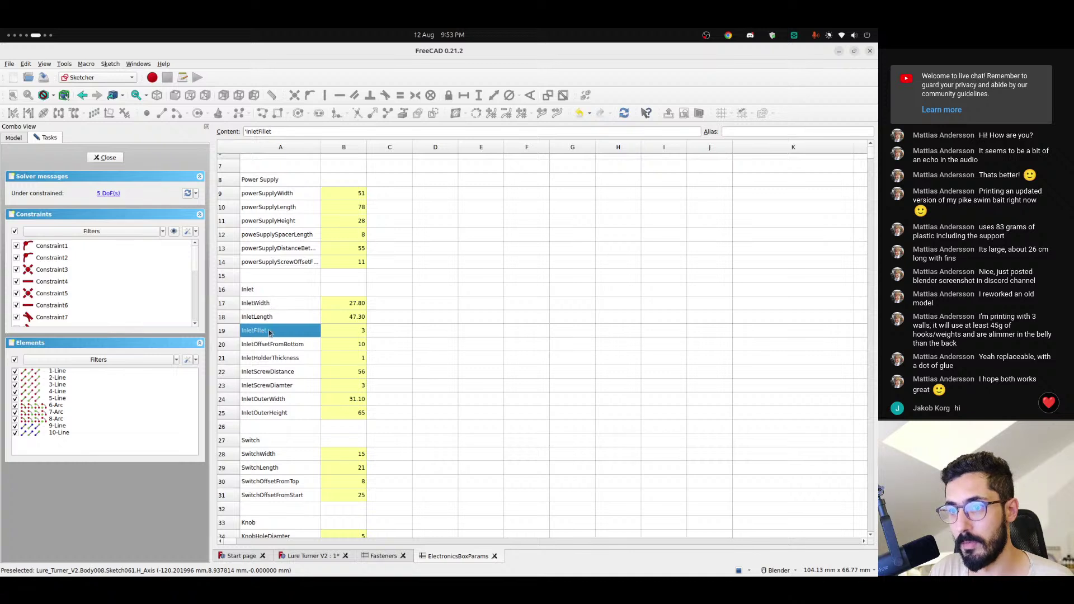
pyautogui.click(295, 345)
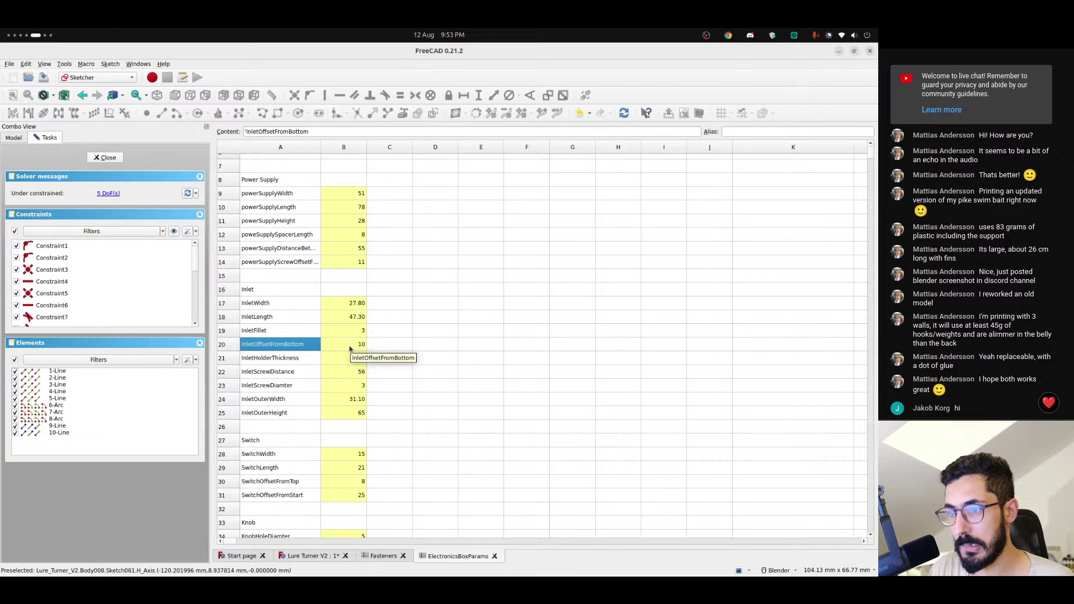
# - Constrain the vertical distance from the sketch origin to the vertical edge's lower end with the formula <<ElectronicsBoxParams>>.InletOffsetFromBottom
pyautogui.click(310, 556)
pyautogui.scroll(2, 511, 418)
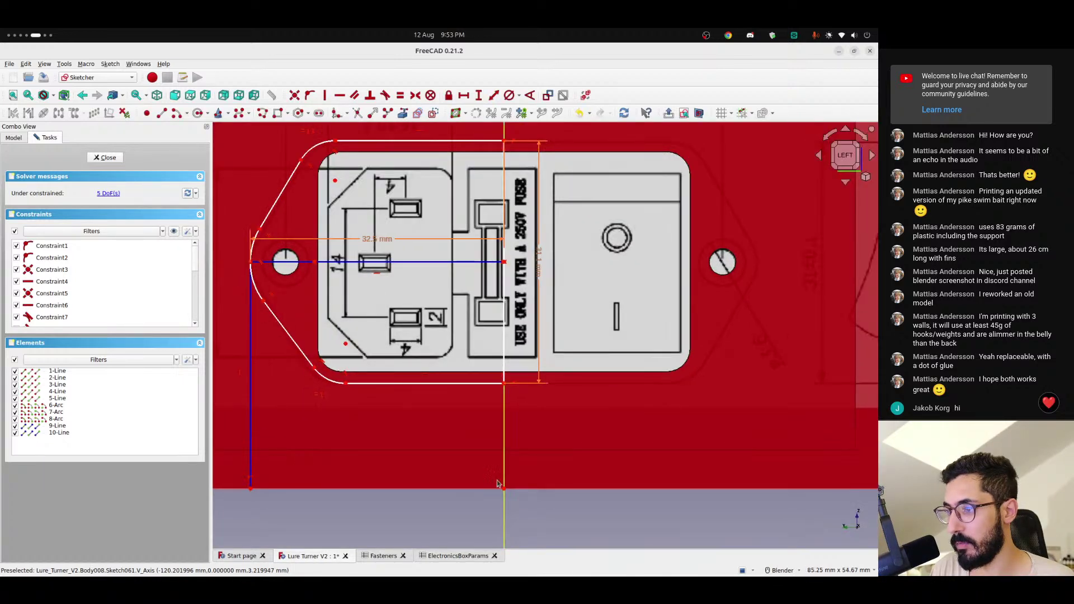
pyautogui.click(504, 489)
pyautogui.click(504, 383)
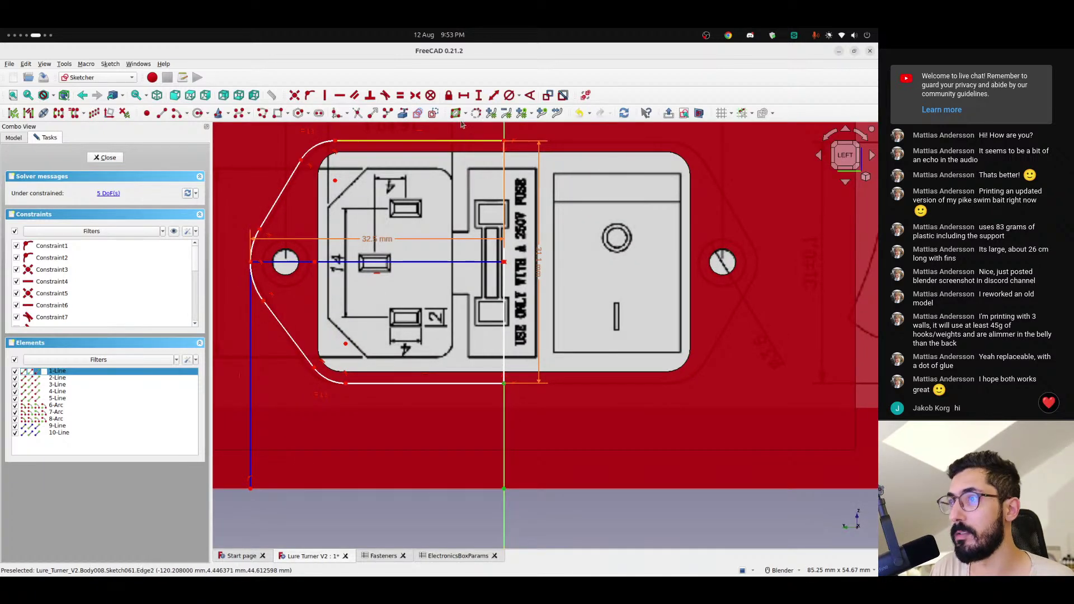
pyautogui.click(478, 96)
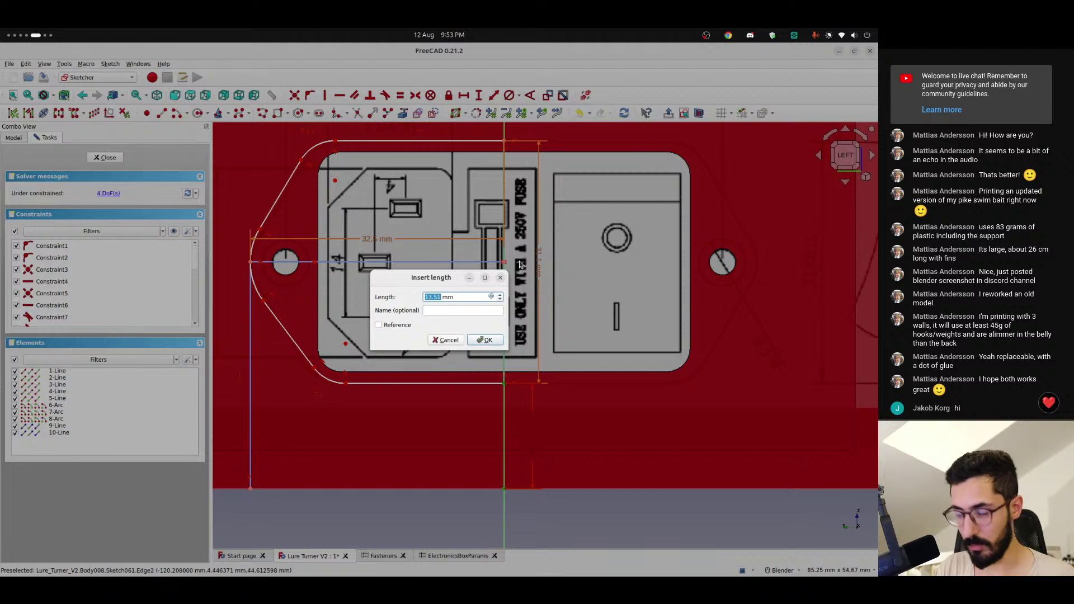
pyautogui.click(490, 297)
pyautogui.write('<')
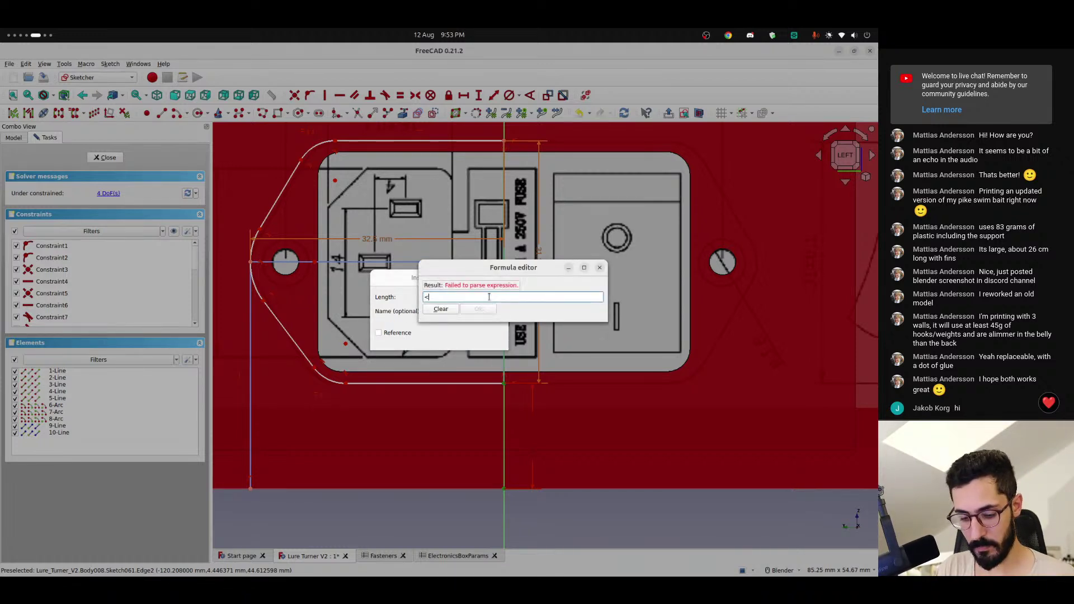
pyautogui.write('<ElectronicsBoxParams>>.')
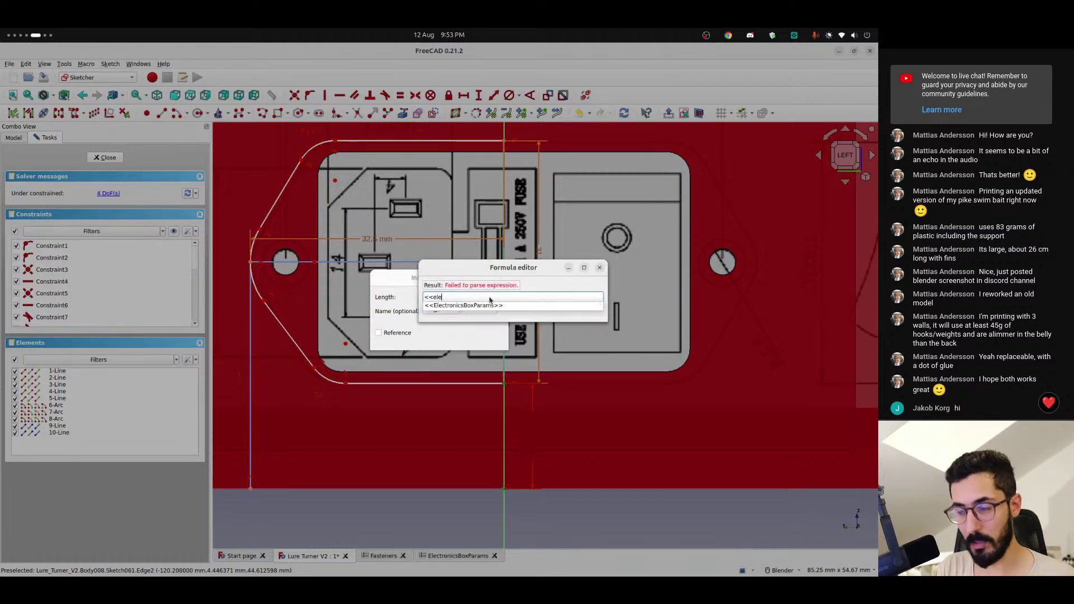
pyautogui.write('off')
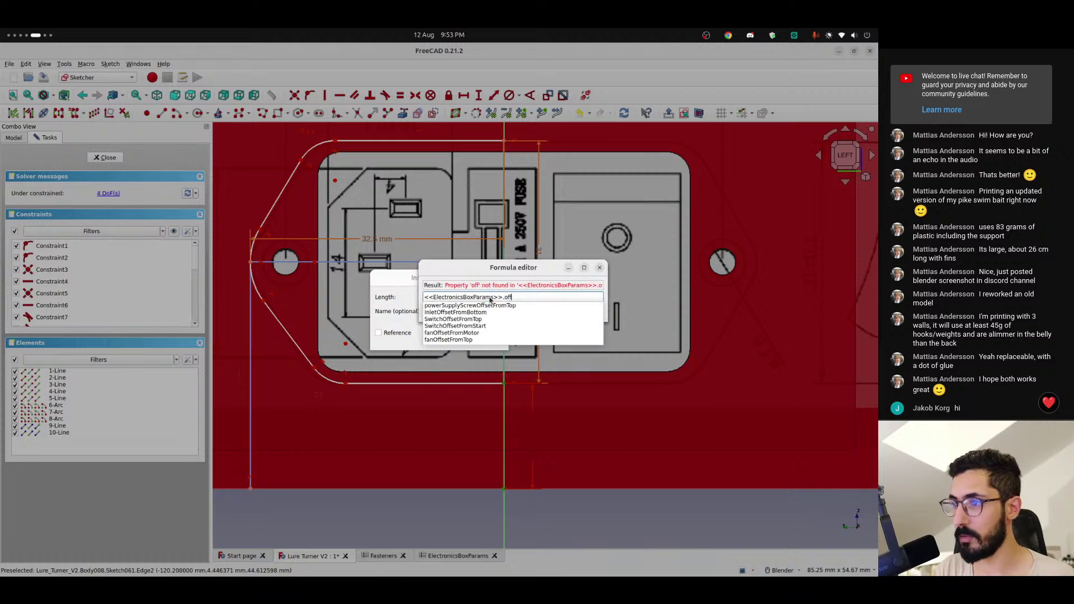
pyautogui.press('Down')
pyautogui.press('Down')
pyautogui.press('Return')
pyautogui.press('Return')
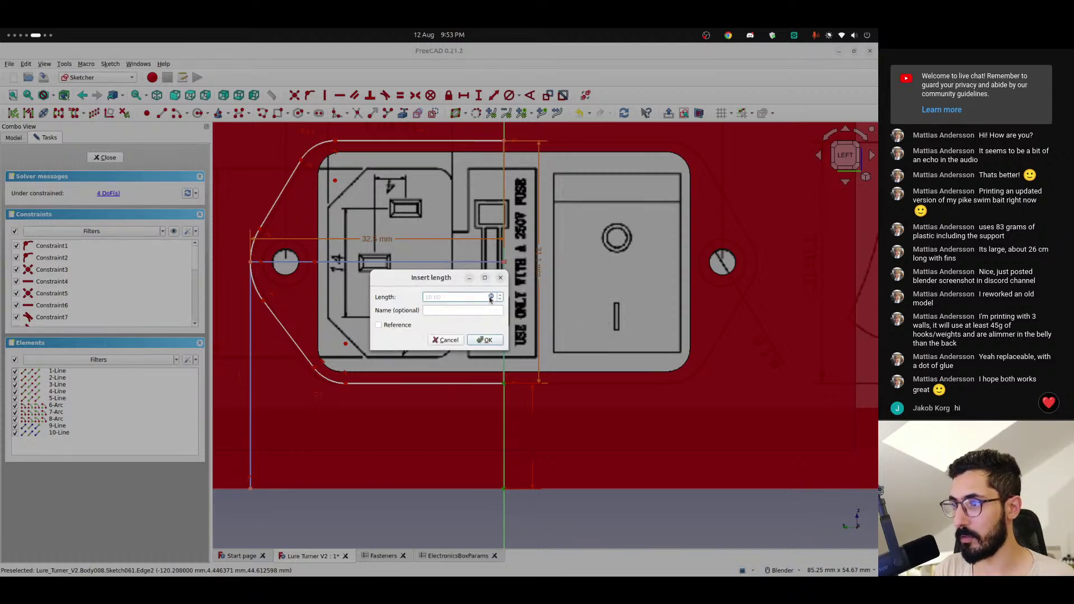
pyautogui.press('Return')
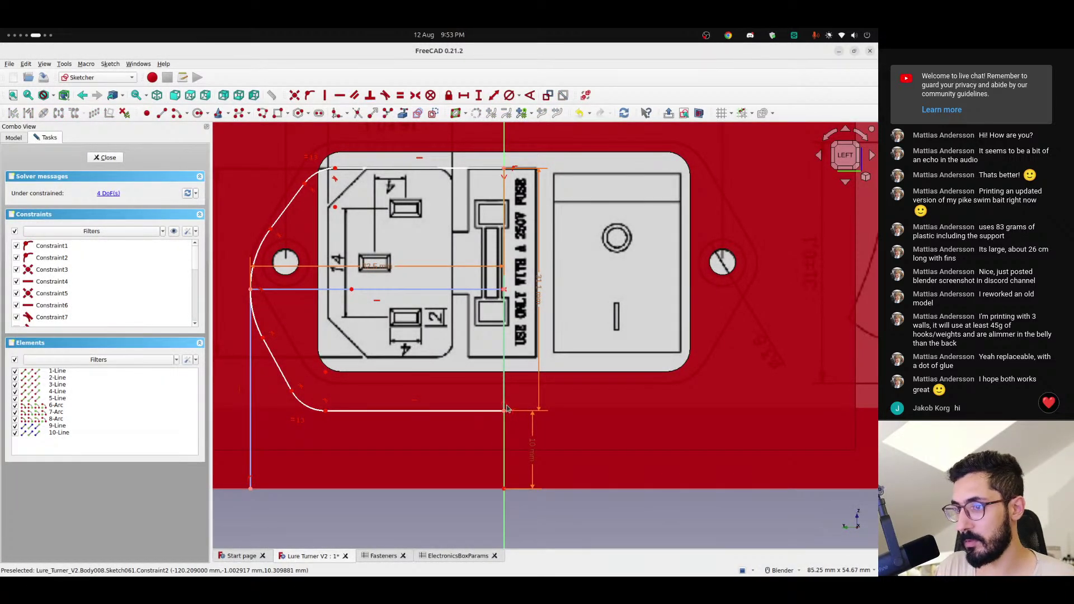
# - Add <<ElectronicsBoxParams>>.thickness to the formula of the vertical offset between the origin and the profile's lower edge
pyautogui.doubleClick(530, 449)
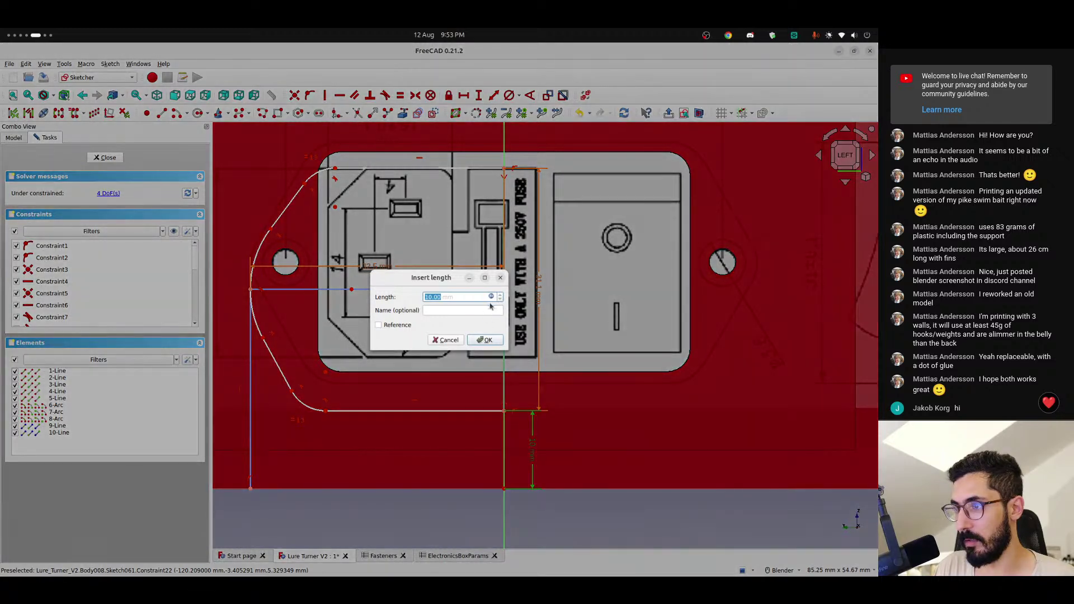
pyautogui.click(489, 296)
pyautogui.click(489, 295)
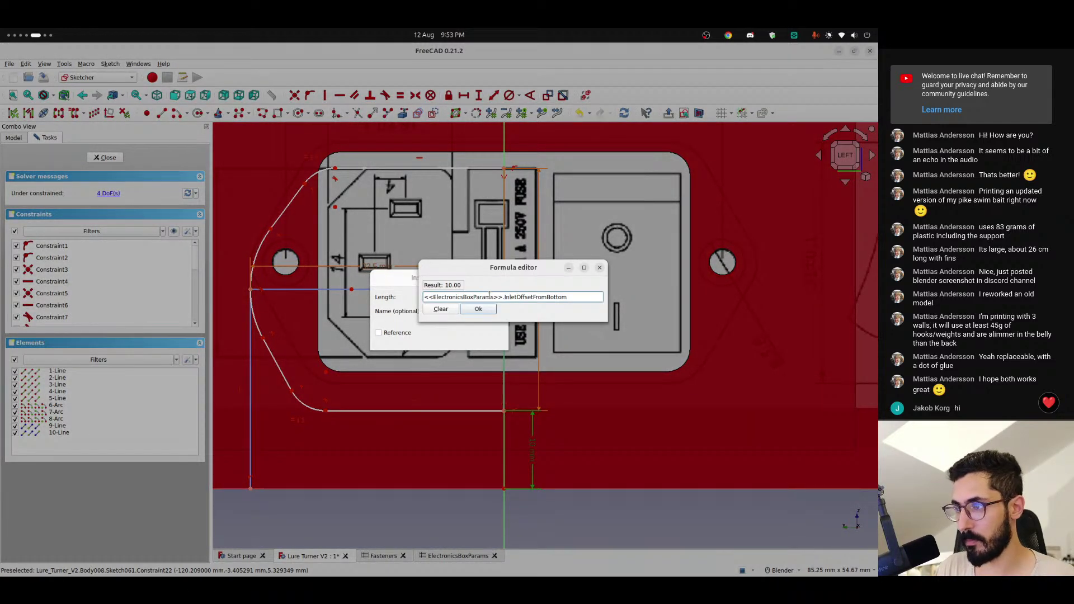
pyautogui.write('+ <,<<ElectronicsBoxParams>>.')
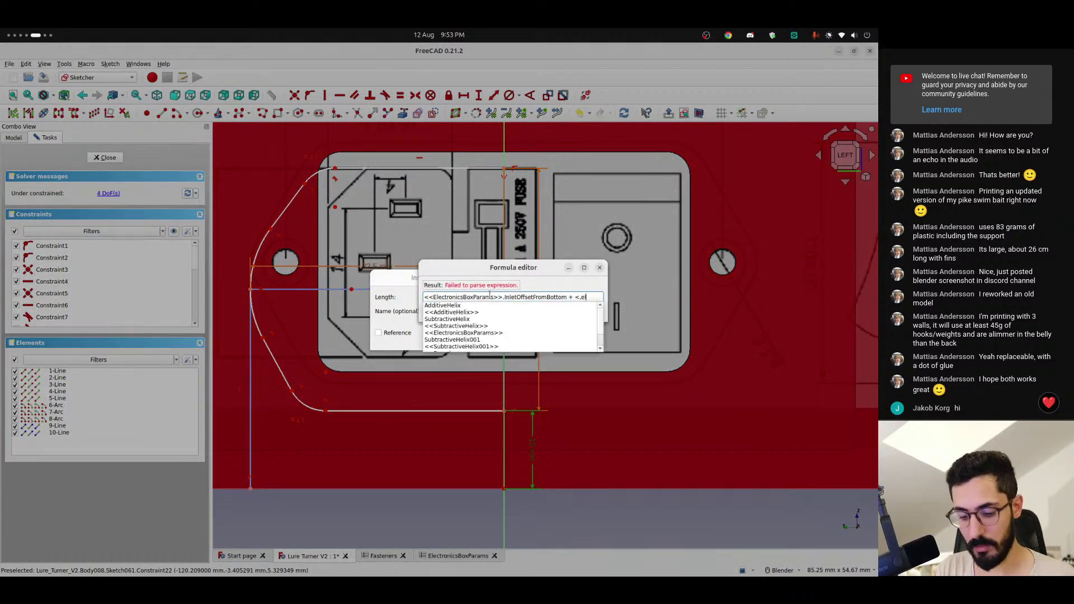
pyautogui.write('thickness')
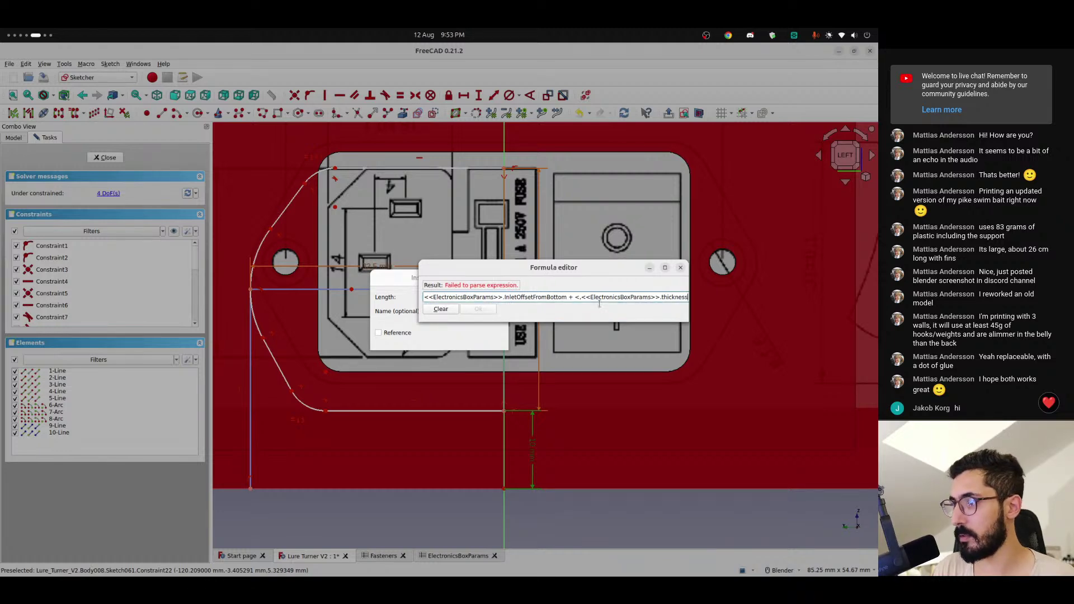
pyautogui.press('BackSpace')
pyautogui.press('BackSpace')
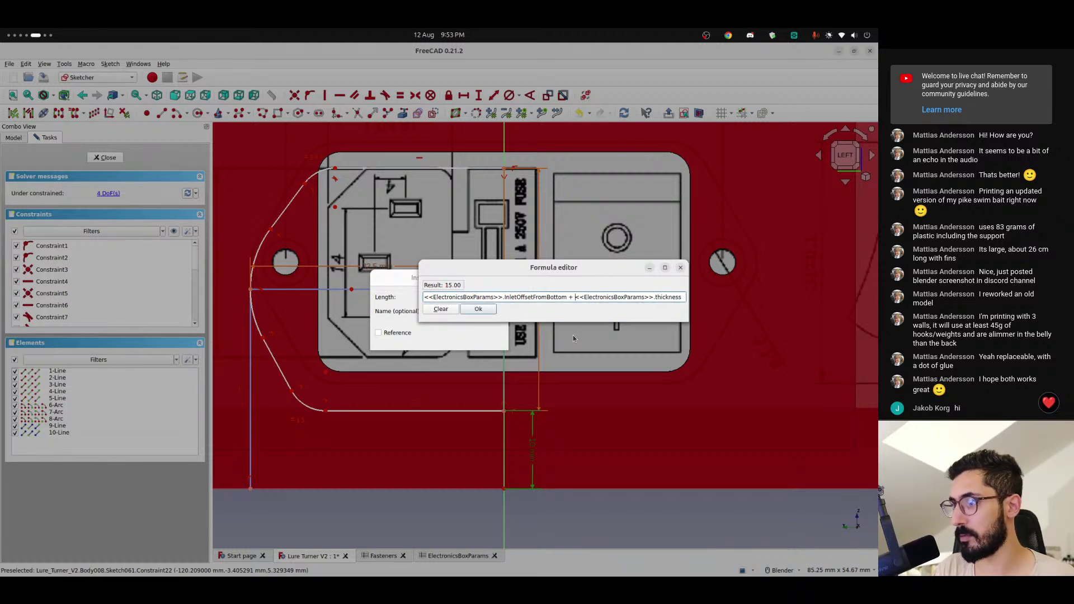
pyautogui.press('Return')
pyautogui.press('Return')
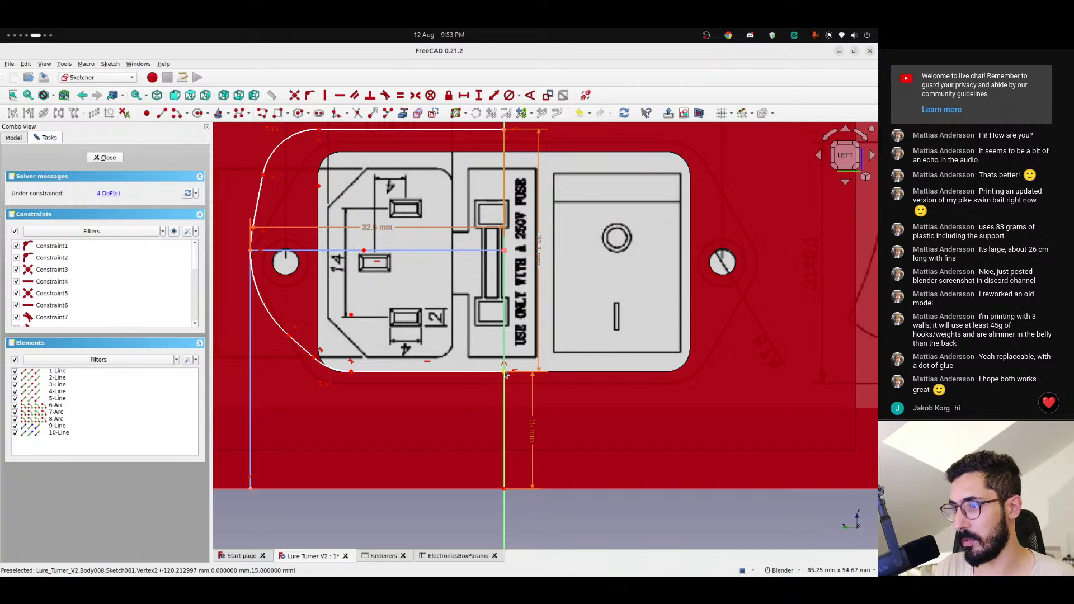
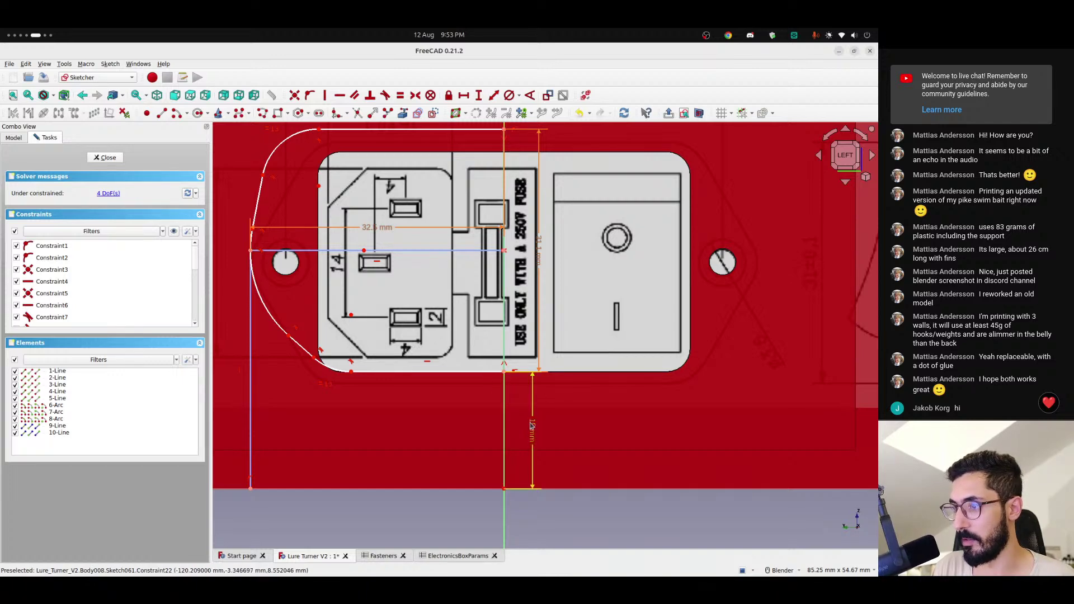
# - Move the bottom offset dimension outward and subtract (<<ElectronicsBoxParams>>.InletOuterWidth - <<ElectronicsBoxParams>>.InletWidth) / 2 in its formula
pyautogui.moveTo(532, 427); pyautogui.dragTo(545, 426)
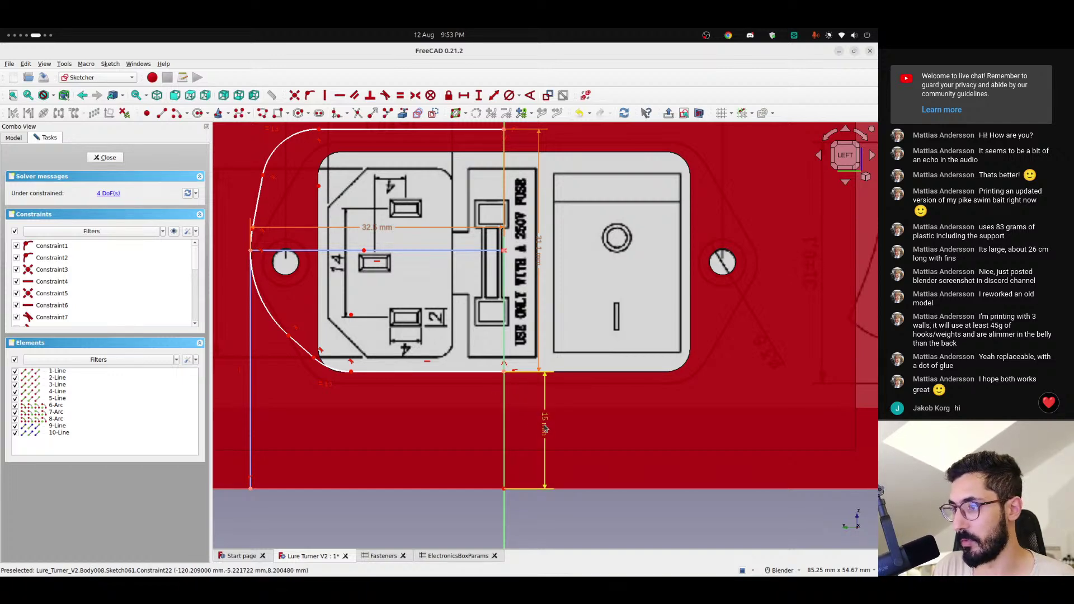
pyautogui.doubleClick(545, 426)
pyautogui.click(492, 298)
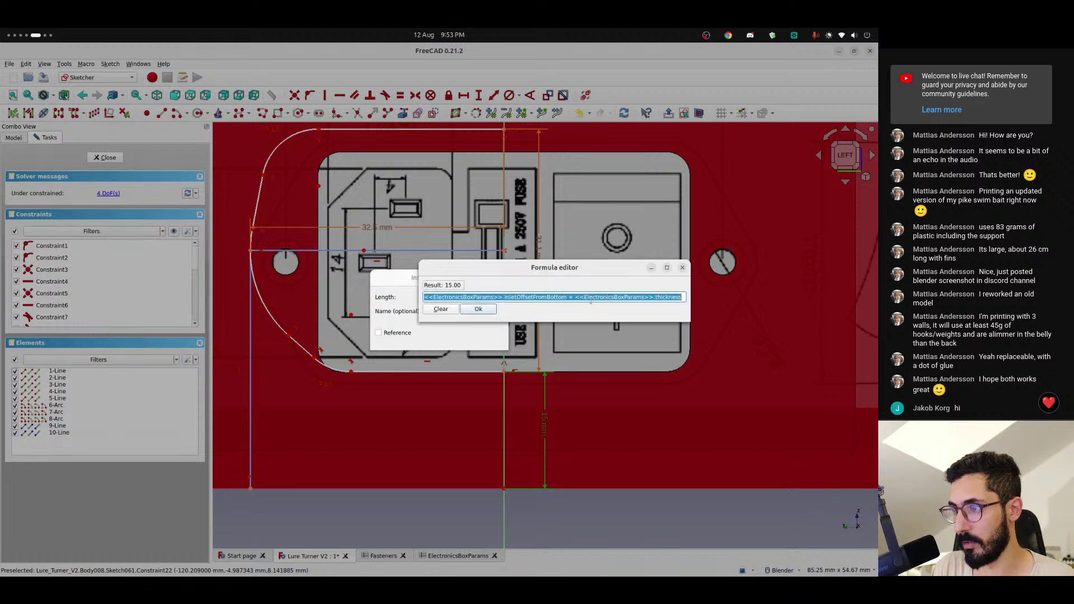
pyautogui.press('Right')
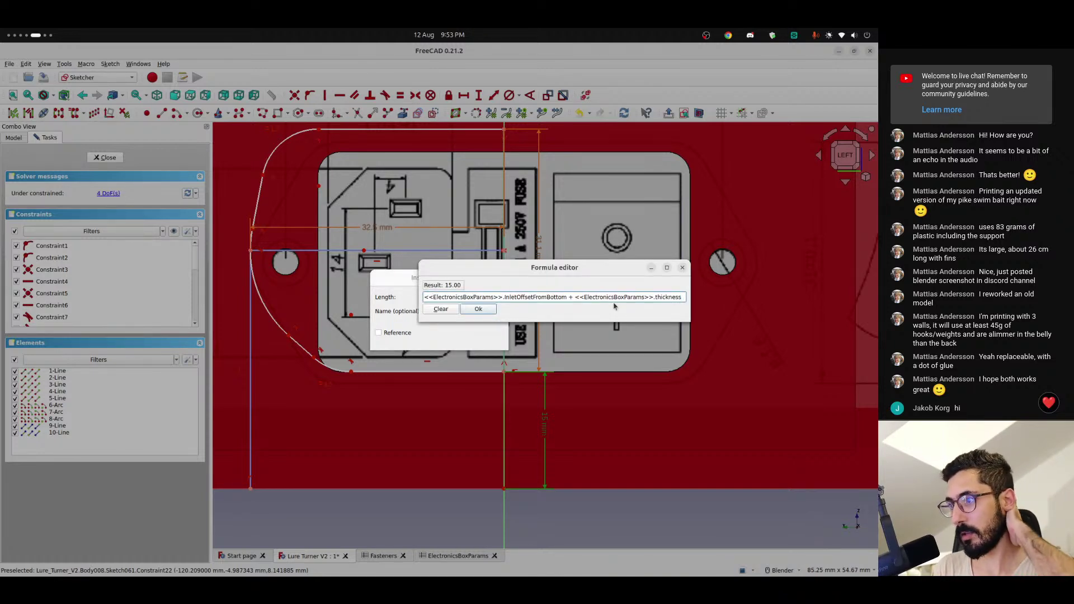
pyautogui.write('- (')
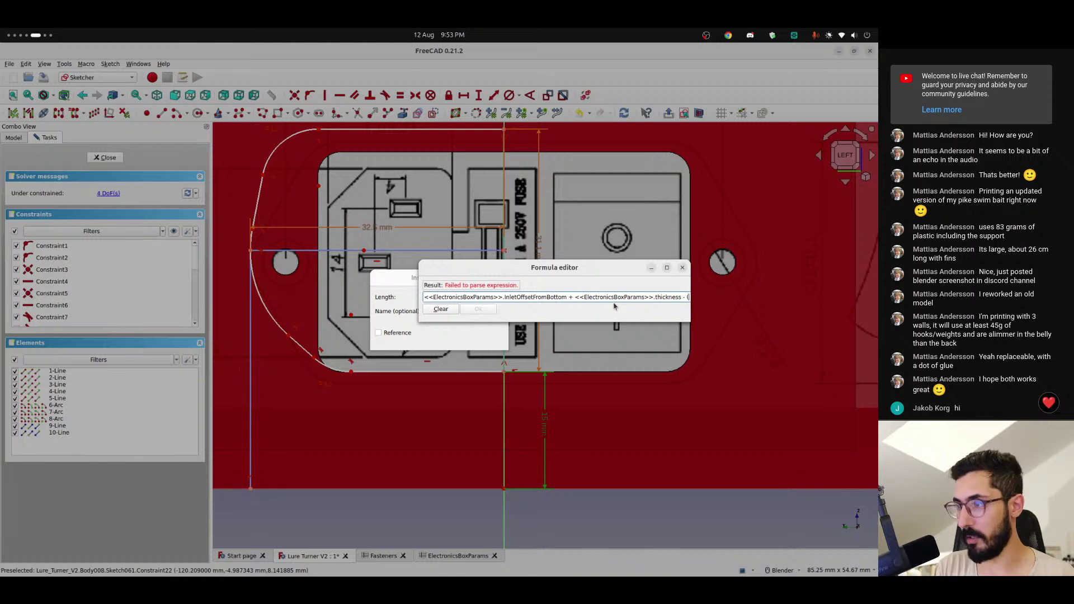
pyautogui.write(')')
pyautogui.write('<<ElectronicsBoxParams>>.')
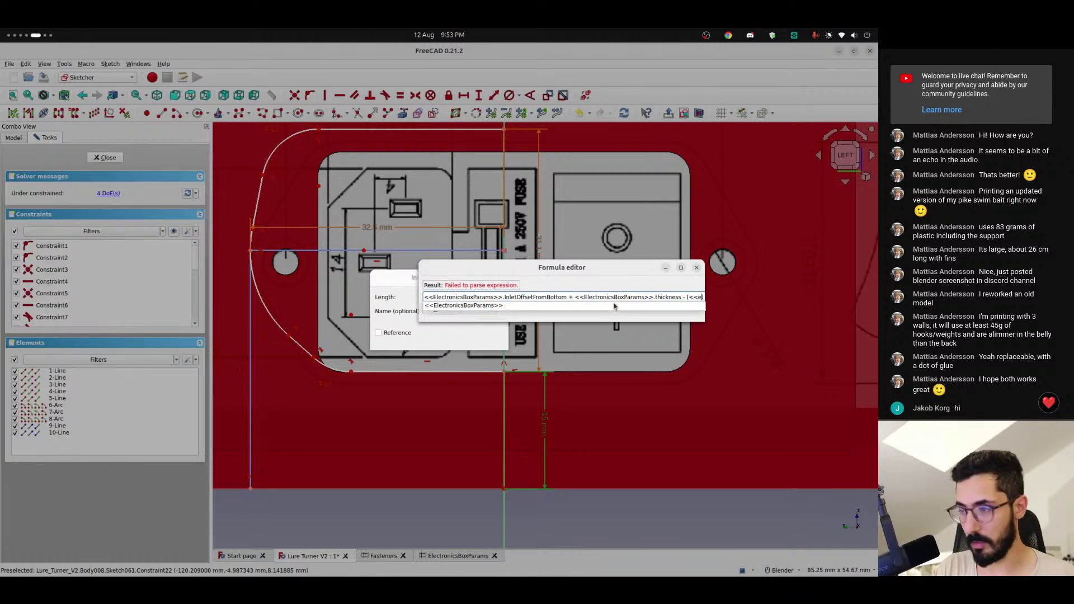
pyautogui.press('Down')
pyautogui.write('InletOuterWidth')
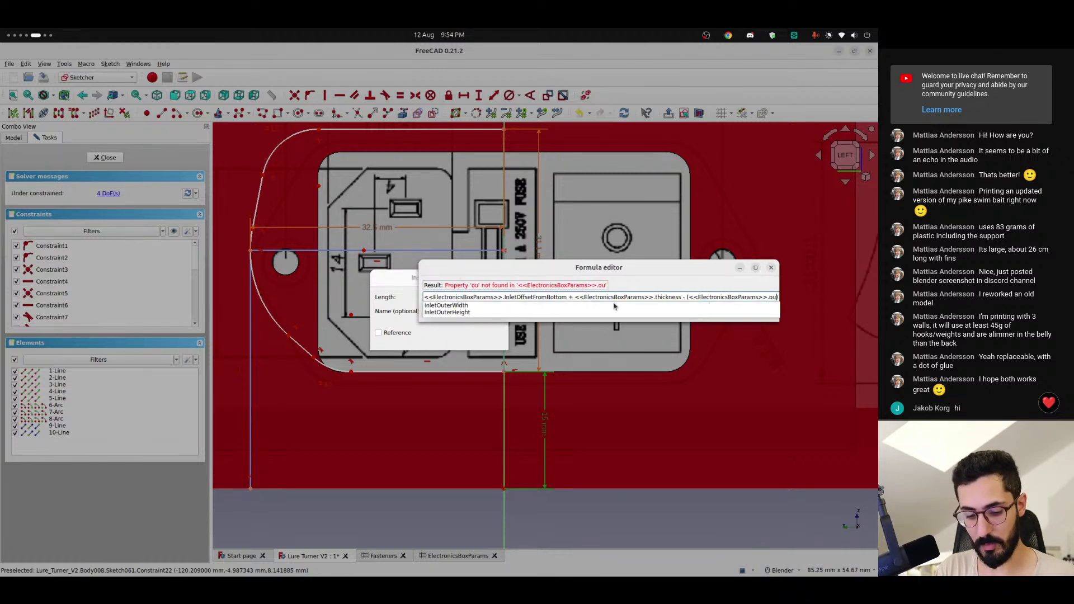
pyautogui.press('Down')
pyautogui.write('- <<')
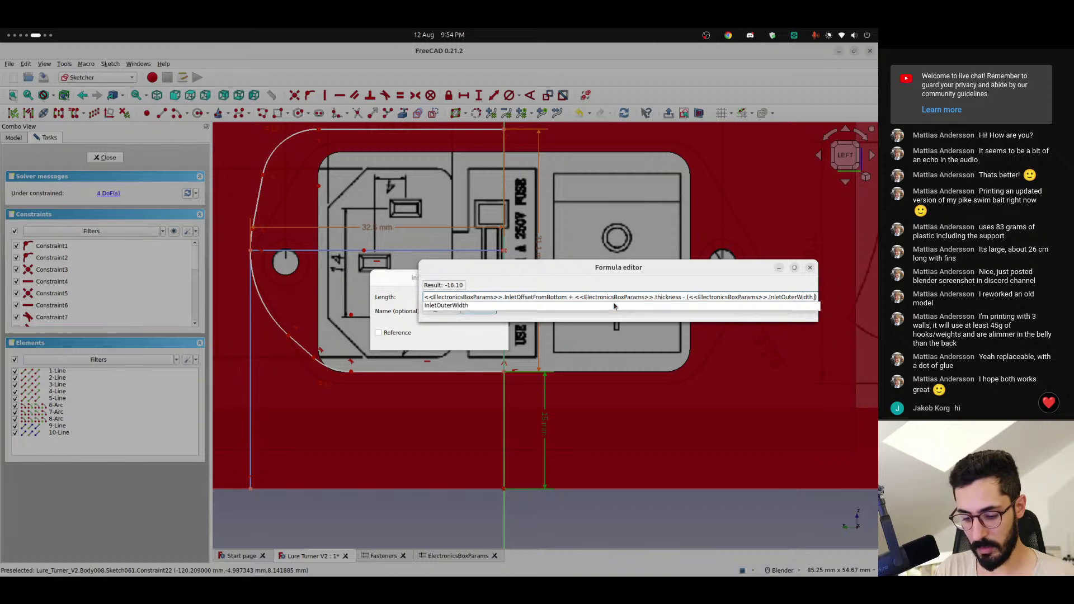
pyautogui.write('ElectronicsBoxParams>>.')
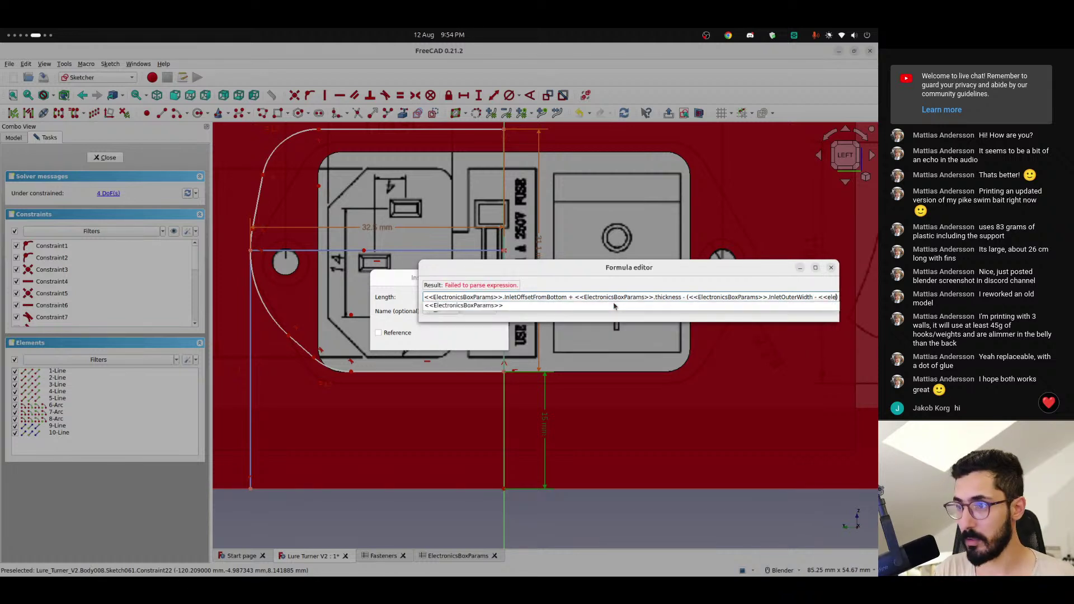
pyautogui.press('Down')
pyautogui.write('InletWidth')
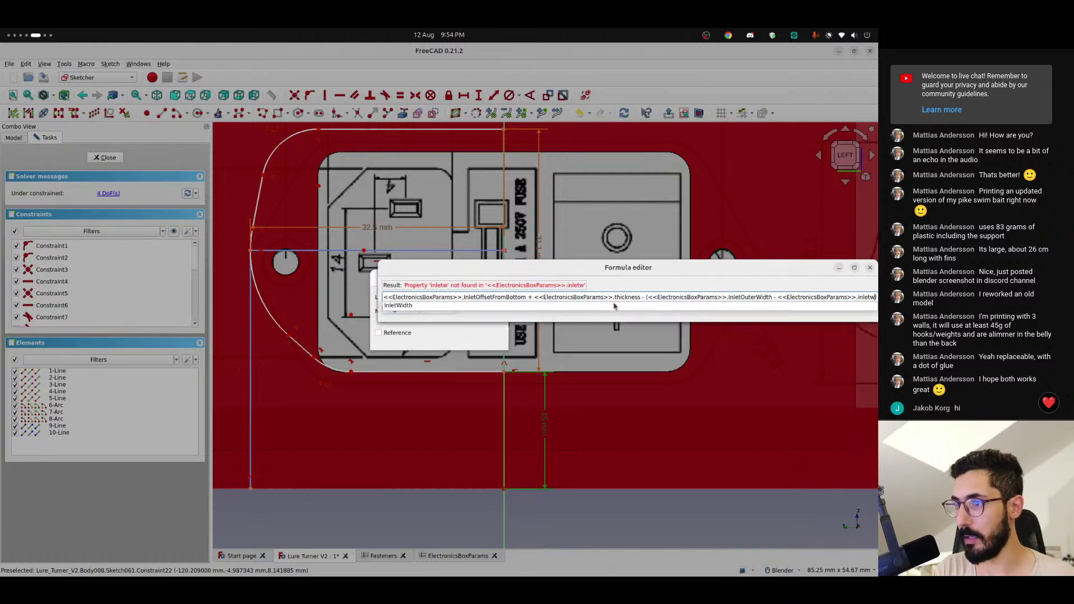
pyautogui.press('Down')
pyautogui.press('Return')
pyautogui.press('Right')
pyautogui.write('/ 2')
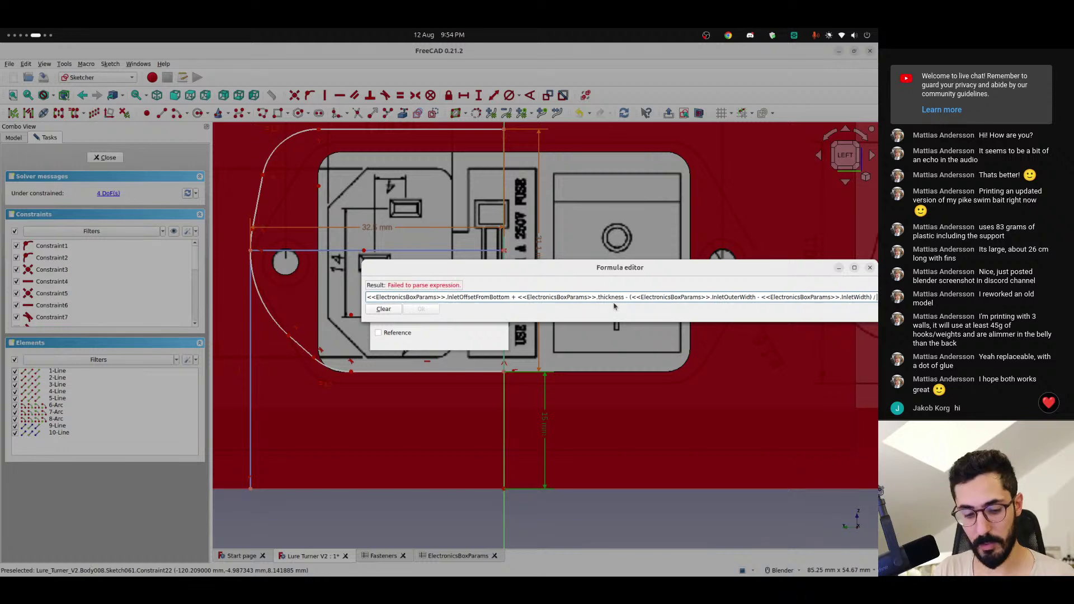
pyautogui.press('Return')
pyautogui.press('Return')
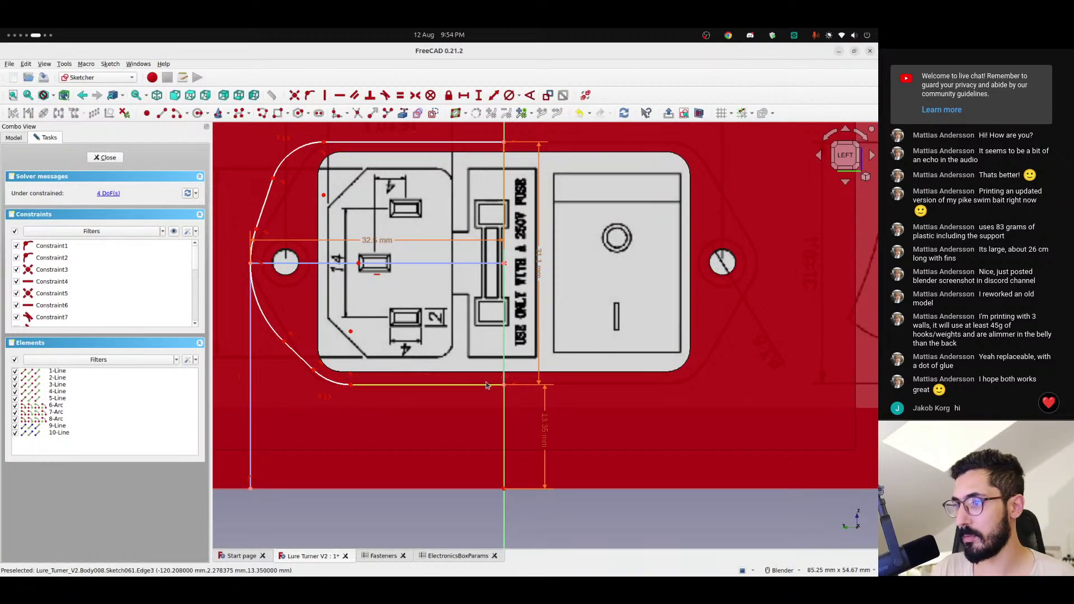
# - Reshape the nose arc and both corner arcs to roughly follow the inlet flange outline in the reference drawing
pyautogui.keyDown('shift'); pyautogui.moveTo(440, 304); pyautogui.dragTo(512, 376, button='middle'); pyautogui.keyUp('shift')
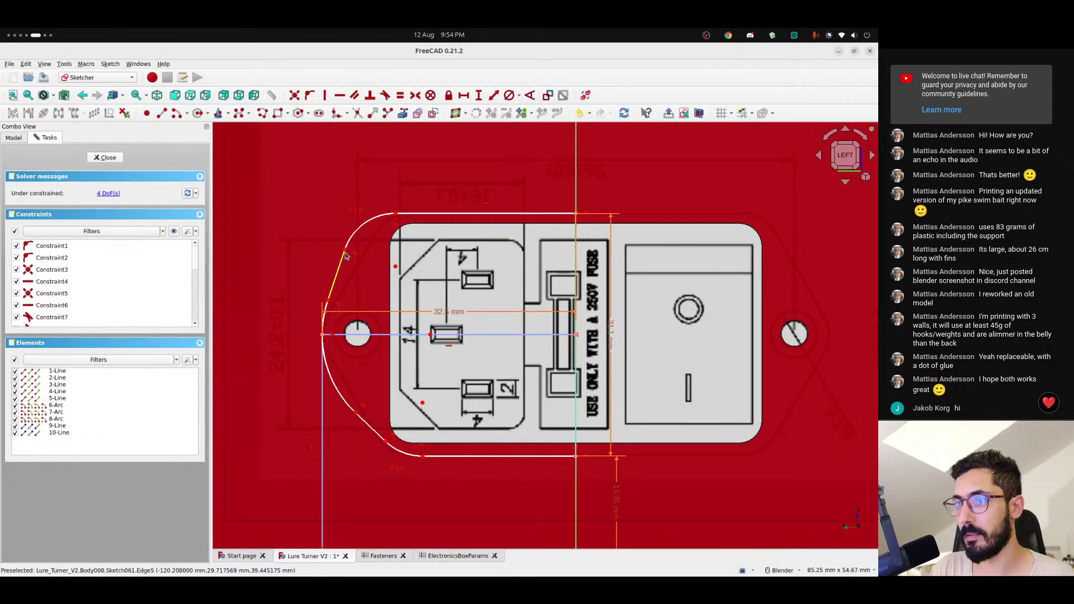
pyautogui.moveTo(363, 246); pyautogui.dragTo(383, 230)
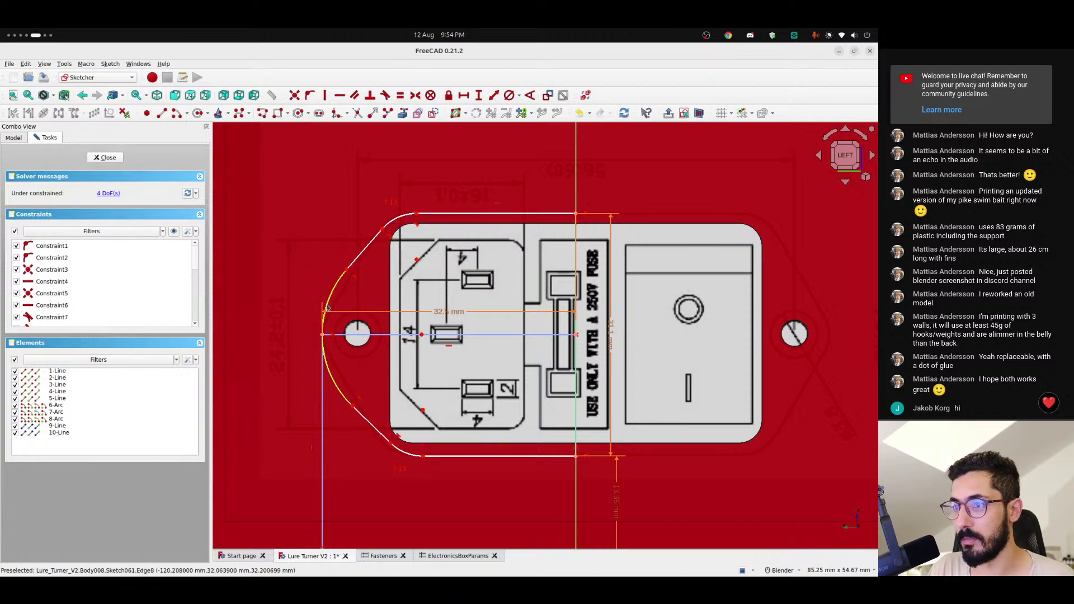
pyautogui.moveTo(352, 410); pyautogui.dragTo(335, 357)
pyautogui.moveTo(489, 455); pyautogui.dragTo(373, 430)
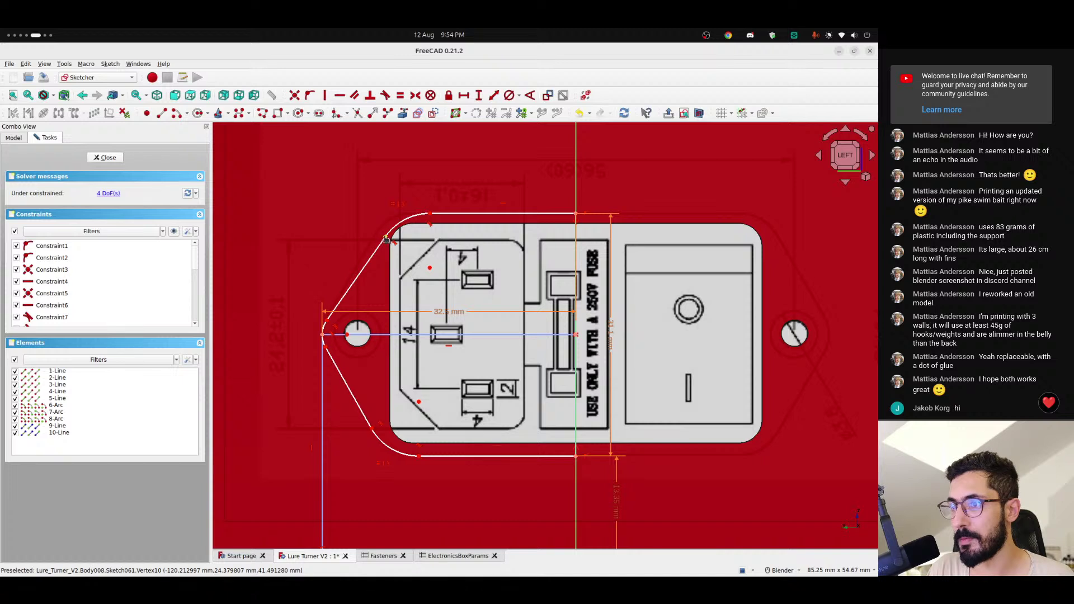
pyautogui.moveTo(386, 239); pyautogui.dragTo(377, 237)
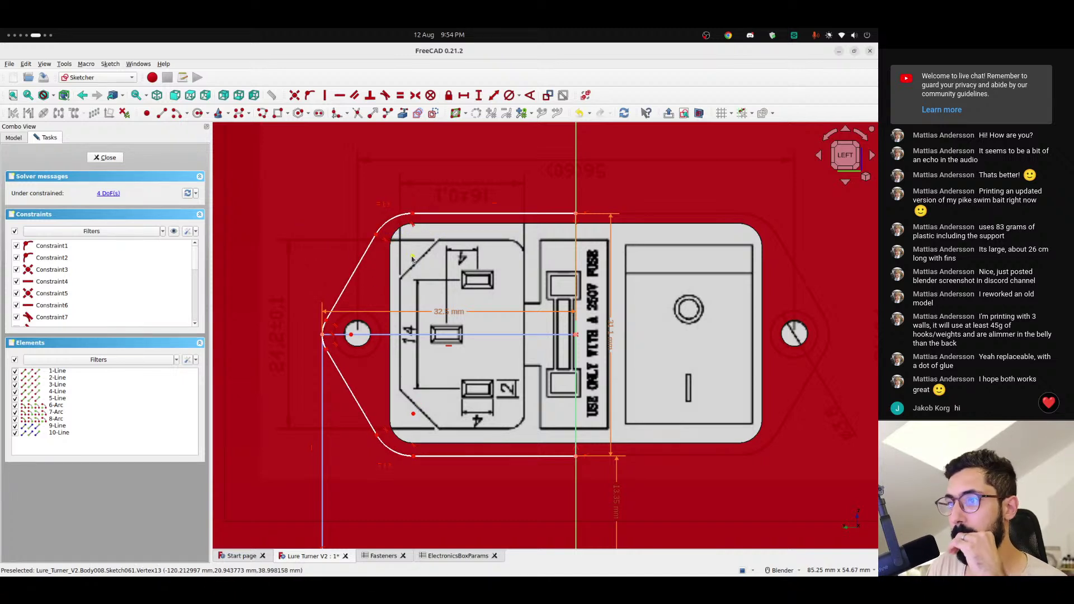
# - Make the centres of the upper and lower corner arcs symmetric about the horizontal construction line
pyautogui.click(414, 415)
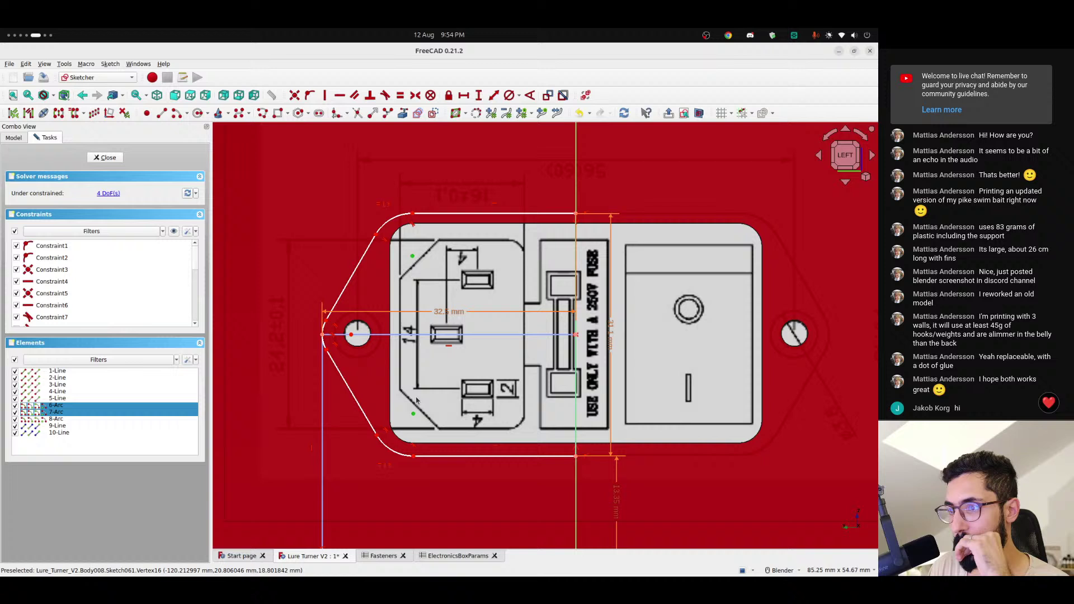
pyautogui.click(421, 339)
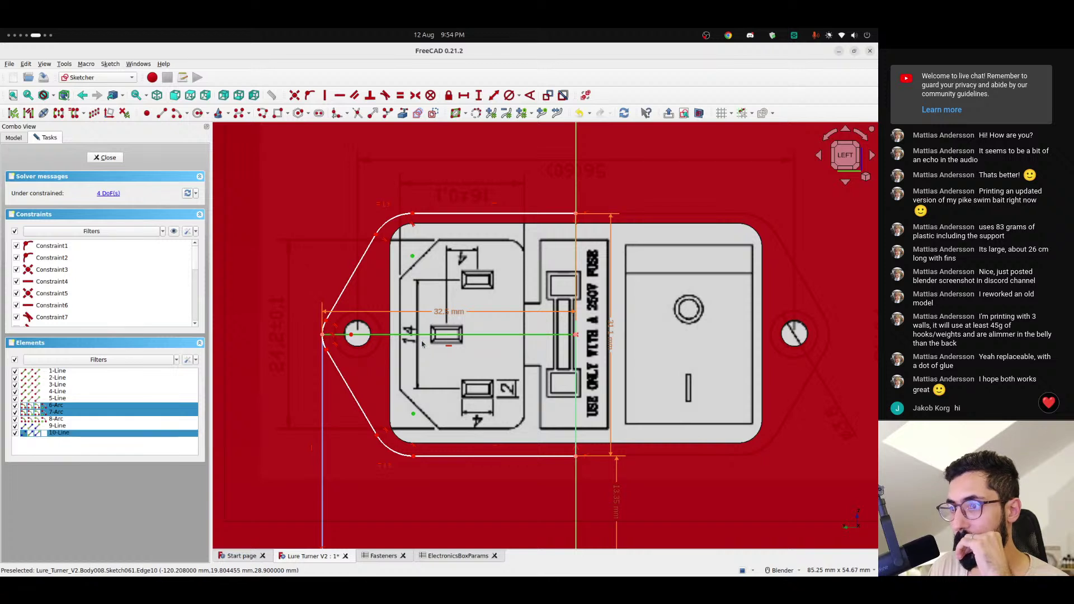
pyautogui.click(415, 96)
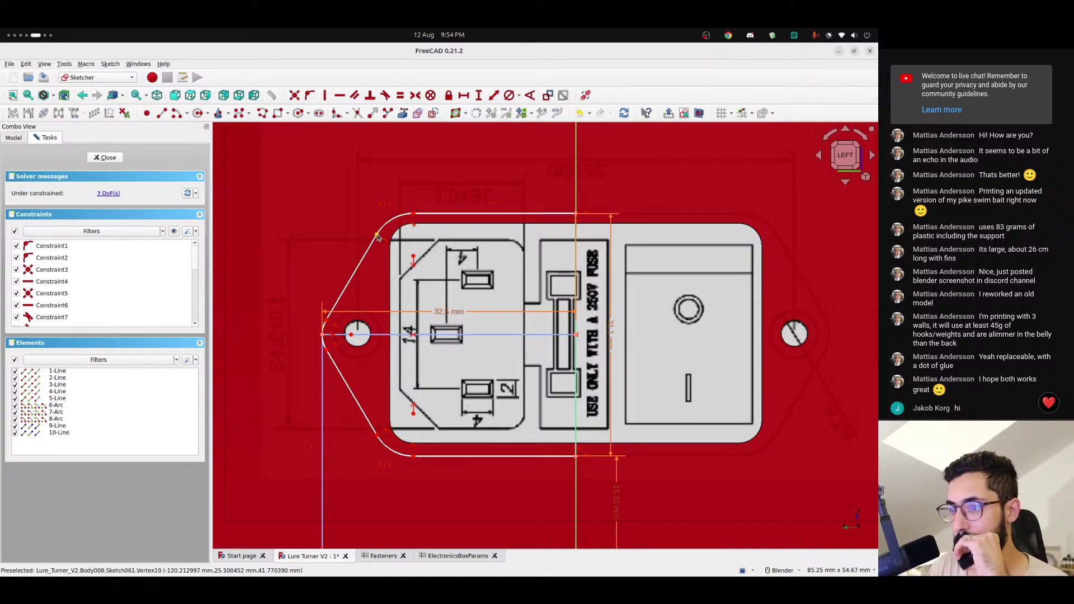
# - Nudge the upper corner arc's tangent point towards the reference drawing's flange outline and move the overall height dimension clear of the profile
pyautogui.moveTo(378, 238)
pyautogui.mouseDown()
pyautogui.moveTo(394, 233)
pyautogui.moveTo(373, 240)
pyautogui.mouseUp()
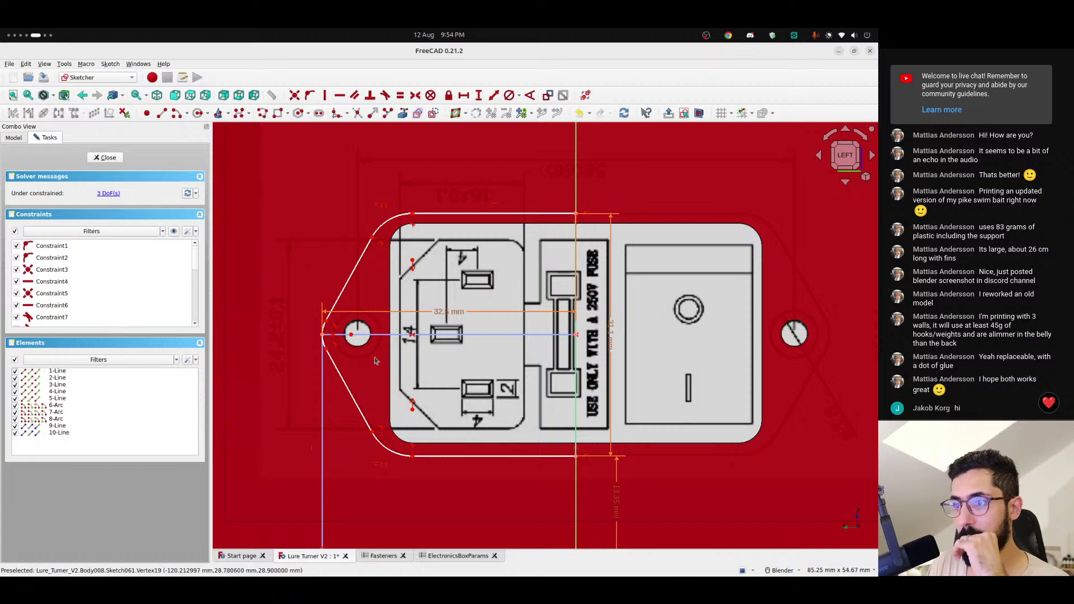
pyautogui.scroll(5, 369, 358)
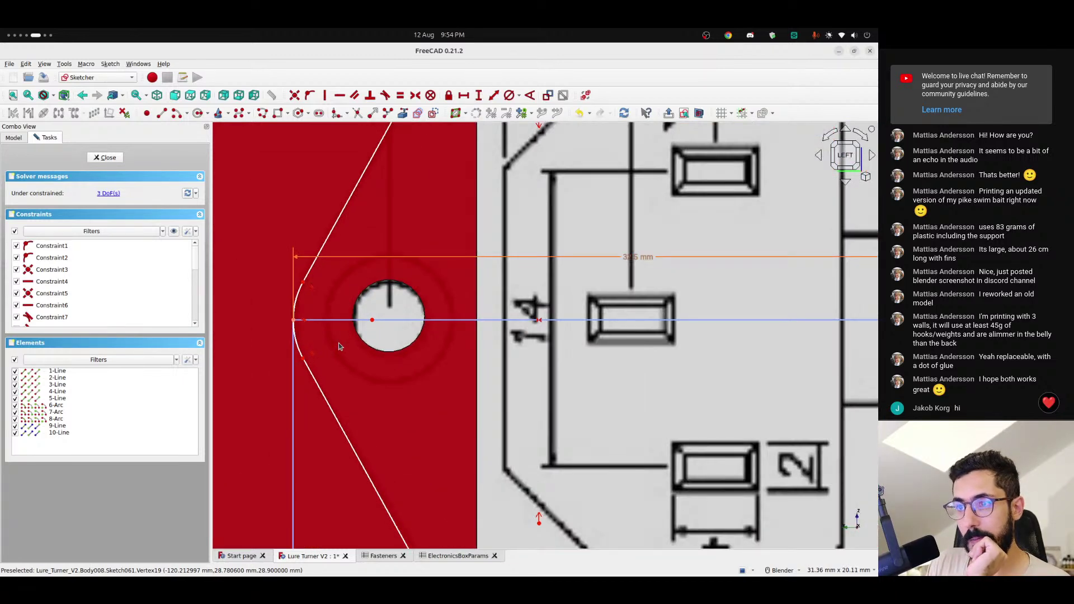
pyautogui.scroll(2, 337, 344)
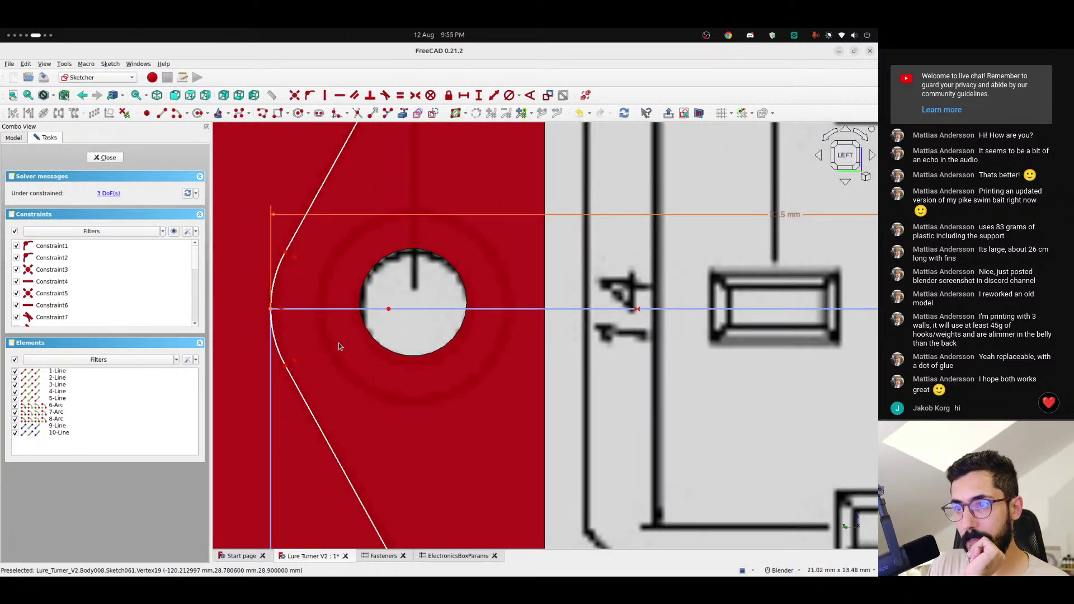
pyautogui.scroll(-6, 338, 346)
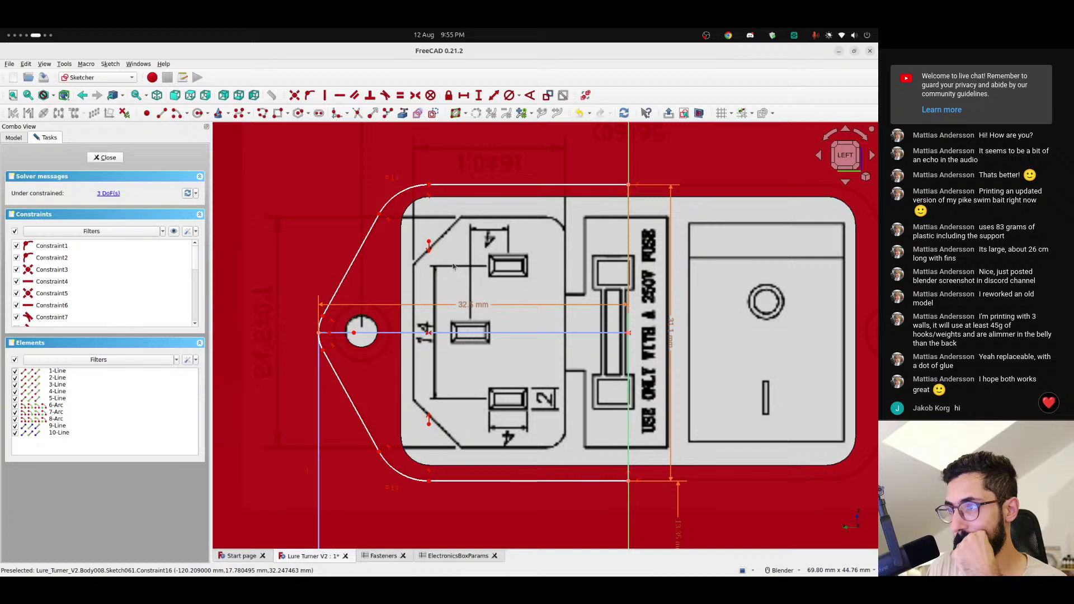
pyautogui.scroll(-2, 453, 266)
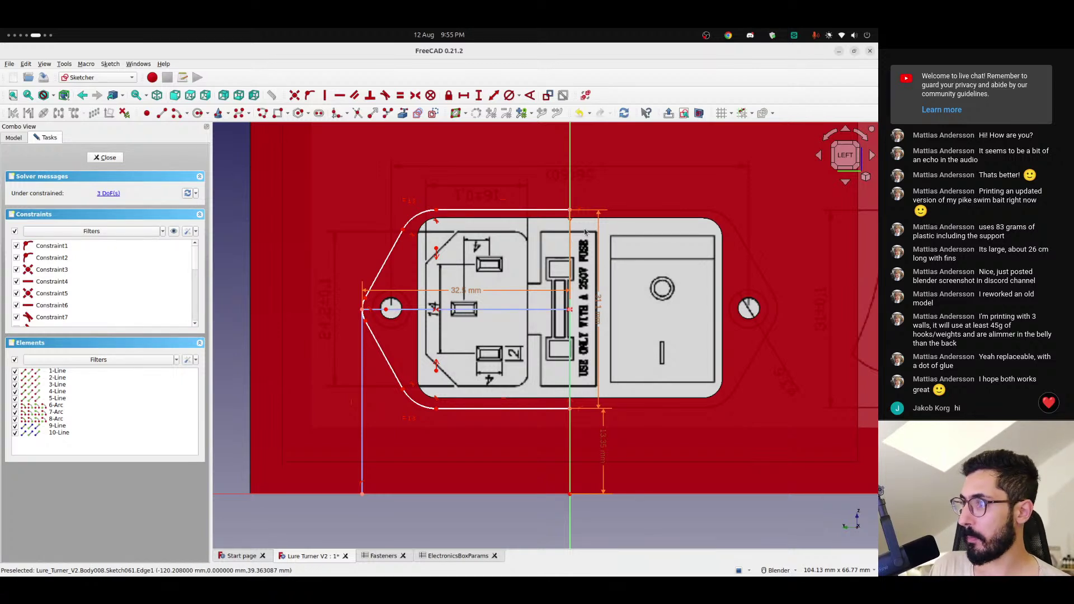
pyautogui.moveTo(598, 305); pyautogui.dragTo(669, 168)
pyautogui.click(417, 220)
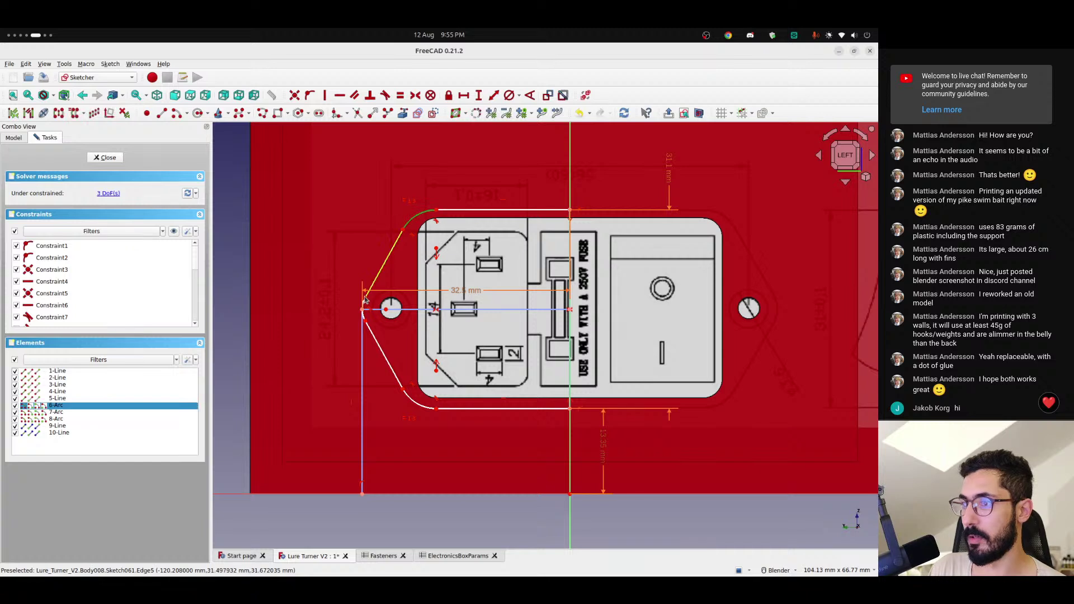
pyautogui.click(364, 317)
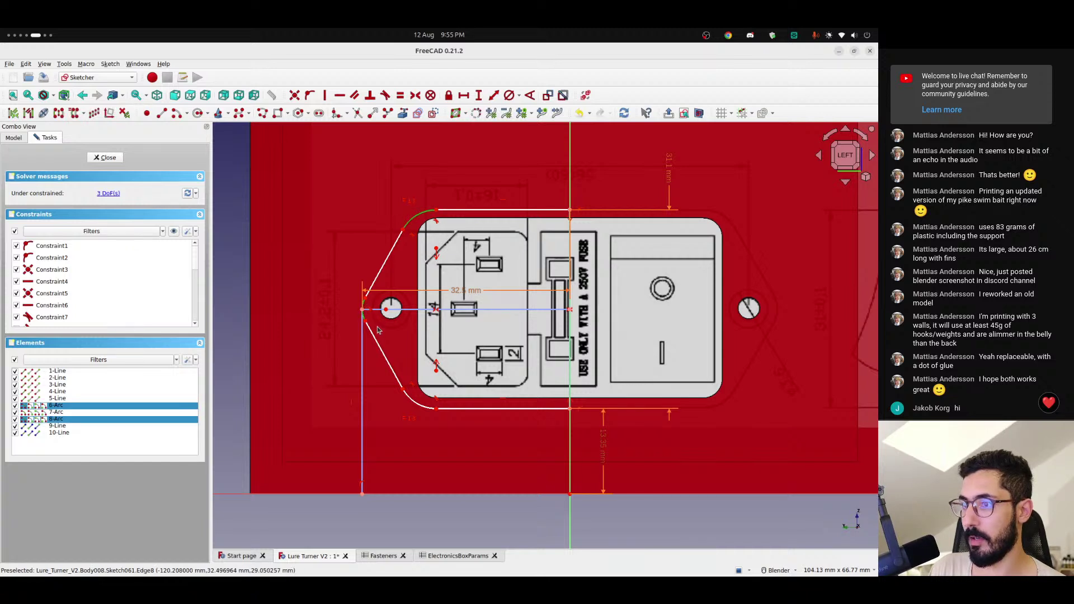
pyautogui.click(420, 404)
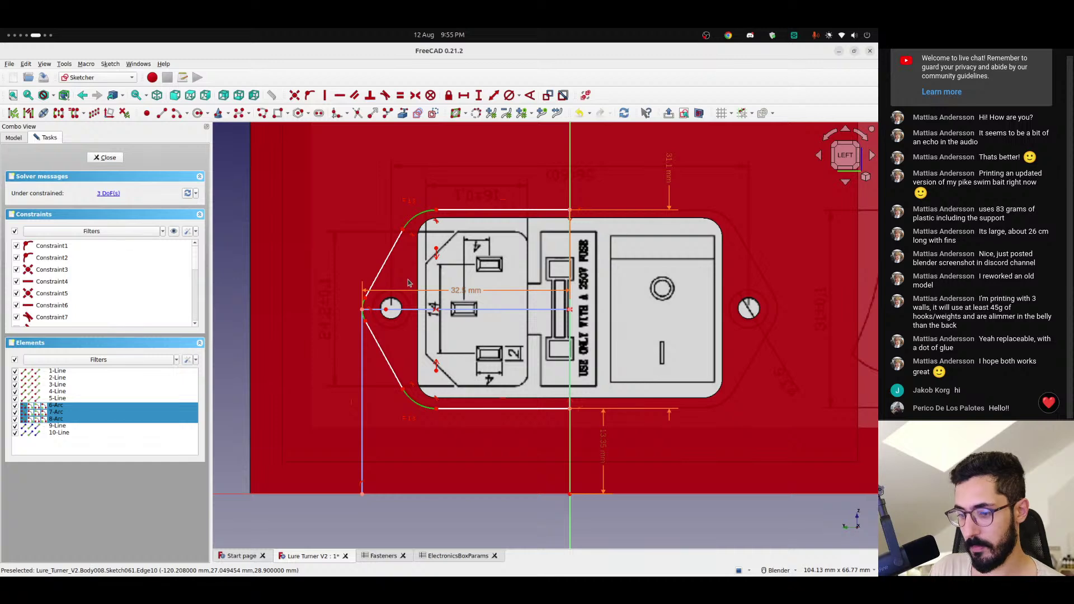
pyautogui.scroll(3, 416, 300)
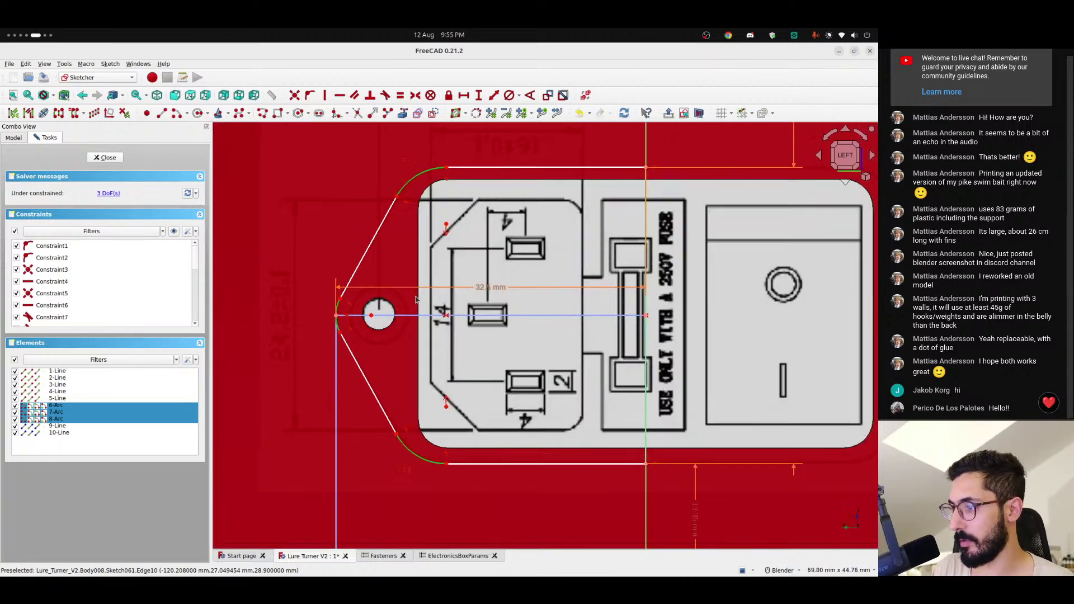
pyautogui.click(417, 259)
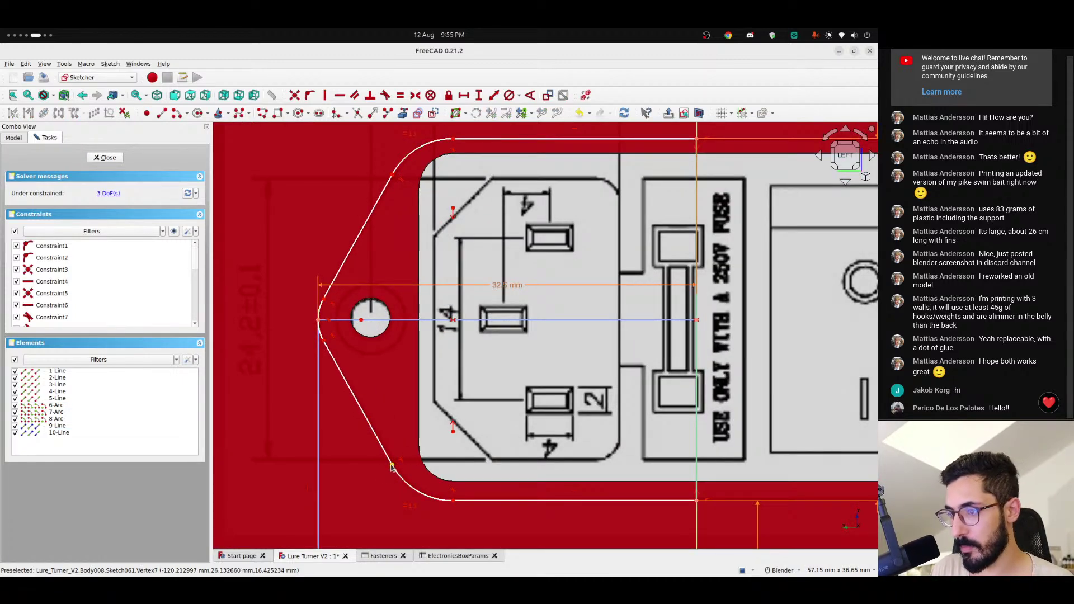
# - Fine-tune both end points of the lower corner arc so the corners follow the flange outline in the reference drawing
pyautogui.moveTo(392, 465); pyautogui.dragTo(392, 460)
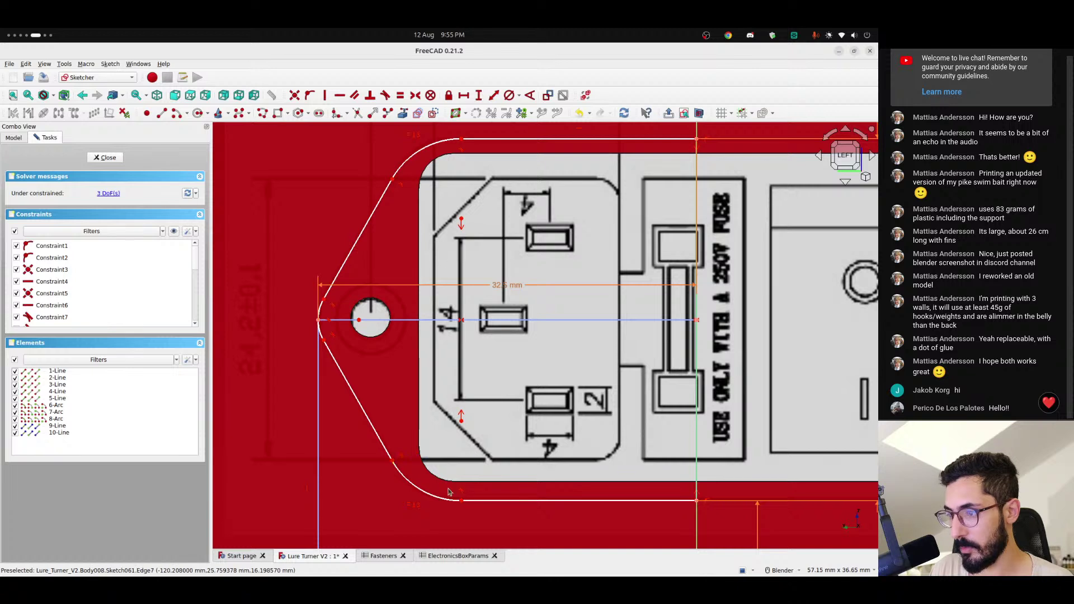
pyautogui.moveTo(462, 503); pyautogui.dragTo(459, 500)
pyautogui.moveTo(389, 463); pyautogui.dragTo(397, 468)
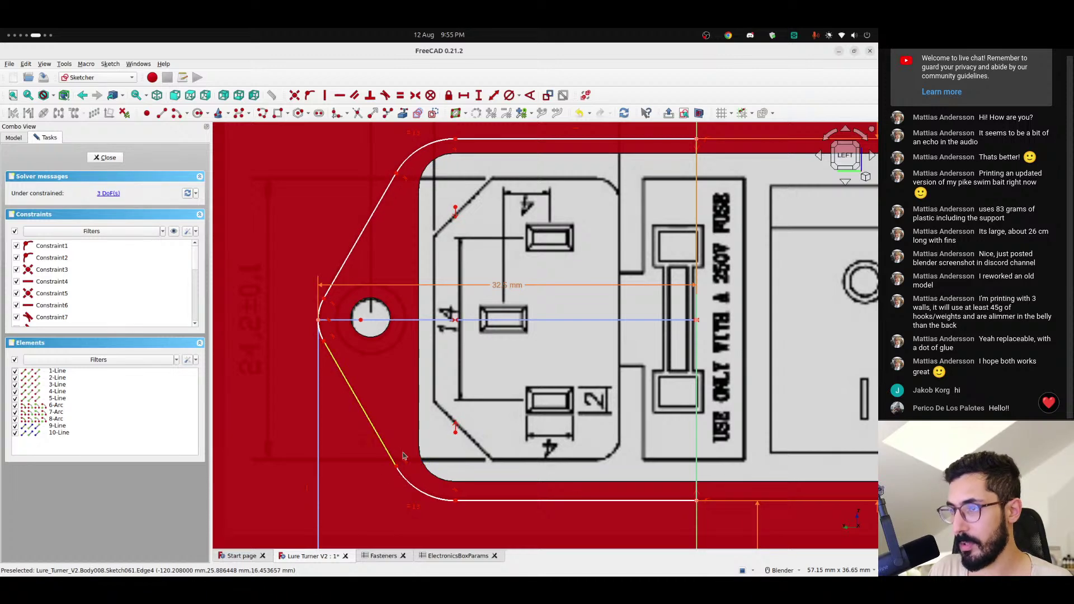
pyautogui.keyDown('shift'); pyautogui.moveTo(432, 175); pyautogui.dragTo(433, 266, button='middle'); pyautogui.keyUp('shift')
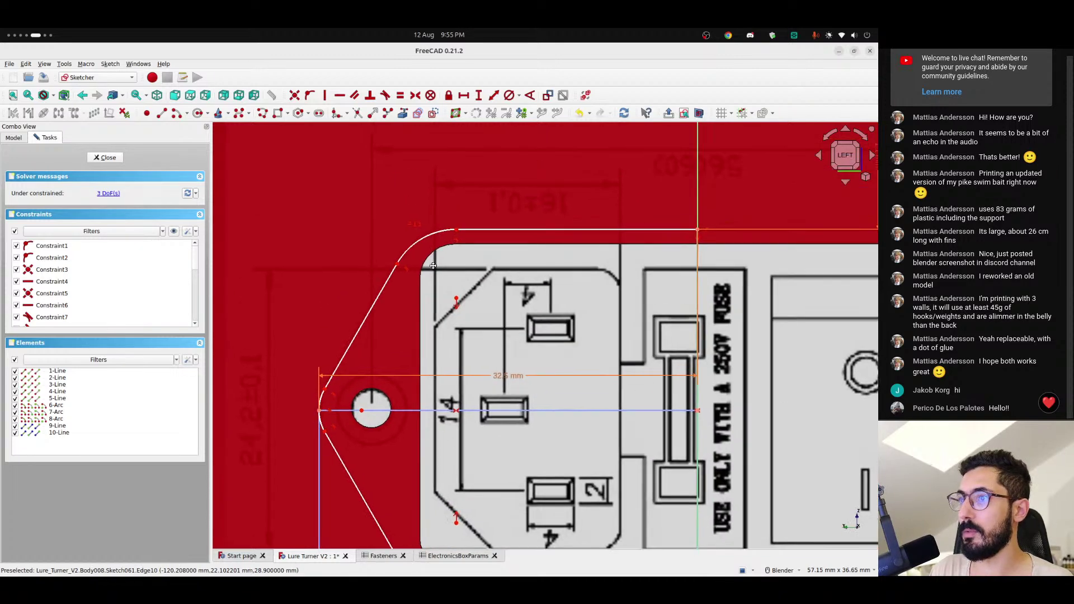
# - Check the inlet values in the ElectronicsBoxParams spreadsheet and look for radius dimensions in the inlet's technical drawing on AliExpress
pyautogui.click(454, 555)
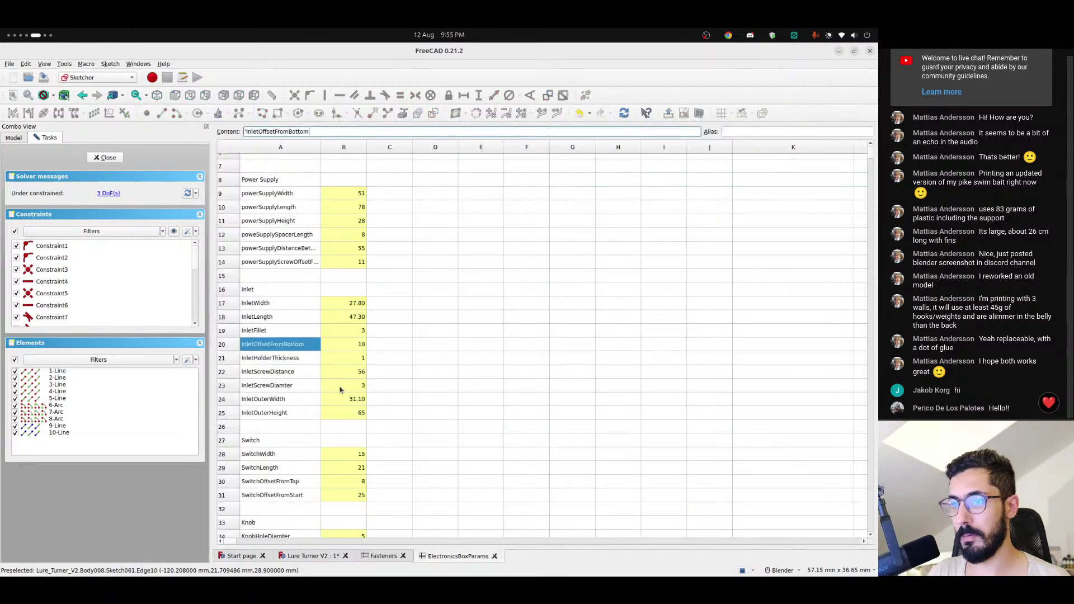
pyautogui.click(320, 556)
pyautogui.doubleClick(308, 127)
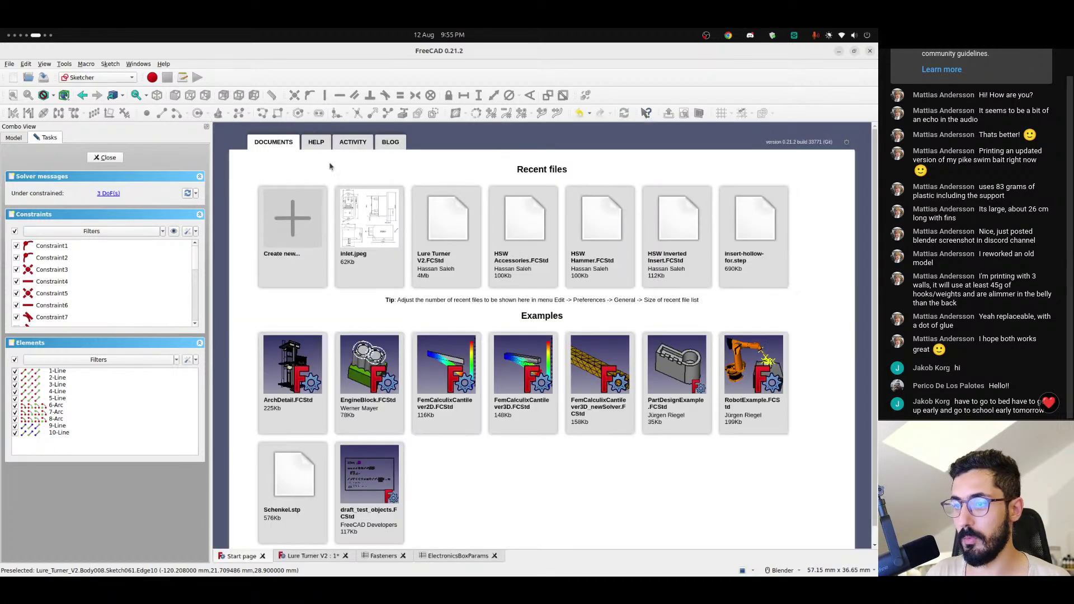
pyautogui.click(327, 557)
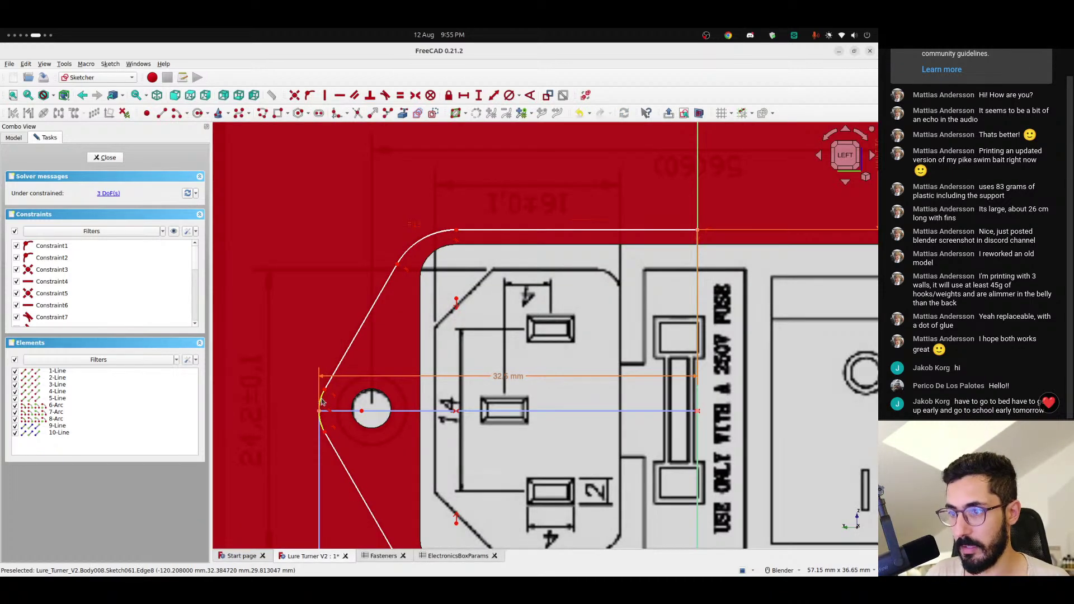
pyautogui.moveTo(420, 351)
pyautogui.keyDown('shift'); pyautogui.mouseDown(button='middle')
pyautogui.moveTo(404, 250)
pyautogui.moveTo(389, 294)
pyautogui.mouseUp(button='middle'); pyautogui.keyUp('shift')
pyautogui.hotkey('ctrl', 'alt', 'Right')
pyautogui.hotkey('ctrl', 'alt', 'Left')
pyautogui.hotkey('ctrl', 'alt', 'Left')
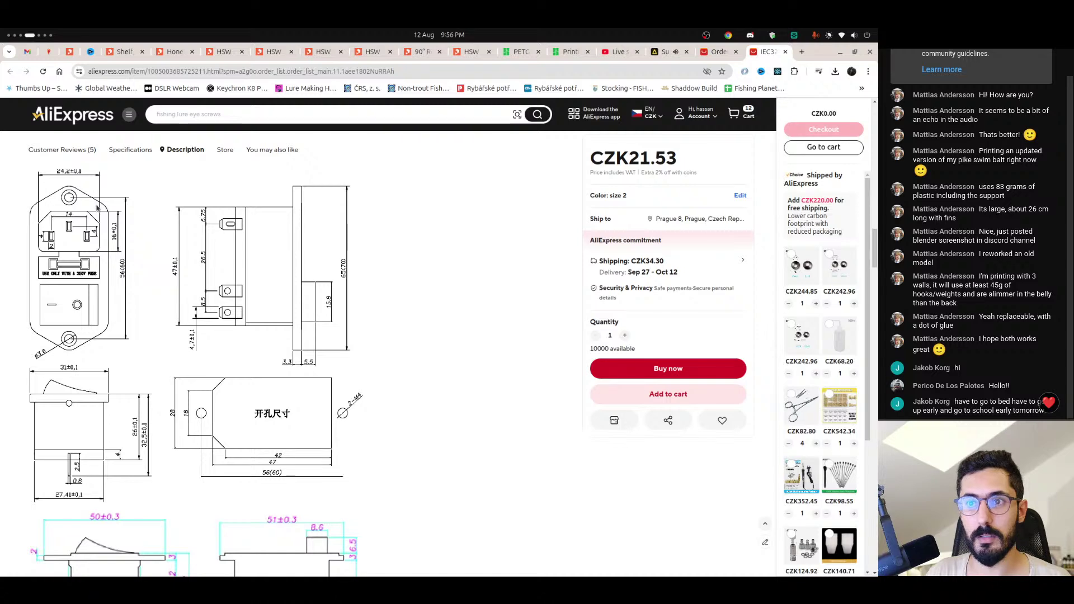
pyautogui.hotkey('ctrl', 'alt', 'Right')
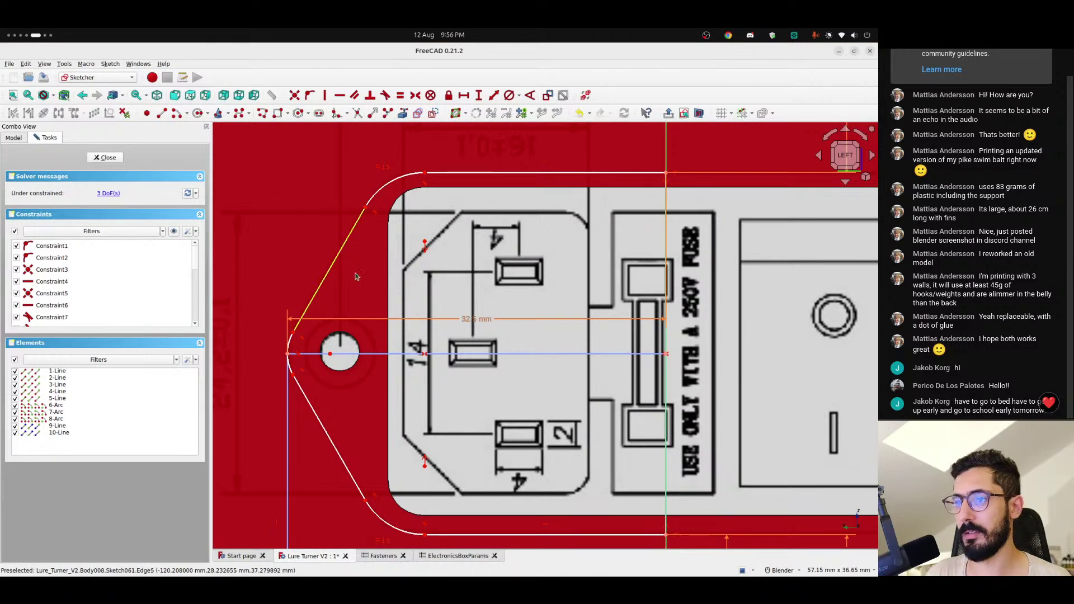
# - Constrain the nose arc and the upper corner arc to equal radii
pyautogui.click(290, 348)
pyautogui.click(388, 184)
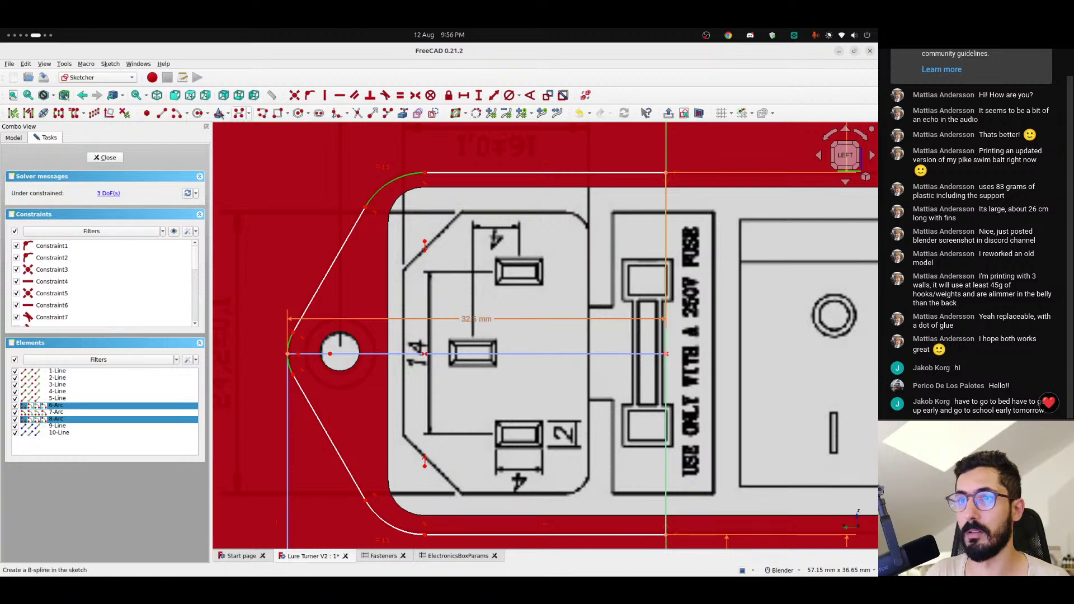
pyautogui.press('e')
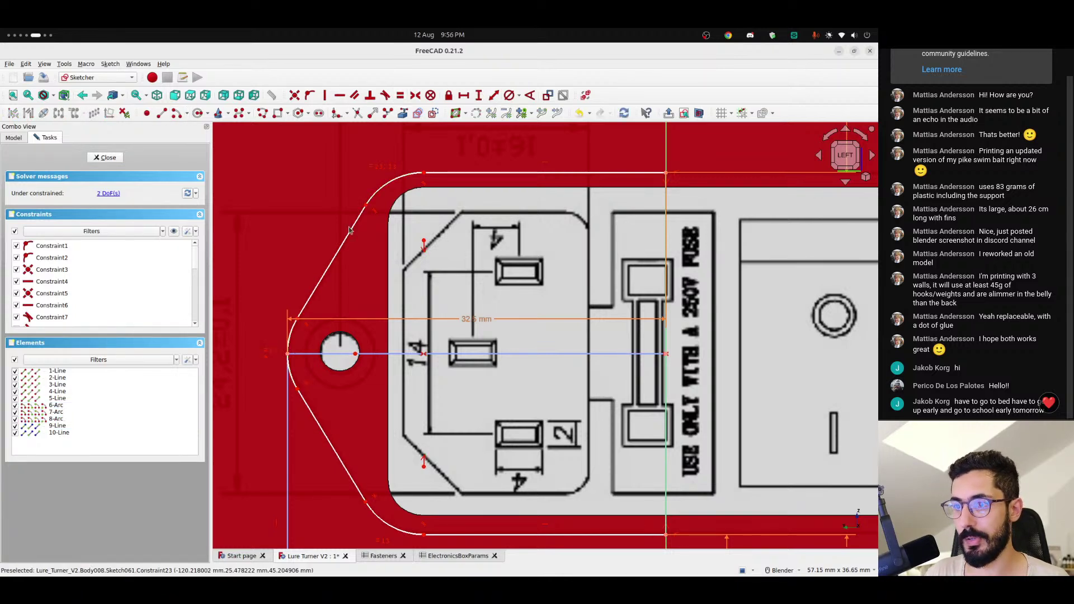
# - Adjust the upper part of the outline to the reference flange and compare the nose arc's fit
pyautogui.scroll(5, 309, 332)
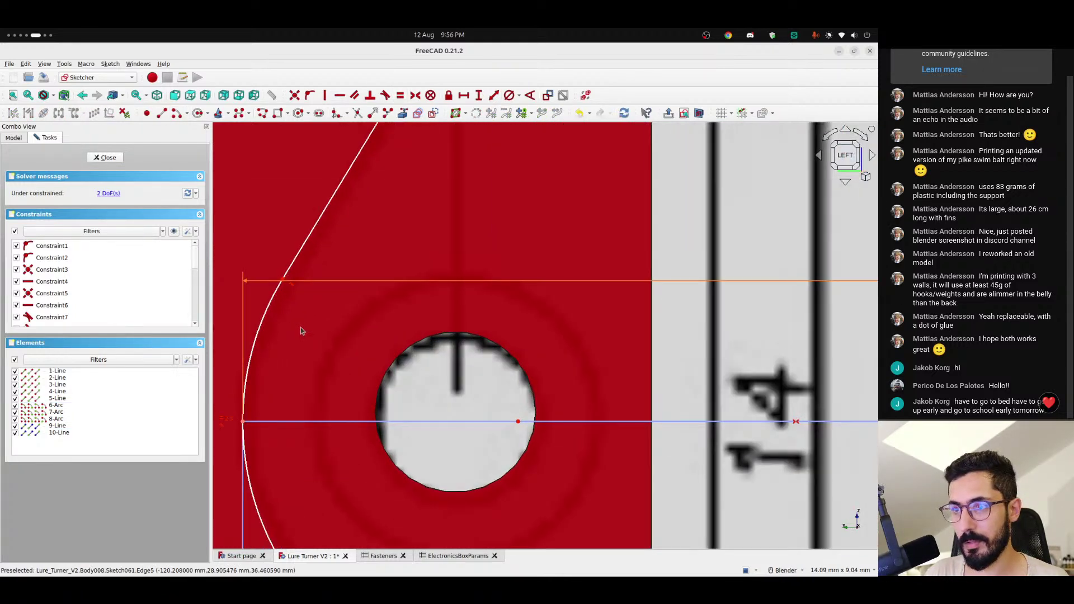
pyautogui.scroll(1, 306, 256)
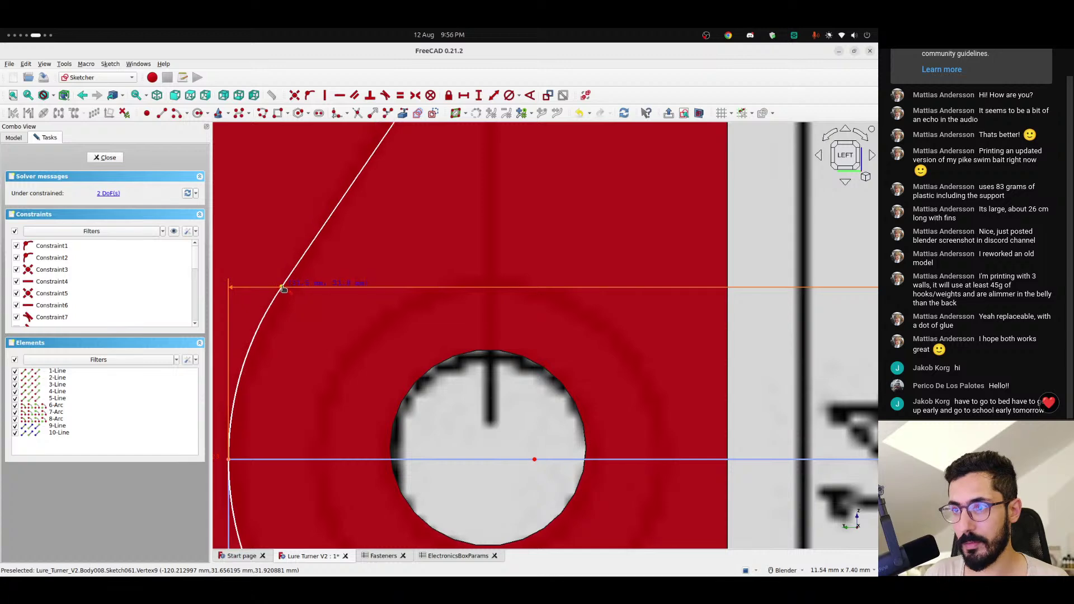
pyautogui.scroll(-4, 415, 187)
pyautogui.keyDown('shift'); pyautogui.moveTo(446, 169); pyautogui.dragTo(288, 430, button='middle'); pyautogui.keyUp('shift')
pyautogui.moveTo(392, 230); pyautogui.dragTo(357, 232)
pyautogui.scroll(7, 585, 213)
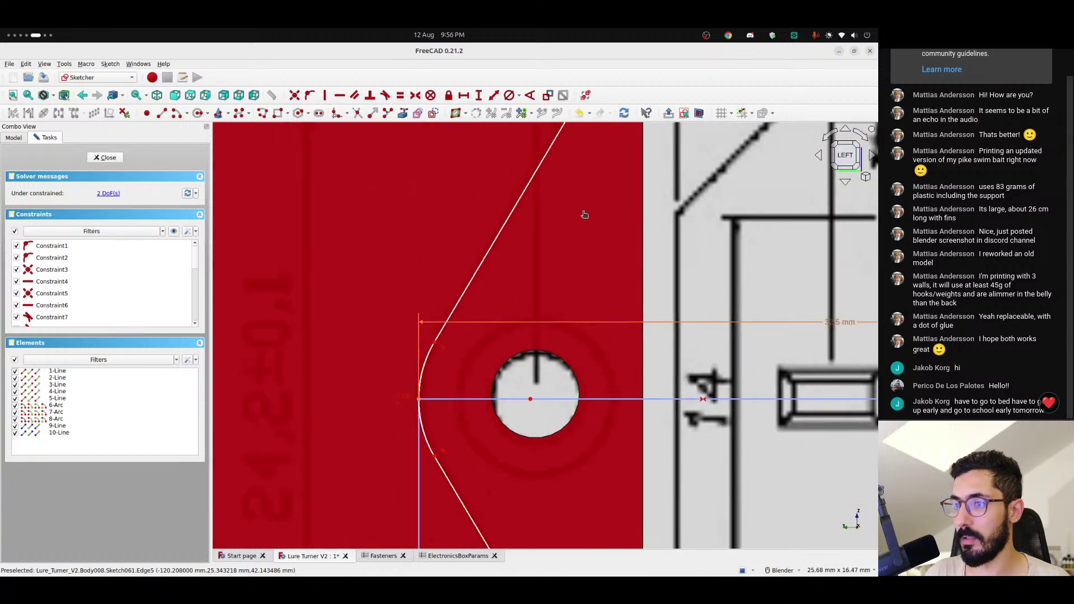
# - Shift the lower corner arc's end point on the bottom edge slightly towards the nose to match the reference outline
pyautogui.scroll(-7, 462, 380)
pyautogui.moveTo(466, 423)
pyautogui.keyDown('shift'); pyautogui.mouseDown(button='middle')
pyautogui.moveTo(396, 280)
pyautogui.moveTo(346, 216)
pyautogui.mouseUp(button='middle'); pyautogui.keyUp('shift')
pyautogui.scroll(7, 354, 327)
pyautogui.scroll(-8, 336, 314)
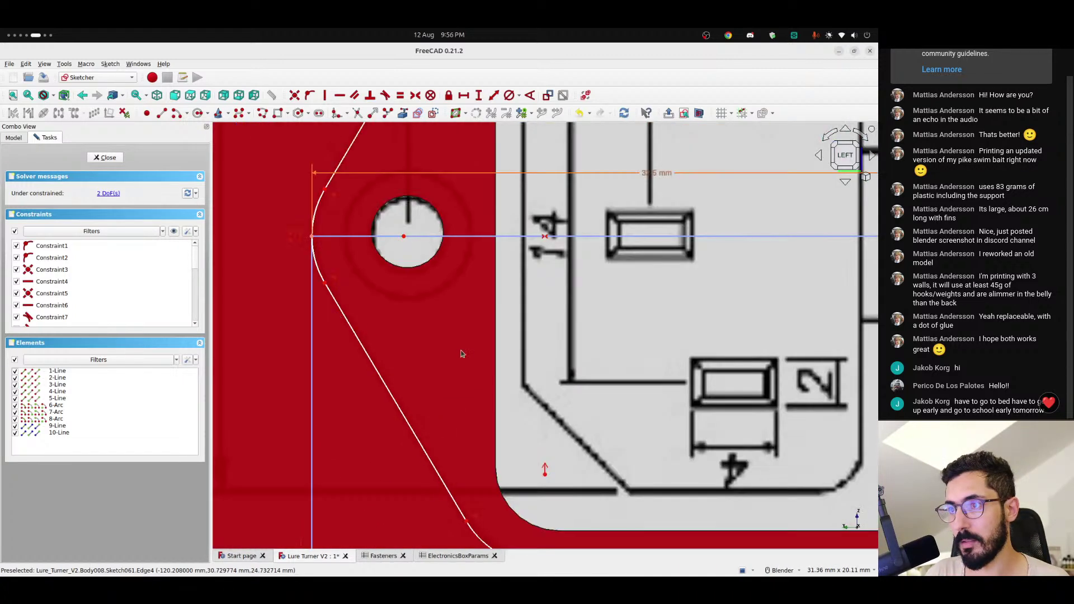
pyautogui.keyDown('shift'); pyautogui.moveTo(464, 355); pyautogui.dragTo(346, 196, button='middle'); pyautogui.keyUp('shift')
pyautogui.scroll(4, 398, 406)
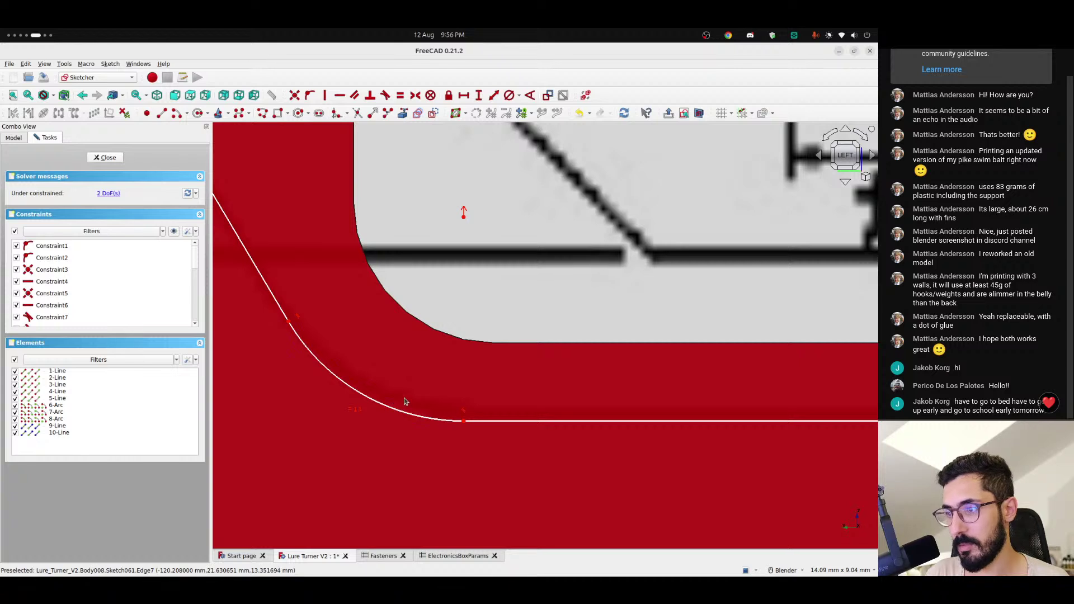
pyautogui.moveTo(463, 423)
pyautogui.mouseDown()
pyautogui.moveTo(475, 417)
pyautogui.moveTo(459, 419)
pyautogui.mouseUp()
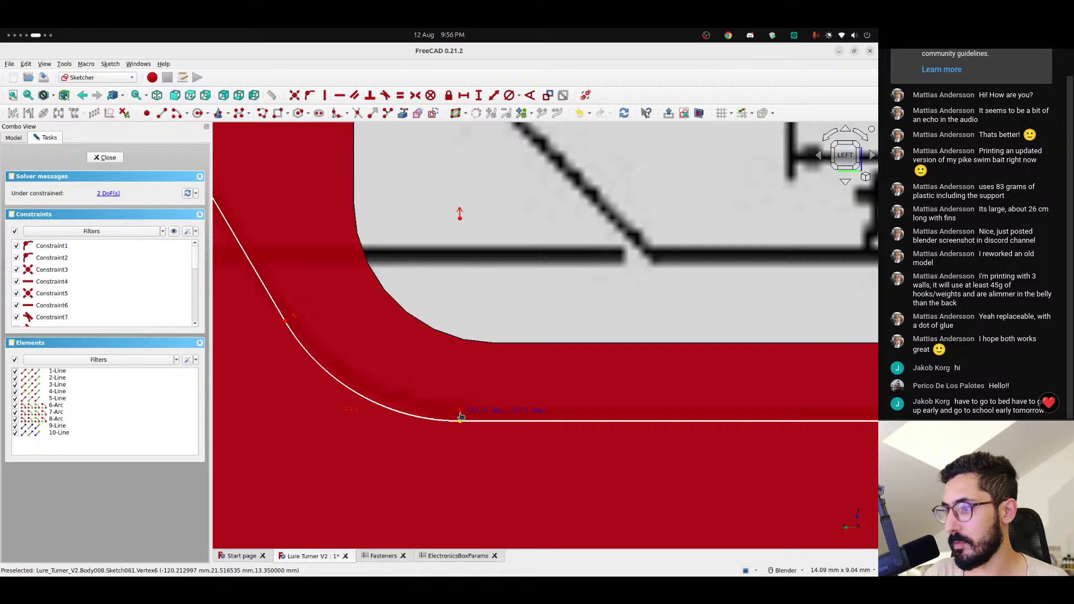
# - Examine how closely the nose and upper corner arcs follow the flange outline in the reference drawing
pyautogui.scroll(-4, 454, 421)
pyautogui.keyDown('shift'); pyautogui.moveTo(365, 224); pyautogui.dragTo(544, 515, button='middle'); pyautogui.keyUp('shift')
pyautogui.scroll(5, 451, 327)
pyautogui.scroll(-3, 412, 338)
pyautogui.scroll(-2, 411, 338)
pyautogui.moveTo(554, 193)
pyautogui.keyDown('shift'); pyautogui.mouseDown(button='middle')
pyautogui.moveTo(503, 269)
pyautogui.moveTo(357, 438)
pyautogui.mouseUp(button='middle'); pyautogui.keyUp('shift')
pyautogui.scroll(5, 369, 341)
pyautogui.scroll(-10, 368, 344)
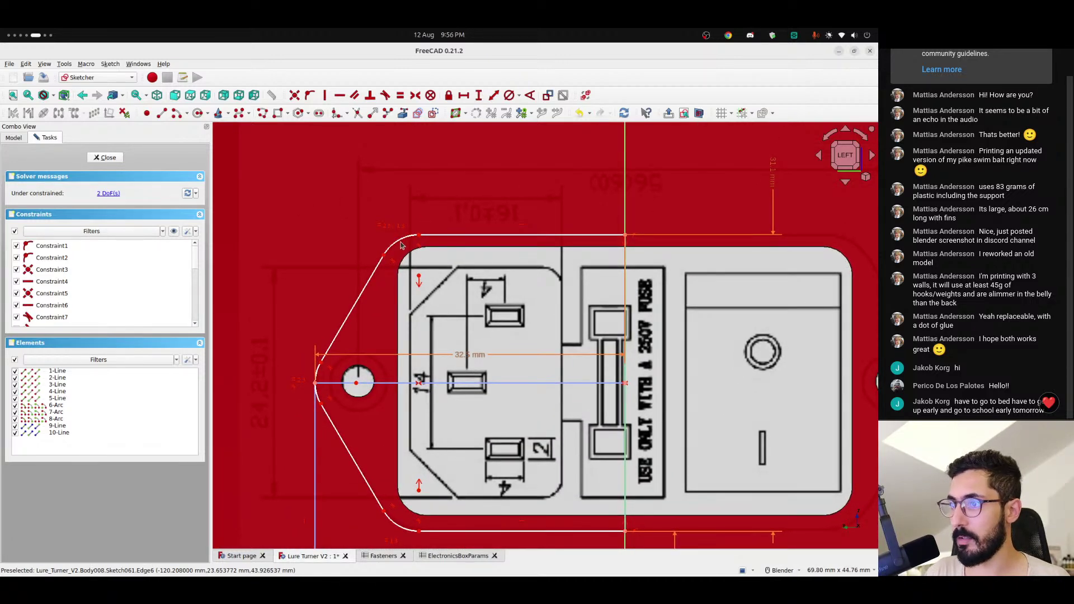
# - Copy the upper corner arc's radius value from a new radius constraint and discard that constraint
pyautogui.click(398, 242)
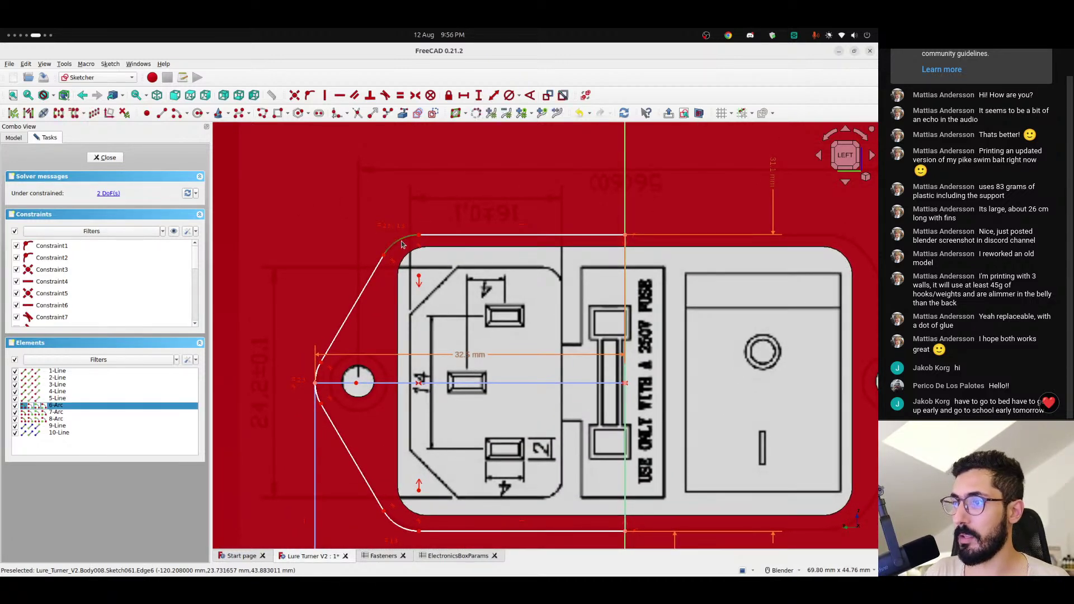
pyautogui.click(519, 96)
pyautogui.click(531, 109)
pyautogui.hotkey('ctrl', 'c')
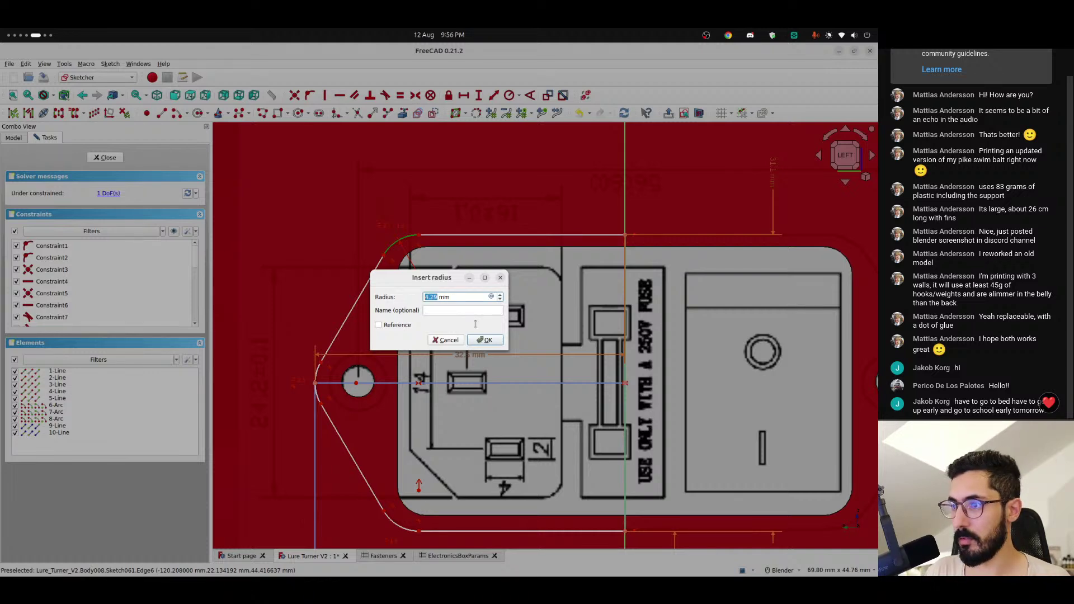
pyautogui.click(501, 278)
# - Insert two blank rows between the InletOuterHeight row and the Switch heading in the ElectronicsBoxParams spreadsheet
pyautogui.click(456, 556)
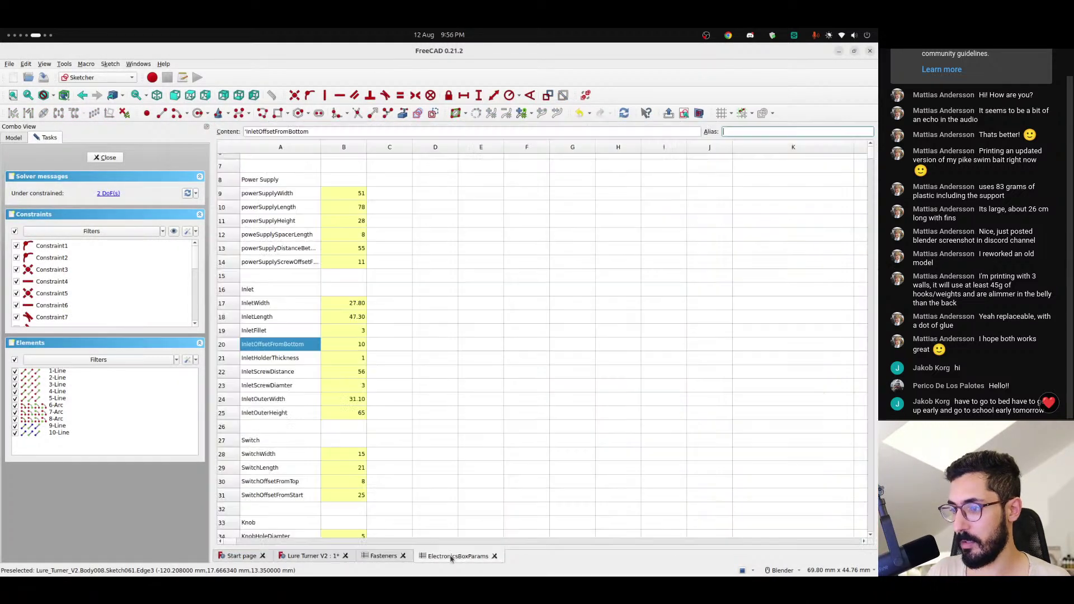
pyautogui.click(280, 426)
pyautogui.rightClick(229, 428)
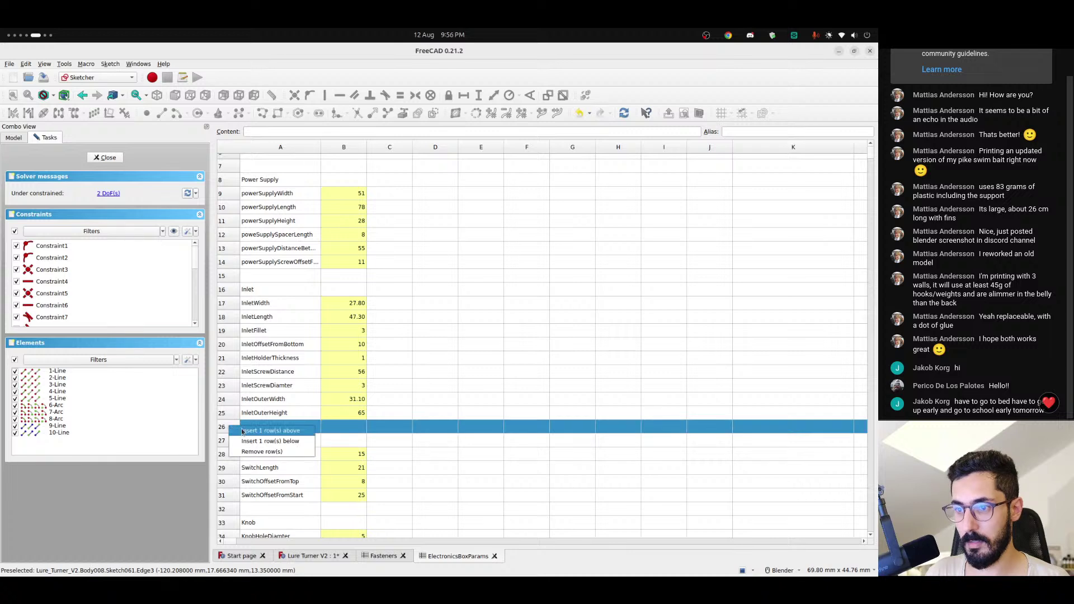
pyautogui.click(265, 440)
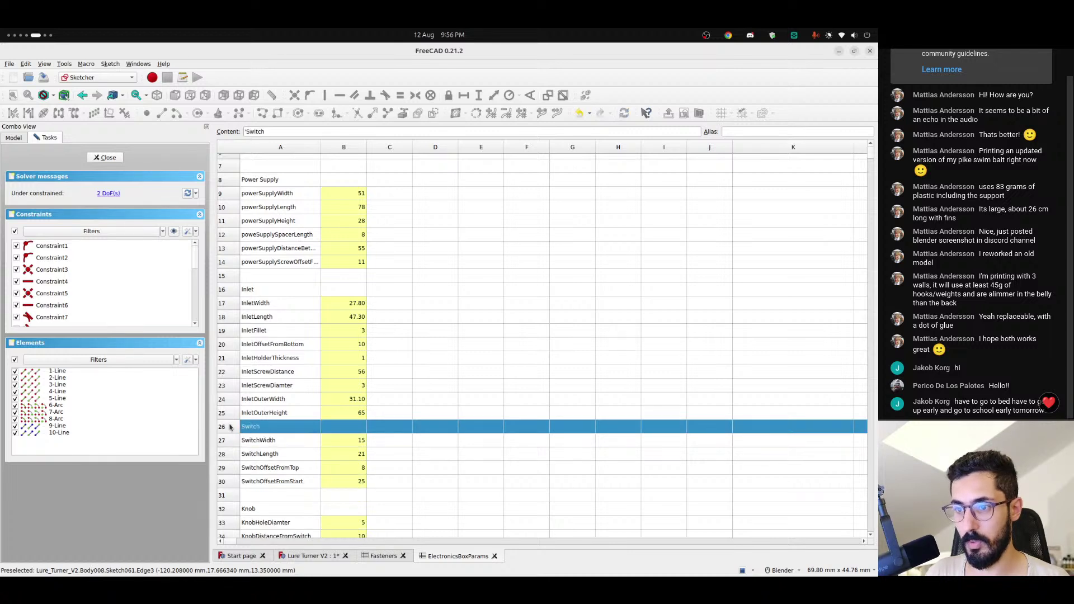
pyautogui.rightClick(226, 419)
pyautogui.click(255, 426)
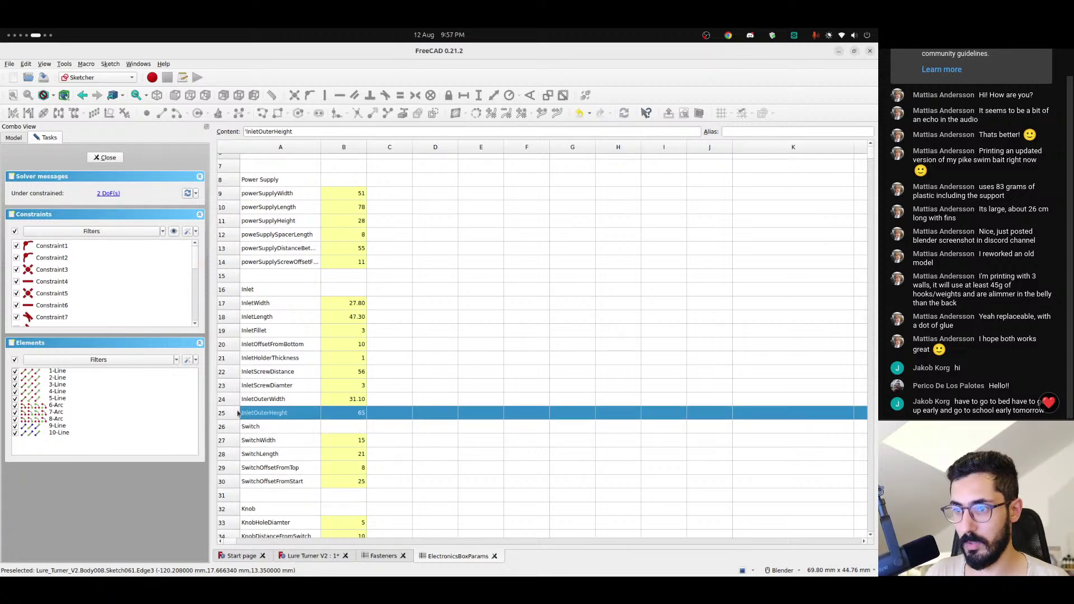
pyautogui.rightClick(229, 414)
pyautogui.click(257, 427)
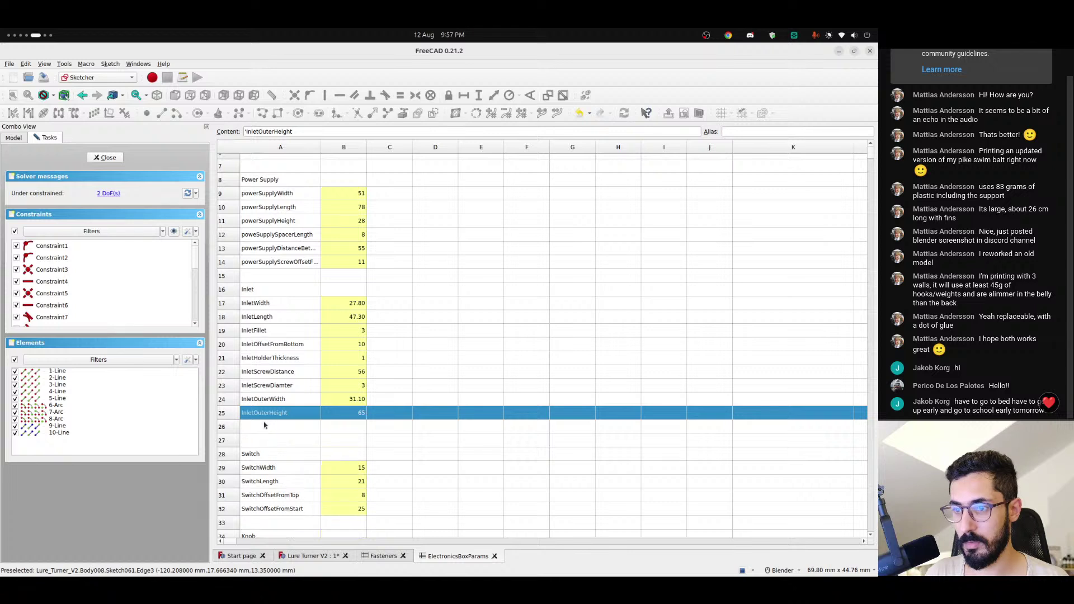
# - Enter the label InletOuterRadius in cell A26 and try to paste the copied radius into cell B26
pyautogui.click(266, 426)
pyautogui.write('InletOuterRadius')
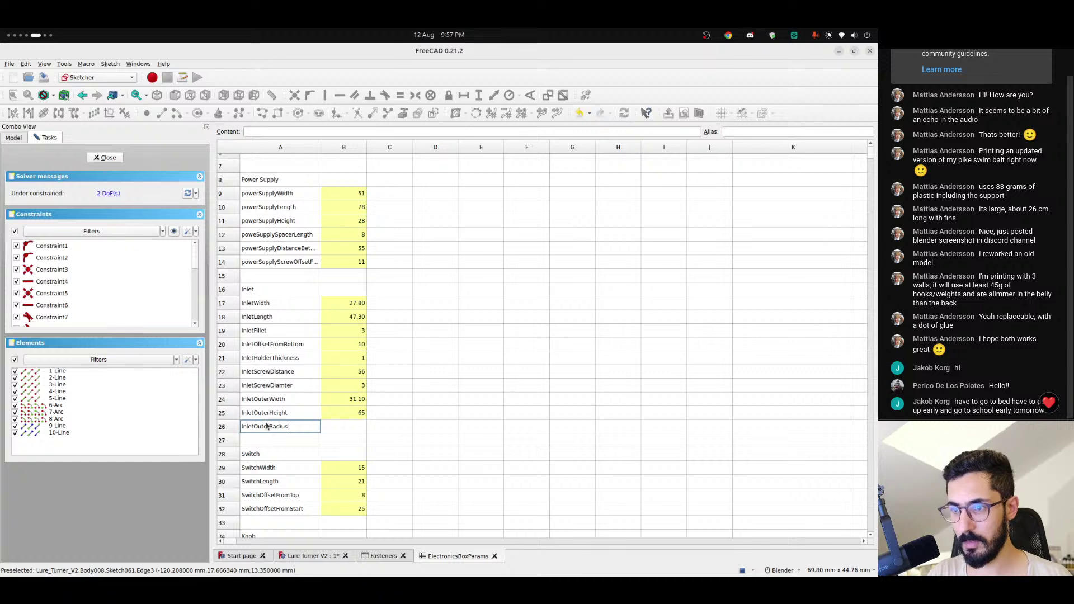
pyautogui.press('Tab')
pyautogui.click(289, 132)
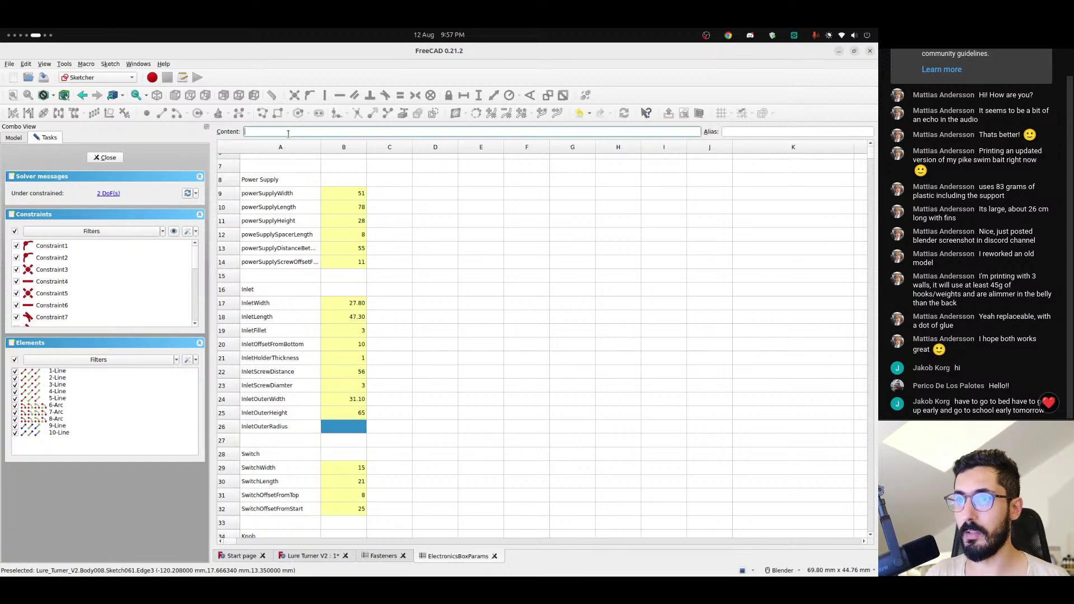
pyautogui.hotkey('ctrl', 'v')
# - Give cell B26 the alias InletOuterRadius and the value 4.29
pyautogui.click(278, 427)
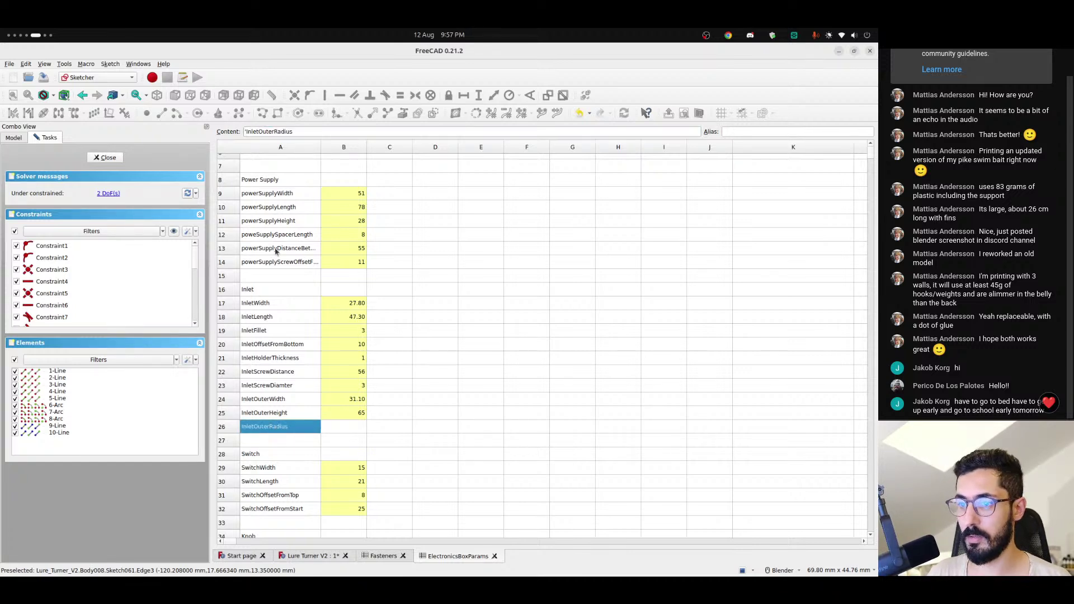
pyautogui.doubleClick(260, 132)
pyautogui.hotkey('ctrl', 'c')
pyautogui.click(350, 429)
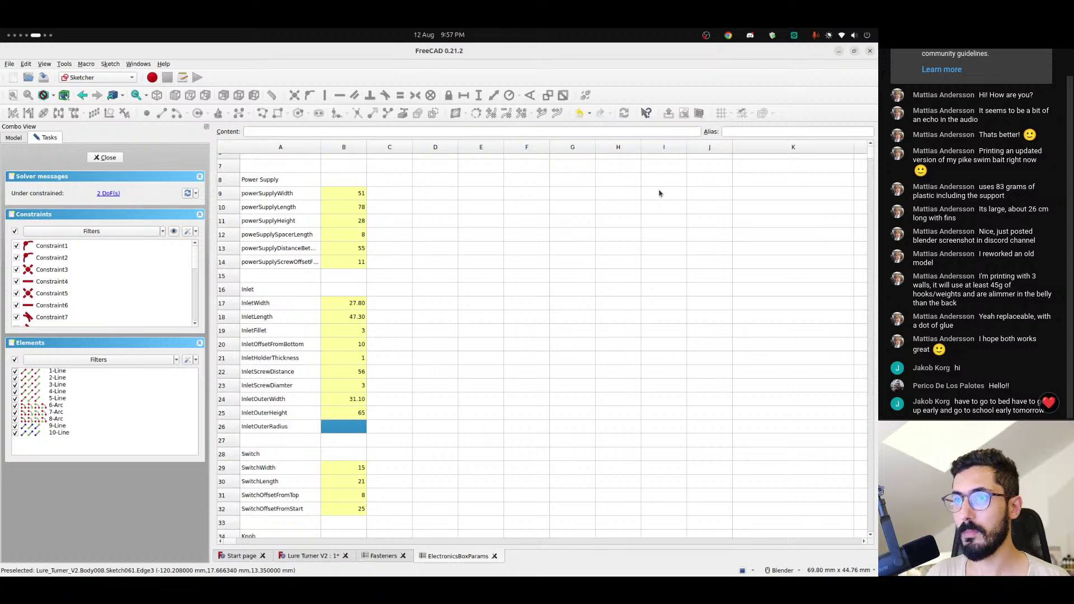
pyautogui.click(755, 133)
pyautogui.hotkey('ctrl', 'v')
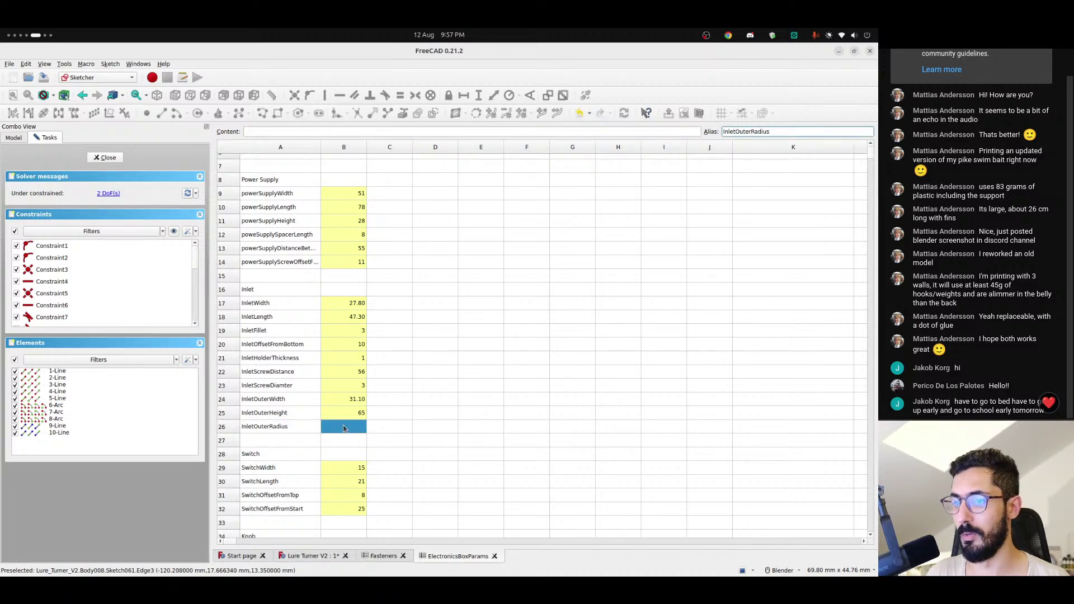
pyautogui.press('Return')
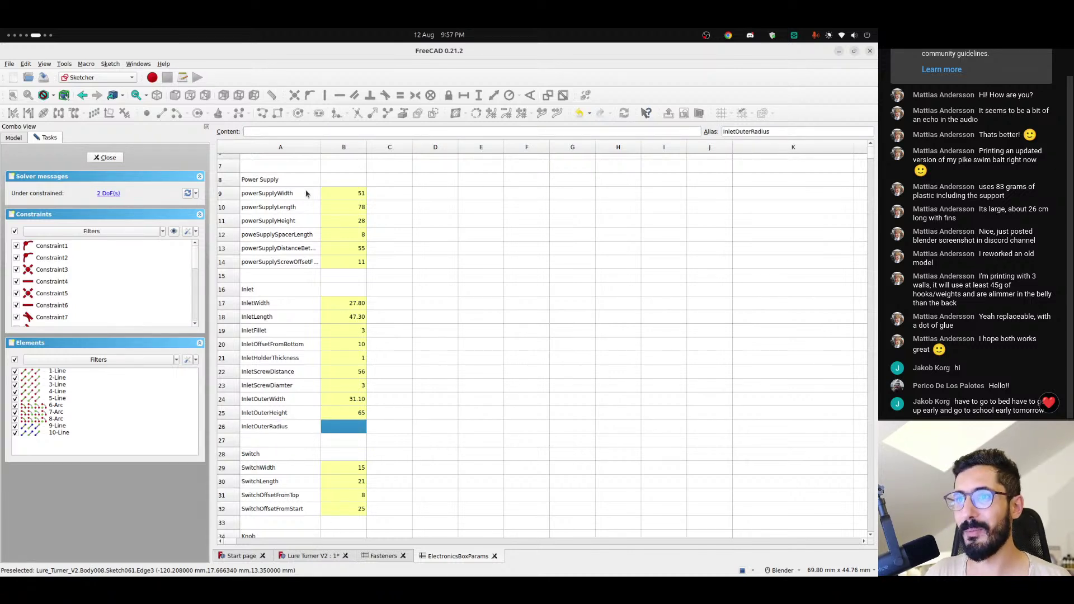
pyautogui.click(276, 134)
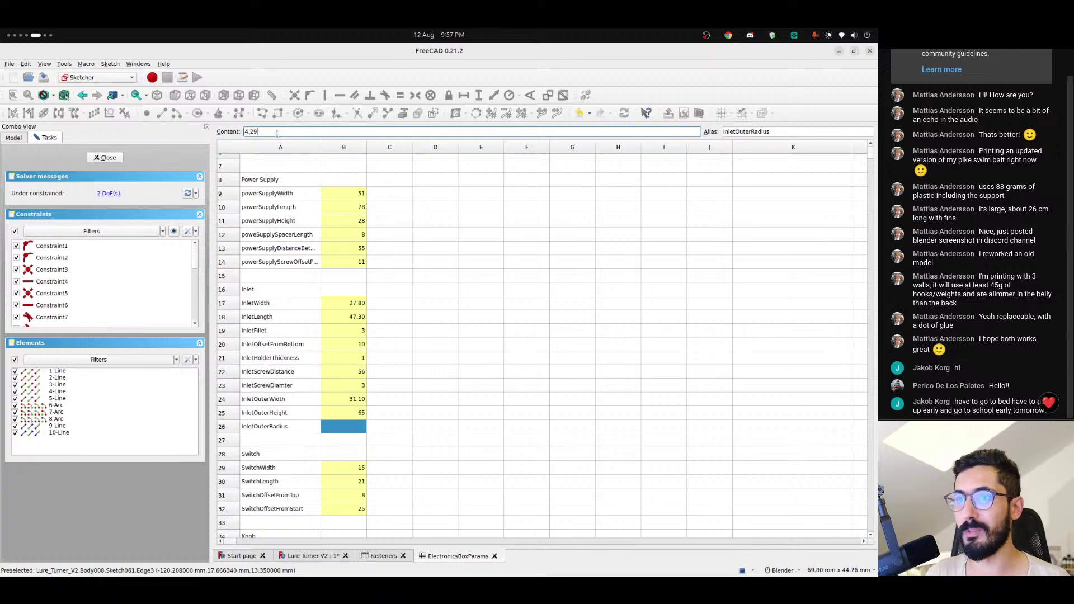
pyautogui.press('Return')
# - Constrain the upper corner arc's radius in the Lure Turner V2 sketch with the formula <<ElectronicsBoxParams>>.InletOuterRadius
pyautogui.click(313, 556)
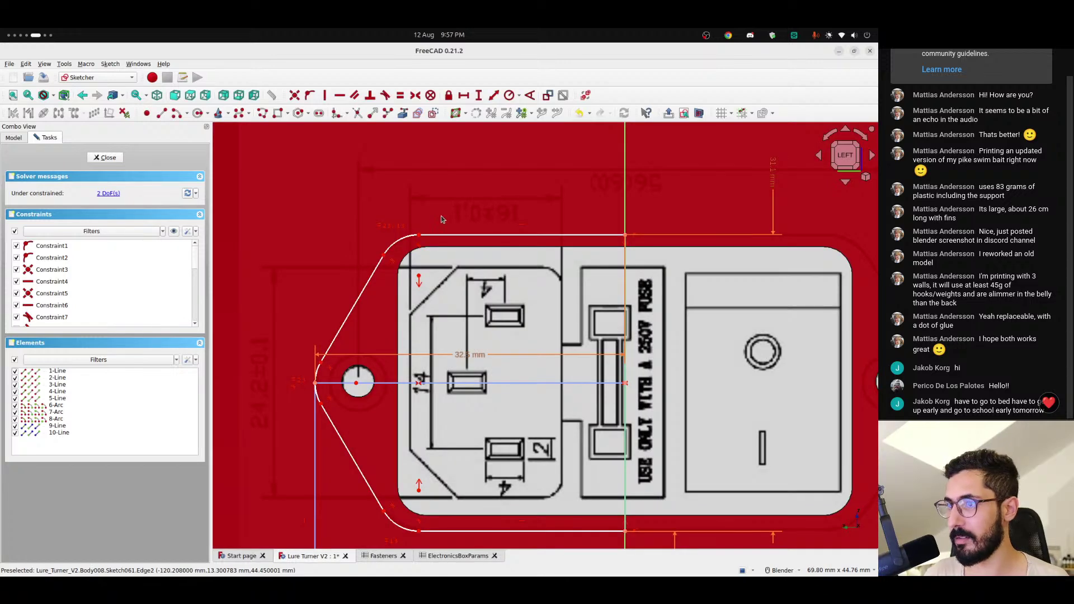
pyautogui.click(397, 242)
pyautogui.click(509, 95)
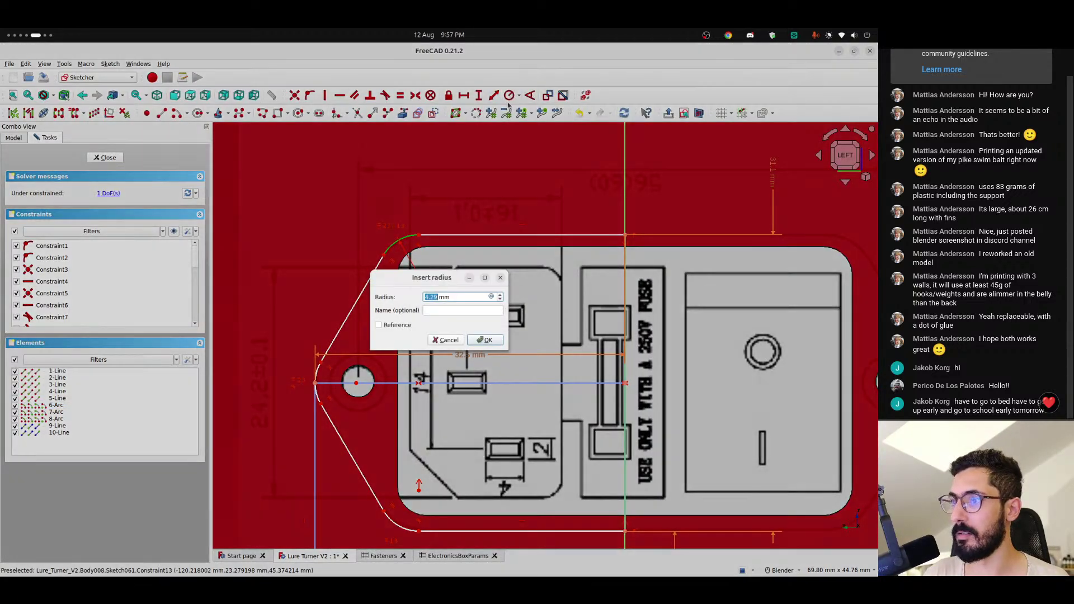
pyautogui.click(491, 297)
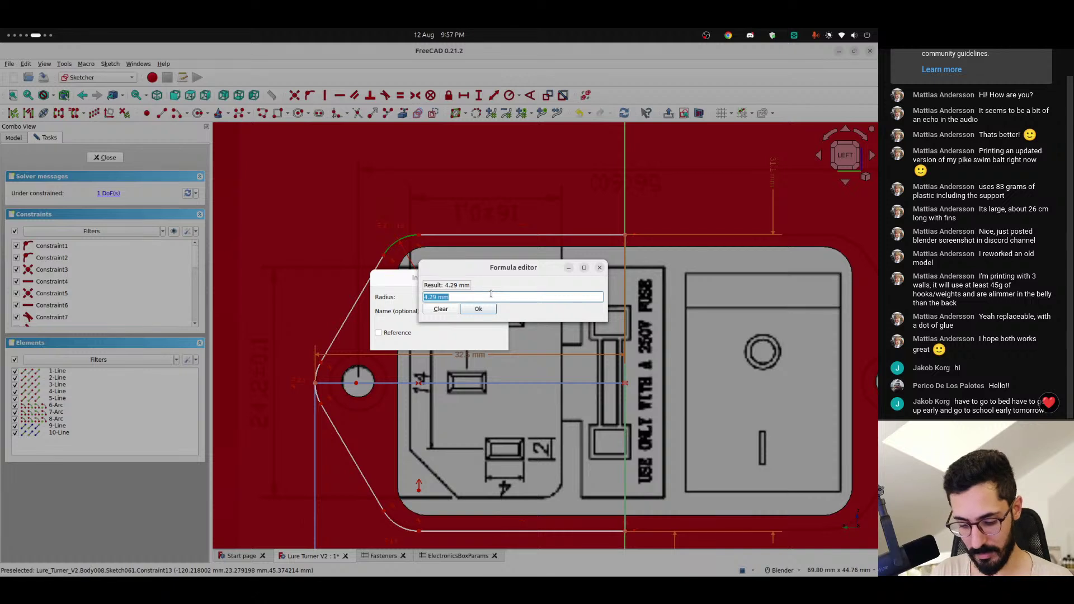
pyautogui.write('<<')
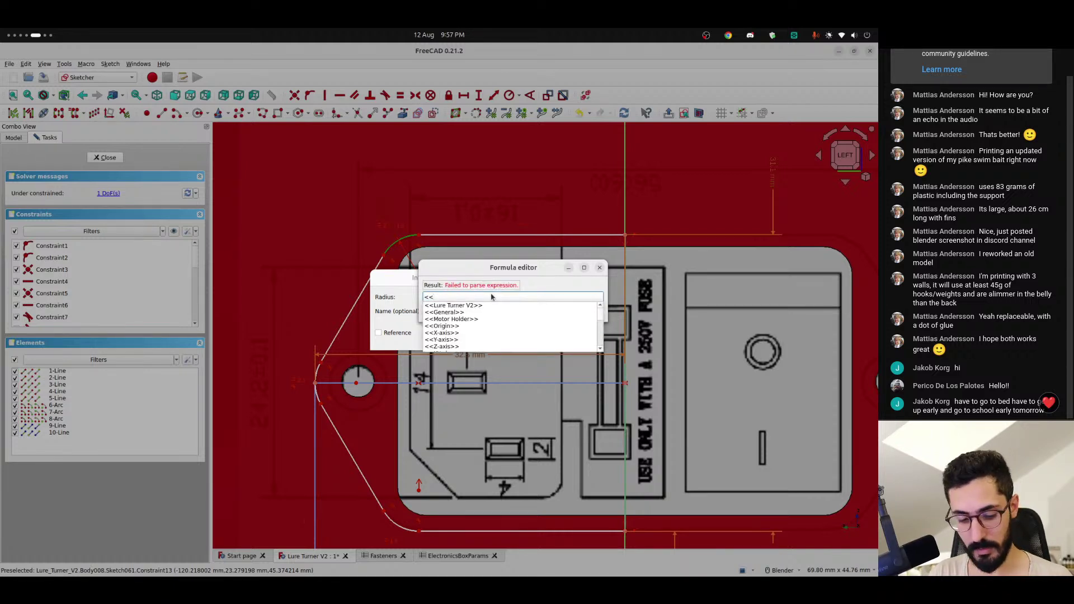
pyautogui.write('ElectronicsBoxParams>>.inle')
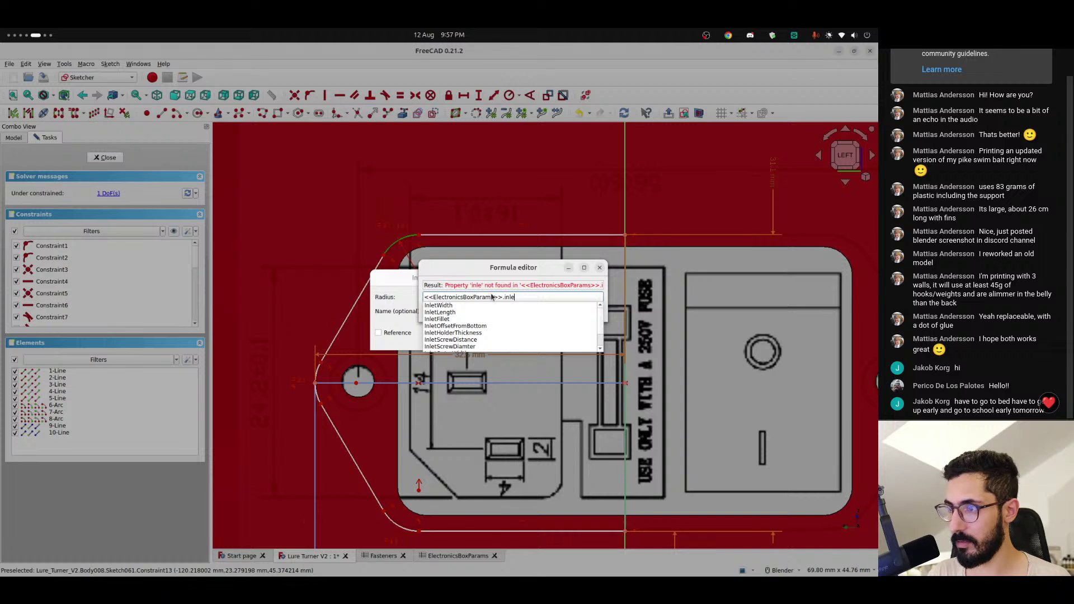
pyautogui.write('oute')
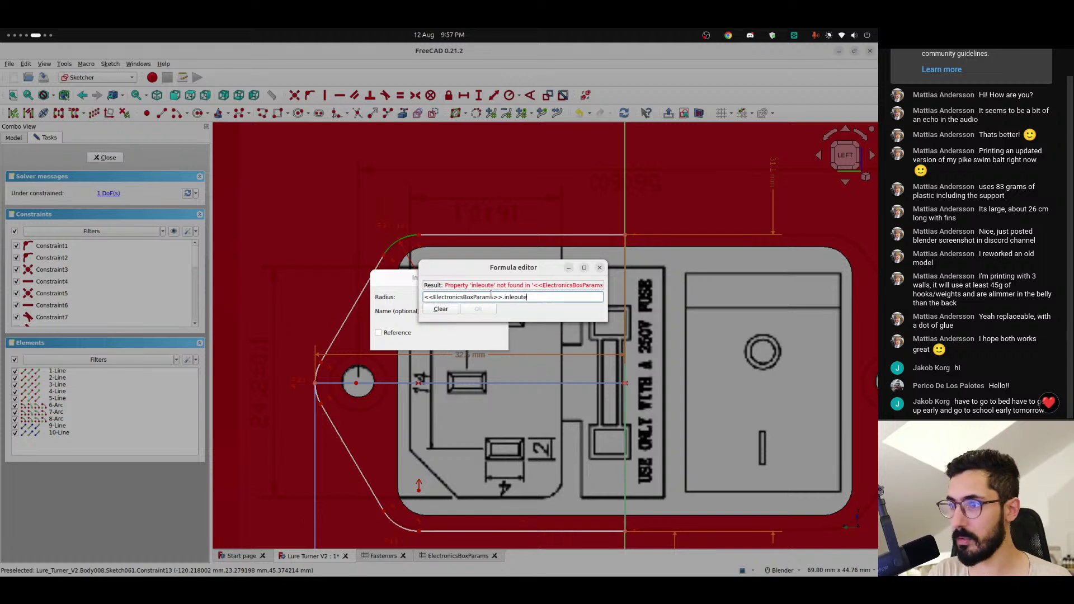
pyautogui.press('BackSpace')
pyautogui.press('BackSpace')
pyautogui.press('BackSpace')
pyautogui.write('tOuter')
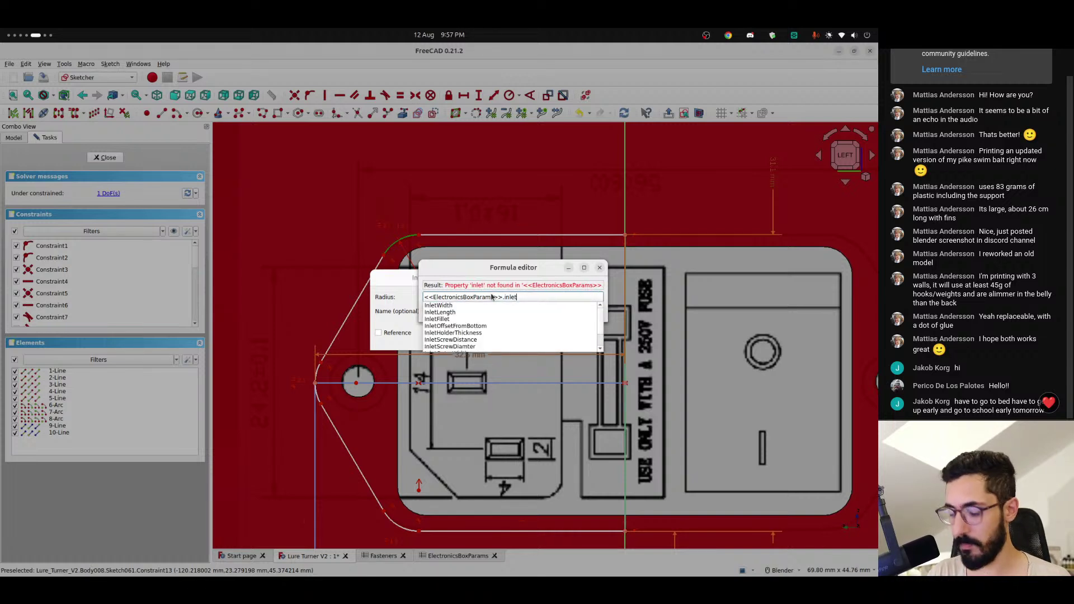
pyautogui.press('Down')
pyautogui.press('Down')
pyautogui.press('Down')
pyautogui.press('Return')
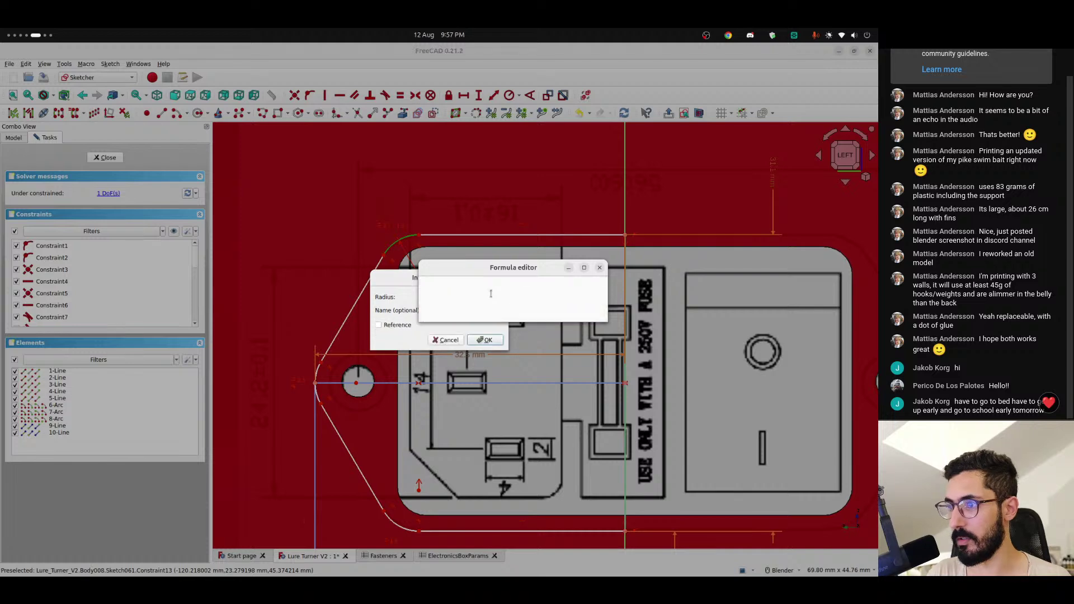
pyautogui.press('Return')
pyautogui.press('Return')
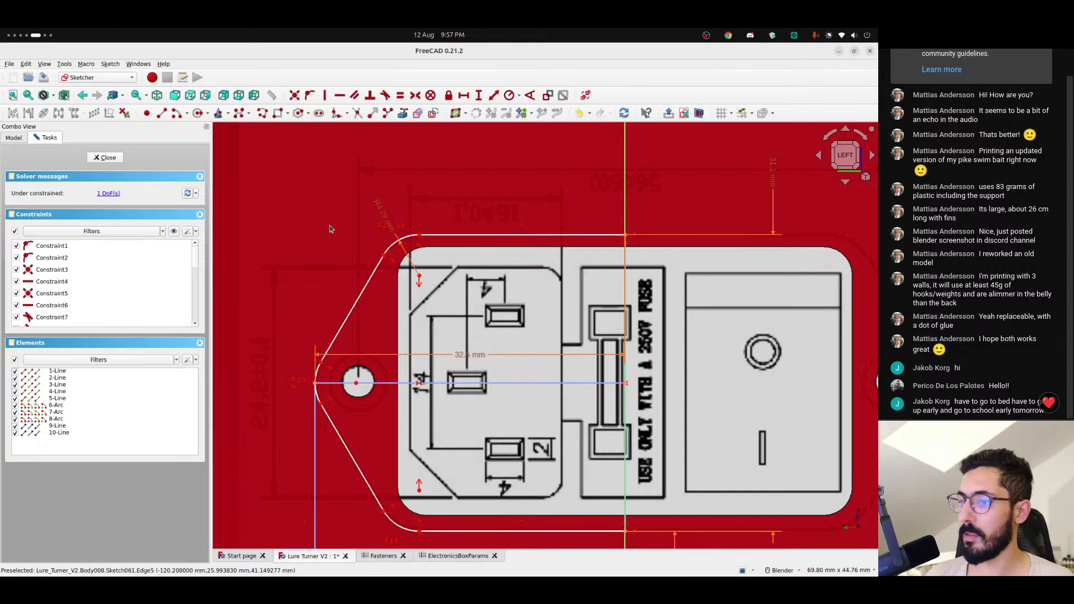
# - Shift the upper corner arc and its end points along the outline to match the flange in the reference drawing
pyautogui.scroll(2, 403, 246)
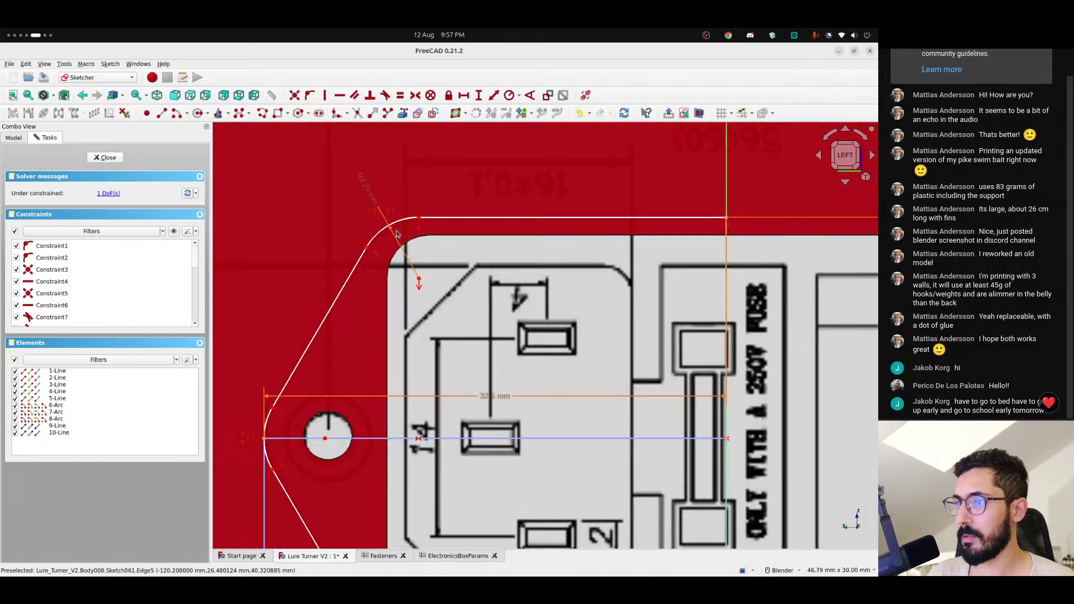
pyautogui.moveTo(397, 232); pyautogui.dragTo(462, 233)
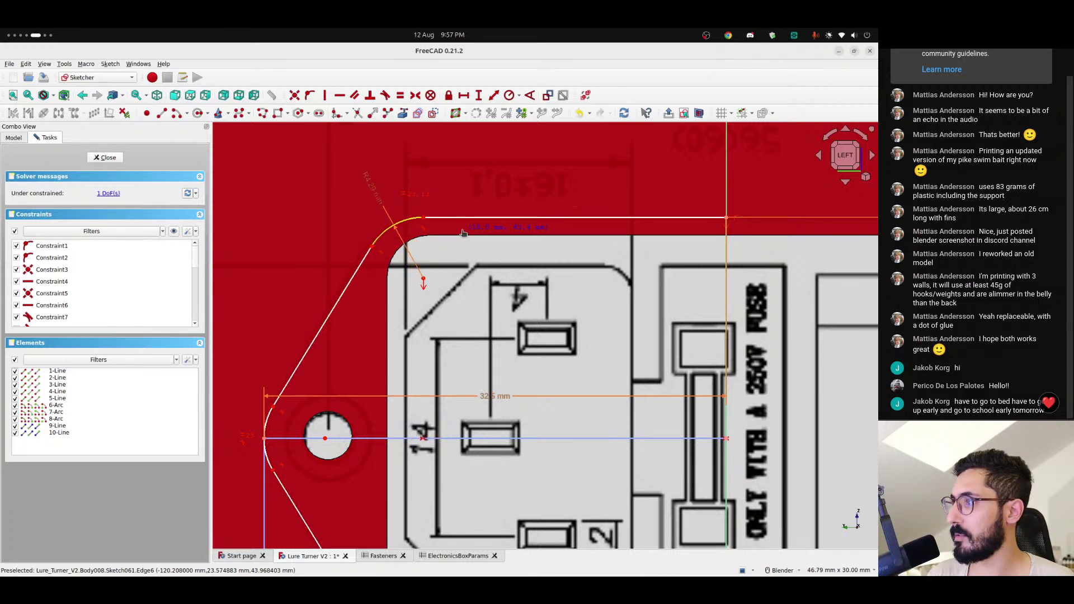
pyautogui.scroll(-3, 398, 274)
pyautogui.moveTo(394, 249); pyautogui.dragTo(434, 256)
pyautogui.scroll(2, 345, 316)
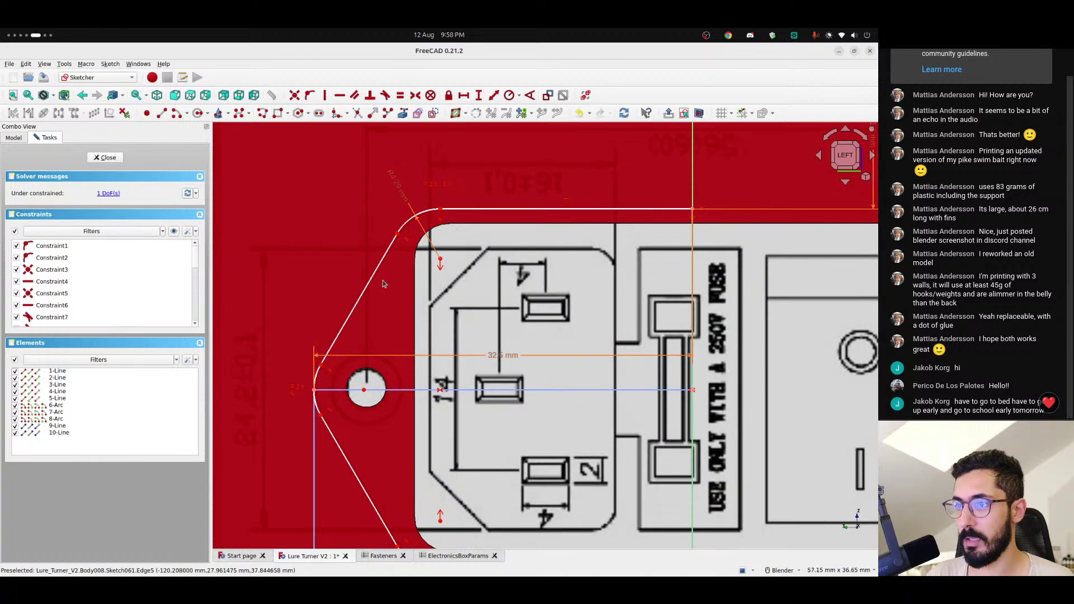
pyautogui.moveTo(346, 273)
pyautogui.mouseDown()
pyautogui.moveTo(374, 279)
pyautogui.moveTo(458, 230)
pyautogui.moveTo(510, 215)
pyautogui.moveTo(441, 212)
pyautogui.mouseUp()
pyautogui.click(436, 210)
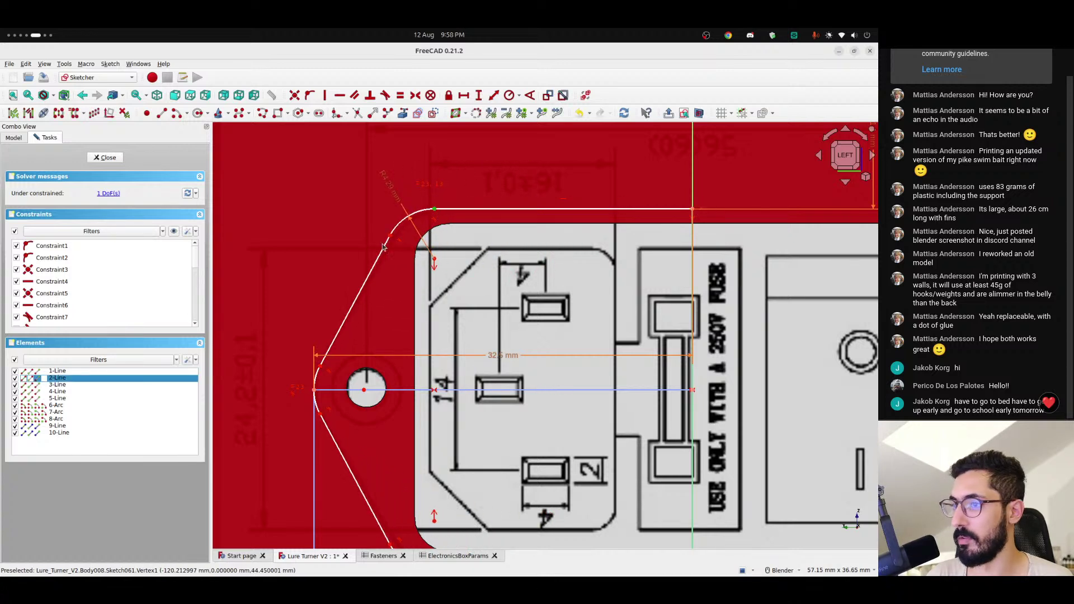
pyautogui.moveTo(390, 236); pyautogui.dragTo(398, 245)
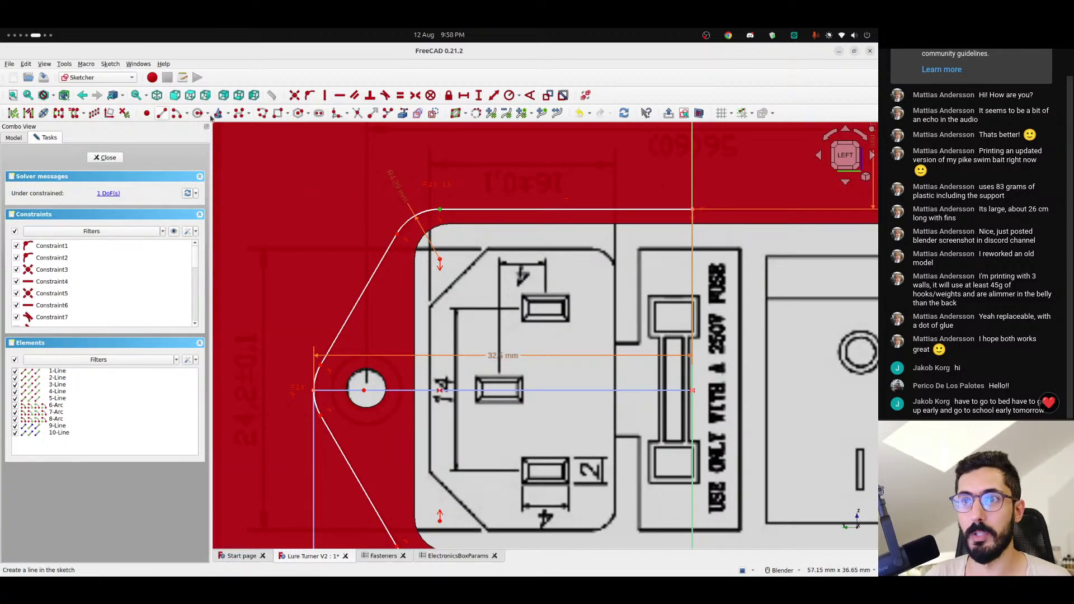
# - Leave the sketch and reopen Sketch061 for editing, viewed from the left side of the model
pyautogui.click(530, 96)
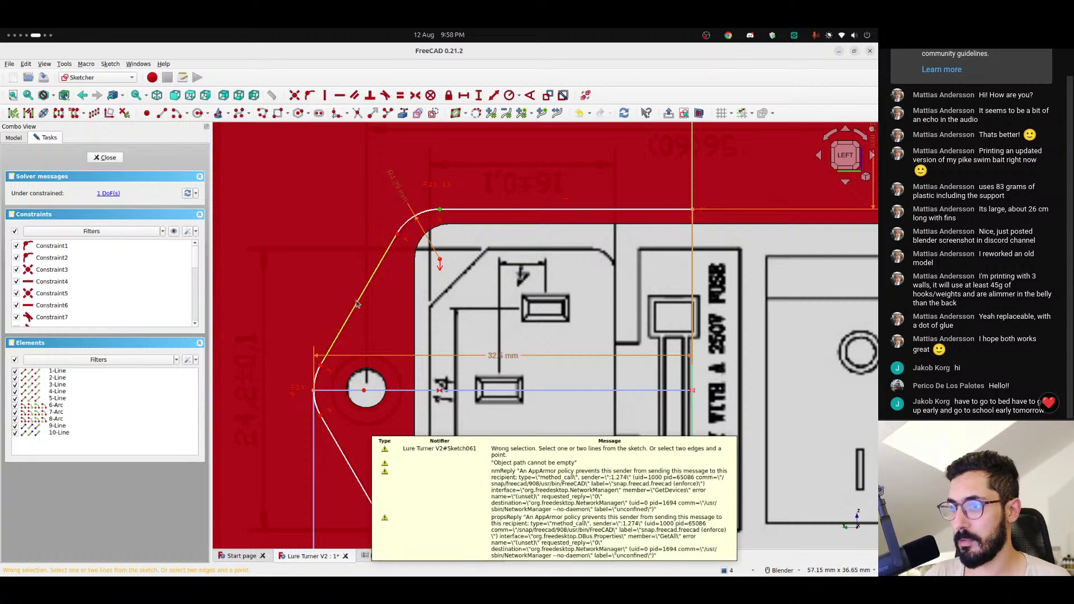
pyautogui.press('Escape')
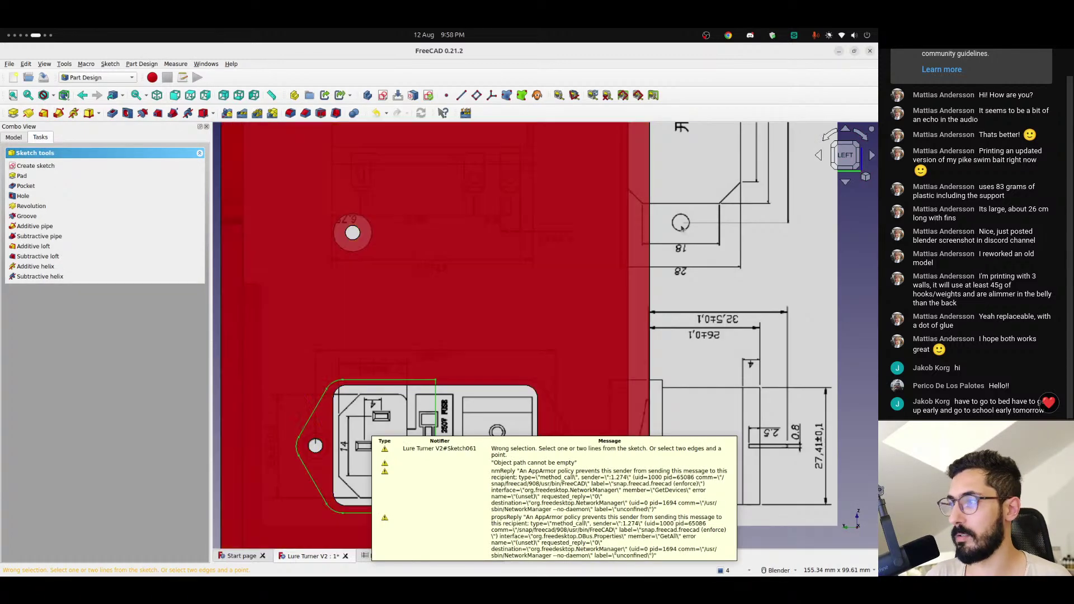
pyautogui.click(13, 137)
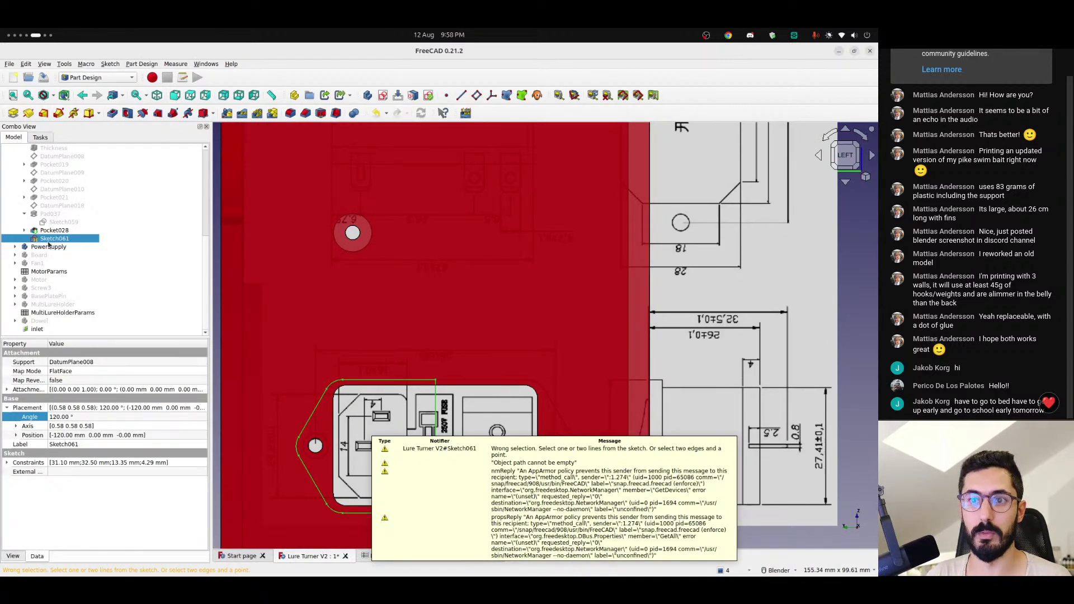
pyautogui.doubleClick(50, 239)
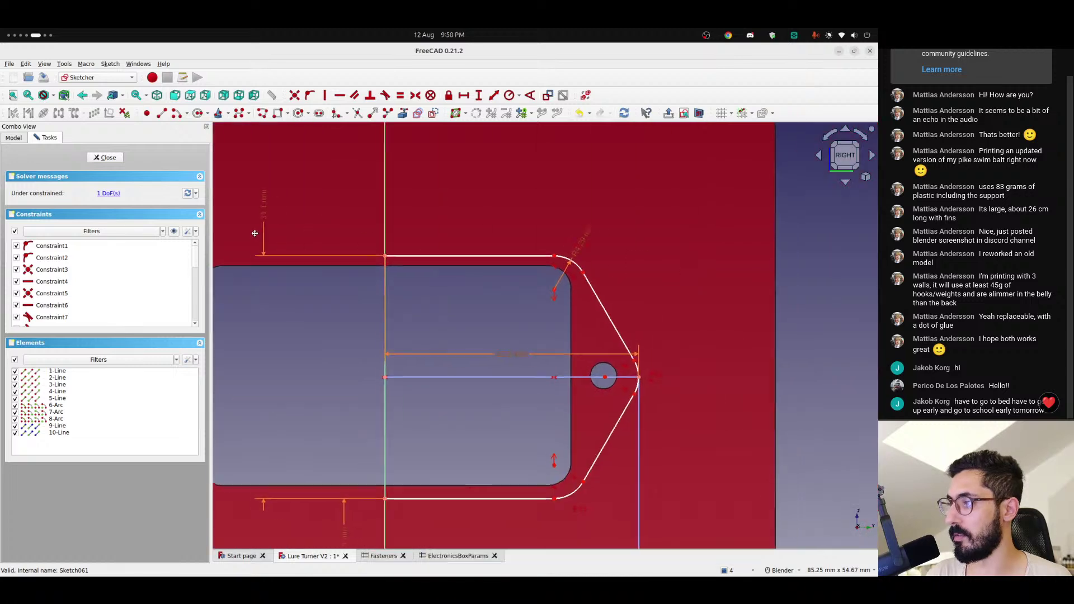
pyautogui.keyDown('shift'); pyautogui.moveTo(255, 234); pyautogui.dragTo(250, 230, button='middle'); pyautogui.keyUp('shift')
pyautogui.scroll(2, 635, 353)
pyautogui.keyDown('shift'); pyautogui.moveTo(554, 330); pyautogui.dragTo(455, 267, button='middle'); pyautogui.keyUp('shift')
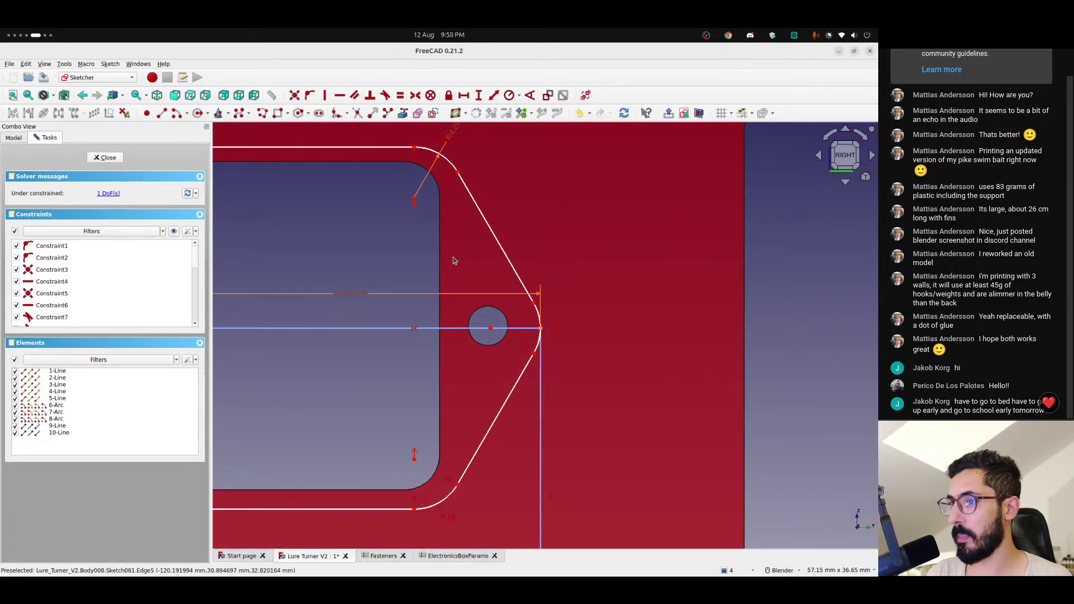
pyautogui.click(871, 158)
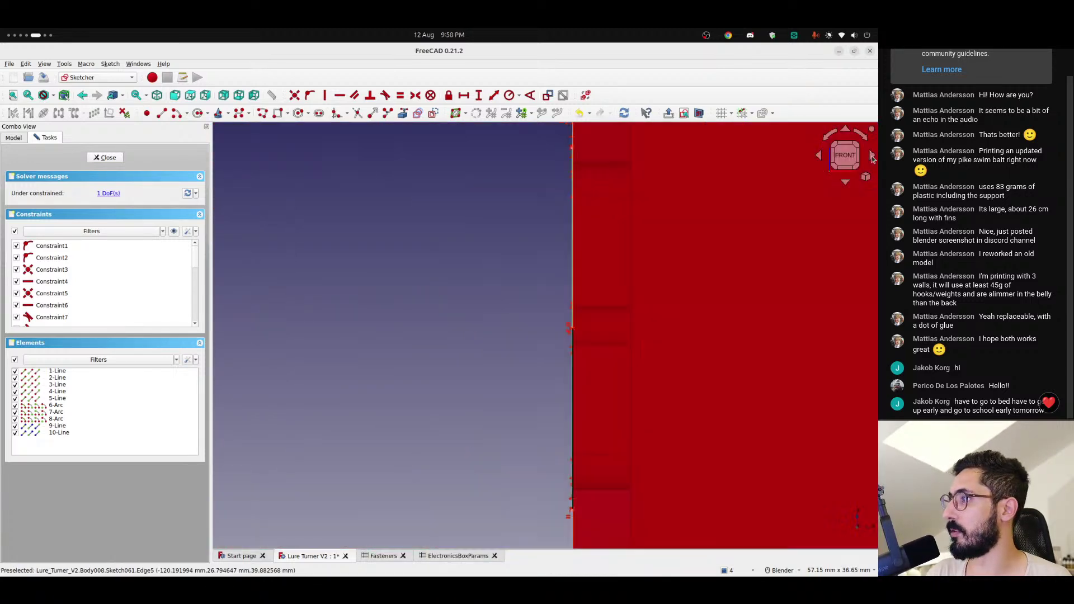
pyautogui.click(872, 159)
pyautogui.keyDown('shift'); pyautogui.moveTo(628, 261); pyautogui.dragTo(458, 254, button='middle'); pyautogui.keyUp('shift')
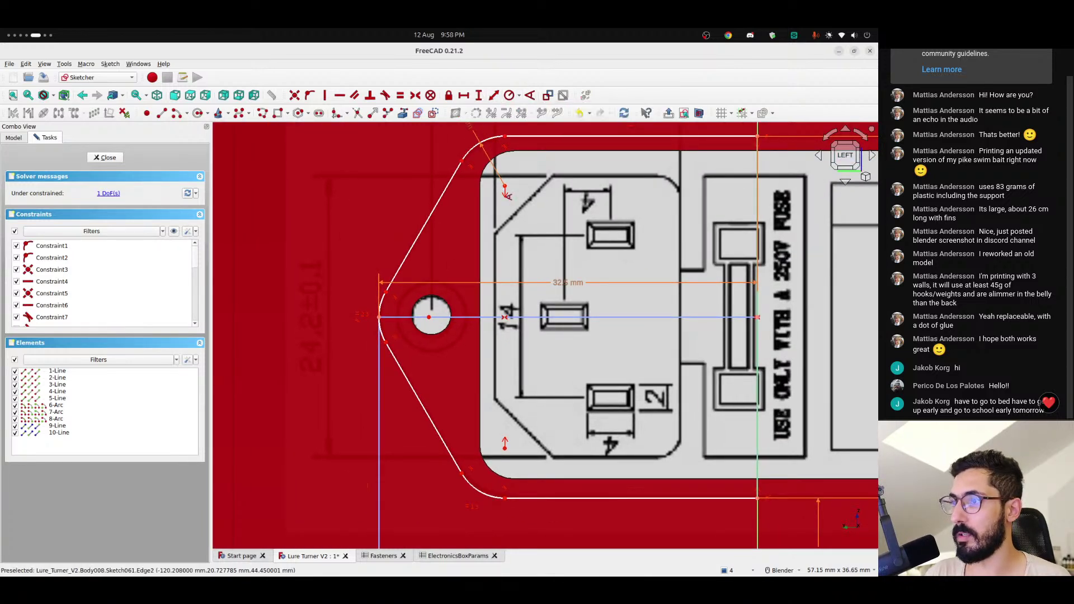
# - Add an angle constraint between the upper slanted line and the horizontal construction line to fully constrain the inlet outline
pyautogui.click(420, 231)
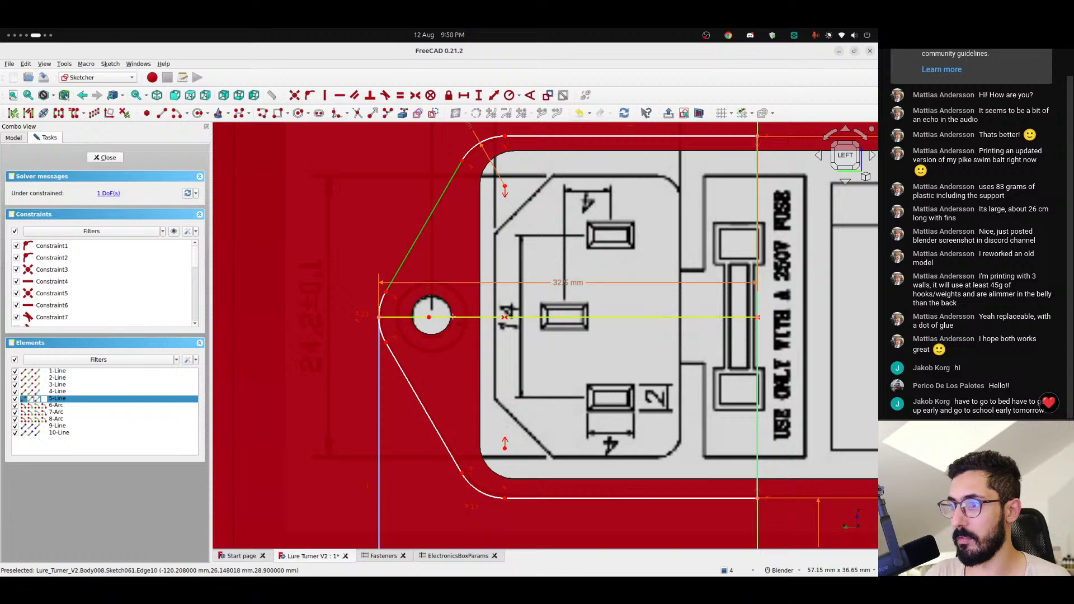
pyautogui.click(453, 317)
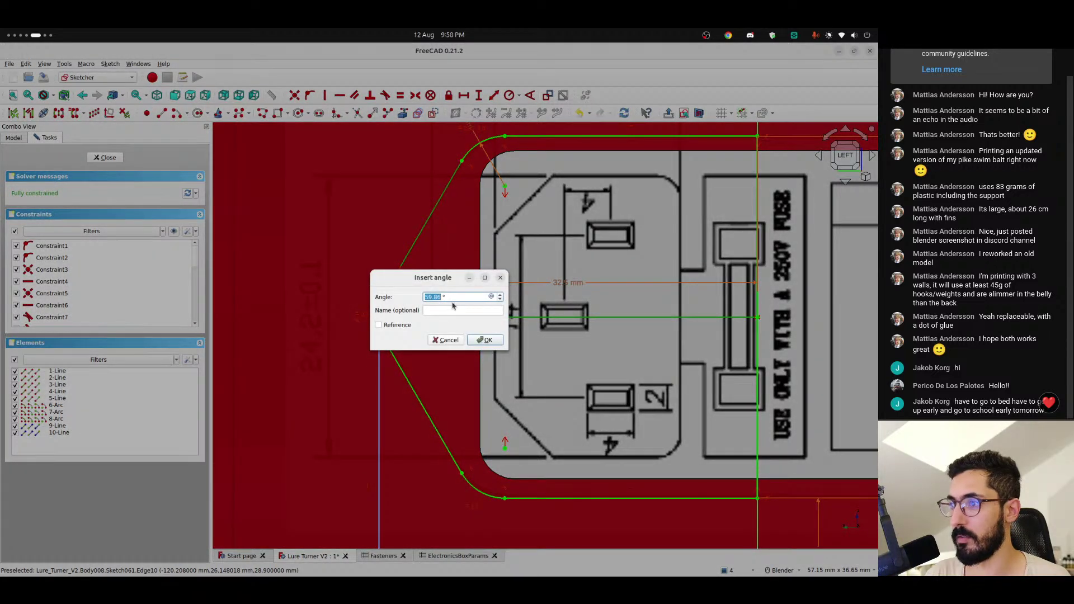
pyautogui.click(500, 279)
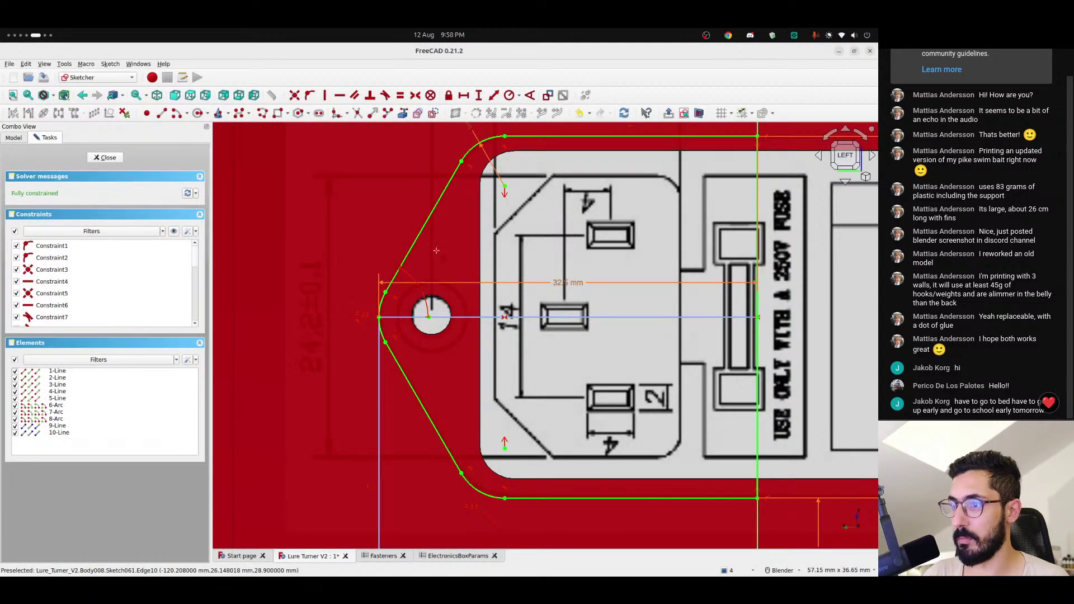
# - Inspect the inlet outline's corner arcs, slanted lines and edges against the flange in the reference drawing
pyautogui.scroll(-2, 434, 256)
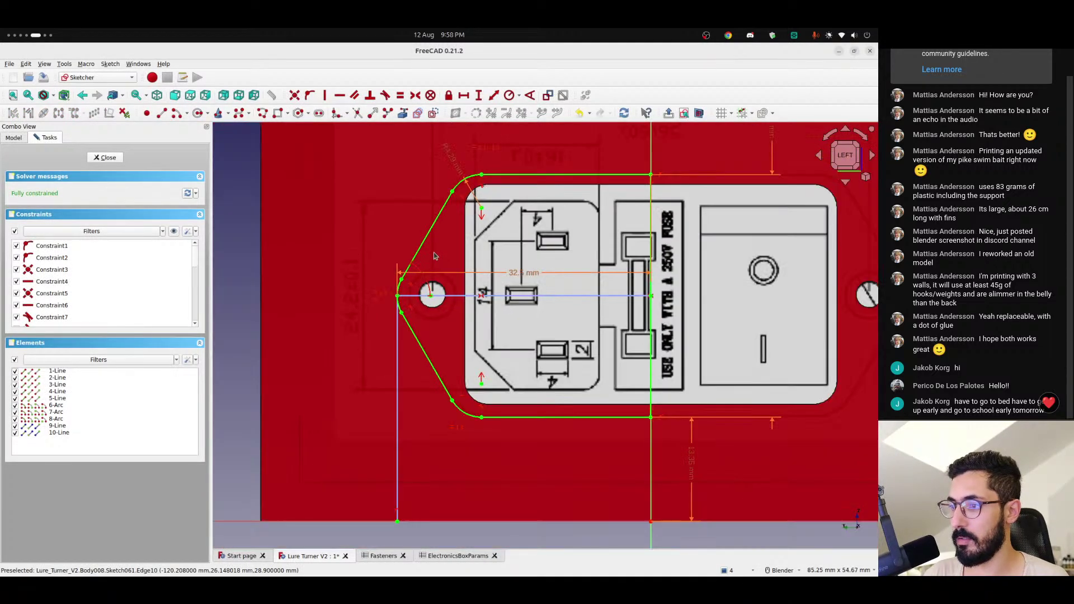
pyautogui.scroll(5, 448, 232)
pyautogui.moveTo(471, 179)
pyautogui.keyDown('shift'); pyautogui.mouseDown(button='middle')
pyautogui.moveTo(377, 434)
pyautogui.moveTo(284, 125)
pyautogui.mouseUp(button='middle'); pyautogui.keyUp('shift')
pyautogui.scroll(-3, 394, 400)
pyautogui.scroll(6, 398, 400)
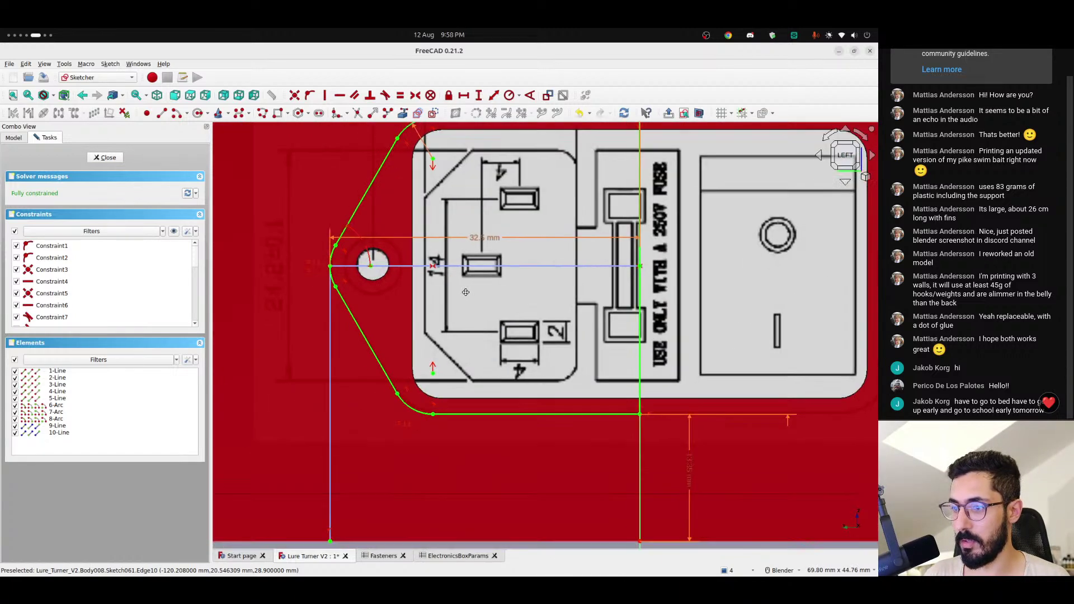
pyautogui.scroll(1, 396, 389)
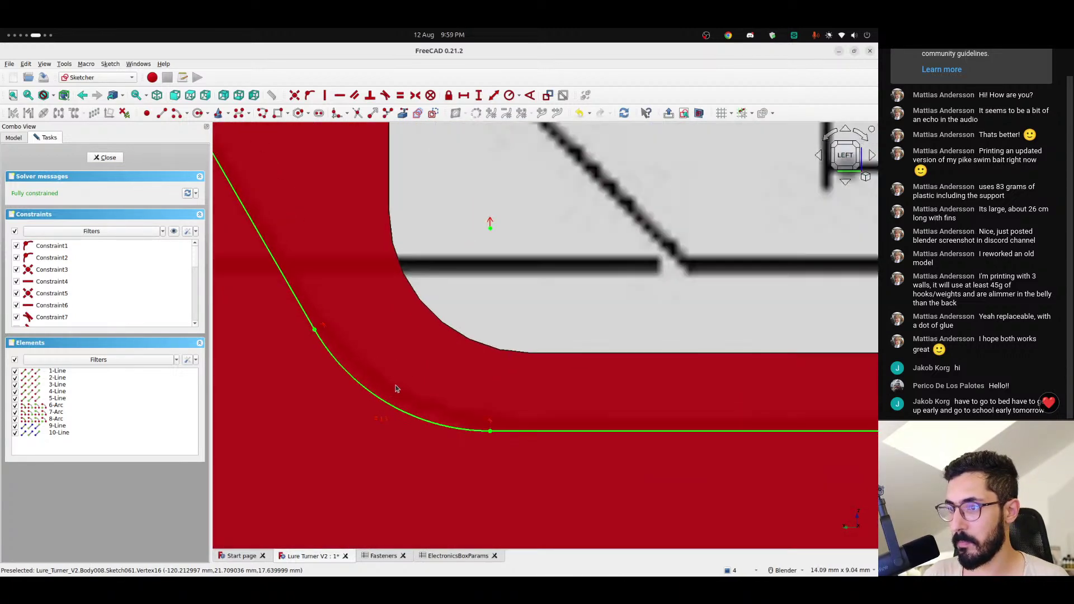
pyautogui.scroll(-8, 396, 388)
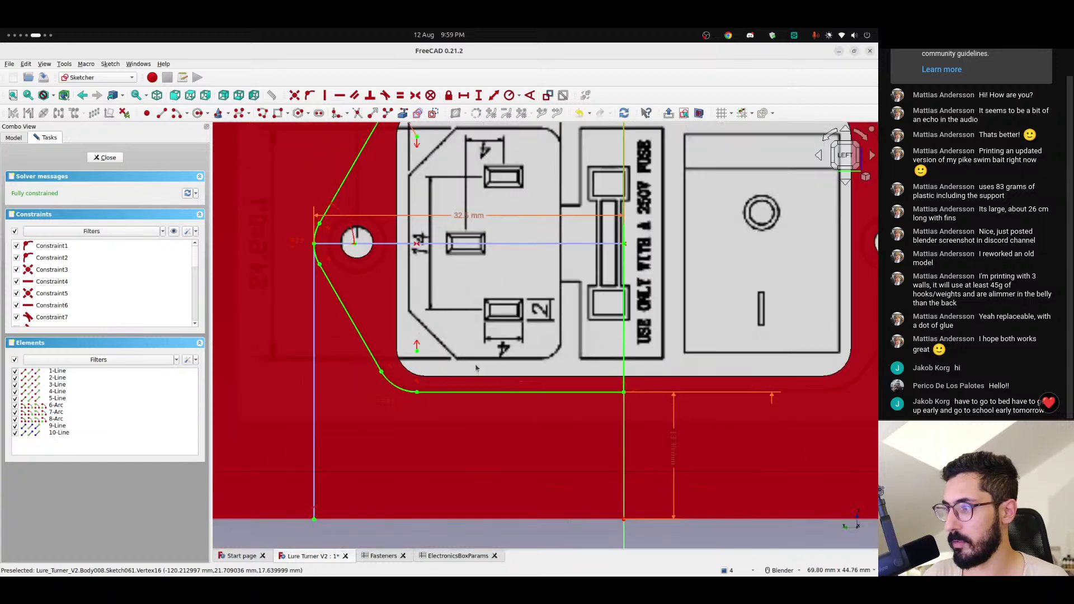
pyautogui.keyDown('shift'); pyautogui.moveTo(387, 384); pyautogui.dragTo(508, 448, button='middle'); pyautogui.keyUp('shift')
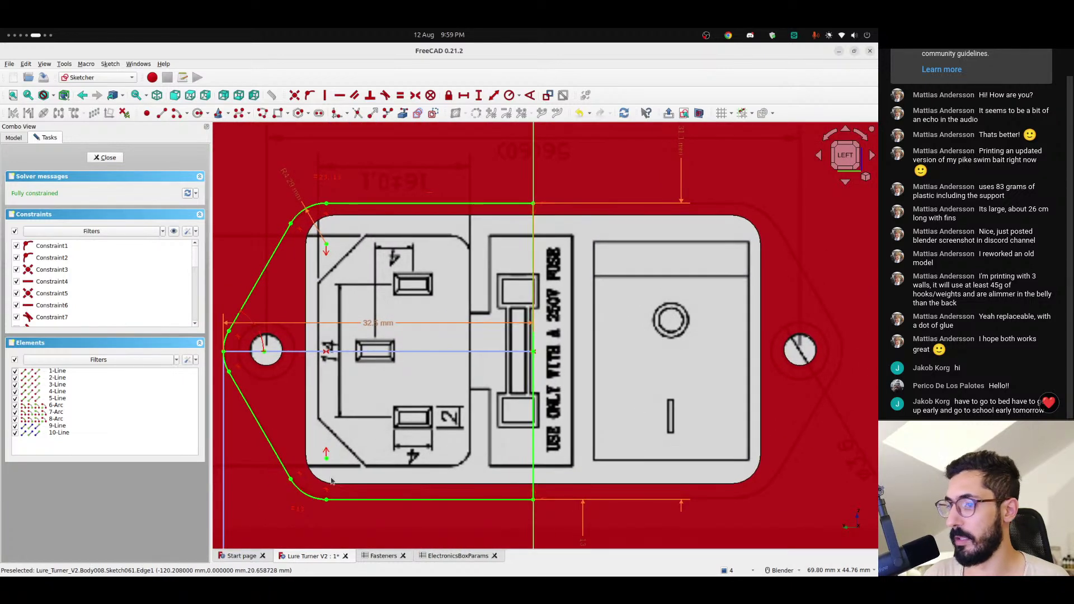
pyautogui.scroll(5, 337, 497)
pyautogui.keyDown('shift'); pyautogui.moveTo(297, 468); pyautogui.dragTo(463, 442, button='middle'); pyautogui.keyUp('shift')
pyautogui.scroll(-6, 618, 292)
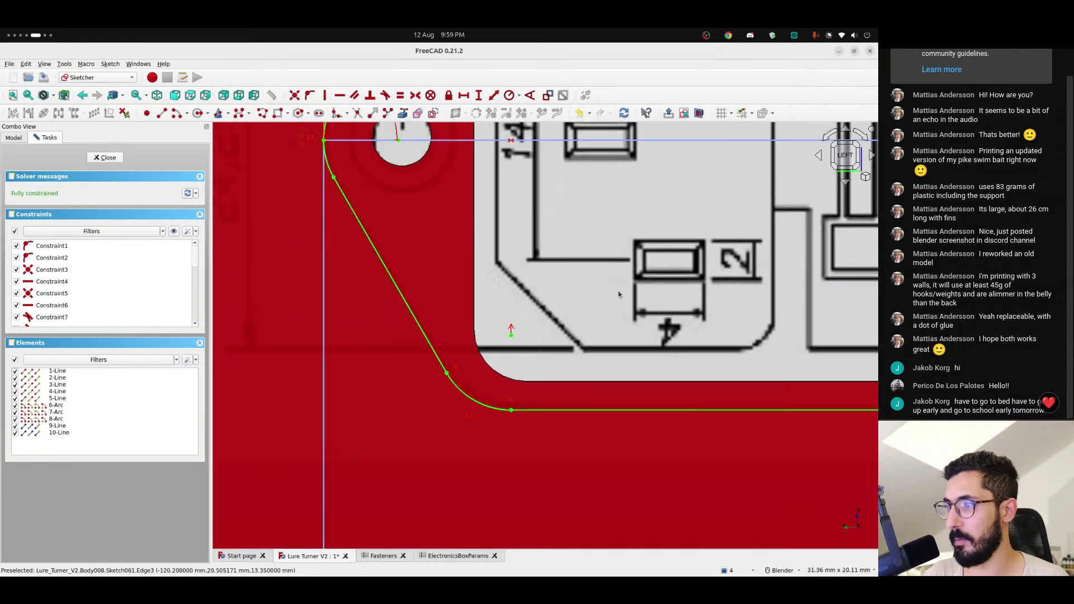
pyautogui.keyDown('shift'); pyautogui.moveTo(642, 262); pyautogui.dragTo(544, 359, button='middle'); pyautogui.keyUp('shift')
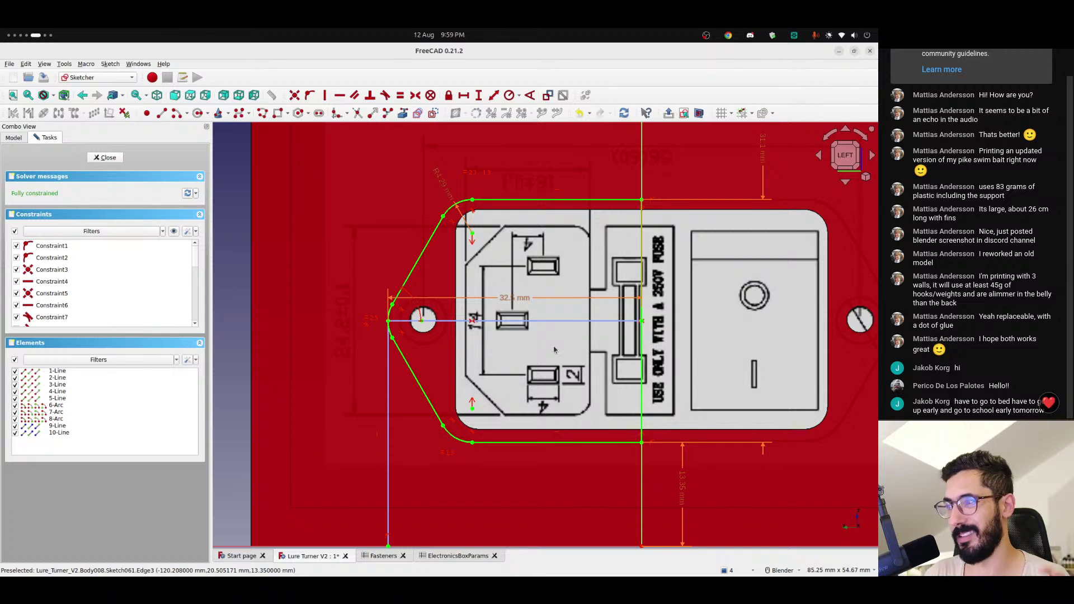
pyautogui.scroll(2, 537, 322)
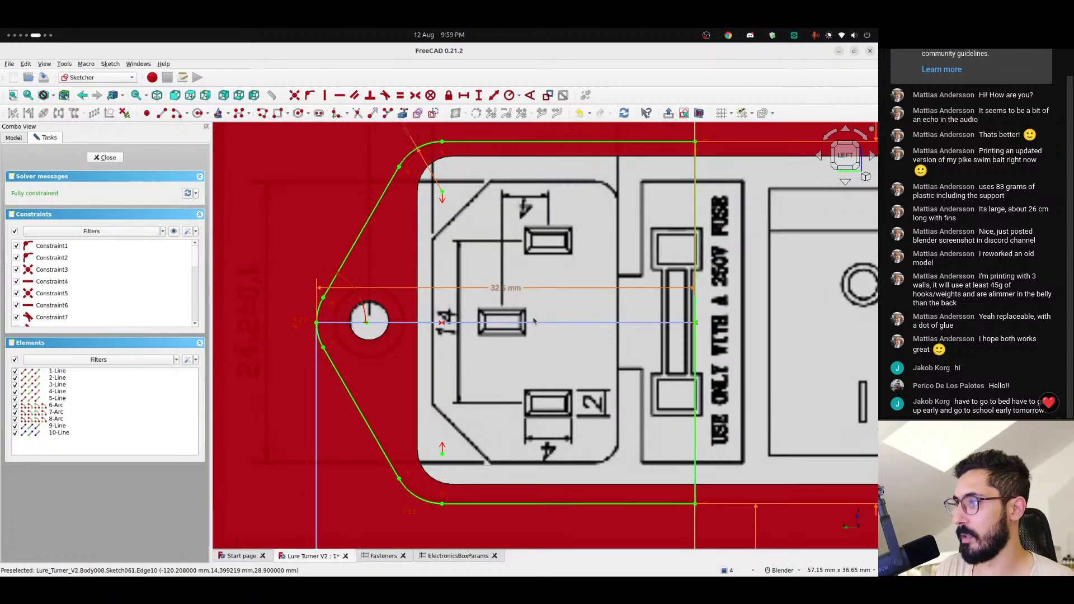
pyautogui.scroll(-2, 536, 322)
pyautogui.keyDown('shift'); pyautogui.moveTo(603, 344); pyautogui.dragTo(516, 330, button='middle'); pyautogui.keyUp('shift')
pyautogui.scroll(-5, 516, 330)
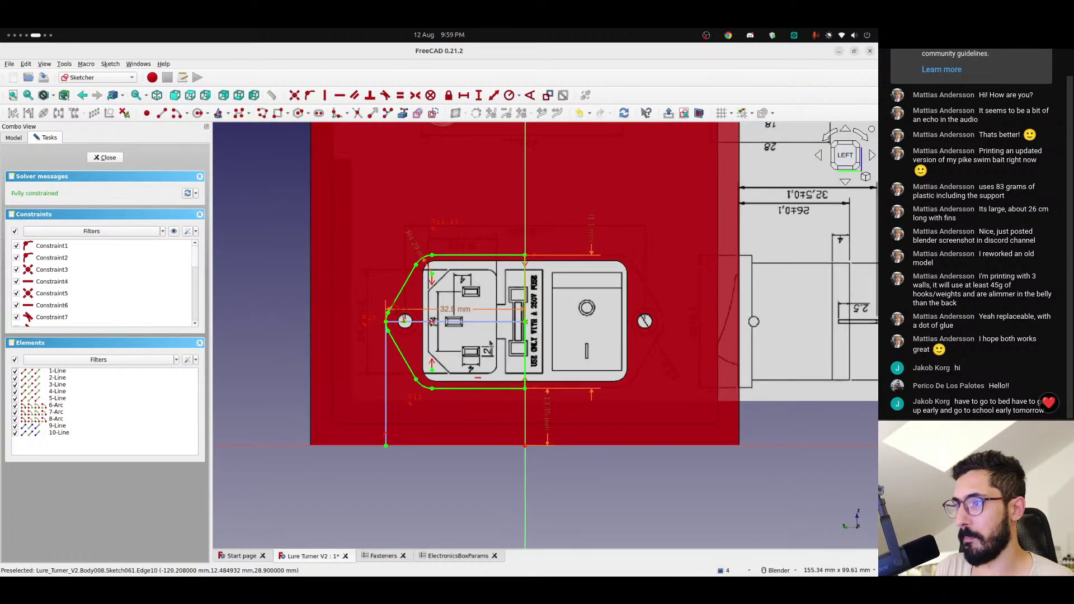
pyautogui.scroll(4, 516, 330)
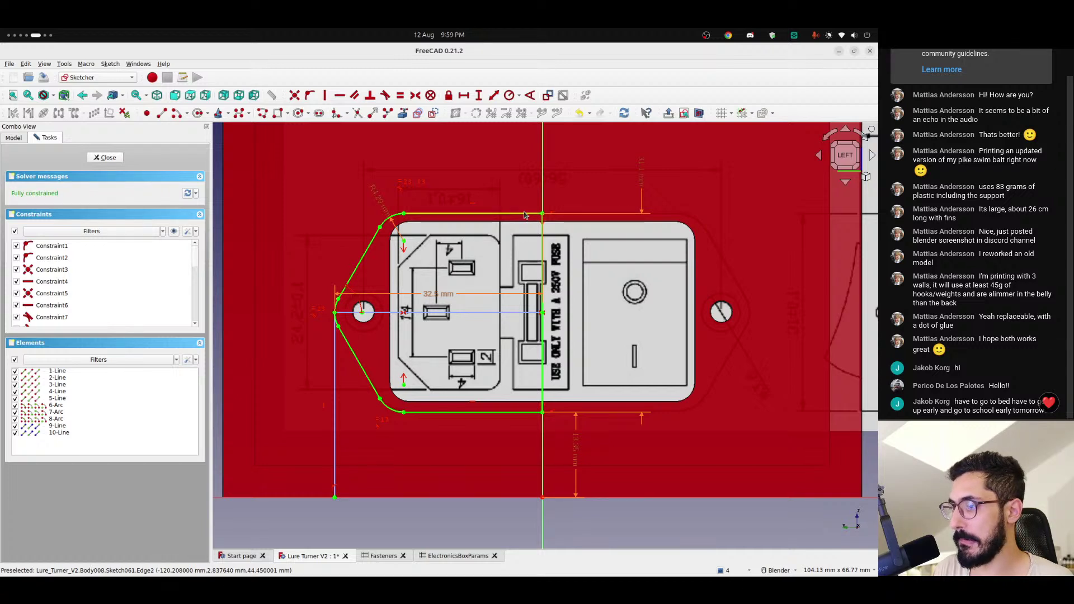
pyautogui.scroll(-2, 535, 246)
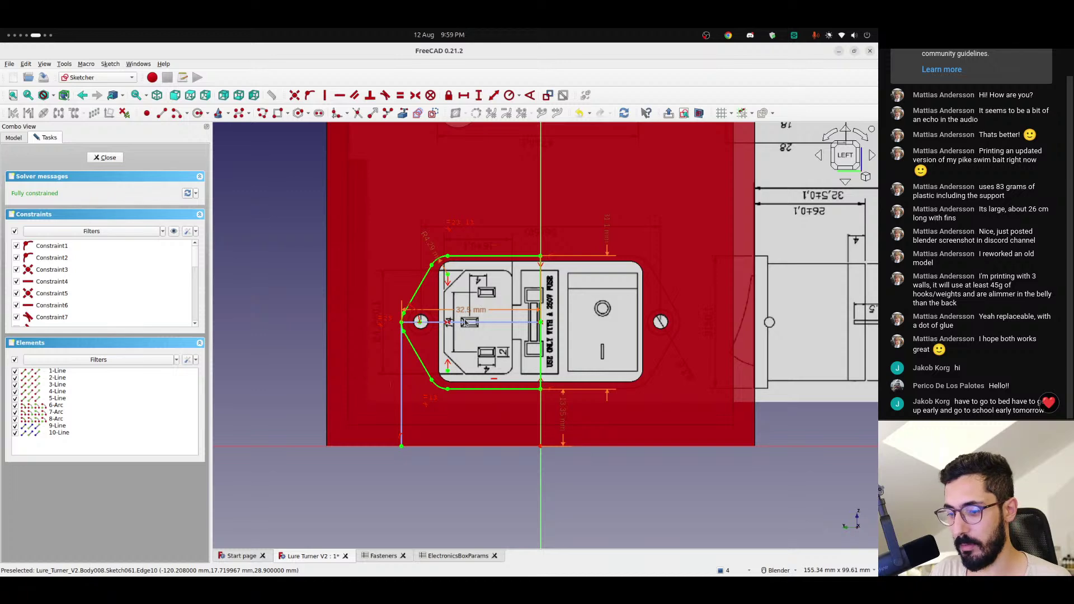
# - Append "- <<General>>.tolerance" to the formula for the vertical distance between the outline's lower edge and the sketch origin
pyautogui.moveTo(563, 411)
pyautogui.mouseDown()
pyautogui.moveTo(593, 410)
pyautogui.moveTo(561, 429)
pyautogui.mouseUp()
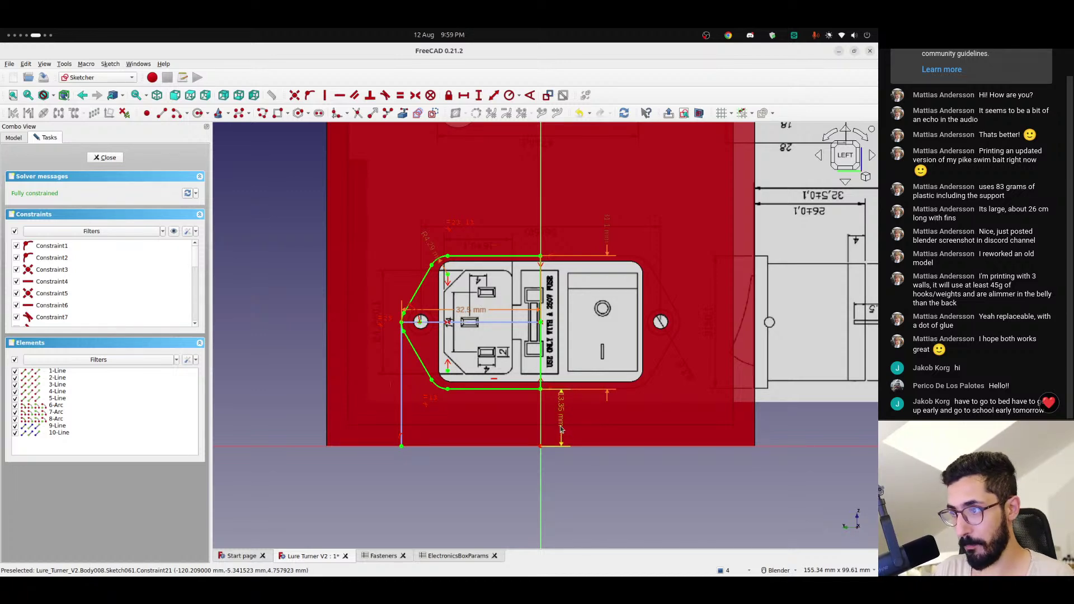
pyautogui.scroll(3, 556, 417)
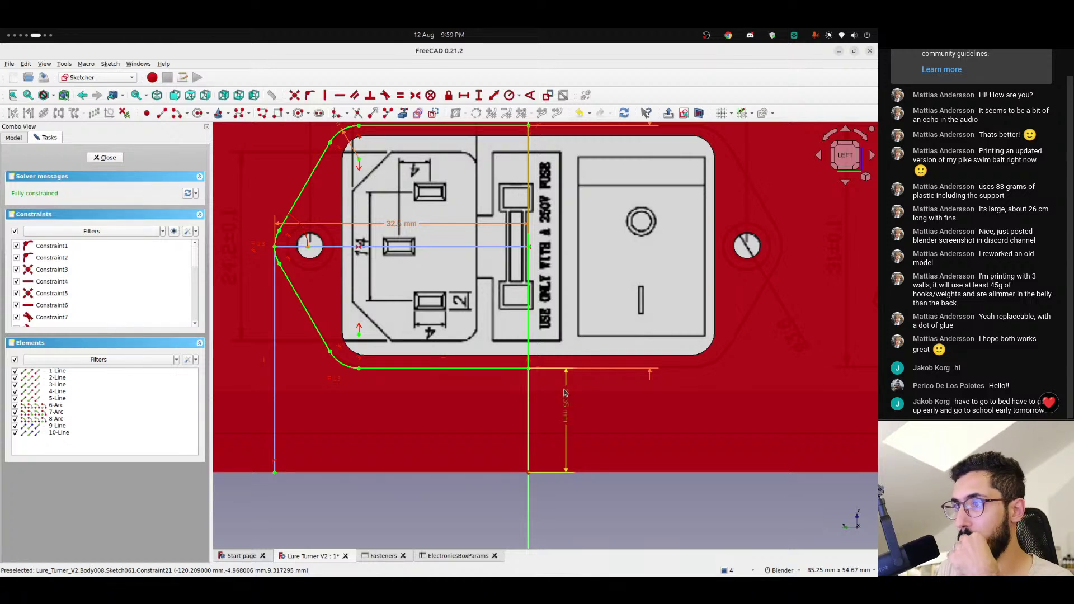
pyautogui.scroll(-3, 567, 406)
pyautogui.scroll(2, 553, 353)
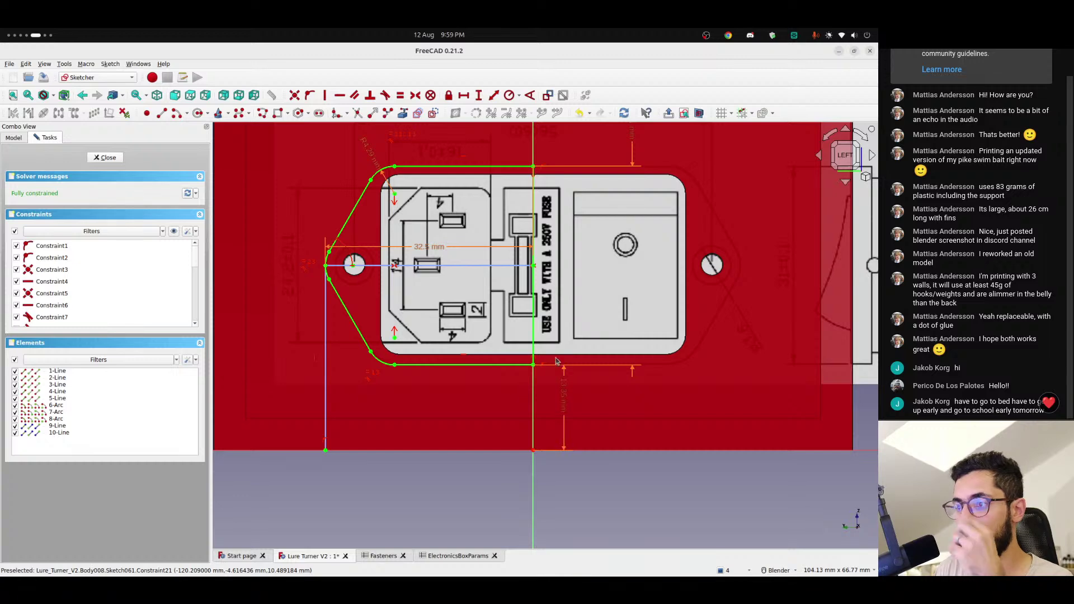
pyautogui.doubleClick(564, 399)
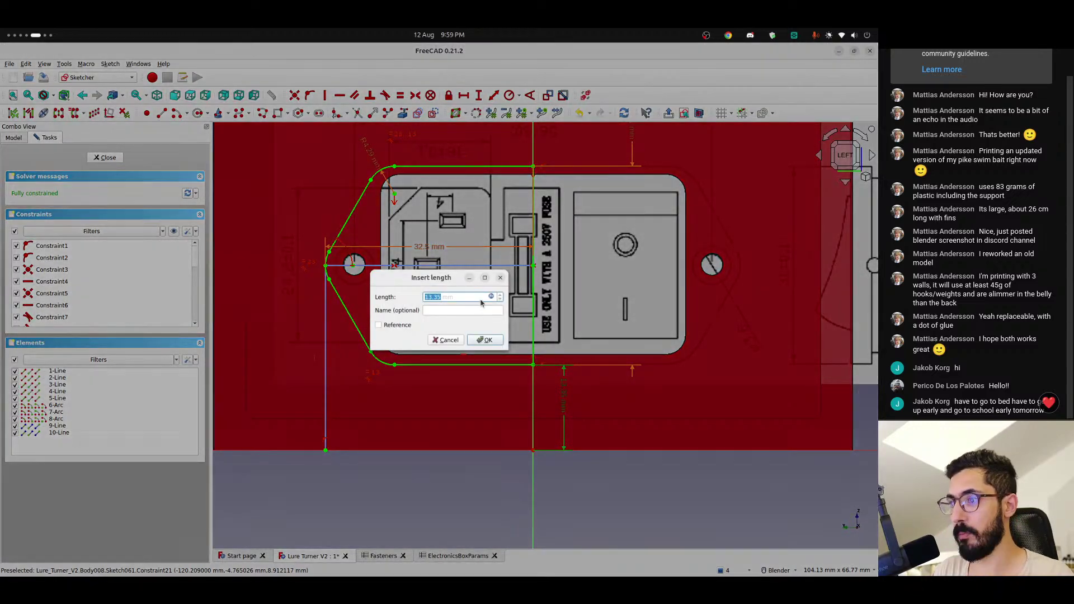
pyautogui.click(492, 296)
pyautogui.press('Right')
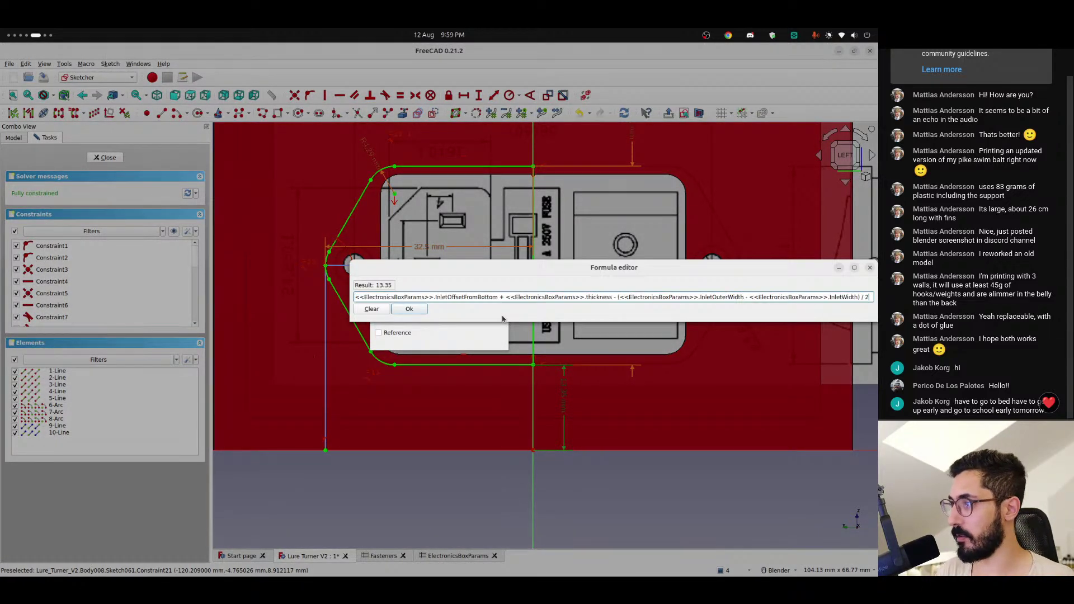
pyautogui.write('- <<General>>.')
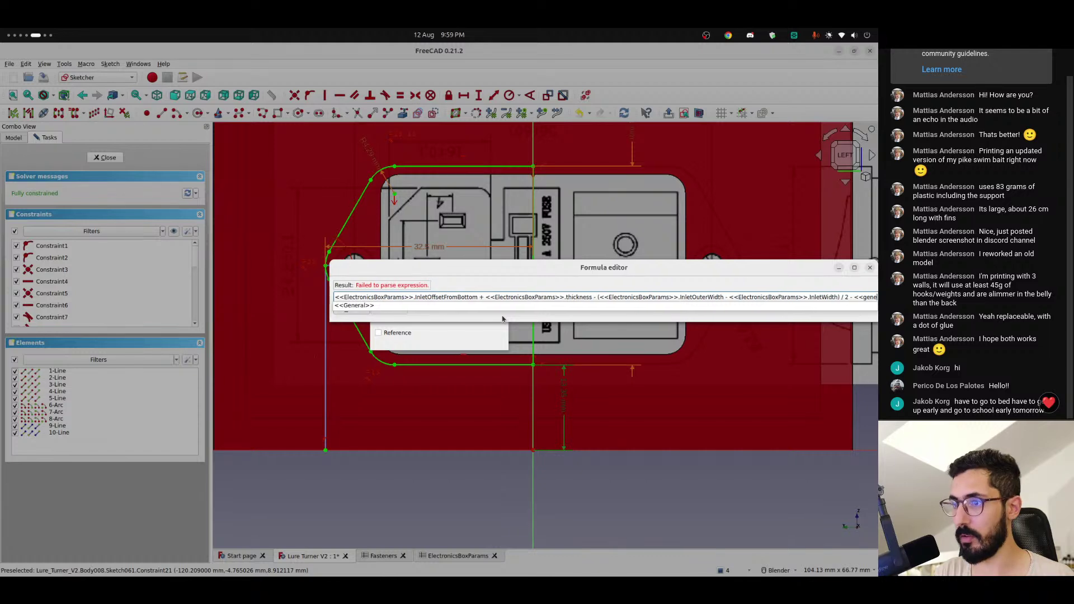
pyautogui.press('Down')
pyautogui.write('tolerance')
pyautogui.press('Down')
pyautogui.press('Down')
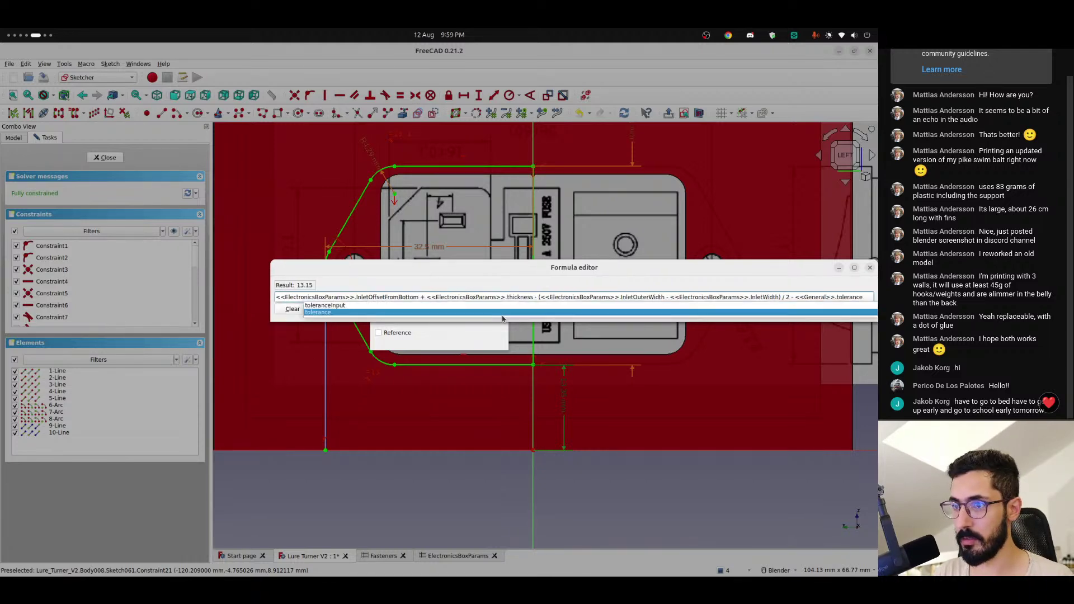
pyautogui.press('Return')
pyautogui.press('Return')
pyautogui.press('Return')
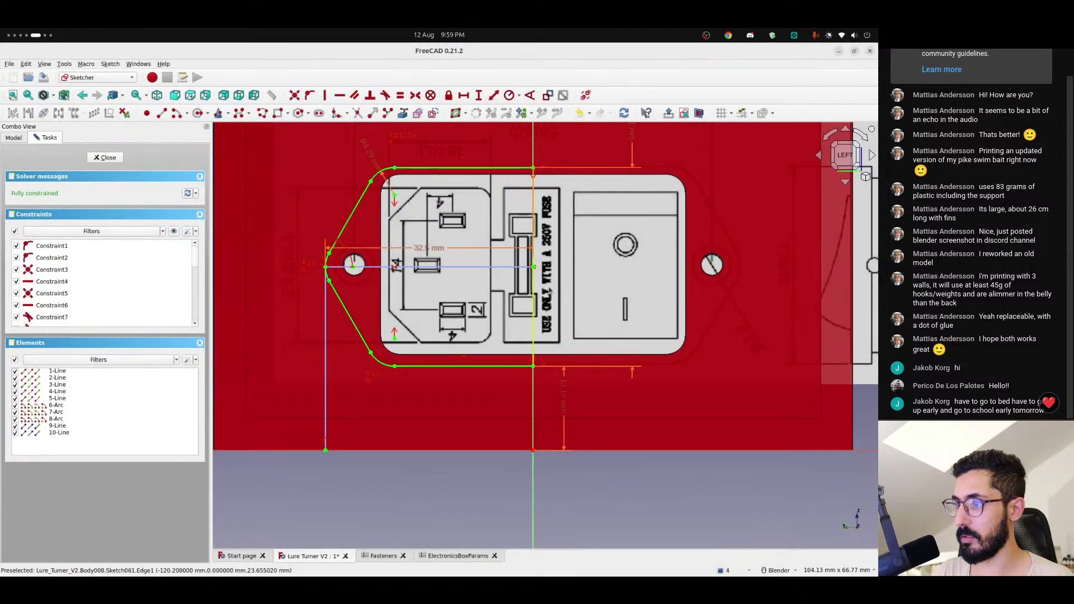
# - Extend the outline's overall height formula to <<ElectronicsBoxParams>>.InletOuterWidth plus twice <<General>>.tolerance
pyautogui.scroll(2, 532, 367)
pyautogui.scroll(-3, 566, 306)
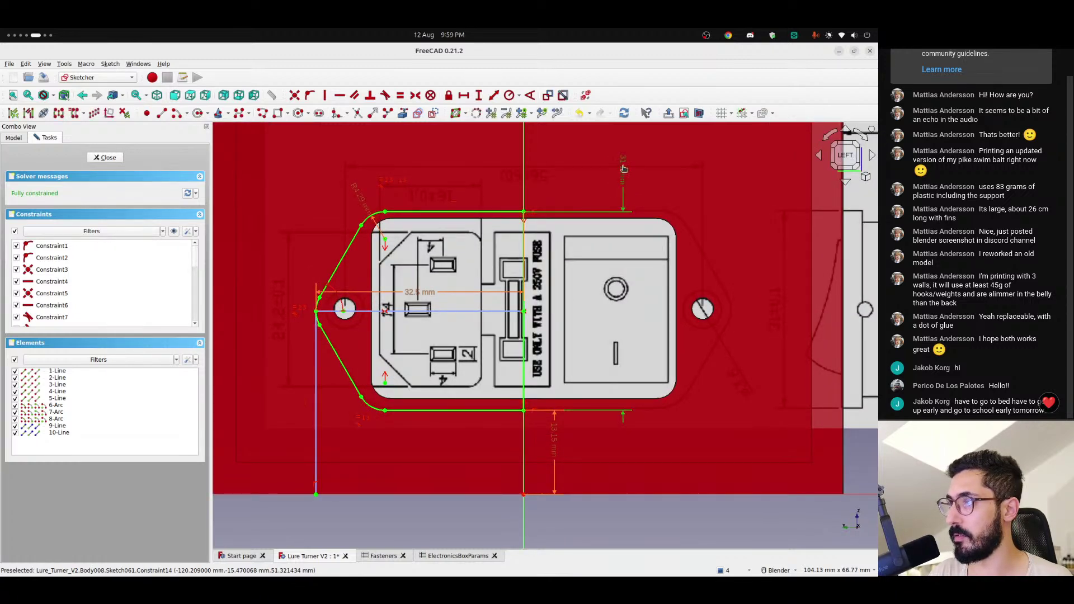
pyautogui.doubleClick(622, 197)
pyautogui.click(491, 297)
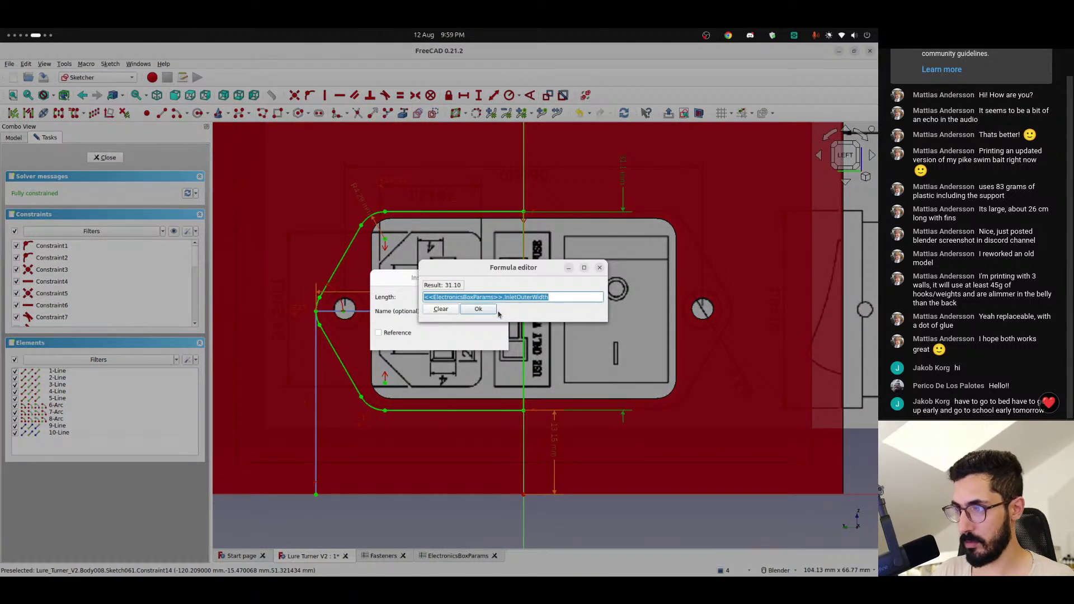
pyautogui.press('End')
pyautogui.write('+')
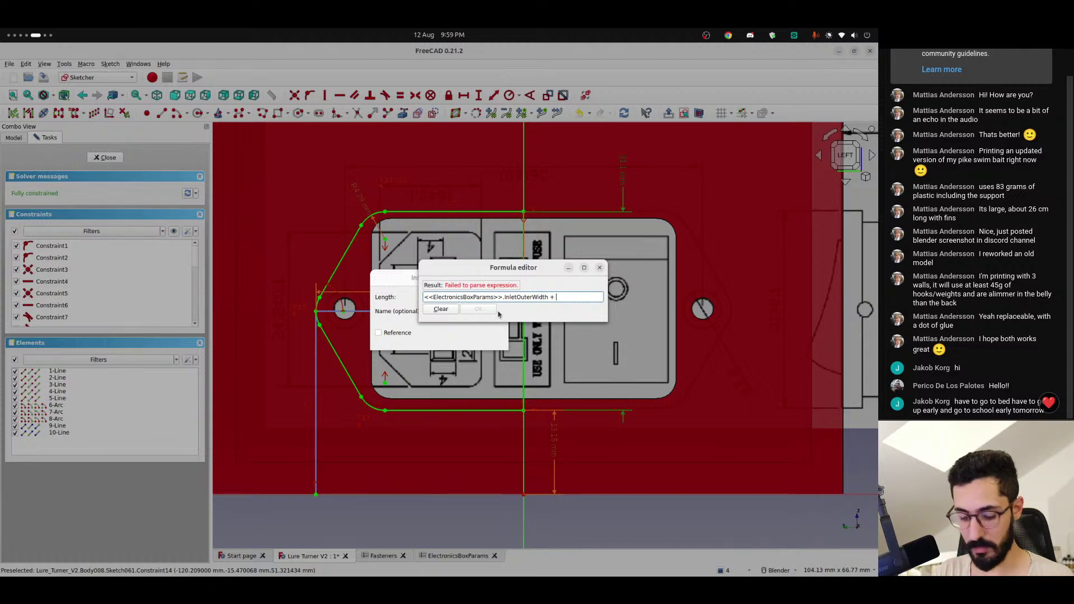
pyautogui.write(' <<General>>.to')
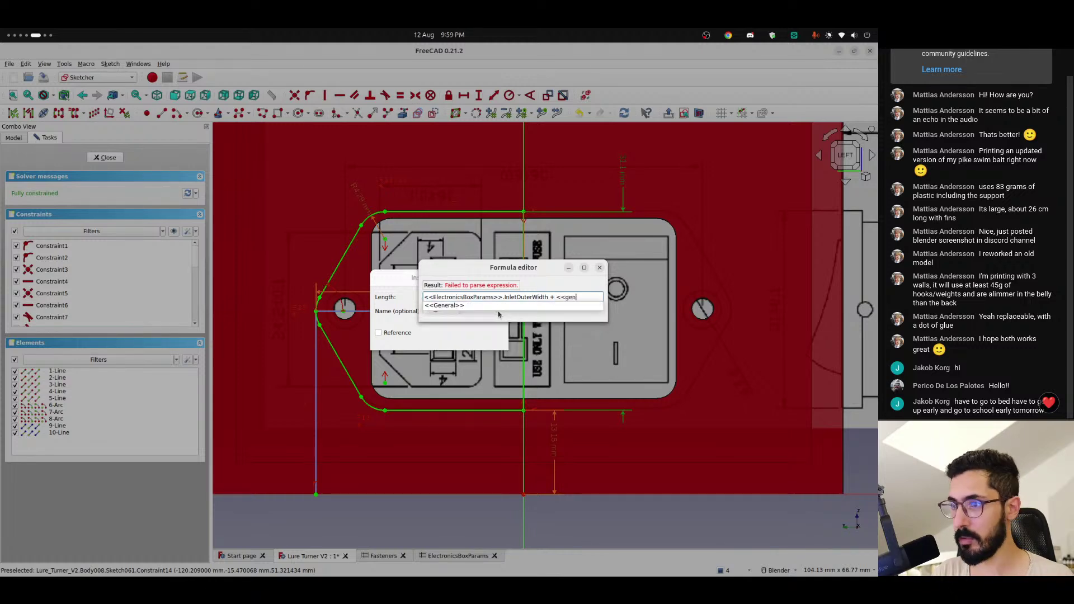
pyautogui.click(498, 312)
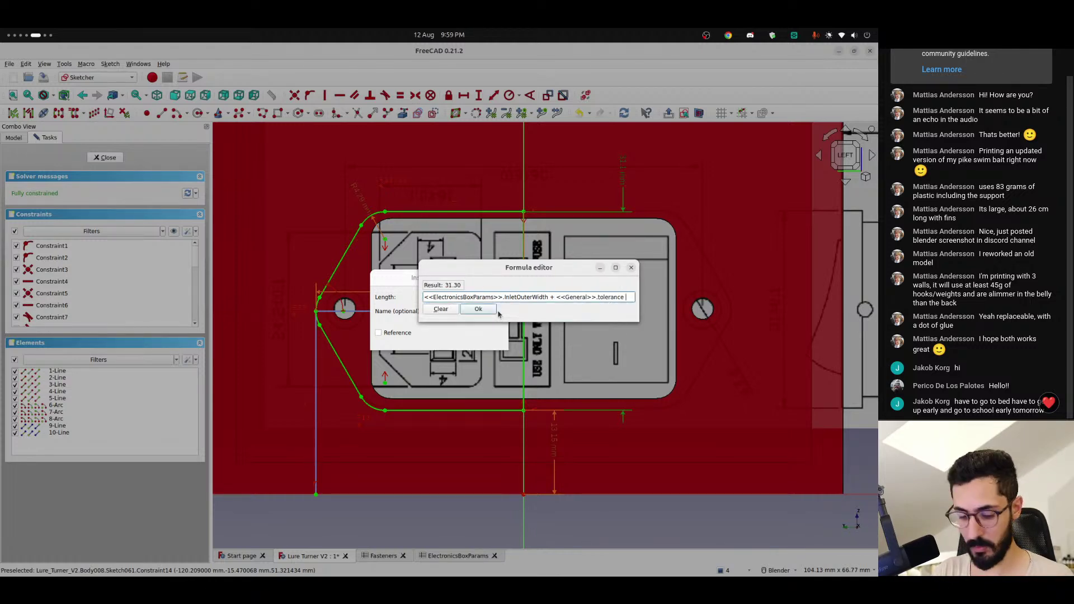
pyautogui.press('Return')
pyautogui.press('Return')
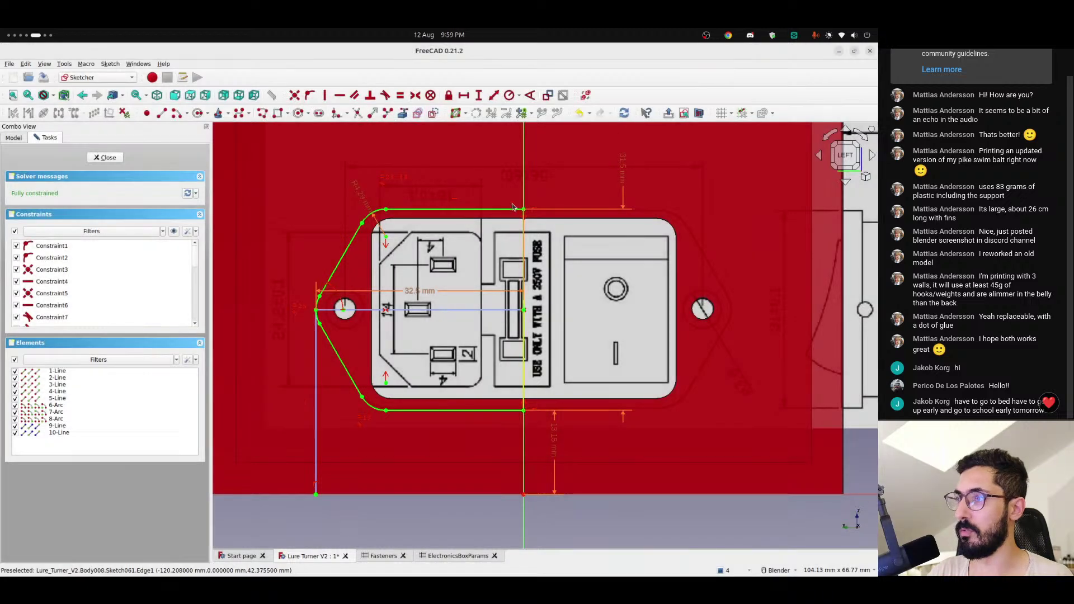
# - Change the upper corner arc's radius formula to <<ElectronicsBoxParams>>.InletOuterRadius + <<General>>.tolerance
pyautogui.scroll(5, 535, 270)
pyautogui.scroll(-3, 535, 270)
pyautogui.scroll(5, 481, 259)
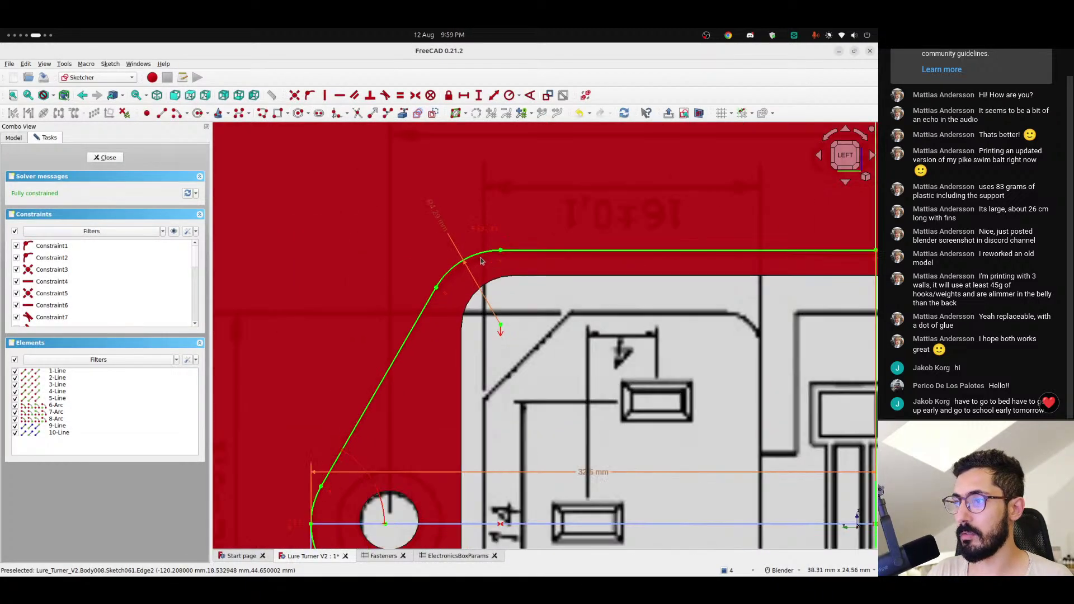
pyautogui.scroll(-2, 482, 257)
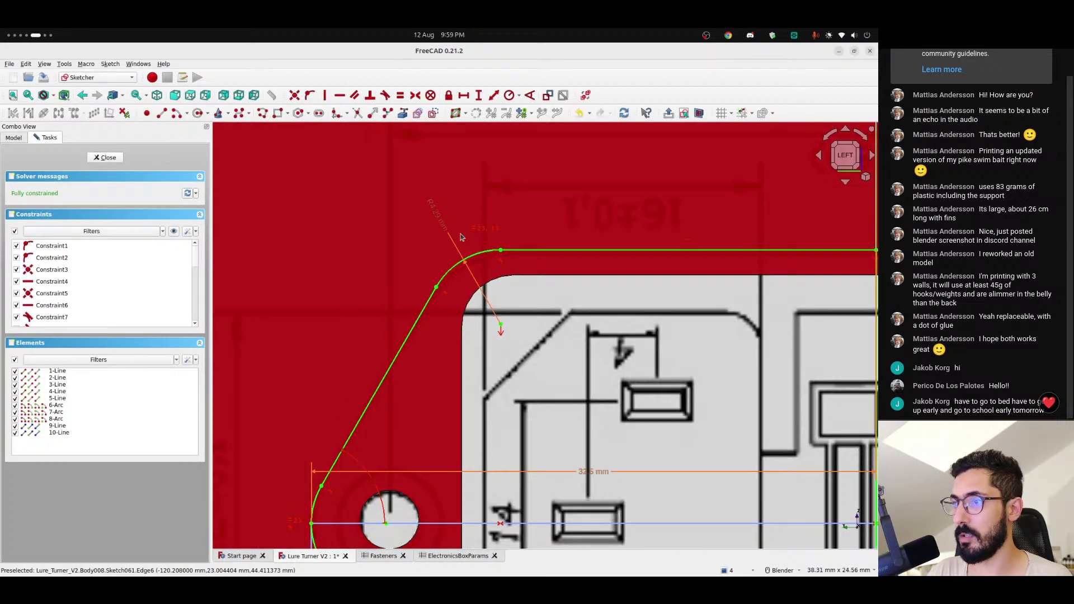
pyautogui.doubleClick(435, 212)
pyautogui.click(491, 297)
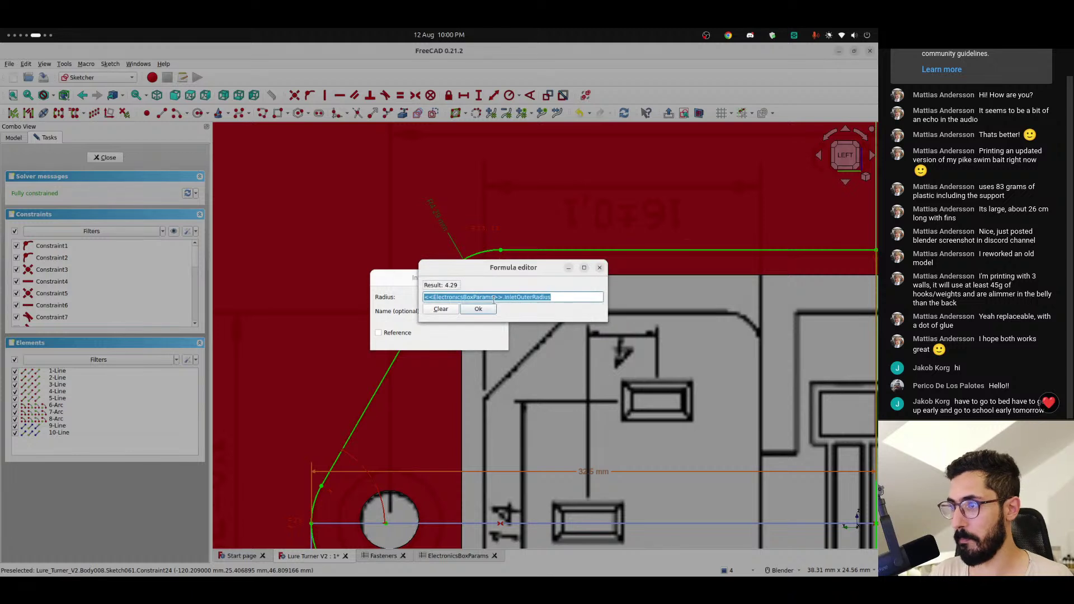
pyautogui.write('<<ElectronicsBoxParams>>.InletOuterRadius =')
pyautogui.write('<<General>>.')
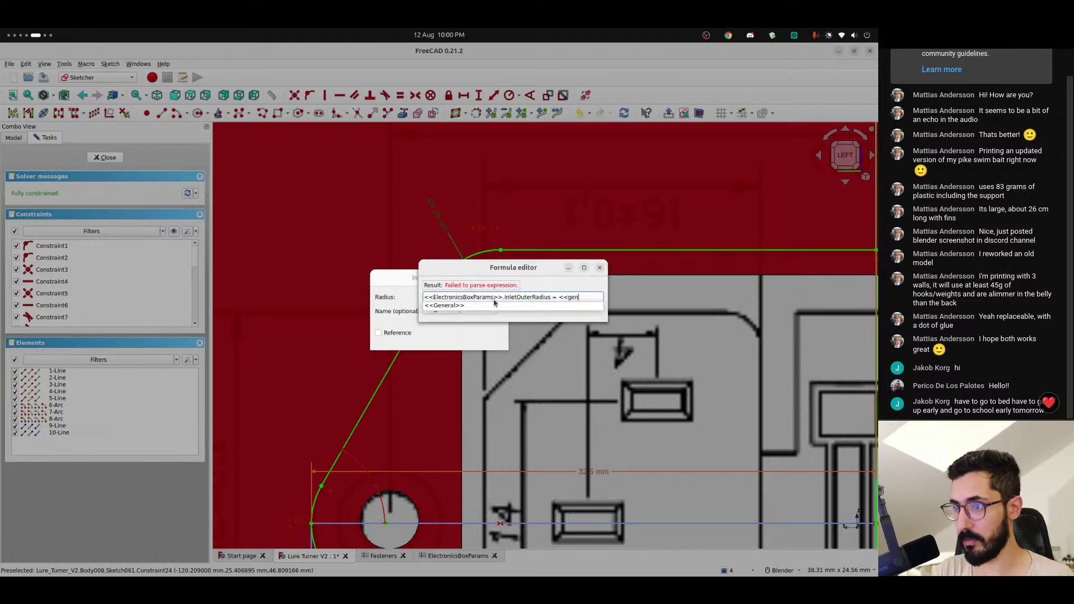
pyautogui.write('tolerance')
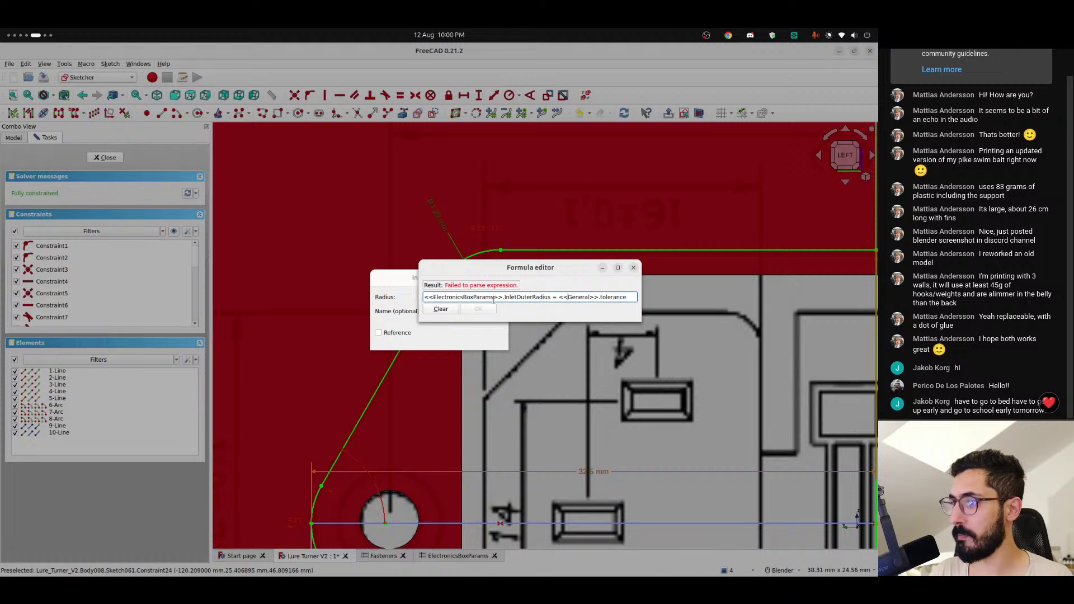
pyautogui.write('+')
pyautogui.press('Return')
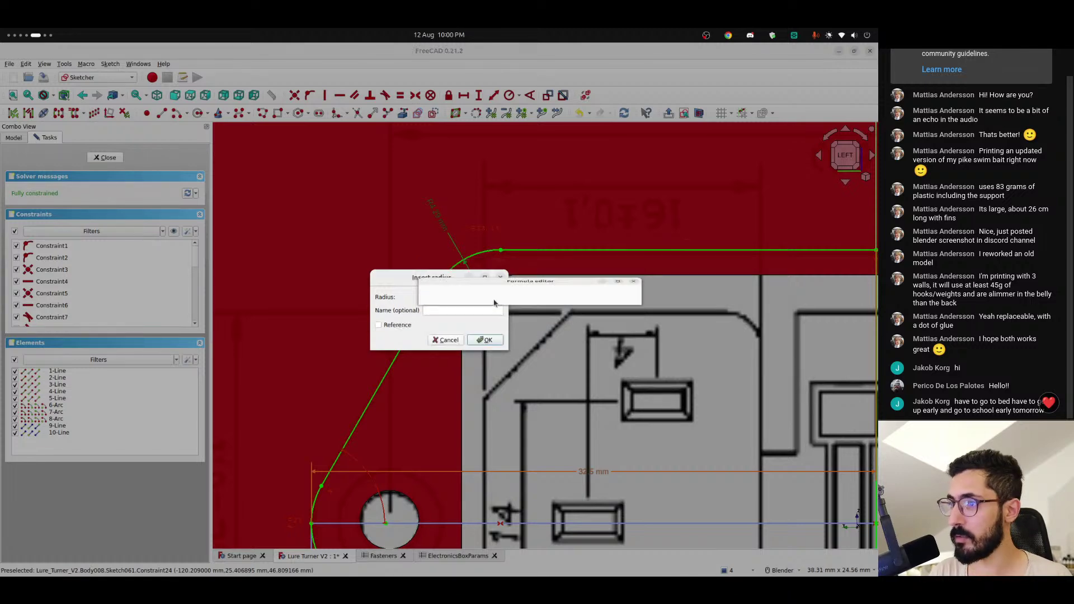
pyautogui.press('Return')
pyautogui.keyDown('shift'); pyautogui.moveTo(428, 366); pyautogui.dragTo(392, 255, button='middle'); pyautogui.keyUp('shift')
pyautogui.scroll(3, 358, 336)
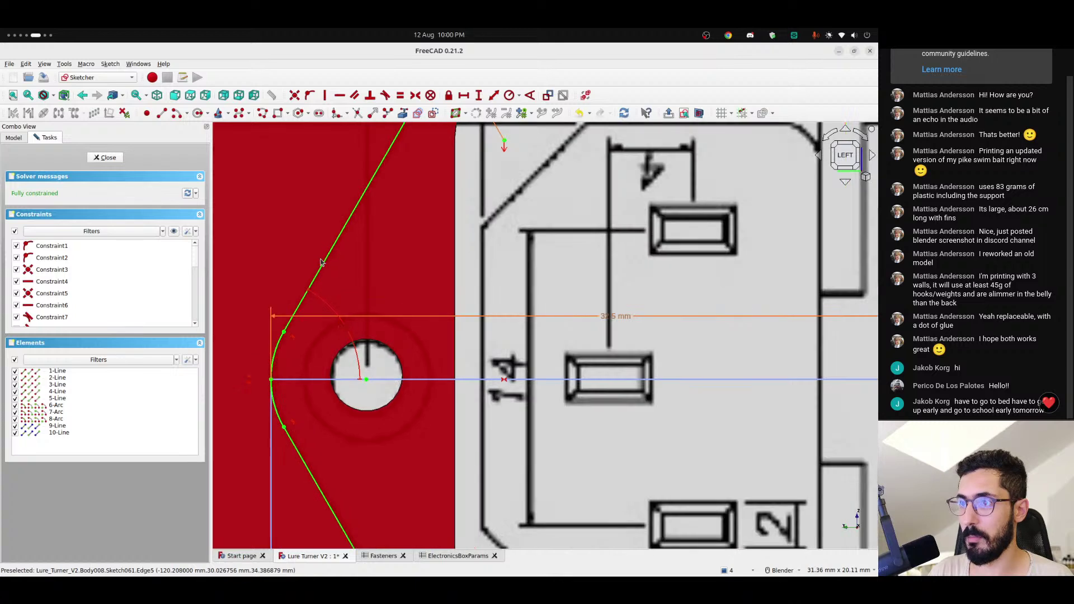
# - Extend the horizontal distance formula of the outline's outer tip to <<ElectronicsBoxParams>>.InletOuterHeight / 2 + <<General>>.tolerance
pyautogui.scroll(-4, 401, 364)
pyautogui.moveTo(469, 365)
pyautogui.keyDown('shift'); pyautogui.mouseDown(button='middle')
pyautogui.moveTo(353, 274)
pyautogui.moveTo(370, 343)
pyautogui.mouseUp(button='middle'); pyautogui.keyUp('shift')
pyautogui.scroll(-4, 371, 342)
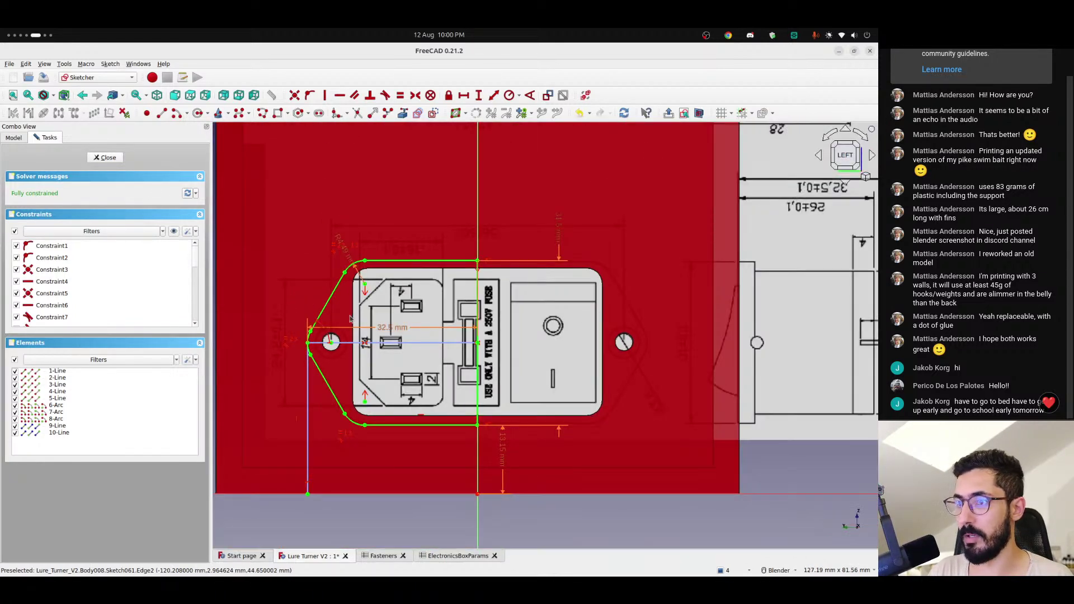
pyautogui.moveTo(399, 329); pyautogui.dragTo(389, 195)
pyautogui.doubleClick(388, 195)
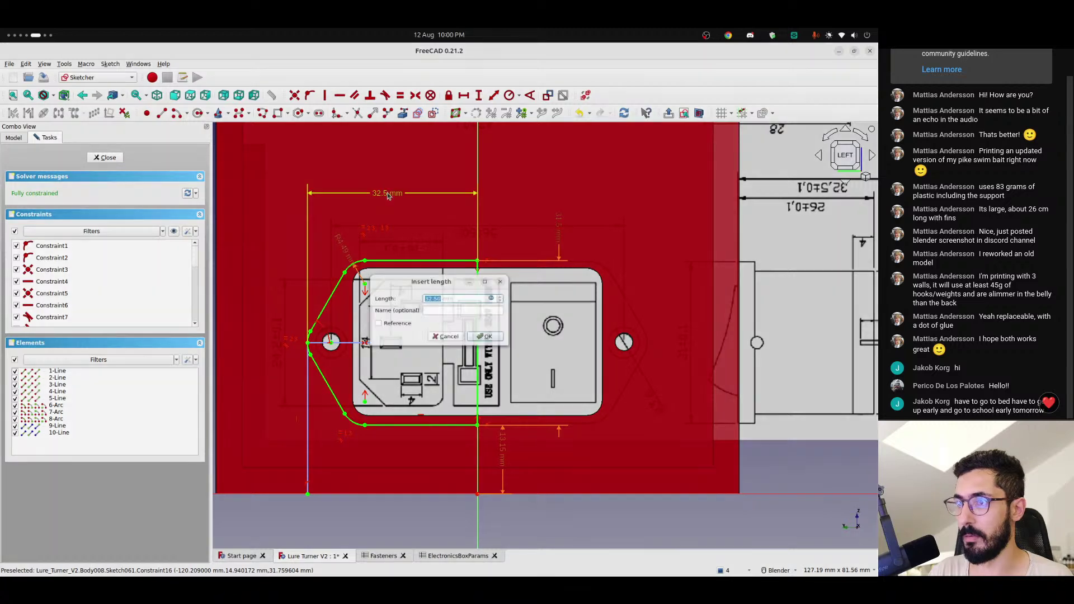
pyautogui.click(492, 297)
pyautogui.click(565, 298)
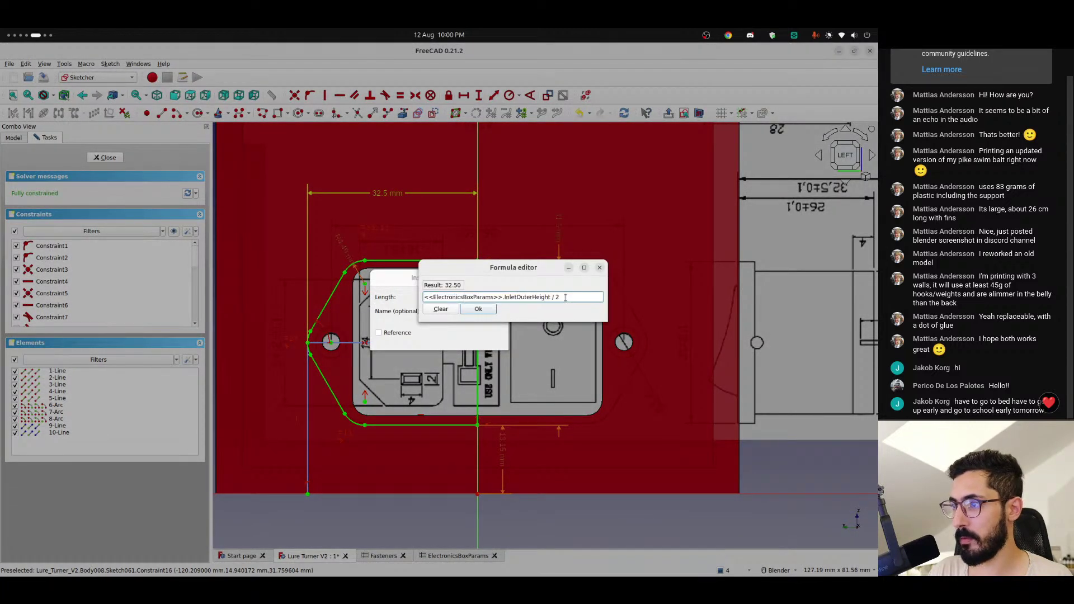
pyautogui.write('+ <<General>>.')
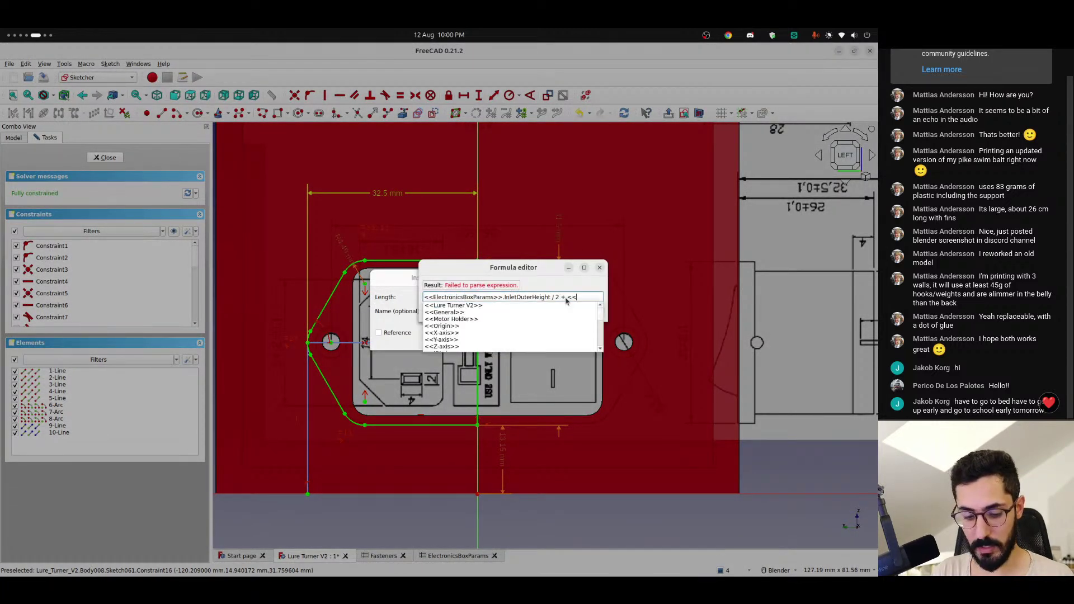
pyautogui.write('olerance')
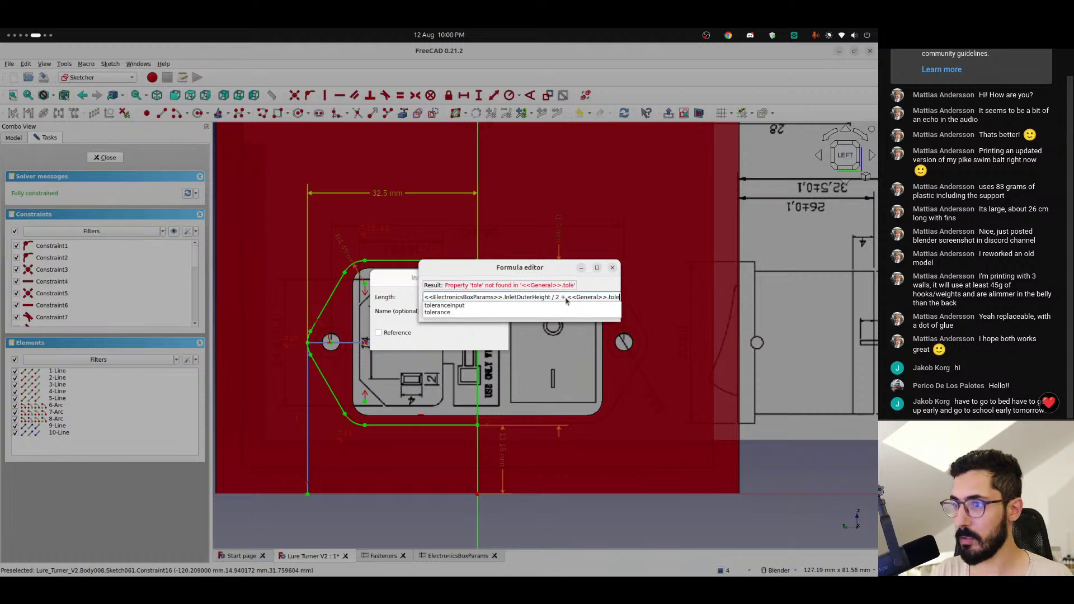
pyautogui.press('Down')
pyautogui.press('Down')
pyautogui.press('Return')
pyautogui.press('Return')
pyautogui.press('Return')
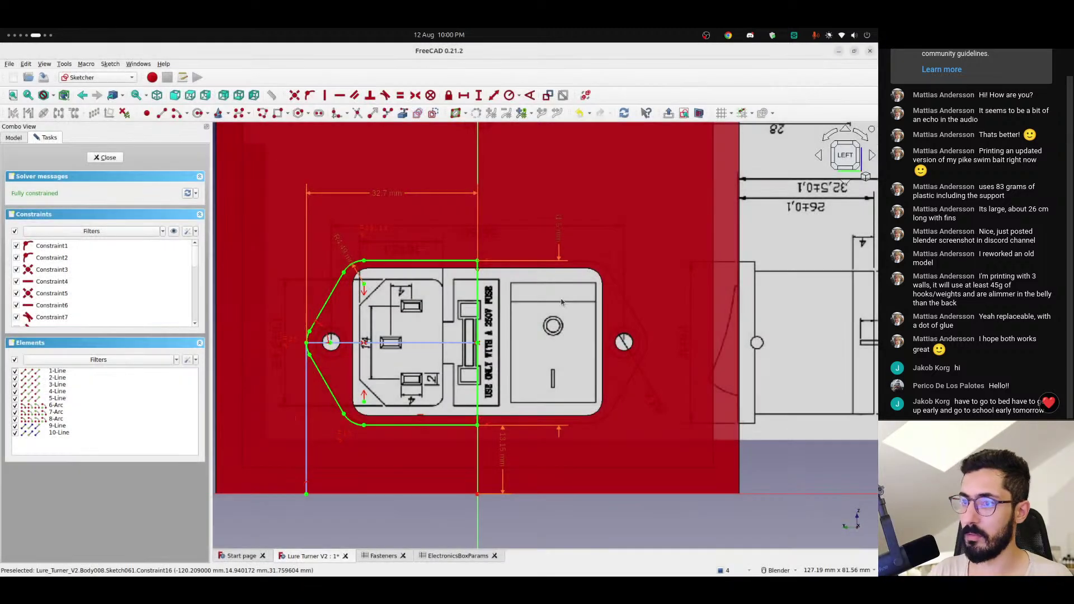
# - Inspect the enlarged half-outline's corner arcs, slanted lines and edges against the inlet drawing, including from an angled view
pyautogui.scroll(5, 361, 382)
pyautogui.moveTo(505, 197)
pyautogui.keyDown('shift'); pyautogui.mouseDown(button='middle')
pyautogui.moveTo(295, 518)
pyautogui.moveTo(395, 312)
pyautogui.mouseUp(button='middle'); pyautogui.keyUp('shift')
pyautogui.scroll(-4, 394, 313)
pyautogui.keyDown('shift'); pyautogui.moveTo(426, 435); pyautogui.dragTo(454, 224, button='middle'); pyautogui.keyUp('shift')
pyautogui.scroll(5, 451, 426)
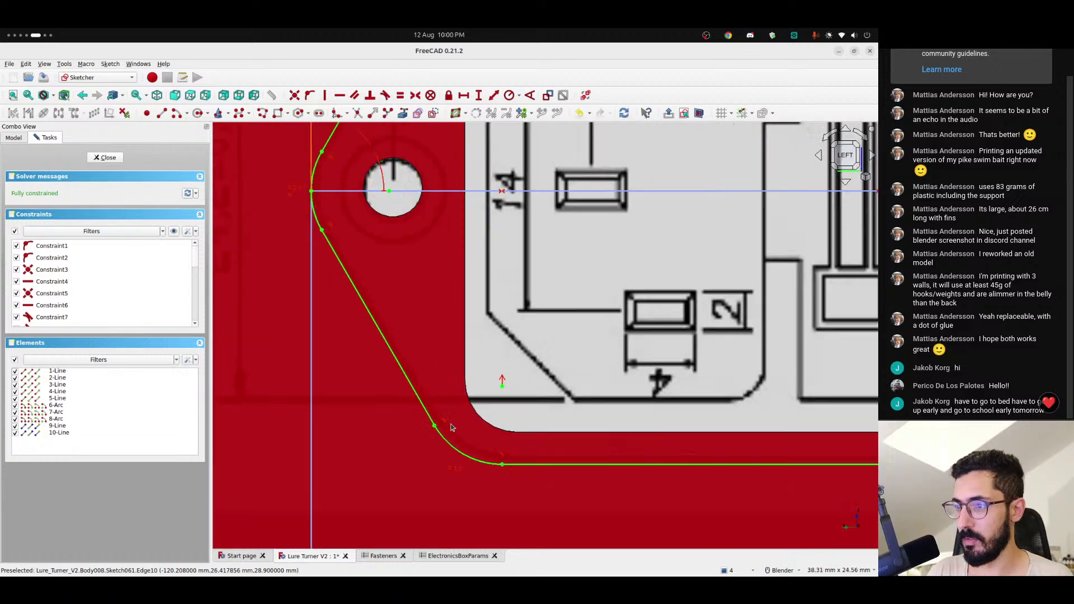
pyautogui.scroll(-6, 451, 427)
pyautogui.keyDown('shift'); pyautogui.moveTo(640, 324); pyautogui.dragTo(427, 480, button='middle'); pyautogui.keyUp('shift')
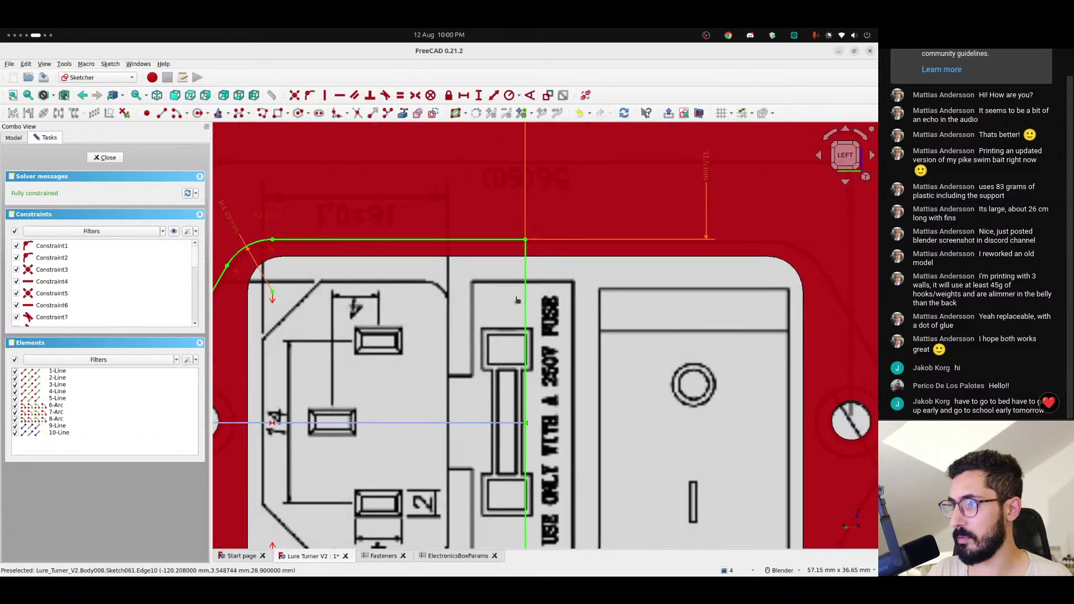
pyautogui.scroll(4, 521, 249)
pyautogui.scroll(-2, 522, 249)
pyautogui.keyDown('shift'); pyautogui.moveTo(332, 303); pyautogui.dragTo(616, 306, button='middle'); pyautogui.keyUp('shift')
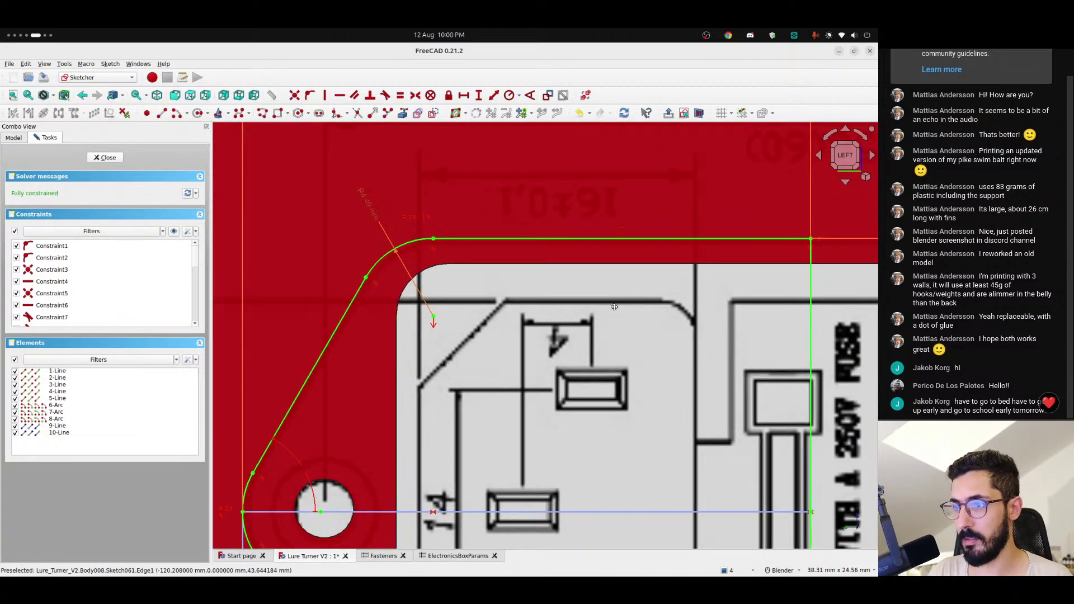
pyautogui.scroll(-3, 529, 382)
pyautogui.scroll(-1, 529, 382)
pyautogui.keyDown('shift'); pyautogui.moveTo(529, 382); pyautogui.dragTo(390, 313, button='middle'); pyautogui.keyUp('shift')
pyautogui.scroll(-1, 477, 353)
pyautogui.moveTo(477, 354); pyautogui.dragTo(236, 316, button='middle')
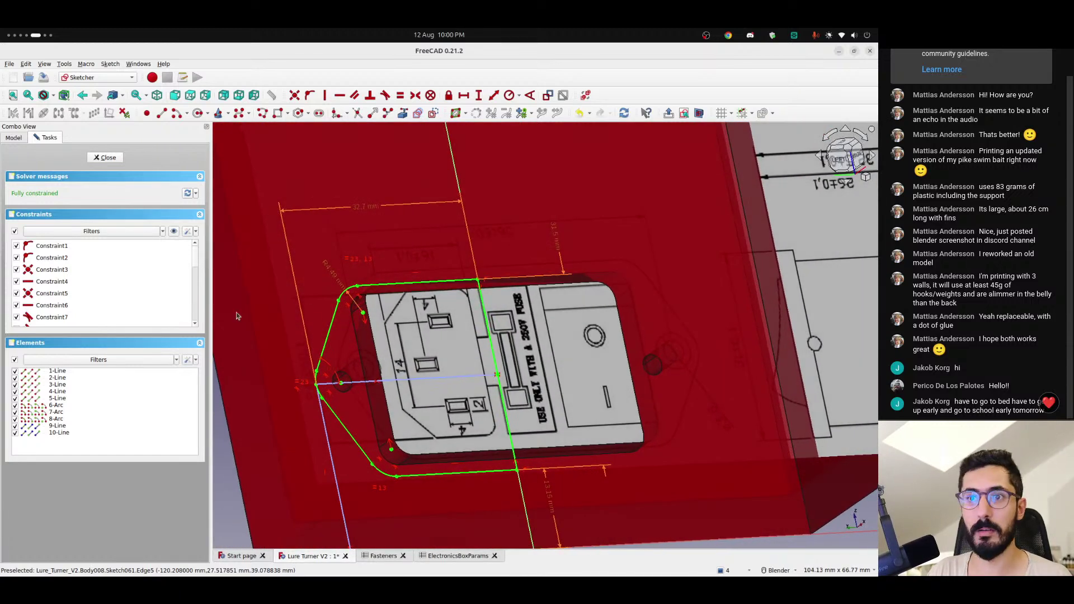
# - Finish editing the inlet's half-outline sketch and return to the box model
pyautogui.click(107, 158)
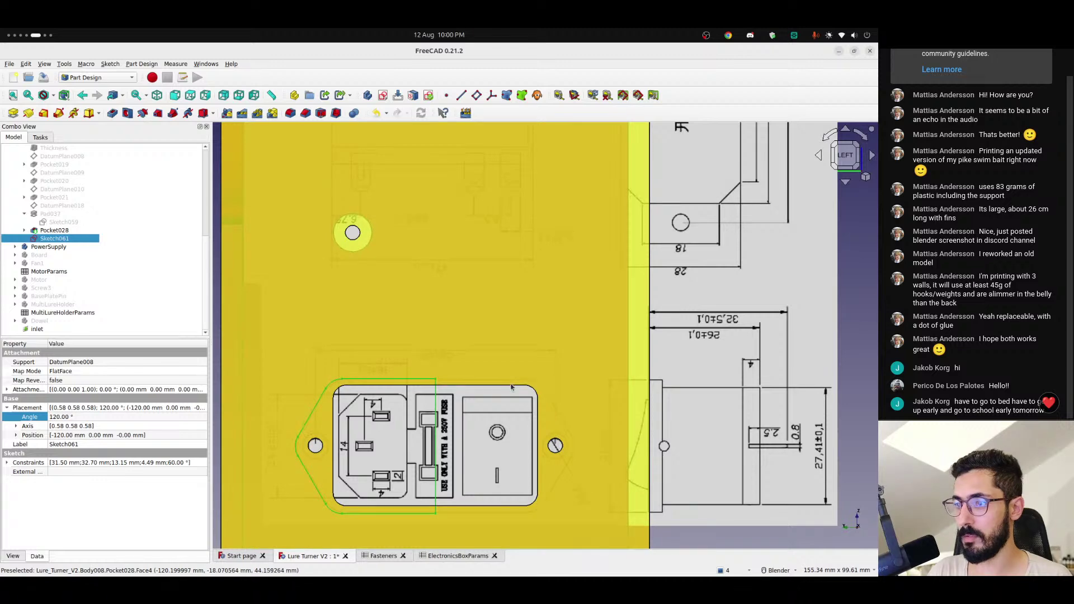
pyautogui.moveTo(511, 387)
pyautogui.mouseDown(button='middle')
pyautogui.moveTo(411, 372)
pyautogui.moveTo(421, 347)
pyautogui.mouseUp(button='middle')
pyautogui.rightClick(420, 347)
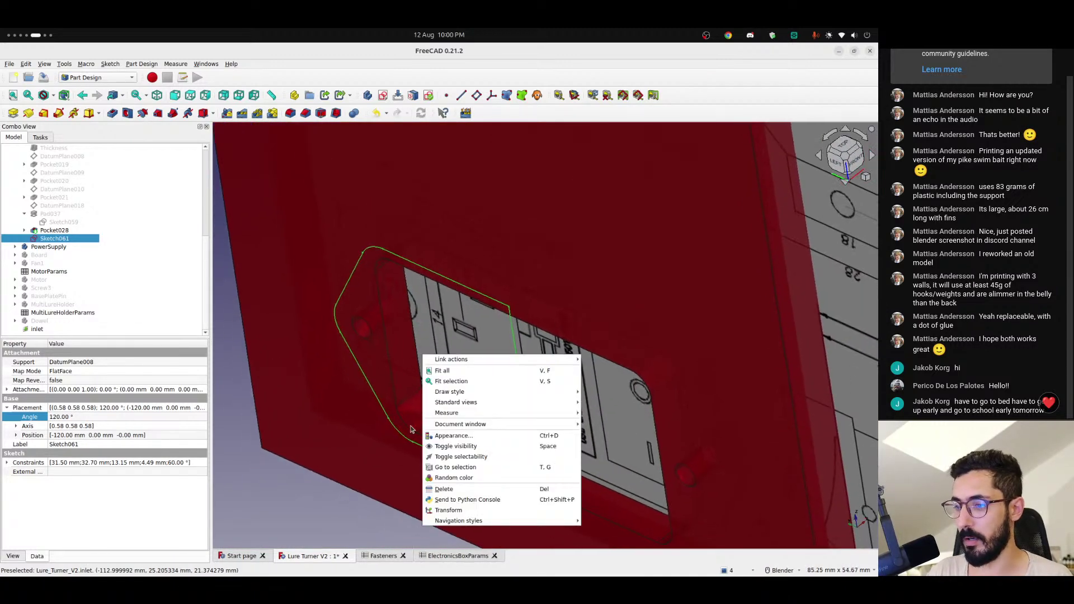
# - Insert a row below InletOuterRadius in the ElectronicsBoxParams spreadsheet and enter InletOuterThickness with the value 3.3
pyautogui.click(457, 556)
pyautogui.click(277, 438)
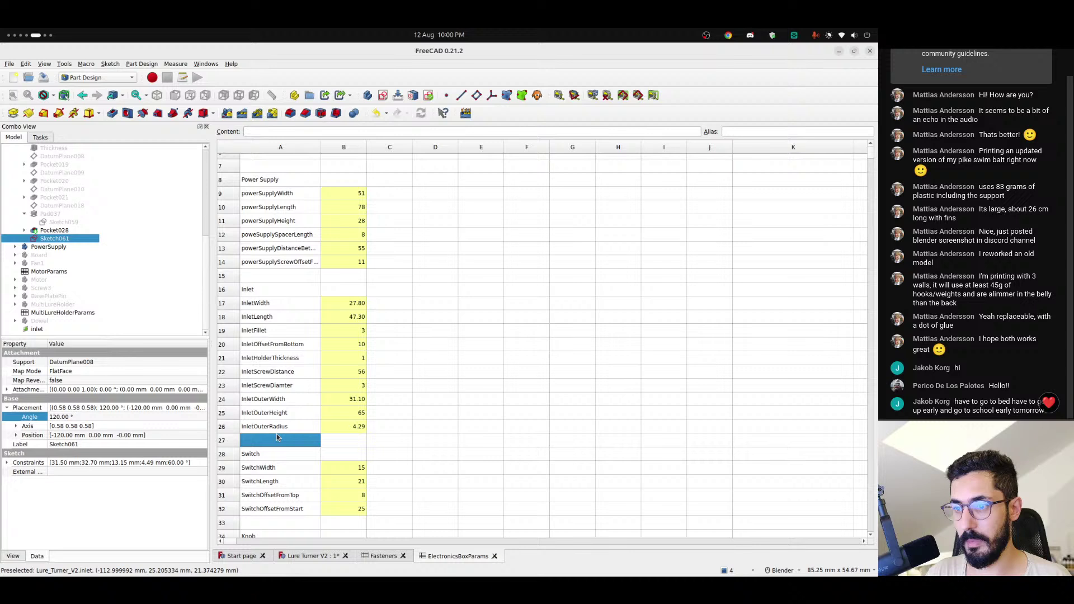
pyautogui.rightClick(222, 446)
pyautogui.press('Escape')
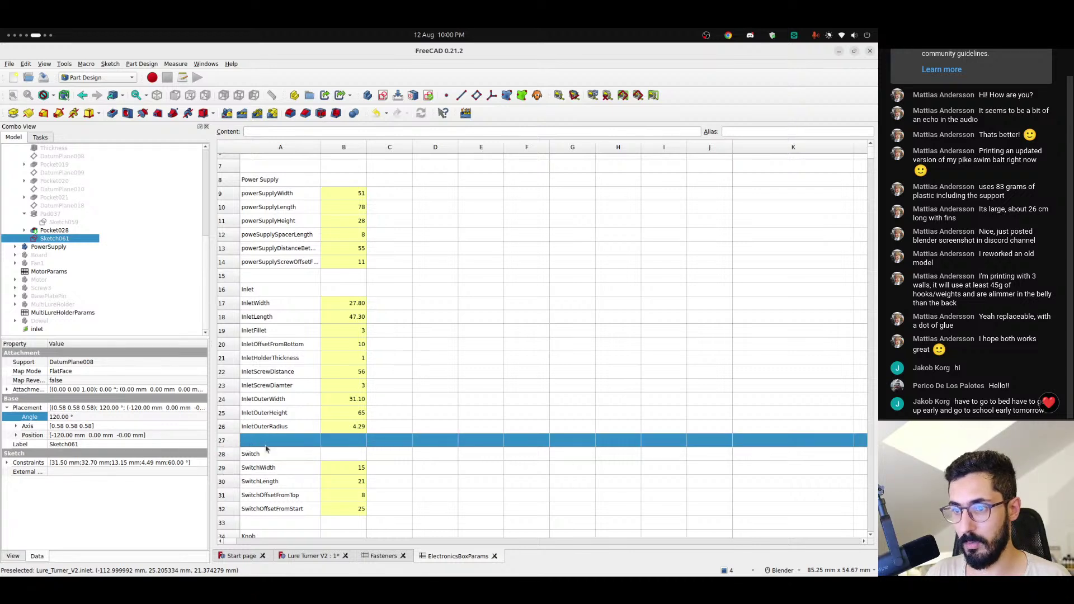
pyautogui.click(265, 446)
pyautogui.write('InletOuterThickness')
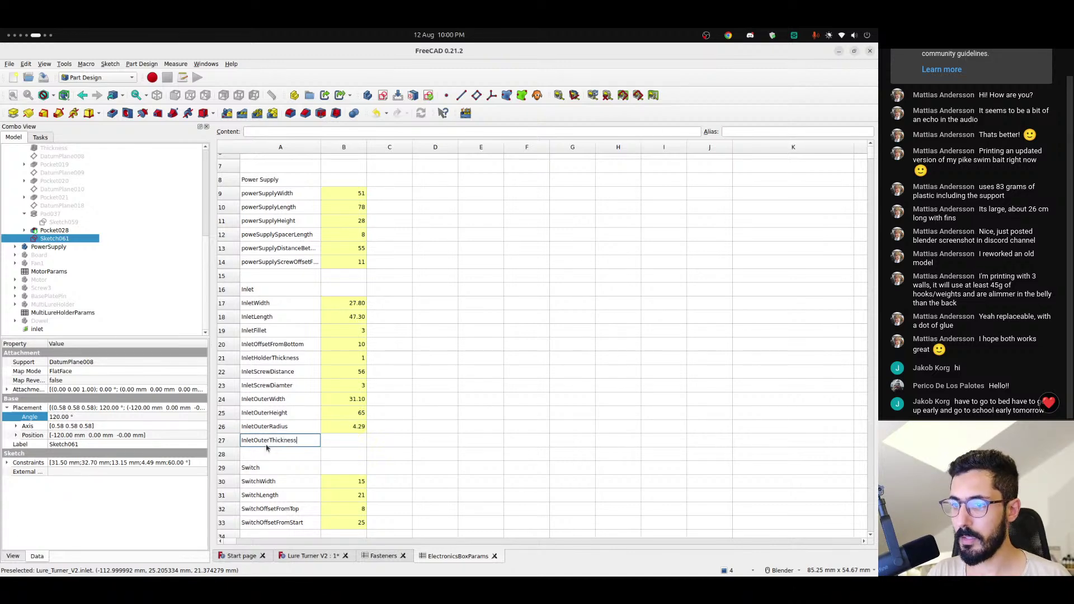
pyautogui.press('Tab')
pyautogui.write('3')
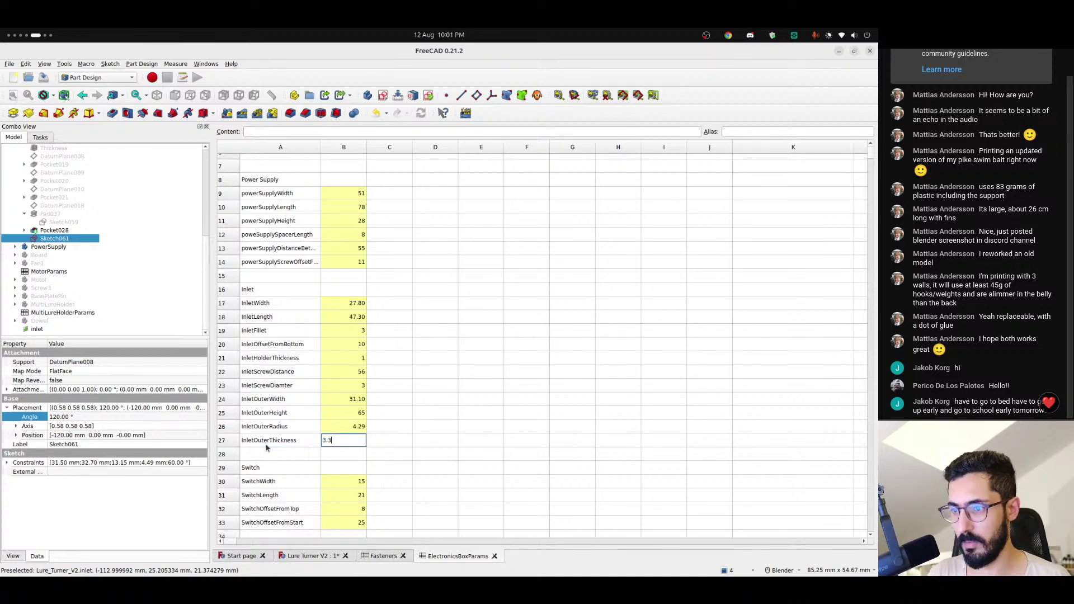
# - Switch to the AliExpress product page in the browser and check the flange thickness in the inlet's side-view drawing
pyautogui.hotkey('alt', 'Tab')
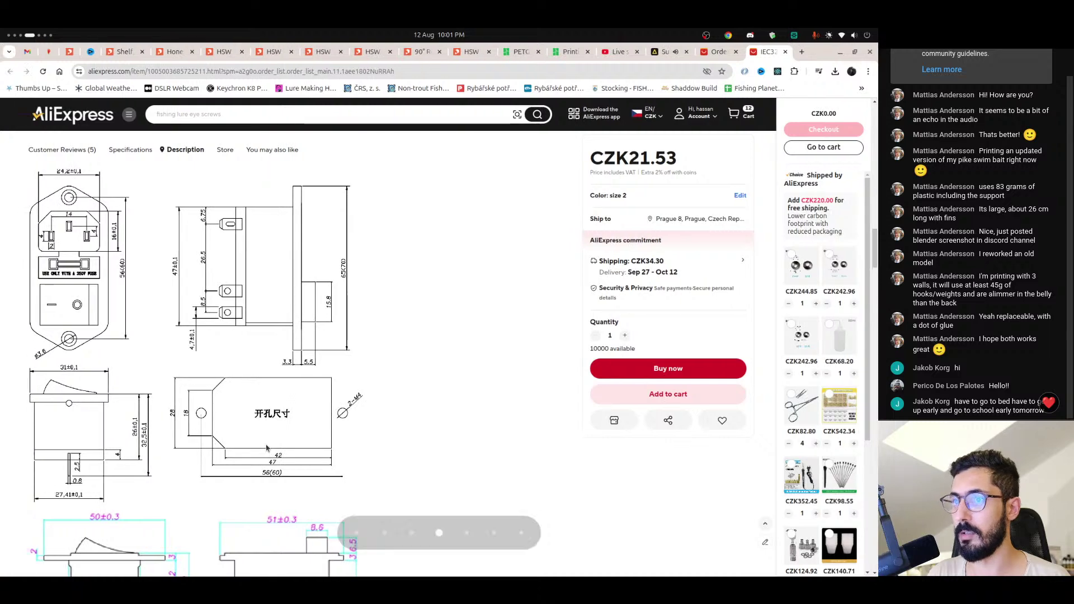
pyautogui.scroll(-1, 124, 430)
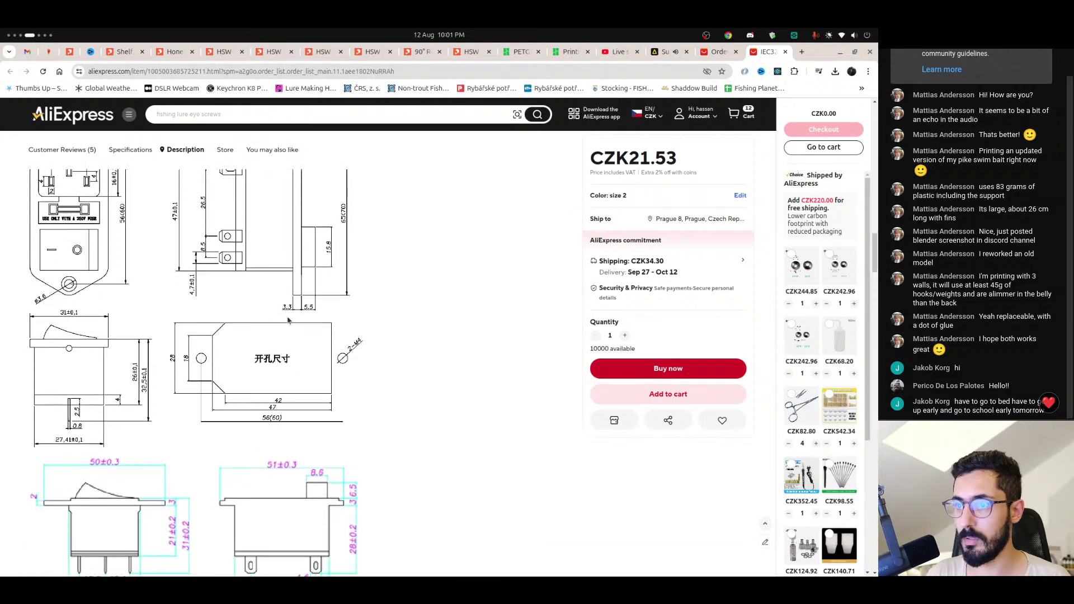
pyautogui.scroll(2, 300, 313)
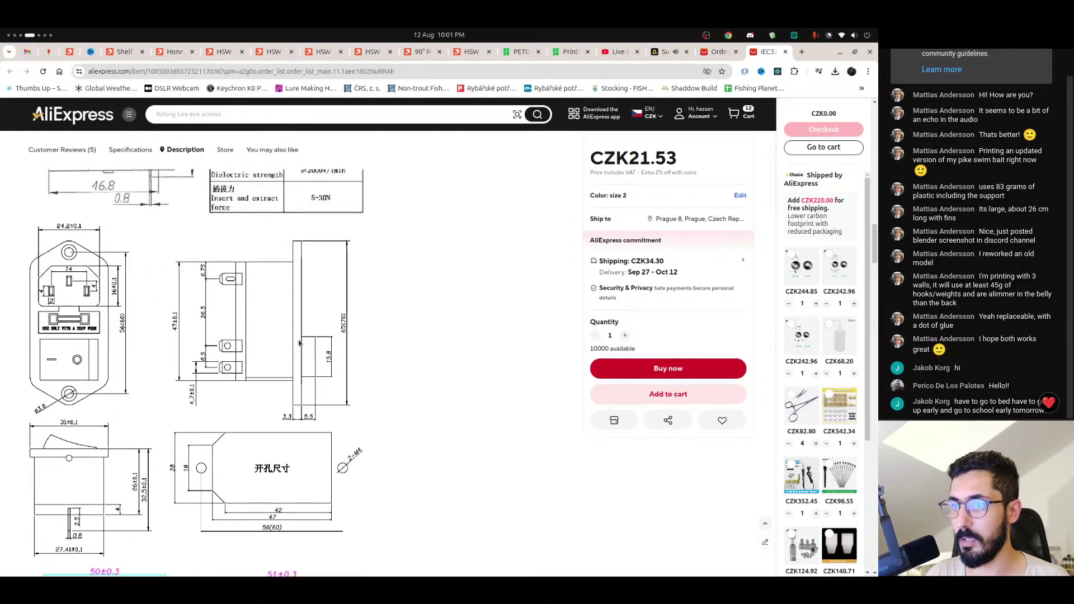
pyautogui.scroll(-1, 295, 414)
pyautogui.hotkey('alt', 'Tab')
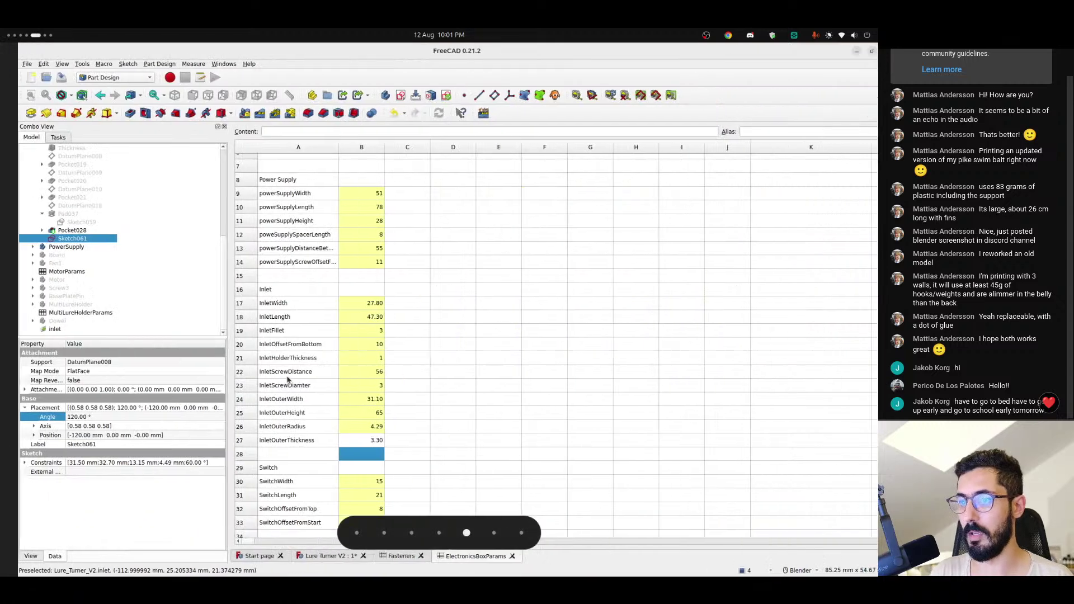
# - In FreeCAD's ElectronicsBoxParams spreadsheet, give the 3.3 value cell the alias InletOuterThickness, copied from its label
pyautogui.click(268, 435)
pyautogui.doubleClick(279, 133)
pyautogui.hotkey('ctrl', 'c')
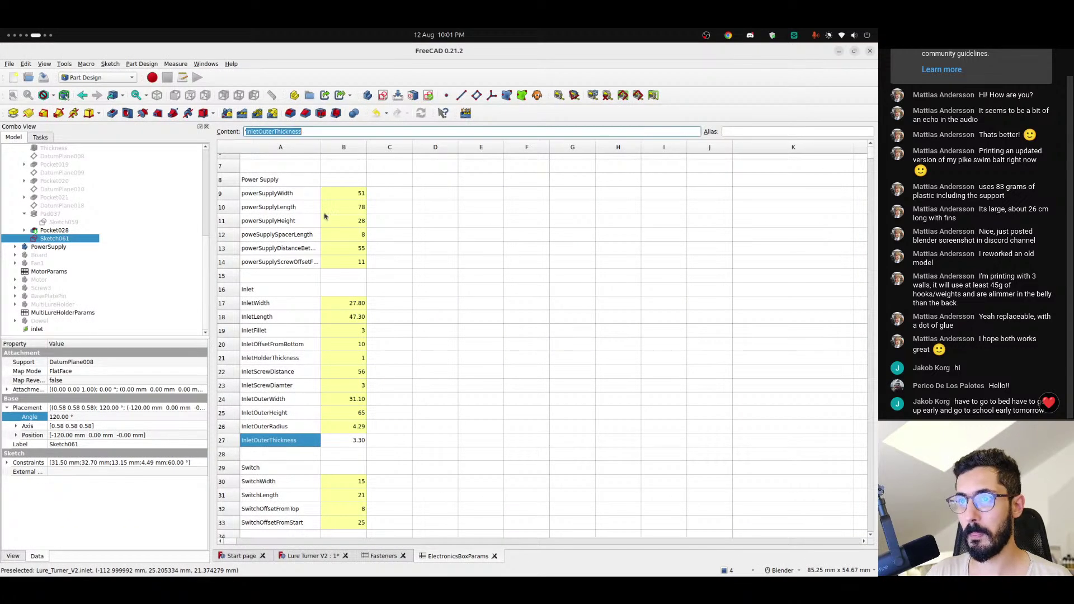
pyautogui.click(356, 446)
pyautogui.click(746, 133)
pyautogui.hotkey('ctrl', 'v')
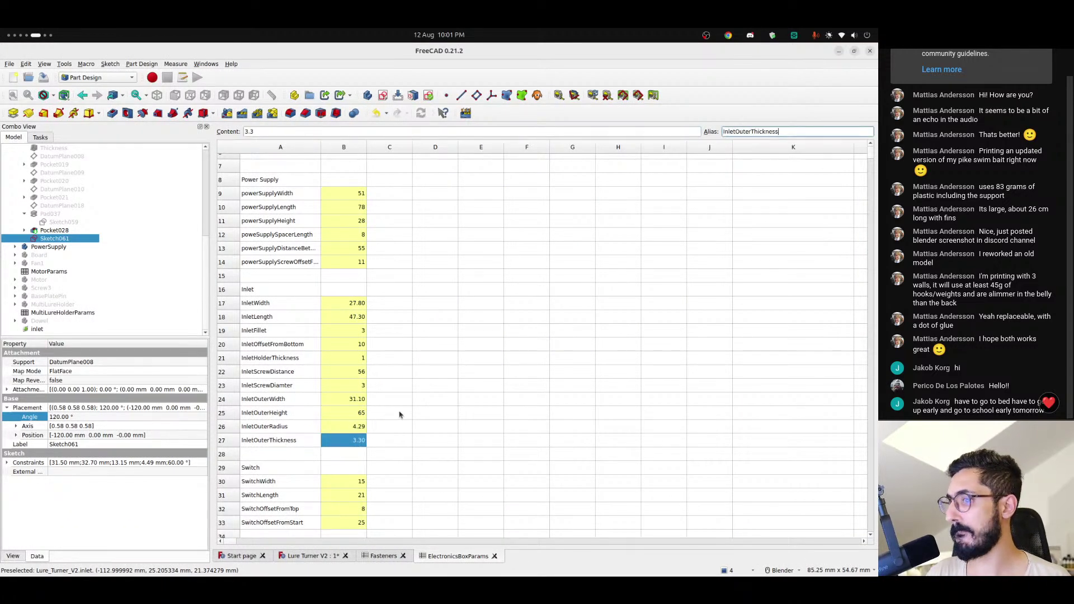
pyautogui.click(381, 446)
pyautogui.click(273, 442)
# - Create a pocket from the inlet's half-outline sketch in Lure Turner V2 and reverse its direction
pyautogui.click(310, 556)
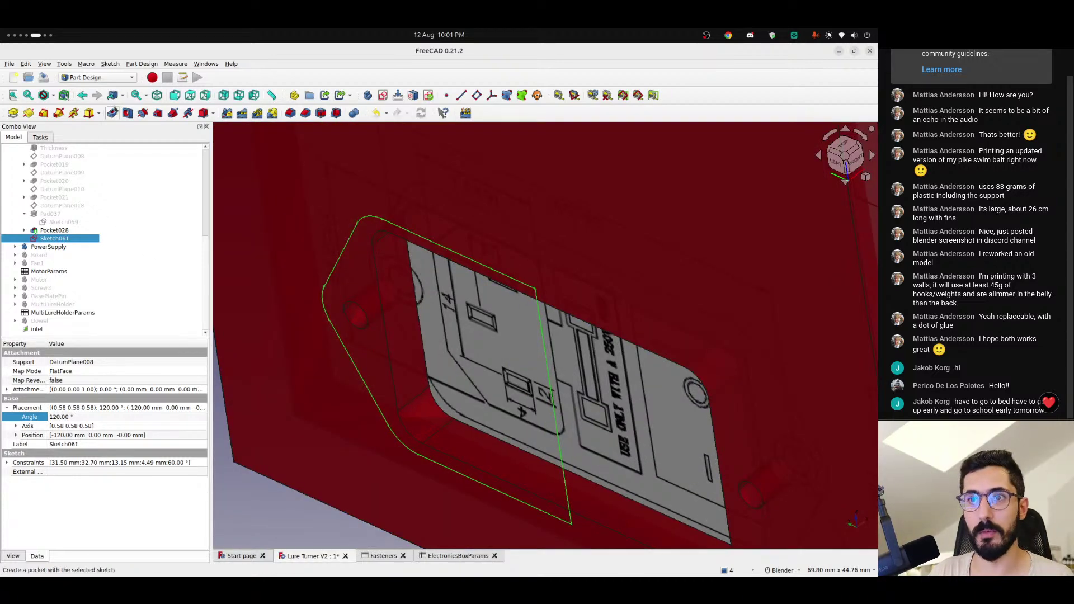
pyautogui.click(113, 113)
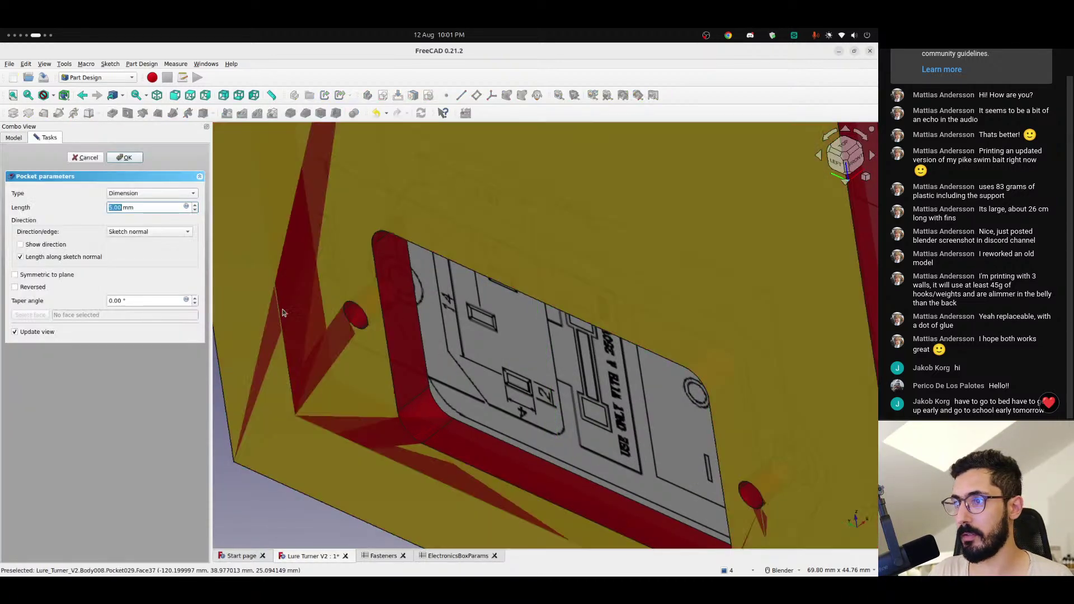
pyautogui.click(15, 287)
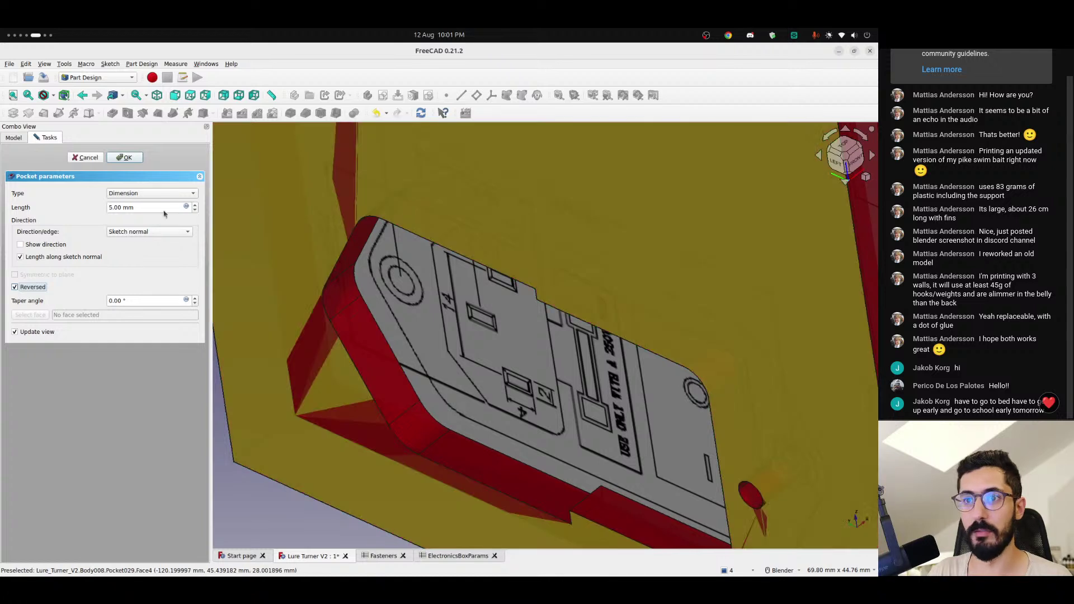
# - Set the pocket's length formula to <<ElectronicsBoxParams>>.InletOuterThickness and accept the pocket
pyautogui.click(186, 207)
pyautogui.write('<<ElectronicsBoxParams>>')
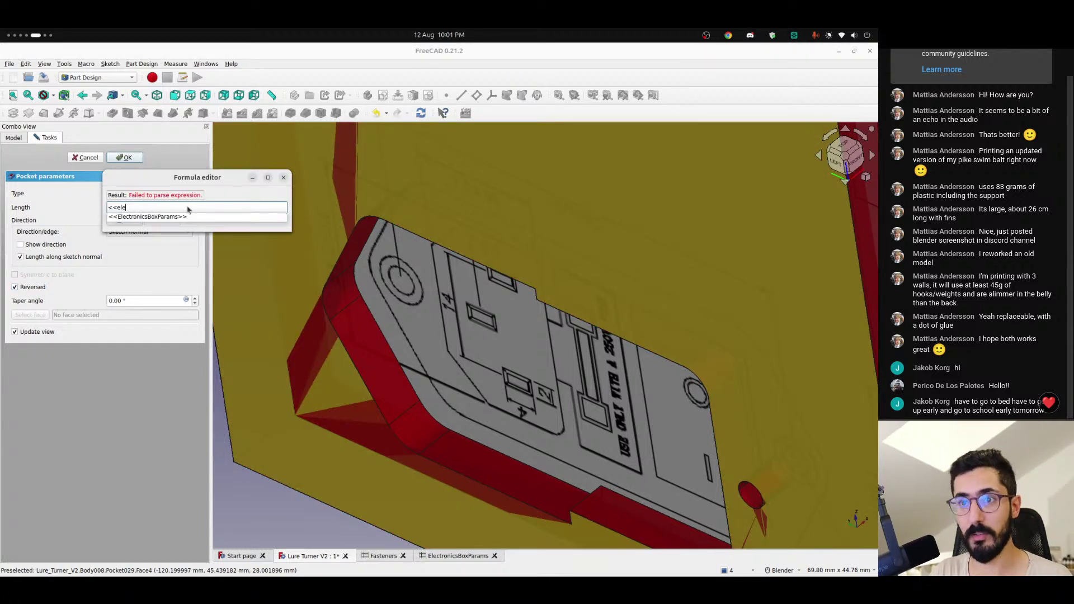
pyautogui.press('Down')
pyautogui.write('.inletou')
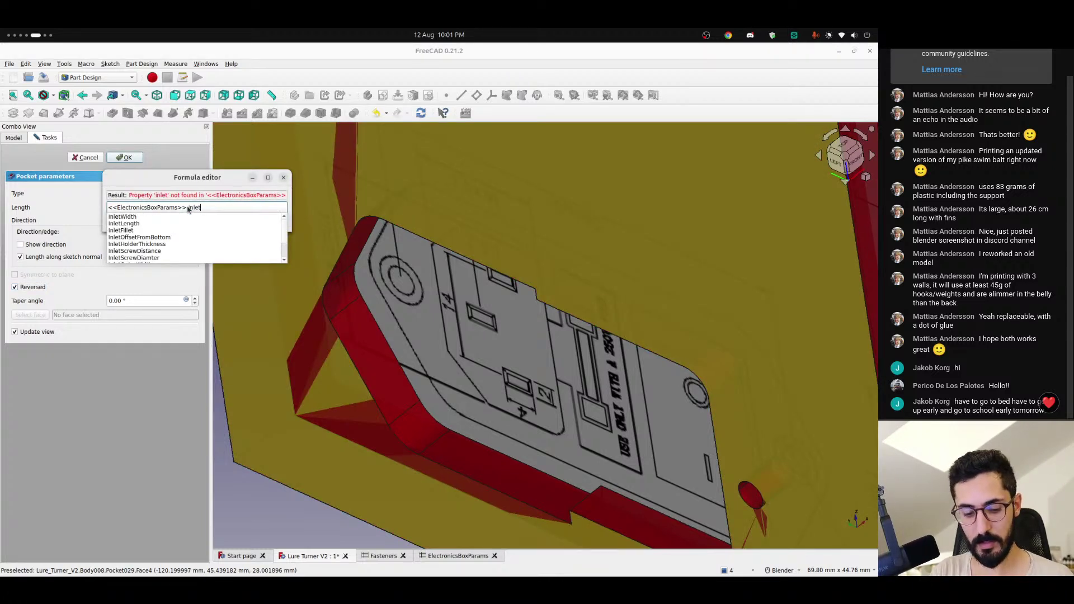
pyautogui.press('Down')
pyautogui.press('Down')
pyautogui.press('Down')
pyautogui.press('Down')
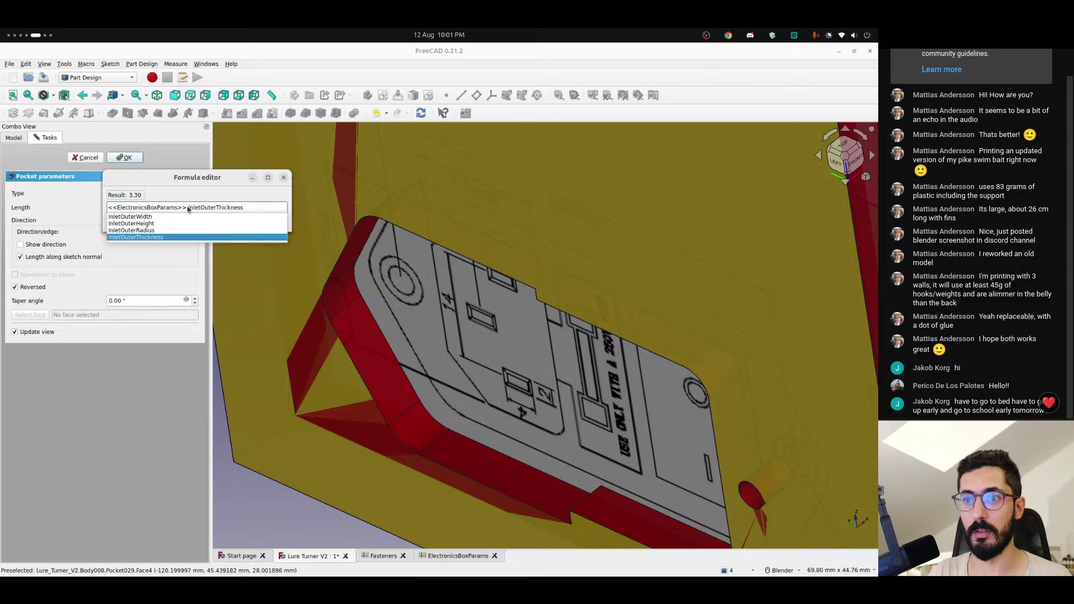
pyautogui.press('Return')
pyautogui.press('Return')
pyautogui.moveTo(280, 259); pyautogui.dragTo(444, 231, button='middle')
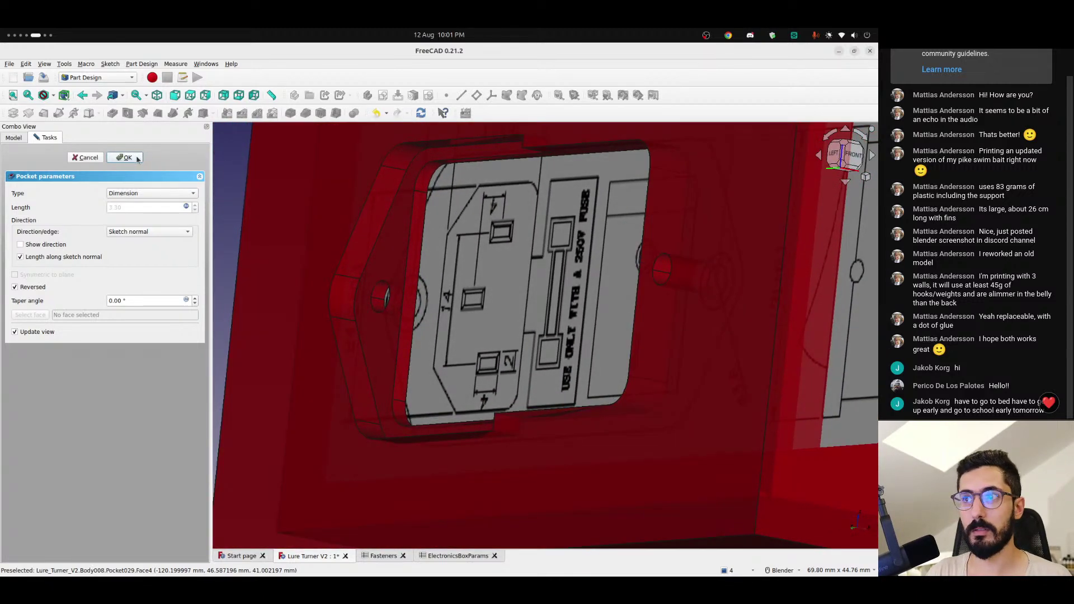
pyautogui.click(127, 157)
# - Measure the wall thickness left behind the recess at the inlet opening's side, then clear the dimension
pyautogui.click(558, 95)
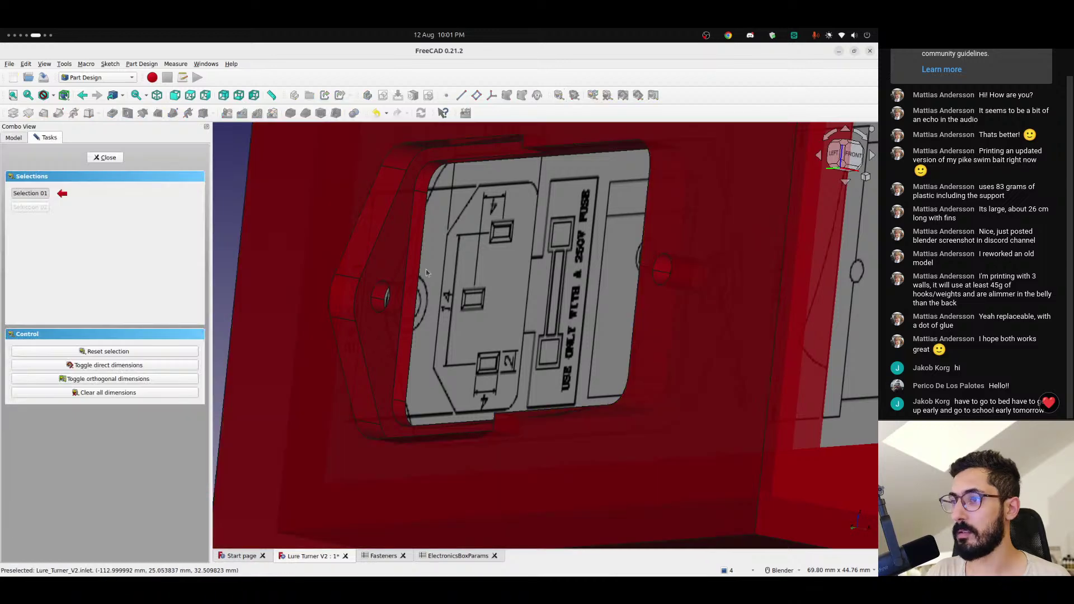
pyautogui.click(420, 272)
pyautogui.click(406, 274)
pyautogui.scroll(-2, 461, 302)
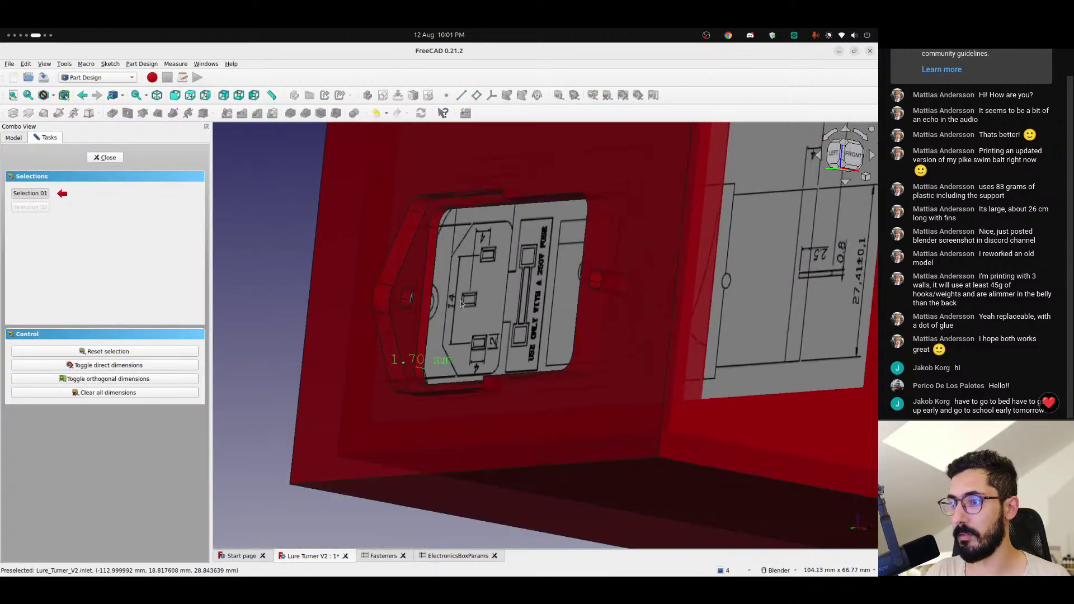
pyautogui.moveTo(461, 301); pyautogui.dragTo(414, 283, button='middle')
pyautogui.scroll(2, 439, 328)
pyautogui.scroll(1, 439, 326)
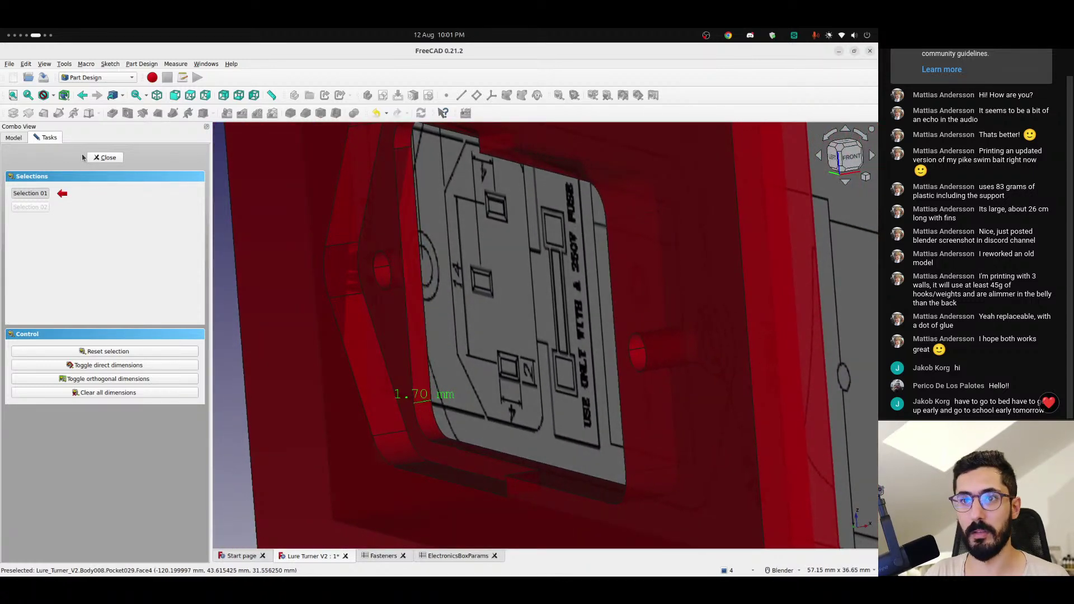
pyautogui.click(122, 392)
pyautogui.click(106, 157)
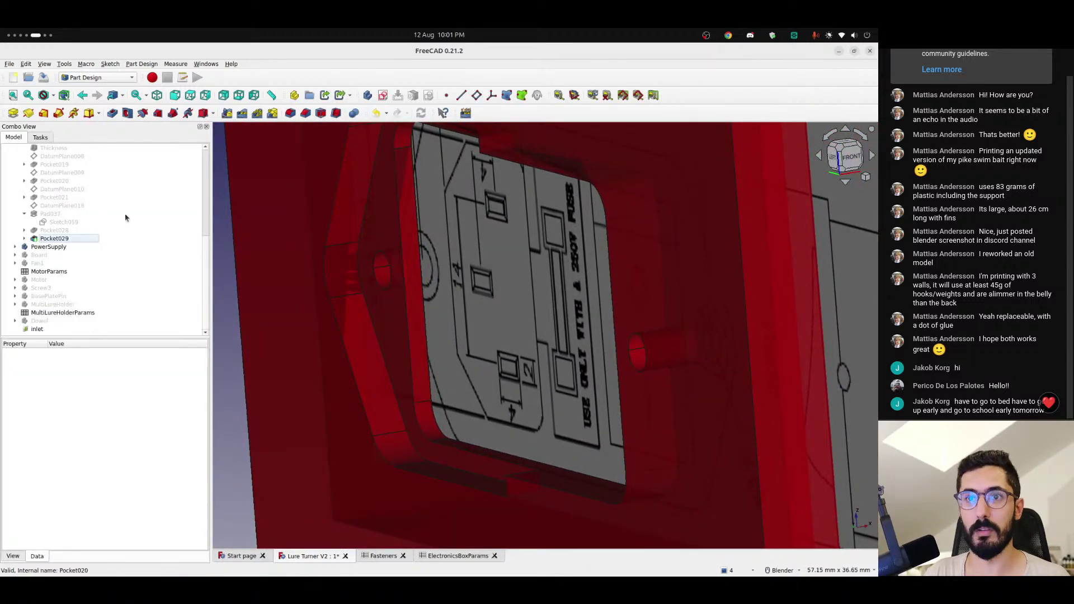
# - Mirror the half-outline pocket with the default mirror plane to complete the recess around the inlet opening
pyautogui.click(49, 240)
pyautogui.scroll(-4, 484, 313)
pyautogui.moveTo(486, 310); pyautogui.dragTo(529, 304, button='middle')
pyautogui.click(227, 113)
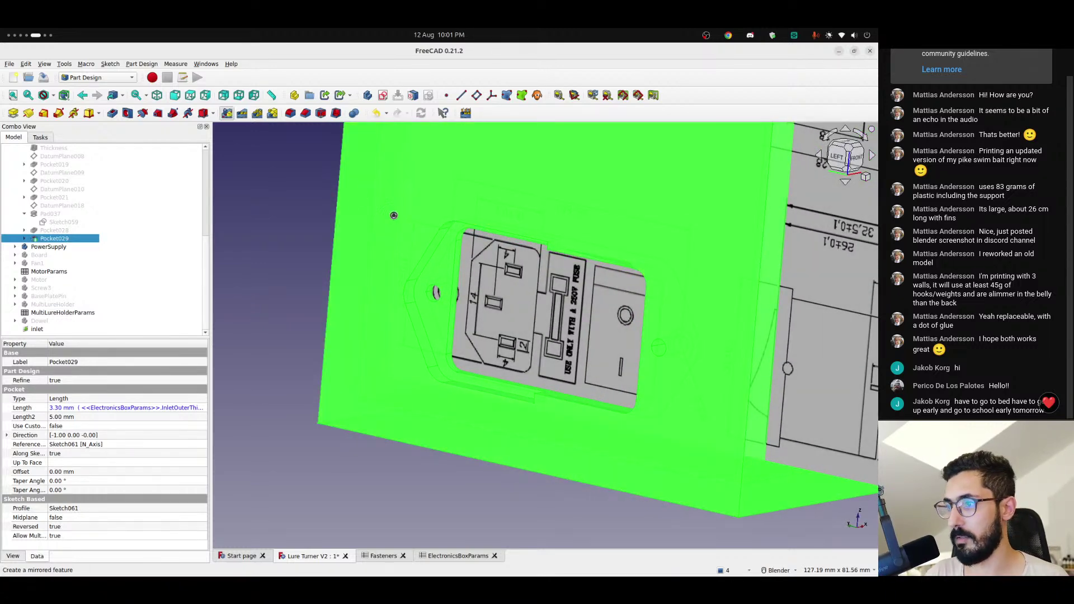
pyautogui.click(128, 157)
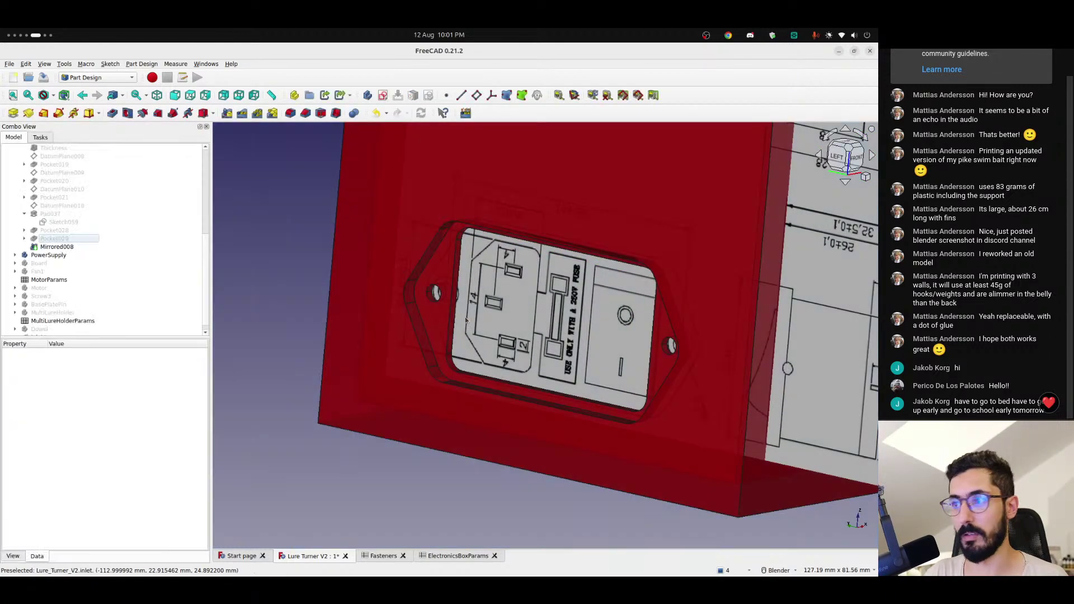
# - Examine the completed inlet recess and the two screw holes above it on the electronics box's side wall
pyautogui.moveTo(561, 367); pyautogui.dragTo(462, 313, button='middle')
pyautogui.scroll(3, 676, 294)
pyautogui.scroll(-4, 462, 312)
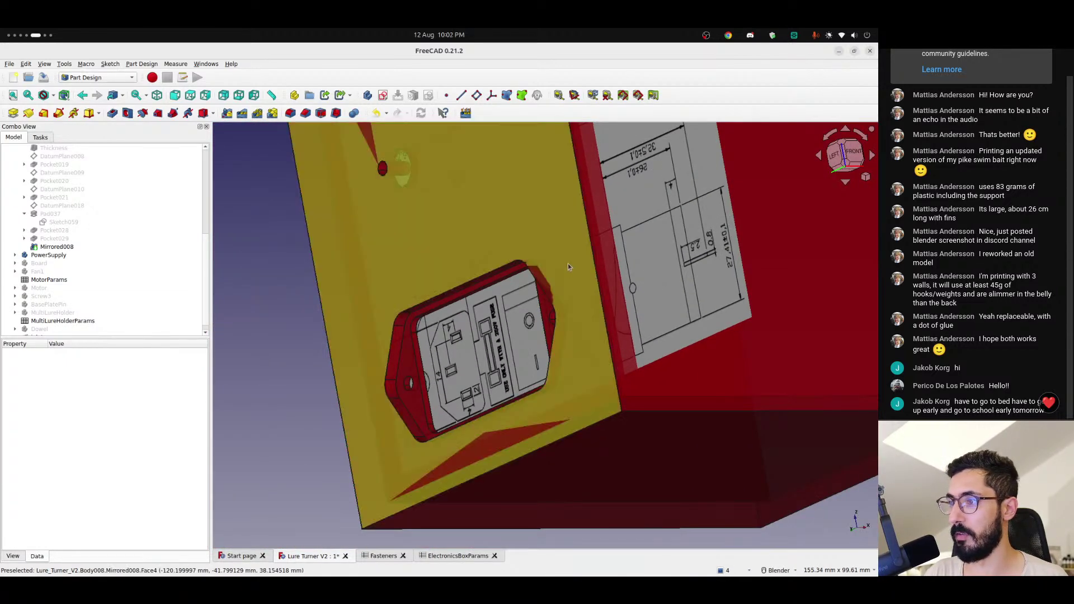
pyautogui.scroll(-2, 479, 289)
pyautogui.keyDown('shift'); pyautogui.moveTo(496, 278); pyautogui.dragTo(490, 340, button='middle'); pyautogui.keyUp('shift')
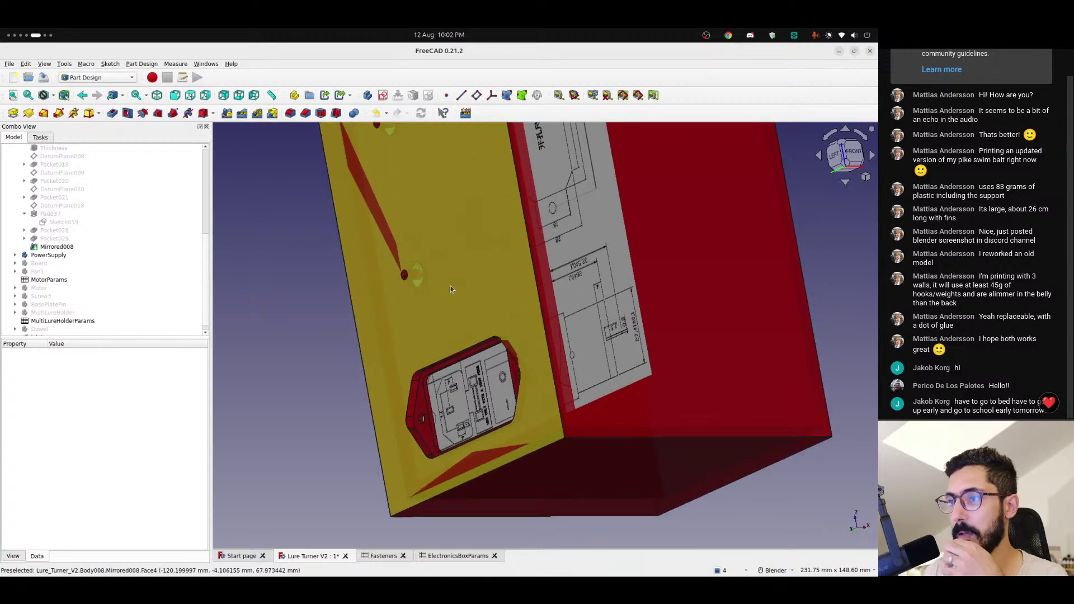
pyautogui.keyDown('shift'); pyautogui.moveTo(451, 286); pyautogui.dragTo(485, 381, button='middle'); pyautogui.keyUp('shift')
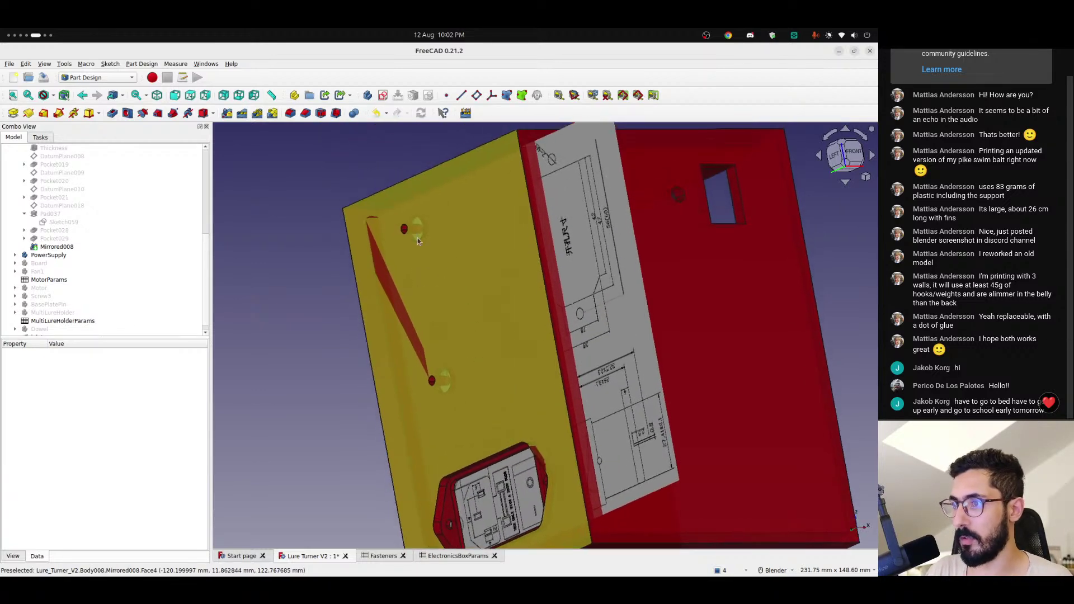
pyautogui.scroll(2, 415, 232)
pyautogui.moveTo(415, 231); pyautogui.dragTo(530, 255, button='middle')
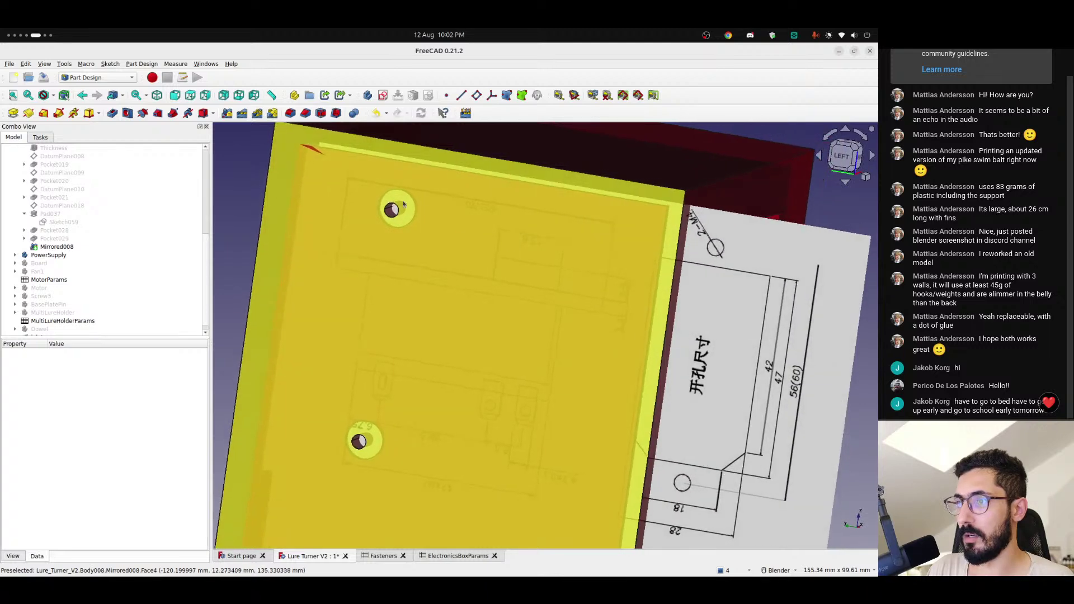
pyautogui.click(393, 209)
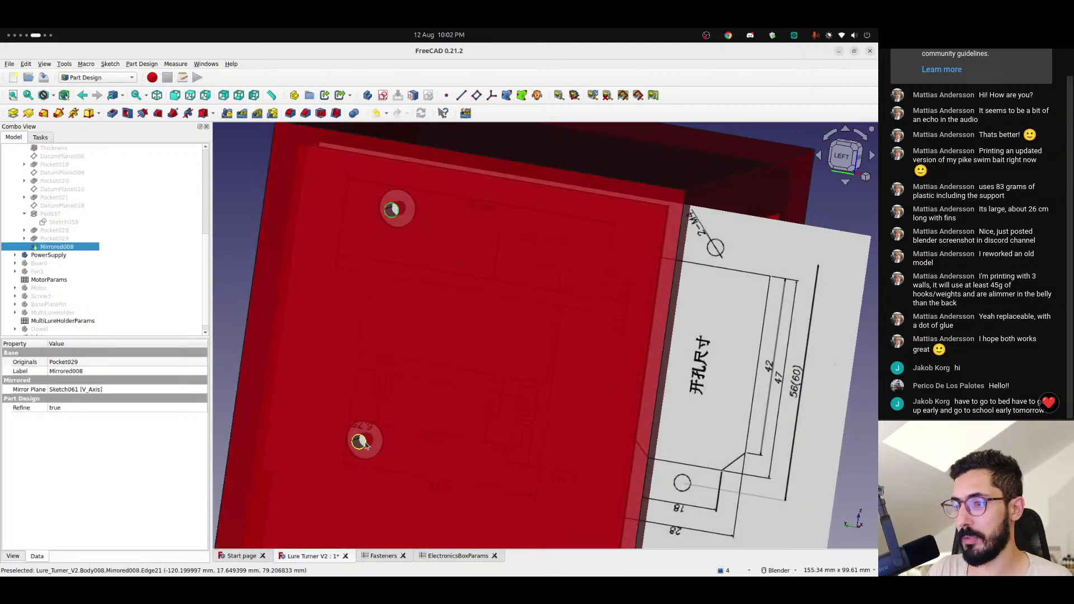
pyautogui.click(305, 113)
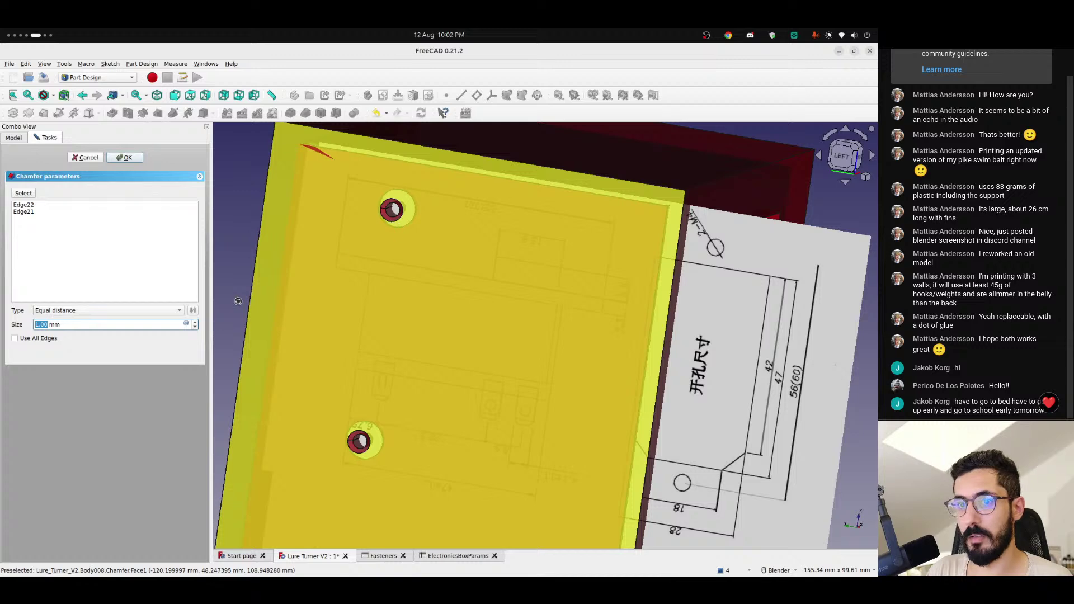
pyautogui.write('1')
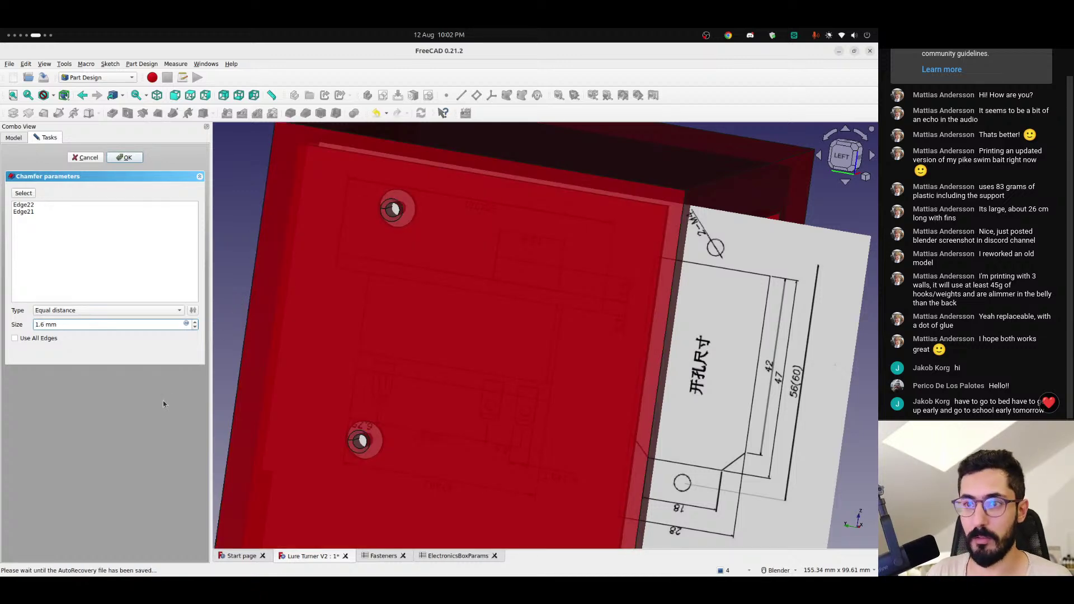
pyautogui.moveTo(398, 291); pyautogui.dragTo(103, 204, button='middle')
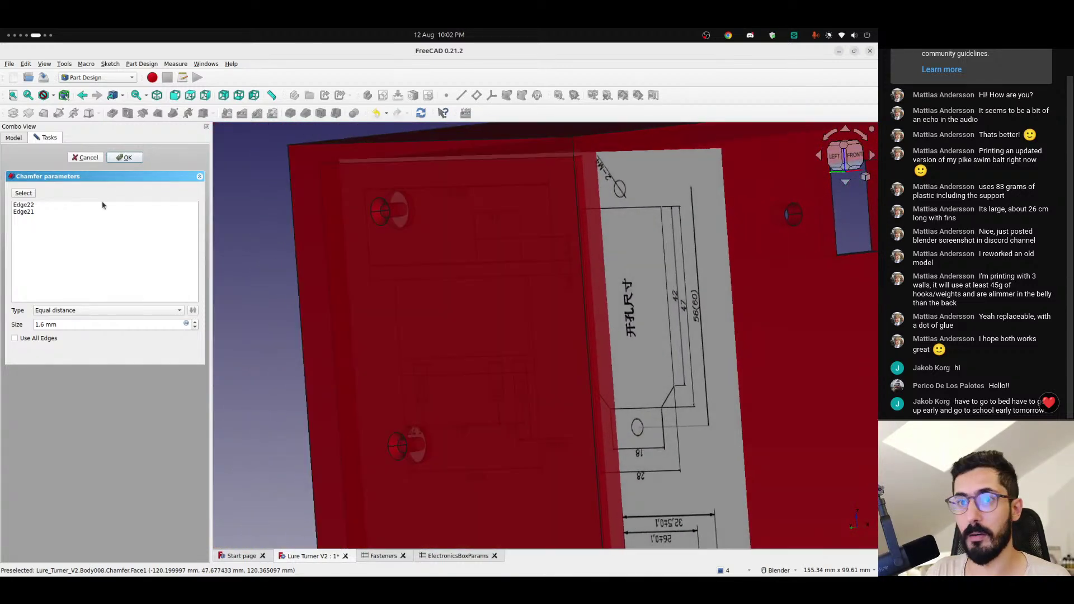
pyautogui.click(87, 158)
# - Hide the inlet reference image so only the electronics box and its openings remain in view
pyautogui.scroll(-3, 417, 320)
pyautogui.moveTo(466, 330); pyautogui.dragTo(418, 326, button='middle')
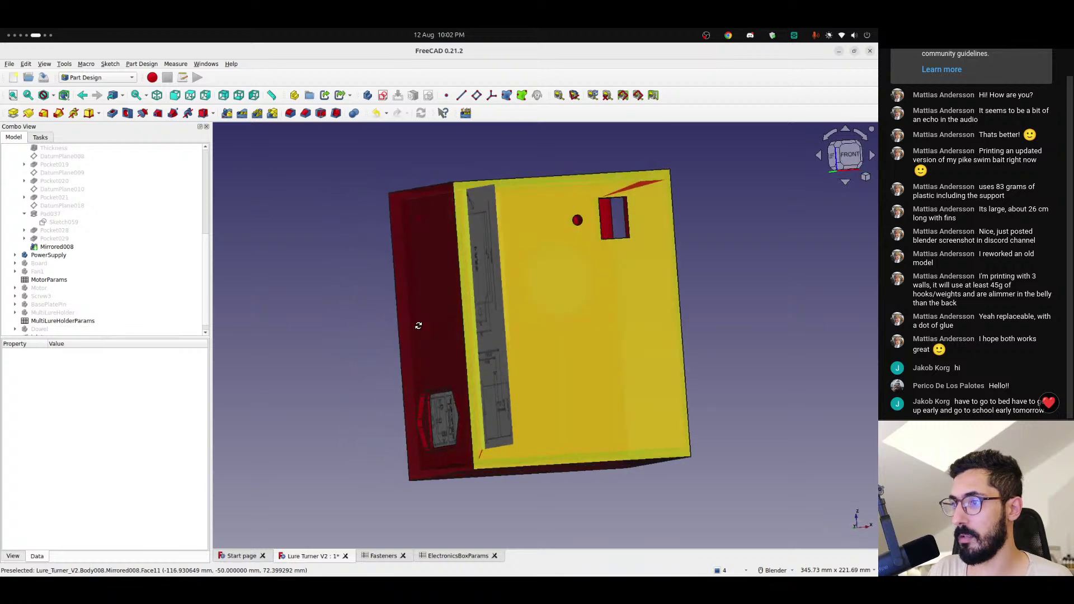
pyautogui.scroll(-1, 44, 314)
pyautogui.click(37, 330)
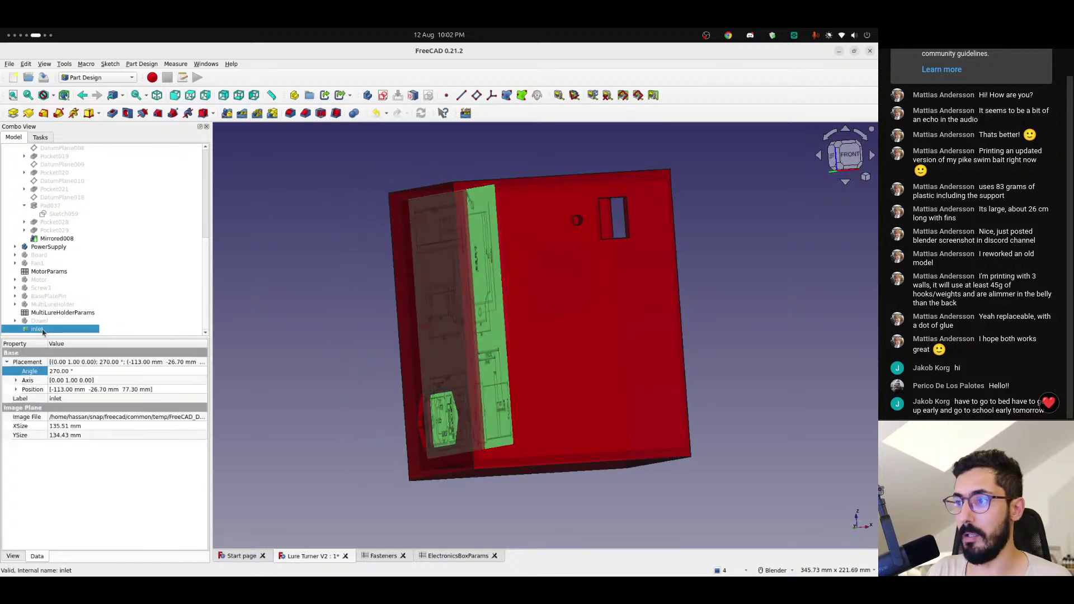
pyautogui.press('space')
pyautogui.click(324, 321)
pyautogui.click(38, 331)
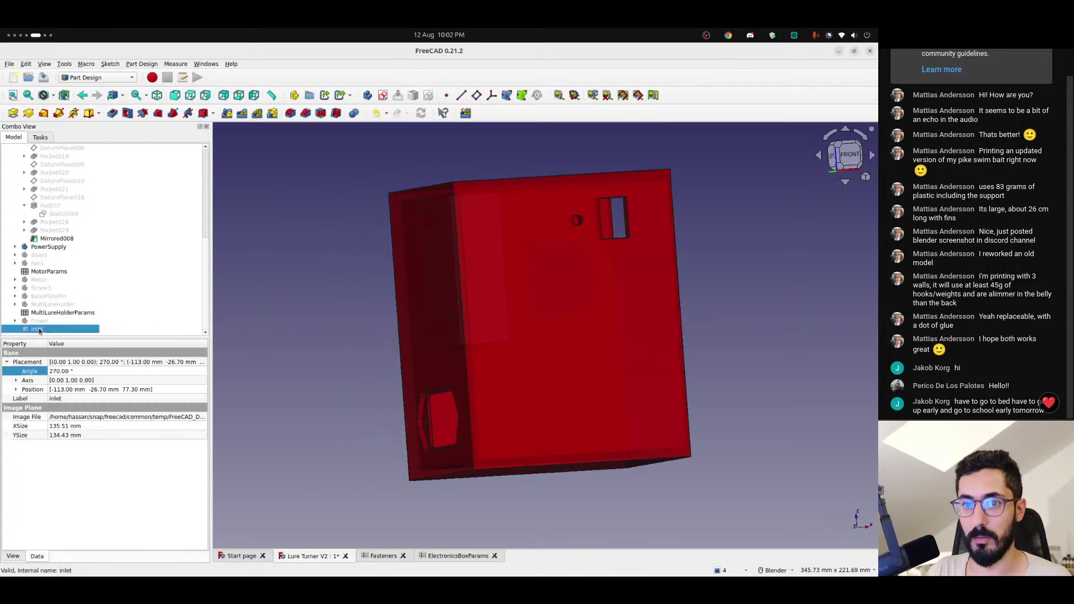
pyautogui.click(347, 297)
pyautogui.moveTo(568, 304); pyautogui.dragTo(493, 316, button='middle')
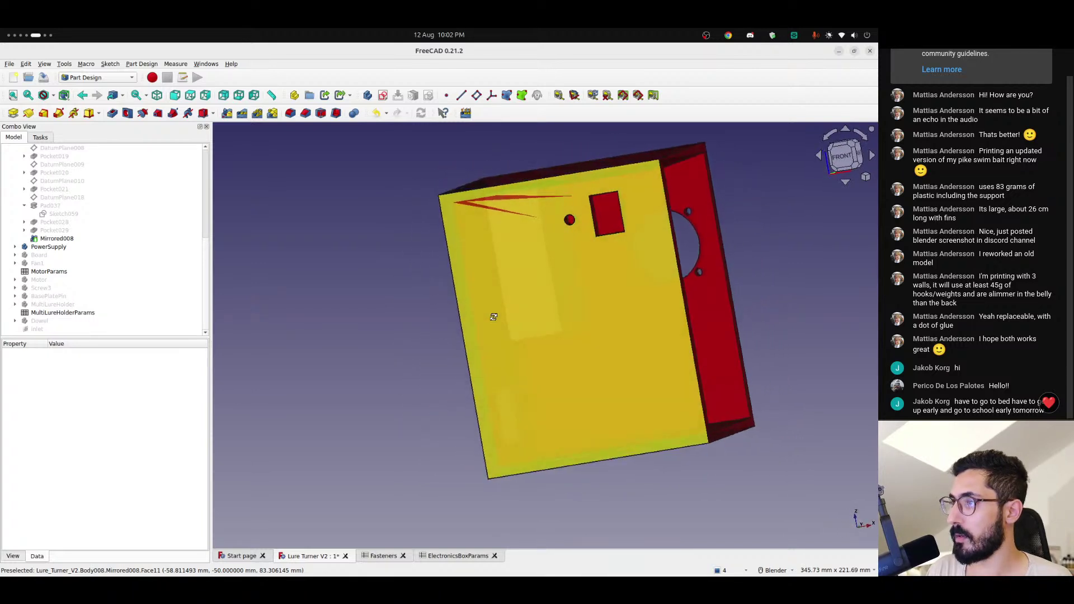
# - Collapse the ElectronicsBox body in the model tree and hide the PowerSupply body
pyautogui.scroll(3, 67, 296)
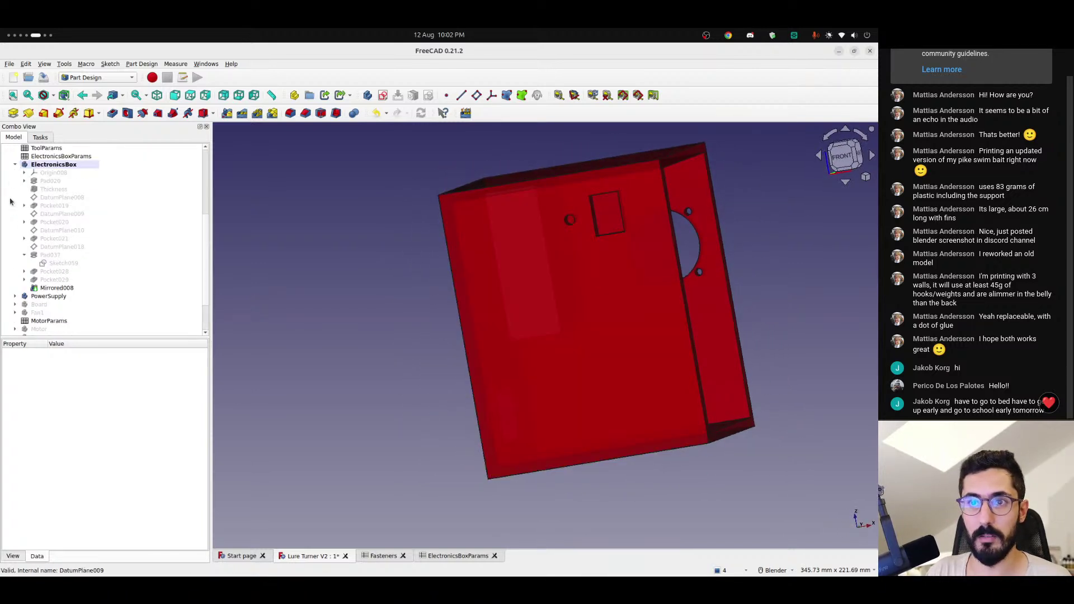
pyautogui.click(15, 164)
pyautogui.moveTo(492, 268); pyautogui.dragTo(431, 317, button='middle')
pyautogui.click(56, 240)
pyautogui.click(56, 246)
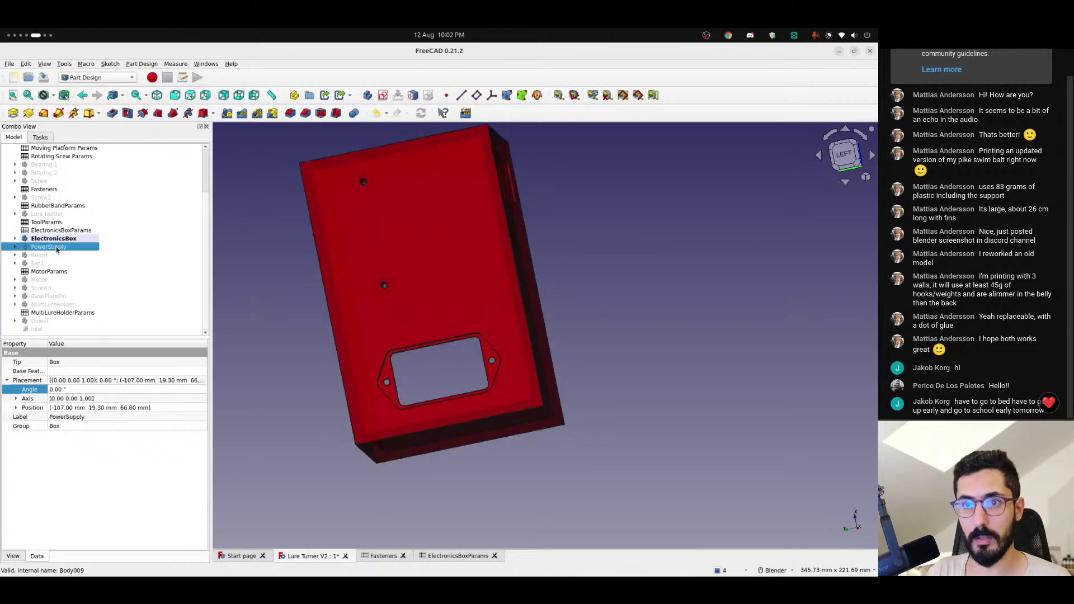
pyautogui.scroll(2, 78, 275)
pyautogui.scroll(-2, 73, 283)
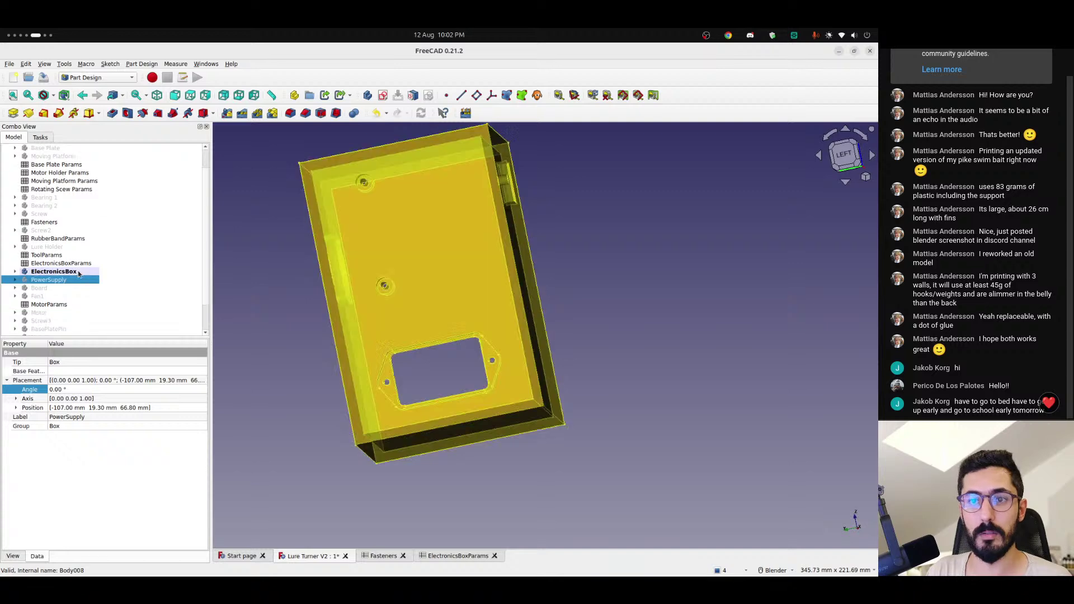
# - Select the Board body and inspect the electronics box's front wall in the straight front view
pyautogui.click(39, 255)
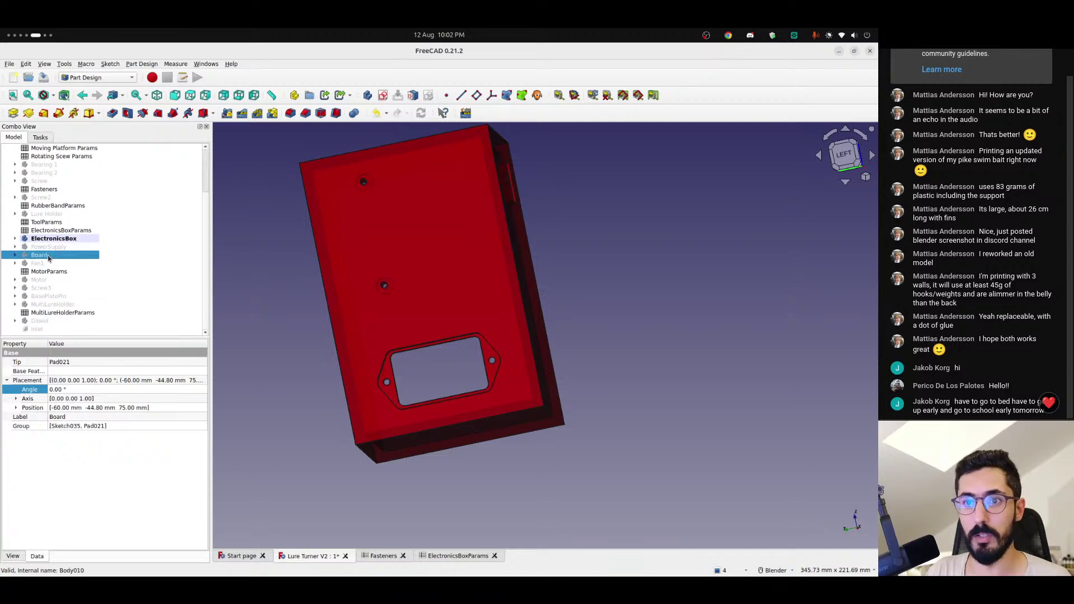
pyautogui.moveTo(434, 327); pyautogui.dragTo(327, 374, button='middle')
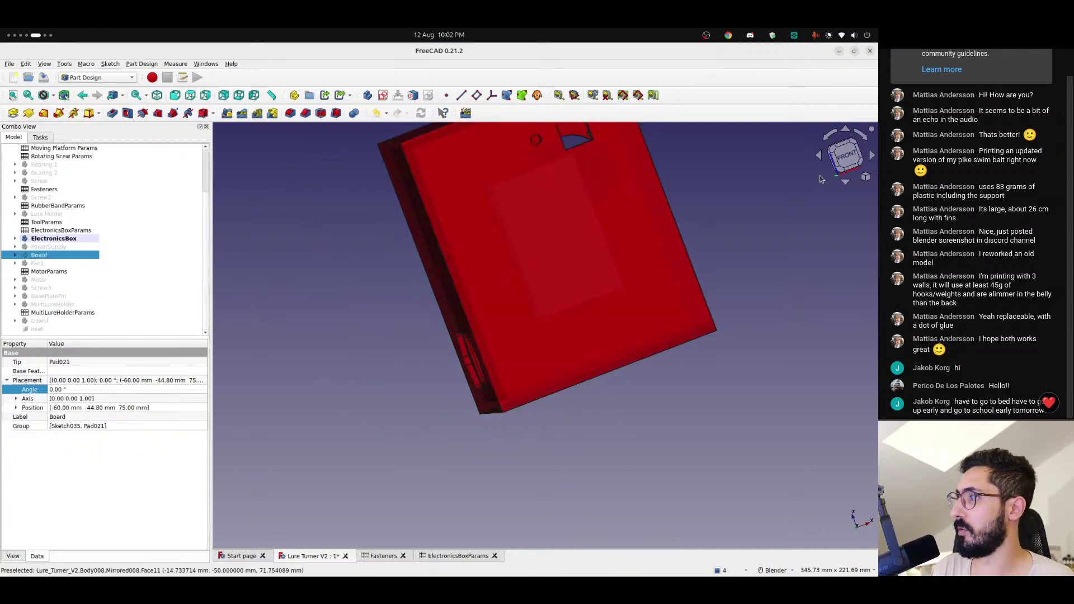
pyautogui.click(837, 146)
pyautogui.click(836, 149)
pyautogui.scroll(2, 570, 198)
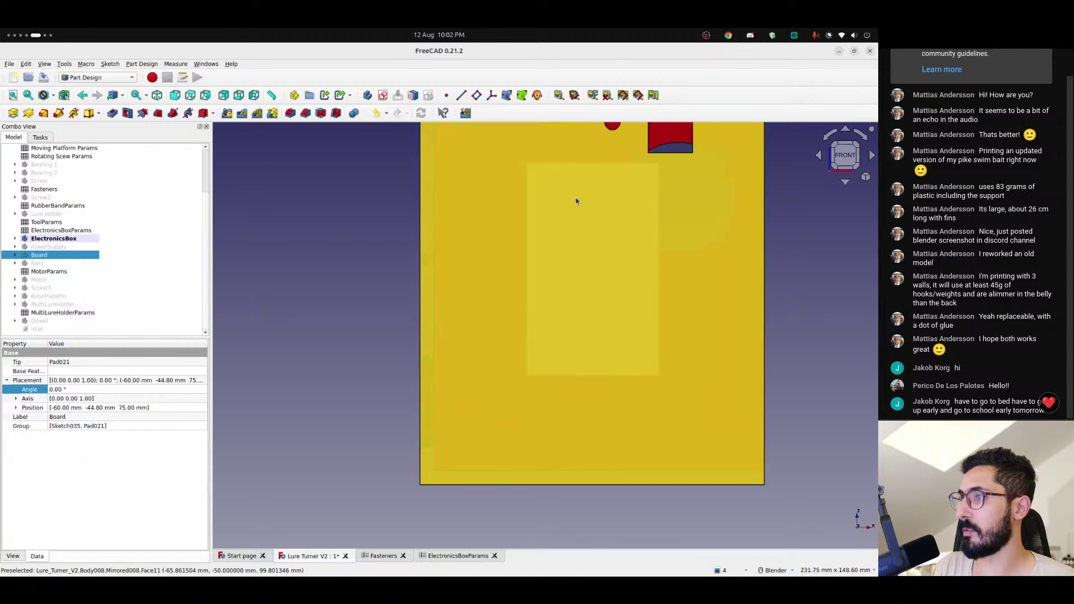
pyautogui.keyDown('shift'); pyautogui.moveTo(604, 226); pyautogui.dragTo(591, 247, button='middle'); pyautogui.keyUp('shift')
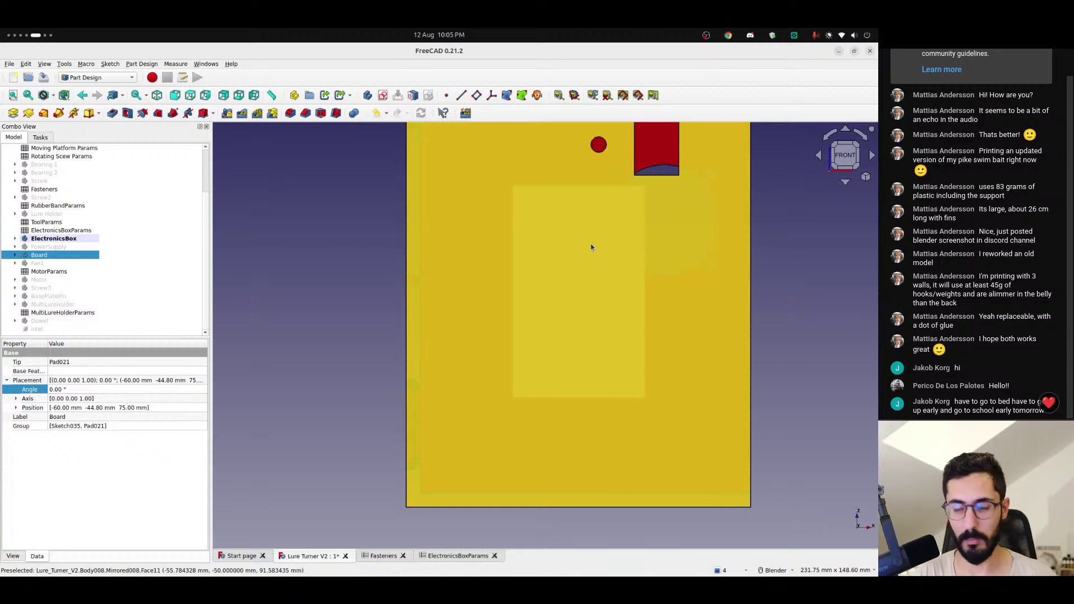
# - In the ElectronicsBoxParams spreadsheet, enter 60.30 in B44 and 33.50 in B45, directly below BoardHeight
pyautogui.click(457, 556)
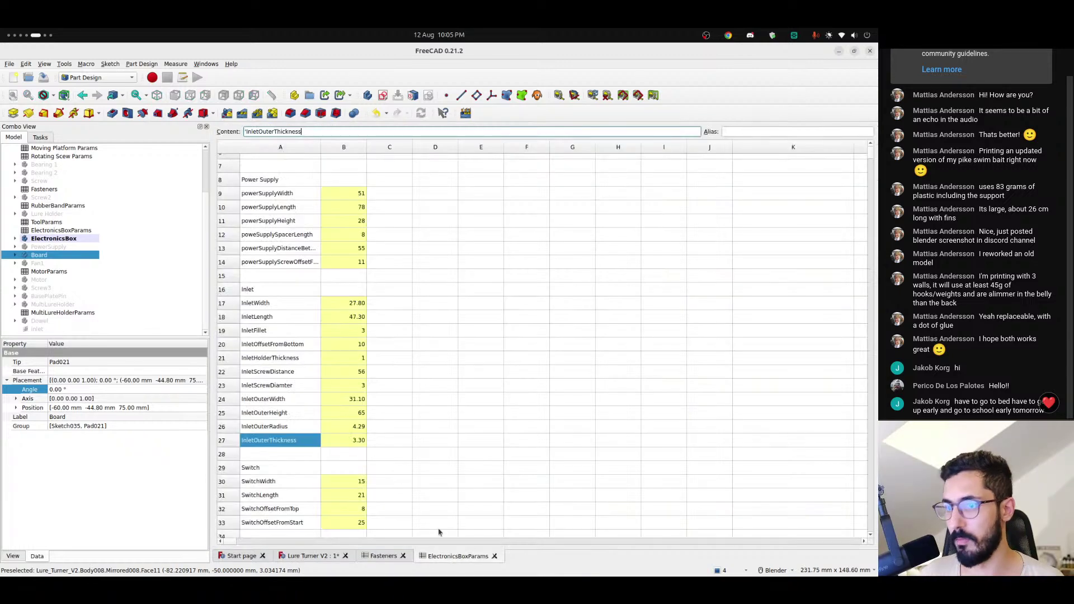
pyautogui.scroll(-4, 291, 362)
pyautogui.scroll(-1, 291, 362)
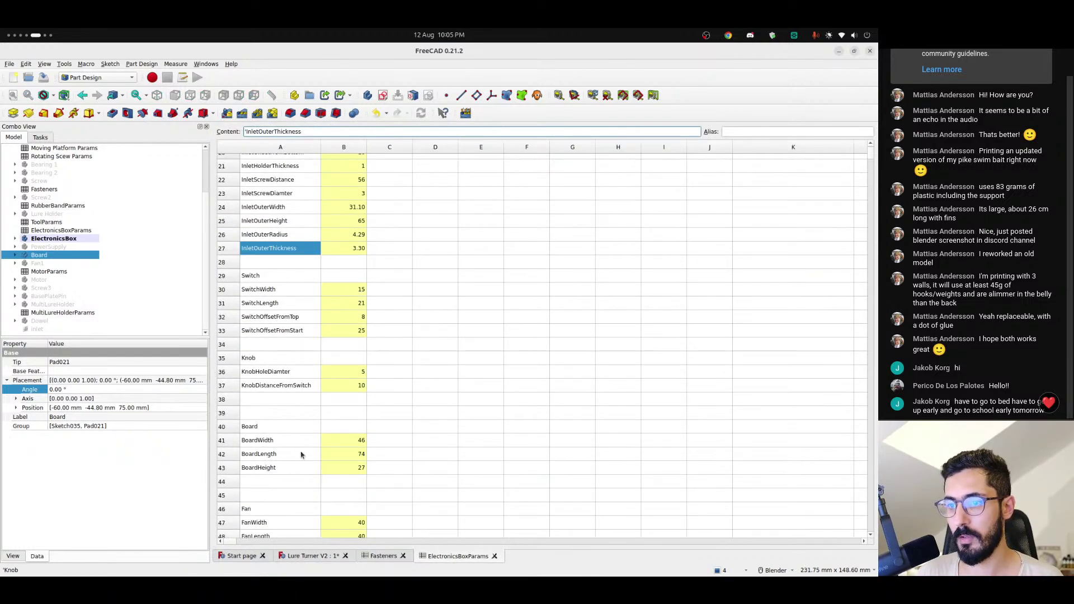
pyautogui.click(347, 482)
pyautogui.write('60.30')
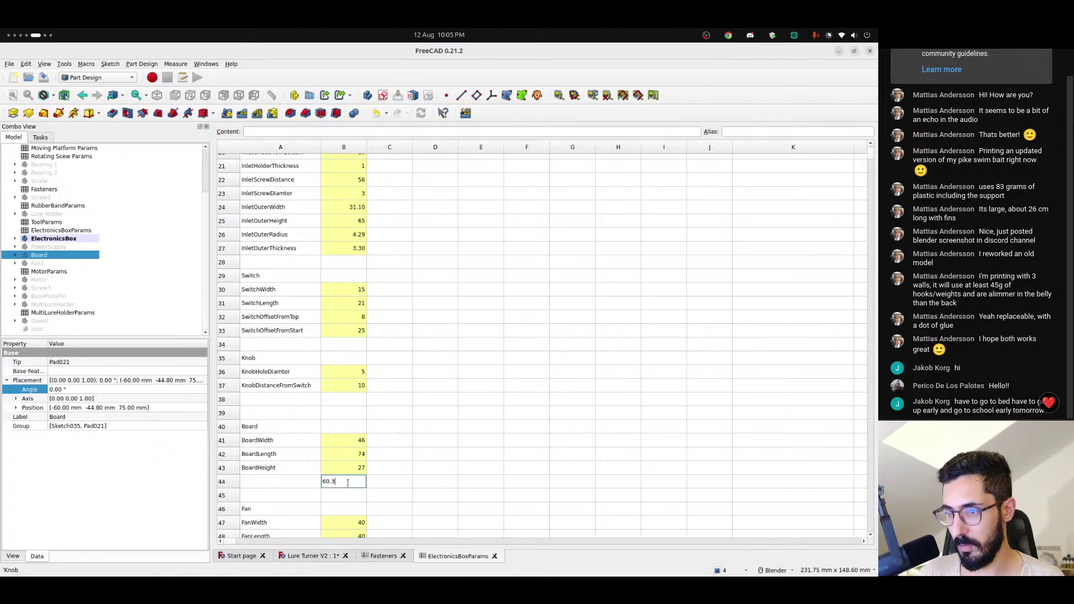
pyautogui.press('Return')
pyautogui.write('33')
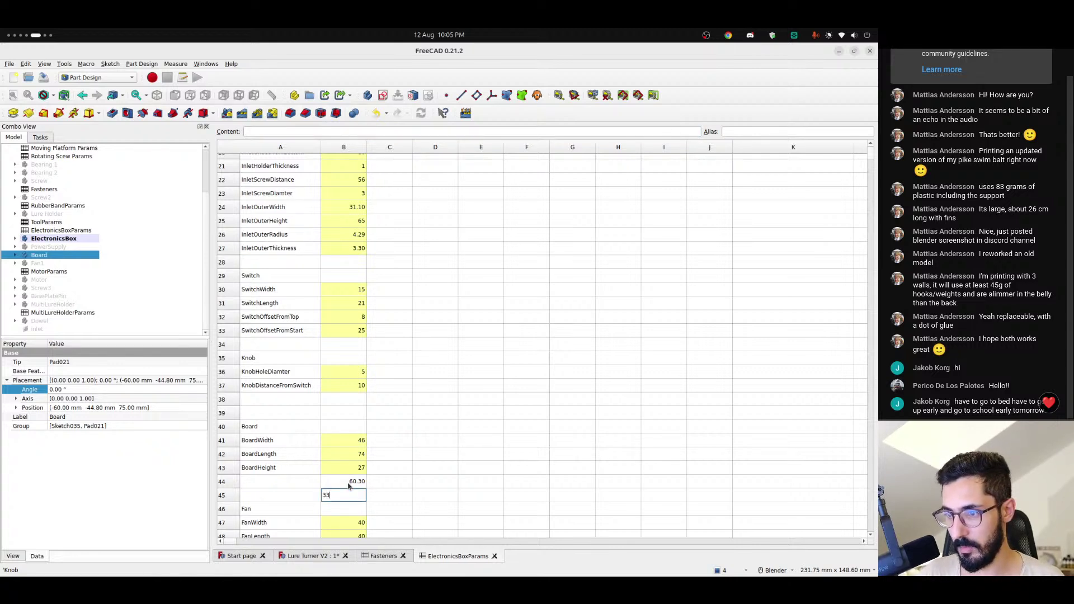
pyautogui.write('.50')
pyautogui.press('Return')
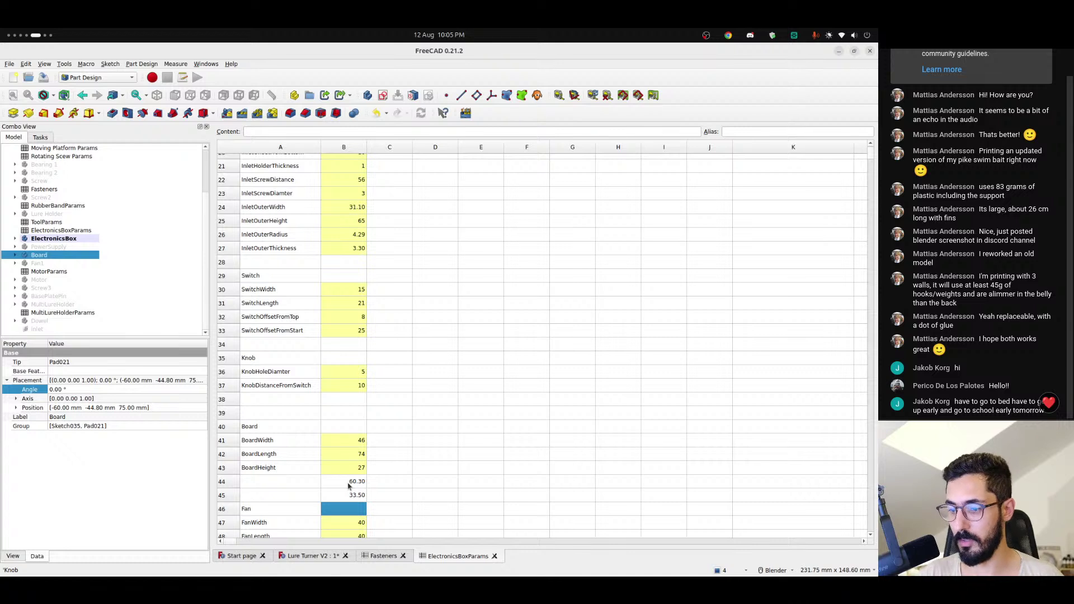
# - Change the value in cell B44 to 60.5
pyautogui.click(348, 486)
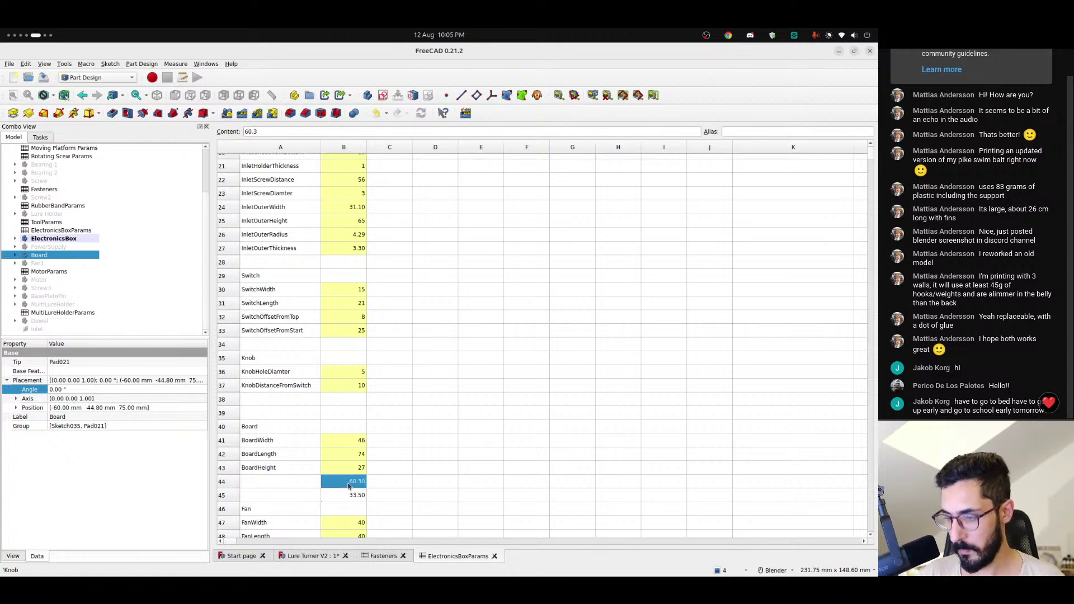
pyautogui.doubleClick(348, 486)
pyautogui.press('BackSpace')
pyautogui.write('5')
pyautogui.press('Return')
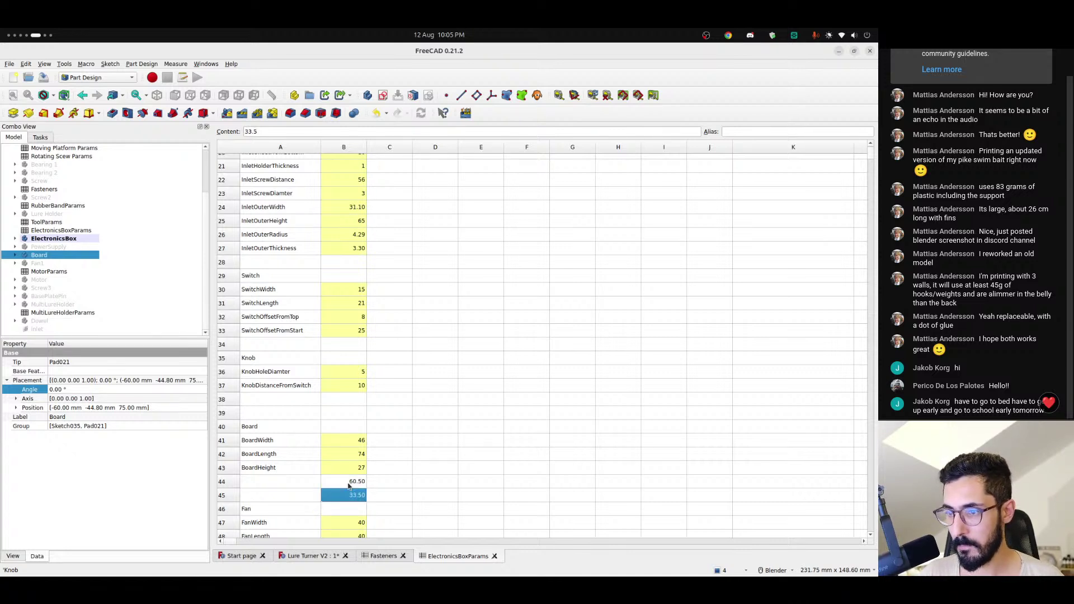
# - Label the parameter in A44 as BoardVerticalScrewDistance
pyautogui.press('Left')
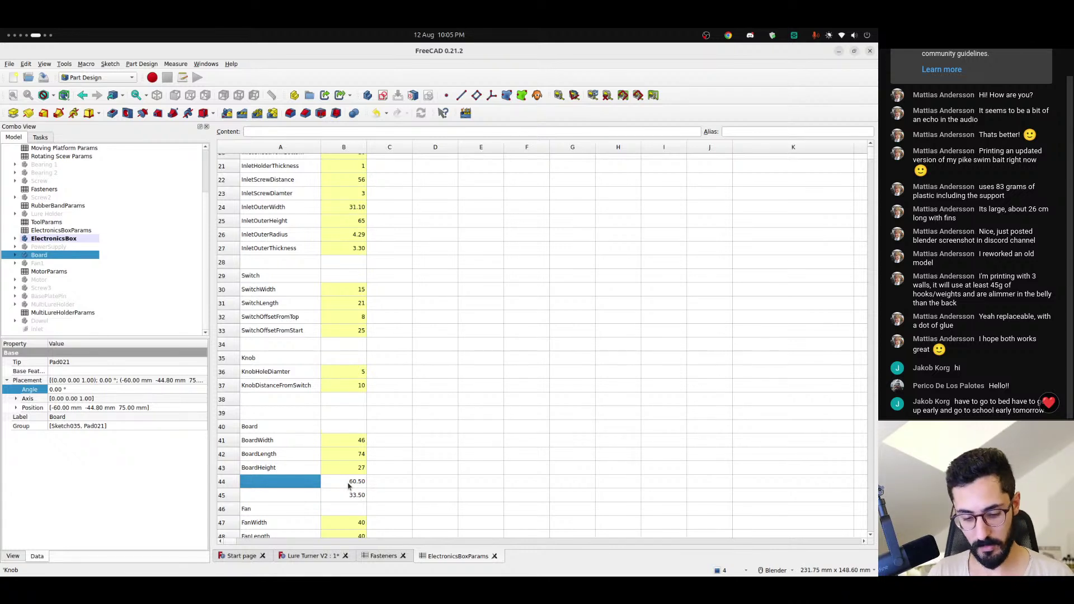
pyautogui.write('ver')
pyautogui.press('BackSpace')
pyautogui.press('BackSpace')
pyautogui.press('BackSpace')
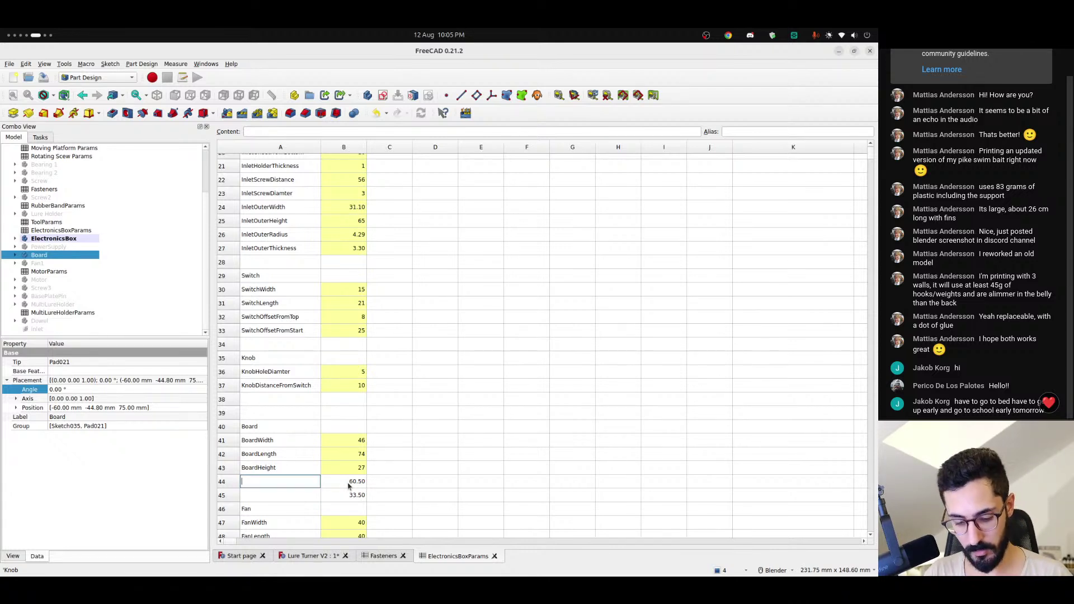
pyautogui.write('BoardVe')
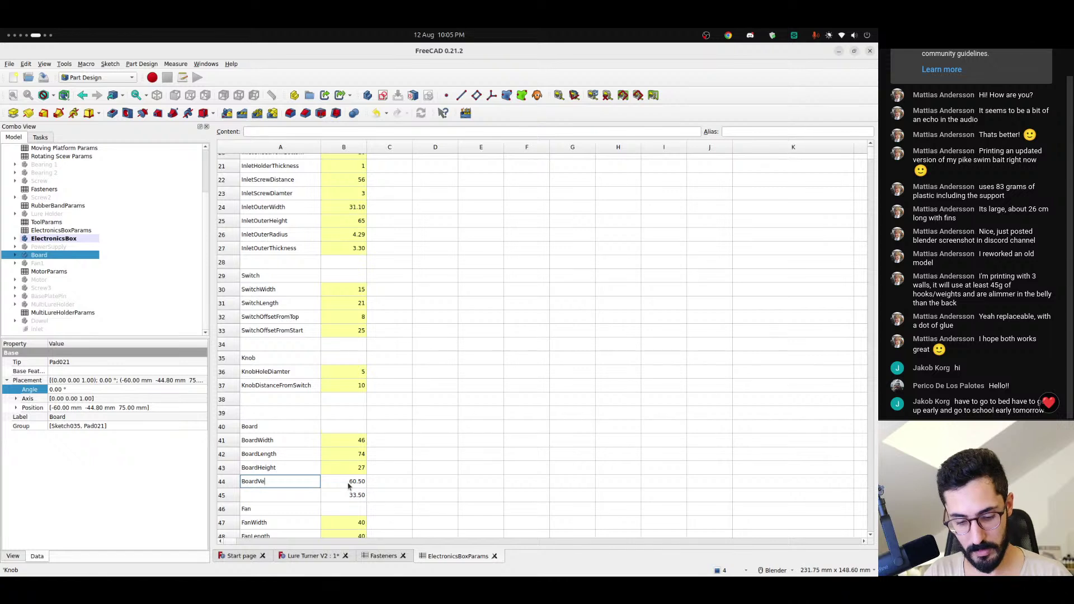
pyautogui.write('rticalS')
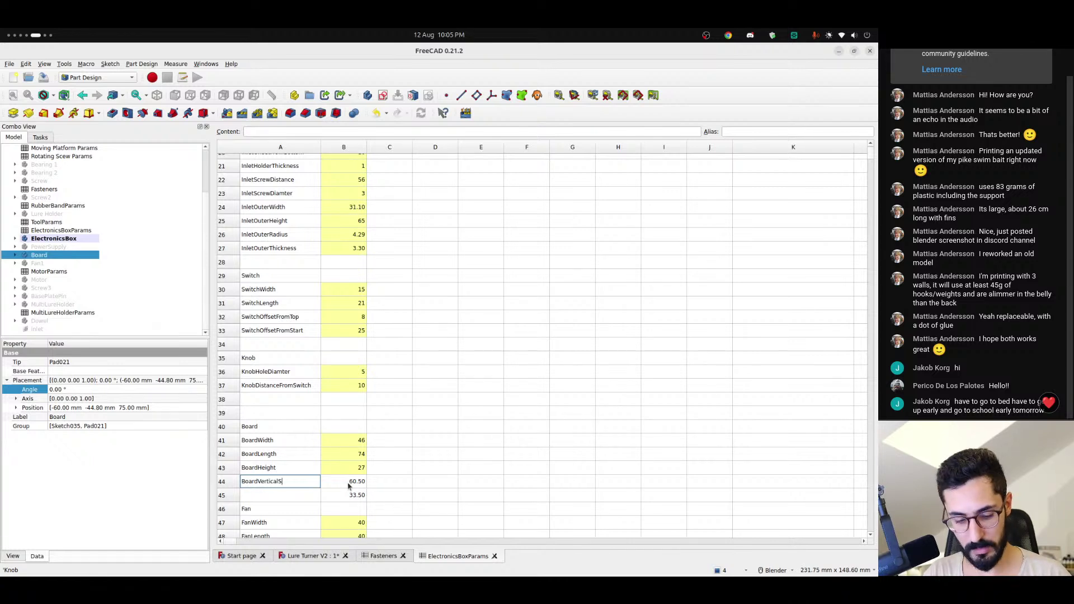
pyautogui.write('crewDistance')
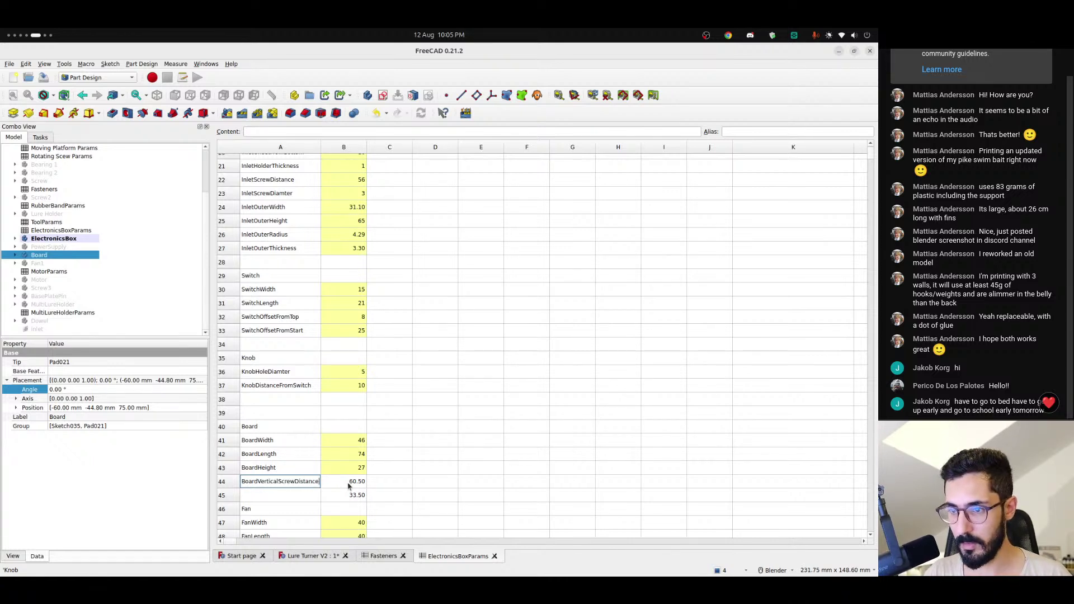
pyautogui.press('Return')
# - Label the parameter in A45 as BoardHorizontalScrewDistance
pyautogui.write('B')
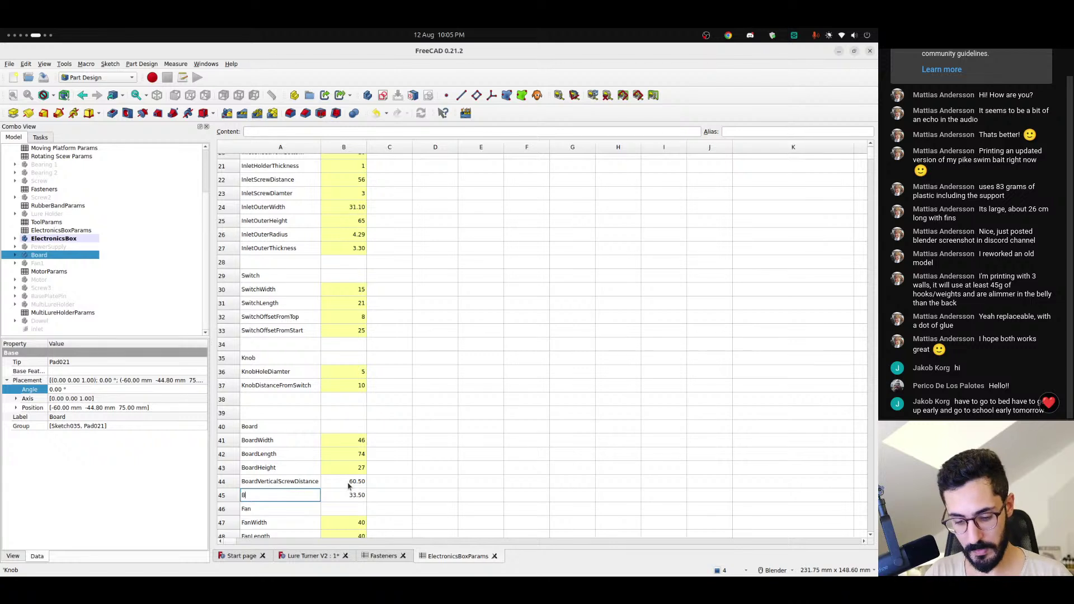
pyautogui.write('oardHorizon')
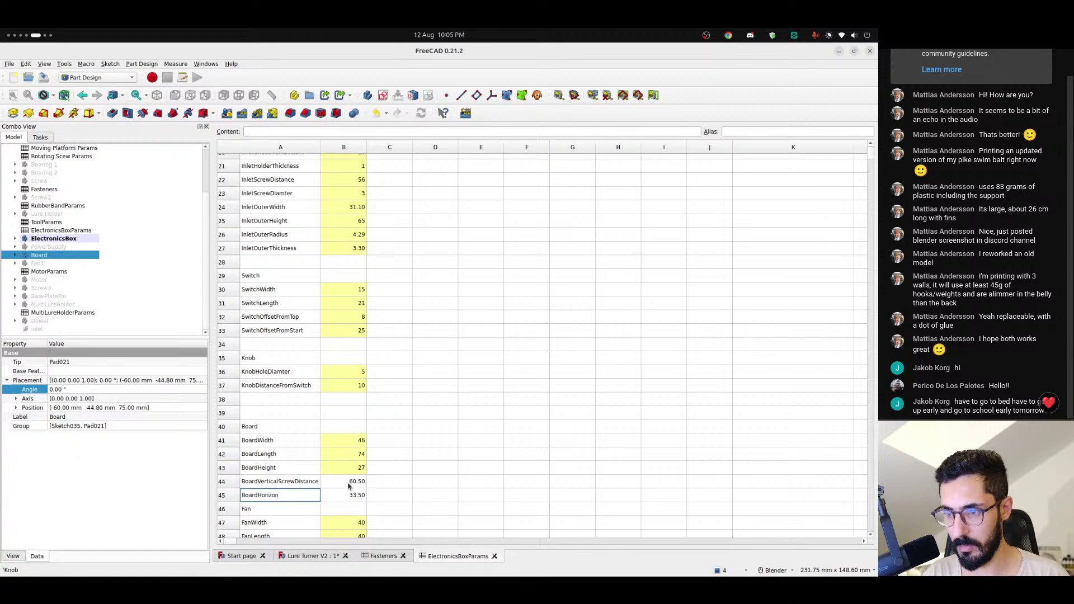
pyautogui.write('rttalS')
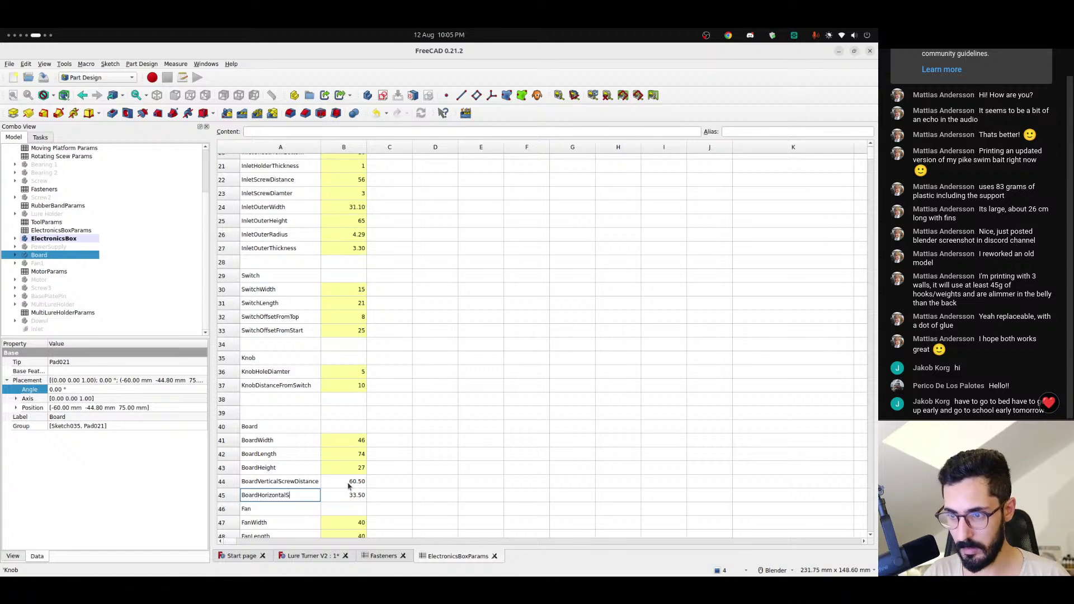
pyautogui.write('crew')
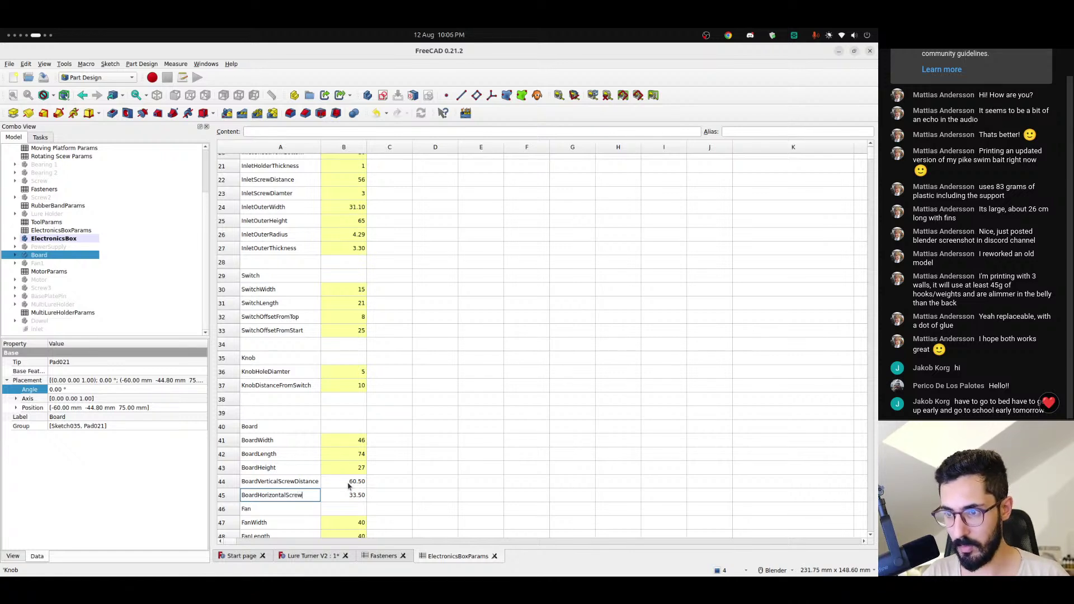
pyautogui.write('Distance')
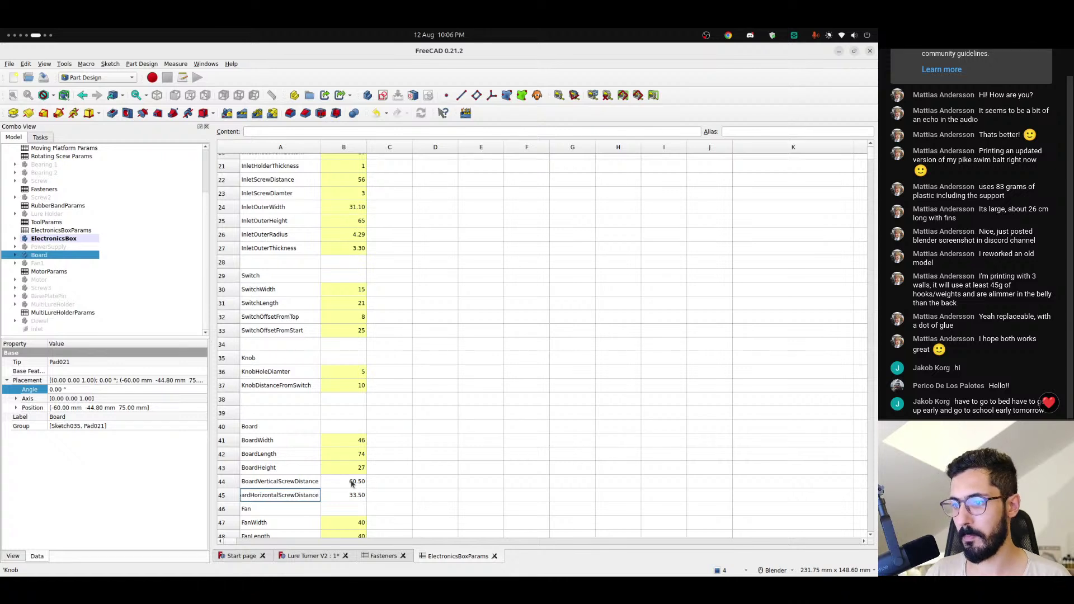
pyautogui.press('Return')
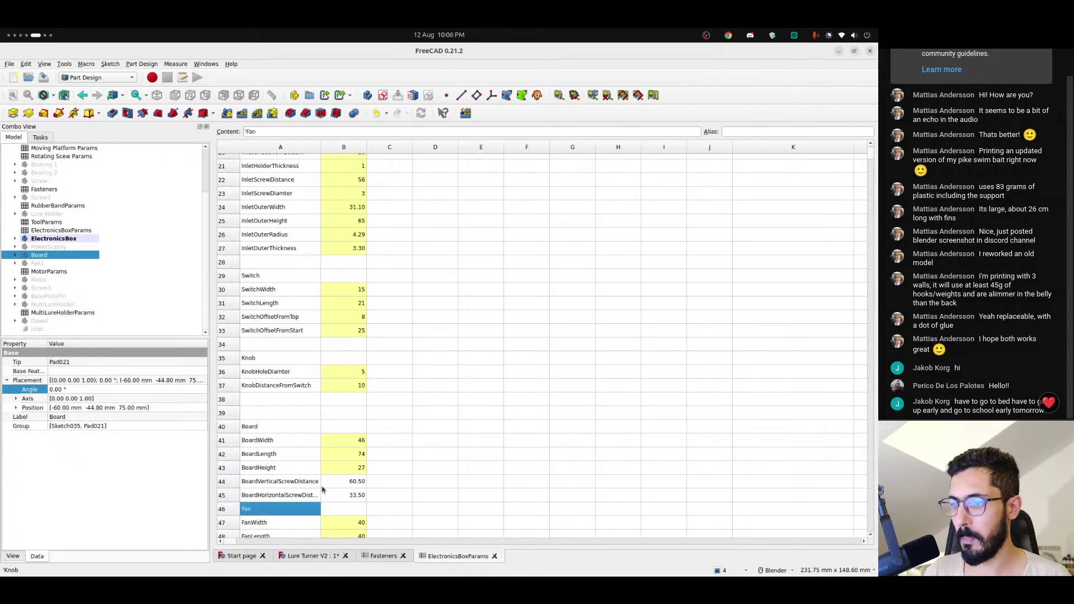
pyautogui.press('Up')
# - Copy the A44 label and assign it as the alias BoardVerticalScrewDistance for cell B44
pyautogui.click(299, 484)
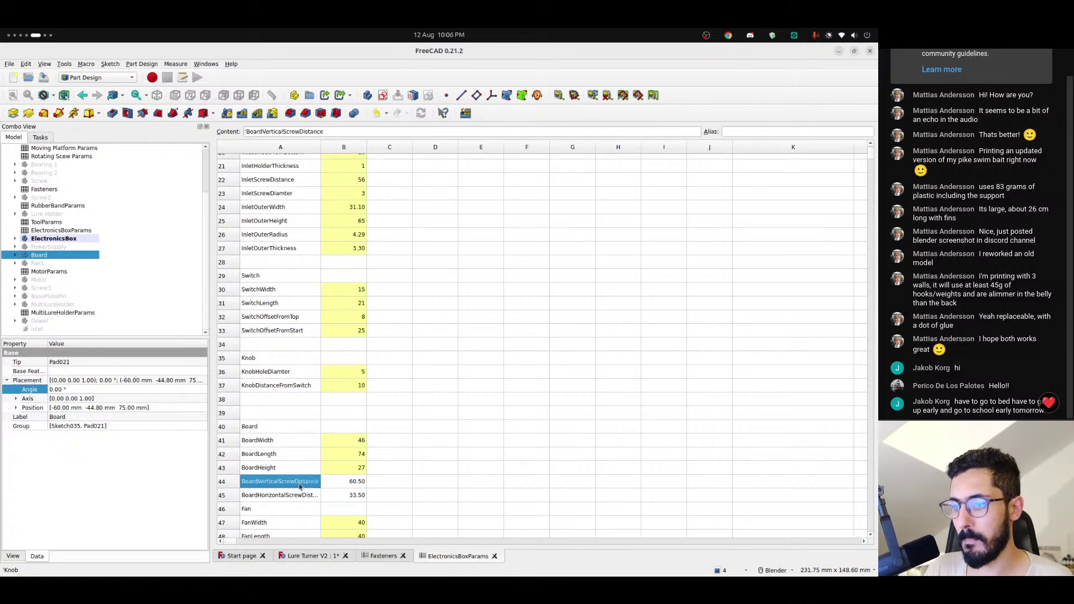
pyautogui.click(368, 487)
pyautogui.click(344, 485)
pyautogui.click(301, 483)
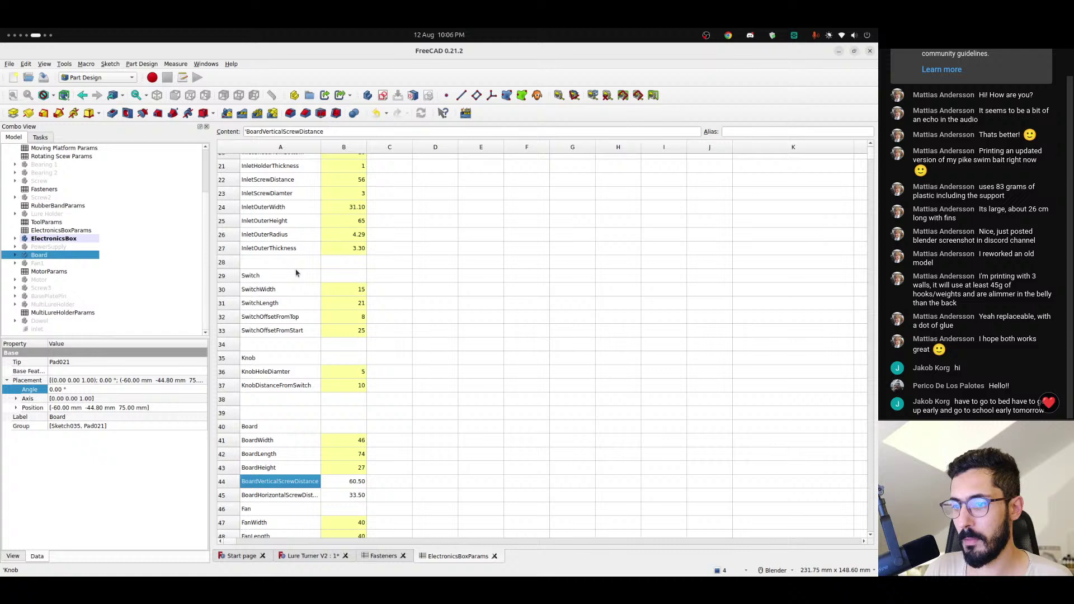
pyautogui.doubleClick(298, 132)
pyautogui.hotkey('ctrl', 'c')
pyautogui.click(345, 483)
pyautogui.click(762, 133)
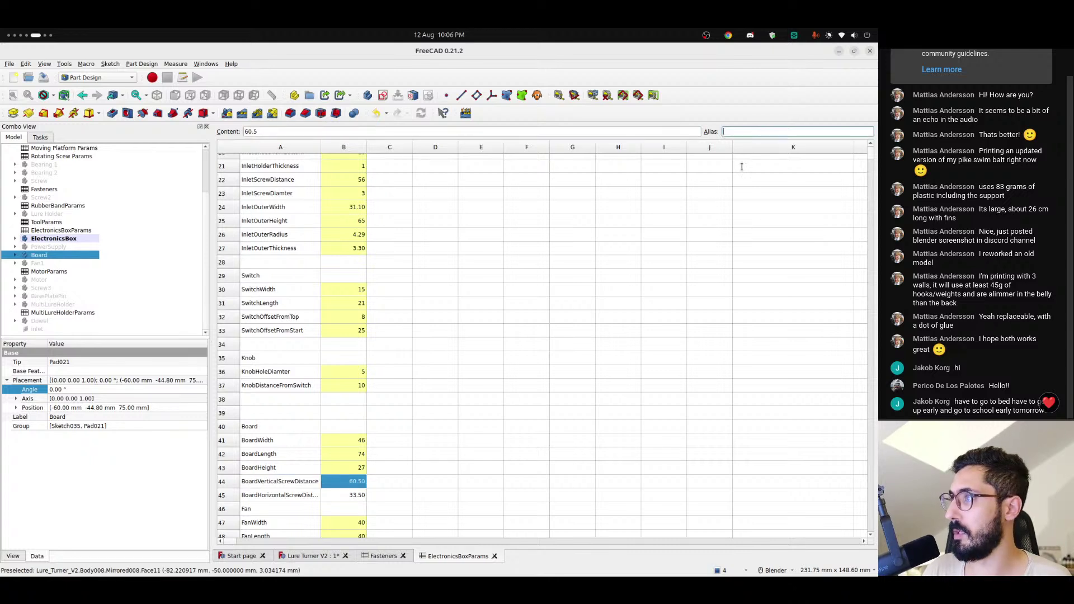
pyautogui.hotkey('ctrl', 'v')
# - Copy the A45 label and assign it as the alias BoardHorizontalScrewDistance for cell B45
pyautogui.click(307, 495)
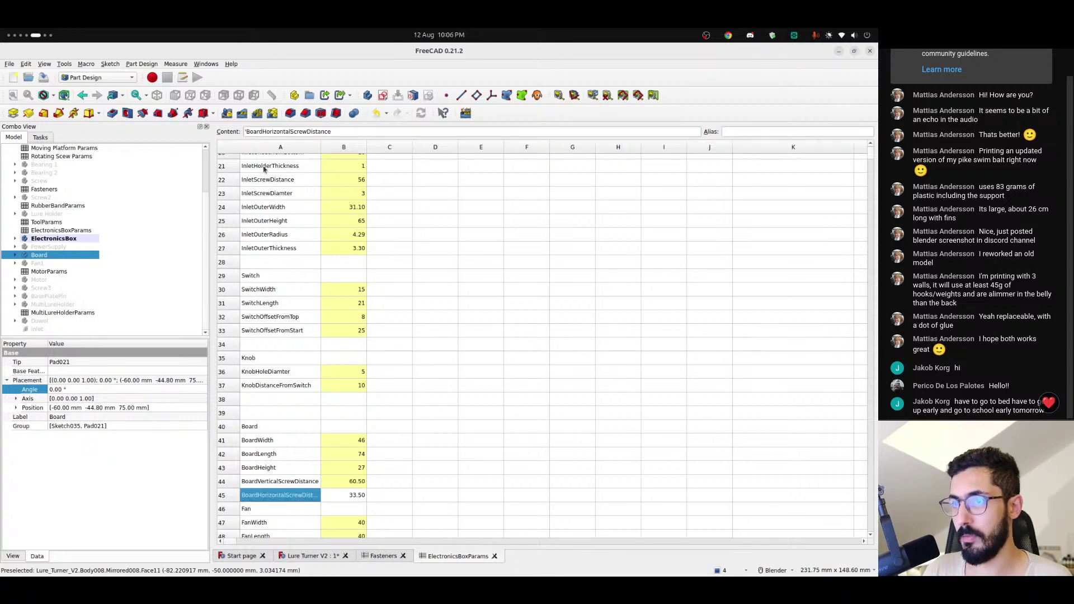
pyautogui.doubleClick(277, 132)
pyautogui.hotkey('ctrl', 'c')
pyautogui.click(343, 495)
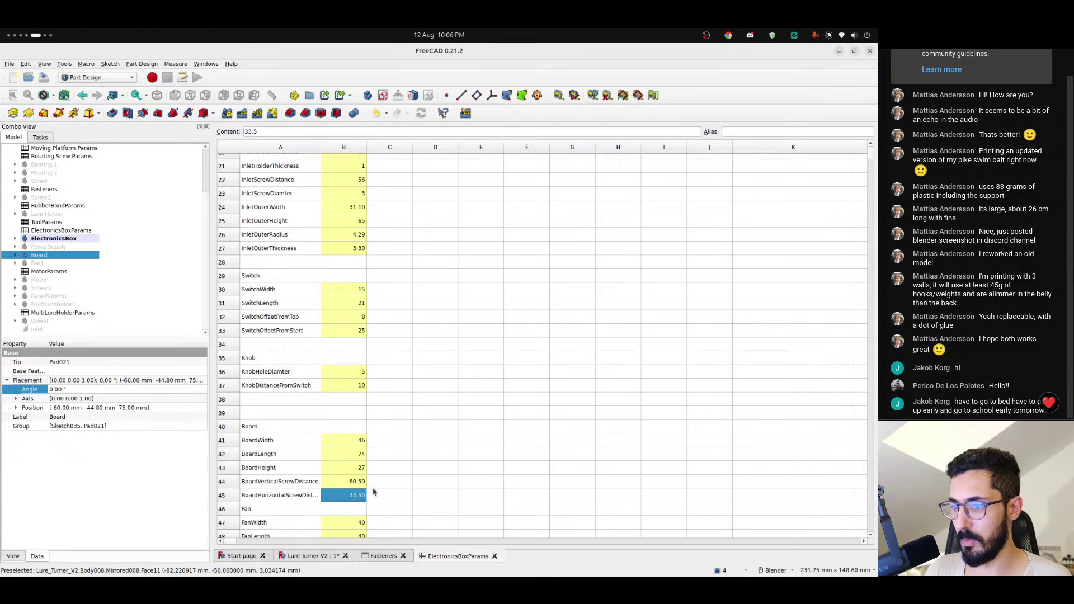
pyautogui.click(763, 132)
pyautogui.hotkey('ctrl', 'v')
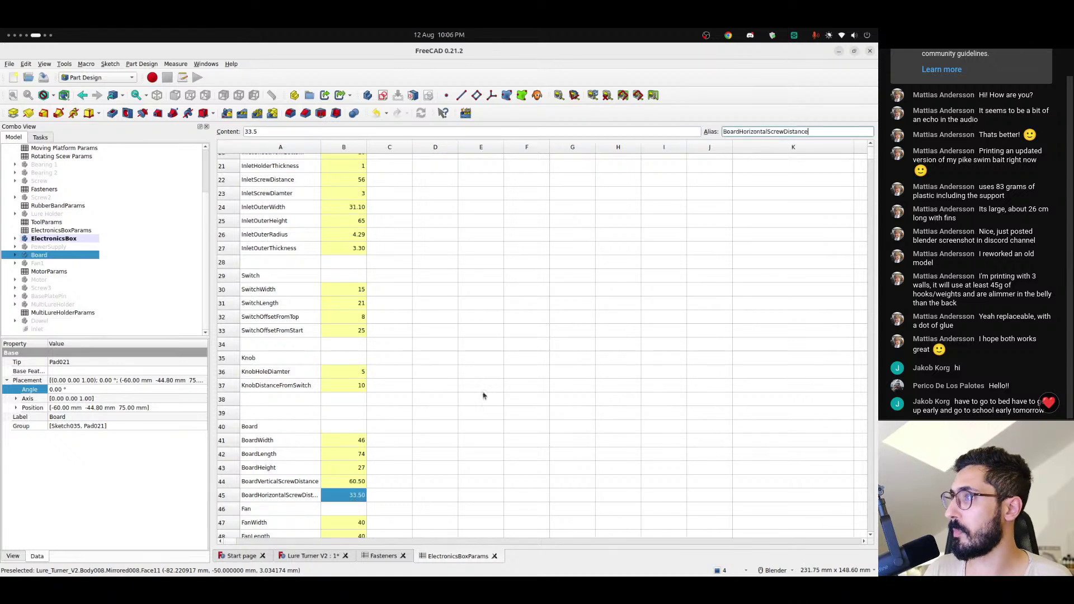
pyautogui.click(285, 498)
# - Return to the Lure Turner V2 model and inspect the board inside the electronics box, the existing screw posts and the surrounding walls
pyautogui.click(310, 556)
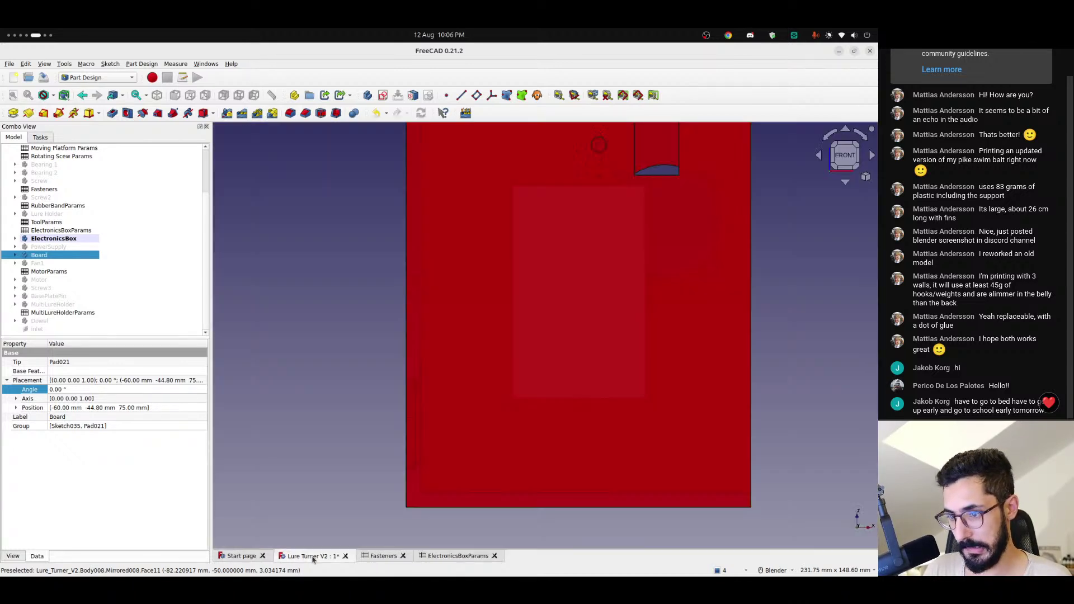
pyautogui.keyDown('shift'); pyautogui.moveTo(548, 177); pyautogui.dragTo(683, 432, button='middle'); pyautogui.keyUp('shift')
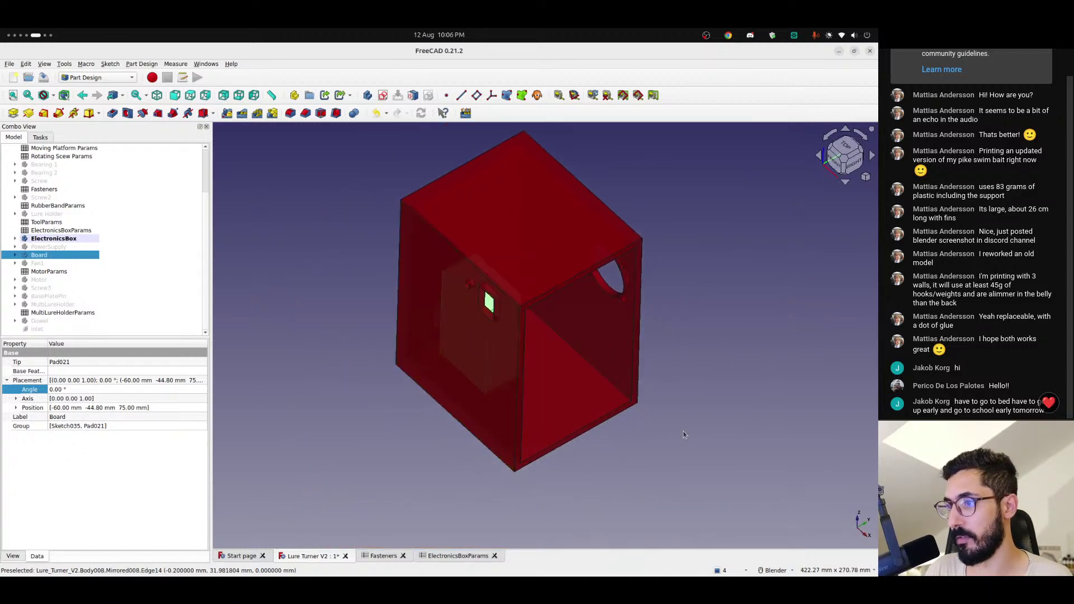
pyautogui.click(720, 390)
pyautogui.moveTo(720, 391); pyautogui.dragTo(550, 363, button='middle')
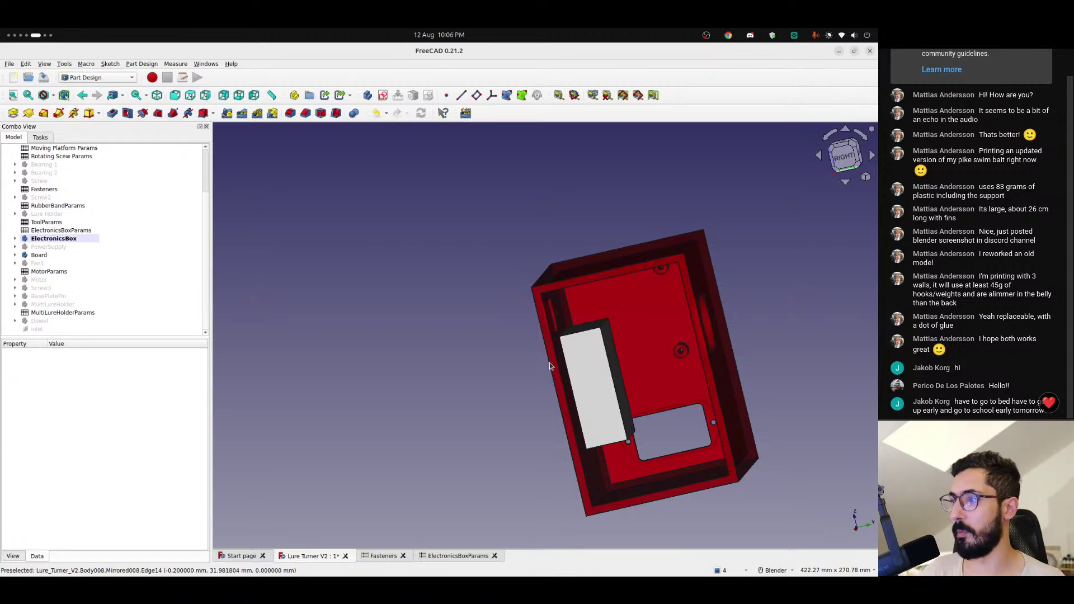
pyautogui.moveTo(688, 349); pyautogui.dragTo(694, 356, button='middle')
pyautogui.scroll(2, 683, 355)
pyautogui.scroll(3, 684, 356)
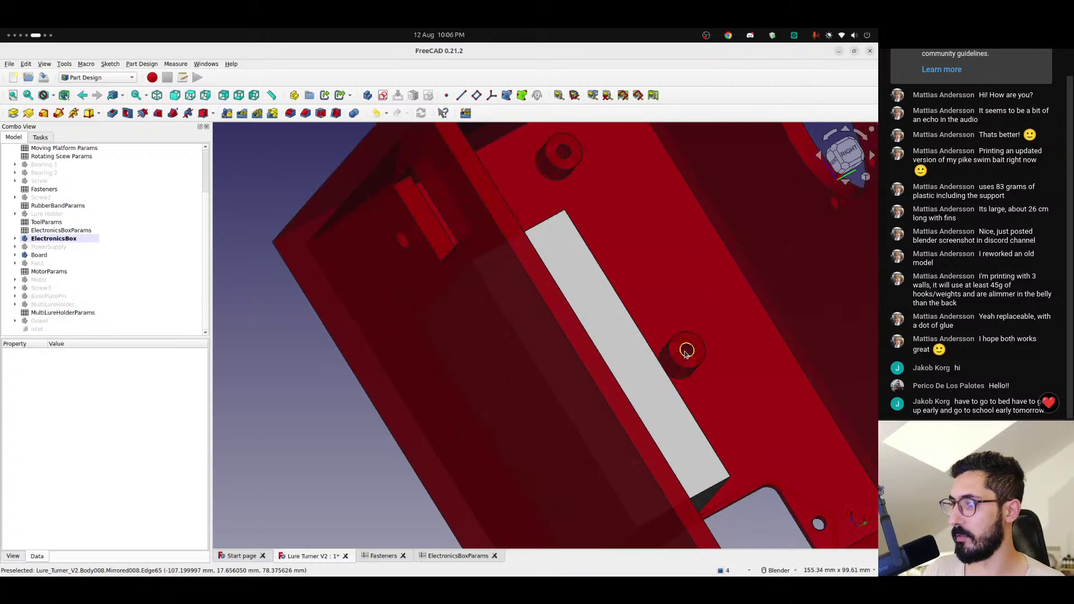
pyautogui.scroll(-1, 687, 351)
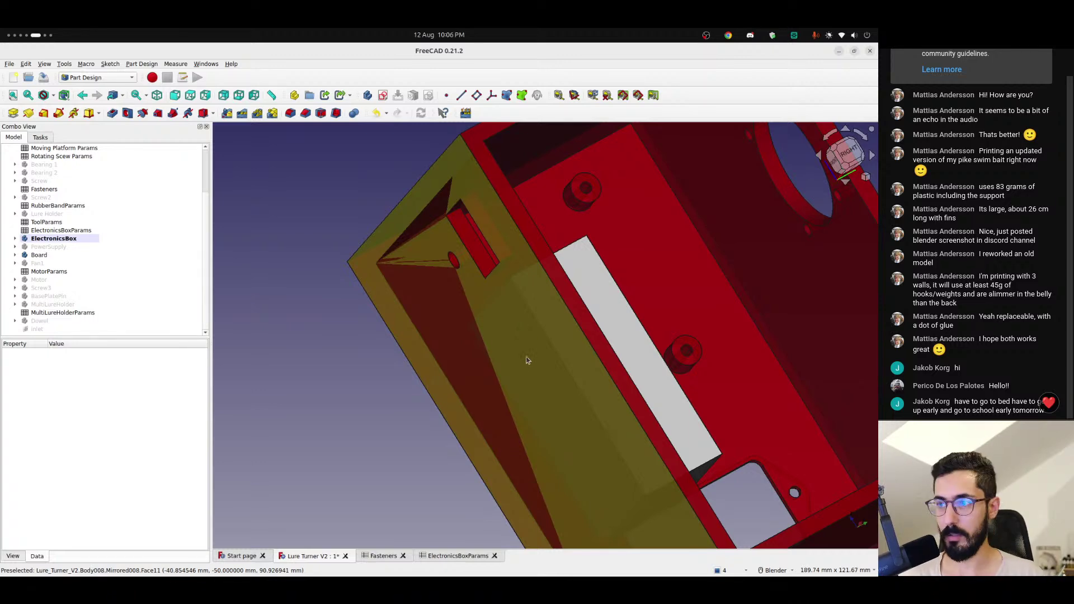
pyautogui.moveTo(524, 360); pyautogui.dragTo(607, 347, button='middle')
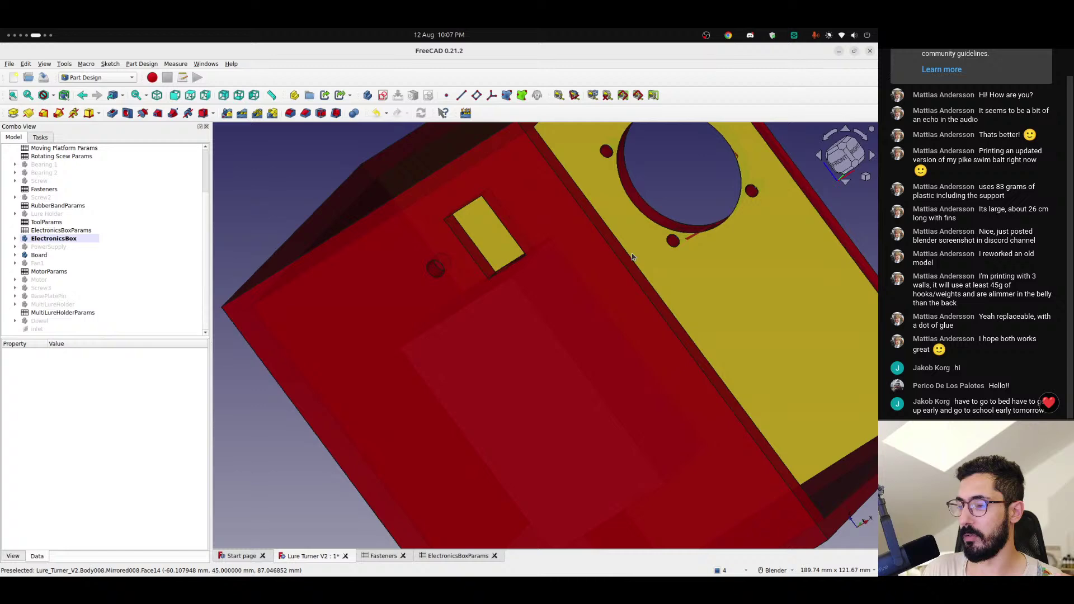
pyautogui.moveTo(632, 253); pyautogui.dragTo(599, 271, button='middle')
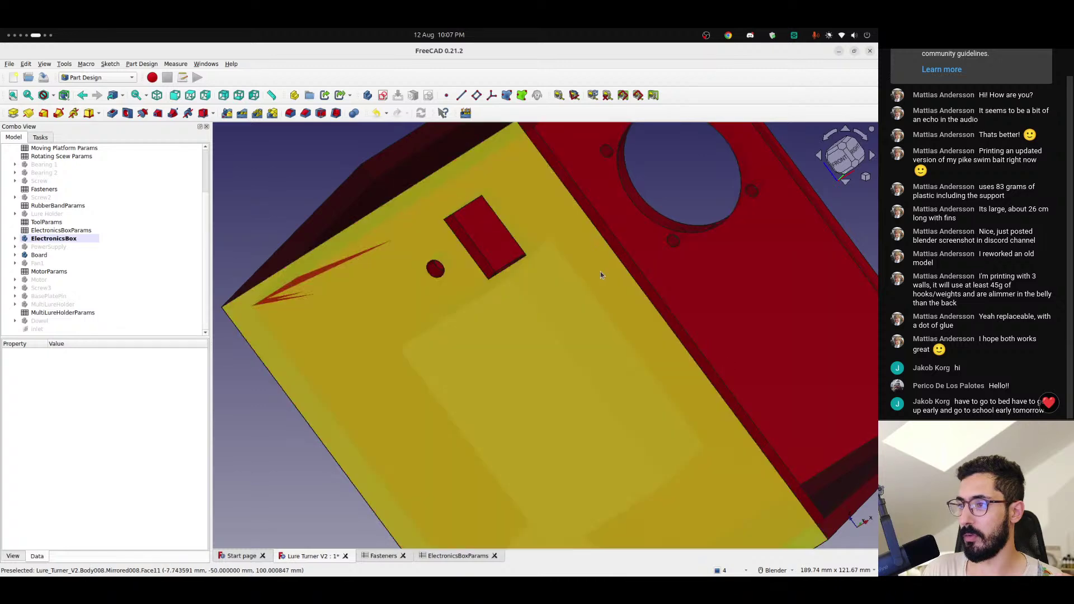
pyautogui.moveTo(613, 335); pyautogui.dragTo(428, 441, button='middle')
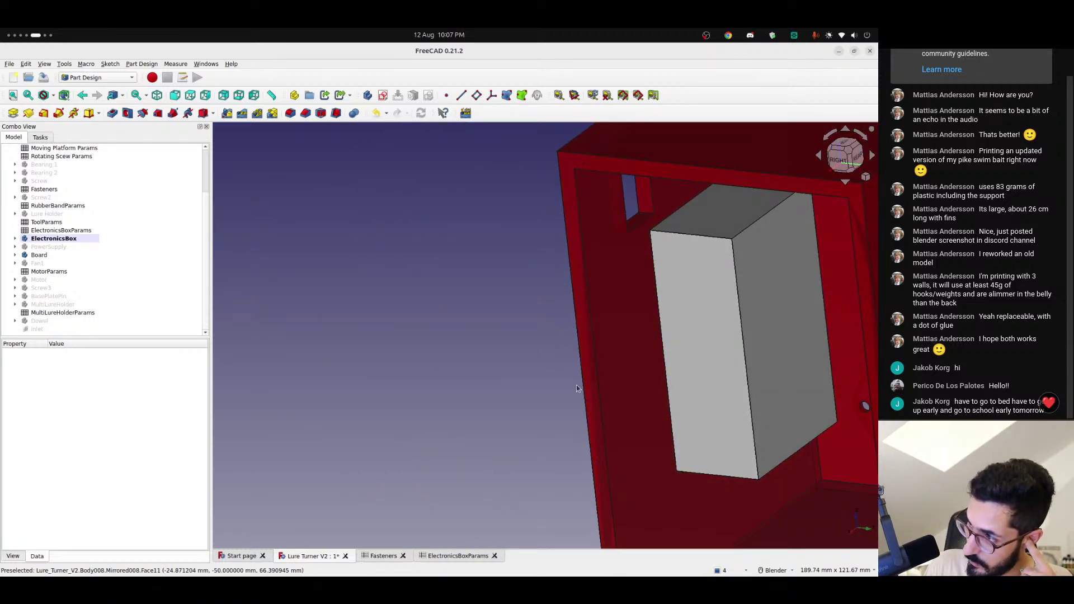
pyautogui.moveTo(578, 388); pyautogui.dragTo(493, 281, button='middle')
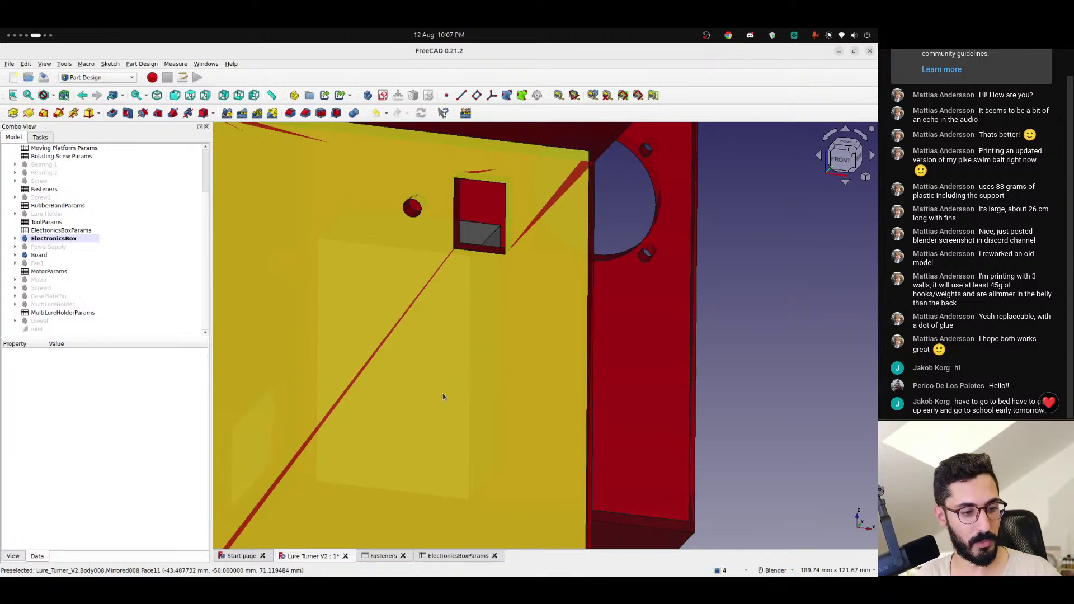
# - Examine the board's outline against the electronics box's front wall in the straight front view
pyautogui.click(841, 162)
pyautogui.scroll(1, 412, 303)
pyautogui.keyDown('shift'); pyautogui.moveTo(448, 288); pyautogui.dragTo(631, 234, button='middle'); pyautogui.keyUp('shift')
pyautogui.scroll(2, 551, 278)
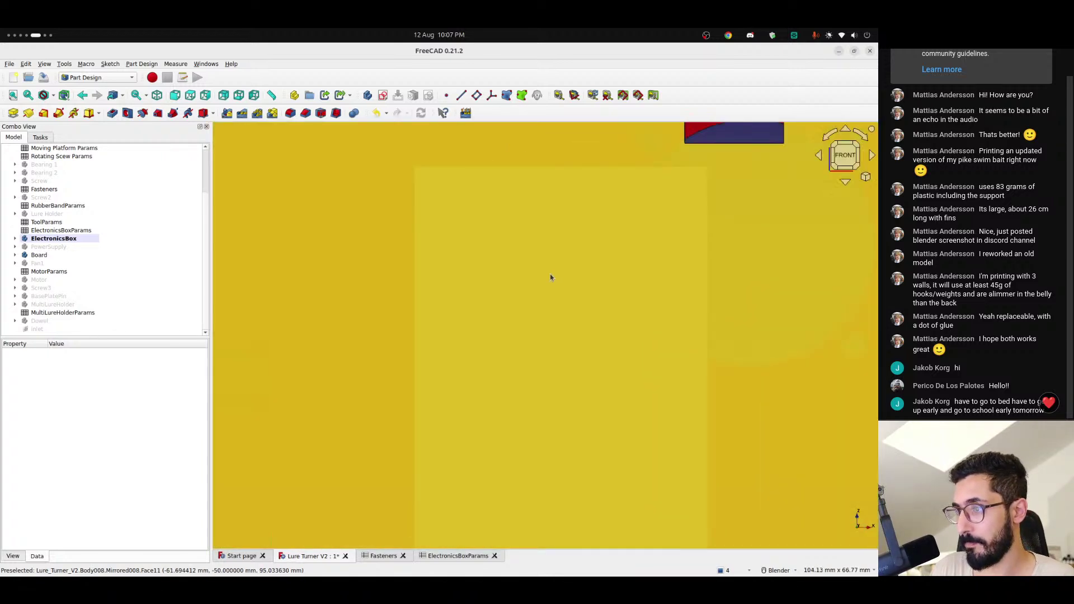
pyautogui.scroll(-2, 550, 279)
pyautogui.keyDown('shift'); pyautogui.moveTo(549, 279); pyautogui.dragTo(468, 298, button='middle'); pyautogui.keyUp('shift')
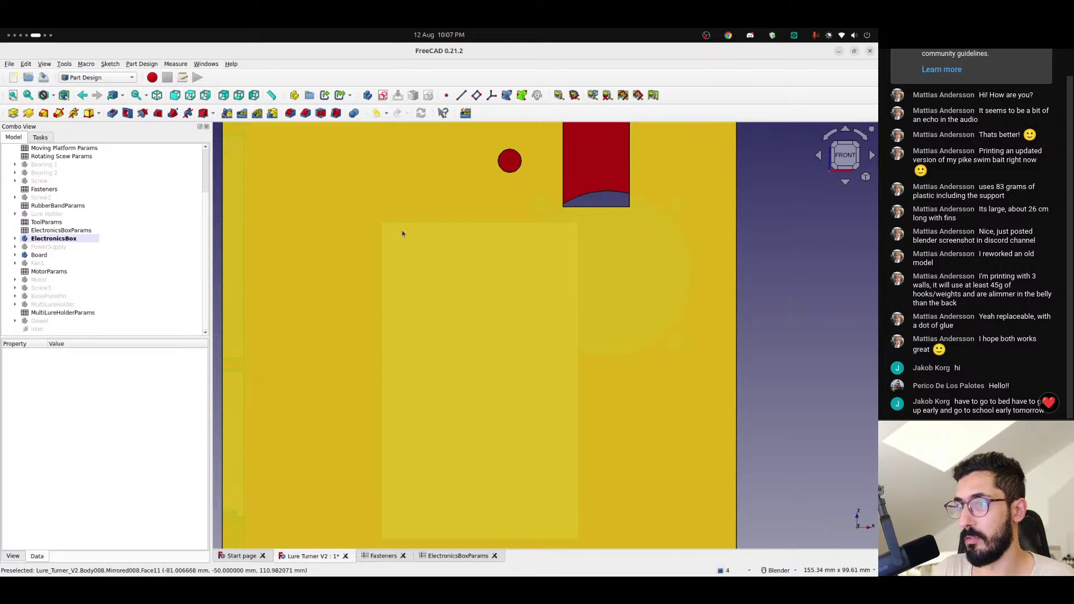
pyautogui.keyDown('shift'); pyautogui.moveTo(410, 237); pyautogui.dragTo(352, 203, button='middle'); pyautogui.keyUp('shift')
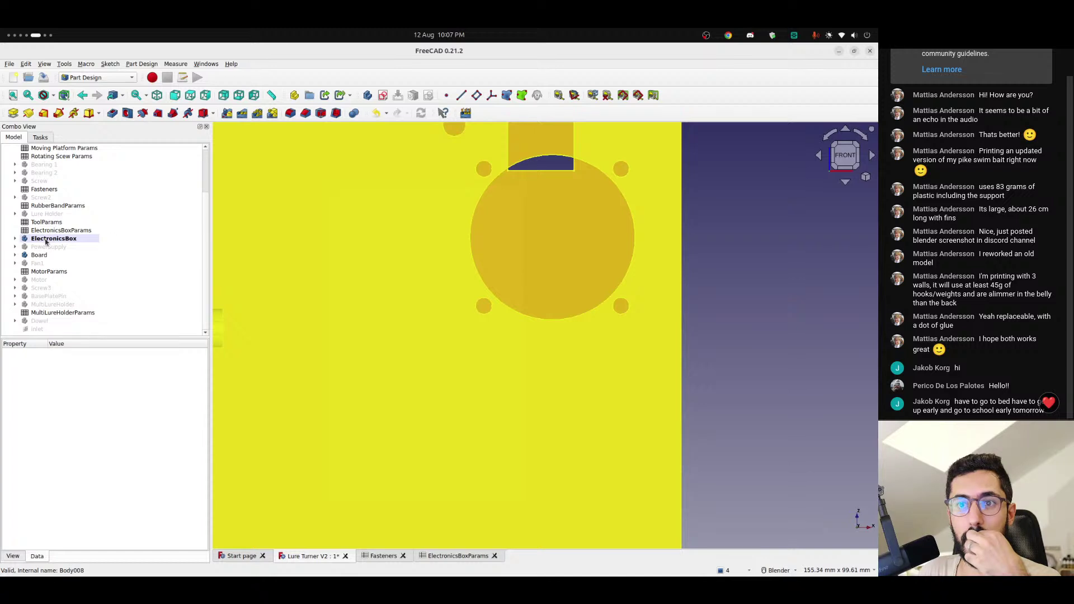
# - Expand the ElectronicsBox body and create a new sketch on its DatumPlane010 at the front wall
pyautogui.scroll(-5, 325, 293)
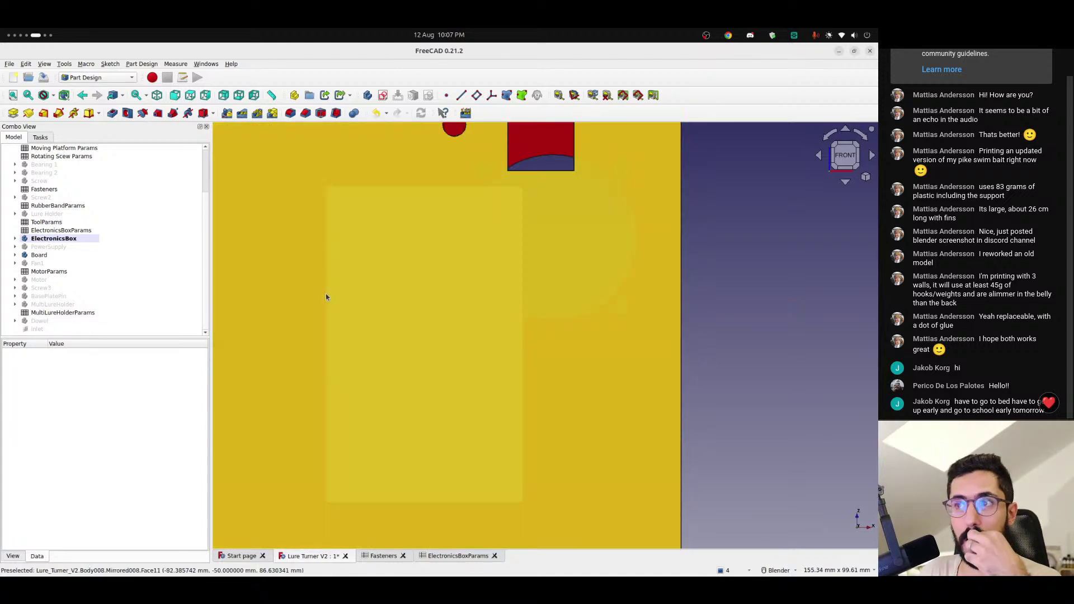
pyautogui.click(15, 239)
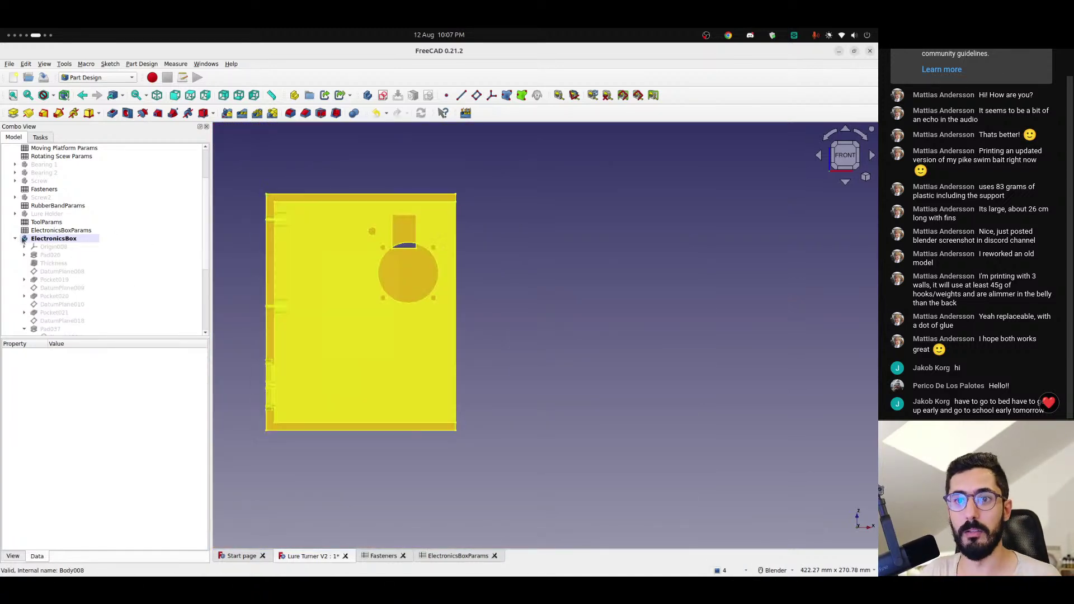
pyautogui.scroll(-3, 68, 263)
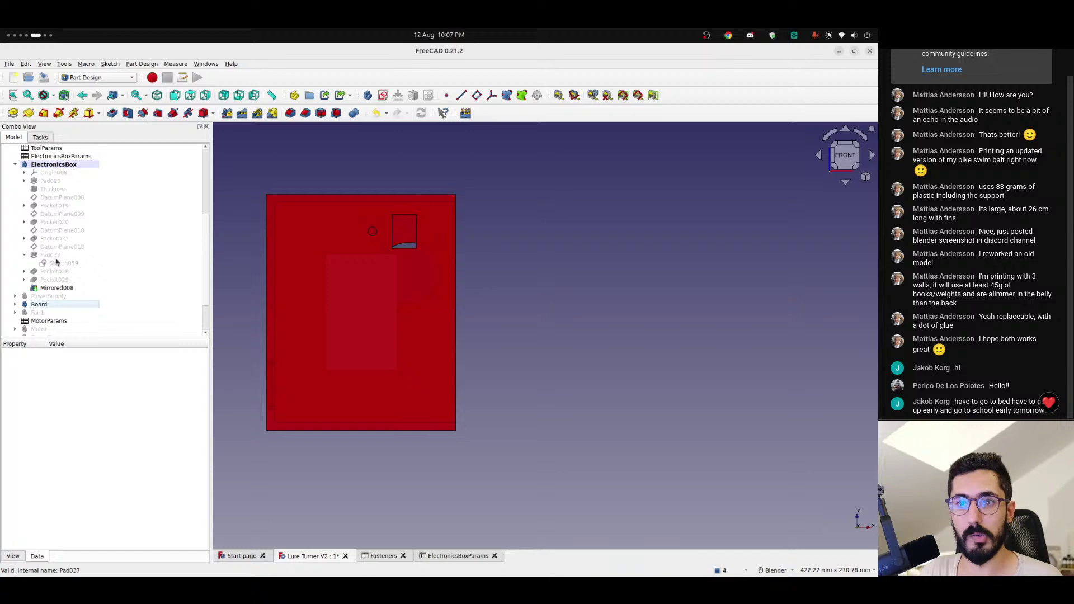
pyautogui.click(58, 230)
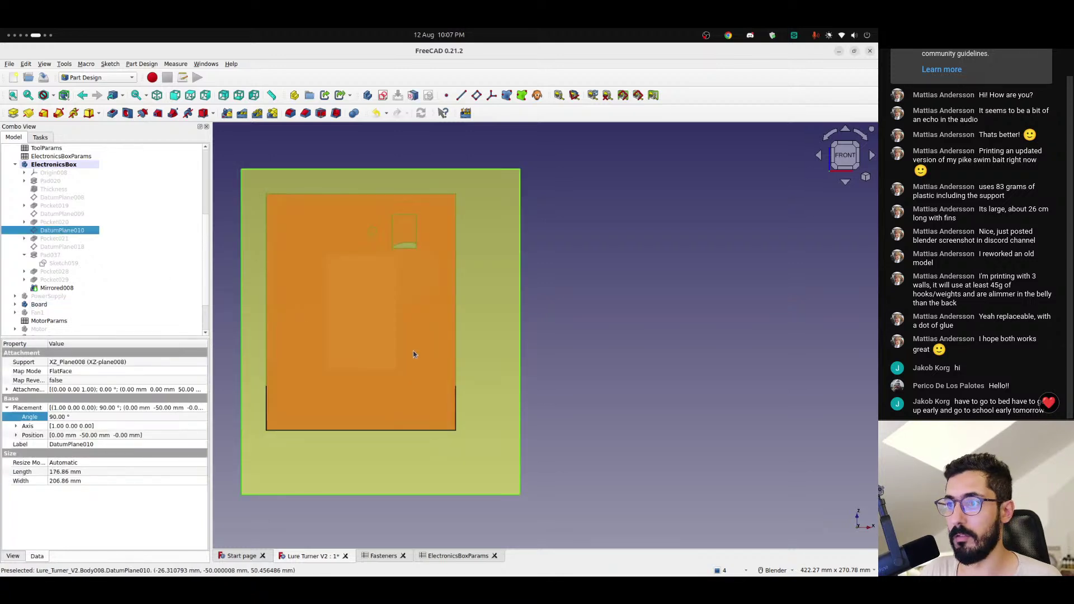
pyautogui.moveTo(413, 354); pyautogui.dragTo(387, 328, button='middle')
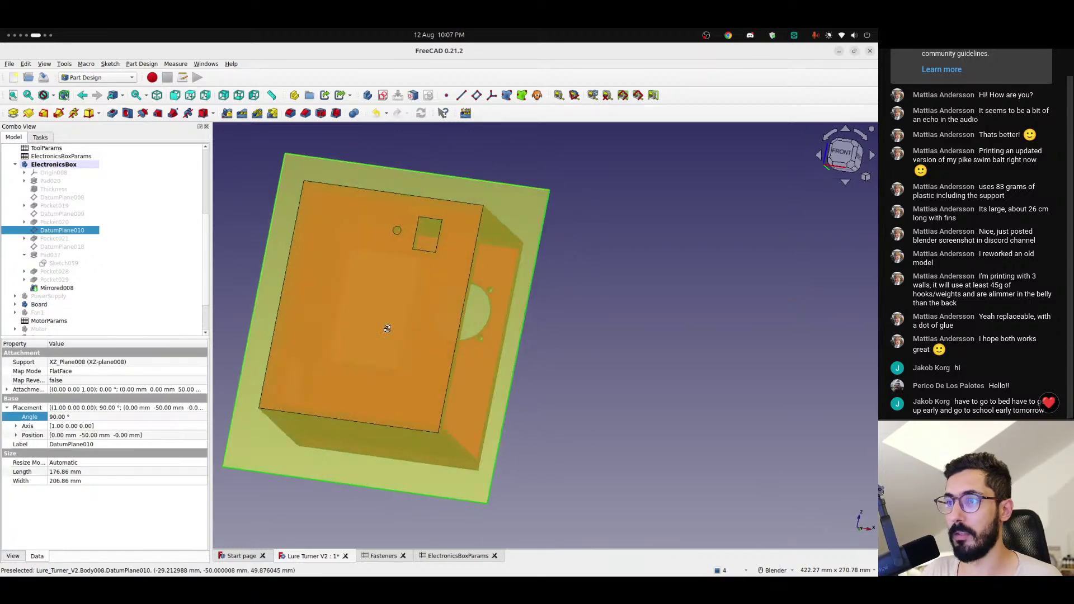
pyautogui.click(383, 95)
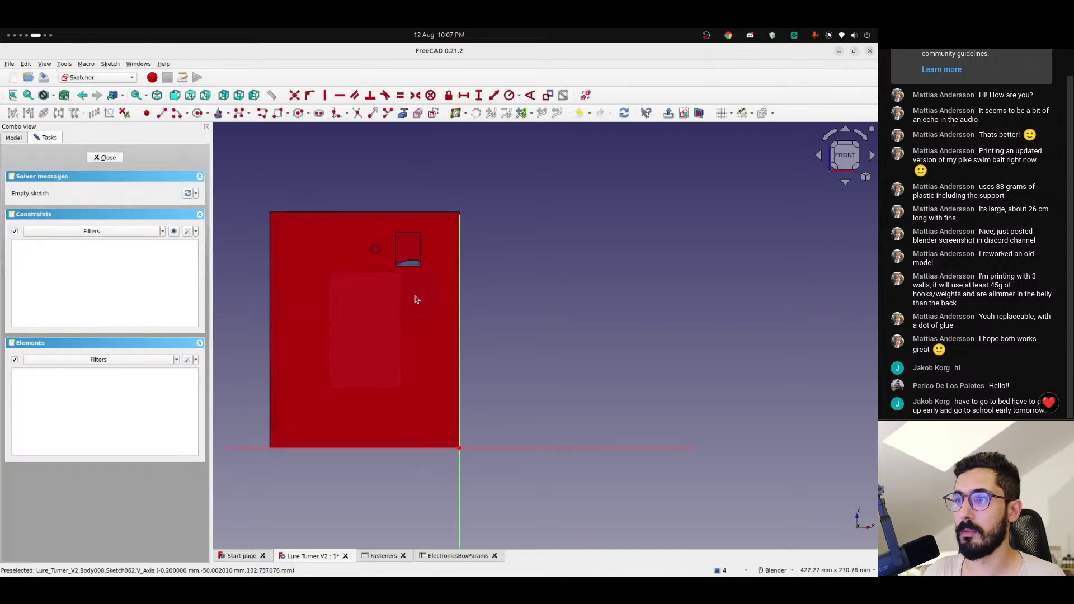
# - Sketch four small circles, one near each corner of the board's outline on the front wall
pyautogui.scroll(5, 391, 285)
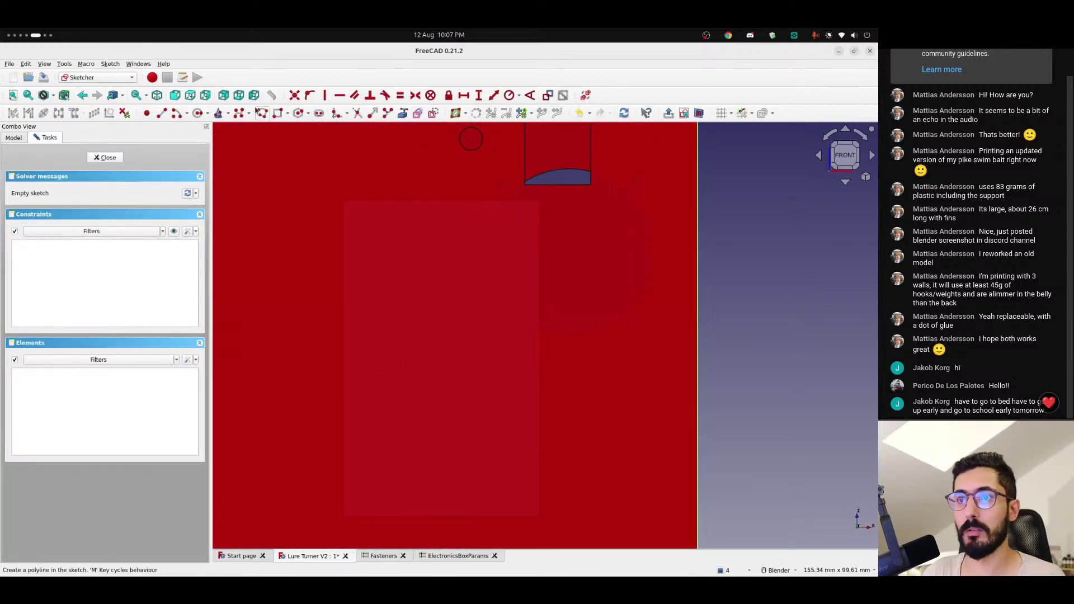
pyautogui.click(261, 113)
pyautogui.click(354, 210)
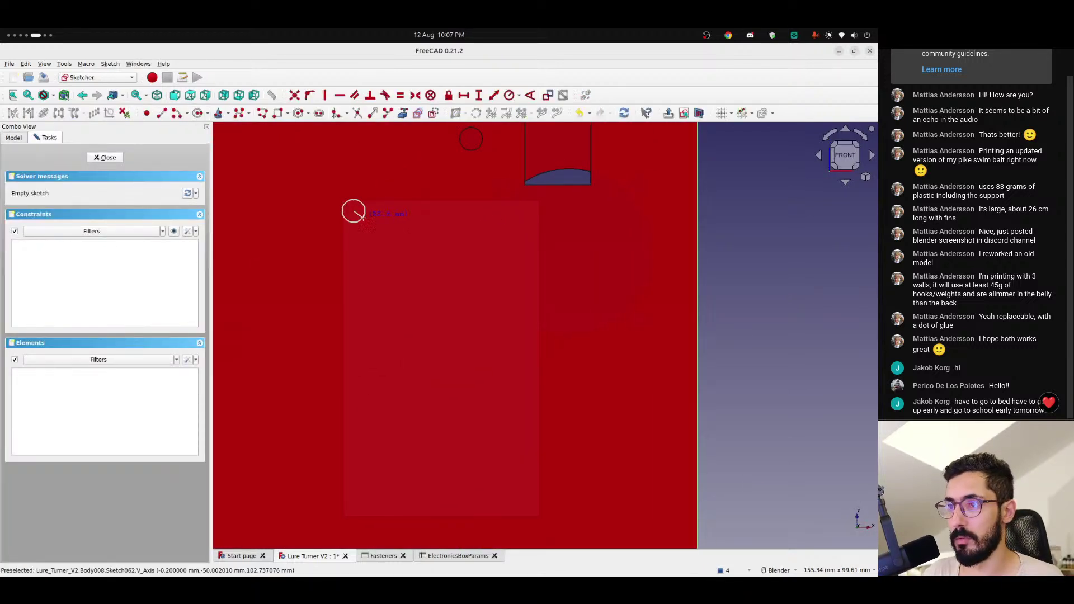
pyautogui.click(364, 210)
pyautogui.click(519, 214)
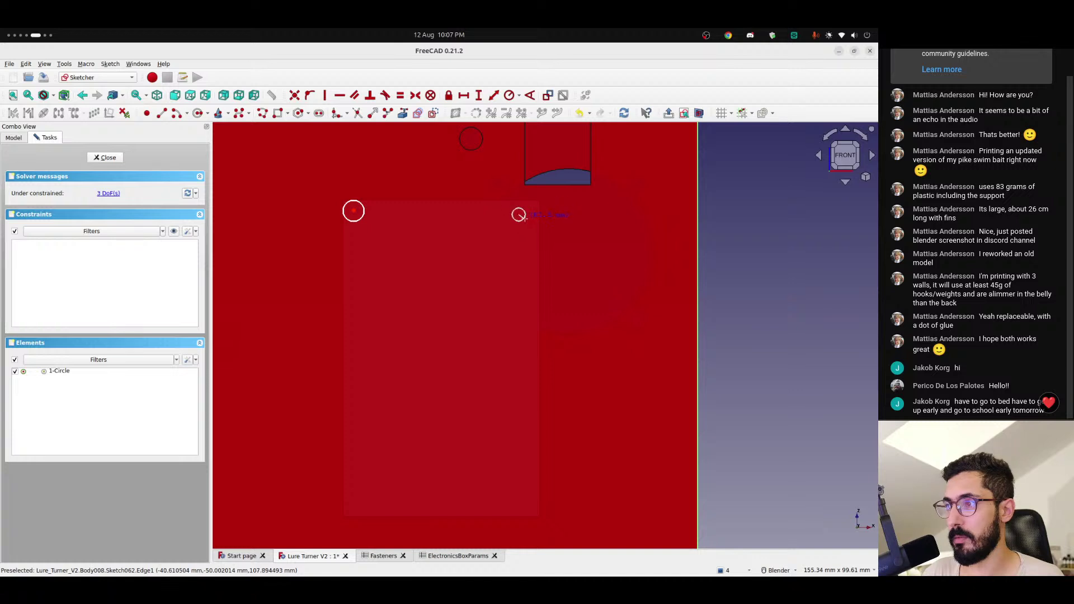
pyautogui.click(532, 217)
pyautogui.click(357, 507)
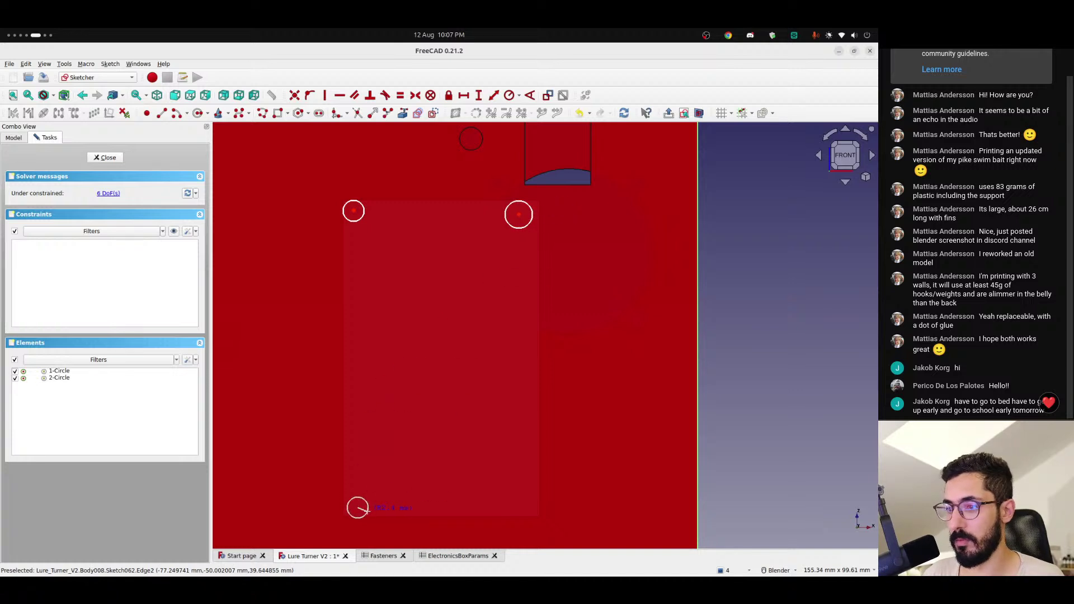
pyautogui.click(368, 508)
pyautogui.click(515, 499)
pyautogui.click(530, 502)
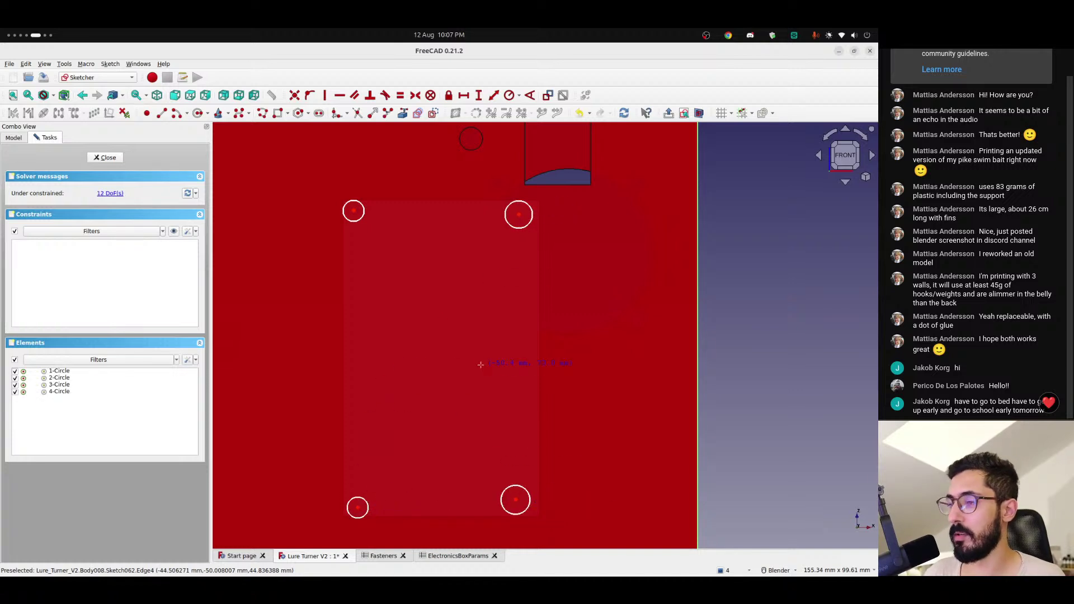
# - Constrain the four corner circles to equal size
pyautogui.click(514, 228)
pyautogui.click(354, 221)
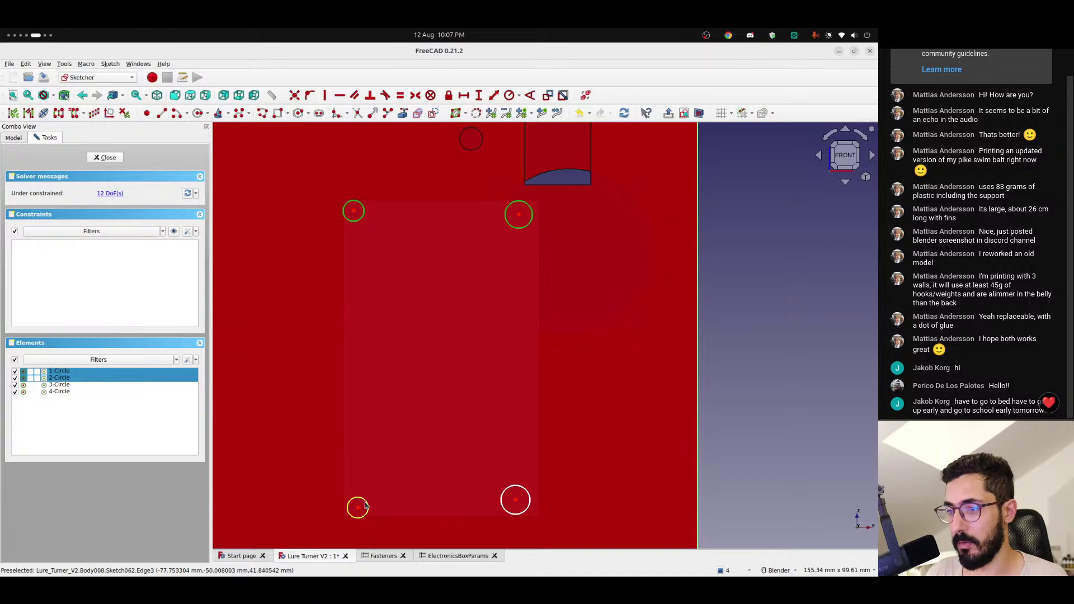
pyautogui.click(365, 507)
pyautogui.click(511, 485)
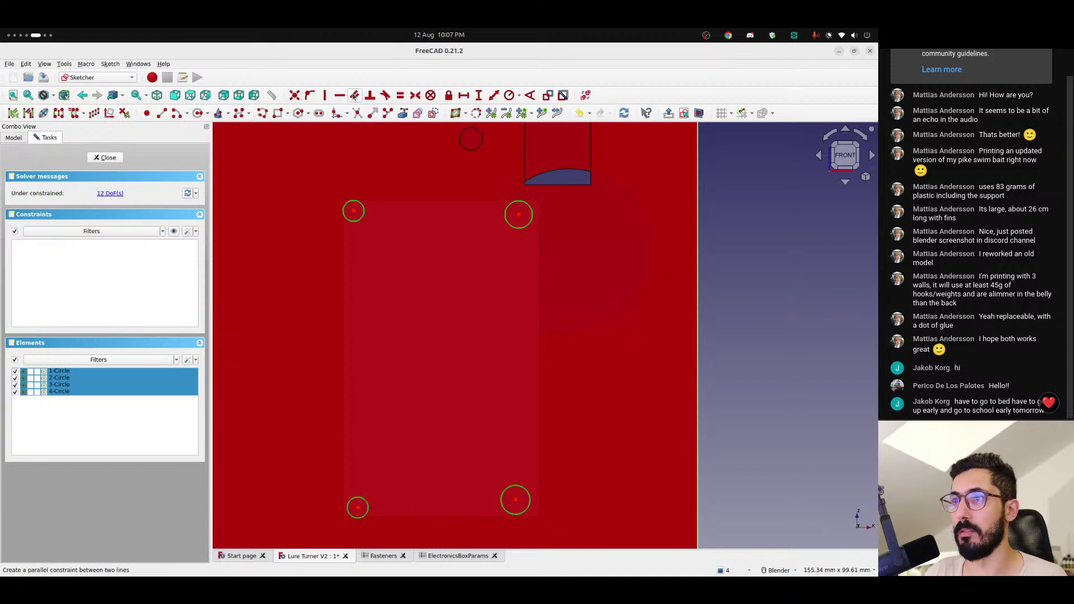
pyautogui.click(400, 95)
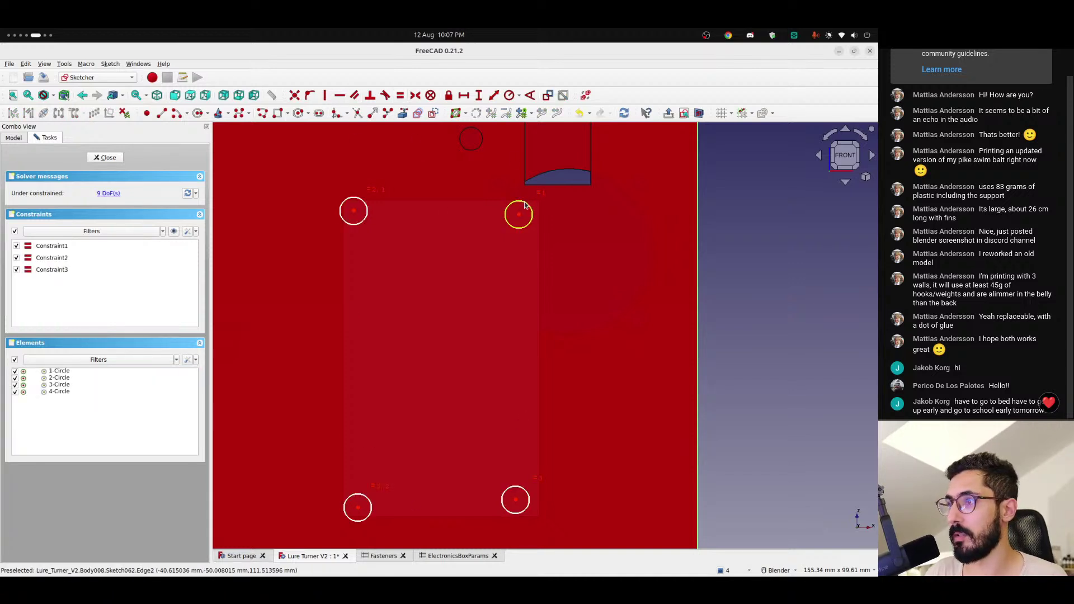
# - Constrain the upper-right circle's diameter with the formula <<Fasteners>>.screwDiameter + <<General>>.tolerance * 2
pyautogui.click(524, 206)
pyautogui.click(519, 95)
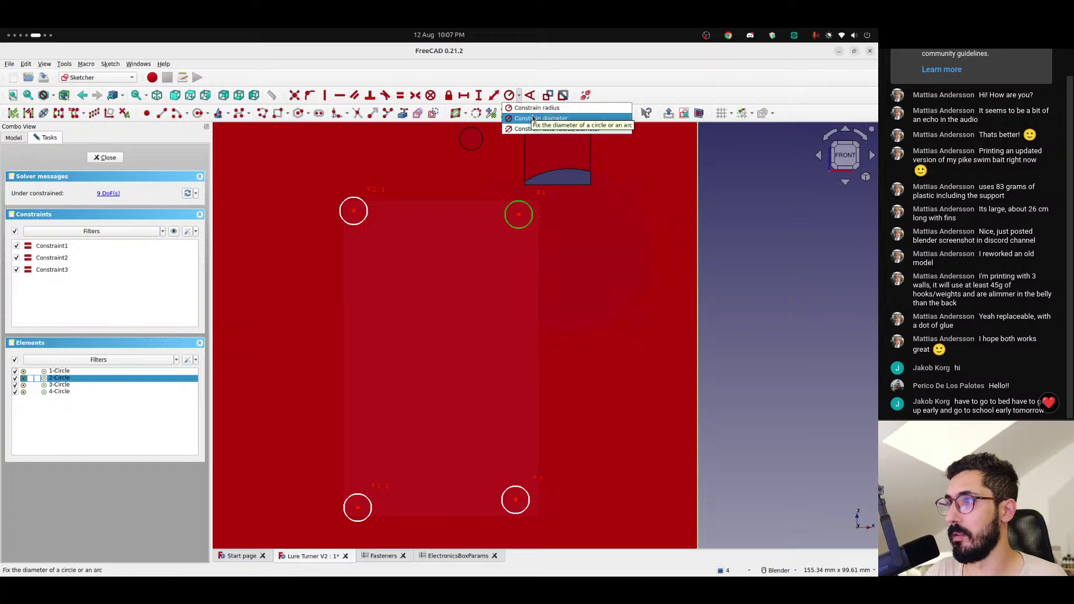
pyautogui.click(533, 119)
pyautogui.click(490, 297)
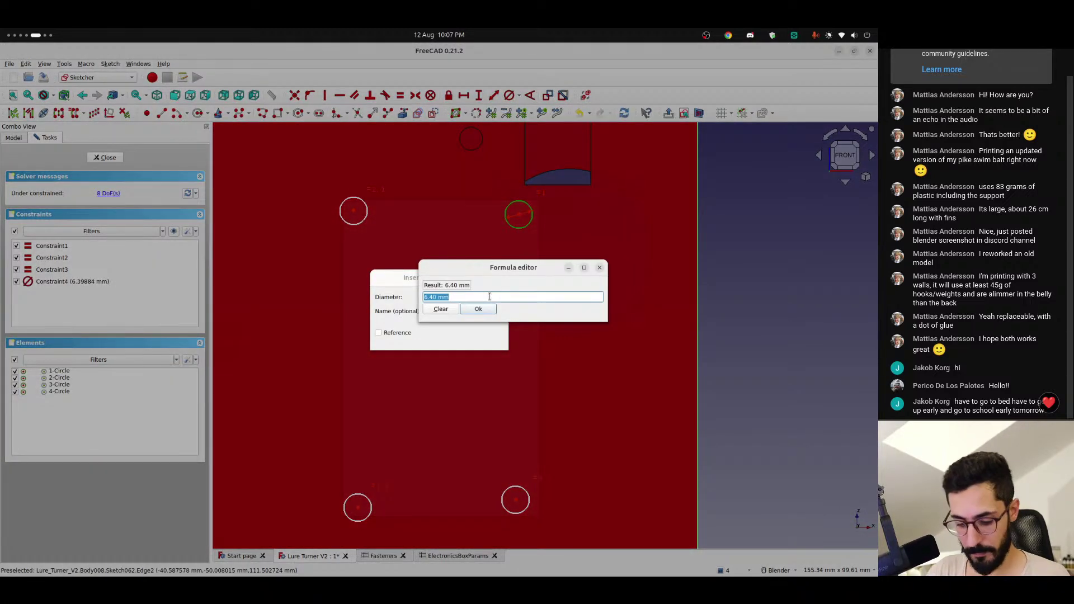
pyautogui.write('<<Fasteners>>.')
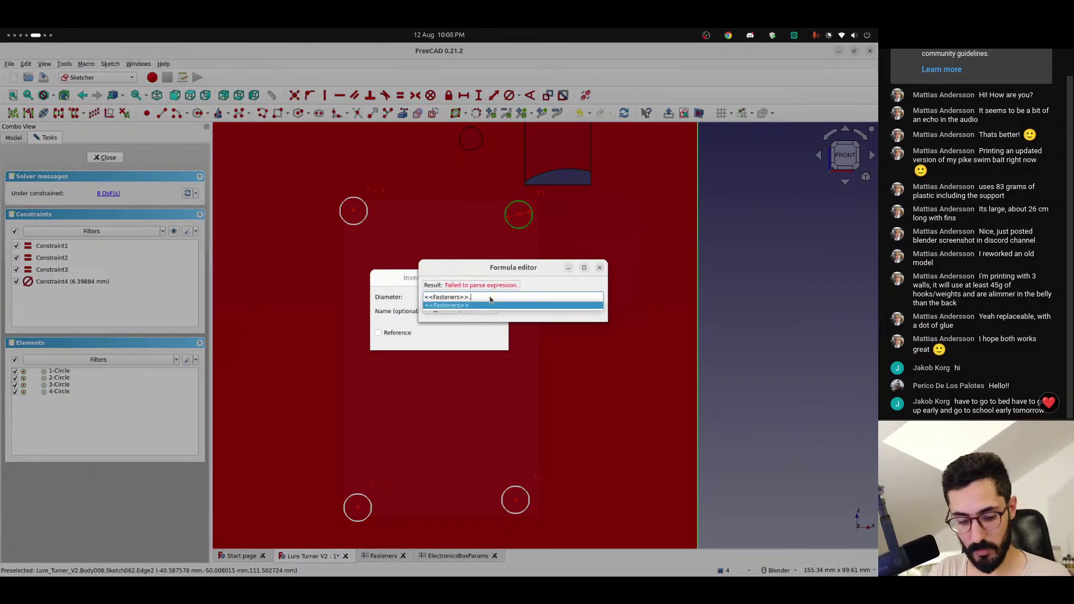
pyautogui.write('screwDiameter ')
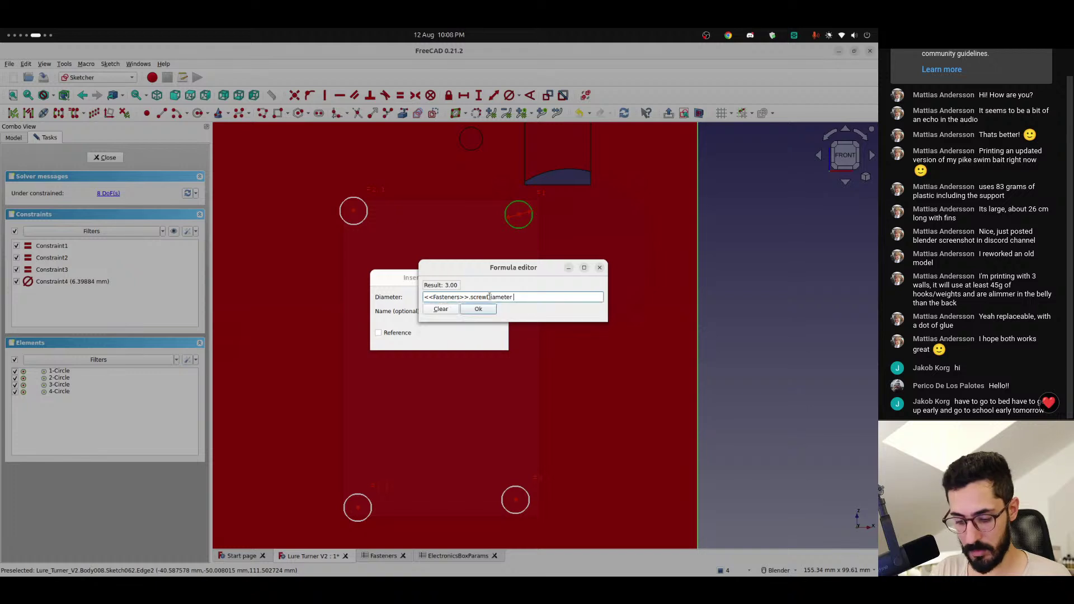
pyautogui.write('+ <<')
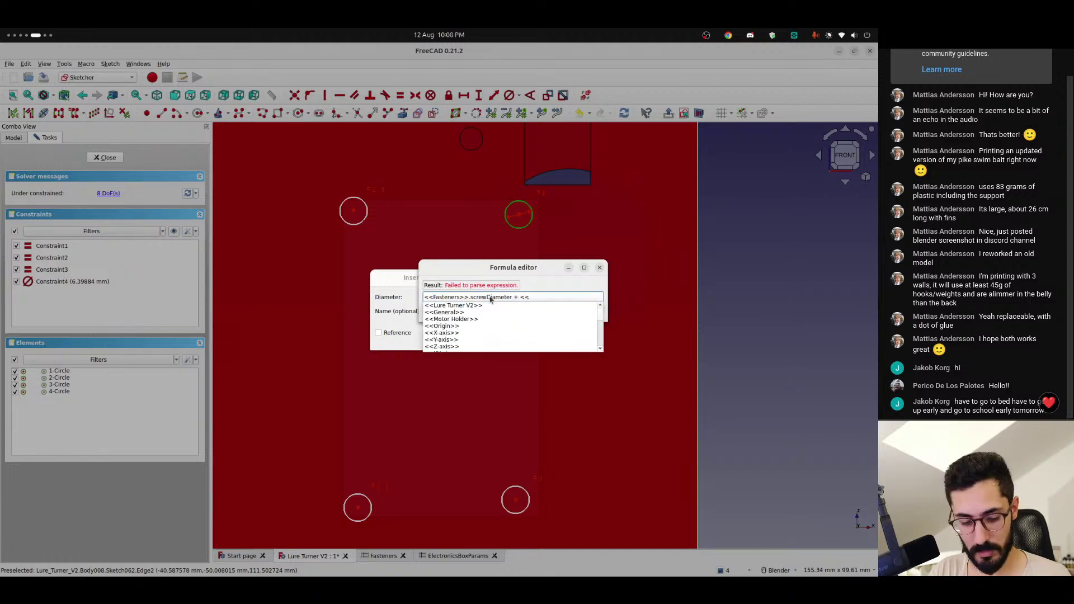
pyautogui.write('gene')
pyautogui.press('Down')
pyautogui.press('Return')
pyautogui.write('.tolerance')
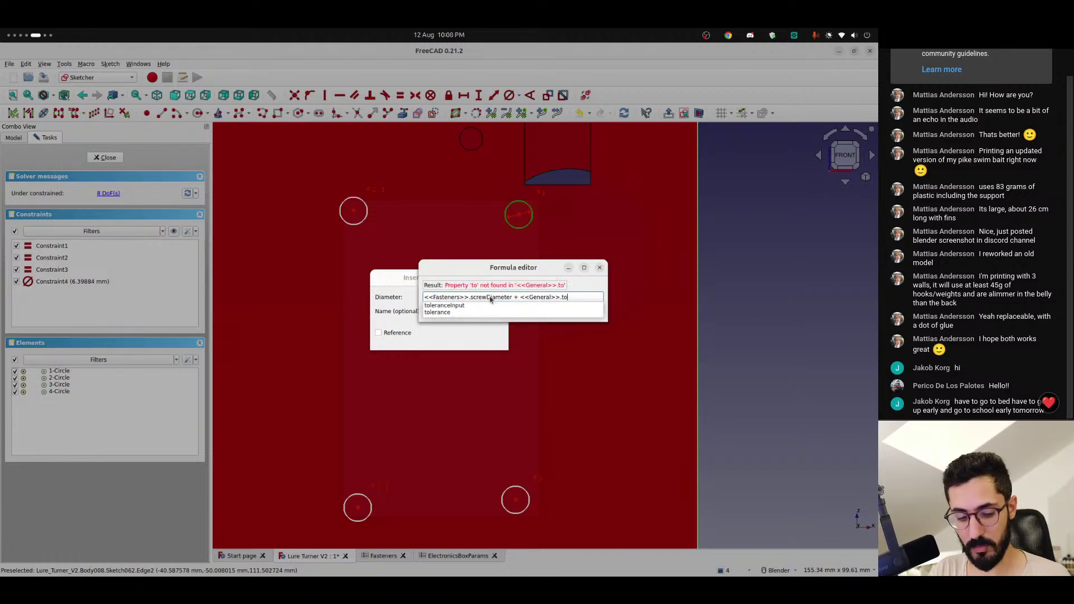
pyautogui.press('Down')
pyautogui.press('Down')
pyautogui.press('Return')
pyautogui.write('b* 2')
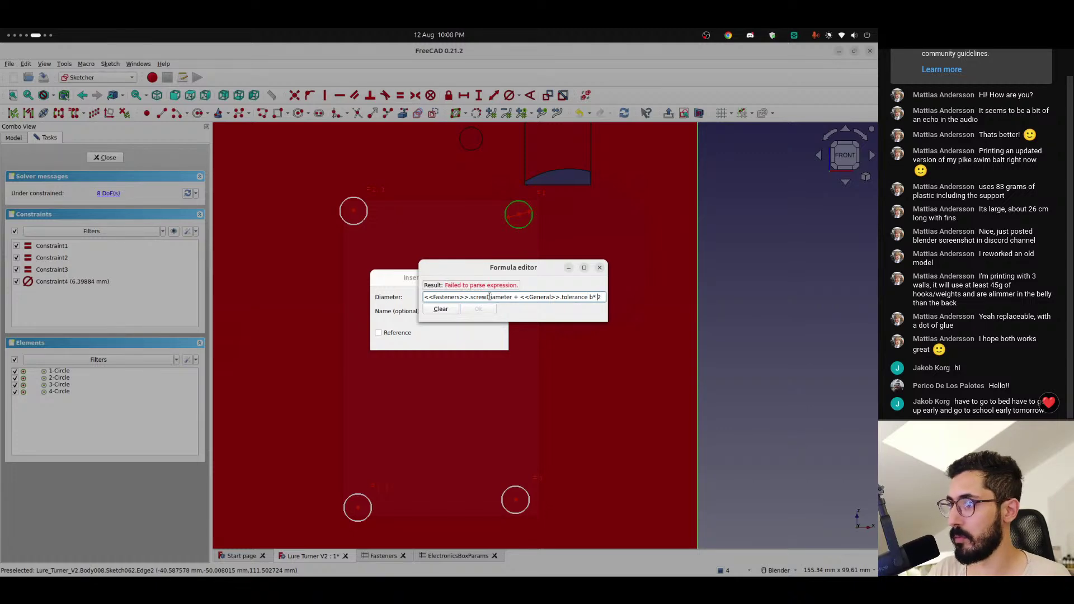
pyautogui.press('BackSpace')
pyautogui.press('Return')
pyautogui.press('Return')
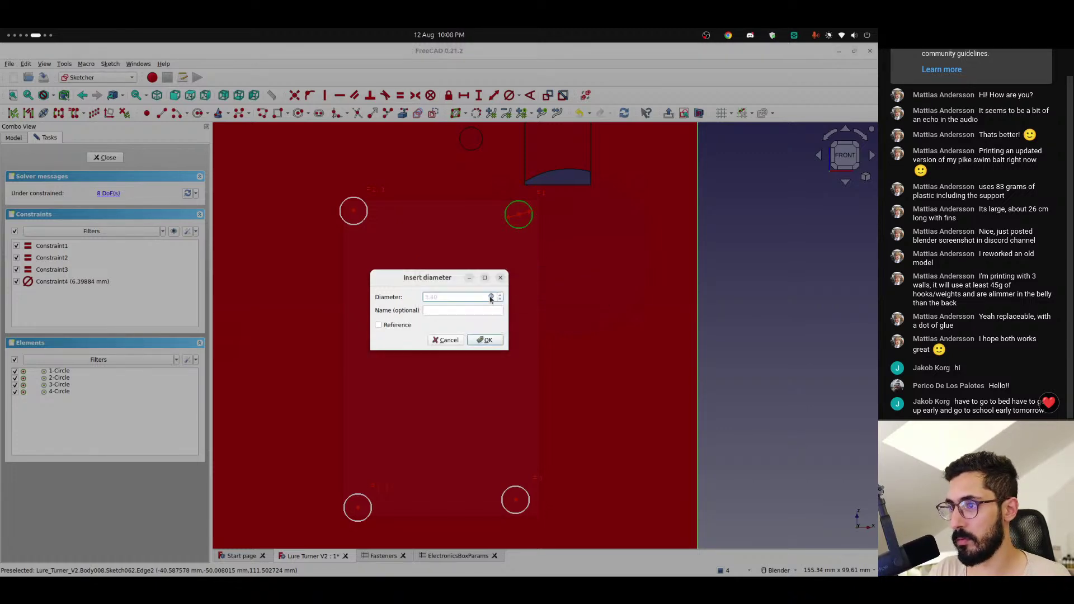
pyautogui.press('Return')
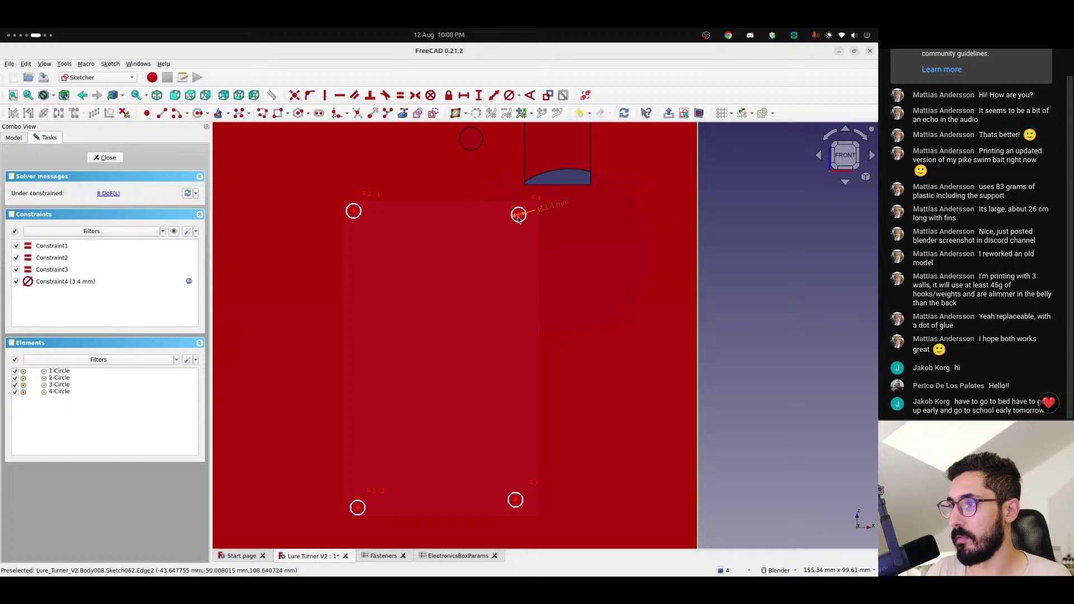
# - Nudge the two upper circles in line with the board's upper corners and place a sketch point near the board's centre
pyautogui.moveTo(519, 214); pyautogui.dragTo(527, 214)
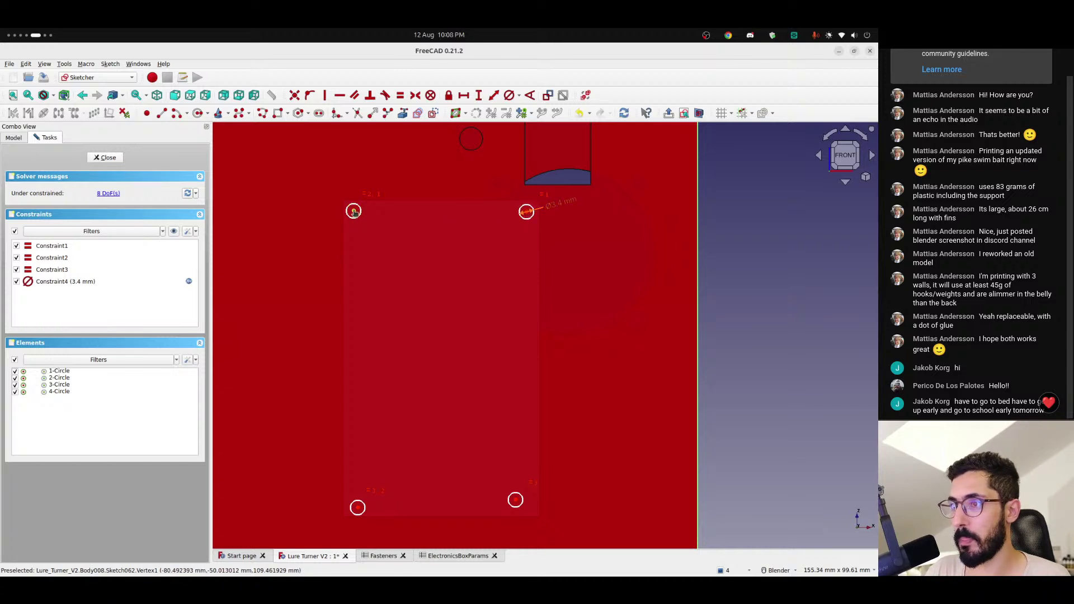
pyautogui.moveTo(354, 212); pyautogui.dragTo(357, 214)
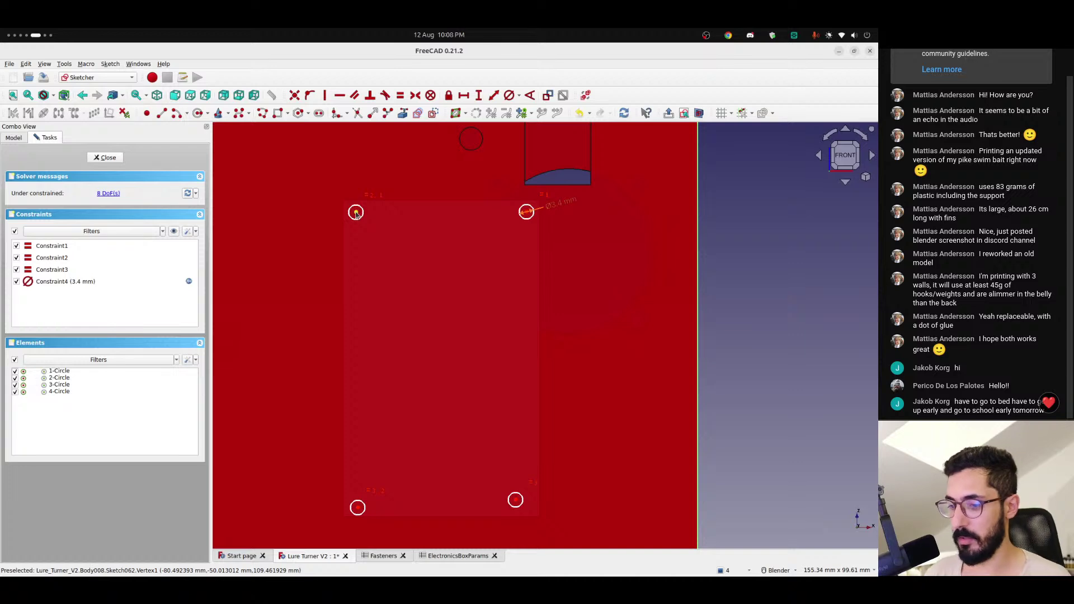
pyautogui.scroll(-3, 429, 236)
pyautogui.scroll(1, 430, 241)
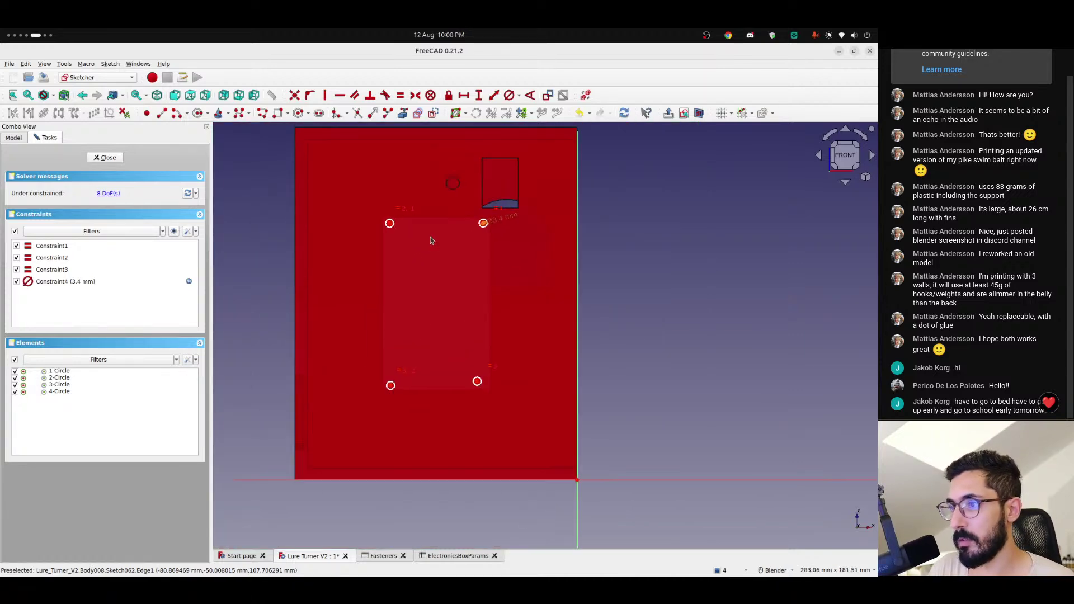
pyautogui.moveTo(534, 299)
pyautogui.mouseDown(button='middle')
pyautogui.moveTo(605, 348)
pyautogui.moveTo(647, 358)
pyautogui.moveTo(530, 301)
pyautogui.mouseUp(button='middle')
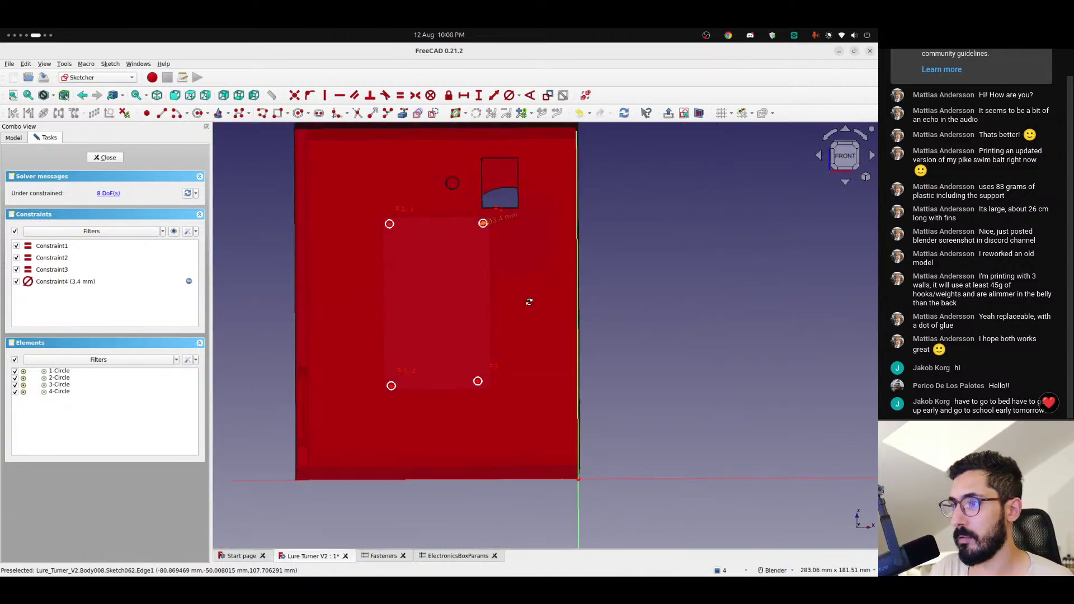
pyautogui.click(845, 156)
pyautogui.scroll(3, 448, 272)
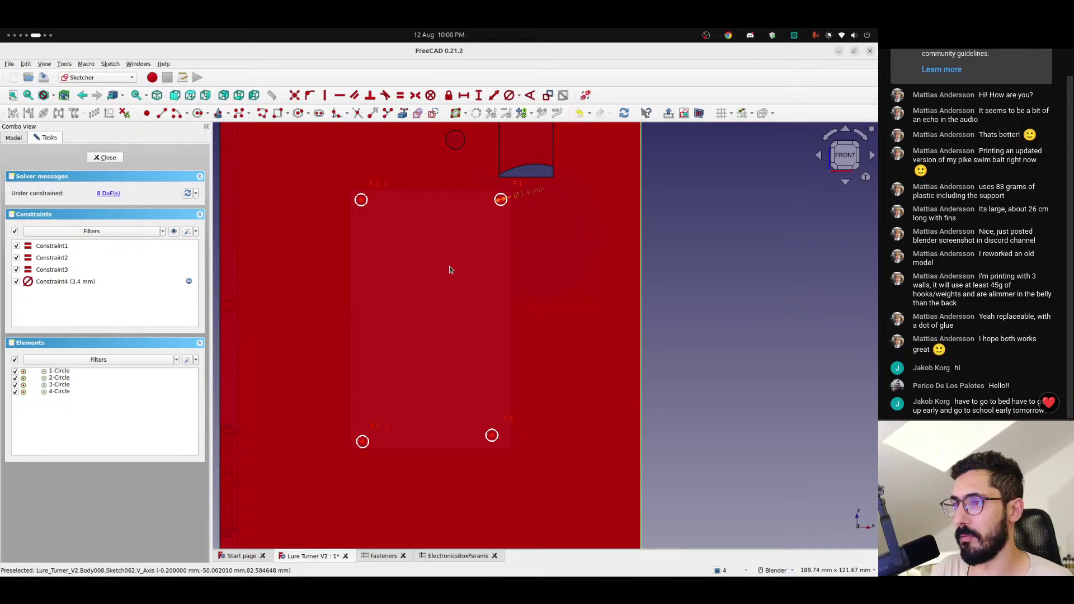
pyautogui.scroll(-1, 451, 270)
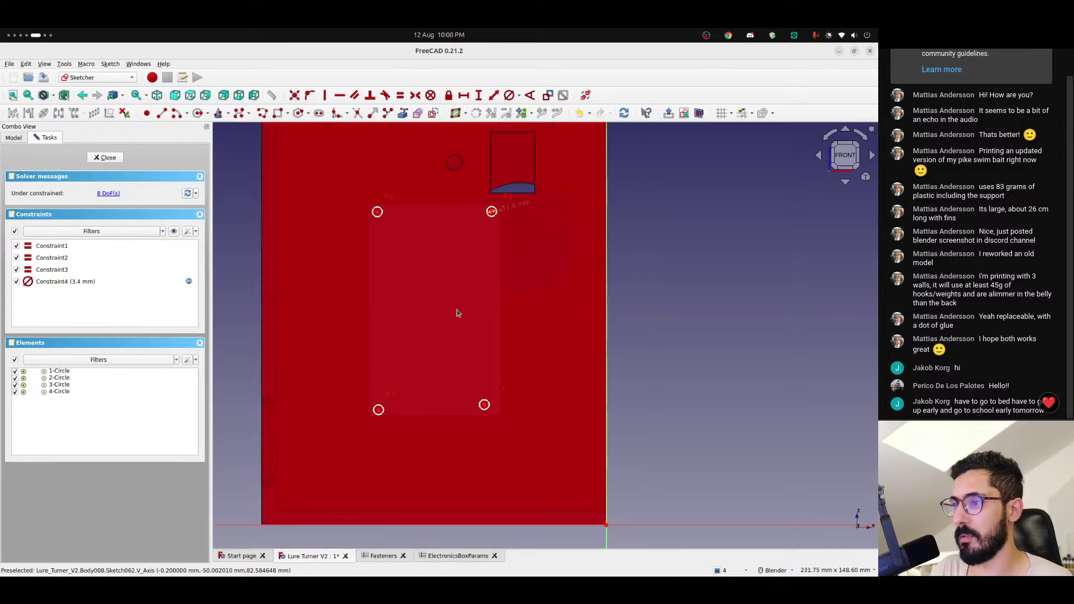
pyautogui.click(162, 113)
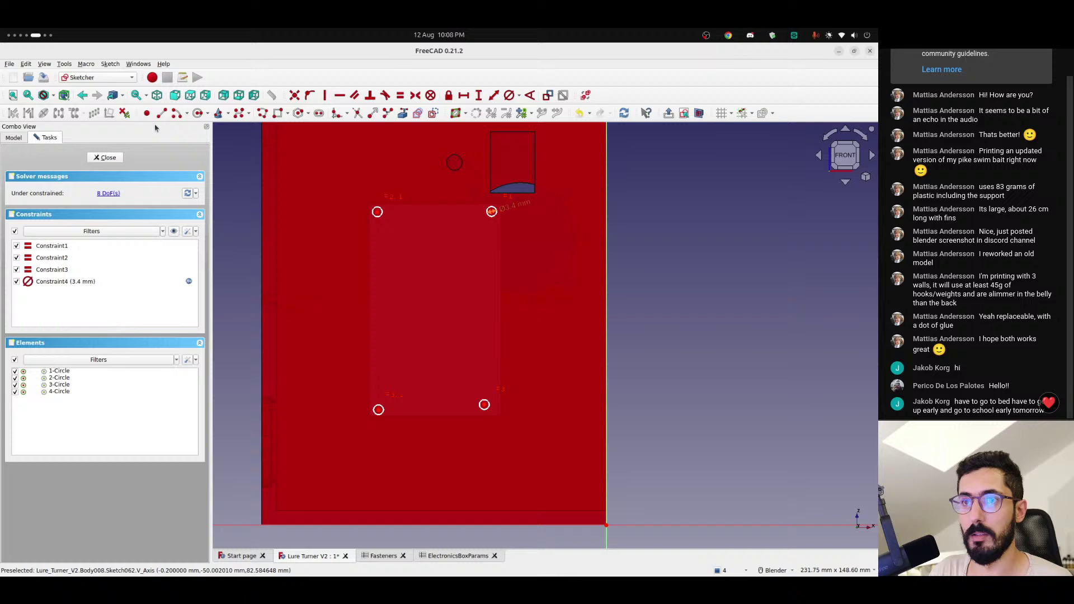
pyautogui.click(431, 299)
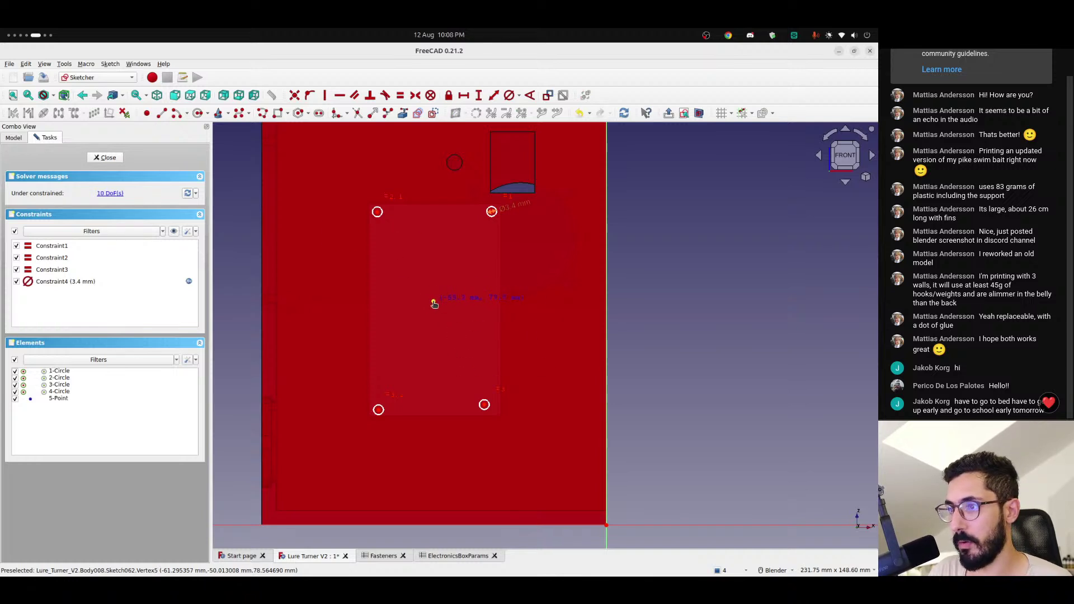
pyautogui.rightClick(434, 304)
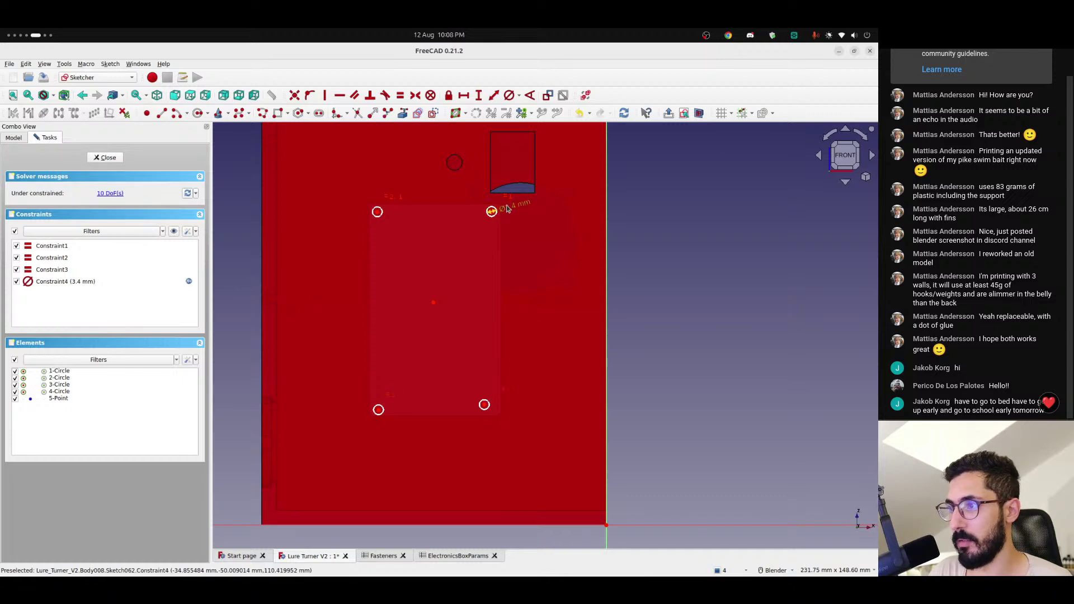
# - In ElectronicsBoxParams, widen column A to fit the parameter names and insert an empty row between BoardHorizontalScrewDistance and the Fan section
pyautogui.click(456, 555)
pyautogui.scroll(-2, 284, 388)
pyautogui.click(274, 369)
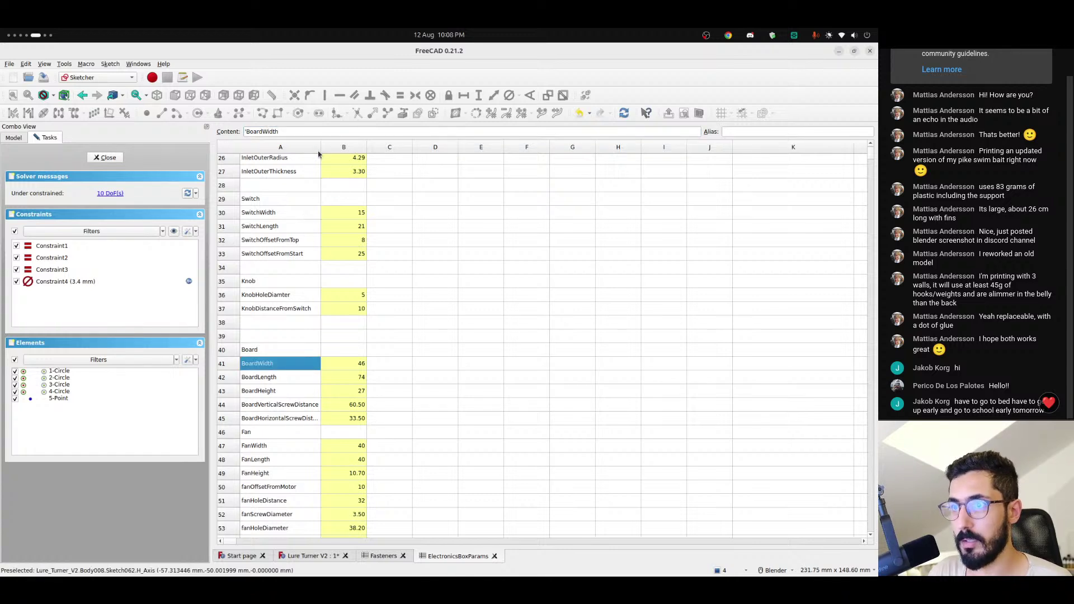
pyautogui.moveTo(320, 147); pyautogui.dragTo(337, 147)
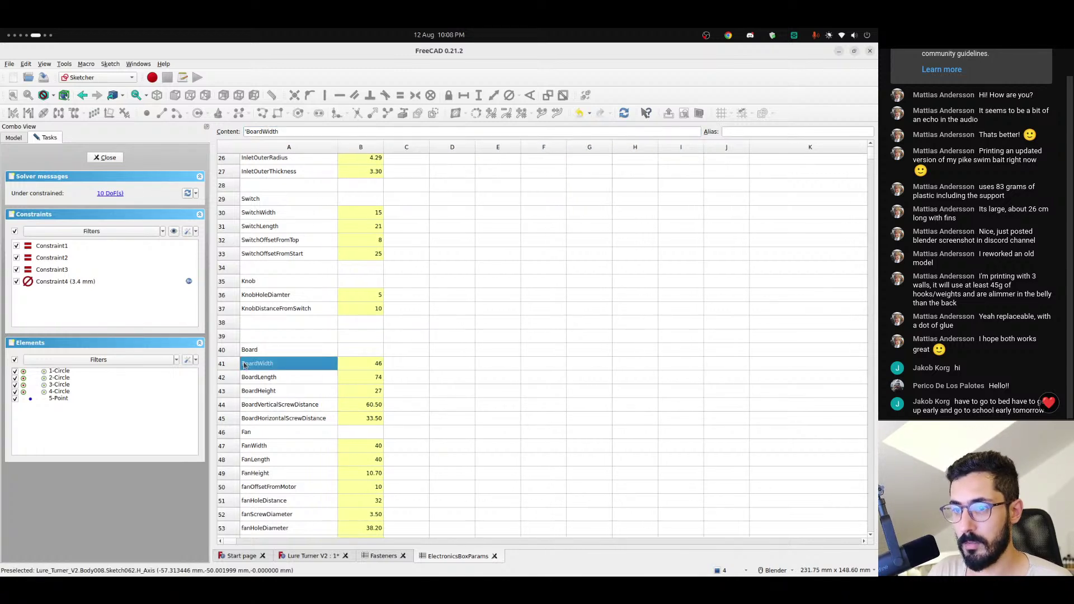
pyautogui.rightClick(224, 422)
pyautogui.click(291, 436)
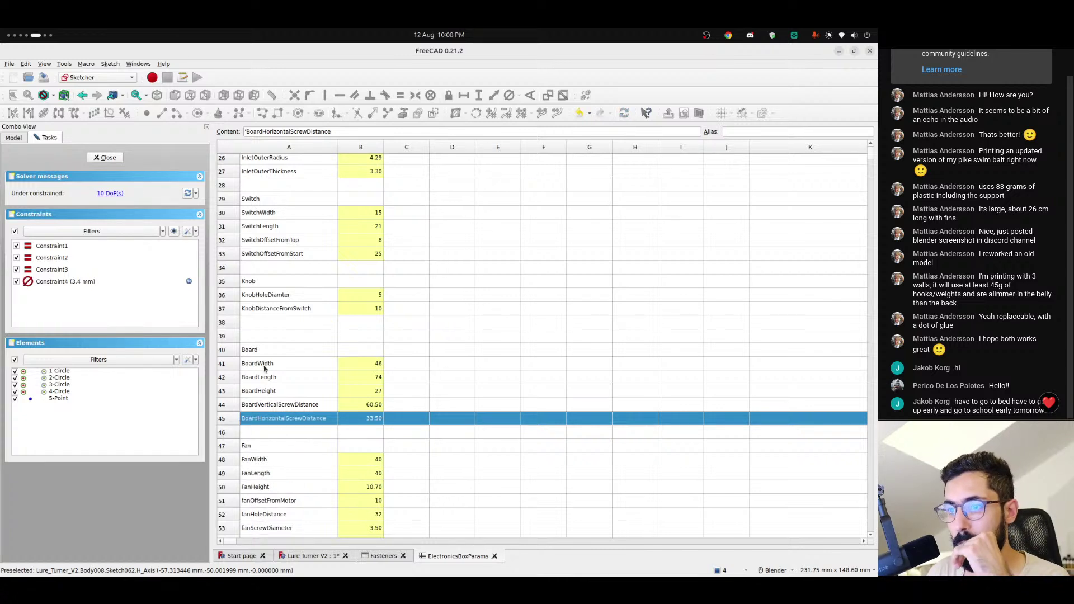
# - Return to the Lure Turner V2 model, close the sketch and examine the Board body's placement position formulas in front view
pyautogui.click(305, 555)
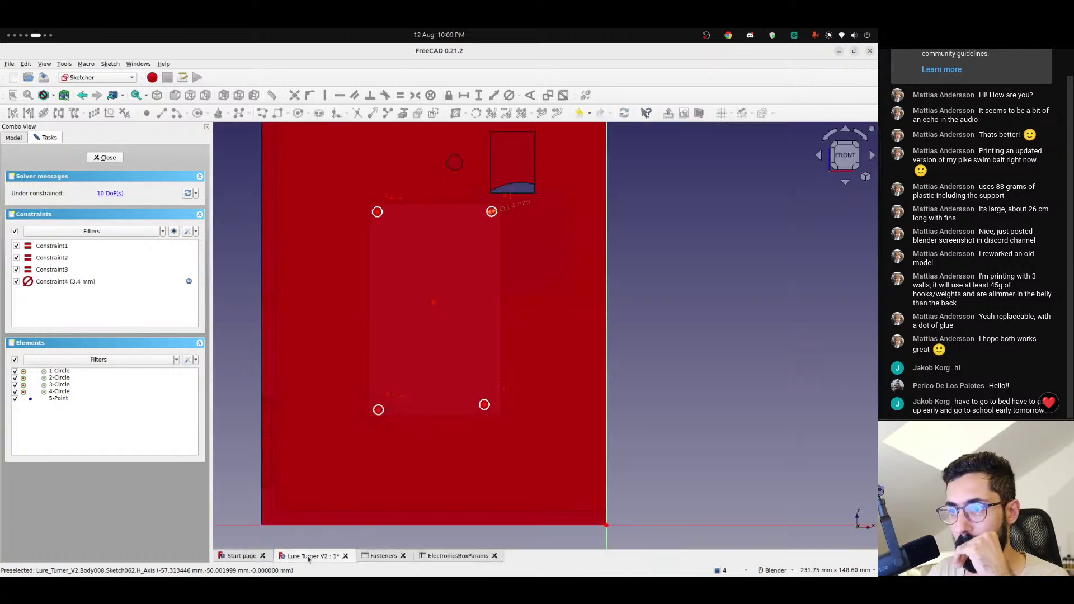
pyautogui.click(120, 161)
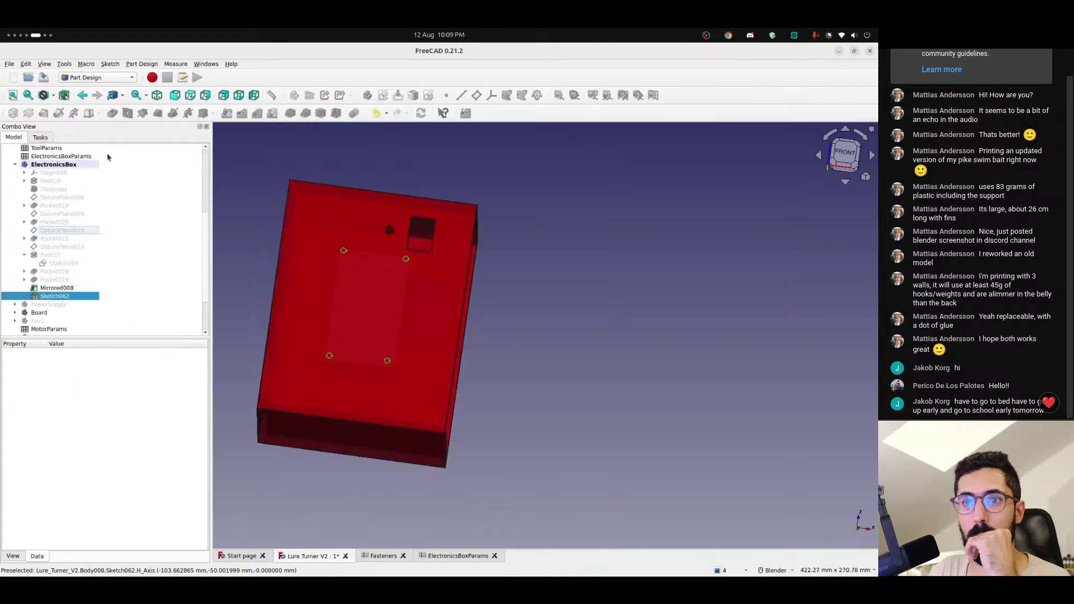
pyautogui.scroll(-1, 60, 310)
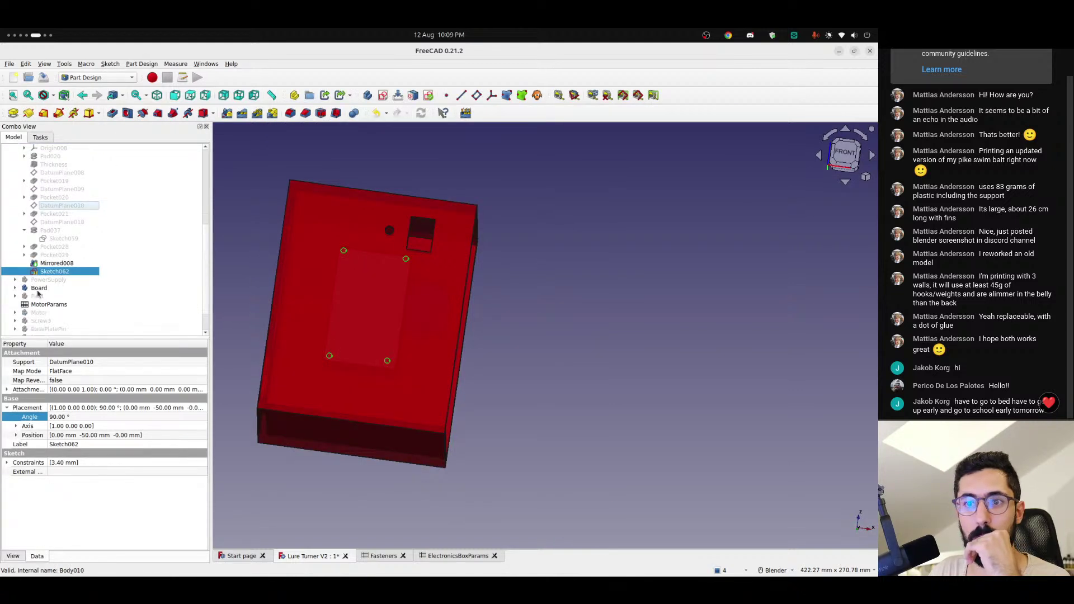
pyautogui.click(39, 289)
pyautogui.click(16, 408)
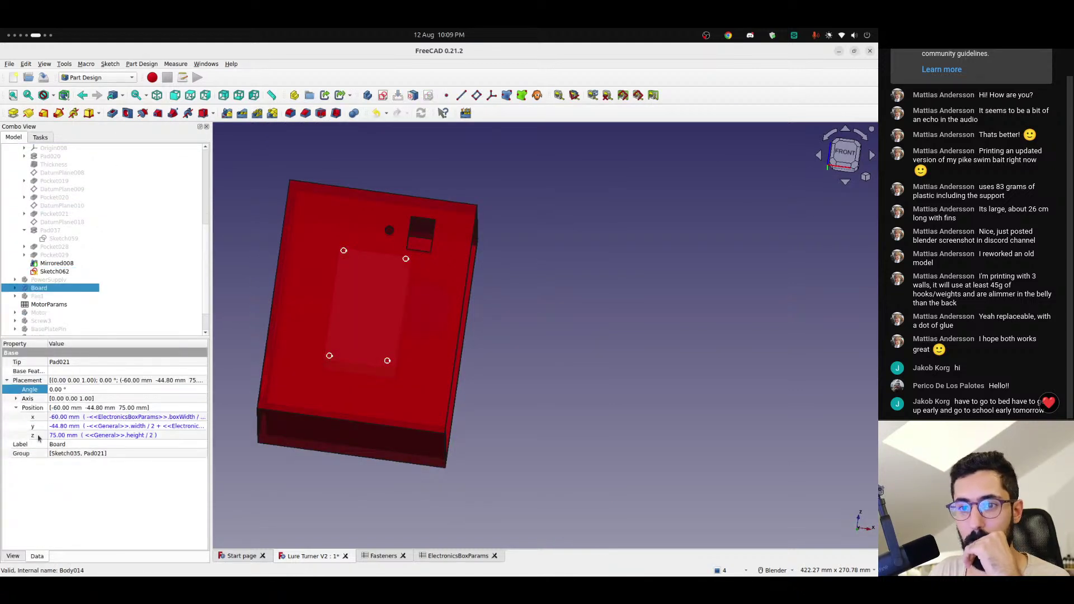
pyautogui.click(183, 439)
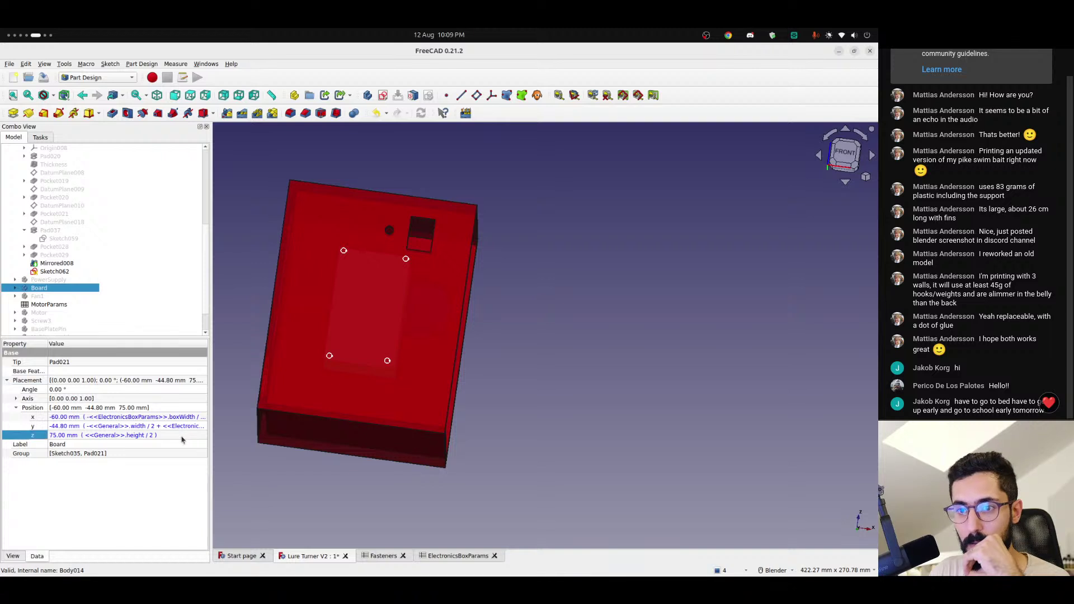
pyautogui.click(102, 486)
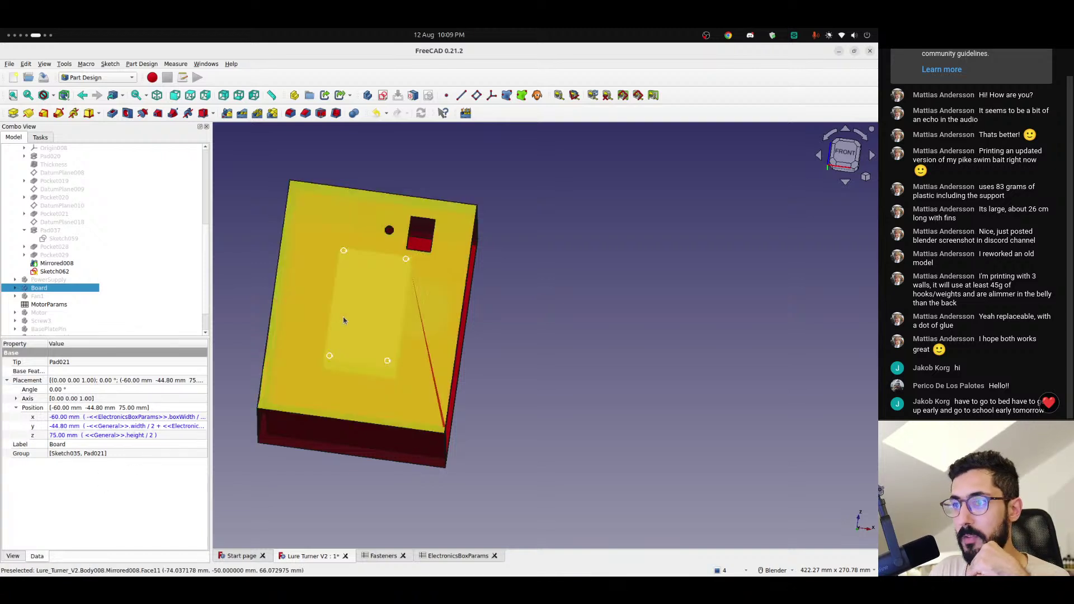
pyautogui.press('1')
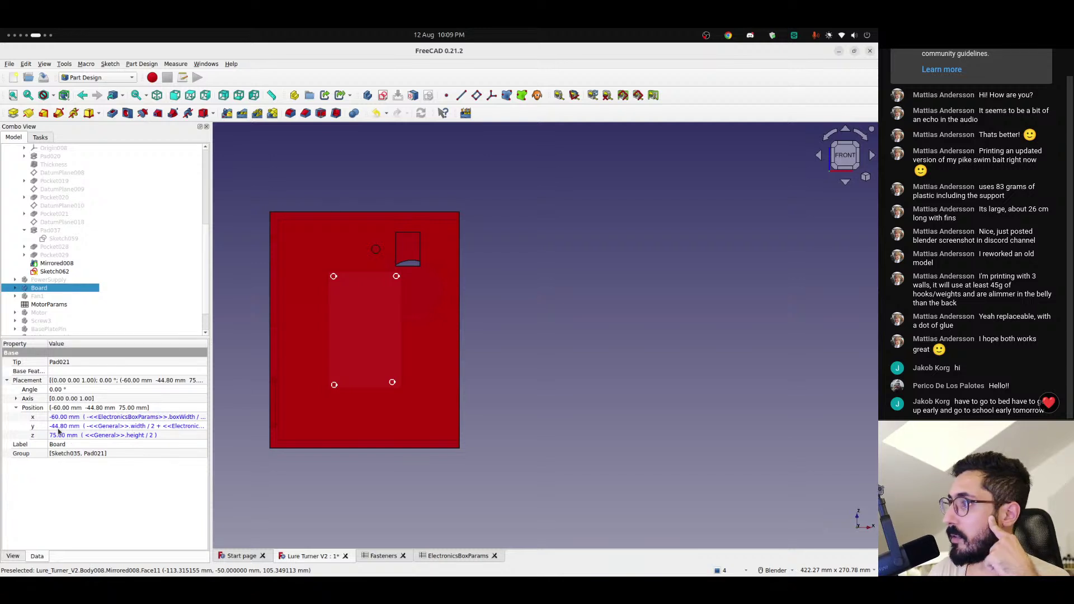
# - Open the Board's x position formula, select its <<ElectronicsBoxParams>>.boxWidth / 2 term, close the formula and reopen Sketch062 for editing
pyautogui.click(77, 421)
pyautogui.click(196, 419)
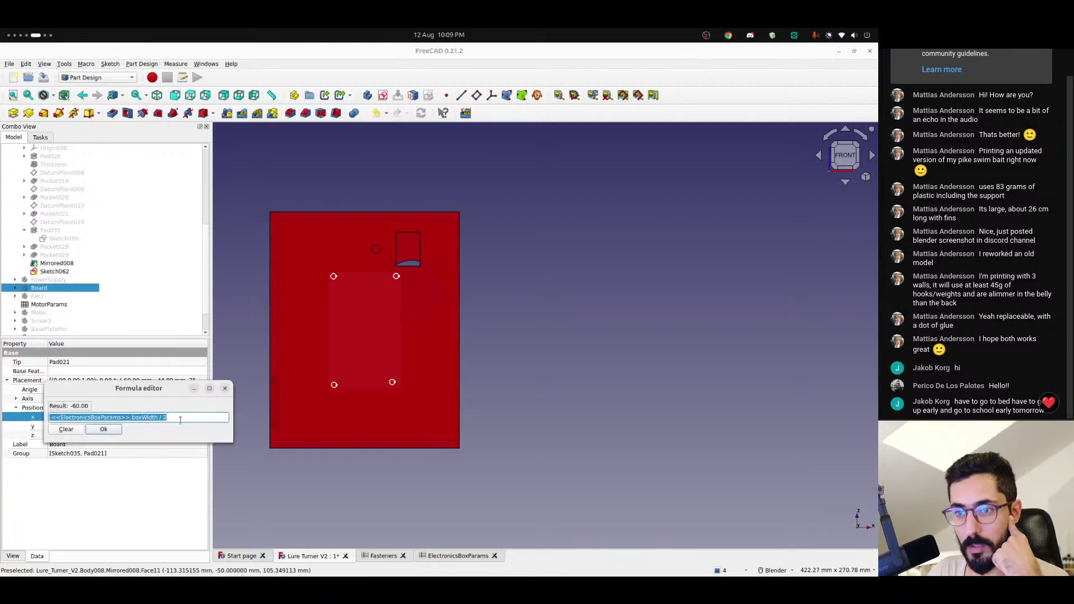
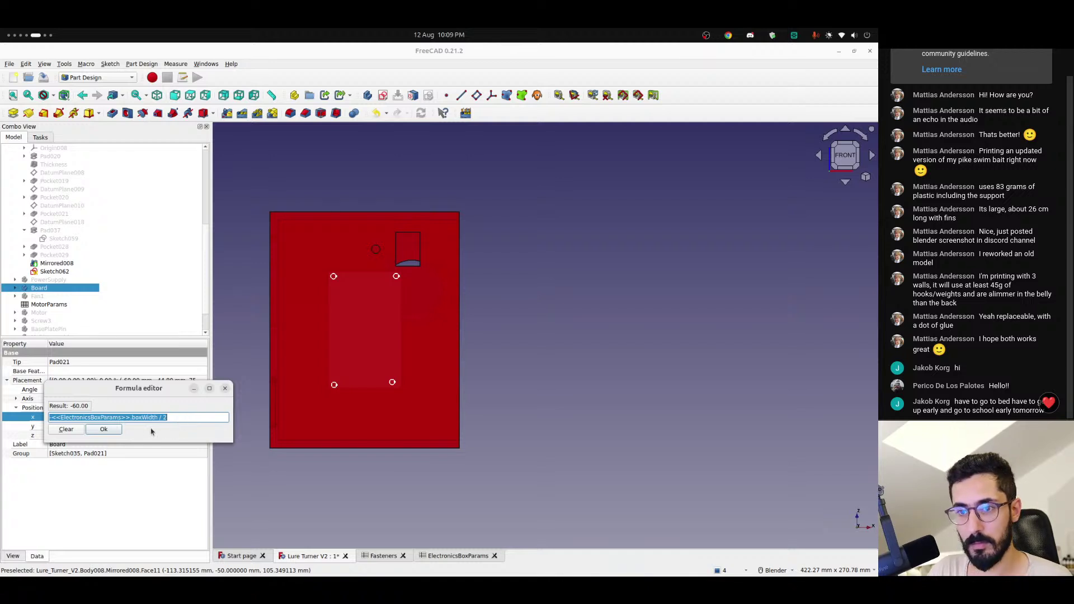
pyautogui.moveTo(166, 419); pyautogui.dragTo(54, 413)
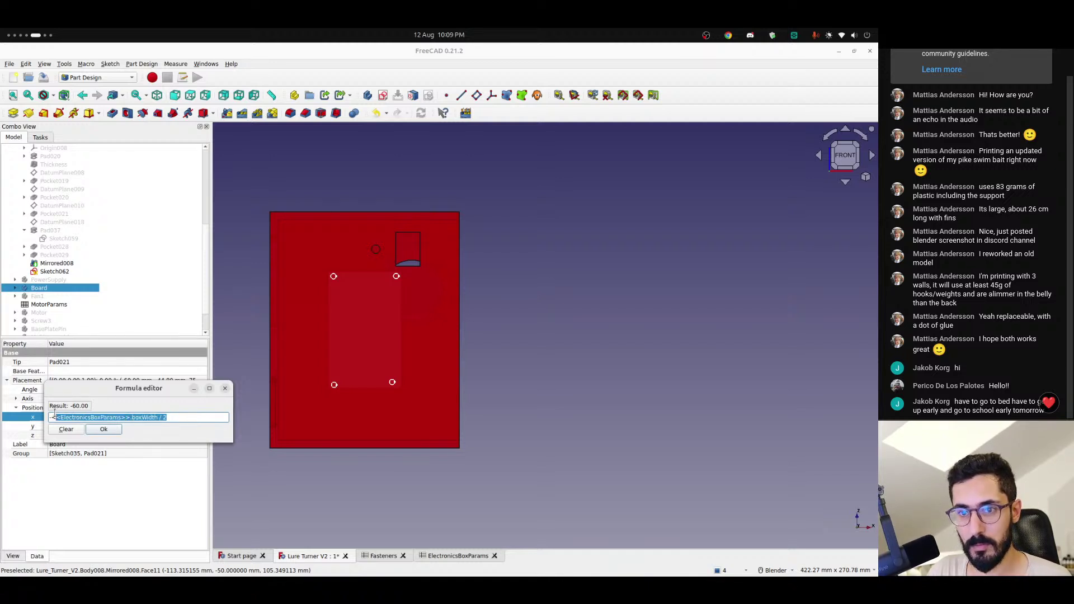
pyautogui.click(101, 429)
pyautogui.doubleClick(52, 271)
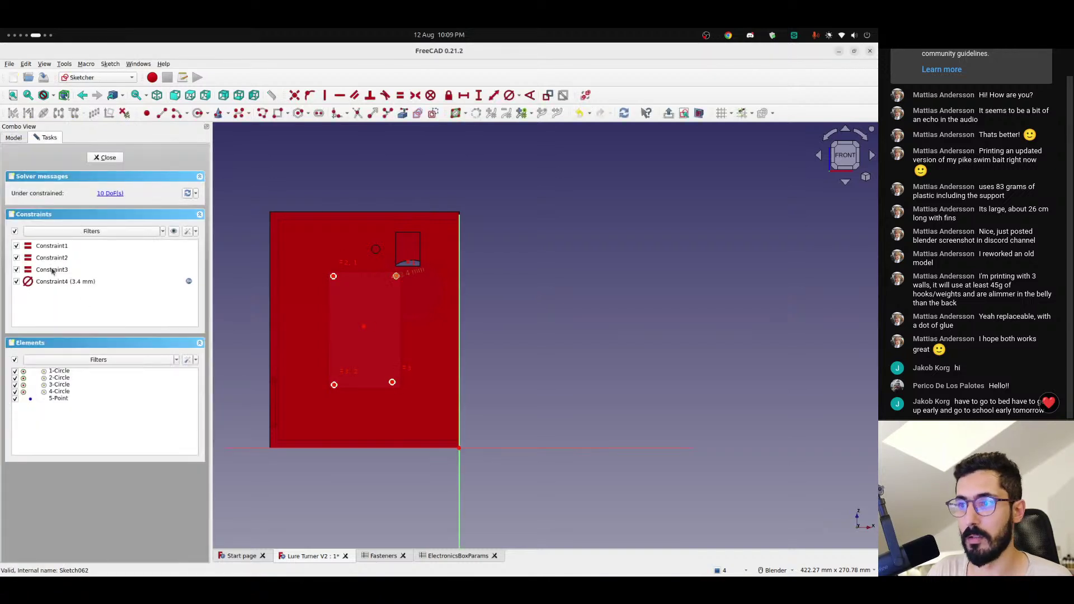
# - Constrain the centre point's horizontal distance from the sketch's vertical axis with the formula <<ElectronicsBoxParams>>.boxWidth / 2
pyautogui.scroll(2, 373, 337)
pyautogui.click(356, 323)
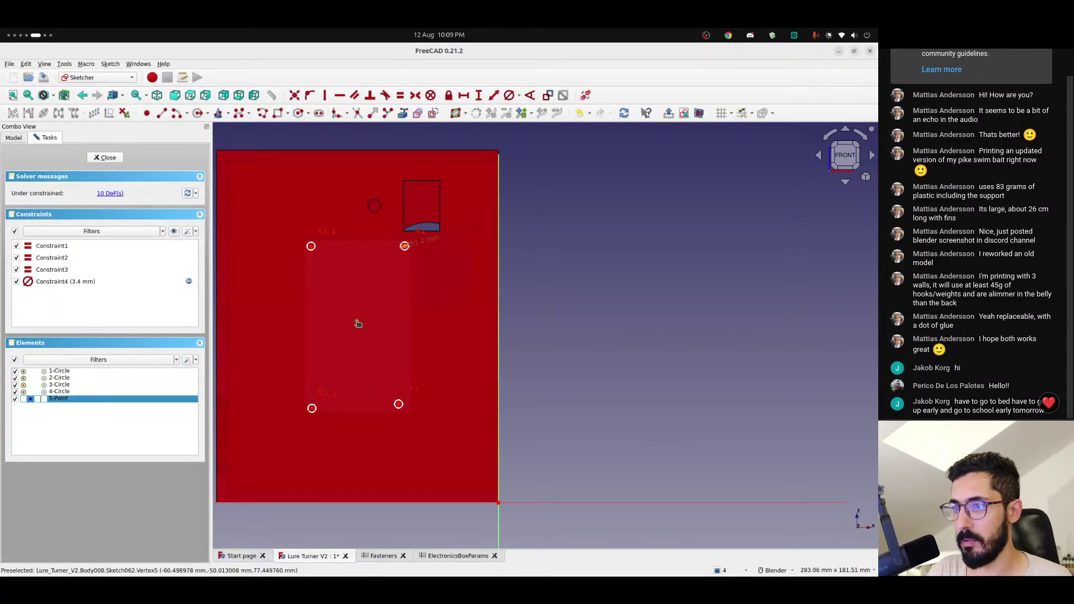
pyautogui.click(463, 96)
pyautogui.click(491, 297)
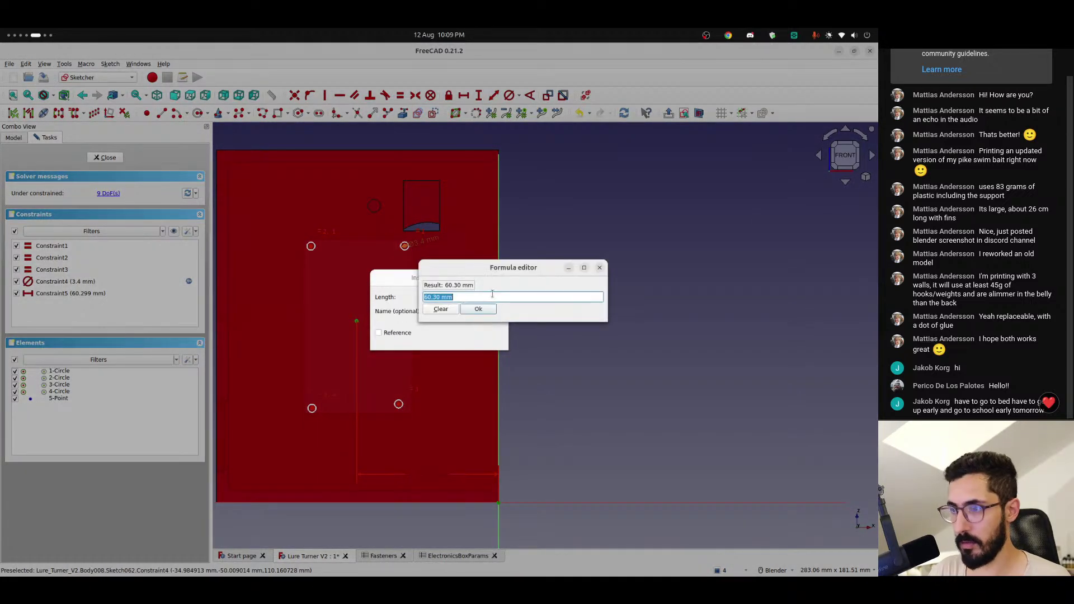
pyautogui.hotkey('ctrl', 'v')
pyautogui.press('Return')
pyautogui.press('Return')
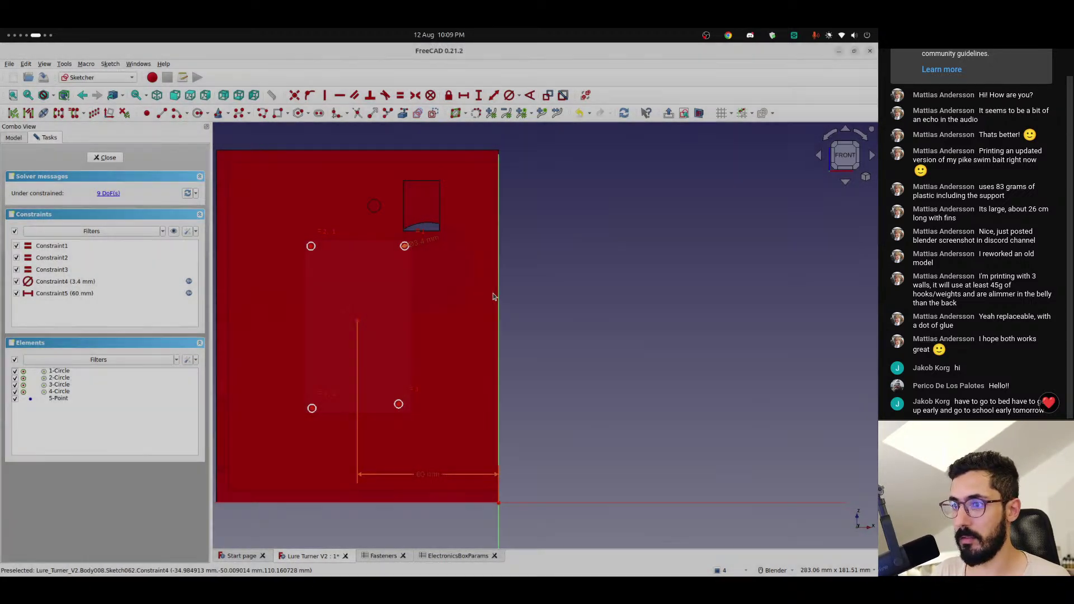
# - Constrain the centre point's vertical distance from the sketch origin with the formula <<General>>.heightInput/2
pyautogui.click(357, 322)
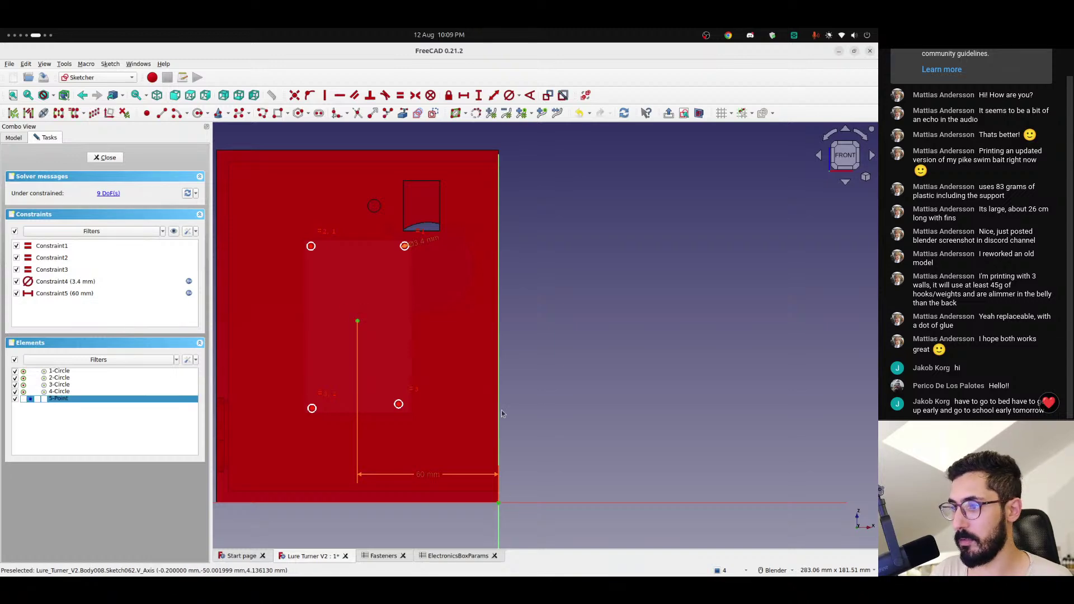
pyautogui.click(478, 97)
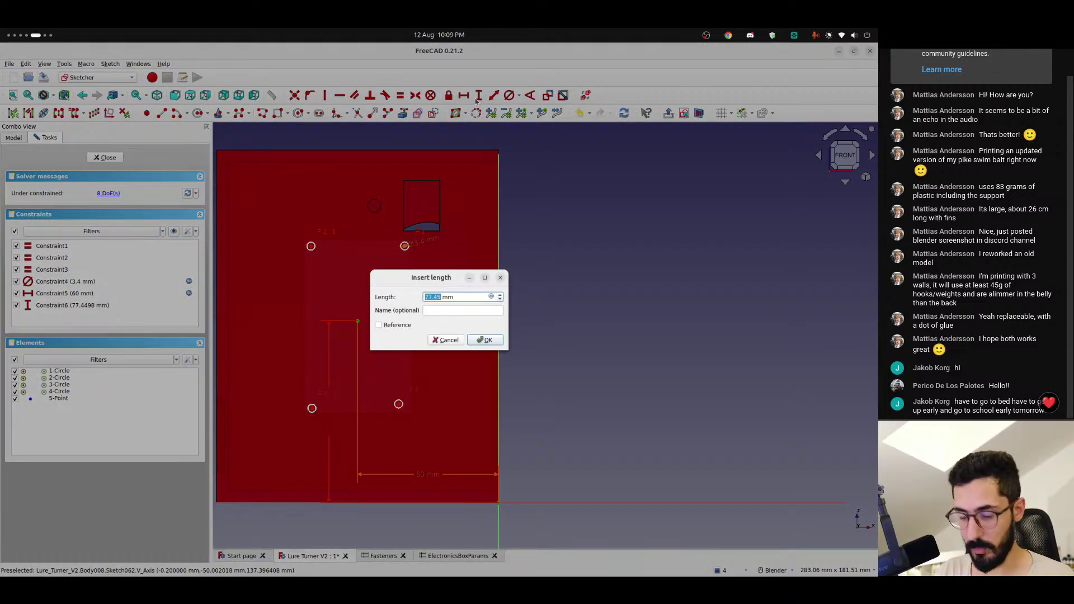
pyautogui.click(491, 297)
pyautogui.write('<')
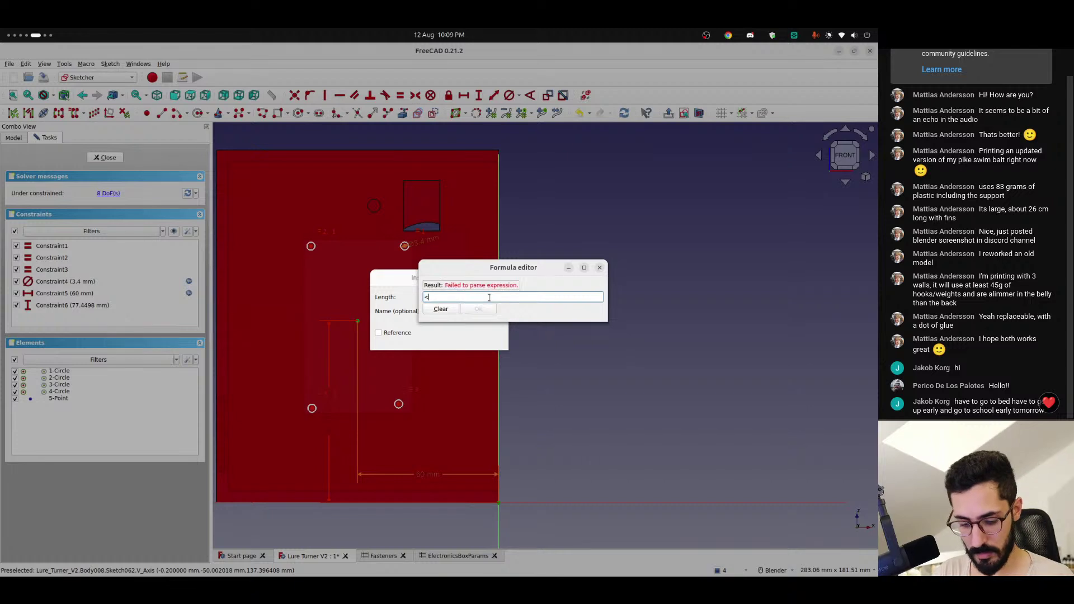
pyautogui.write('<genr')
pyautogui.press('BackSpace')
pyautogui.press('Down')
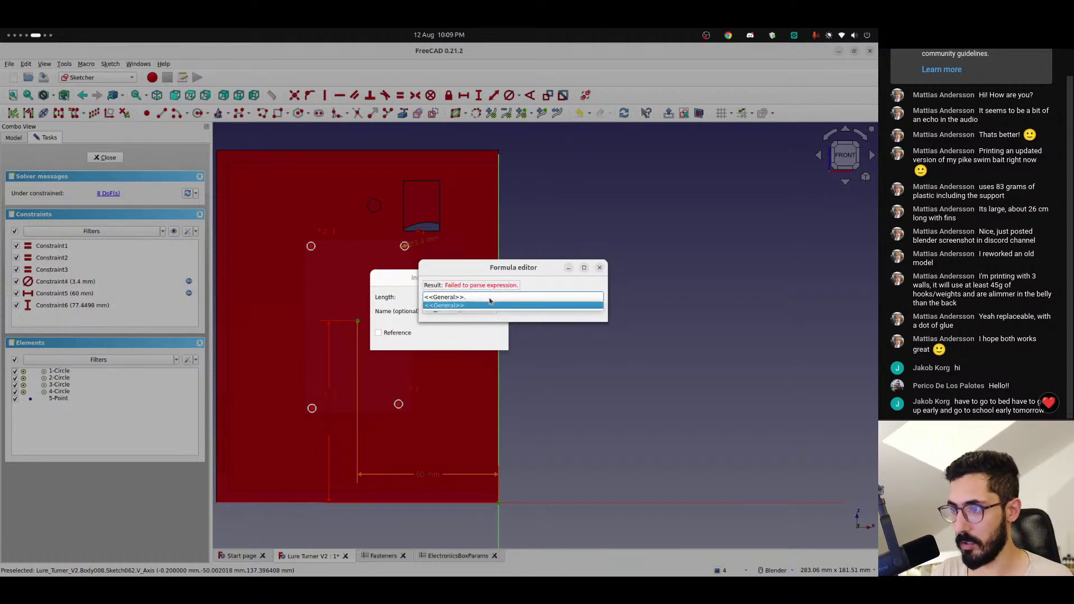
pyautogui.write('heig')
pyautogui.press('Down')
pyautogui.press('Down')
pyautogui.press('Down')
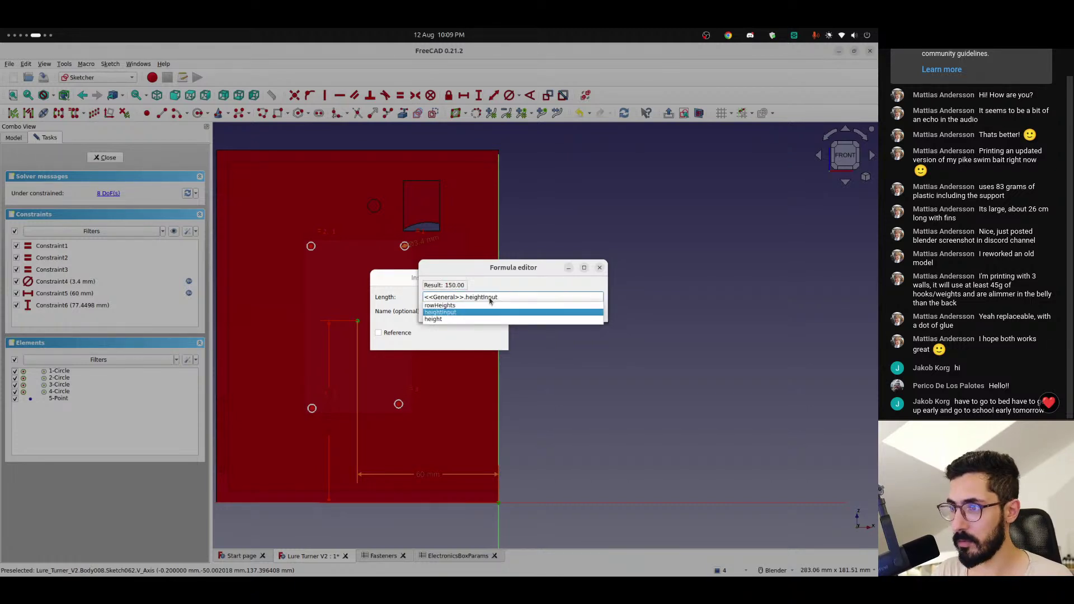
pyautogui.write('/2')
pyautogui.press('Return')
pyautogui.press('Return')
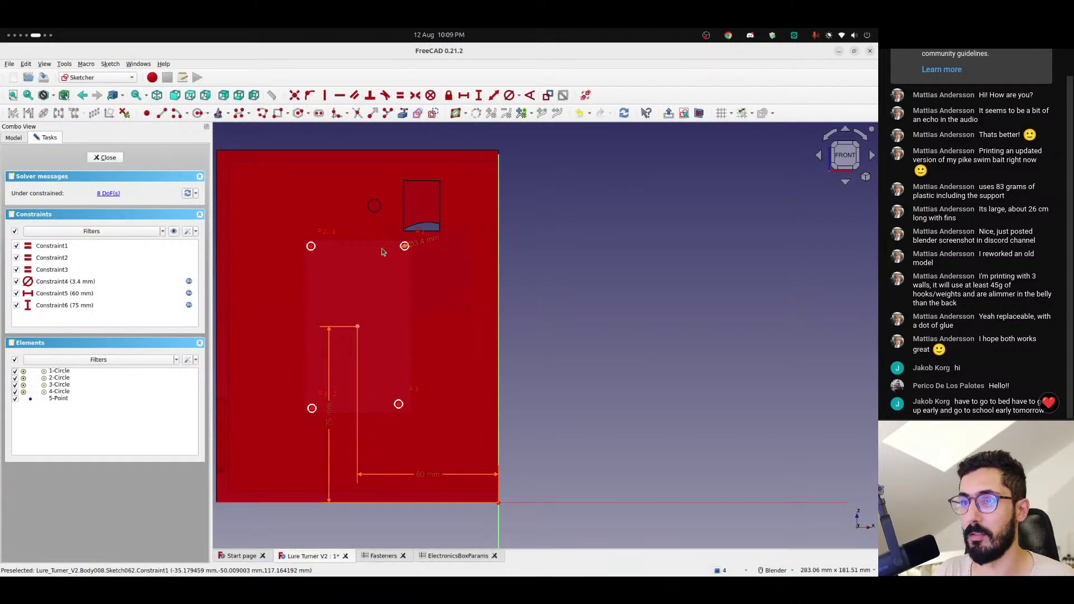
# - Make both diagonal pairs of screw hole circles symmetric about the centre point
pyautogui.scroll(3, 408, 263)
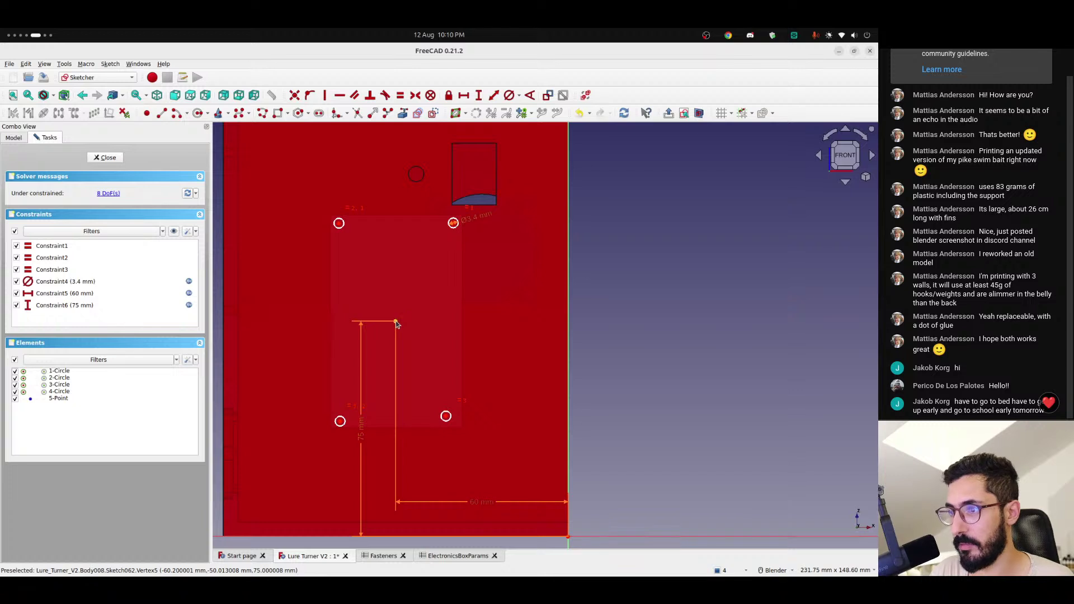
pyautogui.click(339, 224)
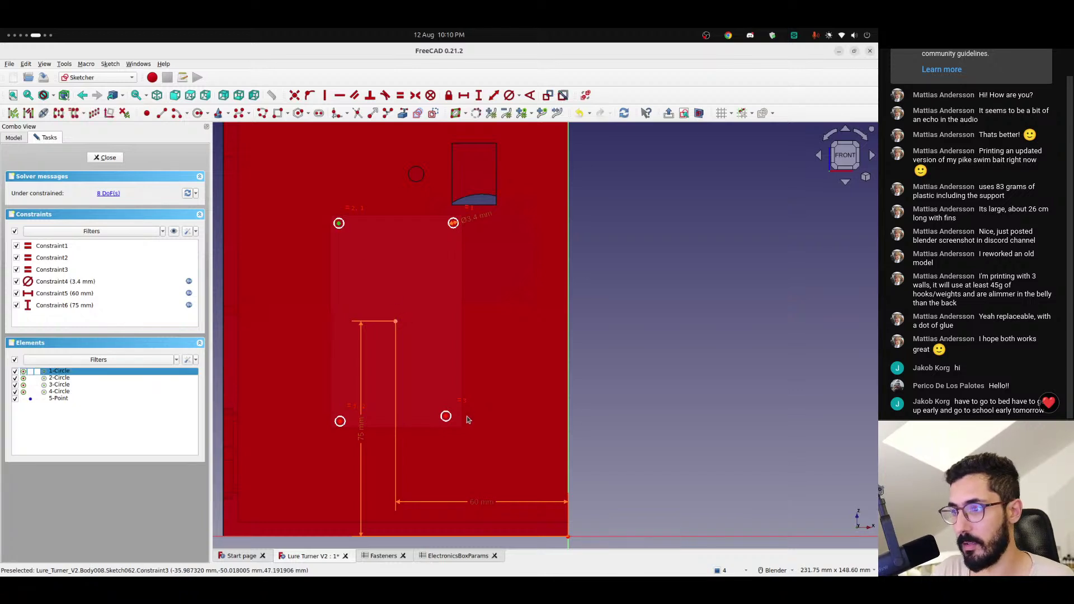
pyautogui.click(446, 418)
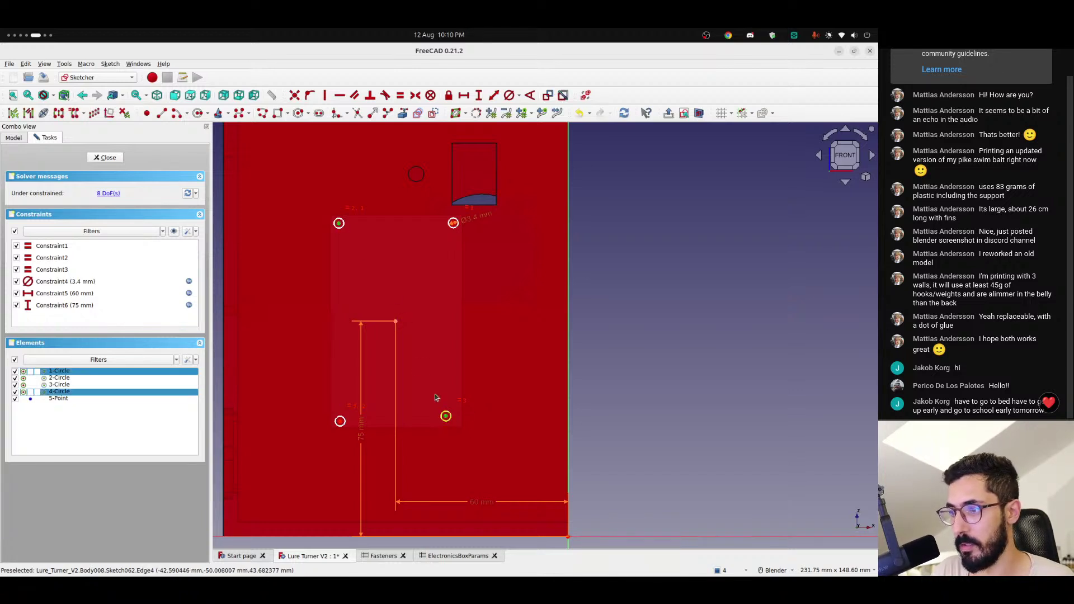
pyautogui.click(395, 322)
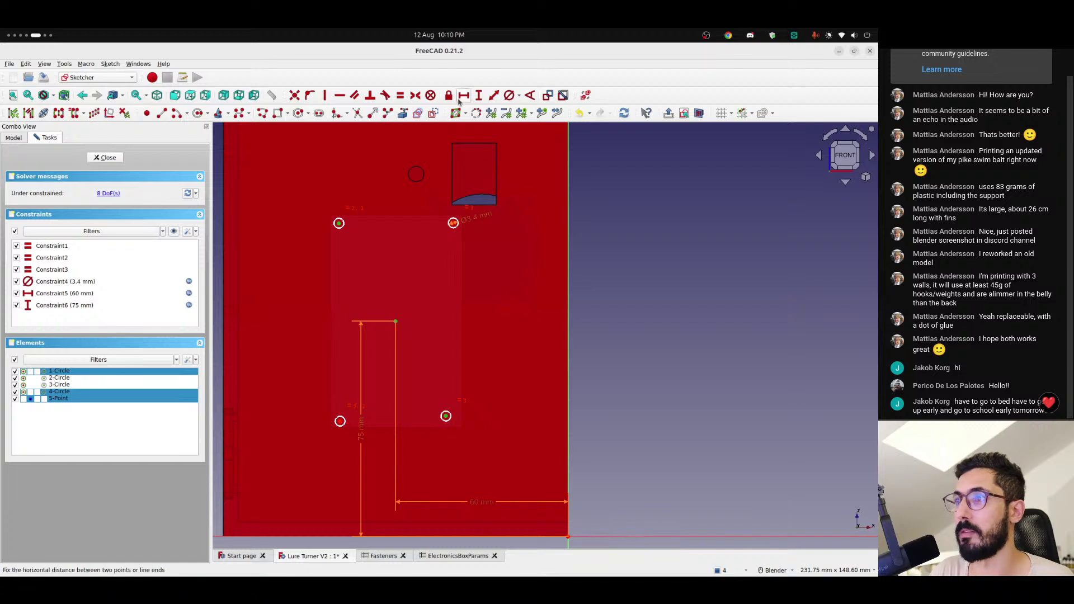
pyautogui.click(416, 96)
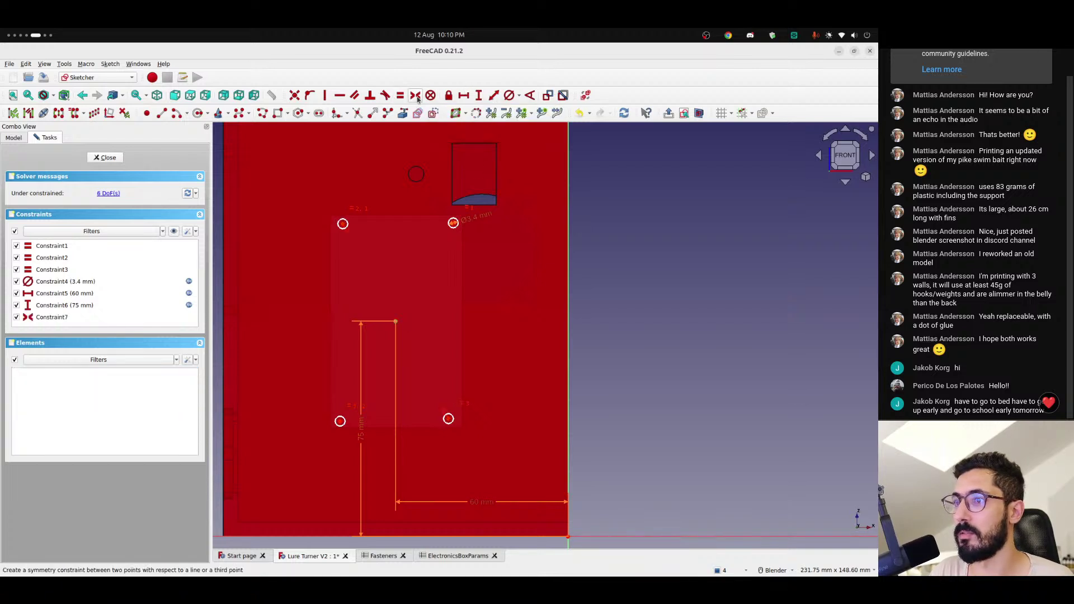
pyautogui.click(453, 224)
pyautogui.click(340, 421)
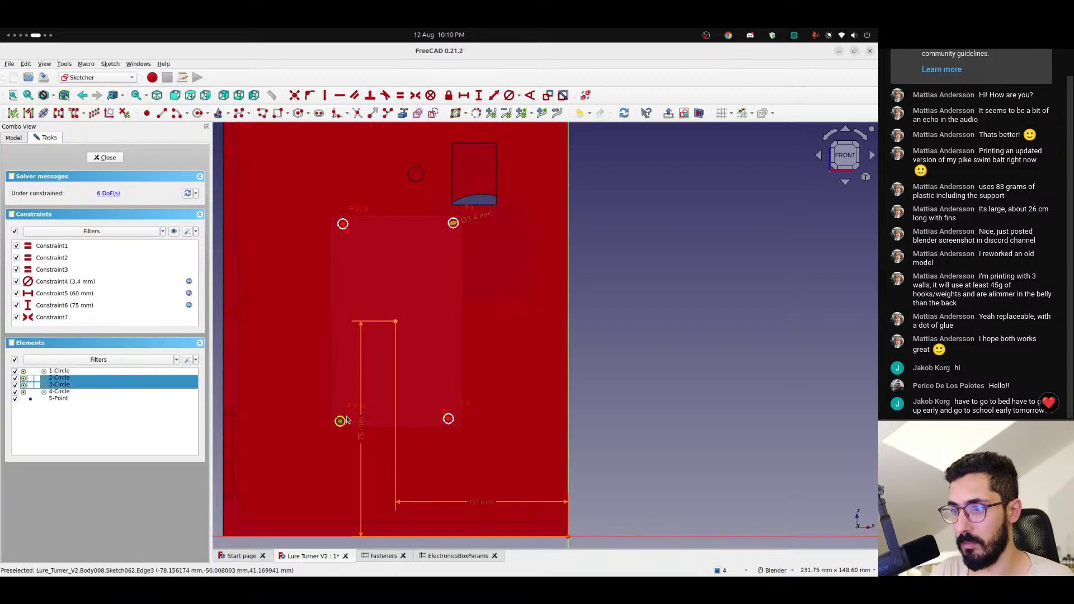
pyautogui.click(395, 321)
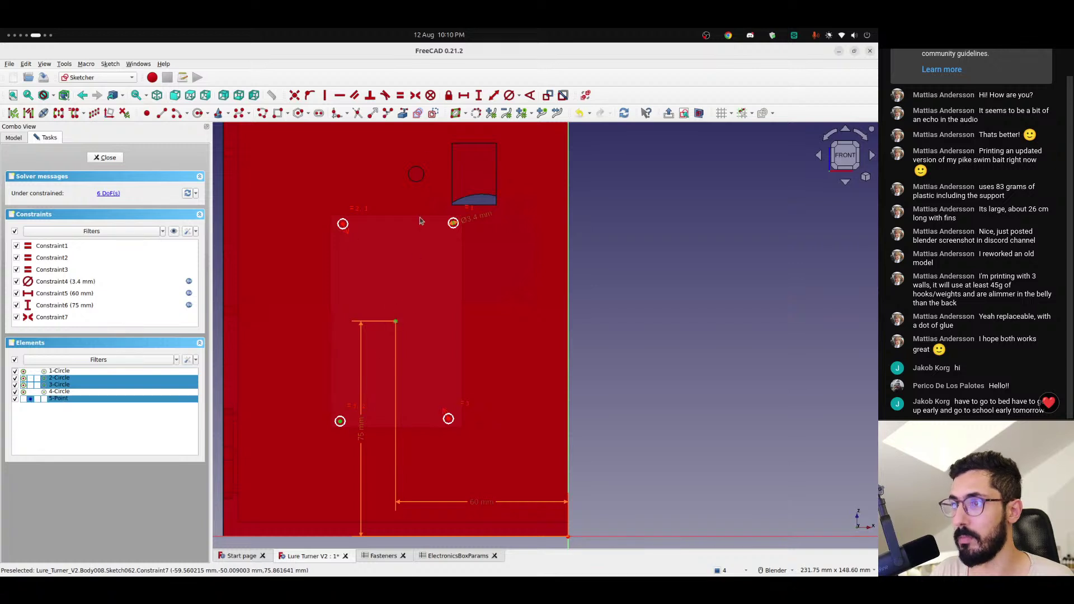
pyautogui.click(416, 97)
# - Nudge the two upper circles closer to the board's upper corners and constrain their centres to be horizontally aligned
pyautogui.scroll(2, 382, 285)
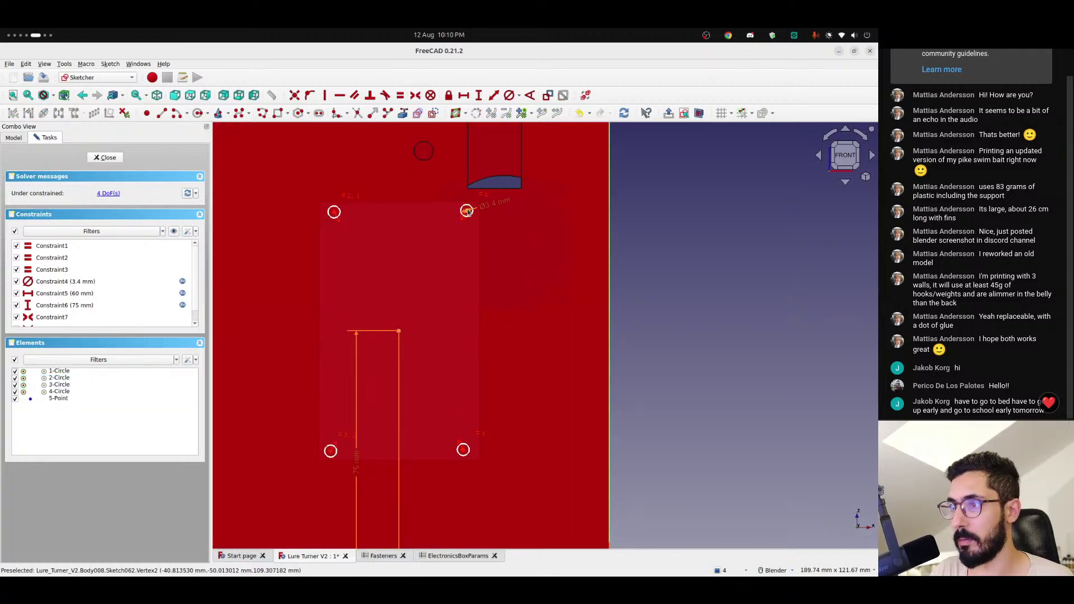
pyautogui.moveTo(467, 211)
pyautogui.mouseDown()
pyautogui.moveTo(533, 215)
pyautogui.moveTo(485, 181)
pyautogui.moveTo(442, 196)
pyautogui.moveTo(478, 207)
pyautogui.moveTo(466, 216)
pyautogui.mouseUp()
pyautogui.moveTo(337, 212)
pyautogui.mouseDown()
pyautogui.moveTo(357, 182)
pyautogui.moveTo(332, 214)
pyautogui.mouseUp()
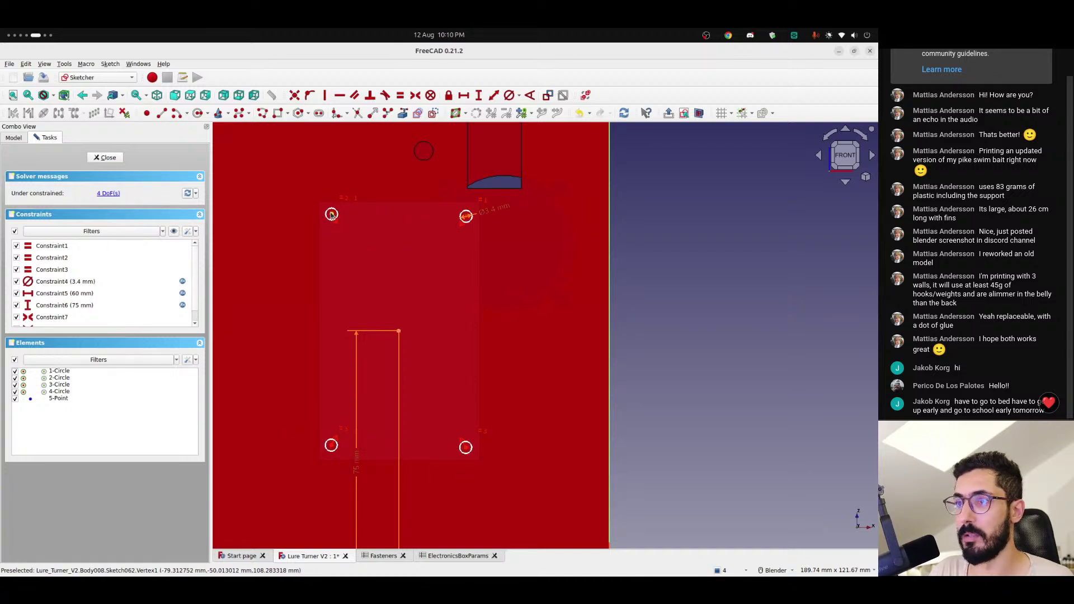
pyautogui.click(331, 214)
pyautogui.click(466, 217)
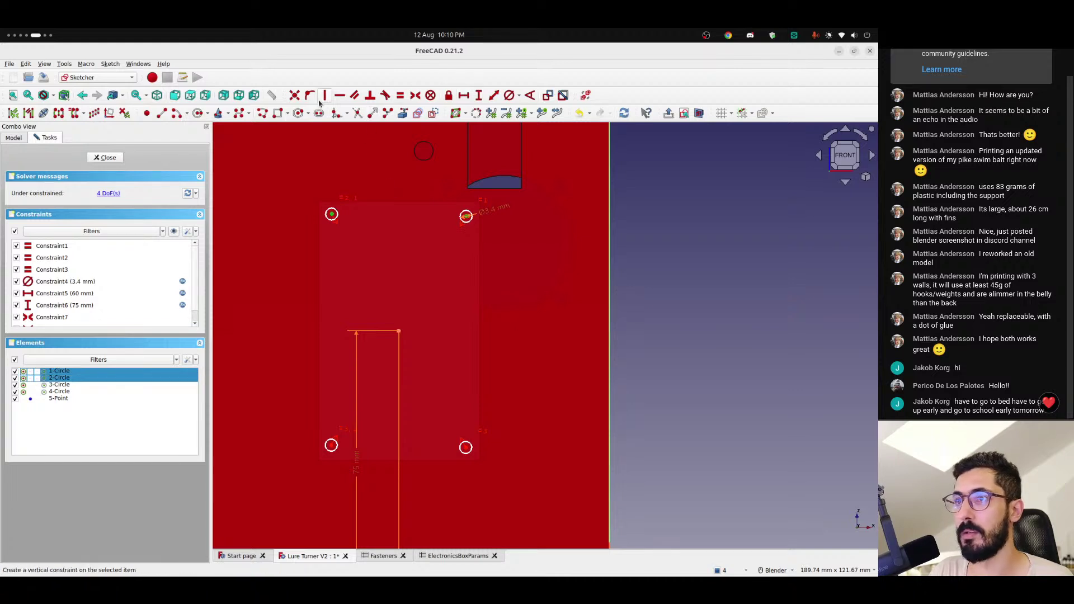
pyautogui.click(338, 100)
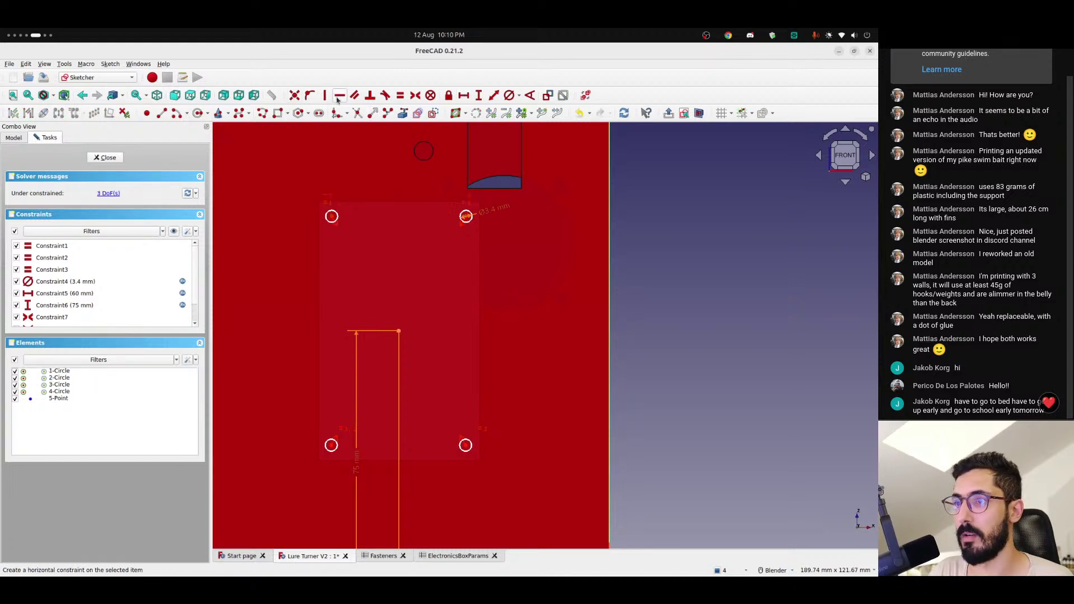
# - Constrain the centres of the two left circles to be vertically aligned and move the hole pattern back inside the board's outline
pyautogui.moveTo(331, 216)
pyautogui.mouseDown()
pyautogui.moveTo(302, 187)
pyautogui.moveTo(278, 190)
pyautogui.moveTo(331, 184)
pyautogui.mouseUp()
pyautogui.click(331, 184)
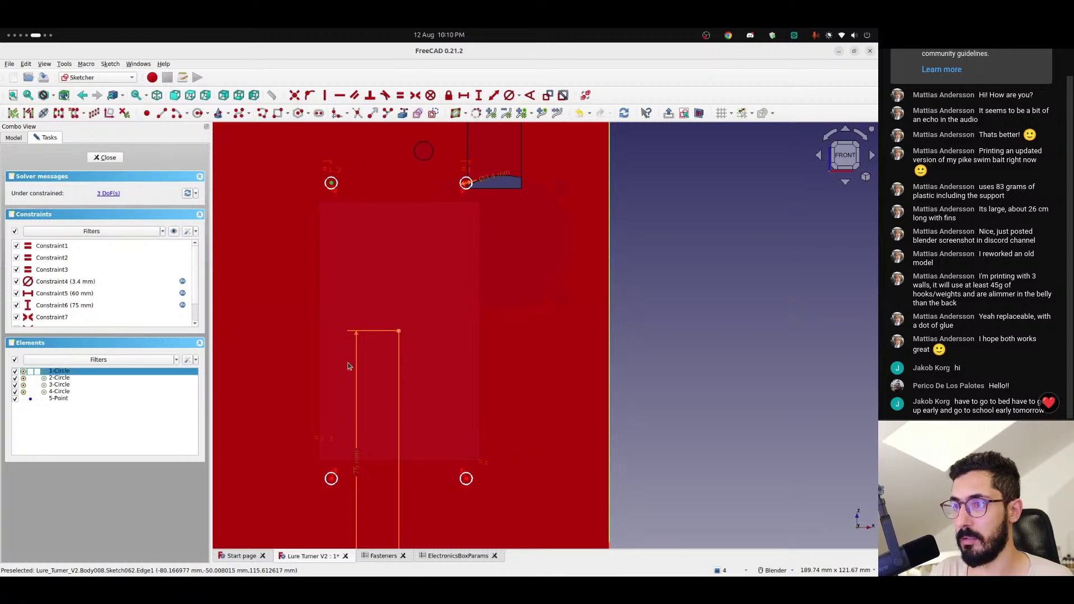
pyautogui.click(331, 478)
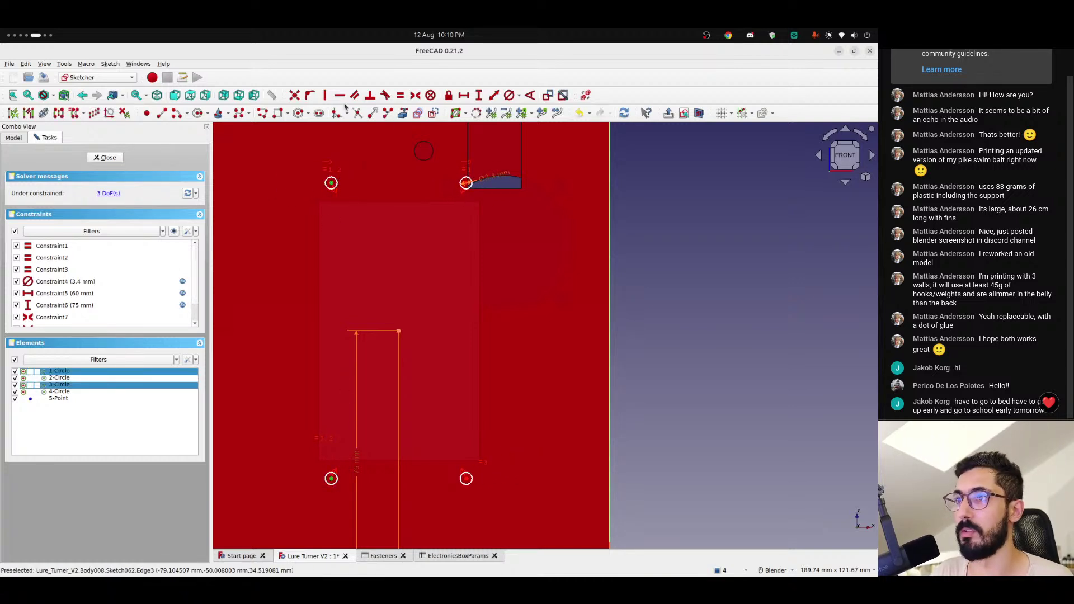
pyautogui.press('e')
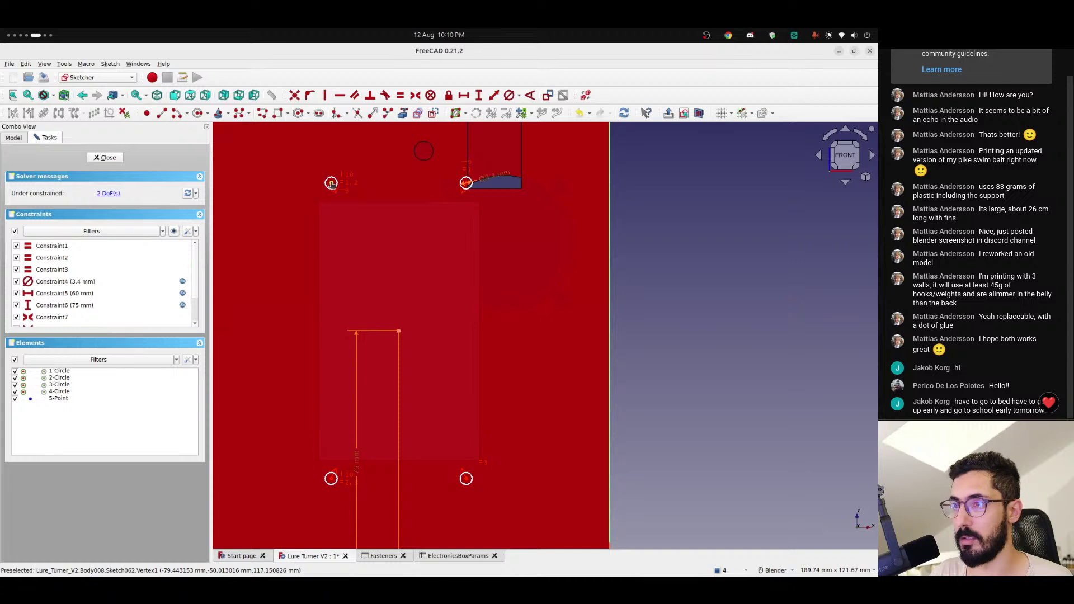
pyautogui.moveTo(332, 184)
pyautogui.mouseDown()
pyautogui.moveTo(294, 178)
pyautogui.moveTo(293, 157)
pyautogui.moveTo(374, 259)
pyautogui.moveTo(397, 317)
pyautogui.moveTo(342, 216)
pyautogui.moveTo(321, 210)
pyautogui.moveTo(355, 213)
pyautogui.moveTo(371, 307)
pyautogui.moveTo(336, 222)
pyautogui.mouseUp()
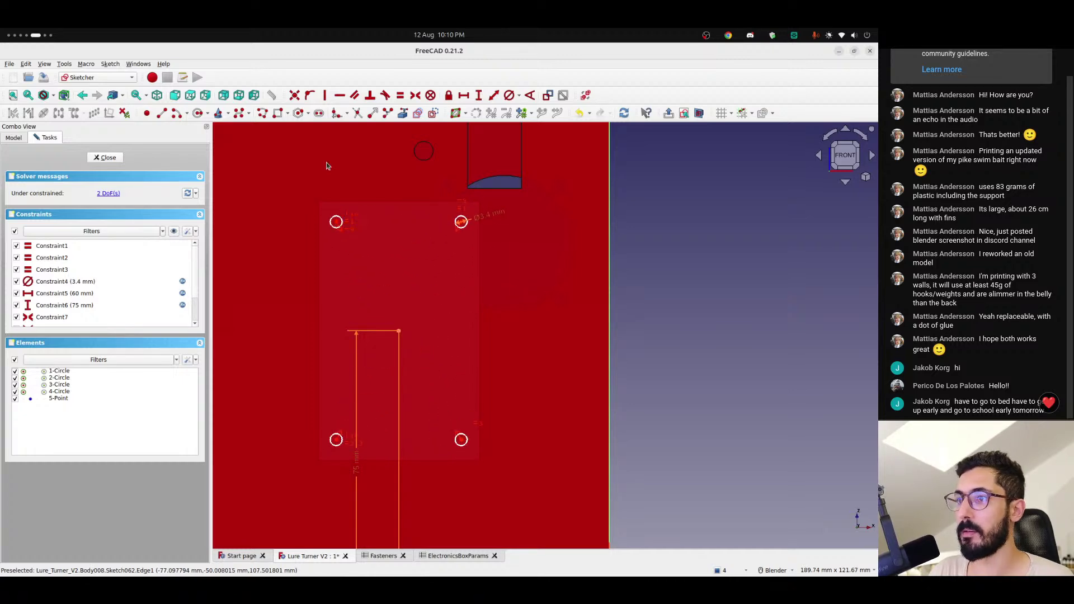
pyautogui.click(336, 222)
pyautogui.click(461, 223)
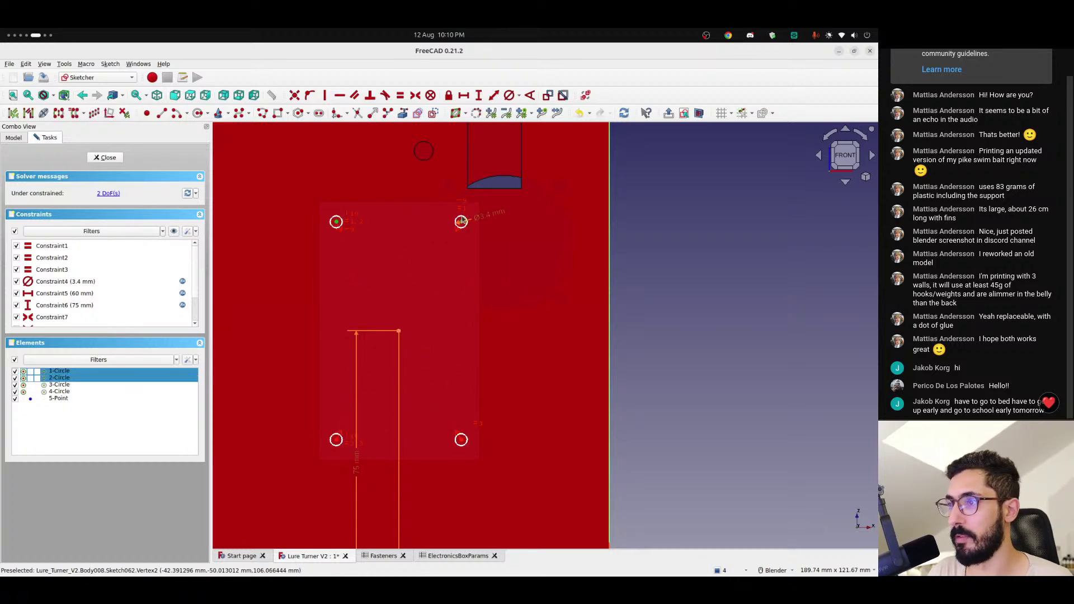
pyautogui.press('l')
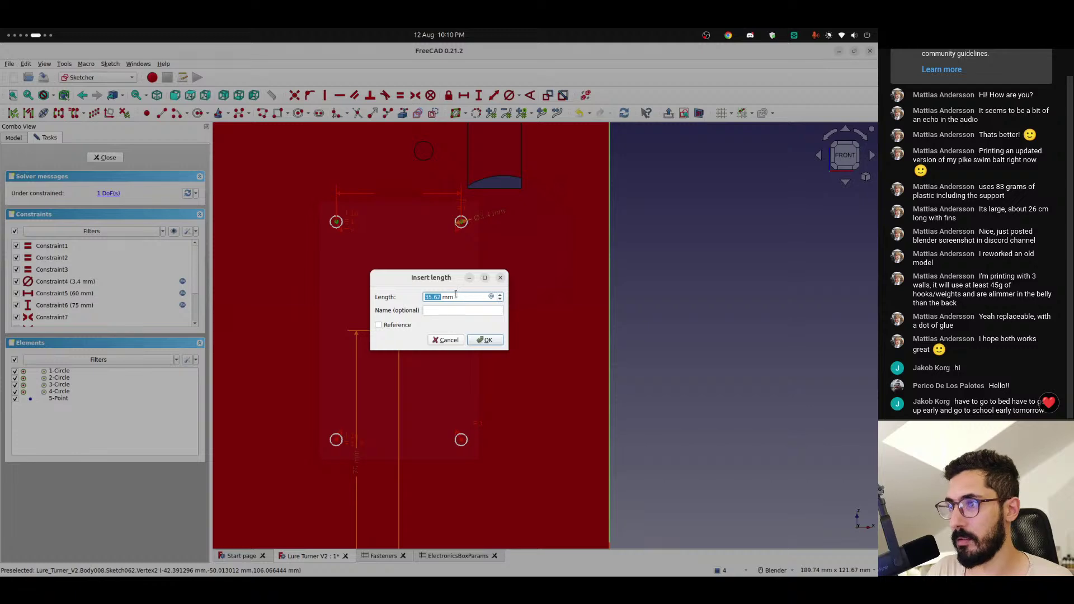
pyautogui.click(499, 278)
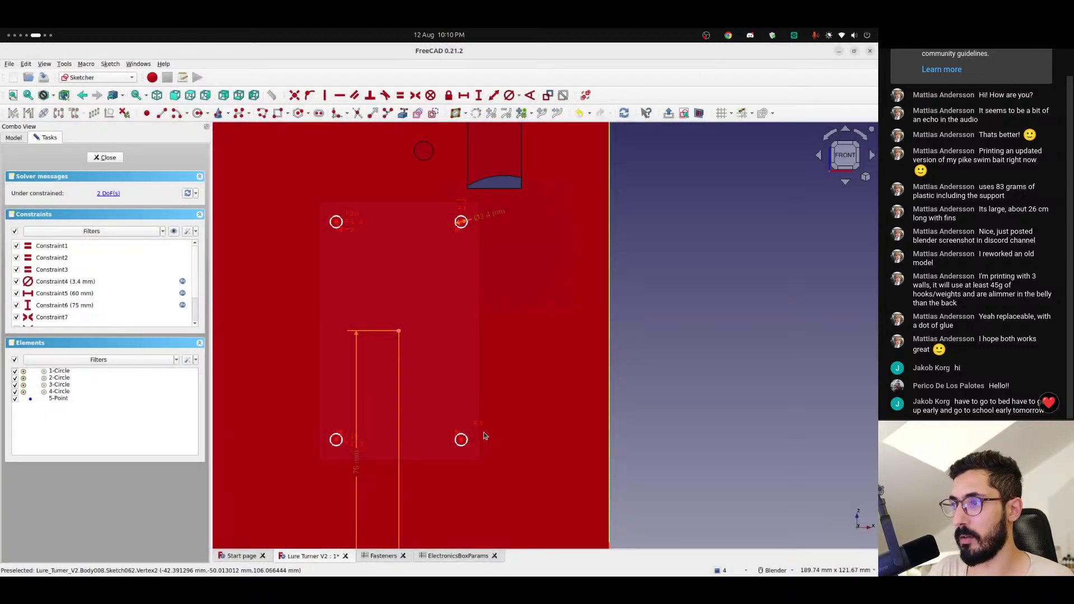
# - Check the BoardVerticalScrewDistance and BoardHorizontalScrewDistance parameters in ElectronicsBoxParams against the hole layout and return to the Lure Turner V2 sketch
pyautogui.click(450, 556)
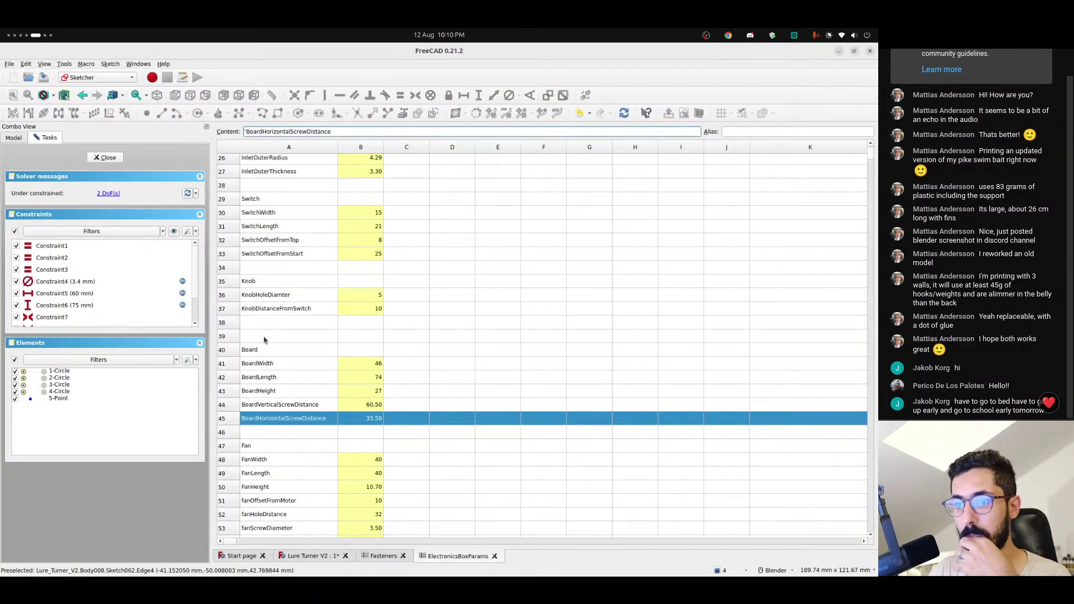
pyautogui.click(295, 428)
pyautogui.click(302, 404)
pyautogui.click(369, 404)
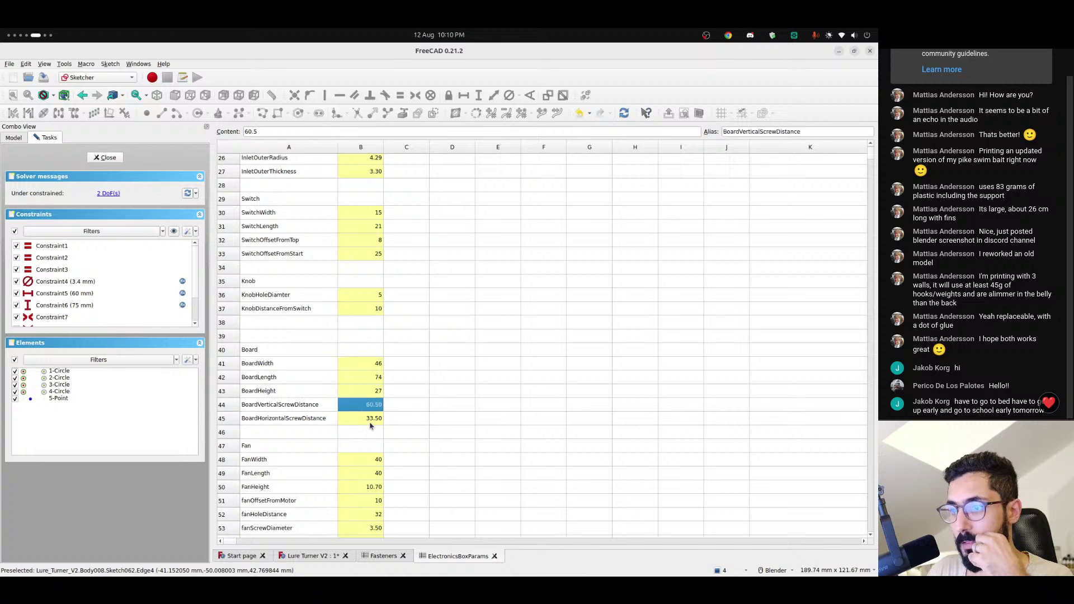
pyautogui.moveTo(372, 406); pyautogui.dragTo(374, 421)
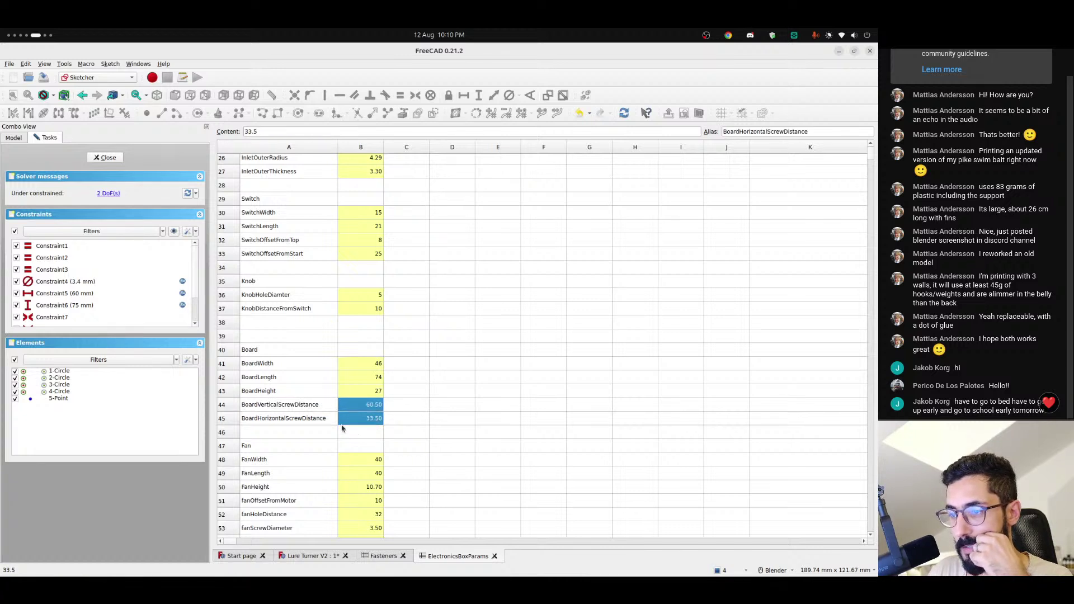
pyautogui.click(324, 556)
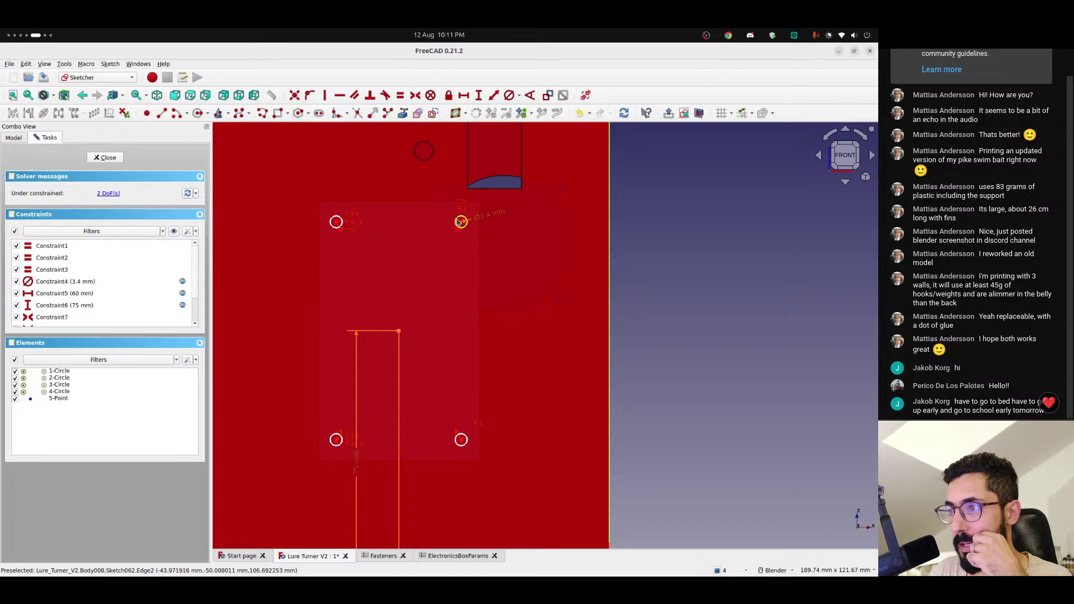
pyautogui.click(447, 556)
pyautogui.click(311, 406)
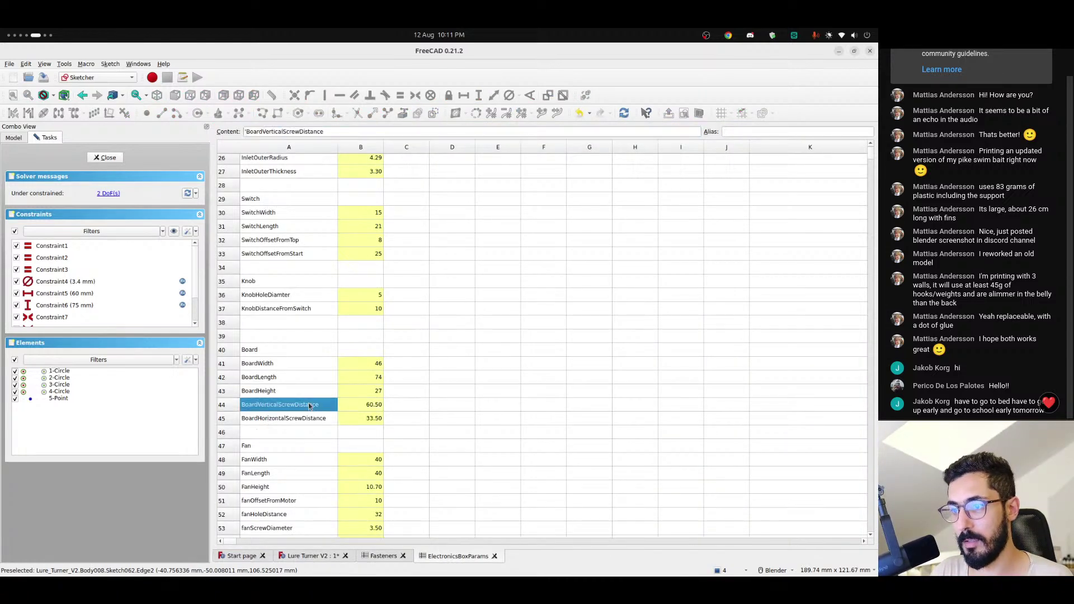
pyautogui.click(363, 408)
pyautogui.click(321, 557)
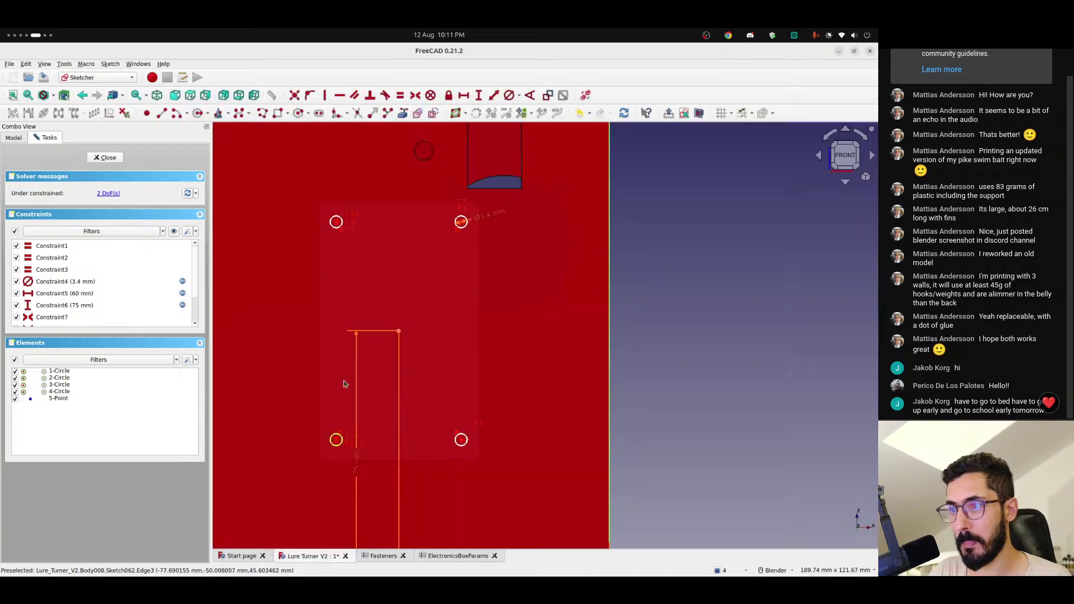
# - Add a horizontal distance between the two upper circle centres, driven by <<ElectronicsBoxParams>>.BoardHorizontalScrewDistance
pyautogui.click(333, 217)
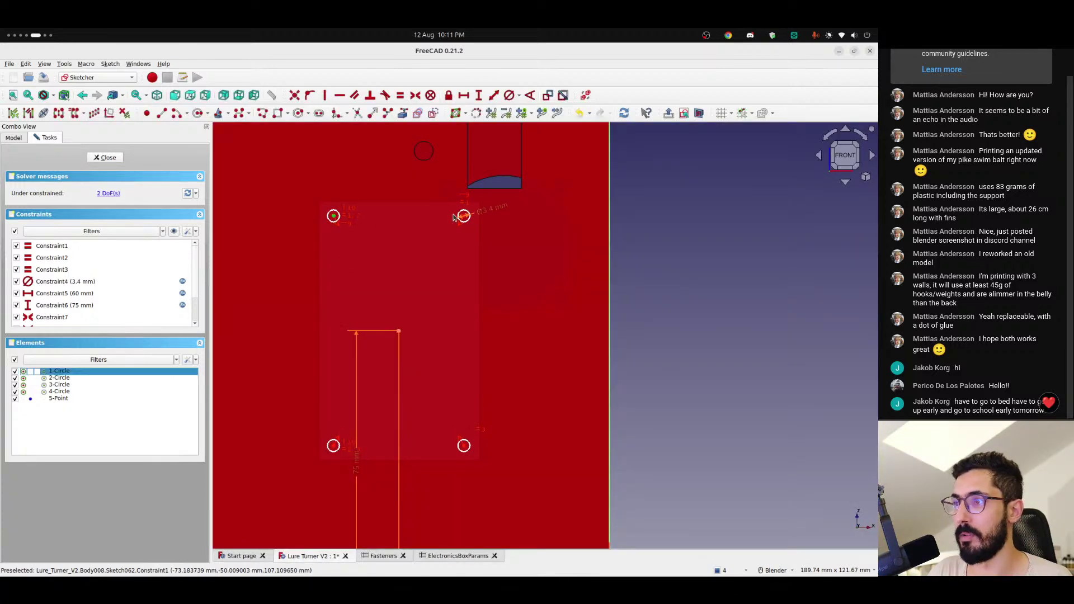
pyautogui.click(464, 216)
pyautogui.click(465, 98)
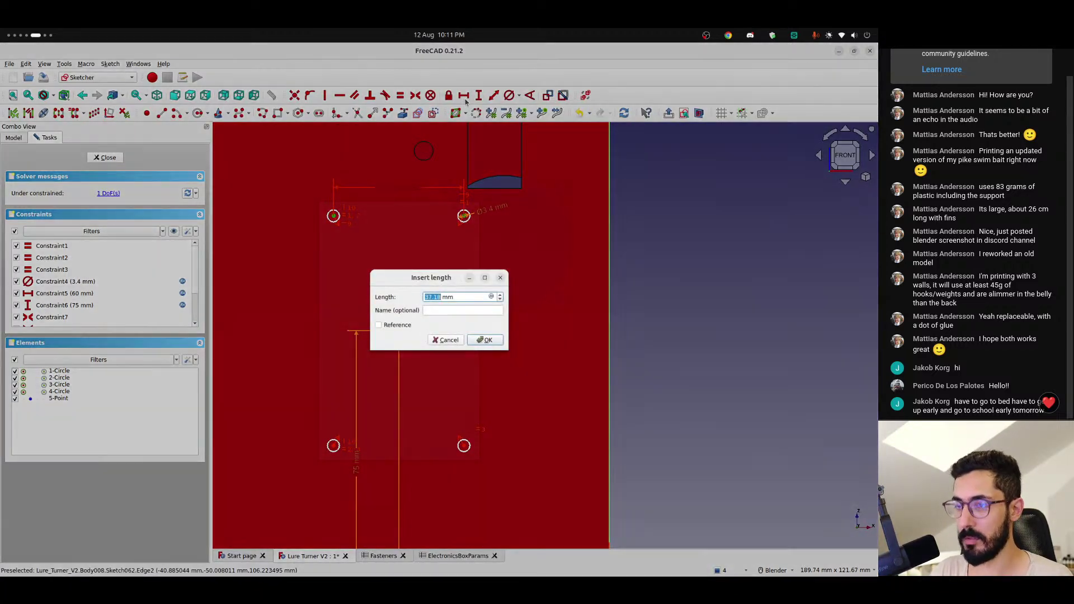
pyautogui.click(490, 298)
pyautogui.write('<<ele')
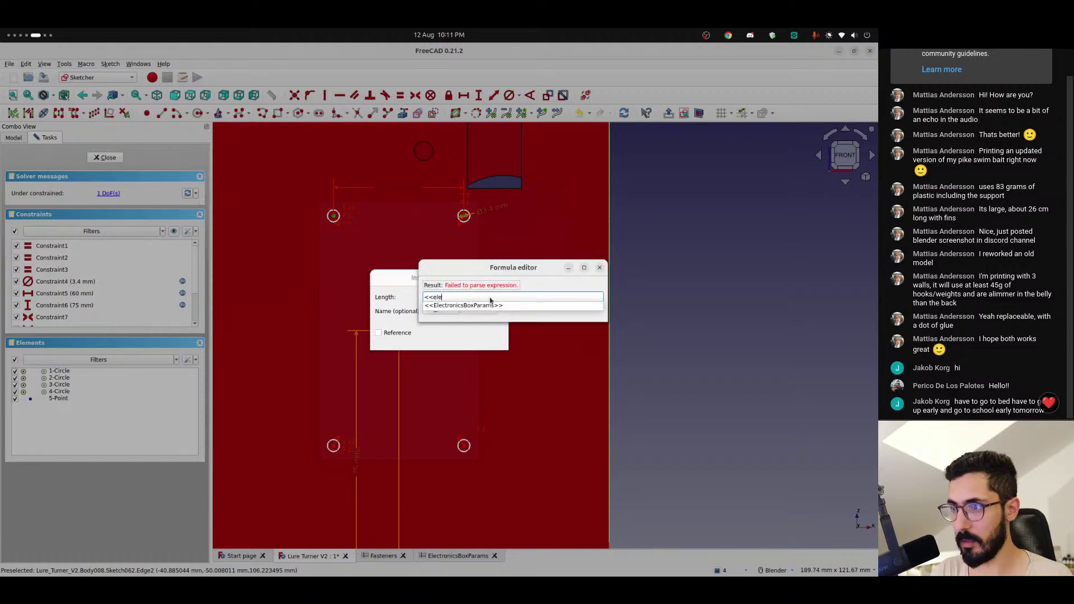
pyautogui.press('Return')
pyautogui.write('.board')
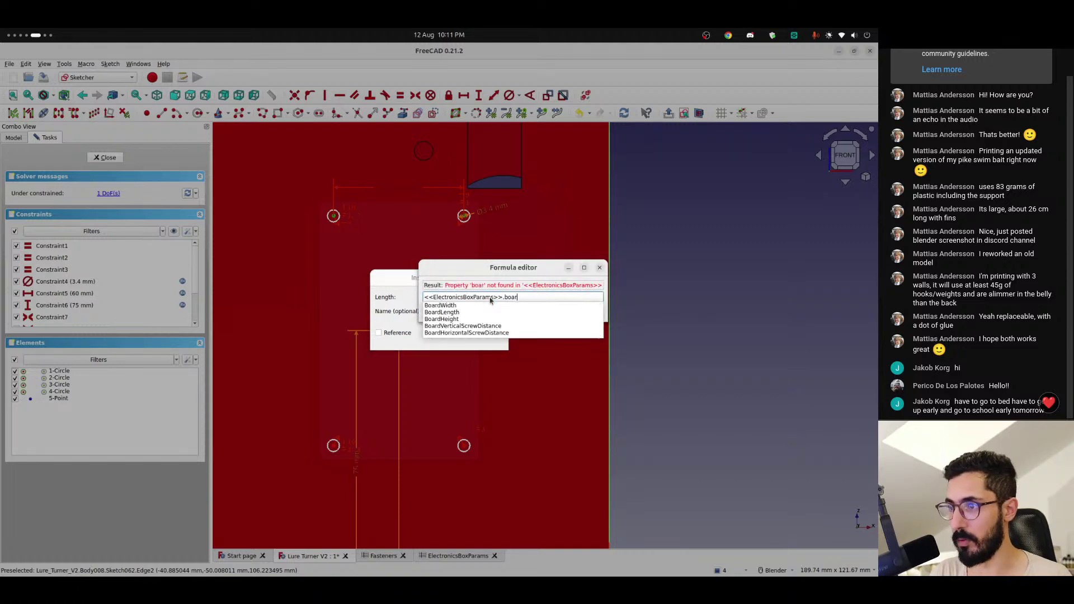
pyautogui.press('Down')
pyautogui.press('Down')
pyautogui.press('Down')
pyautogui.press('Down')
pyautogui.press('Down')
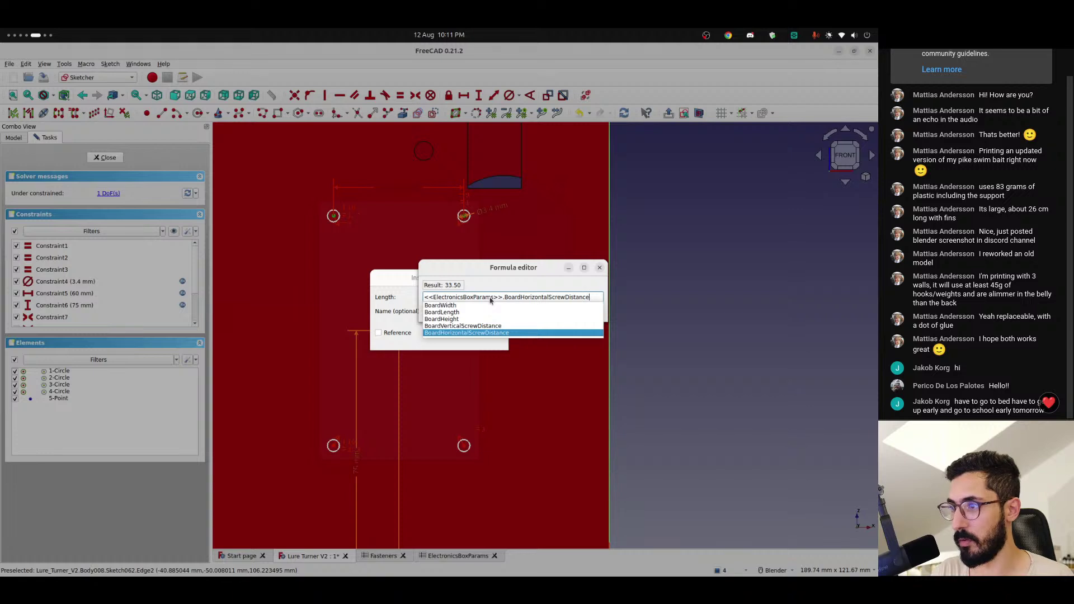
# - Extend the horizontal distance formula with + <<Fasteners>>.screwDiameter + <<General>>.tolerance * 2 and apply it
pyautogui.write('+ ')
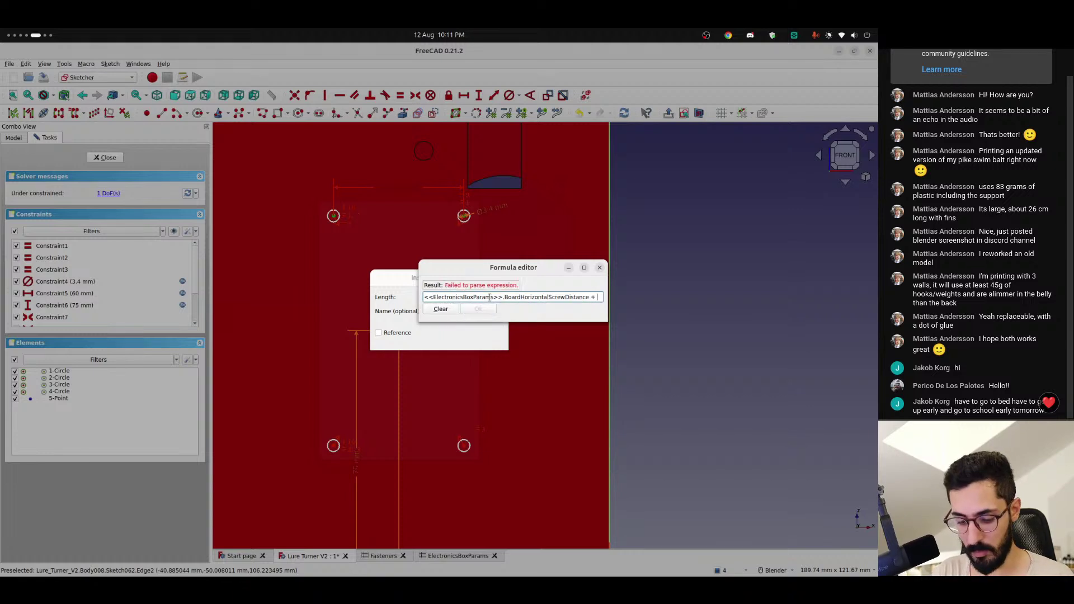
pyautogui.write('<<fas')
pyautogui.press('Down')
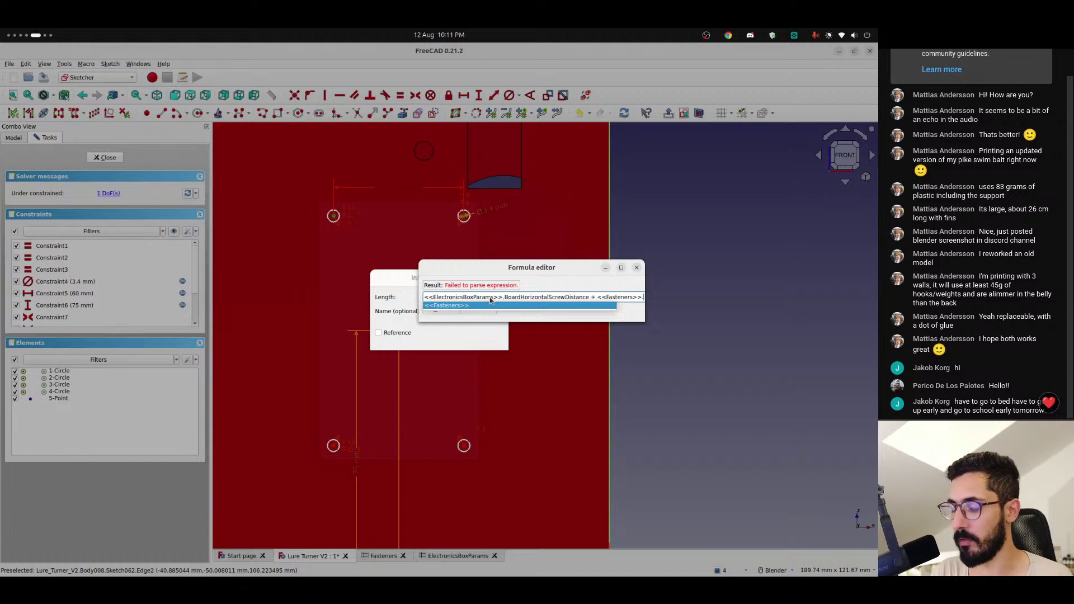
pyautogui.write('screw')
pyautogui.press('Down')
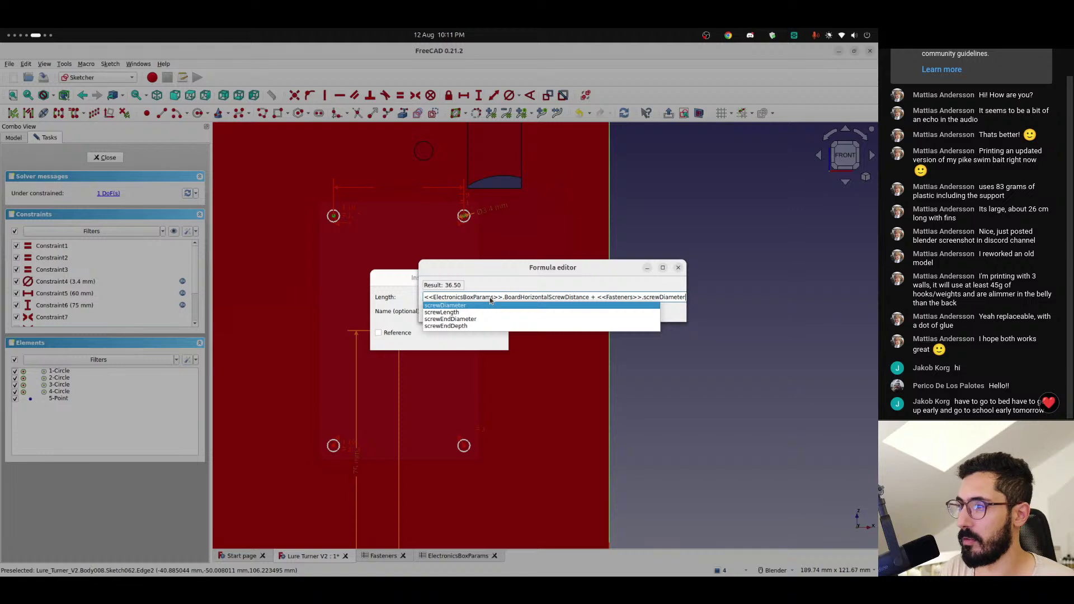
pyautogui.press('Return')
pyautogui.write('+ <<')
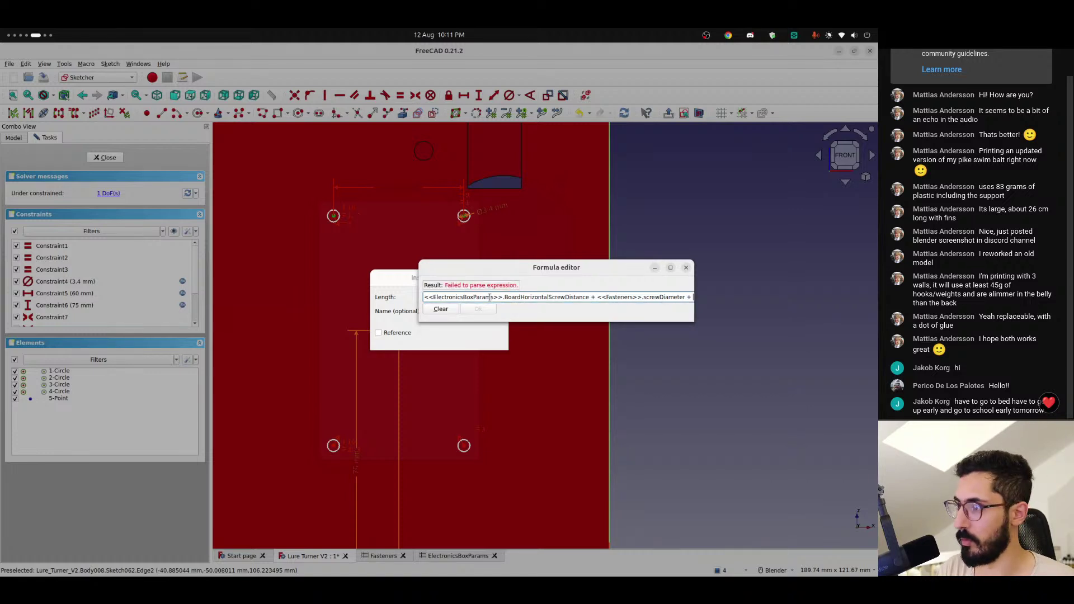
pyautogui.write('Genera')
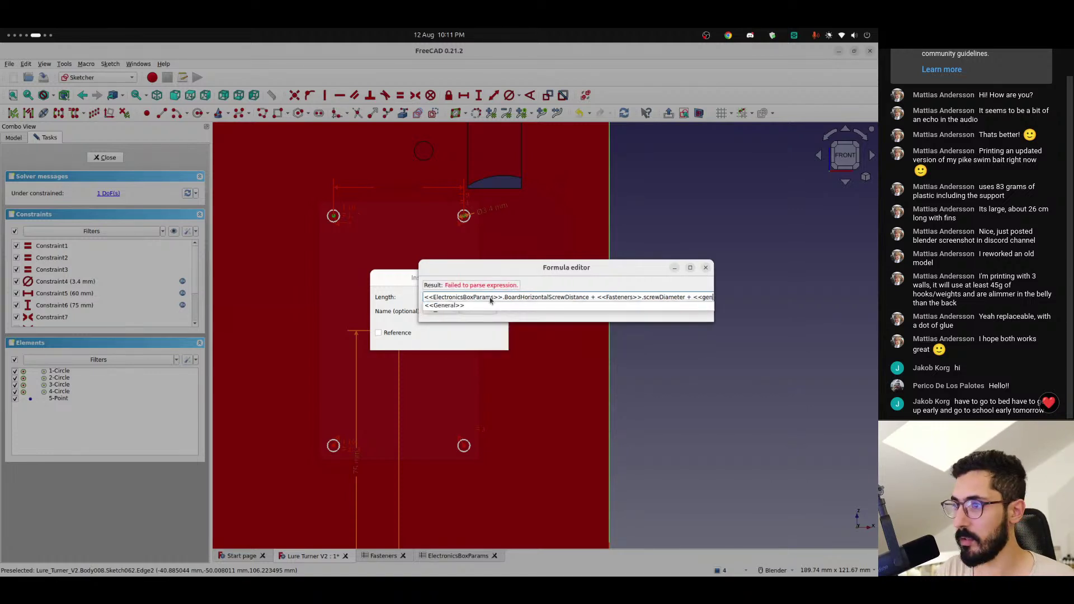
pyautogui.press('Down')
pyautogui.write('tolerance')
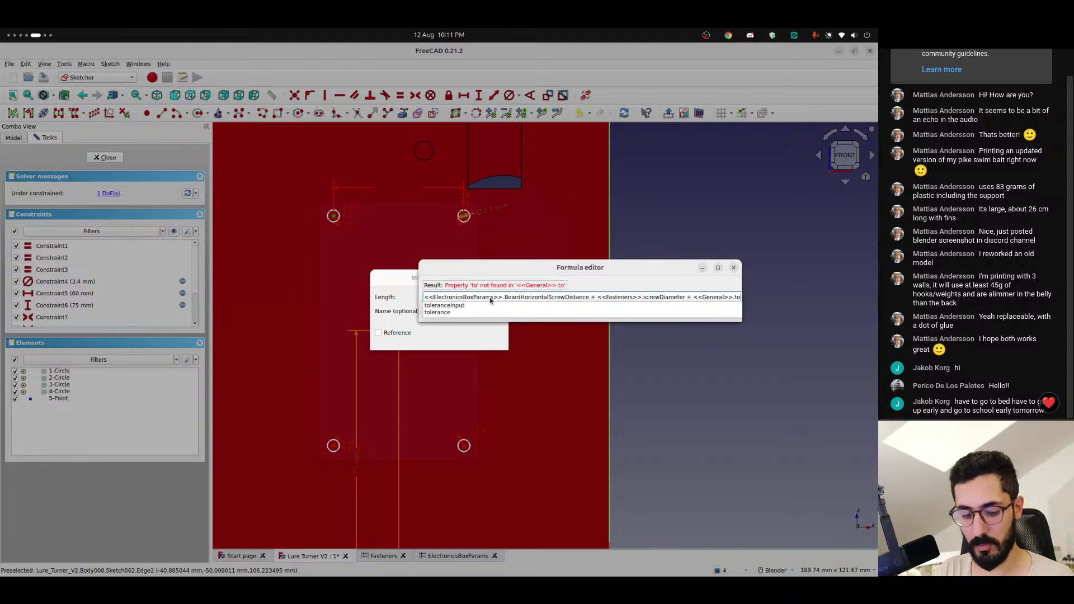
pyautogui.press('Down')
pyautogui.press('Down')
pyautogui.press('Return')
pyautogui.write('* 2')
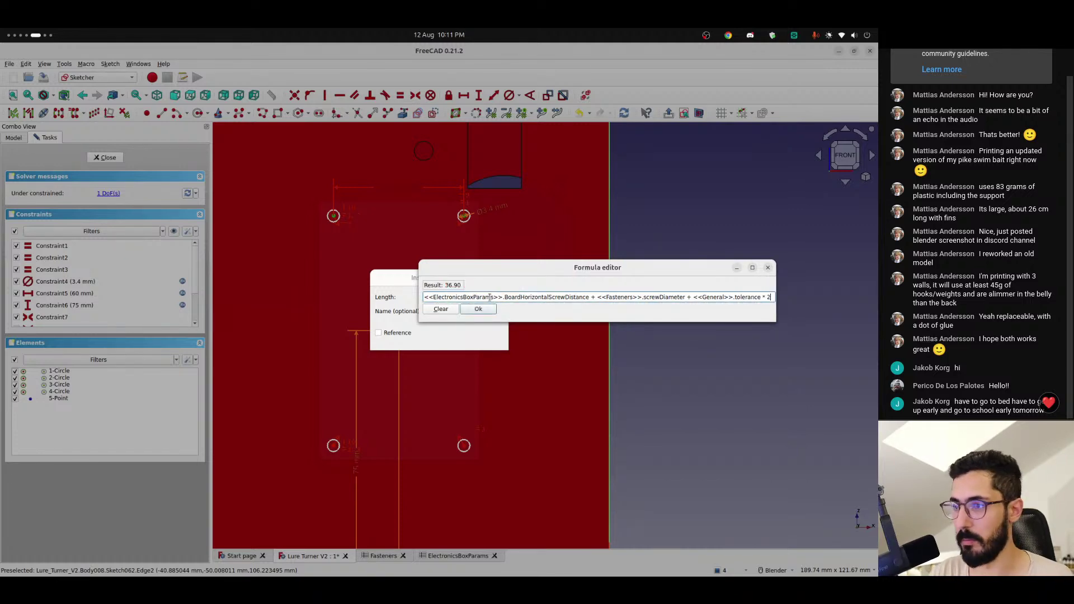
pyautogui.press('Return')
pyautogui.press('Return')
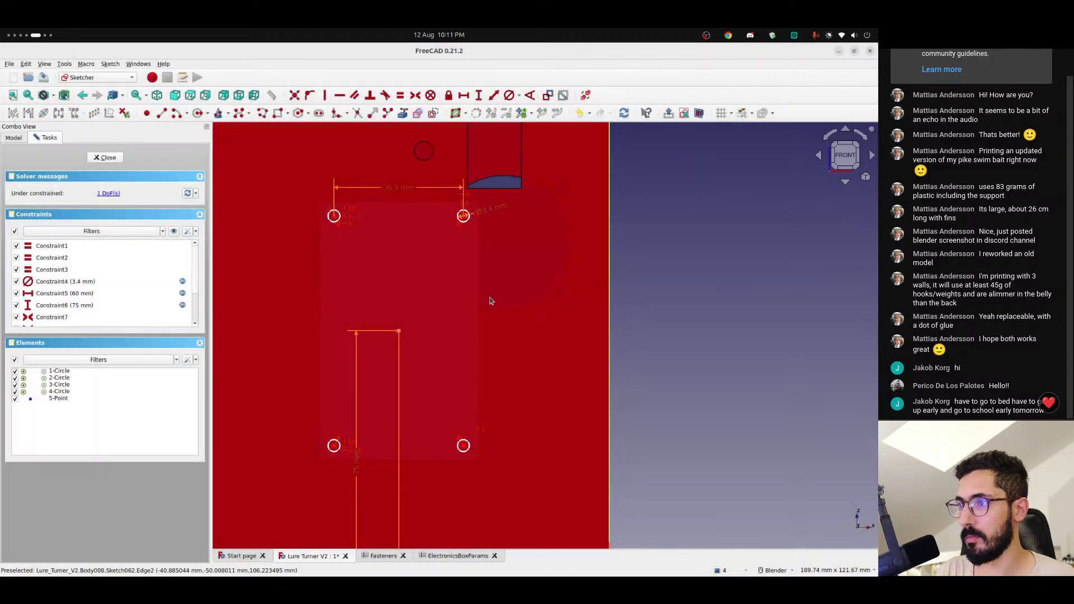
# - Move the upper circles slightly upward and add a vertical distance between the two right circle centres, driven by <<ElectronicsBoxParams>>.BoardVerticalScrewDistance
pyautogui.moveTo(463, 216)
pyautogui.mouseDown()
pyautogui.moveTo(449, 242)
pyautogui.moveTo(454, 202)
pyautogui.mouseUp()
pyautogui.click(464, 201)
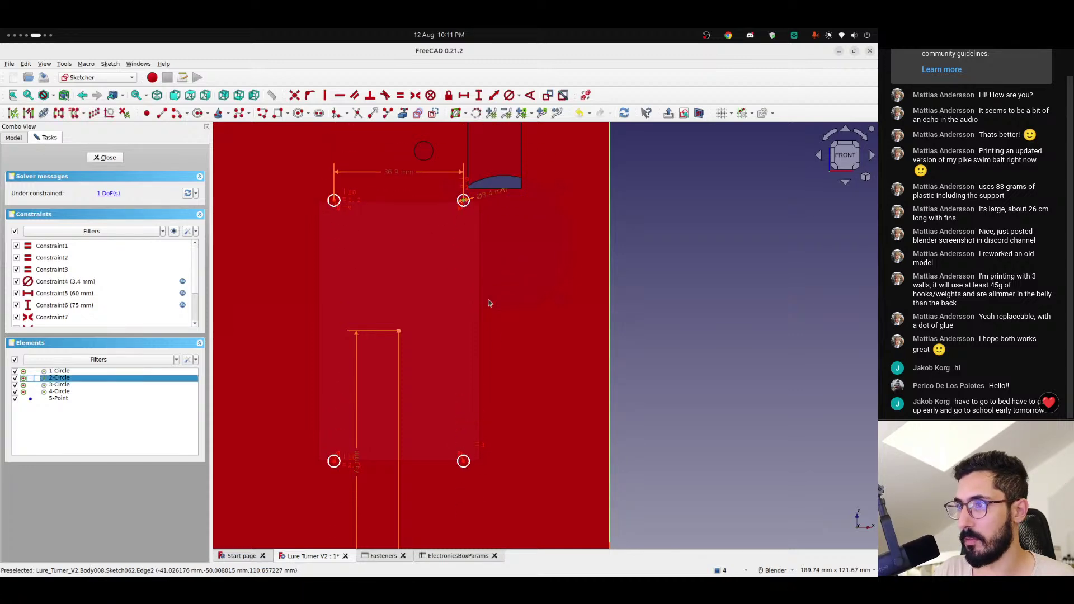
pyautogui.click(463, 461)
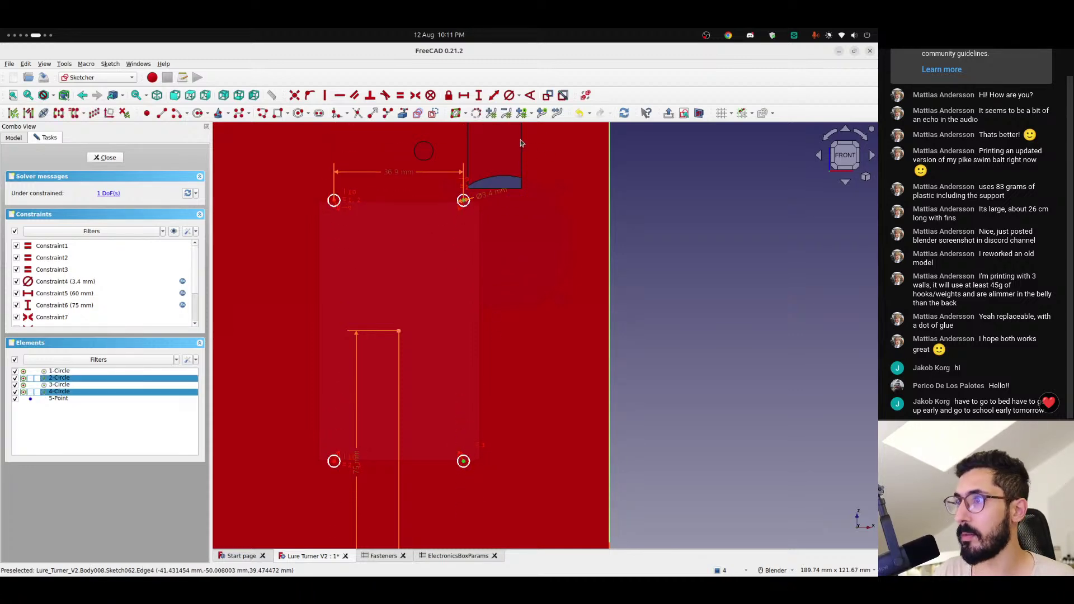
pyautogui.click(478, 95)
pyautogui.click(492, 295)
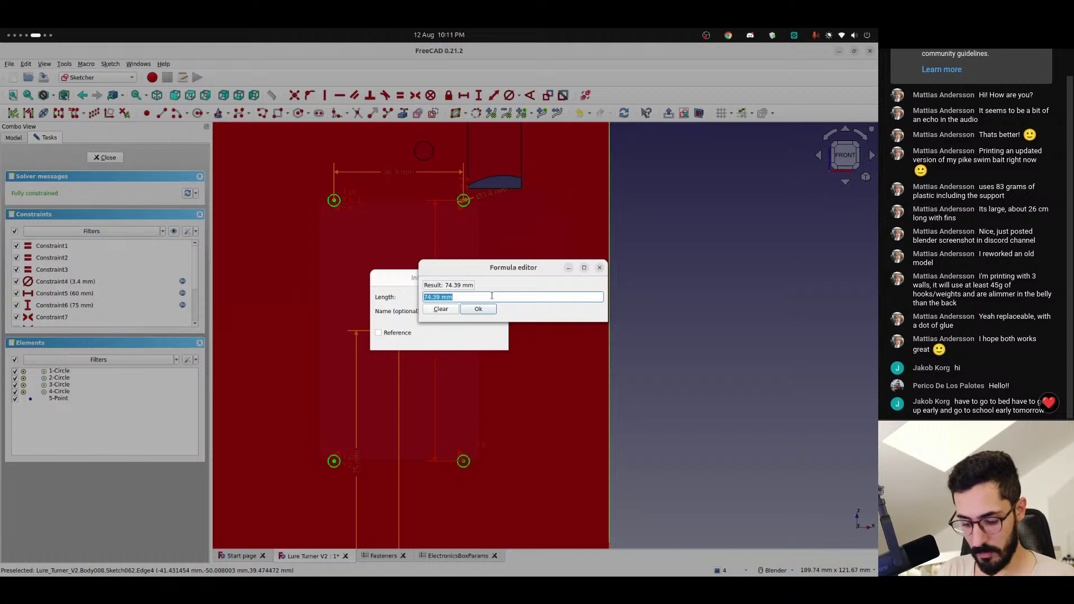
pyautogui.write('<<e')
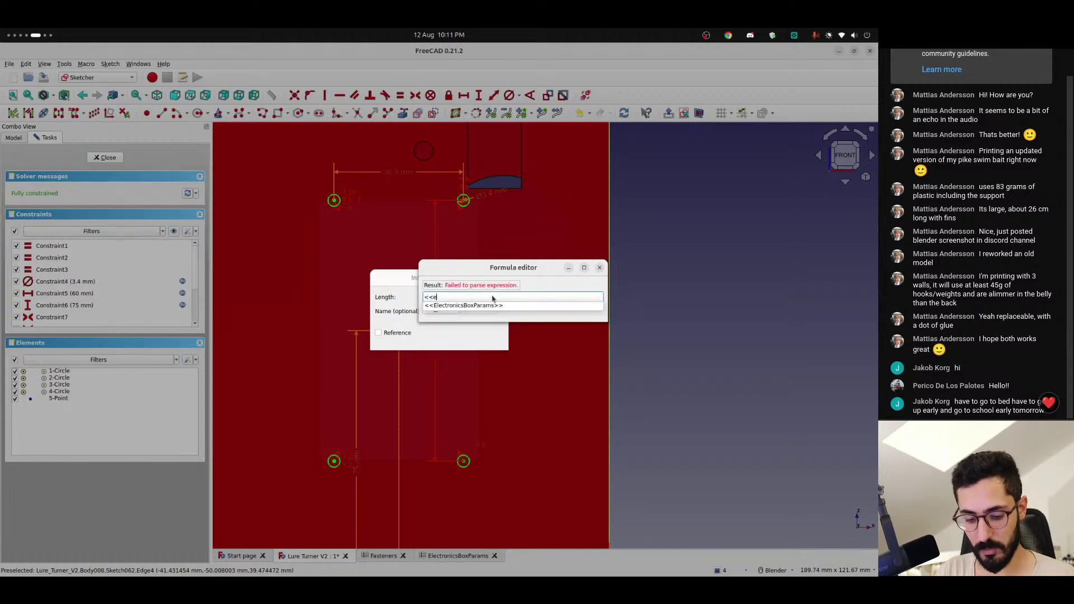
pyautogui.write('le')
pyautogui.press('Down')
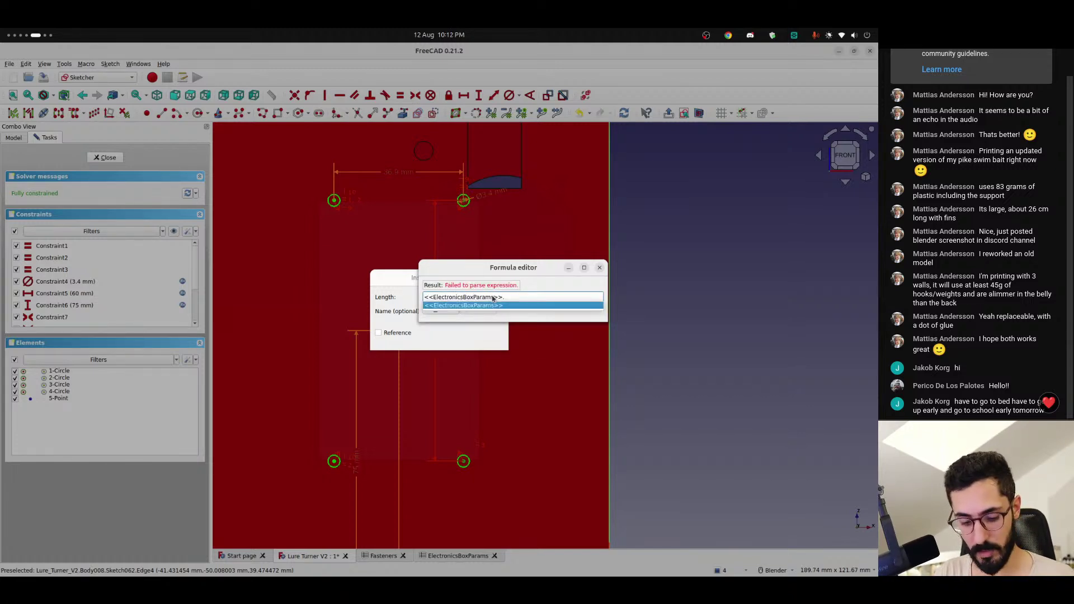
pyautogui.write('boar')
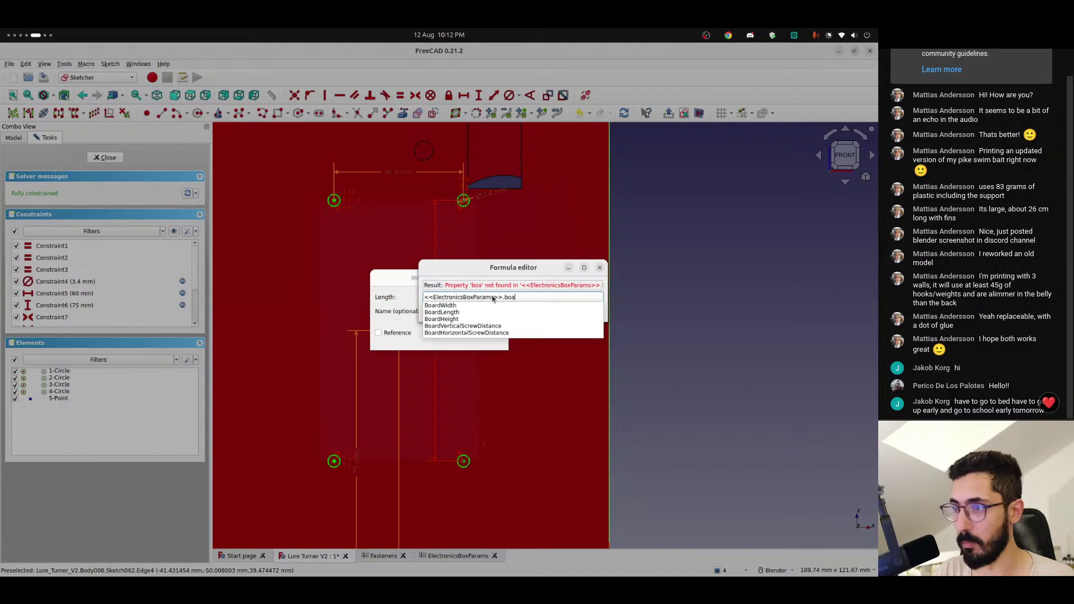
pyautogui.press('Down')
pyautogui.press('Down')
pyautogui.press('Down')
pyautogui.press('Down')
pyautogui.press('Return')
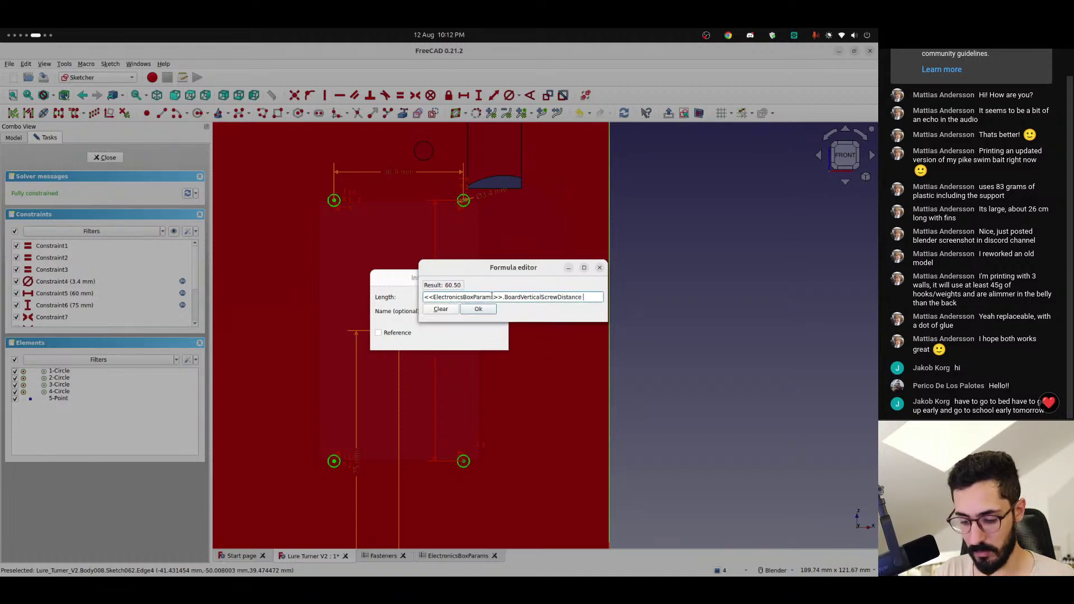
# - Extend the vertical distance formula with + <<Fasteners>>.screwDiameter + <<General>>.tolerance * 2, apply it and finish the sketch
pyautogui.write('+ <<F')
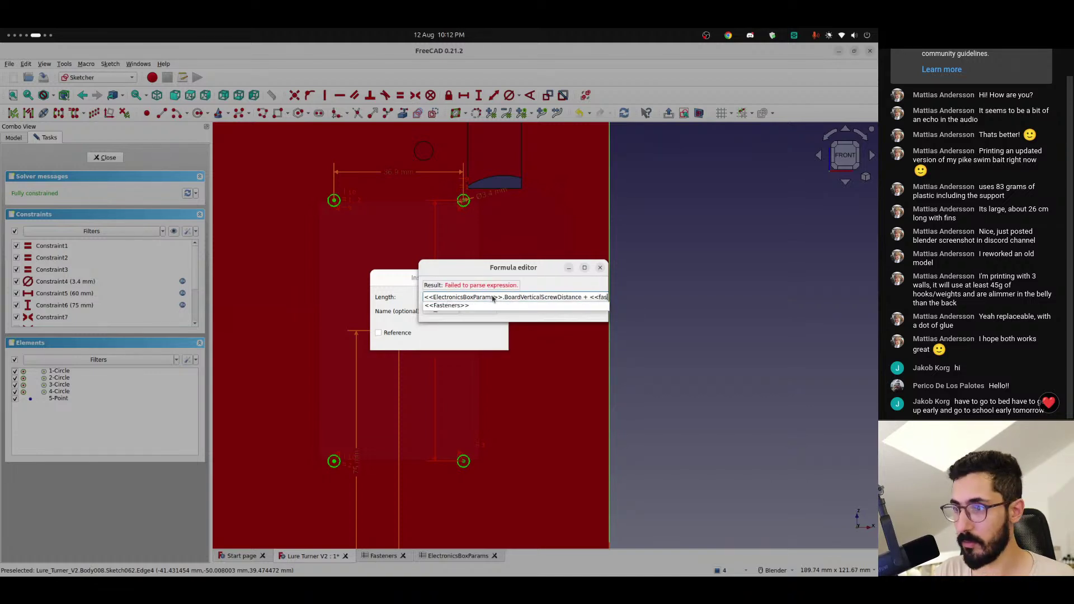
pyautogui.press('Down')
pyautogui.press('Return')
pyautogui.write('screwDiameter')
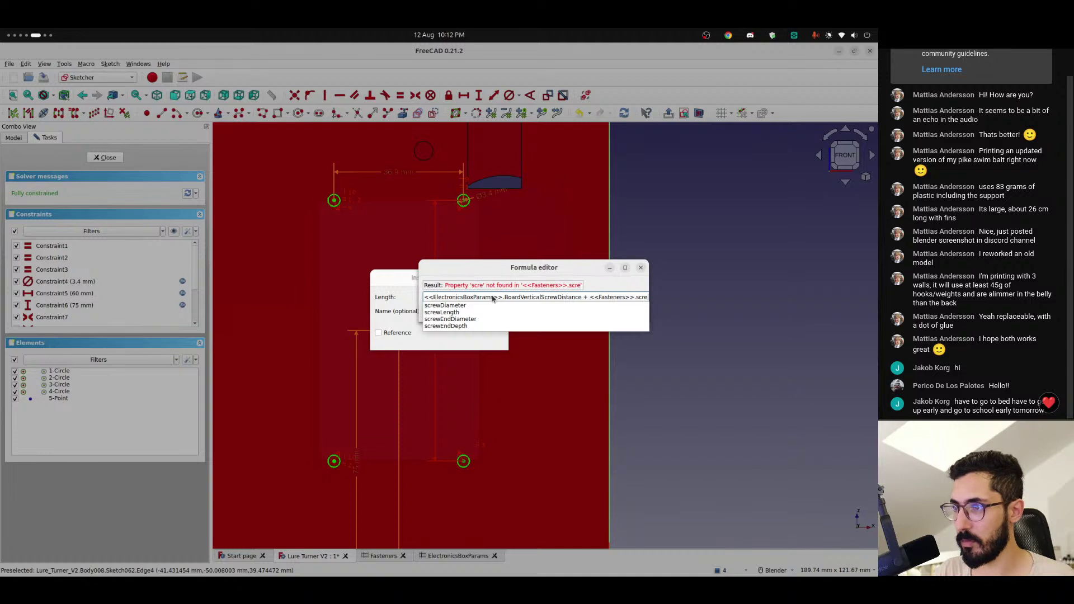
pyautogui.press('Down')
pyautogui.press('Return')
pyautogui.write('+ <<Gen')
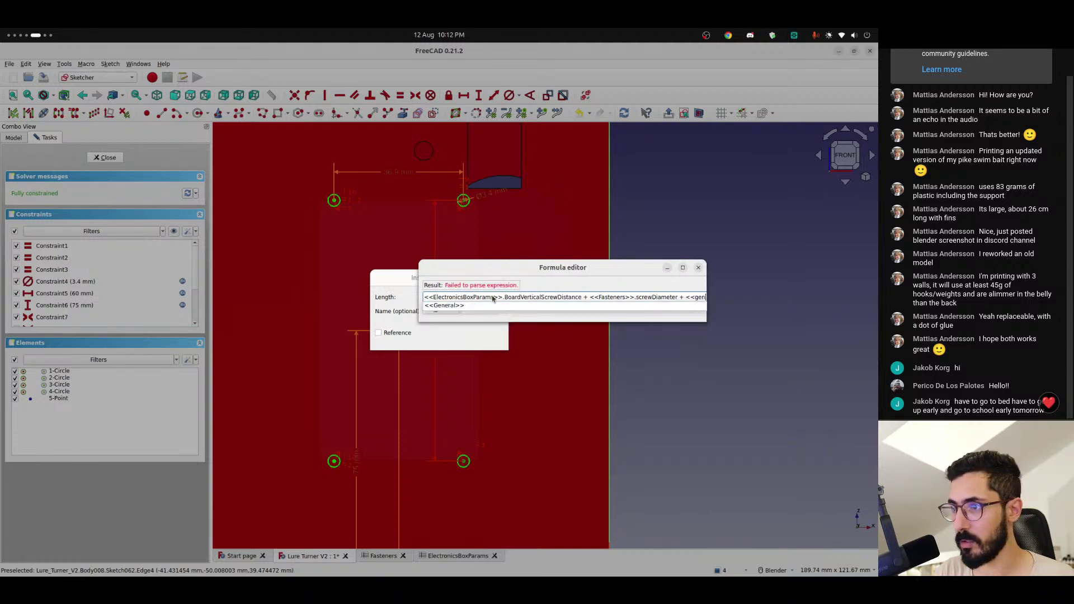
pyautogui.press('Down')
pyautogui.press('Return')
pyautogui.write('tolerance')
pyautogui.press('Down')
pyautogui.press('Down')
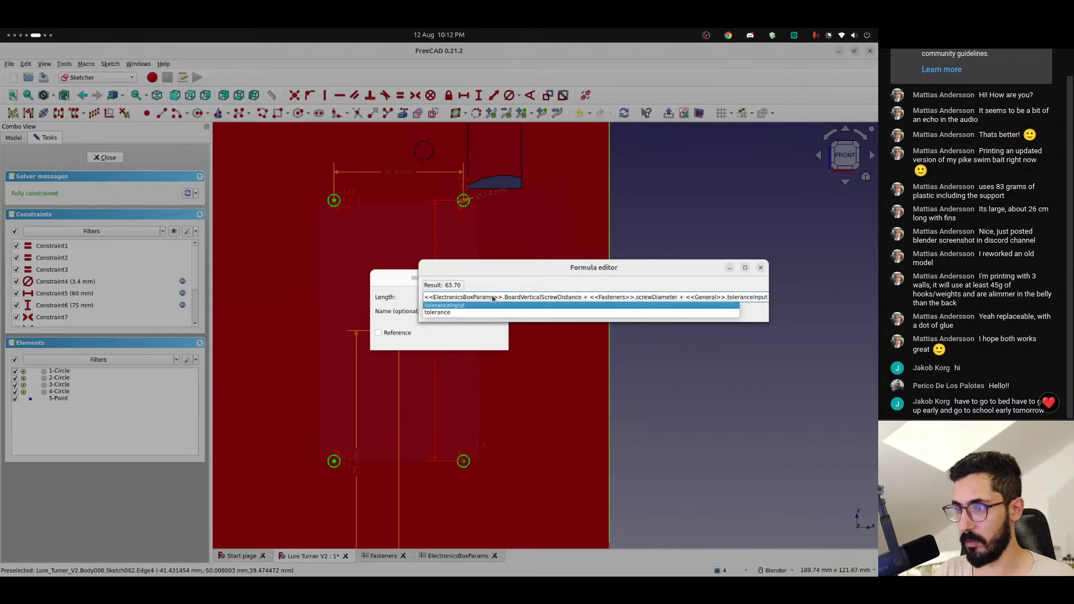
pyautogui.press('Return')
pyautogui.write('*')
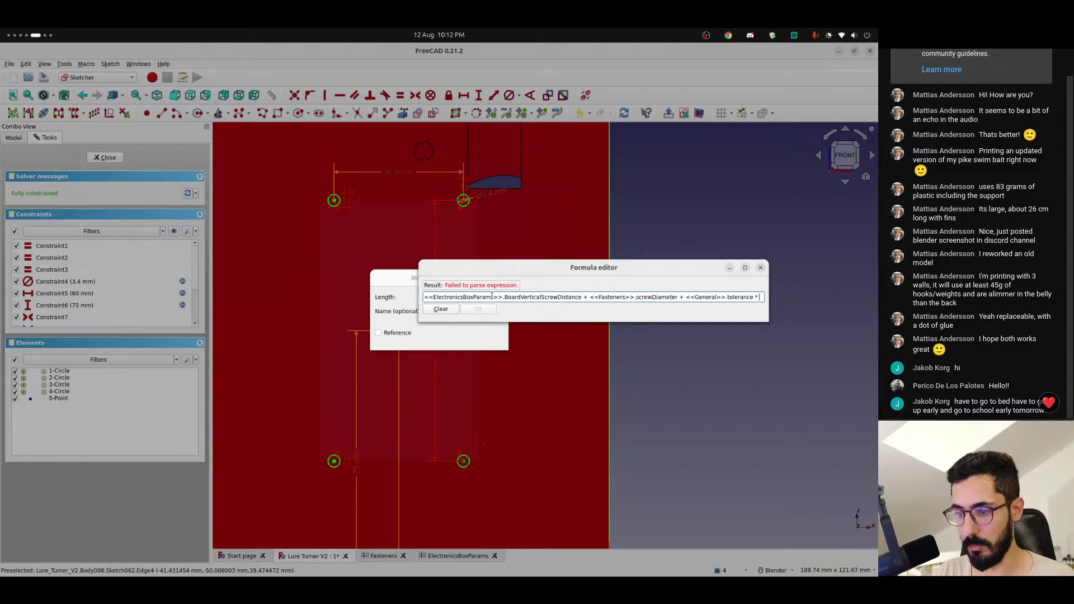
pyautogui.write('2')
pyautogui.press('Return')
pyautogui.press('Return')
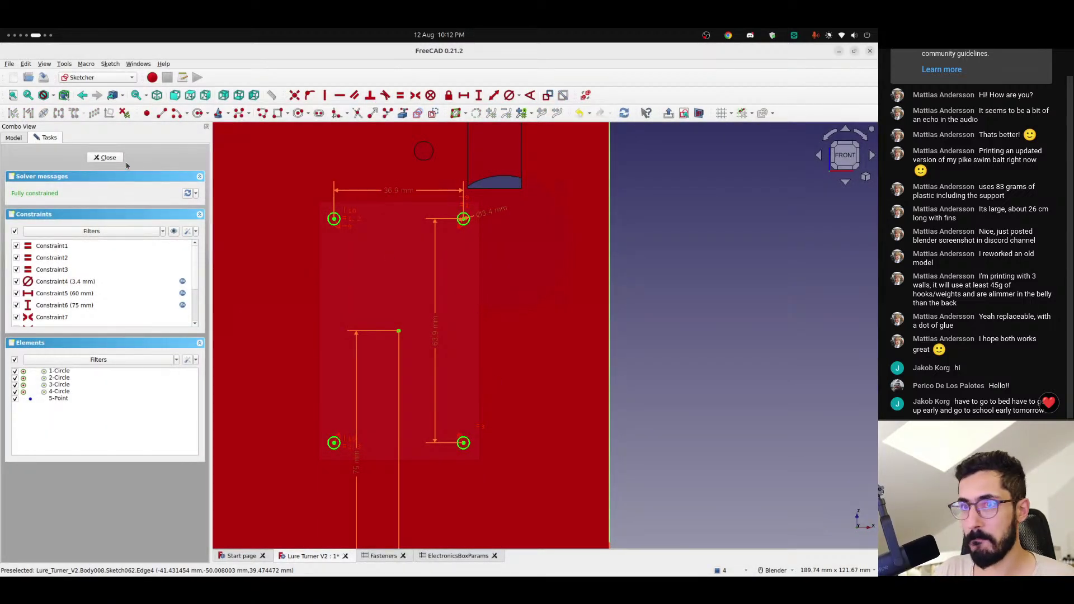
pyautogui.click(106, 158)
# - Pocket the four-hole sketch through the box wall using the To first type and check the holes from the front
pyautogui.moveTo(457, 324)
pyautogui.mouseDown(button='middle')
pyautogui.moveTo(381, 341)
pyautogui.moveTo(266, 341)
pyautogui.moveTo(362, 319)
pyautogui.mouseUp(button='middle')
pyautogui.scroll(3, 362, 317)
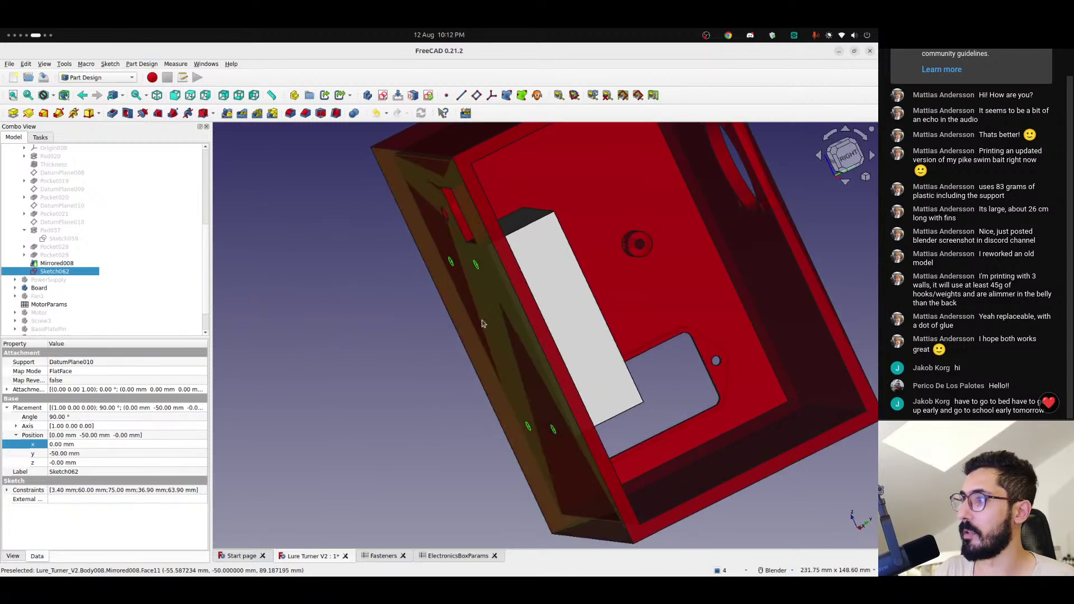
pyautogui.keyDown('shift'); pyautogui.moveTo(505, 320); pyautogui.dragTo(455, 341, button='middle'); pyautogui.keyUp('shift')
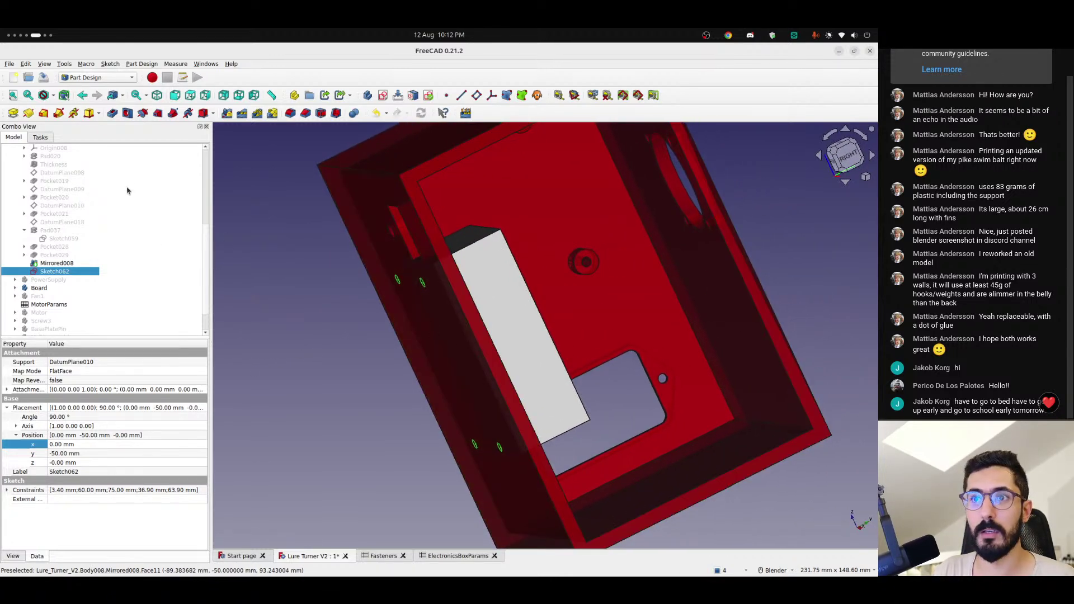
pyautogui.click(112, 113)
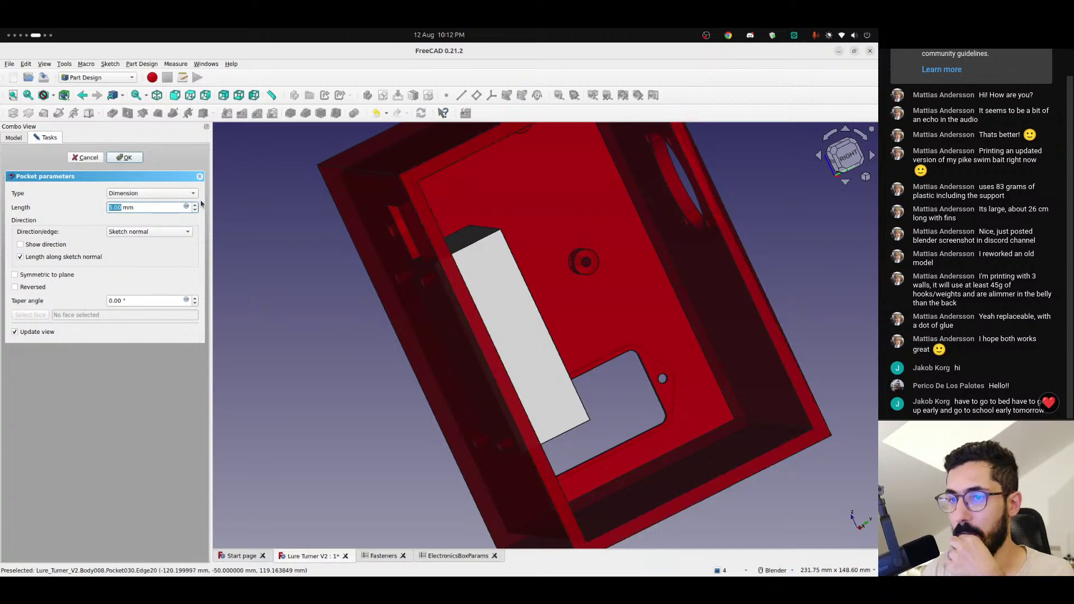
pyautogui.click(150, 194)
pyautogui.click(144, 215)
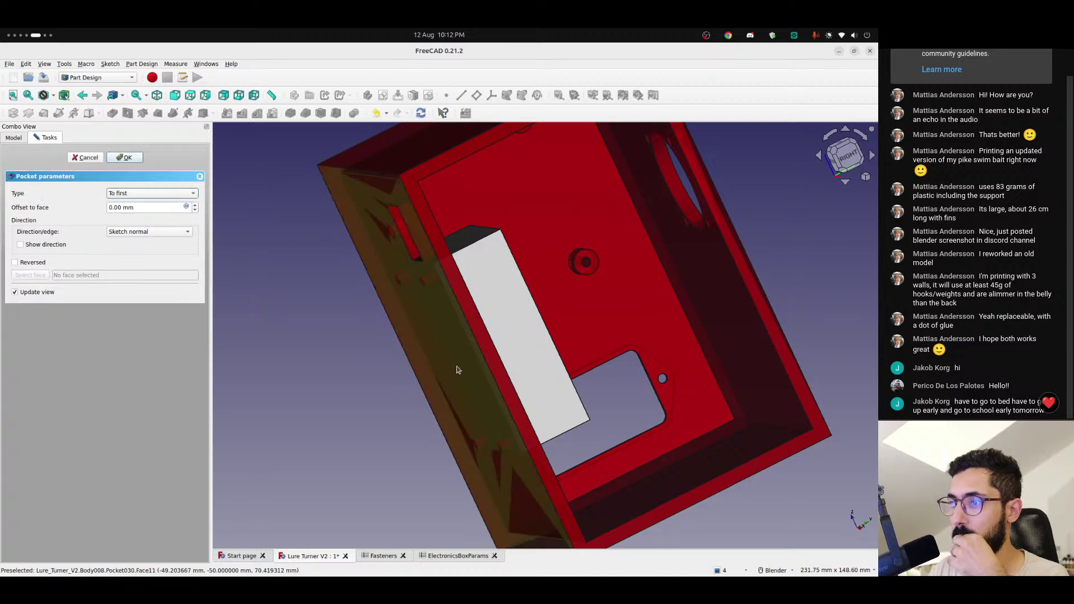
pyautogui.moveTo(492, 336); pyautogui.dragTo(559, 337, button='middle')
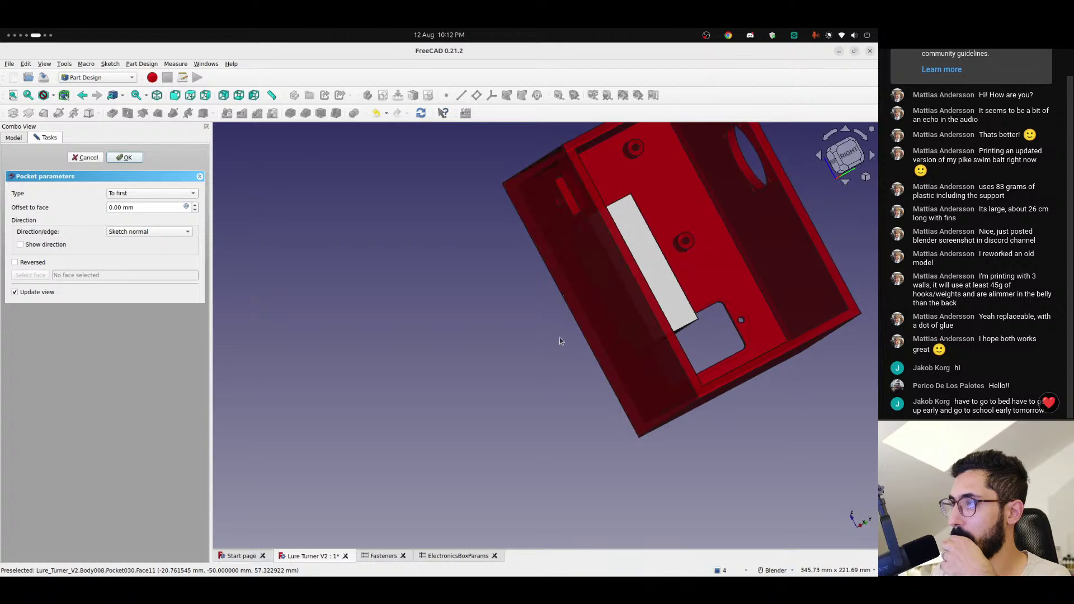
pyautogui.click(123, 158)
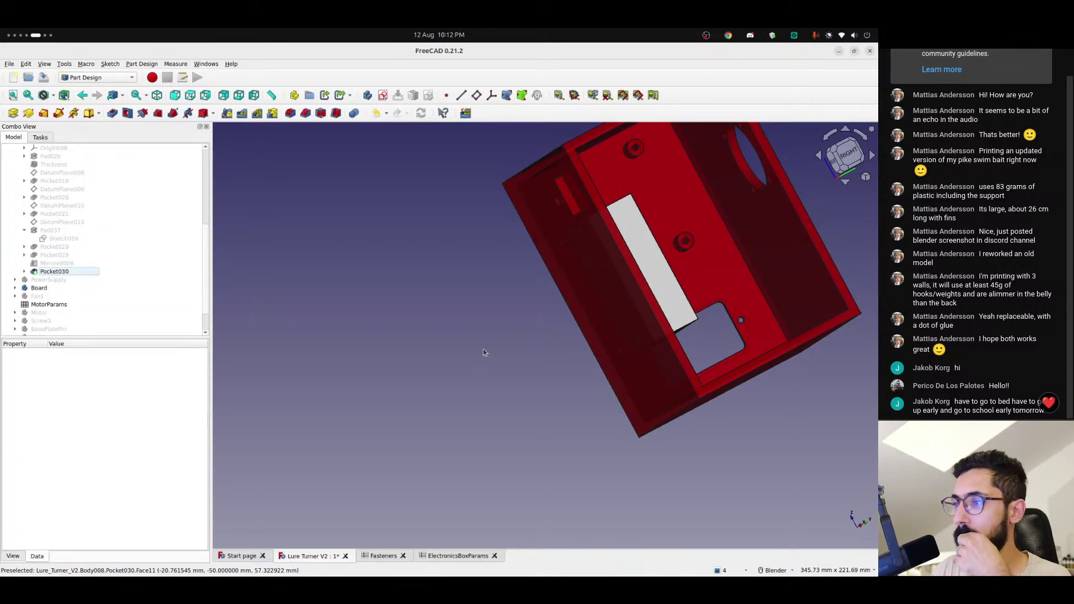
pyautogui.scroll(2, 626, 306)
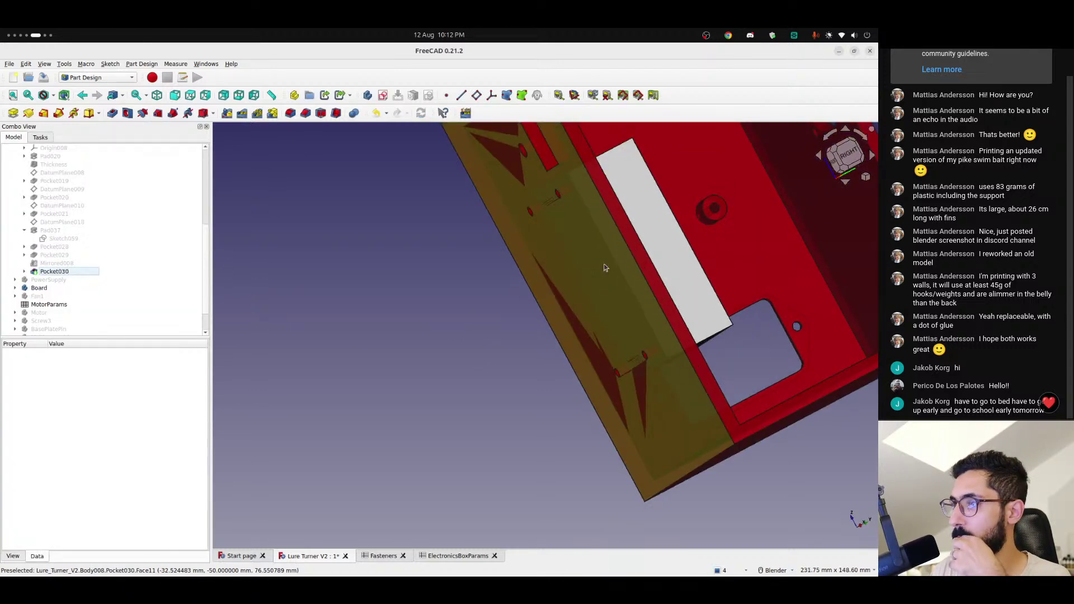
pyautogui.scroll(-1, 604, 268)
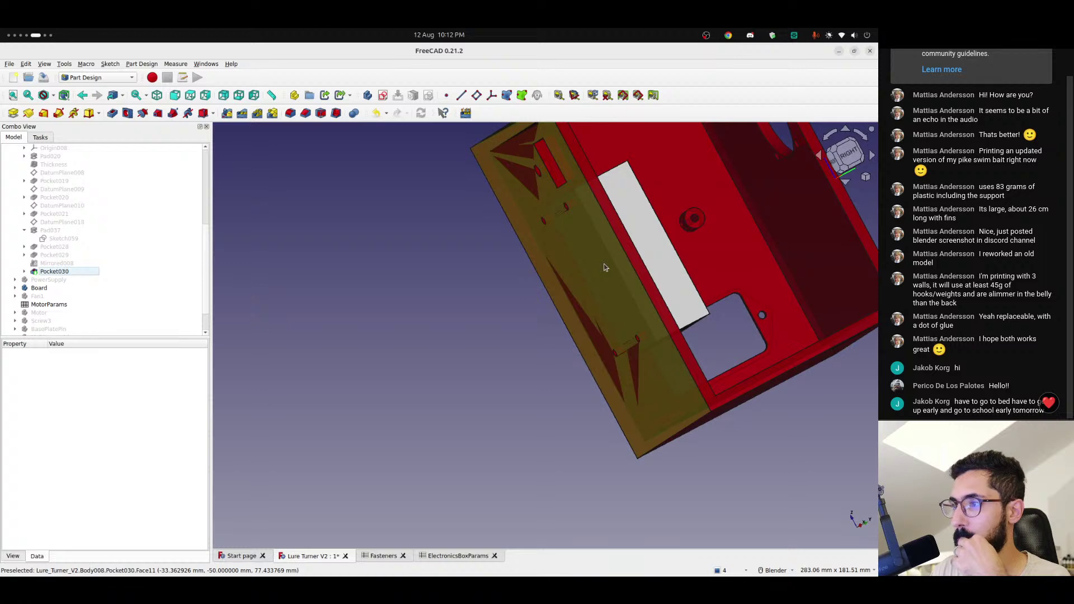
pyautogui.press('1')
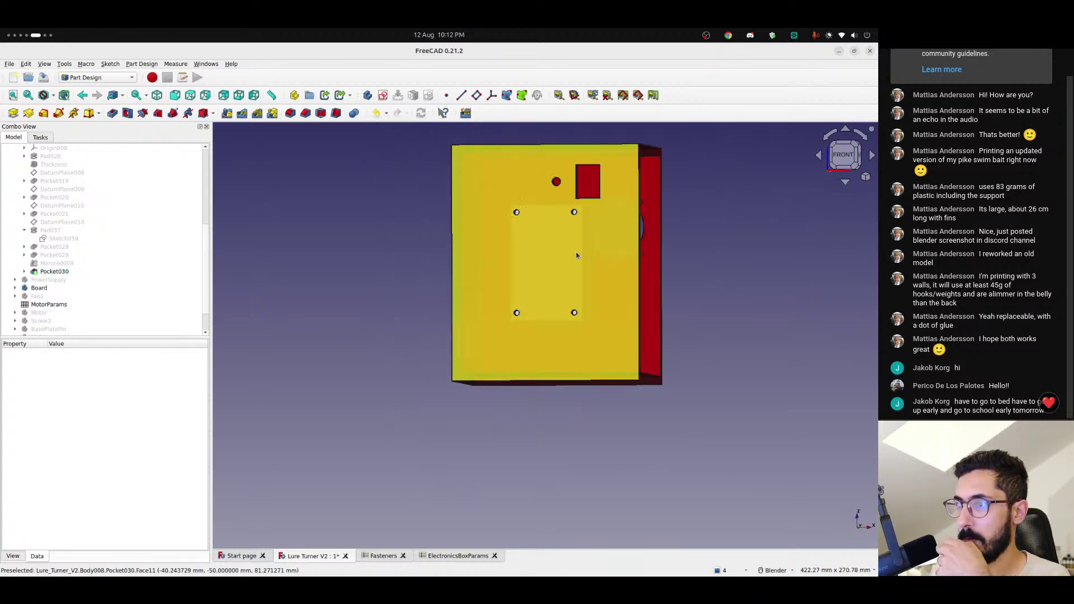
# - Show the Dowel, MultiLureHolder, BasePlatePin and Screw3 bodies
pyautogui.moveTo(612, 297); pyautogui.dragTo(559, 314, button='middle')
pyautogui.scroll(-4, 588, 324)
pyautogui.scroll(2, 589, 273)
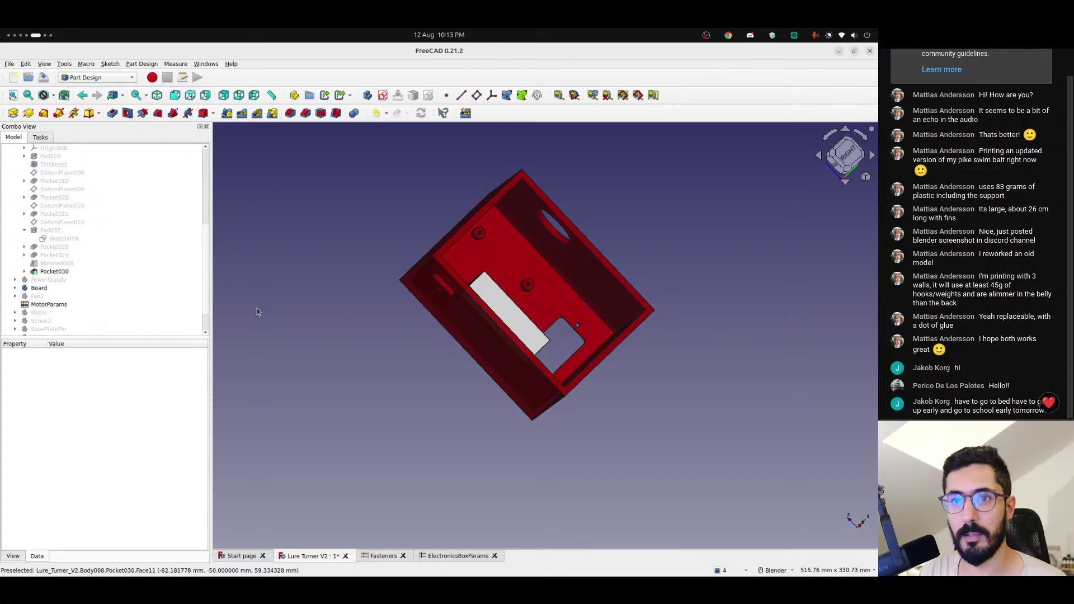
pyautogui.scroll(-2, 66, 319)
pyautogui.click(40, 322)
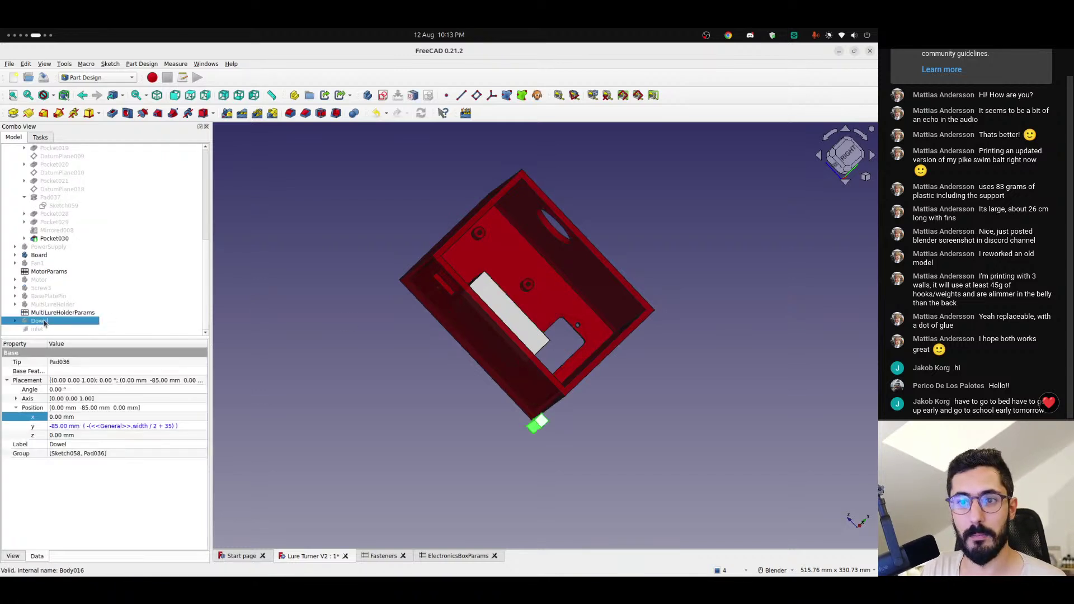
pyautogui.click(49, 305)
pyautogui.press('space')
pyautogui.click(51, 296)
pyautogui.press('space')
pyautogui.click(44, 288)
pyautogui.press('space')
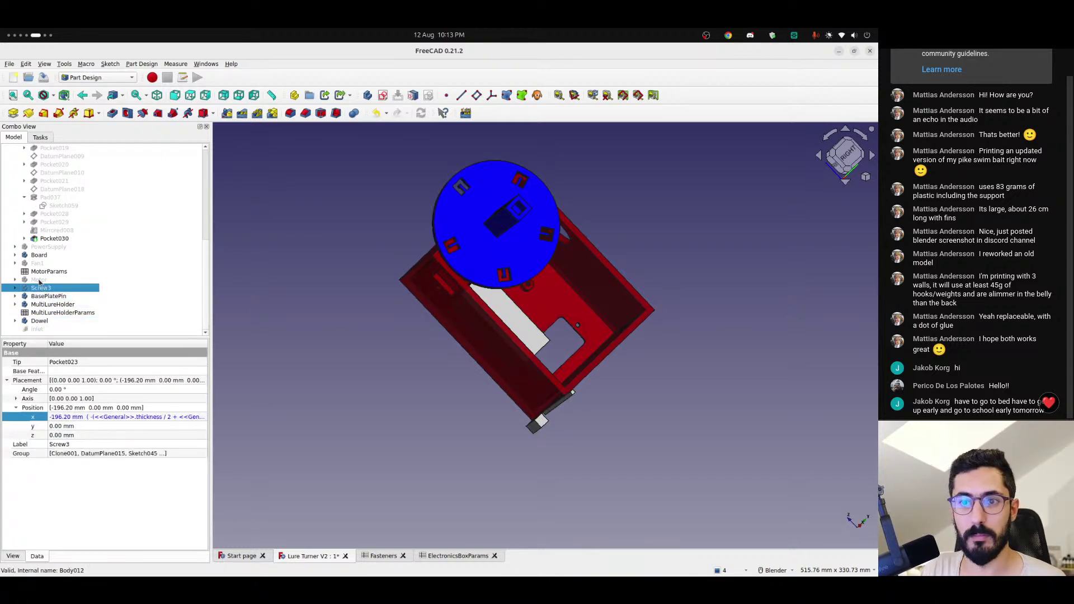
# - Show the Motor, Fan1 and PowerSupply bodies and collapse the ElectronicsBox feature list
pyautogui.click(40, 280)
pyautogui.click(43, 246)
pyautogui.press('space')
pyautogui.scroll(3, 44, 256)
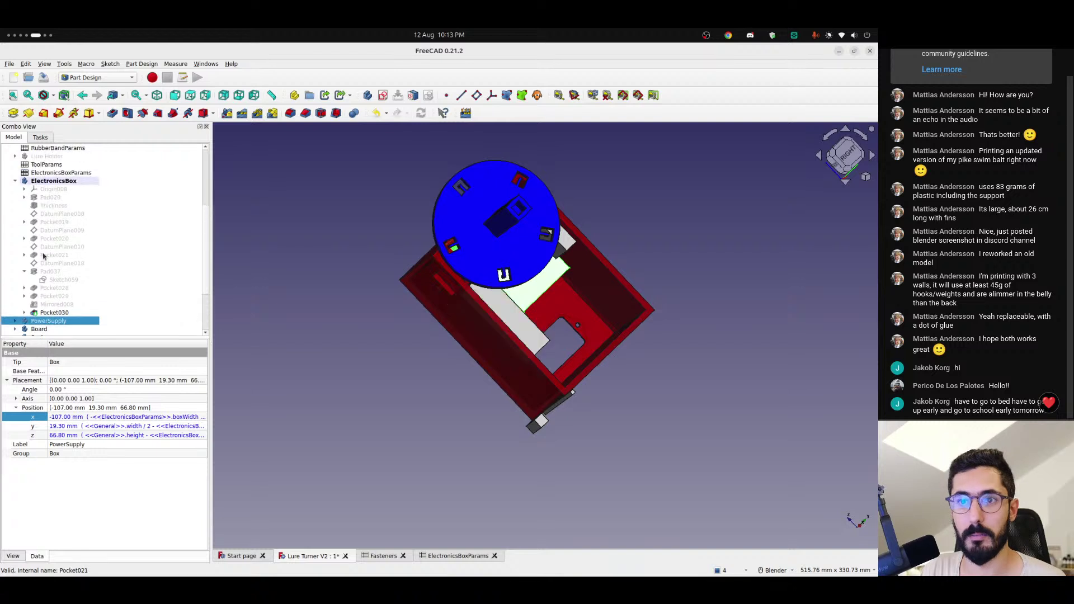
pyautogui.click(15, 180)
pyautogui.scroll(2, 31, 223)
# - Show the Lure Holder, Screw2, Screw, Bearing 2 and Bearing 1 bodies
pyautogui.click(44, 263)
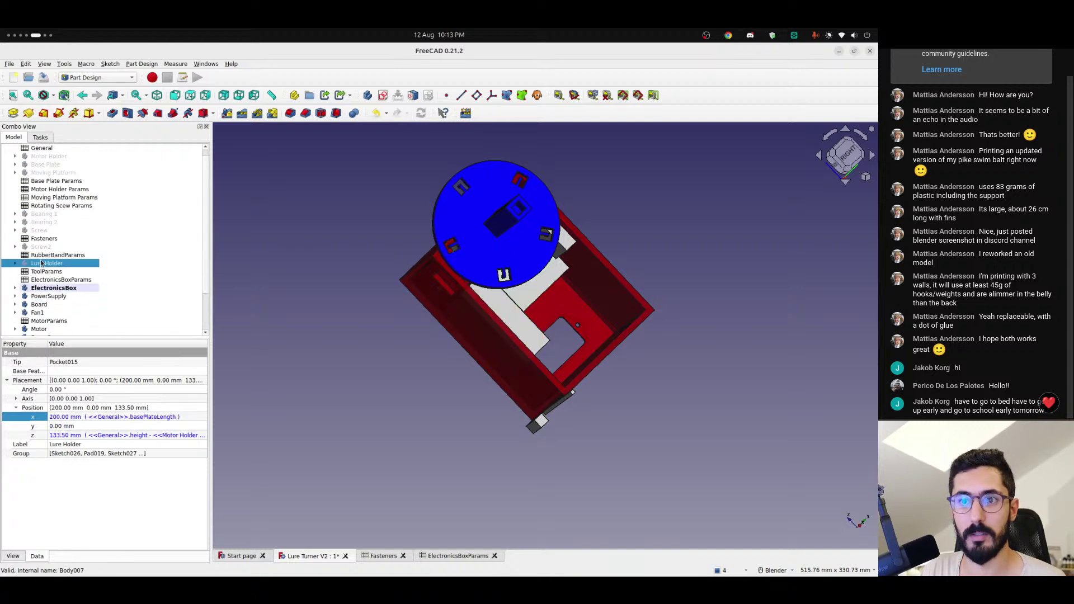
pyautogui.press('space')
pyautogui.click(42, 248)
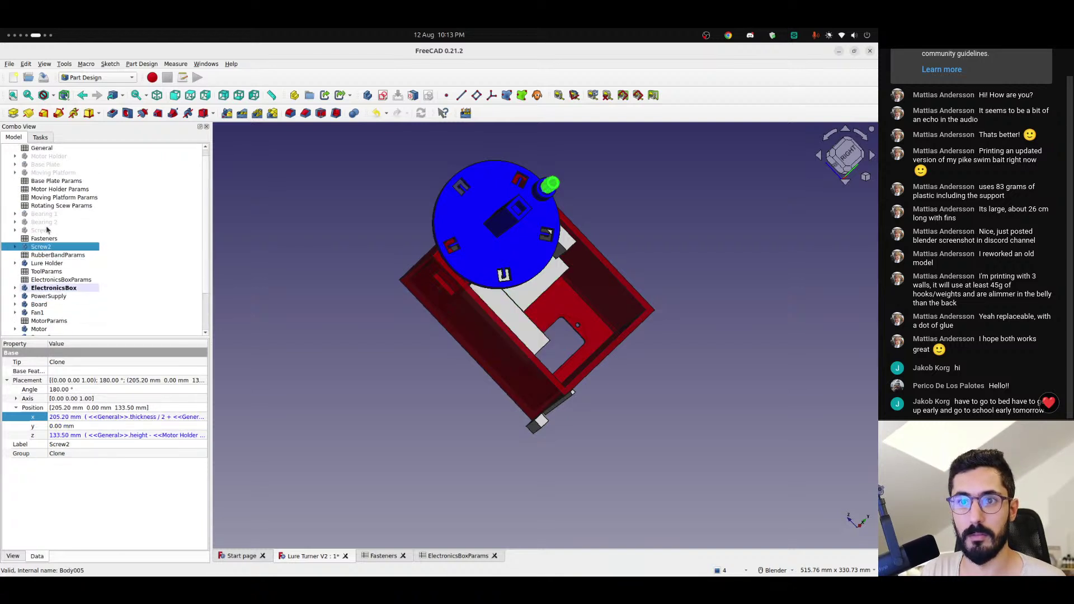
pyautogui.click(48, 230)
pyautogui.press('space')
pyautogui.click(48, 223)
pyautogui.press('space')
pyautogui.click(49, 216)
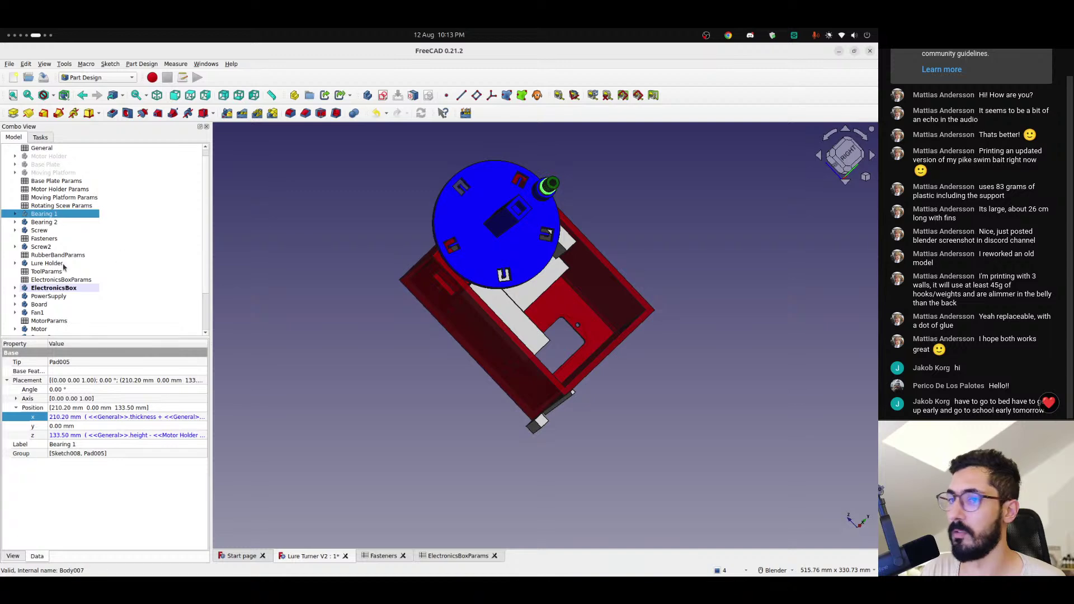
# - Show the Moving Platform, Base Plate and Motor Holder bodies and clear the selection
pyautogui.scroll(1, 51, 218)
pyautogui.click(41, 184)
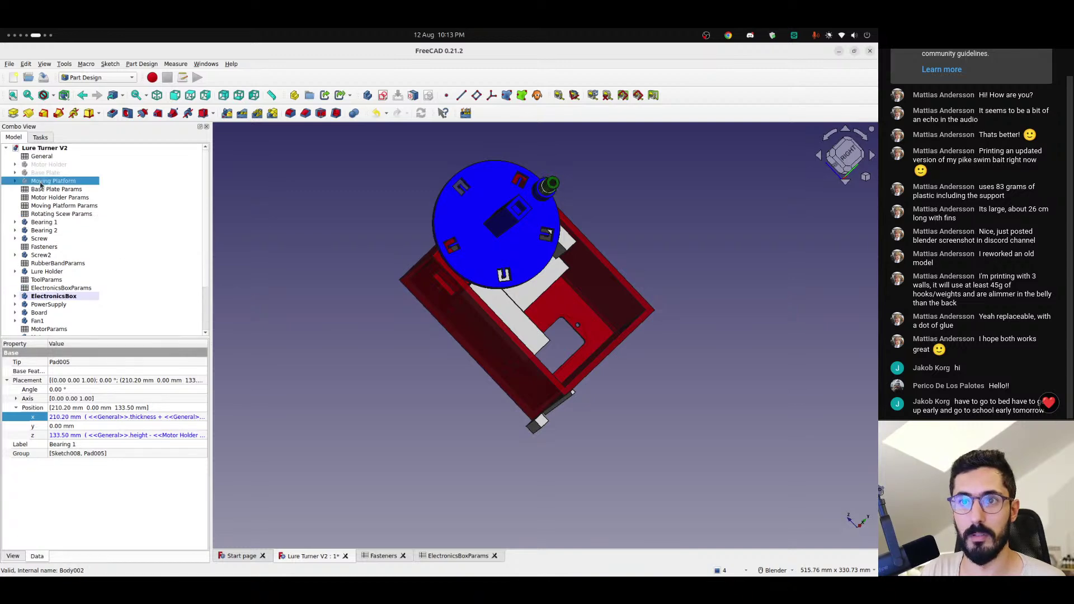
pyautogui.press('space')
pyautogui.click(41, 175)
pyautogui.press('space')
pyautogui.click(41, 166)
pyautogui.press('space')
pyautogui.press('0')
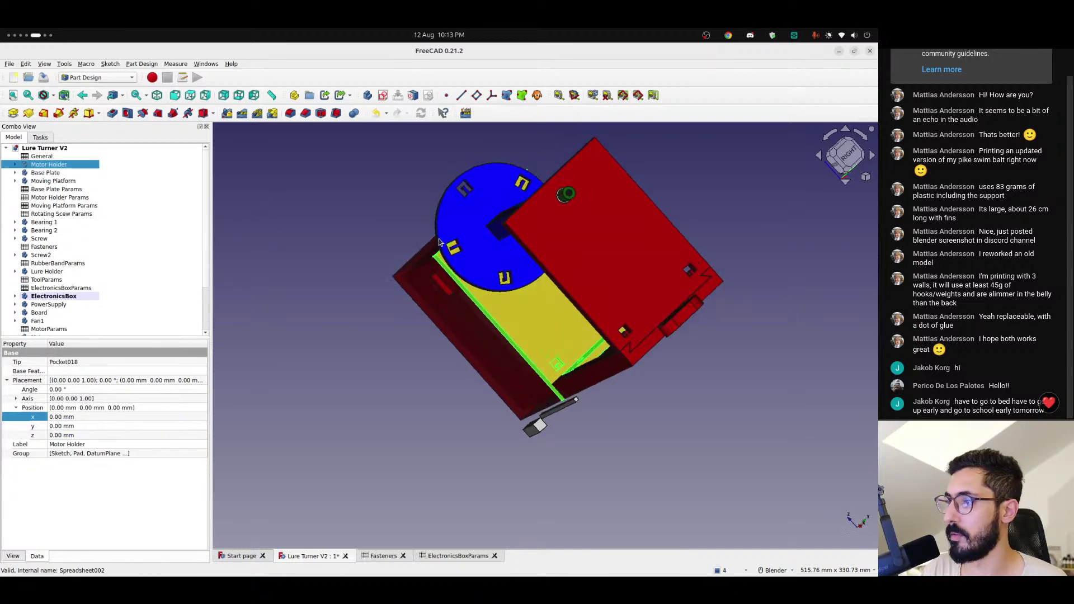
pyautogui.click(585, 262)
# - Examine the stepped screw holes beside the cutout on the underside of the Base Plate up close
pyautogui.moveTo(585, 262); pyautogui.dragTo(466, 272, button='middle')
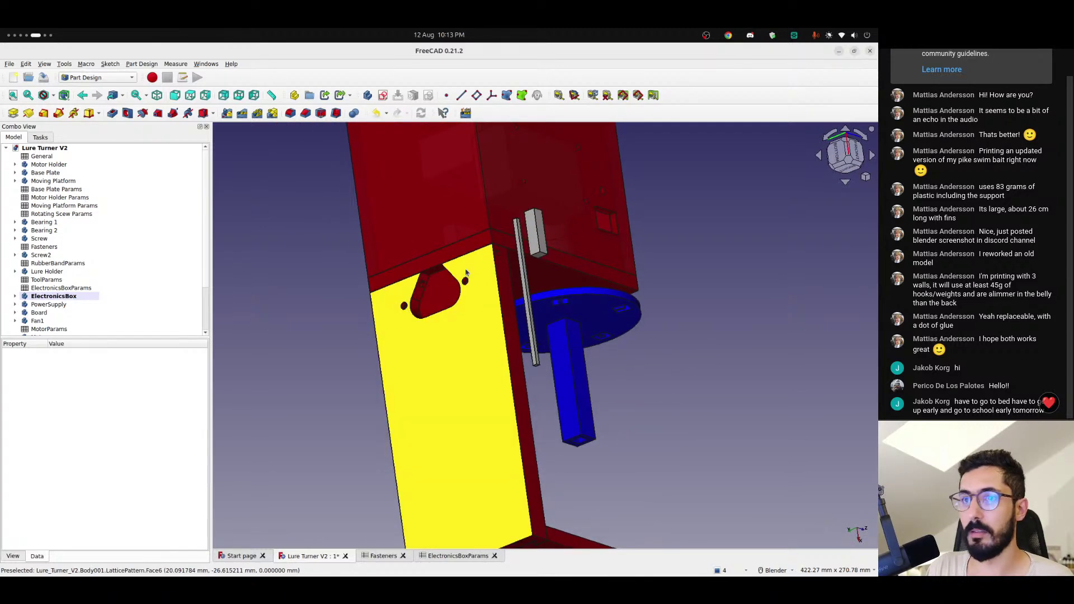
pyautogui.scroll(5, 467, 277)
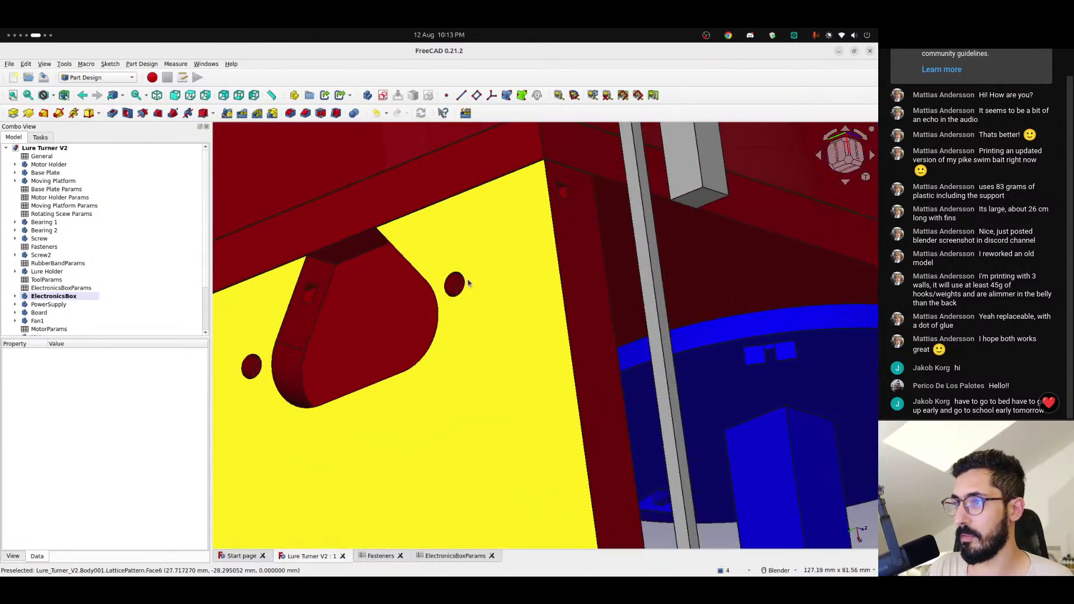
pyautogui.moveTo(461, 307); pyautogui.dragTo(483, 334, button='middle')
pyautogui.scroll(4, 451, 290)
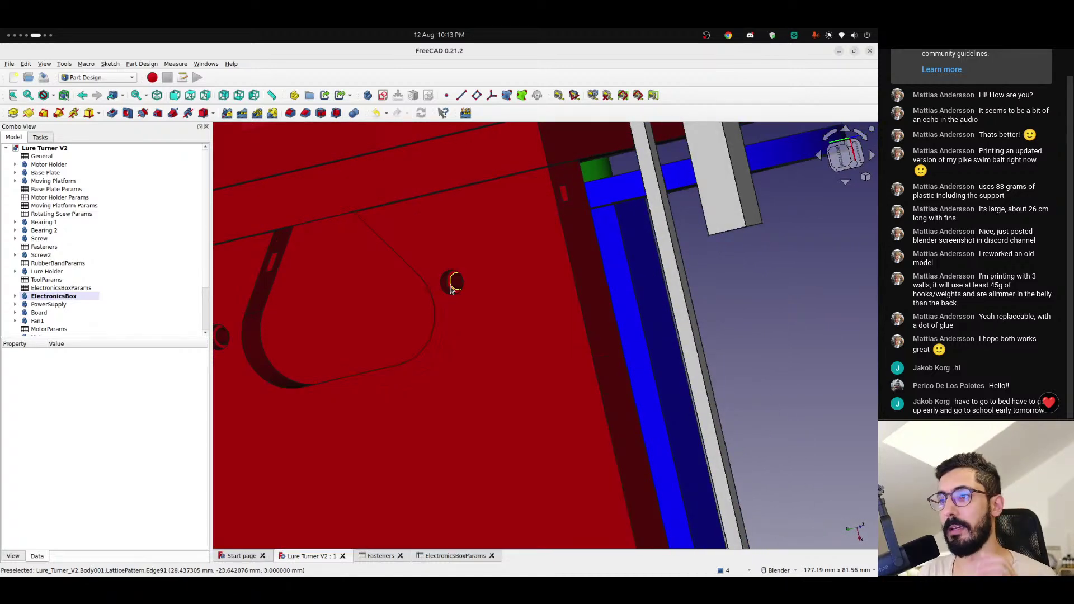
pyautogui.scroll(3, 451, 290)
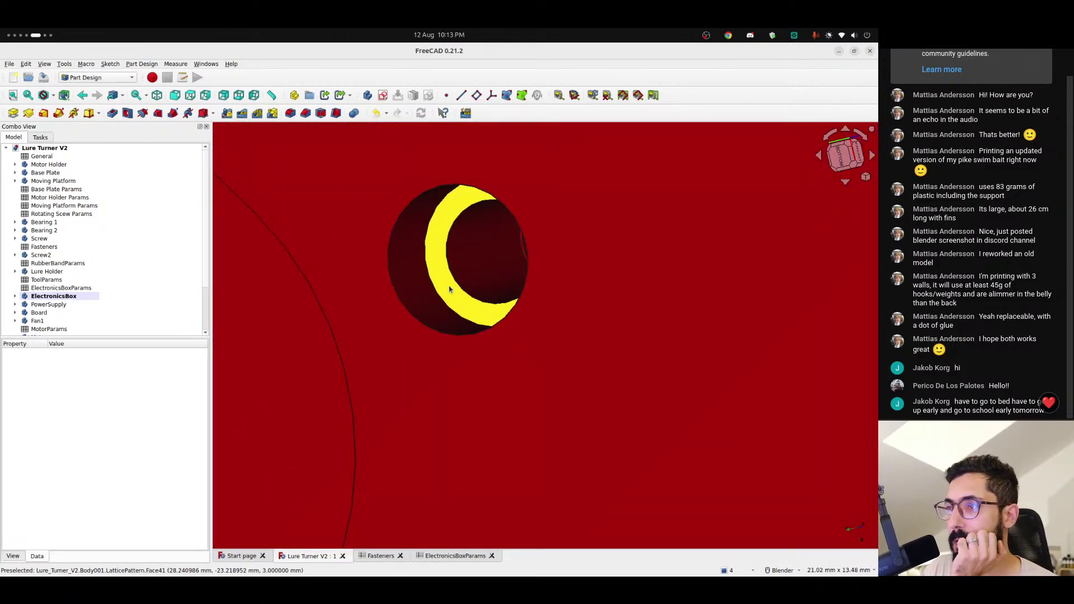
pyautogui.moveTo(449, 289)
pyautogui.mouseDown(button='middle')
pyautogui.moveTo(496, 283)
pyautogui.moveTo(510, 294)
pyautogui.moveTo(492, 311)
pyautogui.moveTo(459, 311)
pyautogui.moveTo(438, 292)
pyautogui.mouseUp(button='middle')
pyautogui.moveTo(452, 290); pyautogui.dragTo(420, 296, button='middle')
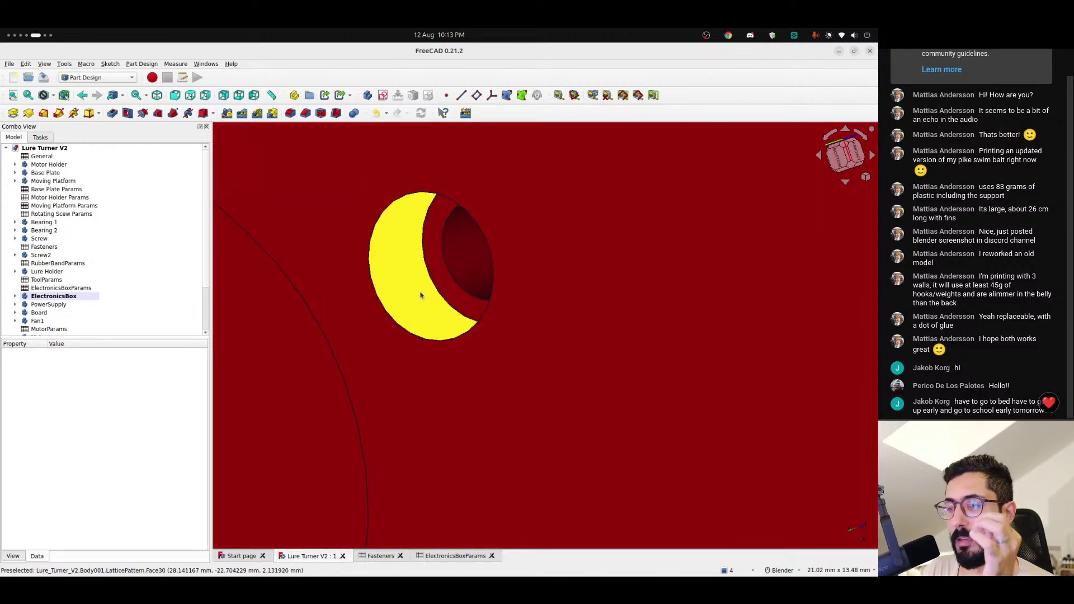
pyautogui.scroll(-10, 422, 295)
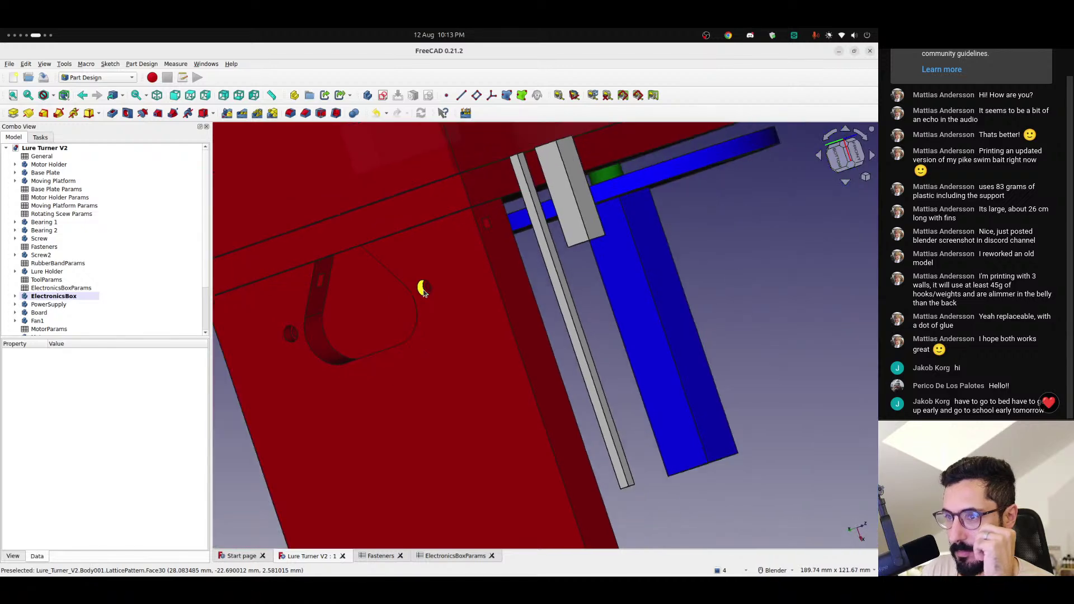
pyautogui.scroll(-3, 423, 291)
pyautogui.scroll(8, 424, 292)
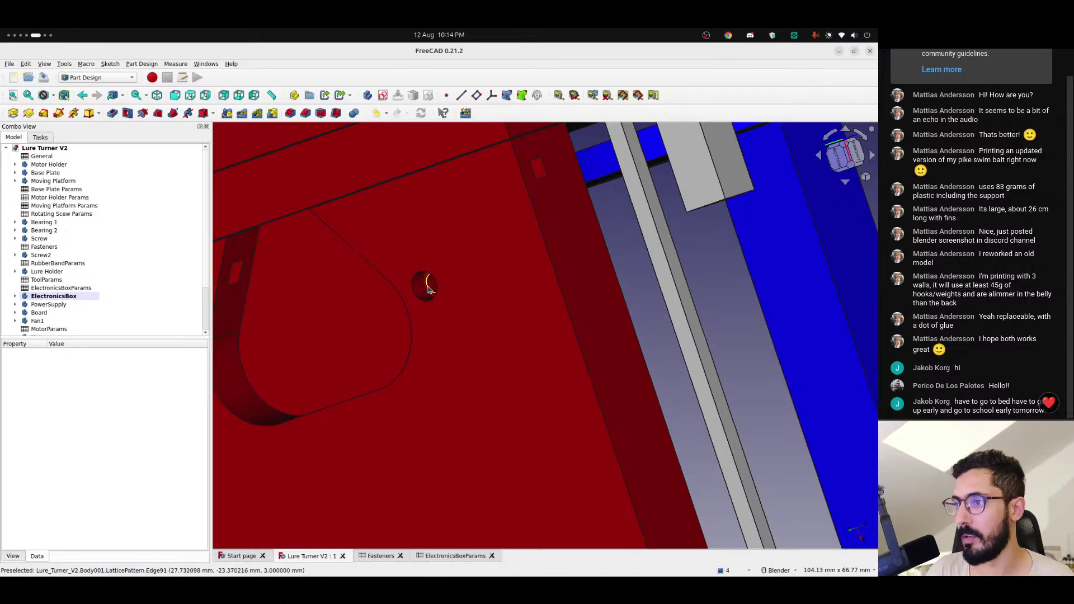
pyautogui.moveTo(423, 286); pyautogui.dragTo(431, 311, button='middle')
pyautogui.scroll(5, 428, 309)
pyautogui.scroll(-5, 420, 312)
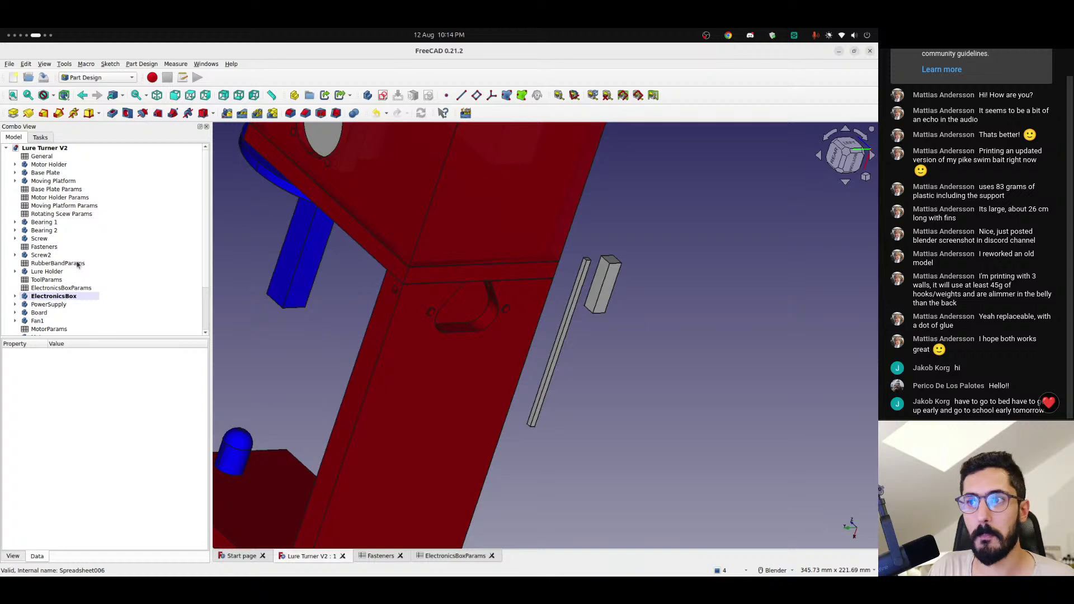
# - Check the LinearArray inside the Base Plate's LatticePattern, and switch the body's visible feature to Pocket024
pyautogui.click(16, 173)
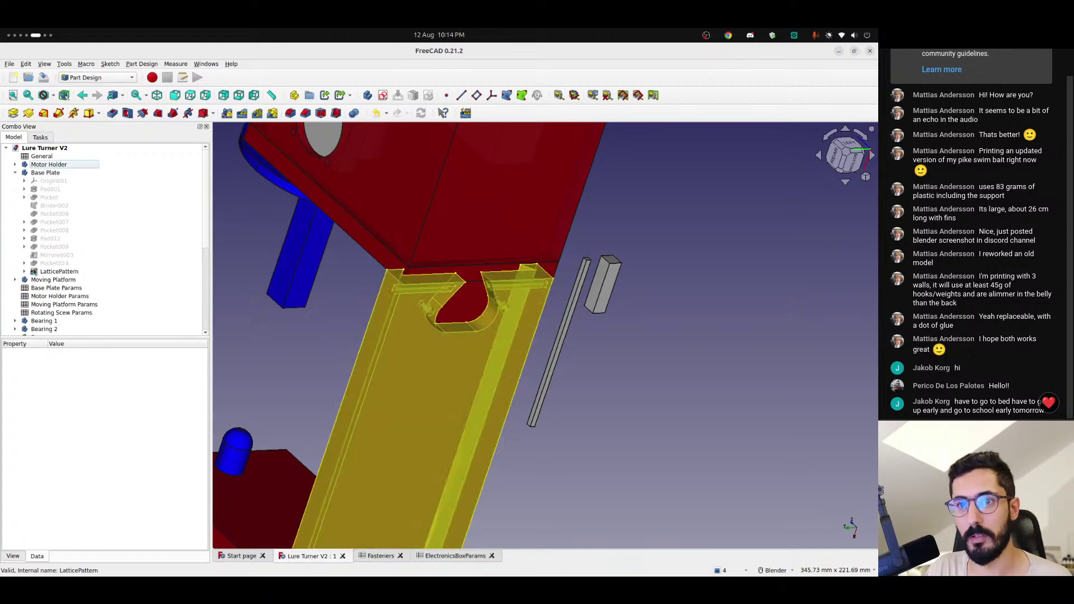
pyautogui.click(25, 272)
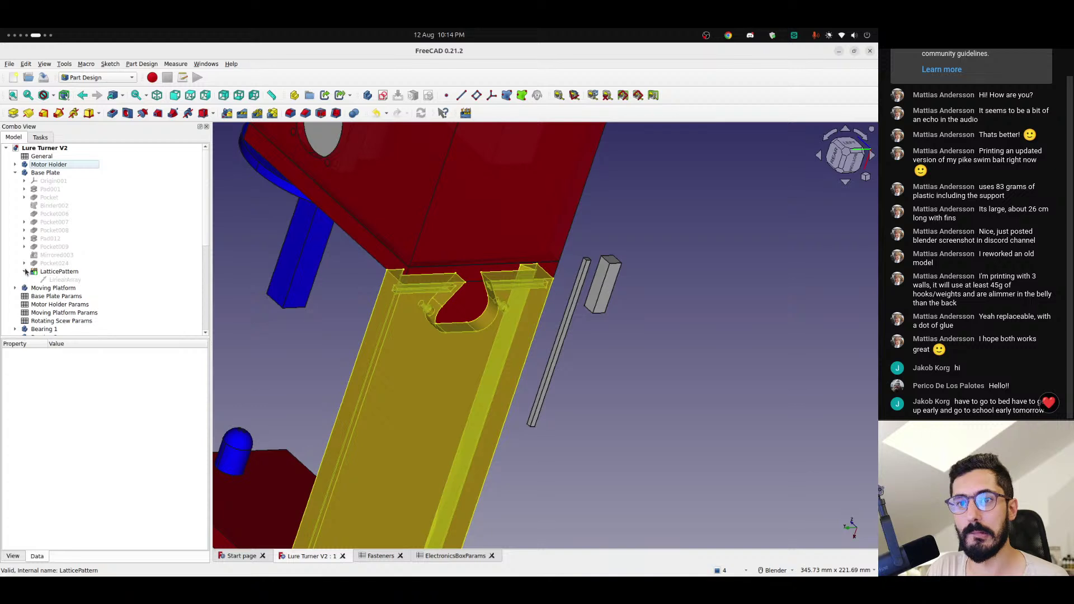
pyautogui.click(45, 280)
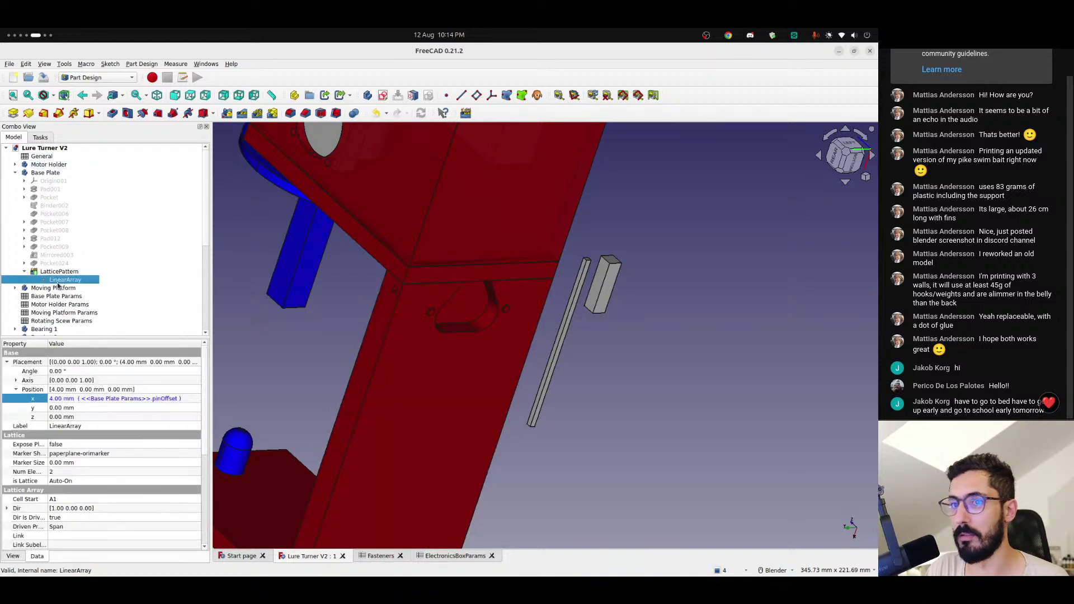
pyautogui.scroll(-5, 309, 316)
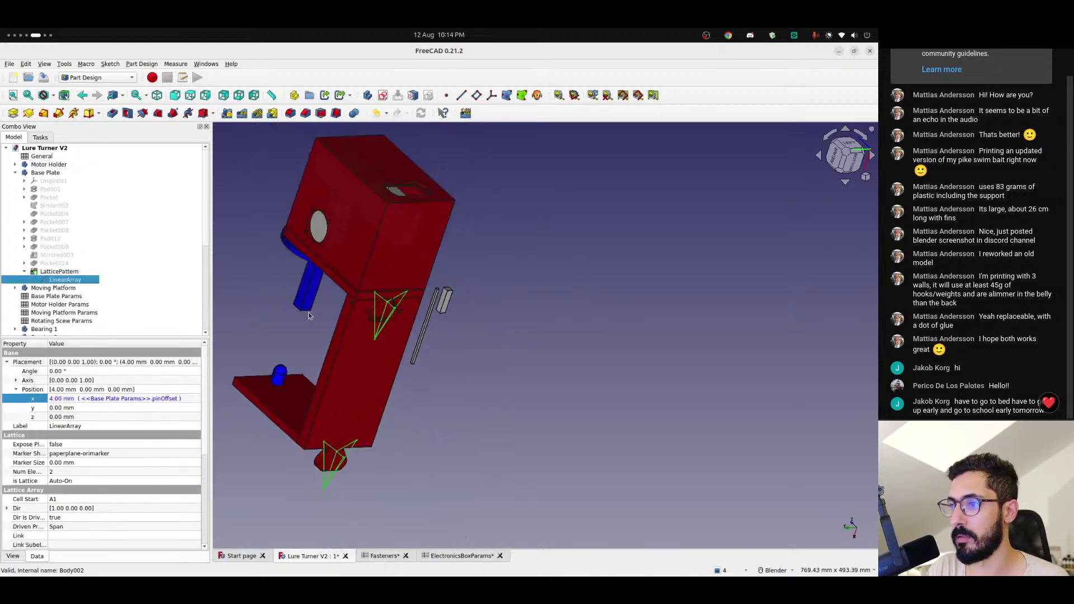
pyautogui.scroll(2, 309, 316)
pyautogui.click(24, 271)
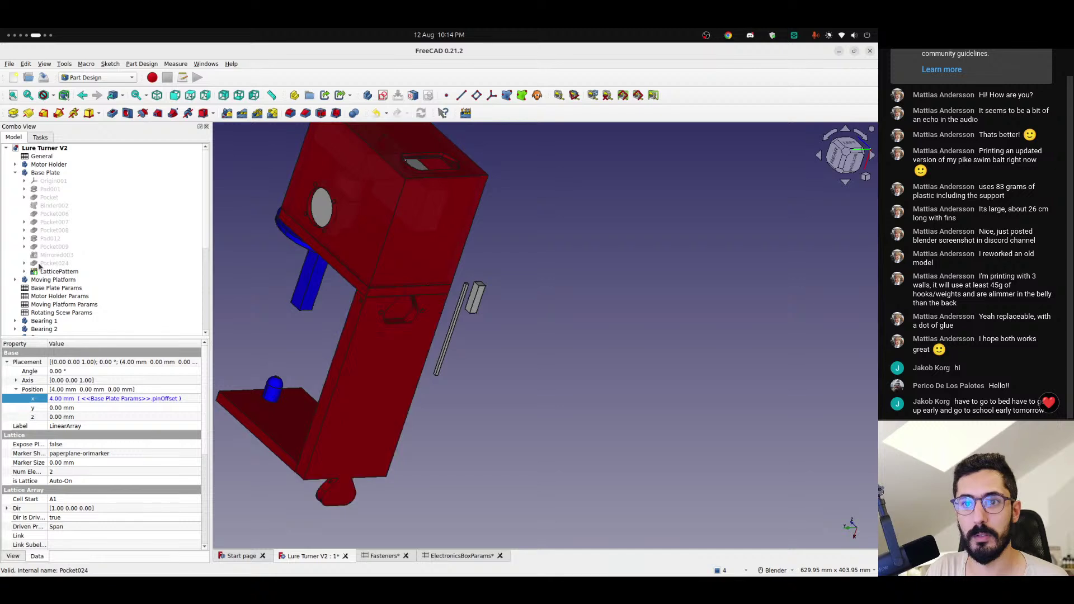
pyautogui.click(38, 263)
pyautogui.press('space')
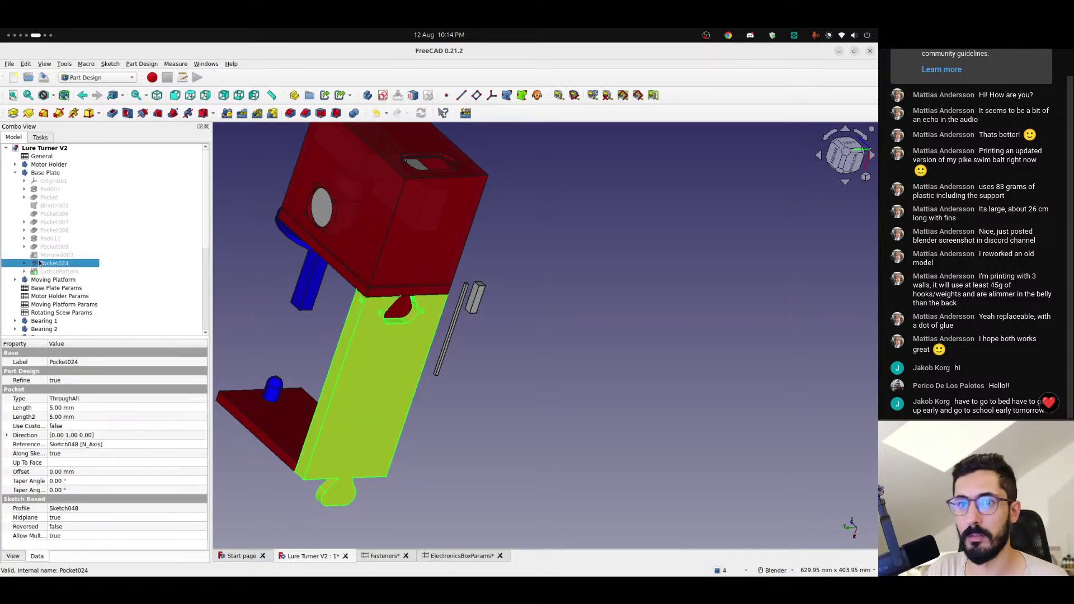
# - Look through the sketches under the Base Plate's Pocket009, Pad012 and Pocket008 for the screw hole geometry
pyautogui.click(25, 247)
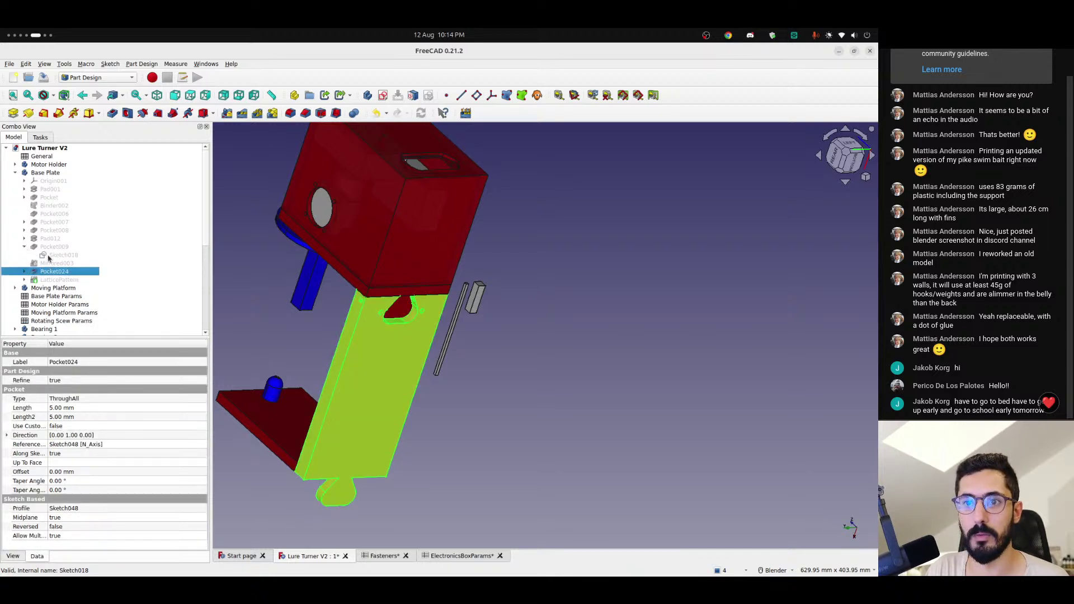
pyautogui.click(48, 256)
pyautogui.click(25, 247)
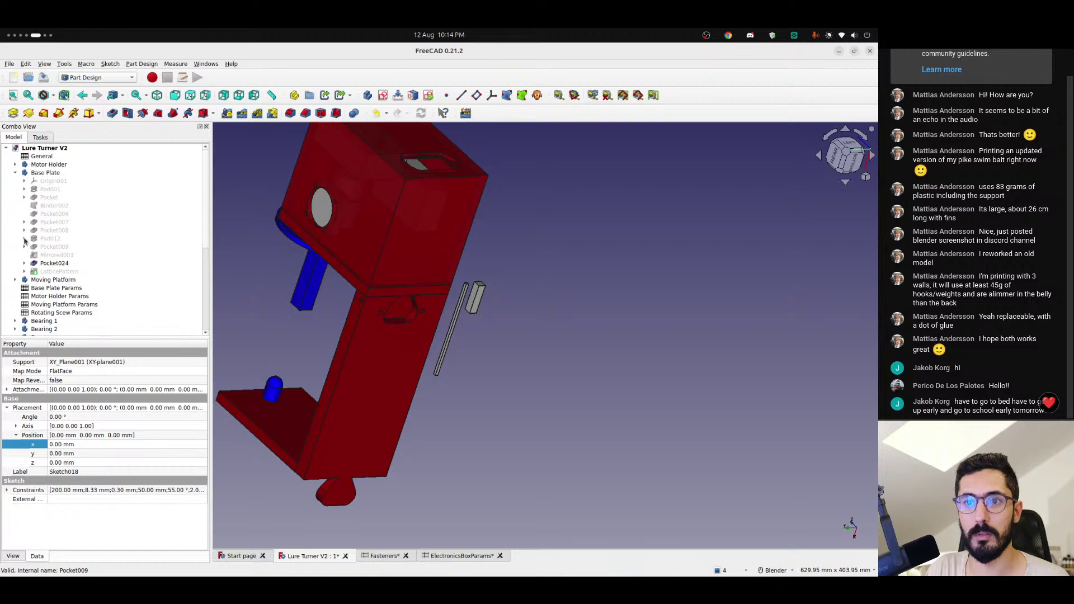
pyautogui.click(25, 238)
pyautogui.click(49, 246)
pyautogui.click(25, 239)
pyautogui.click(24, 230)
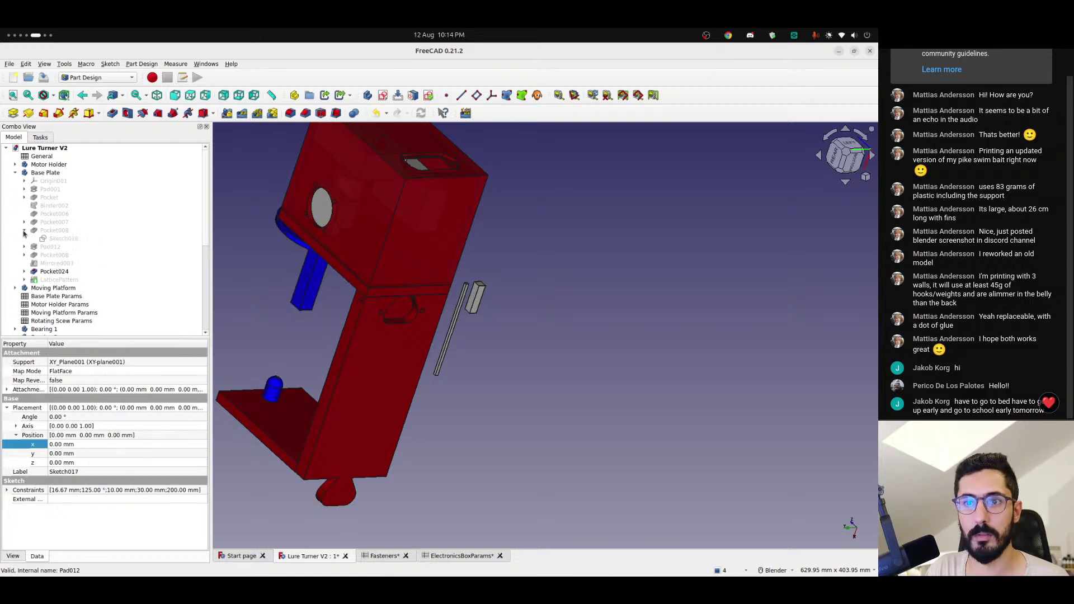
pyautogui.click(61, 239)
pyautogui.click(24, 230)
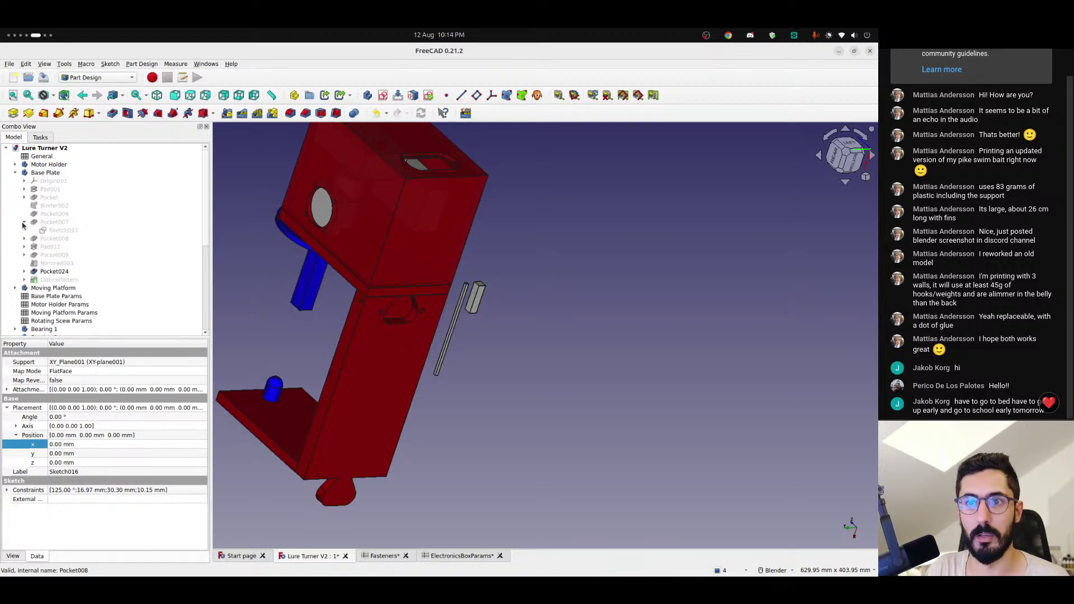
# - Make the Base Plate's LatticePattern visible and display Sketch015 and Binder002 to see which features cut the holes beside the rounded slot
pyautogui.click(25, 222)
pyautogui.click(50, 231)
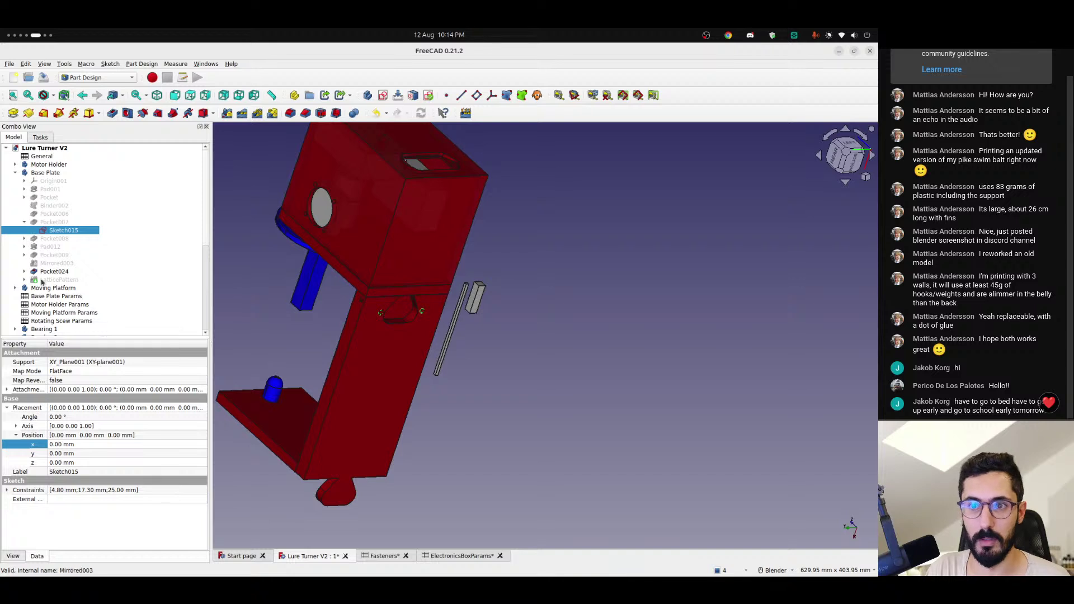
pyautogui.click(41, 279)
pyautogui.press('space')
pyautogui.click(61, 231)
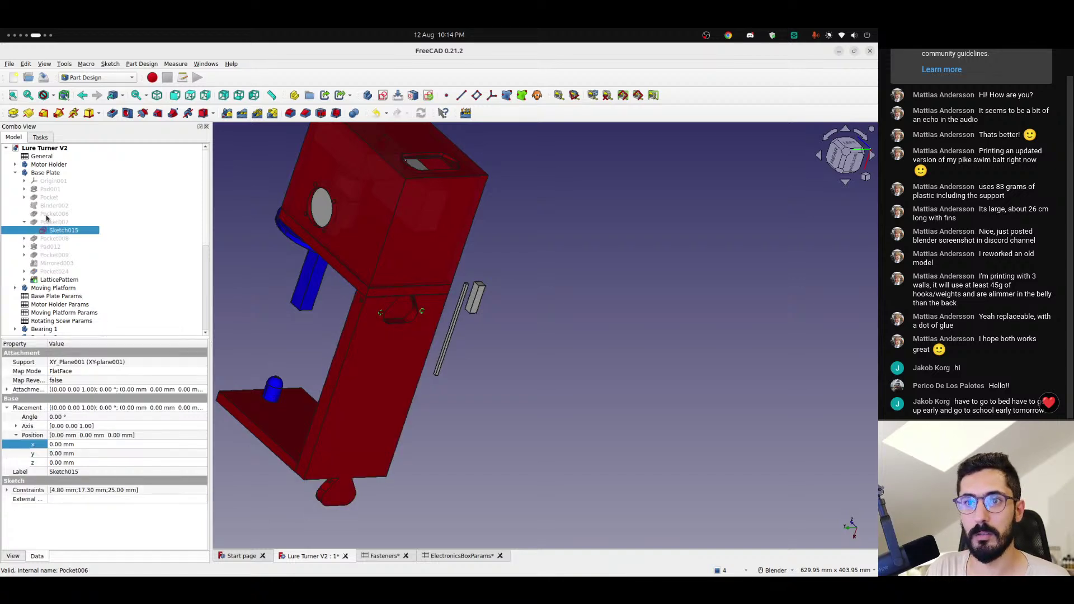
pyautogui.click(52, 206)
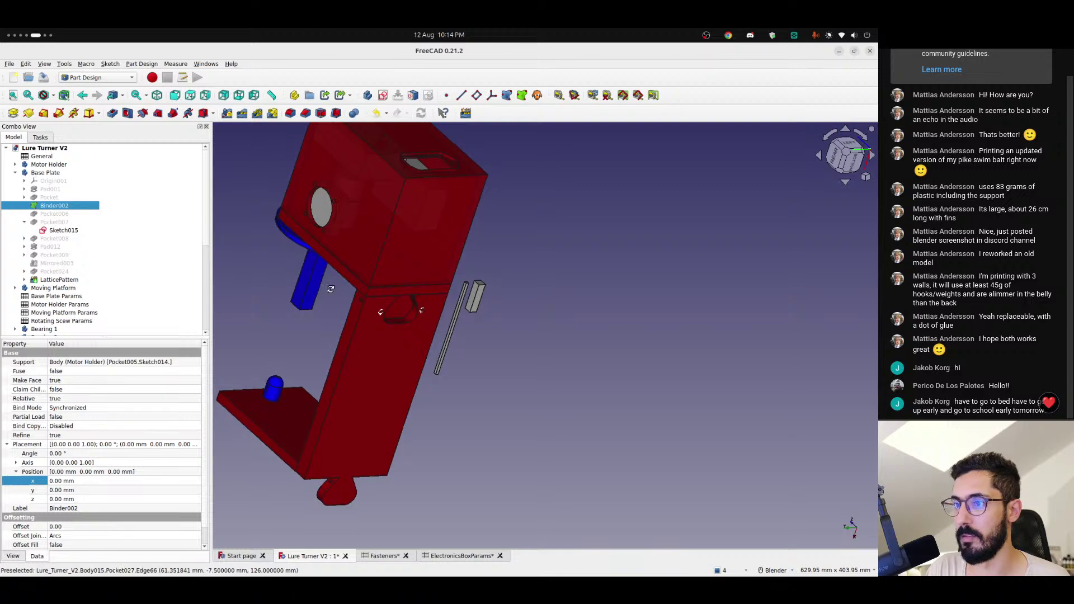
pyautogui.moveTo(331, 289); pyautogui.dragTo(258, 277, button='middle')
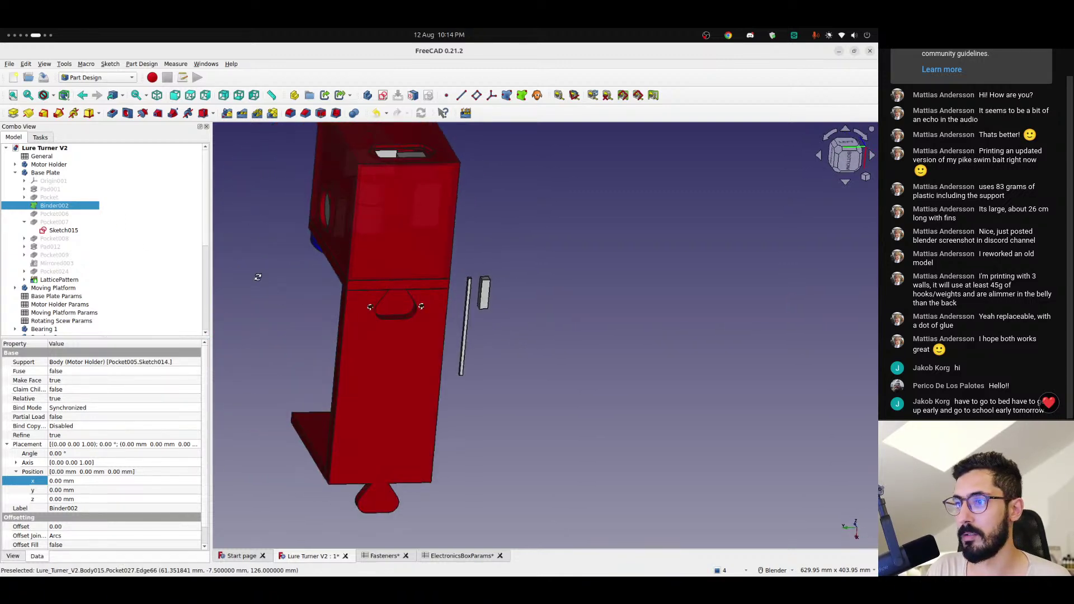
pyautogui.scroll(4, 378, 305)
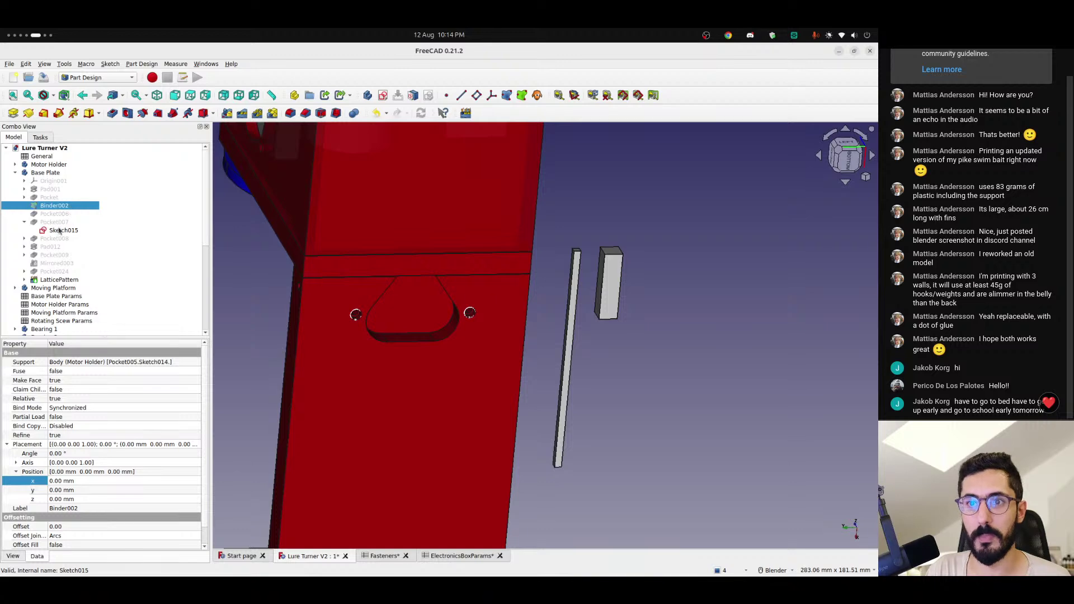
# - Delete Pocket007 and its Sketch015 from the Base Plate
pyautogui.click(60, 230)
pyautogui.click(54, 223)
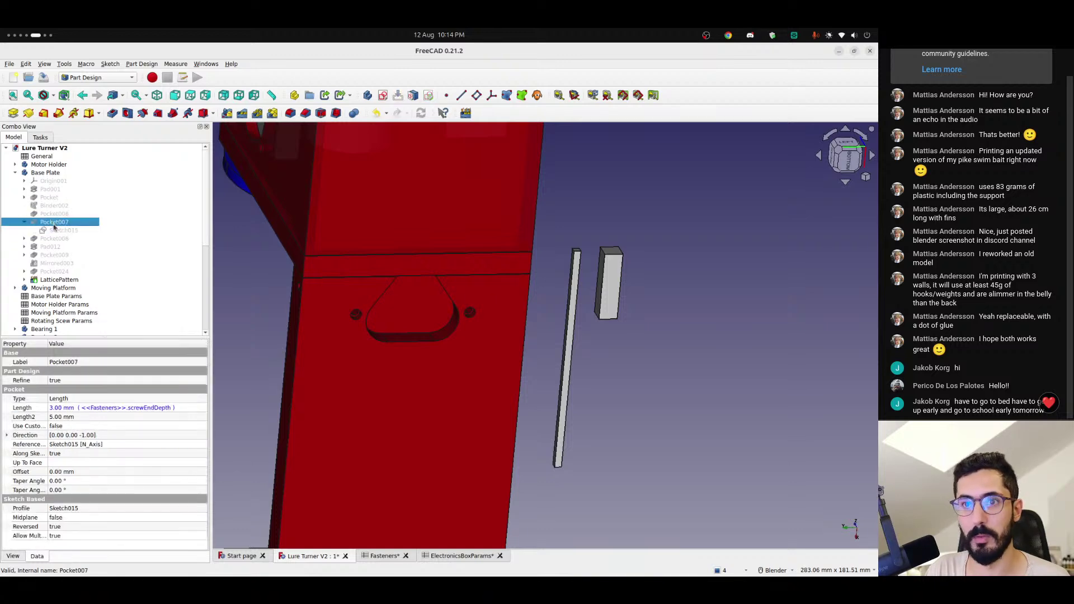
pyautogui.press('Delete')
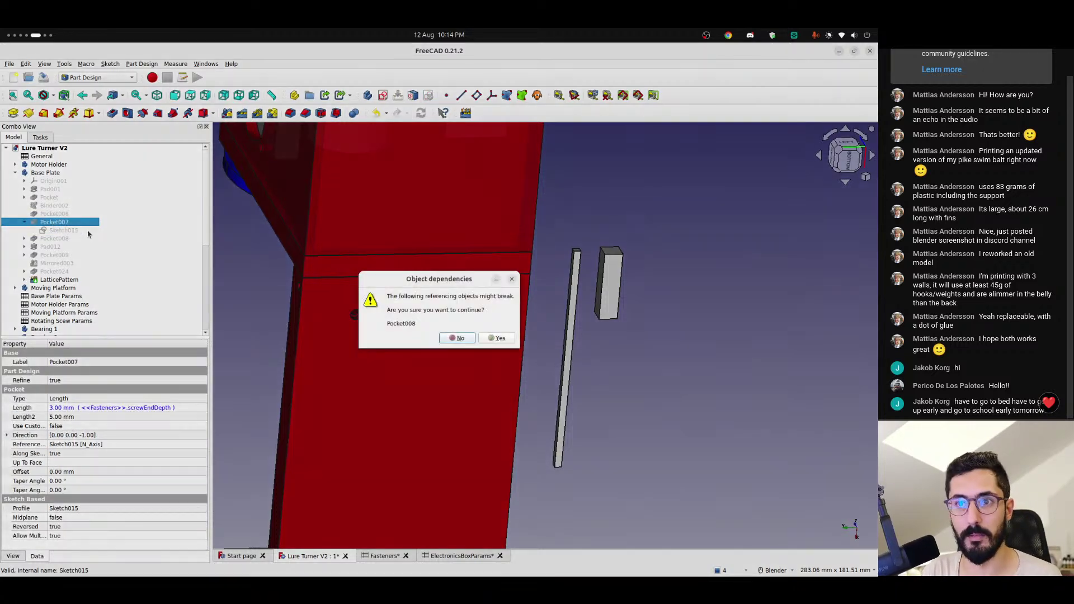
pyautogui.click(493, 339)
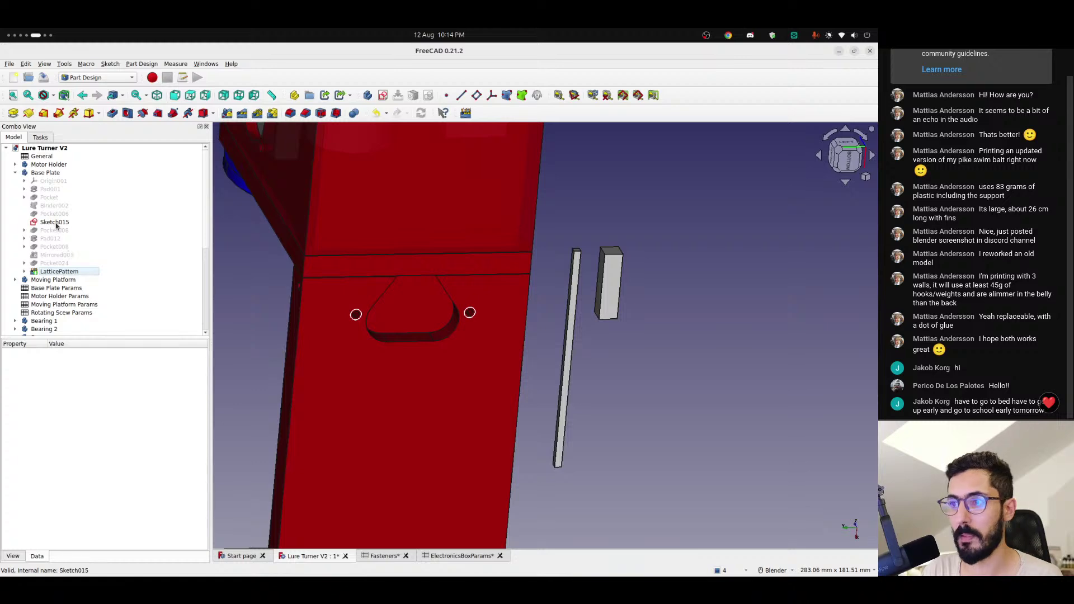
pyautogui.click(56, 222)
pyautogui.press('Delete')
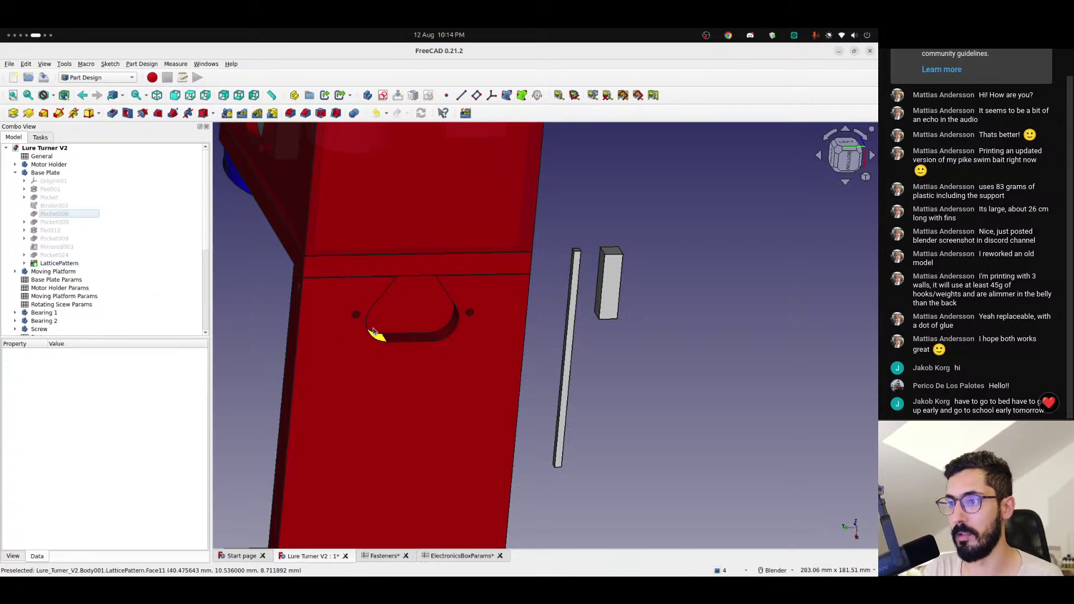
# - Examine the holes around the Base Plate's rounded slot and the adjoining motor housing from several sides
pyautogui.scroll(4, 351, 321)
pyautogui.scroll(-8, 351, 313)
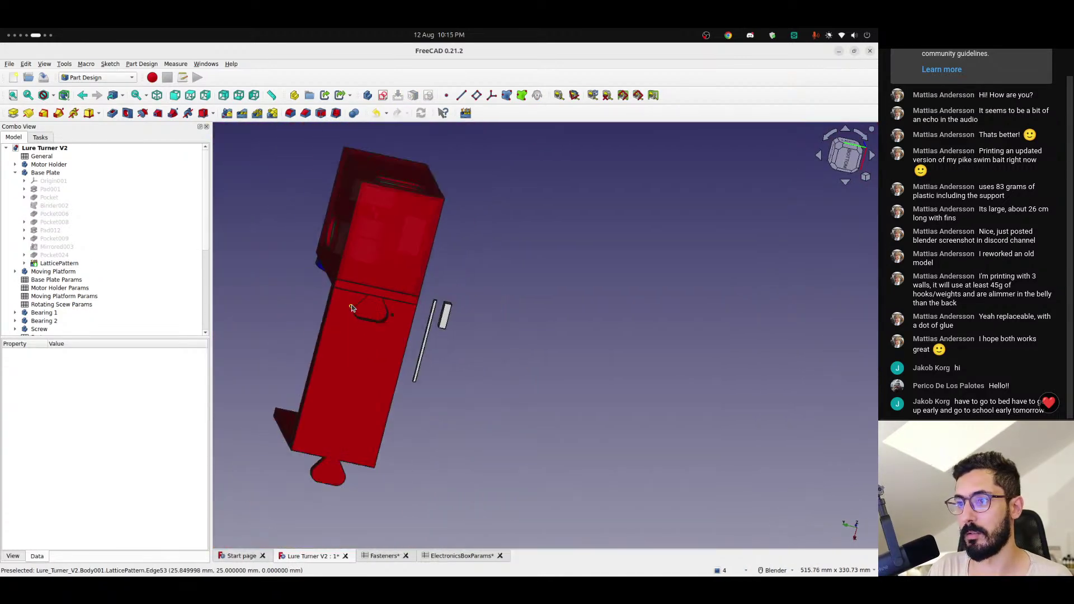
pyautogui.moveTo(362, 234); pyautogui.dragTo(371, 316, button='middle')
pyautogui.scroll(-2, 322, 182)
pyautogui.scroll(5, 324, 190)
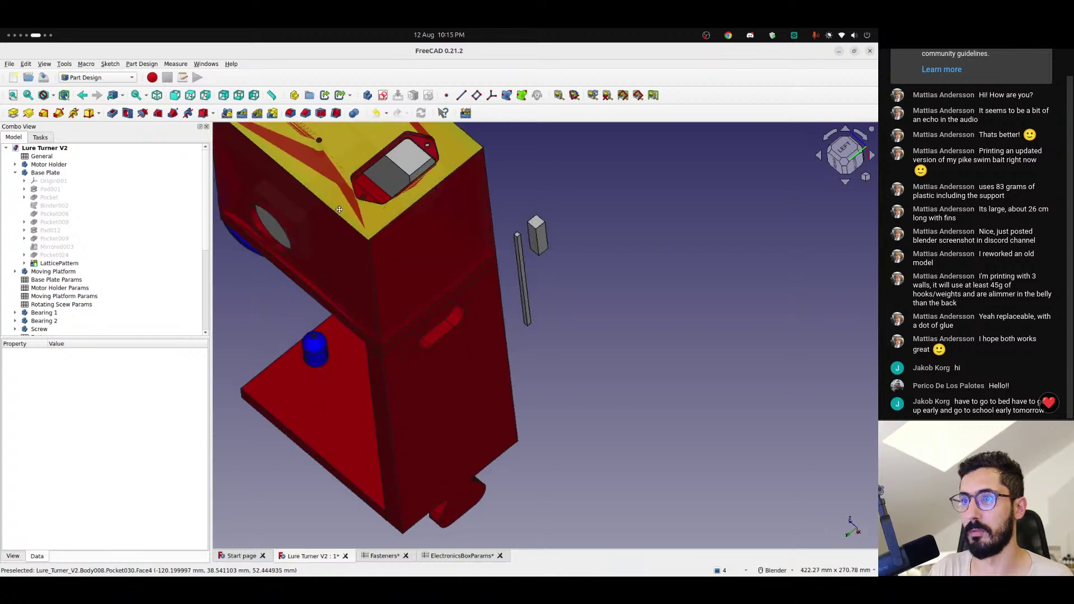
pyautogui.keyDown('shift'); pyautogui.moveTo(314, 140); pyautogui.dragTo(562, 336, button='middle'); pyautogui.keyUp('shift')
pyautogui.scroll(3, 417, 325)
pyautogui.scroll(-3, 417, 326)
pyautogui.keyDown('shift'); pyautogui.moveTo(291, 486); pyautogui.dragTo(576, 322, button='middle'); pyautogui.keyUp('shift')
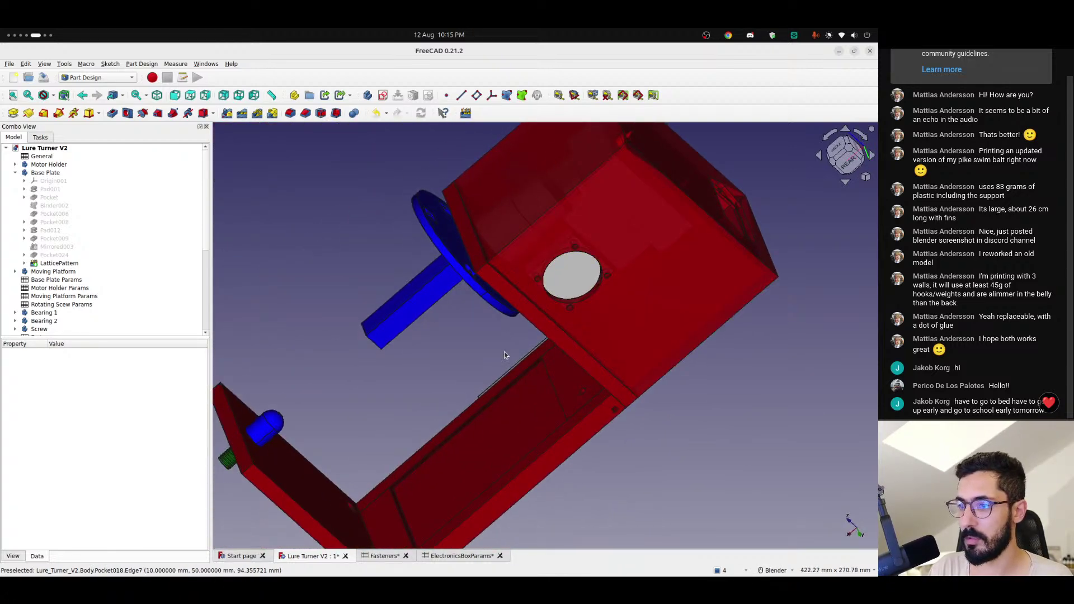
# - Clear the screwEndDiameter and screwEndDepth labels and input values in A7:B8 of the Fasteners spreadsheet
pyautogui.click(384, 555)
pyautogui.click(273, 271)
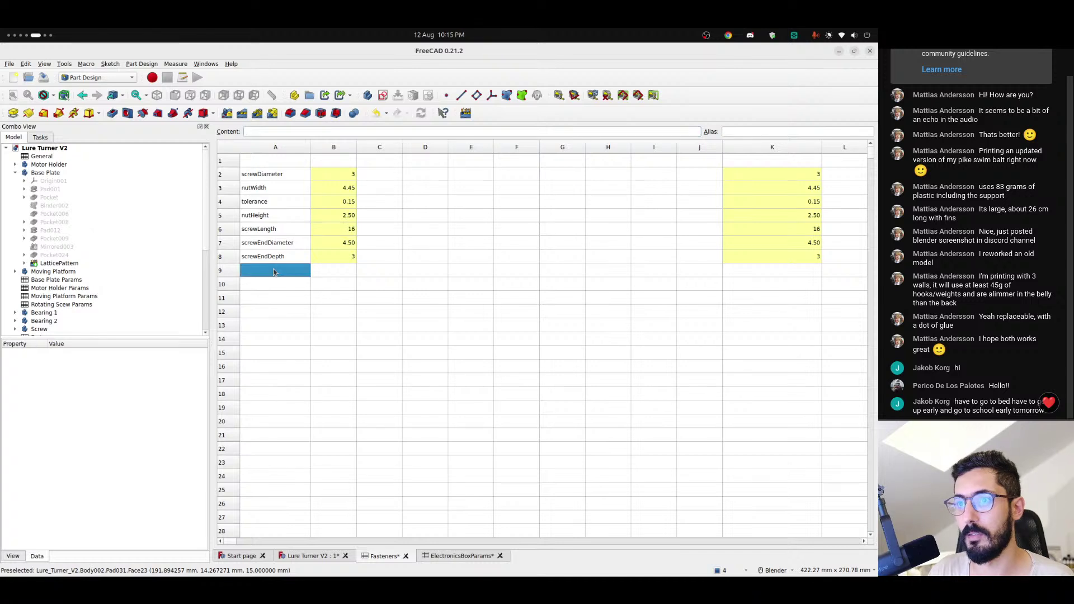
pyautogui.moveTo(268, 245); pyautogui.dragTo(325, 261)
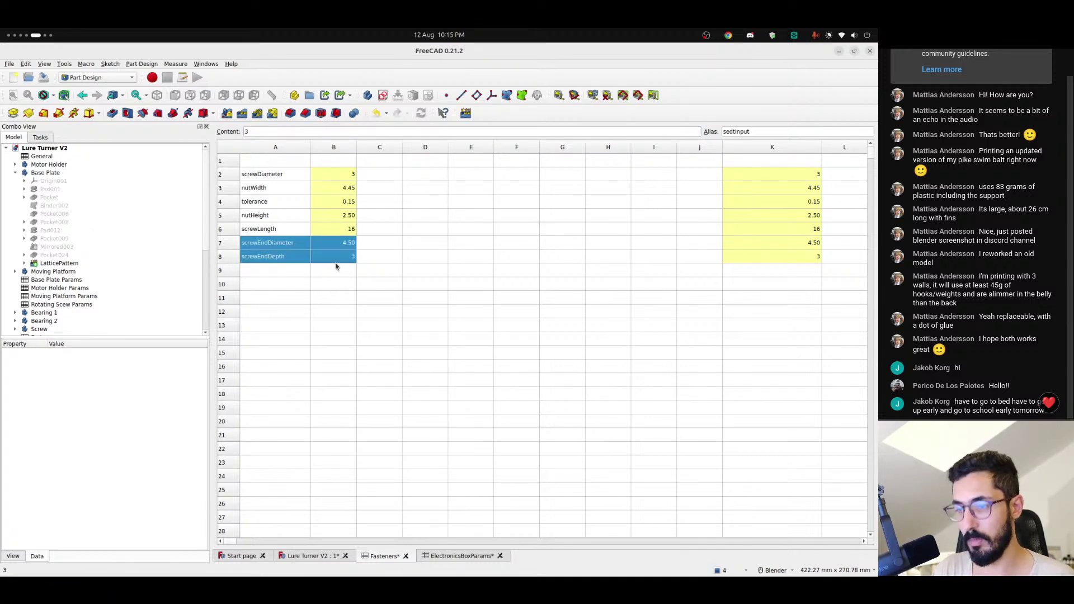
pyautogui.press('Delete')
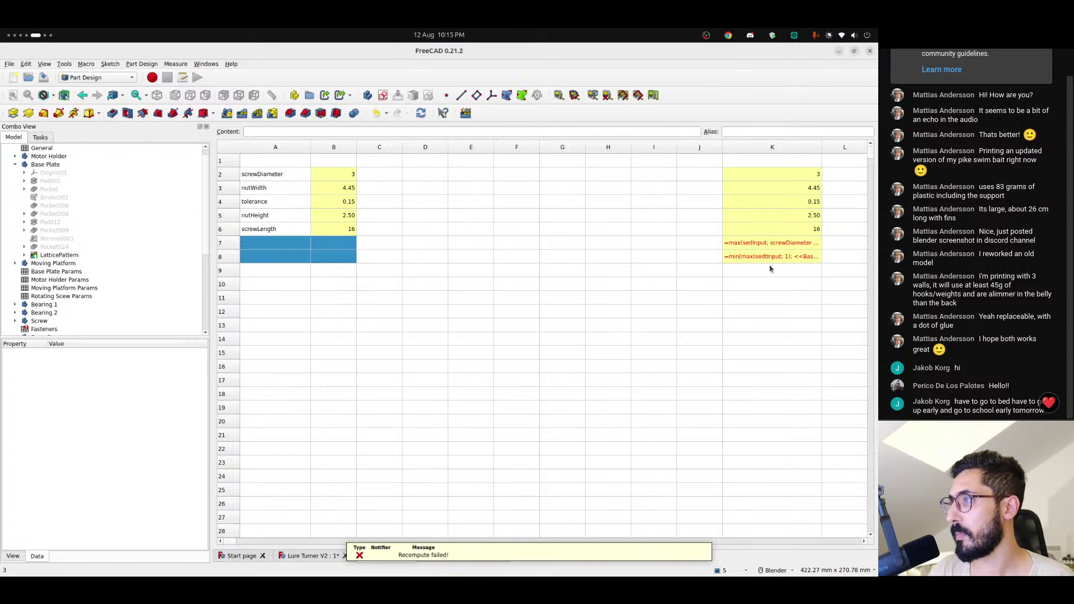
# - Clear the screwEndDiameter and screwEndDepth formulas in K7:K8 of the Fasteners spreadsheet
pyautogui.moveTo(760, 242); pyautogui.dragTo(758, 262)
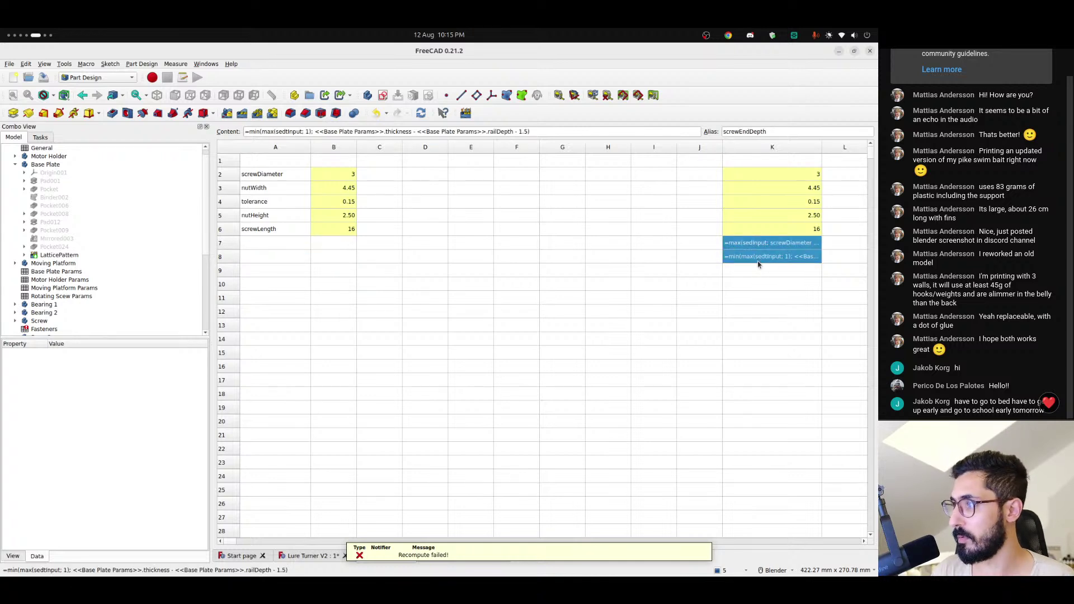
pyautogui.press('Delete')
pyautogui.click(684, 255)
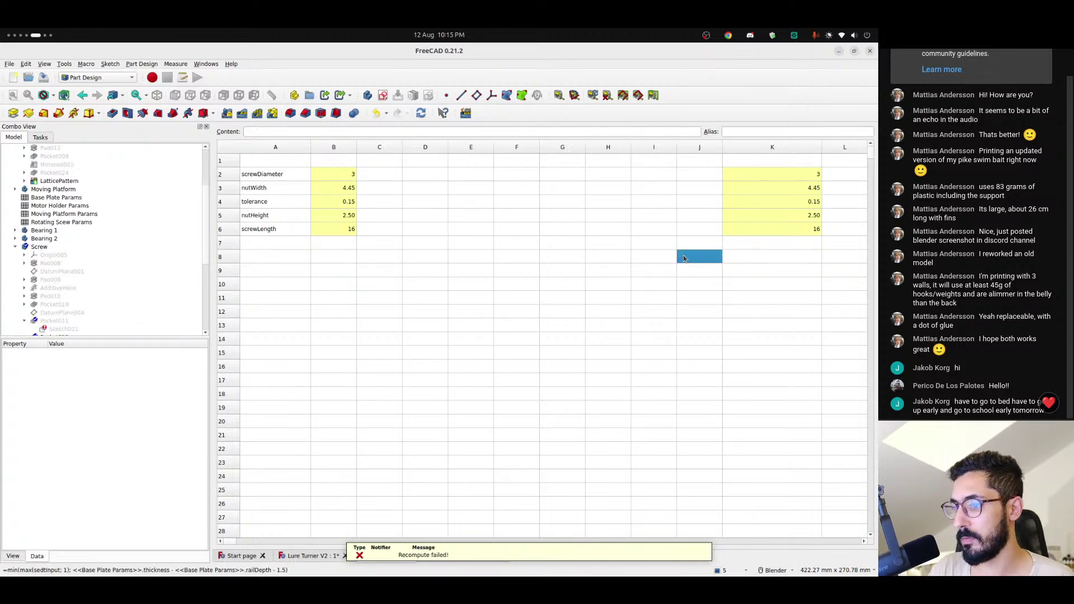
pyautogui.click(515, 310)
# - Return to the Lure Turner V2 model and check the Screw's Sketch021 and the remaining model tree for errors
pyautogui.scroll(-2, 111, 300)
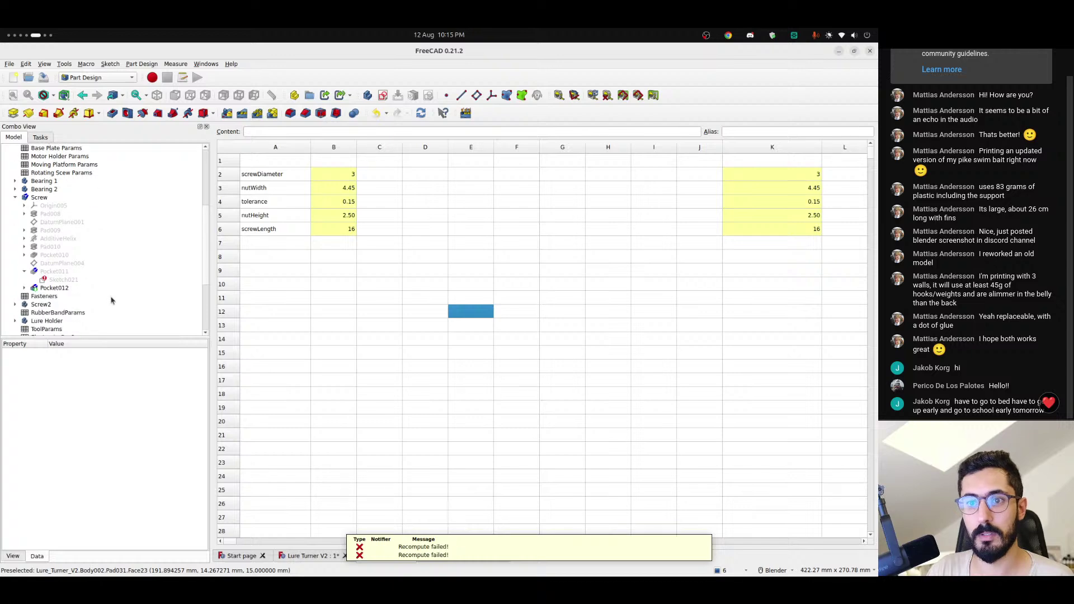
pyautogui.click(309, 555)
pyautogui.scroll(-3, 370, 381)
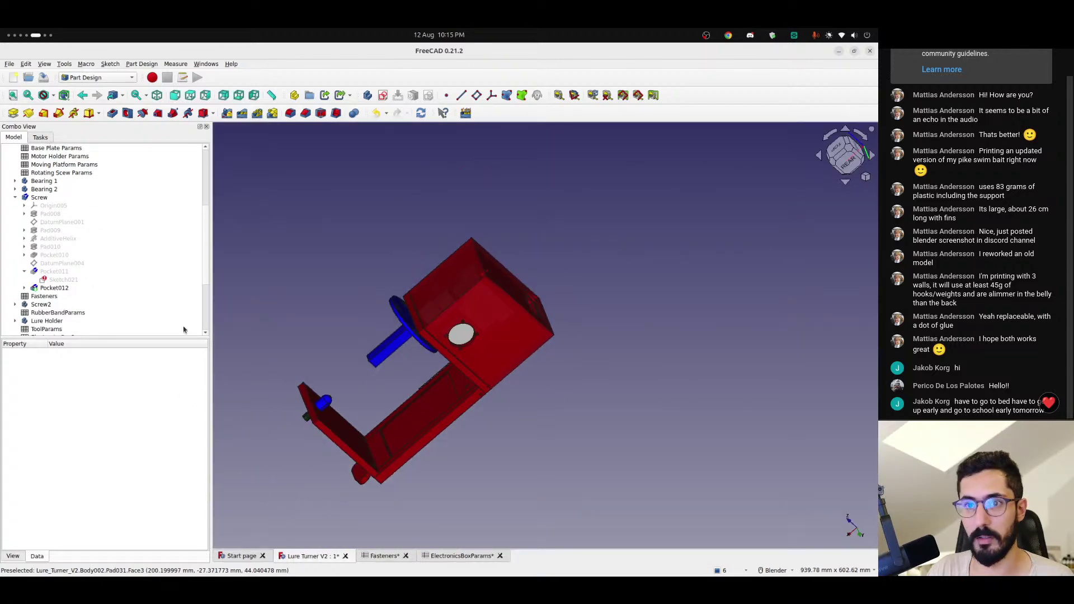
pyautogui.click(54, 281)
pyautogui.moveTo(391, 391); pyautogui.dragTo(431, 400, button='middle')
pyautogui.scroll(5, 431, 400)
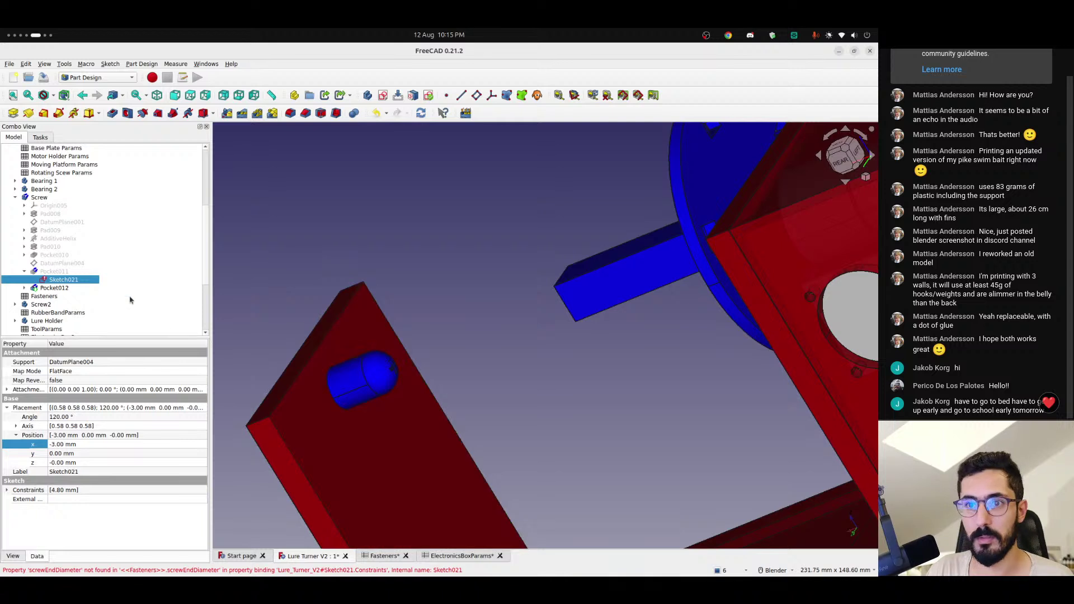
pyautogui.scroll(-2, 75, 299)
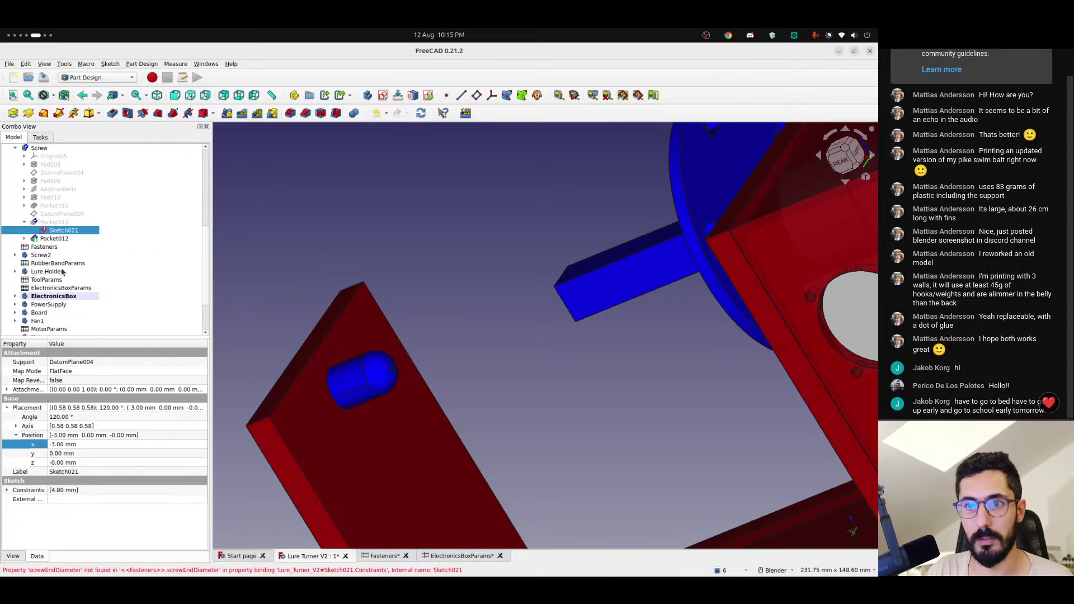
pyautogui.scroll(-2, 77, 299)
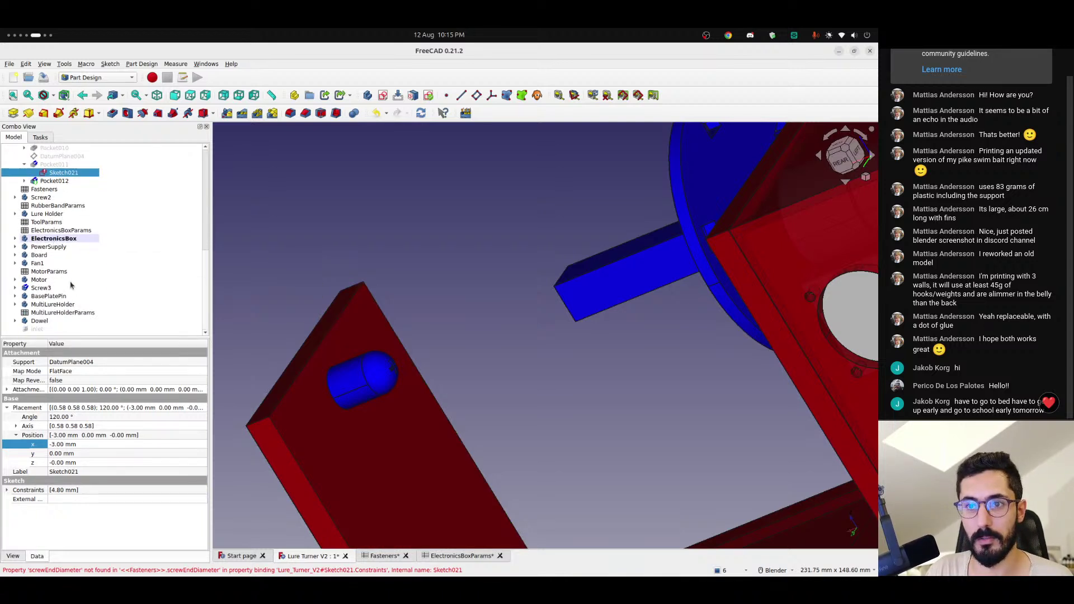
pyautogui.scroll(8, 71, 285)
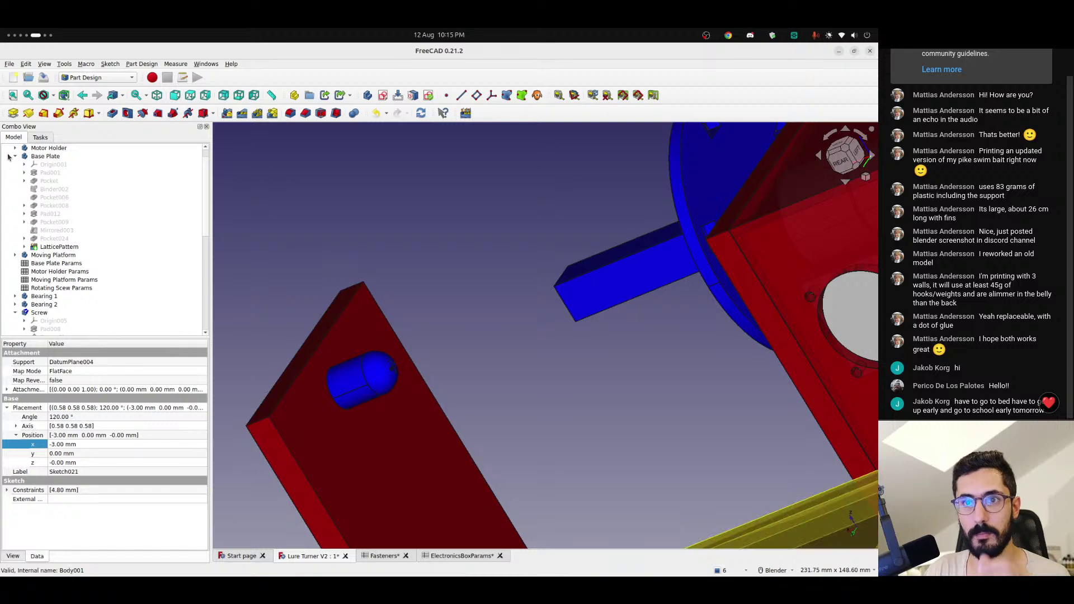
pyautogui.click(15, 156)
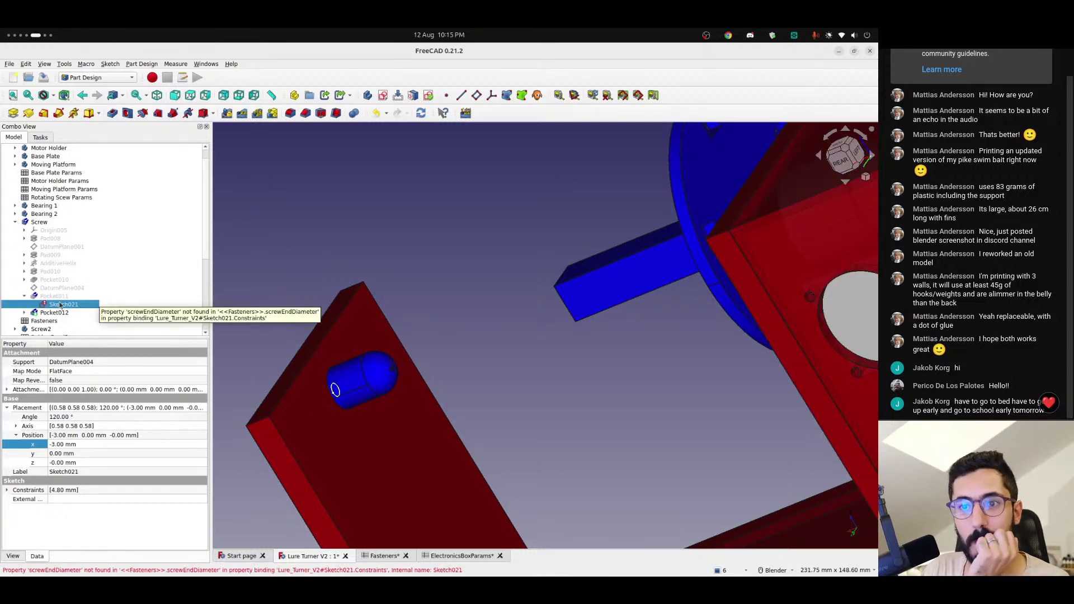
pyautogui.scroll(-4, 85, 254)
# - Hide the Lure Holder and Screw2 bodies to inspect both ends of the threaded Screw
pyautogui.click(45, 247)
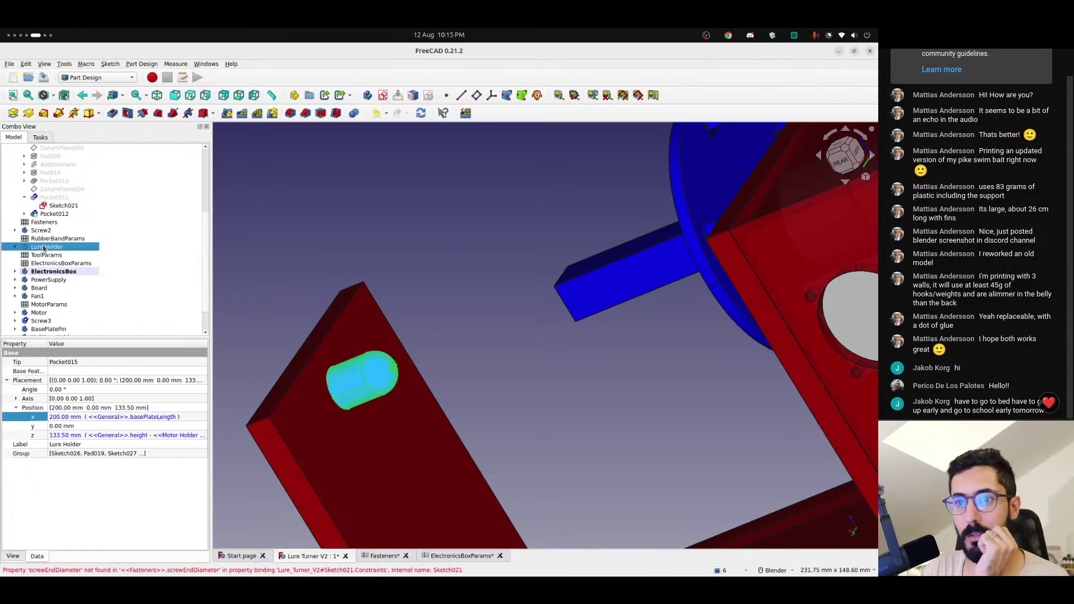
pyautogui.moveTo(429, 352); pyautogui.dragTo(288, 397, button='middle')
pyautogui.scroll(11, 285, 357)
pyautogui.moveTo(288, 355); pyautogui.dragTo(472, 321, button='middle')
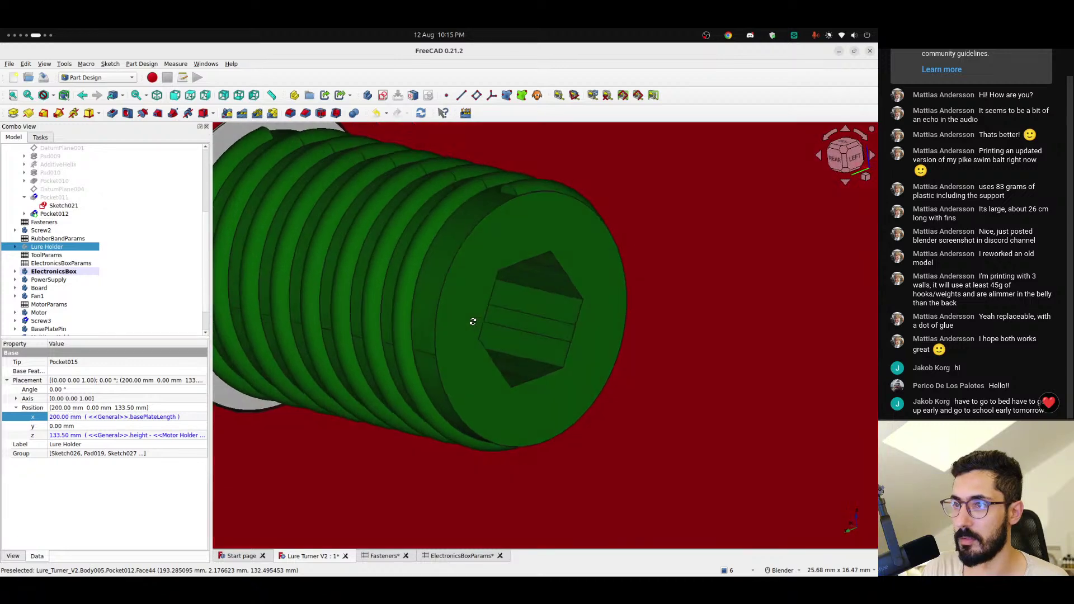
pyautogui.scroll(-6, 471, 322)
pyautogui.scroll(-1, 422, 316)
pyautogui.keyDown('shift'); pyautogui.moveTo(404, 321); pyautogui.dragTo(537, 314, button='middle'); pyautogui.keyUp('shift')
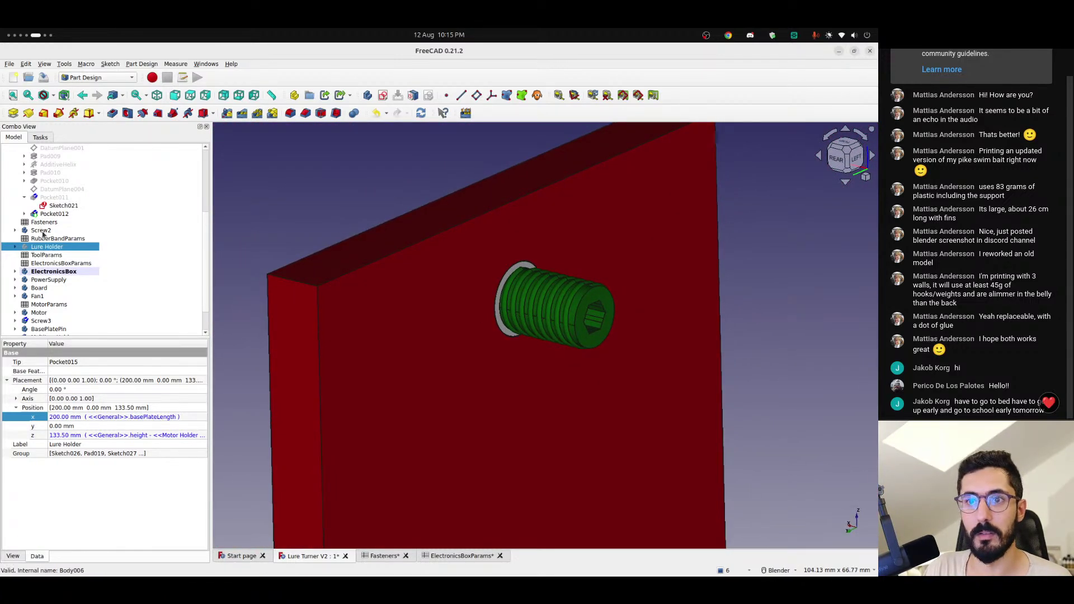
pyautogui.click(42, 234)
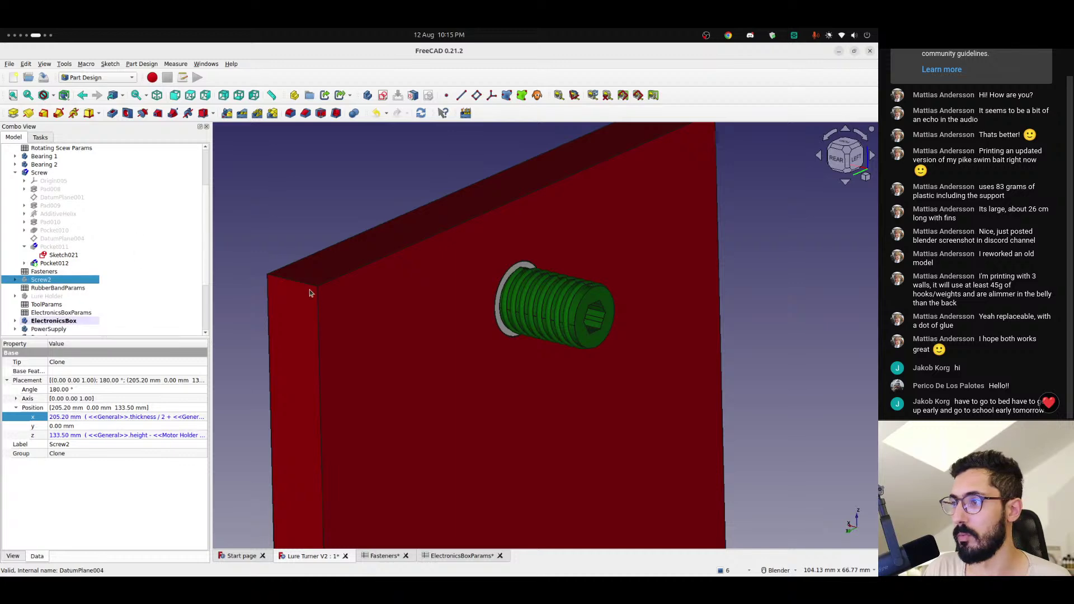
pyautogui.moveTo(309, 292)
pyautogui.mouseDown(button='middle')
pyautogui.moveTo(347, 270)
pyautogui.moveTo(342, 285)
pyautogui.moveTo(262, 302)
pyautogui.moveTo(210, 284)
pyautogui.moveTo(175, 291)
pyautogui.moveTo(182, 302)
pyautogui.mouseUp(button='middle')
pyautogui.scroll(5, 342, 285)
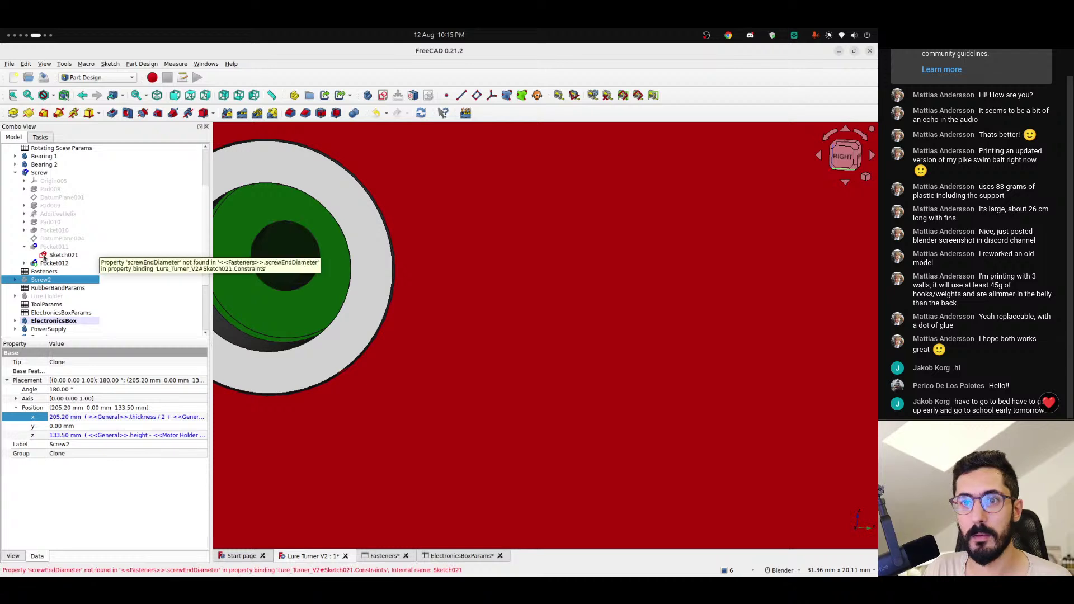
# - Compare the Screw at Pocket011 and at Pocket012 by switching which feature is displayed, ending on Pocket012
pyautogui.click(43, 257)
pyautogui.moveTo(283, 268)
pyautogui.mouseDown(button='middle')
pyautogui.moveTo(244, 283)
pyautogui.moveTo(271, 295)
pyautogui.mouseUp(button='middle')
pyautogui.click(55, 247)
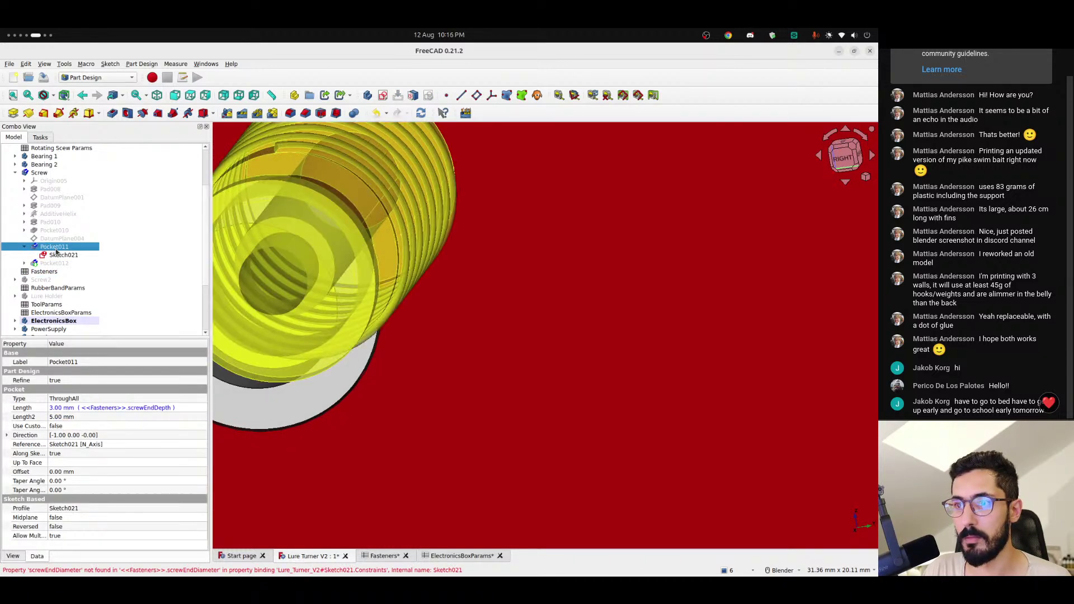
pyautogui.click(65, 257)
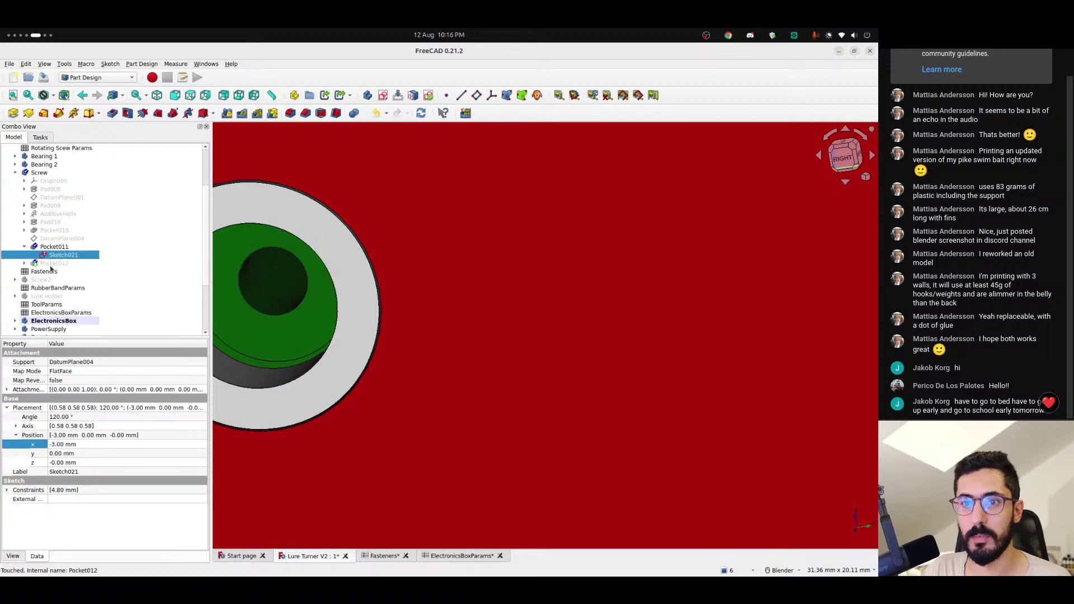
pyautogui.click(62, 262)
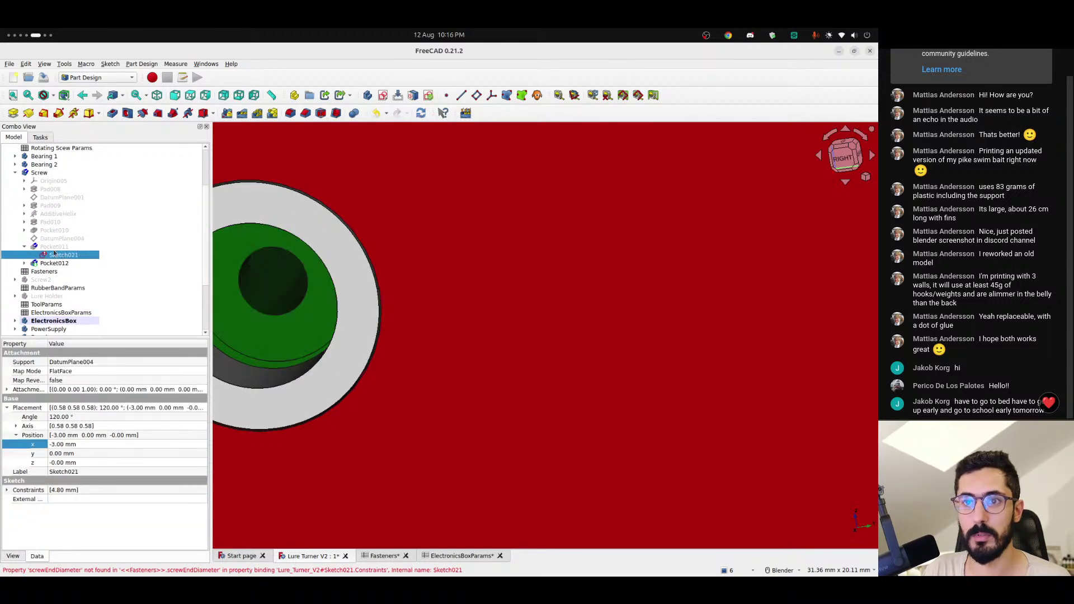
# - Delete Pocket011 from the Screw body despite Pocket012's dependency on it
pyautogui.click(54, 248)
pyautogui.press('Delete')
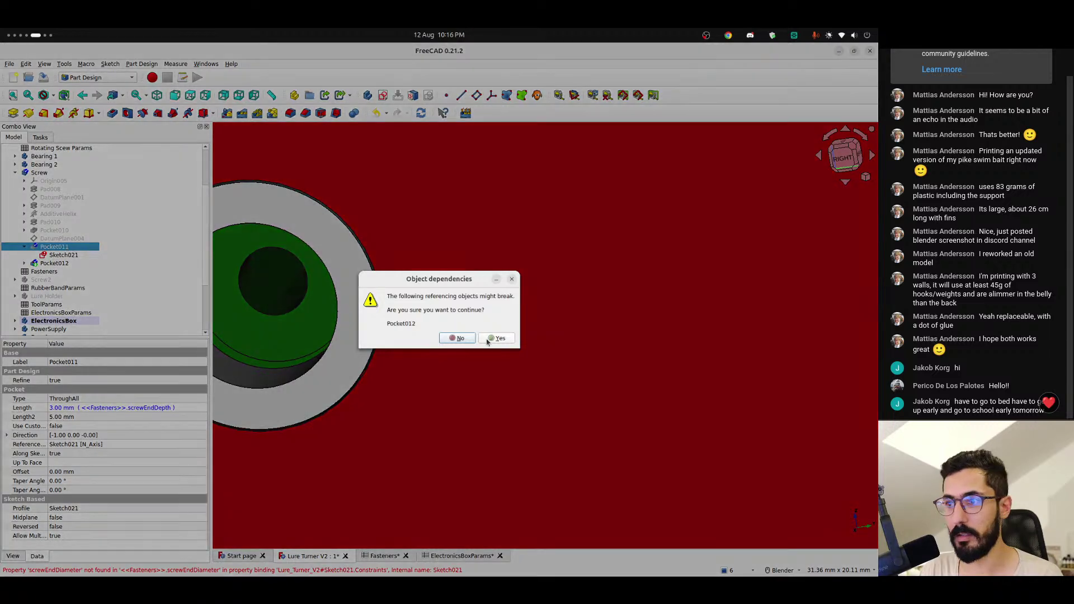
pyautogui.click(496, 338)
# - Open the Screw's Sketch021 for editing and inspect its constrained circle
pyautogui.doubleClick(61, 247)
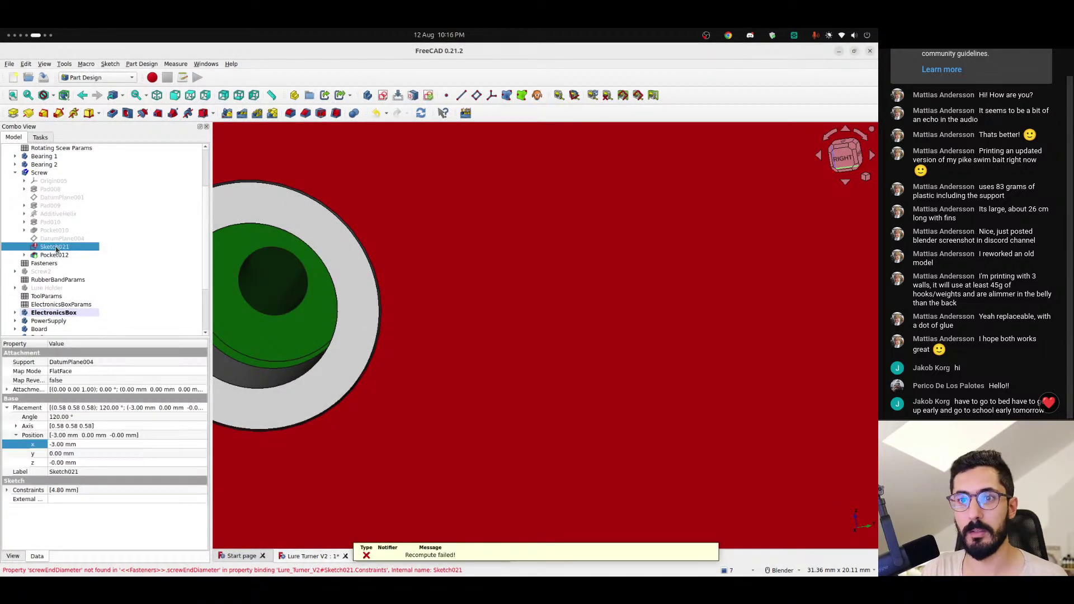
pyautogui.scroll(-3, 344, 252)
pyautogui.scroll(2, 340, 240)
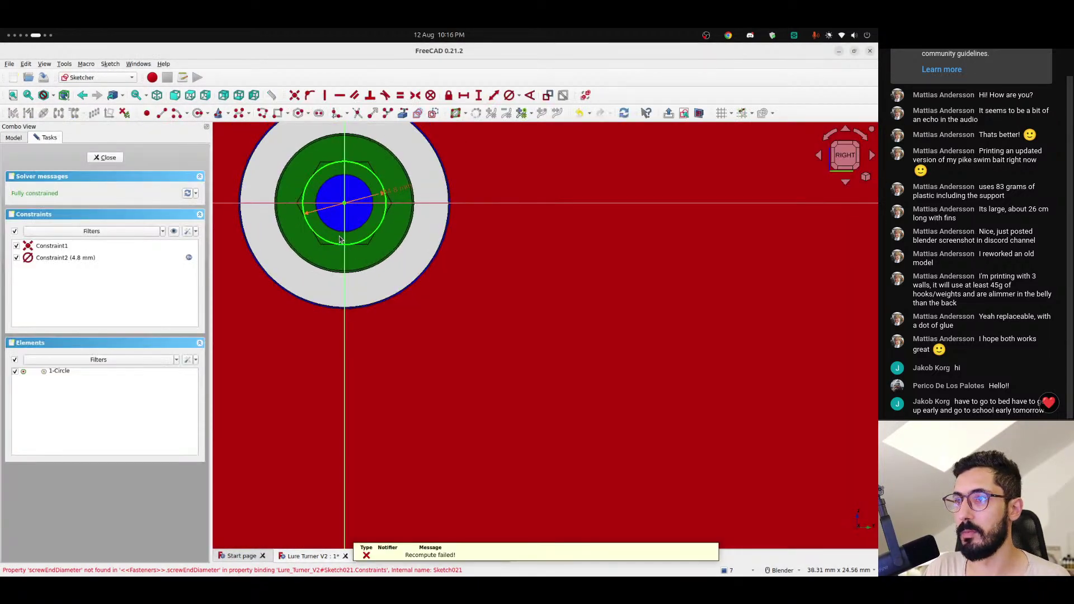
# - Close the sketch editing and delete Sketch021 from the Screw body
pyautogui.click(105, 159)
pyautogui.click(52, 247)
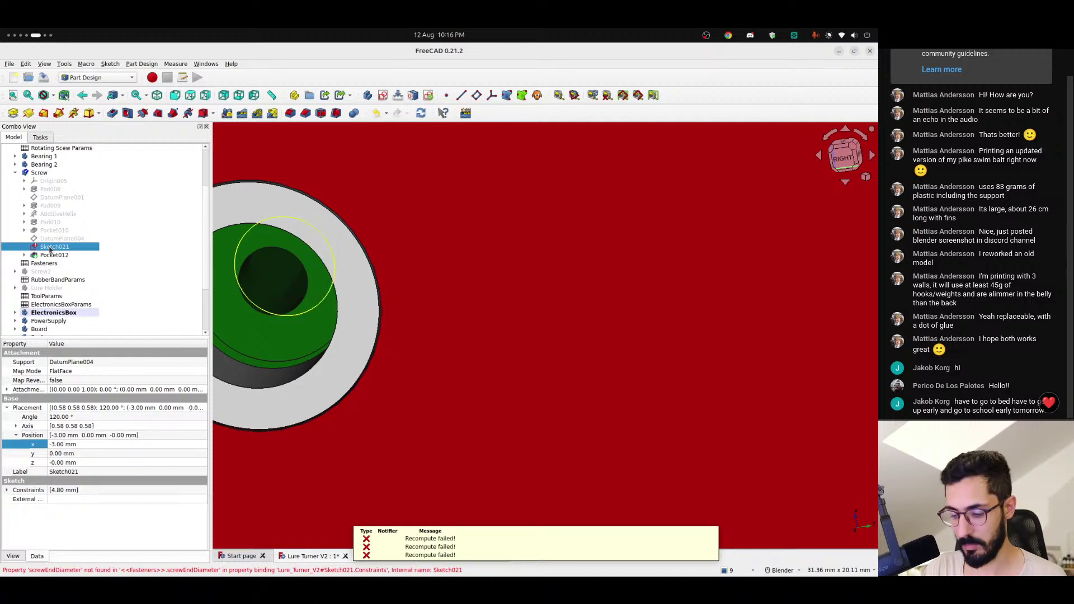
pyautogui.press('Delete')
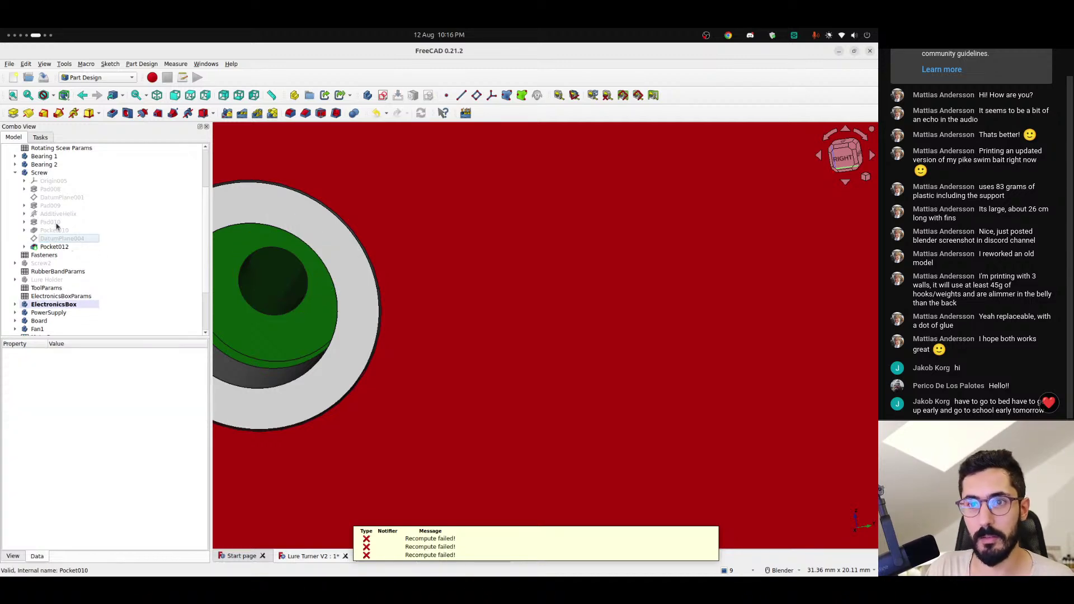
# - Examine both ends of the threaded Screw and the round hole cut by Pocket012 at its outer end
pyautogui.moveTo(294, 280); pyautogui.dragTo(297, 252, button='middle')
pyautogui.scroll(-5, 323, 265)
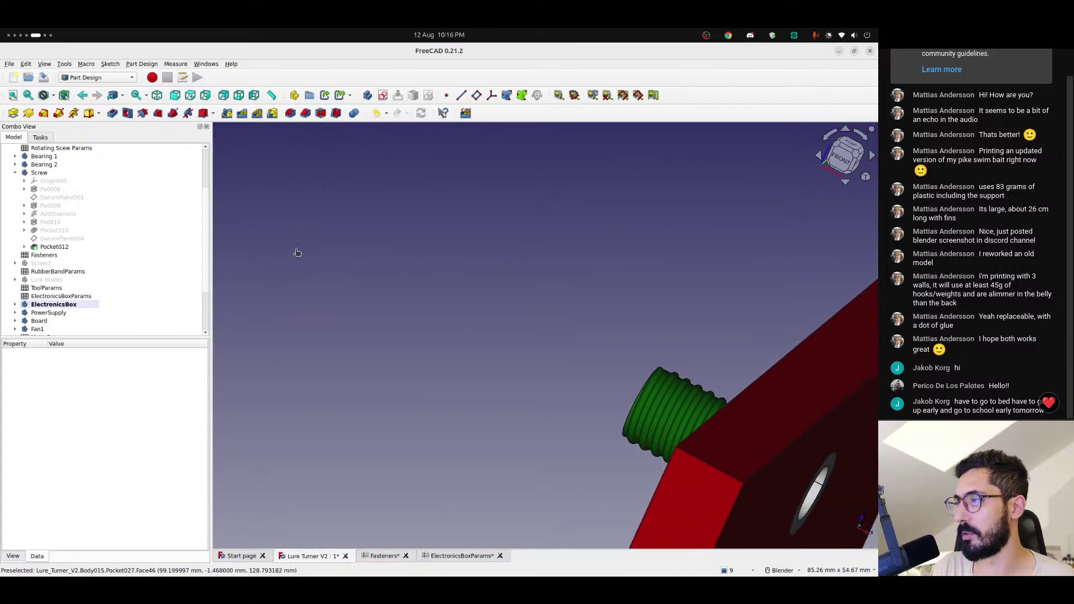
pyautogui.moveTo(660, 409); pyautogui.dragTo(871, 407, button='middle')
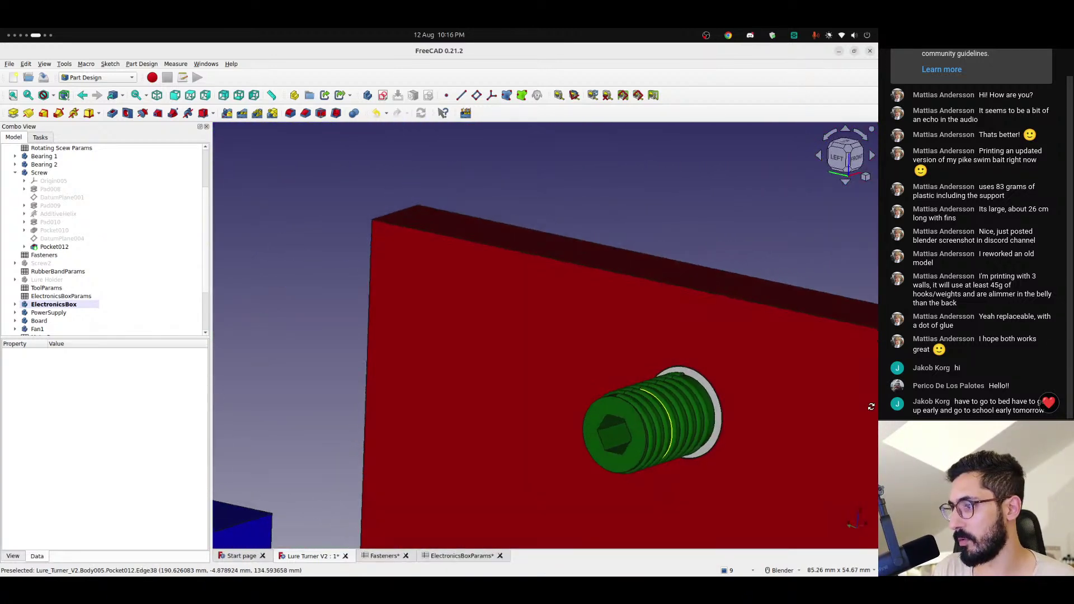
pyautogui.moveTo(615, 431); pyautogui.dragTo(647, 439, button='middle')
pyautogui.scroll(6, 561, 329)
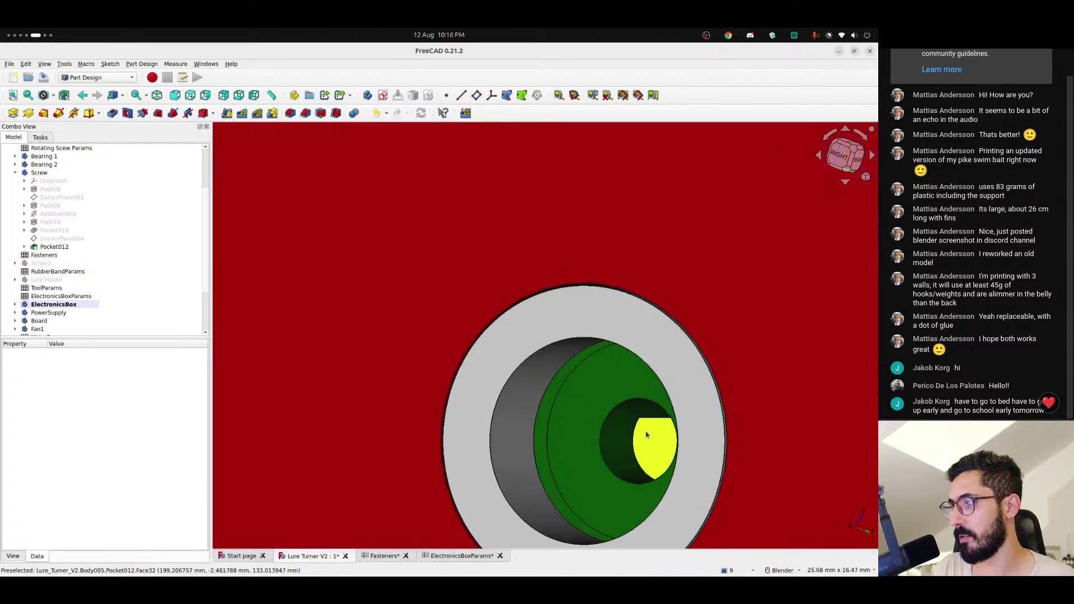
pyautogui.click(620, 414)
pyautogui.scroll(-8, 378, 271)
pyautogui.moveTo(329, 175); pyautogui.dragTo(414, 316, button='middle')
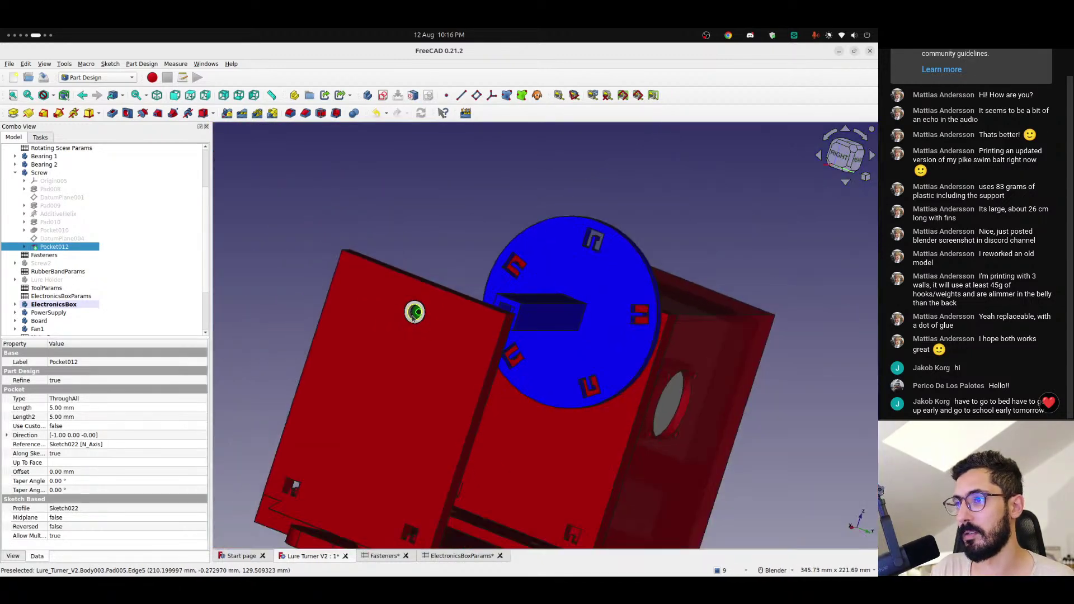
pyautogui.scroll(5, 391, 291)
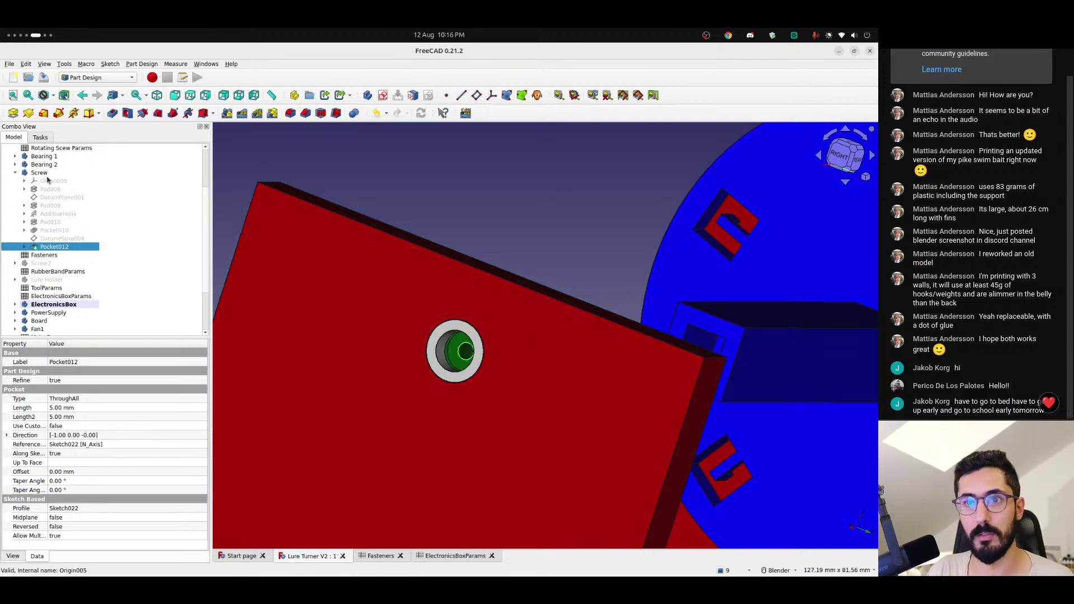
# - Make the Screw the active body and add a 1.6 mm equal-distance chamfer to the rim of its round end hole
pyautogui.rightClick(46, 176)
pyautogui.click(56, 182)
pyautogui.scroll(3, 505, 335)
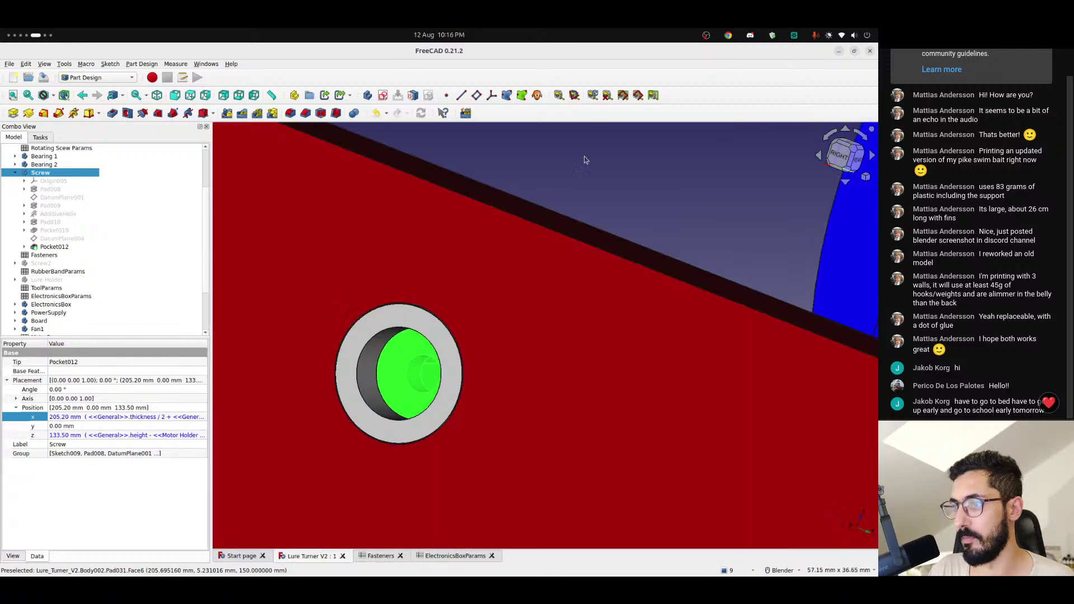
pyautogui.click(412, 366)
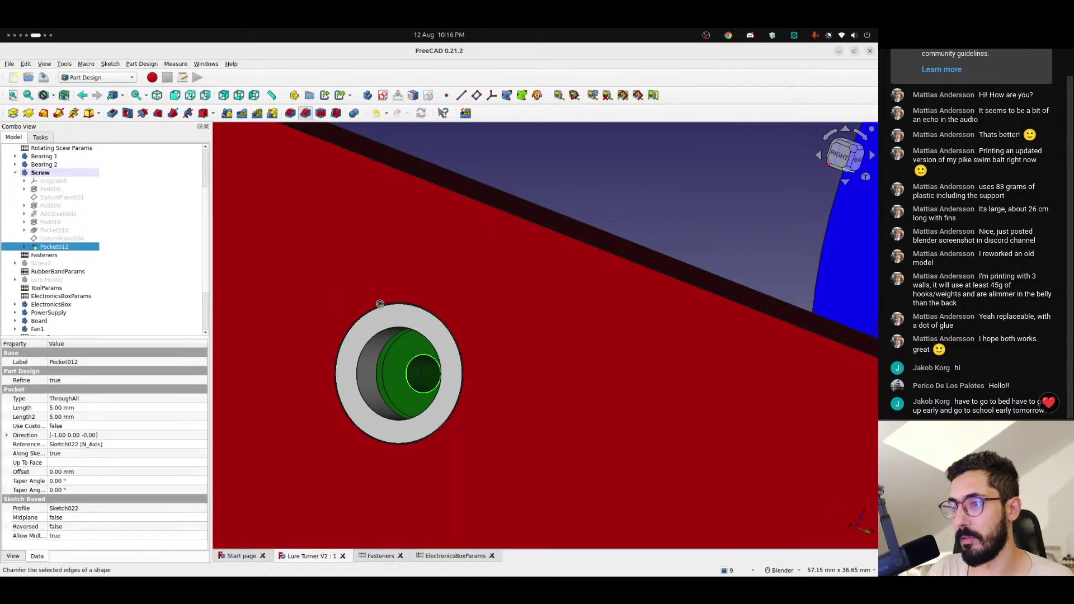
pyautogui.click(305, 113)
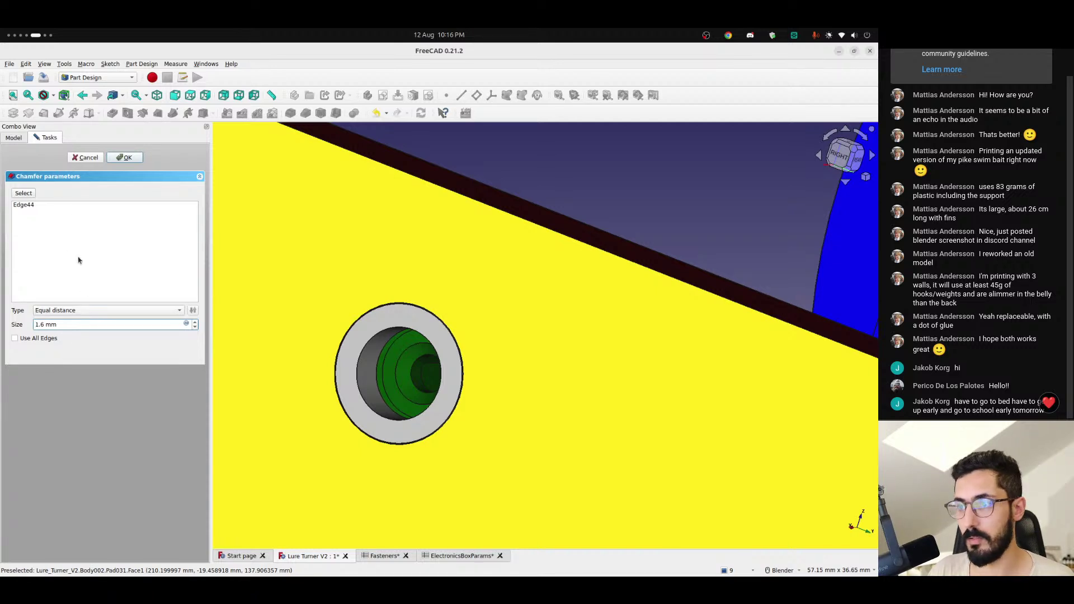
pyautogui.press('Tab')
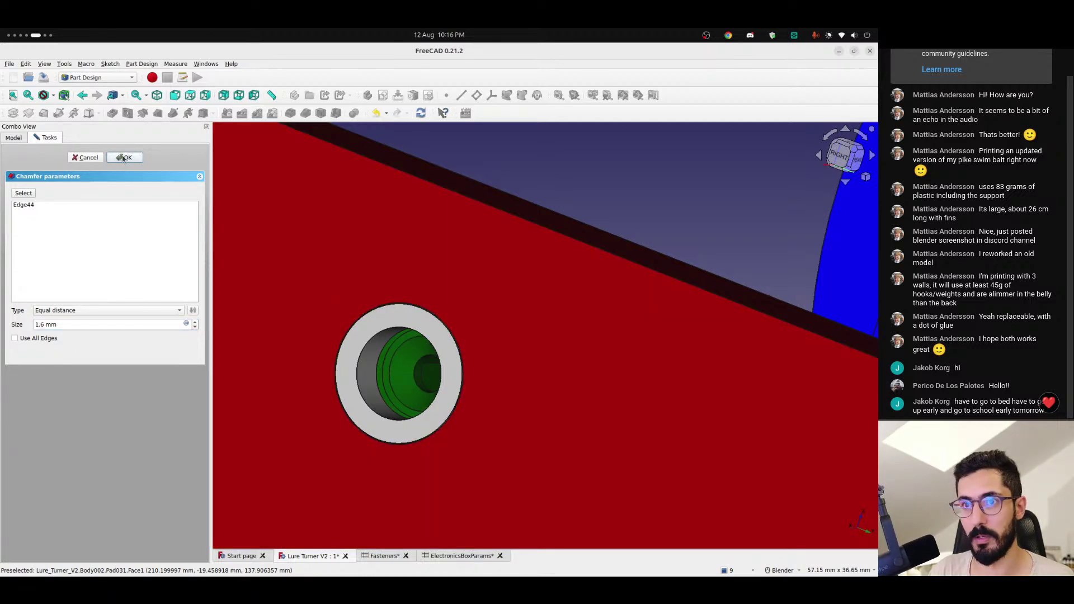
# - Add a counterSunkChamfer parameter with value 1.6 and the matching alias in row 7 of the Fasteners spreadsheet
pyautogui.click(385, 556)
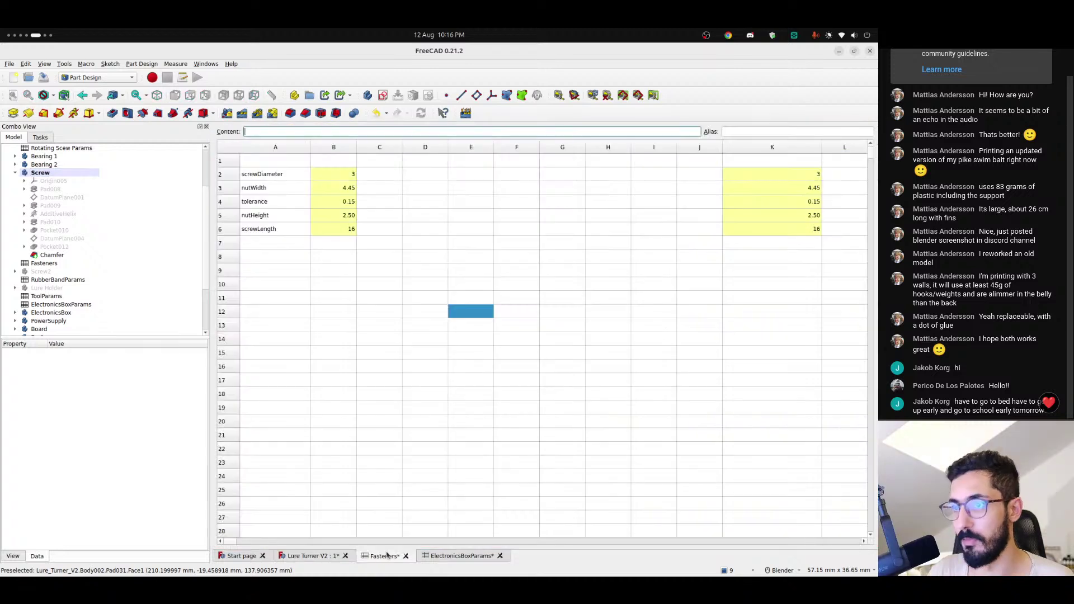
pyautogui.click(263, 248)
pyautogui.write('sc')
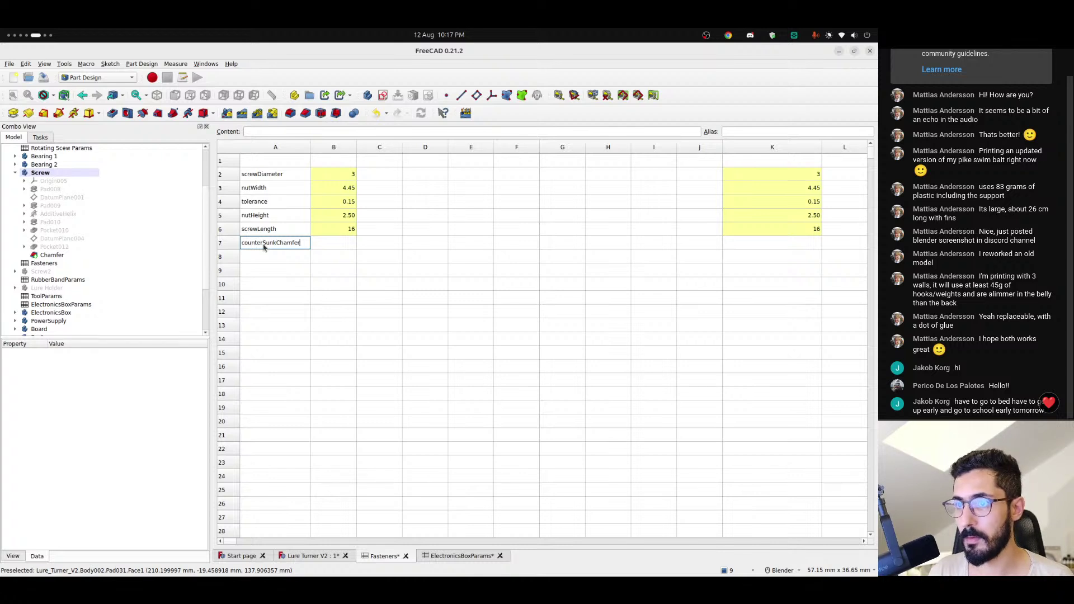
pyautogui.press('Tab')
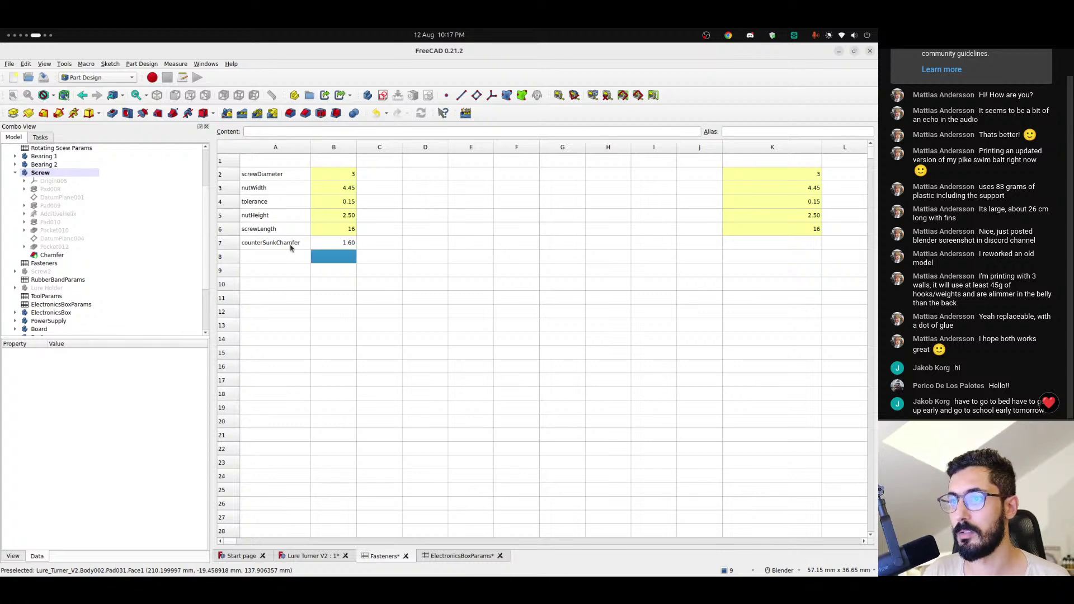
pyautogui.click(340, 246)
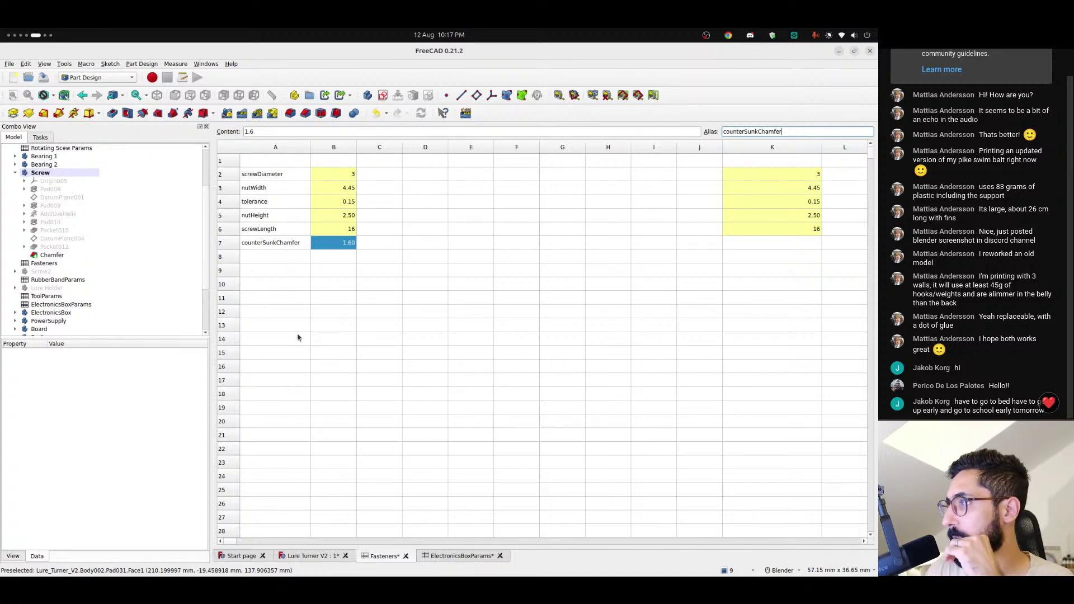
# - Set the size of the Screw's chamfer to the formula <<Fasteners>>.counterSunkChamfer
pyautogui.click(309, 556)
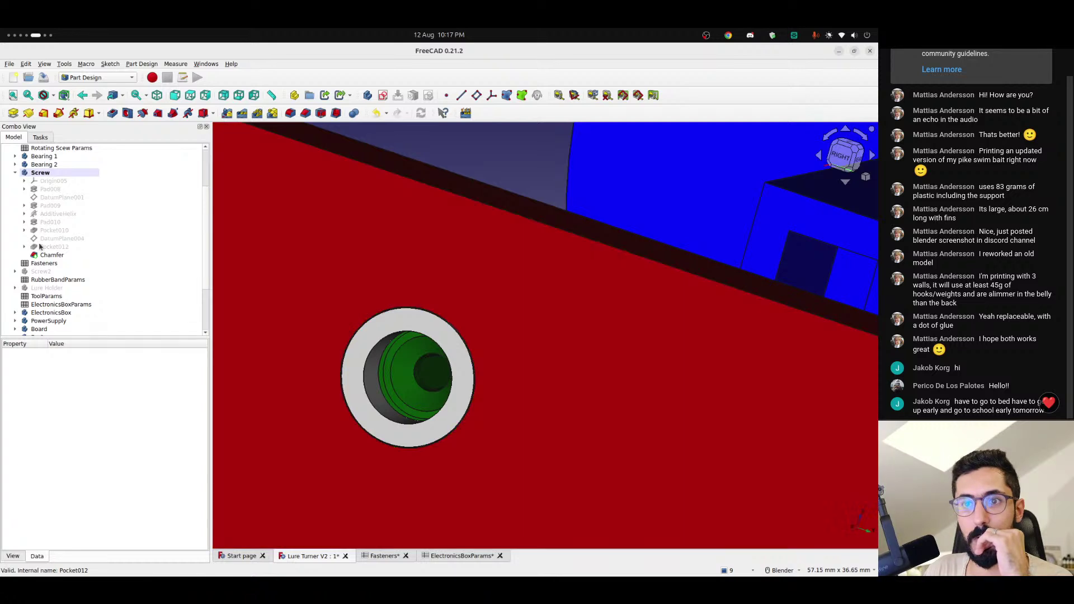
pyautogui.doubleClick(52, 255)
pyautogui.click(187, 324)
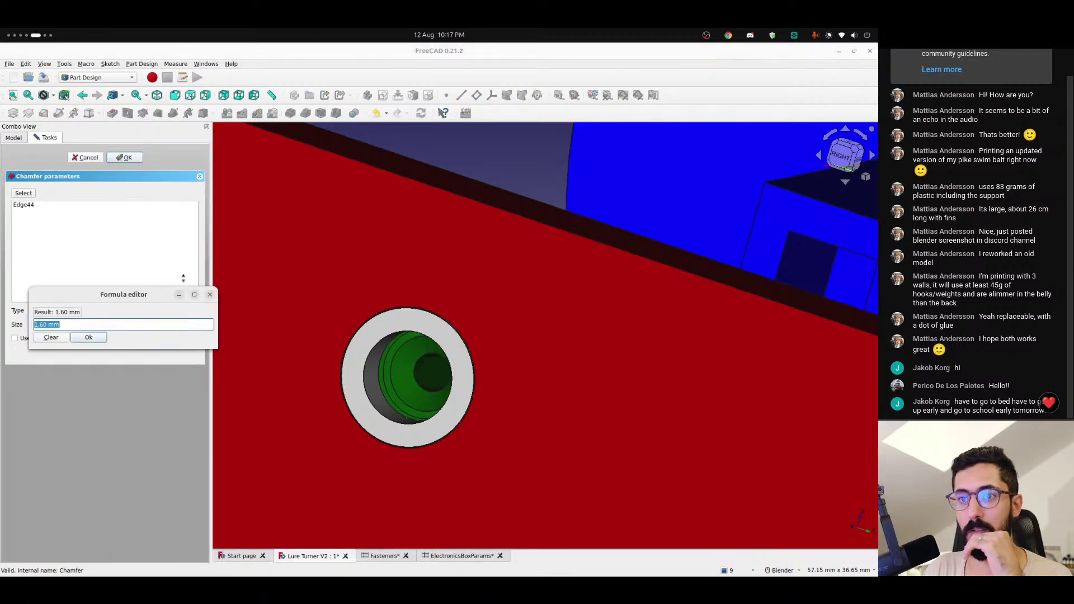
pyautogui.write('<<Fasteners>>.')
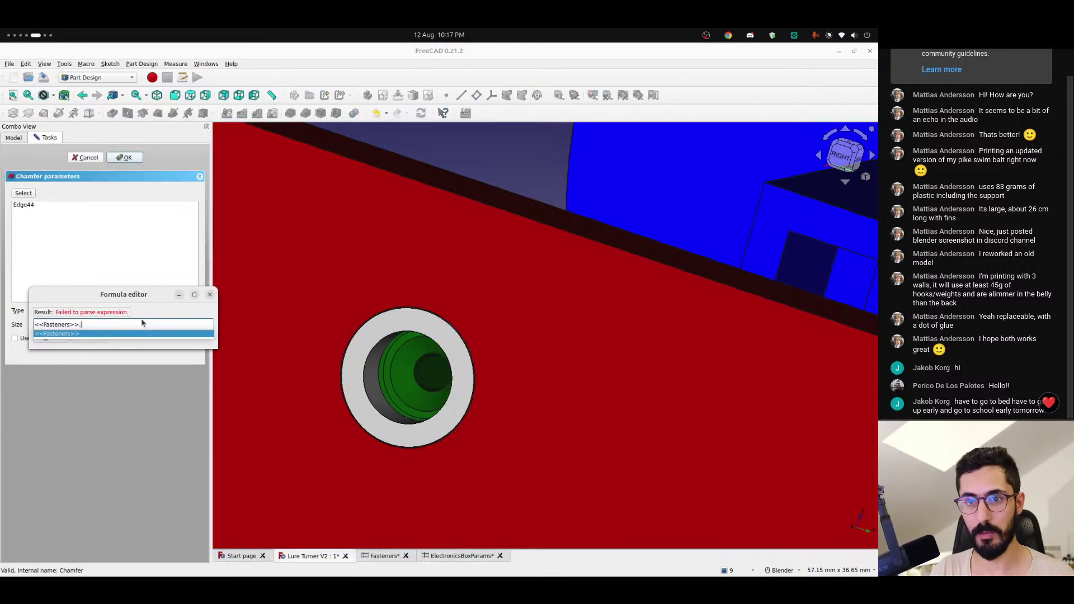
pyautogui.write('cou')
pyautogui.press('Return')
pyautogui.press('Return')
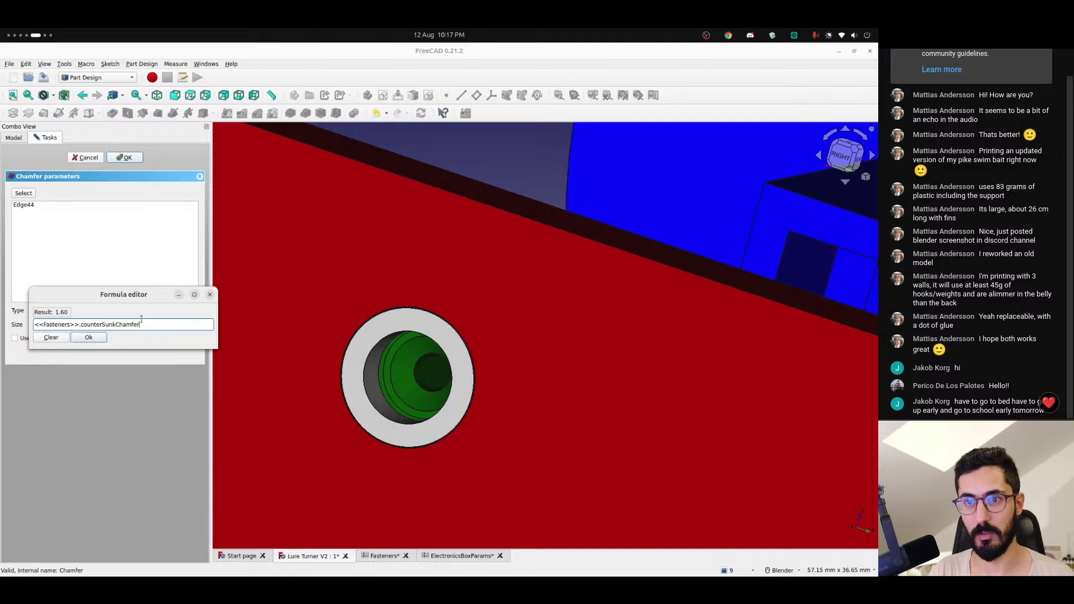
pyautogui.click(131, 160)
# - Collapse the Screw body in the model tree and make the Base Plate the active body
pyautogui.scroll(-1, 70, 230)
pyautogui.scroll(4, 67, 223)
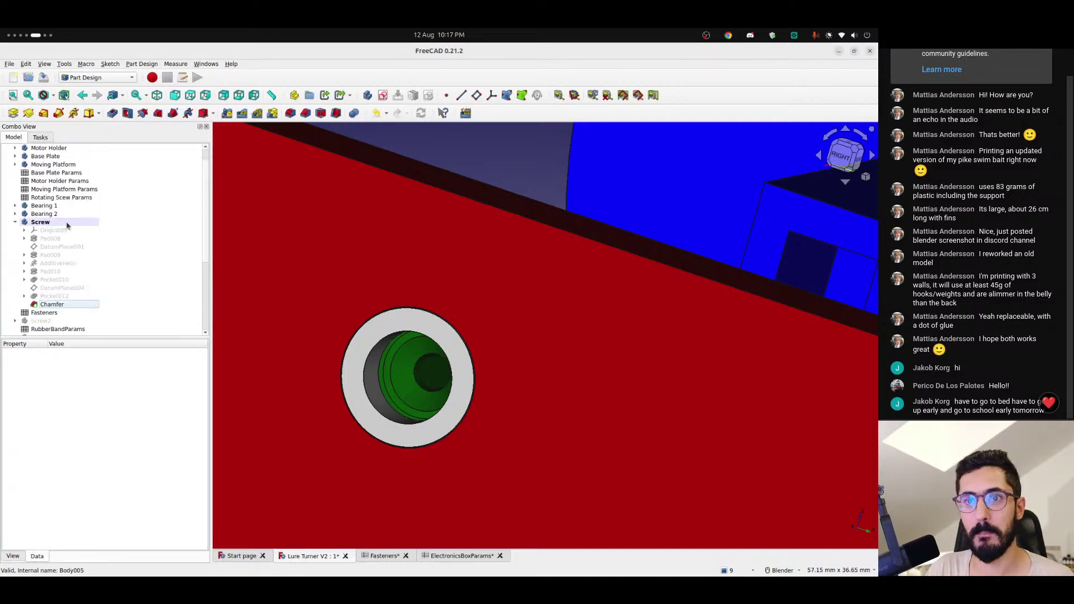
pyautogui.scroll(-5, 360, 293)
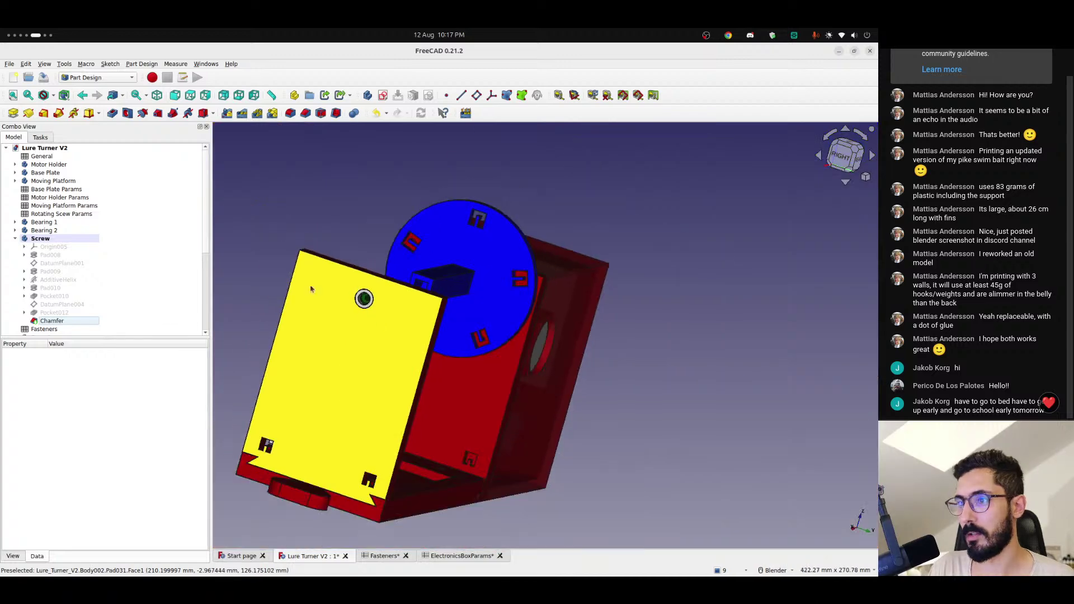
pyautogui.click(12, 240)
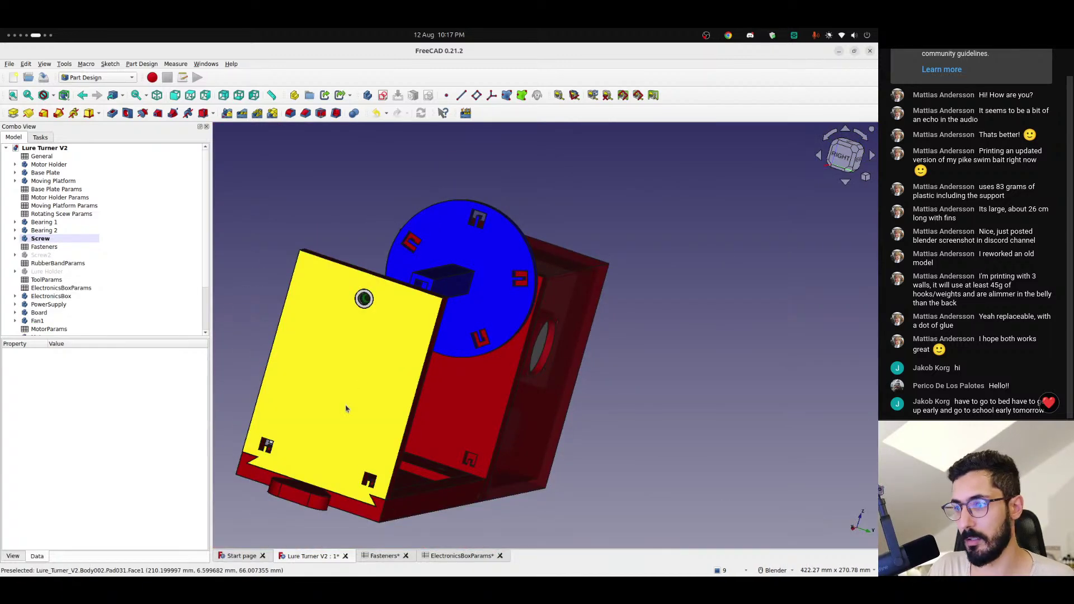
pyautogui.moveTo(346, 409); pyautogui.dragTo(518, 428, button='middle')
pyautogui.keyDown('shift'); pyautogui.moveTo(314, 442); pyautogui.dragTo(515, 267, button='middle'); pyautogui.keyUp('shift')
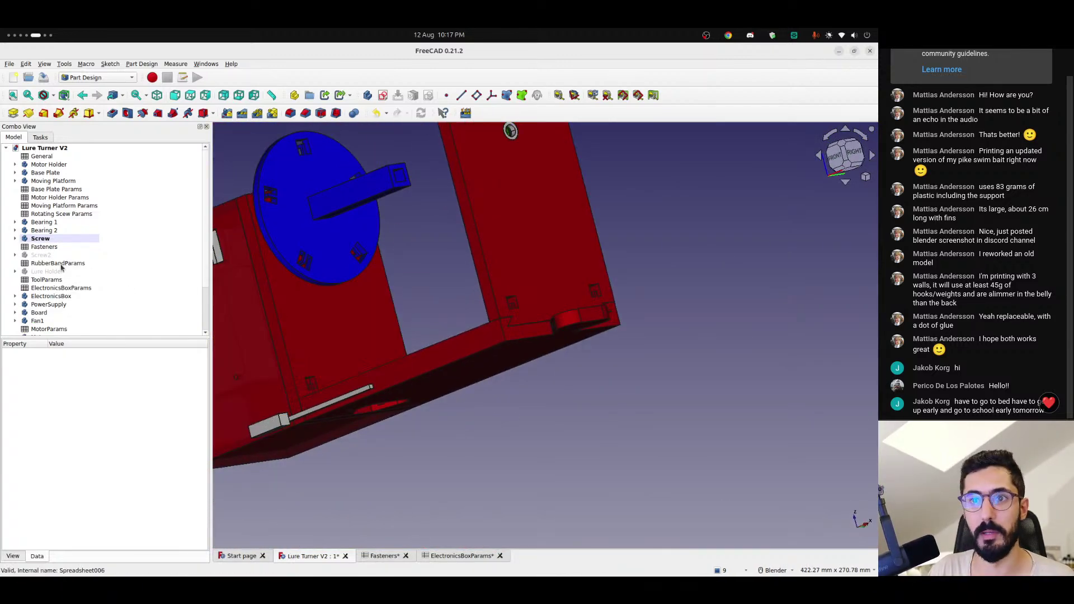
pyautogui.rightClick(48, 174)
pyautogui.click(47, 181)
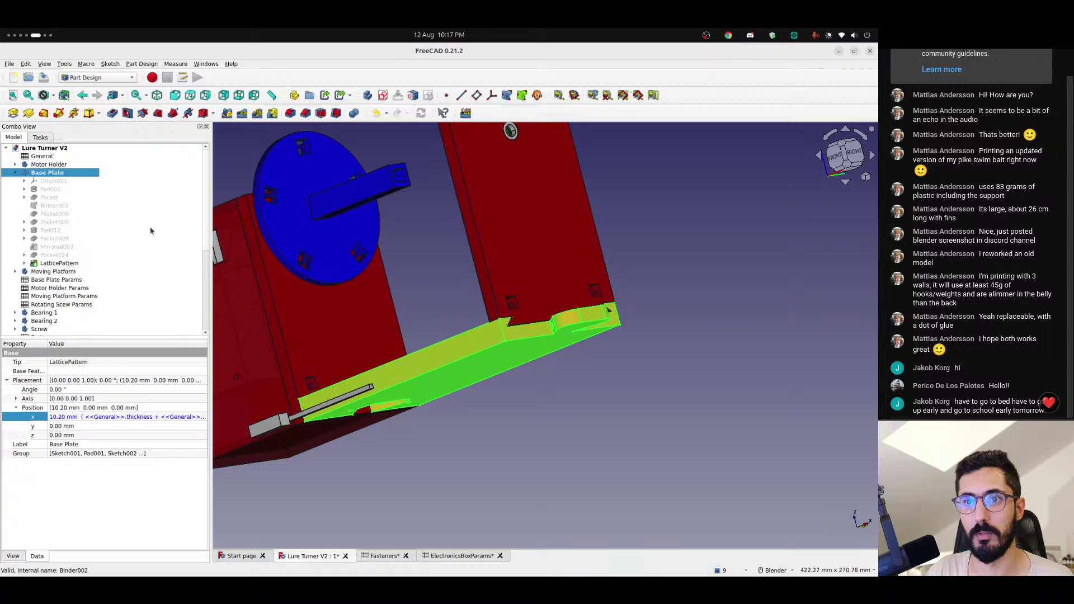
# - Start a chamfer on the rims of the two round screw holes beside the rounded cutout on the Base Plate's underside
pyautogui.click(436, 300)
pyautogui.moveTo(420, 369); pyautogui.dragTo(431, 244, button='middle')
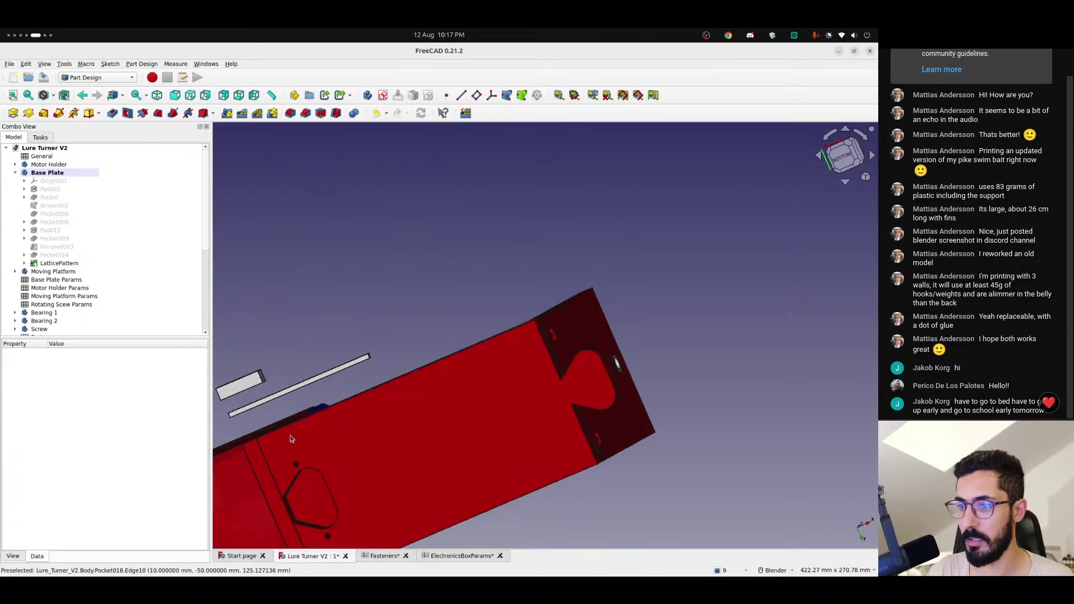
pyautogui.scroll(6, 493, 318)
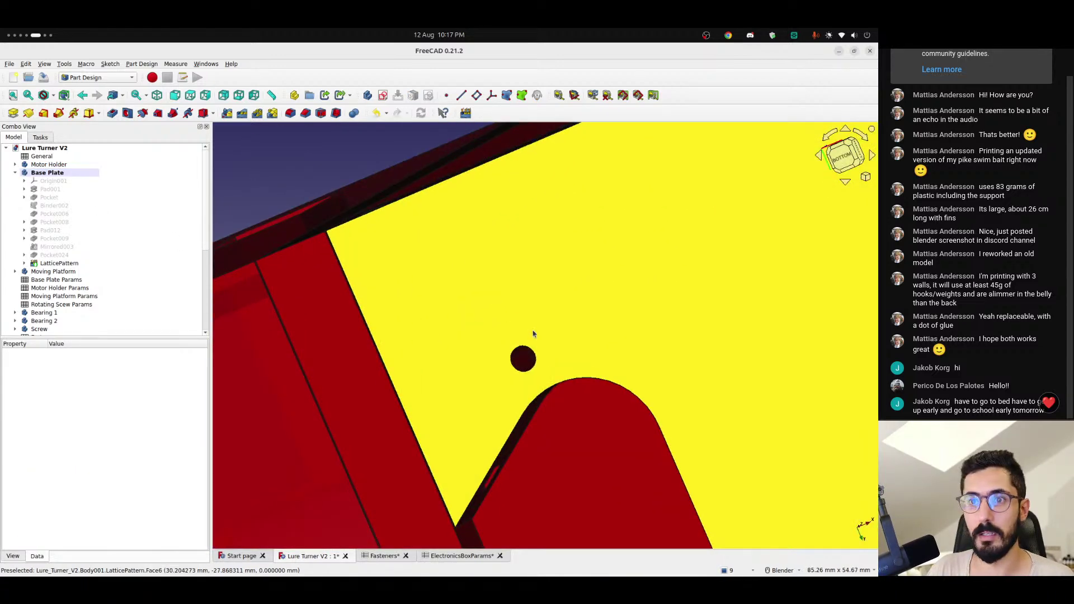
pyautogui.keyDown('shift'); pyautogui.moveTo(533, 334); pyautogui.dragTo(541, 249, button='middle'); pyautogui.keyUp('shift')
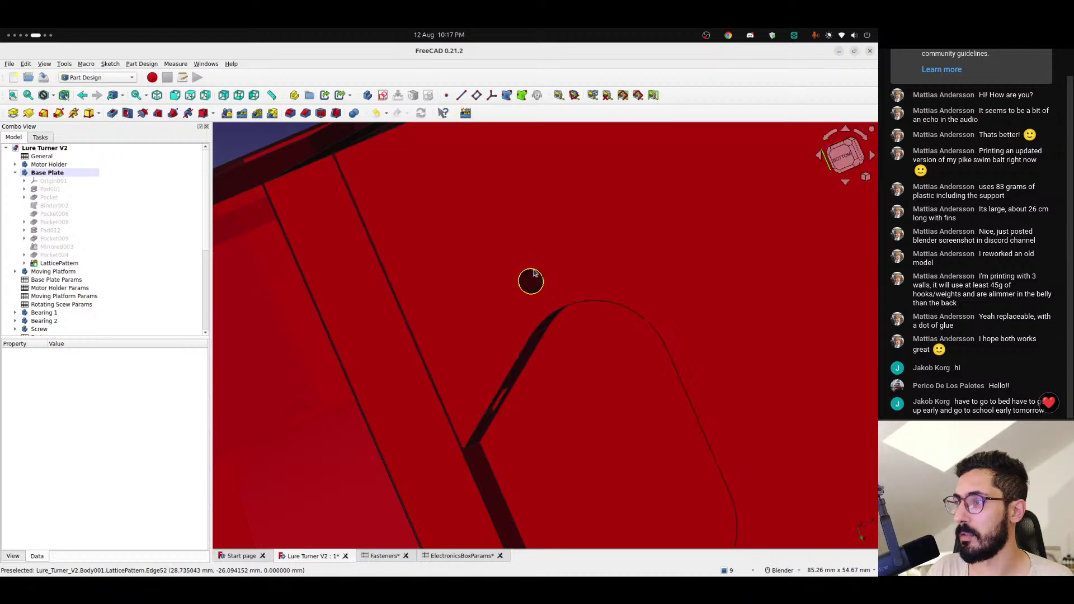
pyautogui.click(533, 268)
pyautogui.keyDown('shift'); pyautogui.moveTo(631, 416); pyautogui.dragTo(494, 304, button='middle'); pyautogui.keyUp('shift')
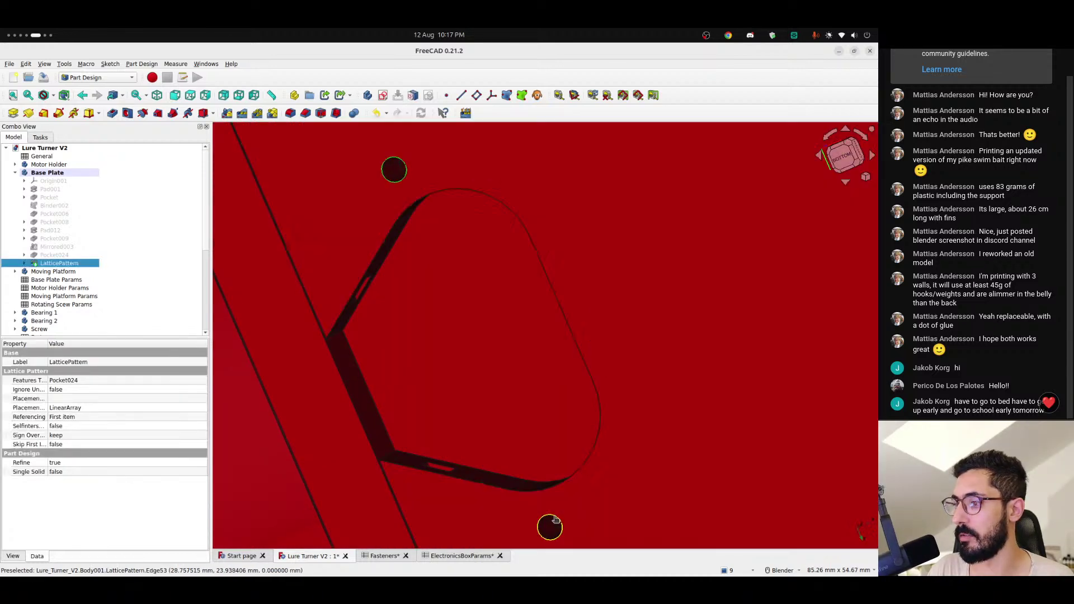
pyautogui.click(553, 519)
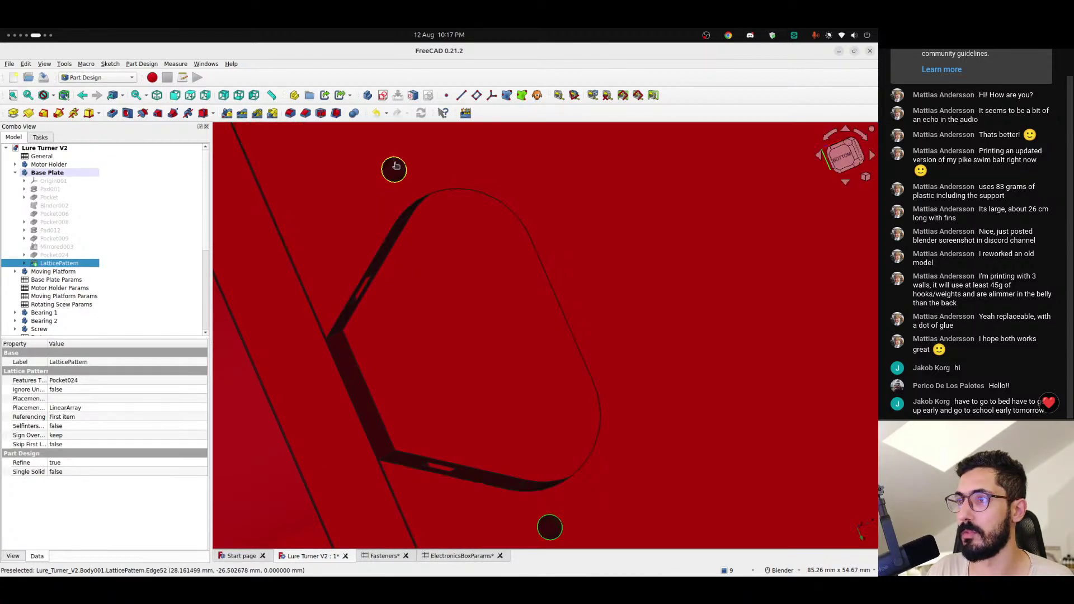
pyautogui.keyDown('ctrl'); pyautogui.click(394, 159); pyautogui.keyUp('ctrl')
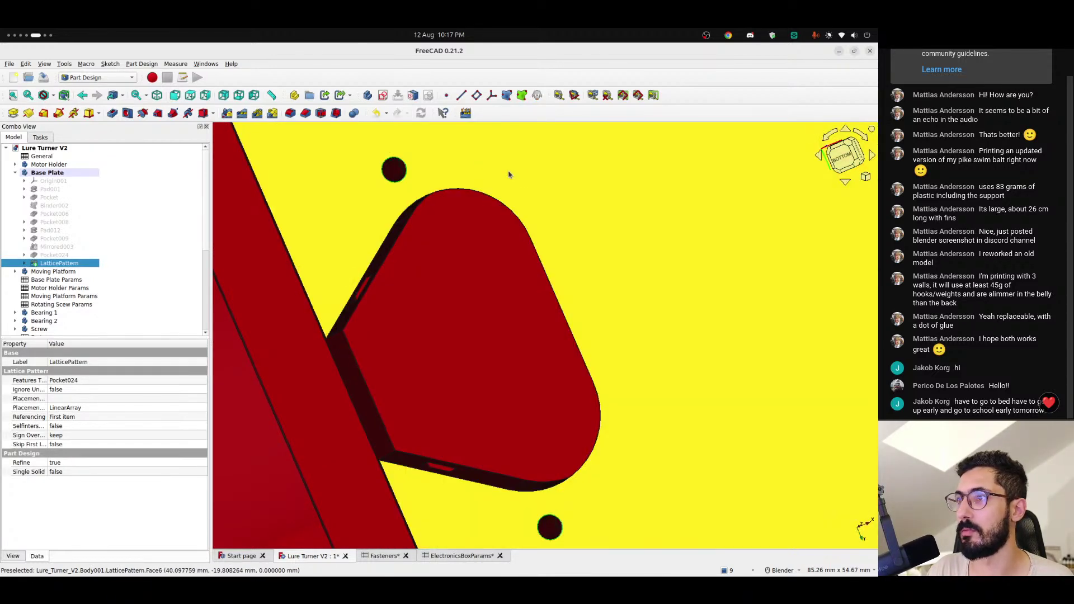
pyautogui.click(305, 113)
# - Set the size of the Base Plate's screw-hole chamfer to <<Fasteners>>.counterSunkChamfer and accept it
pyautogui.click(188, 323)
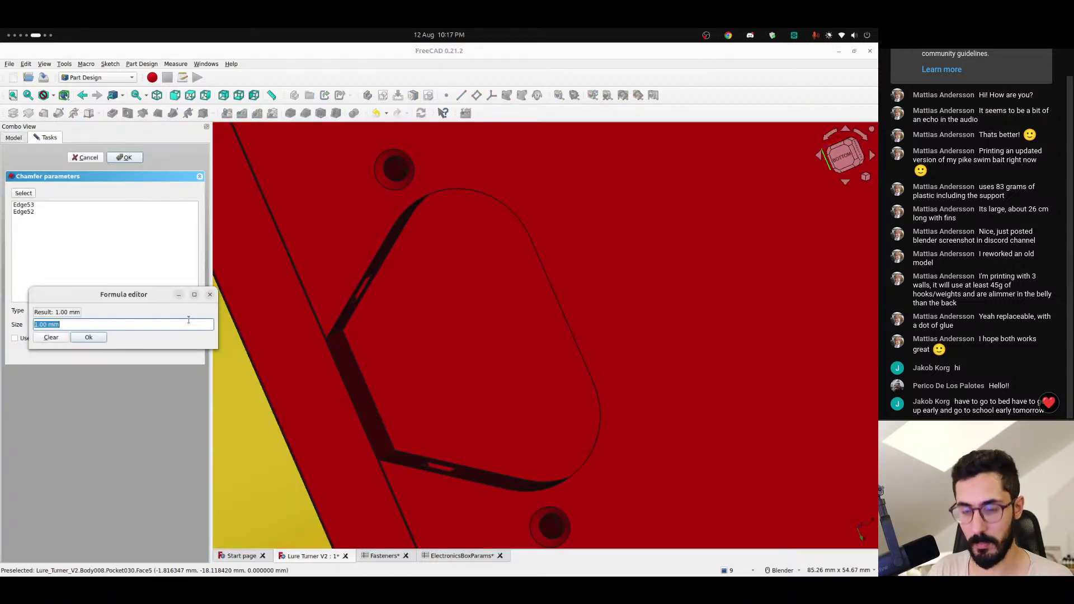
pyautogui.write('<<fas')
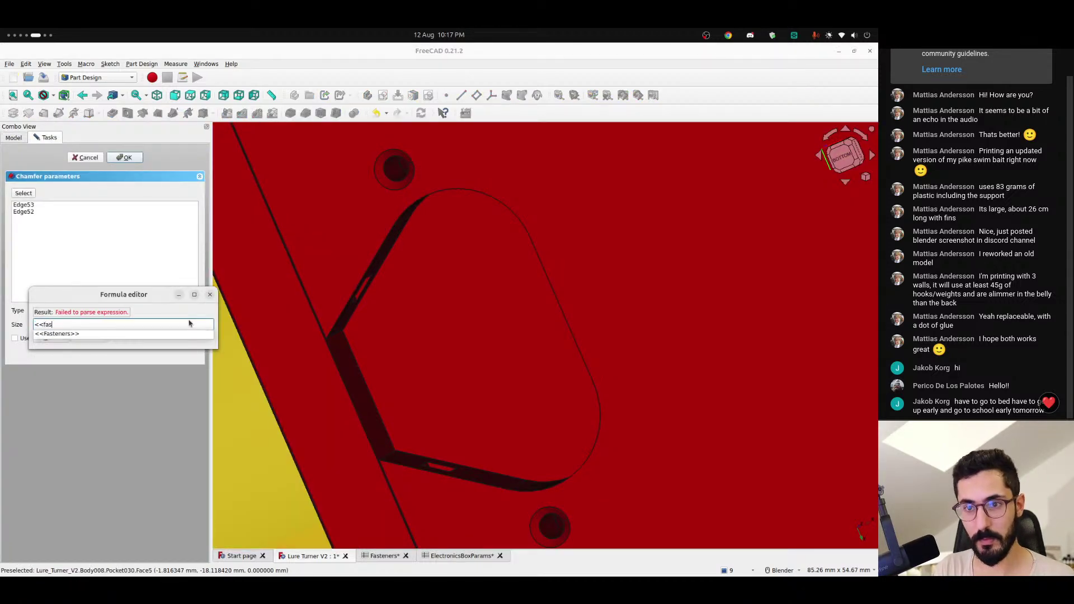
pyautogui.write('countersinkChamfer')
pyautogui.press('Down')
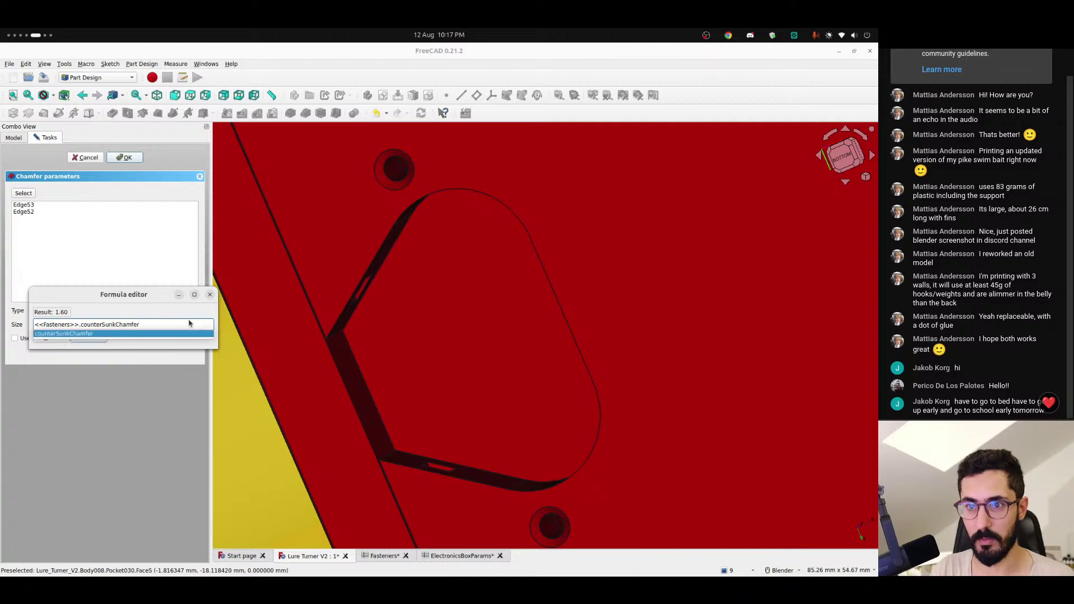
pyautogui.press('Return')
pyautogui.press('Return')
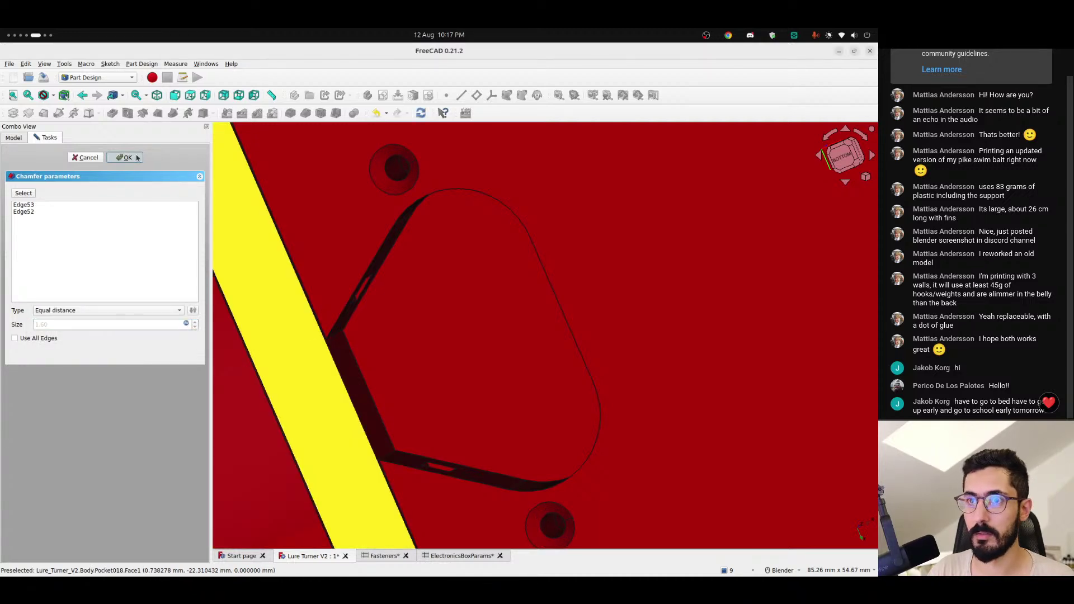
pyautogui.click(137, 158)
pyautogui.scroll(-8, 409, 222)
pyautogui.keyDown('shift'); pyautogui.moveTo(428, 216); pyautogui.dragTo(235, 207, button='middle'); pyautogui.keyUp('shift')
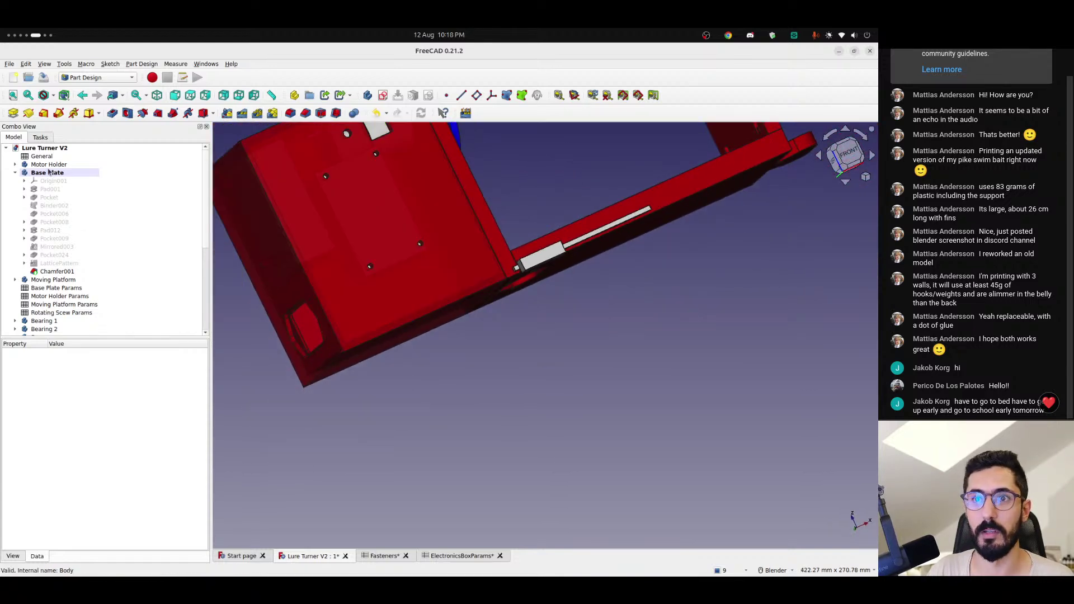
# - Make the ElectronicsBox the active body
pyautogui.scroll(-3, 87, 273)
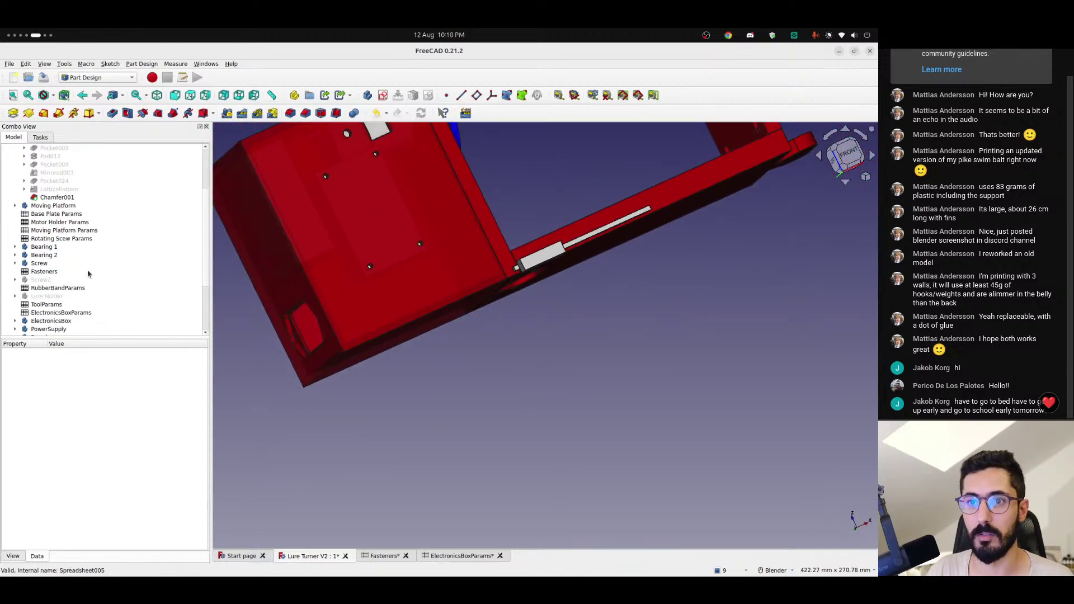
pyautogui.rightClick(54, 324)
pyautogui.click(171, 323)
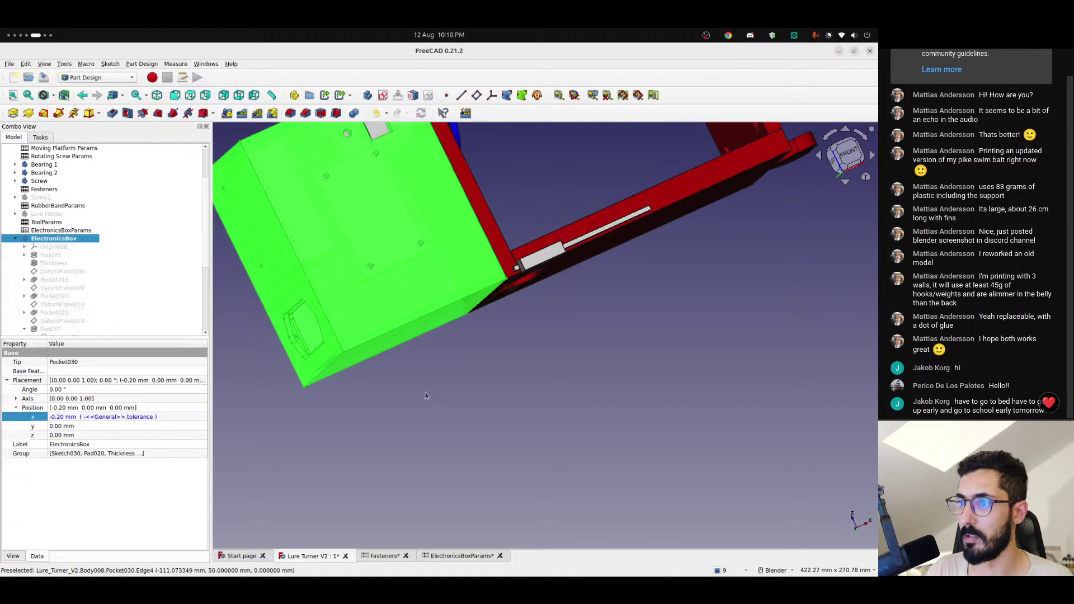
# - Start a 1.6 mm chamfer on the rims of the ElectronicsBox's four front holes, two side holes and four holes around the fan opening
pyautogui.click(425, 396)
pyautogui.click(420, 243)
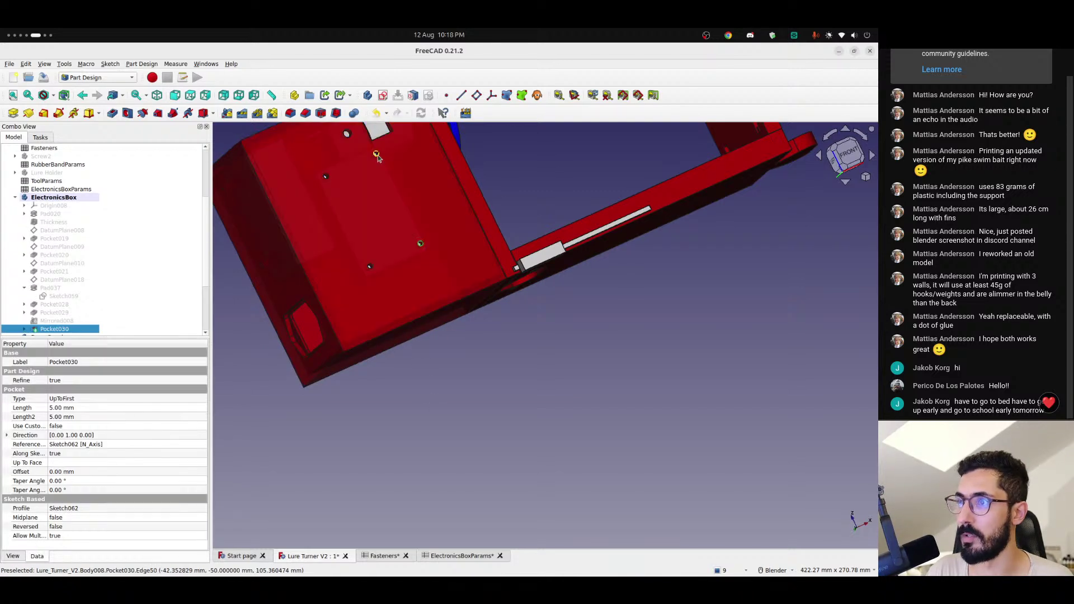
pyautogui.keyDown('ctrl'); pyautogui.click(376, 155); pyautogui.keyUp('ctrl')
pyautogui.keyDown('ctrl'); pyautogui.click(326, 176); pyautogui.keyUp('ctrl')
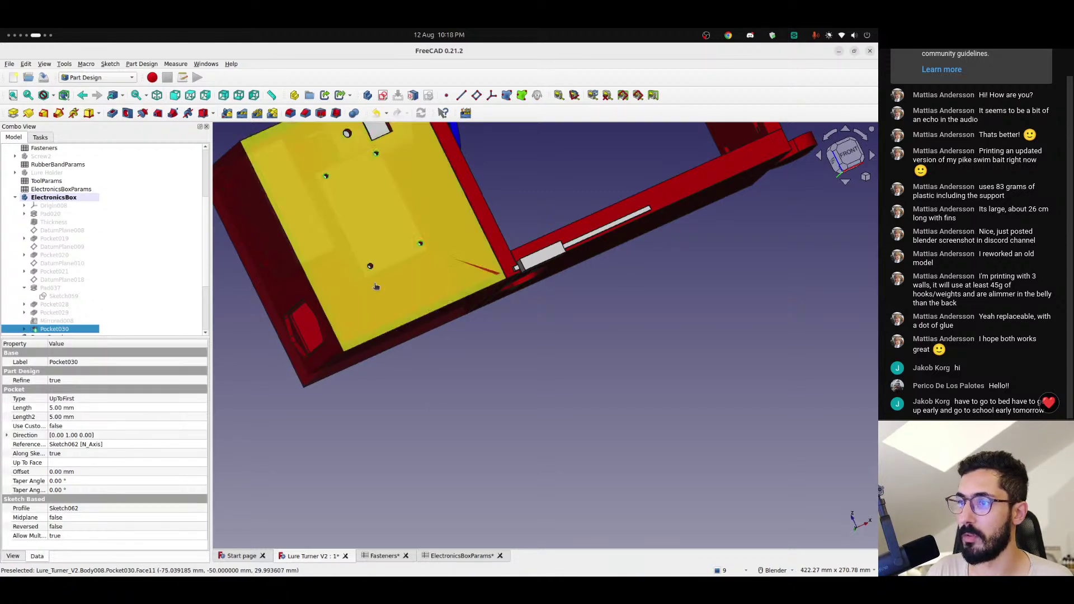
pyautogui.moveTo(370, 269); pyautogui.dragTo(237, 252, button='middle')
pyautogui.keyDown('ctrl'); pyautogui.click(237, 250); pyautogui.keyUp('ctrl')
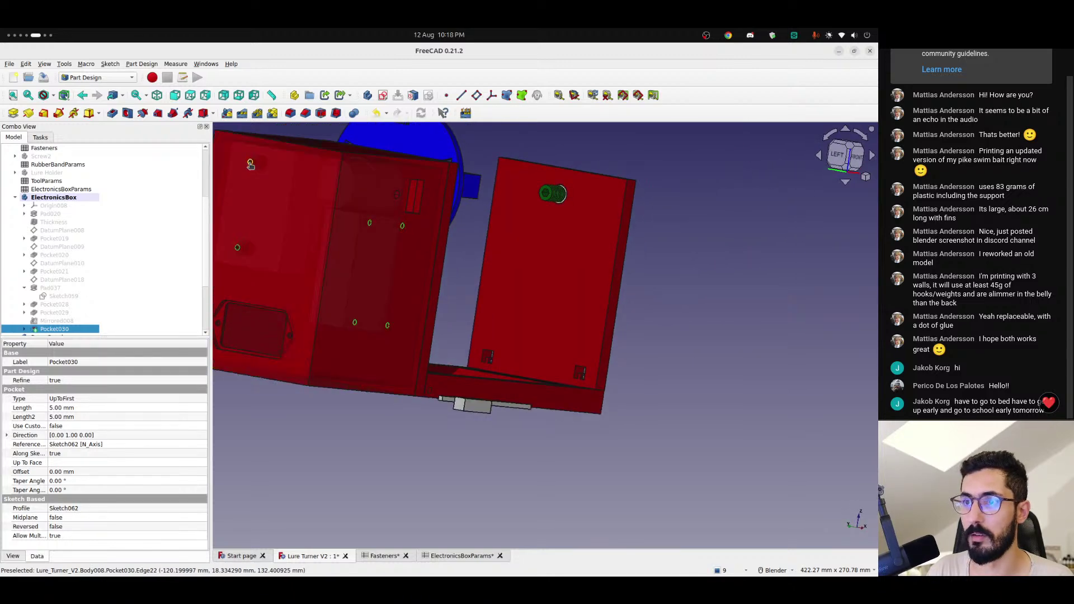
pyautogui.moveTo(251, 165); pyautogui.dragTo(384, 293, button='middle')
pyautogui.scroll(3, 356, 309)
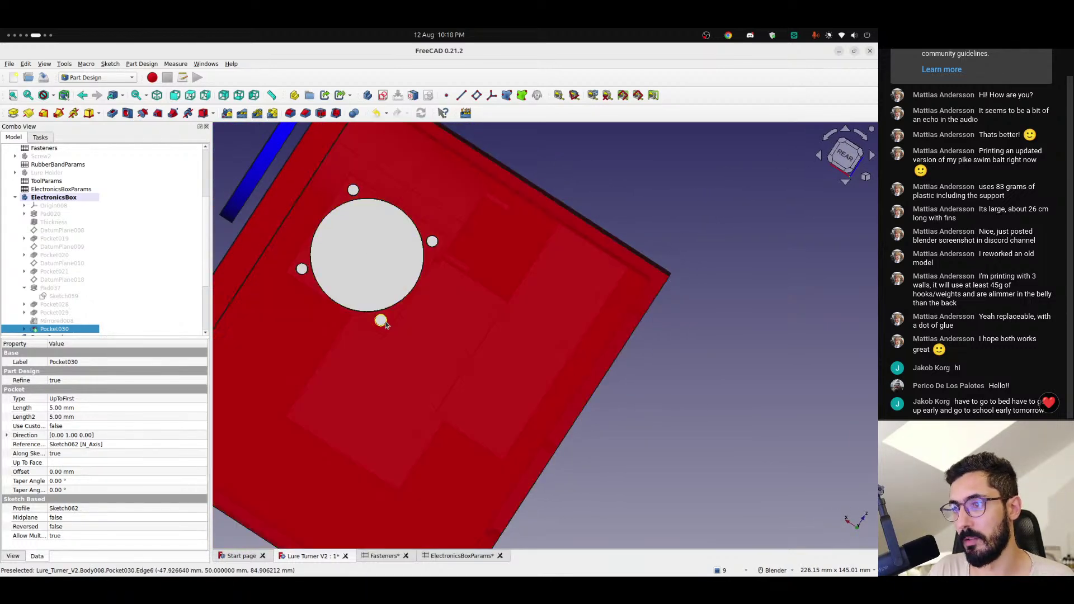
pyautogui.click(385, 323)
pyautogui.keyDown('ctrl'); pyautogui.click(433, 247); pyautogui.keyUp('ctrl')
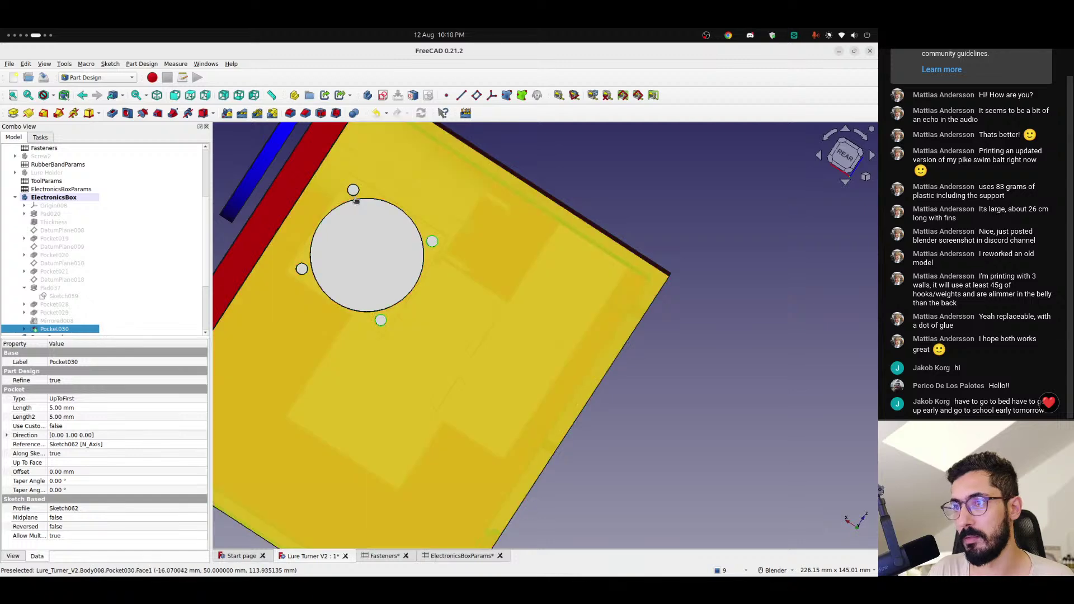
pyautogui.keyDown('ctrl'); pyautogui.click(353, 194); pyautogui.keyUp('ctrl')
pyautogui.keyDown('ctrl'); pyautogui.click(302, 270); pyautogui.keyUp('ctrl')
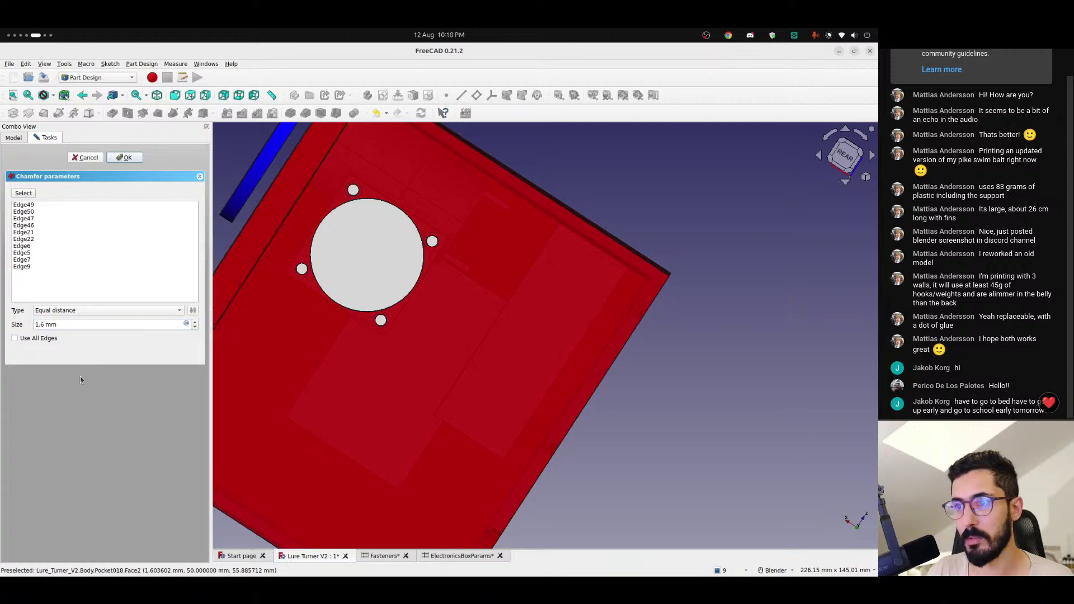
# - Remove the rims of the four screw holes around the fan opening from the chamfer's edge selection
pyautogui.moveTo(263, 347); pyautogui.dragTo(328, 273, button='middle')
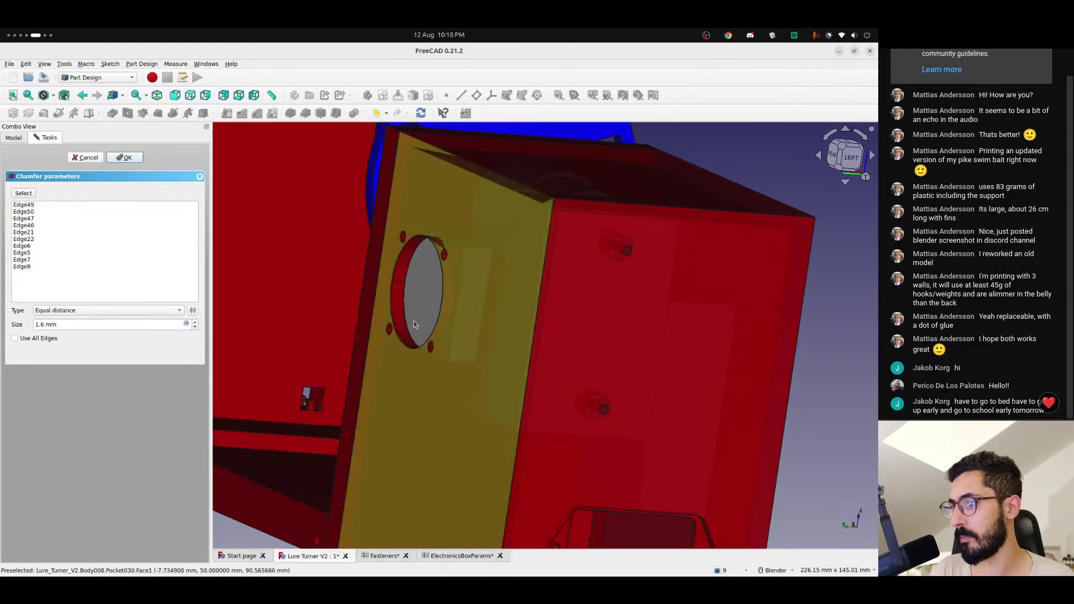
pyautogui.scroll(-6, 537, 420)
pyautogui.scroll(5, 553, 472)
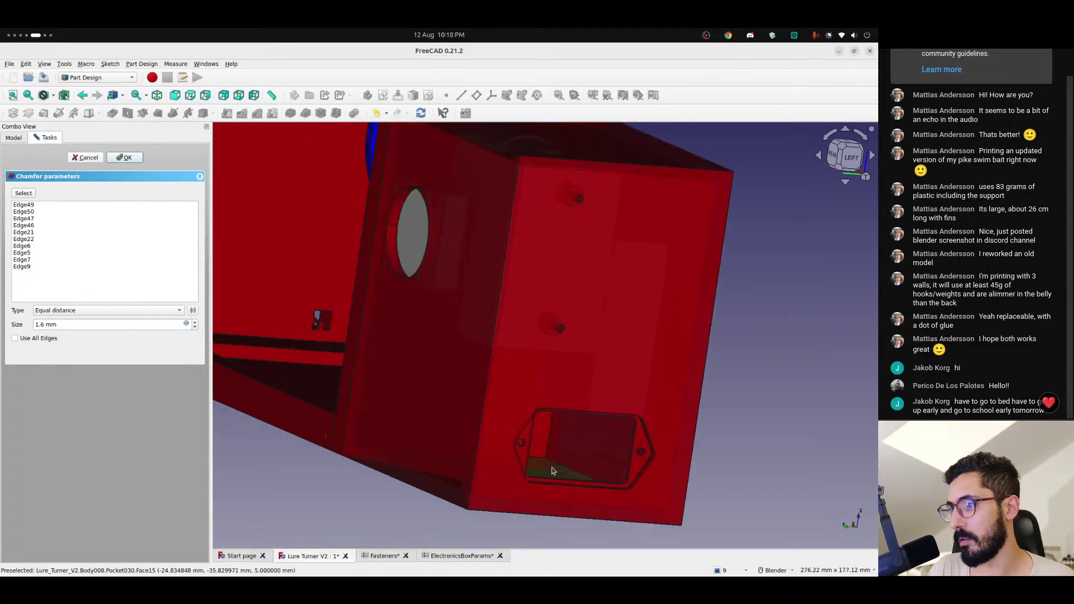
pyautogui.click(24, 193)
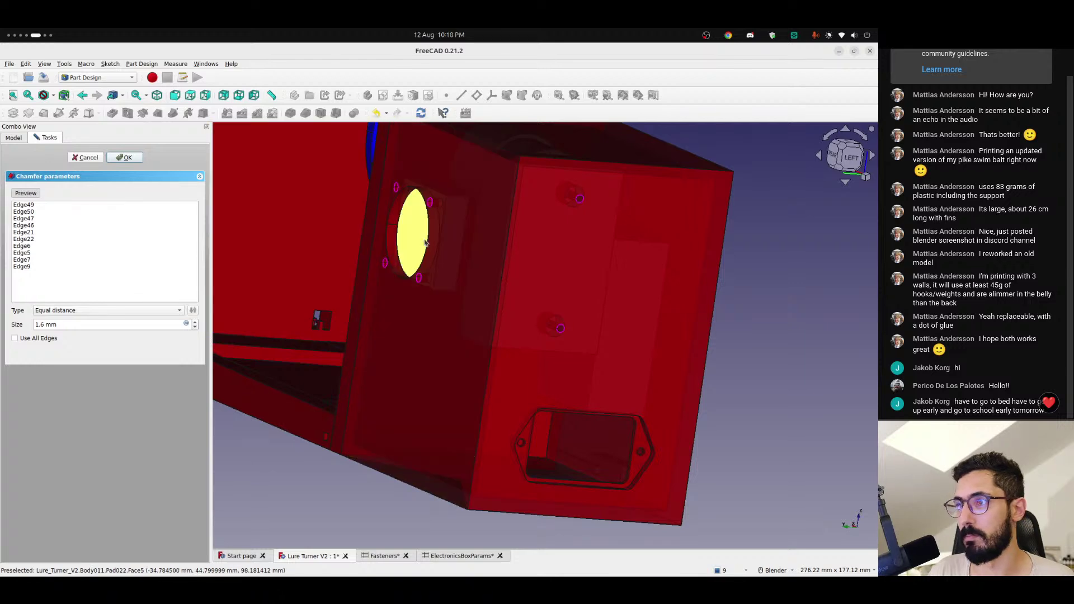
pyautogui.moveTo(427, 240); pyautogui.dragTo(465, 247, button='middle')
pyautogui.click(444, 213)
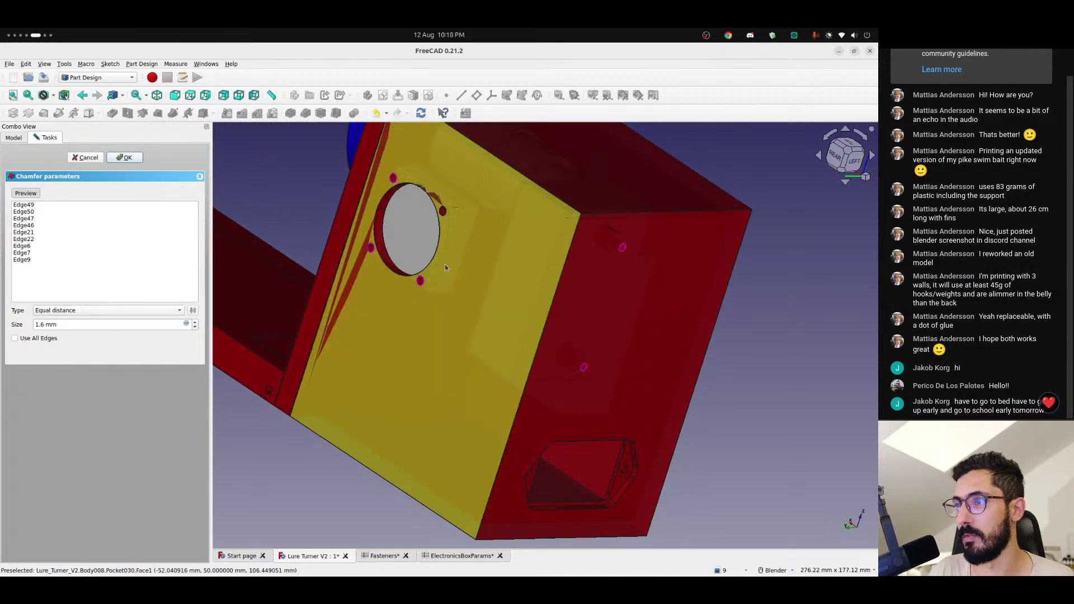
pyautogui.click(420, 281)
pyautogui.click(394, 178)
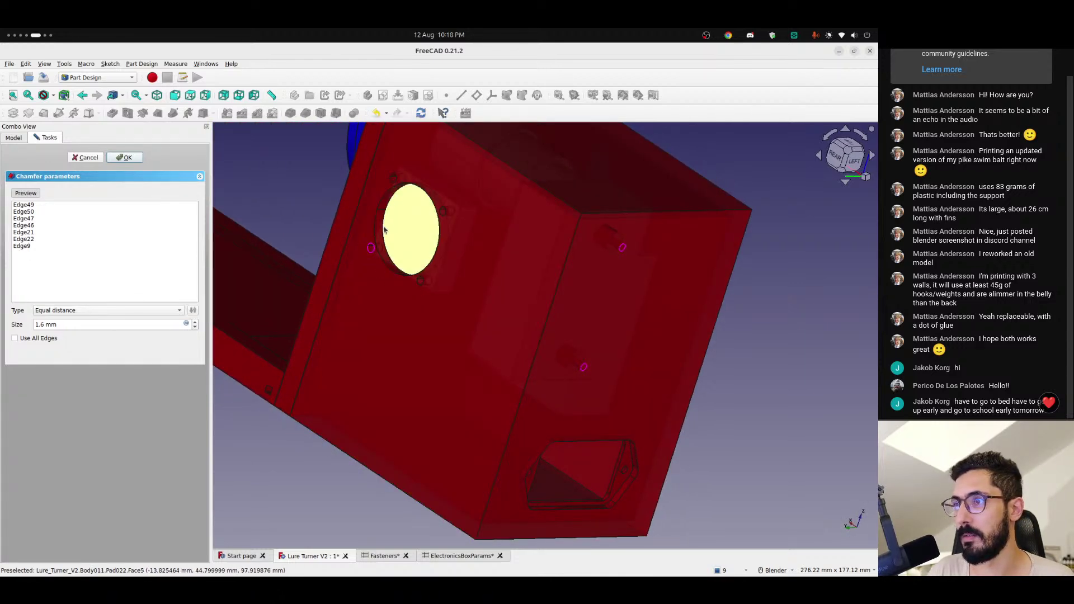
pyautogui.click(370, 247)
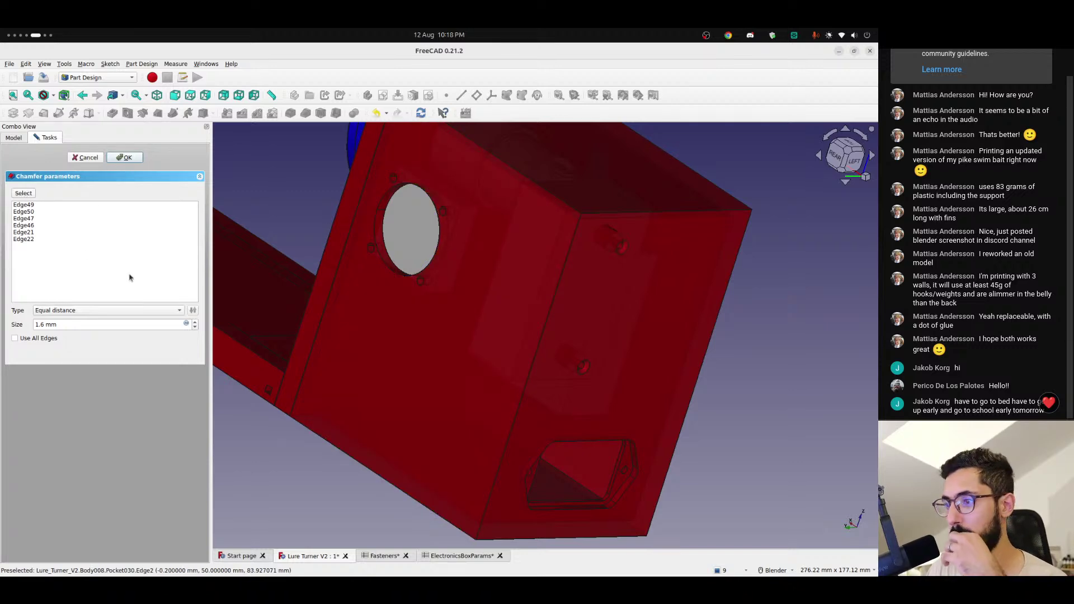
# - Inspect the chamfered front and side holes of the ElectronicsBox and accept the chamfer
pyautogui.moveTo(599, 346); pyautogui.dragTo(355, 311, button='middle')
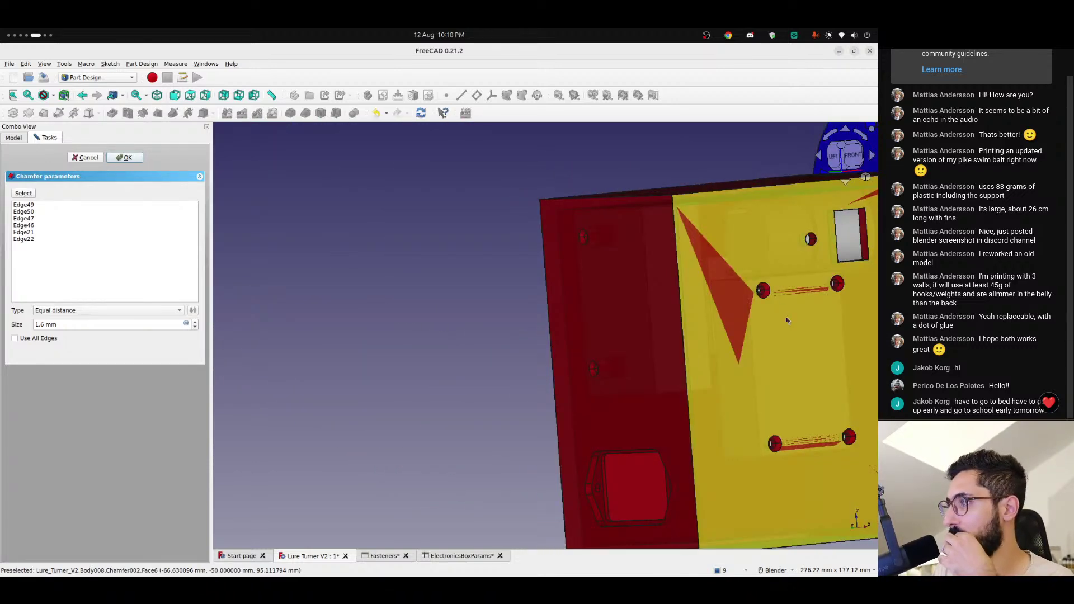
pyautogui.moveTo(786, 317); pyautogui.dragTo(718, 324, button='middle')
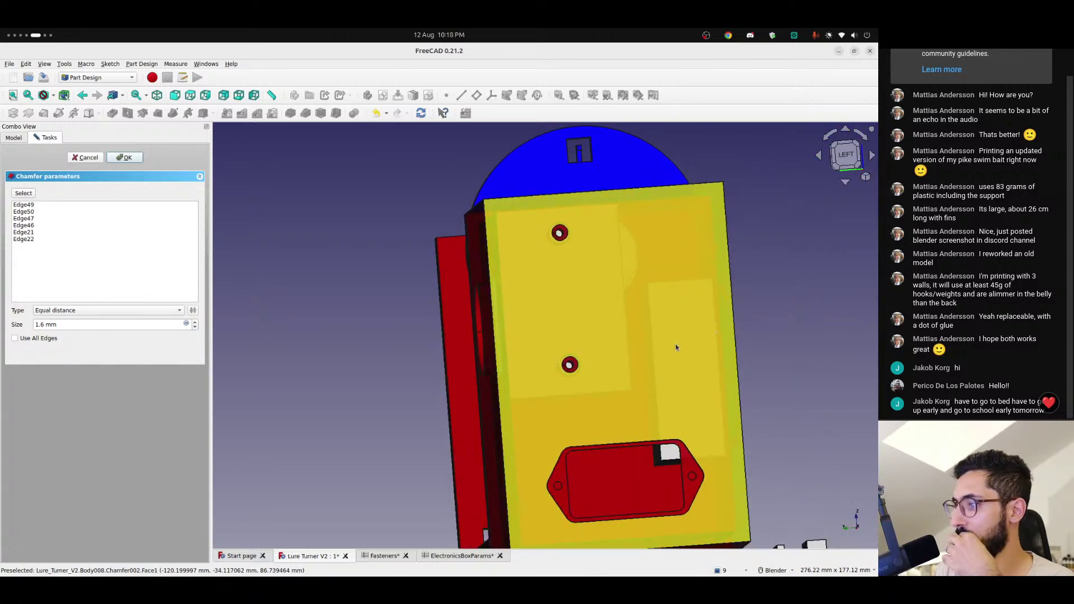
pyautogui.click(135, 158)
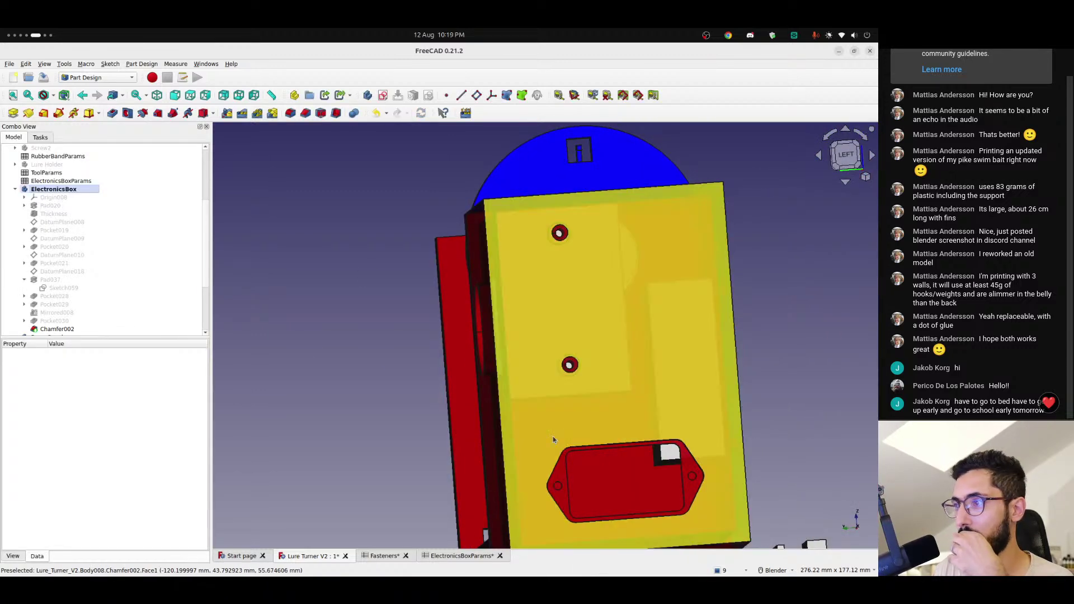
# - Switch to the browser with the AliExpress page of the IEC320-C14 power socket and look at a customer review photo
pyautogui.moveTo(553, 436); pyautogui.dragTo(707, 298, button='middle')
pyautogui.scroll(3, 596, 453)
pyautogui.scroll(4, 680, 269)
pyautogui.press('super+Page_Up')
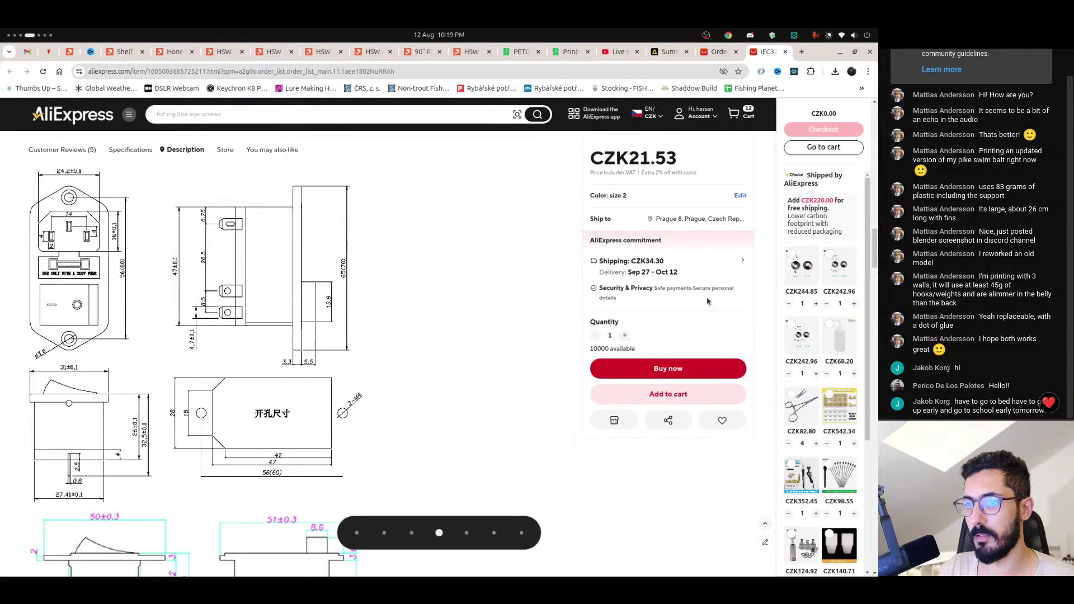
pyautogui.scroll(10, 250, 356)
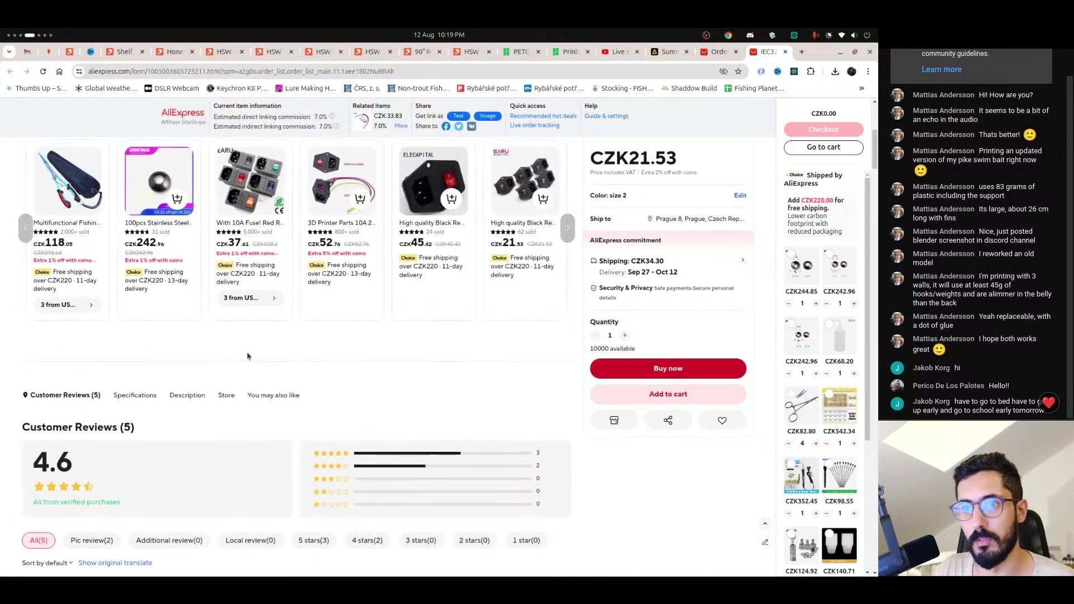
pyautogui.scroll(-4, 246, 355)
pyautogui.click(75, 421)
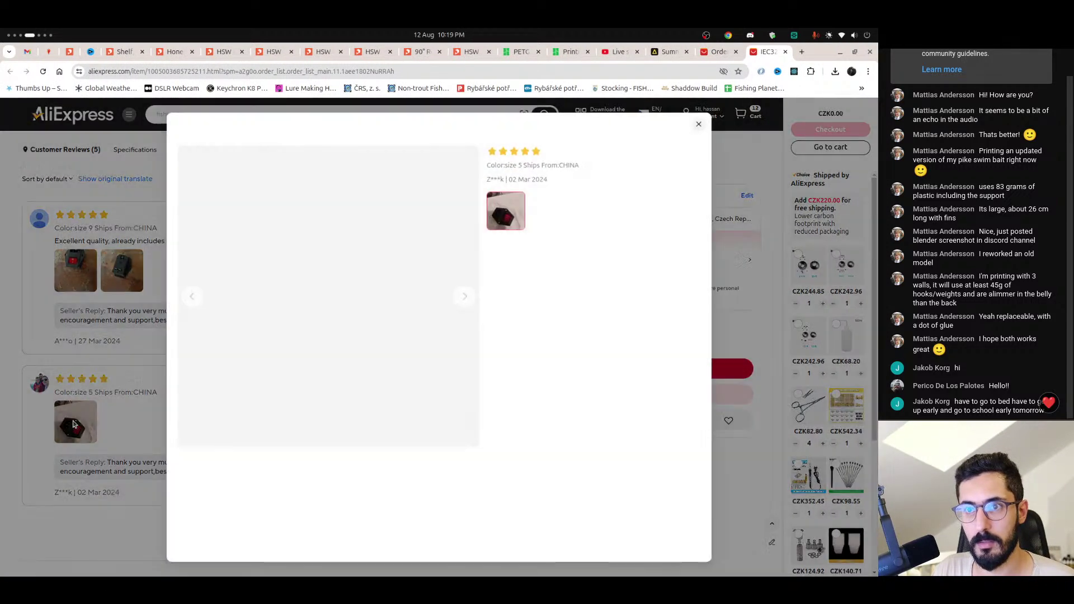
pyautogui.press('Escape')
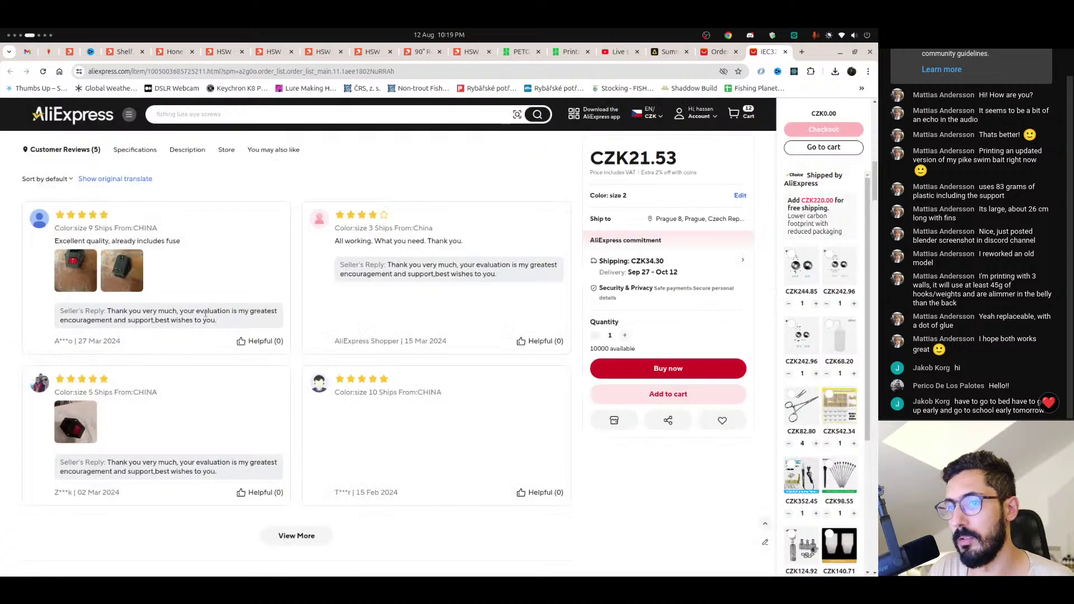
# - View the size 3 variant of the IEC320-C14 power socket to examine its mounting holes
pyautogui.scroll(6, 223, 279)
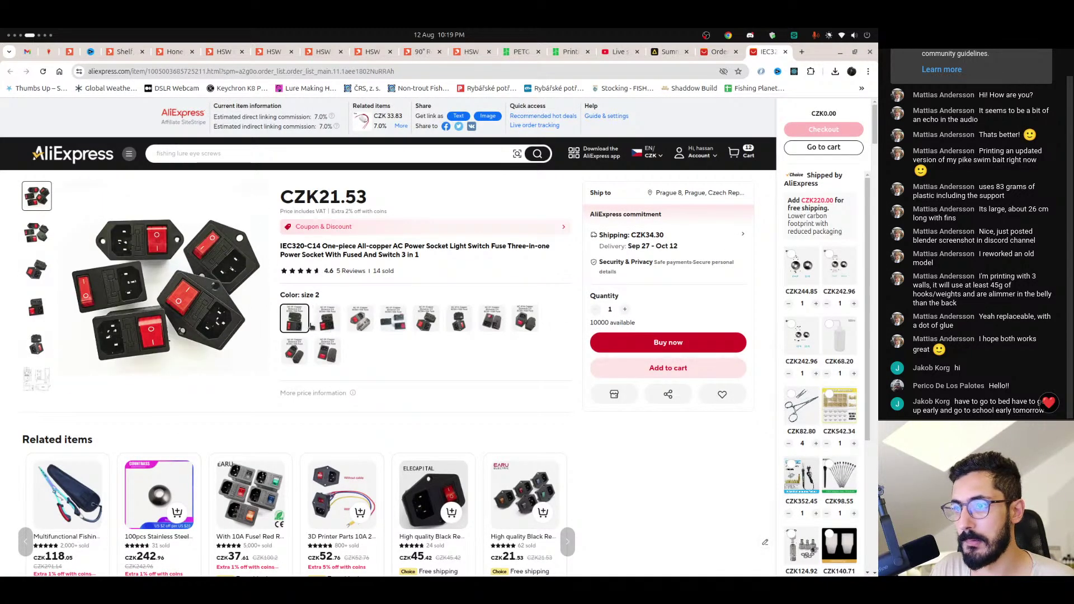
pyautogui.click(363, 328)
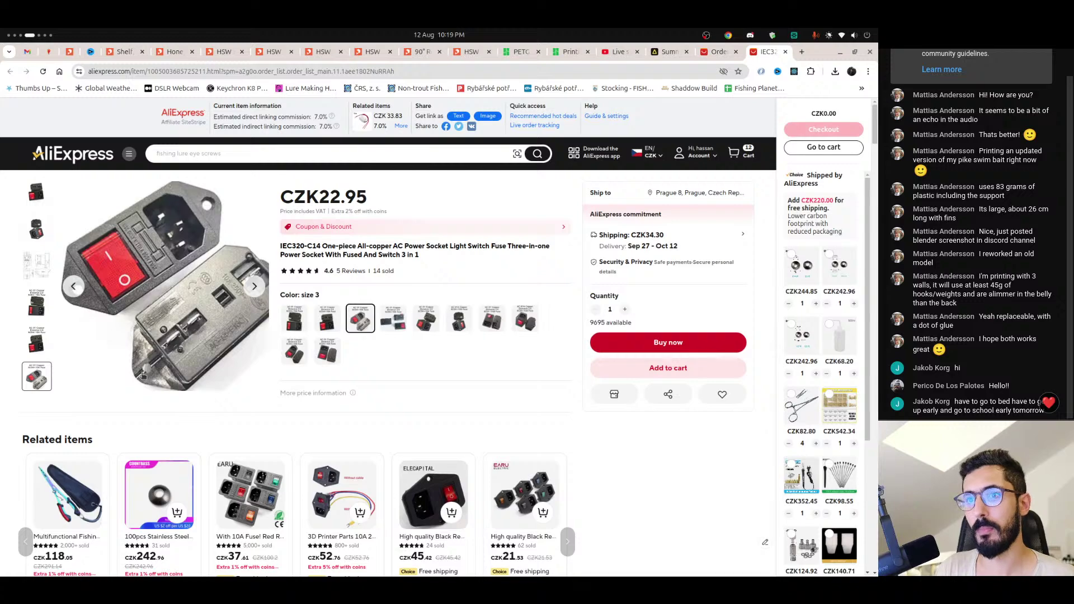
pyautogui.hotkey('ctrl', 'alt', 'Right')
pyautogui.hotkey('ctrl', 'alt', 'Left')
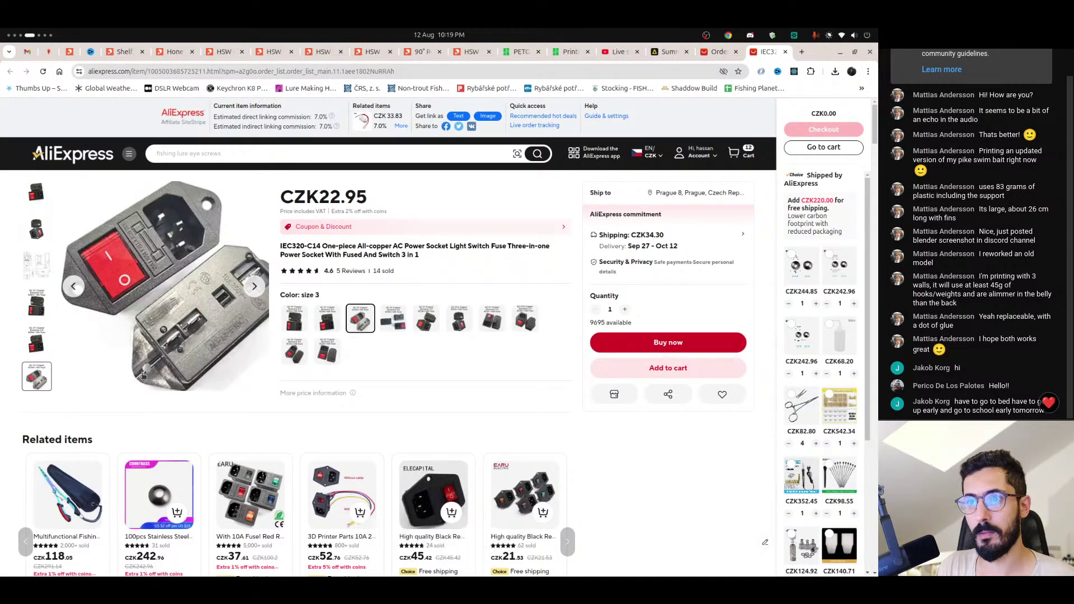
# - Switch back to FreeCAD and examine the screw holes beside the power socket cutout in the ElectronicsBox
pyautogui.hotkey('ctrl', 'alt', 'Right')
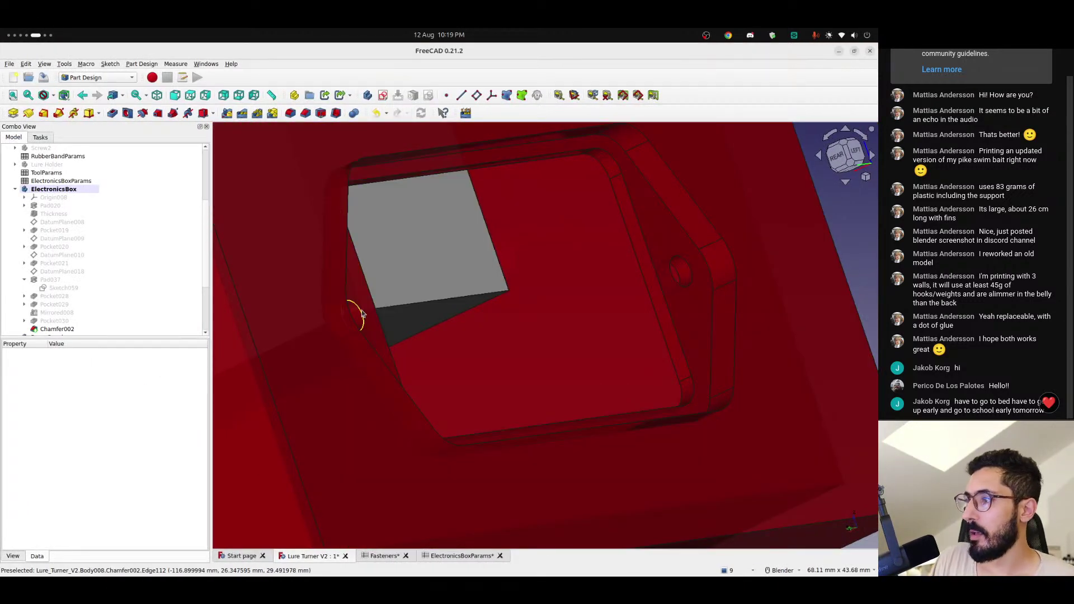
pyautogui.scroll(1, 361, 314)
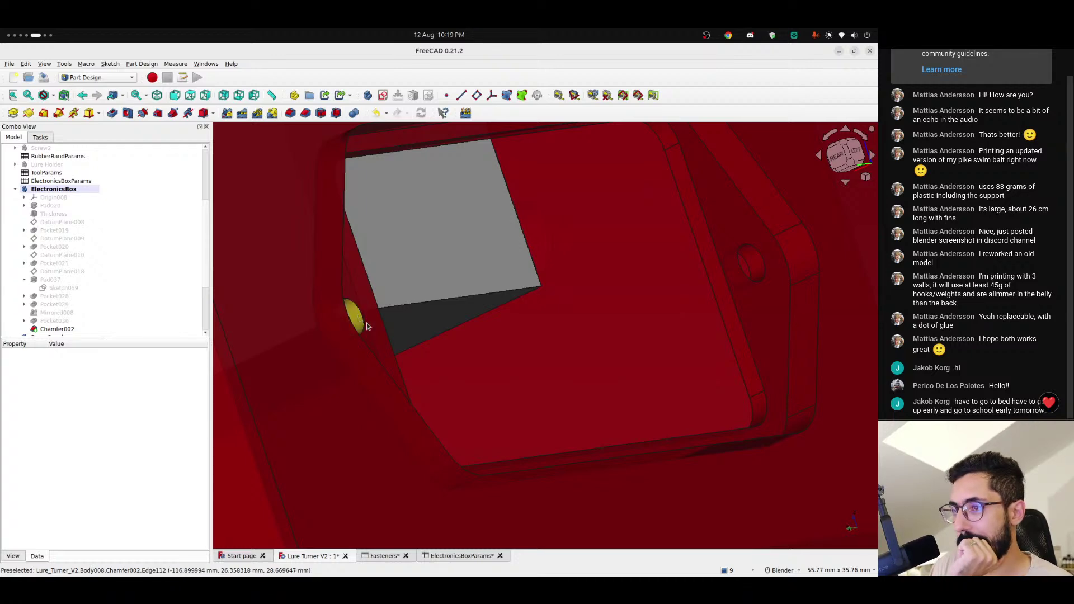
pyautogui.moveTo(366, 324); pyautogui.dragTo(302, 371, button='middle')
pyautogui.scroll(-3, 348, 329)
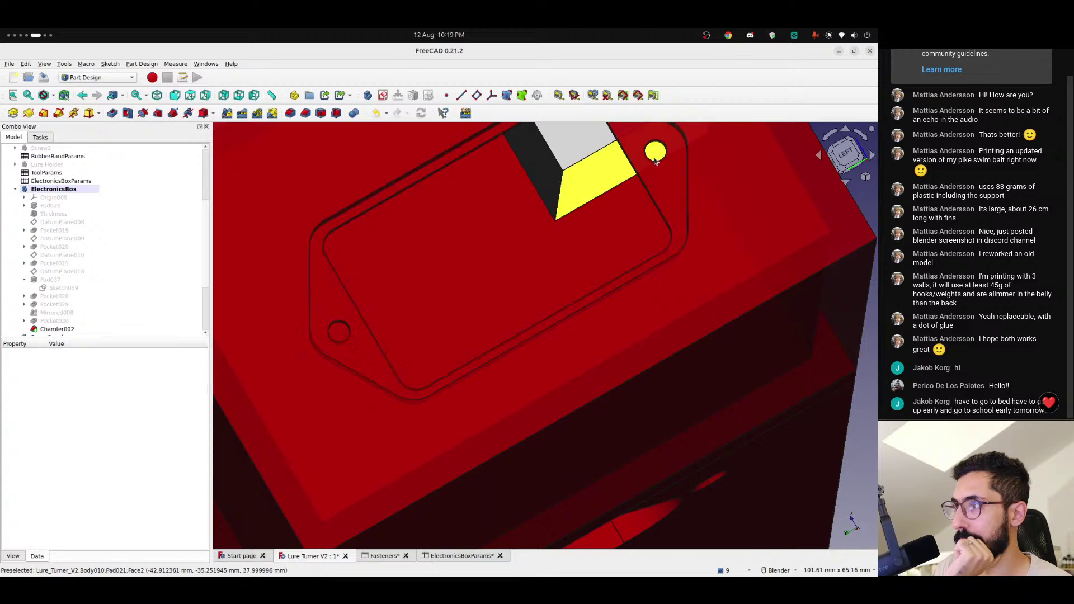
pyautogui.moveTo(658, 153); pyautogui.dragTo(714, 379, button='middle')
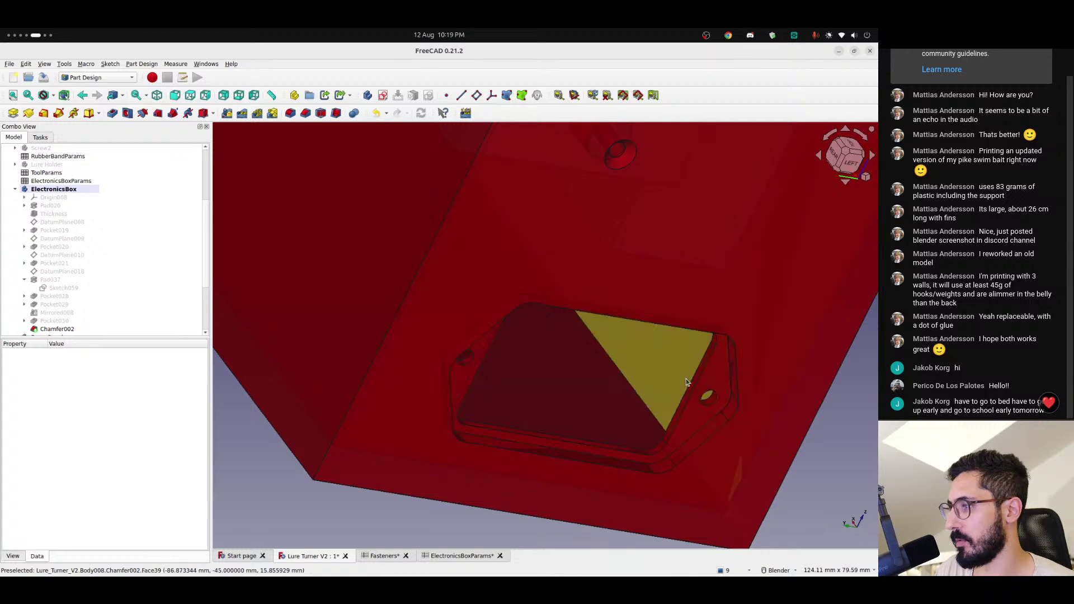
pyautogui.moveTo(684, 374); pyautogui.dragTo(490, 347, button='middle')
pyautogui.scroll(-6, 695, 372)
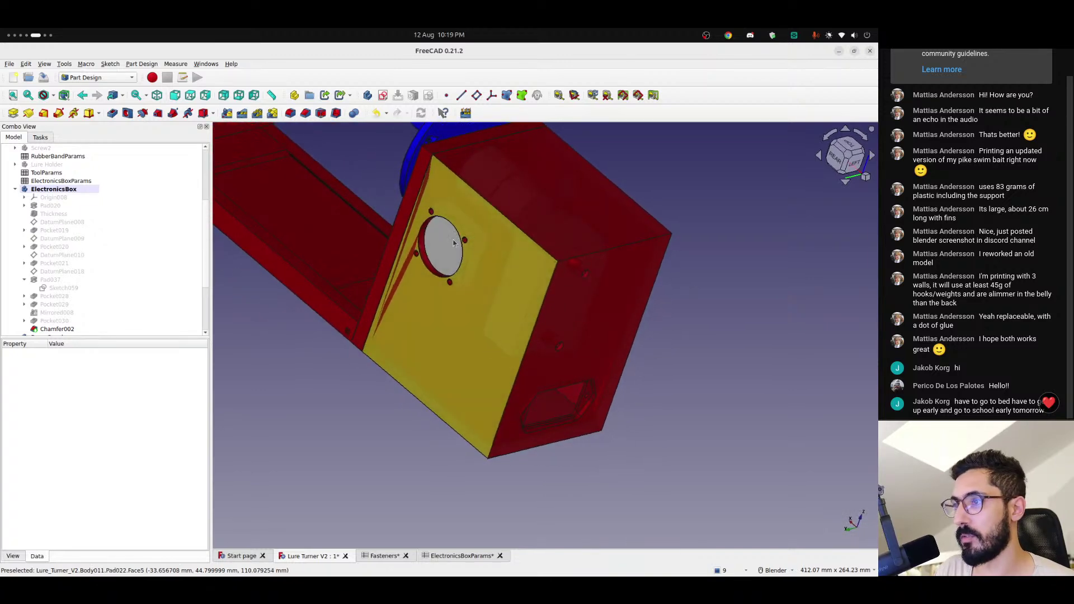
# - Examine the fan opening's screw holes and look over the whole assembly upright from the rear
pyautogui.scroll(5, 454, 242)
pyautogui.moveTo(462, 239); pyautogui.dragTo(476, 263, button='middle')
pyautogui.scroll(-8, 579, 236)
pyautogui.scroll(-3, 476, 262)
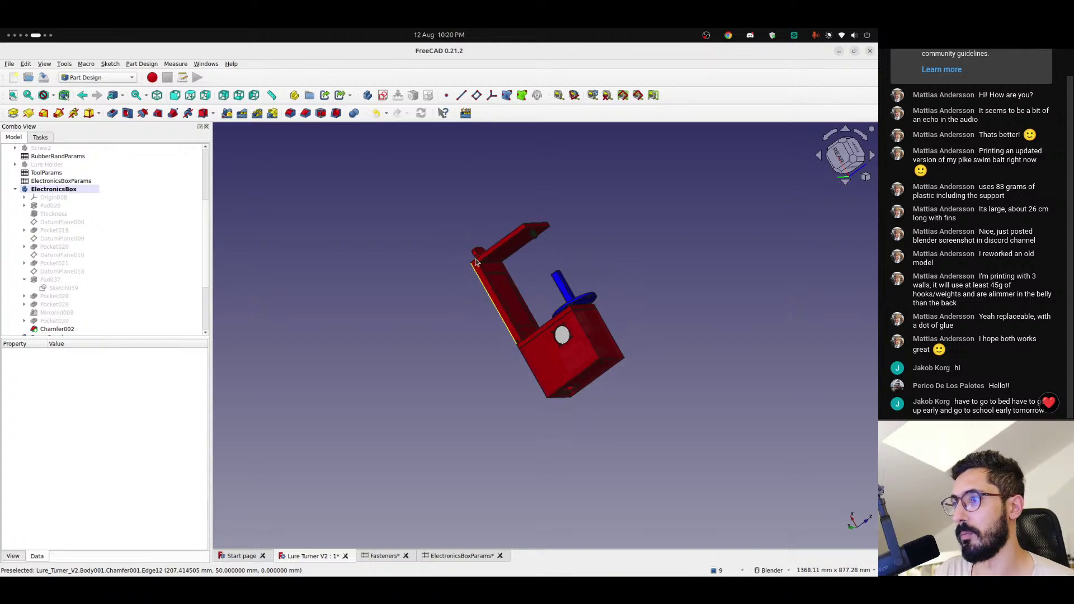
pyautogui.click(841, 157)
pyautogui.click(828, 138)
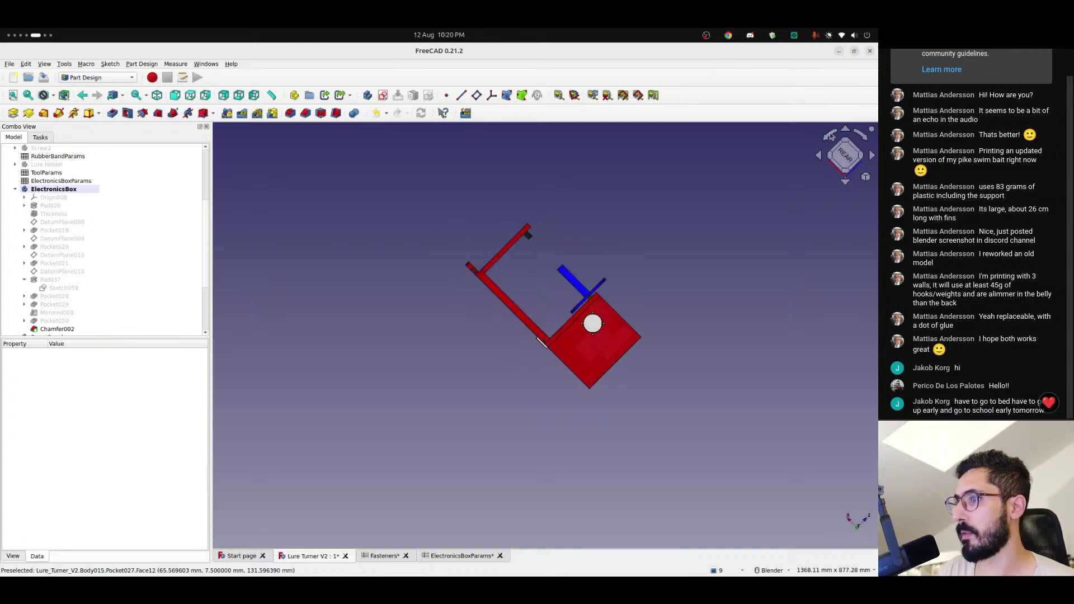
pyautogui.click(829, 138)
pyautogui.scroll(6, 524, 294)
pyautogui.moveTo(523, 295); pyautogui.dragTo(479, 285, button='middle')
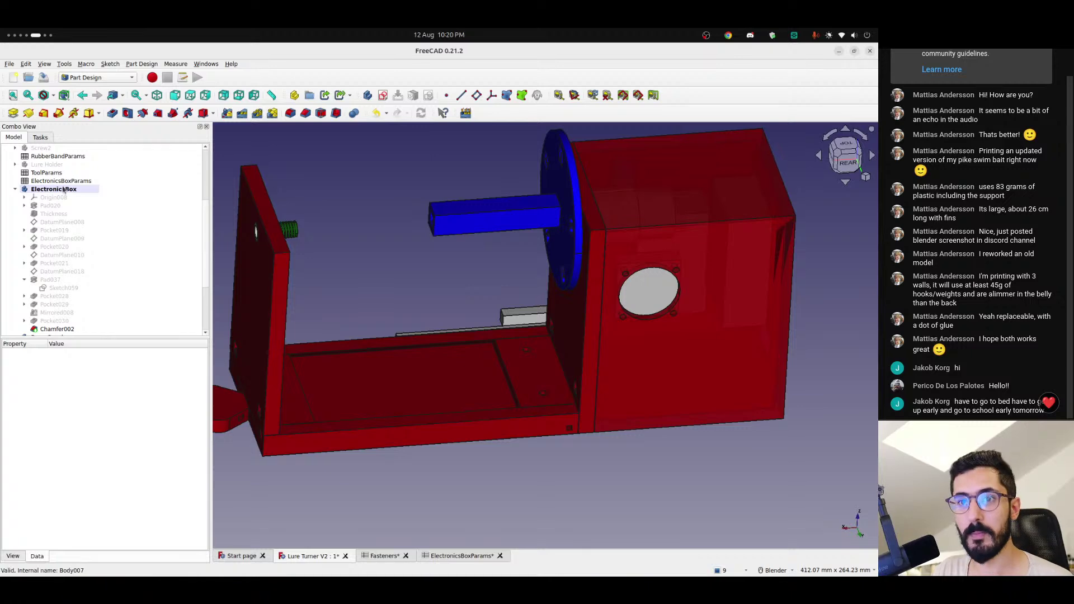
# - Collapse the ElectronicsBox body's features in the model tree
pyautogui.click(15, 189)
pyautogui.click(66, 263)
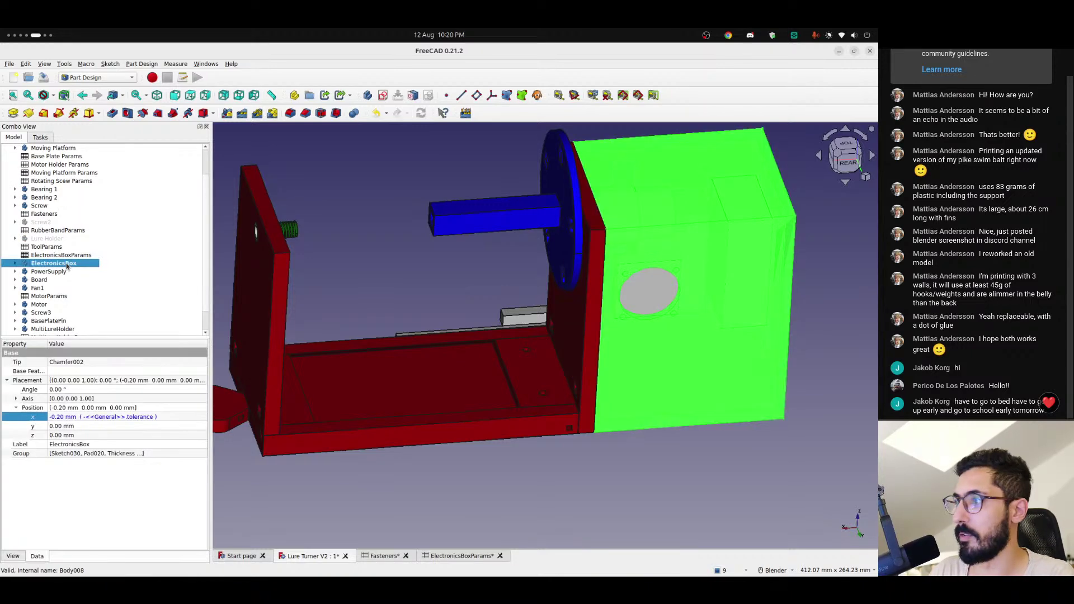
pyautogui.scroll(2, 56, 200)
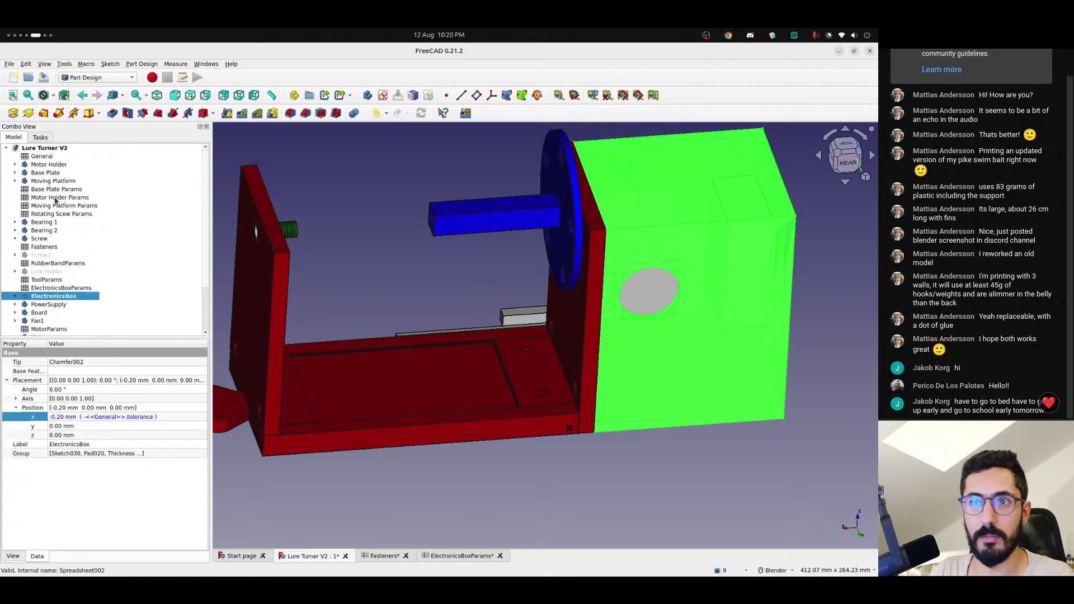
pyautogui.click(23, 166)
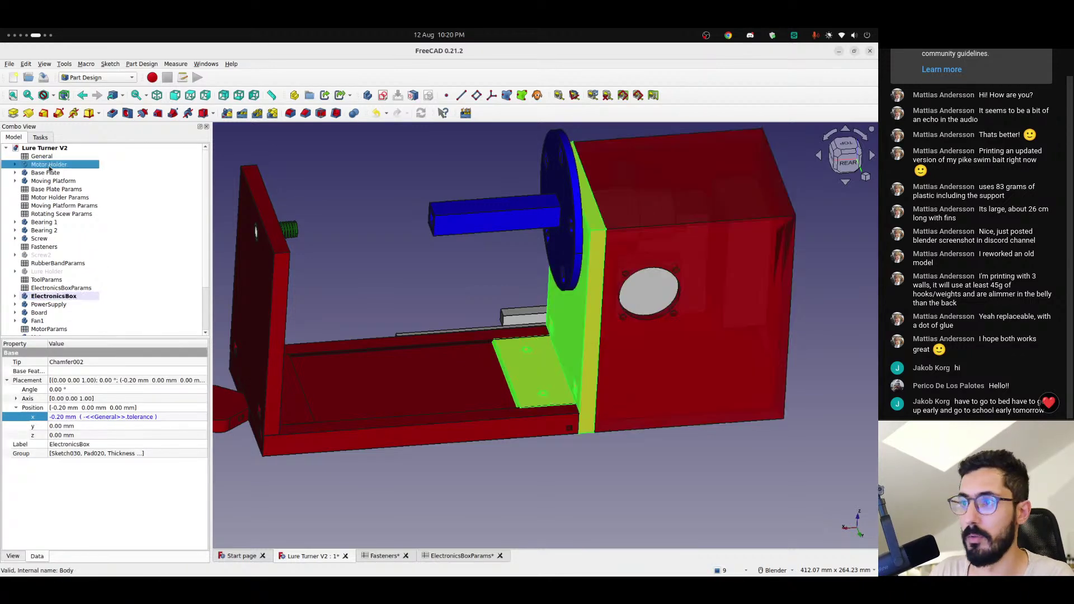
pyautogui.click(9, 64)
pyautogui.click(35, 193)
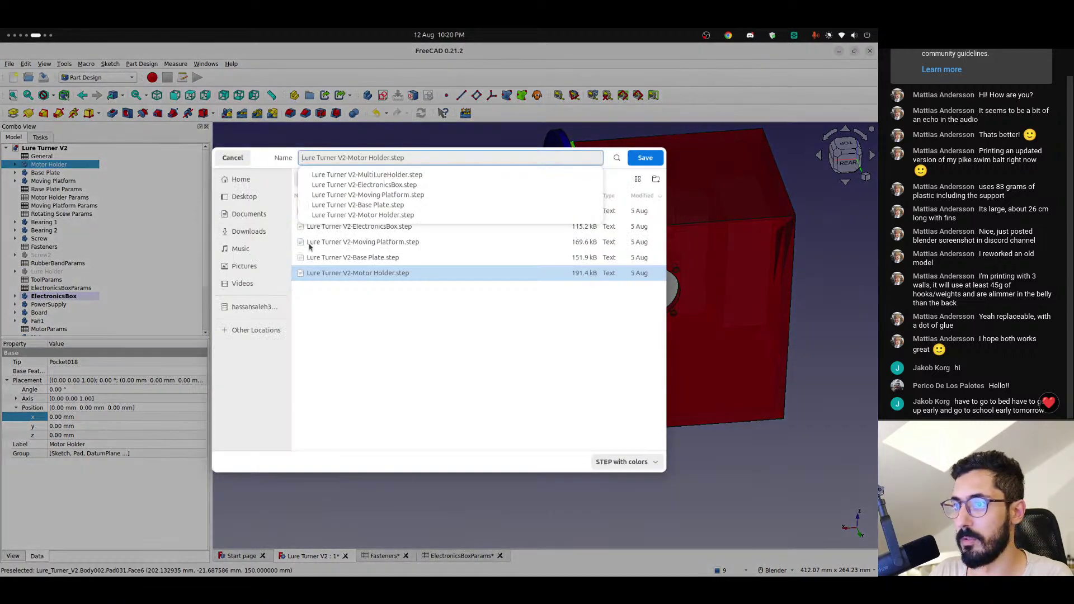
pyautogui.click(229, 159)
pyautogui.click(229, 158)
# - Switch to the Files app and open the Lure Turner folder inside the Desktop's FreeCad folder
pyautogui.moveTo(7, 199)
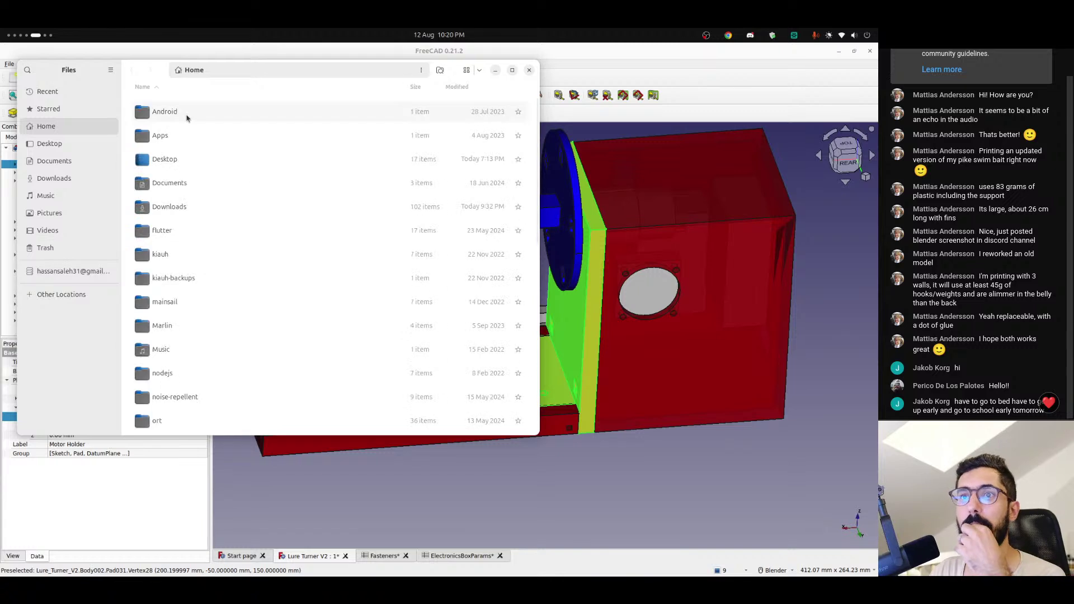
pyautogui.click(49, 143)
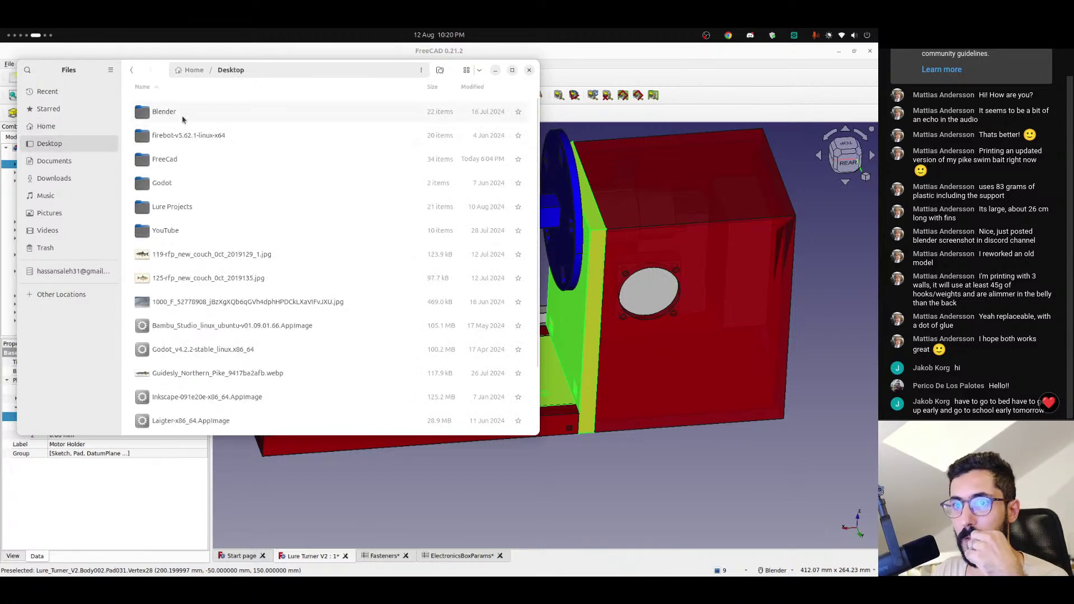
pyautogui.doubleClick(178, 158)
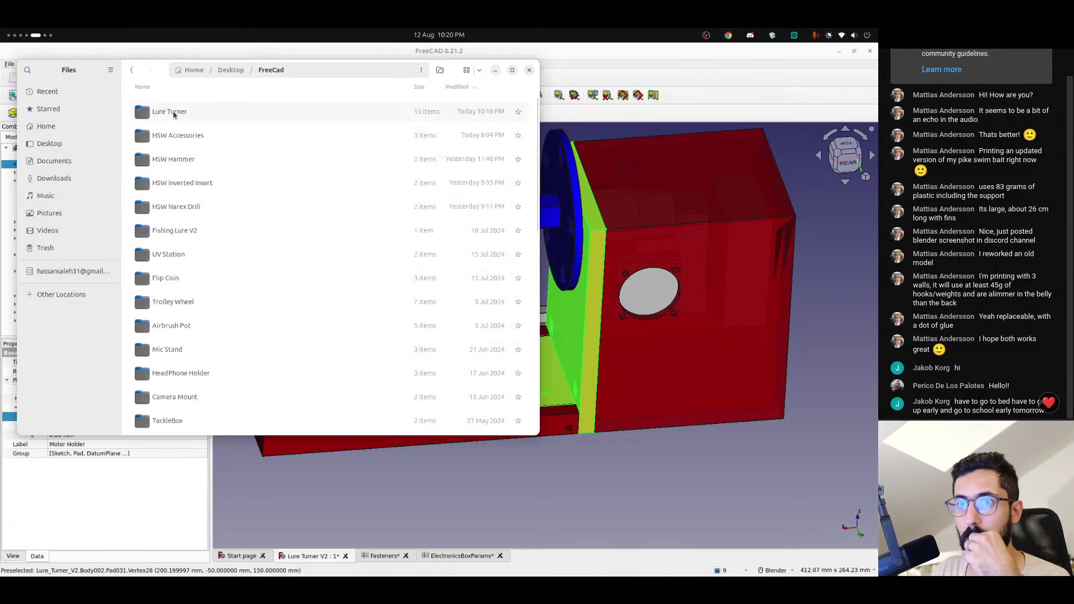
pyautogui.doubleClick(176, 111)
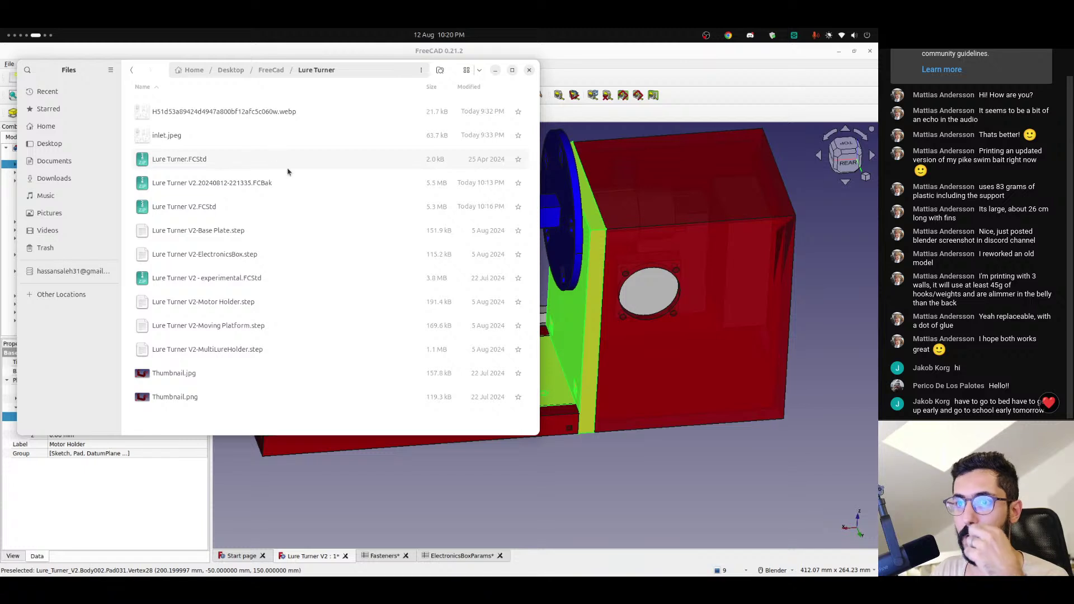
# - Delete the old Base Plate, ElectronicsBox, Motor Holder, Moving Platform and MultiLureHolder STEP files from the Lure Turner folder
pyautogui.click(234, 231)
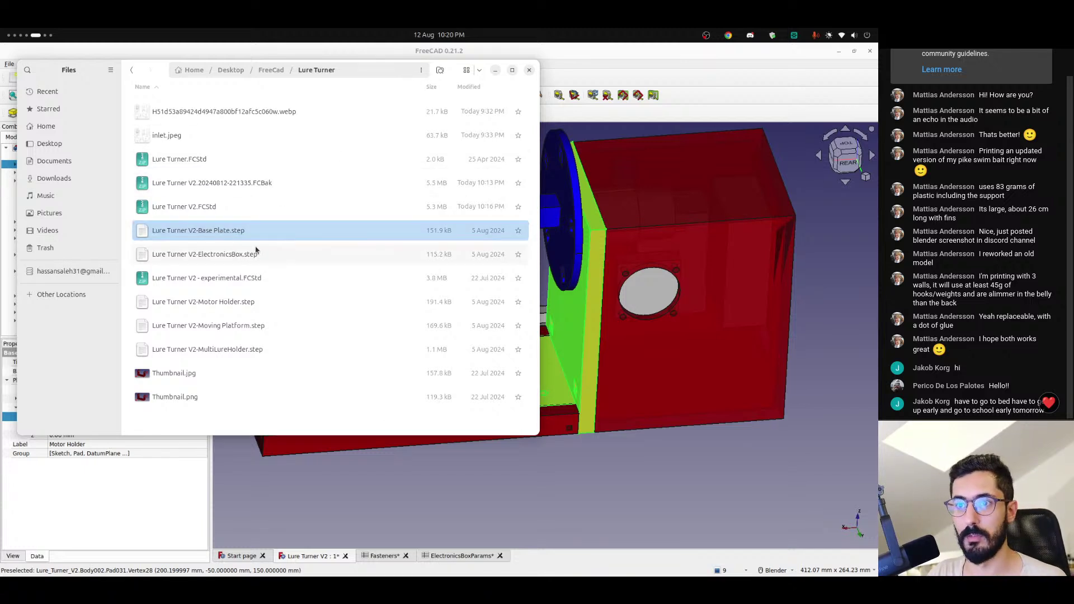
pyautogui.keyDown('ctrl'); pyautogui.click(249, 252); pyautogui.keyUp('ctrl')
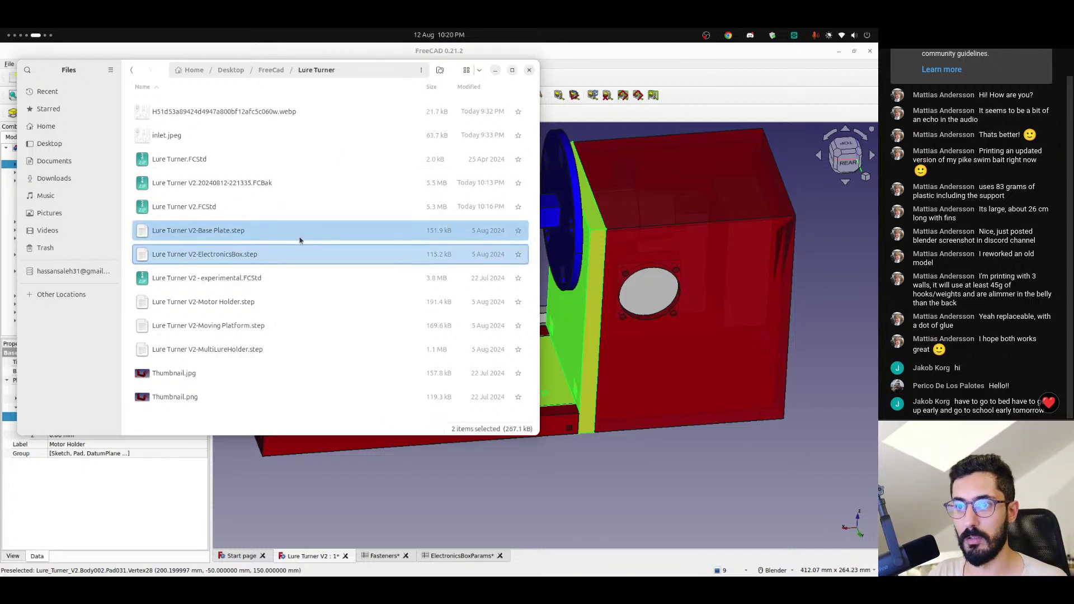
pyautogui.keyDown('ctrl'); pyautogui.click(236, 305); pyautogui.keyUp('ctrl')
pyautogui.keyDown('ctrl'); pyautogui.click(251, 326); pyautogui.keyUp('ctrl')
pyautogui.keyDown('ctrl'); pyautogui.click(264, 348); pyautogui.keyUp('ctrl')
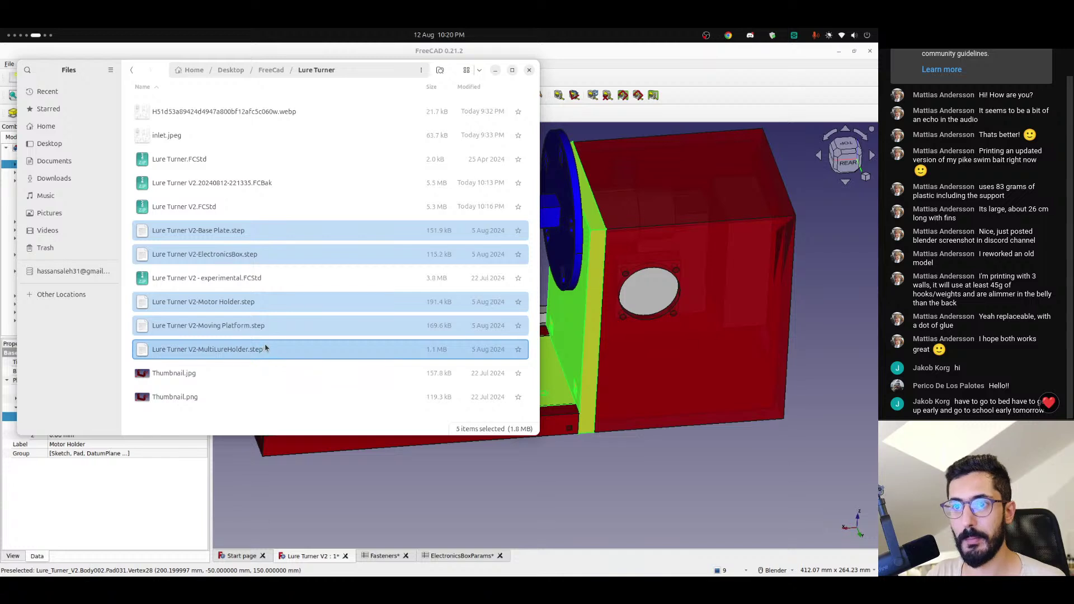
pyautogui.press('Delete')
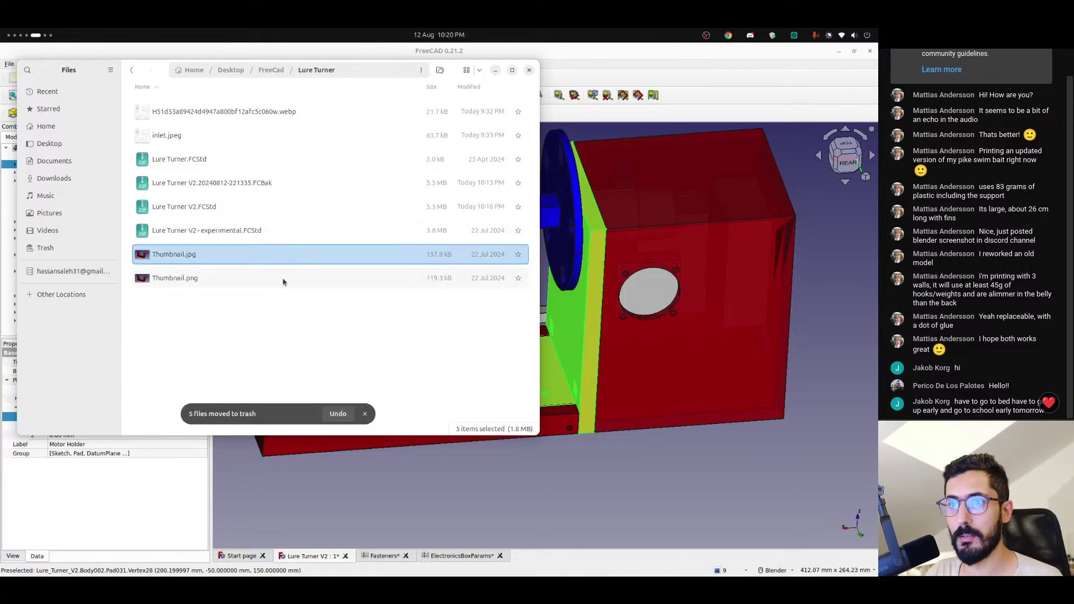
# - Delete the .webp image from the Lure Turner folder and close Files to return to FreeCAD
pyautogui.click(288, 112)
pyautogui.press('Delete')
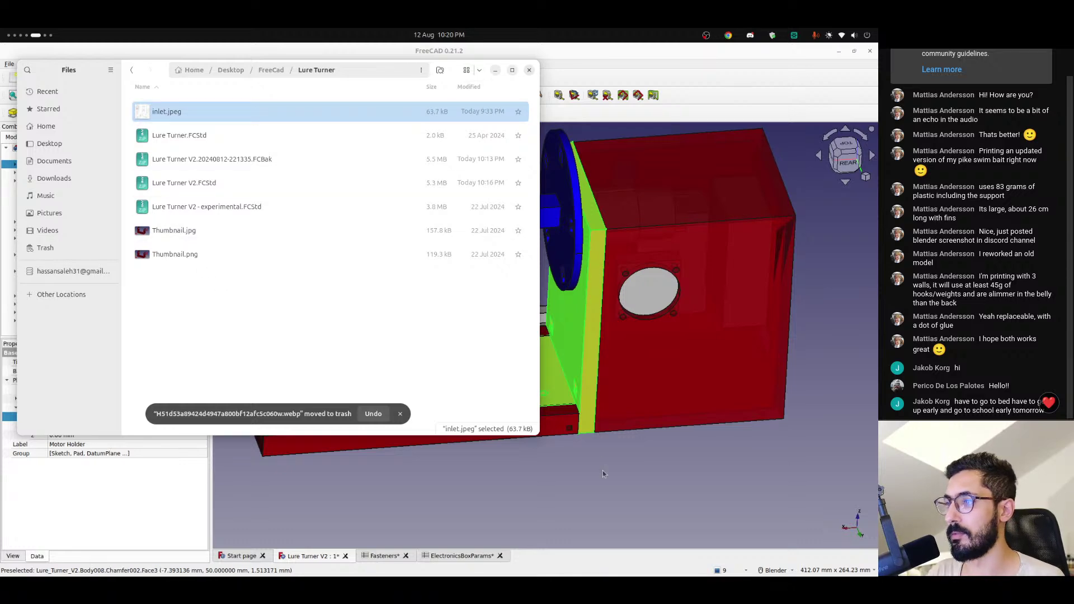
pyautogui.click(529, 69)
# - Export the Motor Holder body as "Lure Turner V2-Motor Holder.step" in the Lure Turner folder, keeping the default STEP options
pyautogui.click(47, 167)
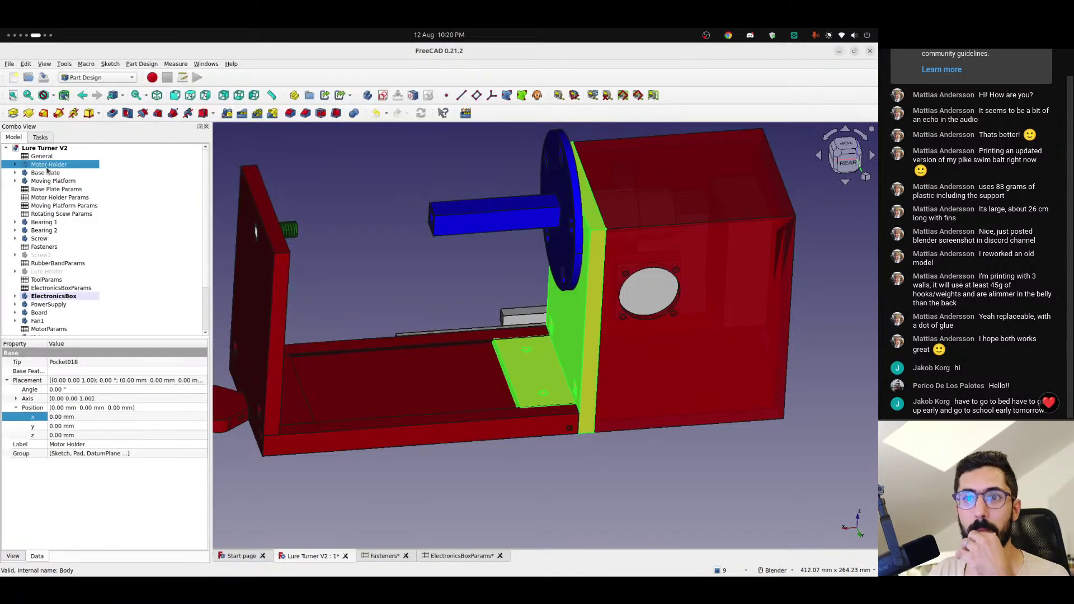
pyautogui.click(9, 64)
pyautogui.click(25, 193)
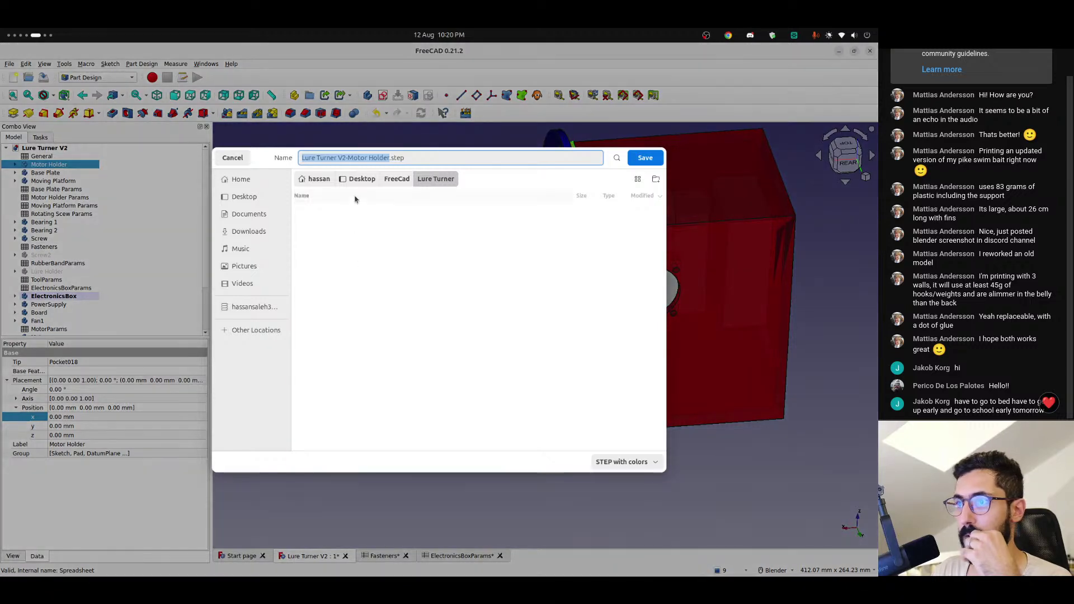
pyautogui.click(652, 160)
pyautogui.click(523, 386)
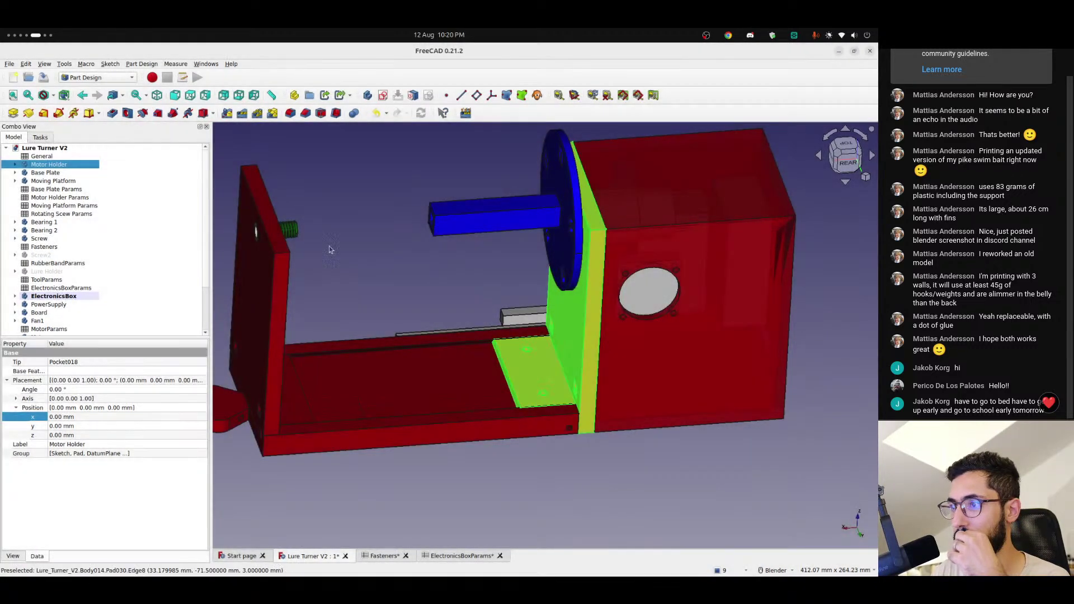
# - Export the Base Plate body as "Lure Turner V2-Base Plate.step" with millimeter units and the AP214 International Standard scheme
pyautogui.click(45, 173)
pyautogui.click(9, 63)
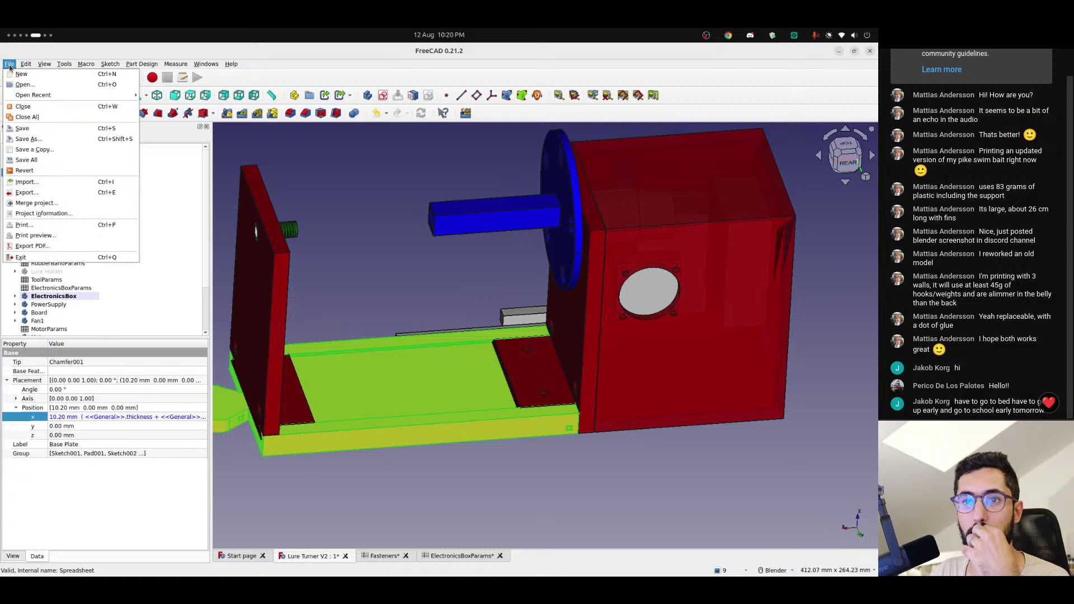
pyautogui.click(51, 194)
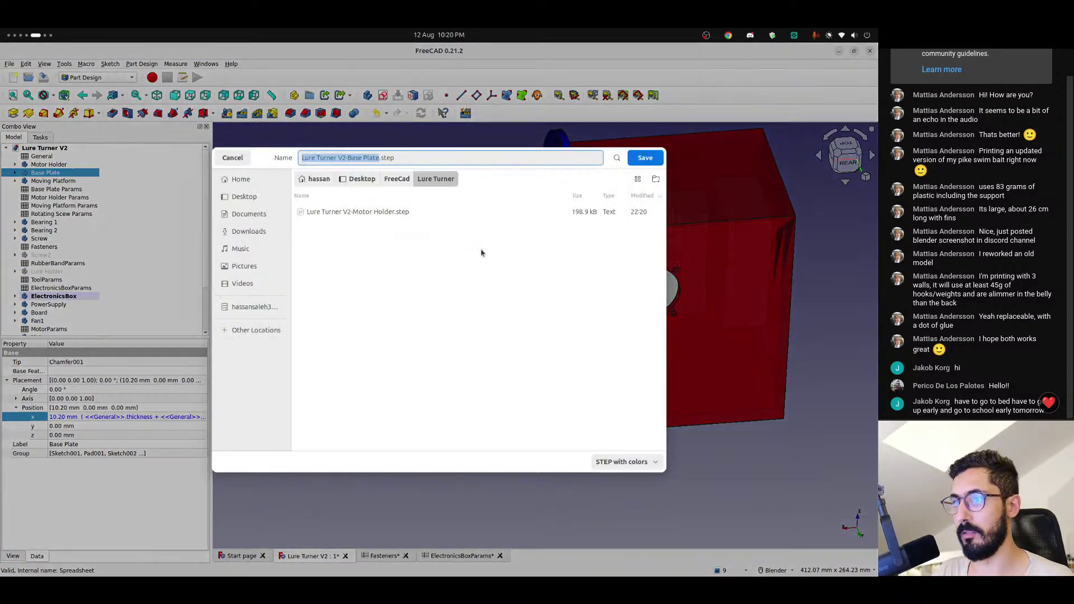
pyautogui.click(643, 161)
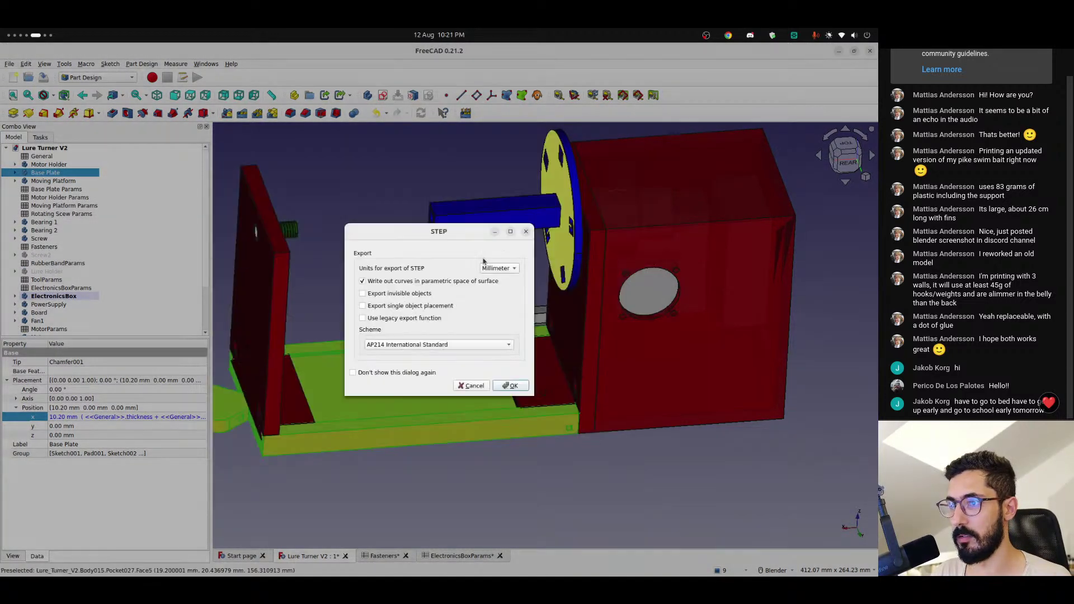
pyautogui.click(522, 390)
# - Export the Moving Platform body as "Lure Turner V2-Moving Platform.step" in millimeters
pyautogui.click(60, 183)
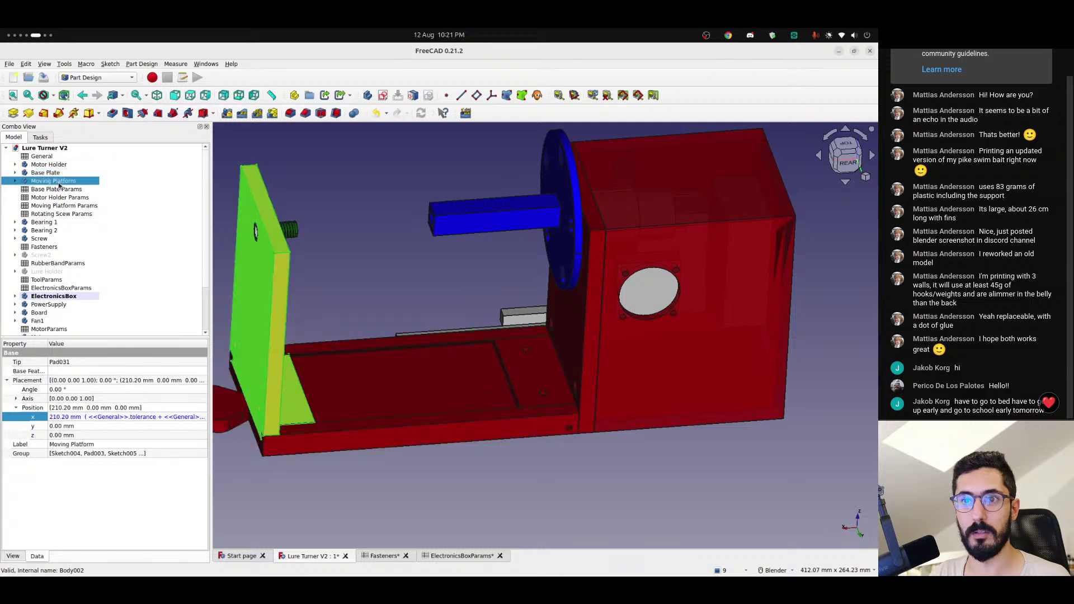
pyautogui.hotkey('ctrl', 'e')
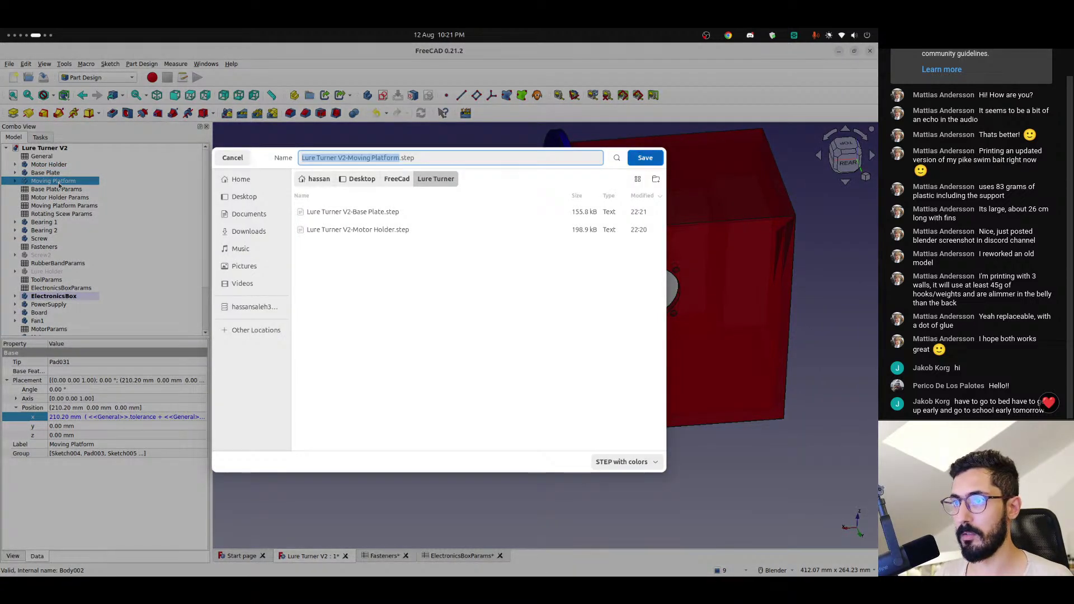
pyautogui.press('Return')
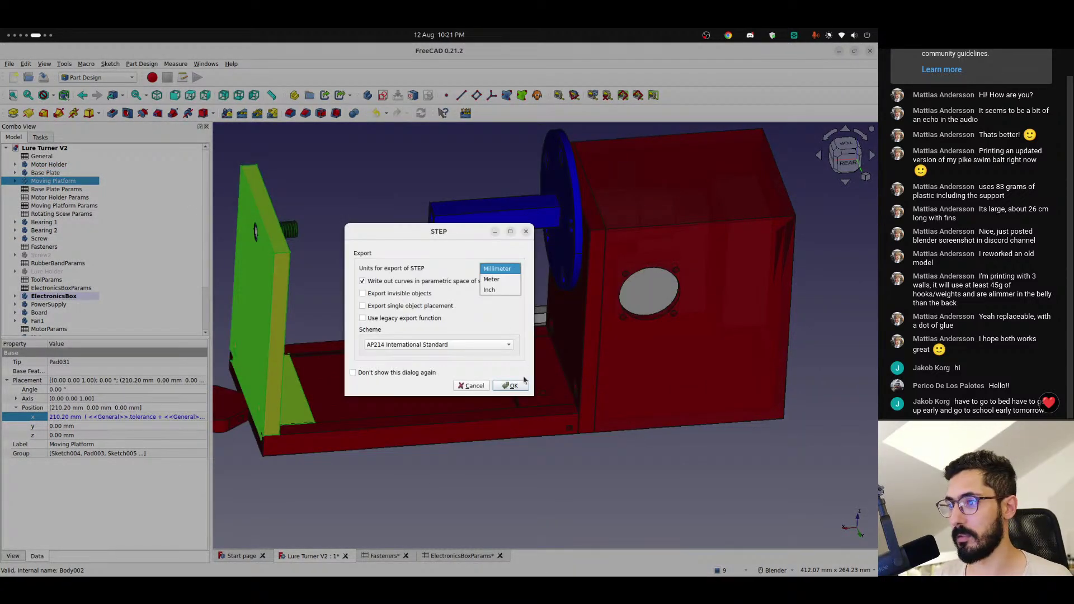
pyautogui.click(524, 380)
pyautogui.click(509, 386)
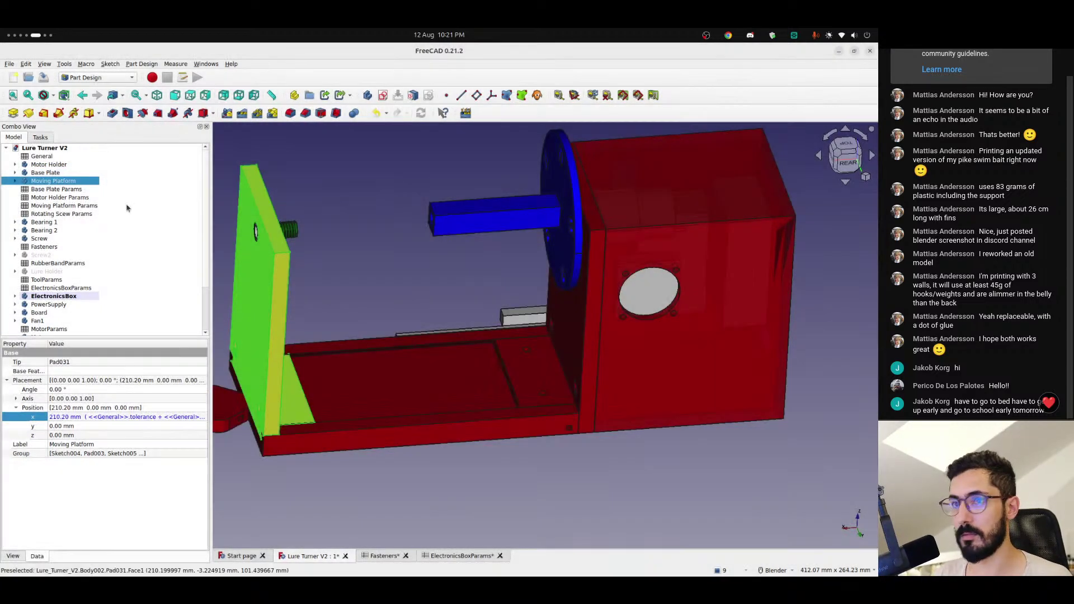
# - Identify the bearing and screw bodies in the model and show the hidden Screw2 and Lure Holder bodies
pyautogui.click(46, 222)
pyautogui.click(51, 231)
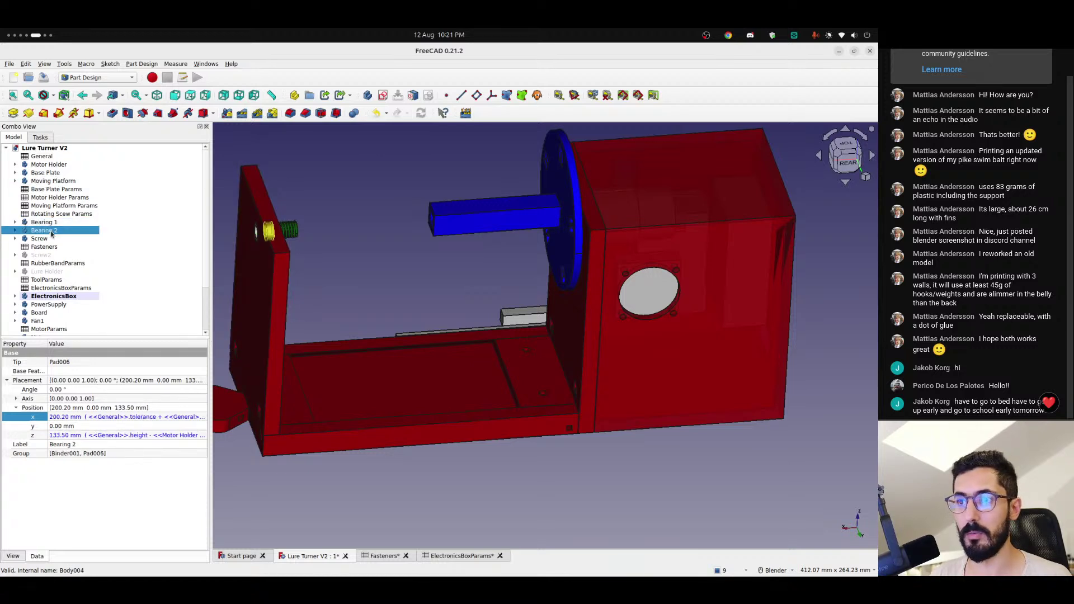
pyautogui.click(50, 240)
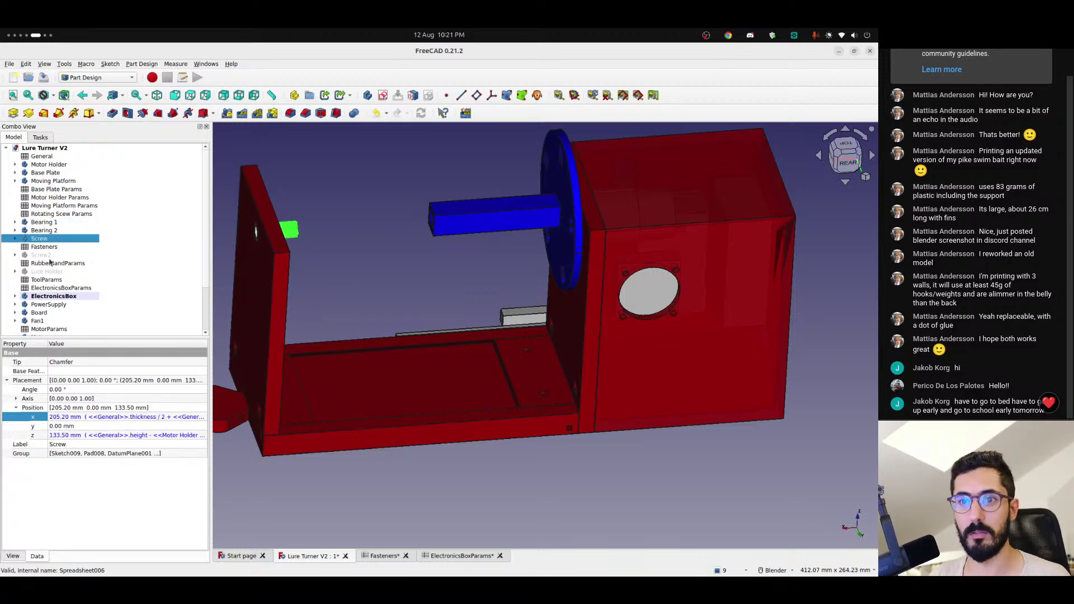
pyautogui.click(50, 256)
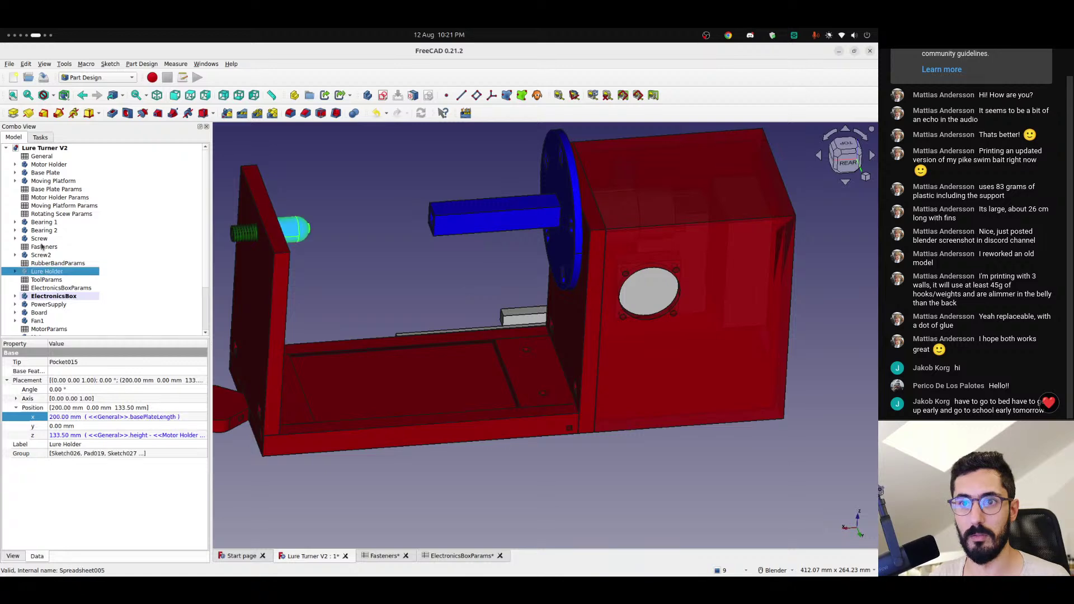
# - Export the Screw body as "Lure Turner V2-Screw.step" with millimeter units and the AP214 scheme
pyautogui.click(42, 240)
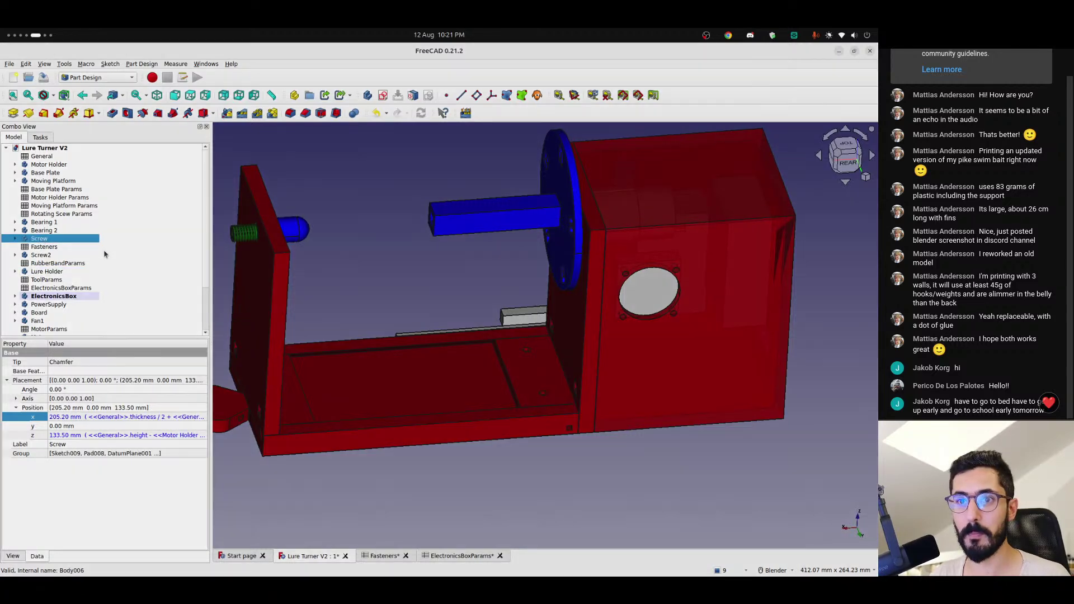
pyautogui.hotkey('ctrl', 'e')
pyautogui.click(646, 157)
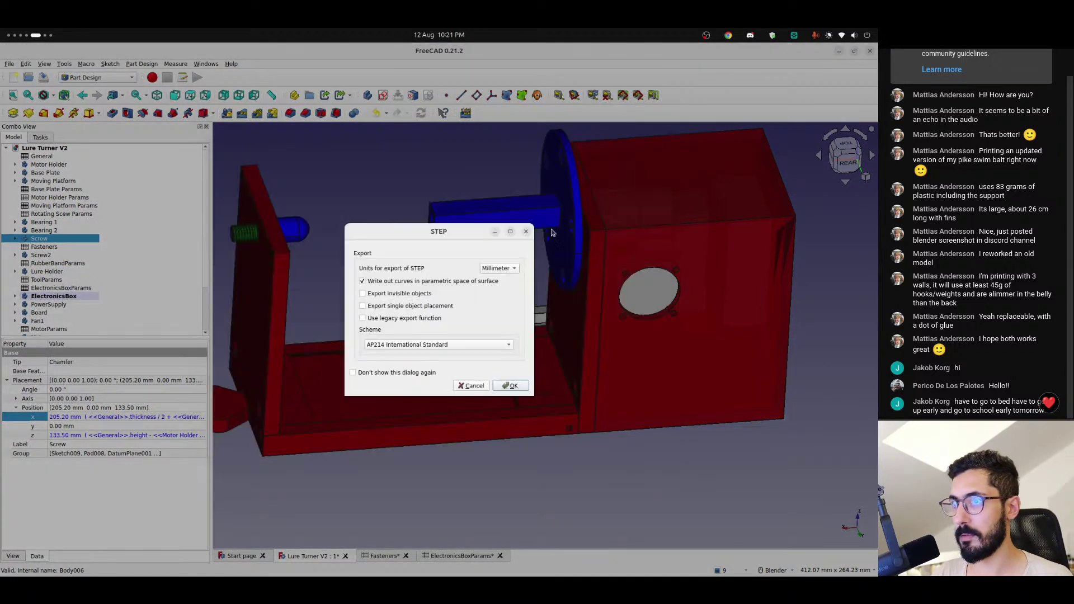
pyautogui.click(508, 386)
# - Export the Screw2 body as "Lure Turner V2-Screw2.step" with millimeter units and the AP214 scheme
pyautogui.press('Down')
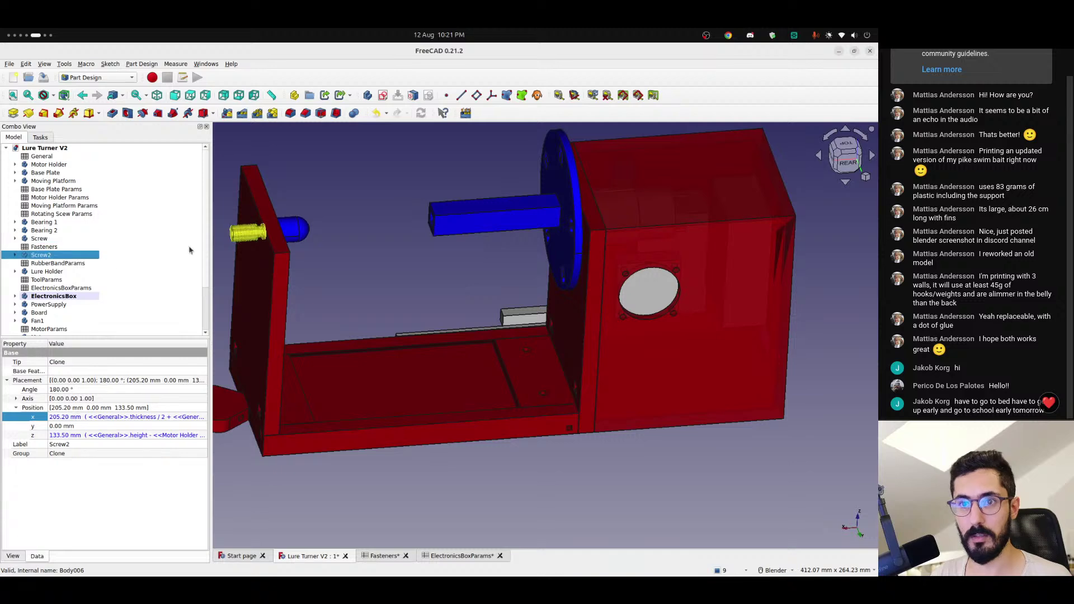
pyautogui.hotkey('ctrl', 'e')
pyautogui.press('Return')
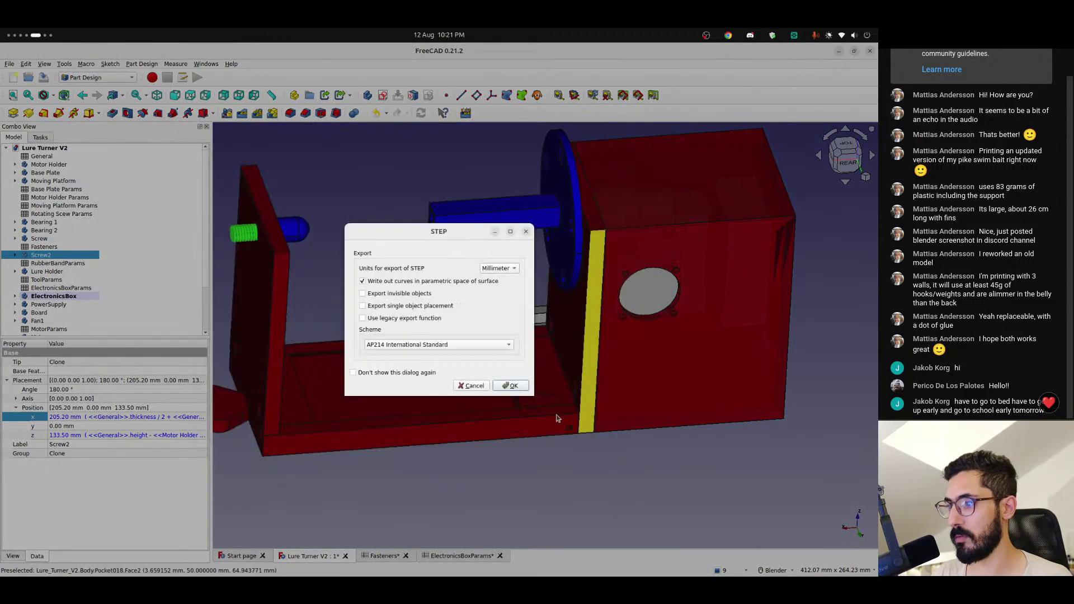
pyautogui.click(508, 386)
# - Export the Lure Holder body as "Lure Turner V2-Lure Holder.step" in the Lure Turner folder
pyautogui.click(44, 272)
pyautogui.hotkey('ctrl', 'e')
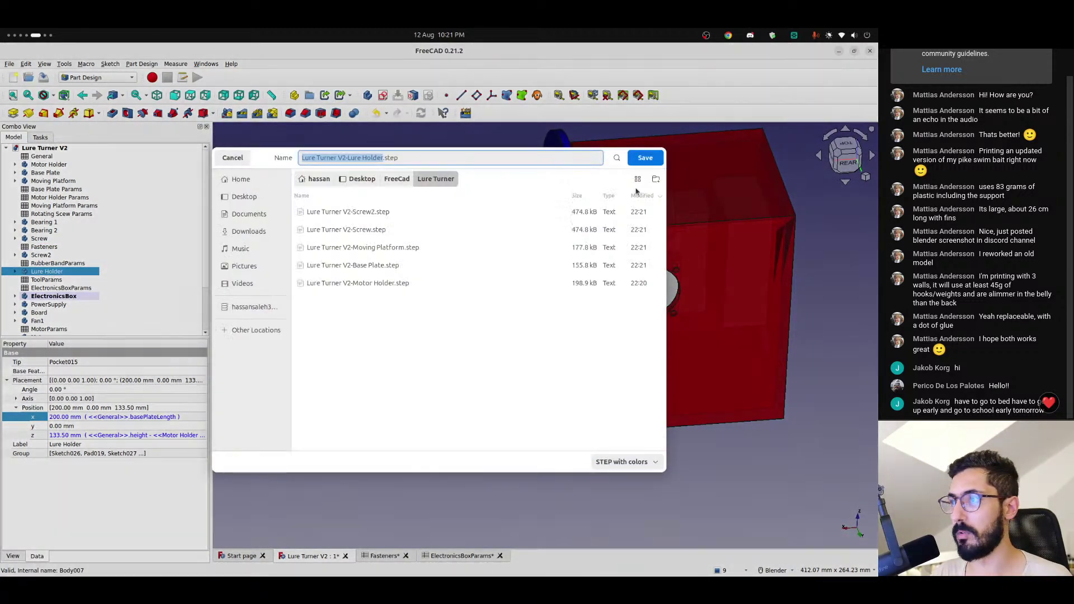
pyautogui.press('Return')
pyautogui.click(512, 387)
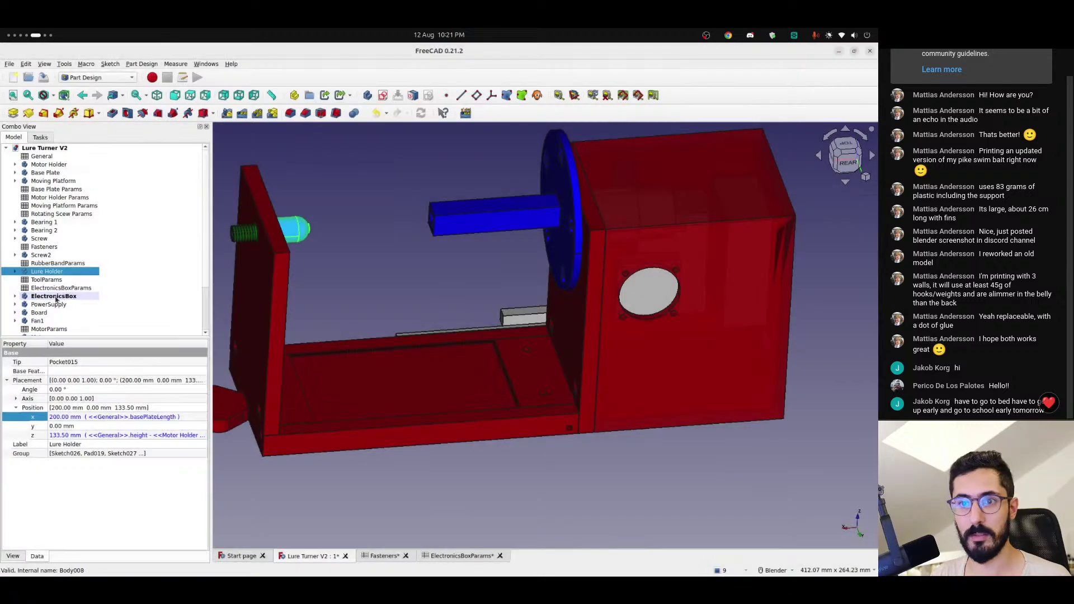
# - Export the ElectronicsBox body as "Lure Turner V2-ElectronicsBox.step" in the Lure Turner folder
pyautogui.click(54, 297)
pyautogui.hotkey('ctrl', 'e')
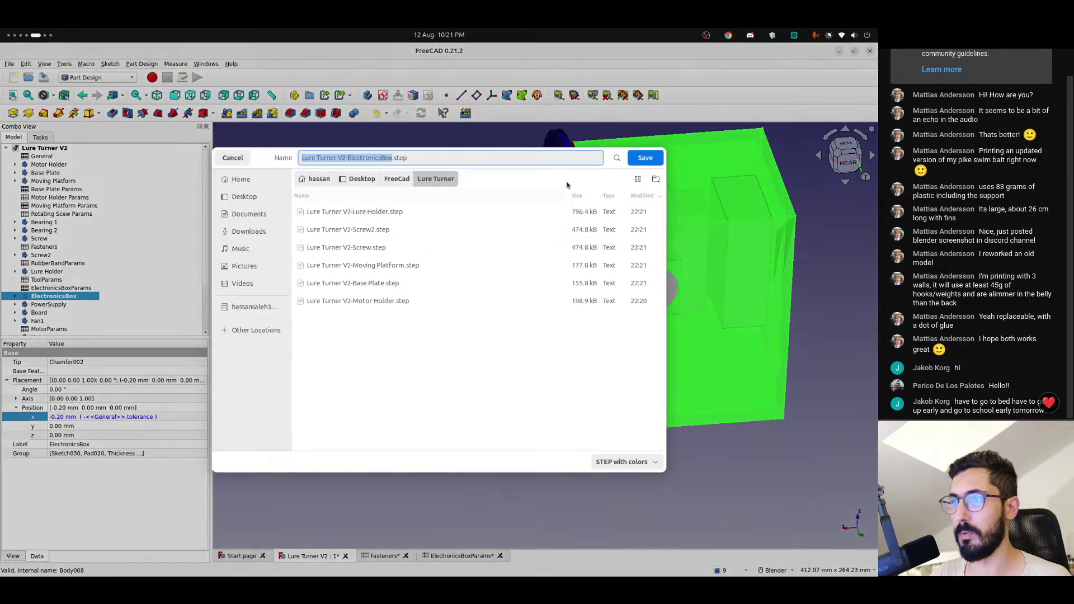
pyautogui.press('Return')
pyautogui.click(508, 386)
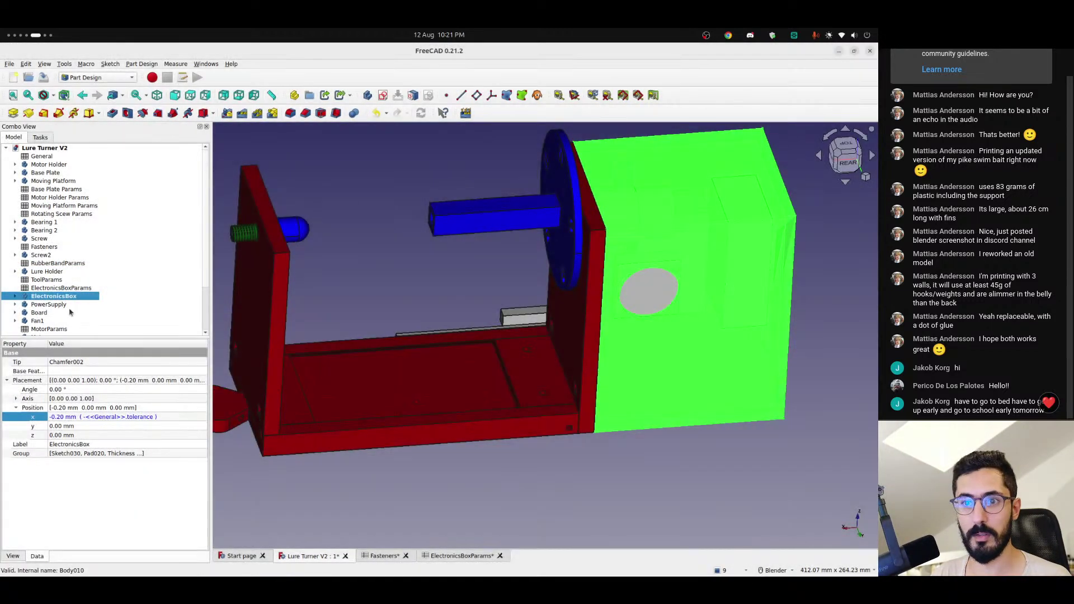
# - Export the Screw3 body as "Lure Turner V2-Screw3.step" in the Lure Turner folder
pyautogui.click(40, 313)
pyautogui.scroll(-2, 39, 313)
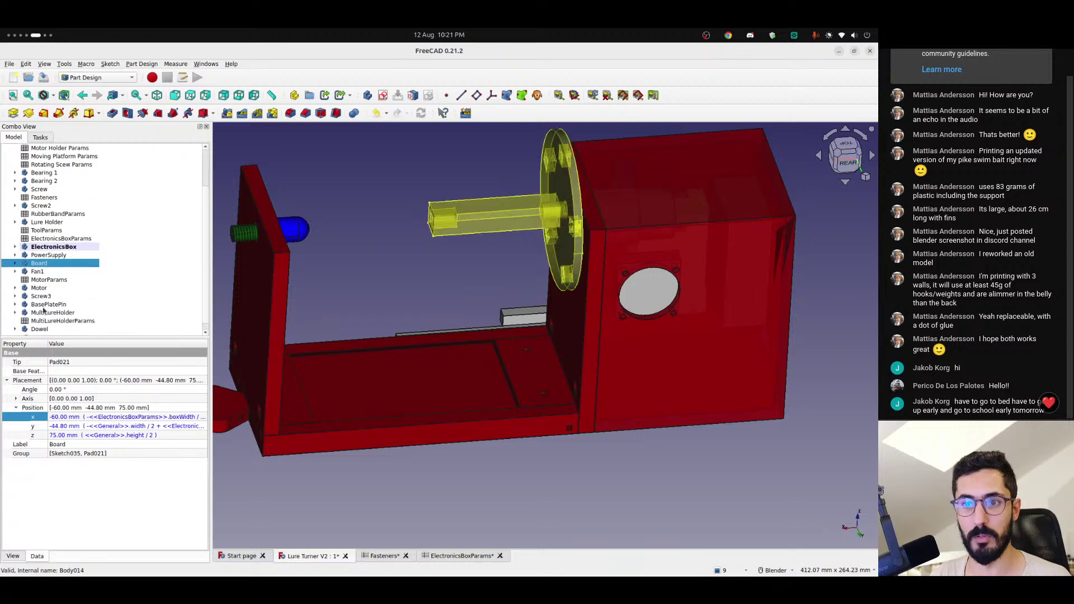
pyautogui.click(50, 298)
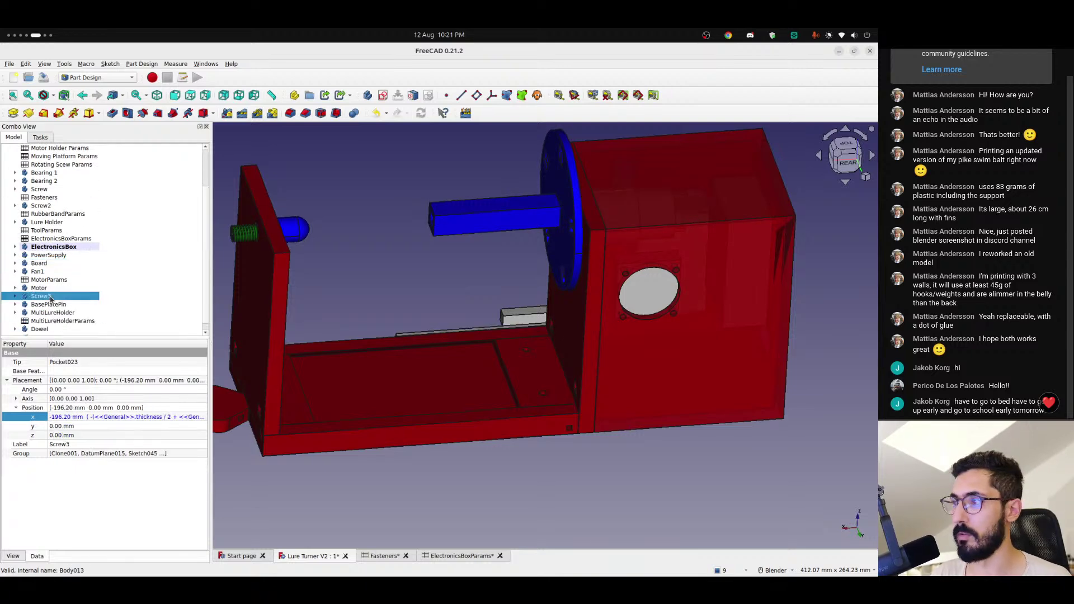
pyautogui.hotkey('ctrl', 'e')
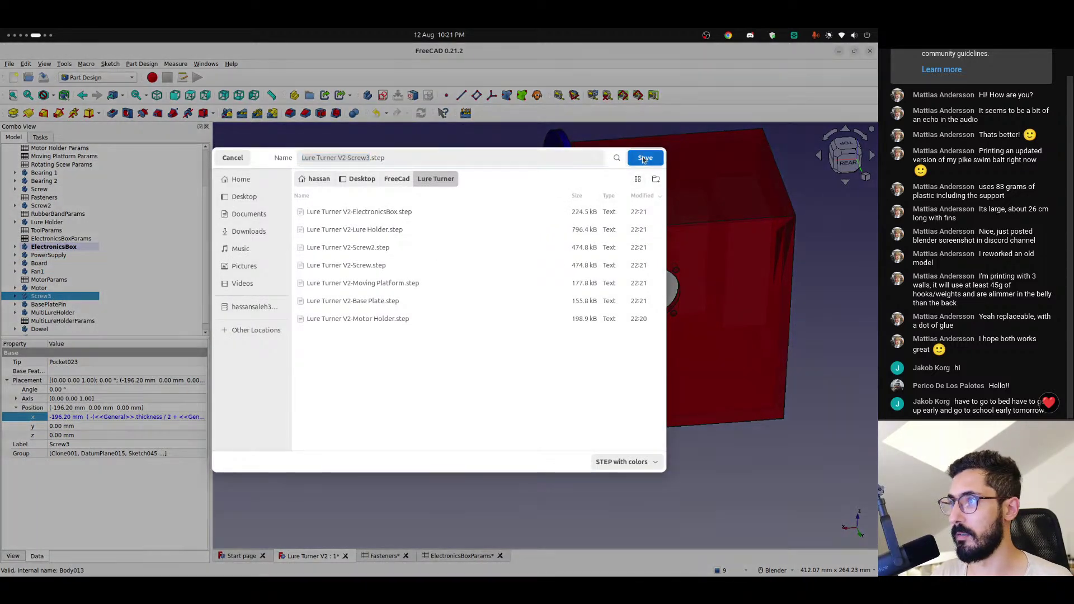
pyautogui.press('Return')
pyautogui.click(512, 386)
# - Export the BasePlatePin body as "Lure Turner V2-BasePlatePin.step" in the Lure Turner folder
pyautogui.click(49, 306)
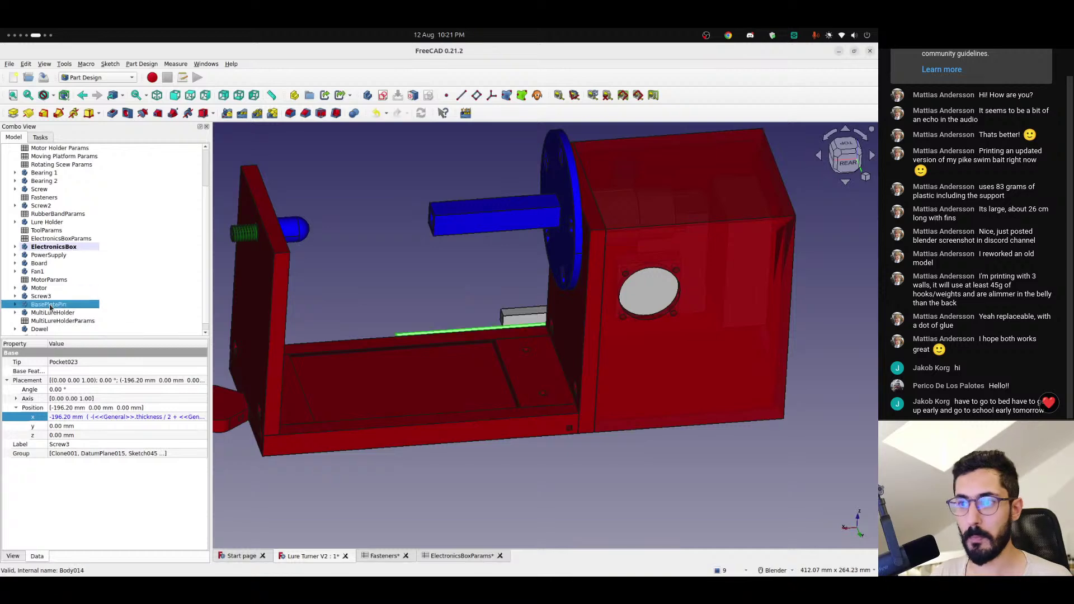
pyautogui.hotkey('ctrl', 'e')
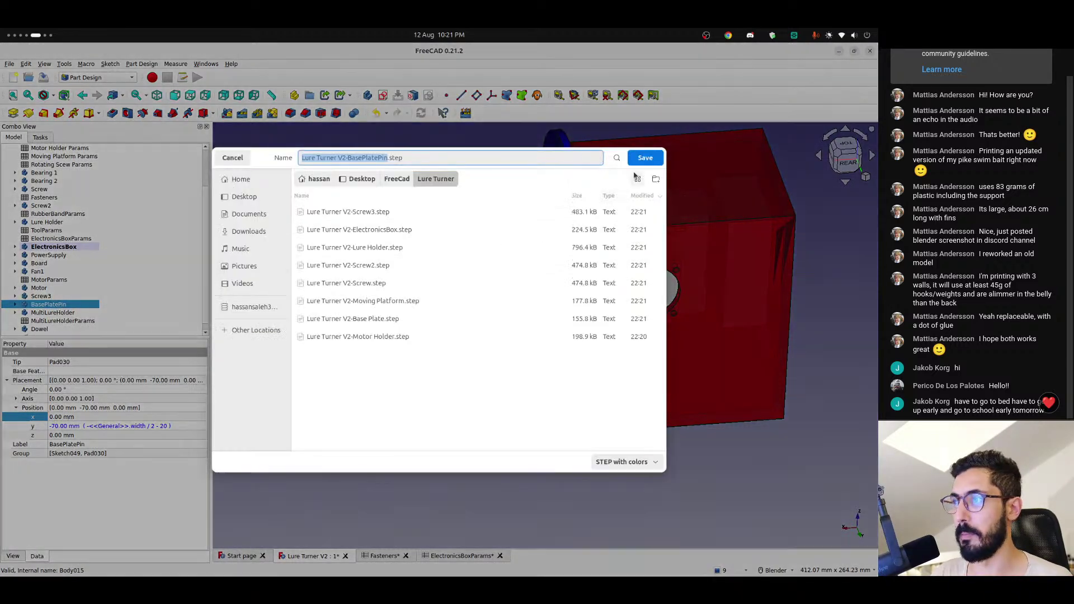
pyautogui.press('Return')
pyautogui.click(510, 386)
# - Export the MultiLureHolder body as a STEP file with millimeter units and the AP214 scheme
pyautogui.click(52, 313)
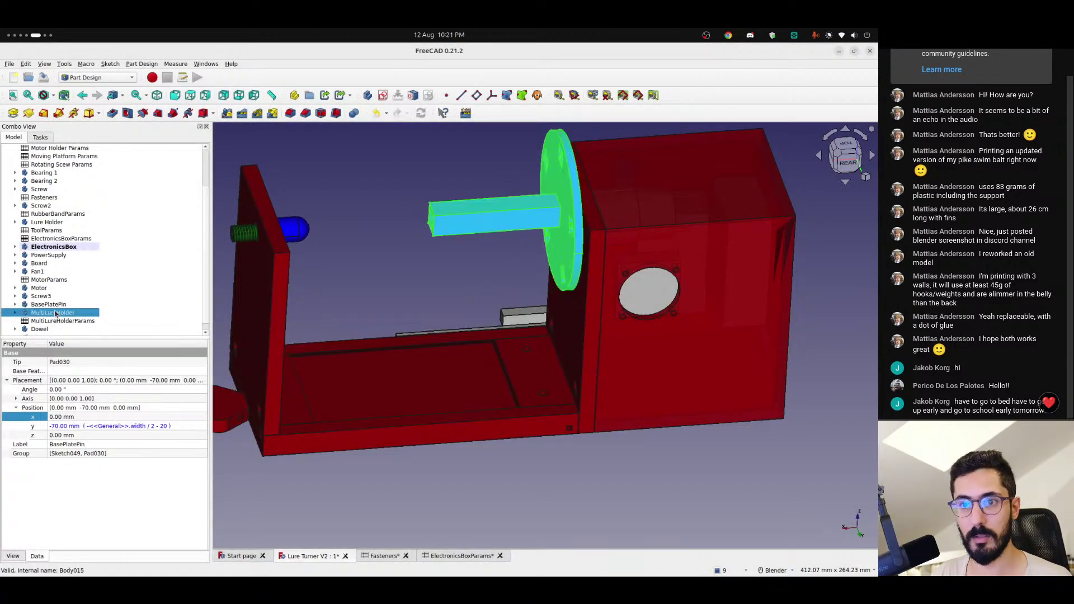
pyautogui.hotkey('ctrl', 'e')
pyautogui.press('Return')
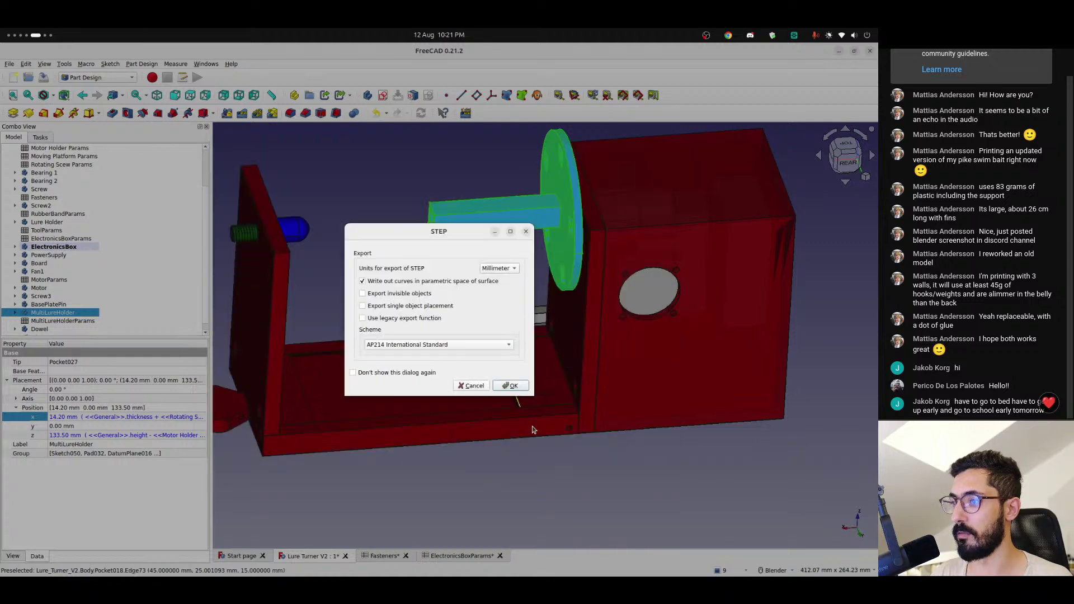
pyautogui.click(509, 386)
# - Export the Dowel body as "Lure Turner V2-Dowel.step" in the Lure Turner folder
pyautogui.click(39, 328)
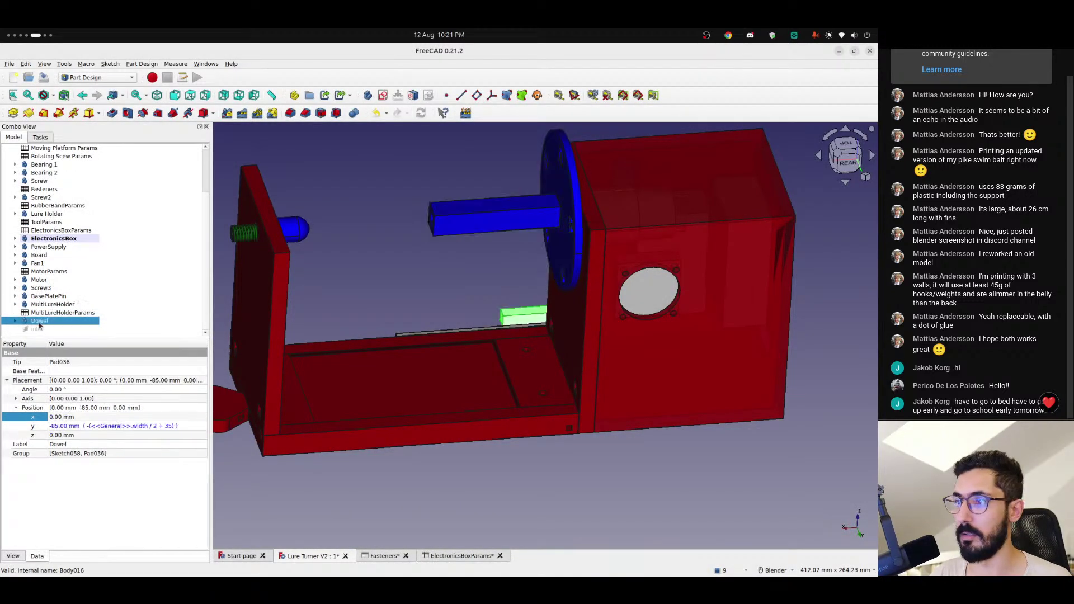
pyautogui.hotkey('ctrl', 'e')
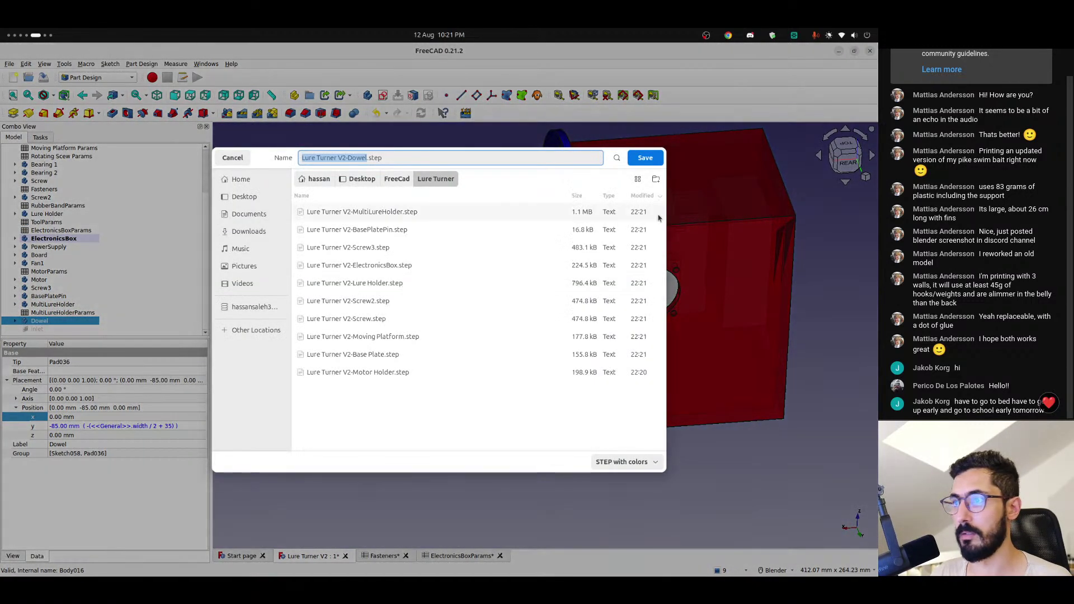
pyautogui.click(645, 157)
pyautogui.click(509, 386)
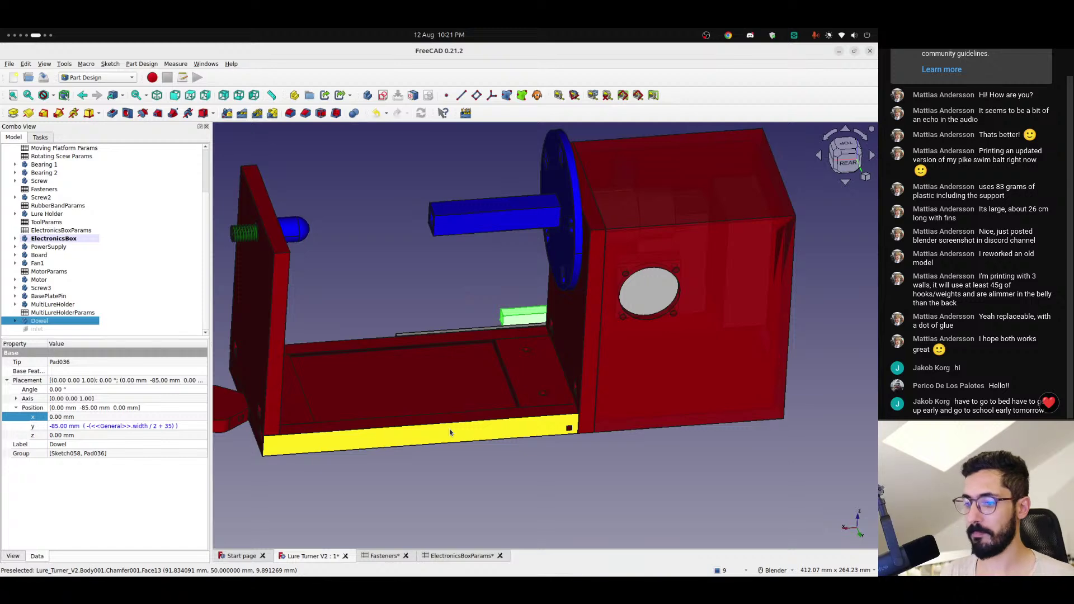
# - Switch to a free workspace, launch OrcaSlicer and create a new empty project
pyautogui.hotkey('ctrl', 'alt', 'Right')
pyautogui.hotkey('ctrl', 'alt', 'Right')
pyautogui.hotkey('ctrl', 'alt', 'Right')
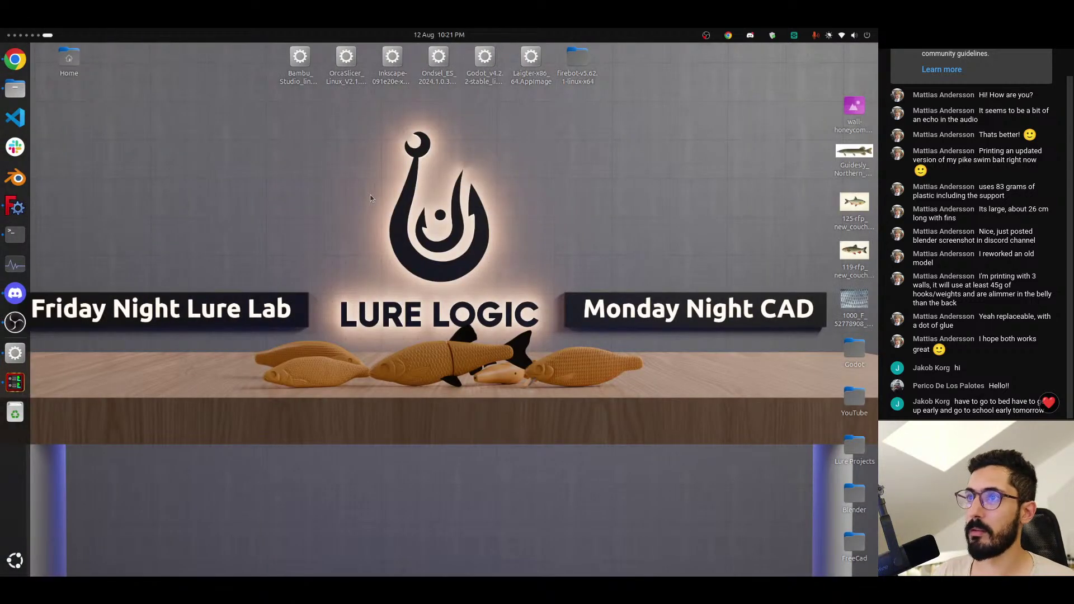
pyautogui.rightClick(347, 60)
pyautogui.click(365, 103)
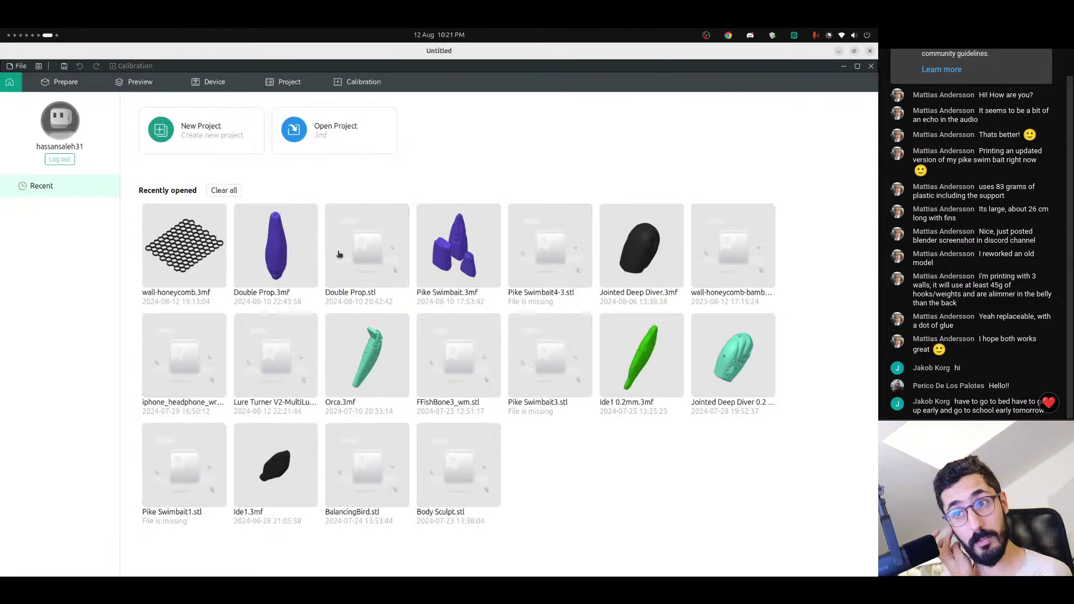
pyautogui.click(190, 132)
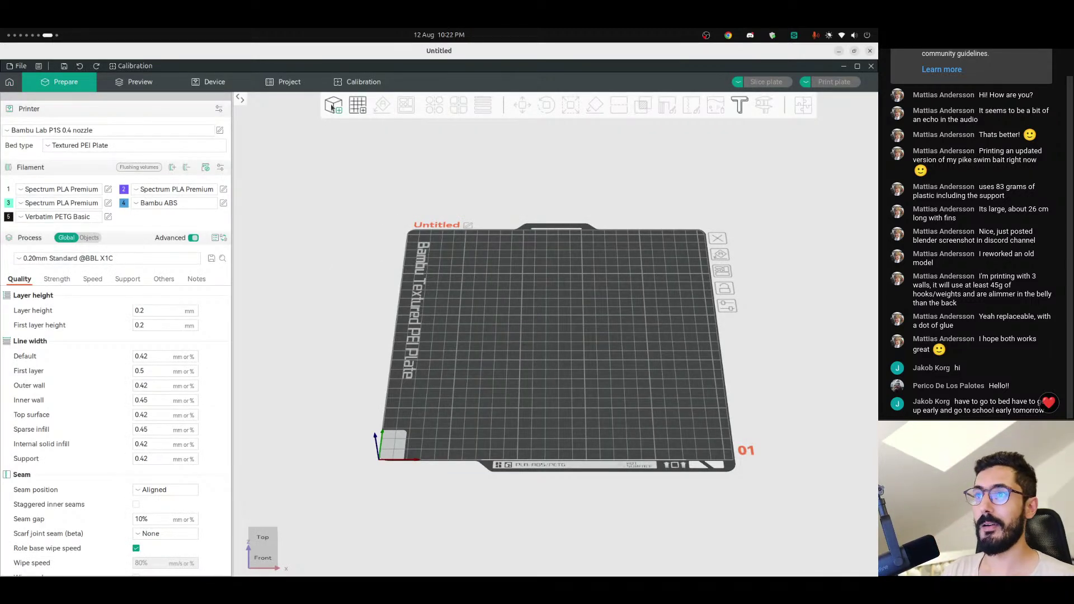
pyautogui.scroll(-3, 513, 304)
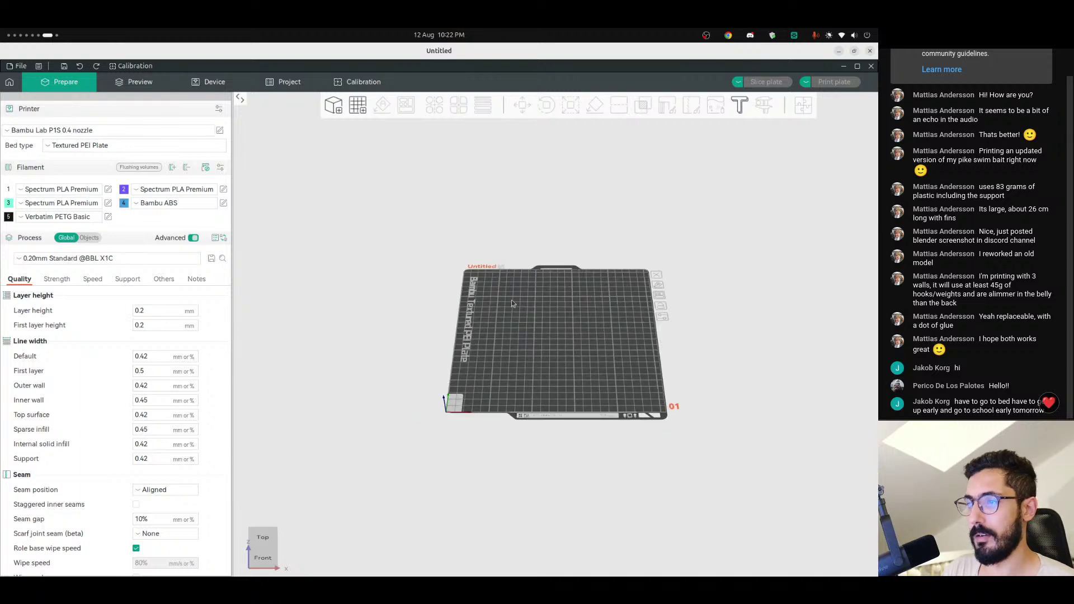
pyautogui.moveTo(1, 246)
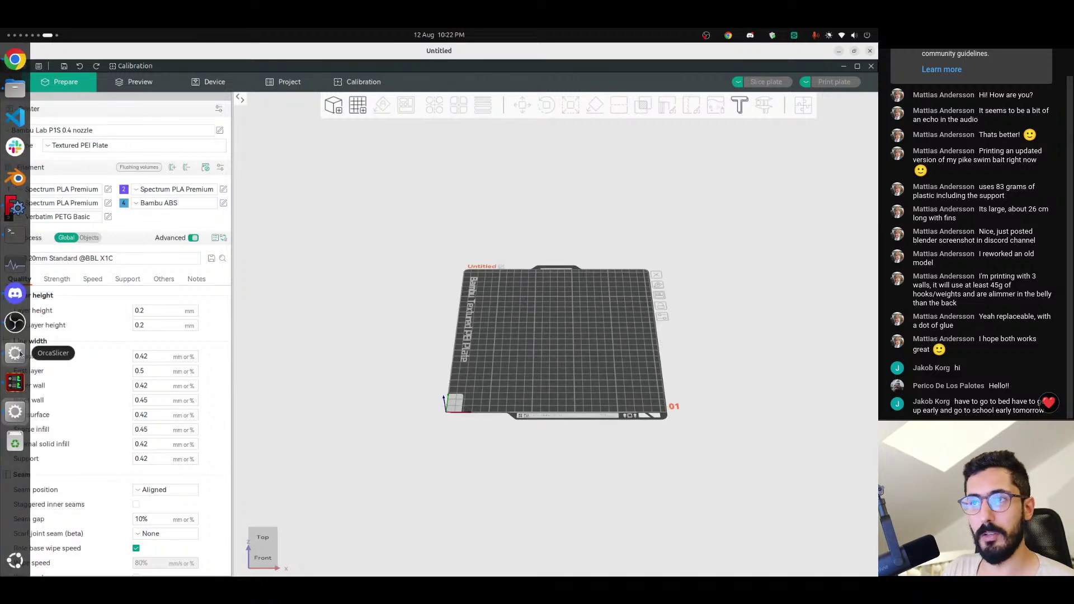
# - Import all eleven Lure Turner V2 STEP files from the FreeCad/Lure Turner folder as separate objects
pyautogui.click(338, 110)
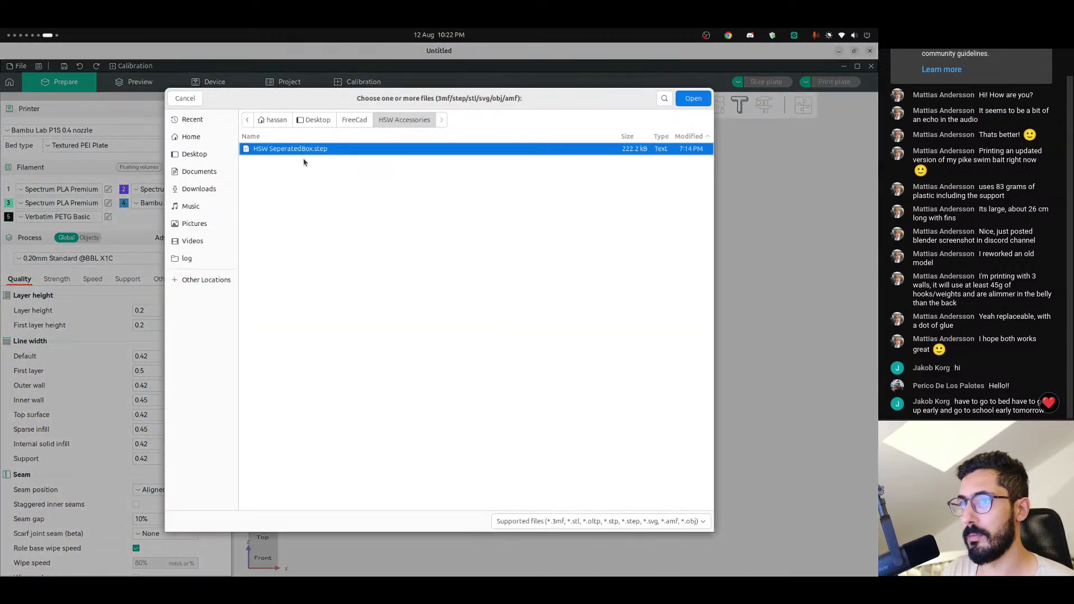
pyautogui.click(350, 120)
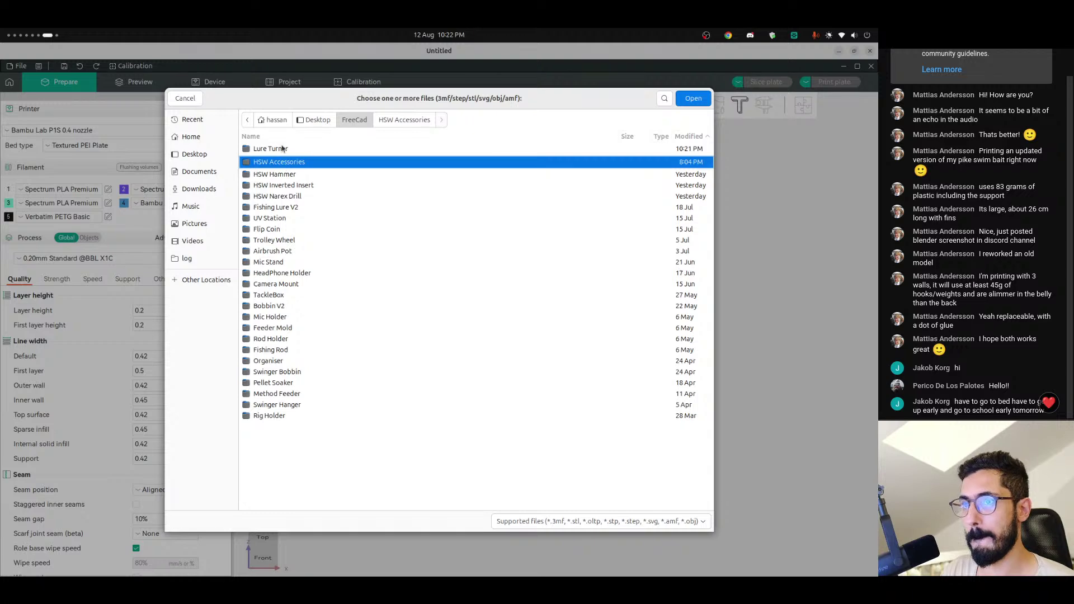
pyautogui.doubleClick(283, 148)
pyautogui.keyDown('ctrl'); pyautogui.click(334, 281); pyautogui.keyUp('ctrl')
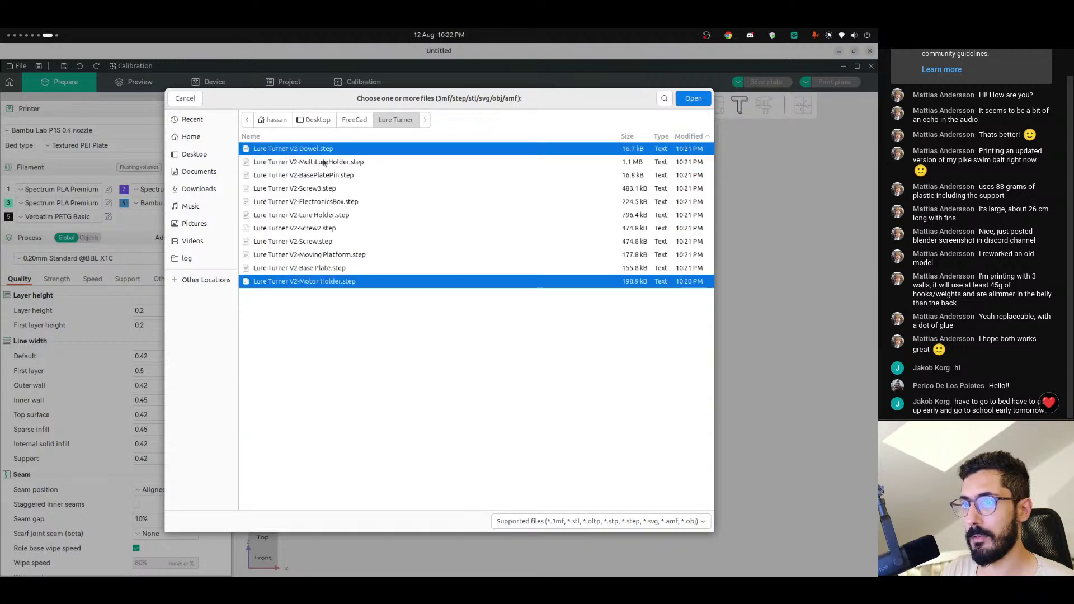
pyautogui.moveTo(325, 360); pyautogui.dragTo(308, 129)
pyautogui.click(693, 99)
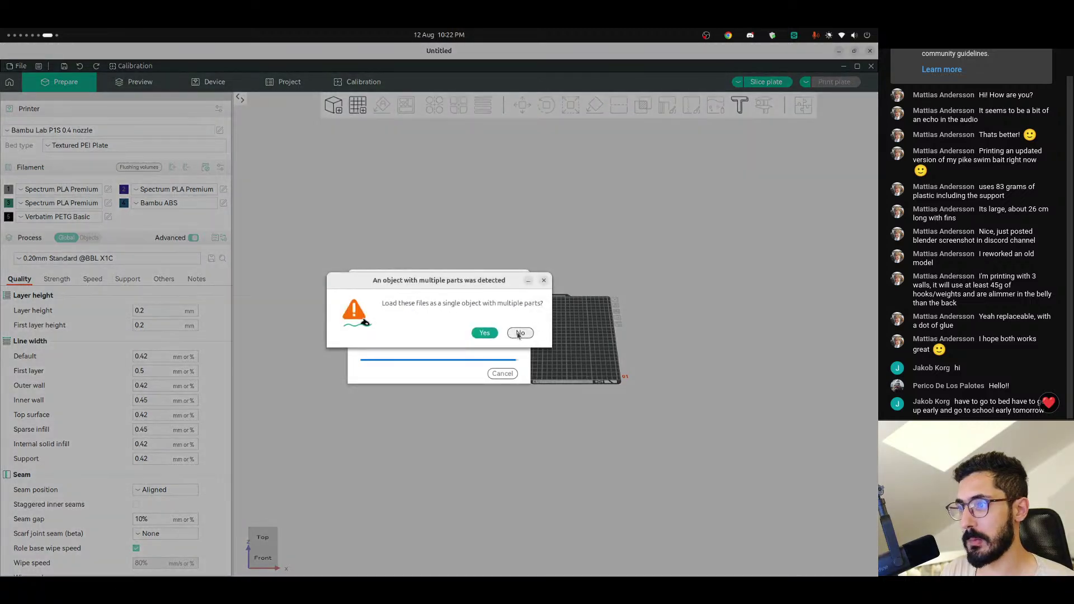
pyautogui.click(520, 334)
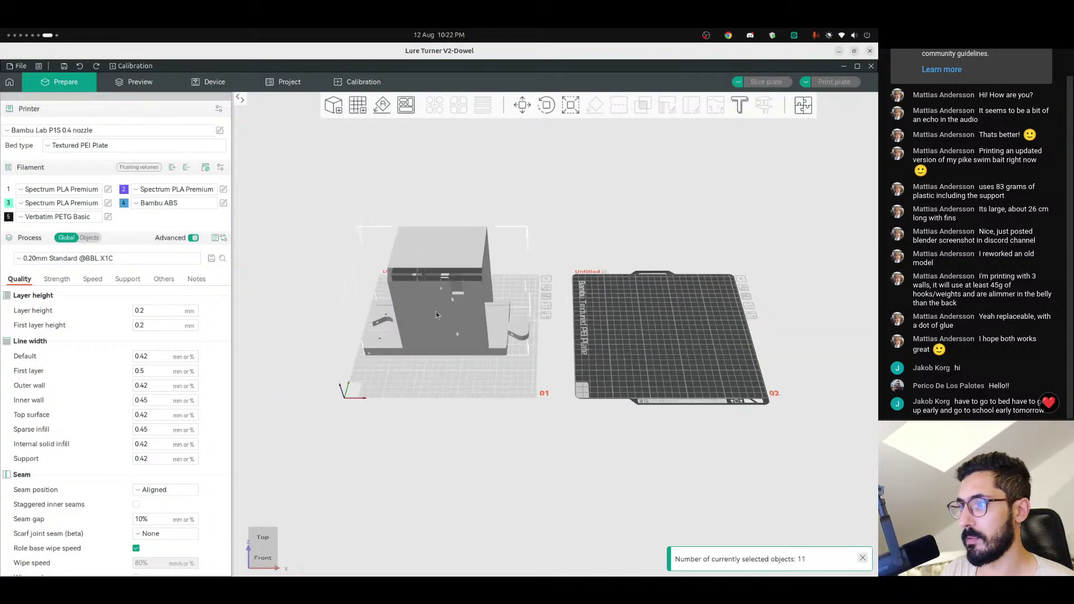
# - Move the Base Plate onto the second plate and the ElectronicsBox onto an added third plate
pyautogui.moveTo(436, 315)
pyautogui.mouseDown()
pyautogui.moveTo(456, 306)
pyautogui.moveTo(429, 323)
pyautogui.mouseUp()
pyautogui.moveTo(434, 386); pyautogui.dragTo(438, 387)
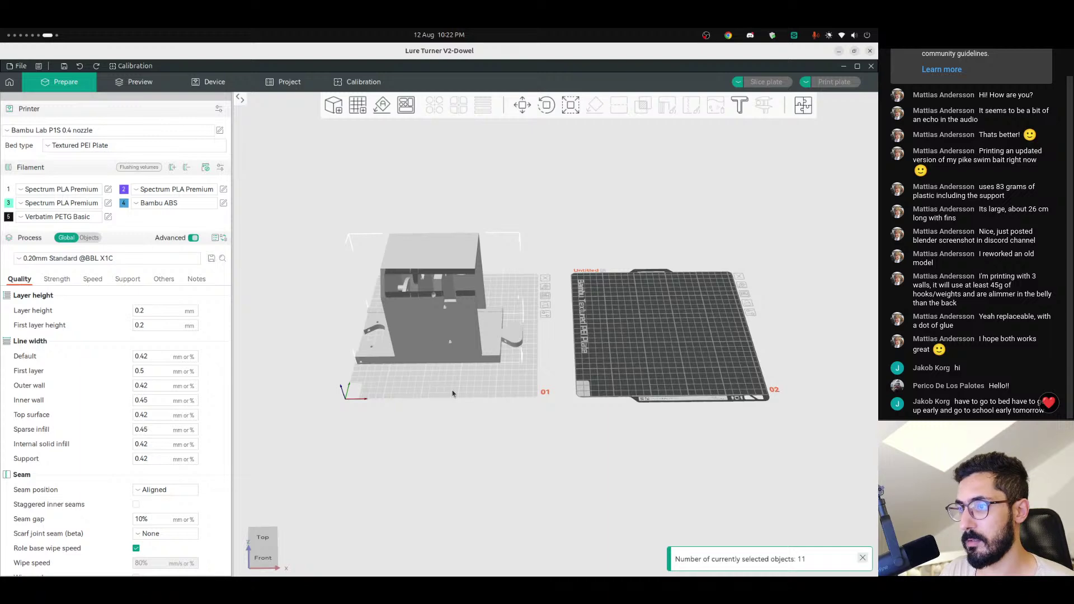
pyautogui.moveTo(484, 353); pyautogui.dragTo(709, 341)
pyautogui.click(358, 112)
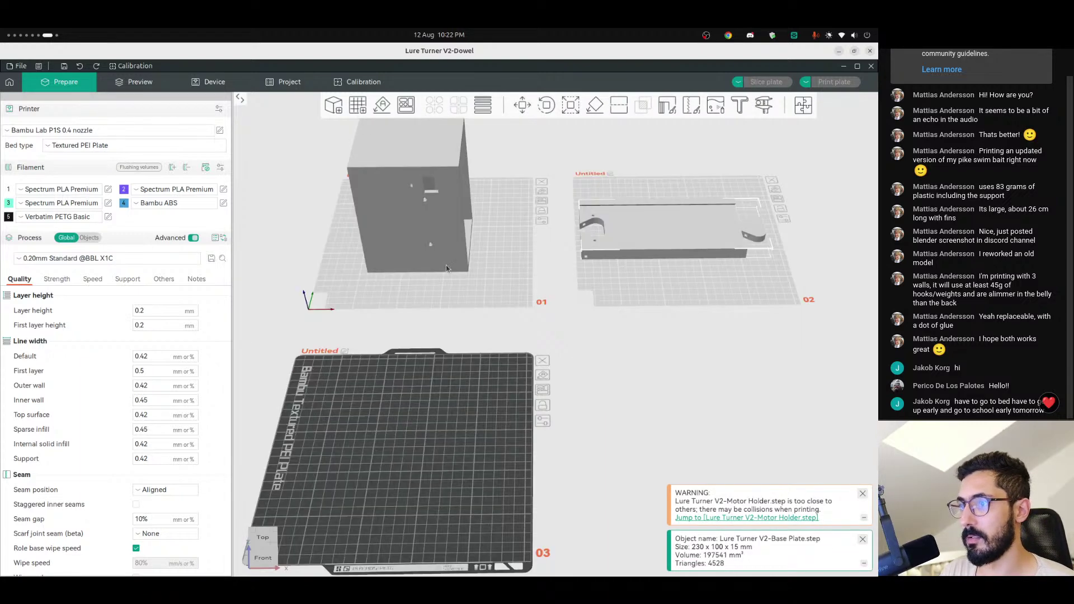
pyautogui.moveTo(447, 269); pyautogui.dragTo(436, 475)
# - Add a fourth and a fifth plate, placing the Moving Platform on the fourth and the Motor Holder on the fifth
pyautogui.click(359, 105)
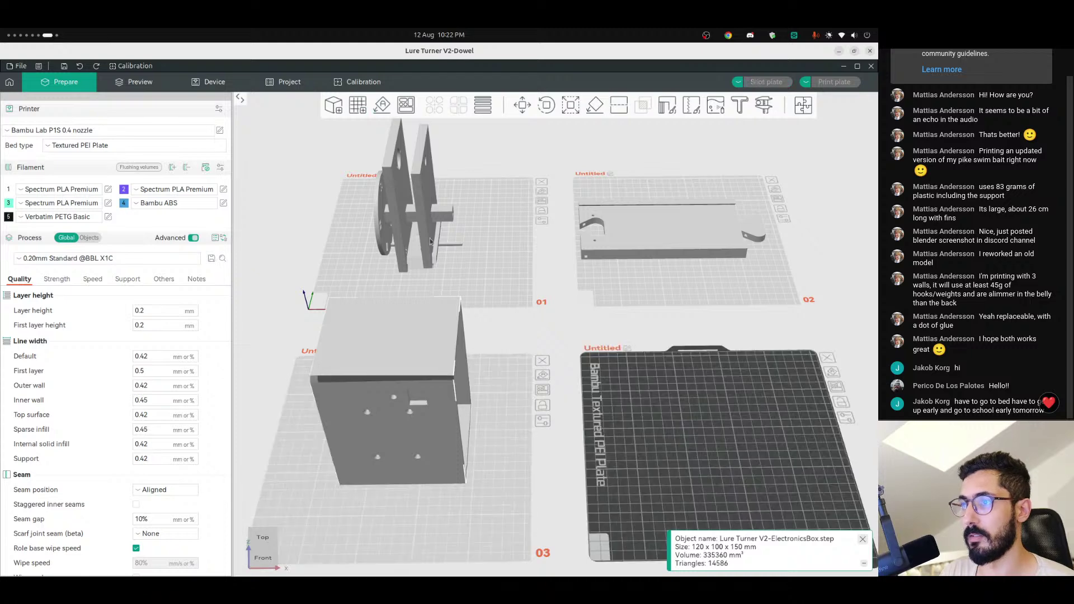
pyautogui.moveTo(431, 241); pyautogui.dragTo(634, 343)
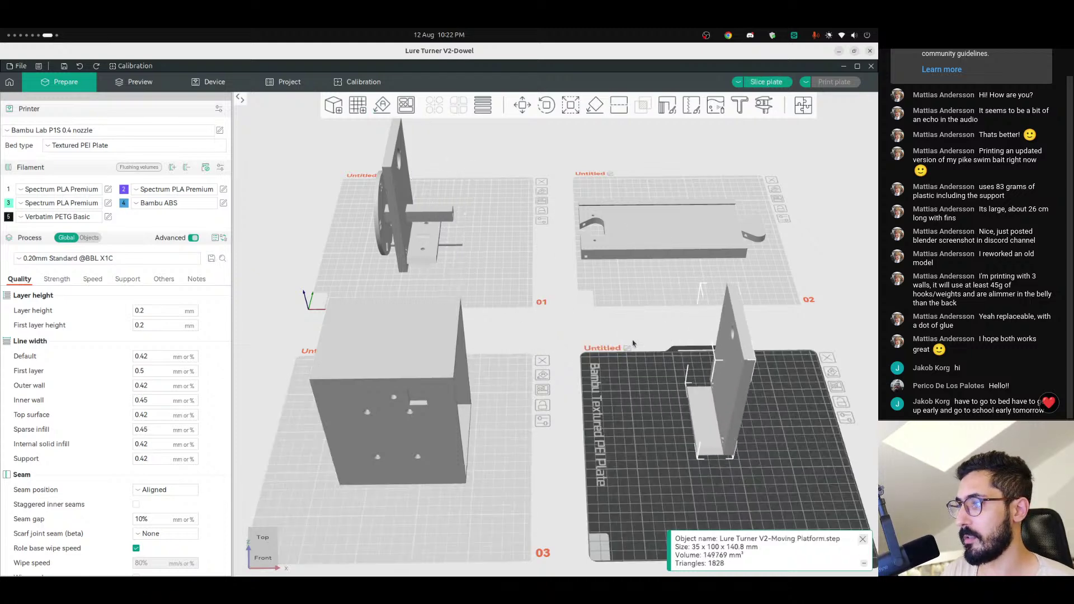
pyautogui.click(361, 108)
pyautogui.moveTo(388, 280); pyautogui.dragTo(541, 407)
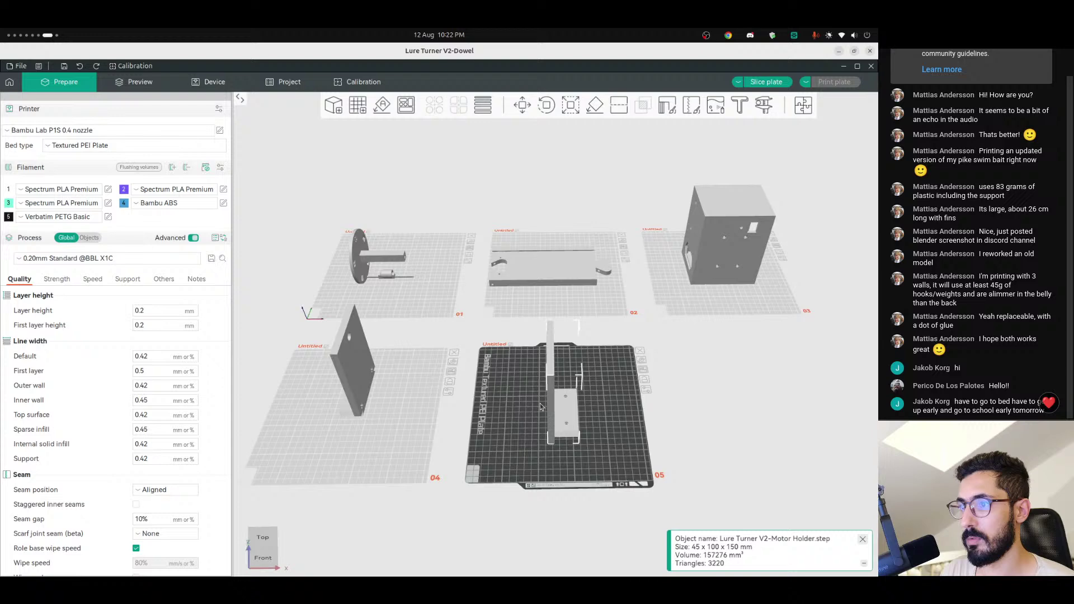
# - Add a sixth plate and move the MultiLureHolder onto it
pyautogui.click(363, 113)
pyautogui.moveTo(563, 319)
pyautogui.mouseDown()
pyautogui.moveTo(585, 346)
pyautogui.moveTo(515, 321)
pyautogui.moveTo(558, 327)
pyautogui.mouseUp()
pyautogui.moveTo(394, 179); pyautogui.dragTo(737, 400)
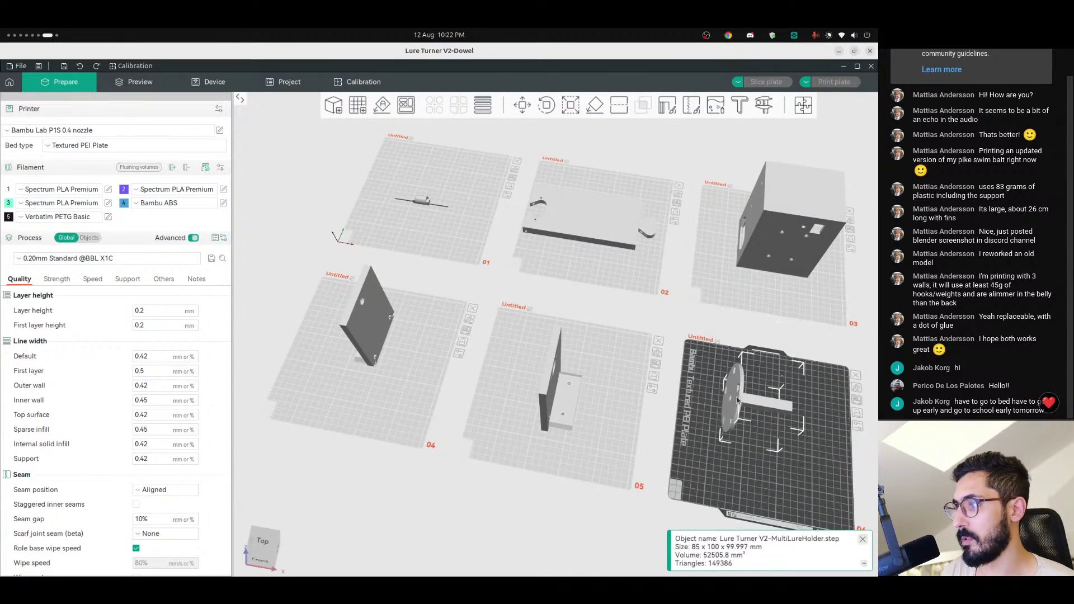
# - Spread the Lure Holder, screws, pin and dowel apart on the first plate
pyautogui.click(420, 200)
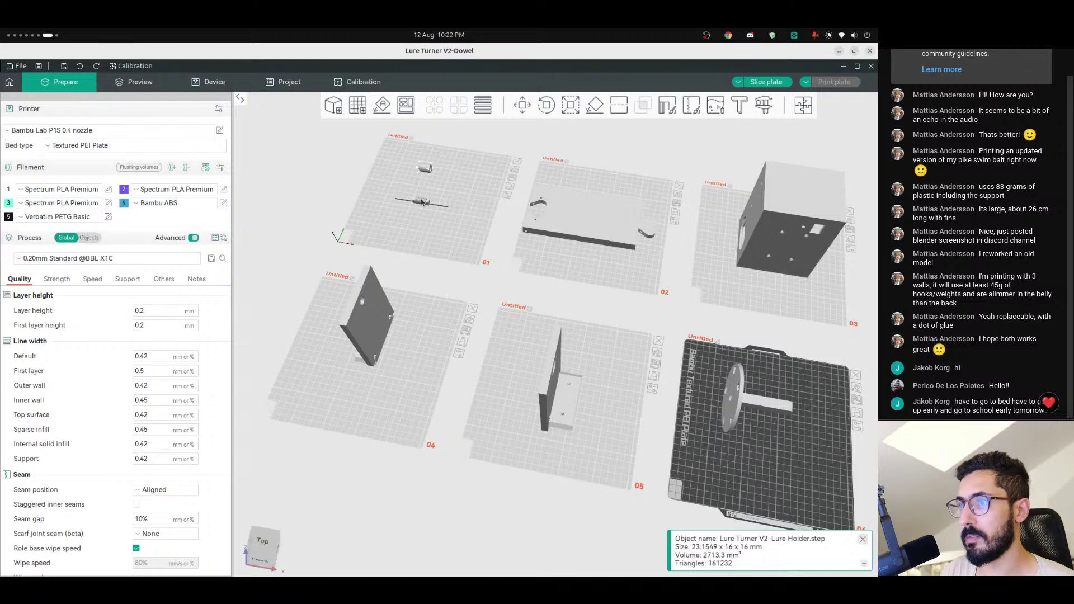
pyautogui.click(438, 187)
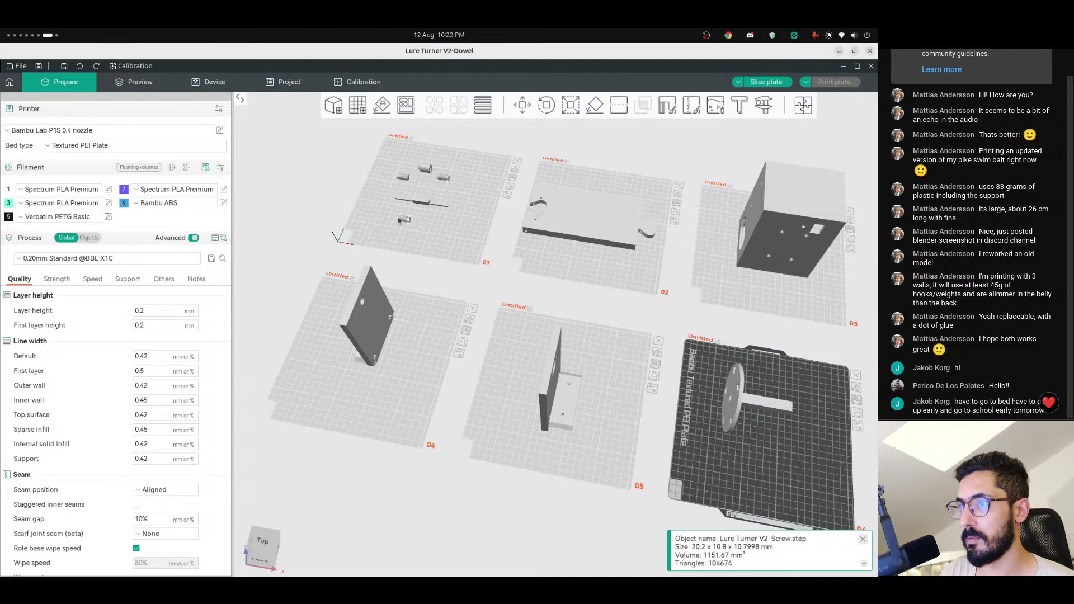
pyautogui.click(424, 204)
pyautogui.moveTo(470, 262); pyautogui.dragTo(497, 264)
pyautogui.click(751, 279)
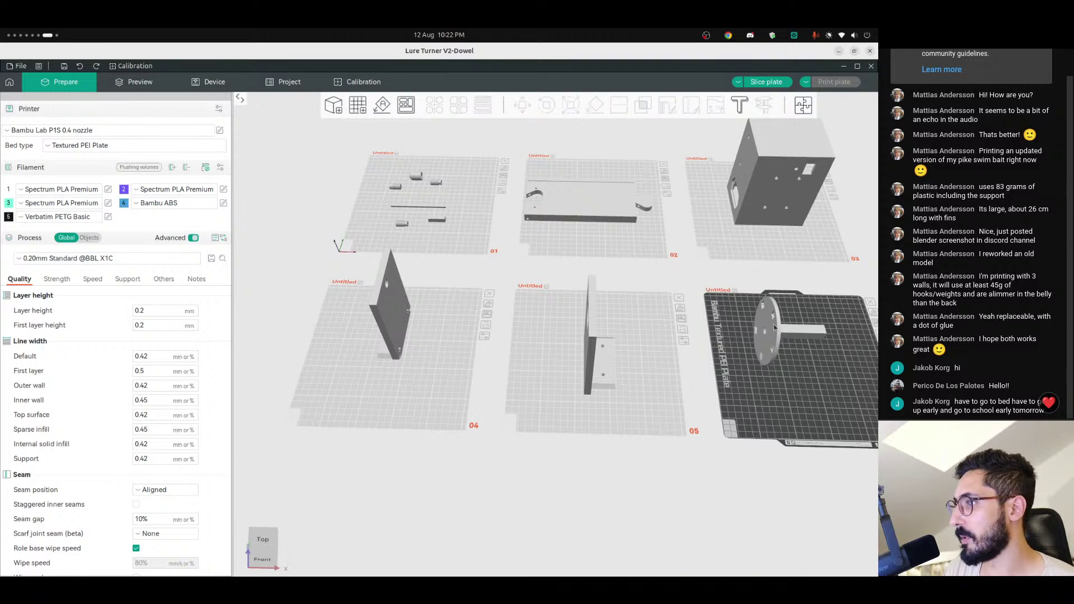
# - Auto-orient the MultiLureHolder, Motor Holder and Moving Platform so each lies flat on its plate
pyautogui.click(768, 329)
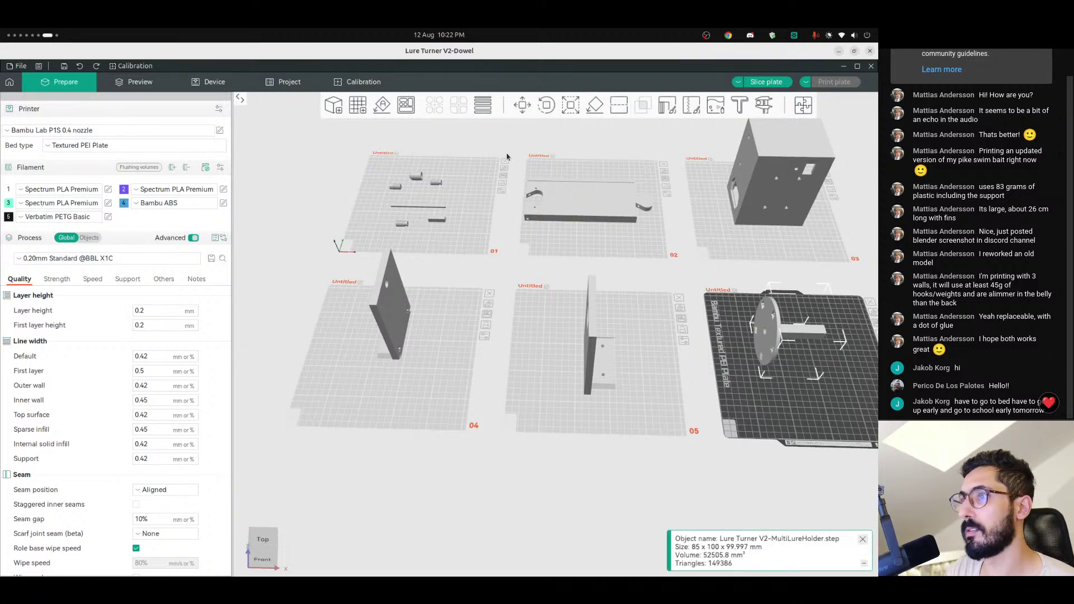
pyautogui.click(383, 106)
pyautogui.click(598, 365)
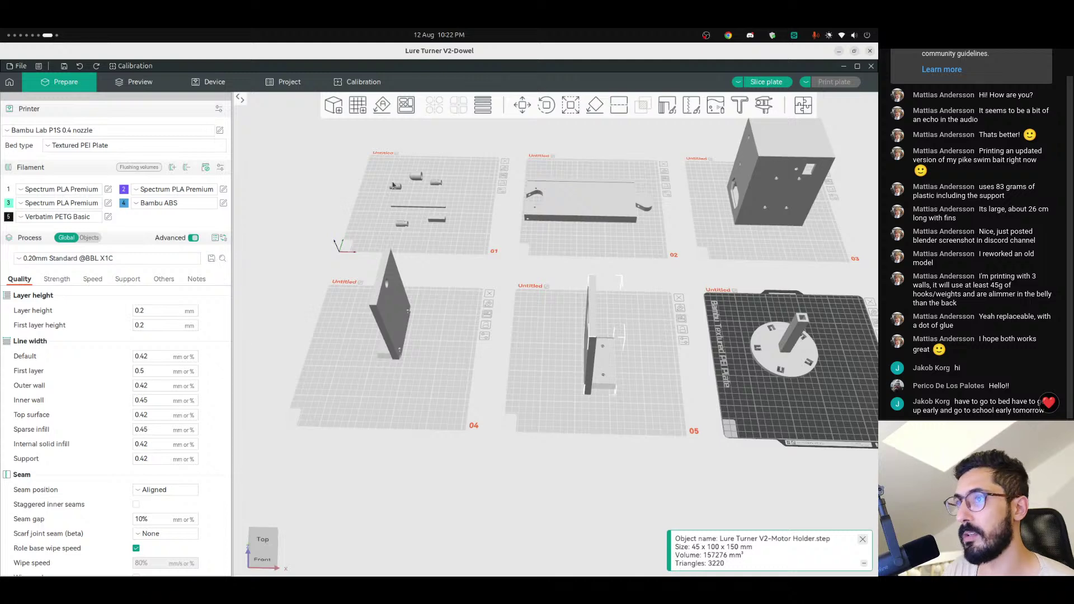
pyautogui.click(383, 106)
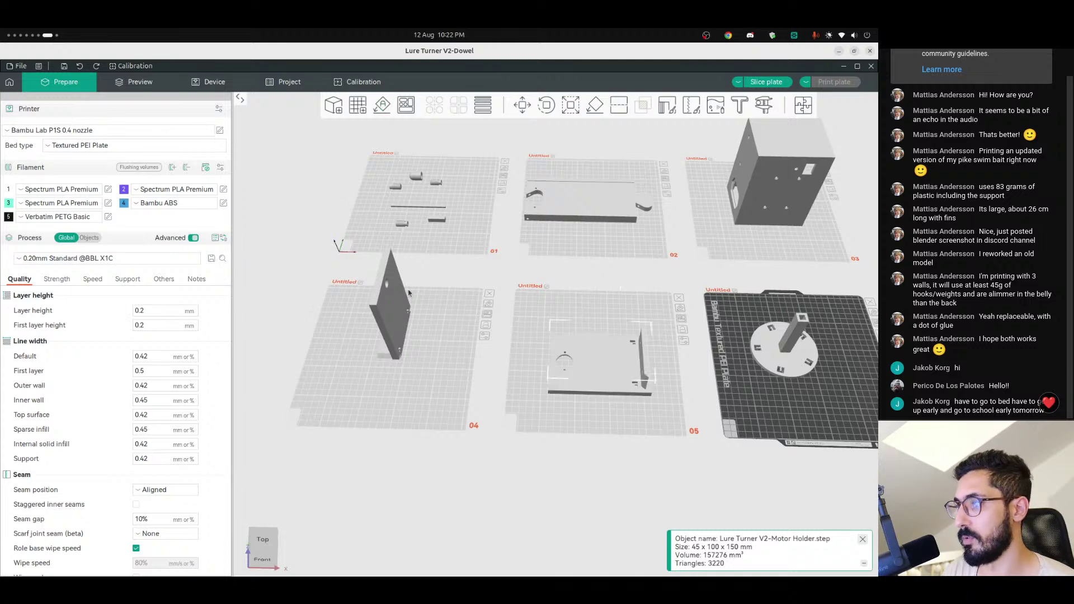
pyautogui.click(373, 103)
# - Examine how the Base Plate and the ElectronicsBox are oriented on their plates
pyautogui.click(579, 207)
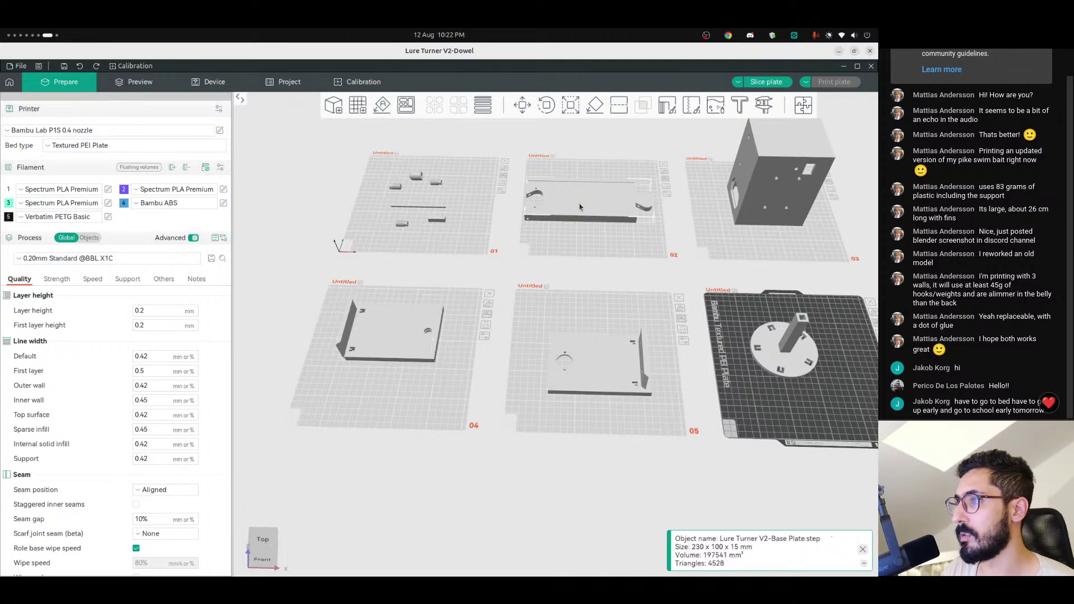
pyautogui.moveTo(620, 255)
pyautogui.mouseDown()
pyautogui.moveTo(625, 242)
pyautogui.moveTo(621, 268)
pyautogui.mouseUp()
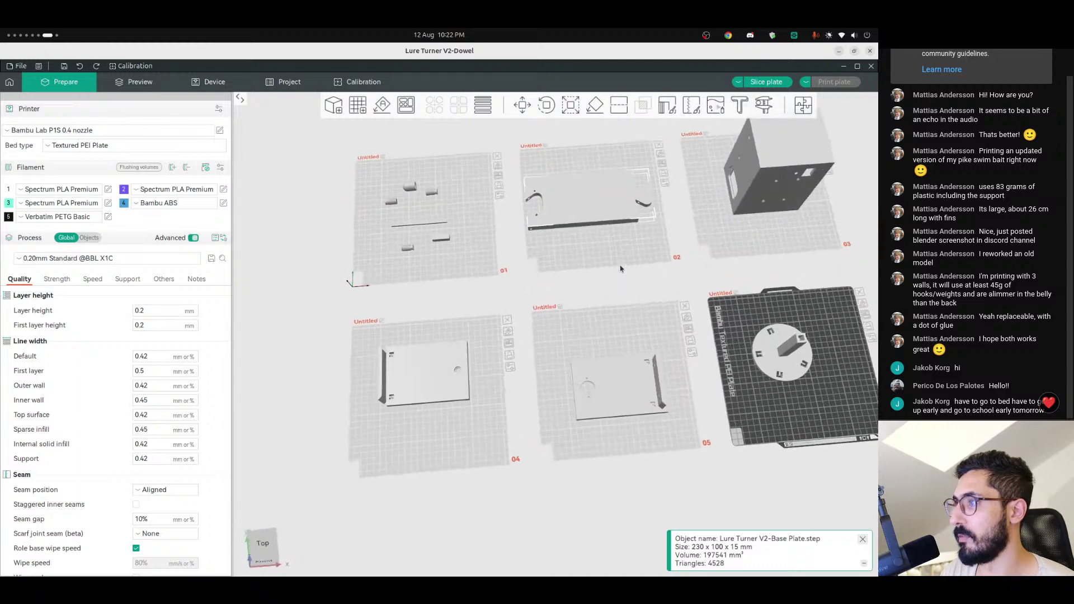
pyautogui.click(769, 179)
pyautogui.moveTo(797, 245); pyautogui.dragTo(602, 357, button='middle')
pyautogui.scroll(-3, 602, 357)
pyautogui.moveTo(602, 357); pyautogui.dragTo(641, 333)
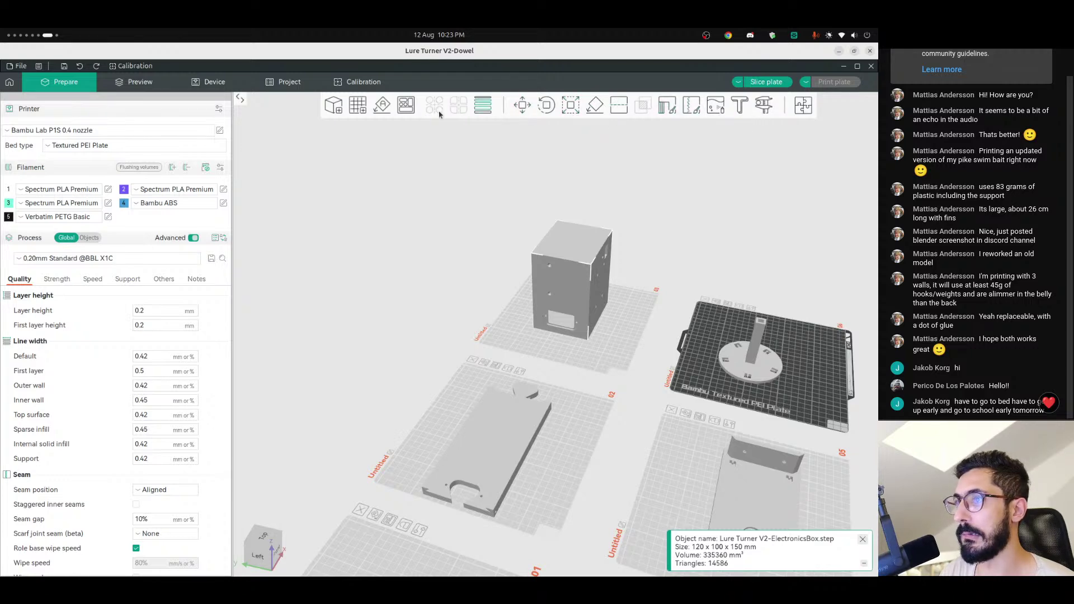
# - Reorient the ElectronicsBox on its plate so that its open side faces up
pyautogui.scroll(5, 516, 307)
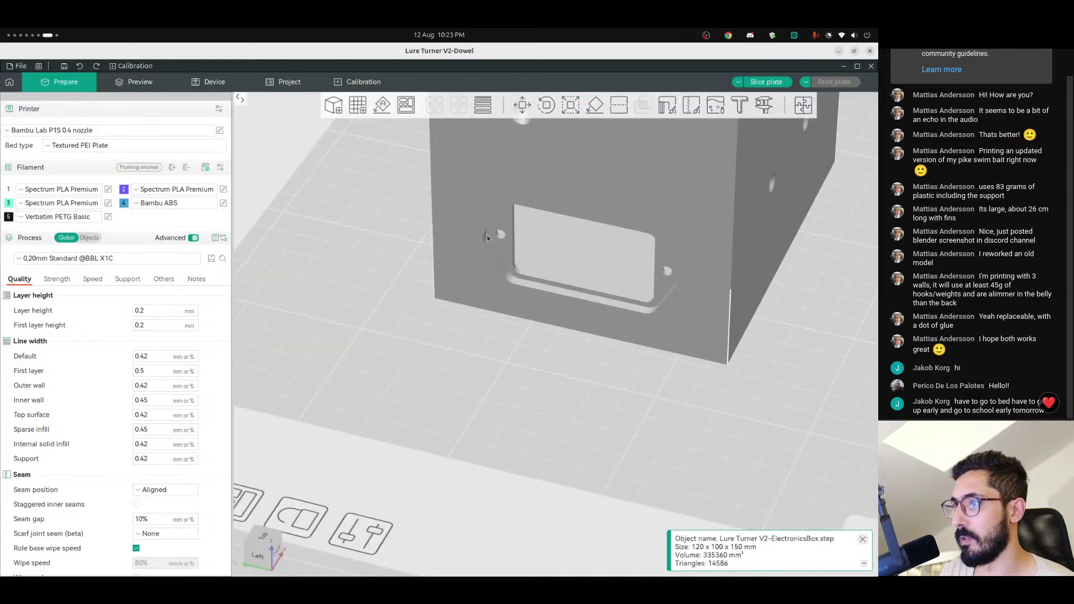
pyautogui.moveTo(501, 353); pyautogui.dragTo(475, 164)
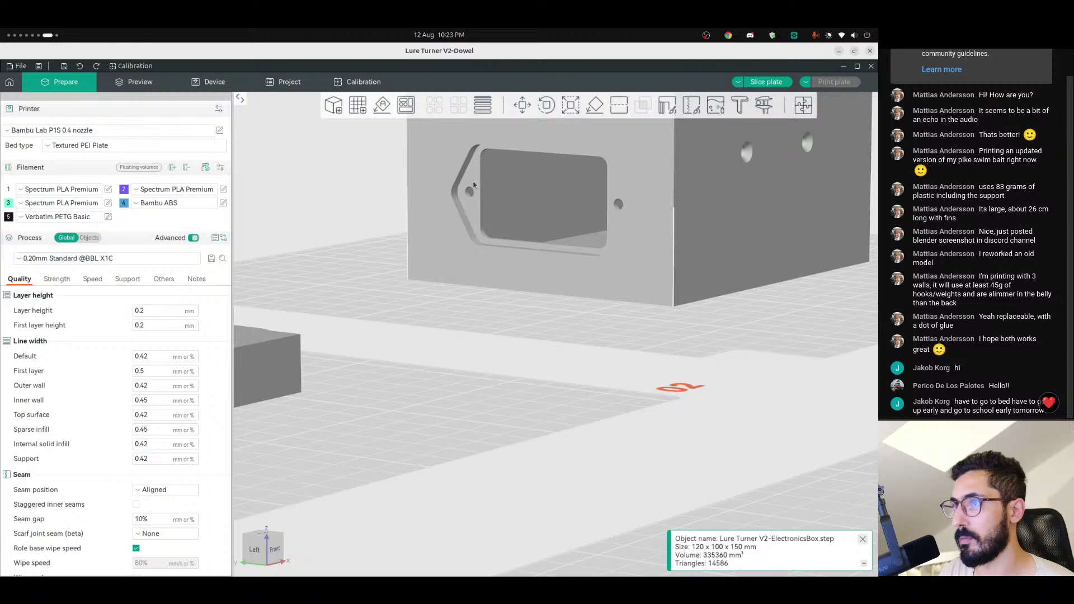
pyautogui.moveTo(680, 313); pyautogui.dragTo(503, 336)
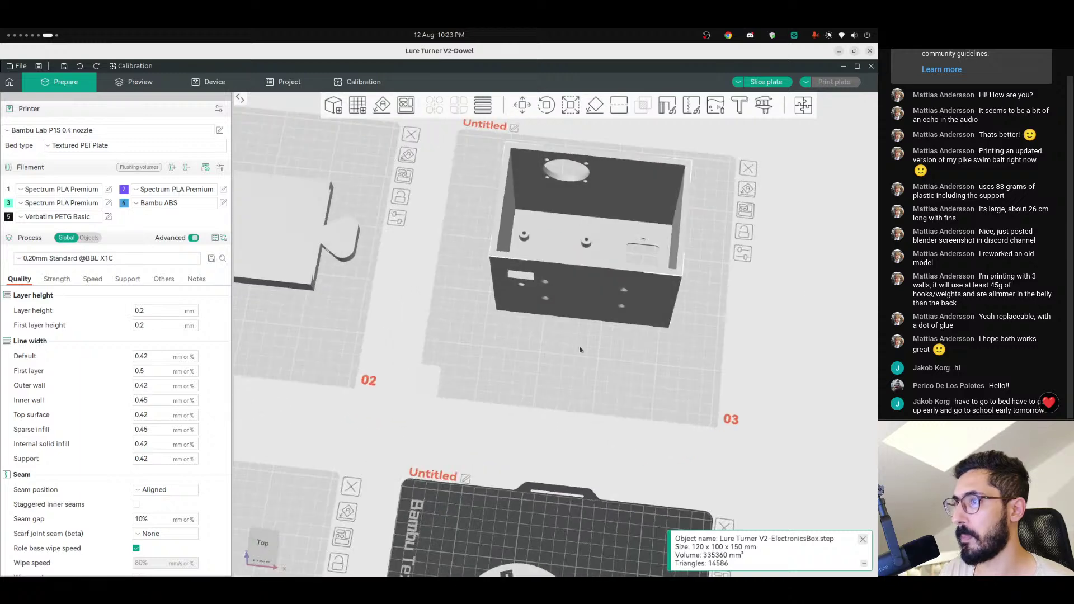
pyautogui.scroll(-5, 483, 329)
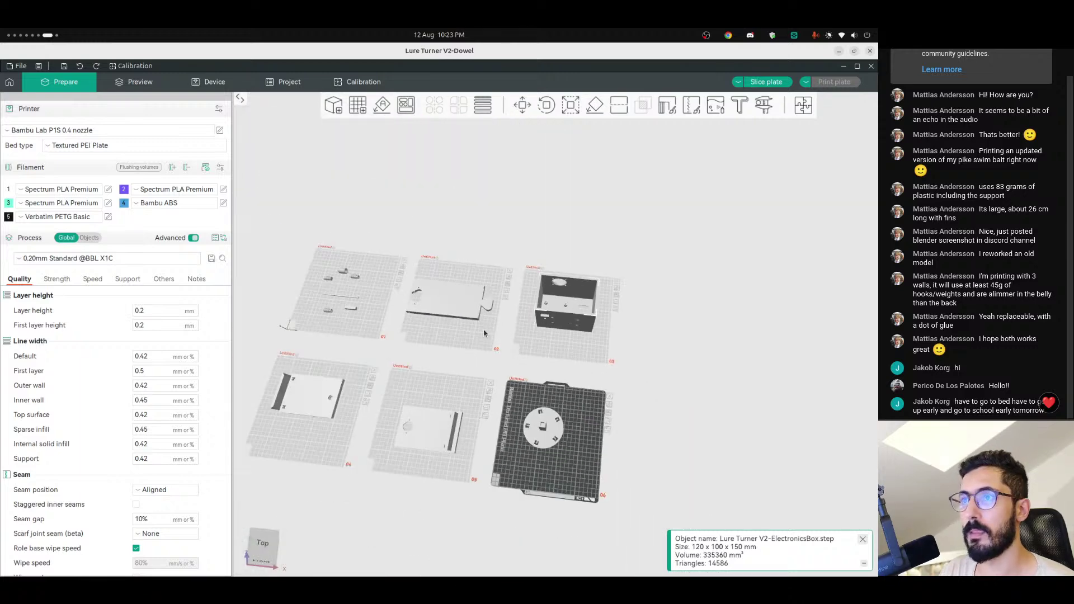
# - Auto-orient the Lure Holder and the three screws so they stand upright on the first plate
pyautogui.click(342, 276)
pyautogui.scroll(5, 542, 306)
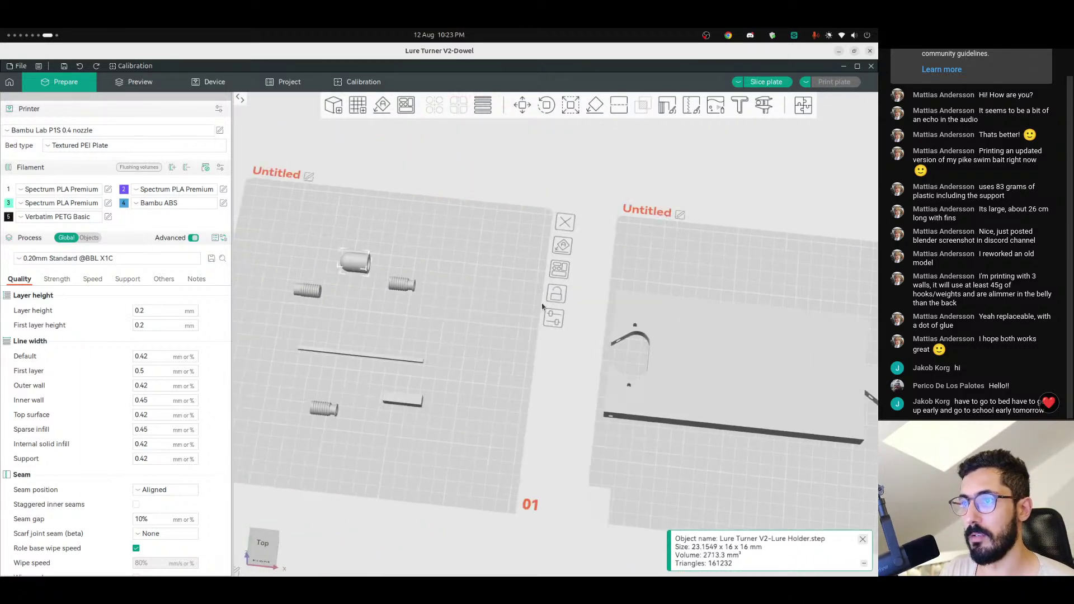
pyautogui.moveTo(386, 295); pyautogui.dragTo(455, 307, button='middle')
pyautogui.click(382, 105)
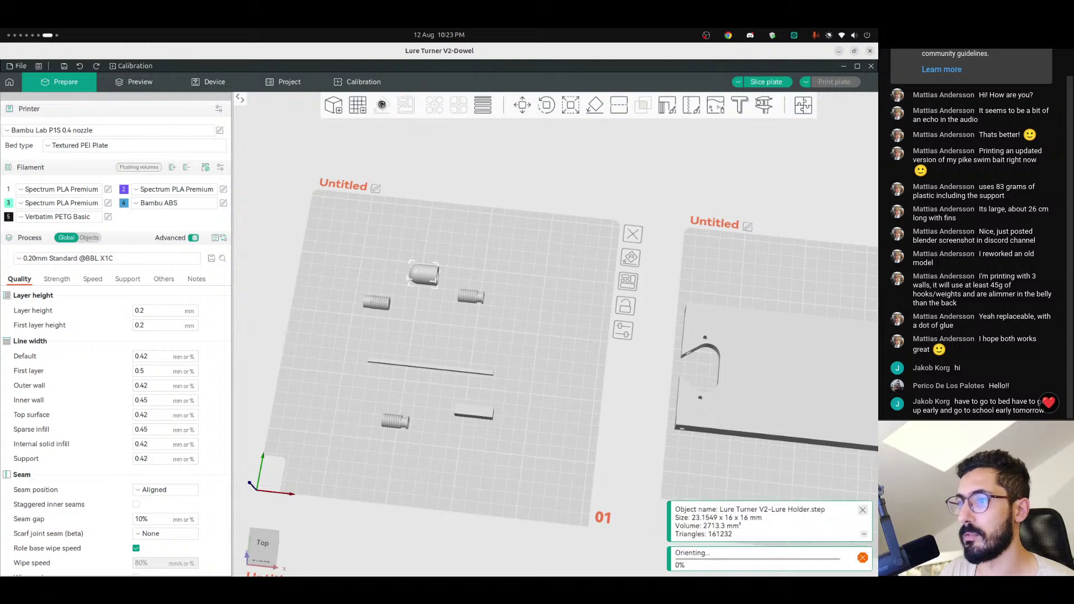
pyautogui.click(469, 295)
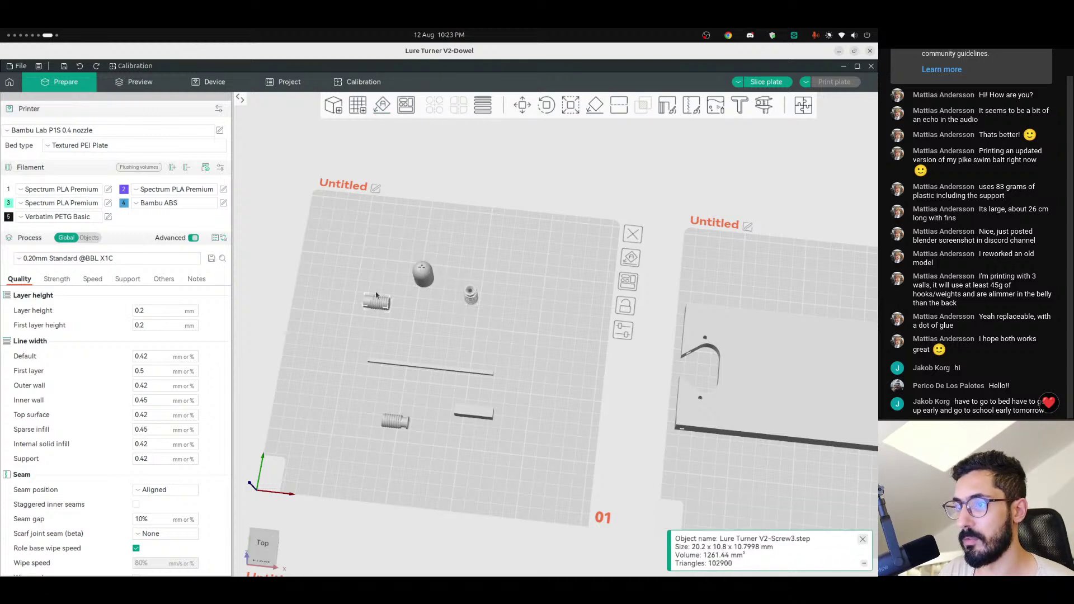
pyautogui.click(382, 105)
pyautogui.scroll(5, 470, 313)
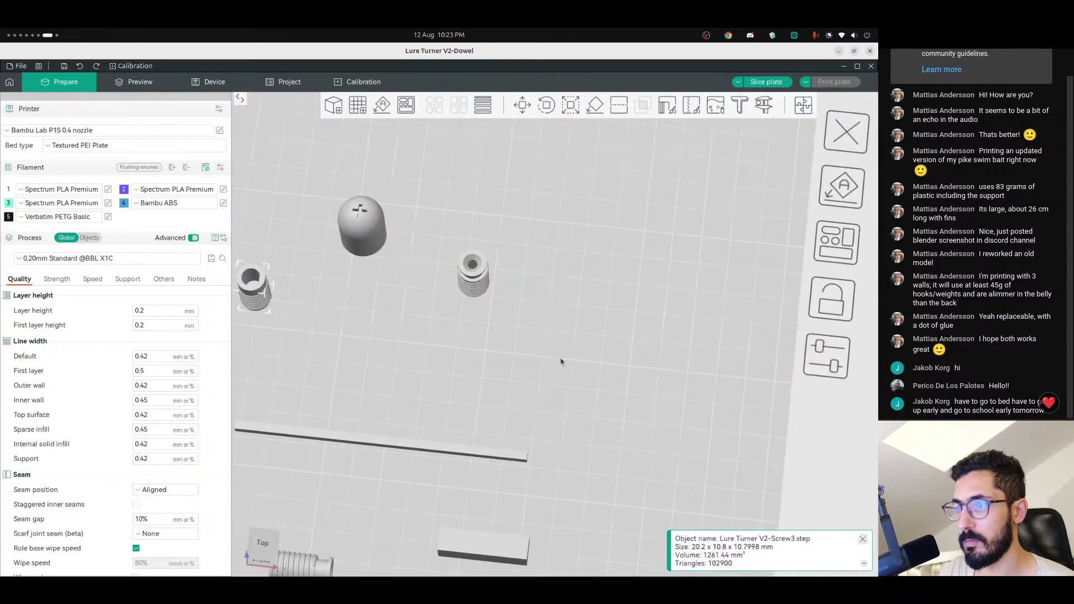
pyautogui.moveTo(391, 360); pyautogui.dragTo(587, 451)
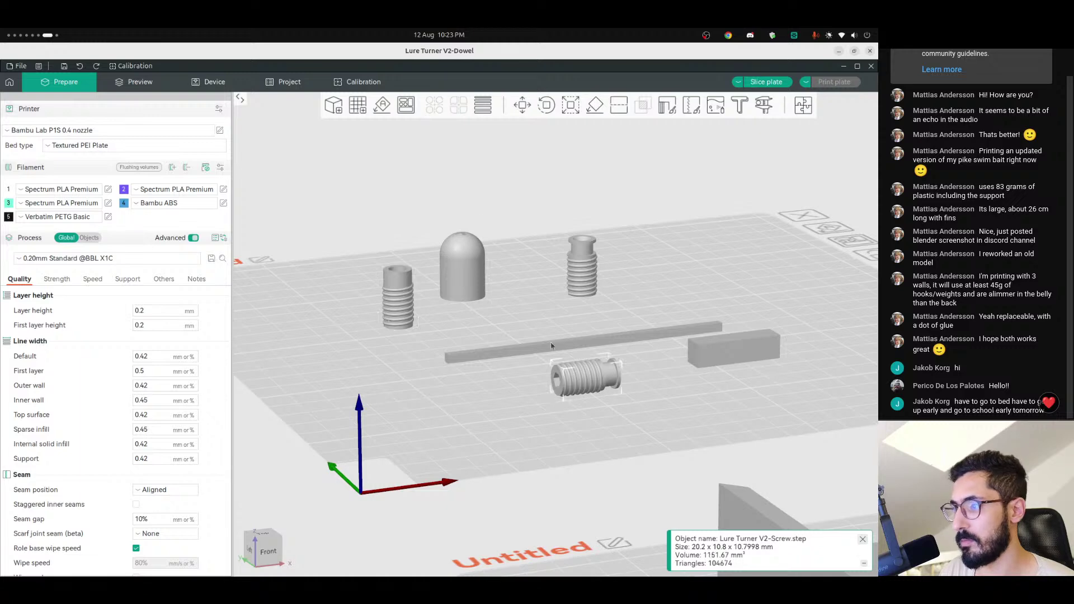
pyautogui.moveTo(552, 408); pyautogui.dragTo(620, 411)
pyautogui.moveTo(633, 407); pyautogui.dragTo(570, 423)
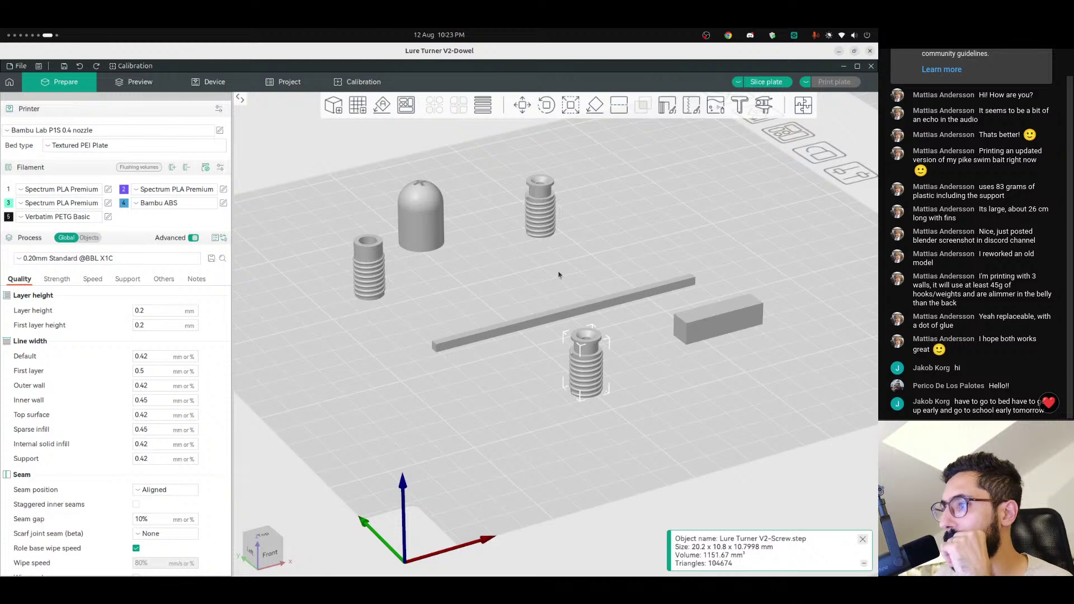
# - Add a seventh plate, move Screw and Screw2 onto it, and arrange them there
pyautogui.scroll(1, 558, 275)
pyautogui.moveTo(565, 254); pyautogui.dragTo(557, 304)
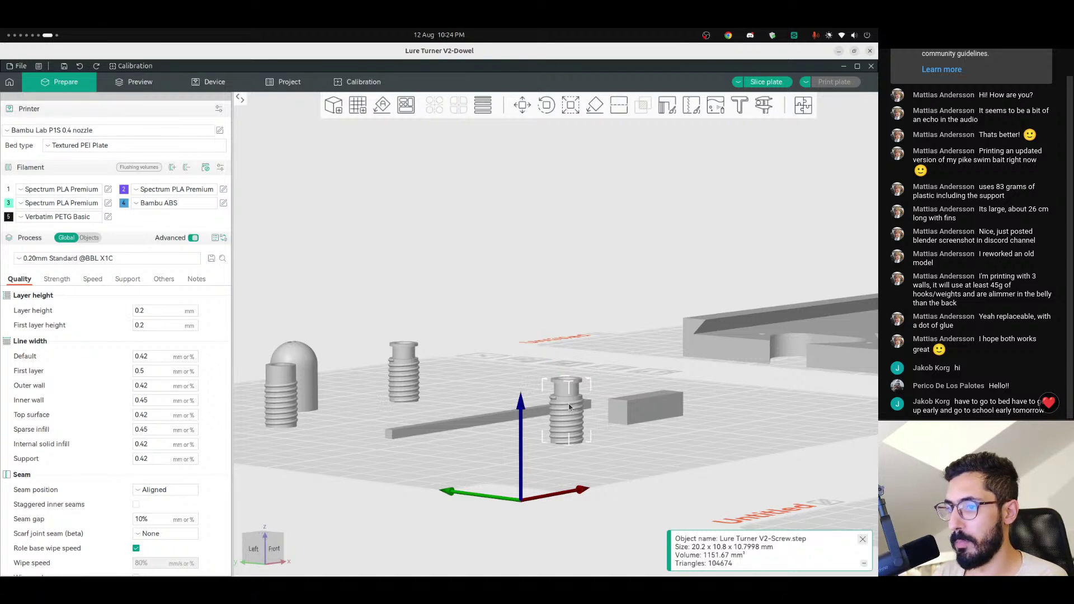
pyautogui.moveTo(403, 382); pyautogui.dragTo(526, 429)
pyautogui.moveTo(595, 453); pyautogui.dragTo(571, 473)
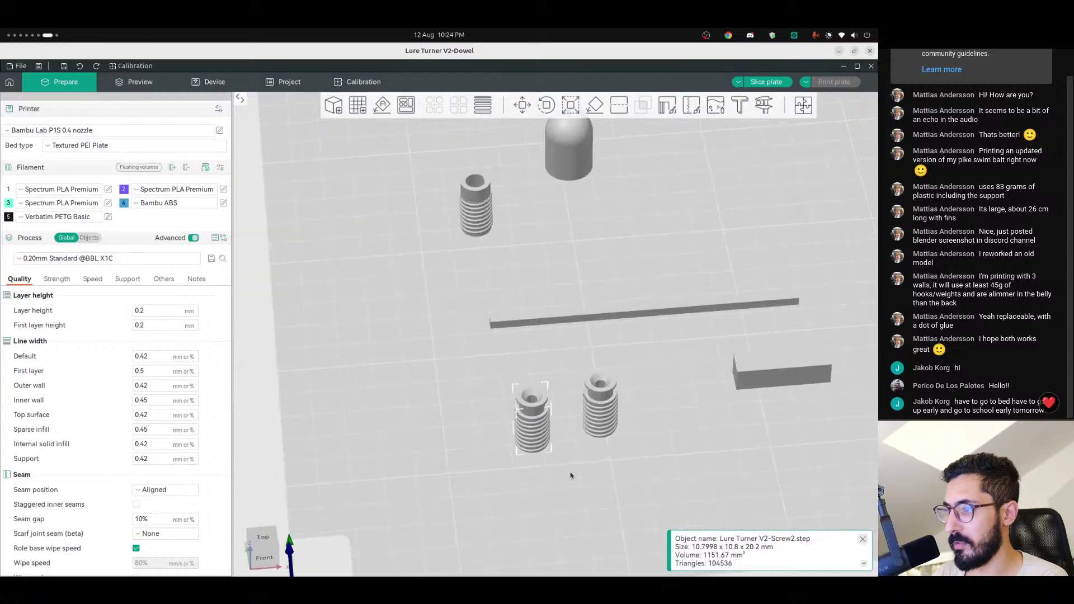
pyautogui.scroll(-14, 563, 464)
pyautogui.click(357, 105)
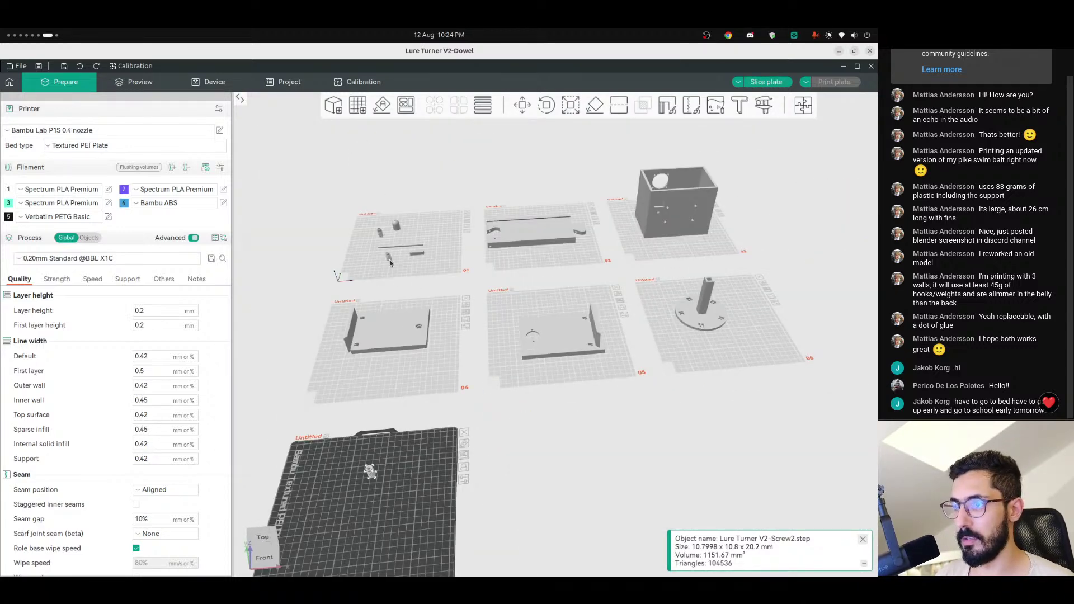
pyautogui.click(464, 455)
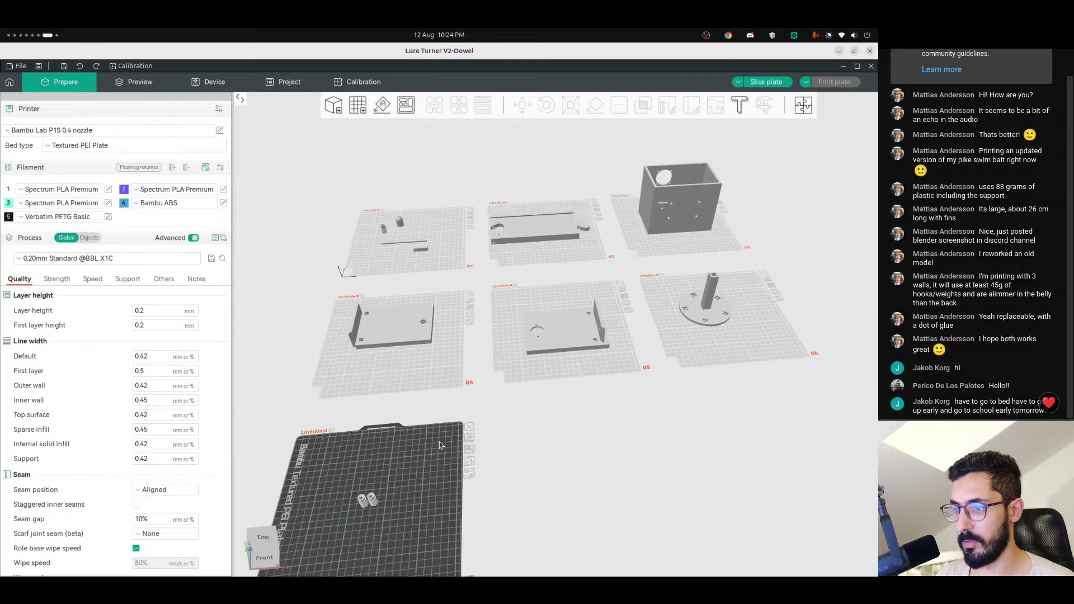
# - Assign filament 4, Bambu ABS, to all objects in the project
pyautogui.scroll(8, 439, 441)
pyautogui.moveTo(406, 459); pyautogui.dragTo(586, 291)
pyautogui.scroll(5, 532, 340)
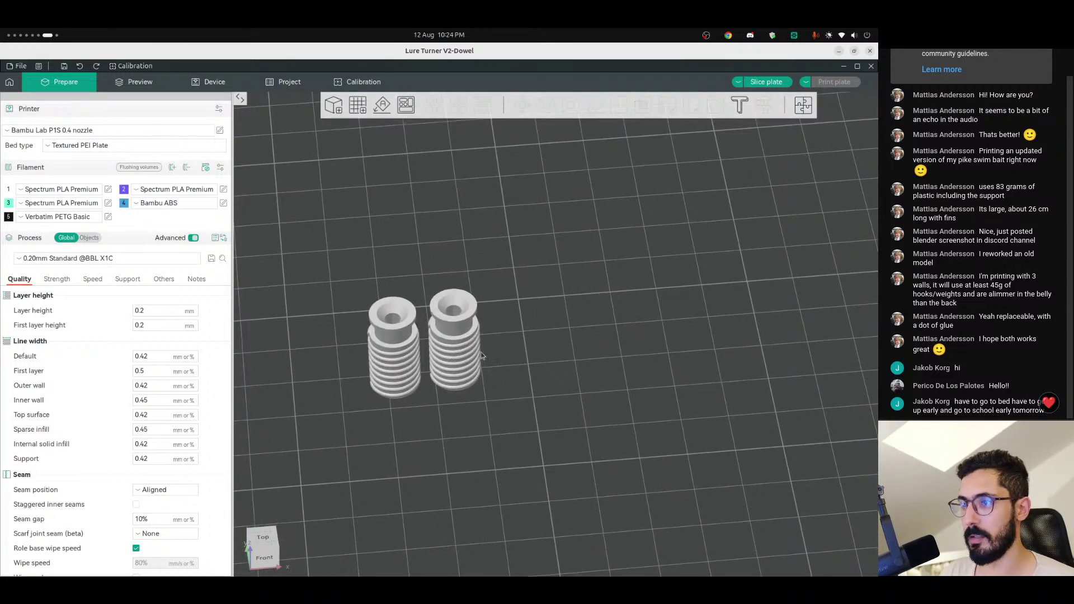
pyautogui.hotkey('ctrl', 'a')
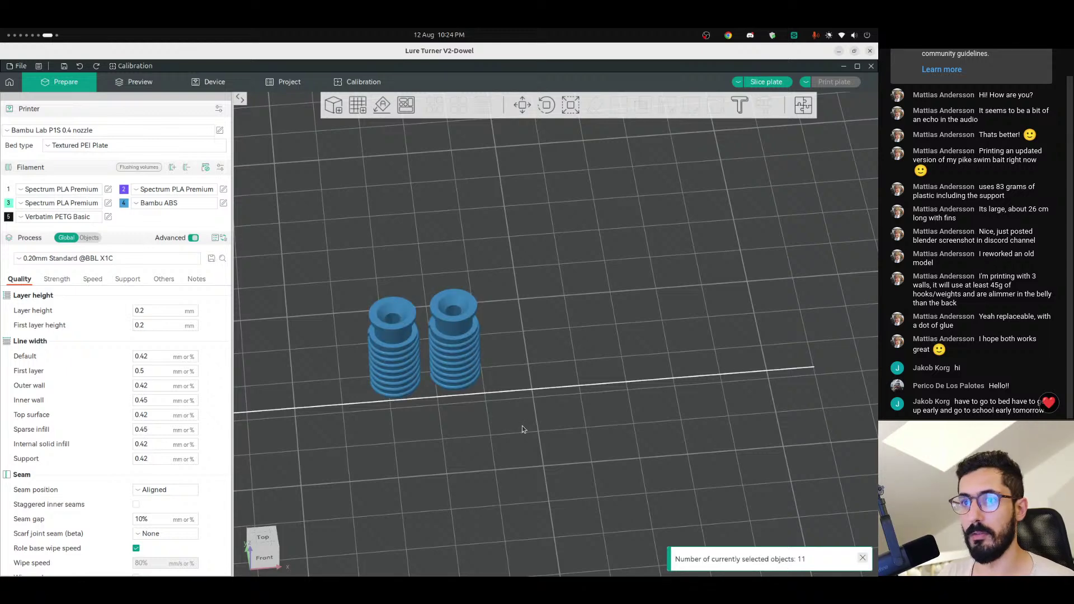
pyautogui.click(498, 438)
pyautogui.scroll(-5, 472, 422)
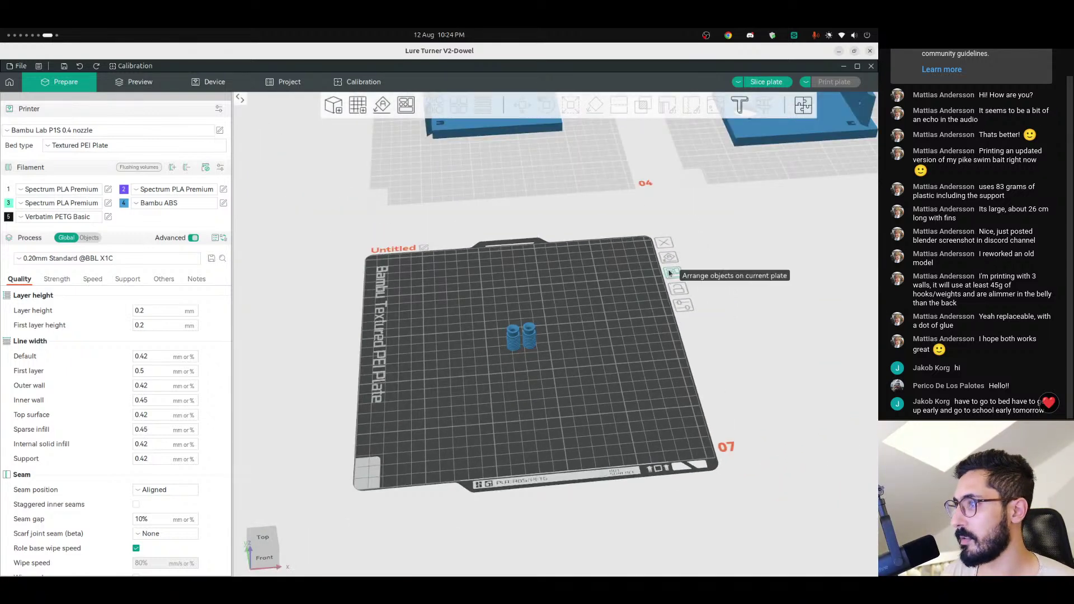
# - Slice the seventh plate and add a print pause at layer 97 (19.40 mm), where the screws' wide top flange begins
pyautogui.scroll(8, 485, 407)
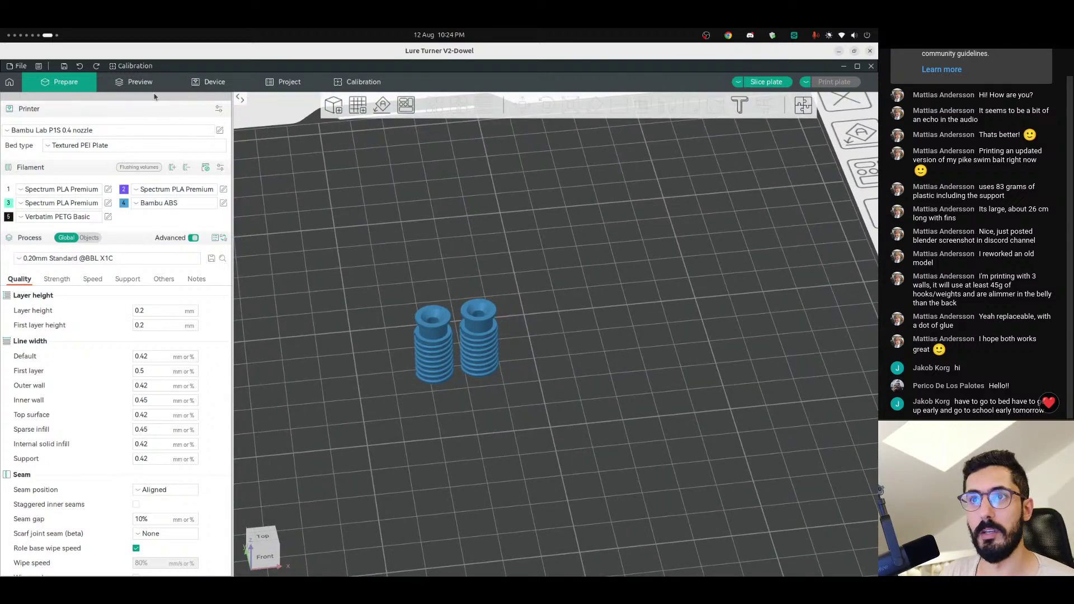
pyautogui.click(146, 85)
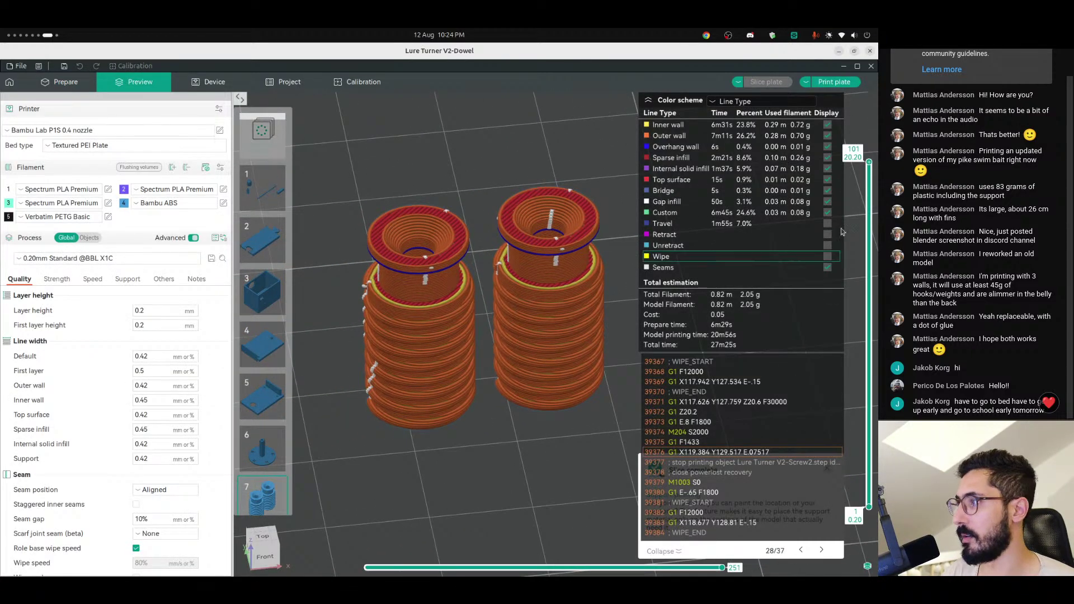
pyautogui.press('Down')
pyautogui.press('Down')
pyautogui.press('Down')
pyautogui.press('Down')
pyautogui.press('Down')
pyautogui.press('Down')
pyautogui.press('Down')
pyautogui.press('Up')
pyautogui.press('Up')
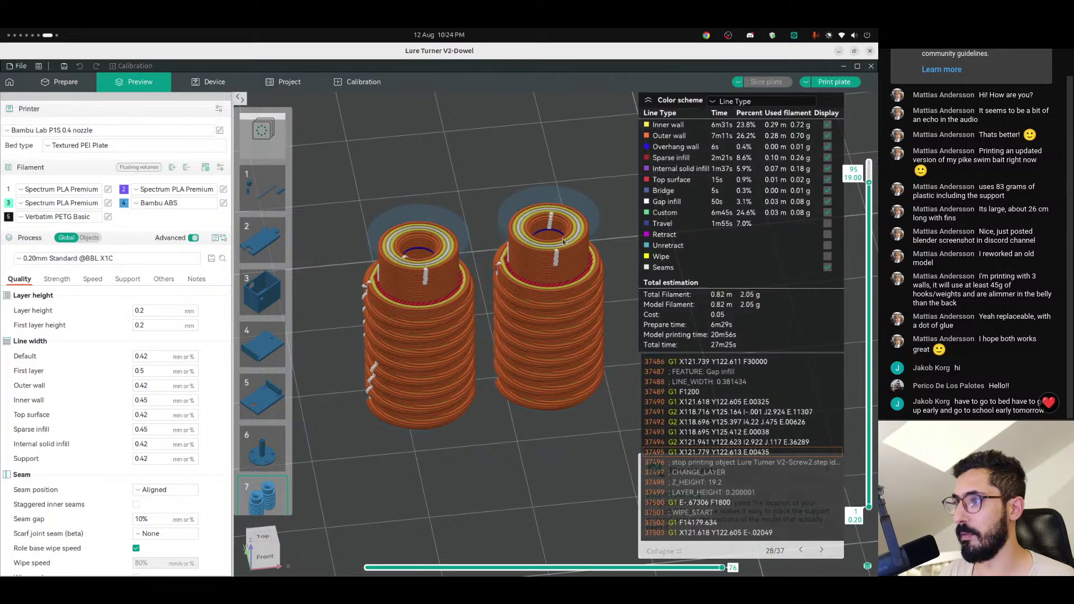
pyautogui.press('Down')
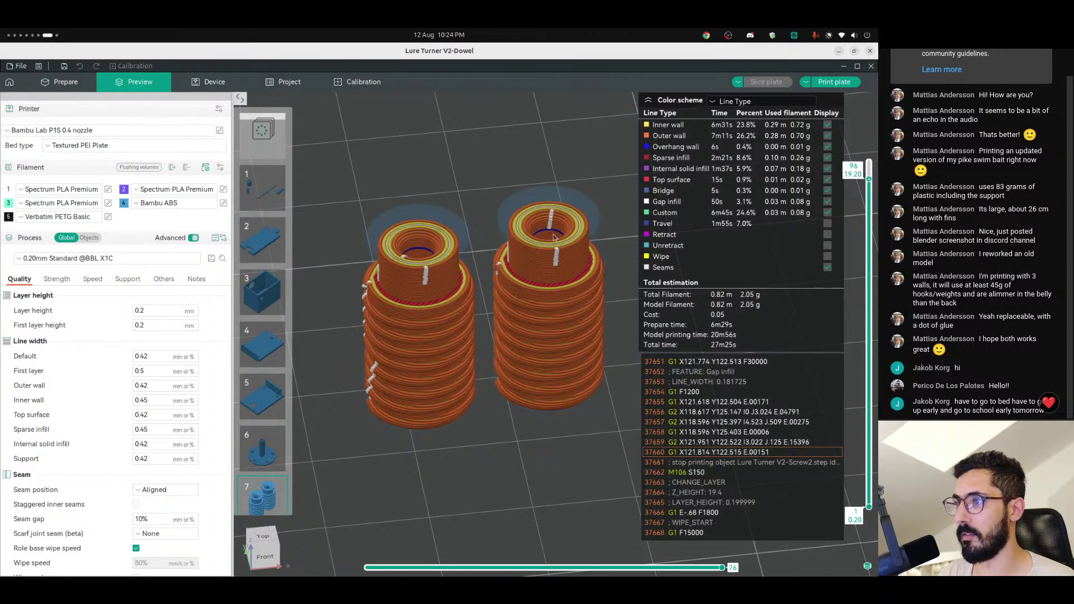
pyautogui.press('Up')
pyautogui.rightClick(869, 177)
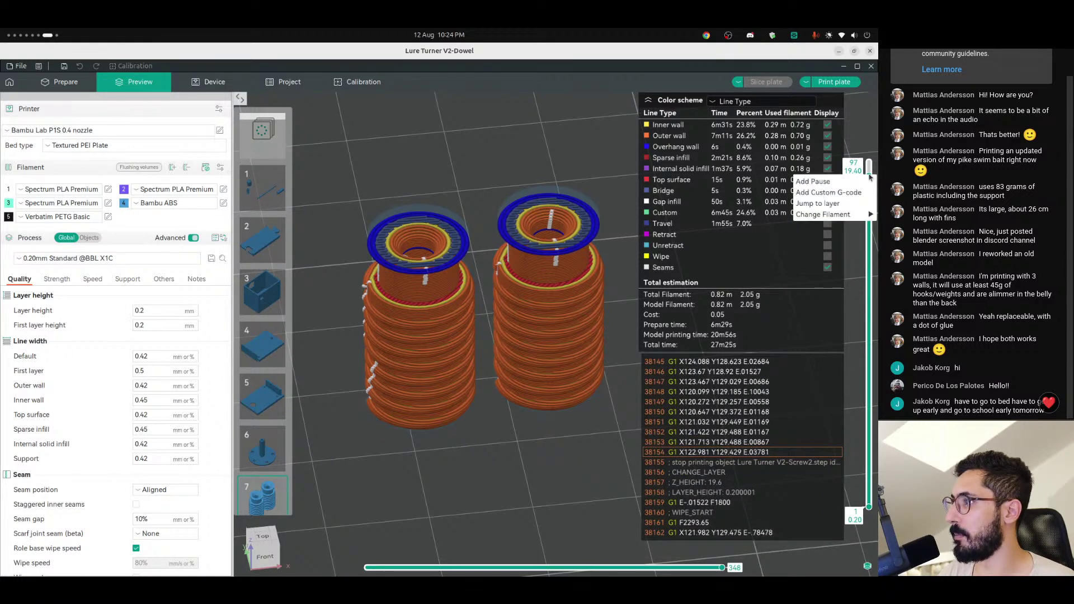
pyautogui.click(852, 186)
# - Examine the sliced screws layer by layer around the pause, from the neck below the flange up to the final layer
pyautogui.press('Down')
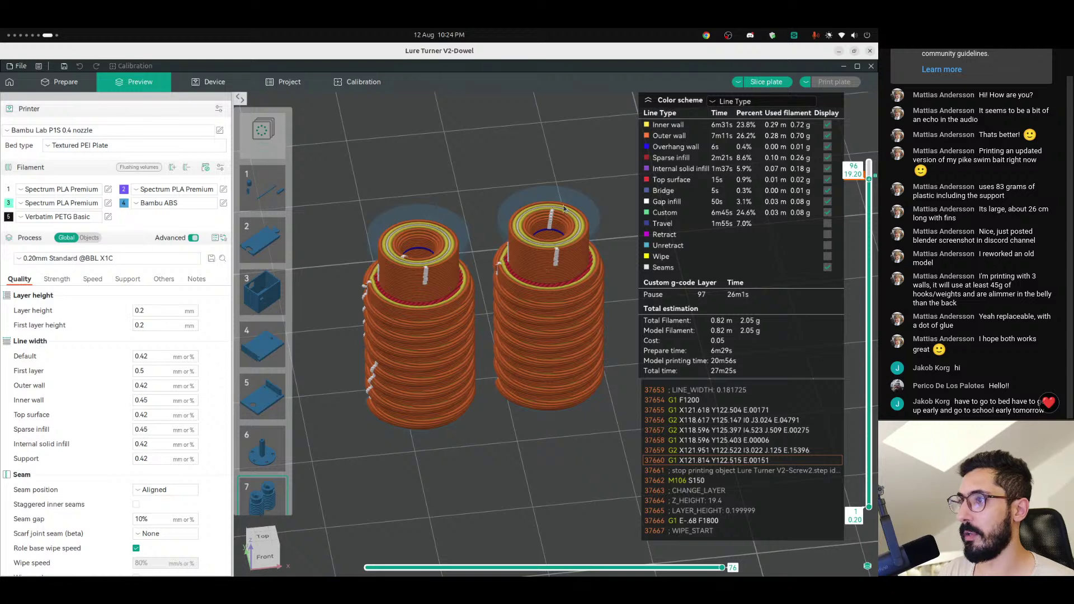
pyautogui.press('Up')
pyautogui.press('Up')
pyautogui.press('Up')
pyautogui.press('Up')
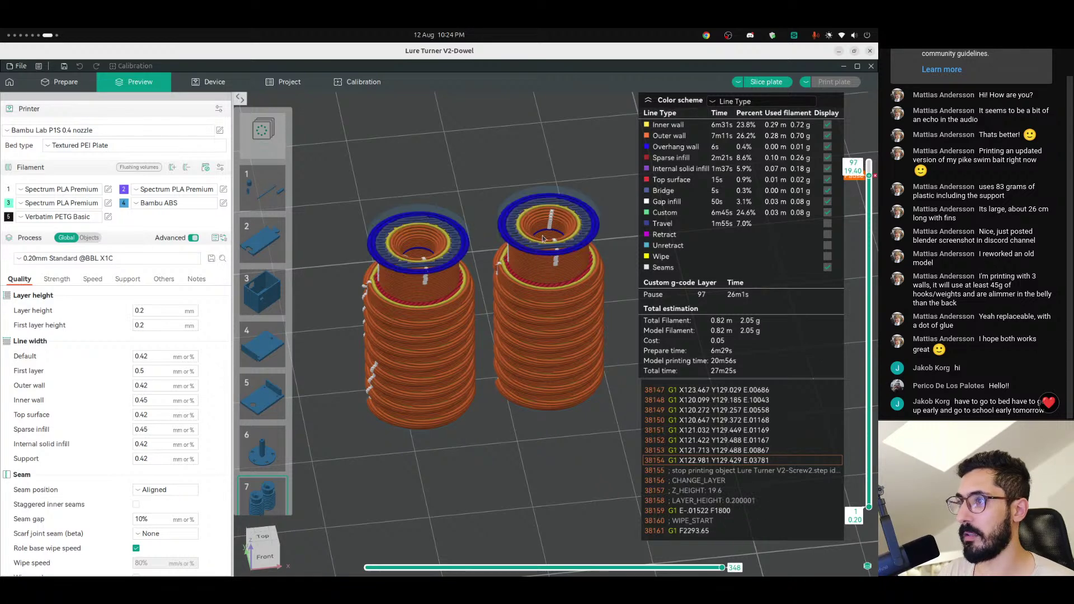
pyautogui.press('Up')
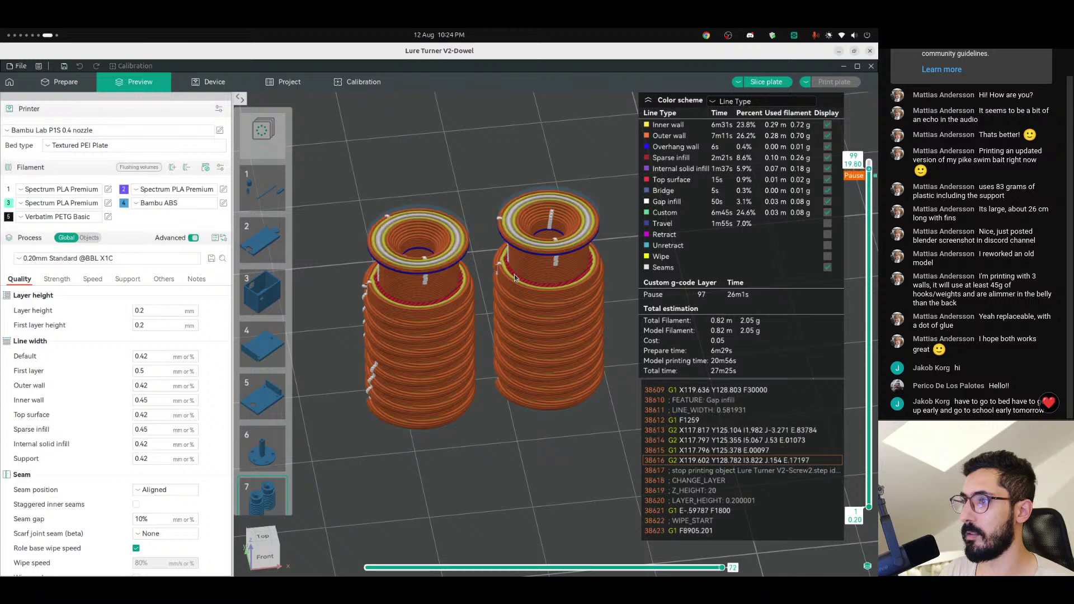
pyautogui.moveTo(575, 252); pyautogui.dragTo(442, 361)
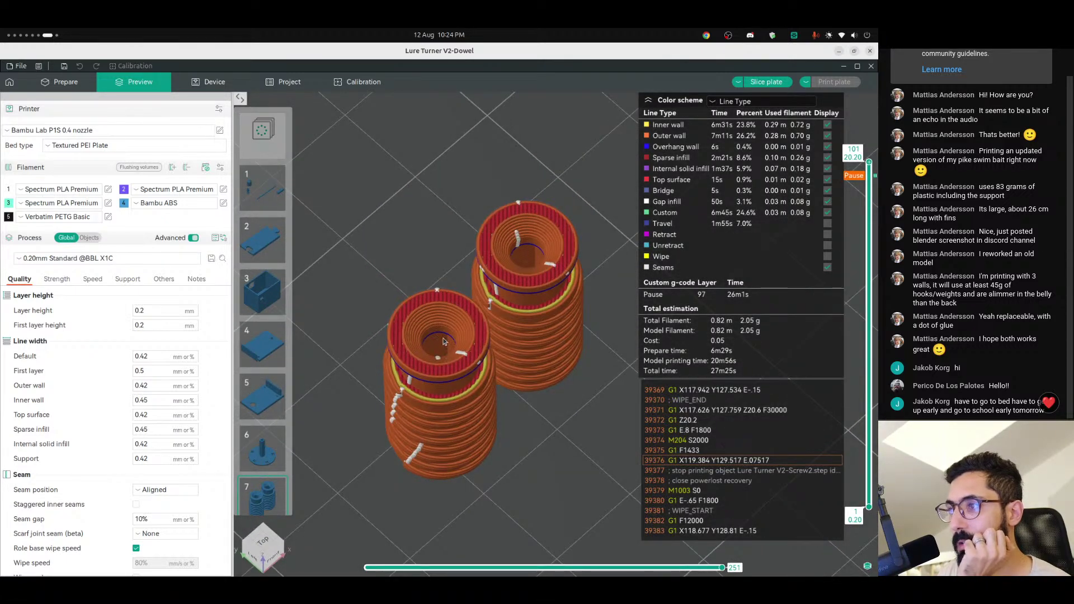
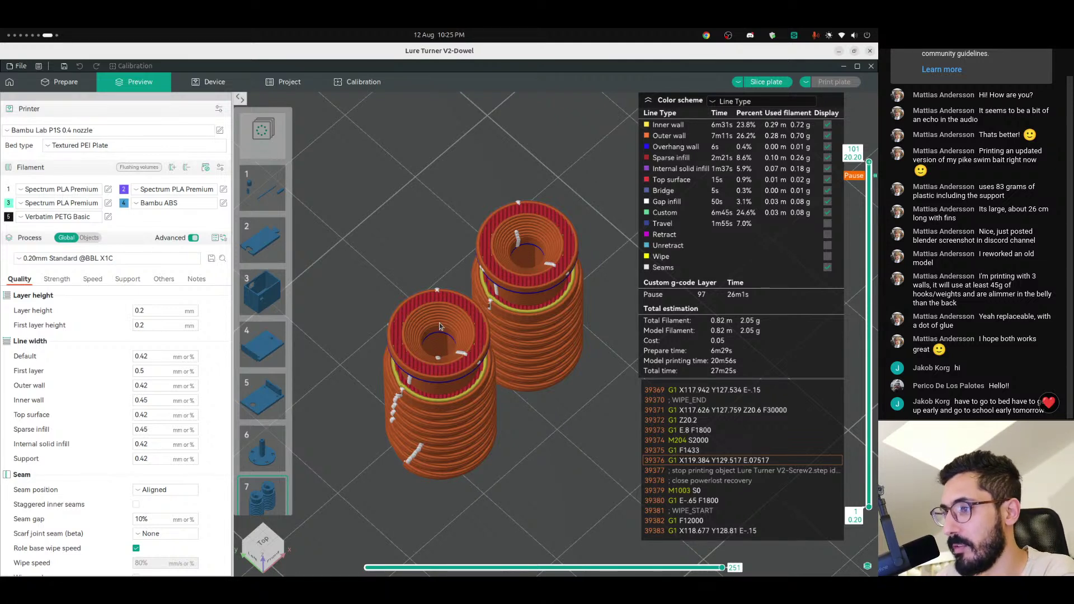
pyautogui.moveTo(439, 376); pyautogui.dragTo(458, 332)
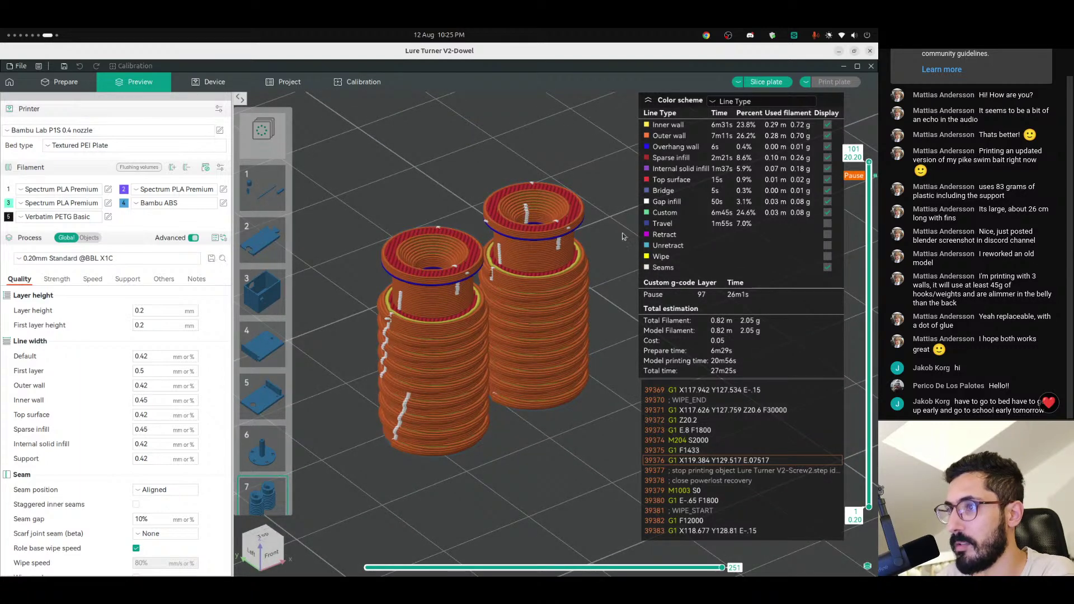
pyautogui.press('Down')
pyautogui.press('Down')
pyautogui.press('Down')
pyautogui.press('Down')
pyautogui.press('Down')
pyautogui.press('Down')
pyautogui.press('Down')
pyautogui.press('Down')
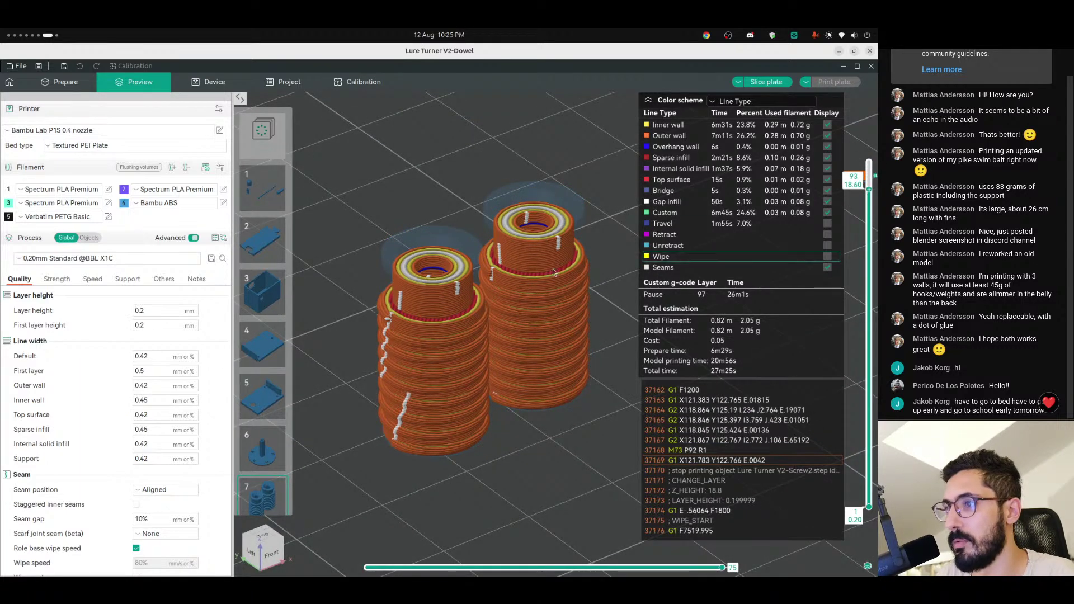
pyautogui.press('Up')
pyautogui.press('Up')
pyautogui.press('Up')
pyautogui.press('Up')
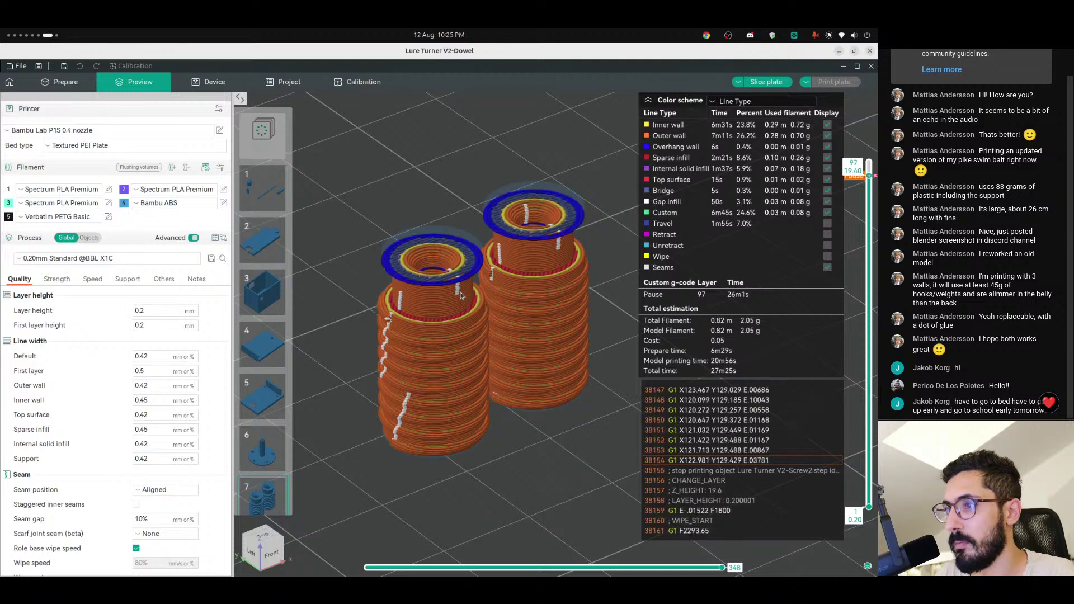
pyautogui.press('Up')
pyautogui.press('Up')
pyautogui.press('Up')
pyautogui.press('Up')
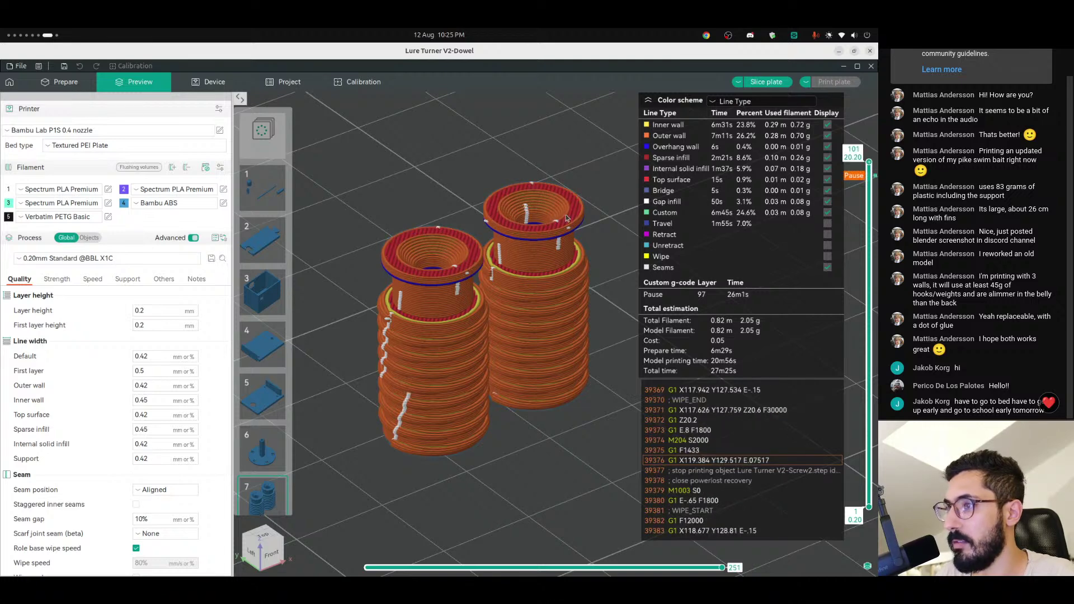
# - Inspect the sliced screws from underneath, checking the hexagonal pocket and the overhangs around the center hole
pyautogui.moveTo(448, 334); pyautogui.dragTo(442, 367)
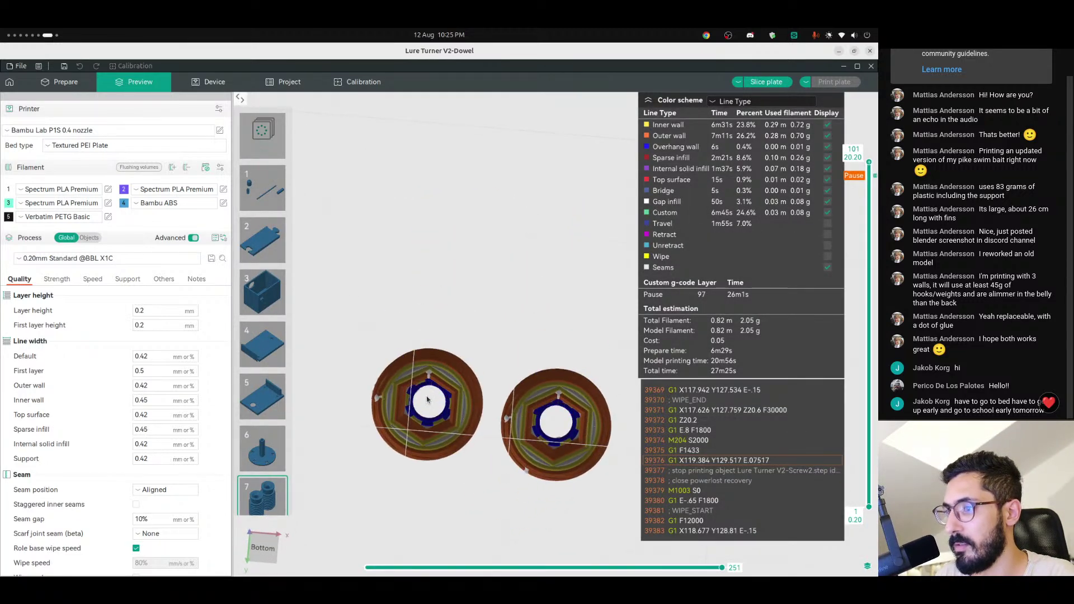
pyautogui.moveTo(421, 395); pyautogui.dragTo(453, 406)
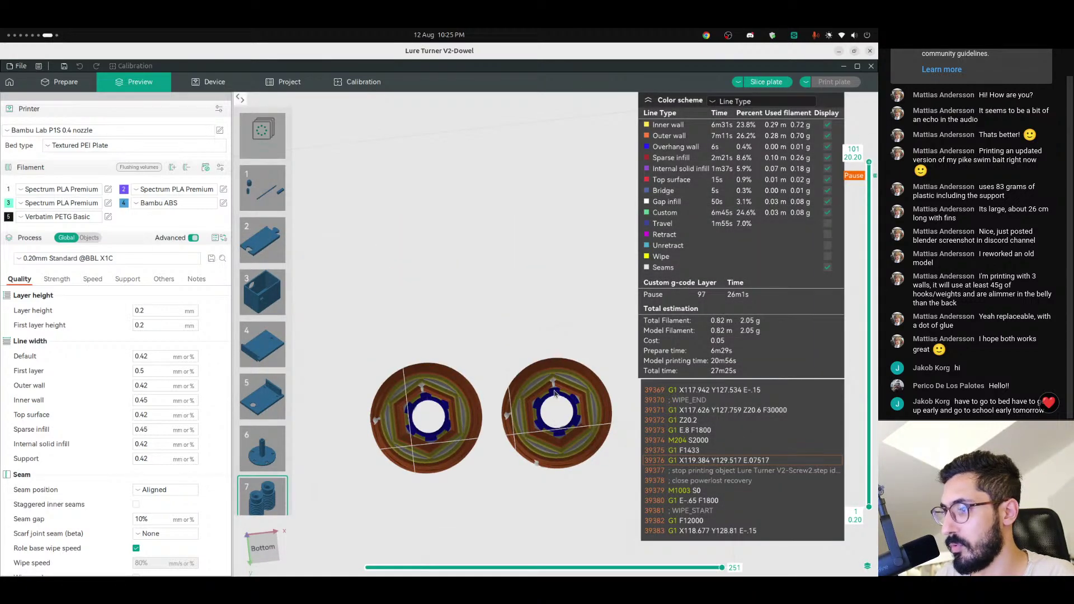
pyautogui.moveTo(559, 418); pyautogui.dragTo(558, 361)
pyautogui.scroll(-5, 496, 360)
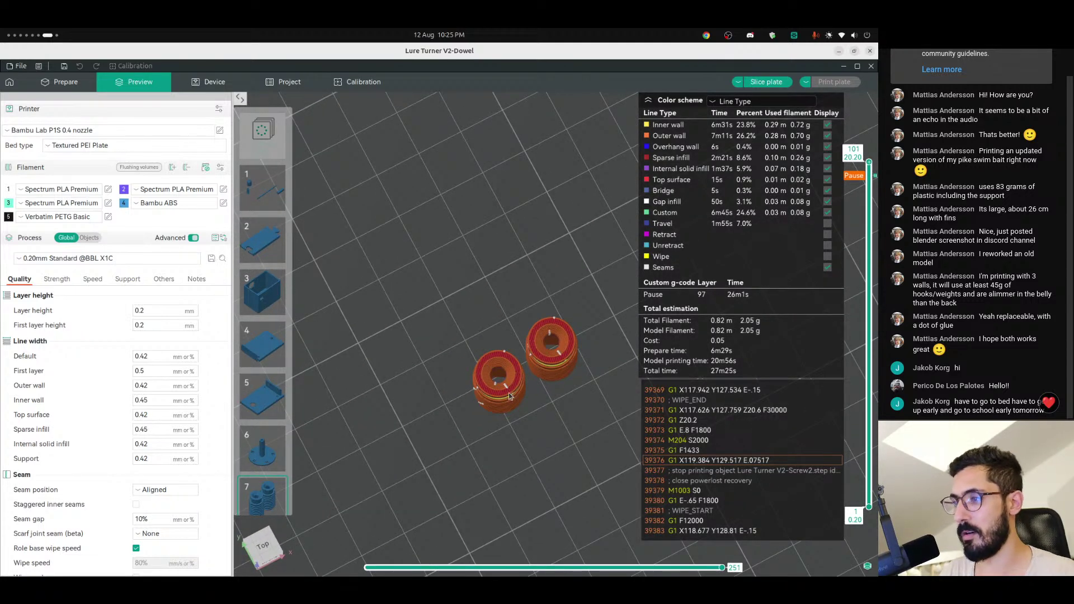
# - Switch to the Lure Turner V2 model in FreeCAD
pyautogui.press('super+Page_Up')
pyautogui.press('super+Page_Up')
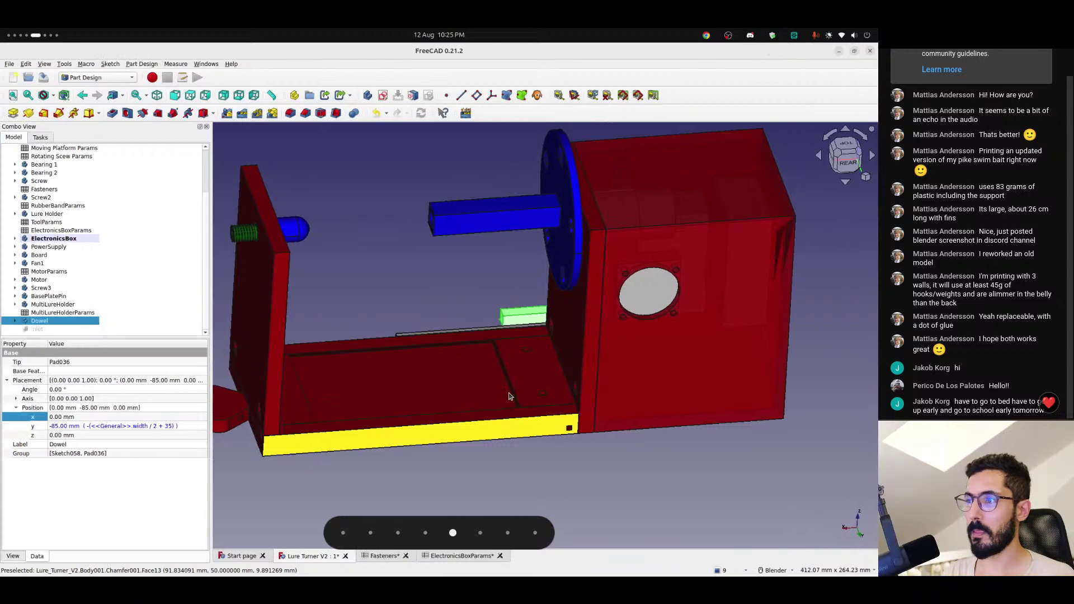
# - Hide the Lure Holder body on the upright moving platform
pyautogui.click(292, 229)
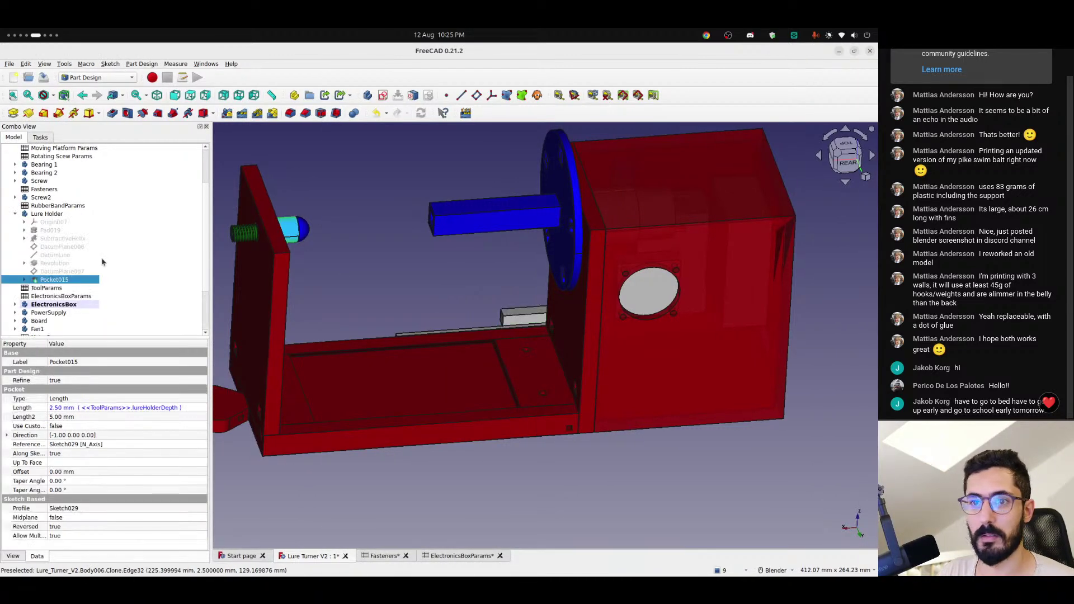
pyautogui.scroll(-1, 84, 268)
pyautogui.click(37, 191)
pyautogui.press('space')
pyautogui.moveTo(268, 262); pyautogui.dragTo(194, 274, button='middle')
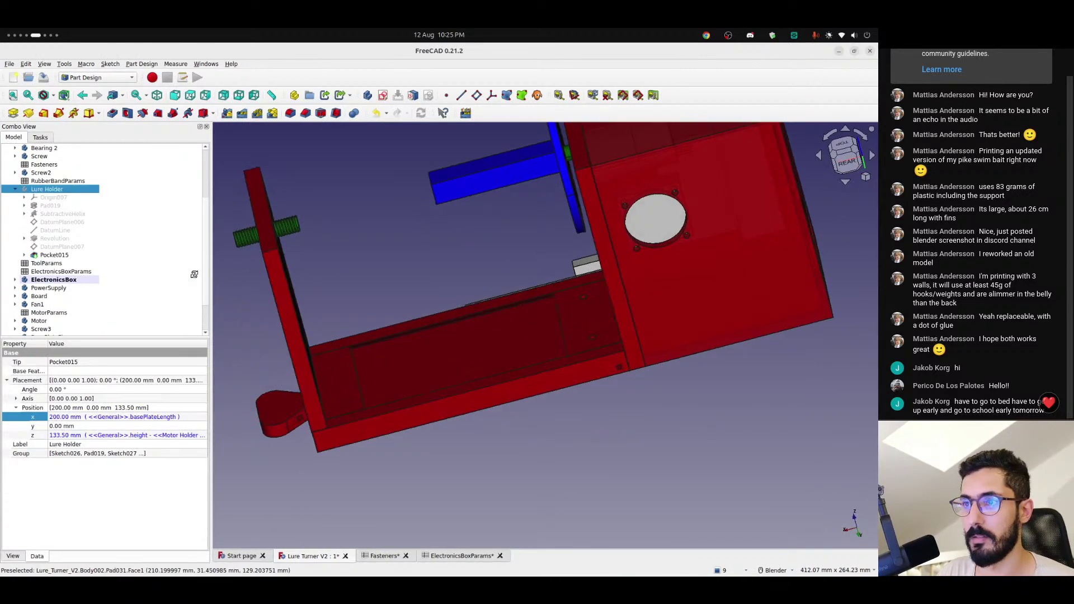
# - Hide the Board, PowerSupply, ElectronicsBox, Fan1 and Motor bodies
pyautogui.click(44, 297)
pyautogui.press('space')
pyautogui.click(45, 290)
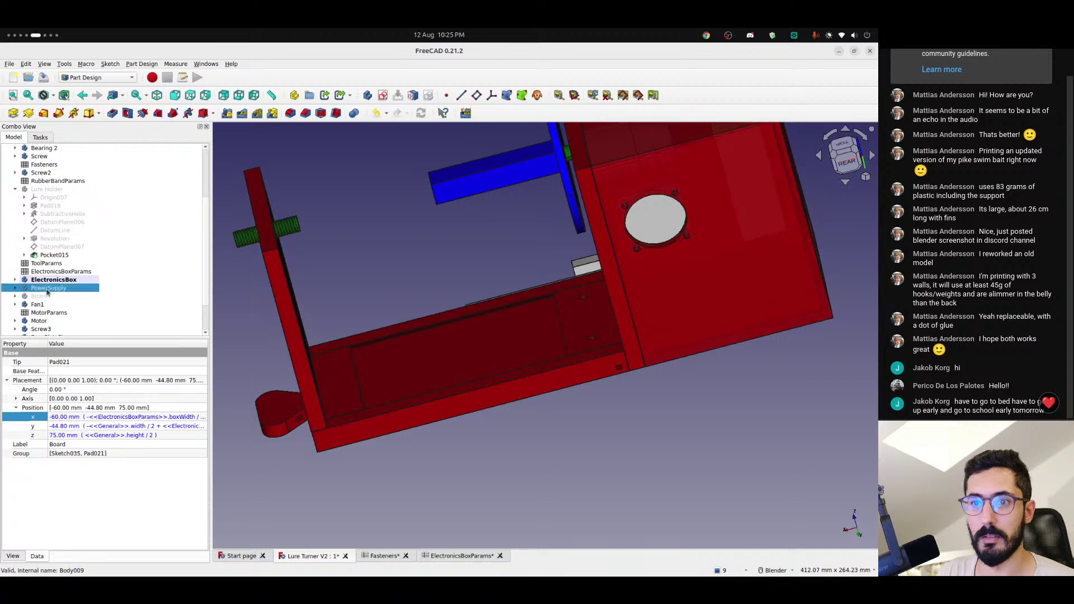
pyautogui.press('space')
pyautogui.click(45, 281)
pyautogui.press('space')
pyautogui.click(37, 305)
pyautogui.press('space')
pyautogui.click(39, 320)
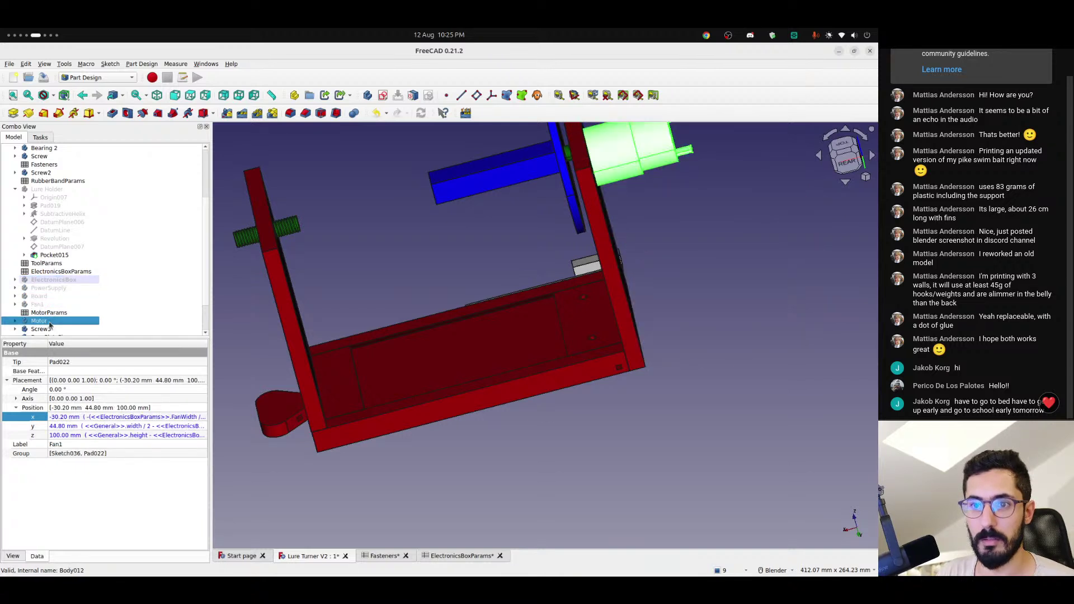
pyautogui.press('space')
# - Hide the Screw3, BasePlatePin, MultiLureHolder and Dowel bodies
pyautogui.click(41, 329)
pyautogui.scroll(-1, 50, 324)
pyautogui.press('space')
pyautogui.click(49, 312)
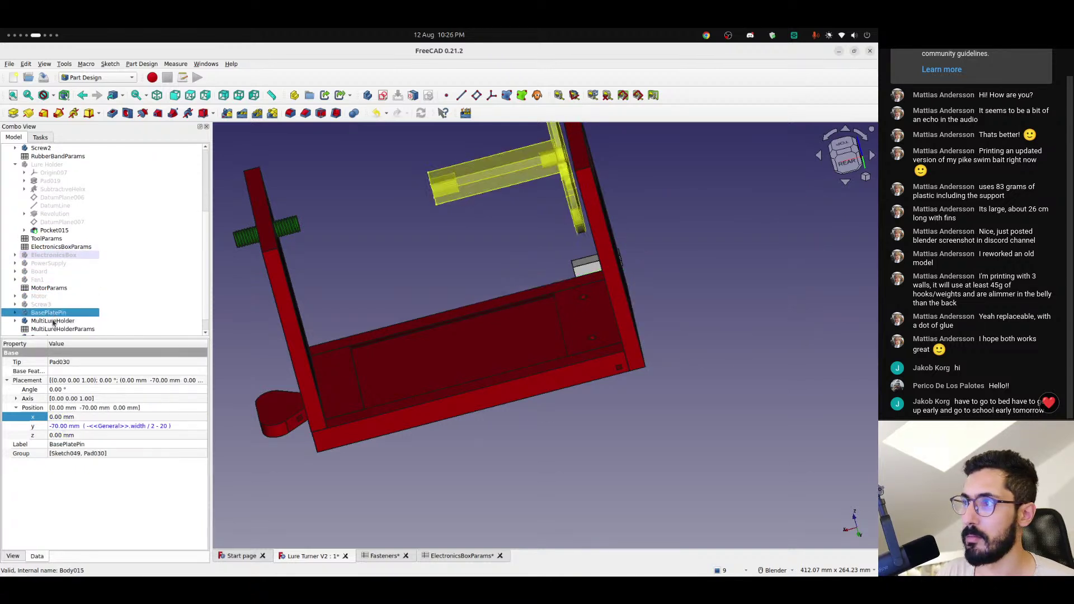
pyautogui.press('space')
pyautogui.click(55, 322)
pyautogui.scroll(-1, 55, 324)
pyautogui.click(54, 323)
pyautogui.press('space')
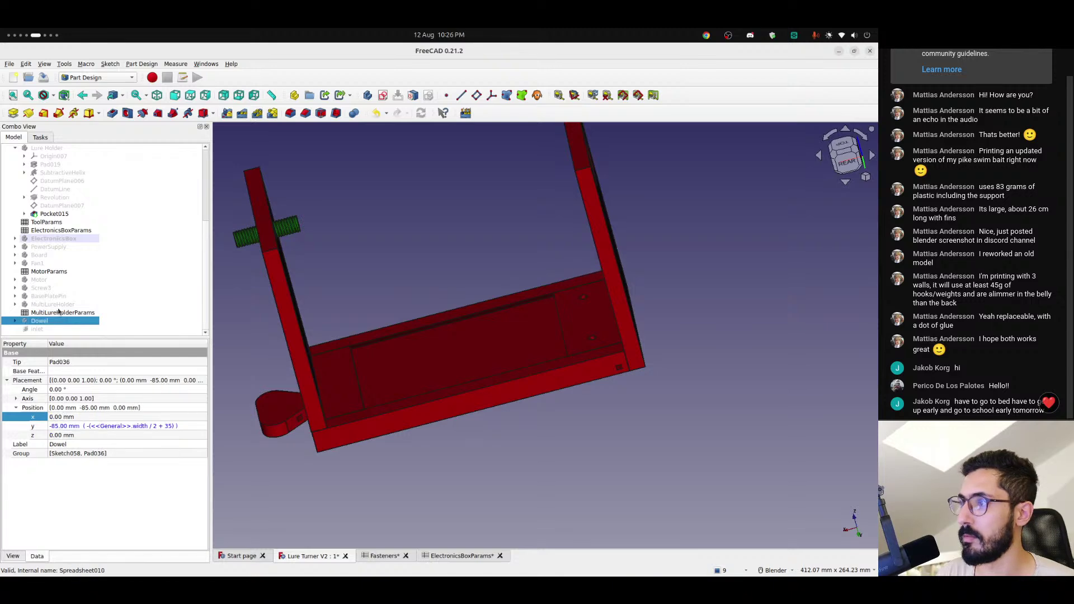
# - Hide the Motor Holder body and inspect the end of the green screw protruding from the moving platform
pyautogui.scroll(5, 58, 283)
pyautogui.click(49, 165)
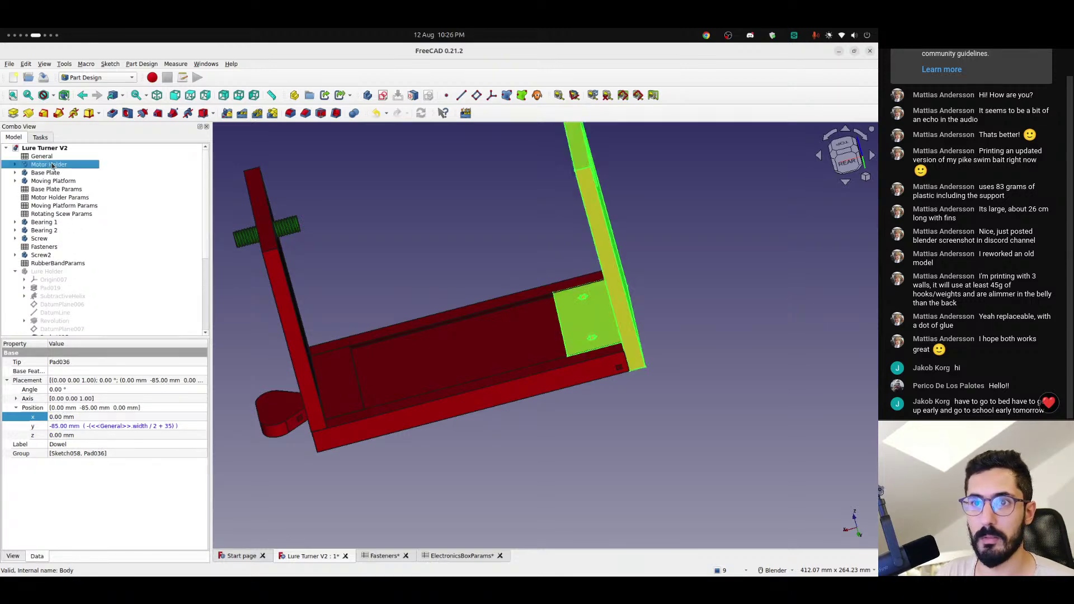
pyautogui.press('space')
pyautogui.moveTo(335, 246); pyautogui.dragTo(262, 304, button='middle')
pyautogui.scroll(3, 293, 239)
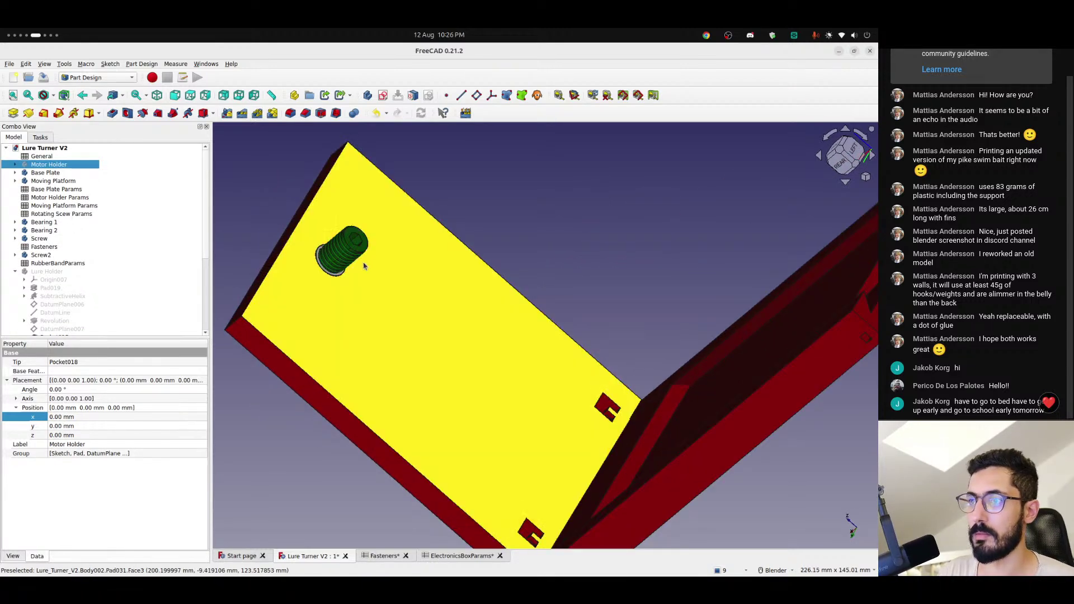
pyautogui.scroll(6, 360, 255)
pyautogui.keyDown('shift'); pyautogui.moveTo(355, 264); pyautogui.dragTo(431, 403, button='middle'); pyautogui.keyUp('shift')
pyautogui.scroll(-1, 431, 403)
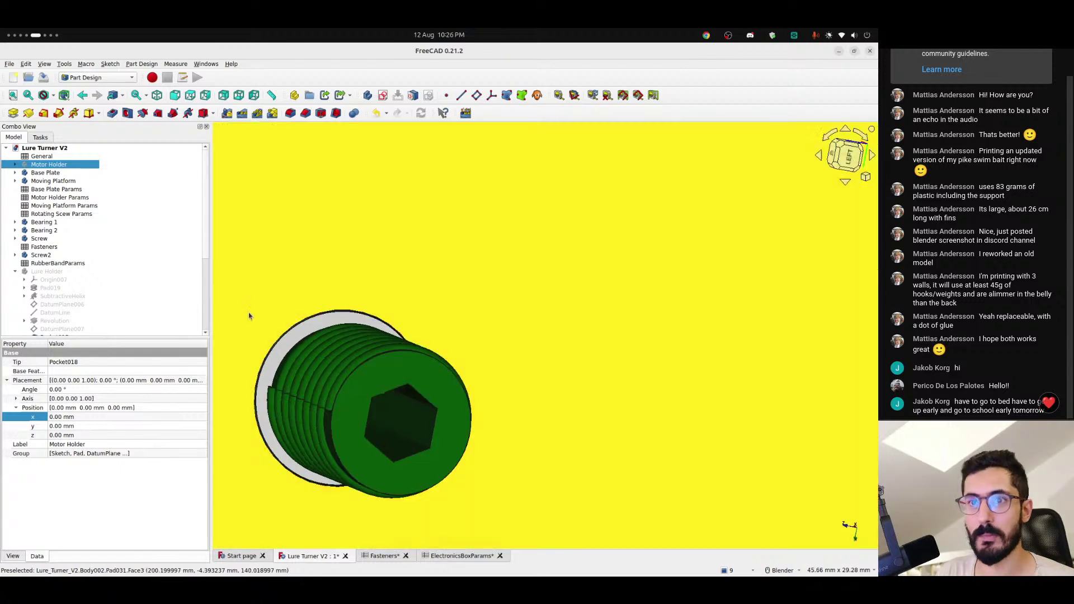
pyautogui.scroll(-5, 160, 257)
pyautogui.scroll(5, 96, 275)
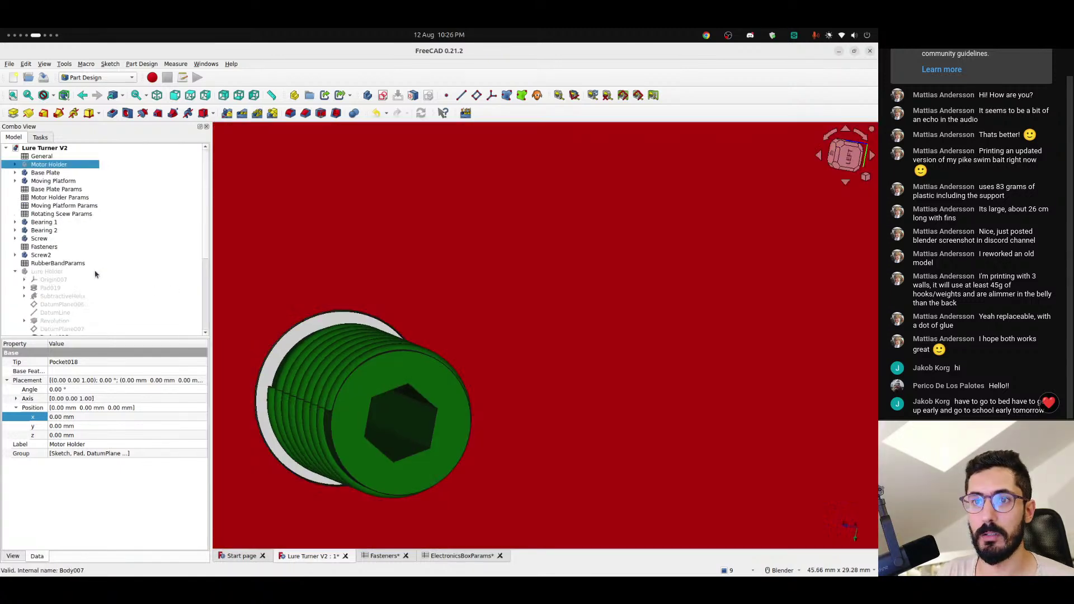
# - Hide the Moving Platform and both bearings to expose the two threaded screws
pyautogui.click(55, 182)
pyautogui.press('space')
pyautogui.moveTo(317, 306); pyautogui.dragTo(365, 319, button='middle')
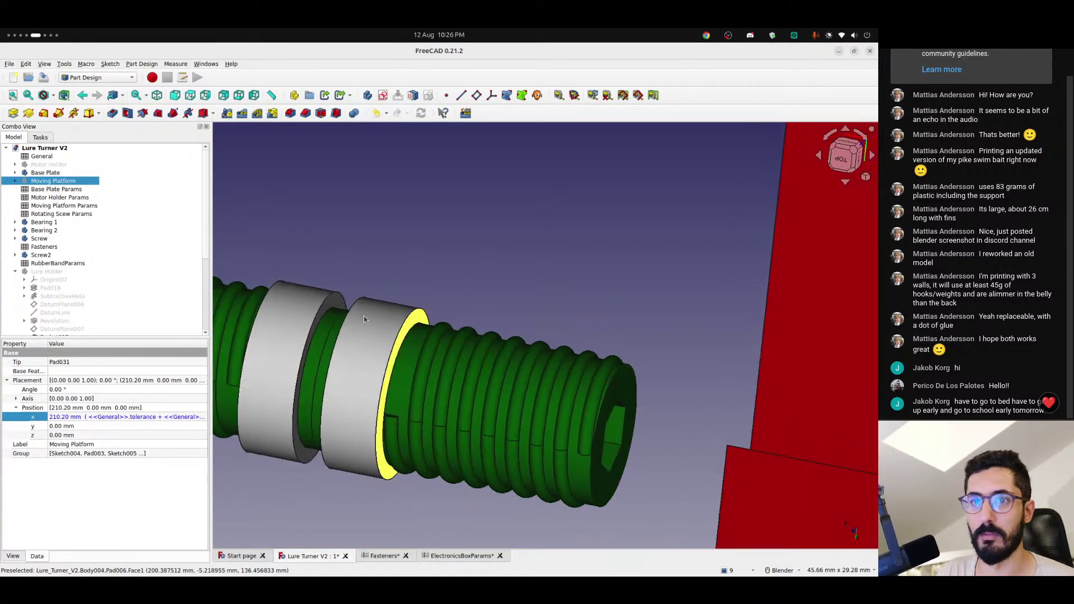
pyautogui.click(285, 364)
pyautogui.press('space')
pyautogui.click(375, 364)
pyautogui.press('space')
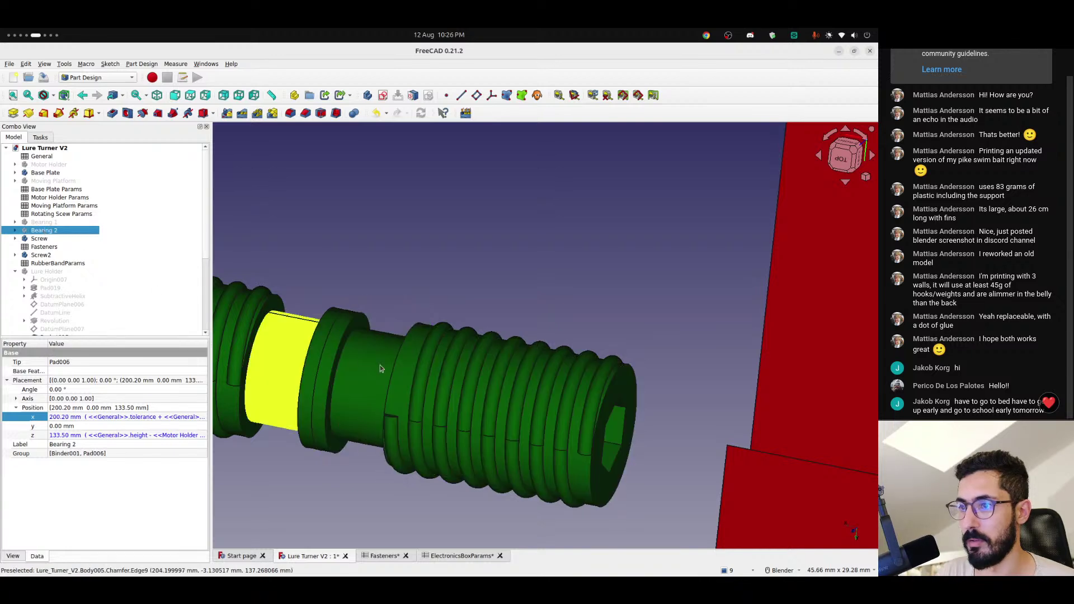
# - Delete the countersink chamfer from the Screw body, leaving its hexagonal pocket as the last feature
pyautogui.scroll(-3, 380, 368)
pyautogui.moveTo(362, 371); pyautogui.dragTo(717, 354, button='middle')
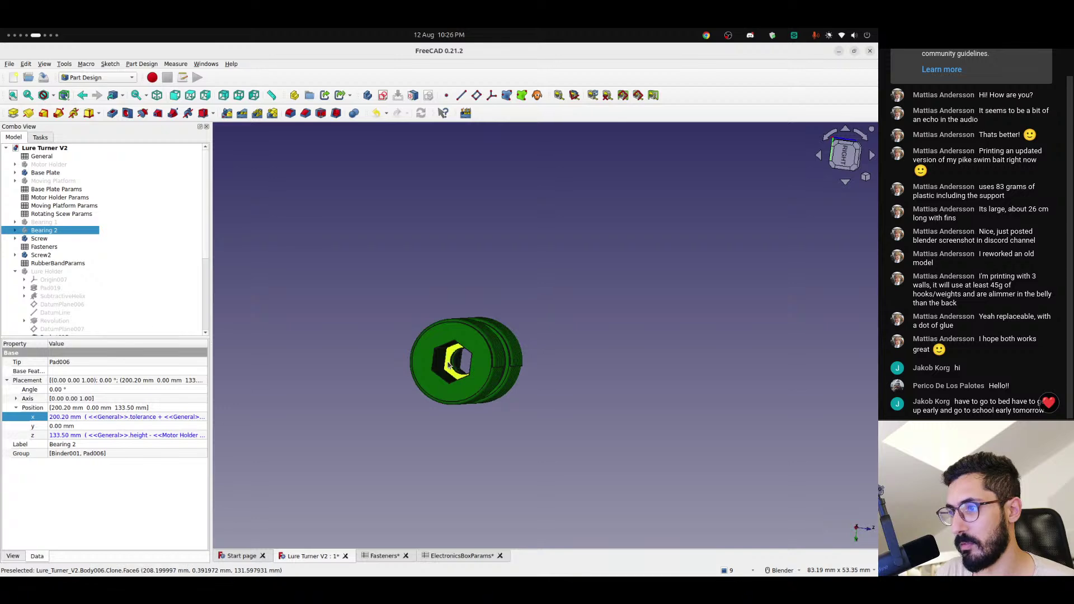
pyautogui.moveTo(441, 371); pyautogui.dragTo(422, 355, button='middle')
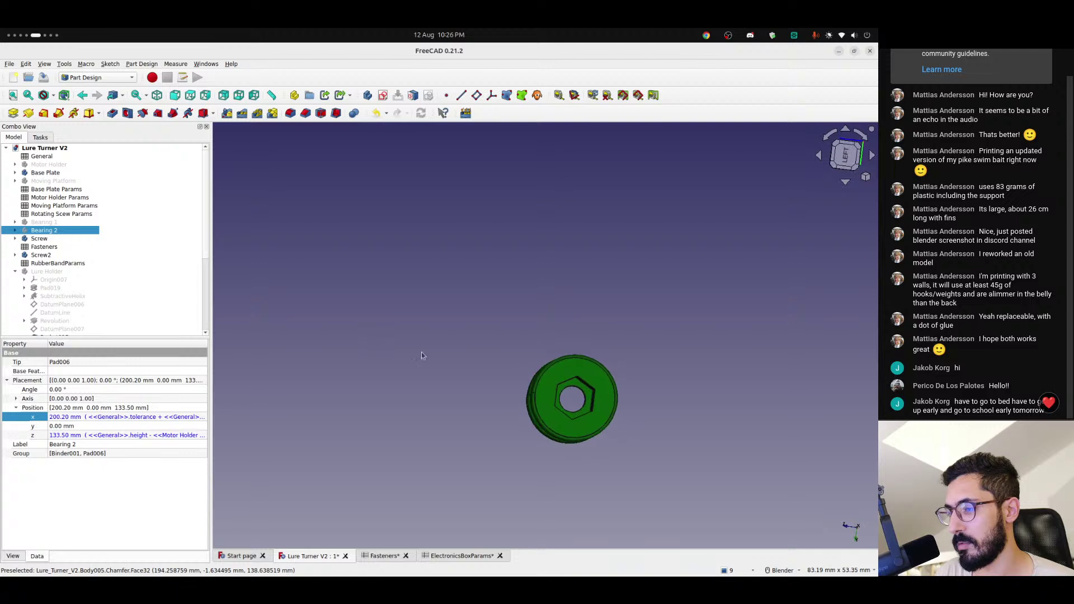
pyautogui.scroll(5, 559, 384)
pyautogui.scroll(-3, 576, 415)
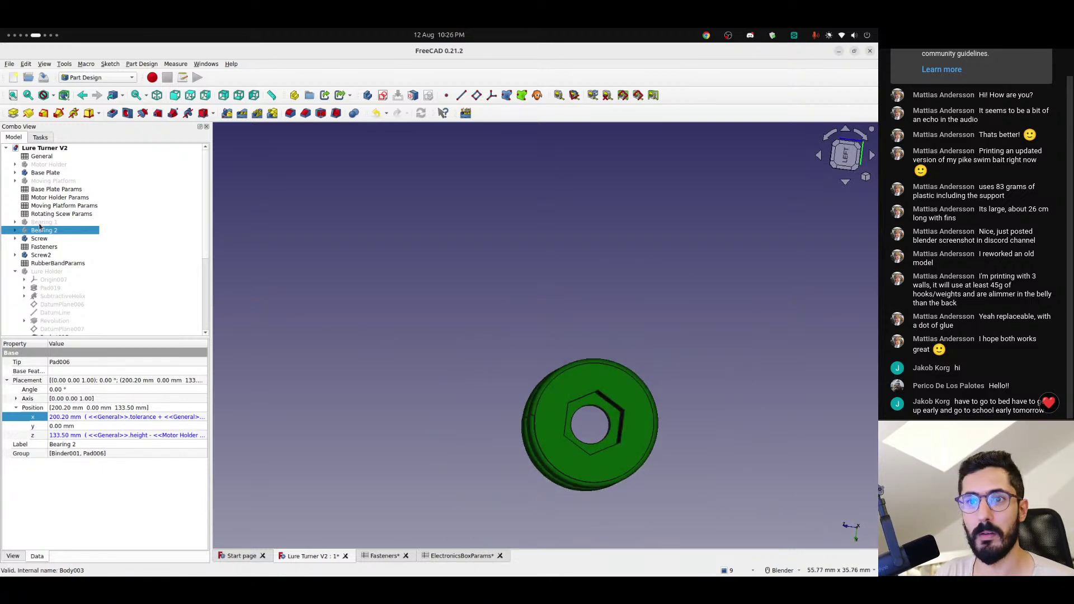
pyautogui.click(15, 239)
pyautogui.scroll(-2, 23, 257)
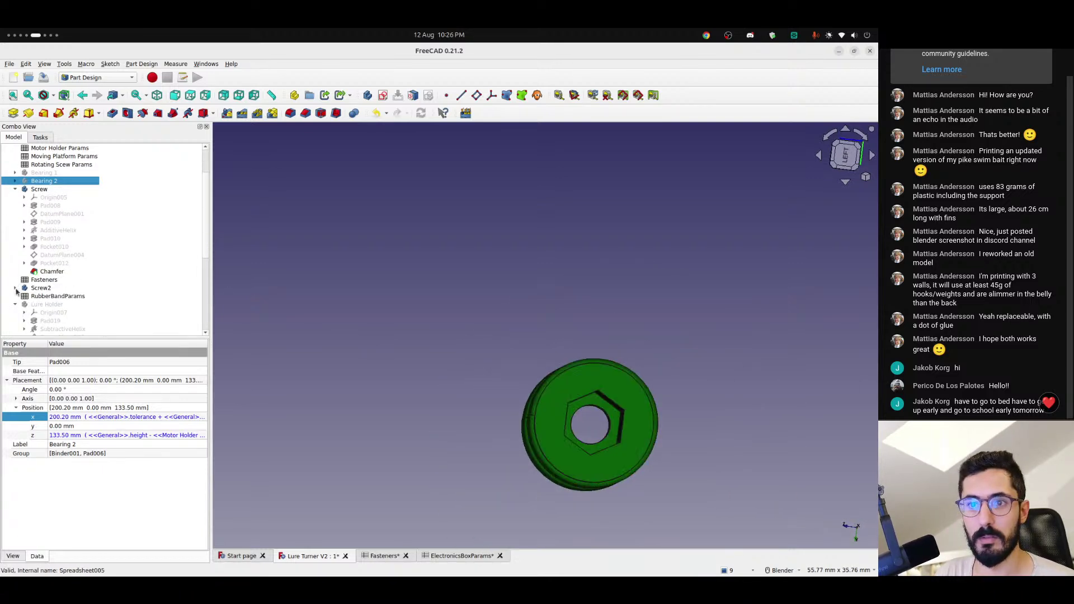
pyautogui.click(16, 288)
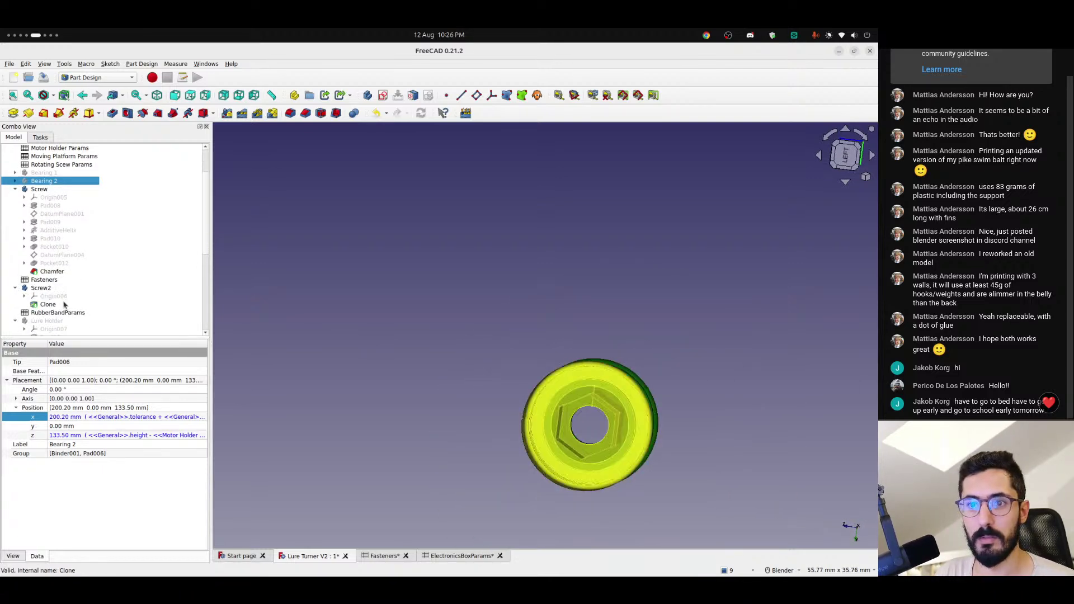
pyautogui.click(53, 273)
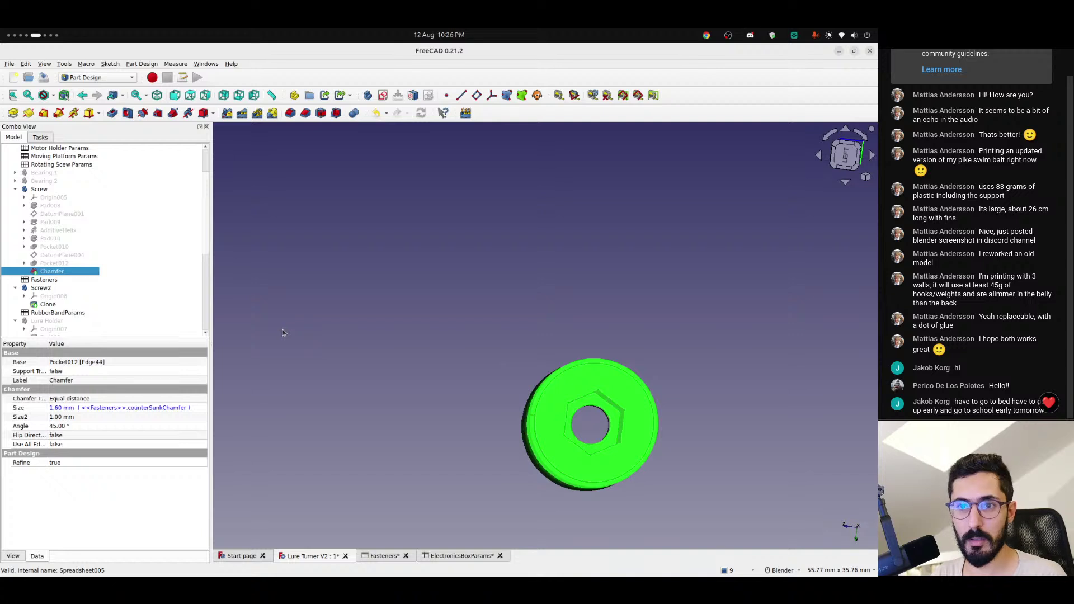
pyautogui.press('Delete')
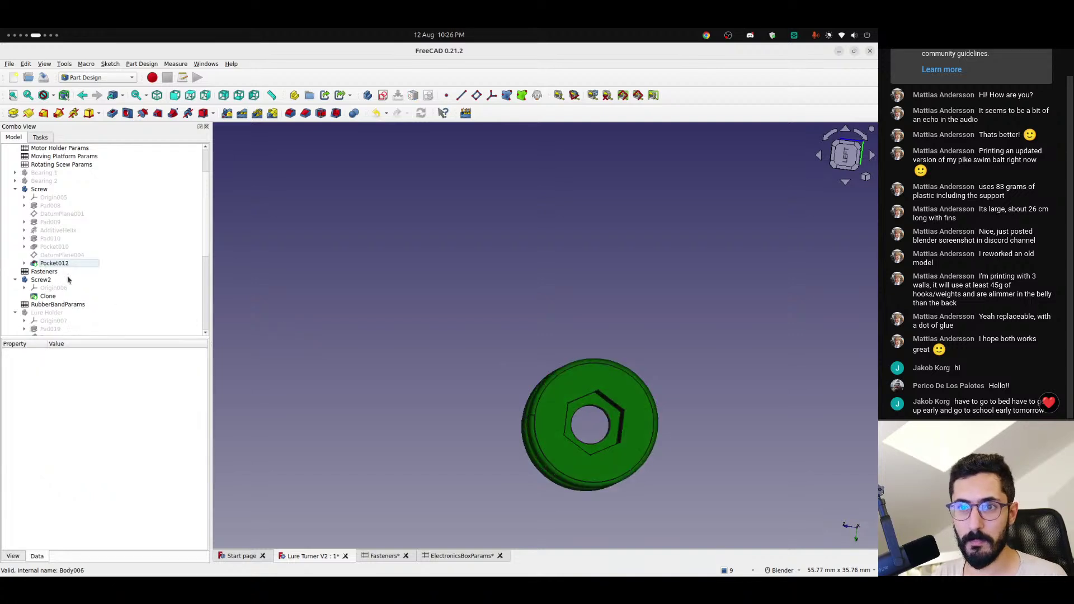
# - Export the Screw body as Lure Turner V2-Screw.step, overwriting the existing file and keeping the default STEP options
pyautogui.moveTo(496, 406); pyautogui.dragTo(573, 419, button='middle')
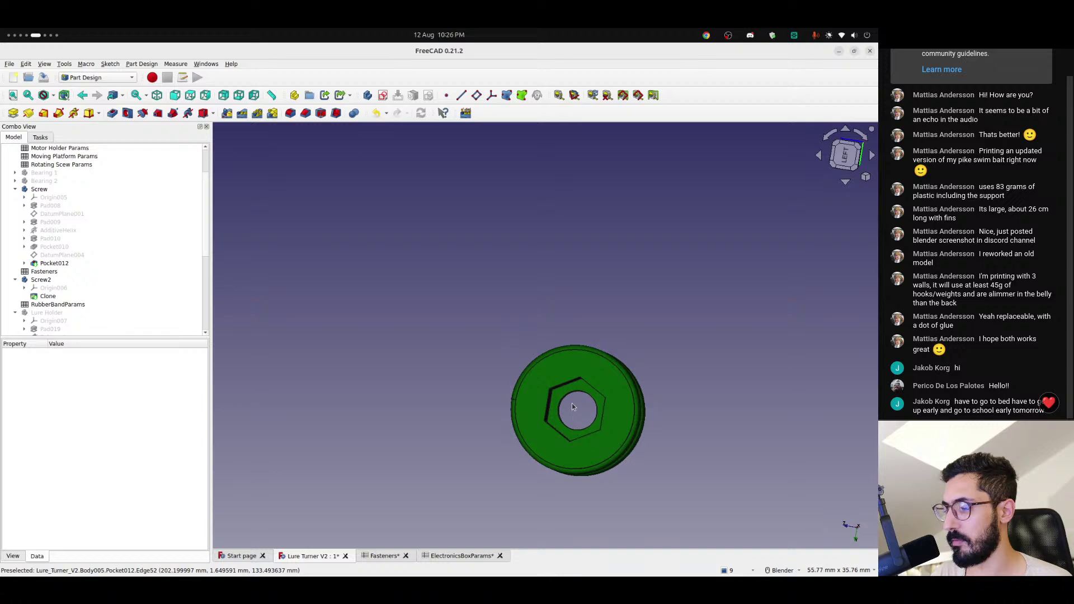
pyautogui.scroll(-2, 570, 413)
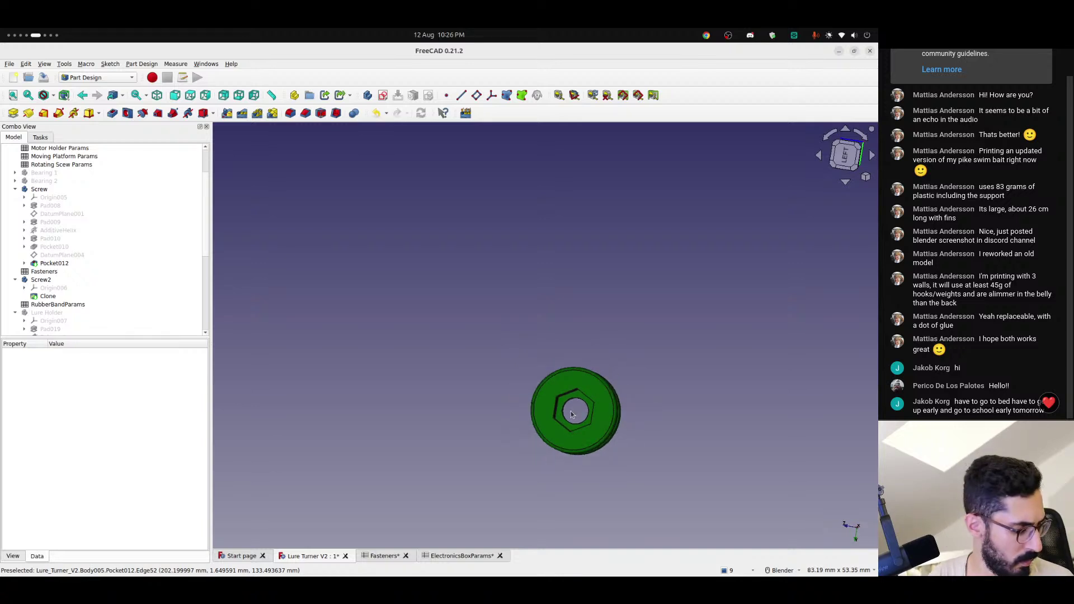
pyautogui.scroll(4, 571, 411)
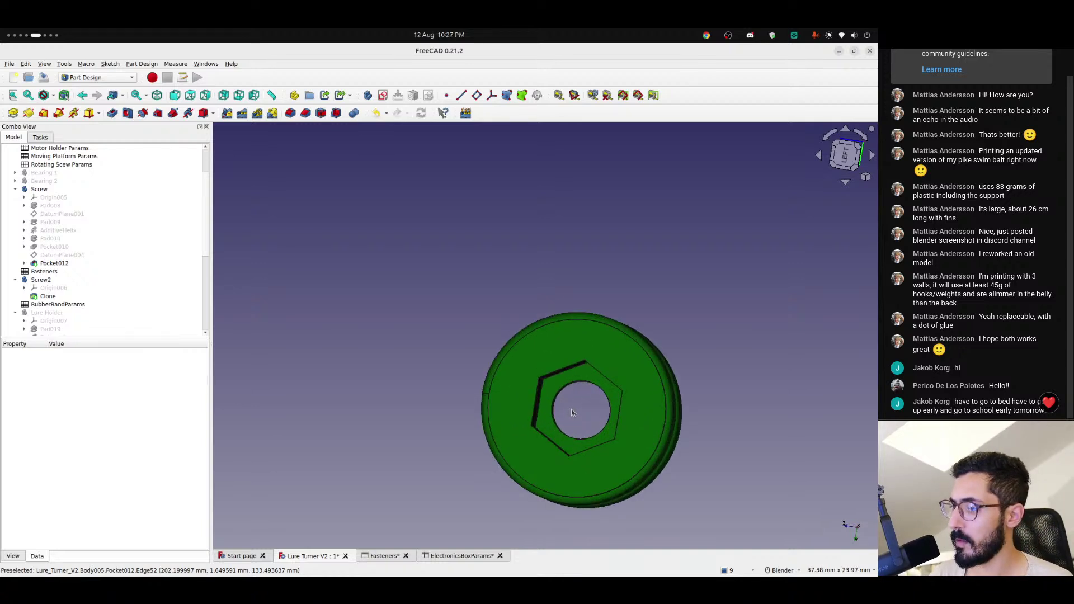
pyautogui.moveTo(575, 401); pyautogui.dragTo(674, 338, button='middle')
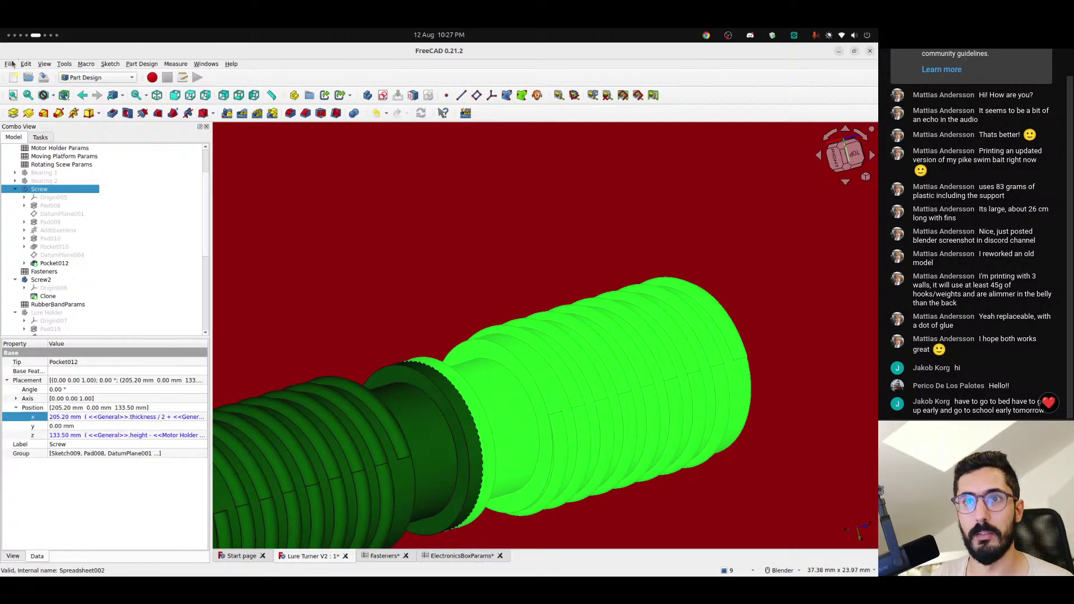
pyautogui.click(10, 64)
pyautogui.click(28, 193)
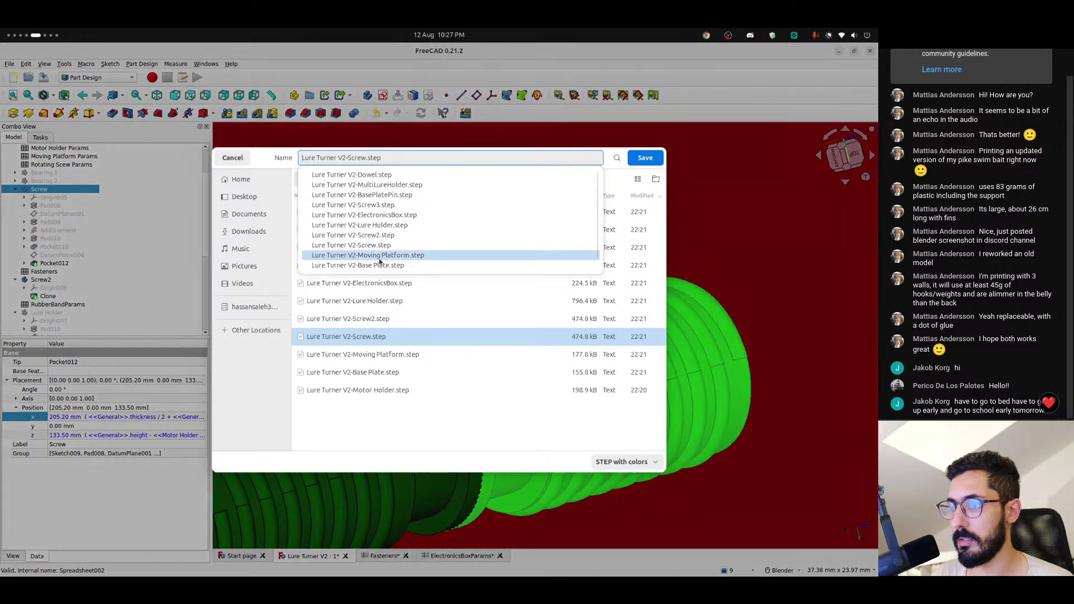
pyautogui.click(645, 158)
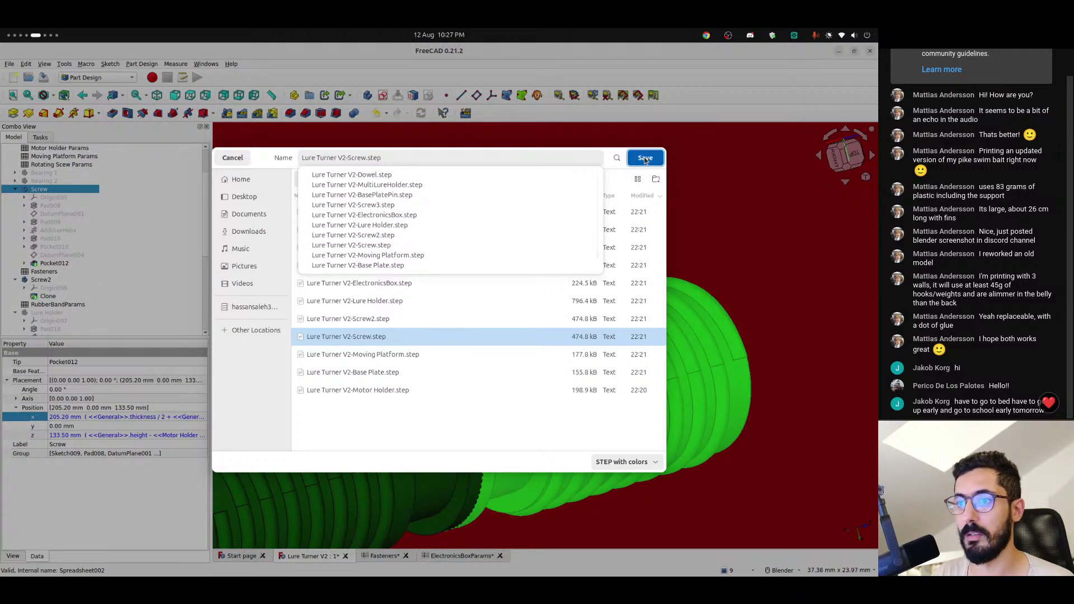
pyautogui.click(515, 338)
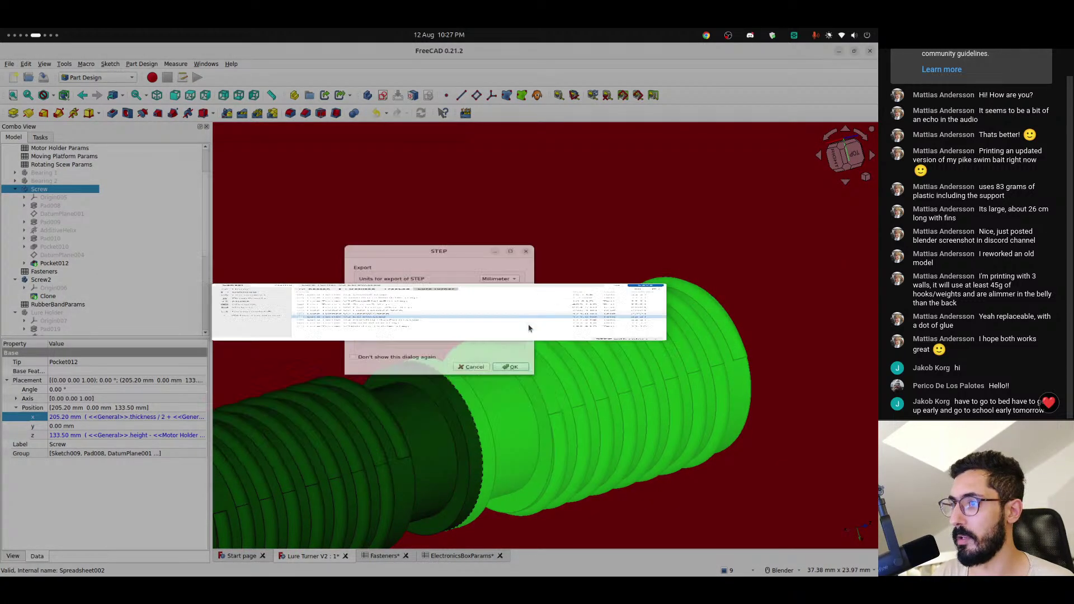
pyautogui.click(510, 387)
# - Export the Screw2 body as Lure Turner V2-Screw2.step, overwriting the existing file with the same STEP options
pyautogui.click(41, 279)
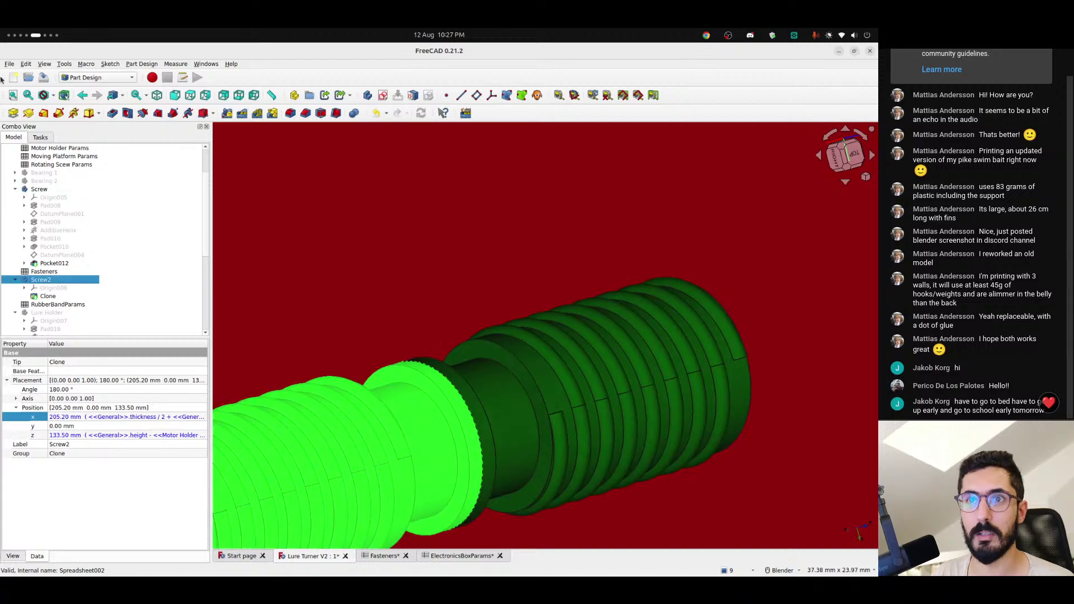
pyautogui.hotkey('ctrl', 'e')
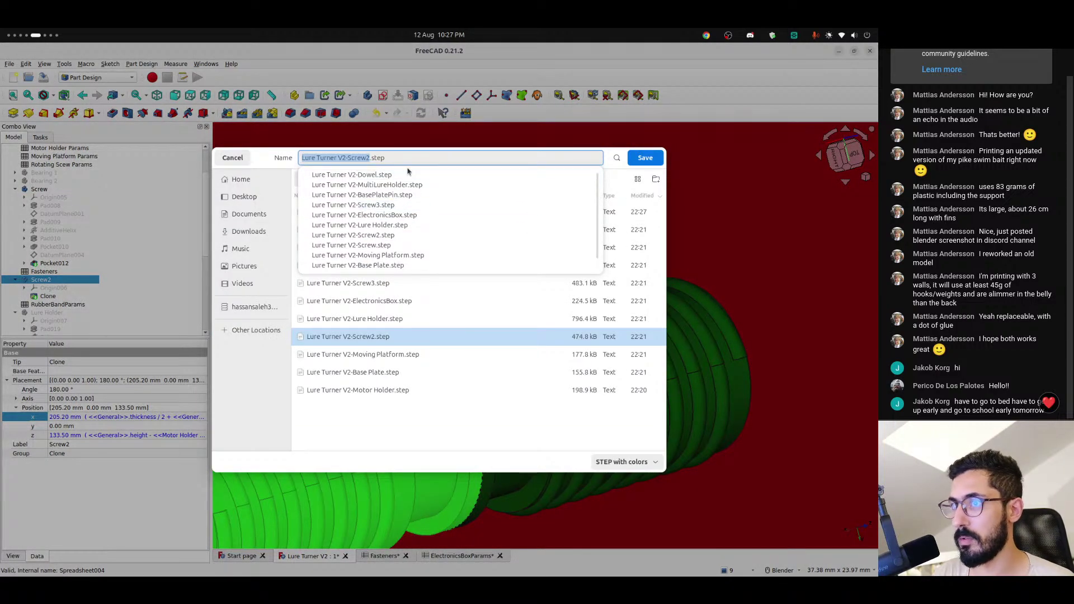
pyautogui.click(643, 159)
pyautogui.click(515, 337)
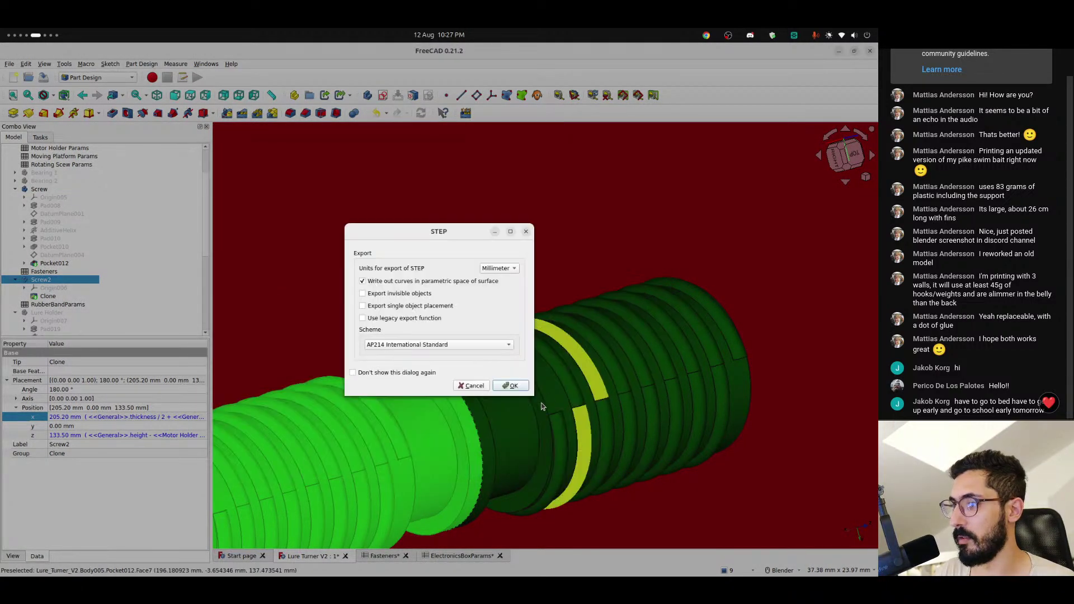
pyautogui.click(511, 385)
# - Switch to OrcaSlicer and return the seventh plate with the two screws to the preparation view
pyautogui.hotkey('ctrl', 'alt', 'Right')
pyautogui.hotkey('ctrl', 'alt', 'Right')
pyautogui.hotkey('ctrl', 'alt', 'Left')
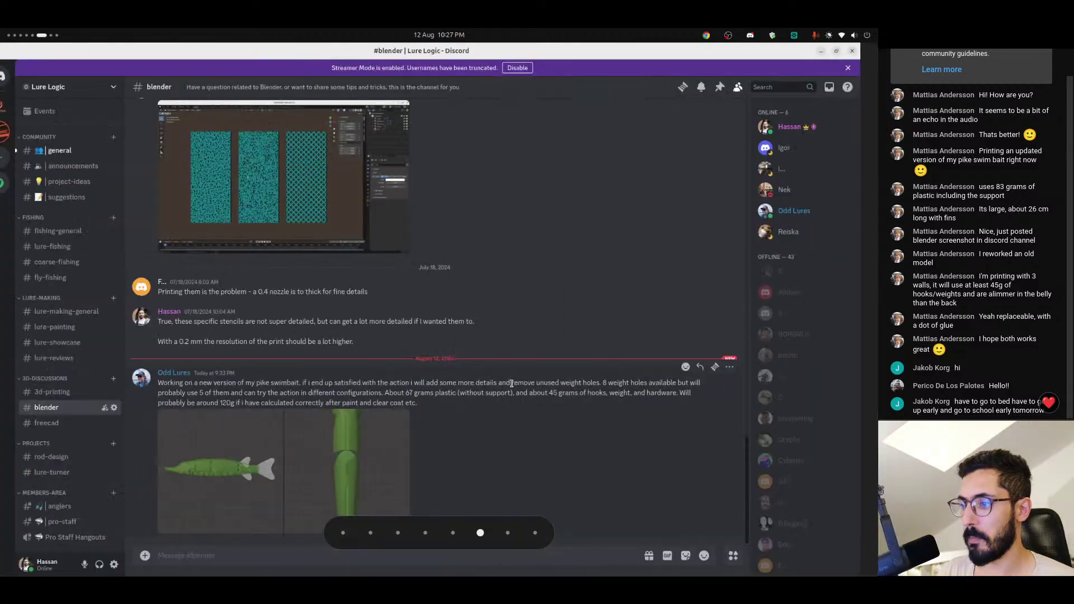
pyautogui.hotkey('ctrl', 'alt', 'Right')
pyautogui.click(81, 83)
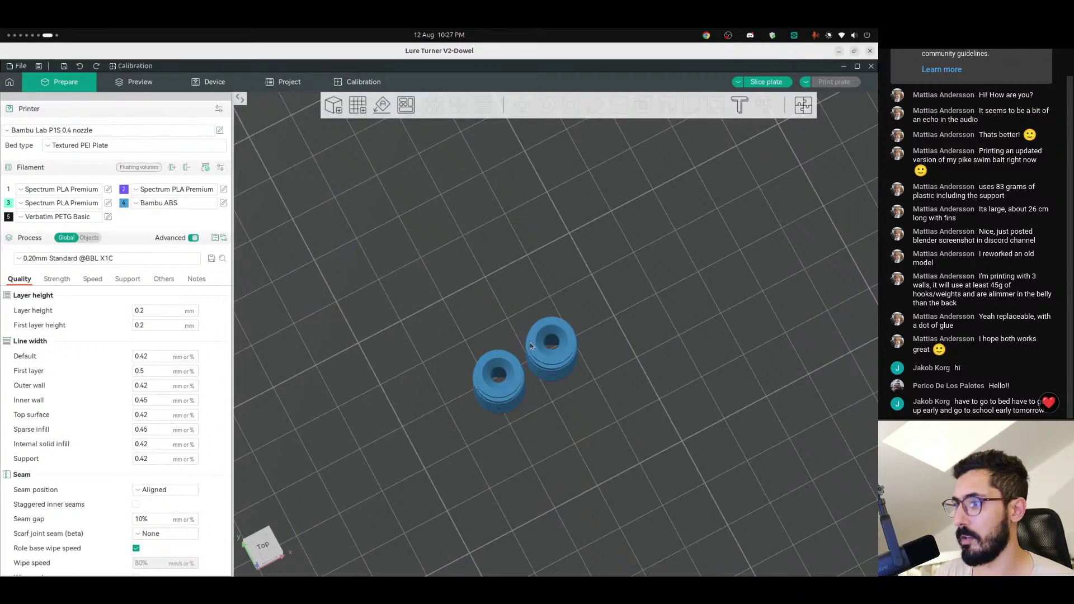
# - Reload both screws from disk and slice the seventh plate again
pyautogui.rightClick(559, 353)
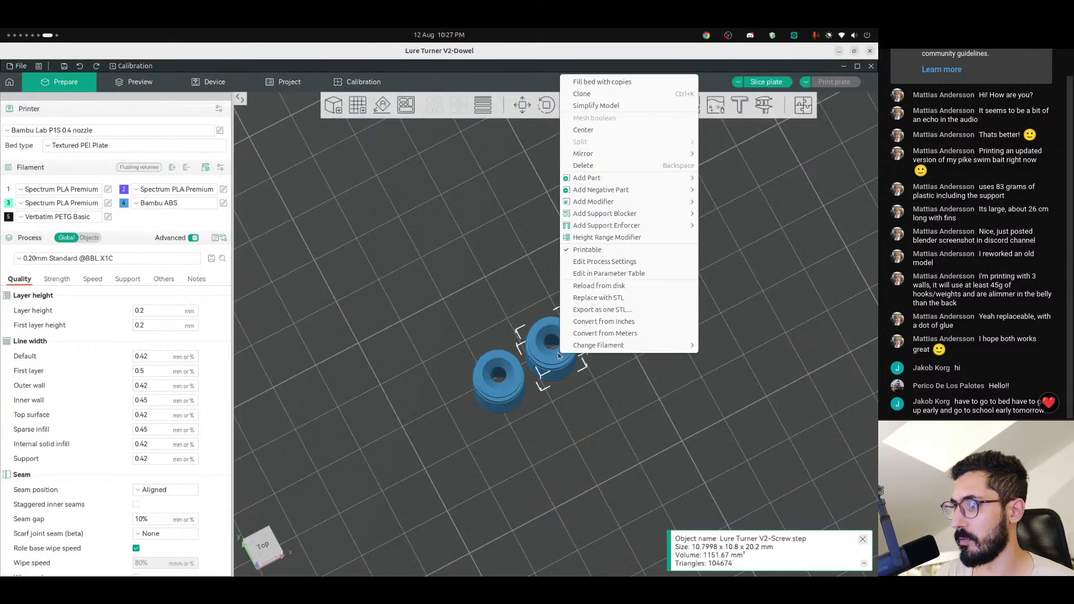
pyautogui.click(599, 286)
pyautogui.rightClick(503, 385)
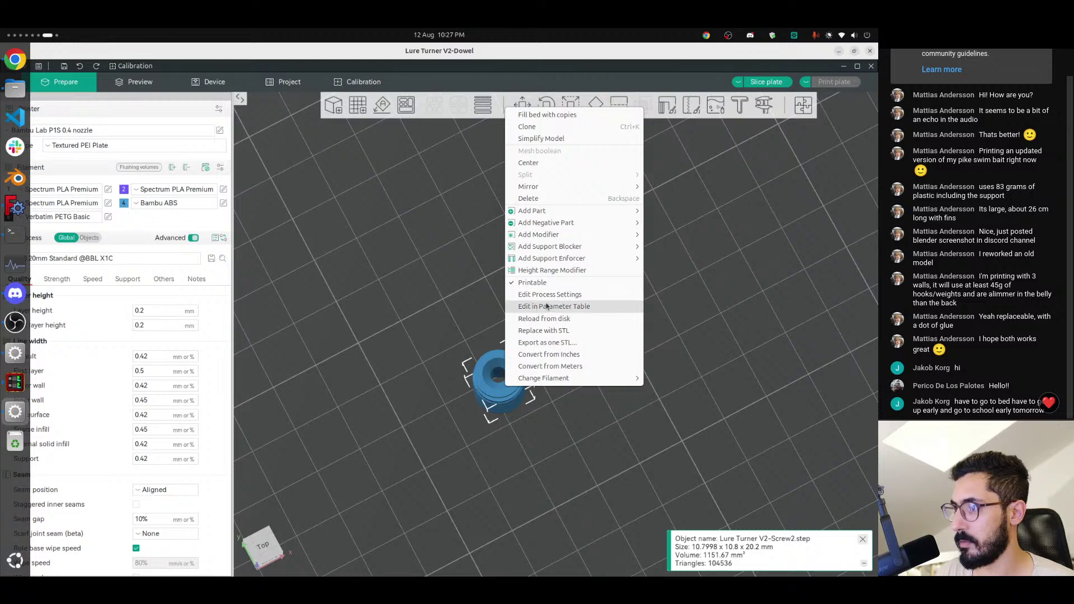
pyautogui.click(548, 320)
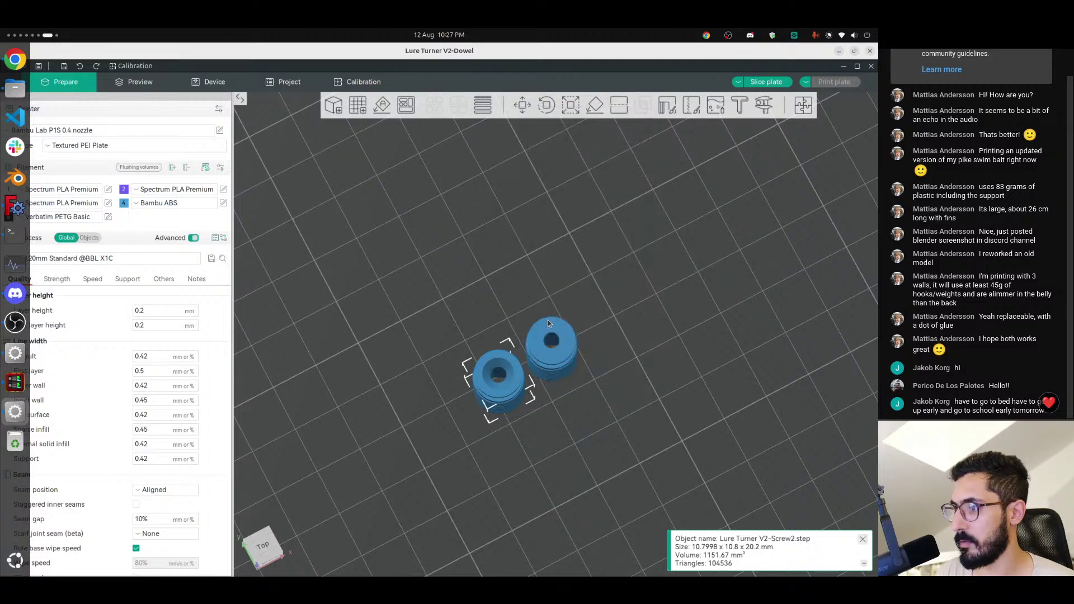
pyautogui.click(761, 83)
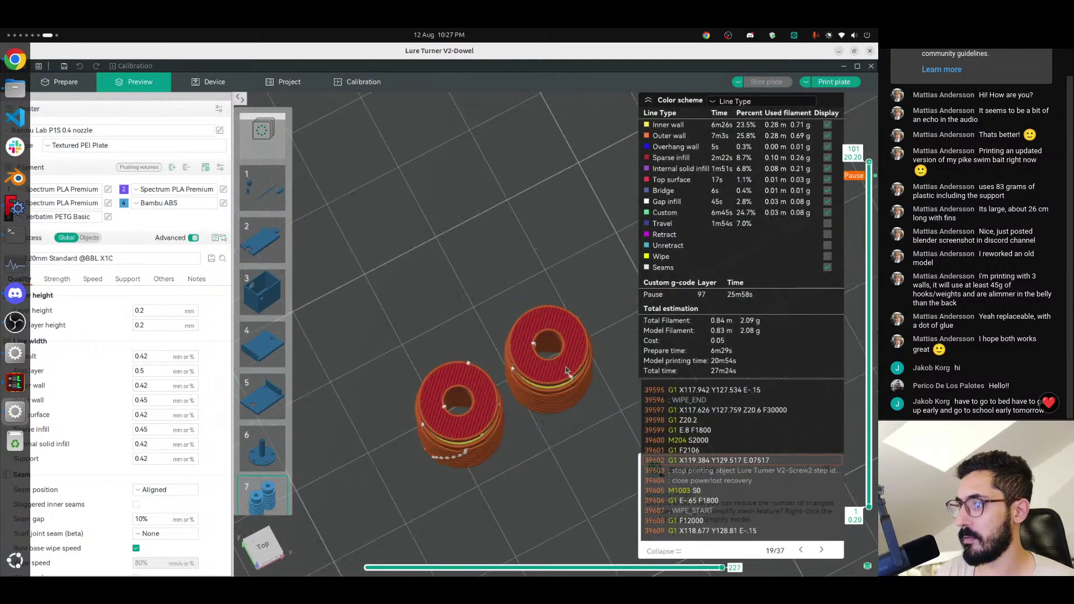
# - Examine the two sliced screws, then look over the parts on all seven plates in the preparation view
pyautogui.moveTo(594, 383); pyautogui.dragTo(592, 296)
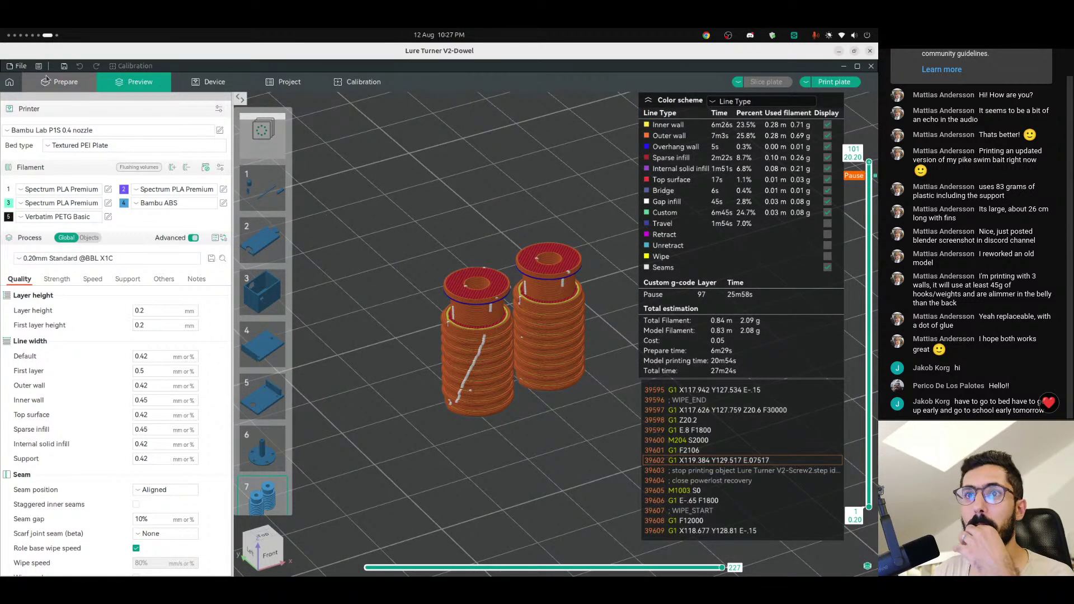
pyautogui.click(68, 81)
pyautogui.moveTo(445, 409); pyautogui.dragTo(430, 442)
pyautogui.moveTo(445, 245); pyautogui.dragTo(445, 490, button='right')
pyautogui.scroll(4, 429, 199)
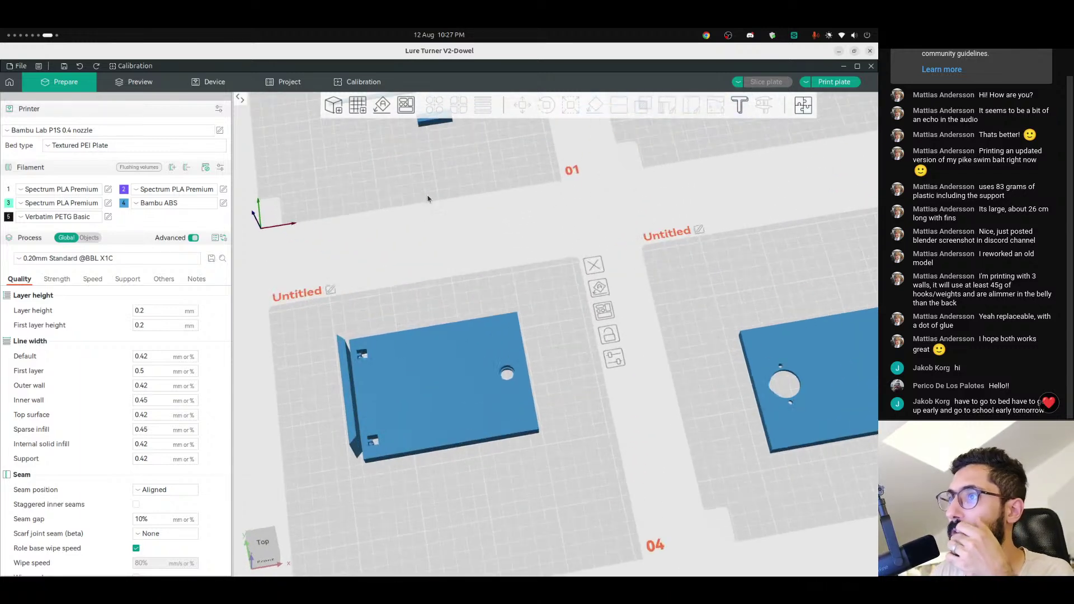
pyautogui.scroll(-4, 414, 175)
pyautogui.moveTo(429, 232); pyautogui.dragTo(465, 329, button='right')
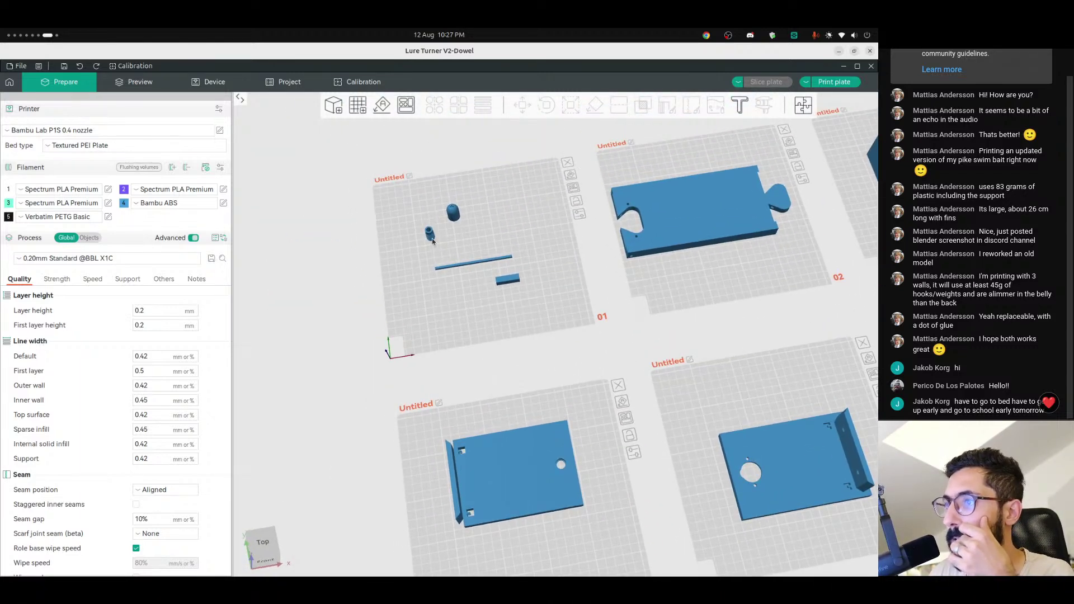
pyautogui.moveTo(465, 246); pyautogui.dragTo(483, 221)
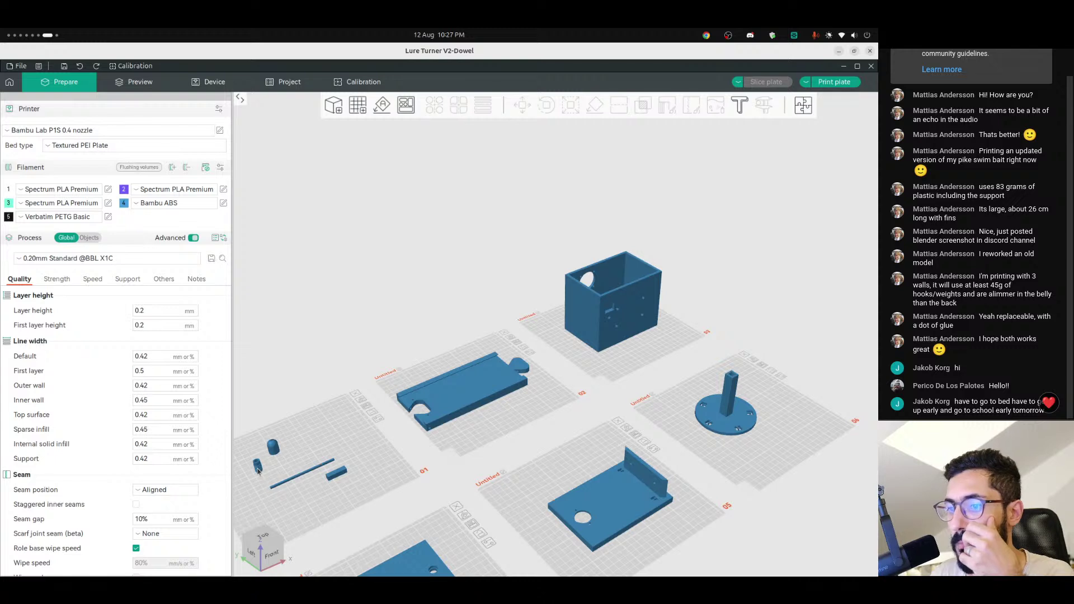
# - Shift the Screw3 part on the first plate and auto-arrange all objects across the plates with spacing 0.00
pyautogui.moveTo(258, 471); pyautogui.dragTo(318, 440)
pyautogui.scroll(-3, 373, 456)
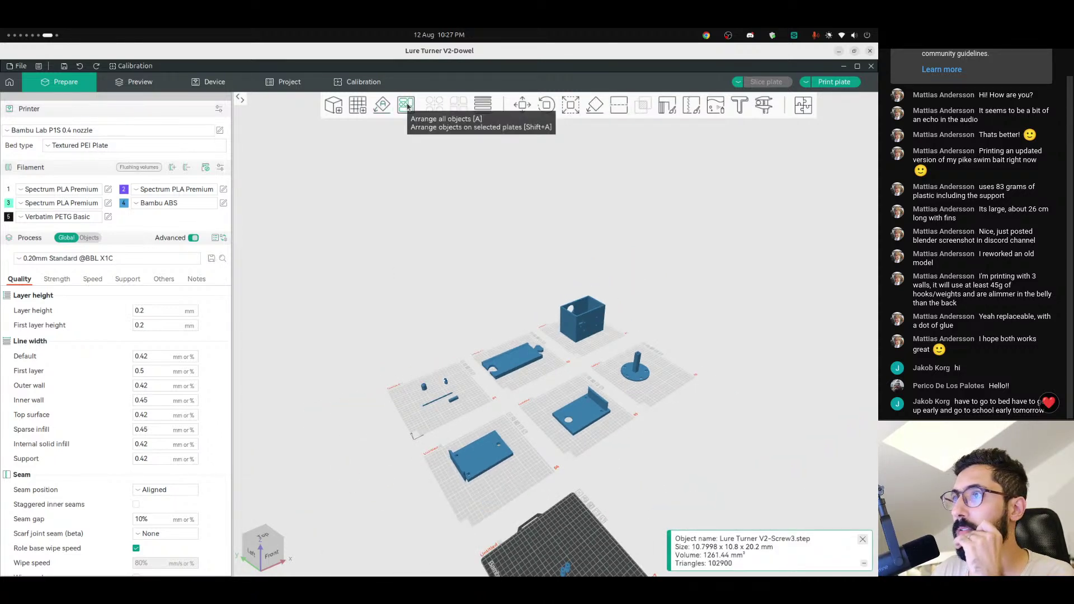
pyautogui.rightClick(408, 107)
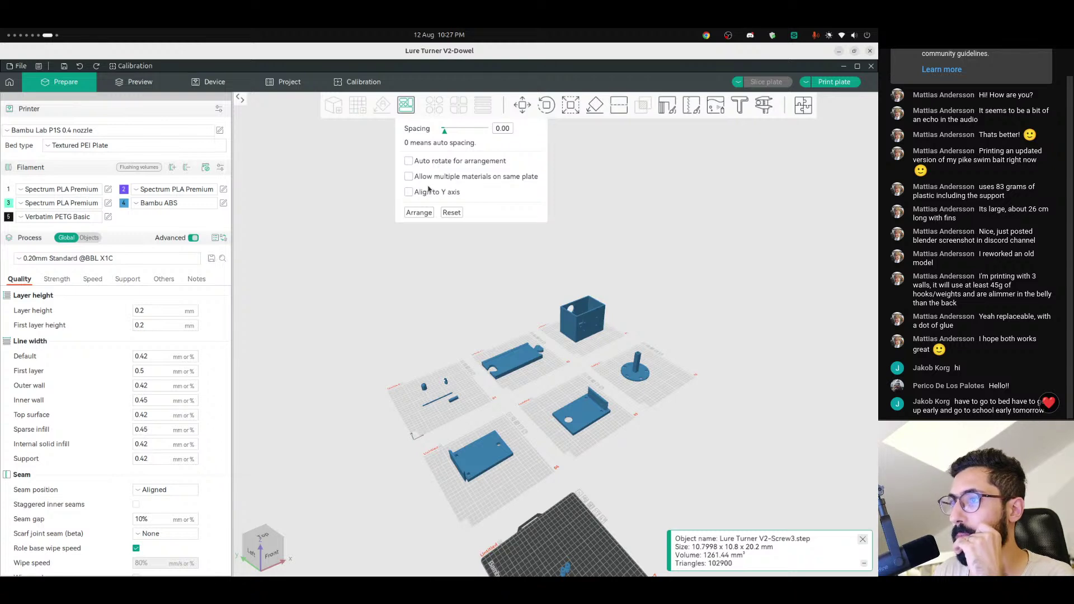
pyautogui.click(419, 213)
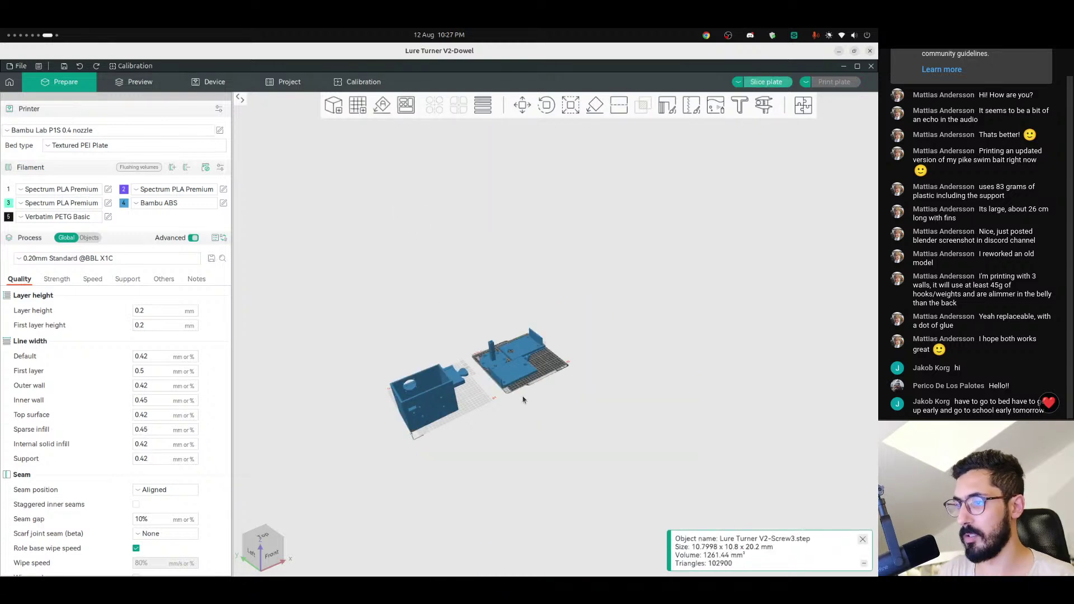
# - Slice the rearranged plates and examine the toolpaths of the first plate with the electronics box
pyautogui.press('1')
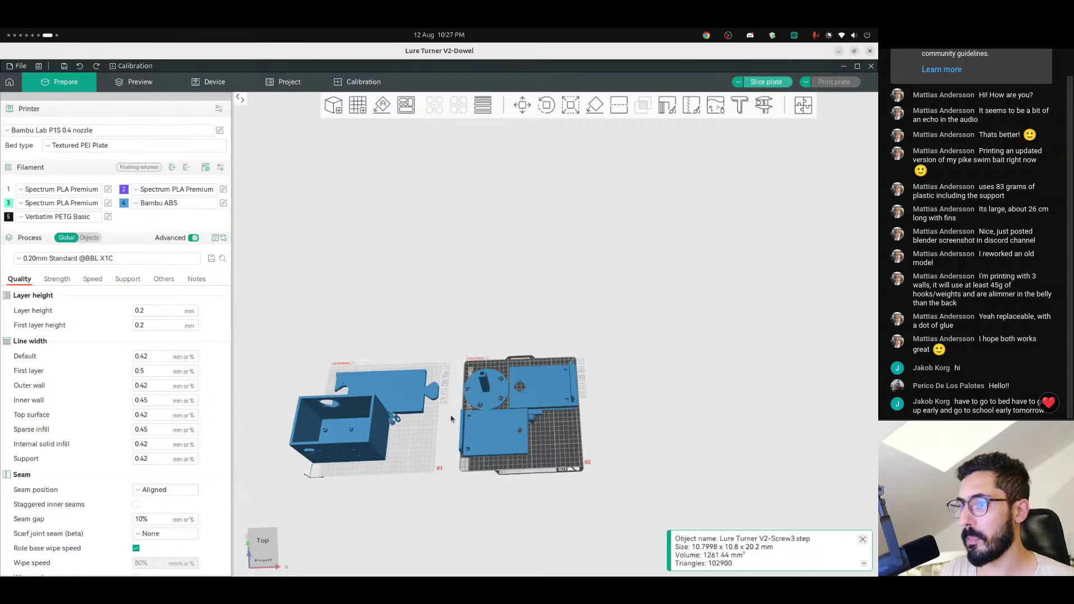
pyautogui.scroll(8, 407, 447)
pyautogui.moveTo(352, 467); pyautogui.dragTo(592, 184, button='middle')
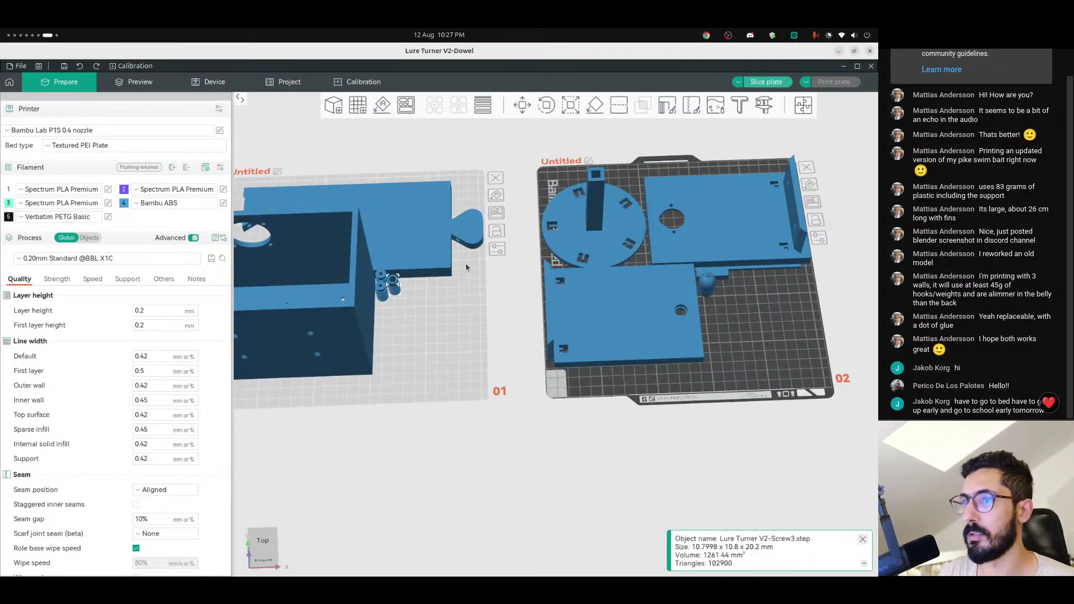
pyautogui.click(140, 82)
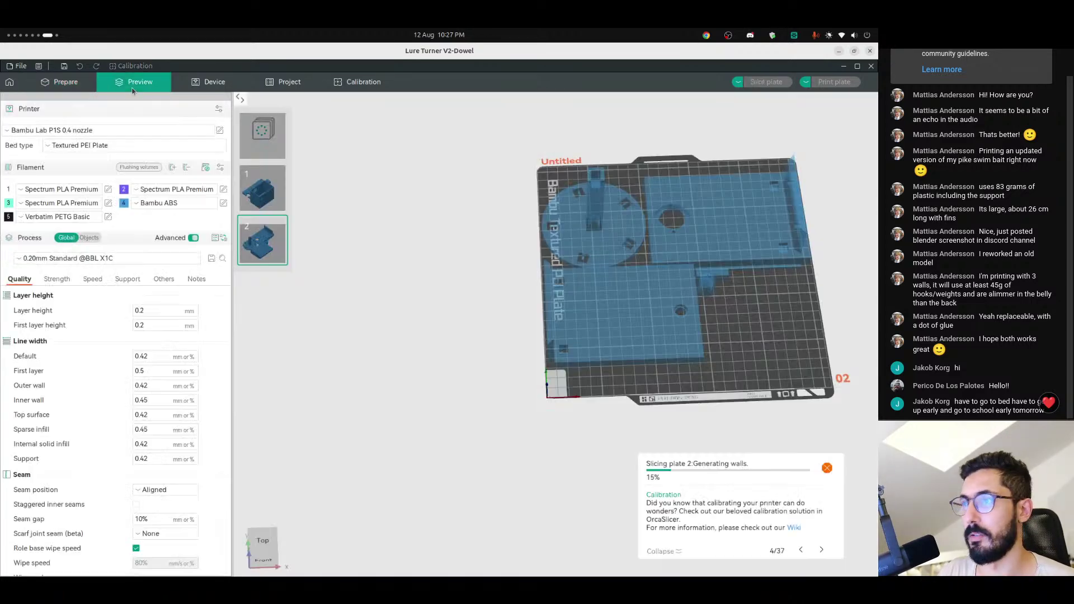
pyautogui.click(267, 193)
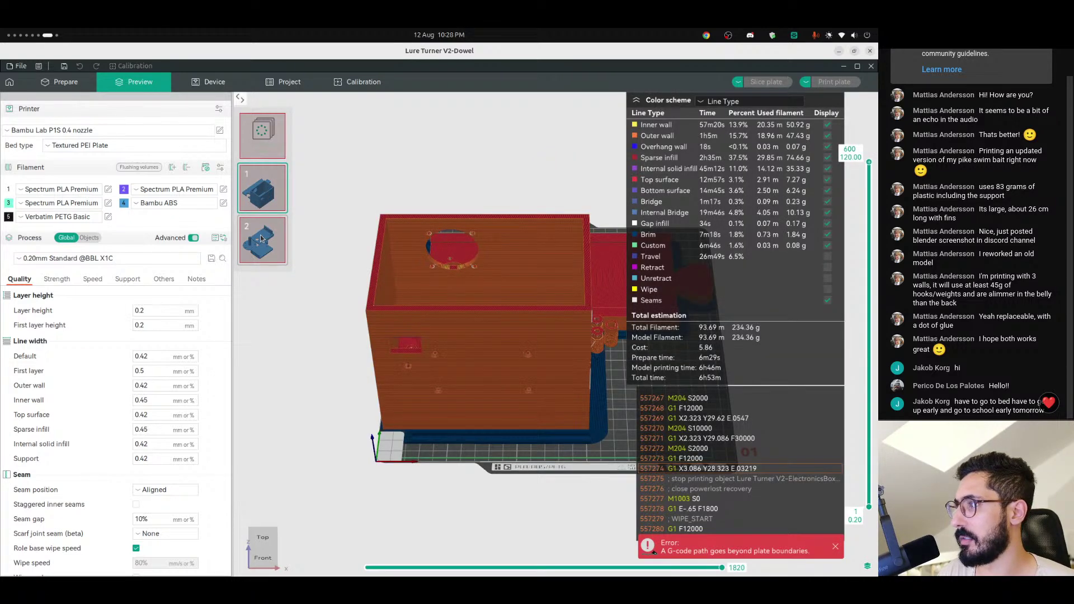
pyautogui.moveTo(461, 414); pyautogui.dragTo(498, 421)
pyautogui.moveTo(576, 396); pyautogui.dragTo(448, 429)
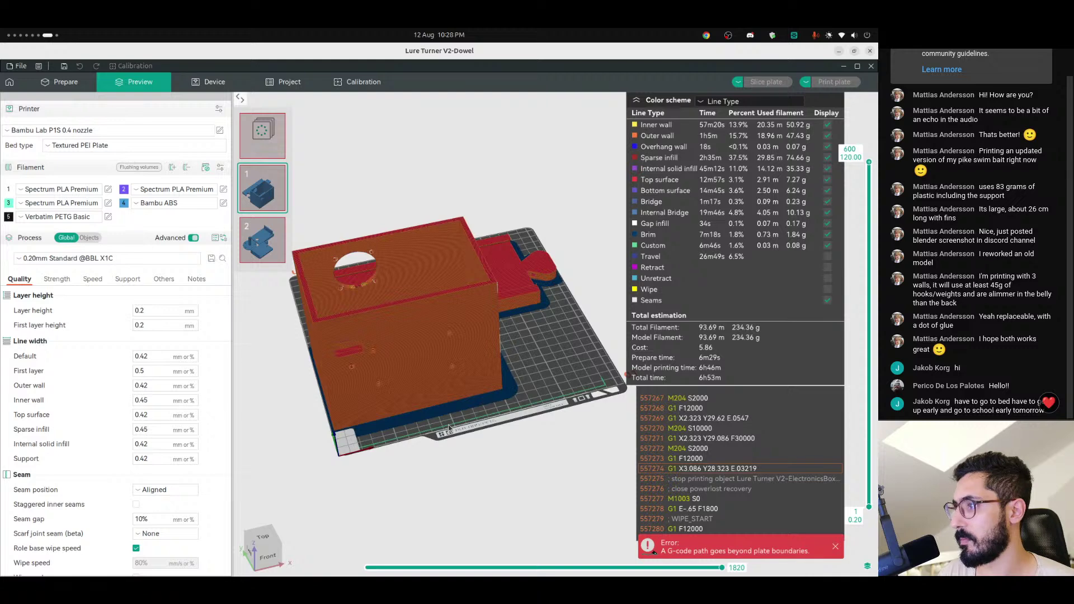
pyautogui.moveTo(442, 383); pyautogui.dragTo(348, 328)
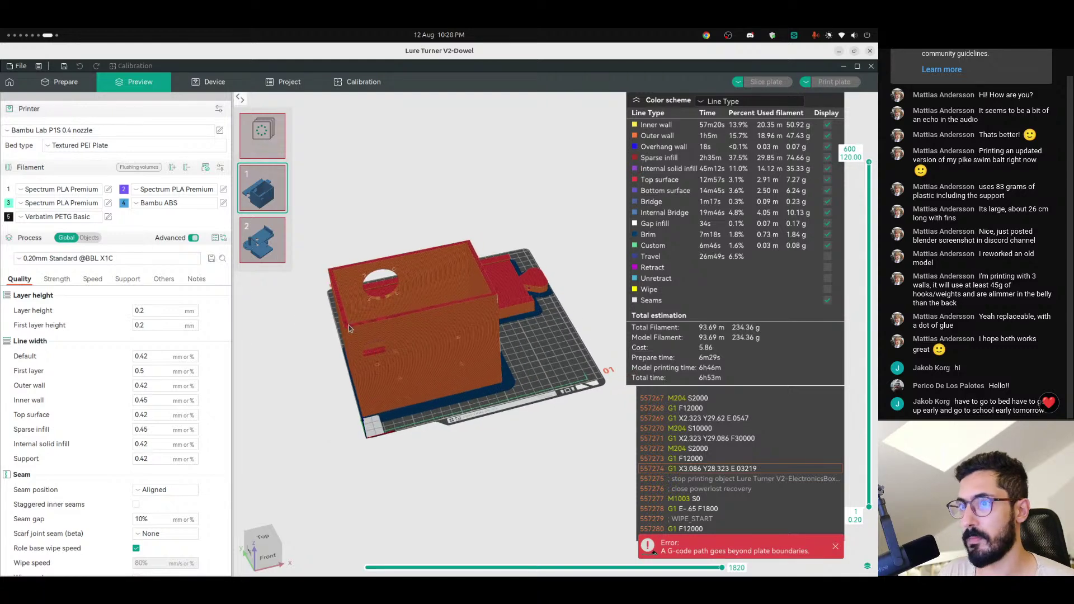
# - Examine the second plate's sliced toolpaths around the outer edges of its parts
pyautogui.click(266, 245)
pyautogui.moveTo(502, 345); pyautogui.dragTo(477, 352)
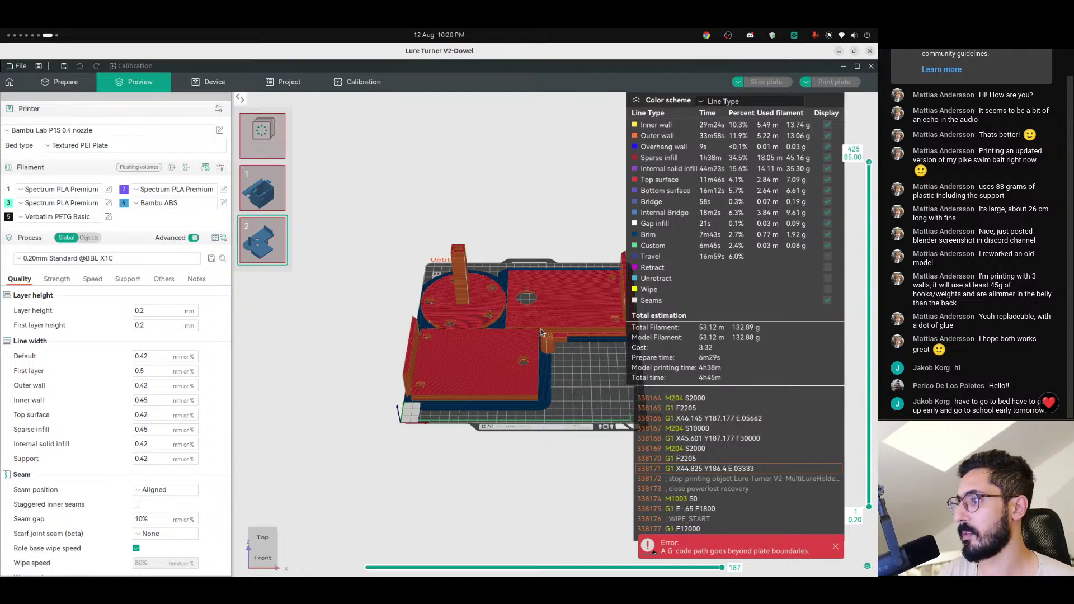
pyautogui.scroll(-2, 540, 328)
pyautogui.moveTo(544, 342); pyautogui.dragTo(491, 354, button='middle')
pyautogui.scroll(3, 444, 359)
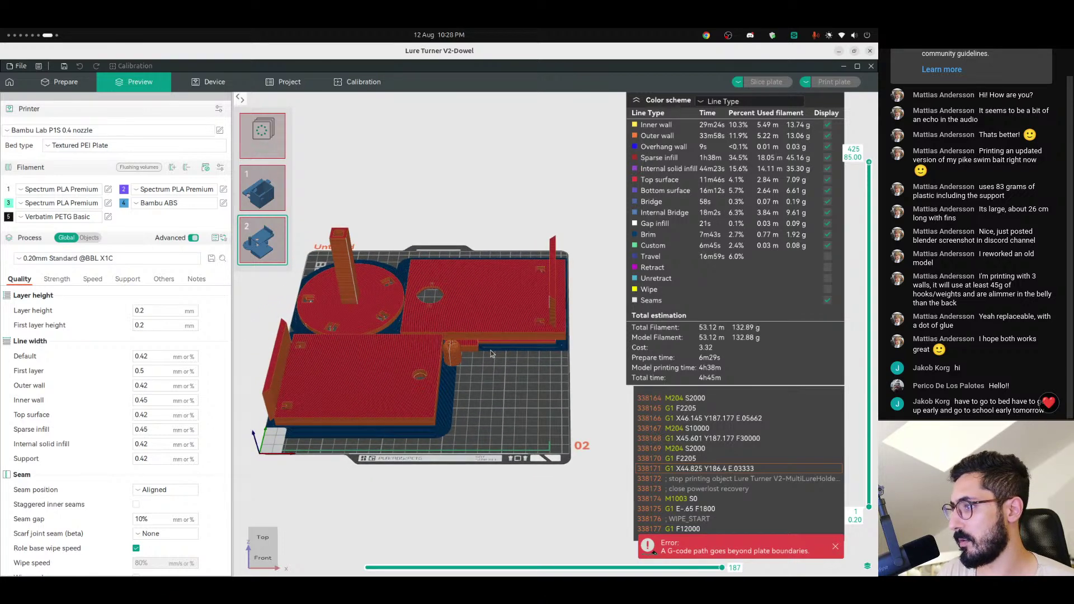
# - Add a third plate and move two of the screws, including Screw2, from the first plate onto it
pyautogui.press('Tab')
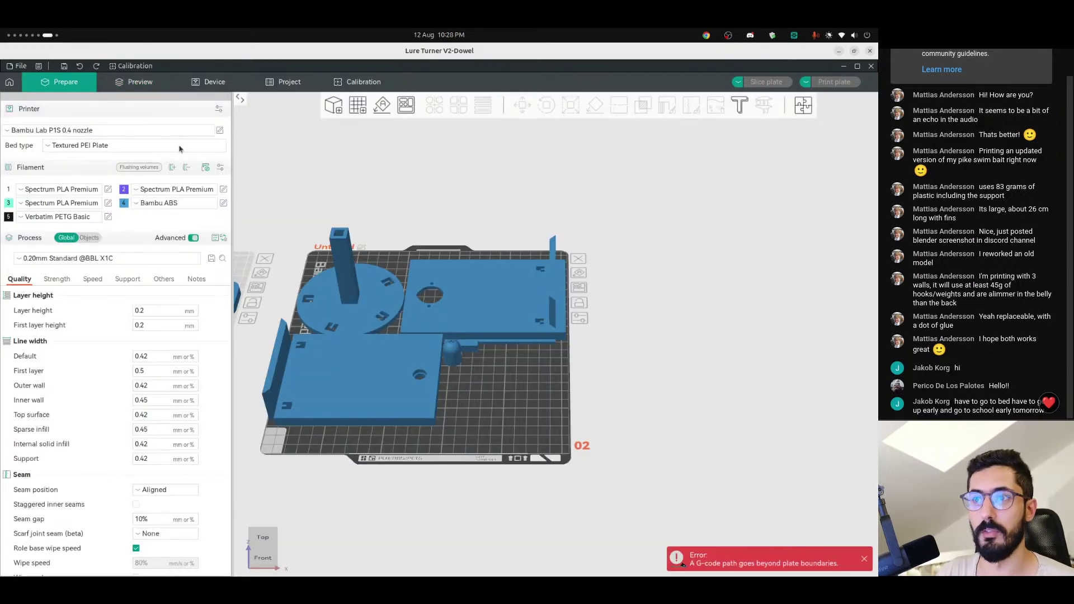
pyautogui.click(358, 105)
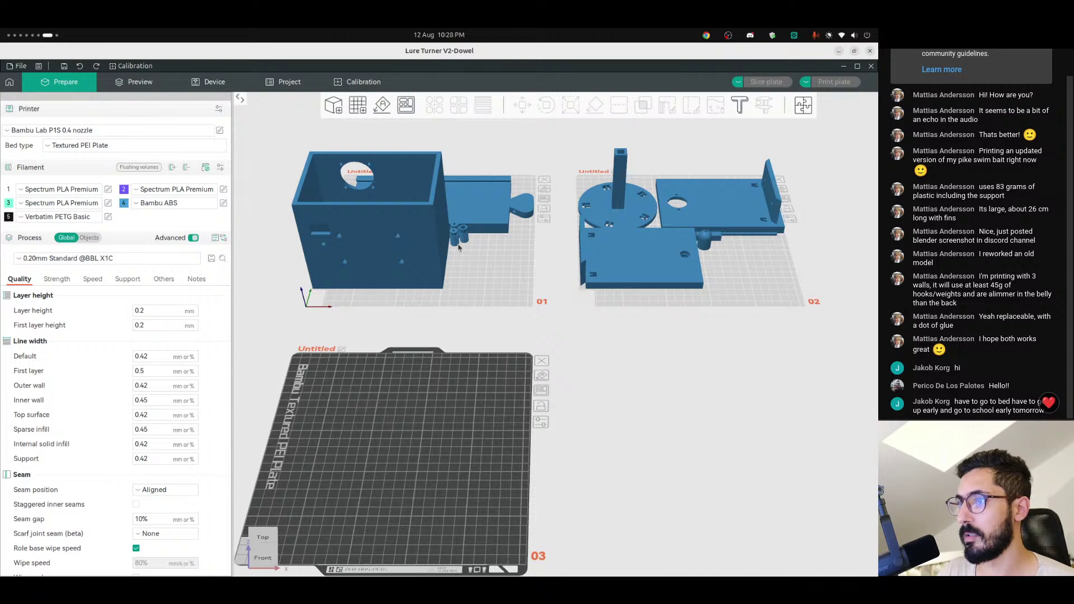
pyautogui.scroll(8, 458, 247)
pyautogui.moveTo(408, 196); pyautogui.dragTo(453, 327, button='middle')
pyautogui.moveTo(388, 247); pyautogui.dragTo(399, 561)
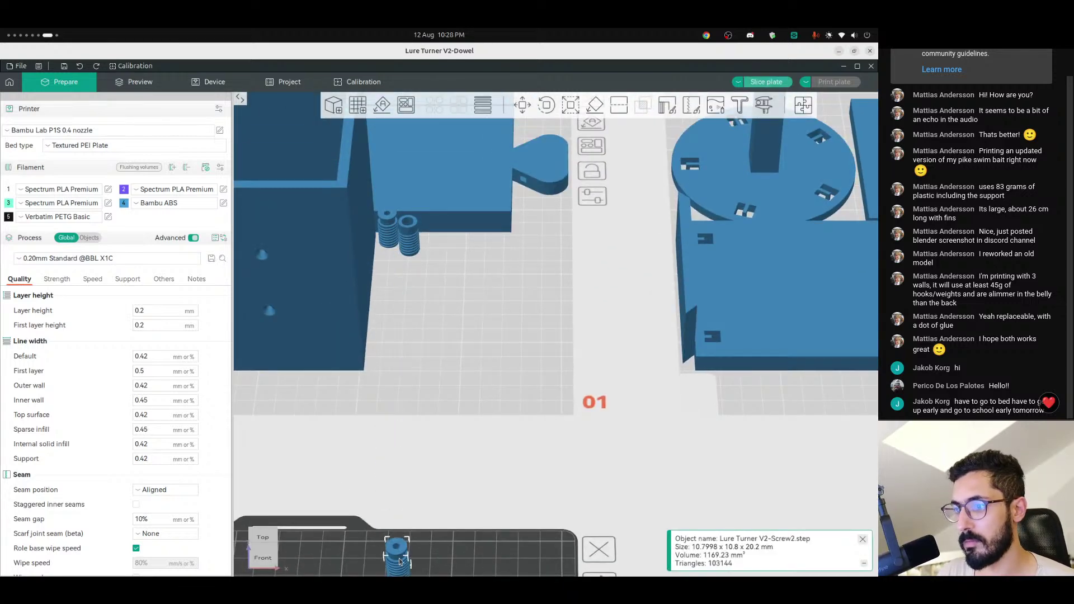
pyautogui.moveTo(389, 246); pyautogui.dragTo(426, 518)
pyautogui.scroll(-6, 427, 517)
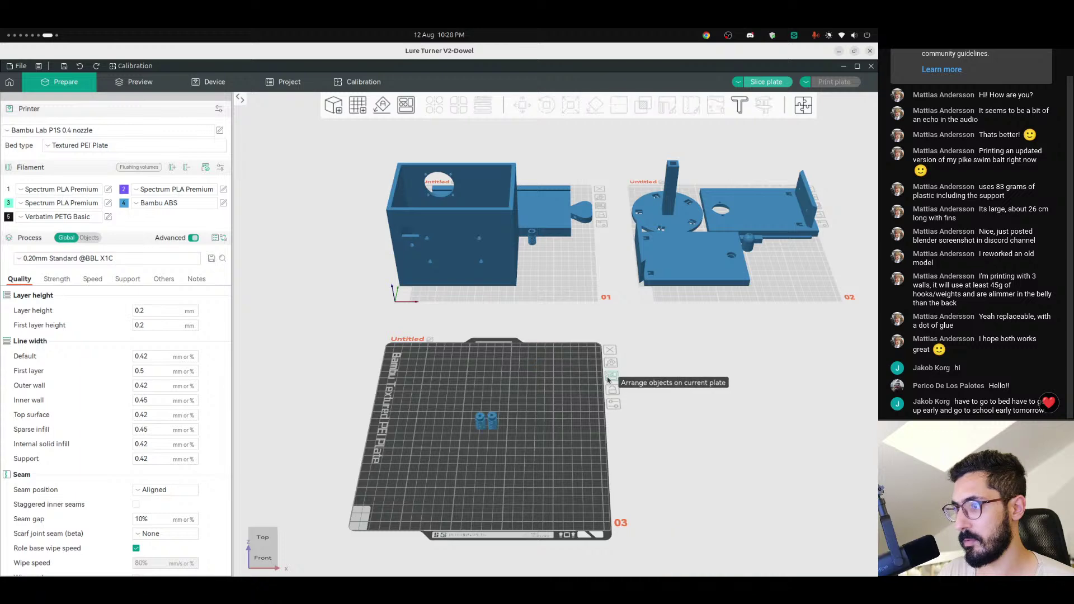
# - Slice the third plate and add a print pause to the screws at layer 97
pyautogui.click(138, 82)
pyautogui.scroll(5, 559, 294)
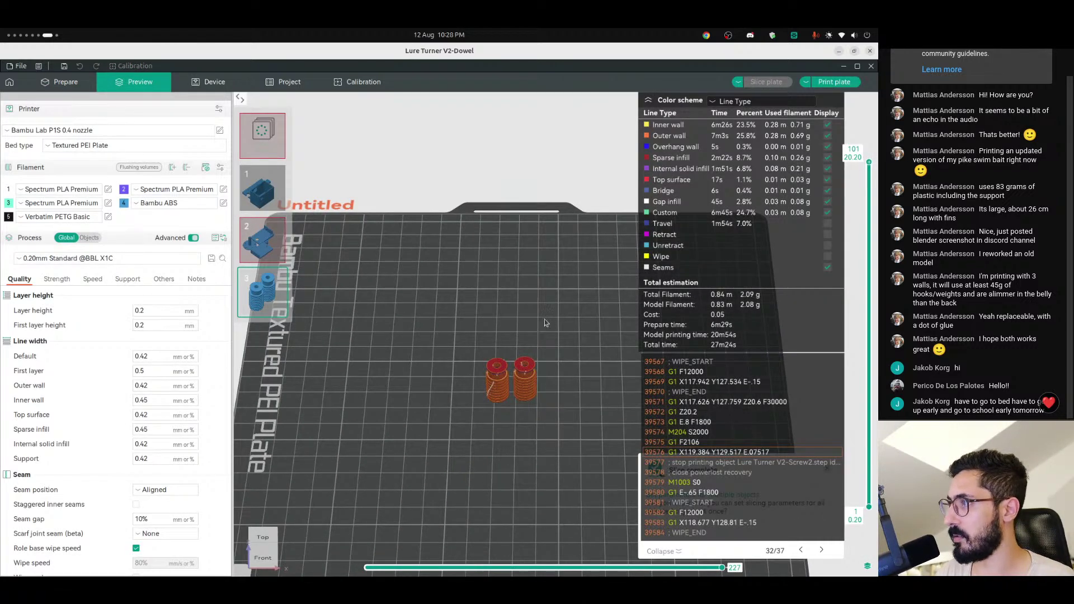
pyautogui.press('Down')
pyautogui.press('Down')
pyautogui.press('Down')
pyautogui.press('Down')
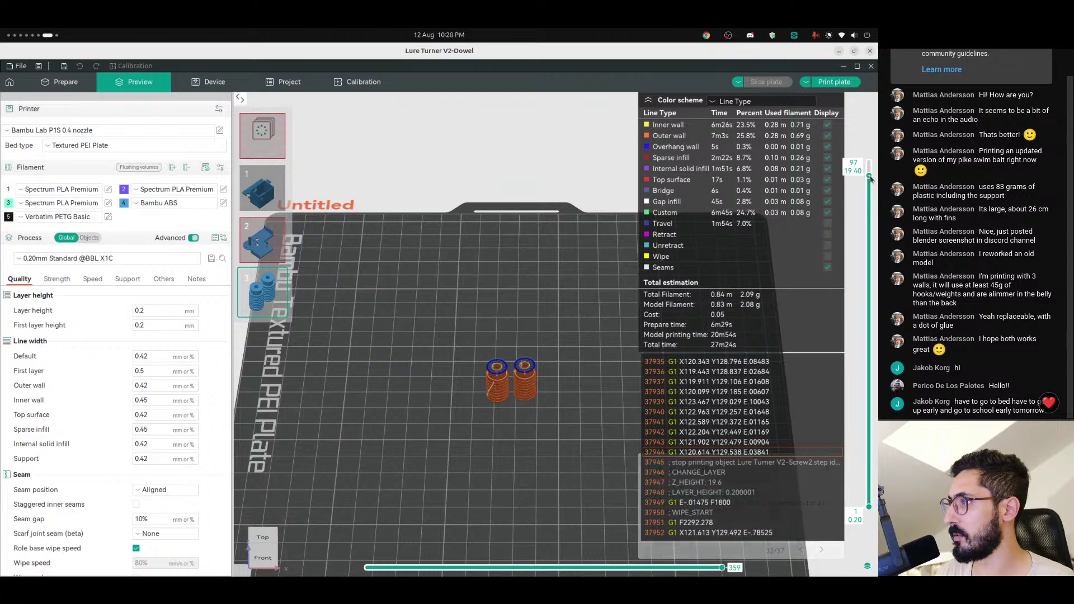
pyautogui.rightClick(870, 178)
pyautogui.click(839, 203)
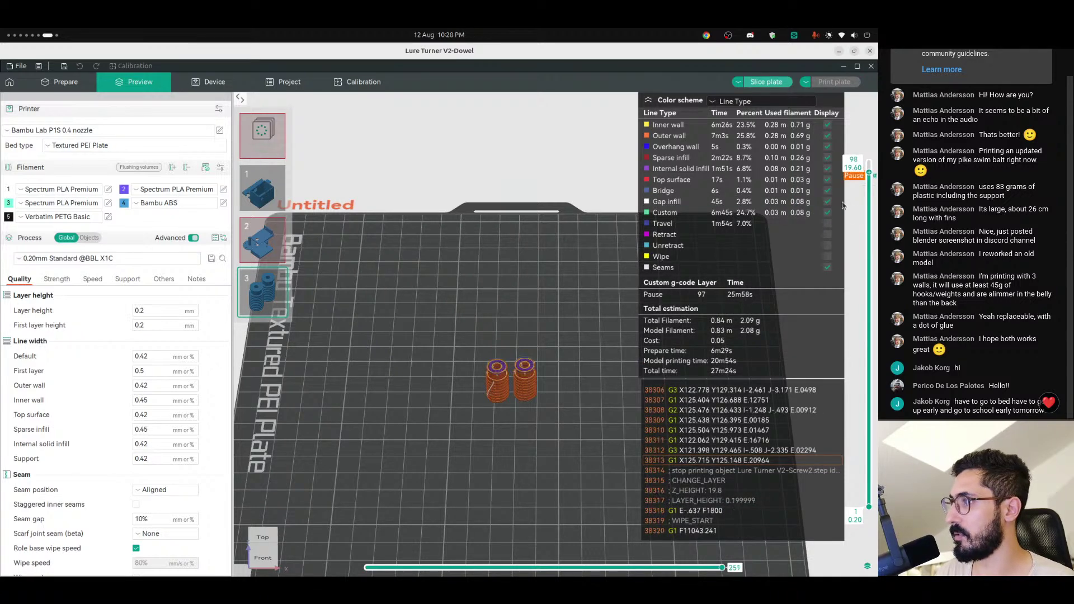
# - Show the screws up to layer 101 again and reslice the third plate with the pause
pyautogui.press('Up')
pyautogui.press('Up')
pyautogui.press('Up')
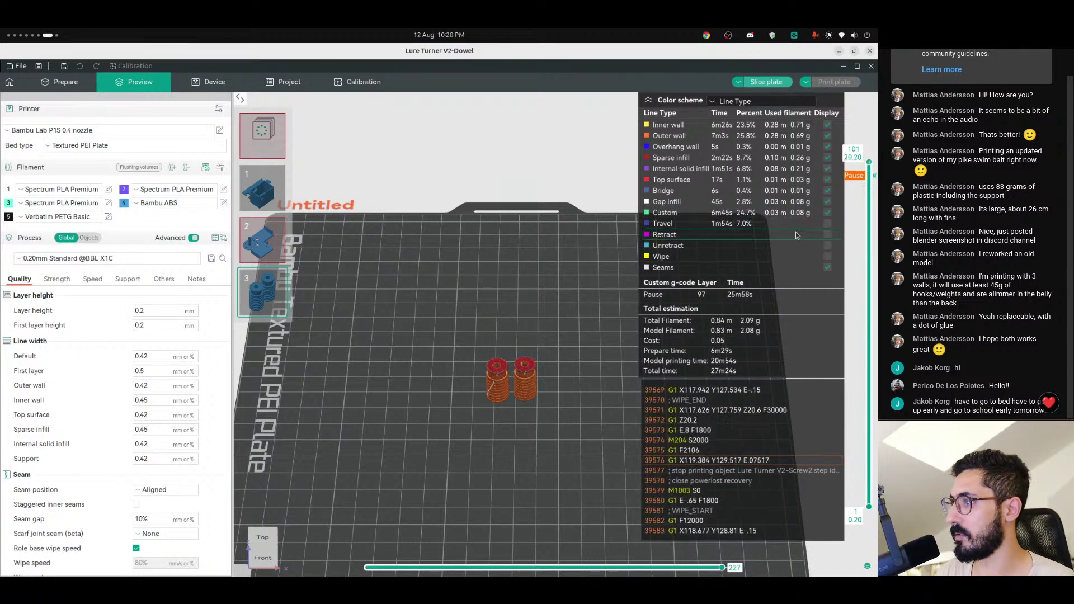
pyautogui.click(773, 82)
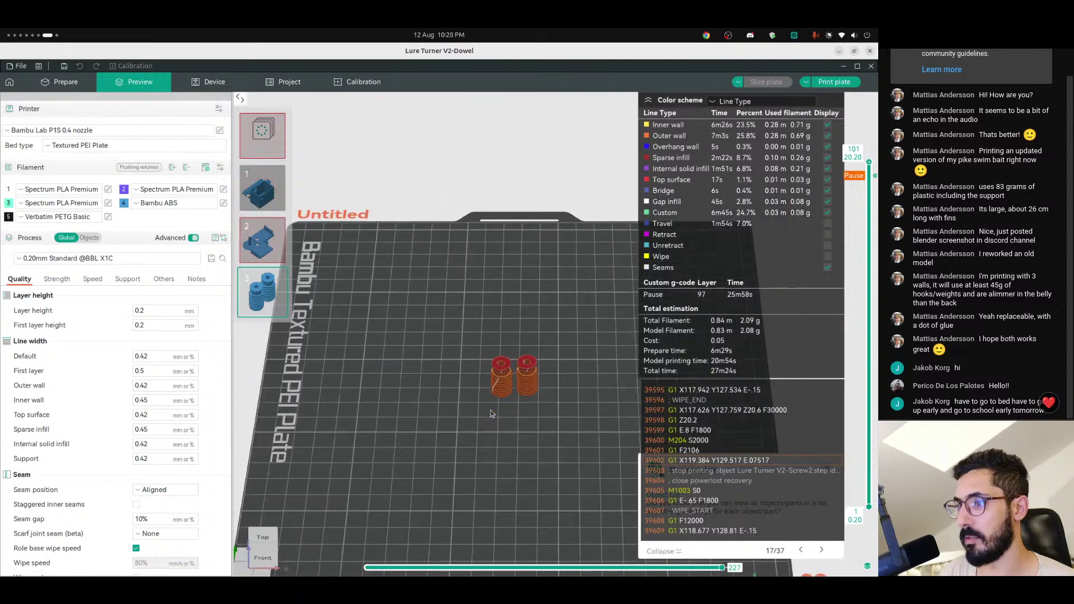
pyautogui.scroll(2, 498, 413)
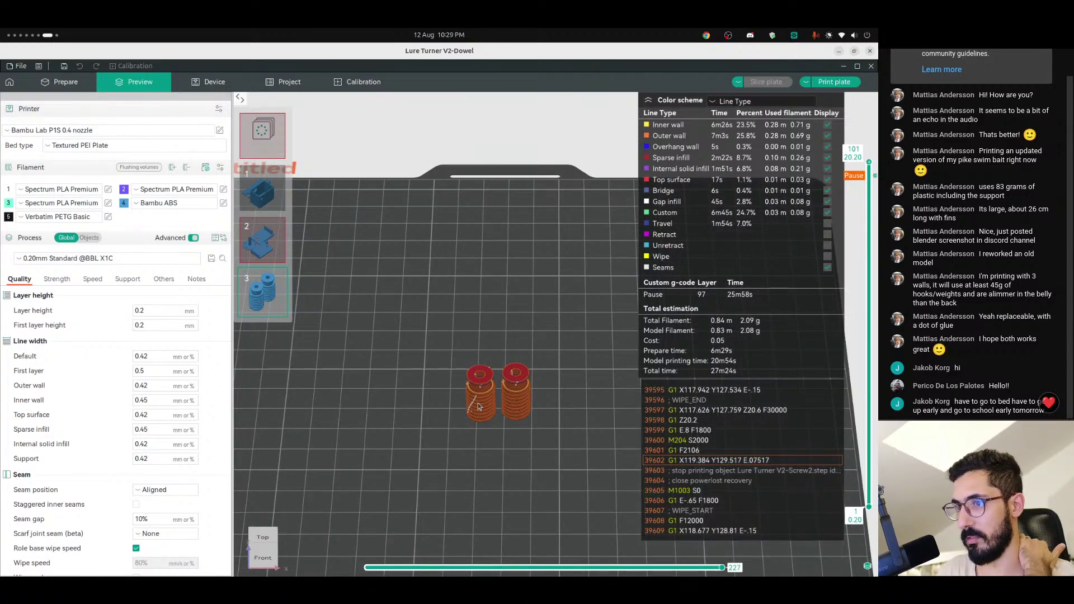
# - Colour the third plate's preview by Speed and examine the print speeds on both screws
pyautogui.click(730, 103)
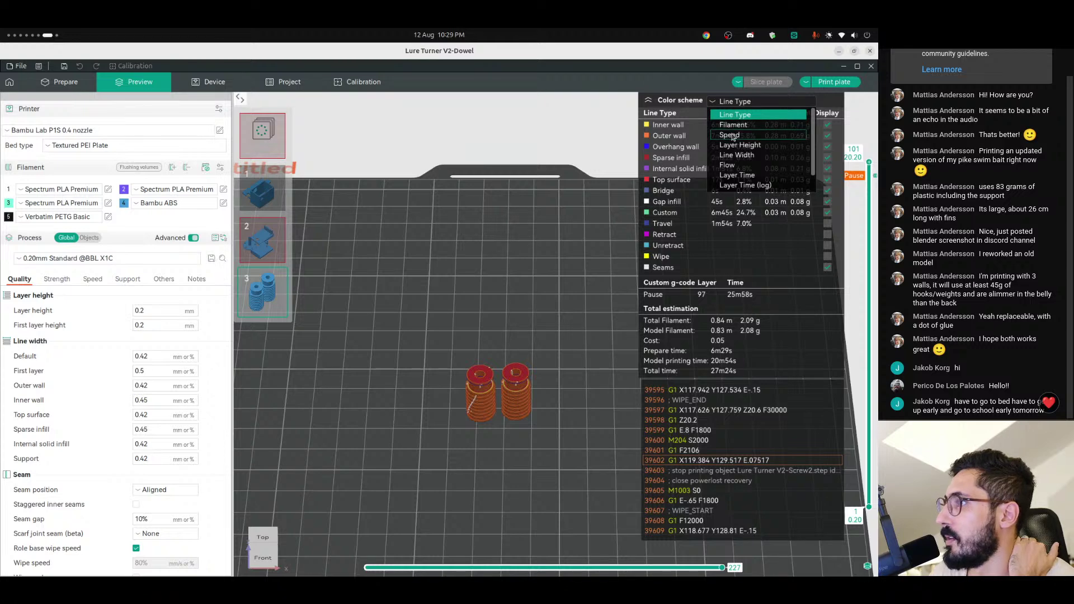
pyautogui.click(731, 136)
pyautogui.scroll(4, 602, 261)
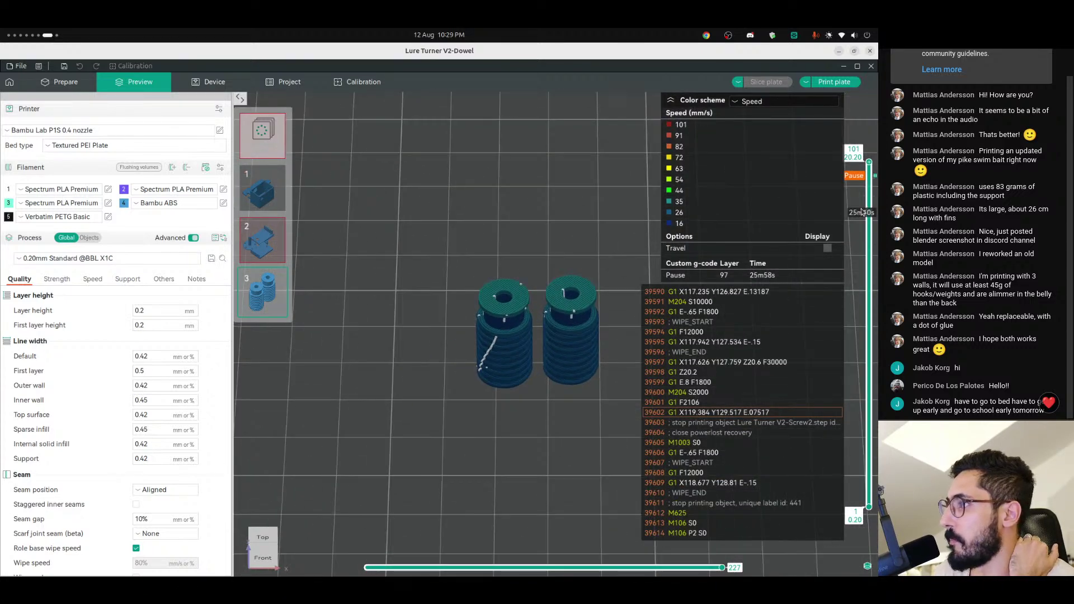
pyautogui.moveTo(862, 211); pyautogui.dragTo(874, 112)
pyautogui.scroll(-5, 561, 325)
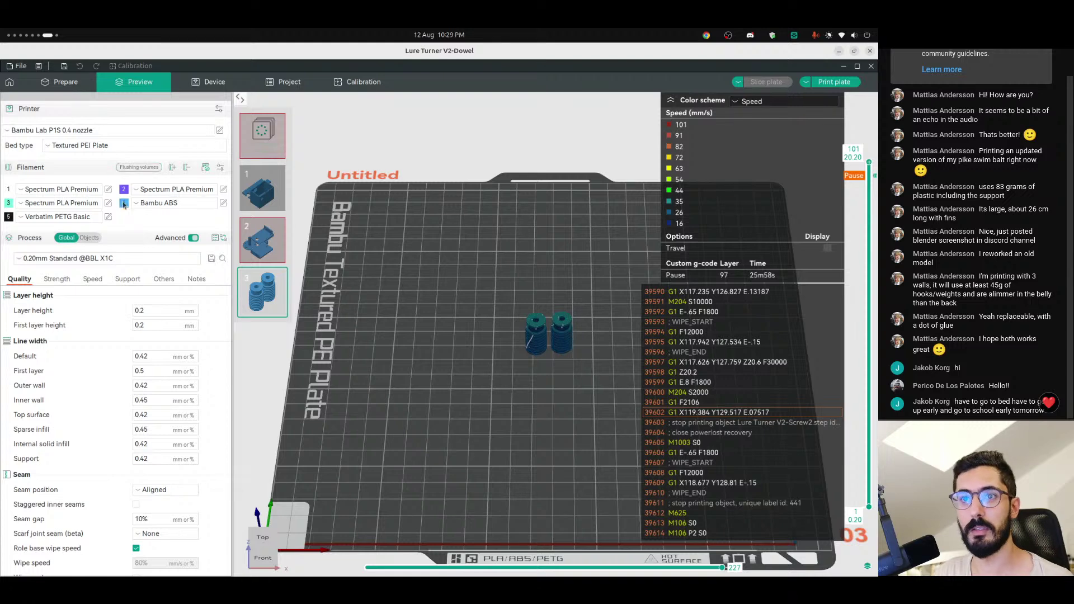
# - Check the part cooling fan layer times in the Bambu ABS filament's cooling settings and close them unchanged
pyautogui.click(223, 203)
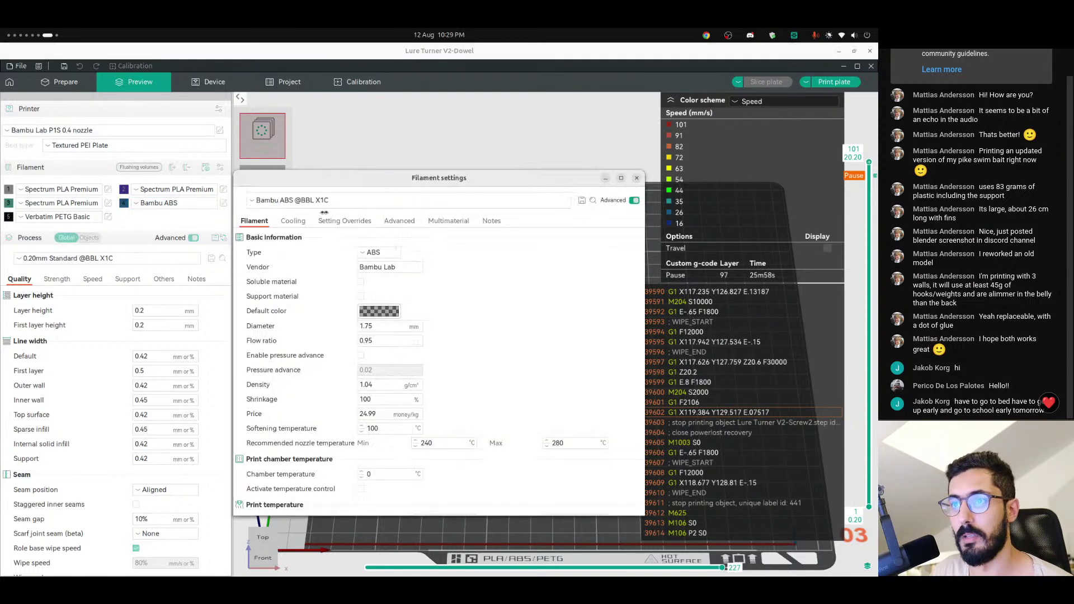
pyautogui.click(292, 221)
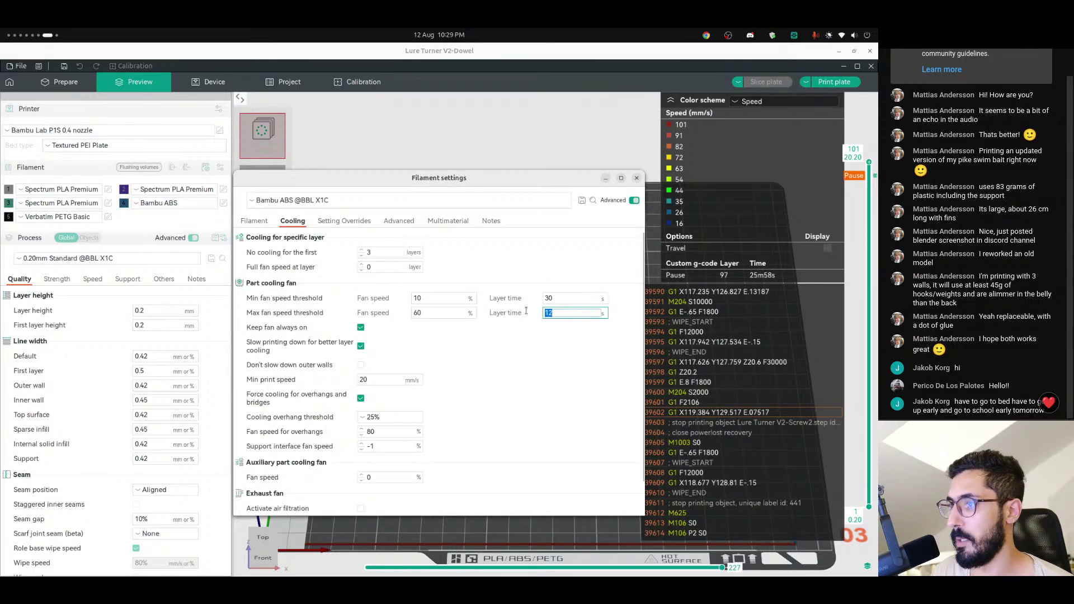
pyautogui.click(636, 179)
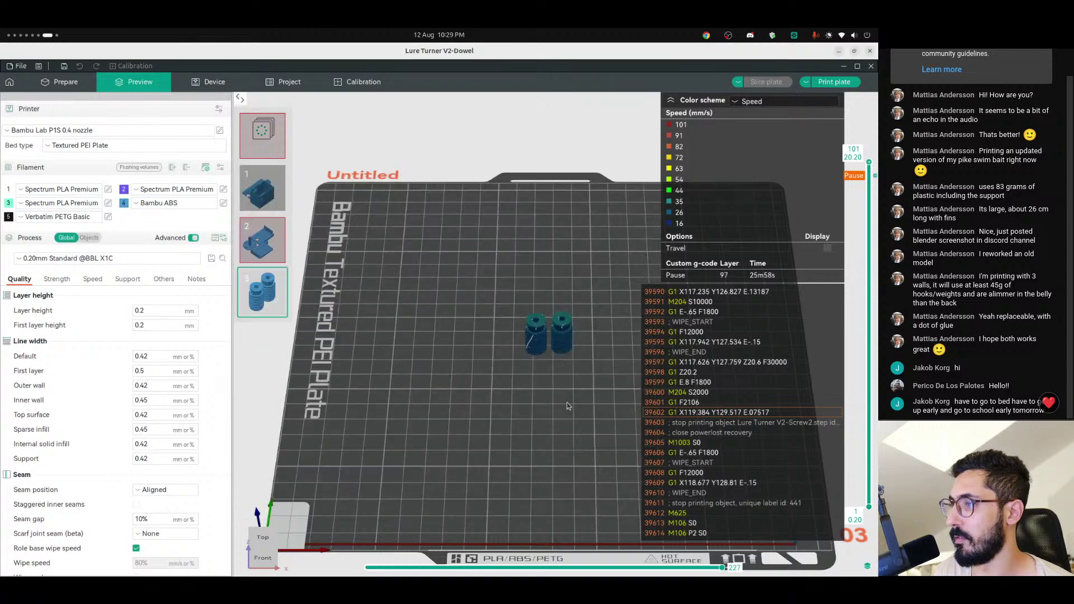
pyautogui.scroll(5, 561, 363)
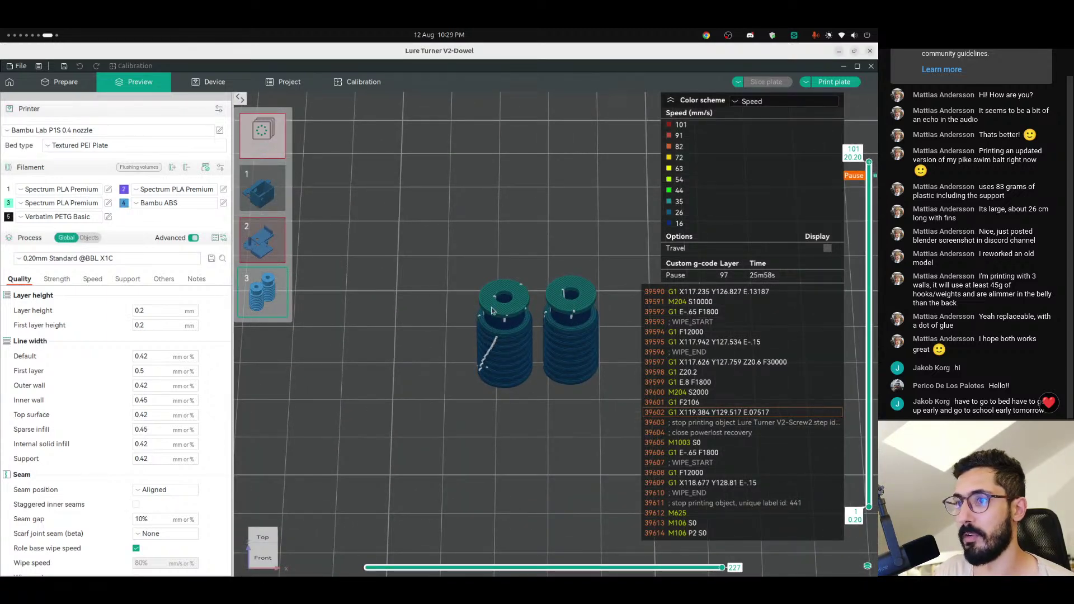
# - Return to the preparation view and move the remaining screw and the electronics box inward from the first plate's edge
pyautogui.click(67, 84)
pyautogui.scroll(-15, 489, 284)
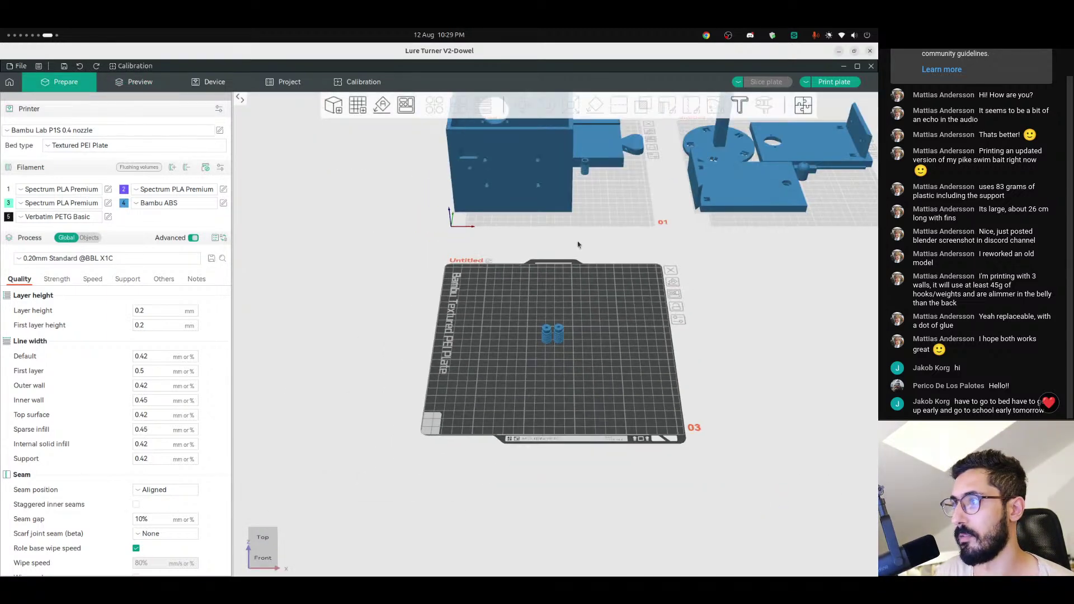
pyautogui.moveTo(579, 244); pyautogui.dragTo(454, 351, button='right')
pyautogui.moveTo(494, 317); pyautogui.dragTo(492, 325)
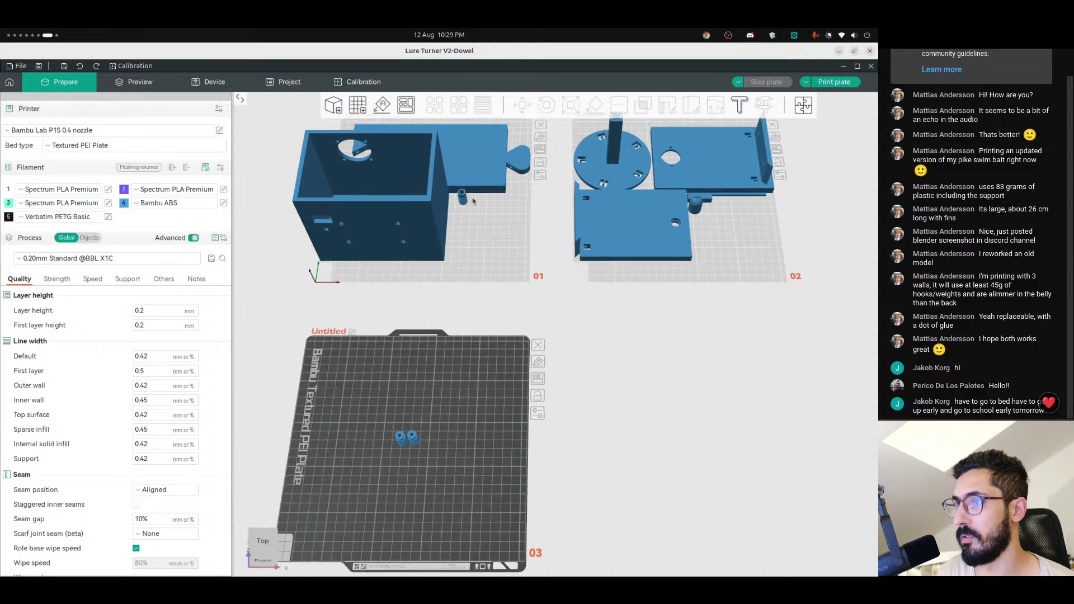
pyautogui.moveTo(469, 198); pyautogui.dragTo(477, 200)
pyautogui.moveTo(410, 226); pyautogui.dragTo(442, 231)
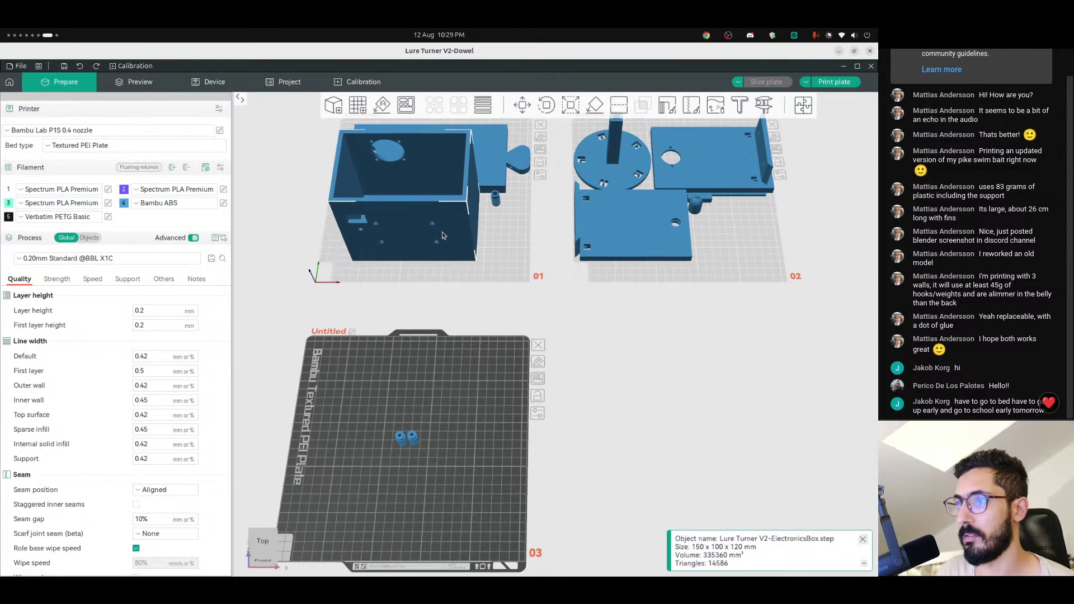
# - Reposition the electronics box inside the first plate's boundary, clear of the neighbouring screw, and slice the plate
pyautogui.click(540, 150)
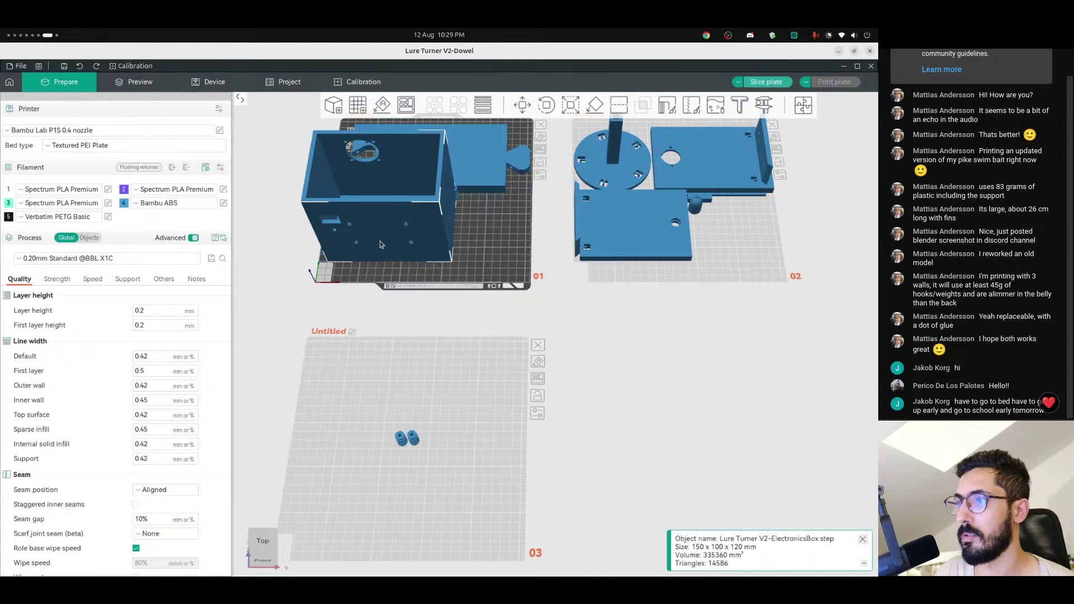
pyautogui.moveTo(400, 249); pyautogui.dragTo(368, 246)
pyautogui.moveTo(453, 199); pyautogui.dragTo(503, 201)
pyautogui.moveTo(413, 224); pyautogui.dragTo(446, 227)
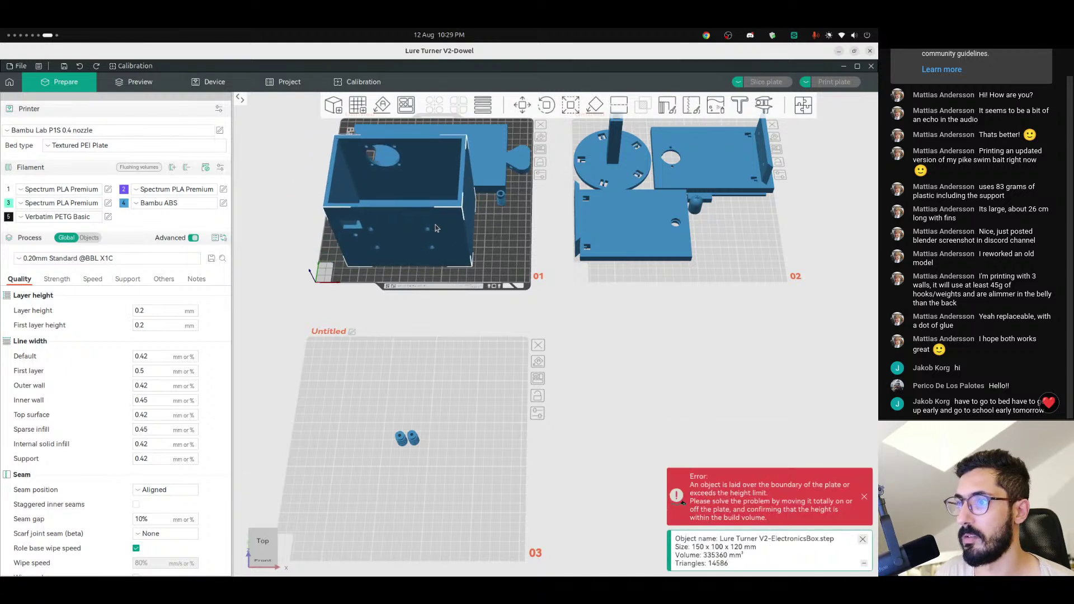
pyautogui.hotkey('ctrl', 'r')
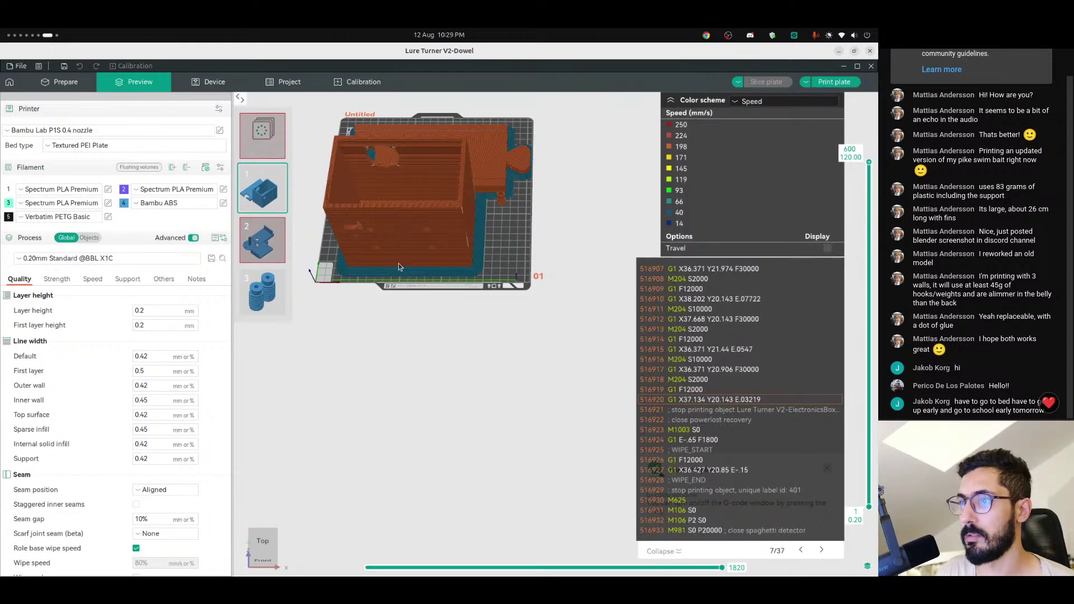
# - Inspect the sliced electronics box's corner on the first plate, lowering the visible layers to 478 and restoring them to 600
pyautogui.moveTo(401, 266); pyautogui.dragTo(523, 307)
pyautogui.scroll(5, 522, 307)
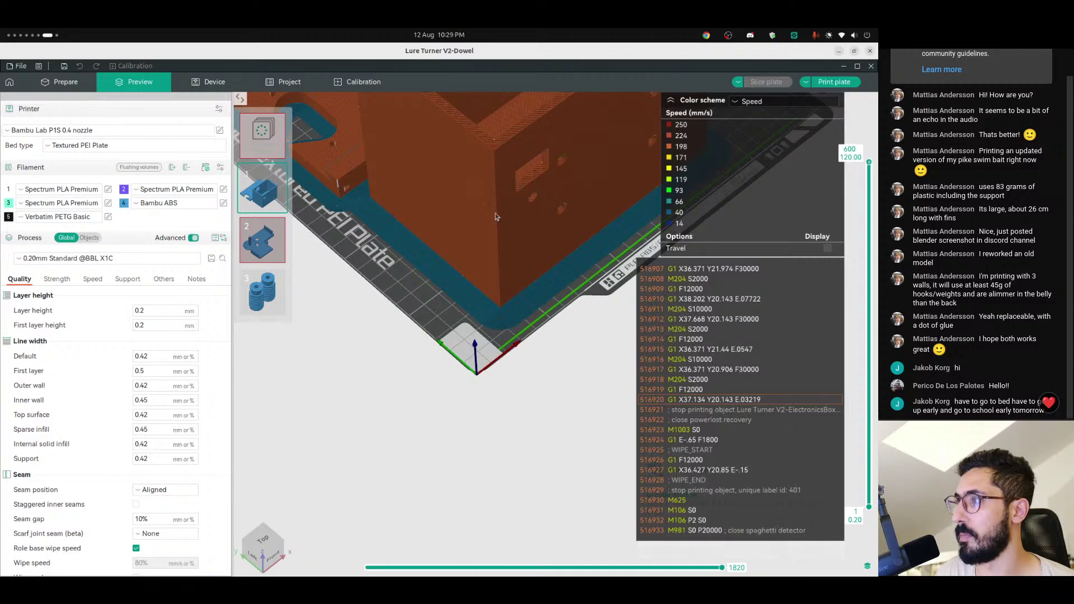
pyautogui.scroll(4, 495, 213)
pyautogui.moveTo(869, 163); pyautogui.dragTo(854, 235)
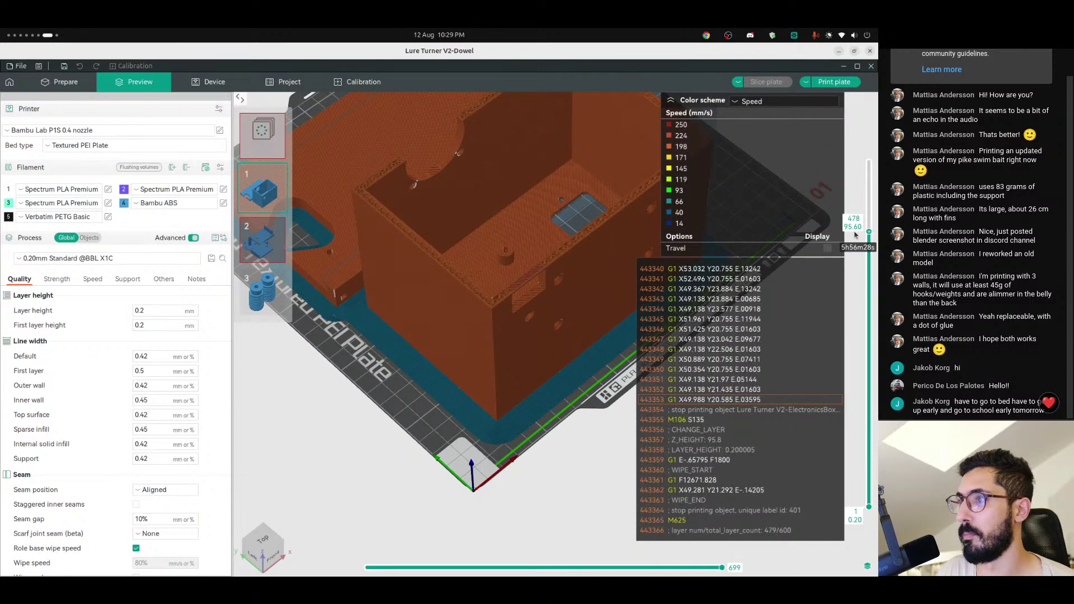
pyautogui.moveTo(873, 178); pyautogui.dragTo(867, 158)
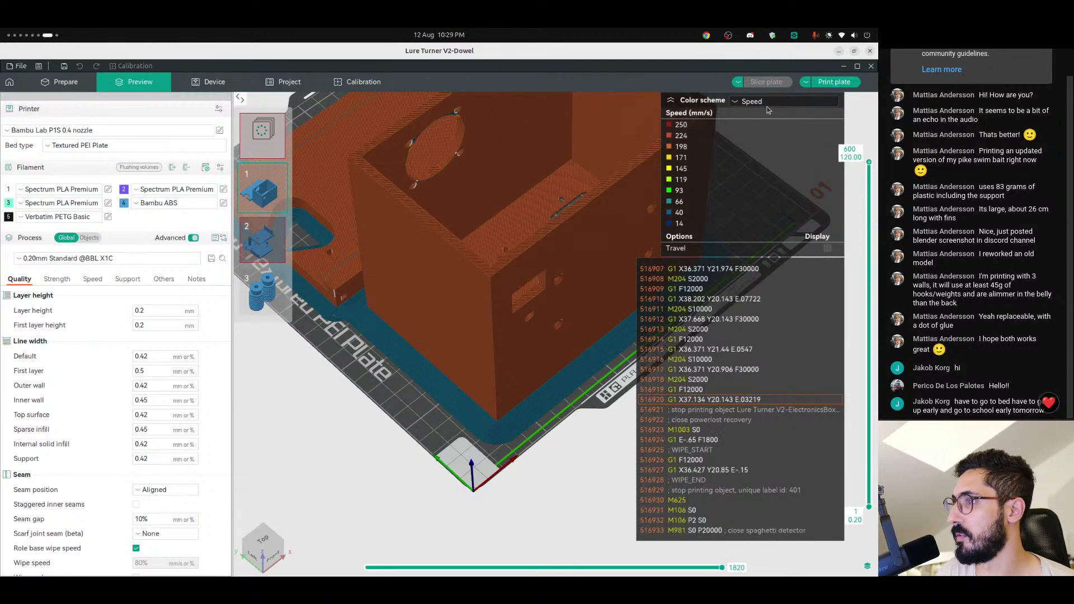
# - Colour the first plate's preview by Line Type and examine the electronics box
pyautogui.click(769, 103)
pyautogui.click(763, 115)
pyautogui.scroll(-4, 465, 265)
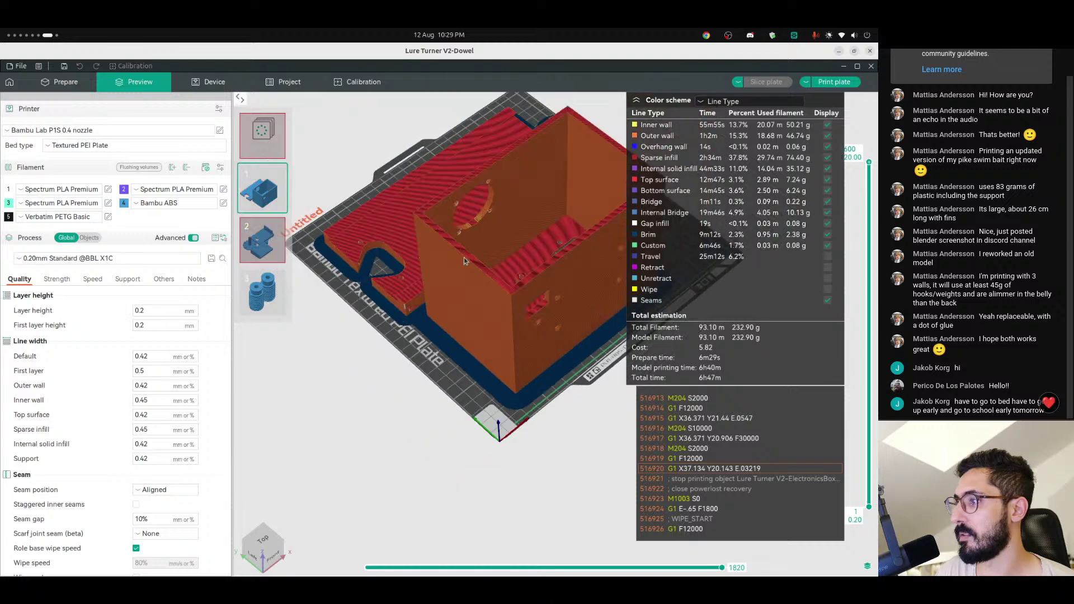
pyautogui.moveTo(458, 274); pyautogui.dragTo(453, 285, button='middle')
pyautogui.scroll(5, 452, 286)
pyautogui.scroll(-5, 461, 280)
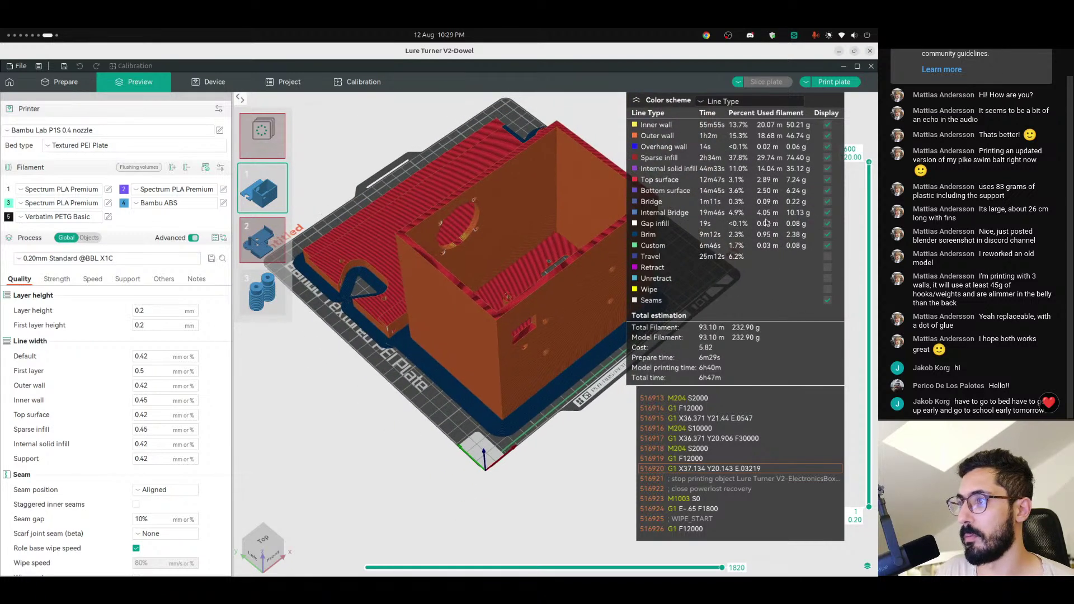
# - Inspect the box's walls with the layers lowered to 554, then restore layer 600 and examine the box from above
pyautogui.moveTo(869, 163); pyautogui.dragTo(797, 188)
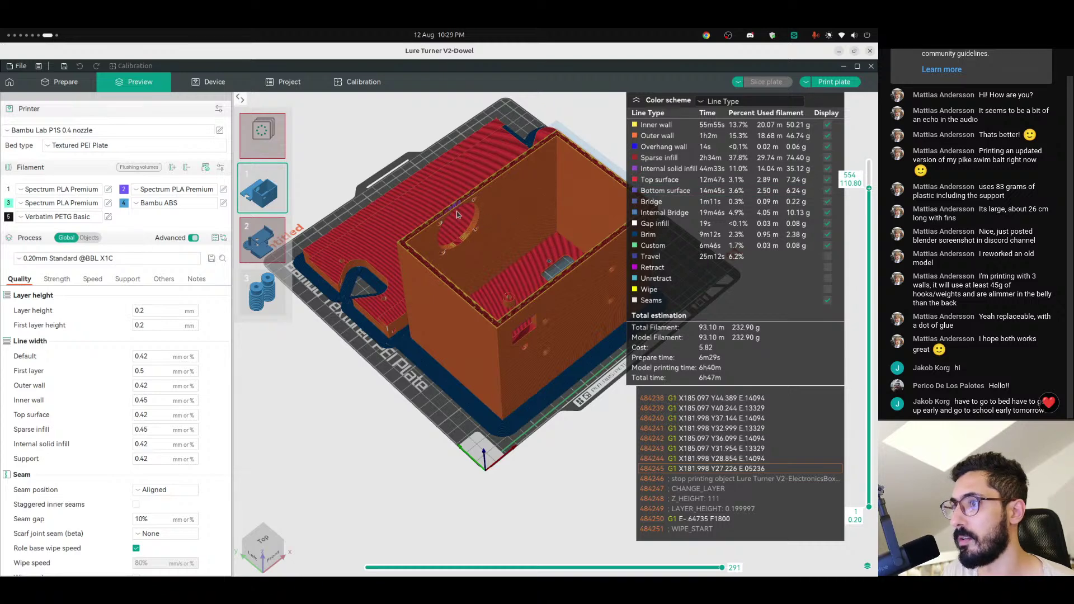
pyautogui.press('1')
pyautogui.moveTo(519, 271); pyautogui.dragTo(535, 256)
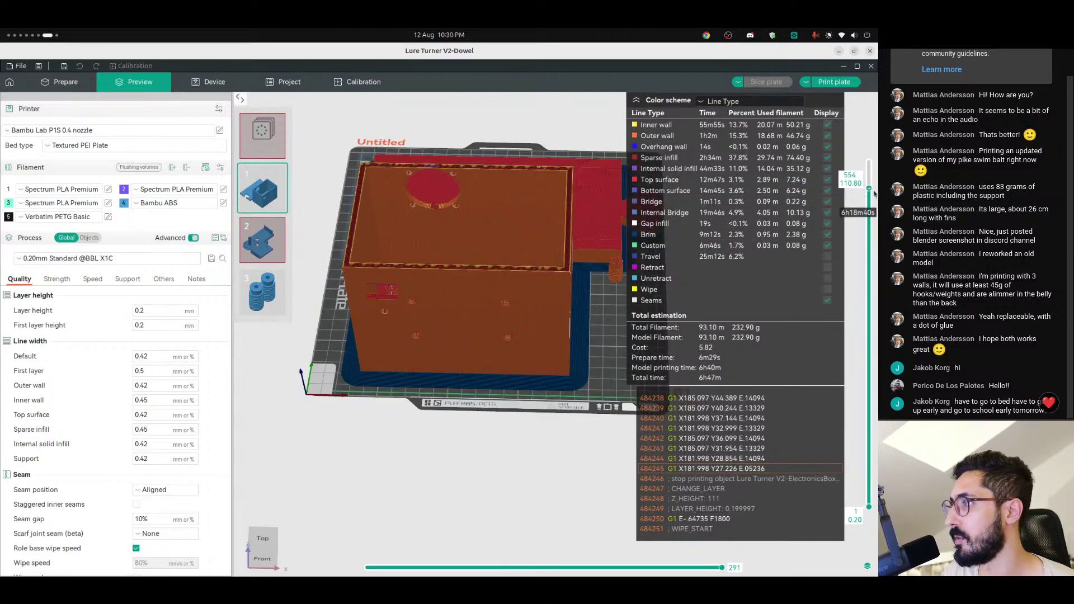
pyautogui.moveTo(869, 188); pyautogui.dragTo(869, 161)
pyautogui.moveTo(495, 305); pyautogui.dragTo(541, 319)
pyautogui.scroll(2, 545, 317)
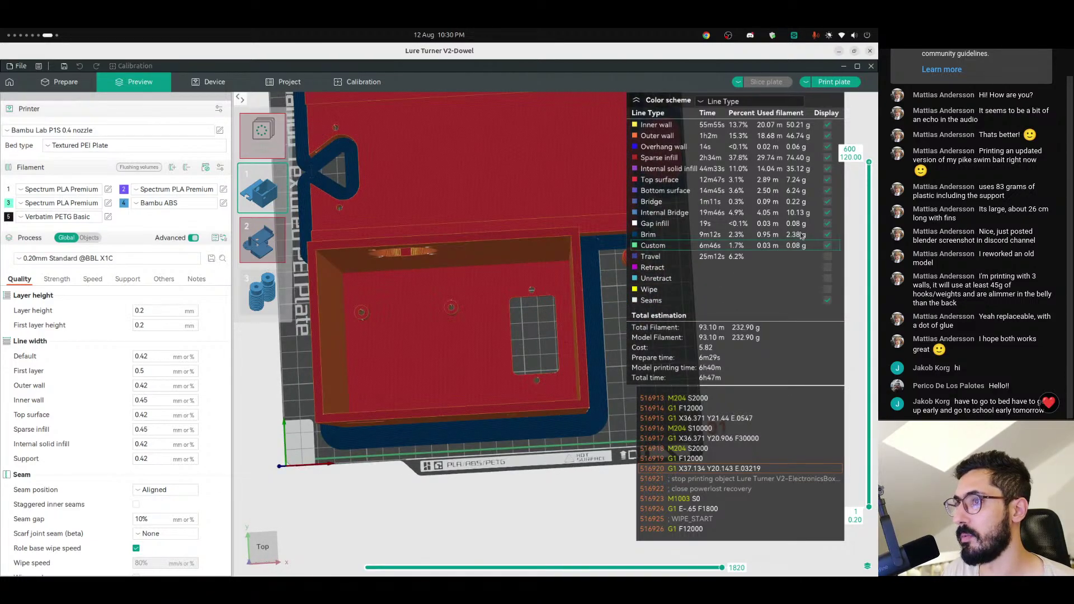
# - Examine the first plate's brim and bottom layers from layer 1 up to 4, then raise the layer range again
pyautogui.moveTo(869, 162); pyautogui.dragTo(835, 544)
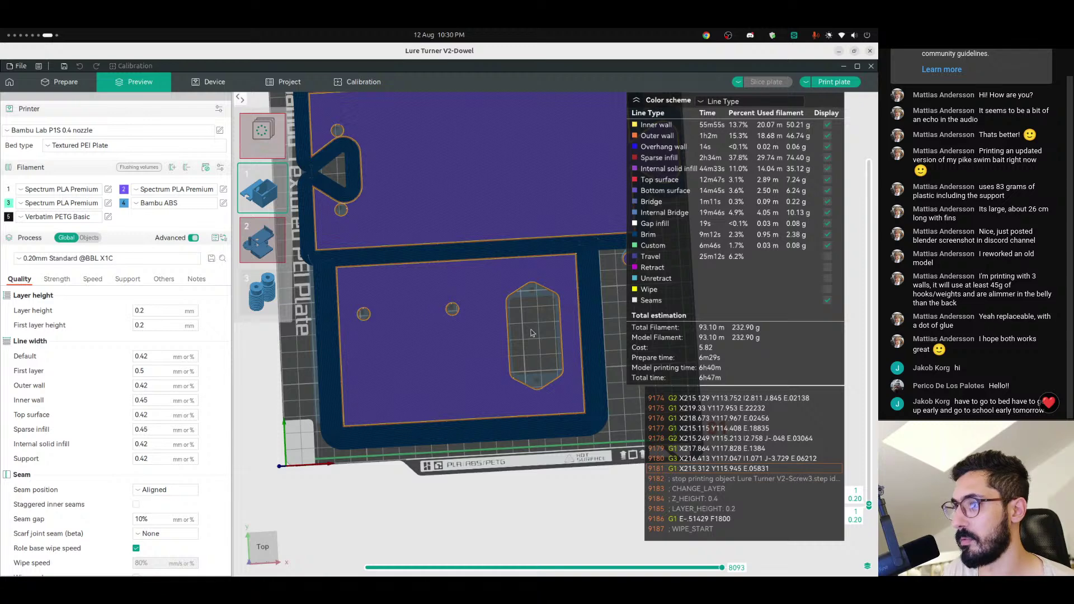
pyautogui.press('Up')
pyautogui.press('Up')
pyautogui.press('Up')
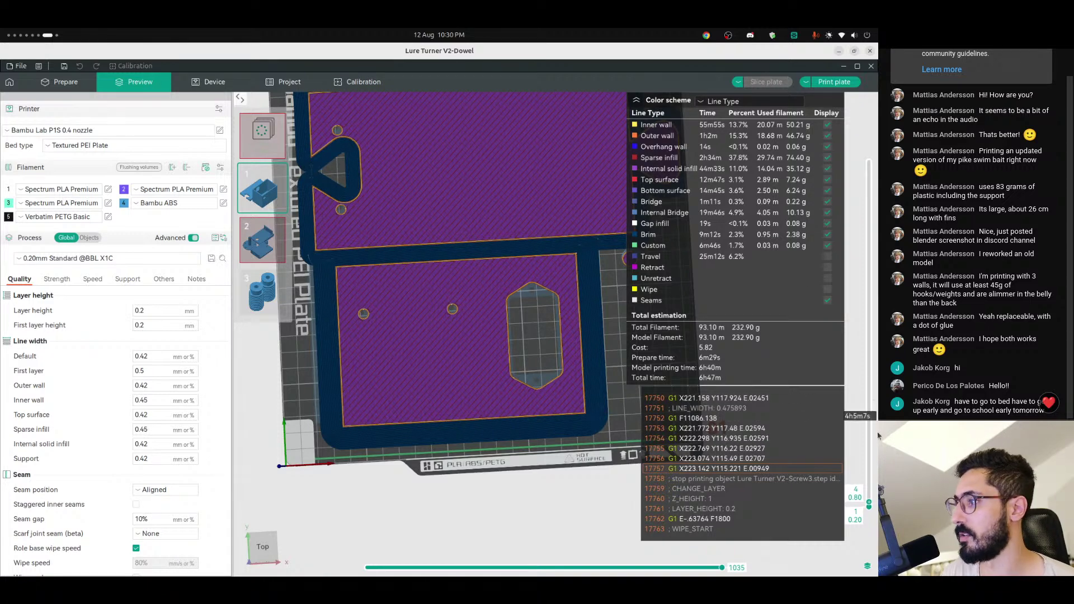
pyautogui.moveTo(868, 504); pyautogui.dragTo(691, 91)
# - In the preparation view, move the second plate's thin rod, dowel and domed part into the free space near the front edge
pyautogui.click(58, 82)
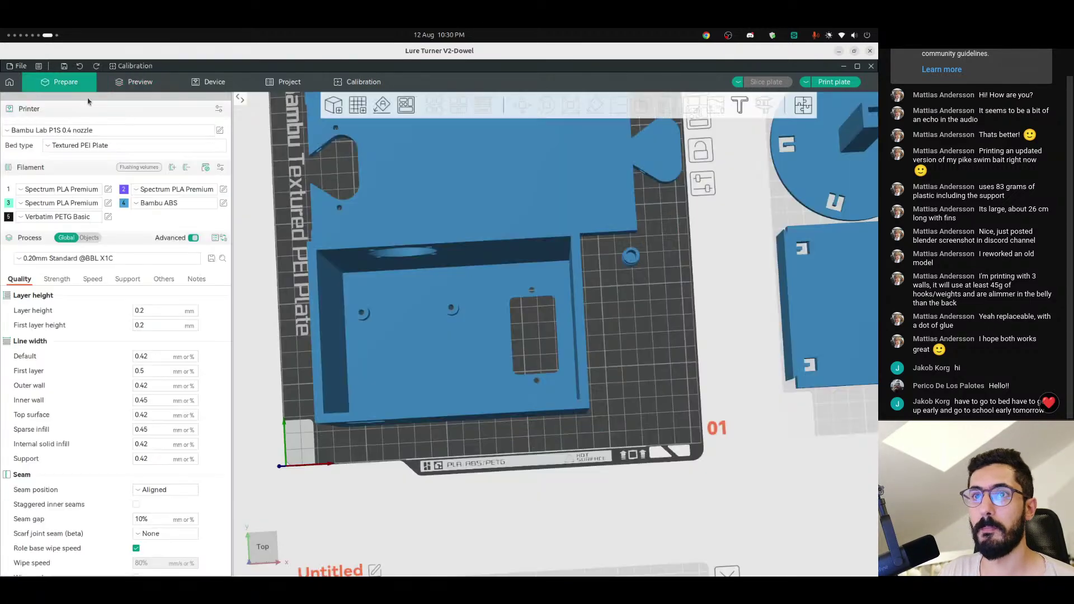
pyautogui.click(614, 348)
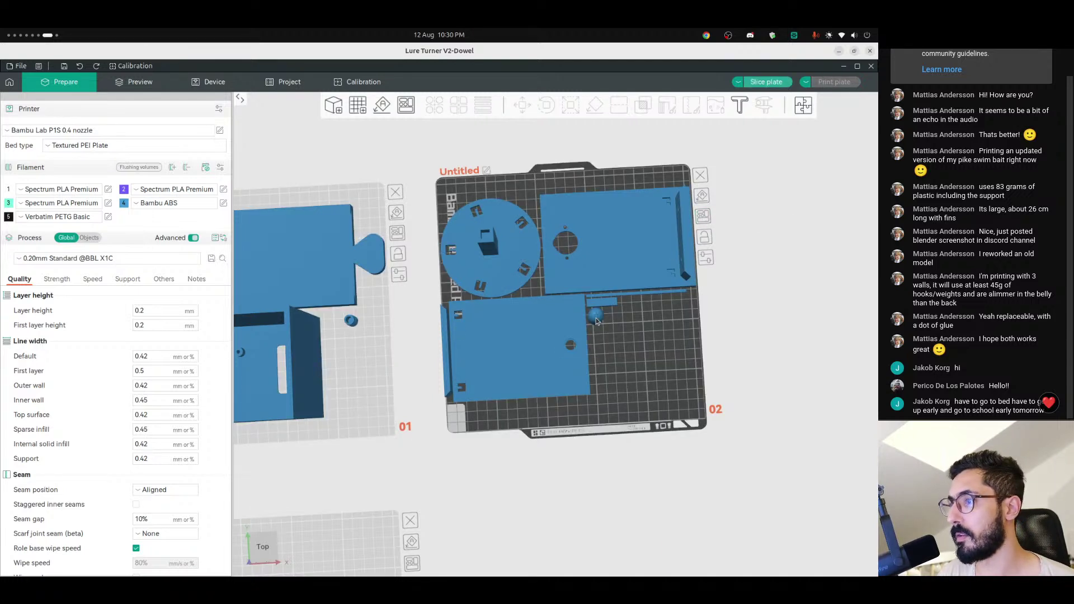
pyautogui.click(636, 296)
pyautogui.moveTo(547, 181); pyautogui.dragTo(546, 183)
pyautogui.moveTo(622, 393); pyautogui.dragTo(580, 408)
pyautogui.moveTo(608, 306); pyautogui.dragTo(697, 401)
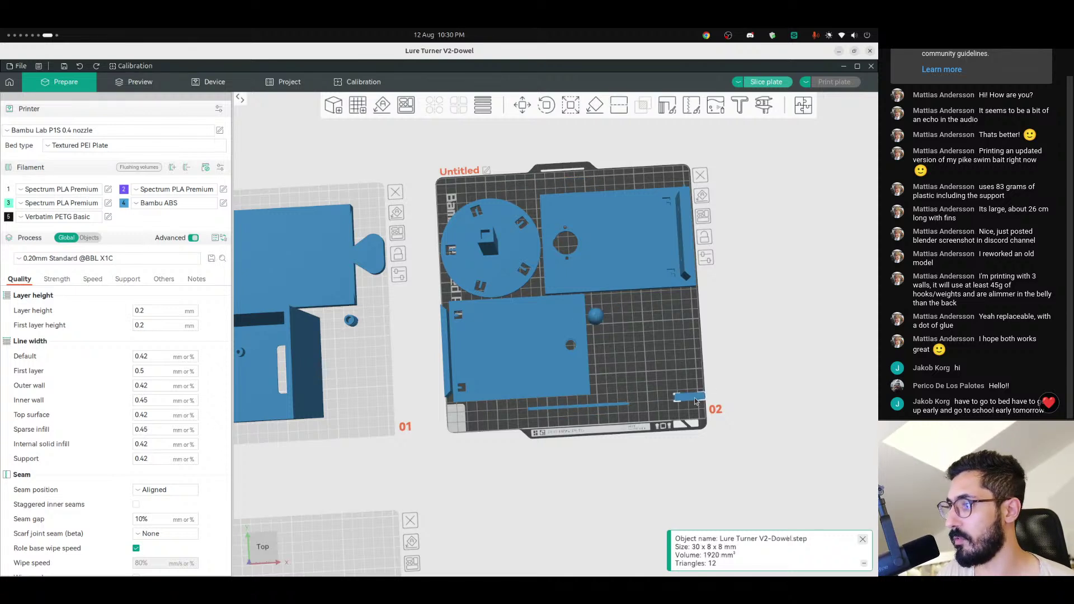
pyautogui.moveTo(596, 318); pyautogui.dragTo(662, 366)
# - Move the Moving Platform inward from the second plate's side edge and slice the plate
pyautogui.click(534, 352)
pyautogui.moveTo(534, 351); pyautogui.dragTo(559, 352)
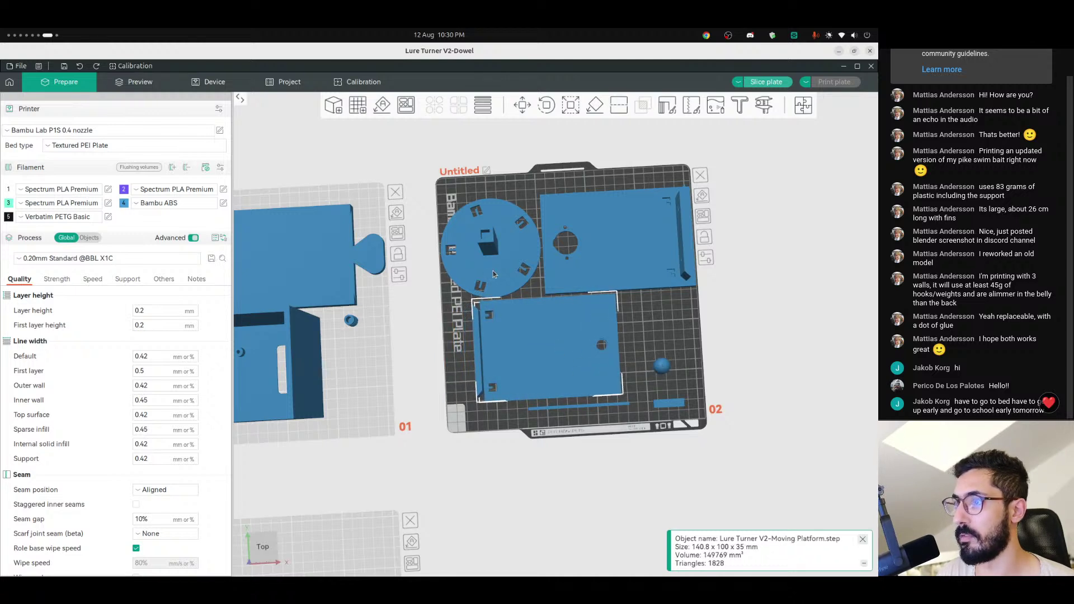
pyautogui.click(764, 83)
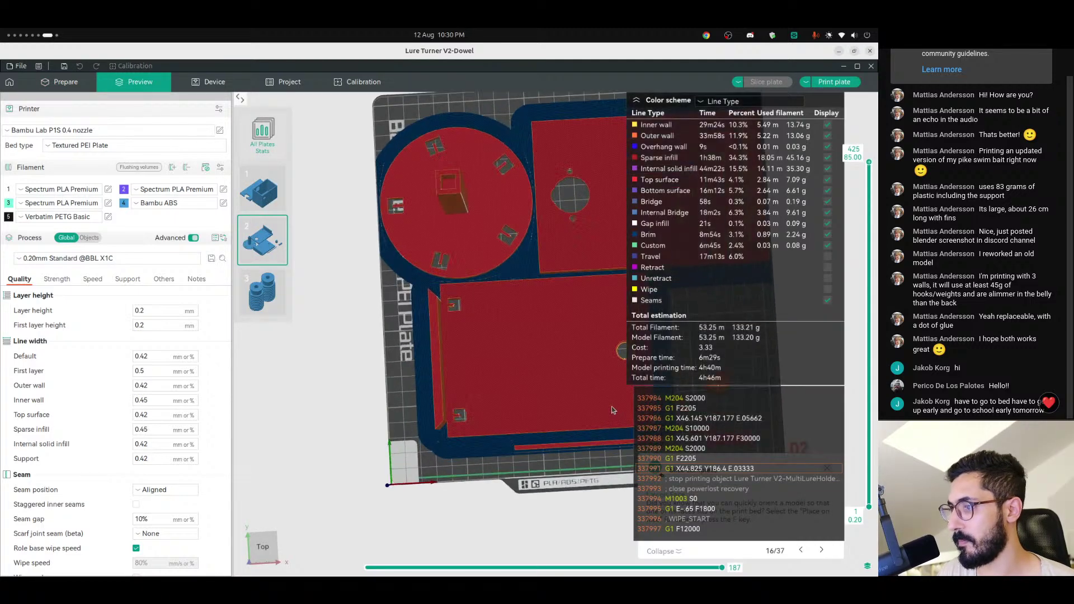
pyautogui.moveTo(597, 379); pyautogui.dragTo(484, 385, button='middle')
pyautogui.scroll(-2, 469, 345)
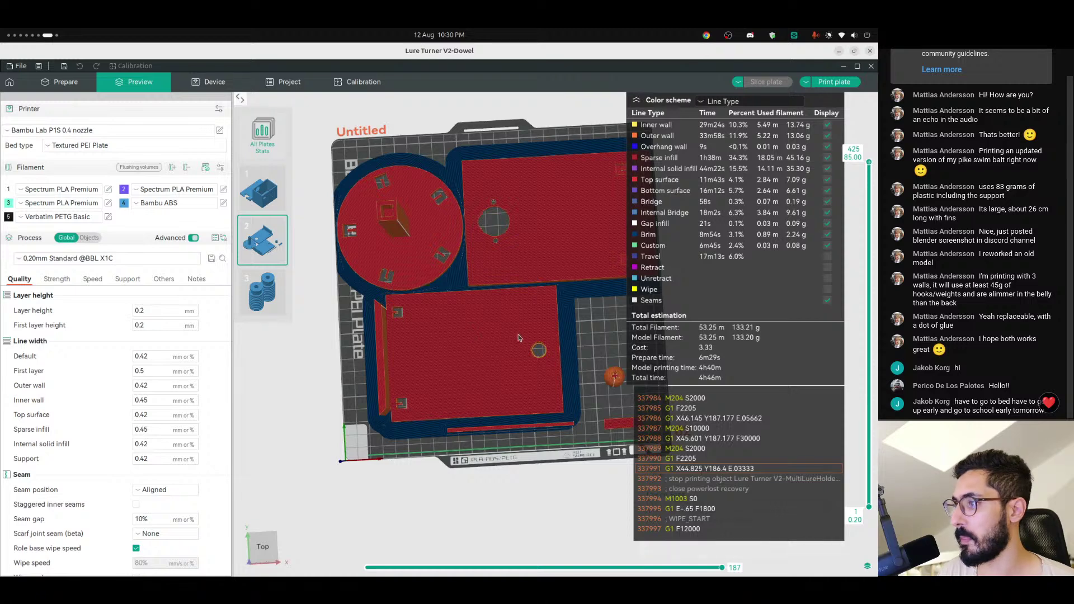
pyautogui.moveTo(547, 348); pyautogui.dragTo(527, 350, button='middle')
pyautogui.moveTo(536, 348); pyautogui.dragTo(545, 323)
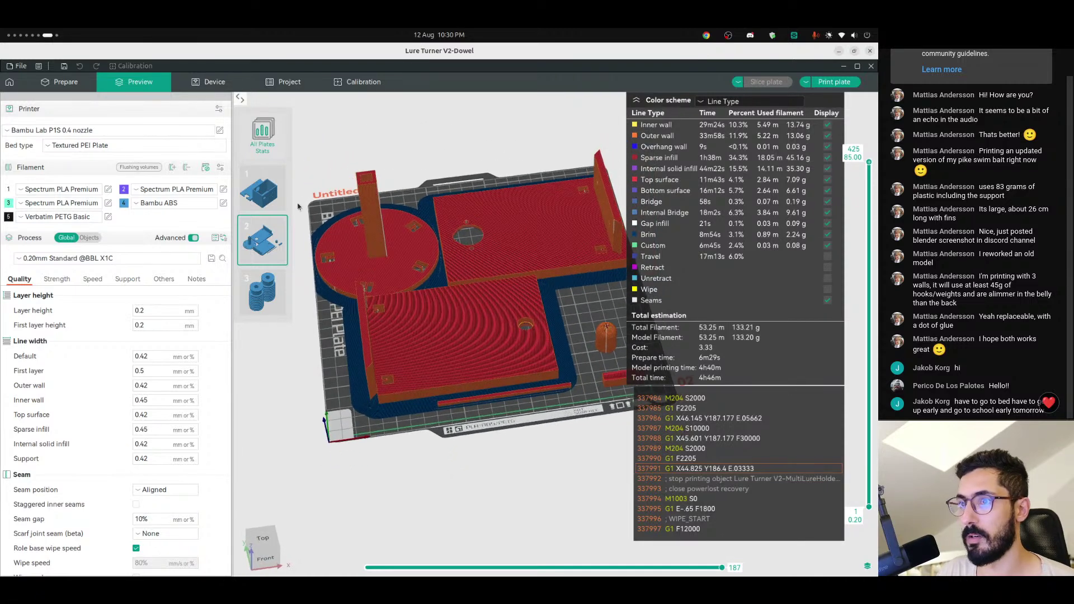
# - Go through the sliced previews of all three plates and return to the second plate
pyautogui.click(266, 198)
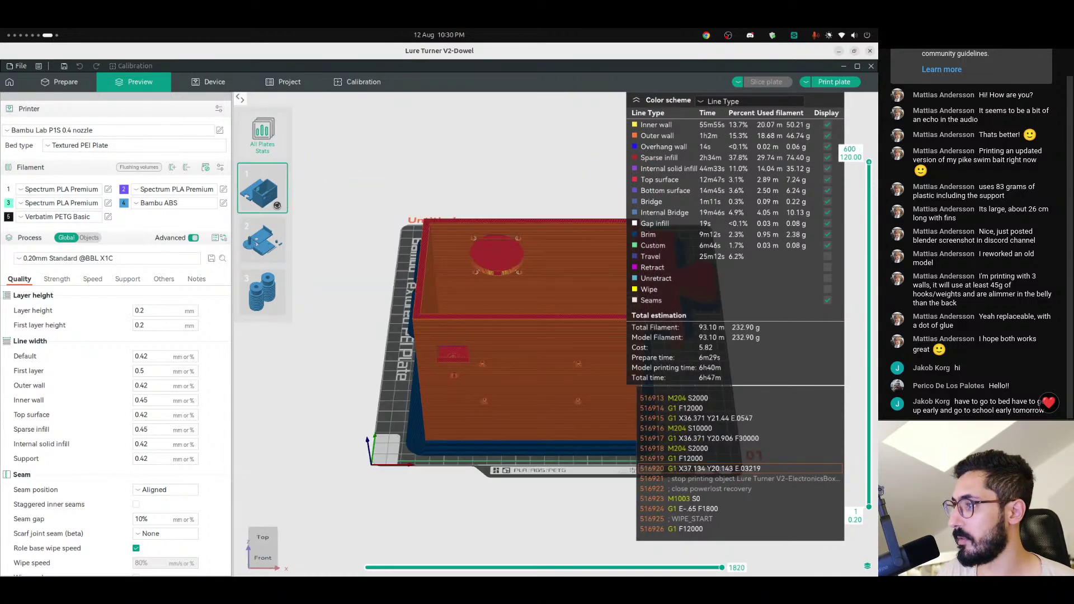
pyautogui.click(258, 242)
pyautogui.click(270, 292)
pyautogui.click(253, 202)
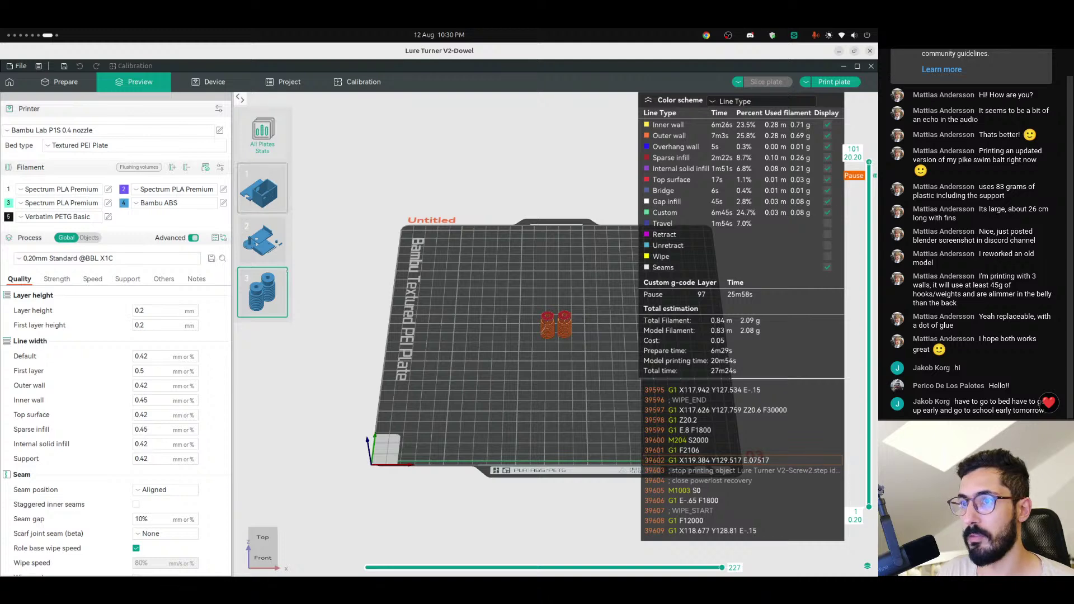
pyautogui.click(258, 247)
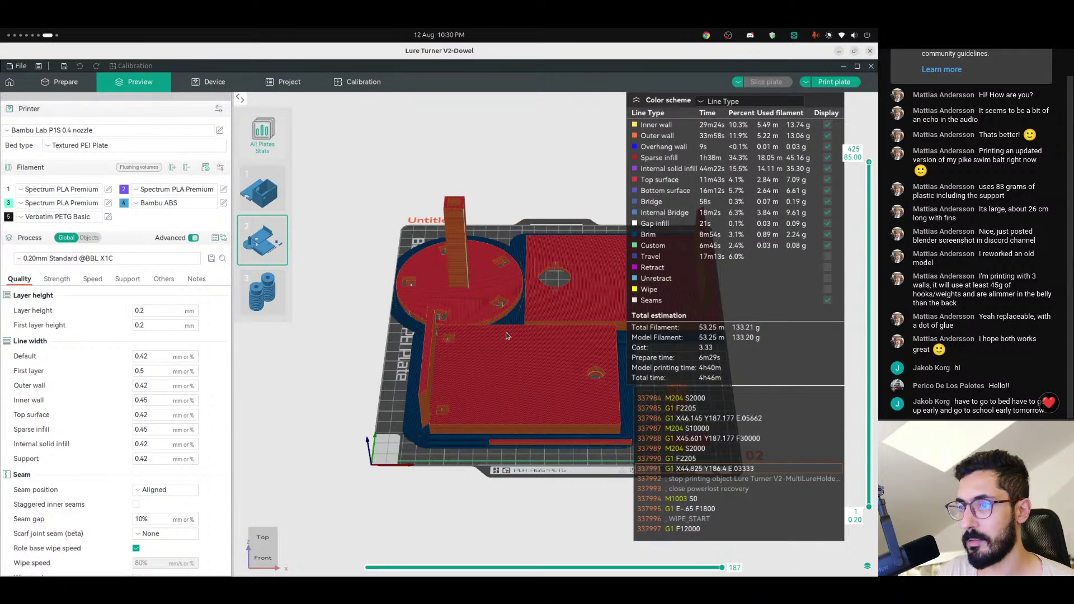
# - Colour the second plate's preview by Speed and examine the print speeds on its upright walls and post
pyautogui.moveTo(506, 334); pyautogui.dragTo(403, 340)
pyautogui.scroll(3, 526, 350)
pyautogui.scroll(-3, 526, 351)
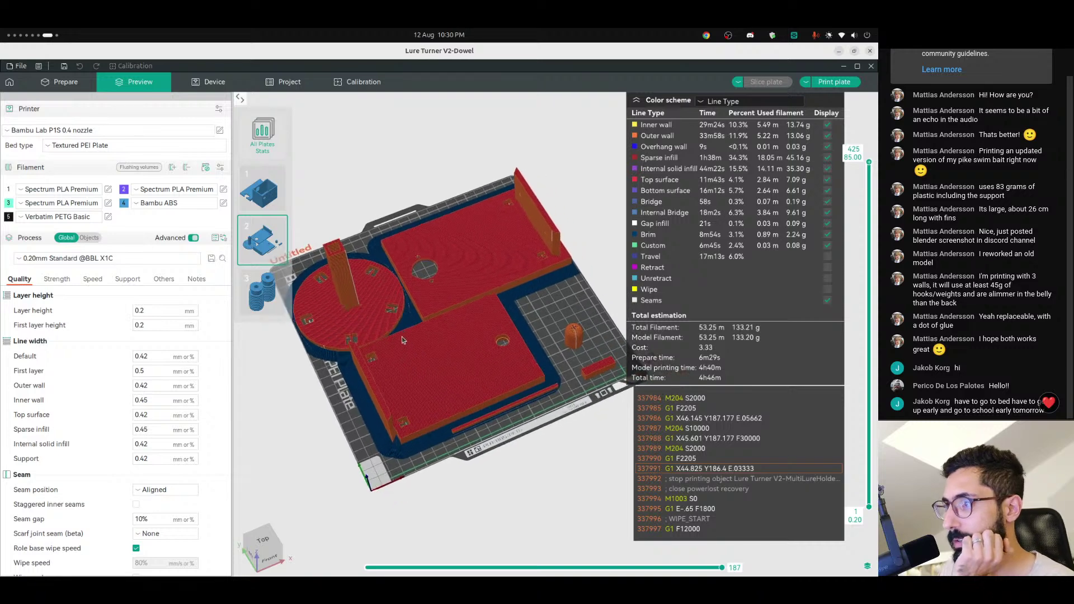
pyautogui.moveTo(432, 383); pyautogui.dragTo(435, 355)
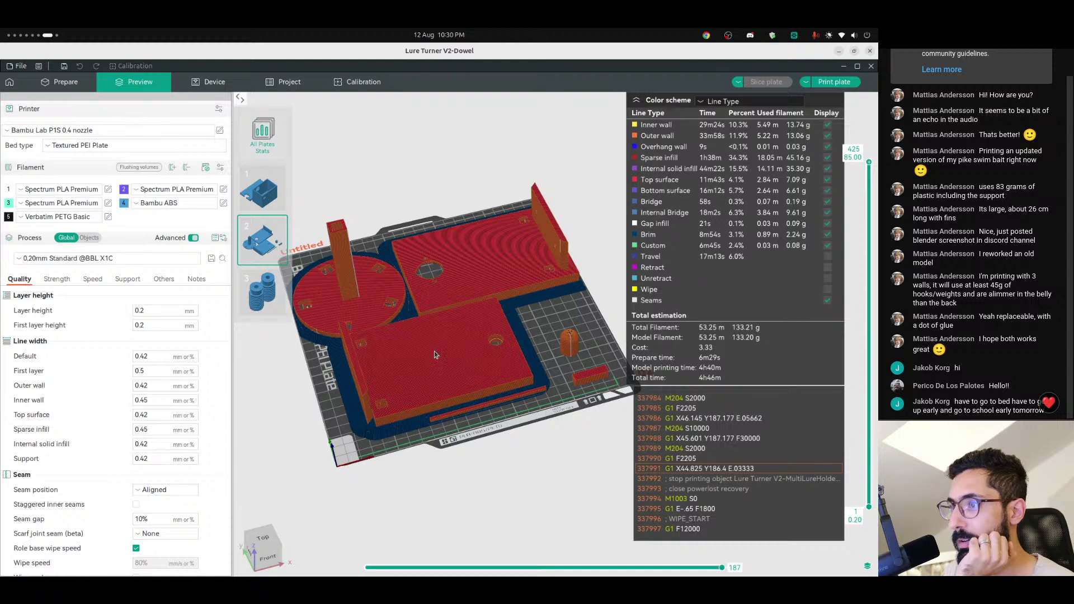
pyautogui.scroll(2, 429, 345)
pyautogui.click(749, 101)
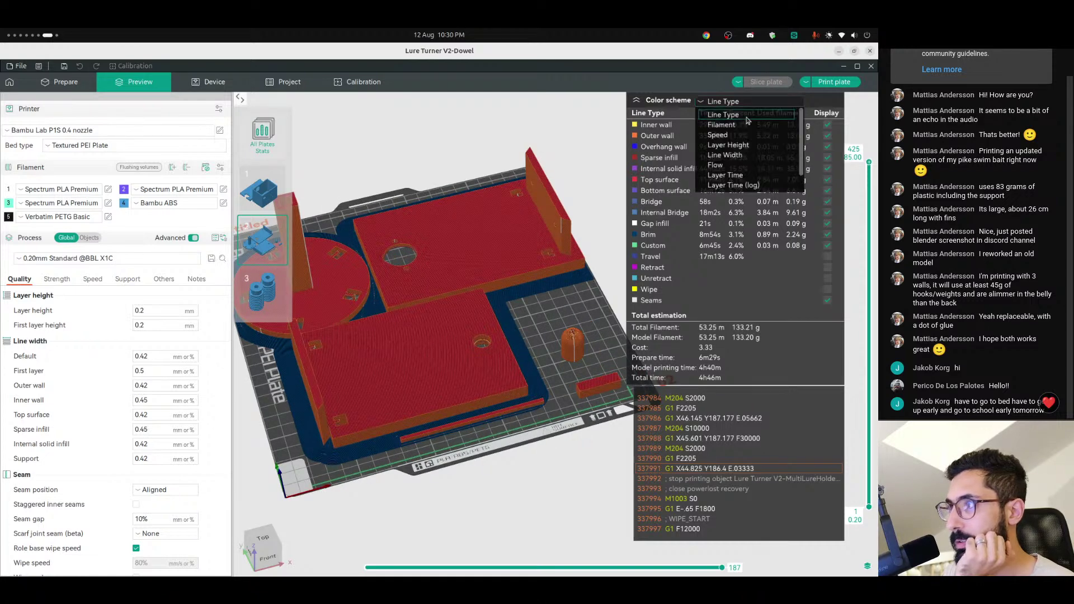
pyautogui.click(714, 148)
pyautogui.scroll(-2, 419, 341)
pyautogui.moveTo(424, 334); pyautogui.dragTo(368, 323)
pyautogui.scroll(2, 368, 323)
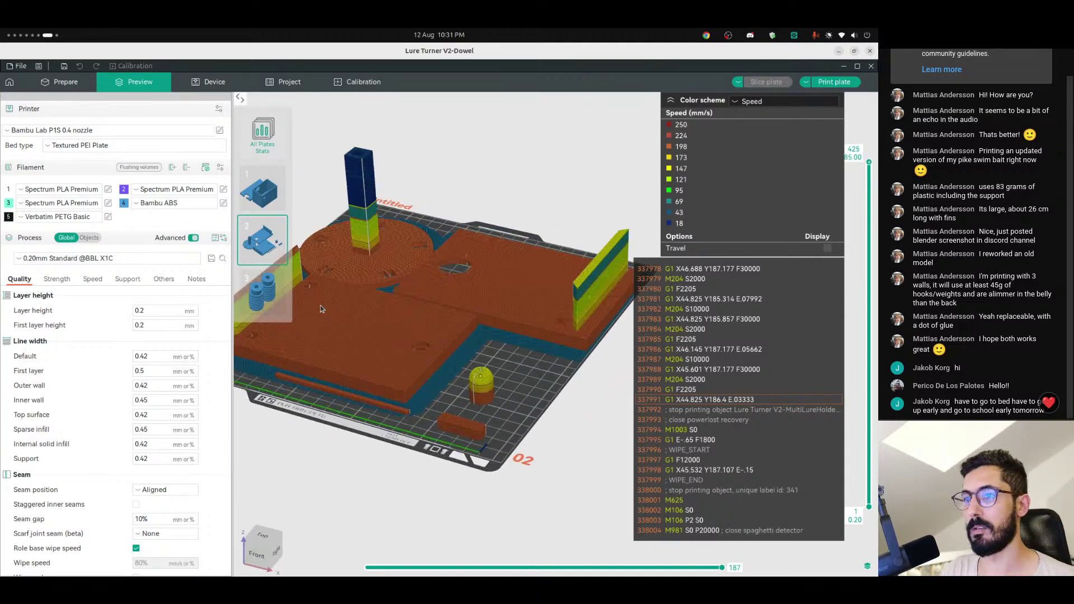
# - Set the outer wall speed to 120 mm/s in the process settings and reslice the second plate
pyautogui.click(90, 279)
pyautogui.doubleClick(115, 385)
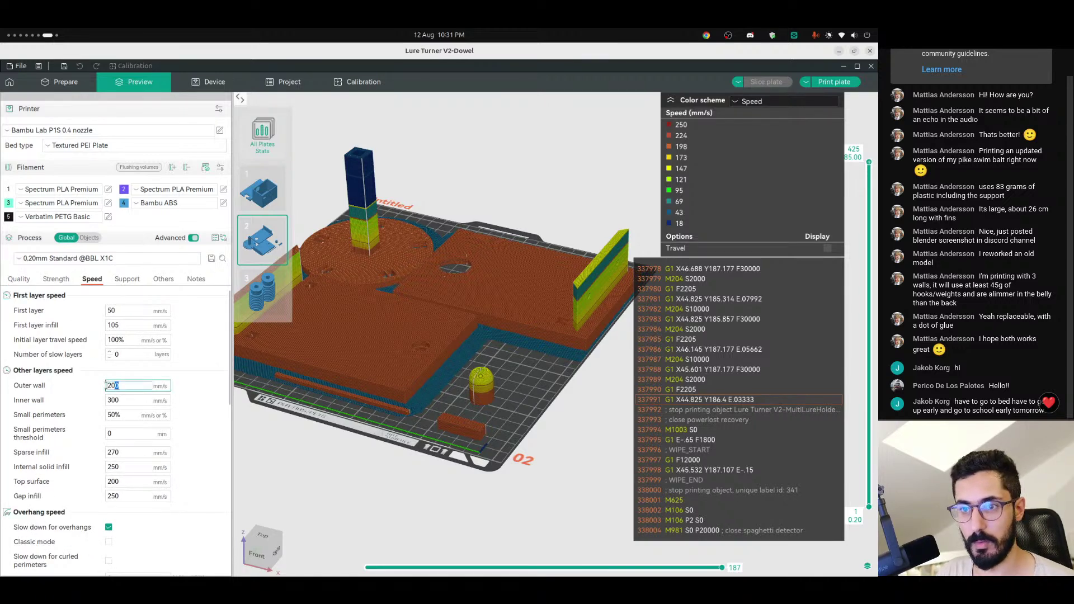
pyautogui.write('120')
pyautogui.click(128, 355)
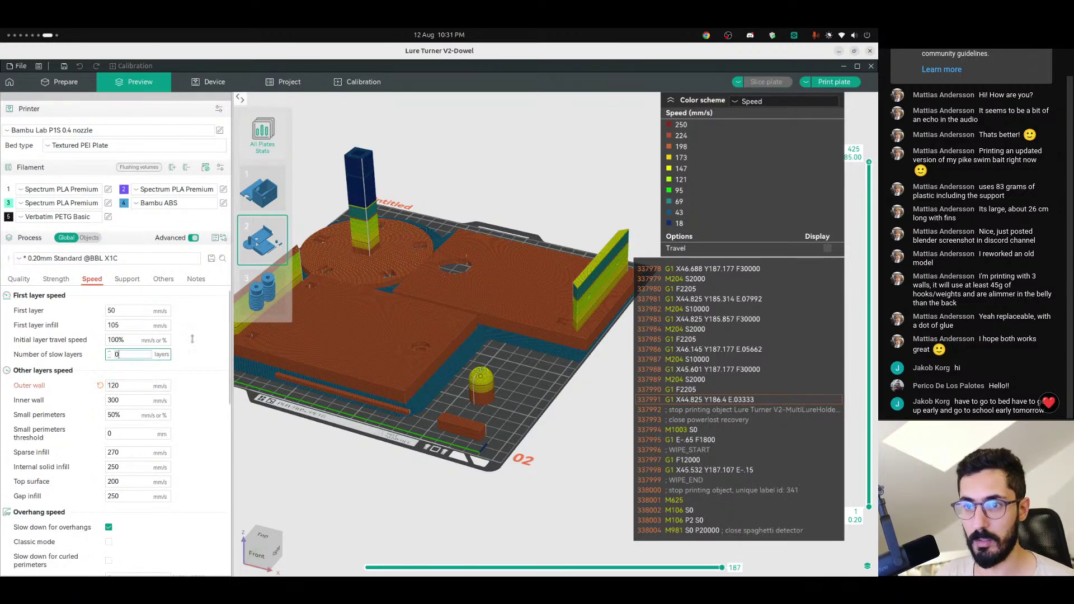
pyautogui.click(773, 80)
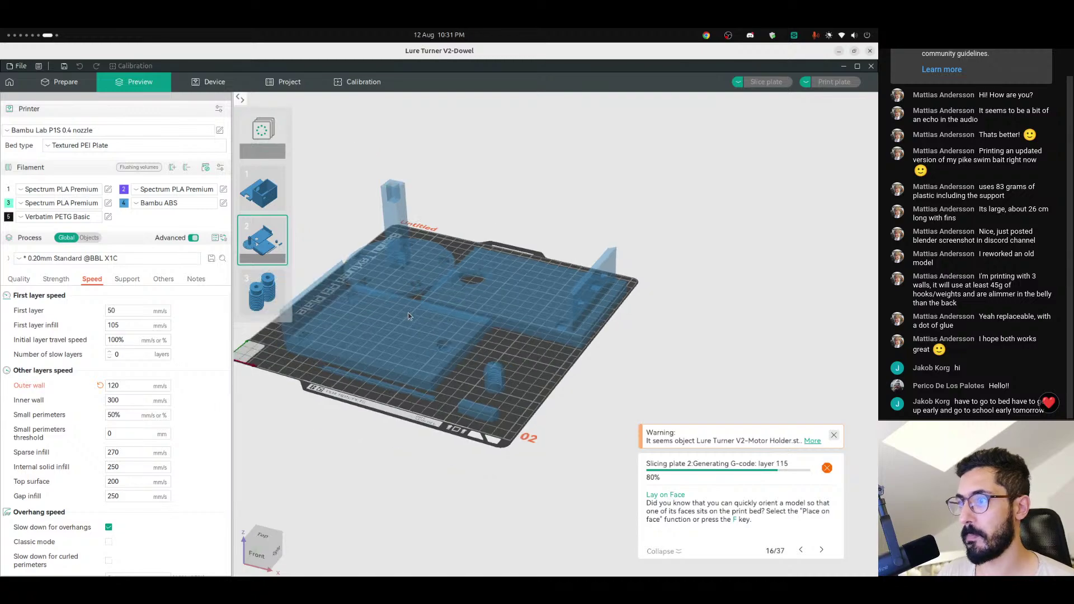
pyautogui.moveTo(507, 354); pyautogui.dragTo(456, 373)
# - Reslice the first plate with the changed speed and show the combined statistics for all plates
pyautogui.click(273, 197)
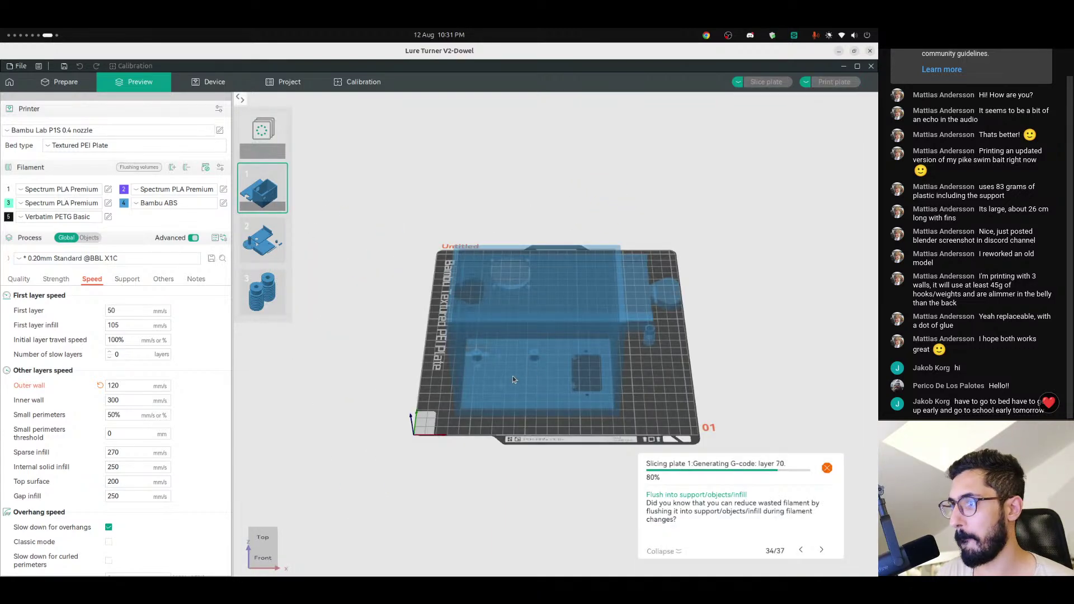
pyautogui.moveTo(499, 415); pyautogui.dragTo(535, 410)
pyautogui.moveTo(601, 411); pyautogui.dragTo(560, 366)
pyautogui.click(263, 134)
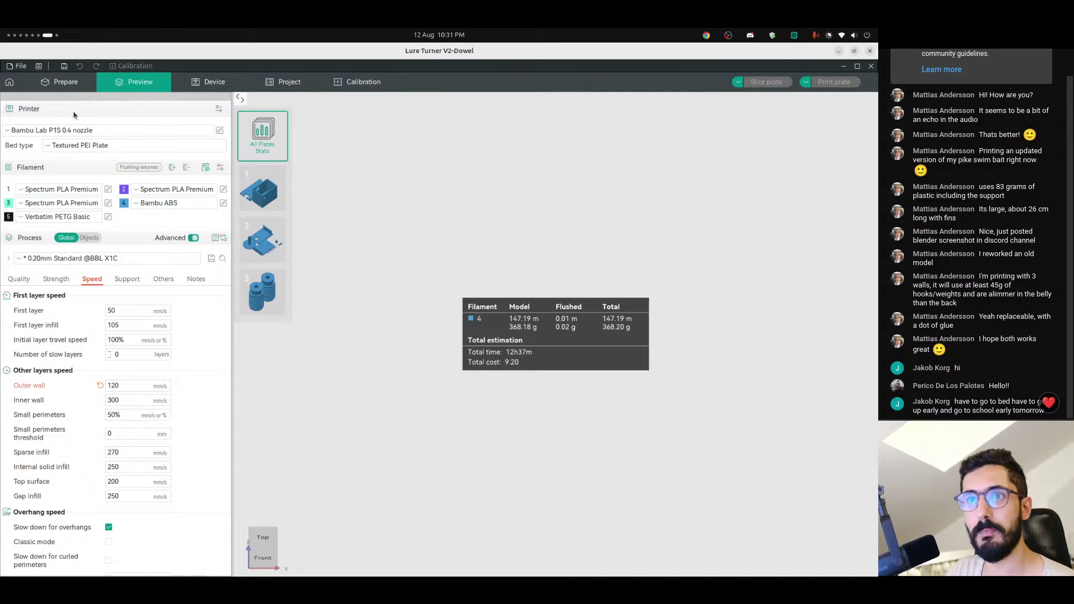
# - Return to the preparation view and look over the part arrangement on the plates
pyautogui.click(65, 82)
pyautogui.scroll(3, 536, 331)
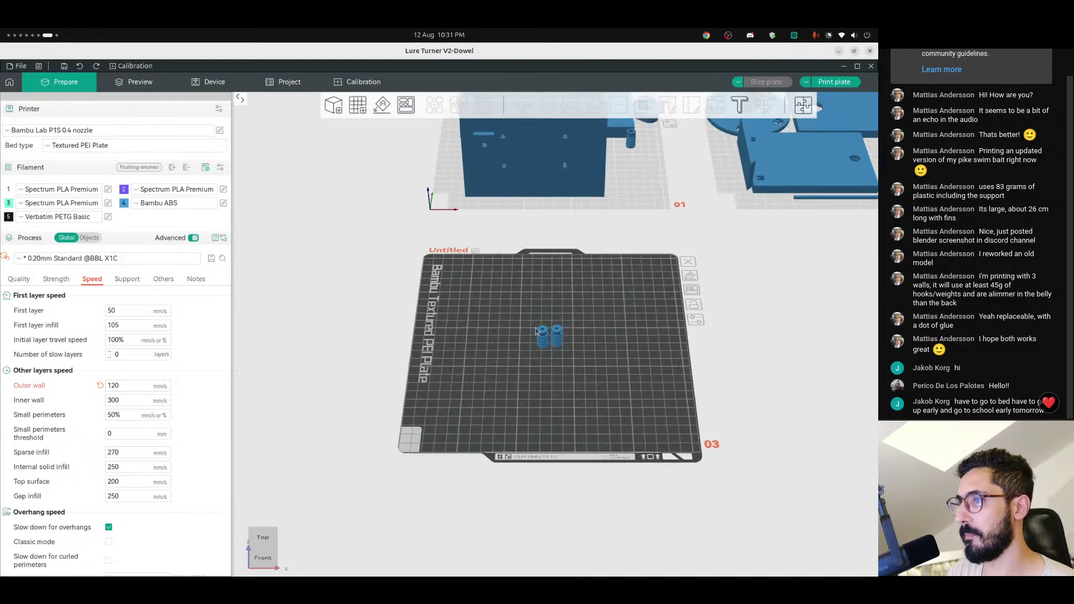
pyautogui.moveTo(536, 331); pyautogui.dragTo(502, 392)
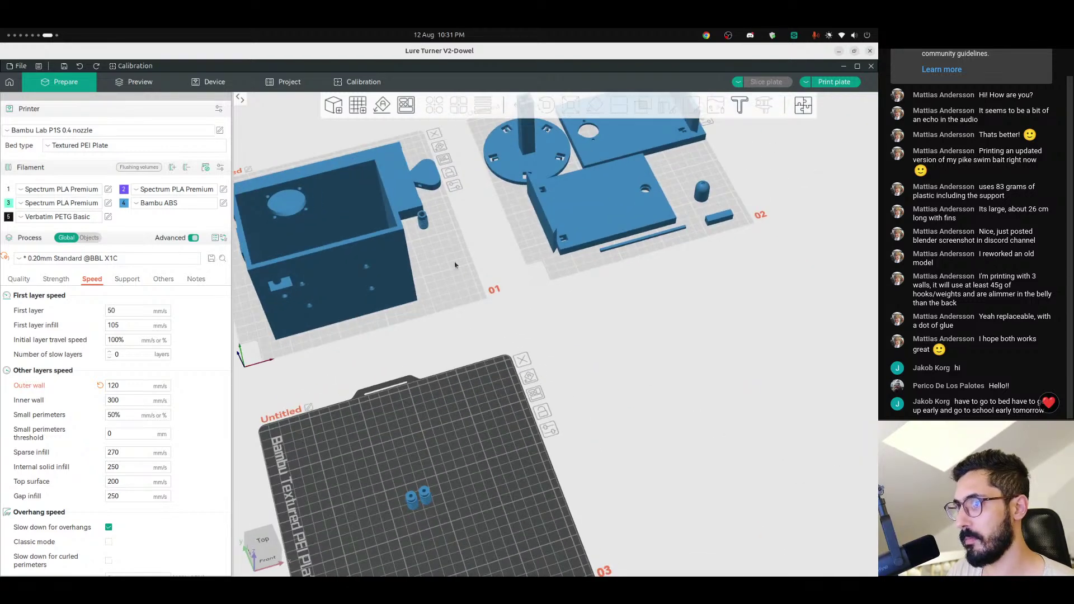
pyautogui.moveTo(455, 265); pyautogui.dragTo(431, 275)
pyautogui.moveTo(479, 322); pyautogui.dragTo(538, 370, button='right')
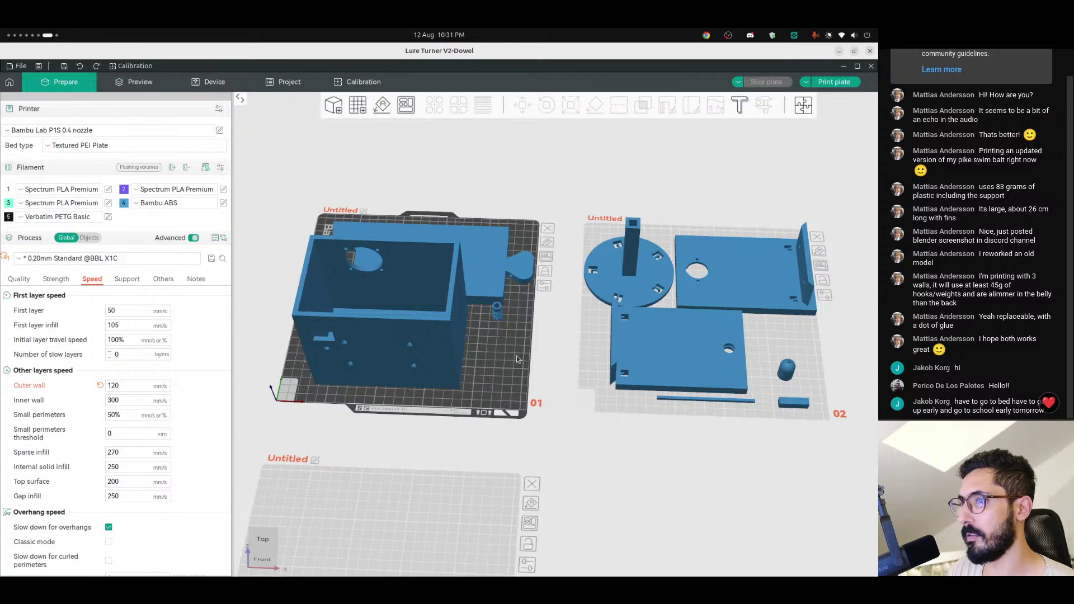
# - Select the electronics box on the first plate and slice that plate again
pyautogui.moveTo(517, 359); pyautogui.dragTo(495, 364)
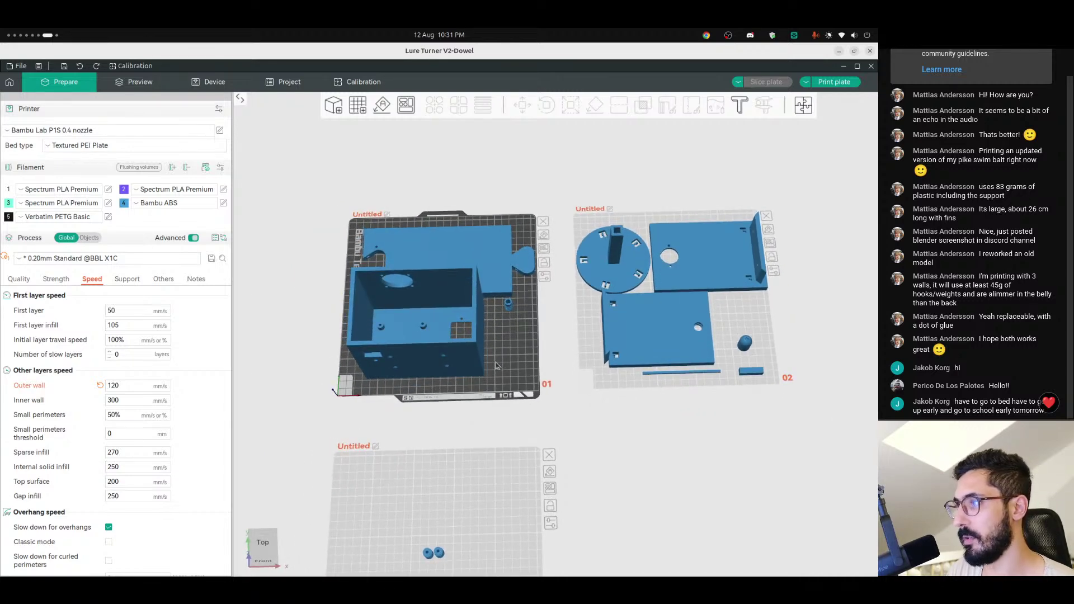
pyautogui.scroll(-4, 496, 365)
pyautogui.click(498, 361)
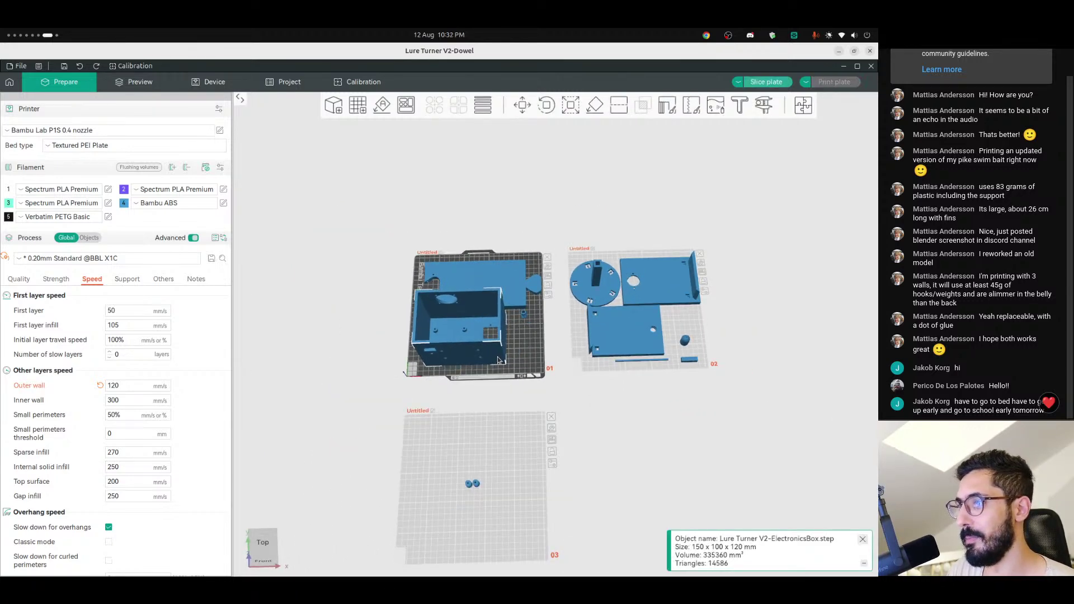
pyautogui.moveTo(488, 335); pyautogui.dragTo(493, 344)
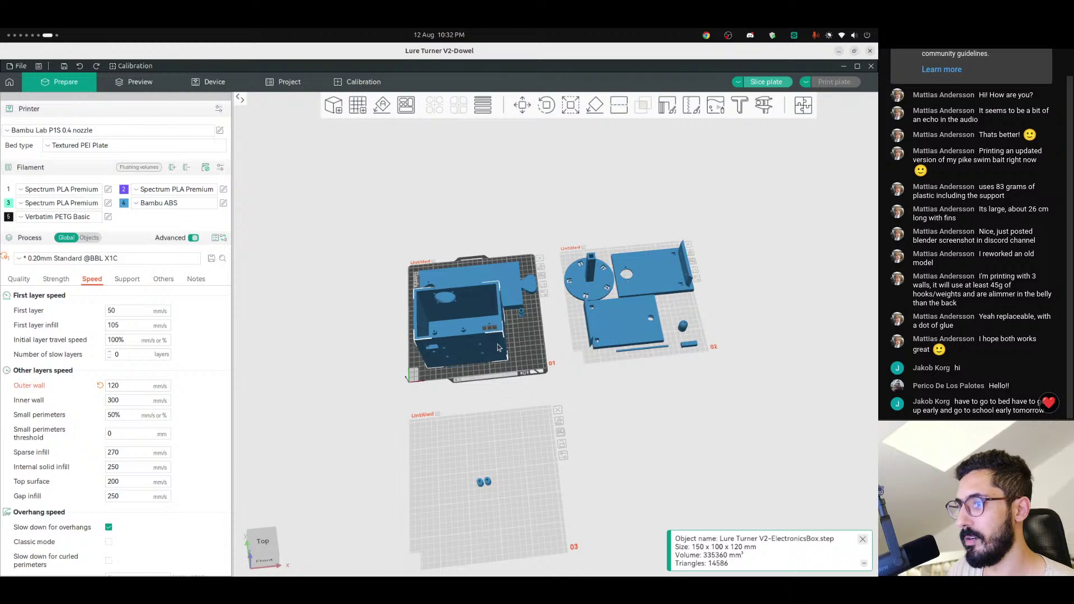
pyautogui.click(772, 85)
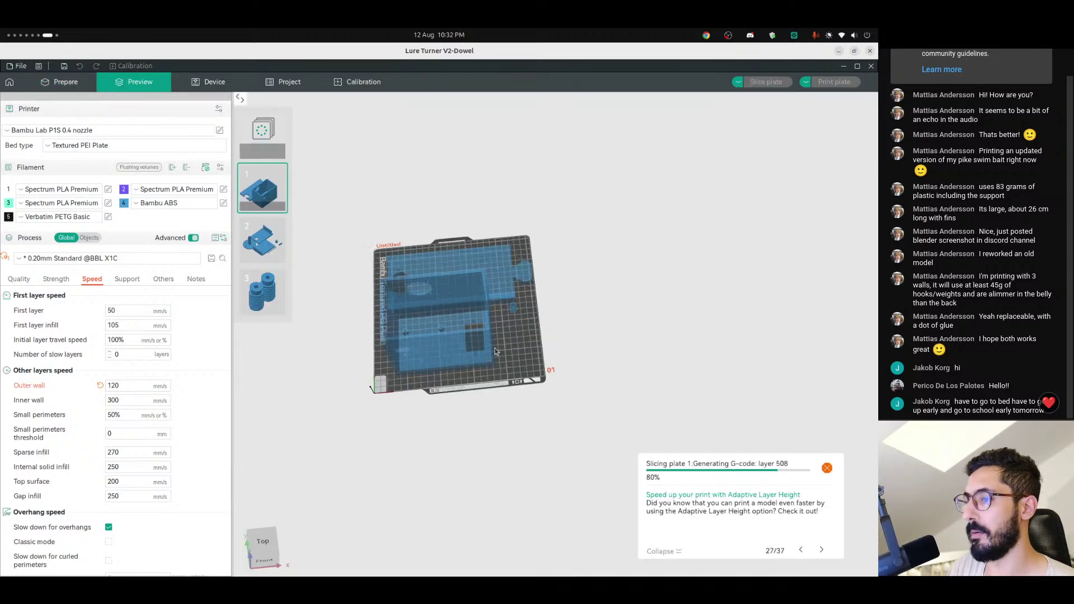
pyautogui.scroll(-4, 505, 348)
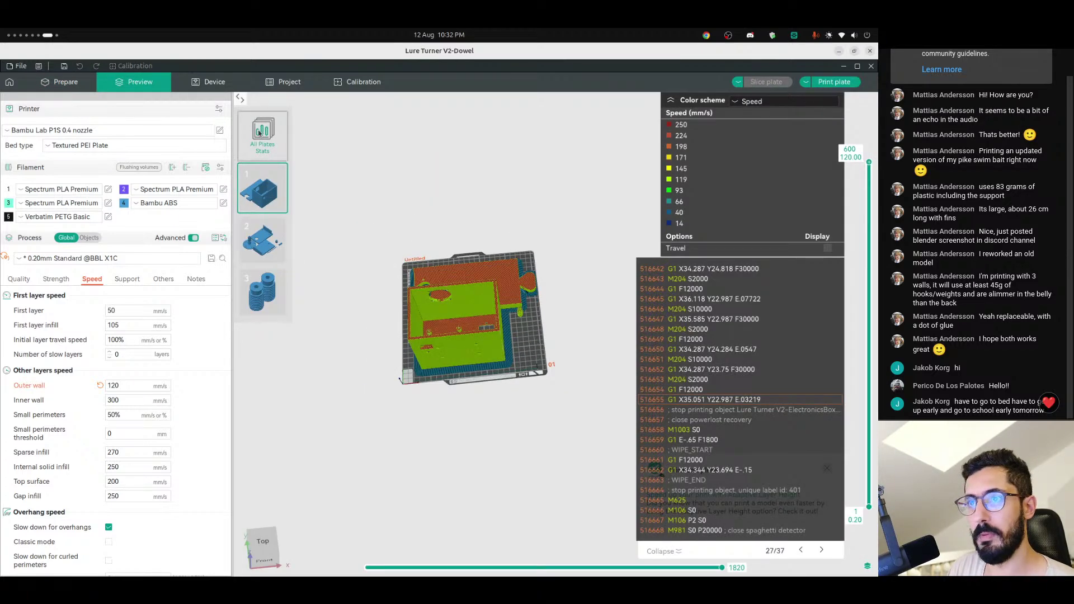
# - Colour the preview by Line Type and review the time and filament estimates of all three plates
pyautogui.click(743, 102)
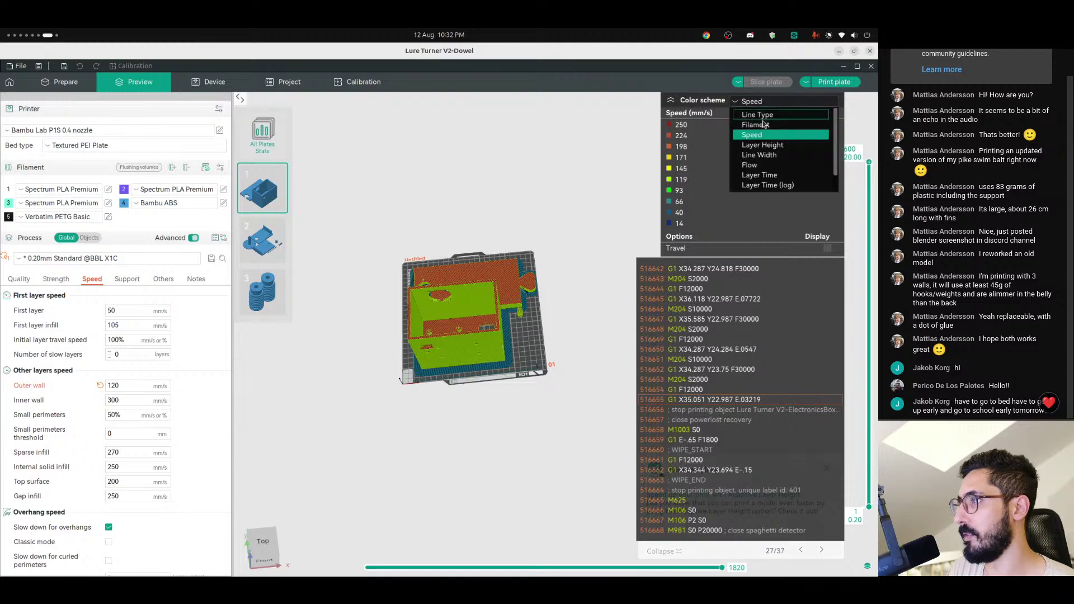
pyautogui.click(755, 113)
pyautogui.scroll(1, 477, 313)
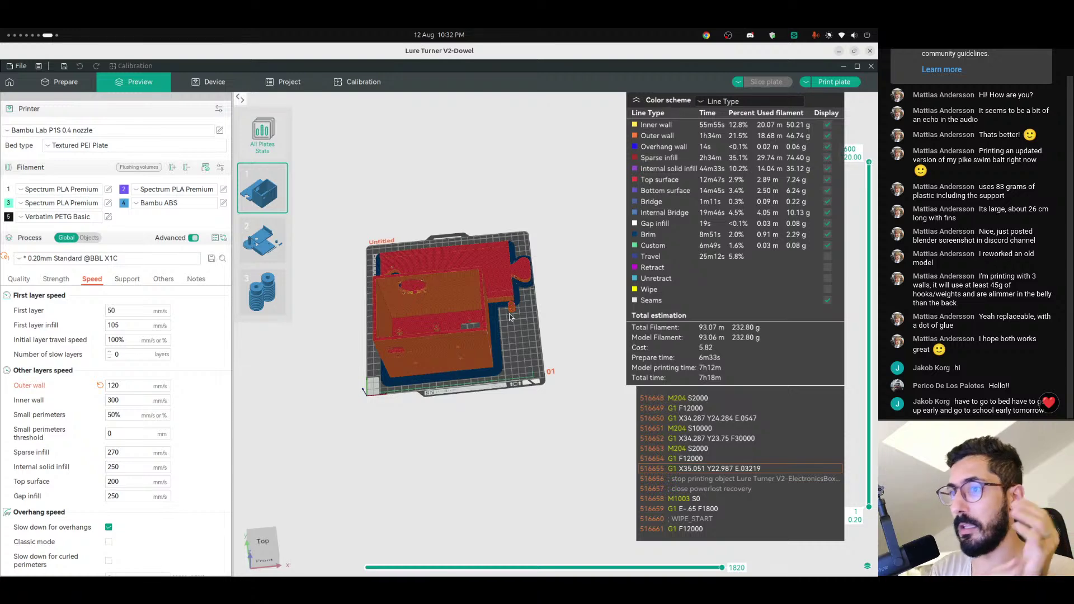
pyautogui.click(262, 240)
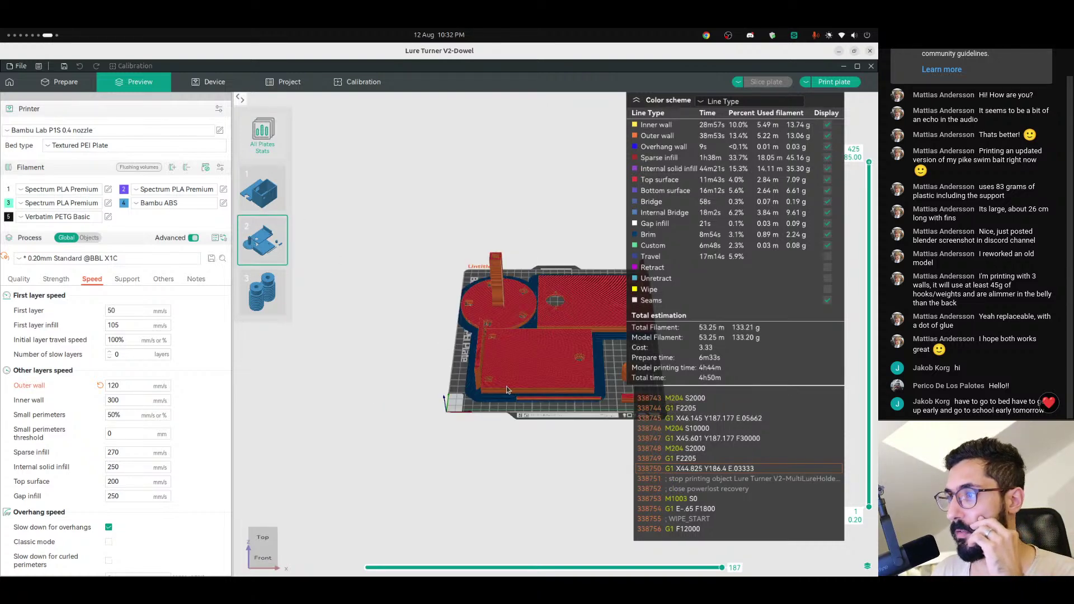
pyautogui.moveTo(506, 390)
pyautogui.mouseDown()
pyautogui.moveTo(550, 381)
pyautogui.moveTo(518, 402)
pyautogui.mouseUp()
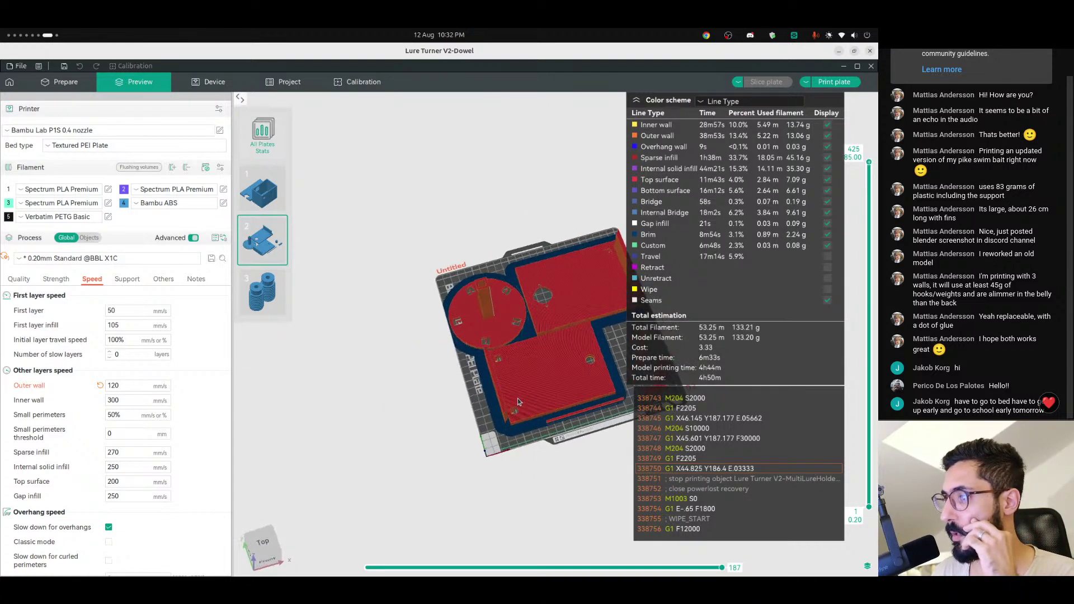
pyautogui.moveTo(524, 401); pyautogui.dragTo(425, 366, button='middle')
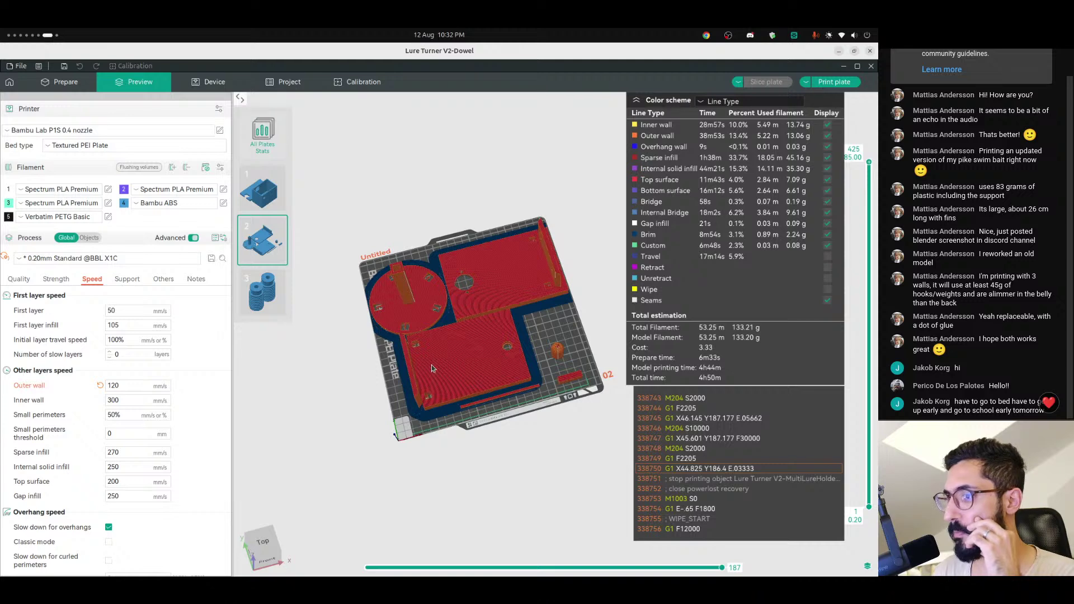
pyautogui.click(268, 301)
pyautogui.scroll(8, 572, 359)
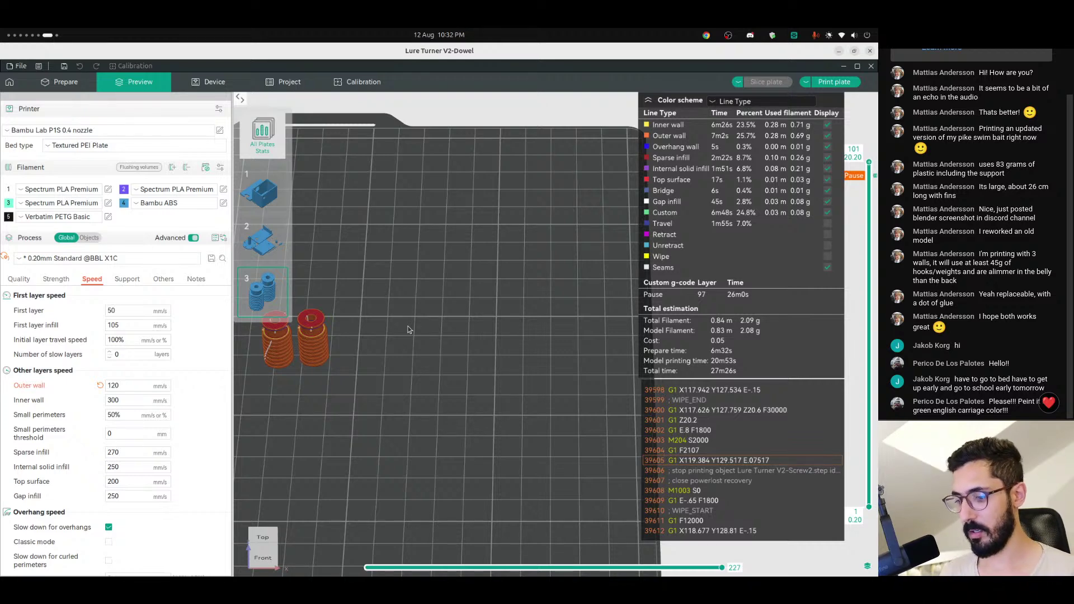
# - Switch to Chrome, search Google in a new tab for "english carriage color", and look through the results
pyautogui.hotkey('ctrl', 'alt', 'Left')
pyautogui.hotkey('ctrl', 'alt', 'Left')
pyautogui.hotkey('ctrl', 'alt', 'Left')
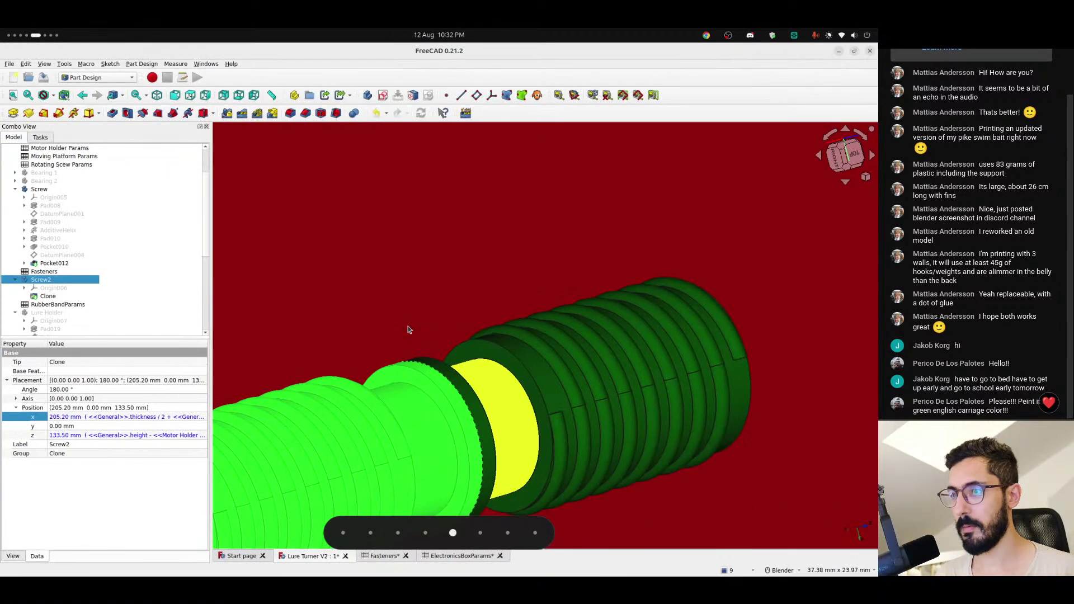
pyautogui.hotkey('ctrl', 't')
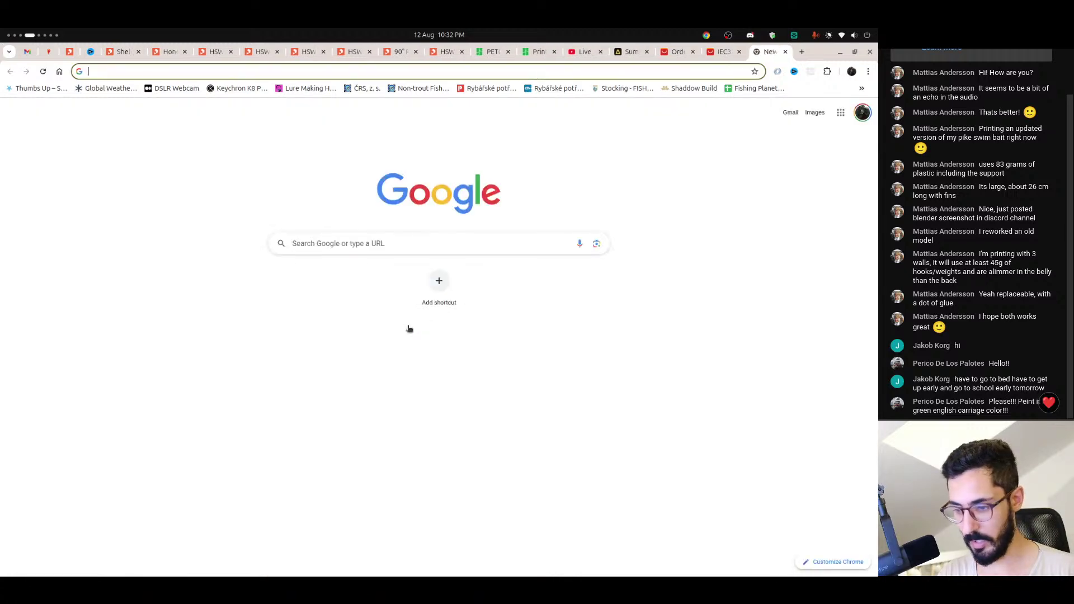
pyautogui.write('english ca')
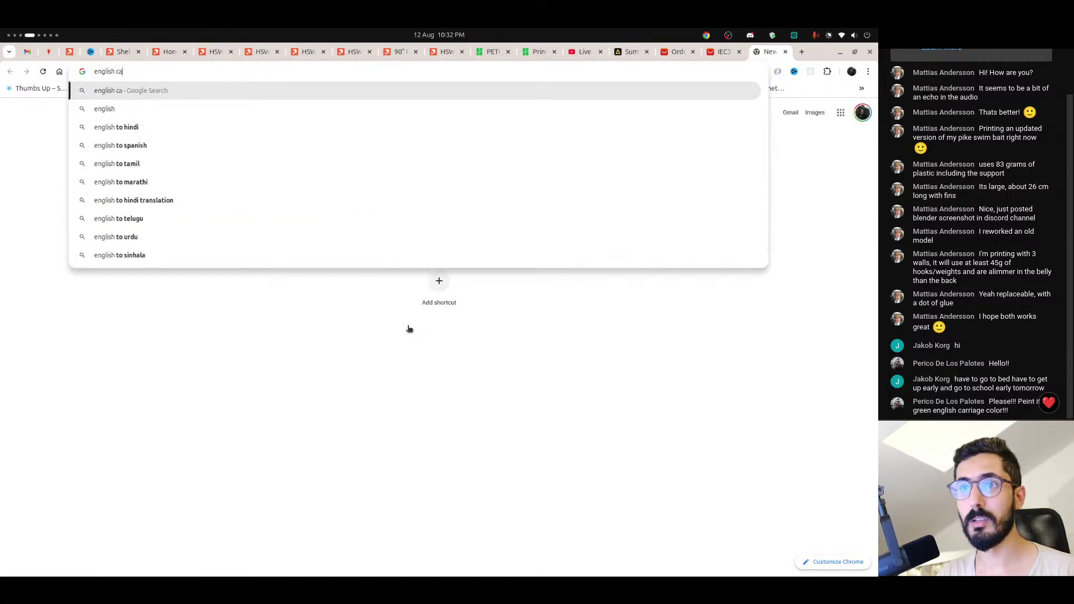
pyautogui.write('rria')
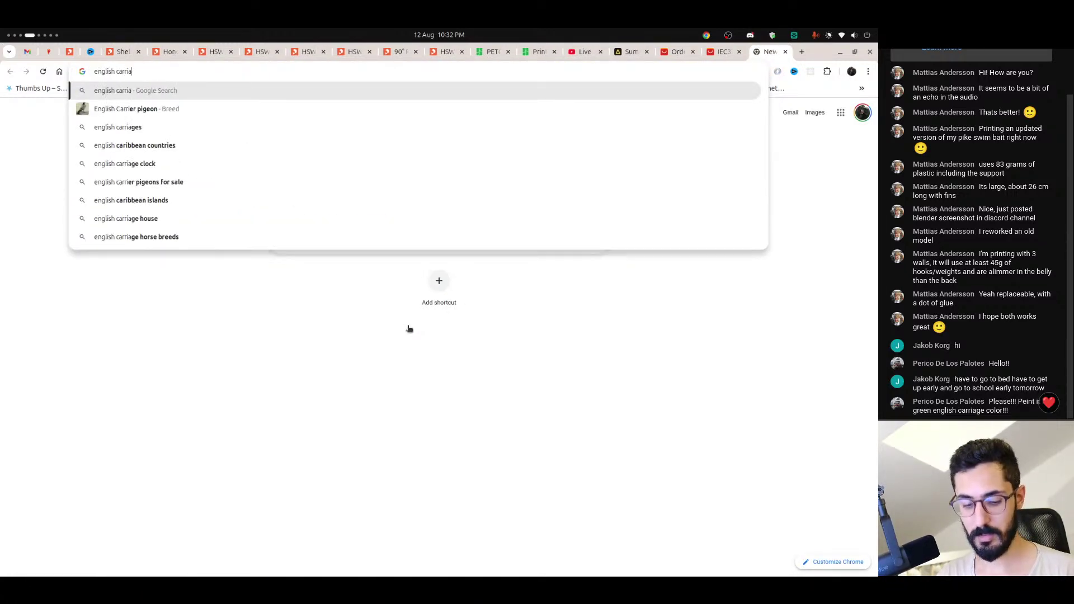
pyautogui.write('ge color')
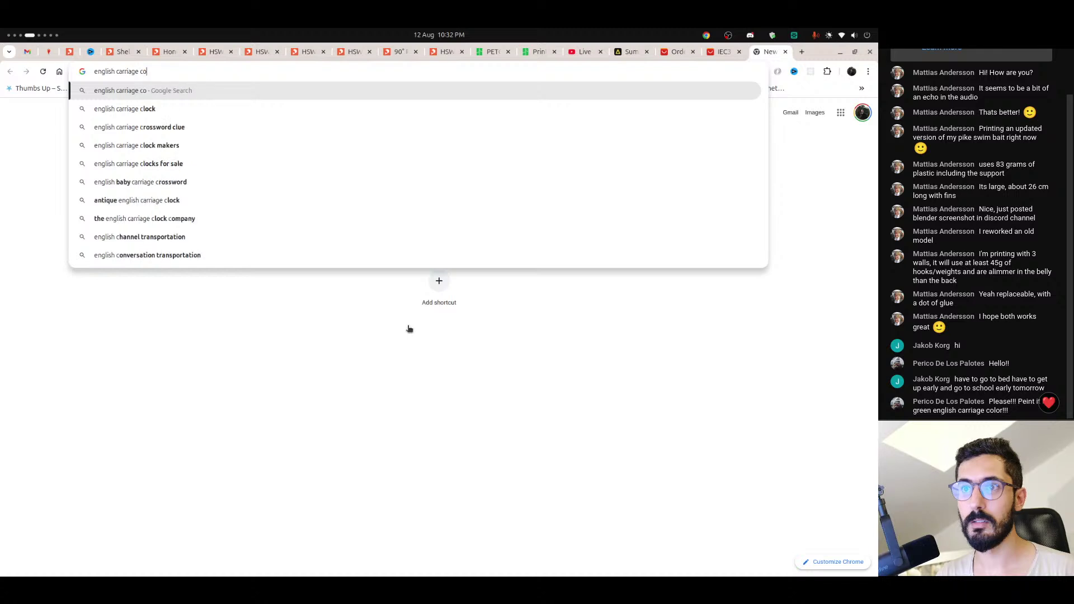
pyautogui.press('Return')
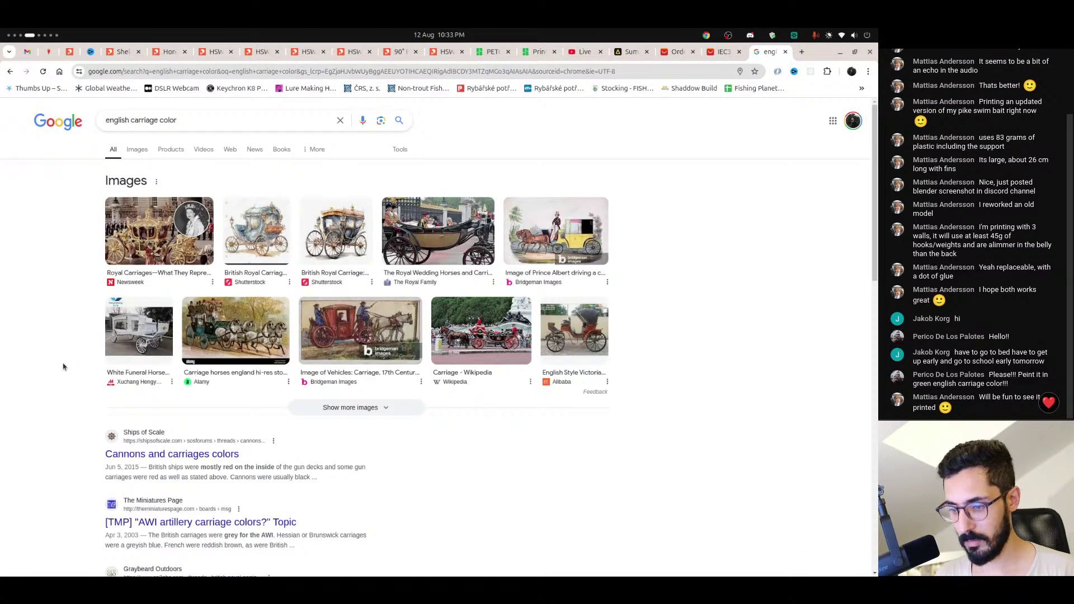
pyautogui.scroll(-2, 60, 364)
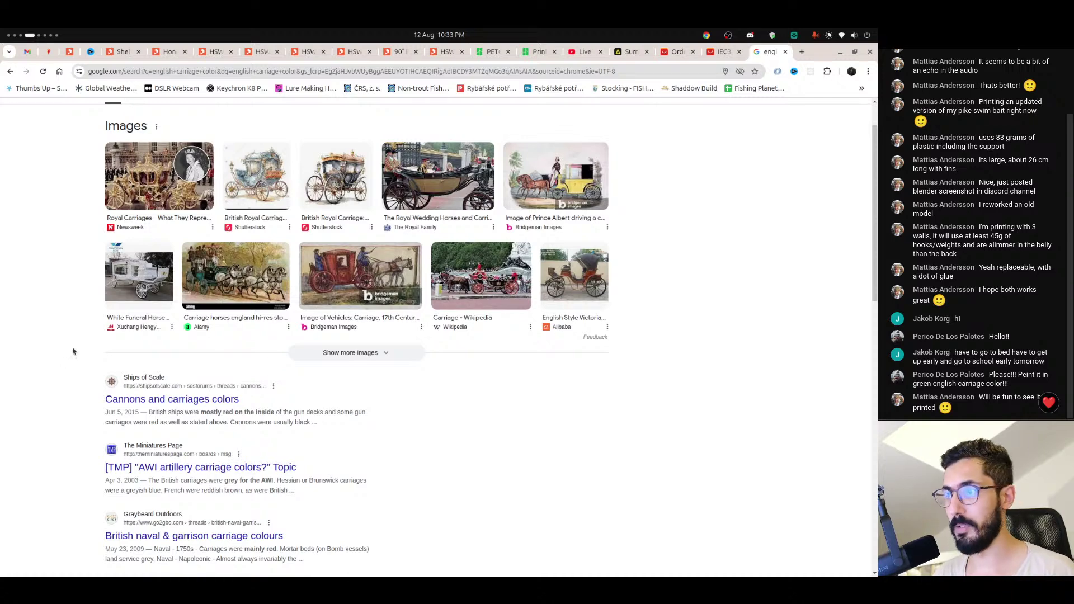
pyautogui.scroll(-2, 76, 347)
pyautogui.scroll(2, 76, 343)
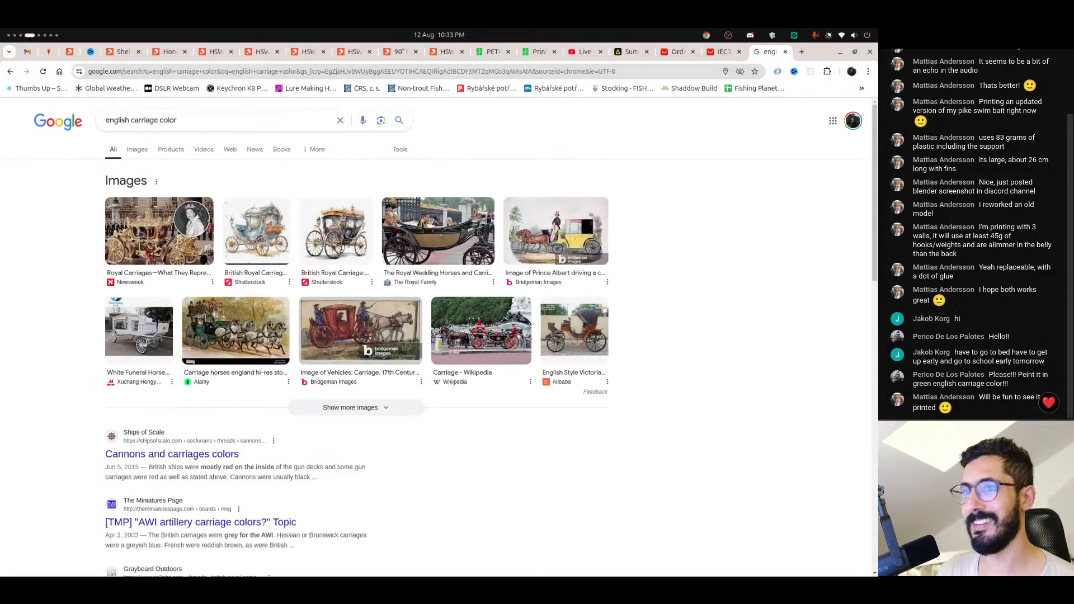
# - Refine the search to "green english carriage color" and examine the RAL 190 30 15 Carriage green result
pyautogui.click(106, 120)
pyautogui.write('green')
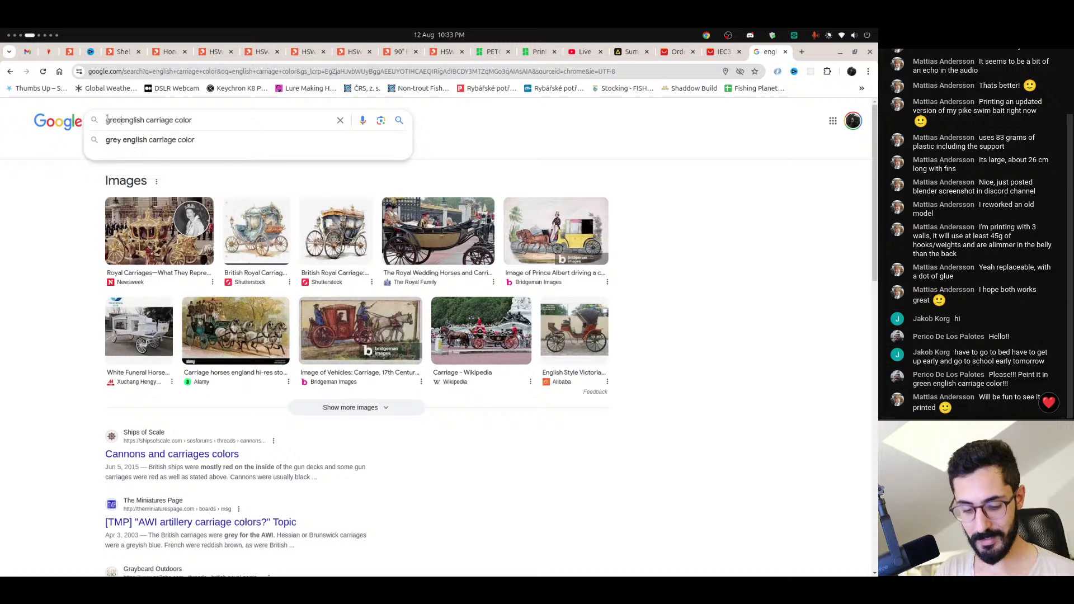
pyautogui.press('Return')
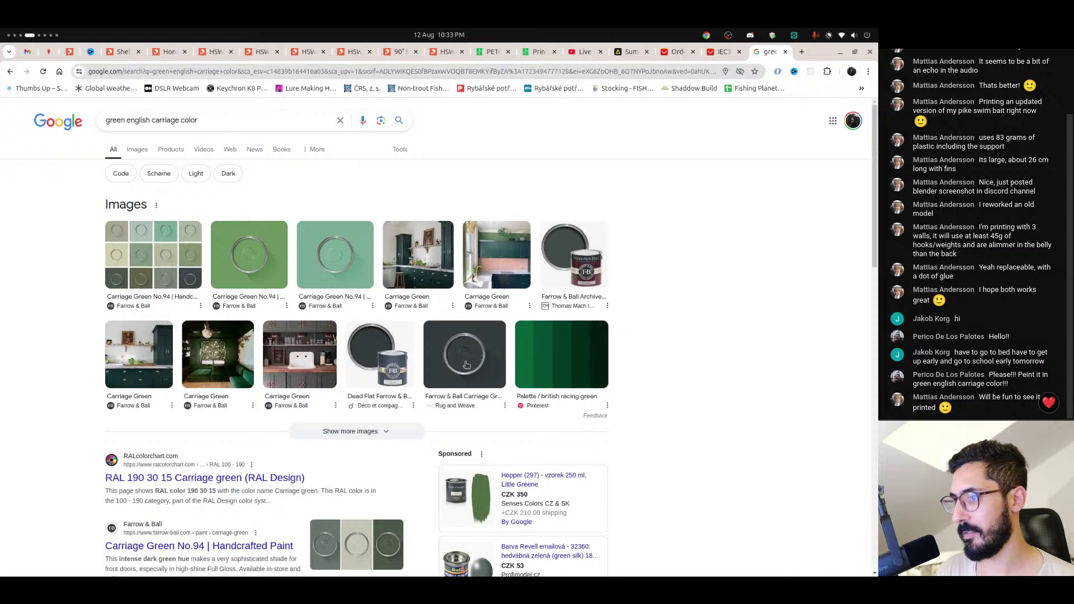
pyautogui.scroll(-1, 328, 355)
pyautogui.scroll(-1, 327, 355)
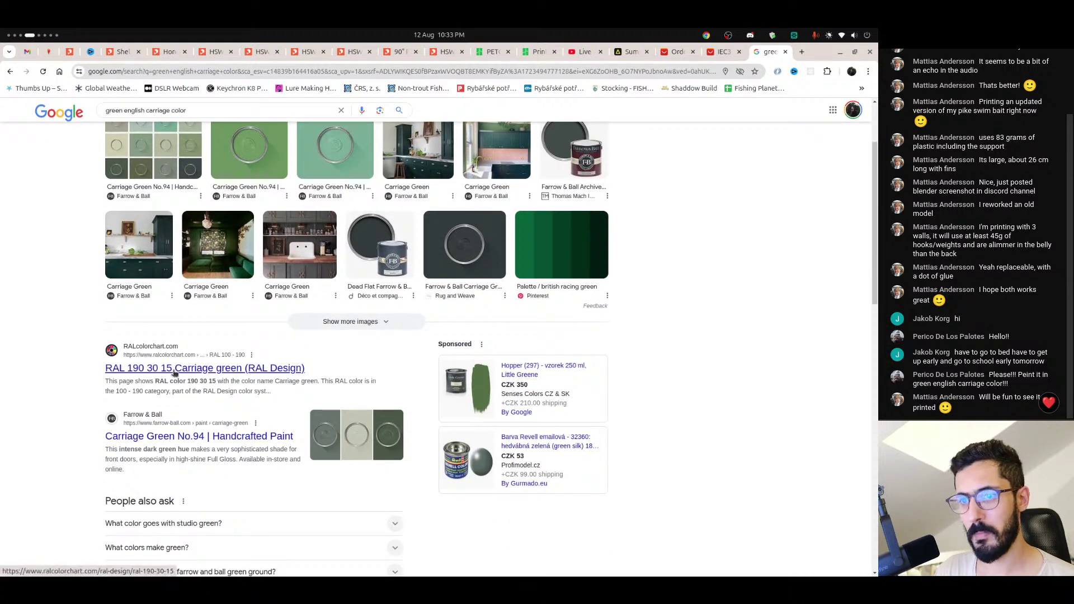
pyautogui.scroll(-1, 98, 386)
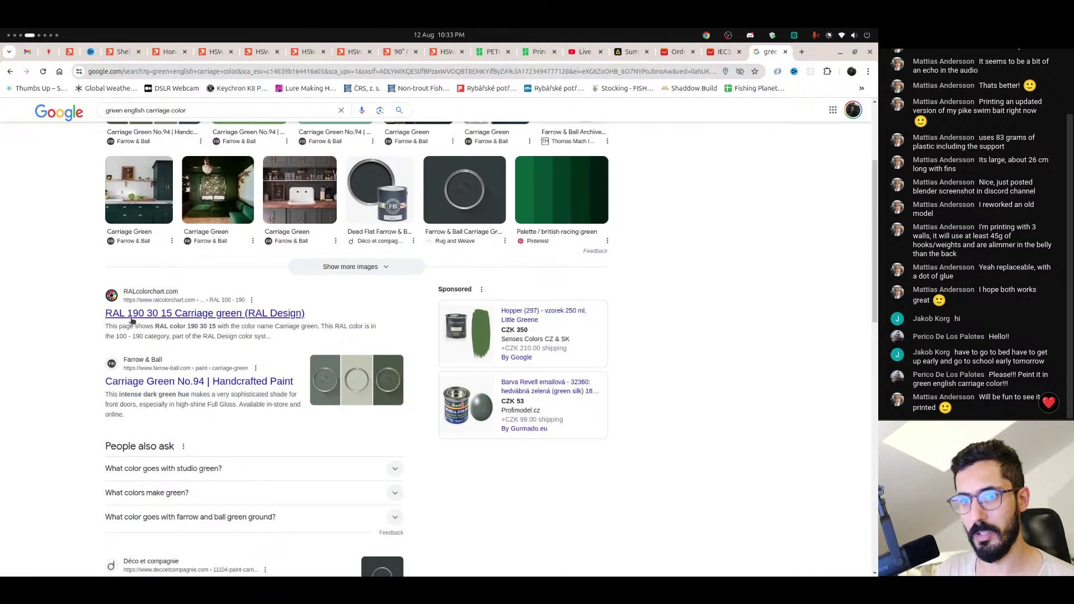
pyautogui.moveTo(104, 314); pyautogui.dragTo(172, 315)
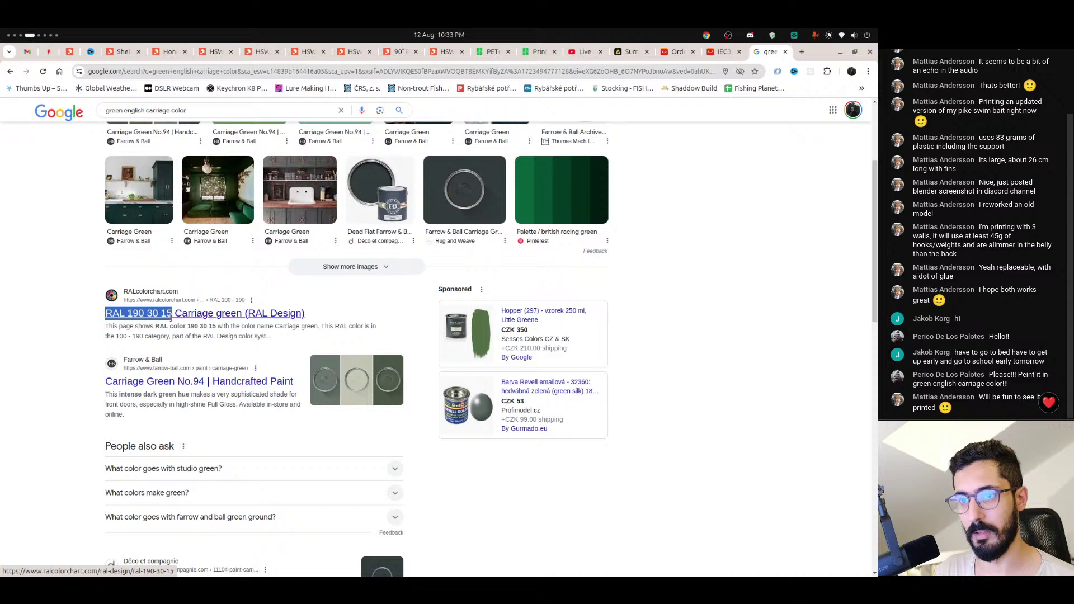
pyautogui.moveTo(84, 321); pyautogui.dragTo(169, 316)
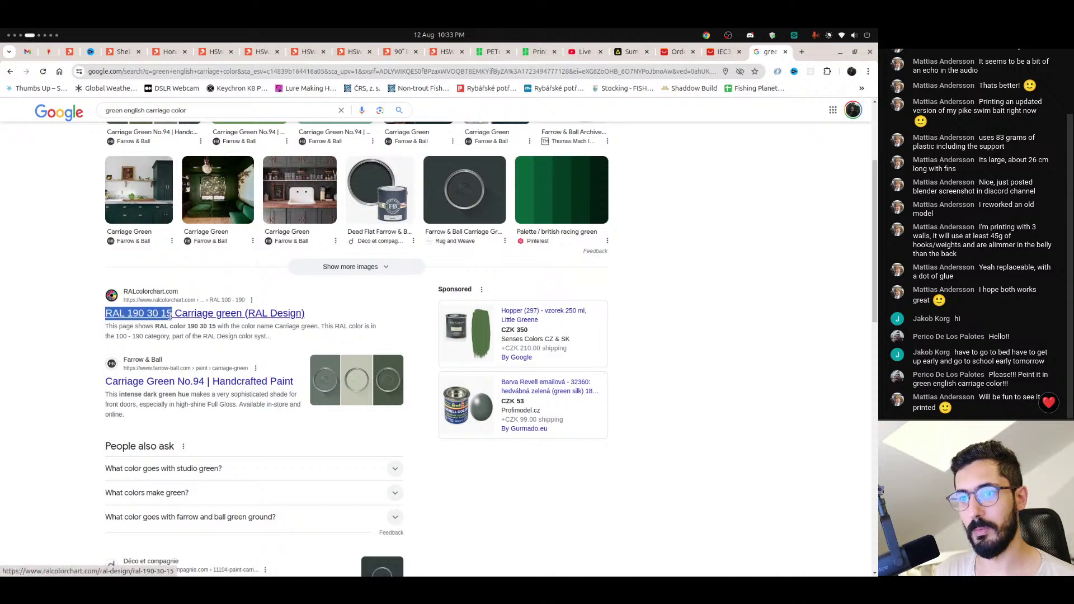
pyautogui.click(83, 317)
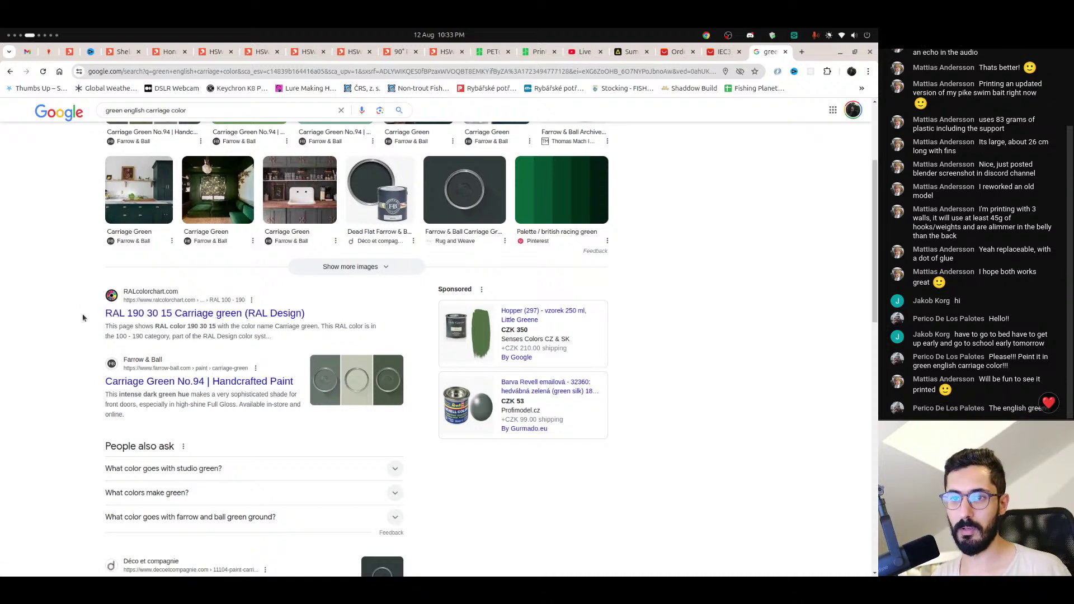
# - Search Google in a new tab for "spectrum filament" and look through the results for the manufacturer's site
pyautogui.hotkey('ctrl', 't')
pyautogui.write('spec')
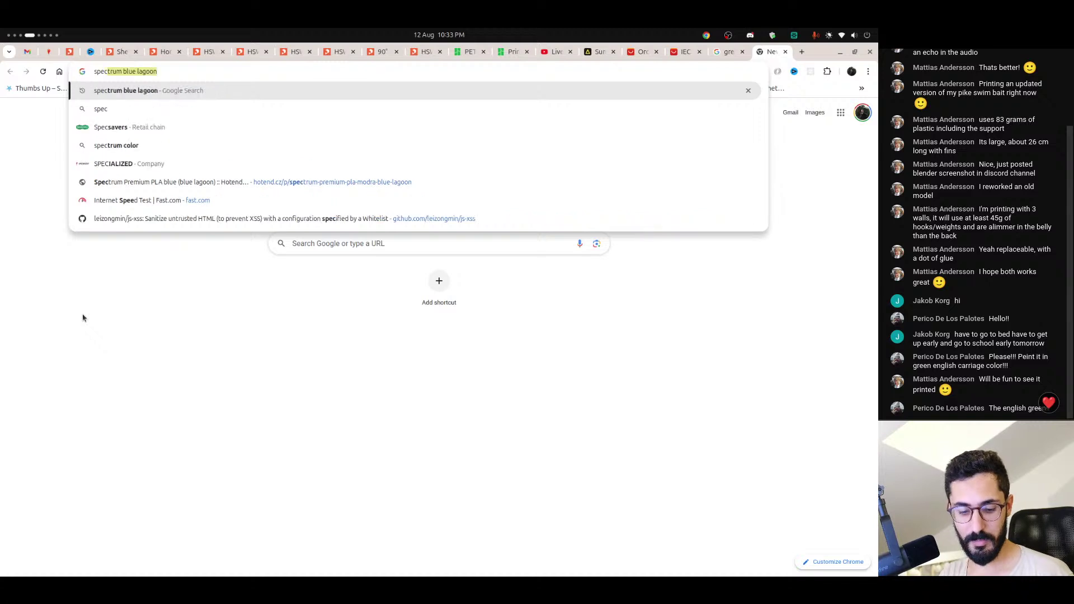
pyautogui.write('trum fila')
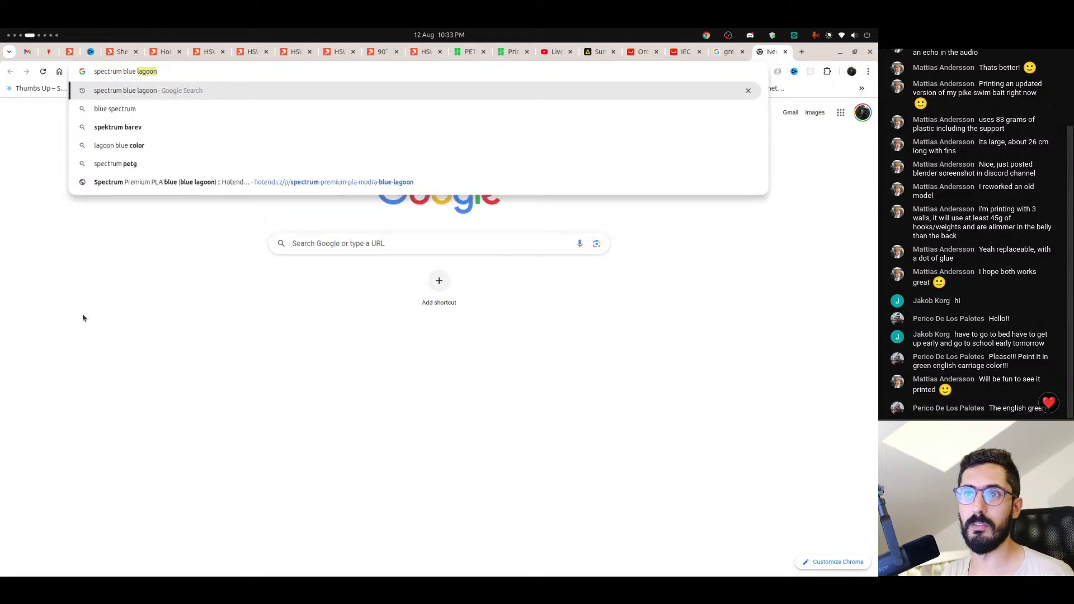
pyautogui.press('Return')
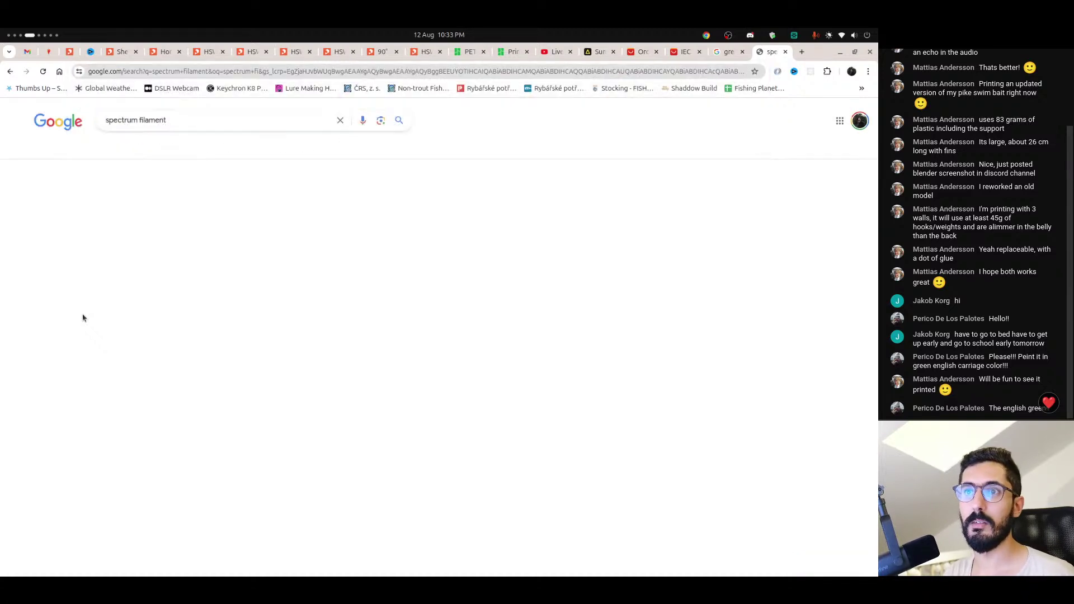
pyautogui.scroll(-1, 172, 402)
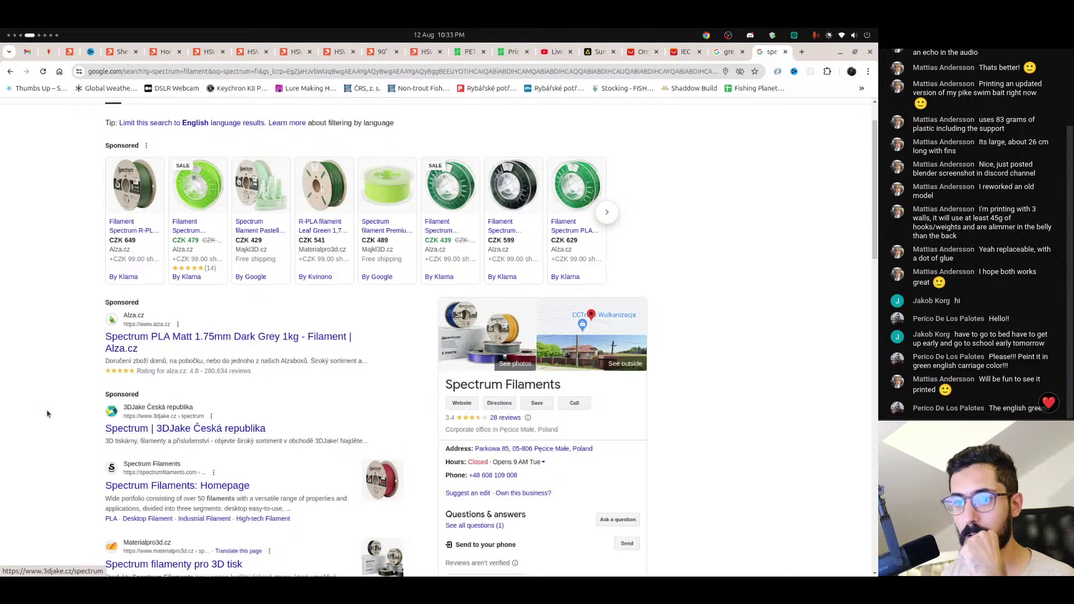
pyautogui.scroll(-2, 35, 398)
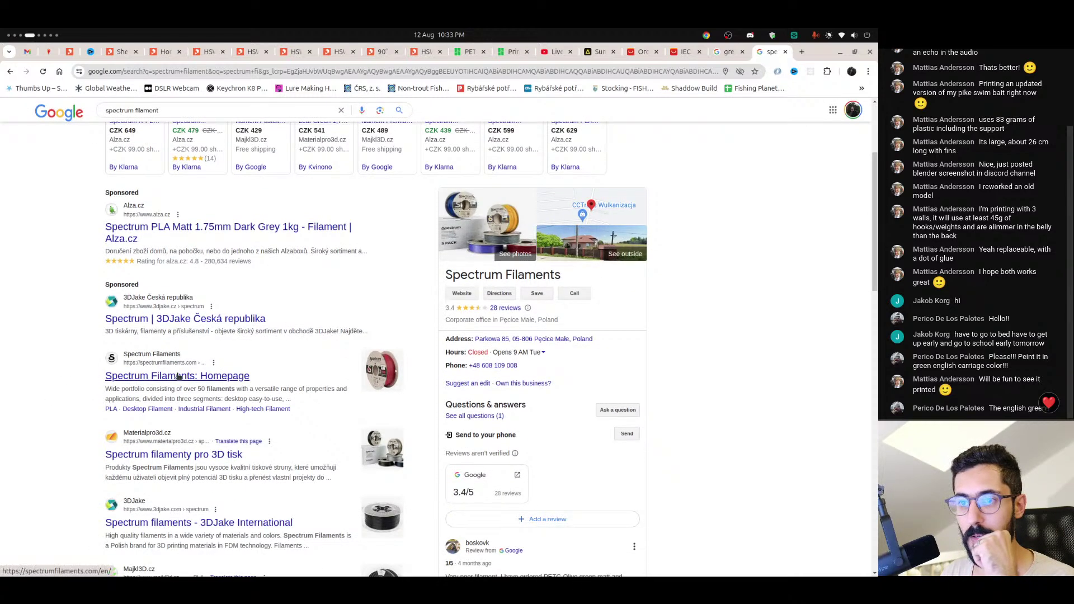
# - Open the Spectrum Filaments homepage and its online shop in separate tabs, and go back to the homepage
pyautogui.middleClick(179, 376)
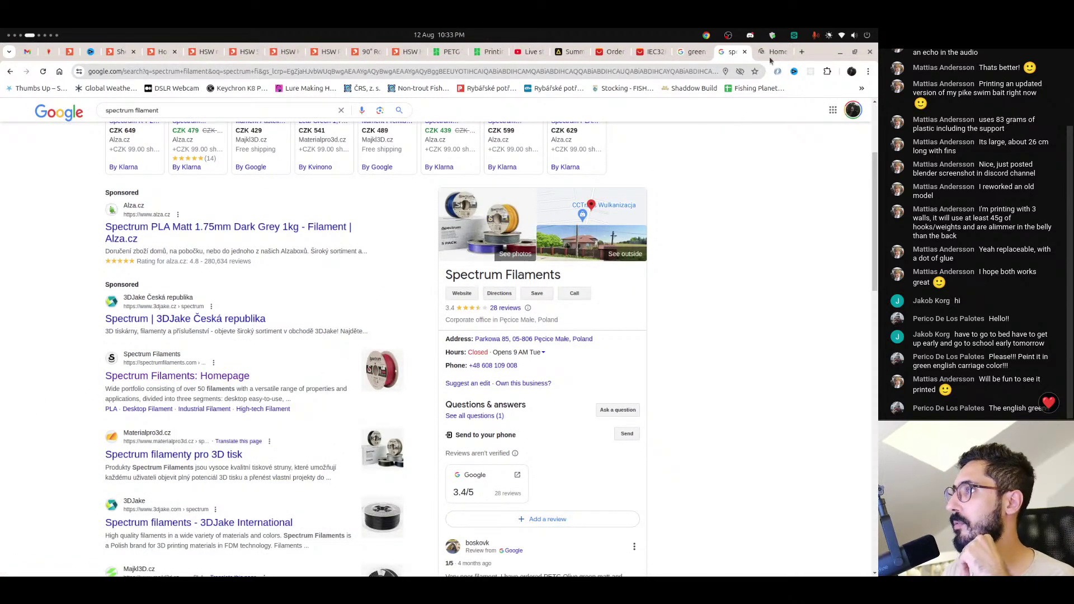
pyautogui.click(772, 52)
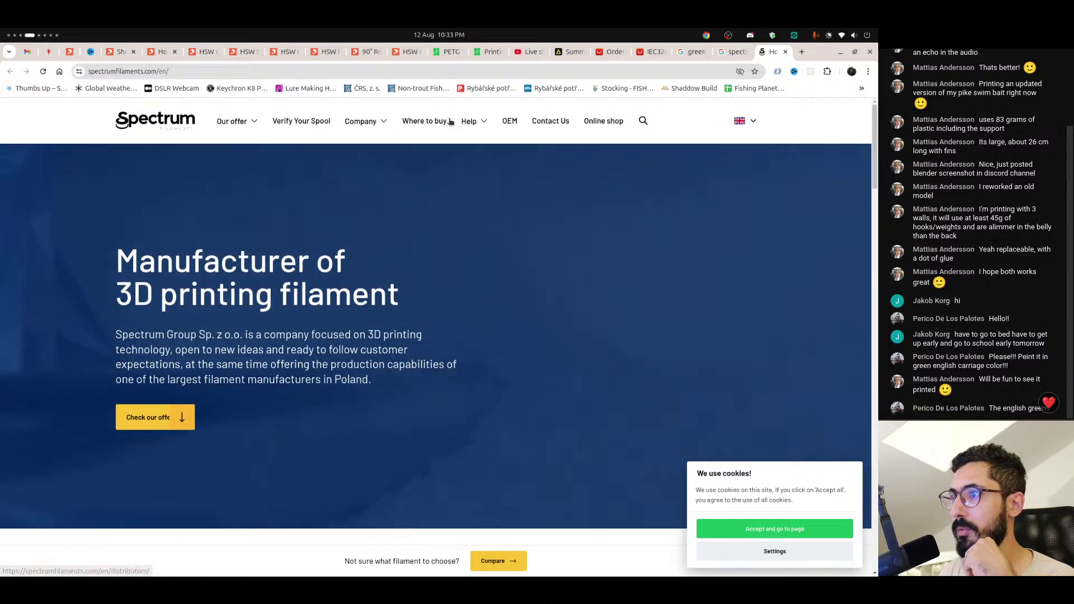
pyautogui.click(615, 122)
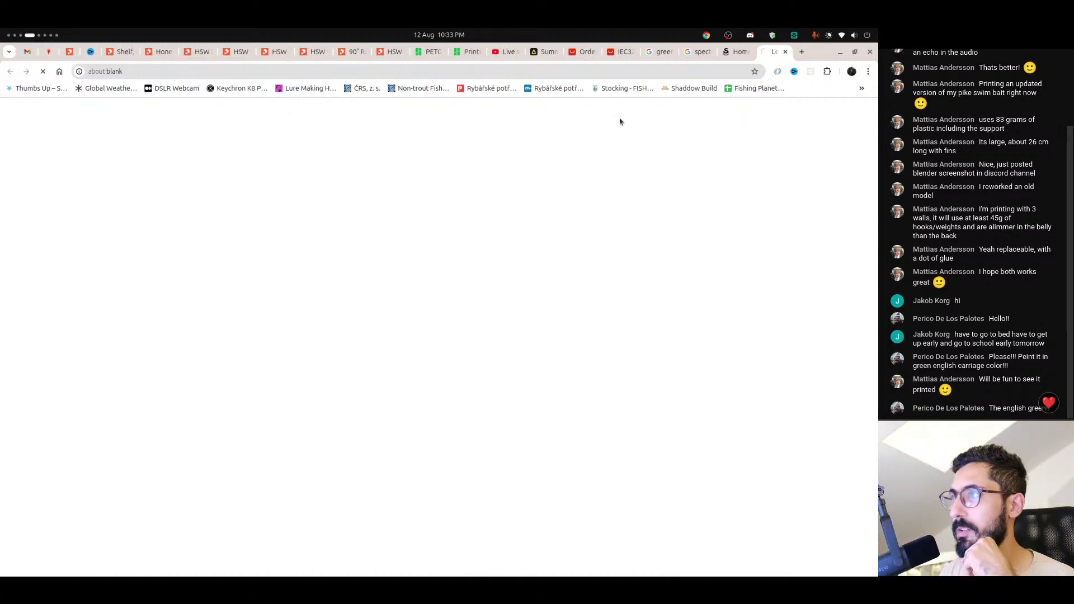
pyautogui.click(748, 54)
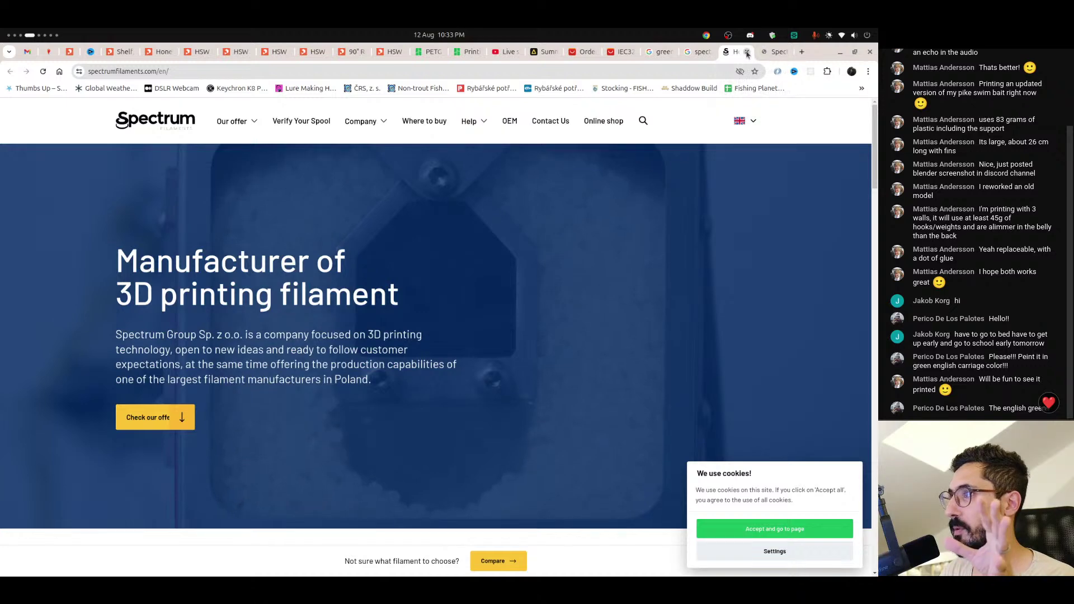
# - Close the Spectrum Filaments homepage and open the PLA category in its online shop
pyautogui.click(747, 52)
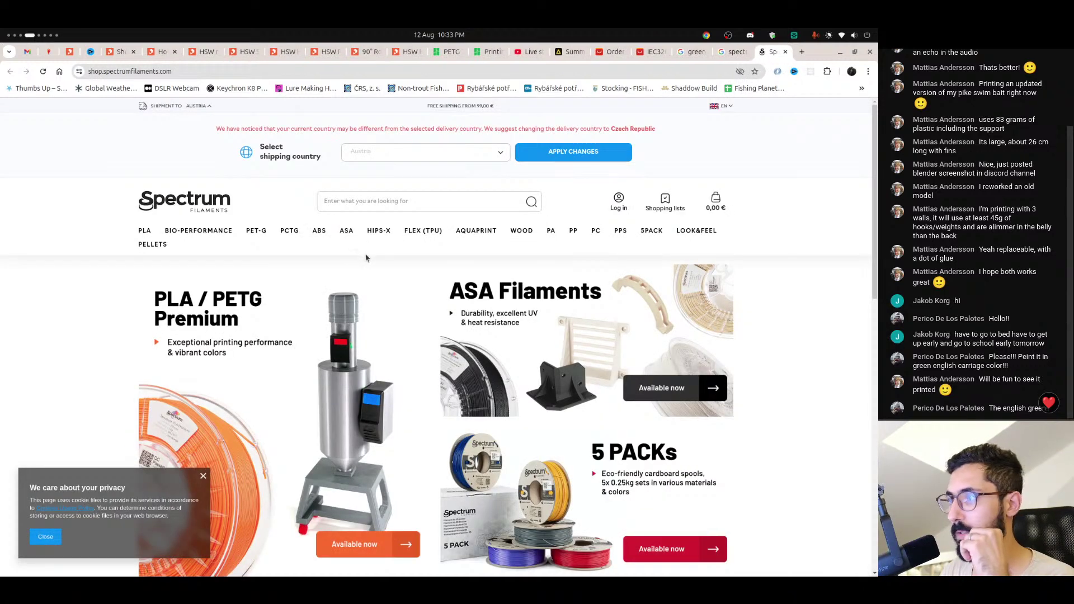
pyautogui.scroll(-2, 313, 364)
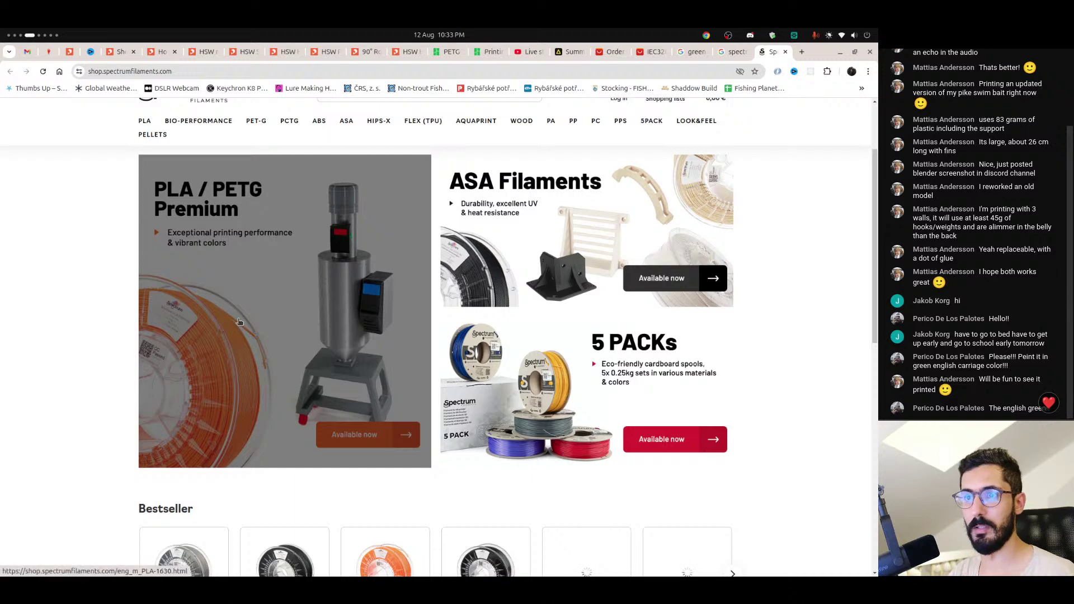
pyautogui.click(239, 320)
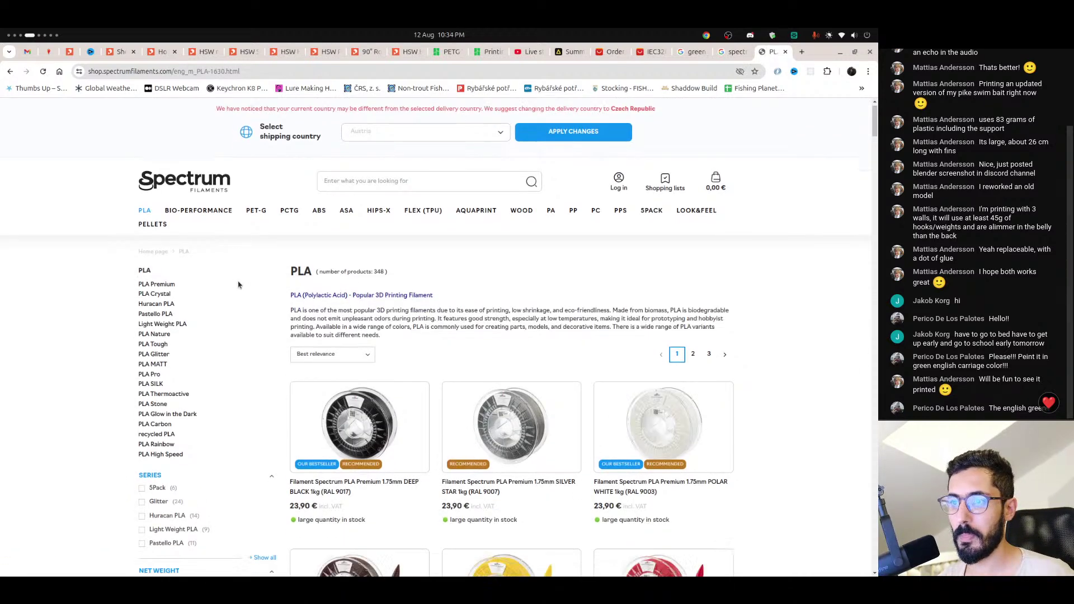
# - Look through the PLA product listing and its series, weight, diameter and color filters
pyautogui.scroll(-3, 344, 267)
pyautogui.scroll(-2, 343, 267)
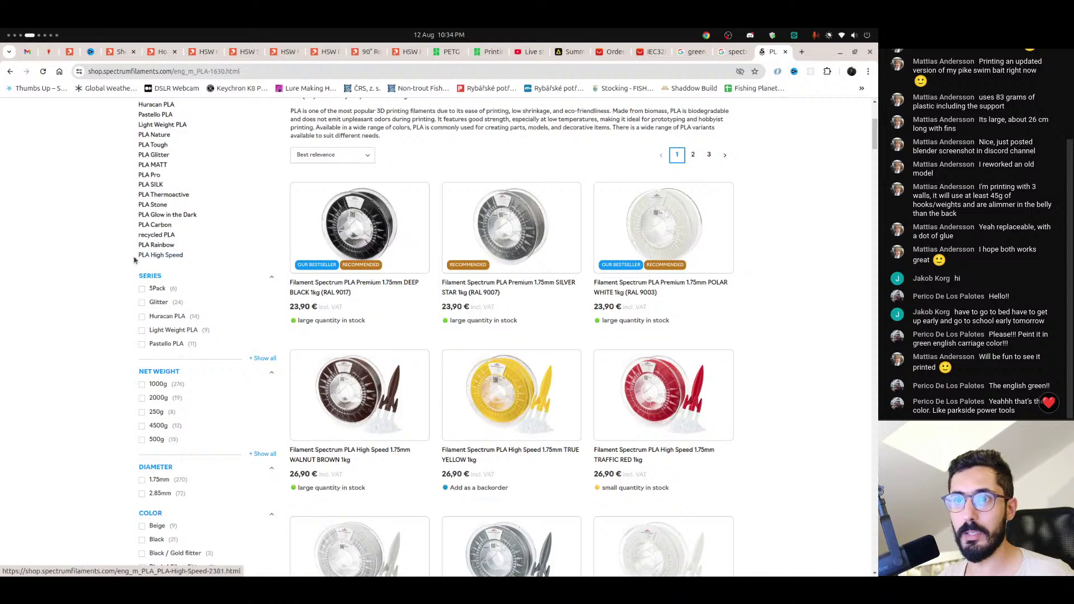
pyautogui.scroll(-4, 182, 323)
pyautogui.scroll(5, 182, 323)
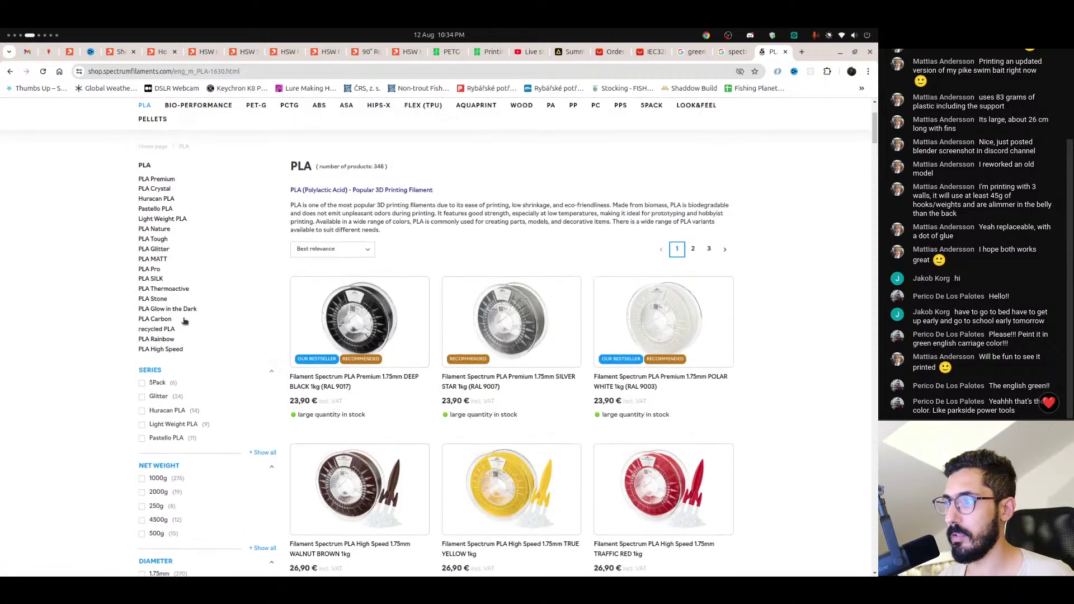
pyautogui.scroll(-10, 285, 336)
pyautogui.scroll(6, 240, 311)
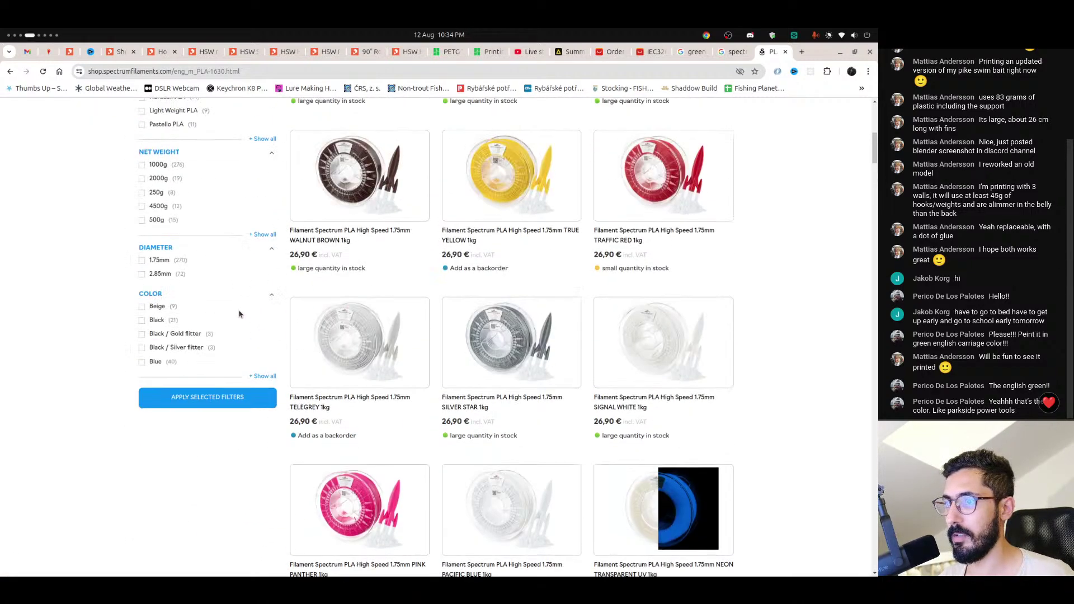
pyautogui.scroll(-4, 379, 342)
# - Open the PLA High Speed Pink Panther product page and search its text for "ral"
pyautogui.click(395, 350)
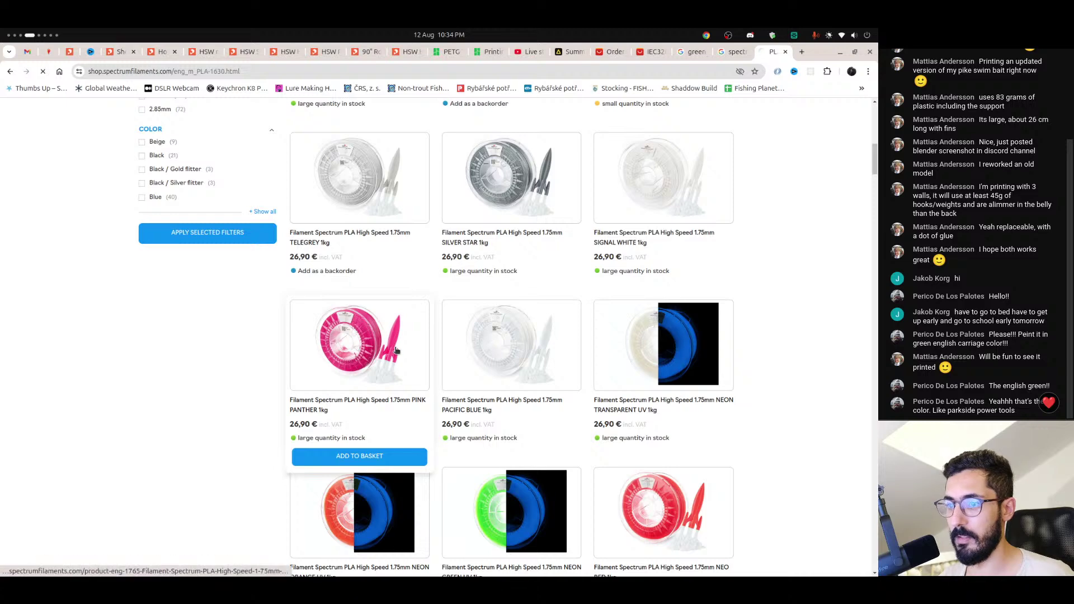
pyautogui.scroll(-9, 344, 348)
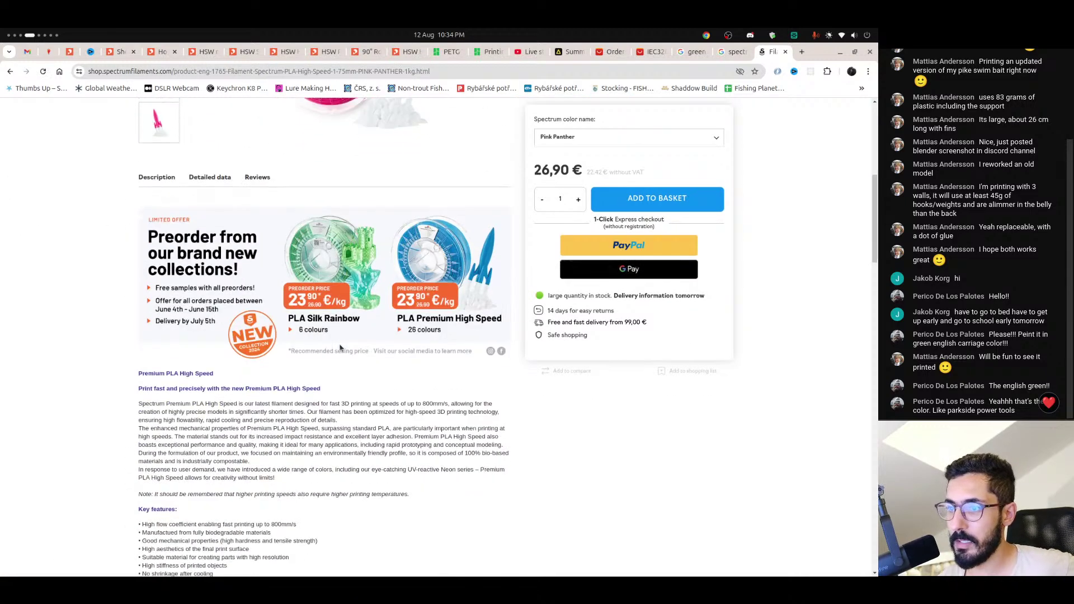
pyautogui.scroll(-4, 202, 315)
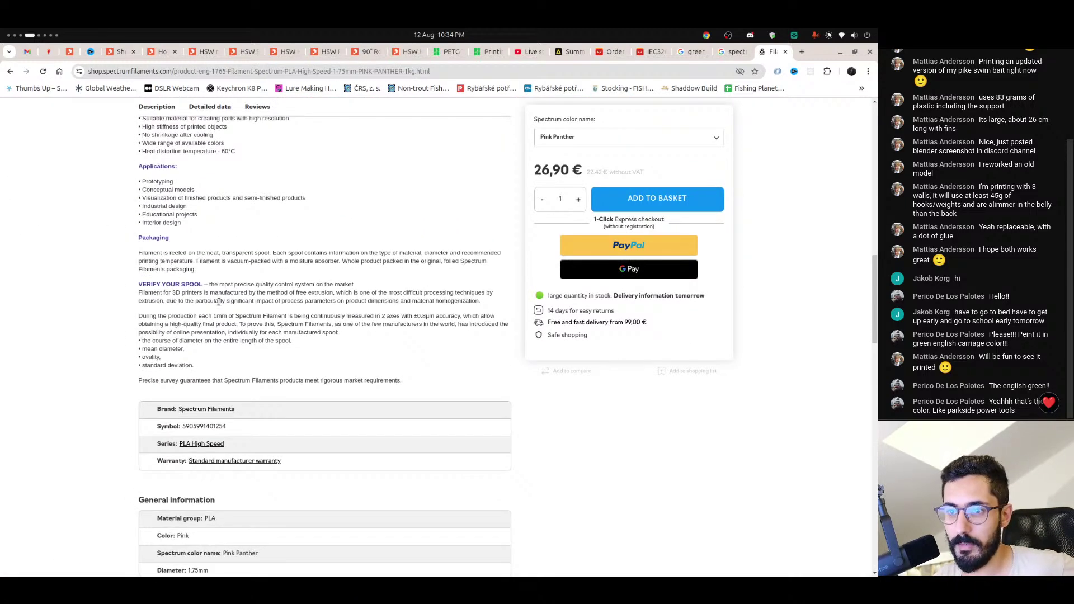
pyautogui.hotkey('ctrl', 'f')
pyautogui.write('r')
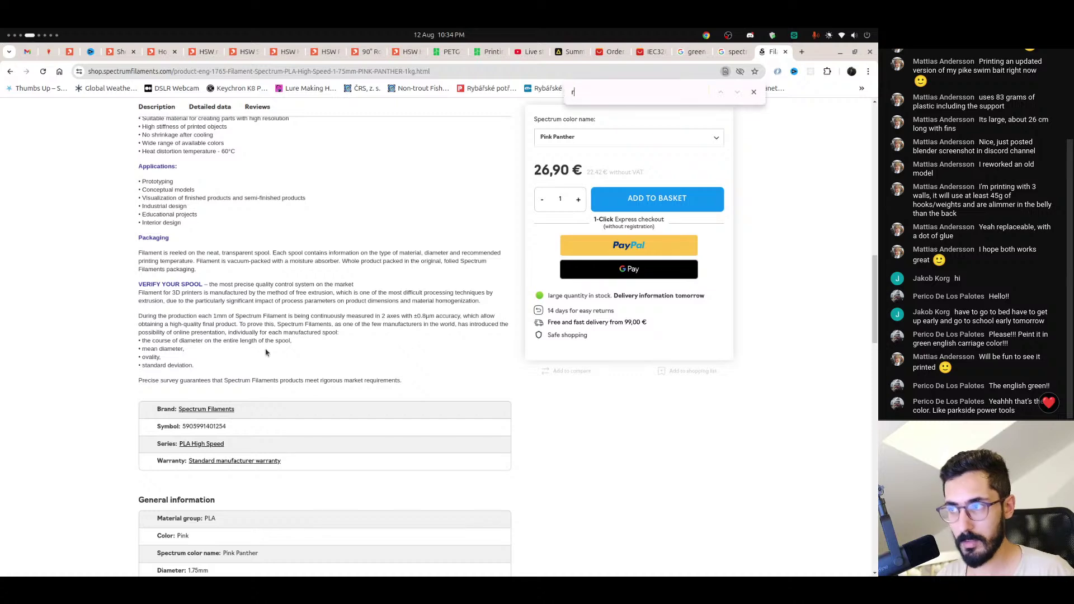
pyautogui.write('al')
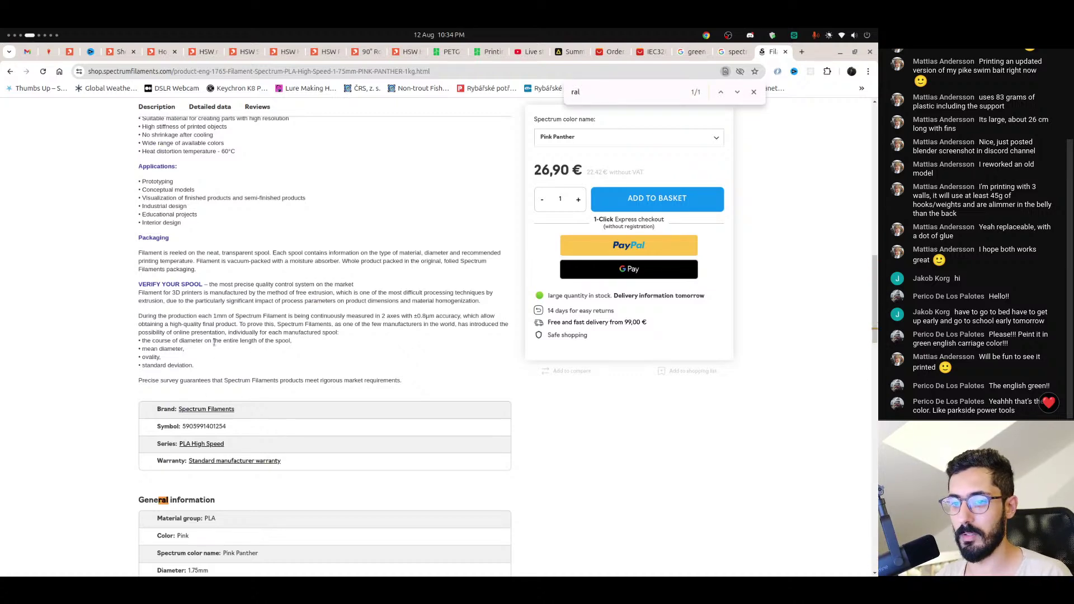
# - Close the text search and examine the Pink Panther product's general information, print settings and description
pyautogui.press('Escape')
pyautogui.scroll(-5, 179, 343)
pyautogui.click(115, 352)
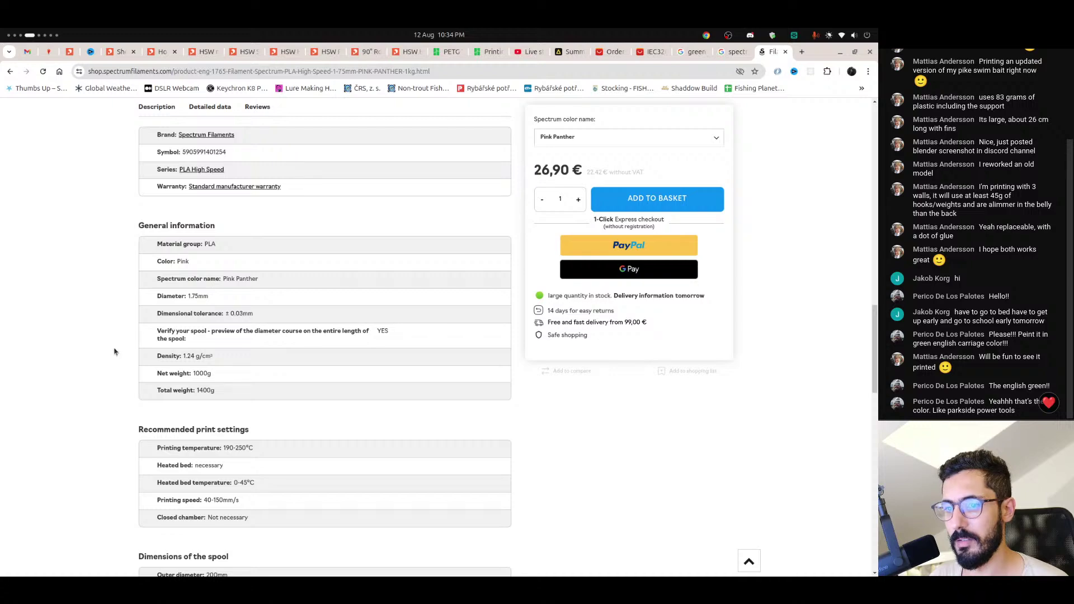
pyautogui.scroll(-5, 115, 352)
pyautogui.scroll(12, 116, 350)
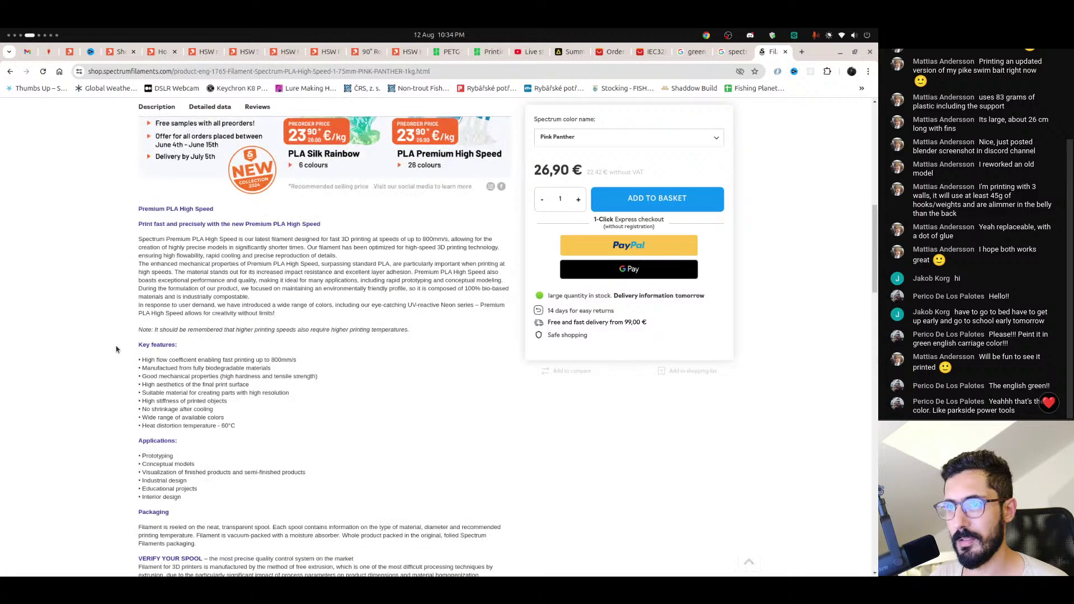
pyautogui.scroll(1, 117, 348)
pyautogui.scroll(-2, 117, 349)
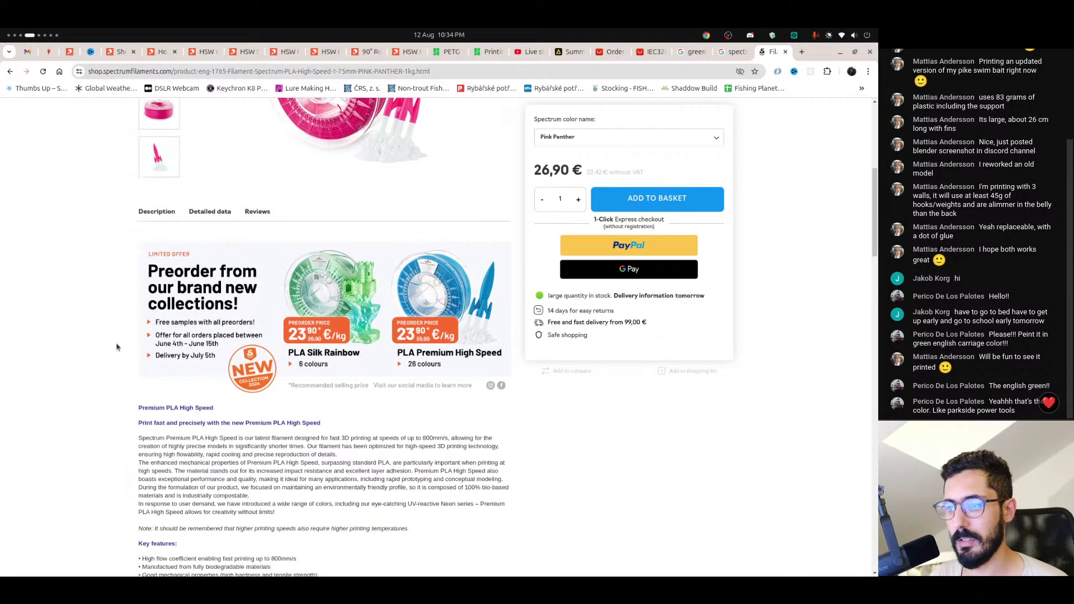
pyautogui.scroll(4, 117, 349)
pyautogui.scroll(4, 118, 346)
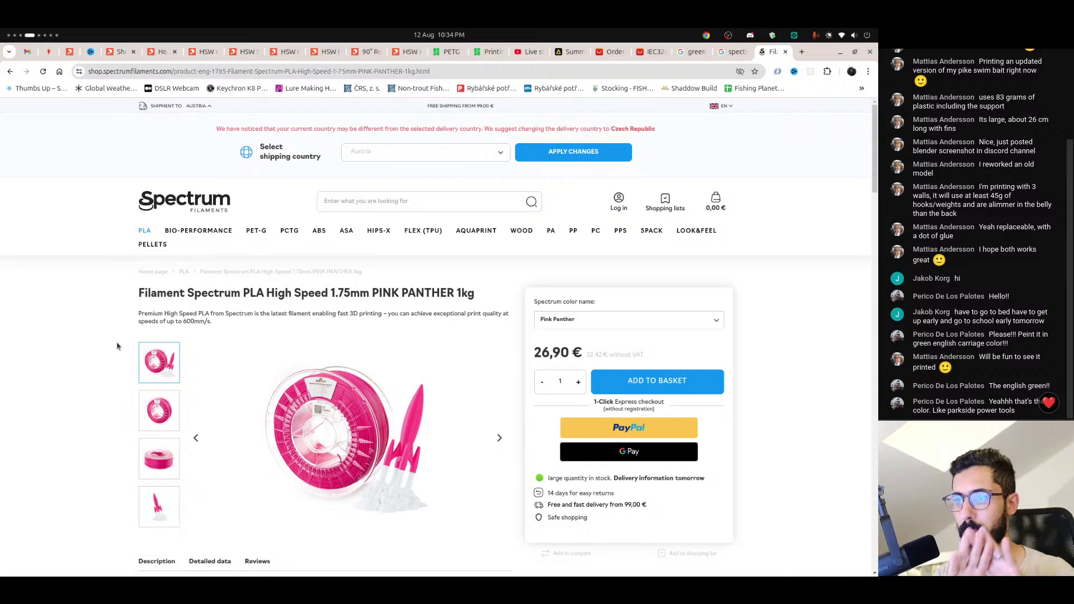
# - Close the Spectrum shop and search tabs and look through the "green english carriage color" results for the RAL 190 30 15 entry
pyautogui.hotkey('ctrl', 'w')
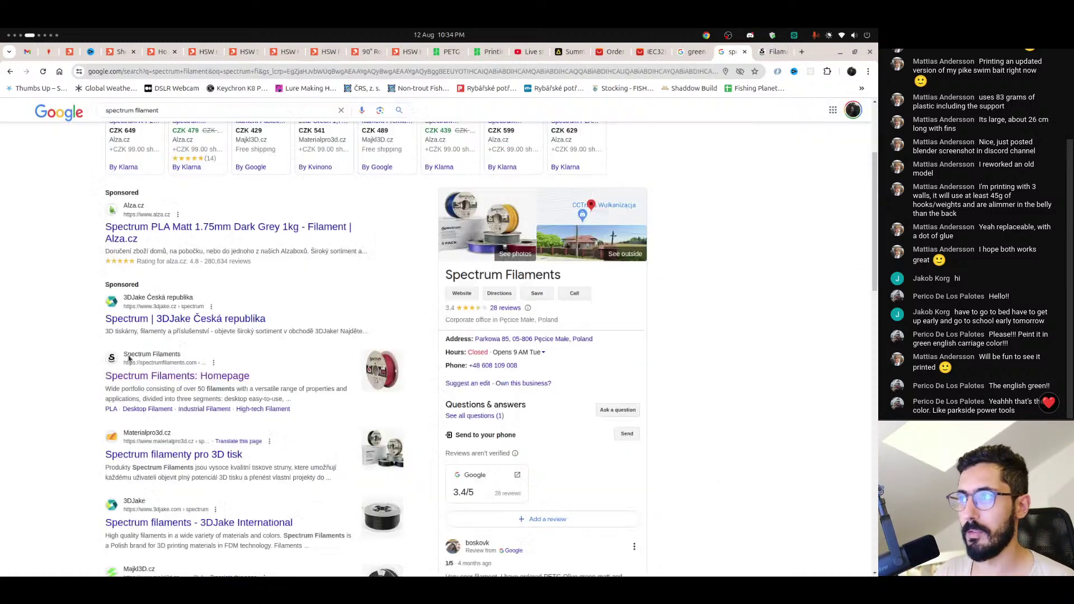
pyautogui.hotkey('ctrl', 'w')
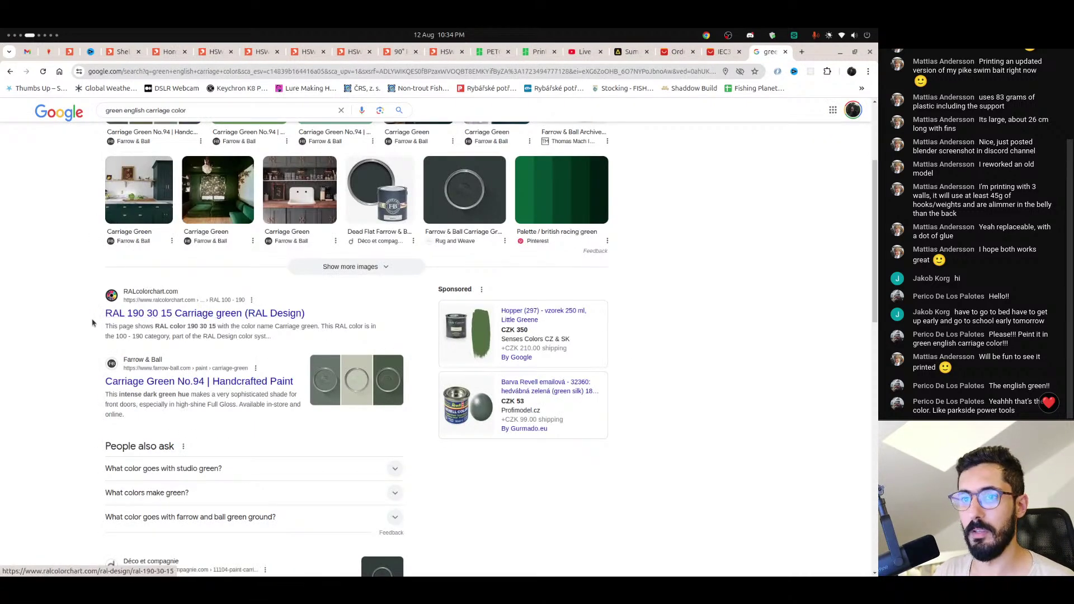
pyautogui.moveTo(95, 320); pyautogui.dragTo(173, 315)
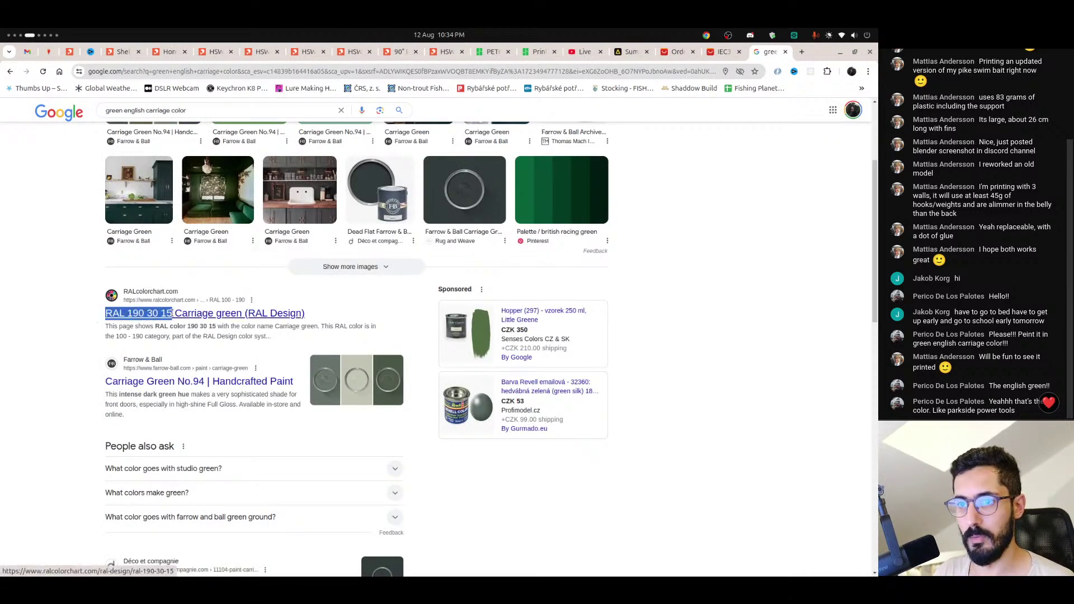
pyautogui.click(17, 327)
pyautogui.scroll(-4, 70, 383)
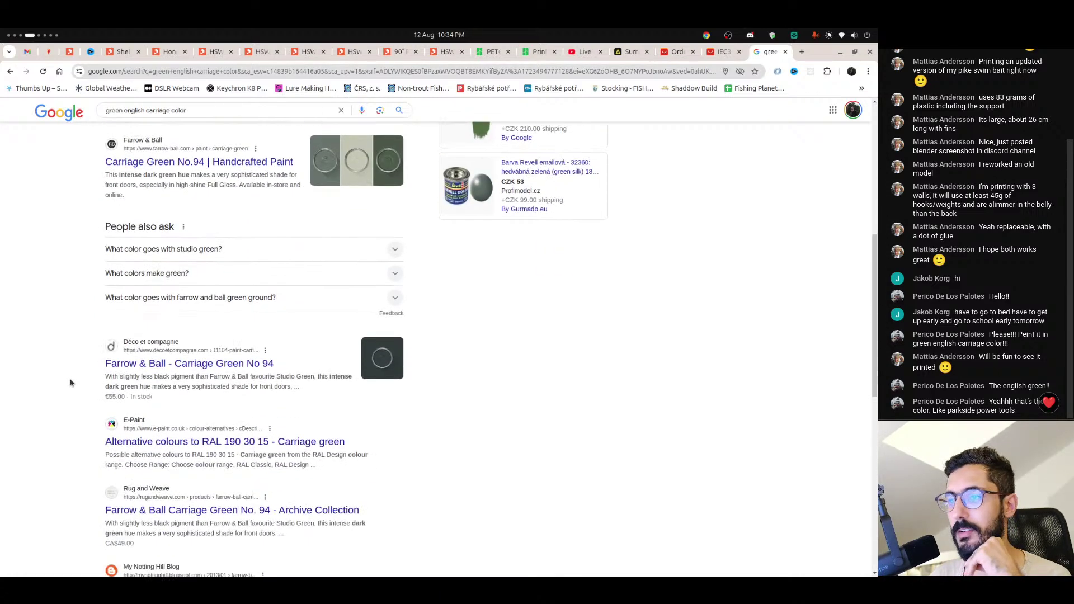
pyautogui.scroll(2, 70, 383)
pyautogui.scroll(5, 70, 383)
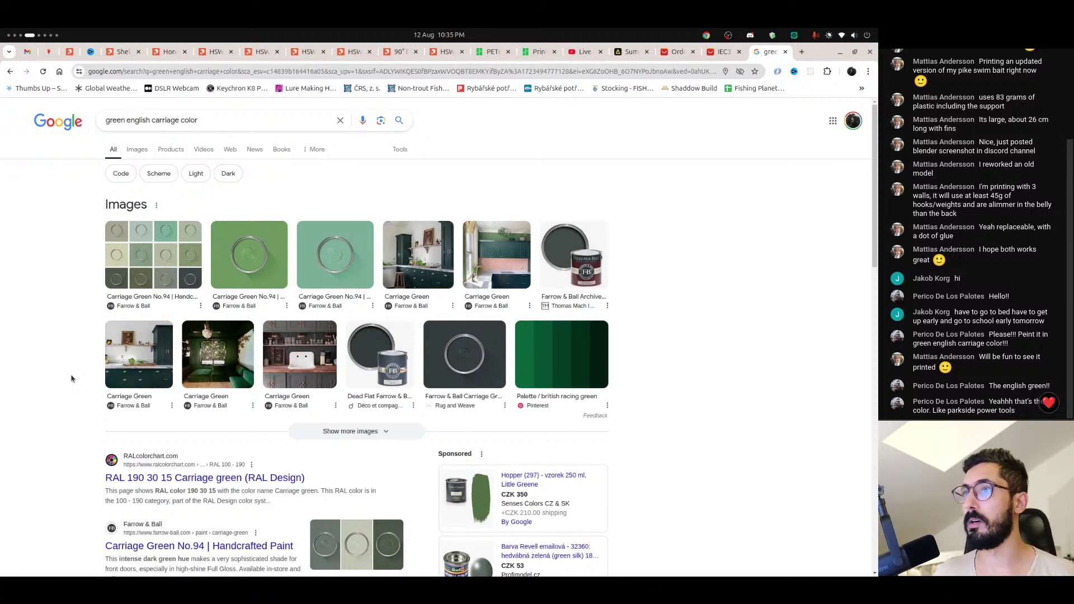
# - Open multiboard.io in a new tab and look through its gallery of storage system examples
pyautogui.hotkey('ctrl', 't')
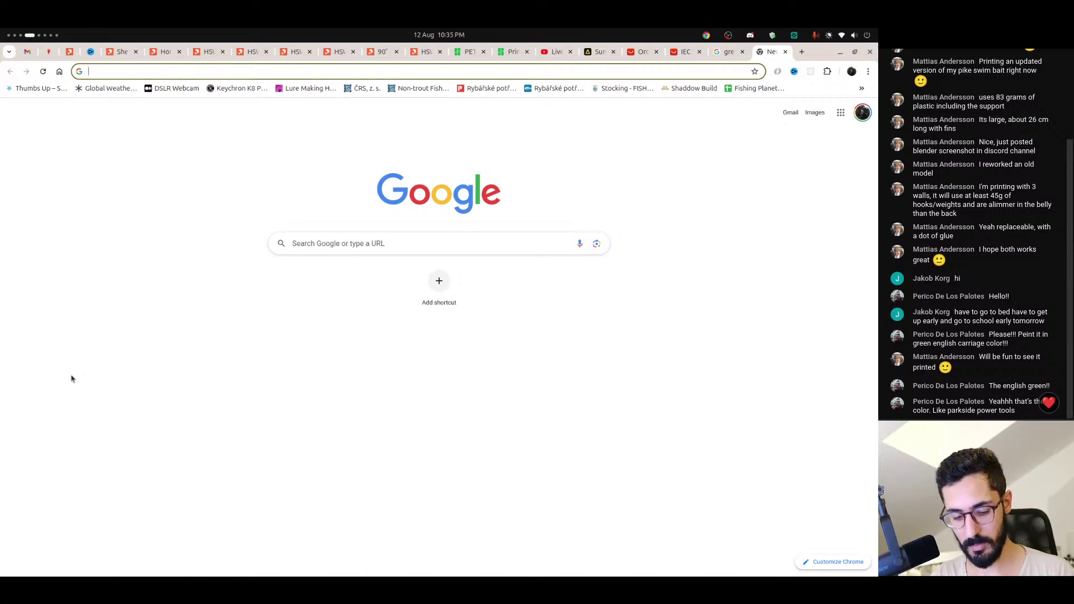
pyautogui.hotkey('ctrl', 'alt', 'Right')
pyautogui.hotkey('ctrl', 'alt', 'Right')
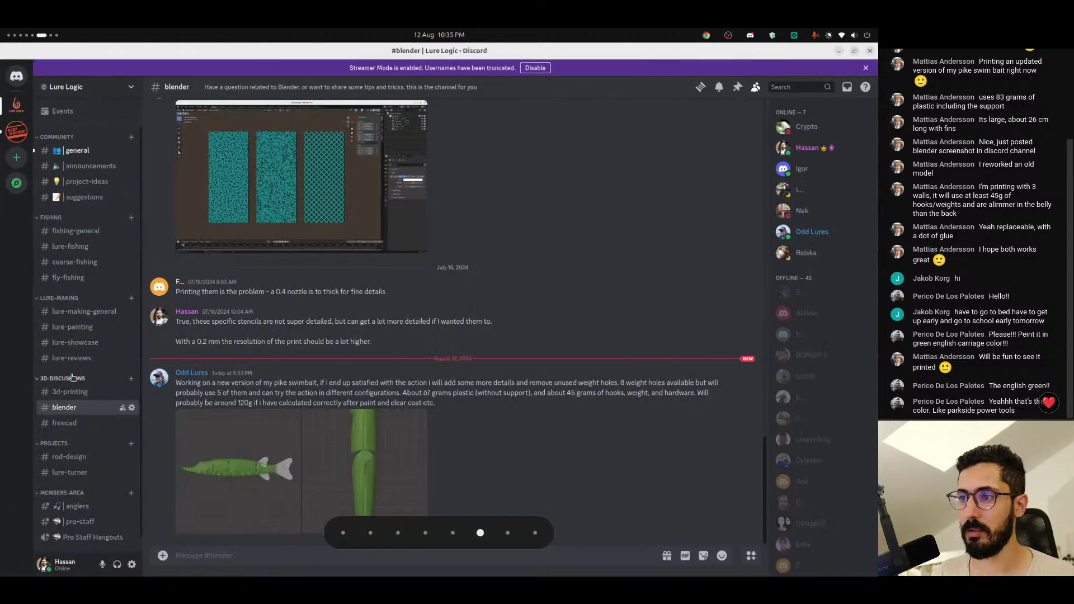
pyautogui.hotkey('ctrl', 'alt', 'Left')
pyautogui.hotkey('ctrl', 'alt', 'Left')
pyautogui.write('mu')
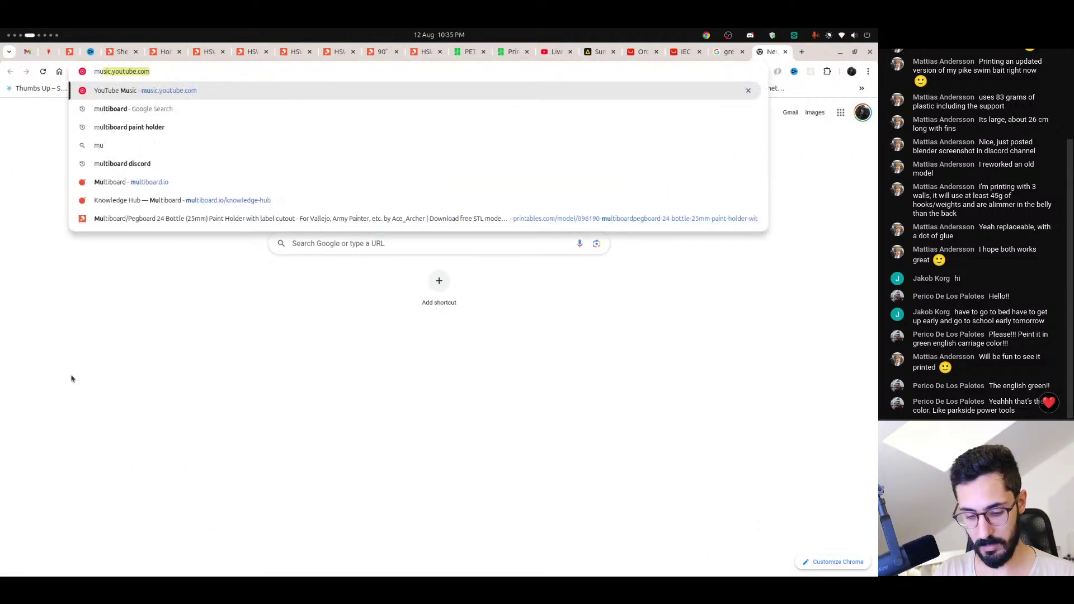
pyautogui.write('ltib')
pyautogui.press('Return')
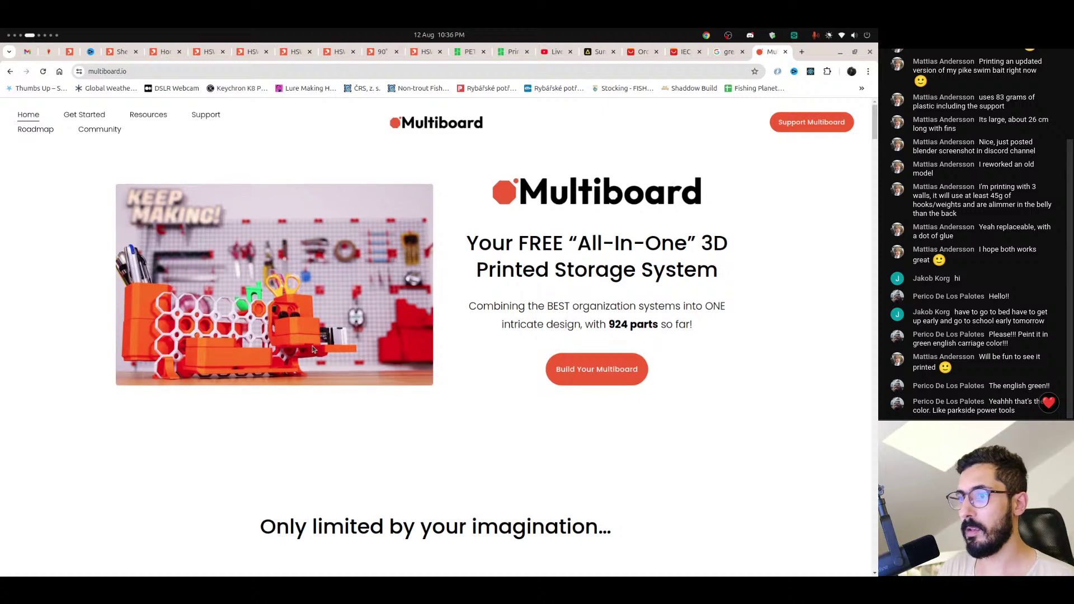
pyautogui.scroll(-5, 307, 346)
pyautogui.scroll(-1, 306, 345)
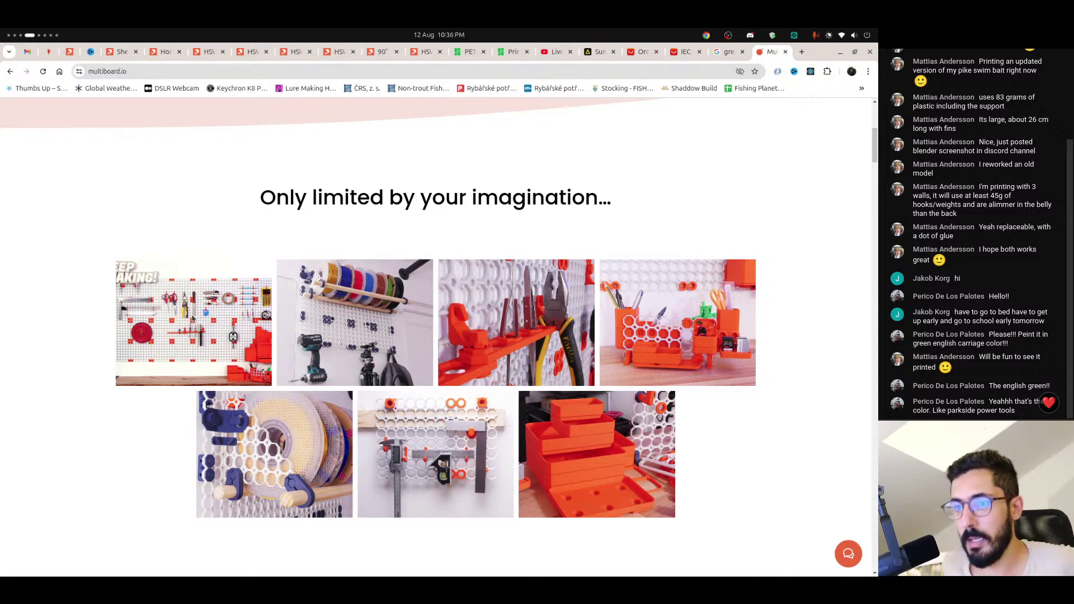
# - Switch to FreeCAD and look over the base plate and screws of the Lure Turner V2 model
pyautogui.hotkey('ctrl', 'alt', 'Left')
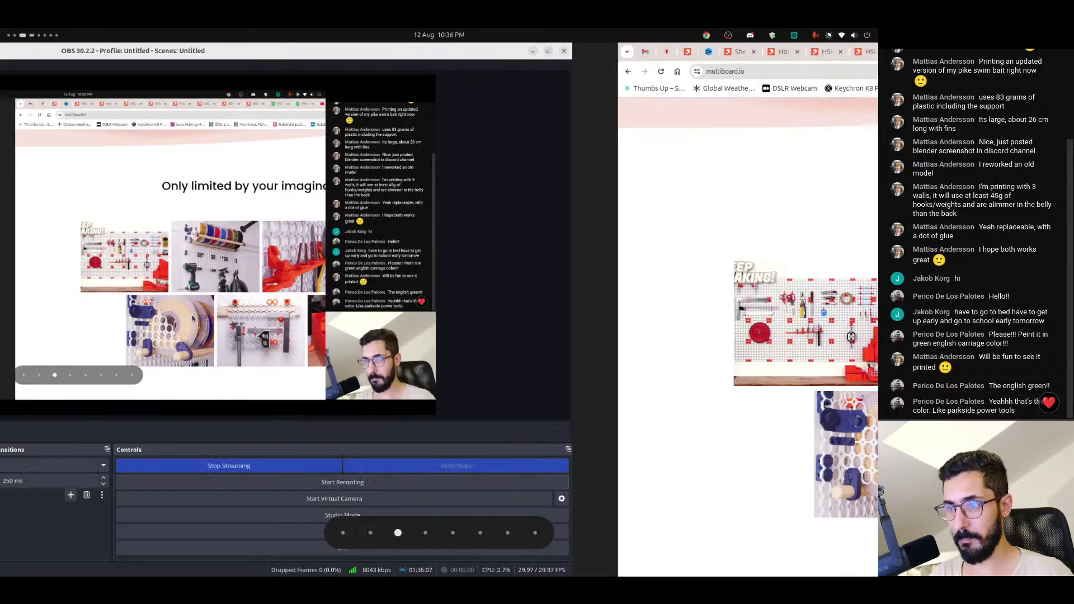
pyautogui.hotkey('ctrl', 'alt', 'Left')
pyautogui.hotkey('ctrl', 'alt', 'Right')
pyautogui.hotkey('ctrl', 'alt', 'Right')
pyautogui.hotkey('ctrl', 'alt', 'Right')
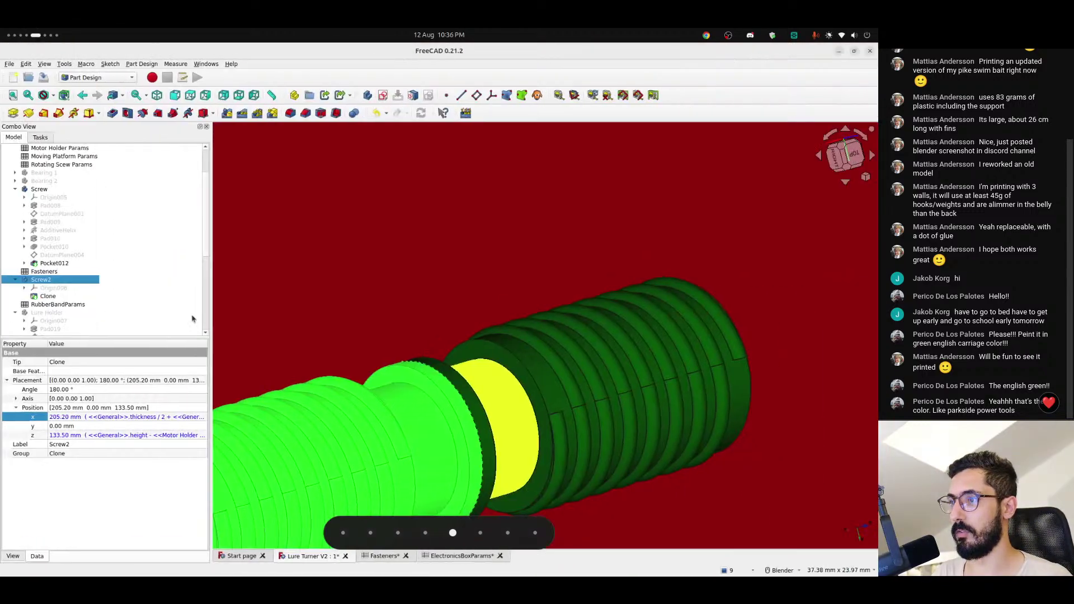
pyautogui.scroll(-5, 402, 297)
pyautogui.scroll(-5, 404, 301)
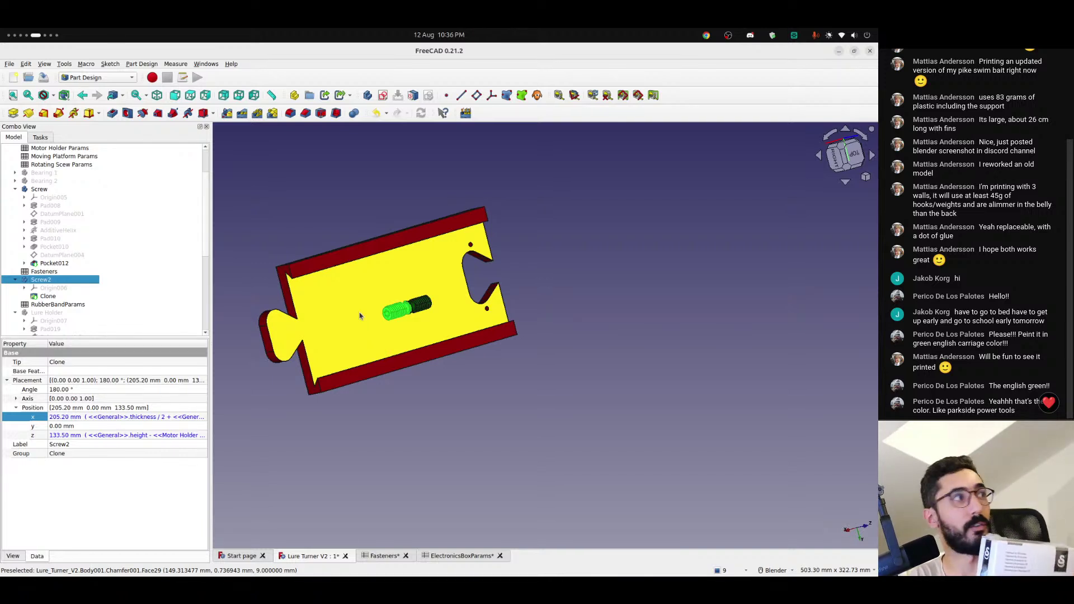
# - Switch to Discord, open the 3d-printing channel, and view the honeycomb tool wall photo enlarged before closing it
pyautogui.hotkey('ctrl', 'alt', 'Right')
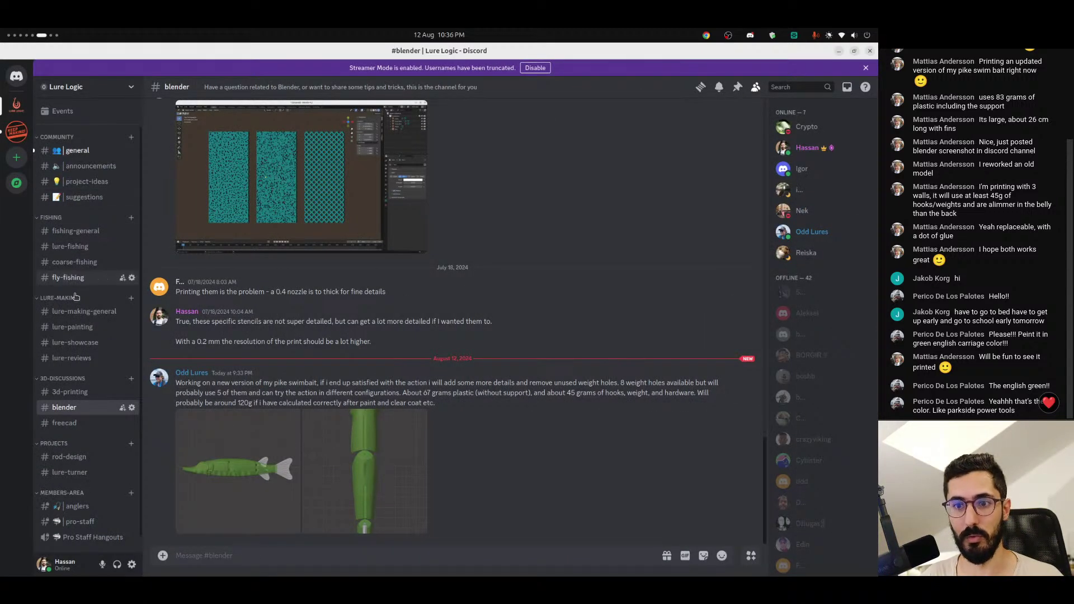
pyautogui.click(70, 392)
pyautogui.click(255, 436)
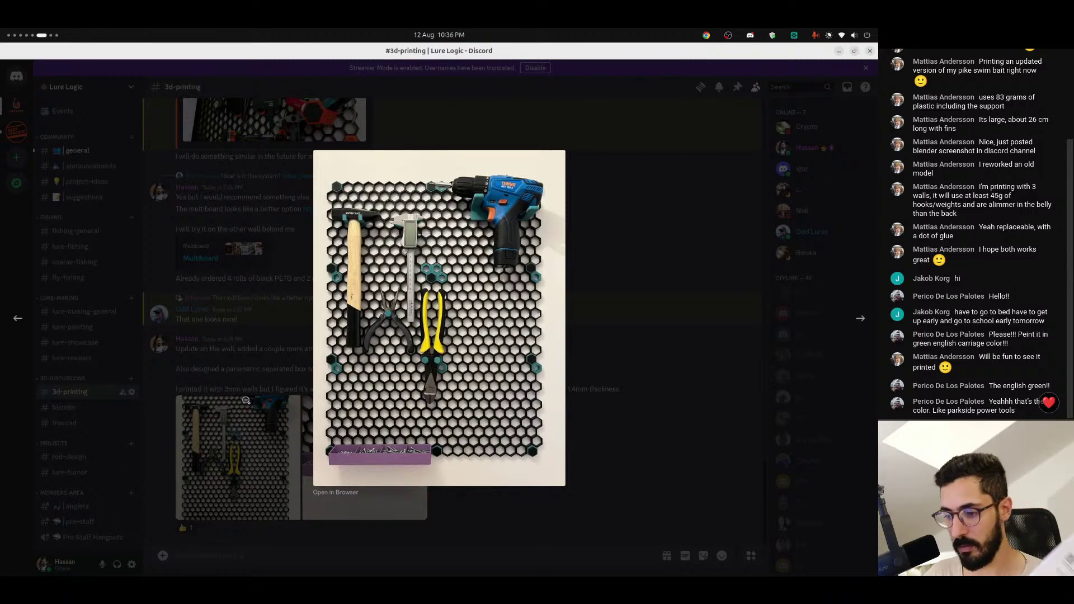
pyautogui.click(236, 394)
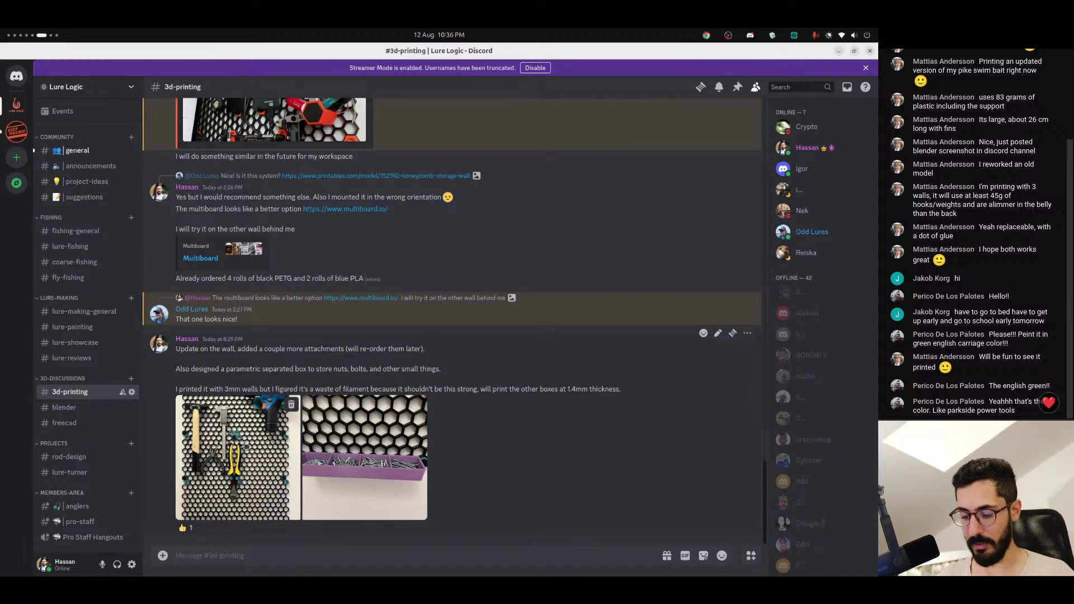
# - Switch back to FreeCAD, collapse Screw2 and Lure Holder in the model tree, and show the Lure Holder and ElectronicsBox bodies
pyautogui.hotkey('alt', 'Tab')
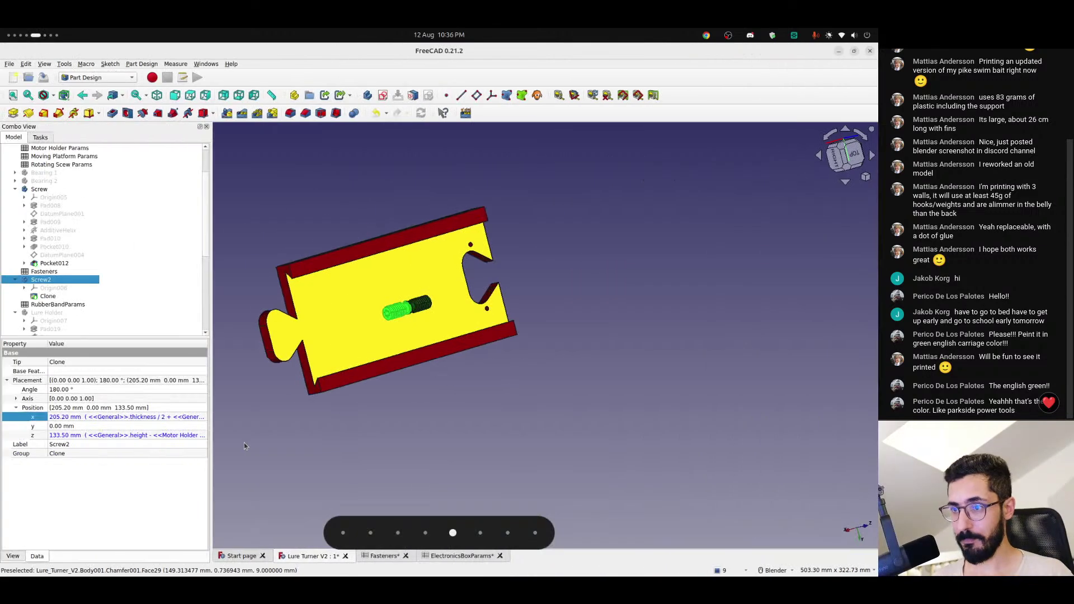
pyautogui.click(15, 281)
pyautogui.click(15, 296)
pyautogui.click(38, 297)
pyautogui.press('space')
pyautogui.click(47, 321)
pyautogui.press('space')
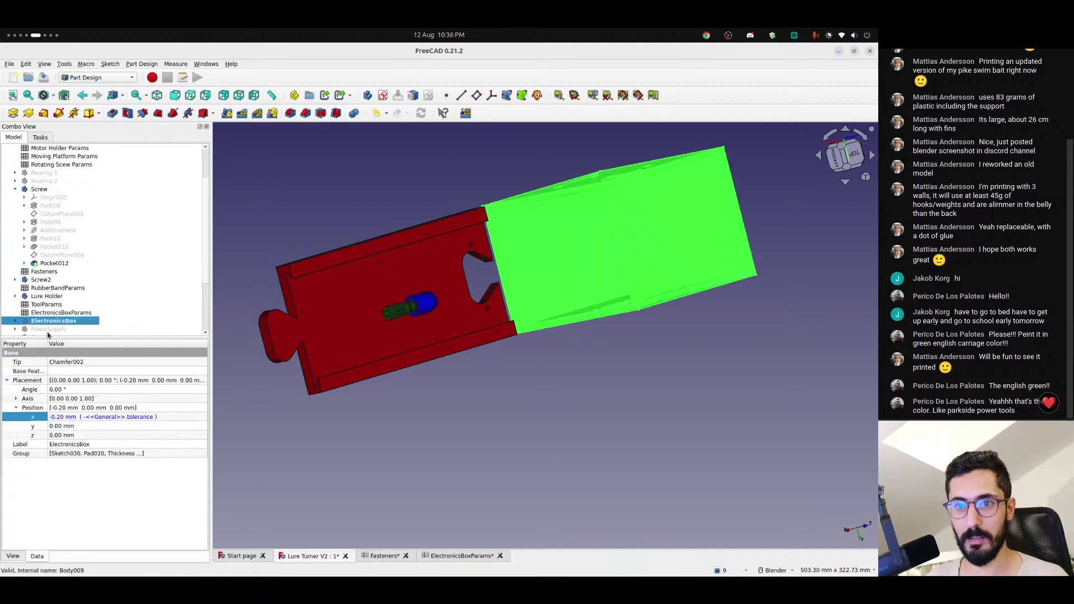
# - Show the PowerSupply, Board and Fan1 bodies inside the electronics box
pyautogui.click(48, 336)
pyautogui.scroll(-2, 47, 334)
pyautogui.press('space')
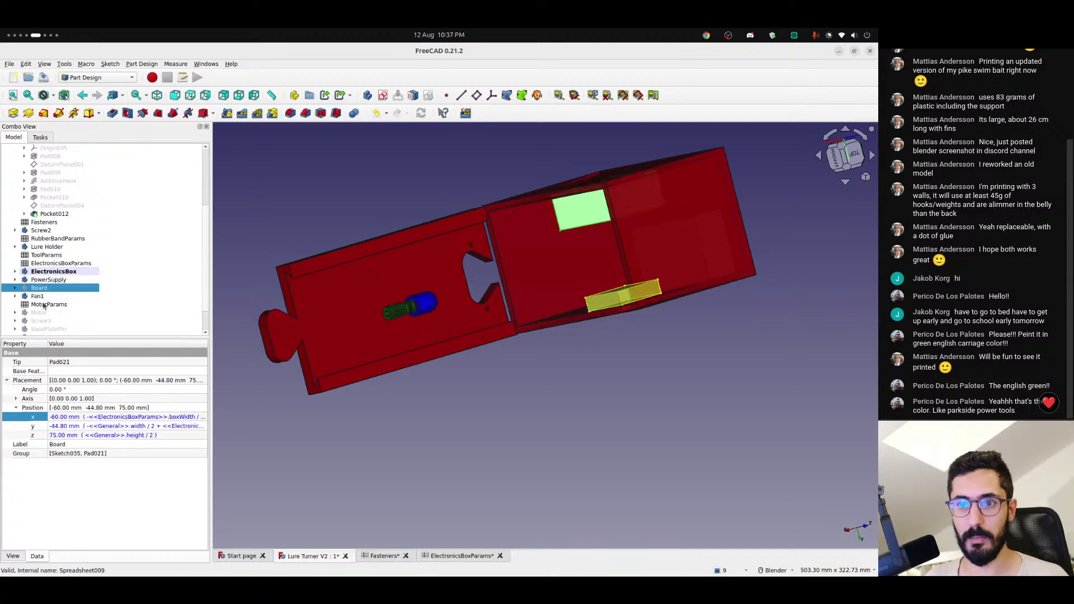
# - Show the Motor, Screw3 and BasePlatePin bodies in the model
pyautogui.press('Down')
pyautogui.press('Down')
pyautogui.press('Down')
pyautogui.press('space')
pyautogui.press('Down')
pyautogui.press('space')
pyautogui.press('Down')
pyautogui.scroll(-1, 46, 310)
pyautogui.press('space')
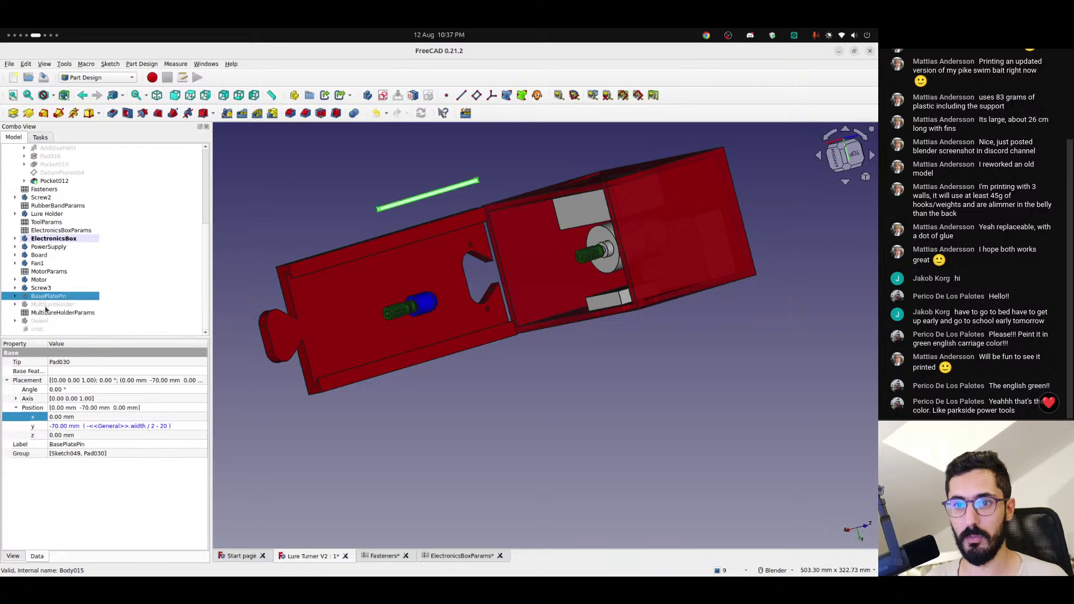
# - Show the MultiLureHolder and Dowel bodies in the model
pyautogui.press('Down')
pyautogui.press('space')
pyautogui.press('Down')
pyautogui.press('Down')
pyautogui.press('space')
# - Collapse Screw in the model tree and show the Bearing 1 and Bearing 2 bodies
pyautogui.scroll(4, 10, 214)
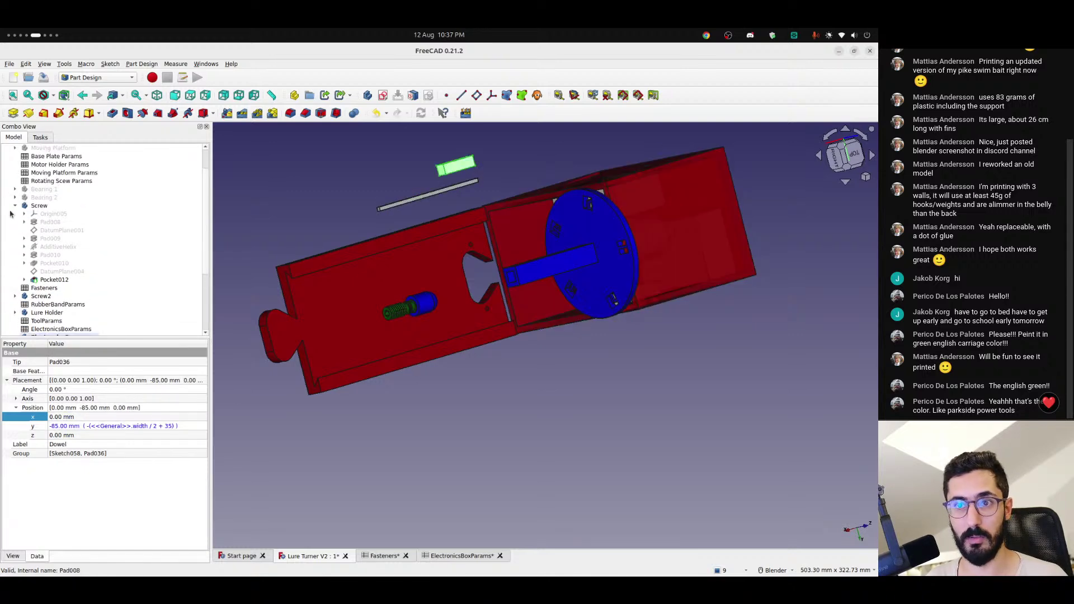
pyautogui.click(15, 205)
pyautogui.click(49, 198)
pyautogui.press('space')
# - Show the Moving Platform and Motor Holder bodies, and clear the selection
pyautogui.scroll(2, 54, 220)
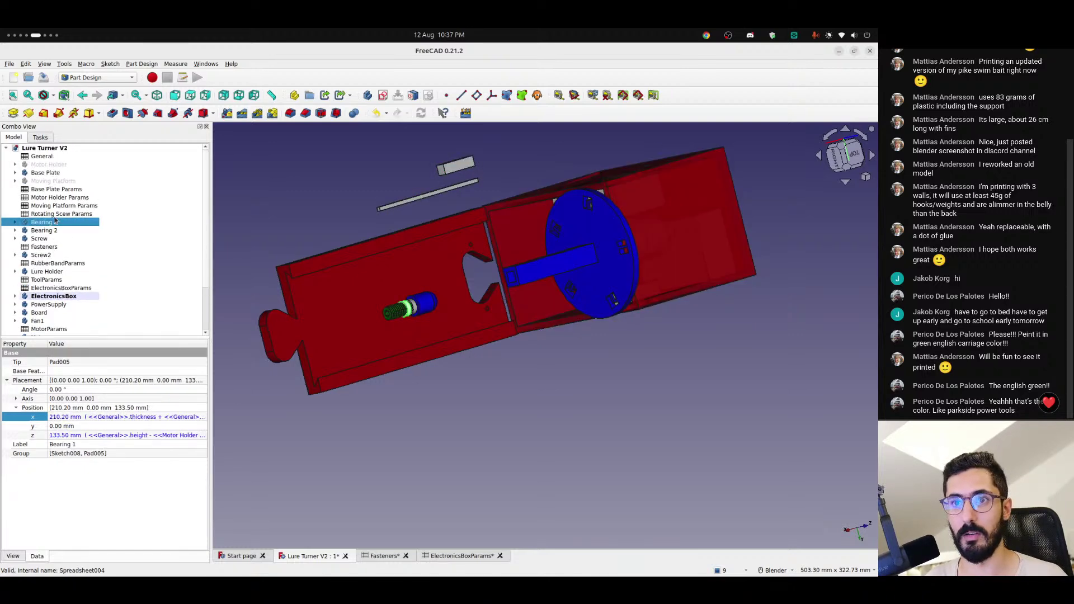
pyautogui.click(44, 182)
pyautogui.press('space')
pyautogui.click(47, 166)
pyautogui.press('space')
pyautogui.click(140, 204)
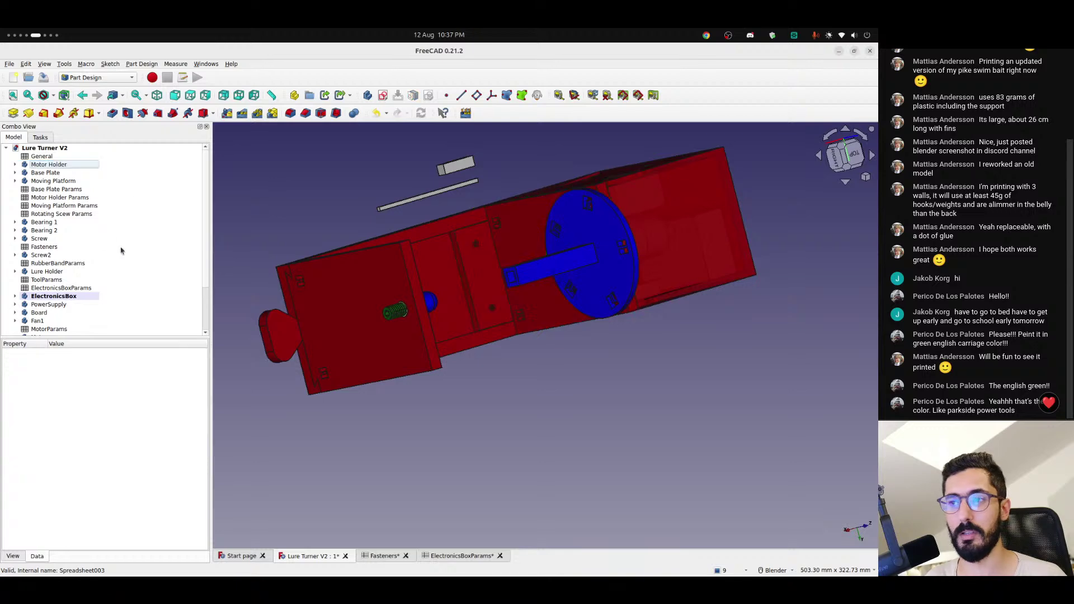
# - Examine the complete lure turner assembly from the rear, with its holder, base plate and electronics box in view
pyautogui.scroll(-2, 123, 247)
pyautogui.moveTo(439, 312)
pyautogui.mouseDown(button='middle')
pyautogui.moveTo(323, 245)
pyautogui.moveTo(361, 324)
pyautogui.moveTo(379, 336)
pyautogui.moveTo(307, 312)
pyautogui.moveTo(426, 301)
pyautogui.mouseUp(button='middle')
pyautogui.scroll(-3, 329, 247)
pyautogui.scroll(1, 378, 335)
pyautogui.scroll(1, 317, 317)
pyautogui.scroll(-1, 426, 301)
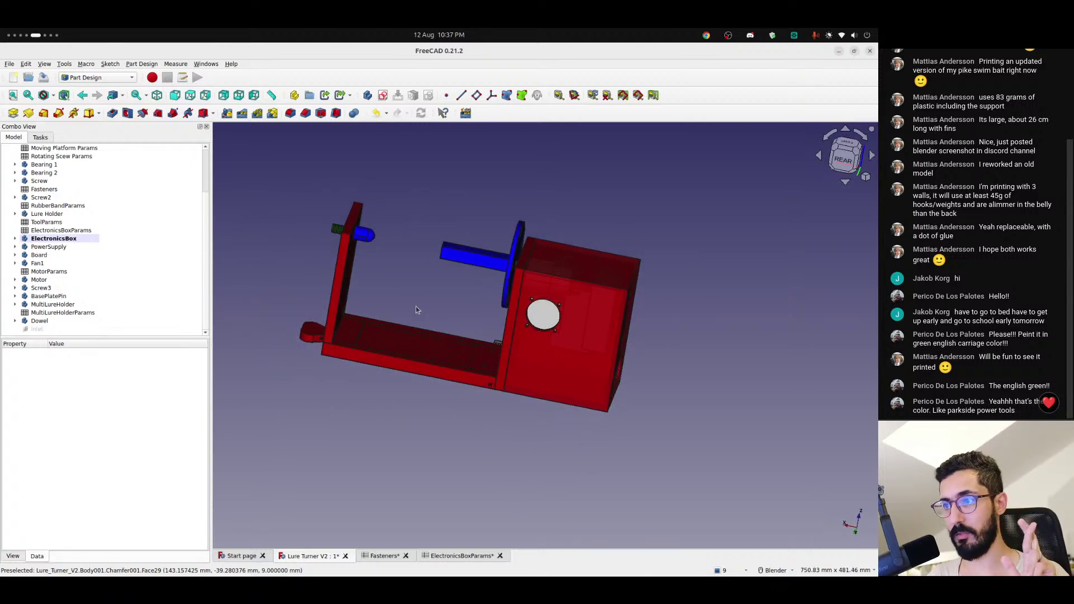
# - Dismiss the Monday Night CAD reminder and check the events on 19 and 13 August in the desktop calendar
pyautogui.click(441, 35)
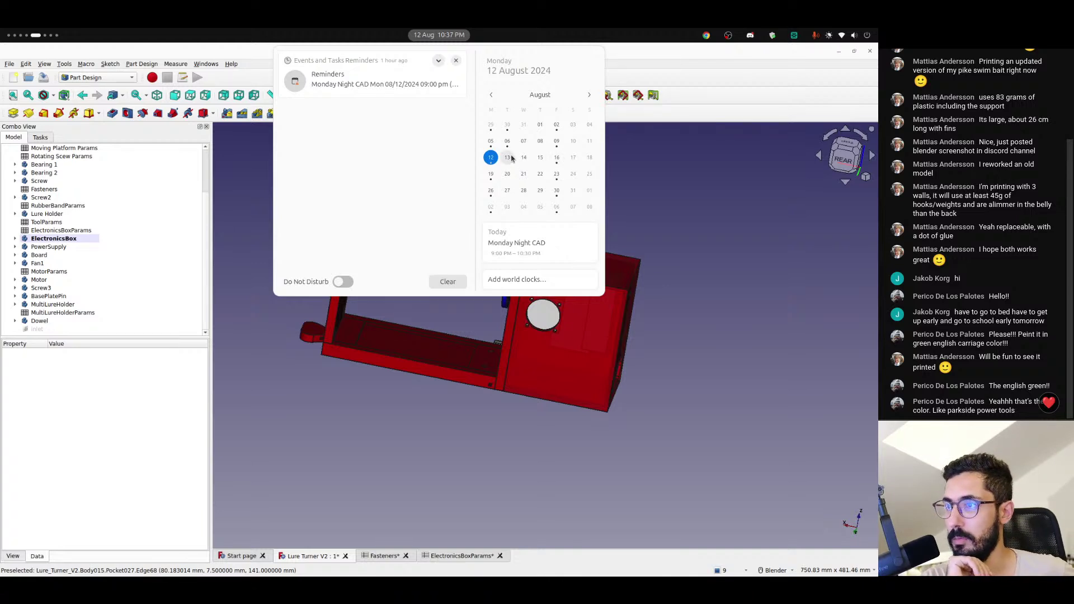
pyautogui.click(456, 59)
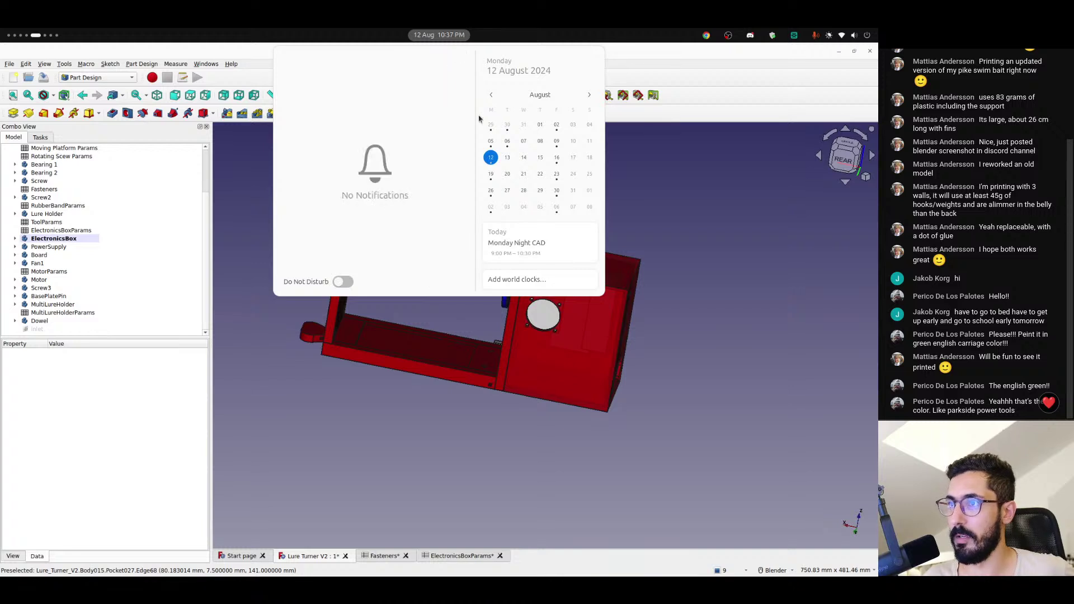
pyautogui.click(490, 177)
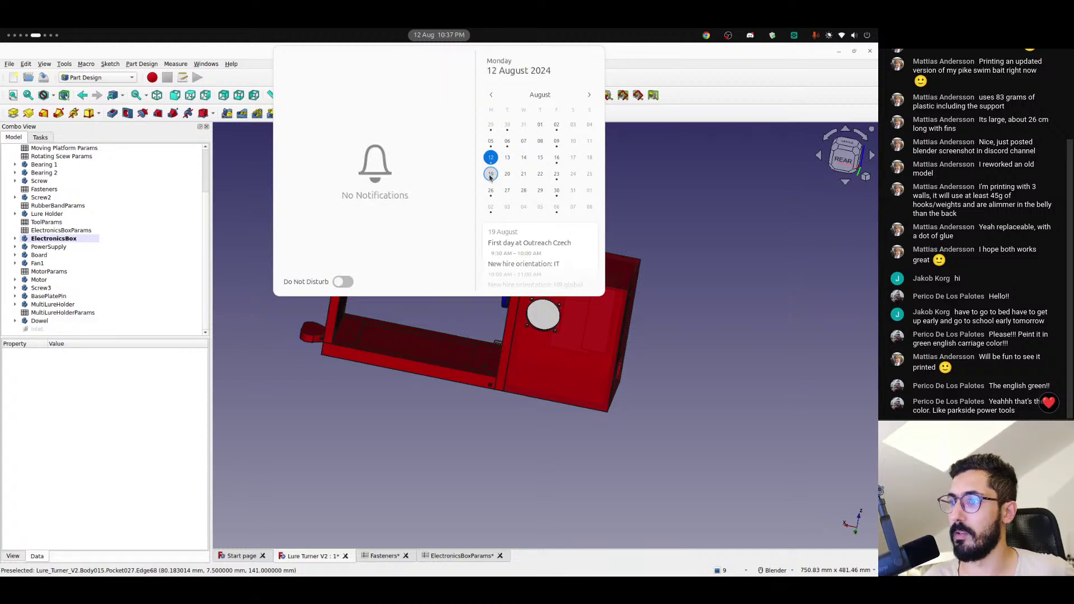
pyautogui.click(506, 159)
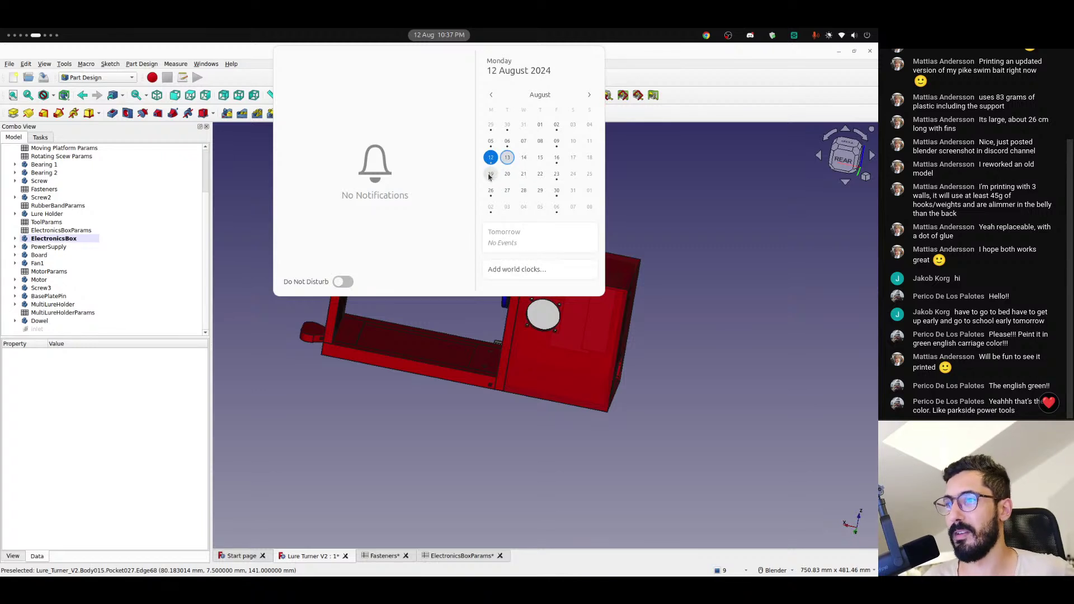
pyautogui.click(380, 308)
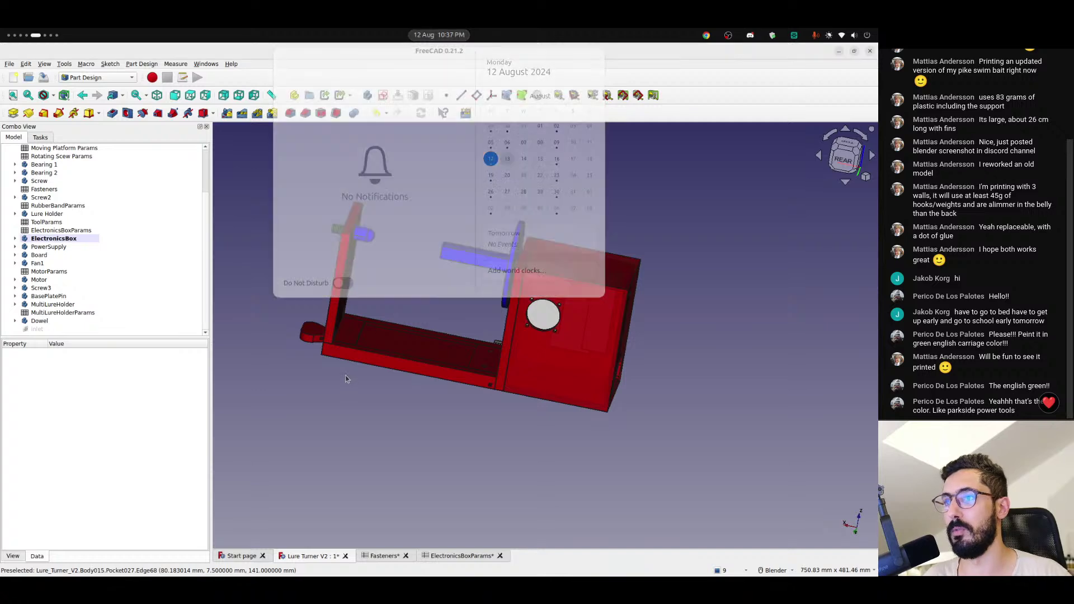
pyautogui.keyDown('shift'); pyautogui.moveTo(413, 295); pyautogui.dragTo(431, 330, button='middle'); pyautogui.keyUp('shift')
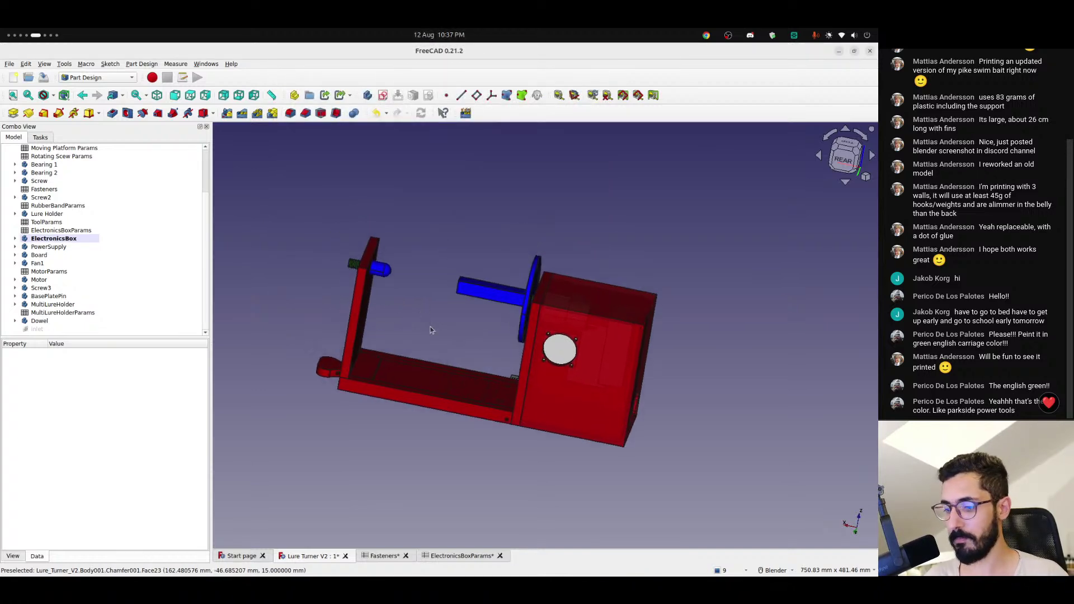
# - Look at the multiboard.io page in the browser and the Discord 3d-printing channel, and switch to OBS
pyautogui.press('super+Page_Up')
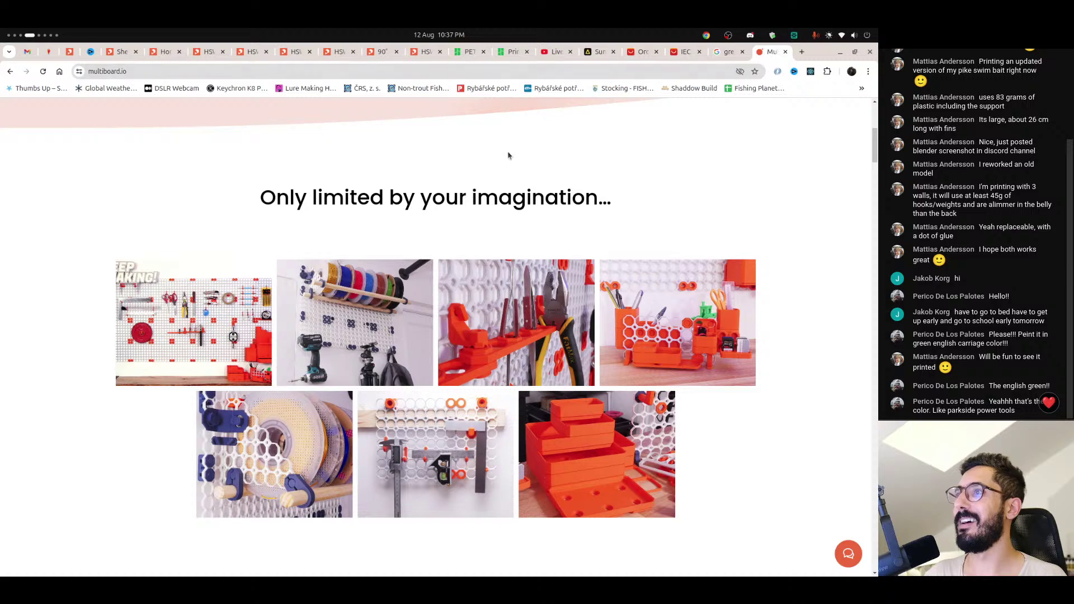
pyautogui.press('super+Page_Down')
pyautogui.press('super+Page_Down')
pyautogui.press('super+Page_Down')
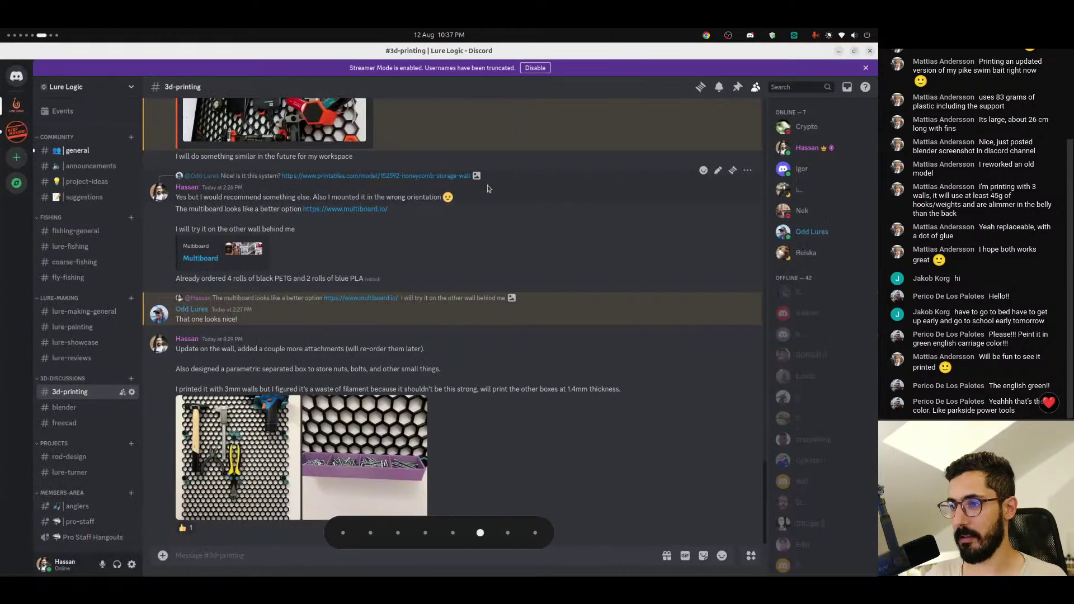
pyautogui.press('super+Page_Up')
pyautogui.press('super+Page_Up')
pyautogui.press('super+Page_Up')
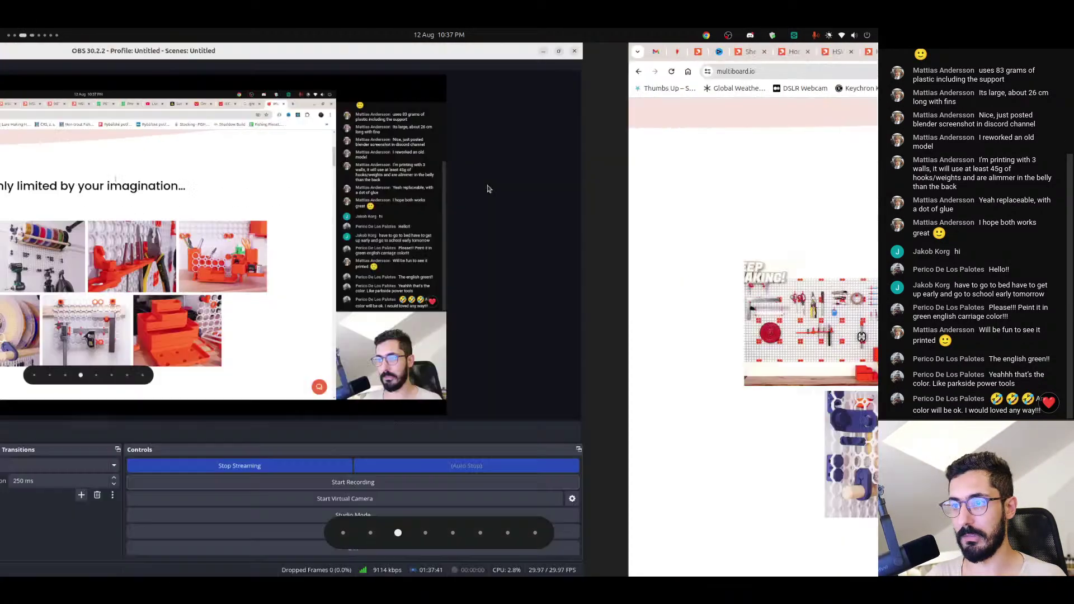